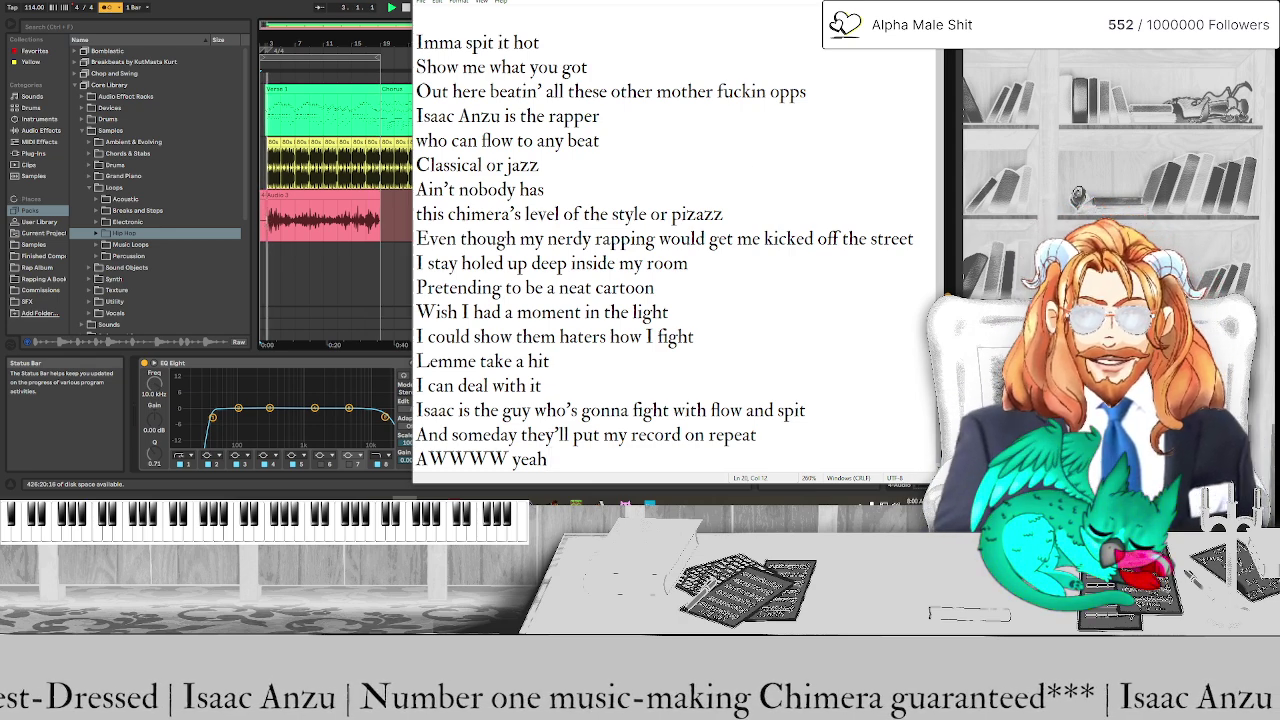
# Switch from the lyrics to the Ableton Live project, select the looped section up to bar 19, and show the track delays
pyautogui.hotkey('alt', 'Tab')
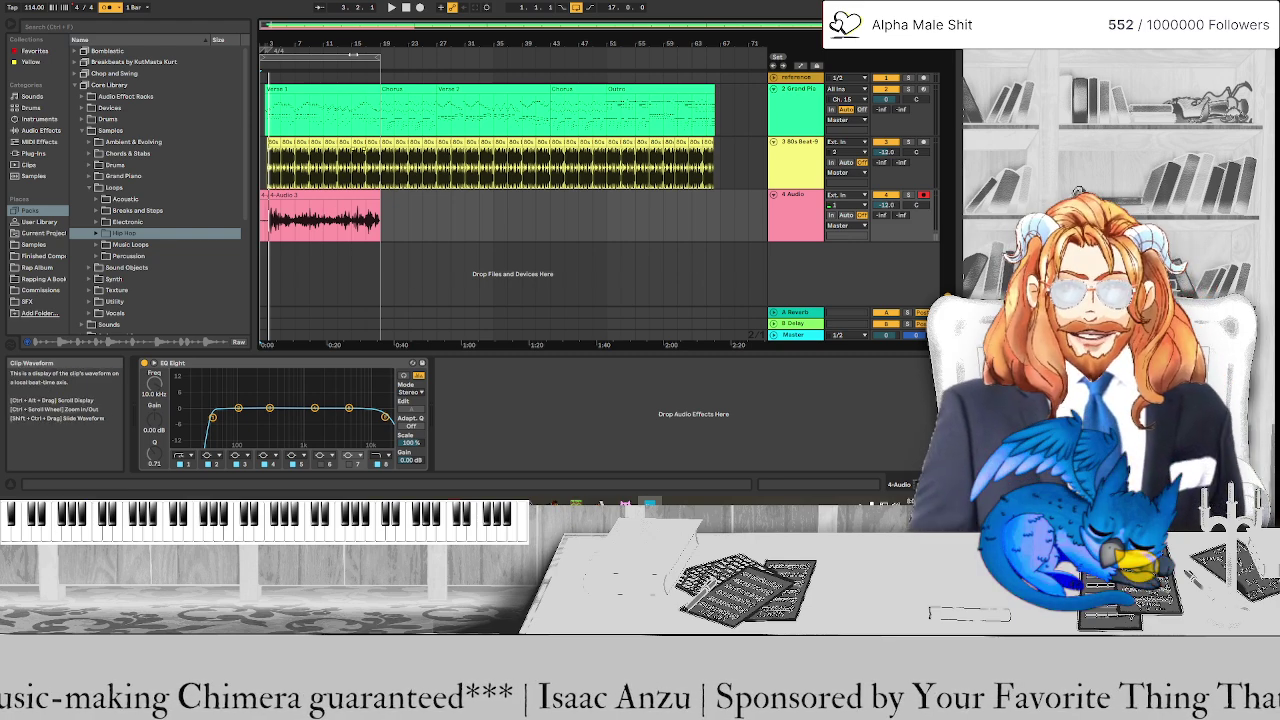
pyautogui.click(351, 58)
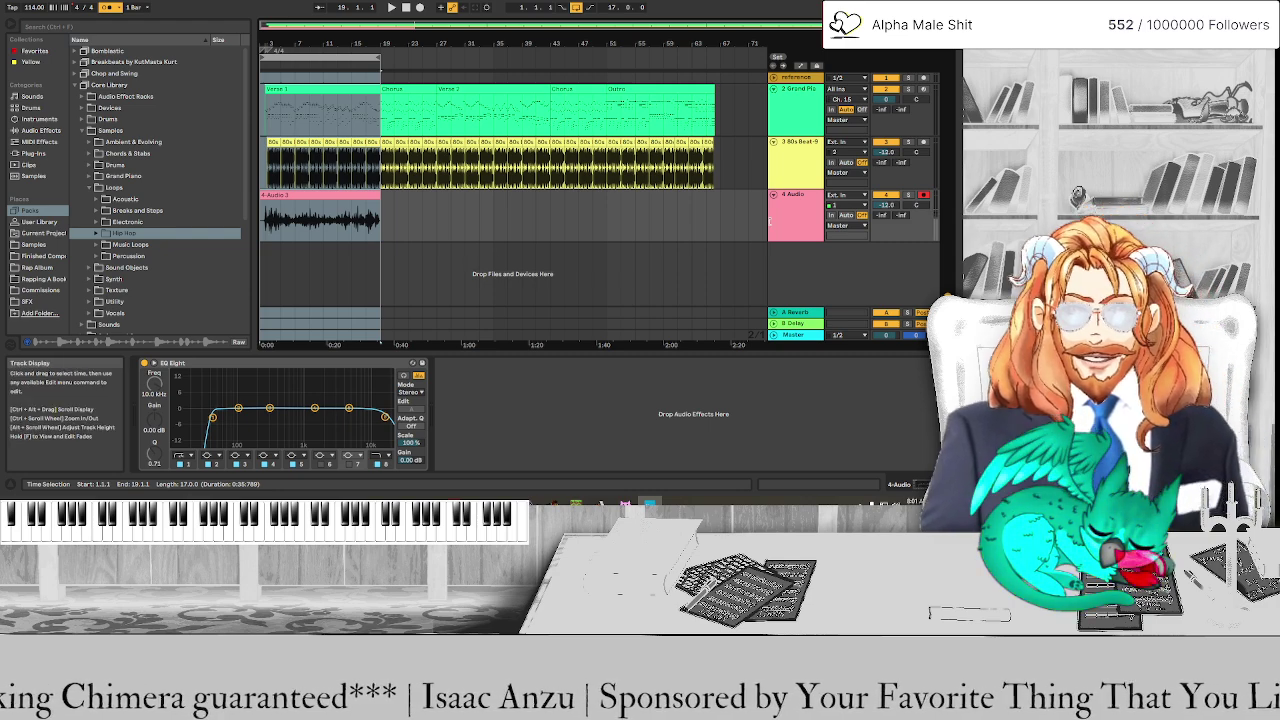
pyautogui.click(468, 263)
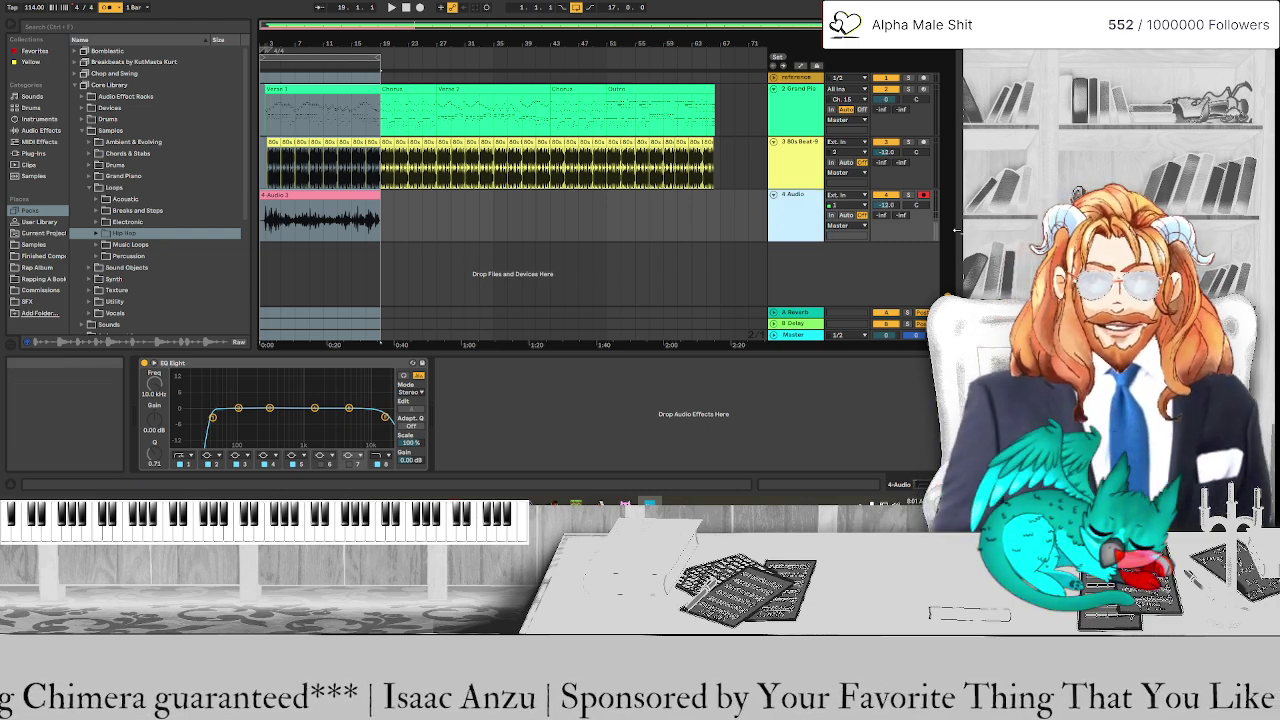
pyautogui.click(931, 316)
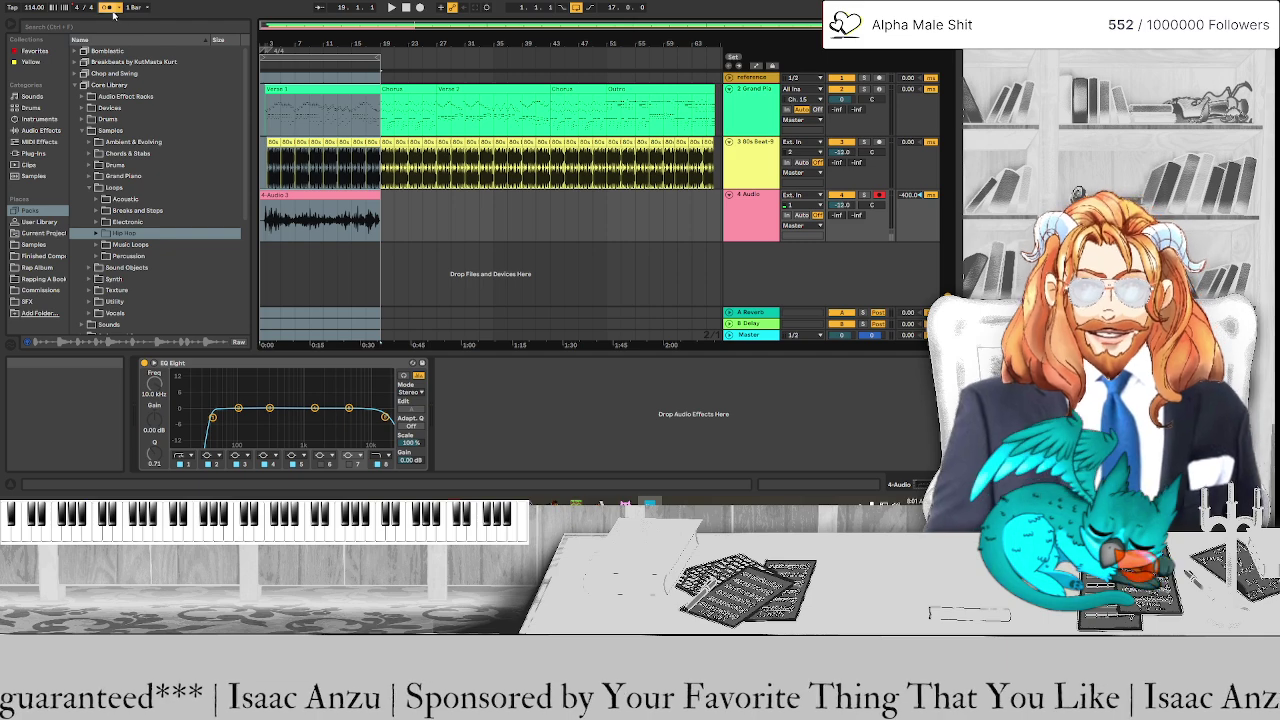
# Play the selected section and raise the vocal track's EQ Eight low-cut frequency to 111 Hz
pyautogui.press('space')
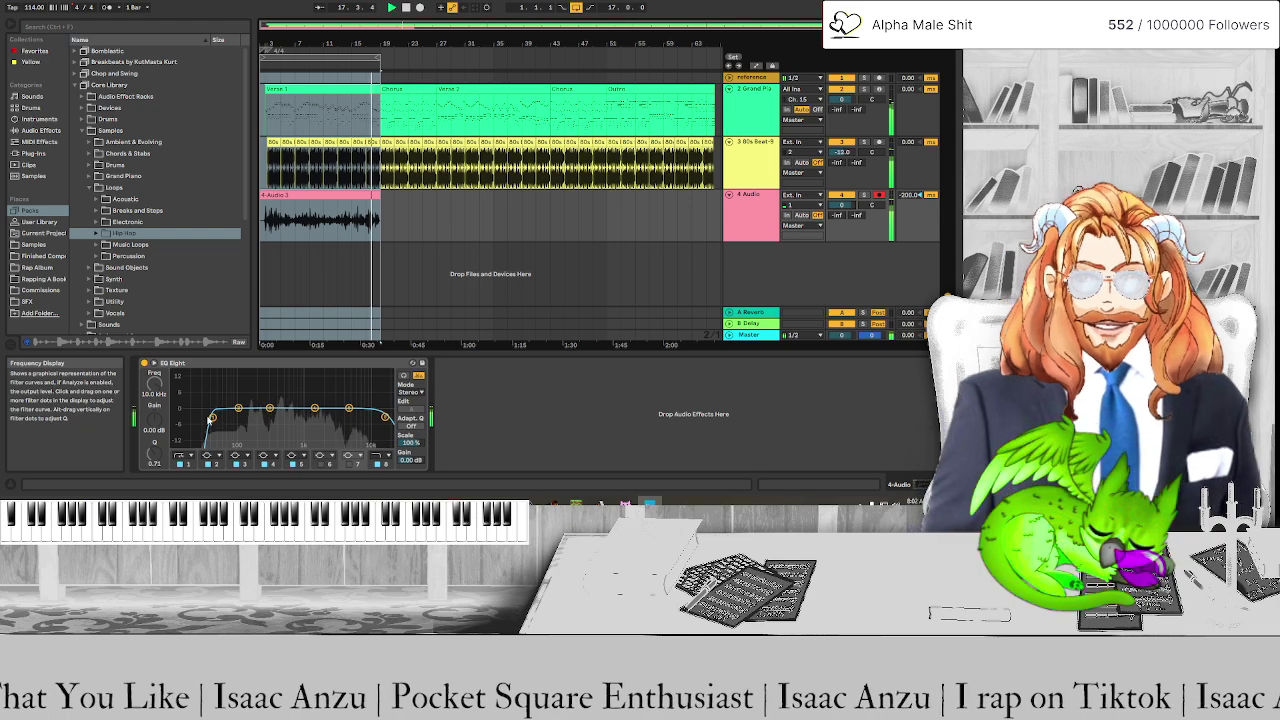
pyautogui.moveTo(210, 418); pyautogui.dragTo(240, 416)
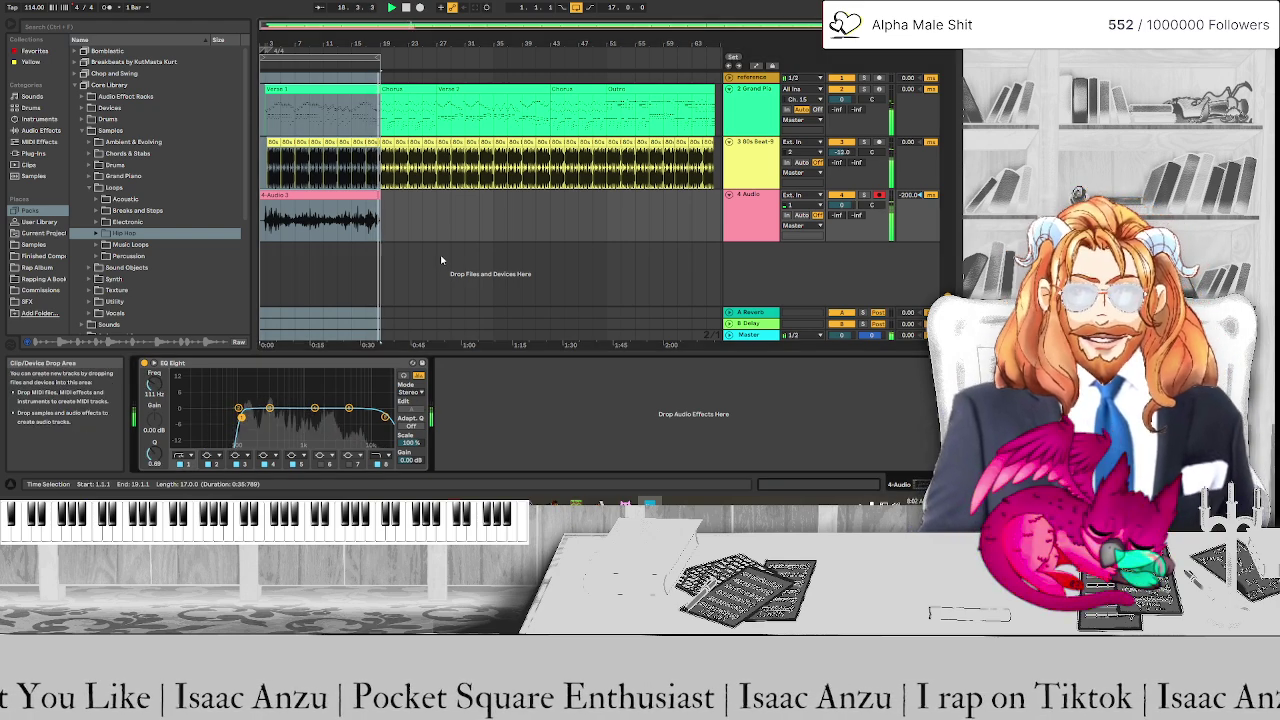
# Solo the vocal track and listen to the end of the recording from about bar 17.4
pyautogui.keyDown('ctrl'); pyautogui.scroll(5, 360, 228); pyautogui.keyUp('ctrl')
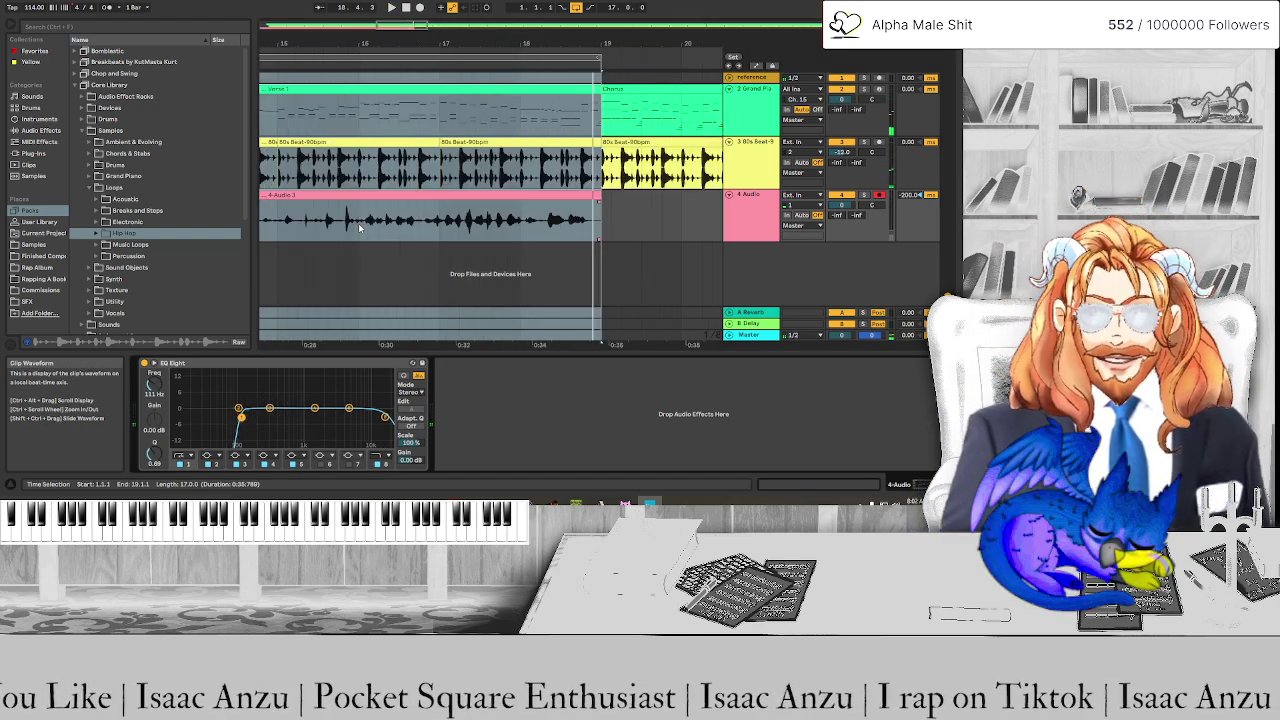
pyautogui.keyDown('ctrl'); pyautogui.scroll(5, 360, 228); pyautogui.keyUp('ctrl')
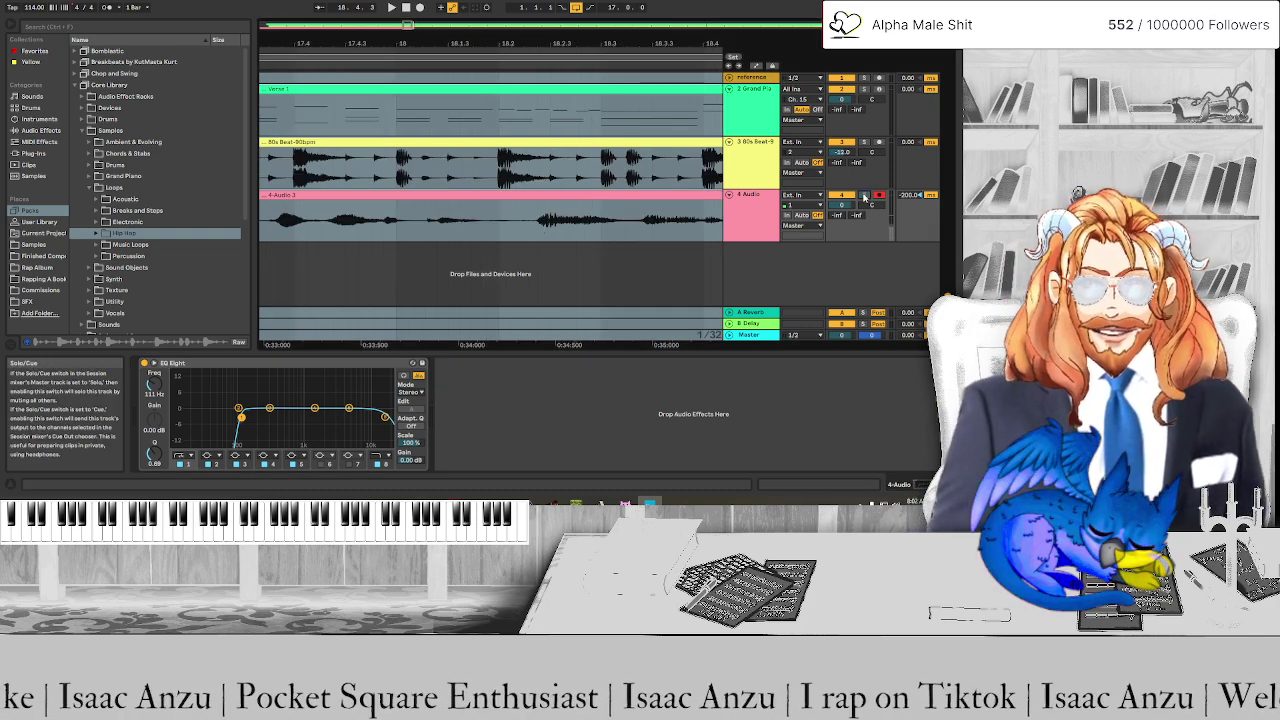
pyautogui.click(298, 233)
pyautogui.click(302, 233)
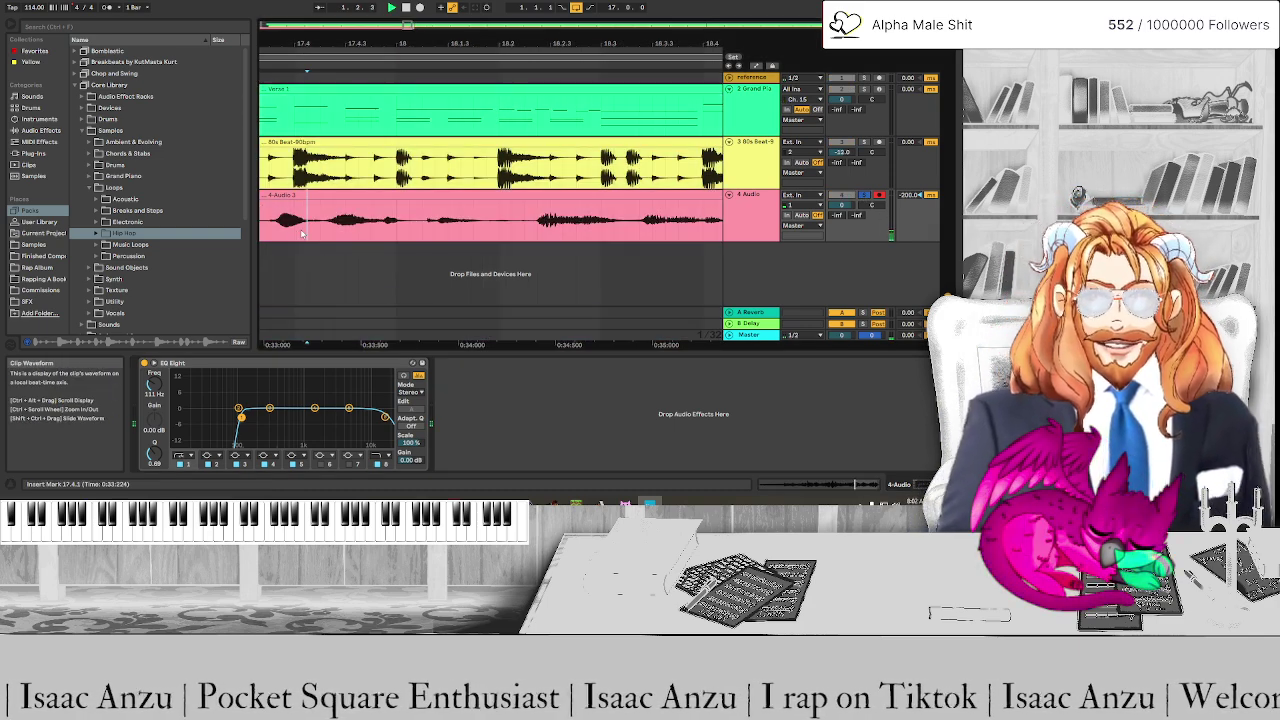
pyautogui.press('space')
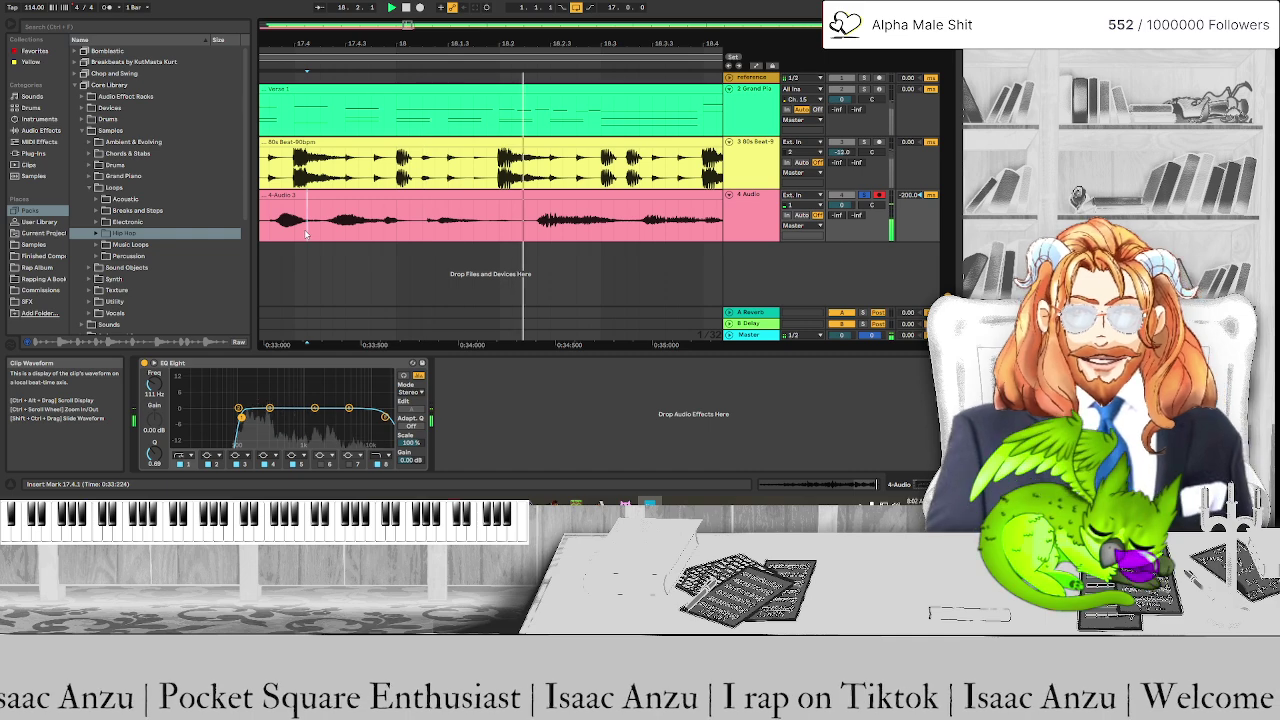
pyautogui.keyDown('ctrl'); pyautogui.scroll(-5, 447, 236); pyautogui.keyUp('ctrl')
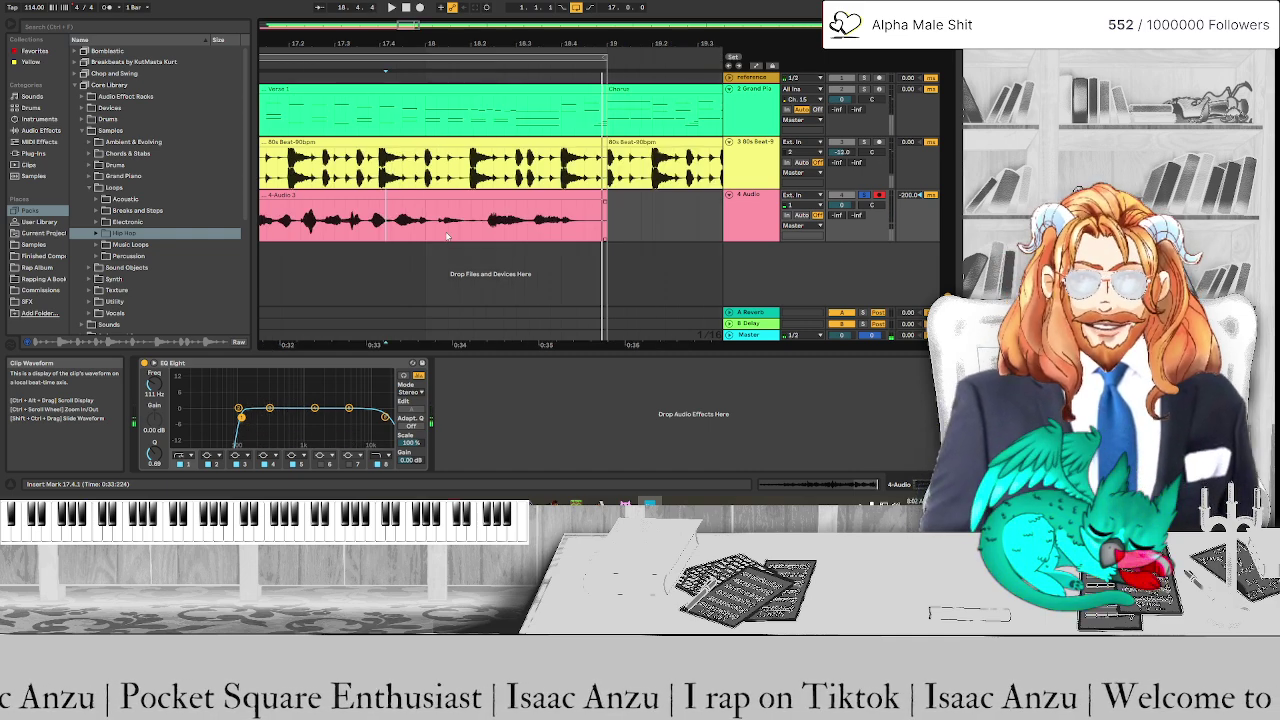
pyautogui.keyDown('ctrl'); pyautogui.scroll(-4, 447, 236); pyautogui.keyUp('ctrl')
pyautogui.press('space')
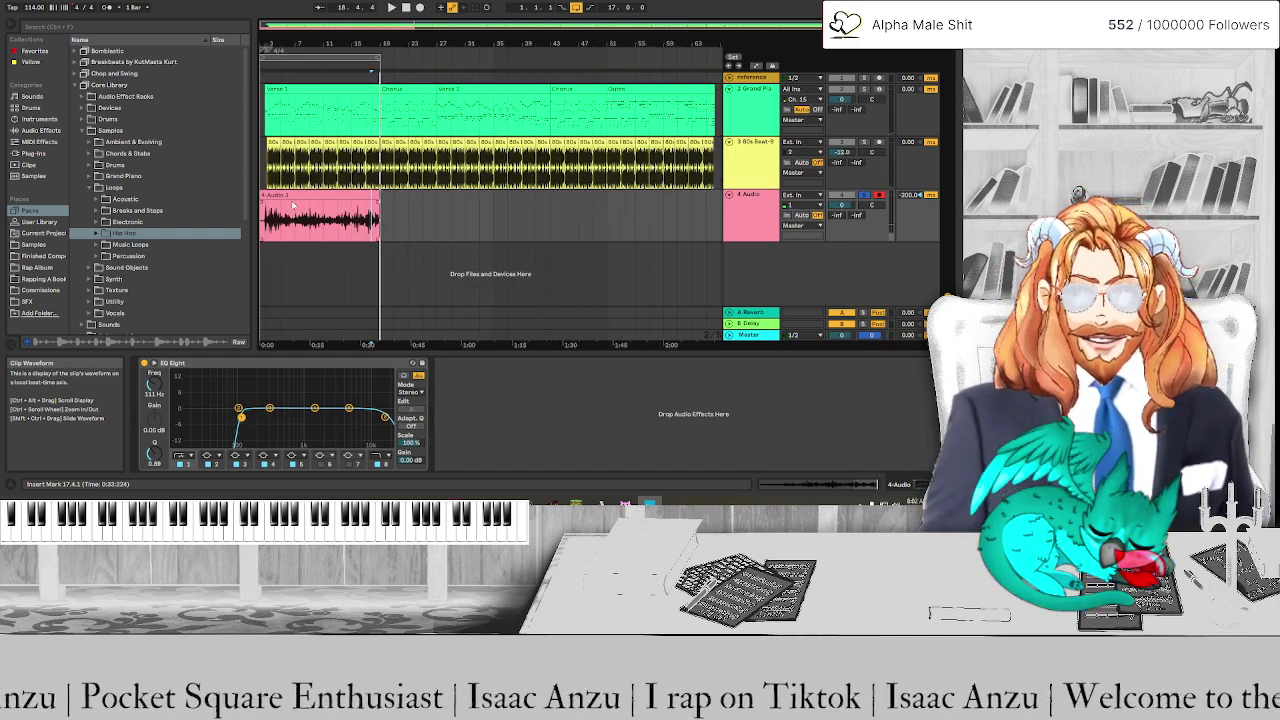
# Try lengthening the recorded vocal clip to 34 bars and audition it before undoing the extension
pyautogui.click(282, 195)
pyautogui.moveTo(282, 195); pyautogui.dragTo(264, 220)
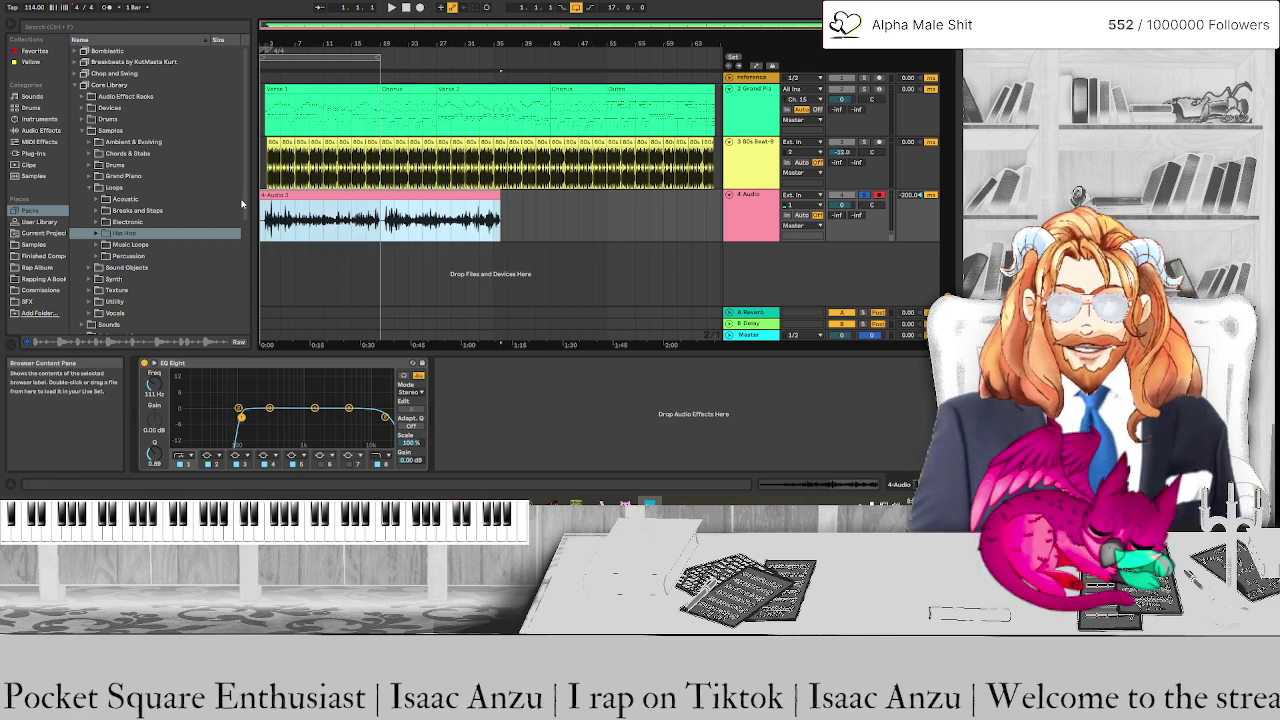
pyautogui.press('space')
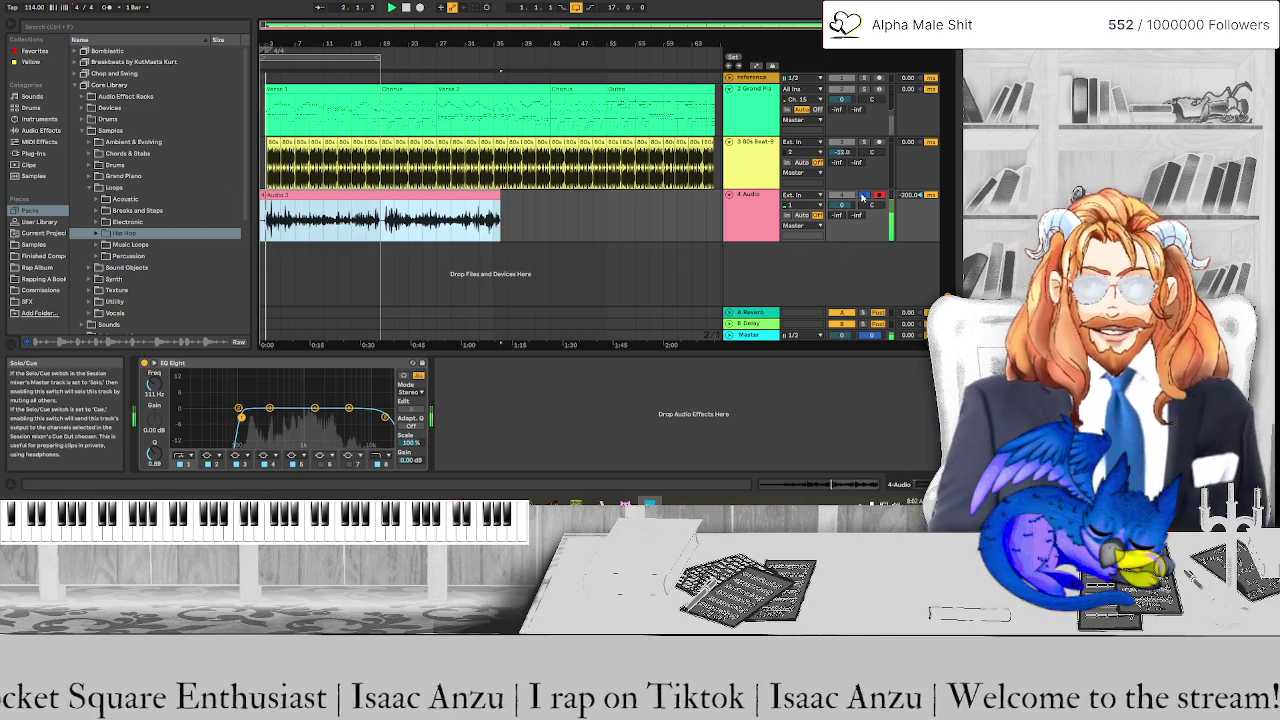
pyautogui.click(700, 264)
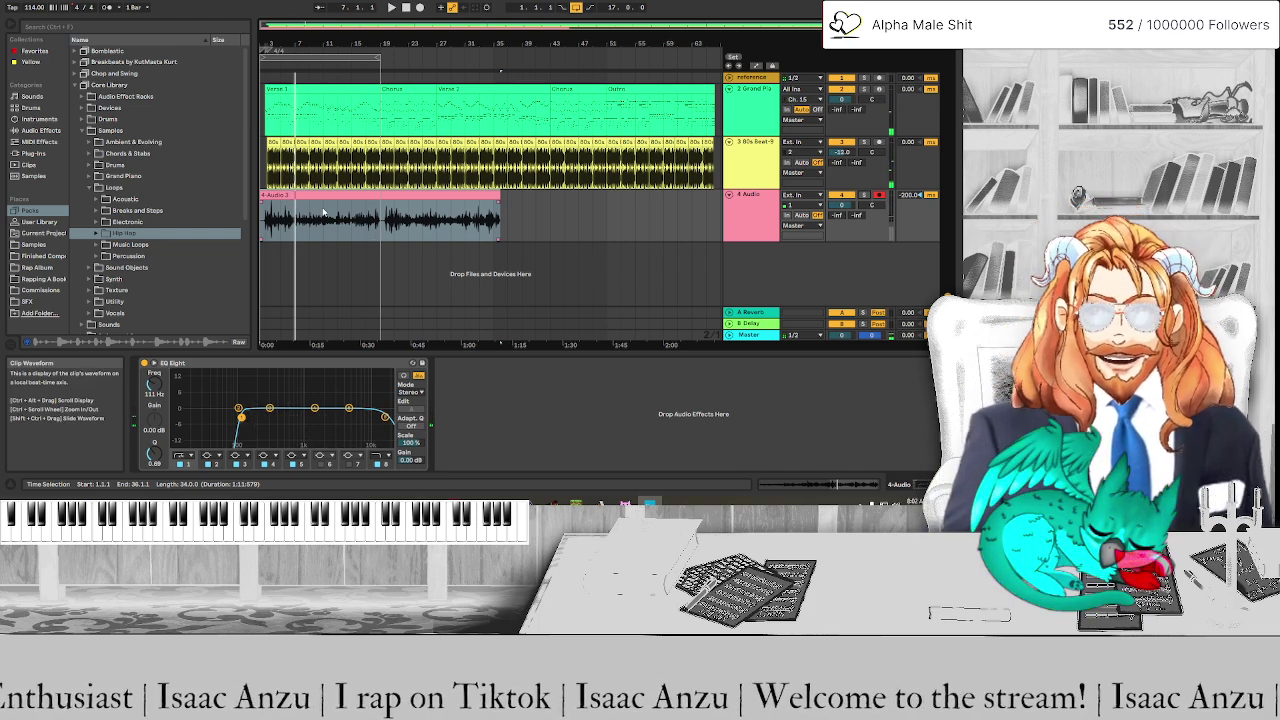
pyautogui.hotkey('ctrl', 'z')
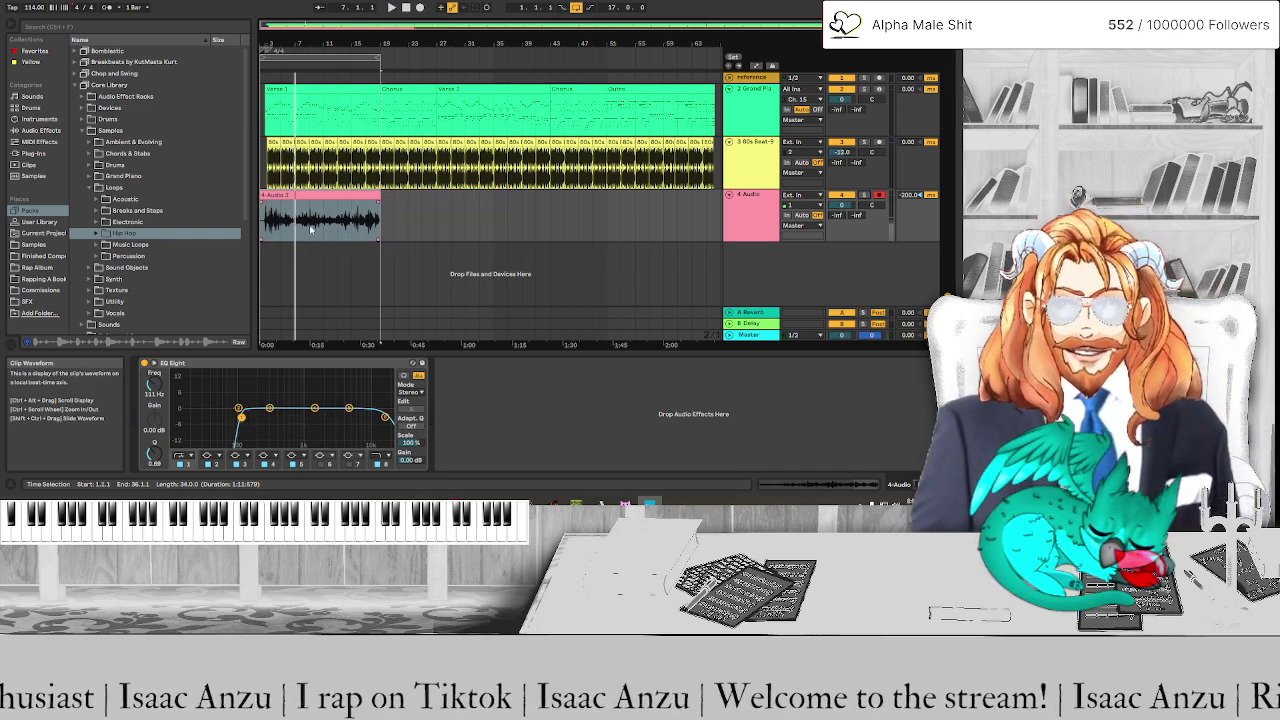
# Solo the 4 Audio track and add the Rap Basic Vocal Rack ahead of its EQ Eight, hiding the rack's contents
pyautogui.keyDown('ctrl'); pyautogui.scroll(5, 310, 229); pyautogui.keyUp('ctrl')
pyautogui.hscroll(-5, 341, 244)
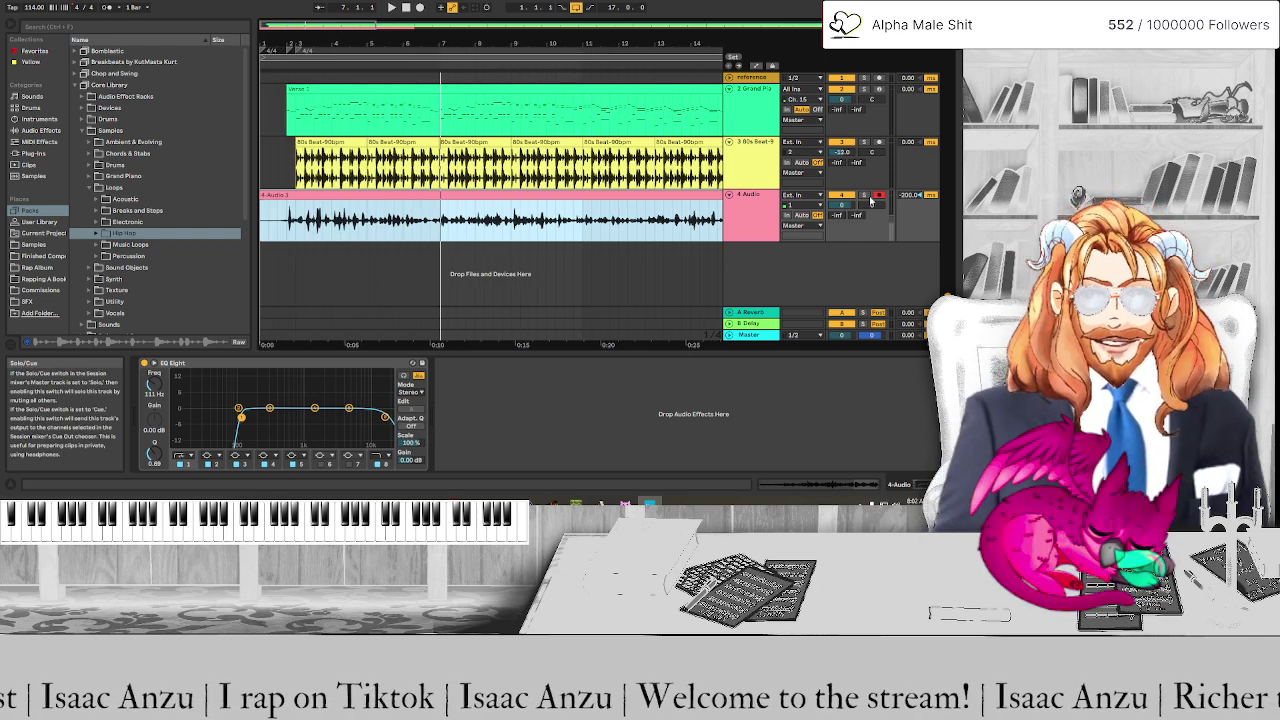
pyautogui.click(58, 194)
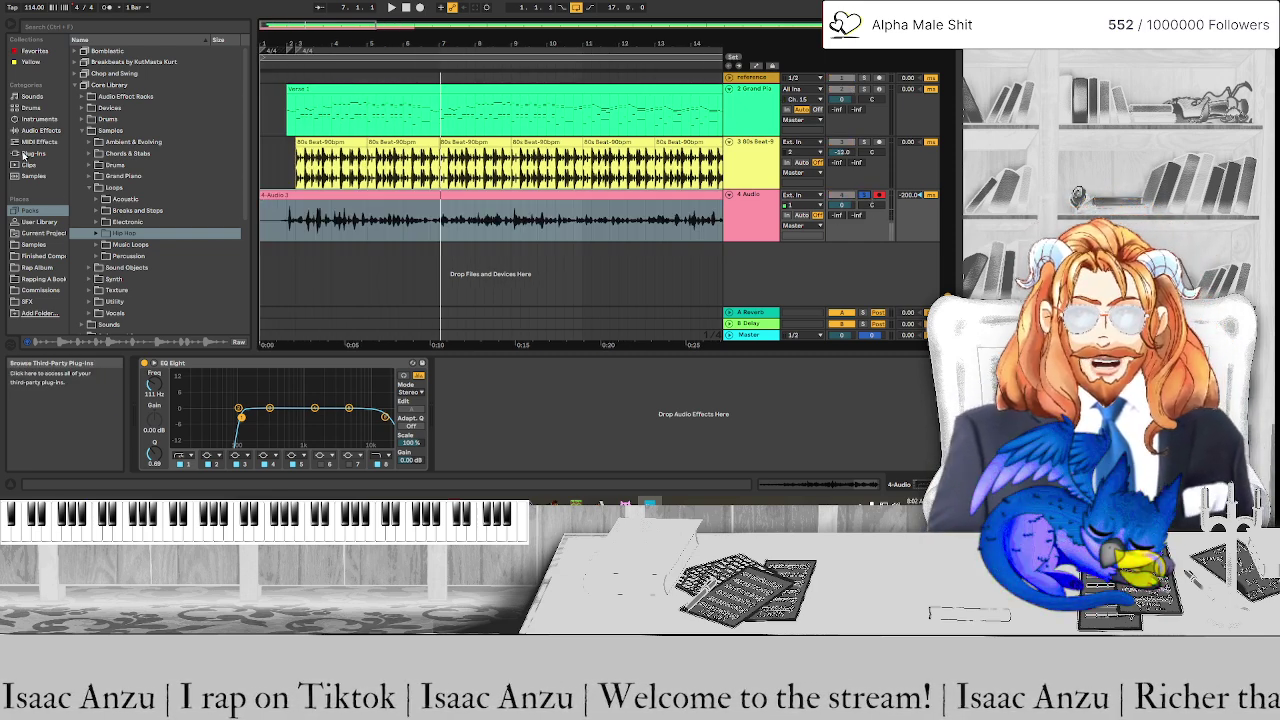
pyautogui.click(36, 131)
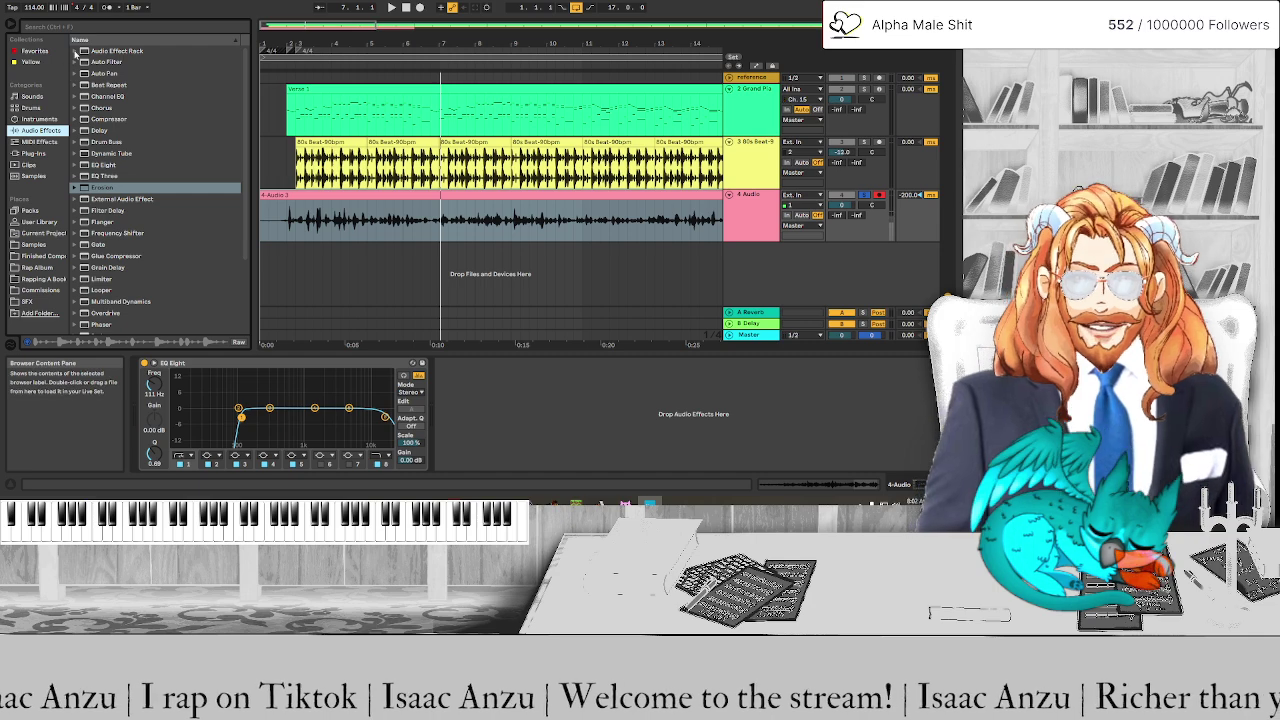
pyautogui.click(74, 50)
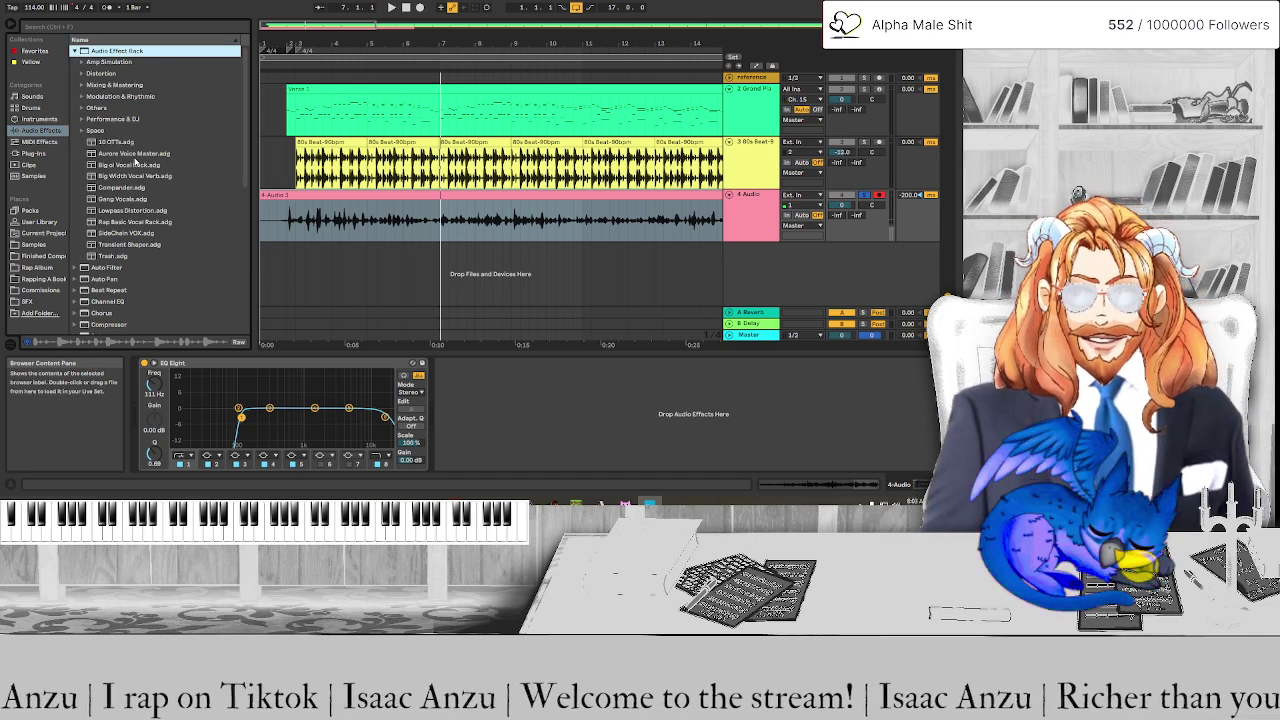
pyautogui.click(116, 222)
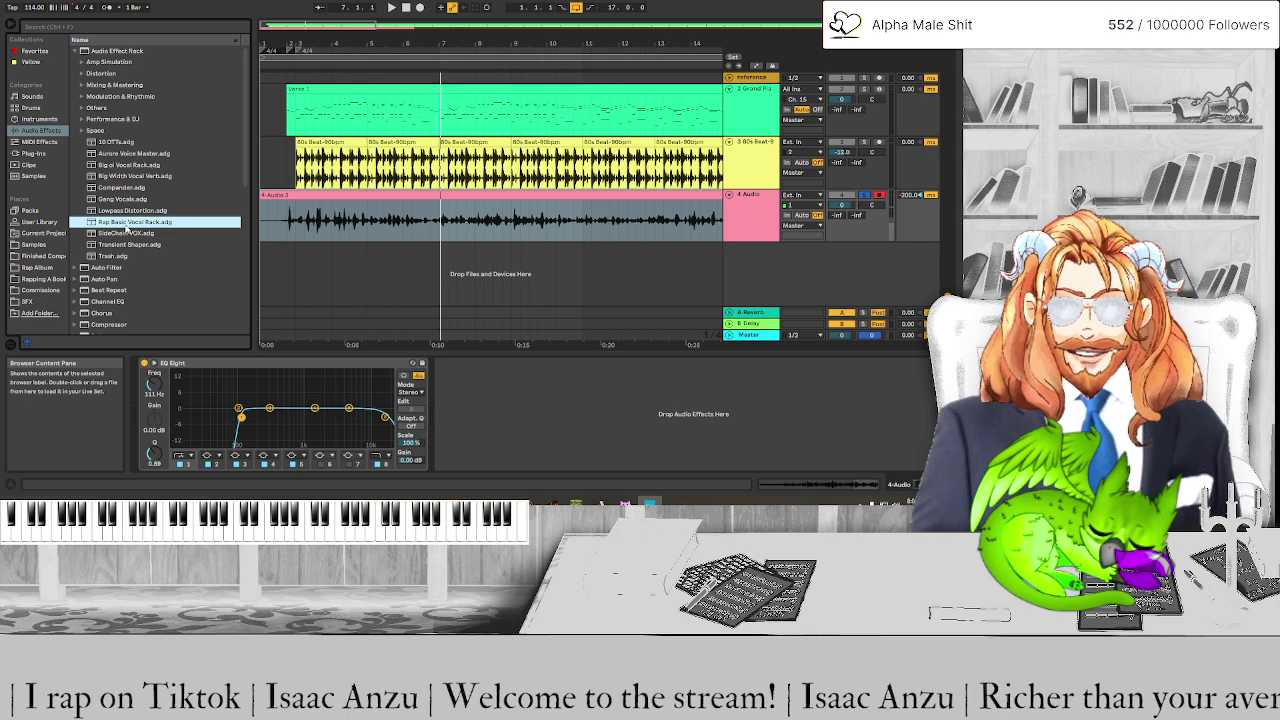
pyautogui.moveTo(126, 230); pyautogui.dragTo(150, 395)
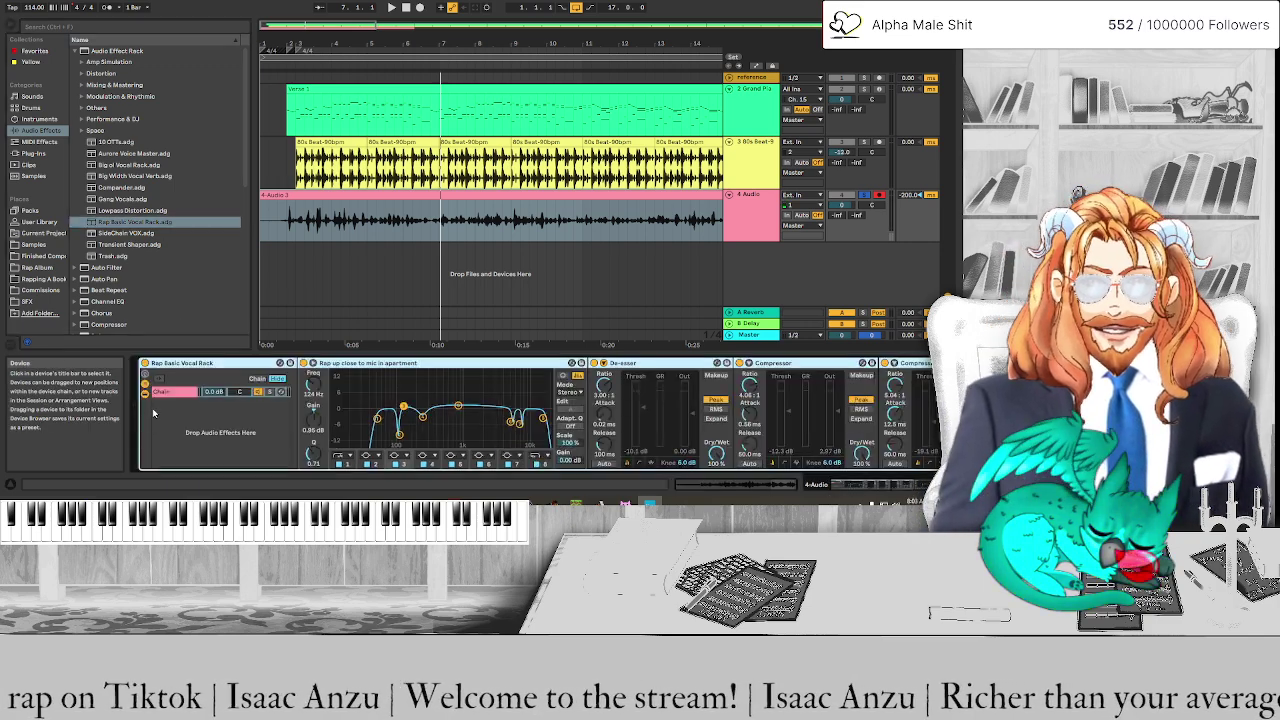
pyautogui.click(145, 379)
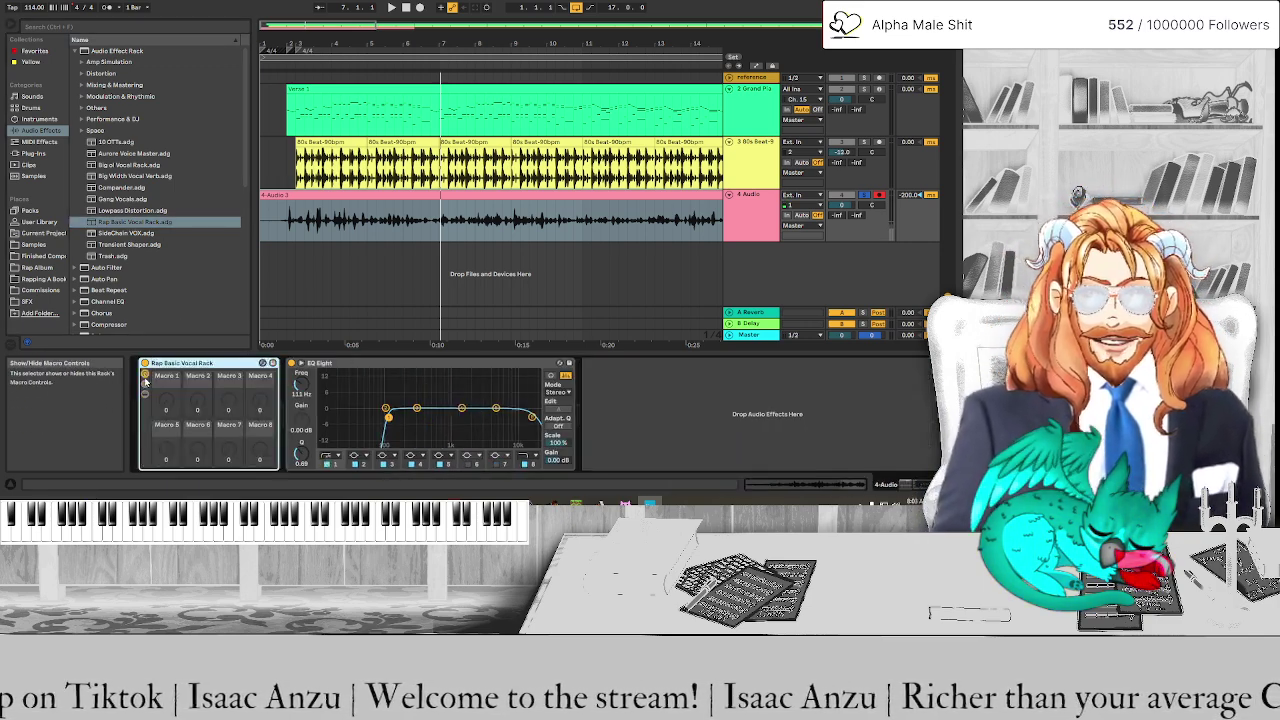
pyautogui.click(145, 378)
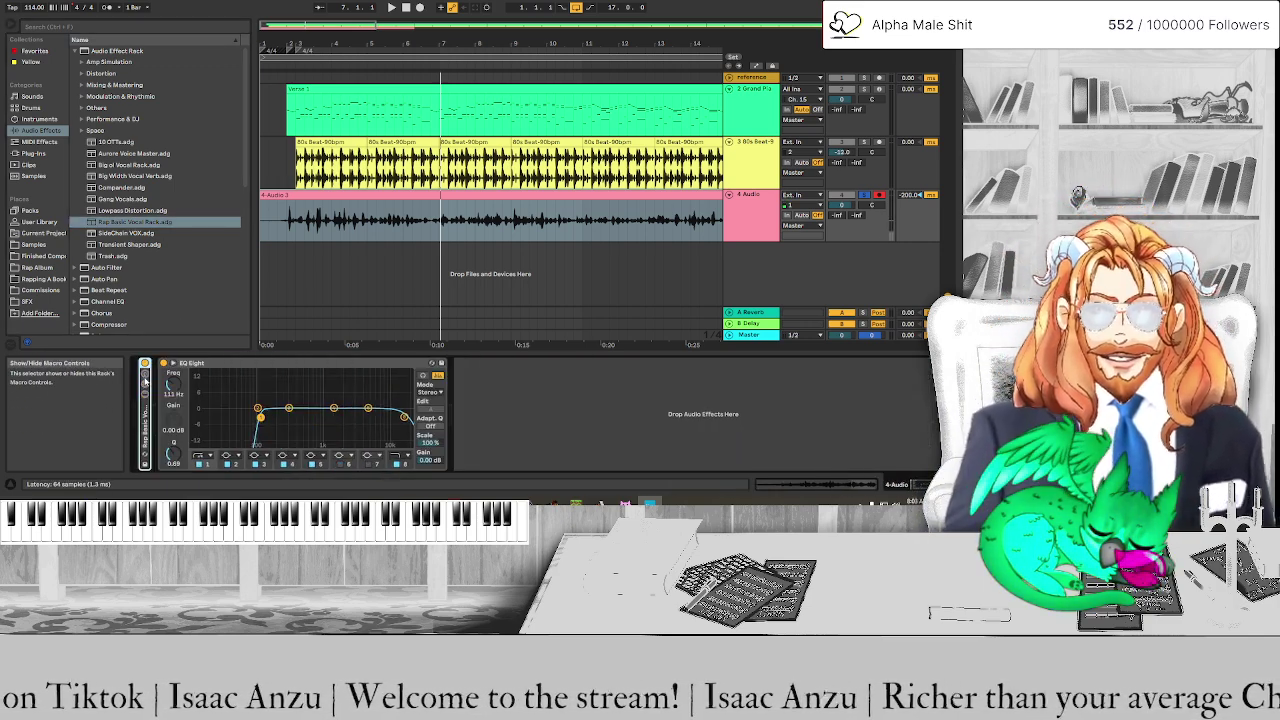
# Listen to the vocal on its own with the new rack, and turn its solo off
pyautogui.click(295, 195)
pyautogui.press('space')
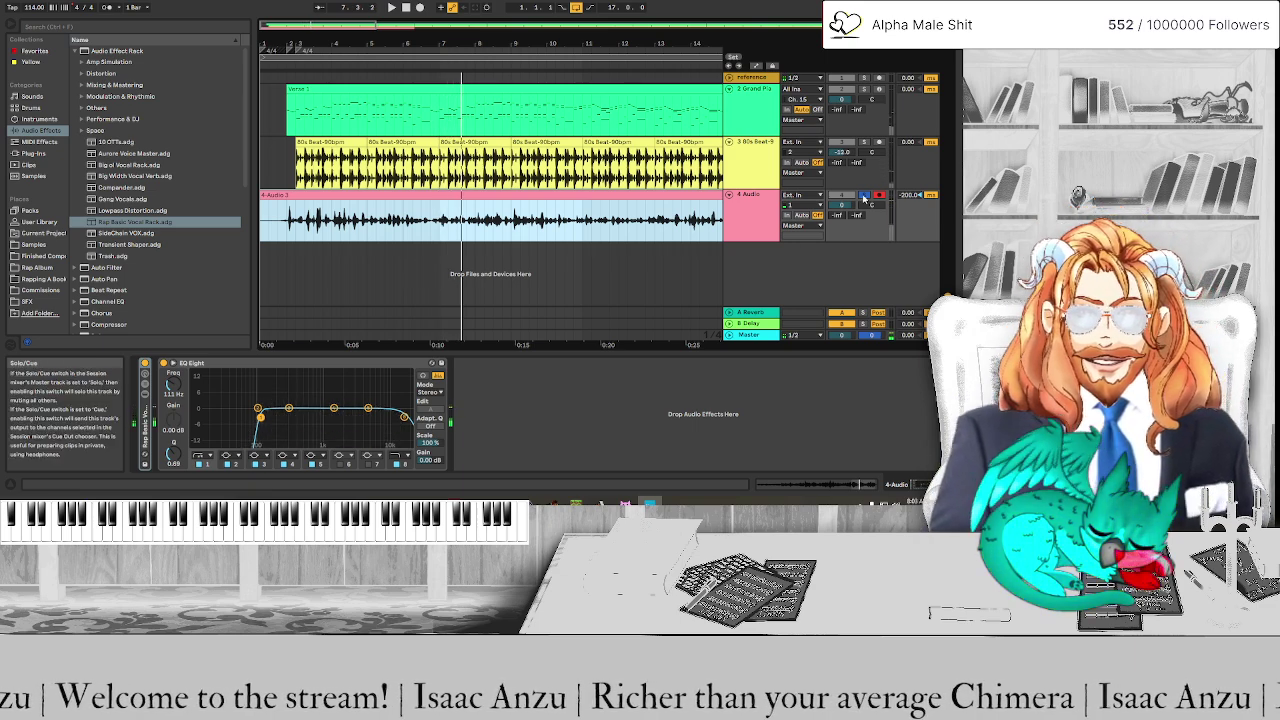
pyautogui.click(534, 283)
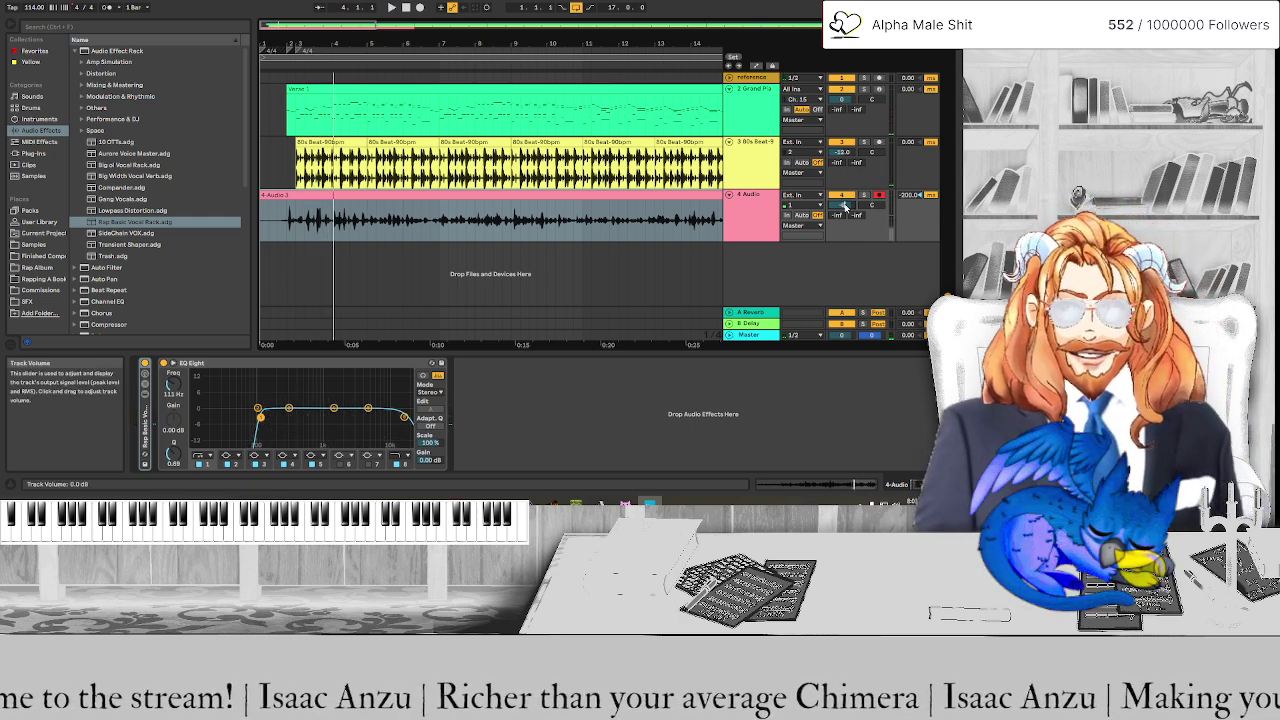
# Set the 4 Audio track's volume to -6 dB and play the vocal together with the beat
pyautogui.press('Return')
pyautogui.press('space')
pyautogui.press('space')
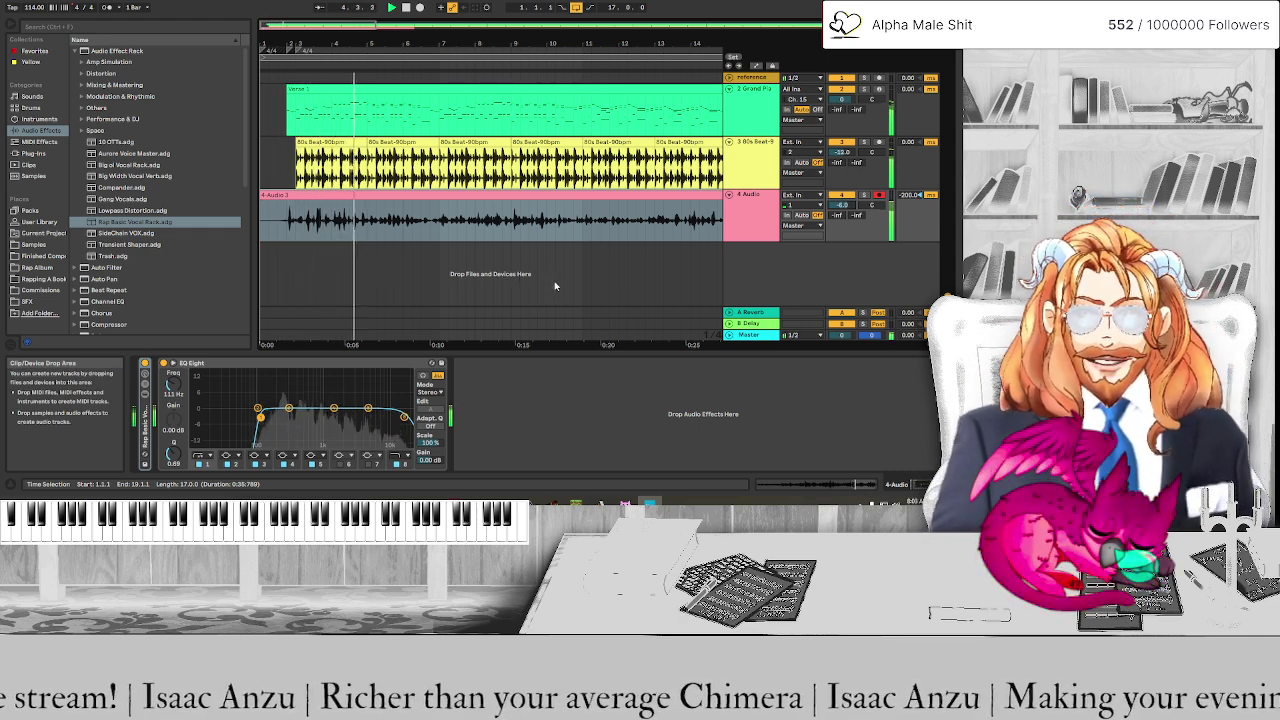
# Put the vocal recording's second take, bars 19 to 36, on a new audio track below, aligned with the first take at bar 1
pyautogui.scroll(3, 450, 240)
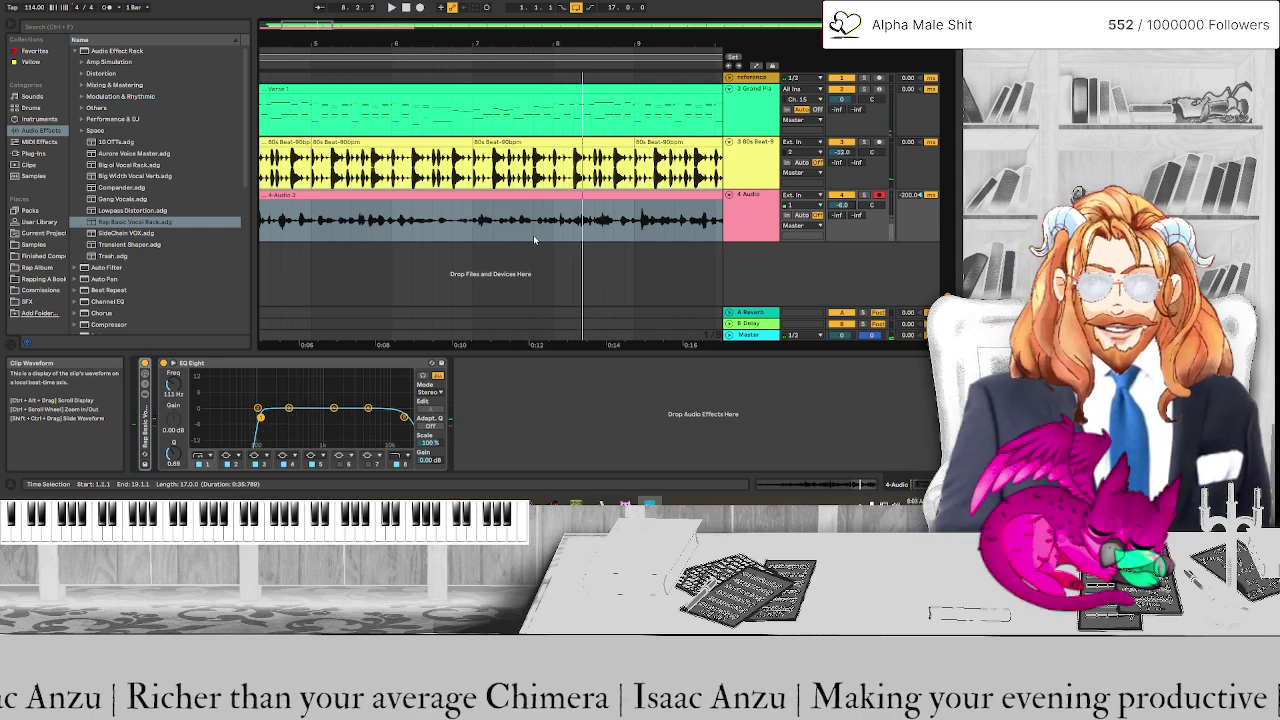
pyautogui.press('-')
pyautogui.press('-')
pyautogui.press('-')
pyautogui.press('-')
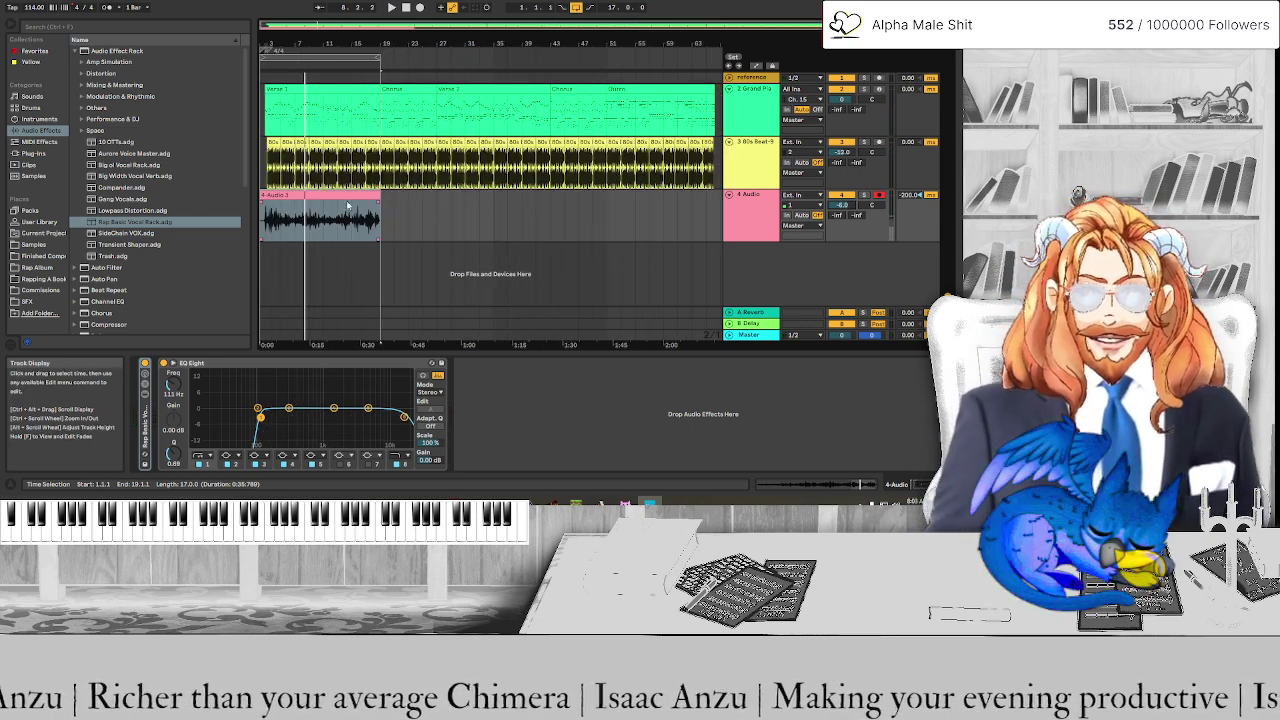
pyautogui.moveTo(307, 197); pyautogui.dragTo(417, 221)
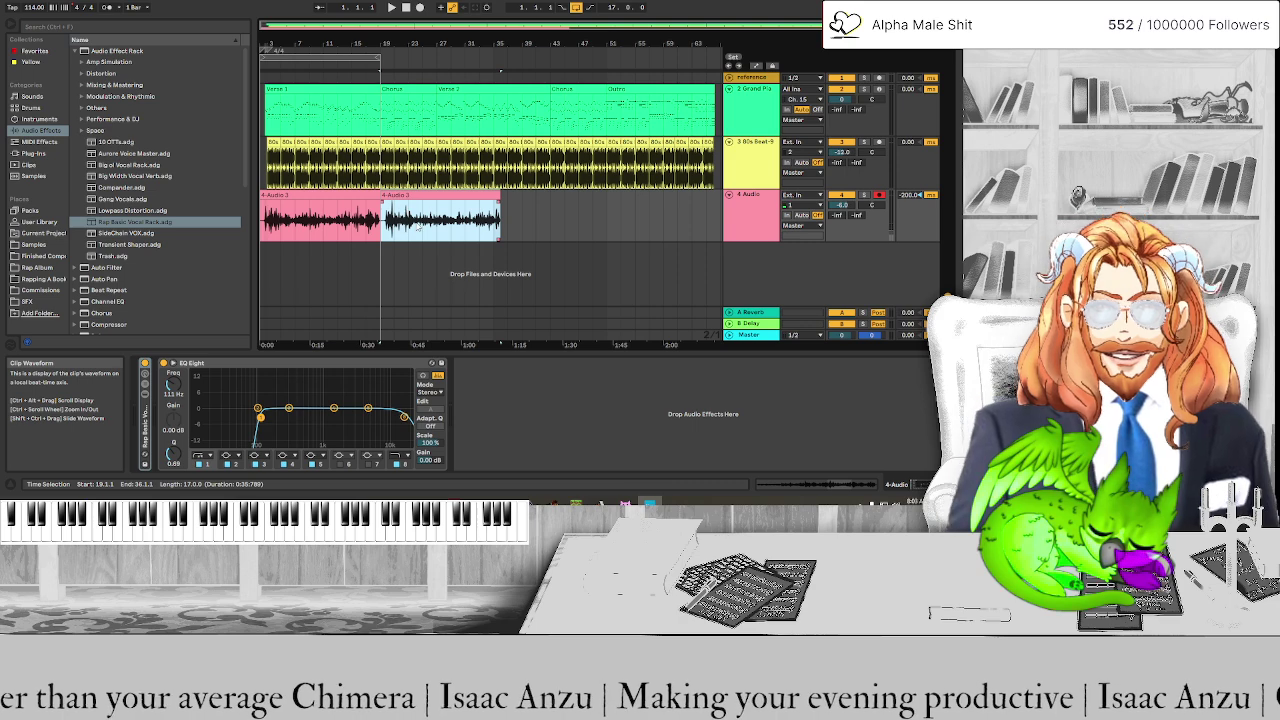
pyautogui.moveTo(417, 226); pyautogui.dragTo(308, 277)
# Deactivate the second take's track and trim the start of the first take's clip to the beginning of Verse 1
pyautogui.scroll(5, 310, 277)
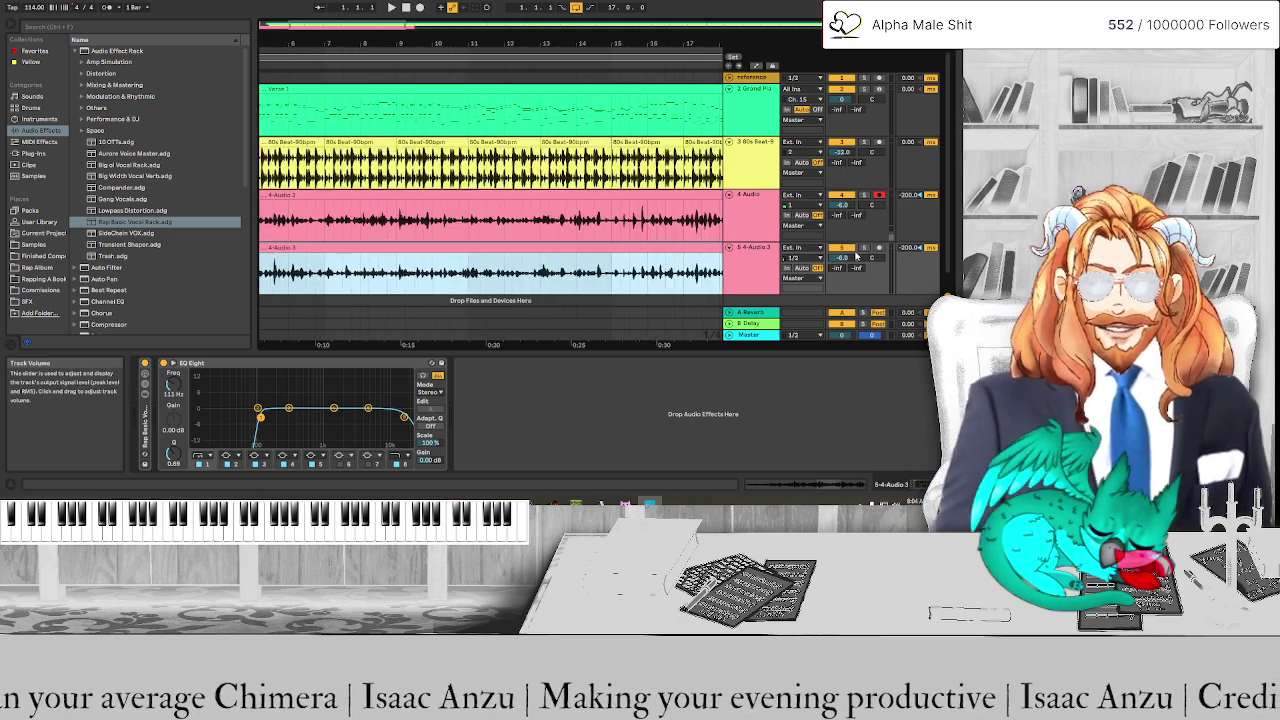
pyautogui.scroll(6, 402, 251)
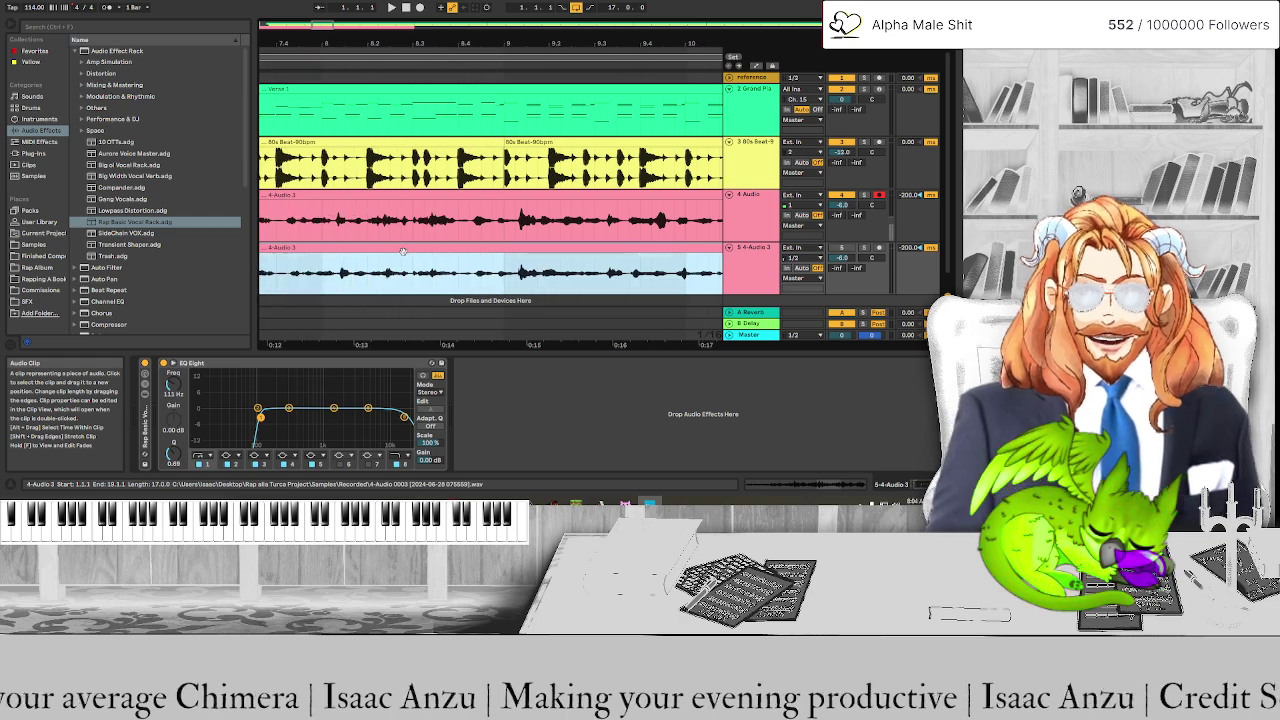
pyautogui.hscroll(-10, 402, 251)
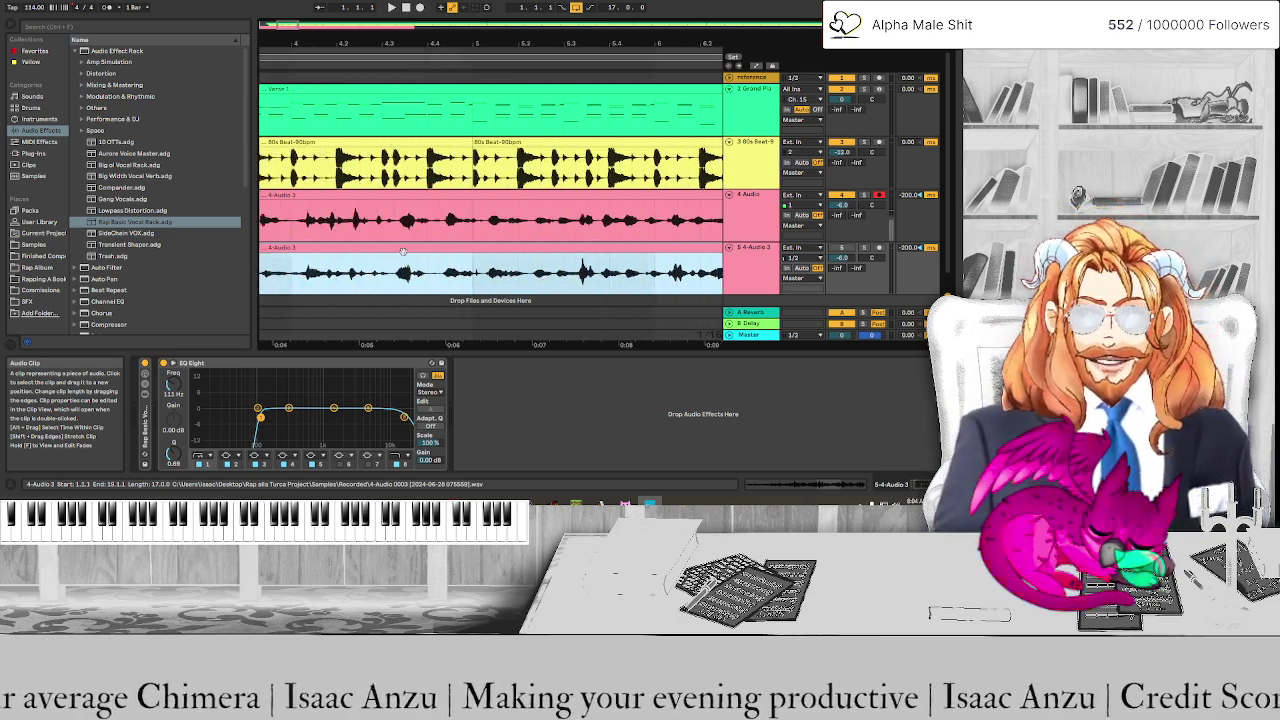
pyautogui.hscroll(-5, 402, 251)
pyautogui.scroll(-3, 402, 251)
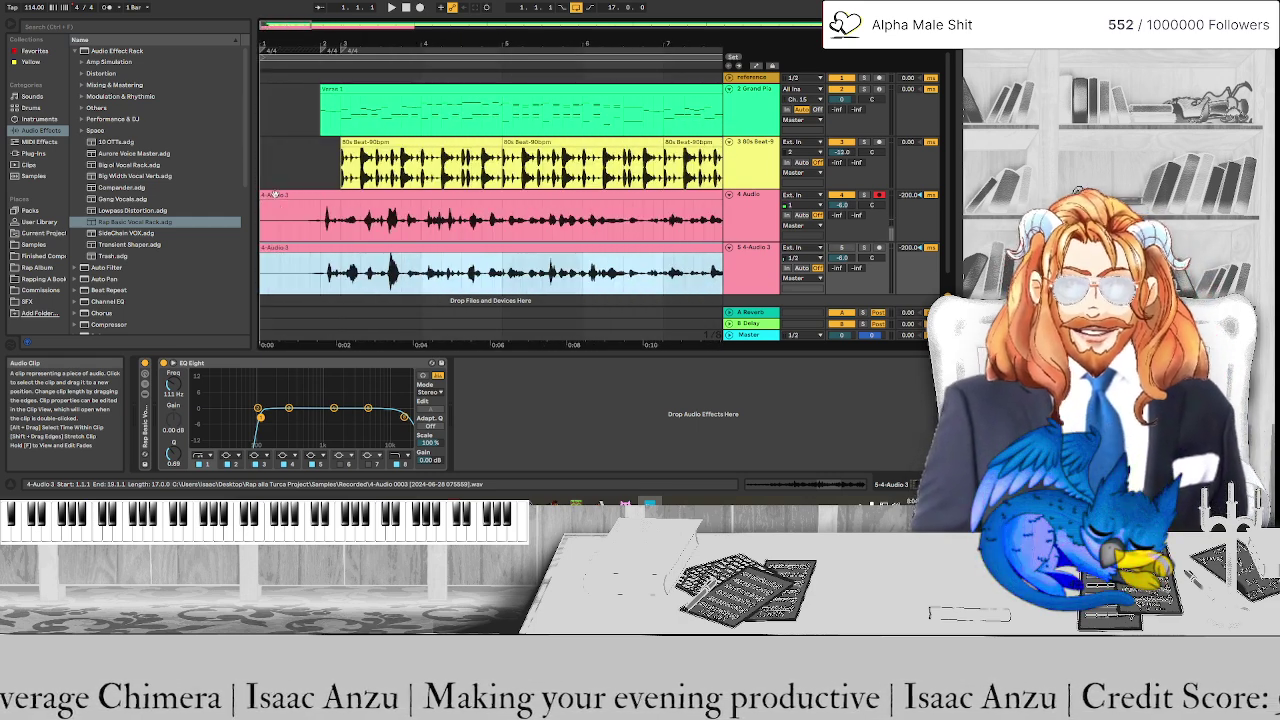
pyautogui.click(283, 246)
pyautogui.press('space')
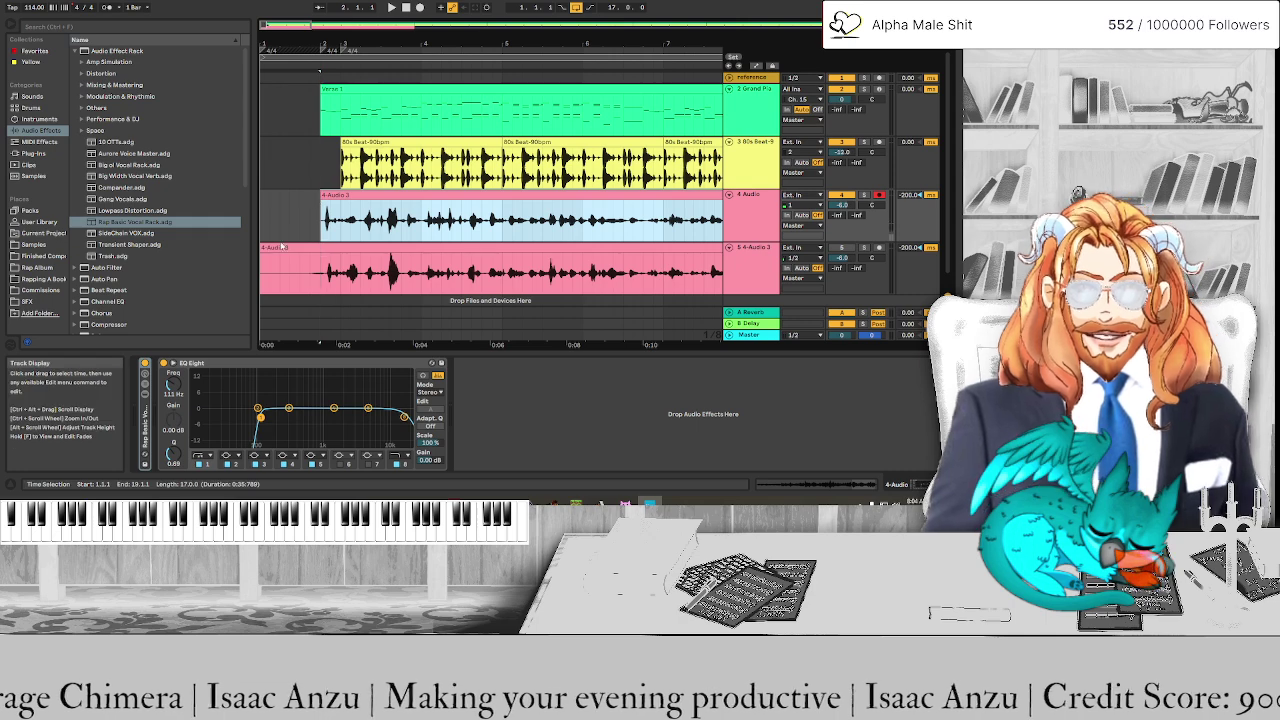
# Solo the second take's track and copy its passage from 7.3.1 to 8.4.1 over the first take on the 4 Audio track
pyautogui.click(390, 278)
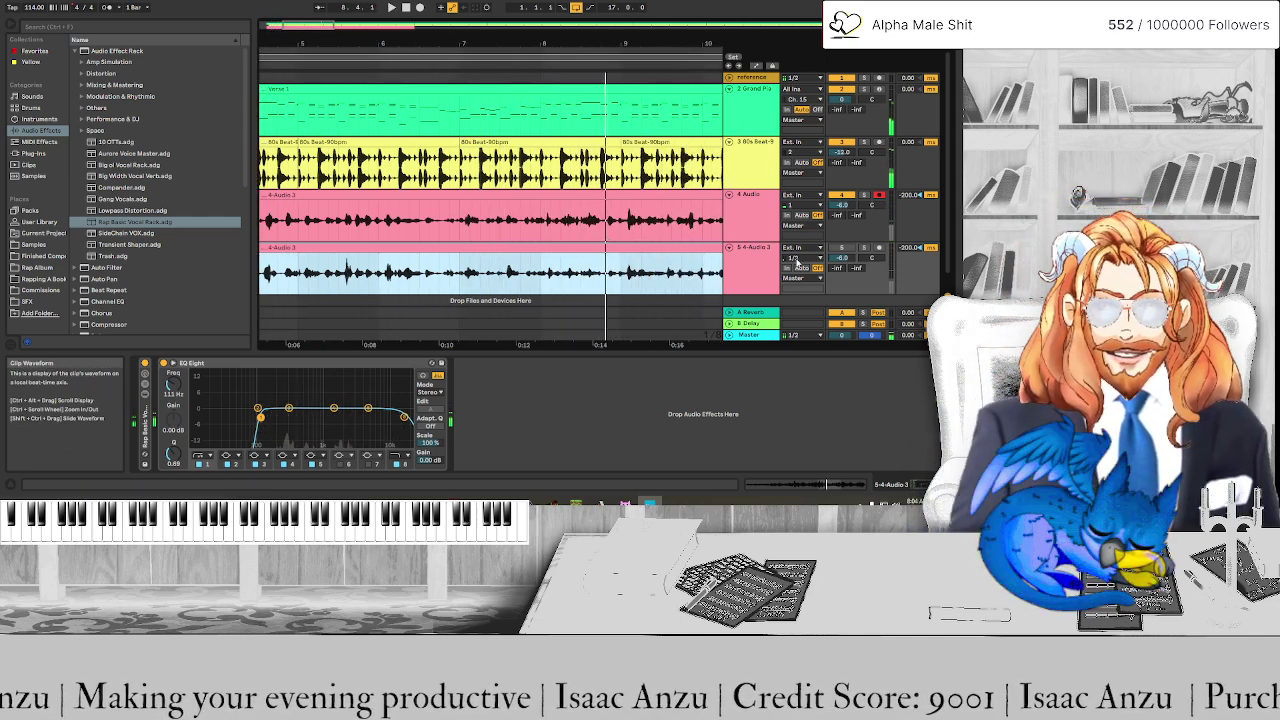
pyautogui.click(860, 248)
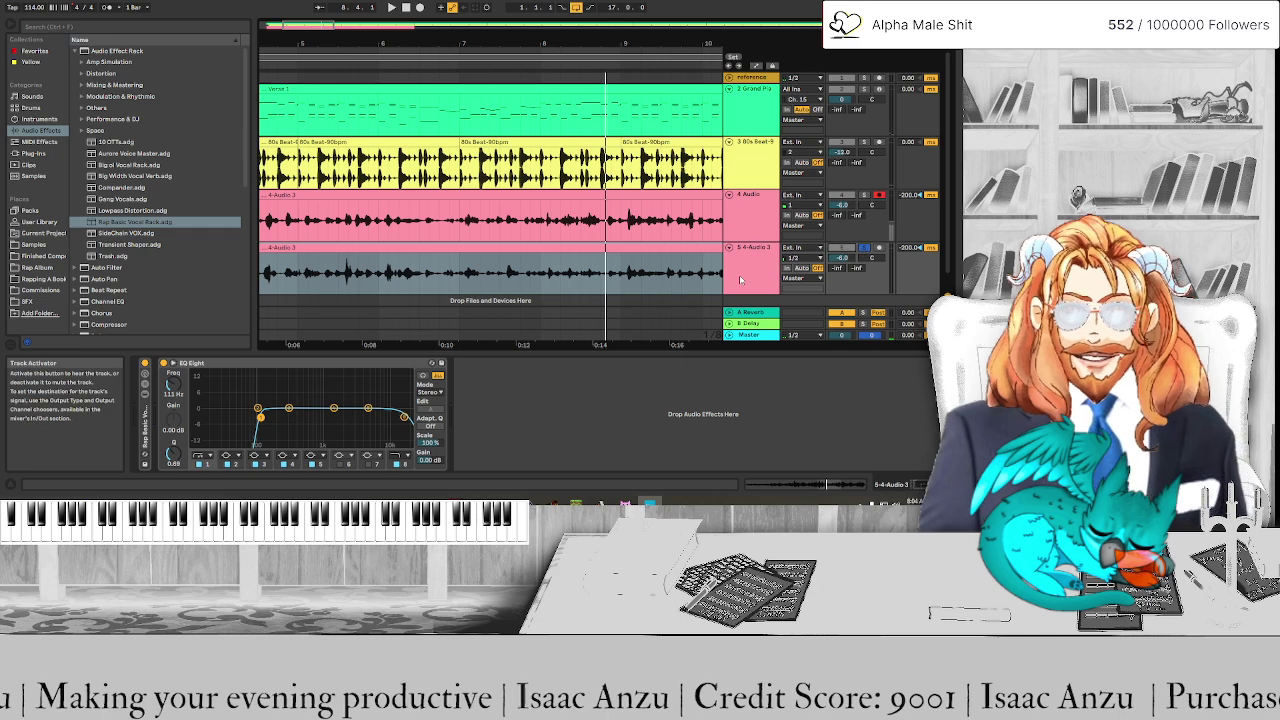
pyautogui.click(487, 288)
pyautogui.hotkey('ctrl', 'z')
pyautogui.click(459, 288)
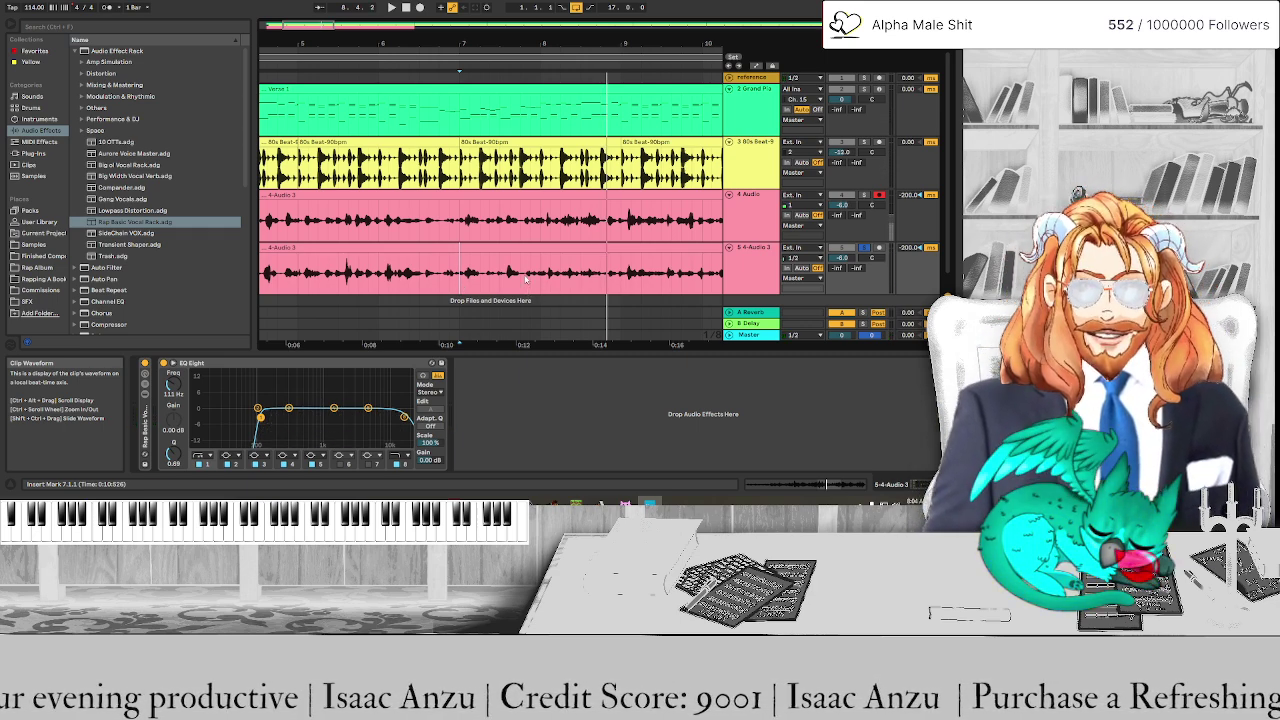
pyautogui.moveTo(502, 291); pyautogui.dragTo(548, 290)
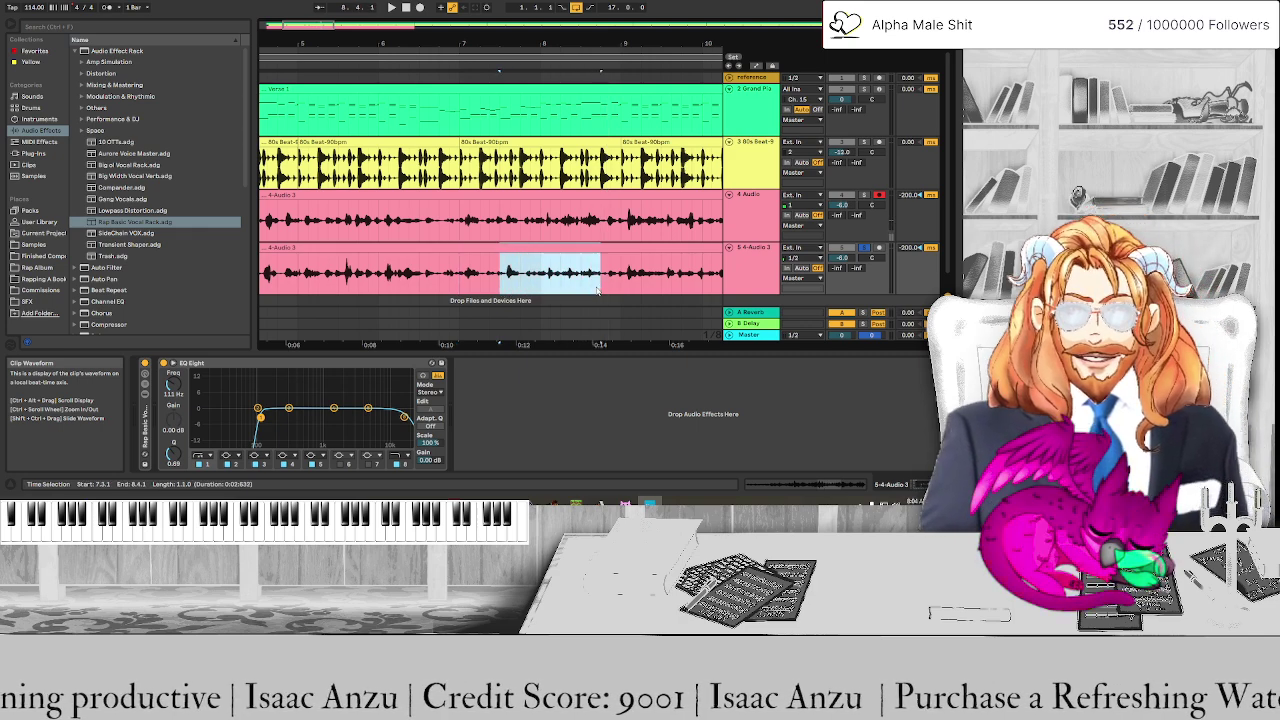
pyautogui.press('Up')
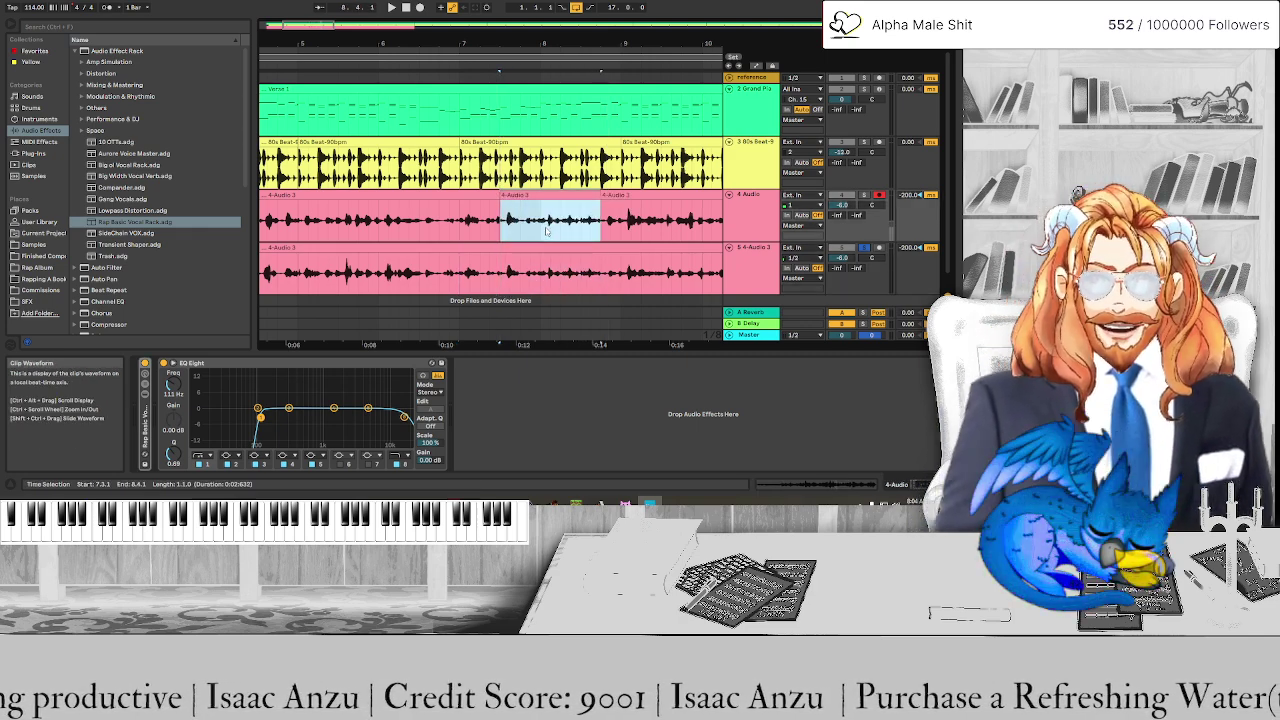
# Play the edited vocal from 6.2.3, then solo the 4 Audio track and listen to the phrase around bar 12
pyautogui.click(411, 235)
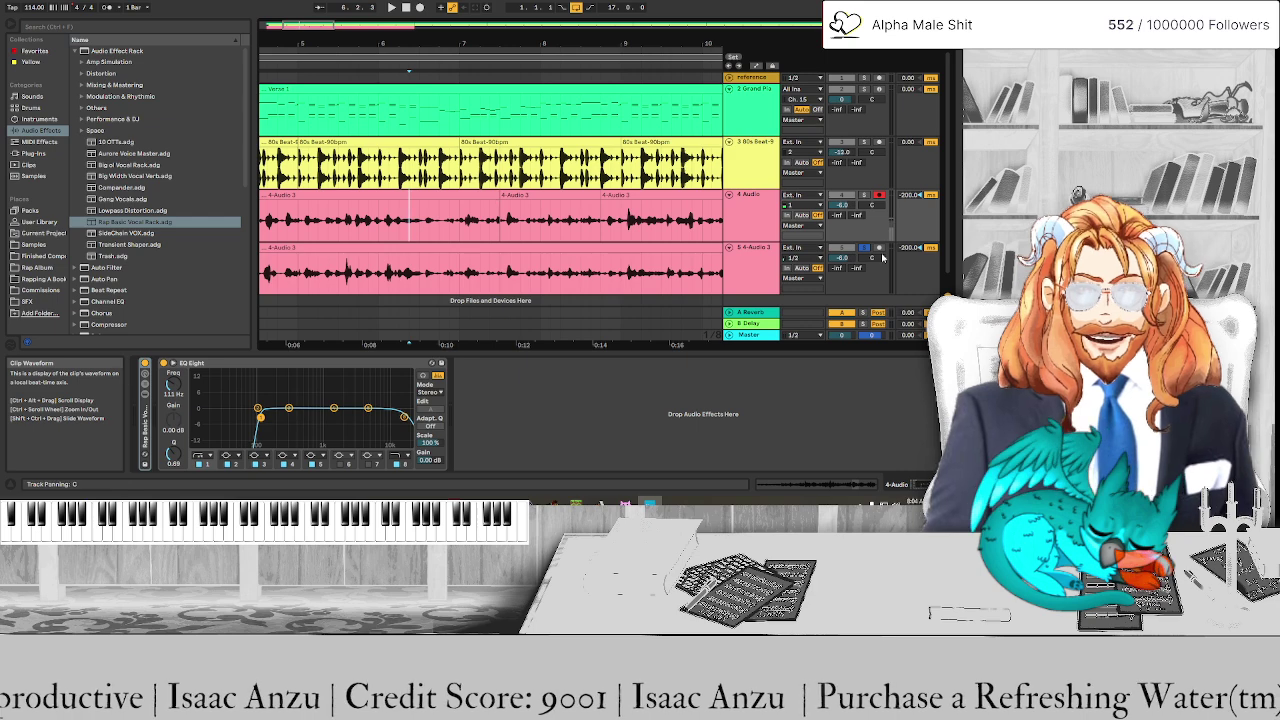
pyautogui.press('space')
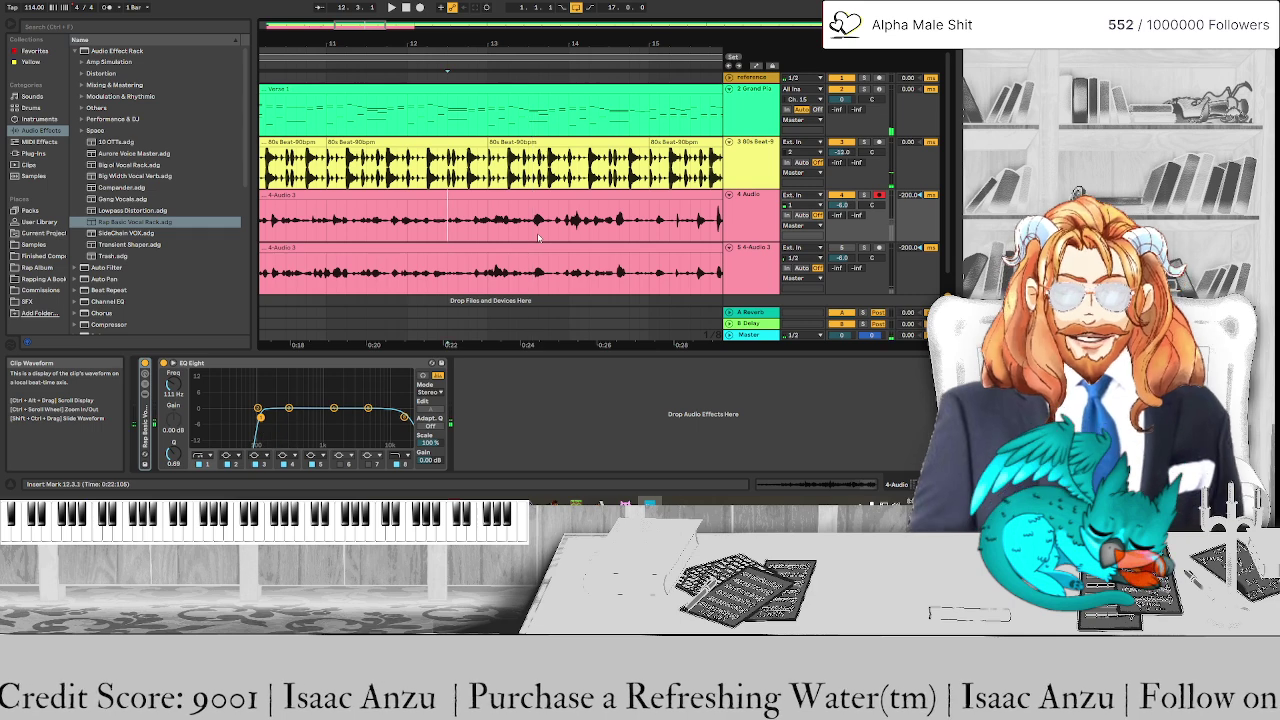
pyautogui.press('space')
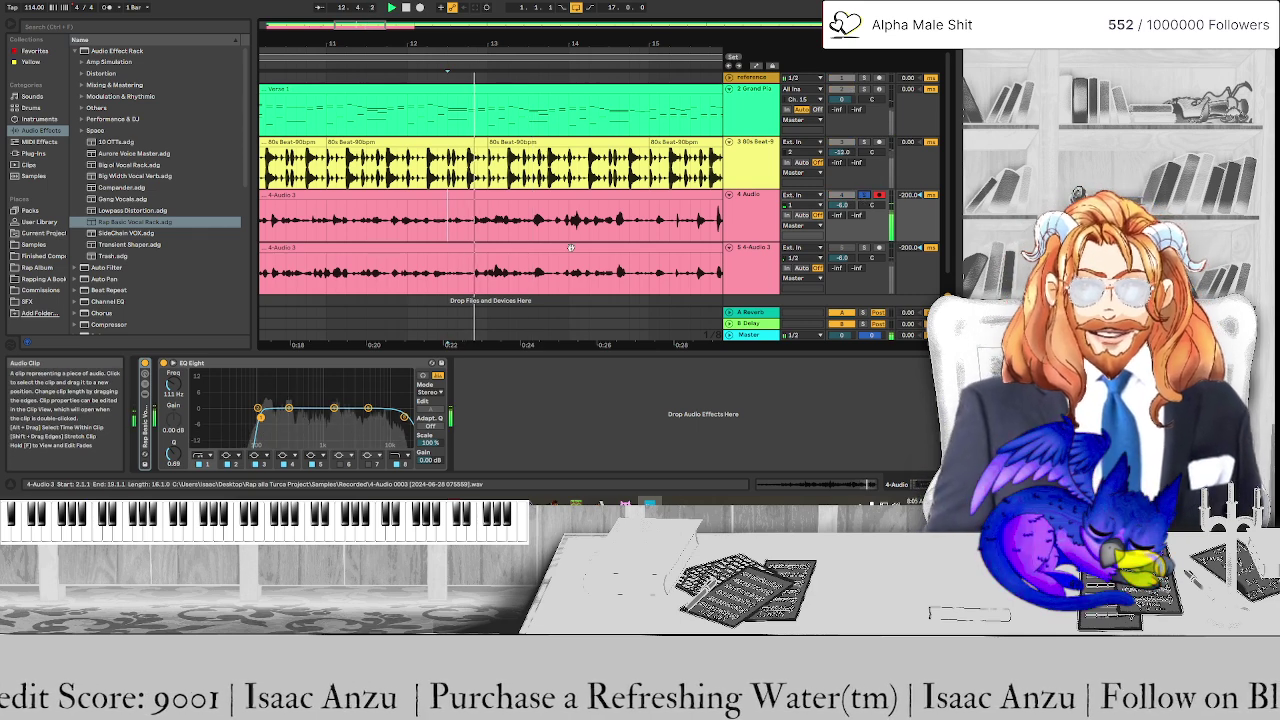
pyautogui.press('space')
pyautogui.scroll(3, 400, 245)
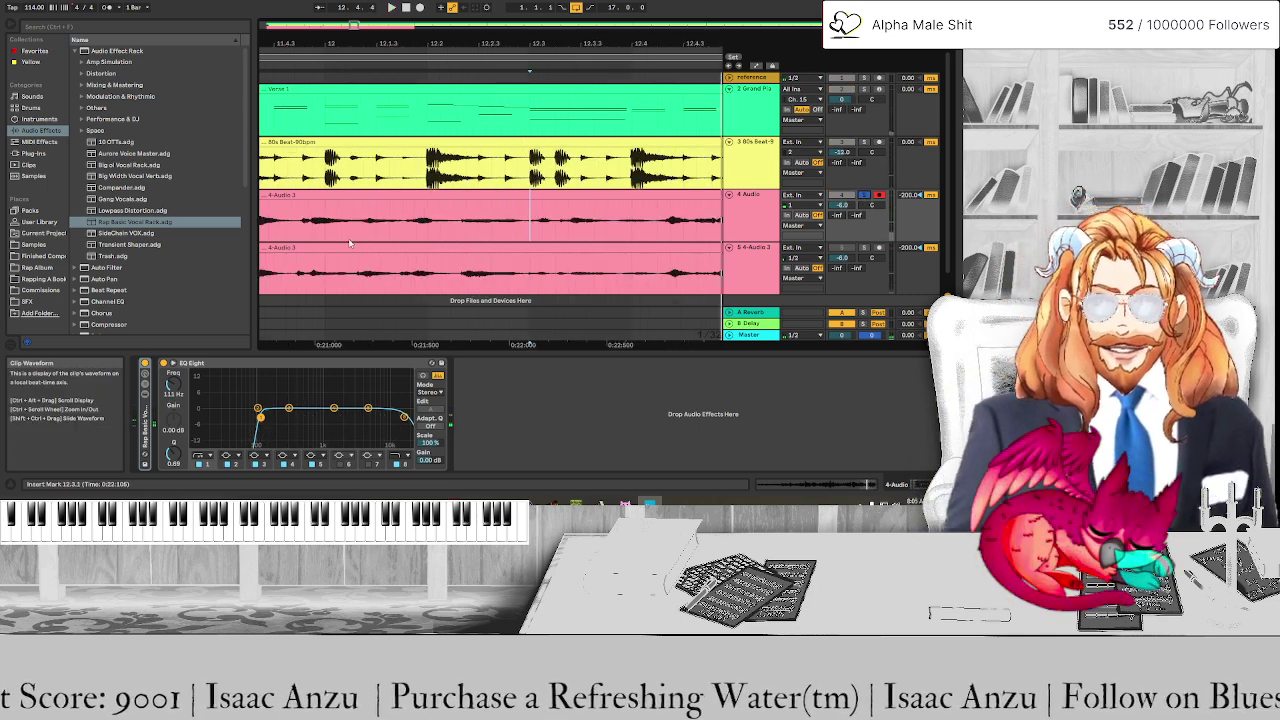
pyautogui.press('space')
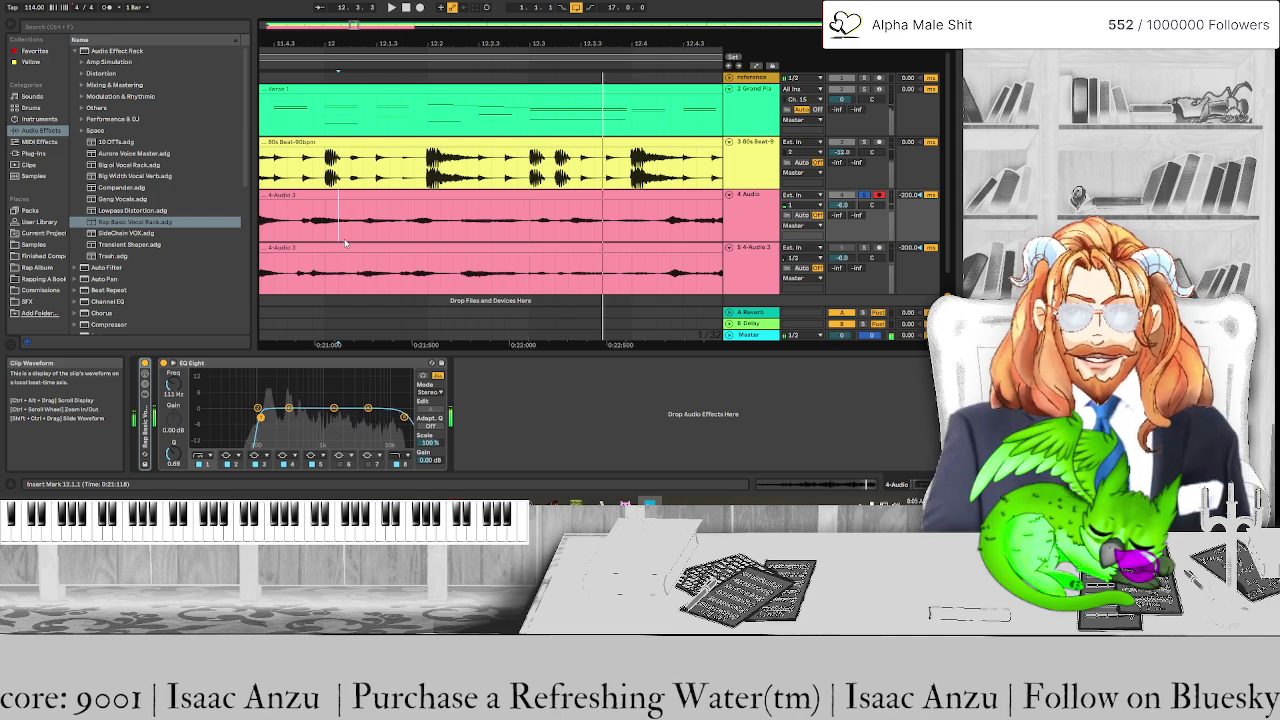
# Audition the second take solo from 12.1.4 and copy its segment from 12.3.1 to 12.4.2 onto the 4 Audio track
pyautogui.scroll(-3, 335, 240)
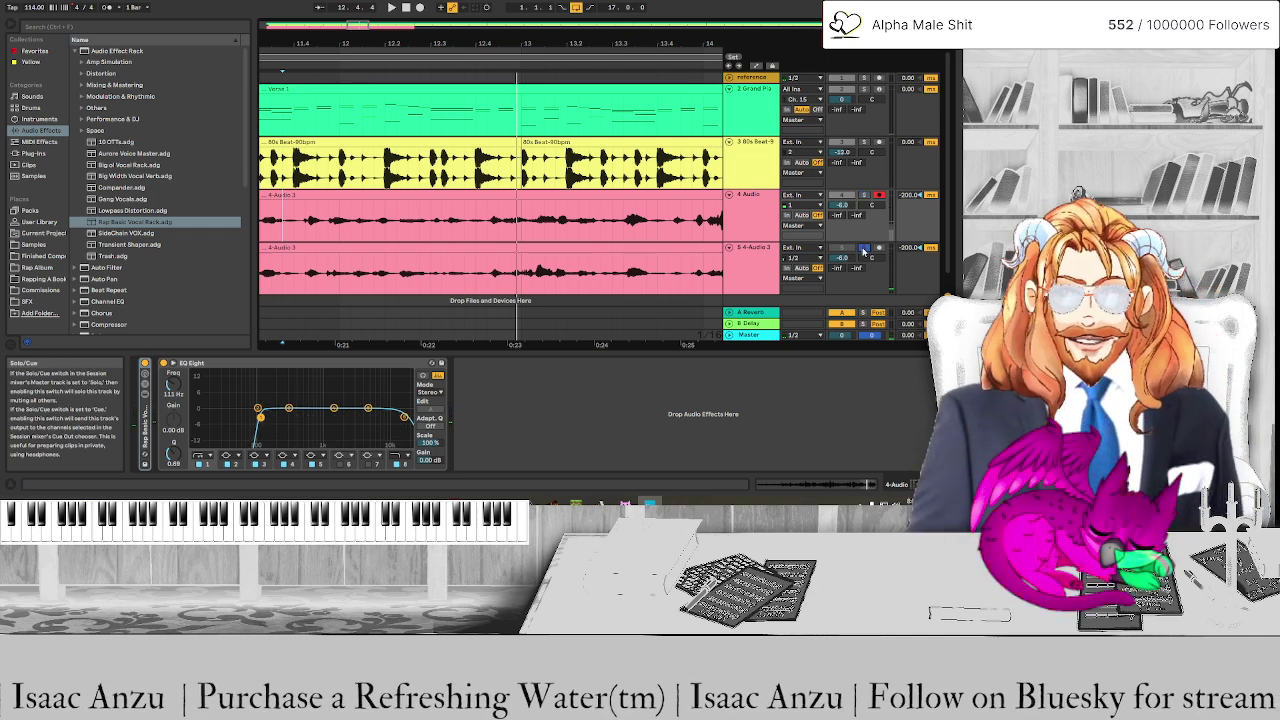
pyautogui.click(373, 273)
pyautogui.press('space')
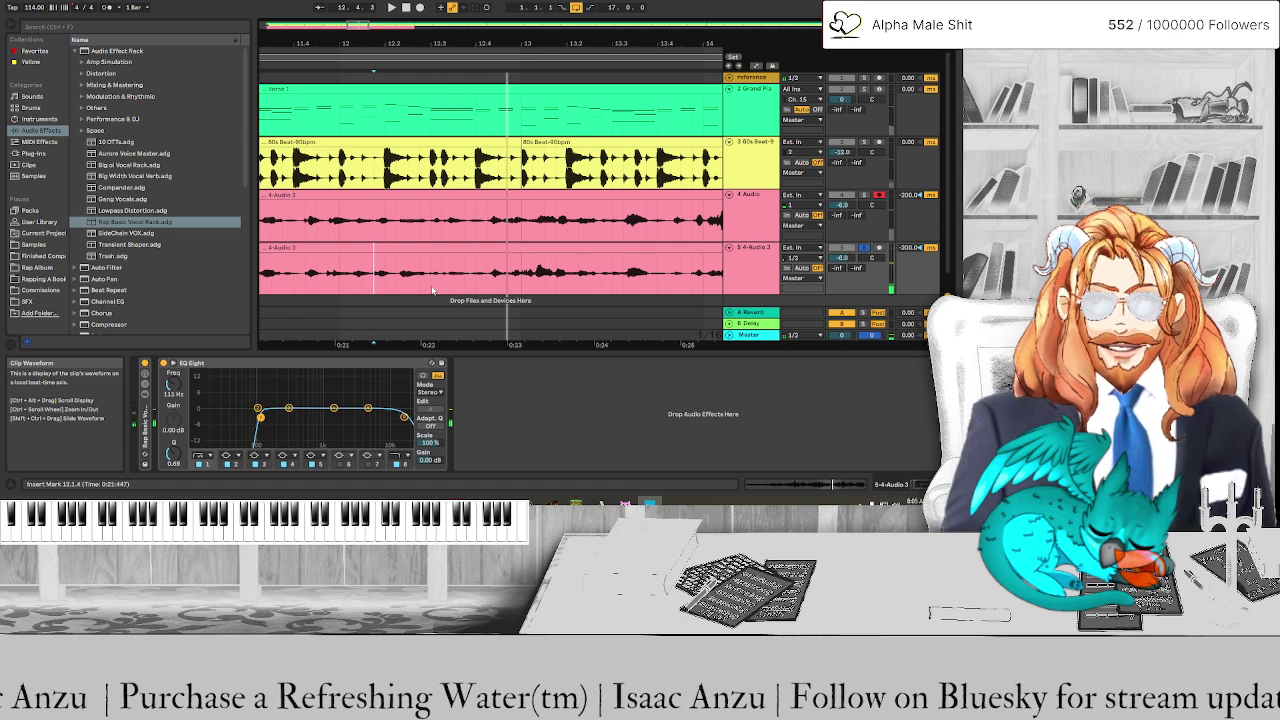
pyautogui.moveTo(432, 290); pyautogui.dragTo(426, 238)
# Listen to the replaced bar 12 segment with the 4 Audio track soloed, and play it with the beat
pyautogui.click(315, 233)
pyautogui.press('space')
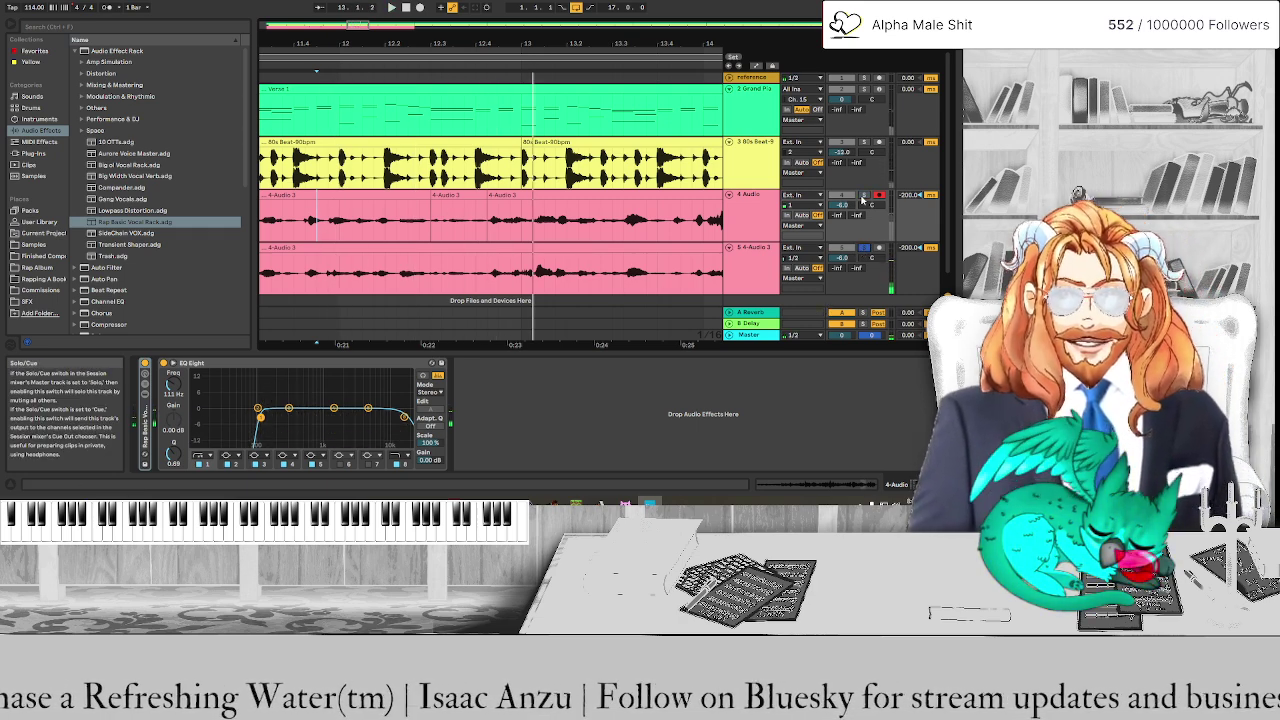
pyautogui.press('space')
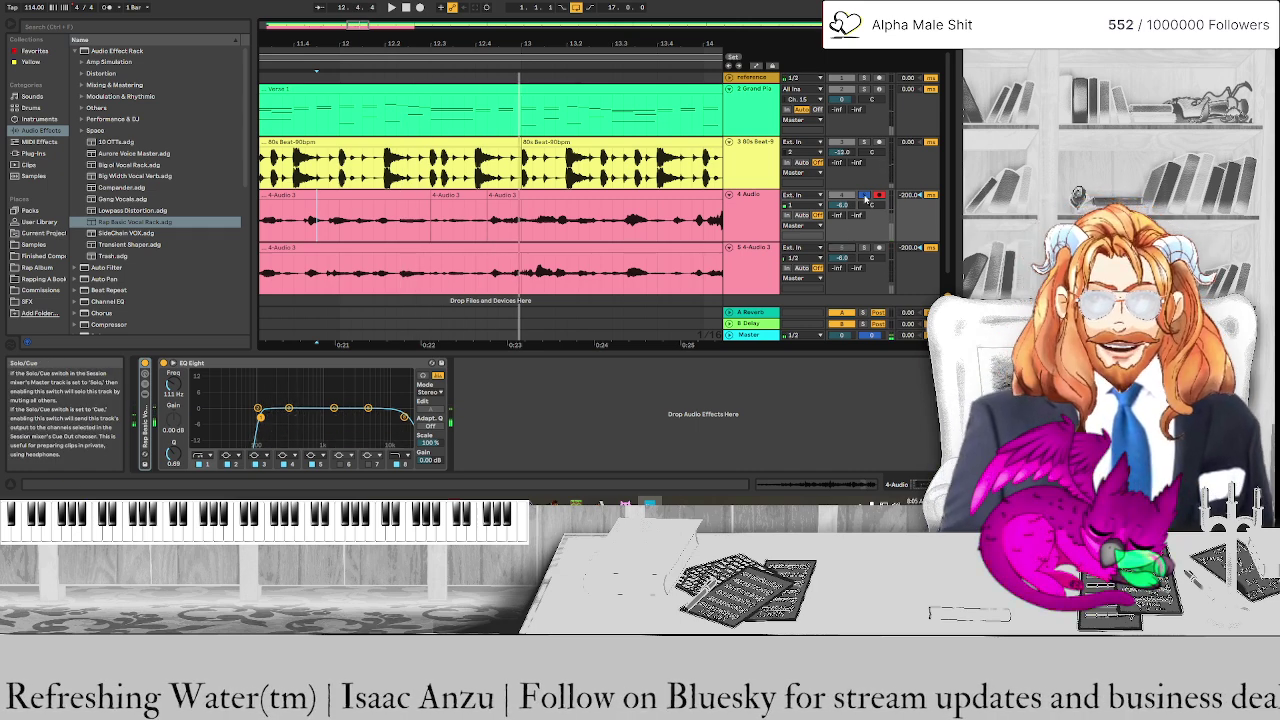
pyautogui.click(866, 198)
pyautogui.press('space')
pyautogui.press('space')
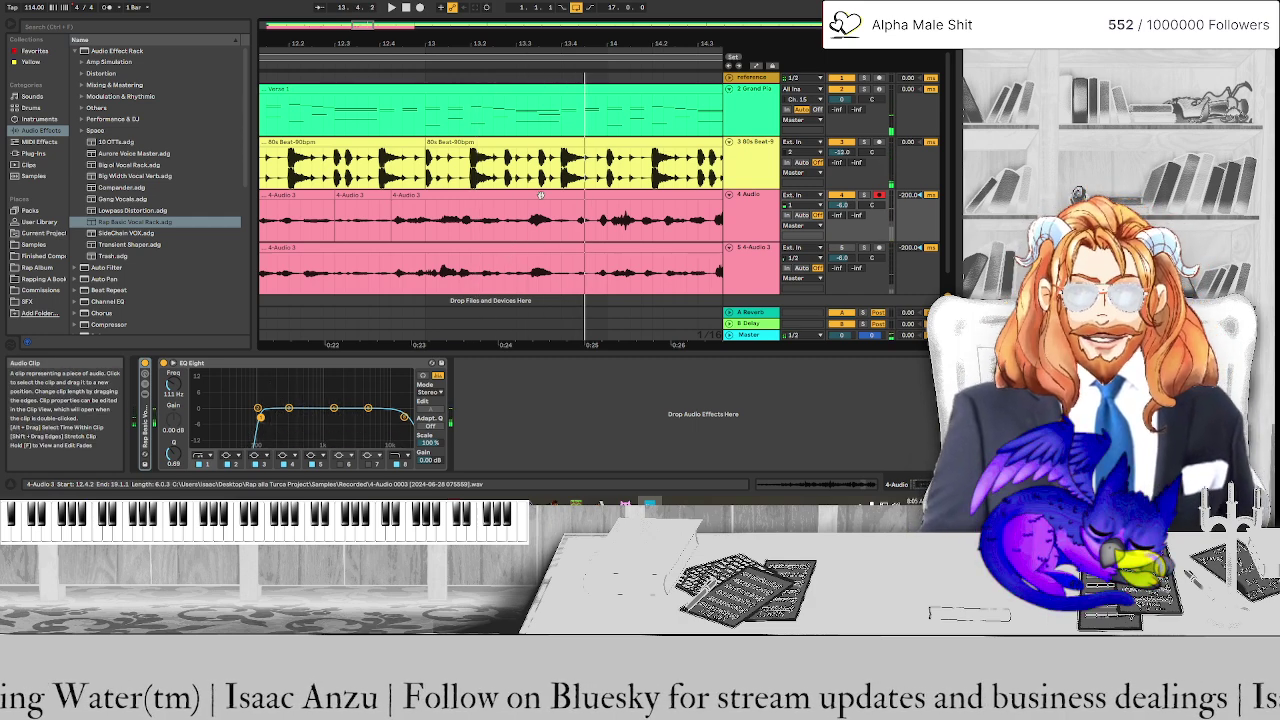
# Audition the soloed 4 Audio clip following the bar 12 edit and replace its passage into bar 14 with the second take's
pyautogui.click(540, 195)
pyautogui.click(866, 198)
pyautogui.press('space')
pyautogui.press('space')
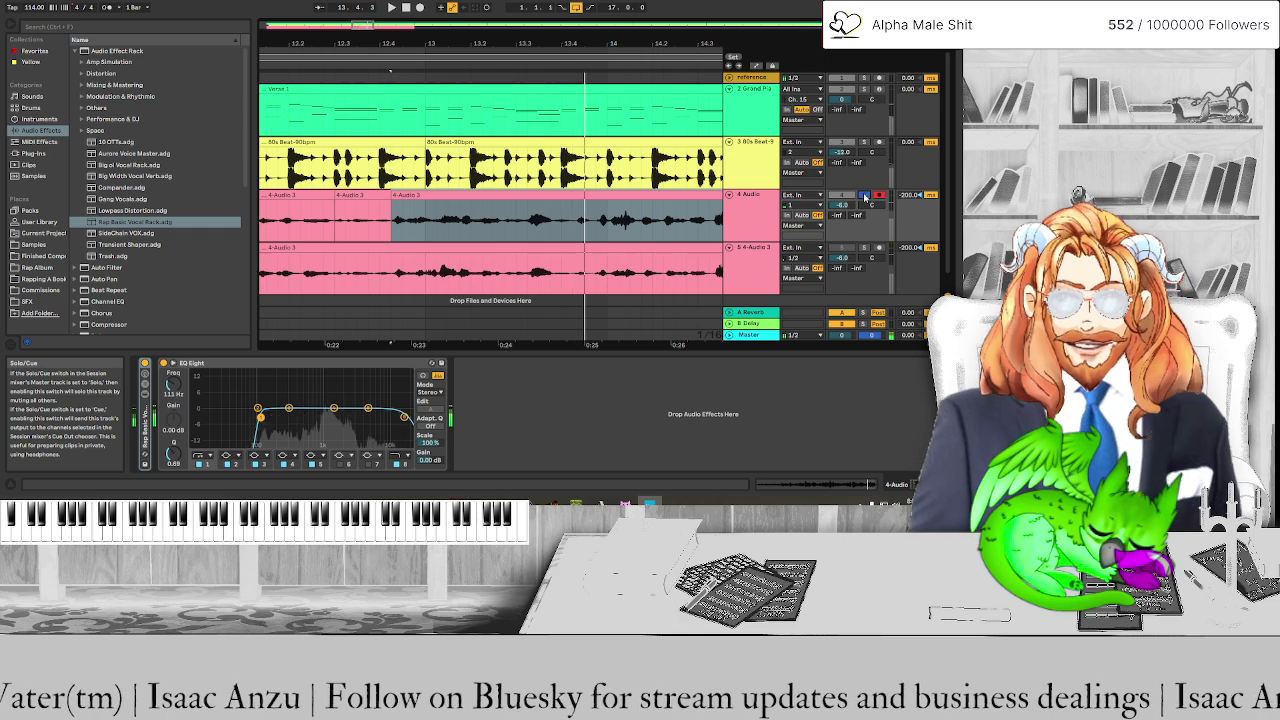
pyautogui.press('space')
pyautogui.press('space')
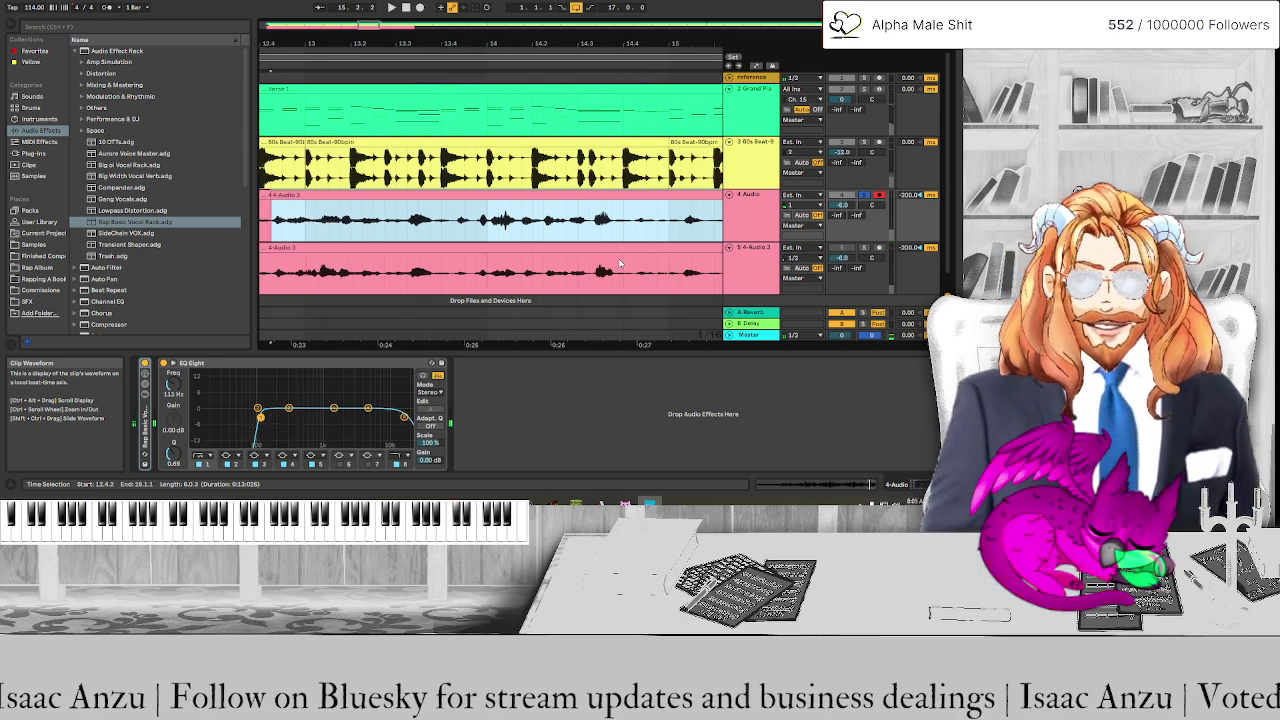
pyautogui.moveTo(284, 280); pyautogui.dragTo(517, 281)
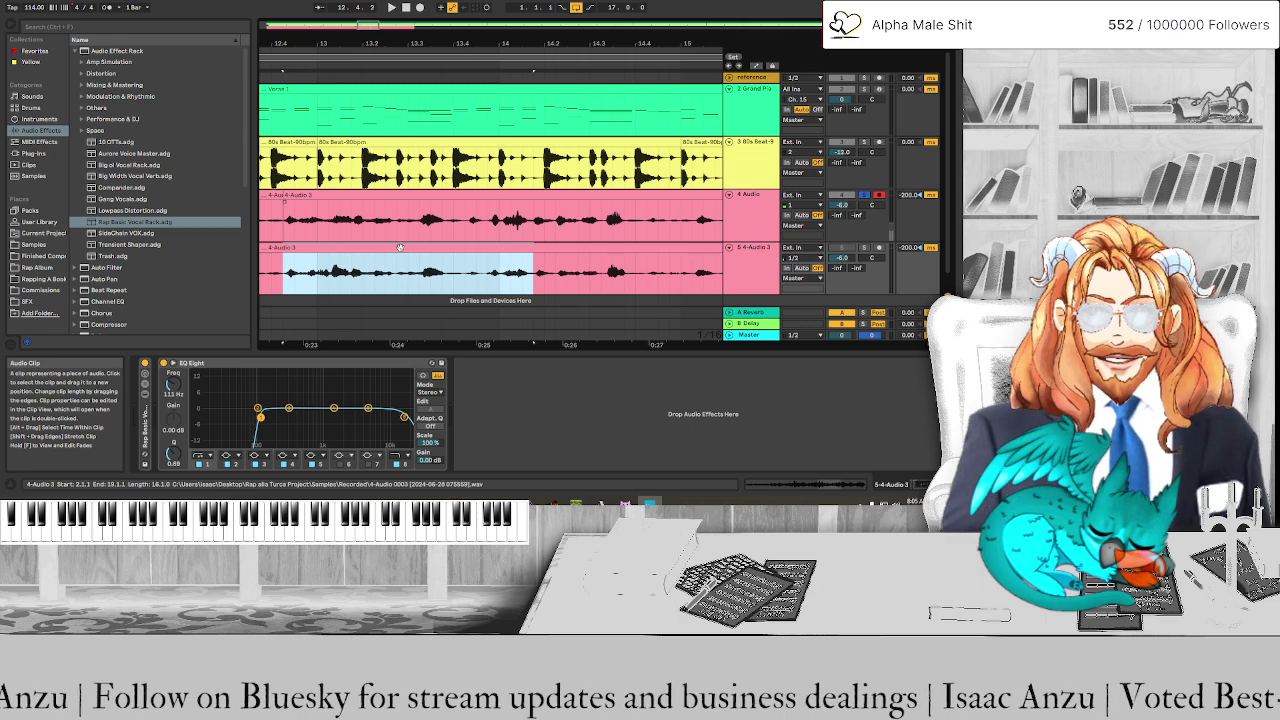
pyautogui.press('Up')
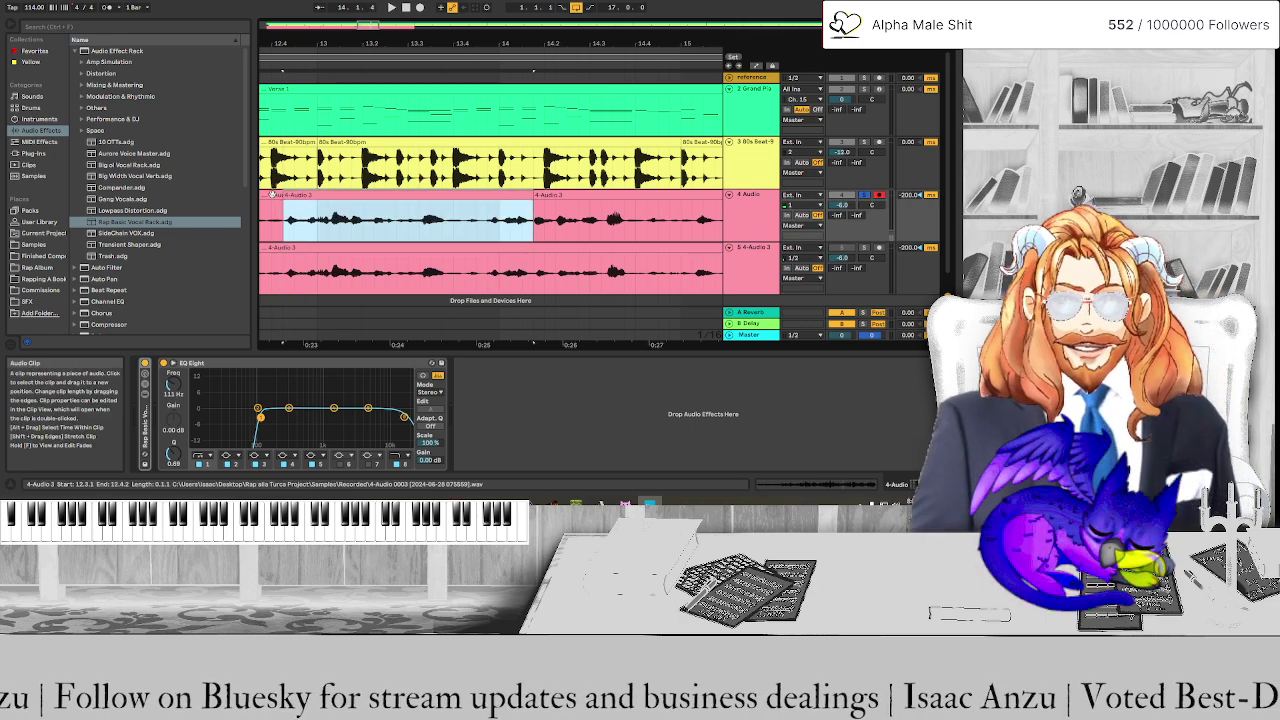
# Play the soloed 4 Audio track from 12.3.1 and listen through the new edits to bar 16
pyautogui.moveTo(266, 212); pyautogui.dragTo(284, 212)
pyautogui.press('space')
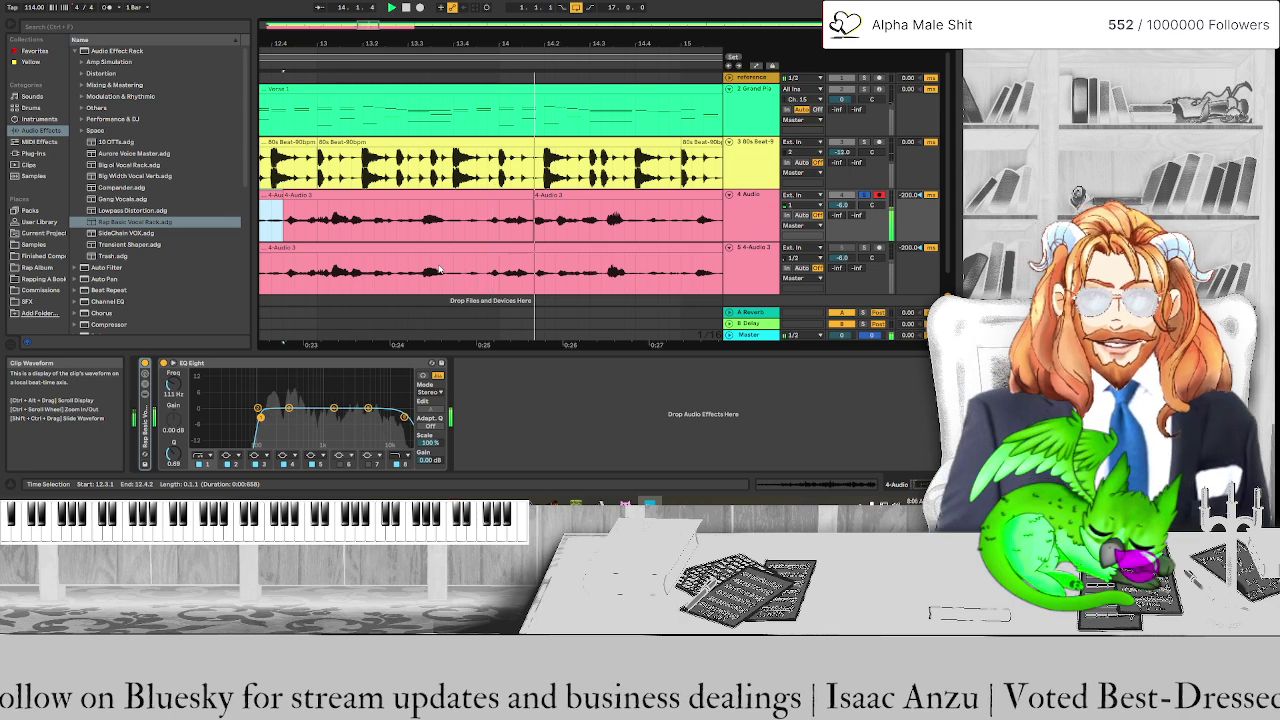
pyautogui.click(594, 236)
pyautogui.press('space')
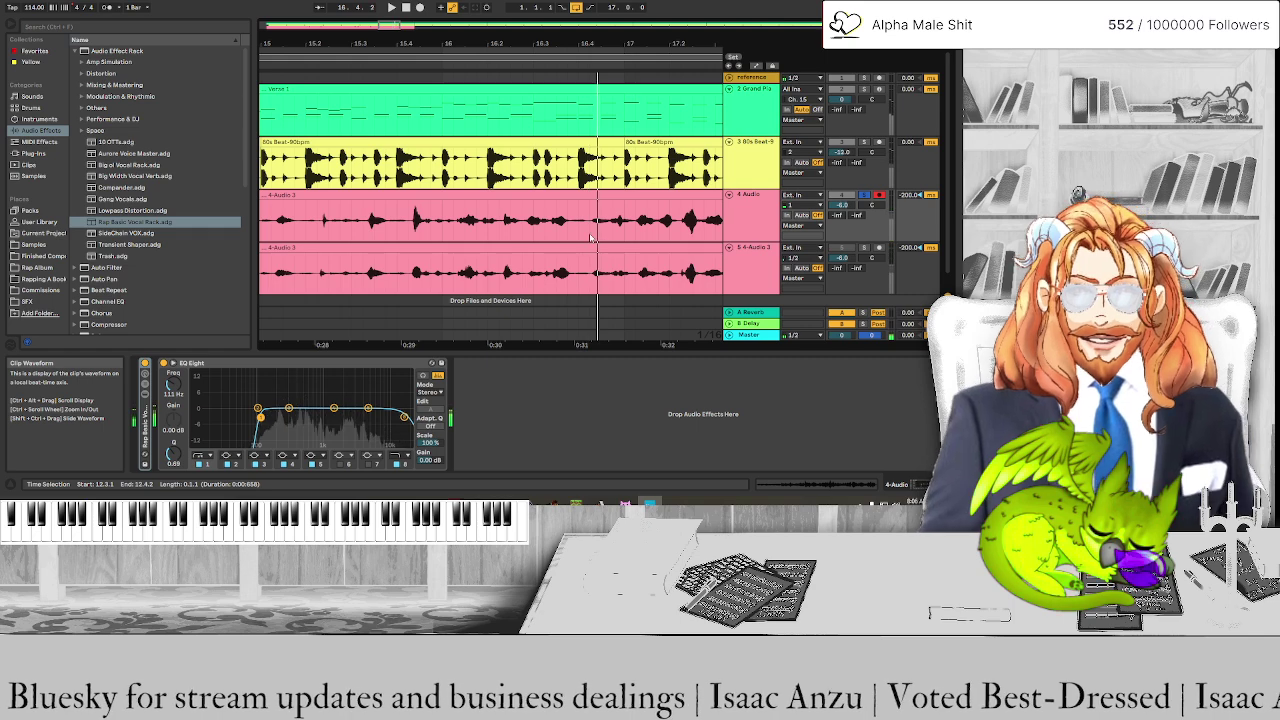
pyautogui.press('-')
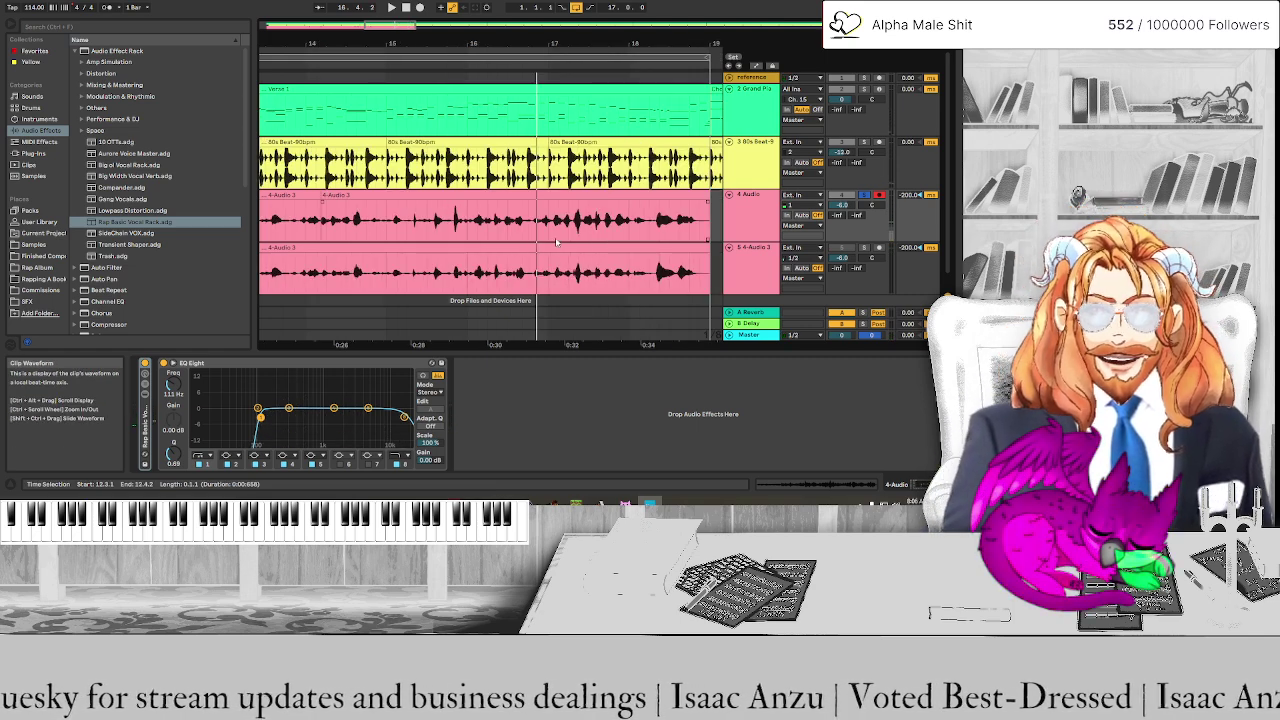
pyautogui.scroll(3, 491, 269)
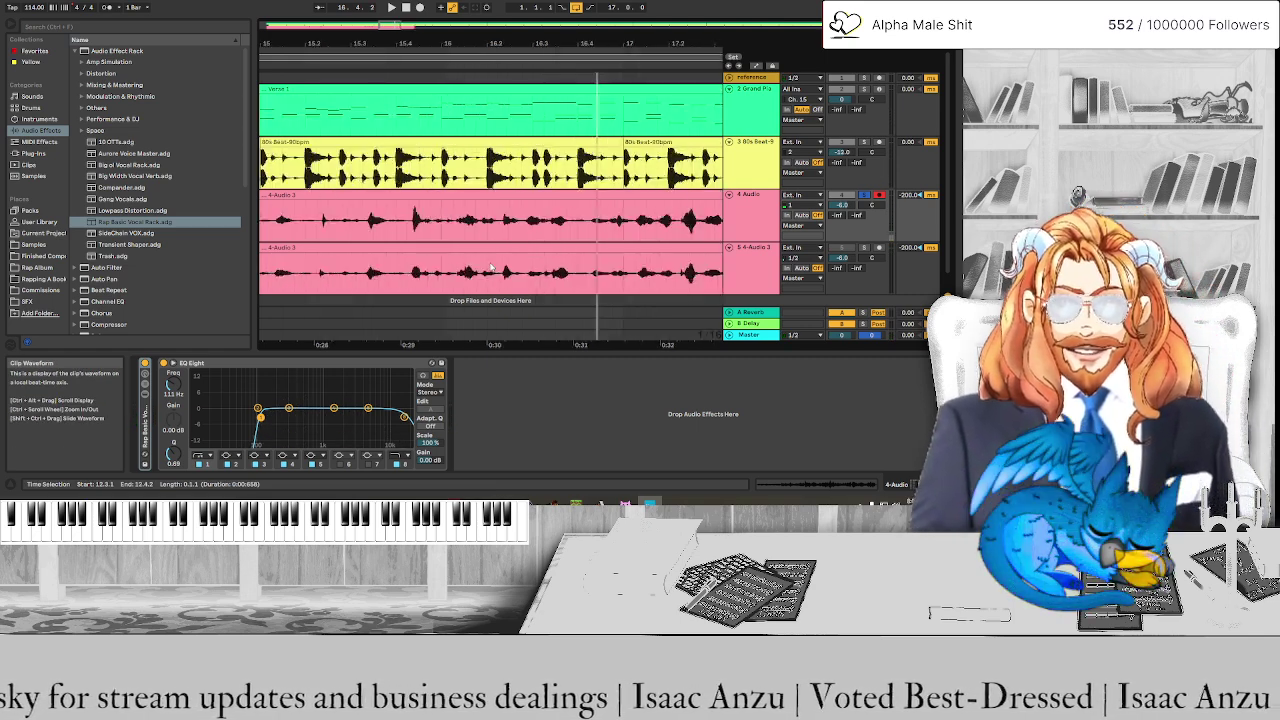
# Split the second take at 16.1.1, move its remainder up to 19.1.1 onto the 4 Audio track and listen to it
pyautogui.click(477, 240)
pyautogui.press('space')
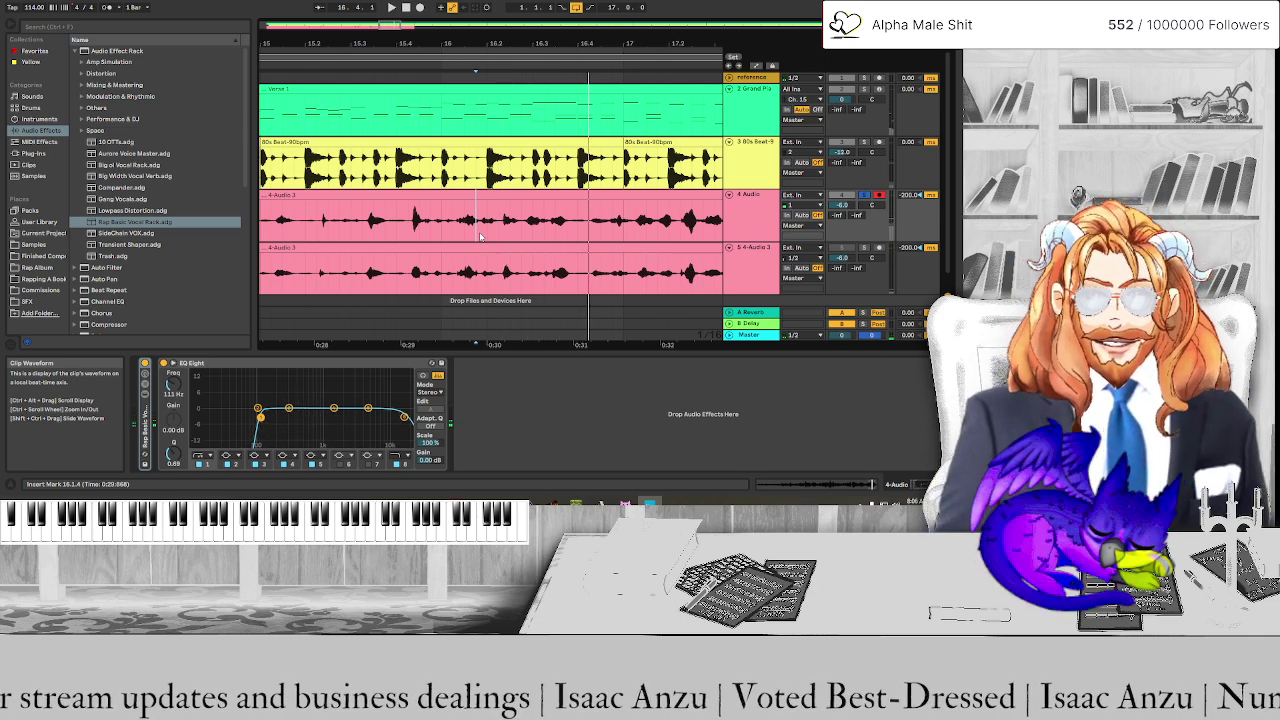
pyautogui.press('space')
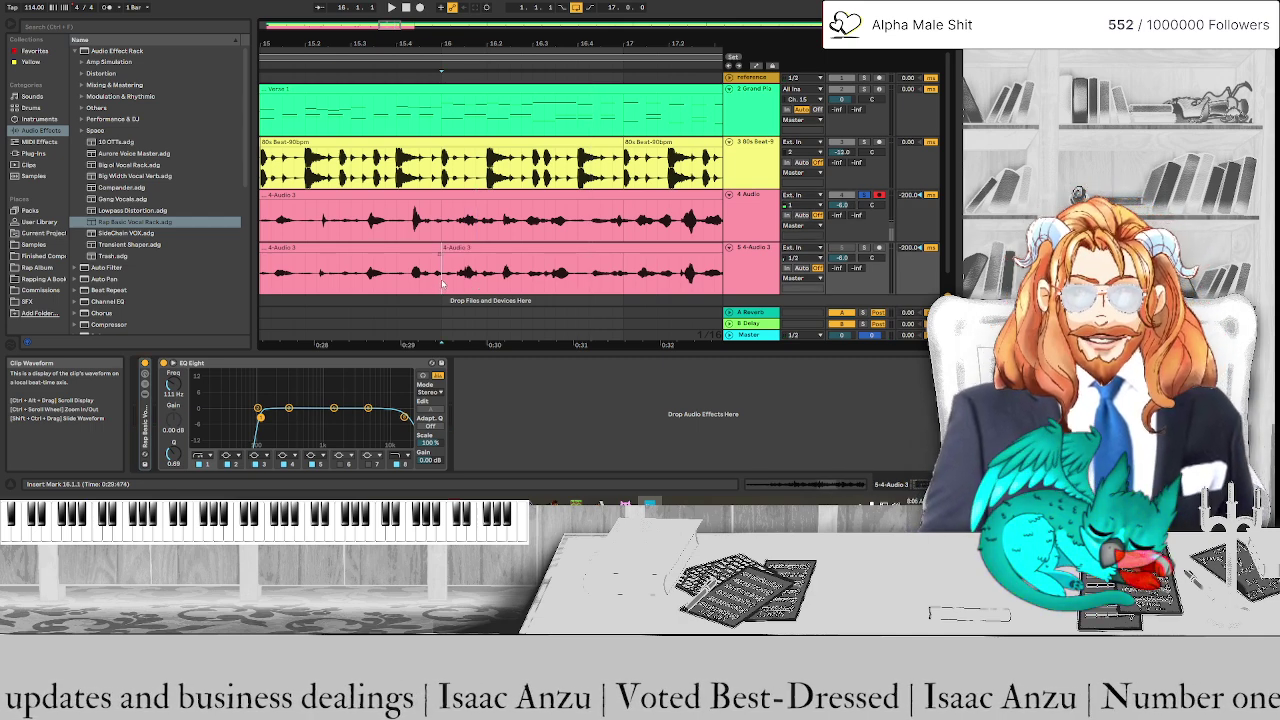
pyautogui.moveTo(443, 283); pyautogui.dragTo(386, 233)
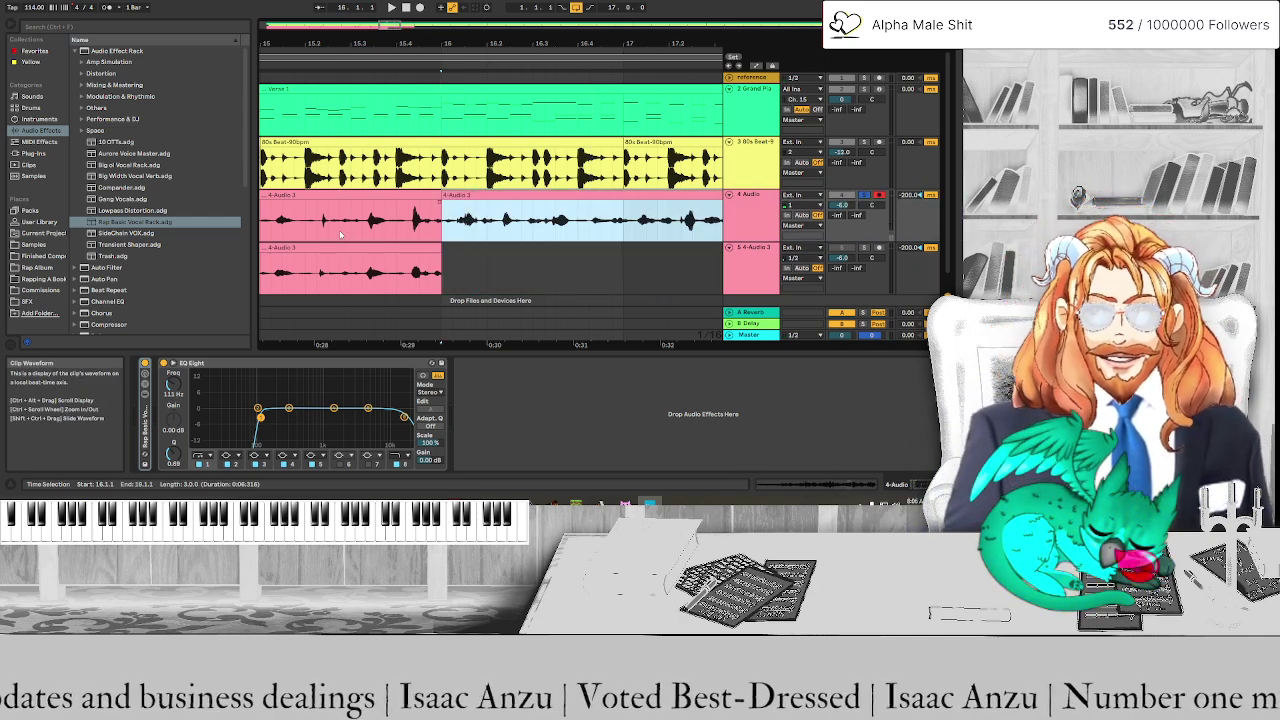
pyautogui.click(340, 234)
pyautogui.press('space')
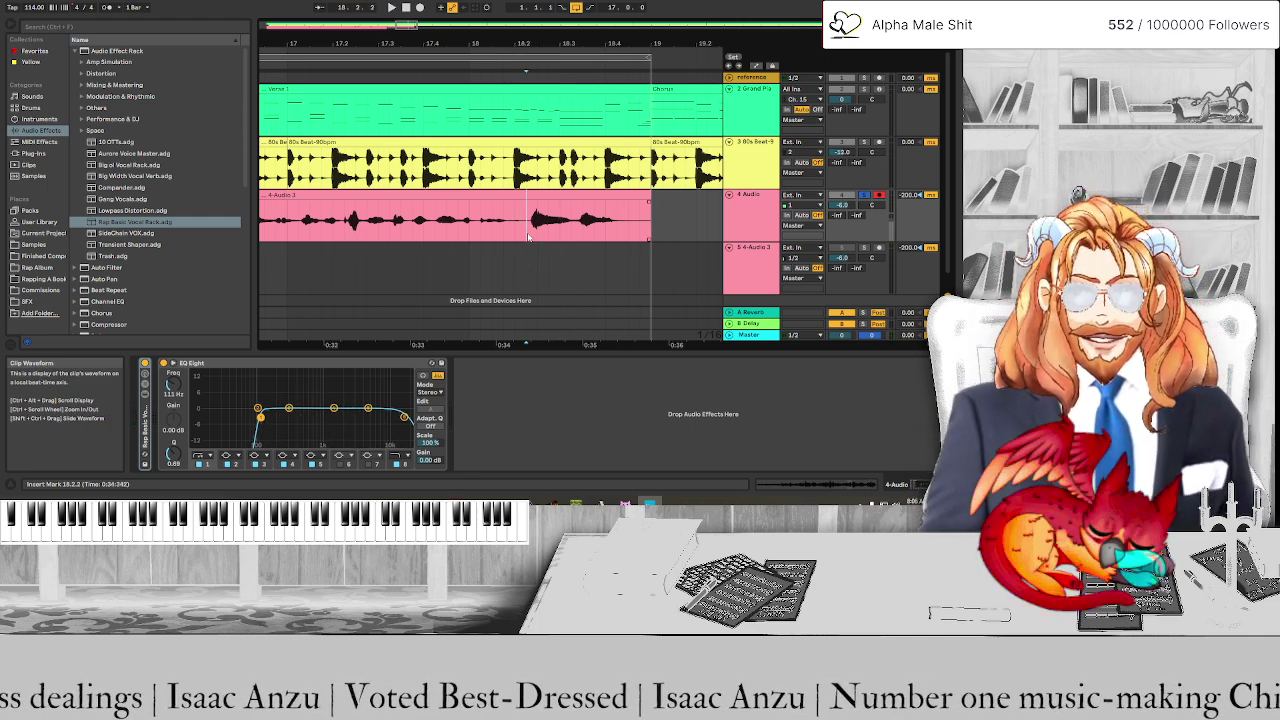
# Bring the second take's ending back to its own track and move only its 16.1.1 to 18.2.2 part onto 4 Audio
pyautogui.moveTo(528, 236); pyautogui.dragTo(529, 278)
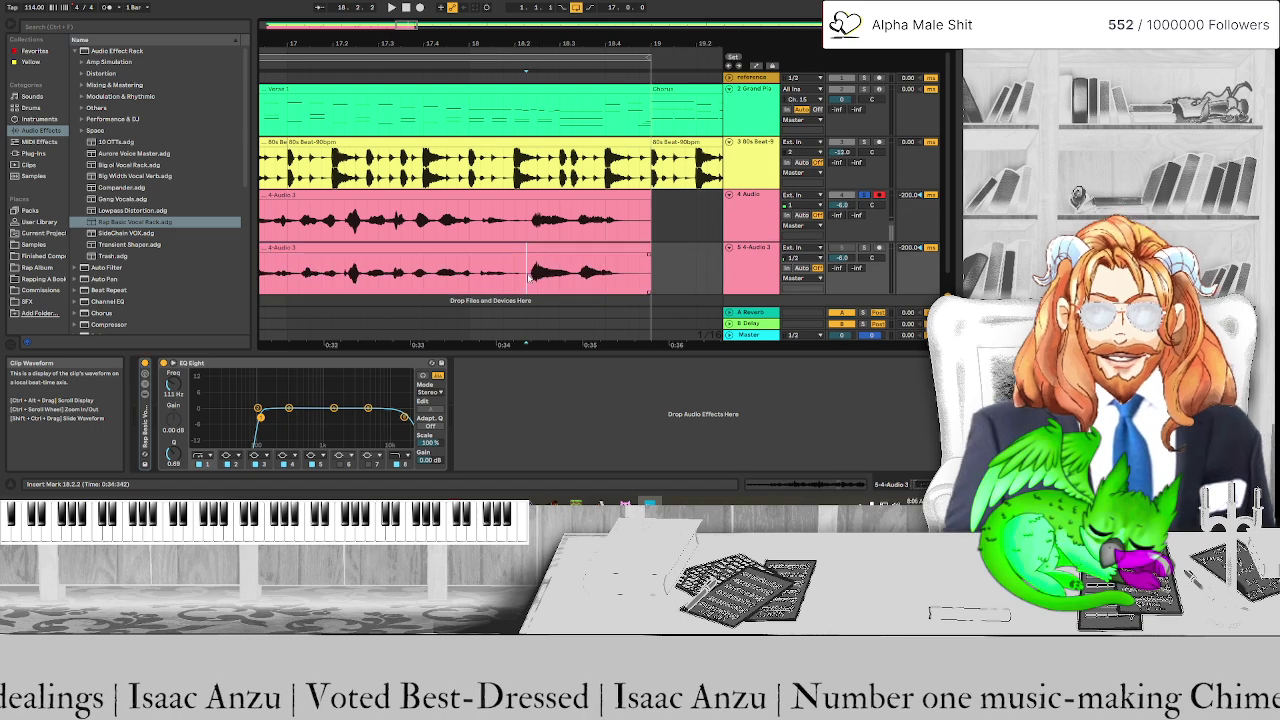
pyautogui.click(478, 250)
pyautogui.press('Delete')
pyautogui.press('Up')
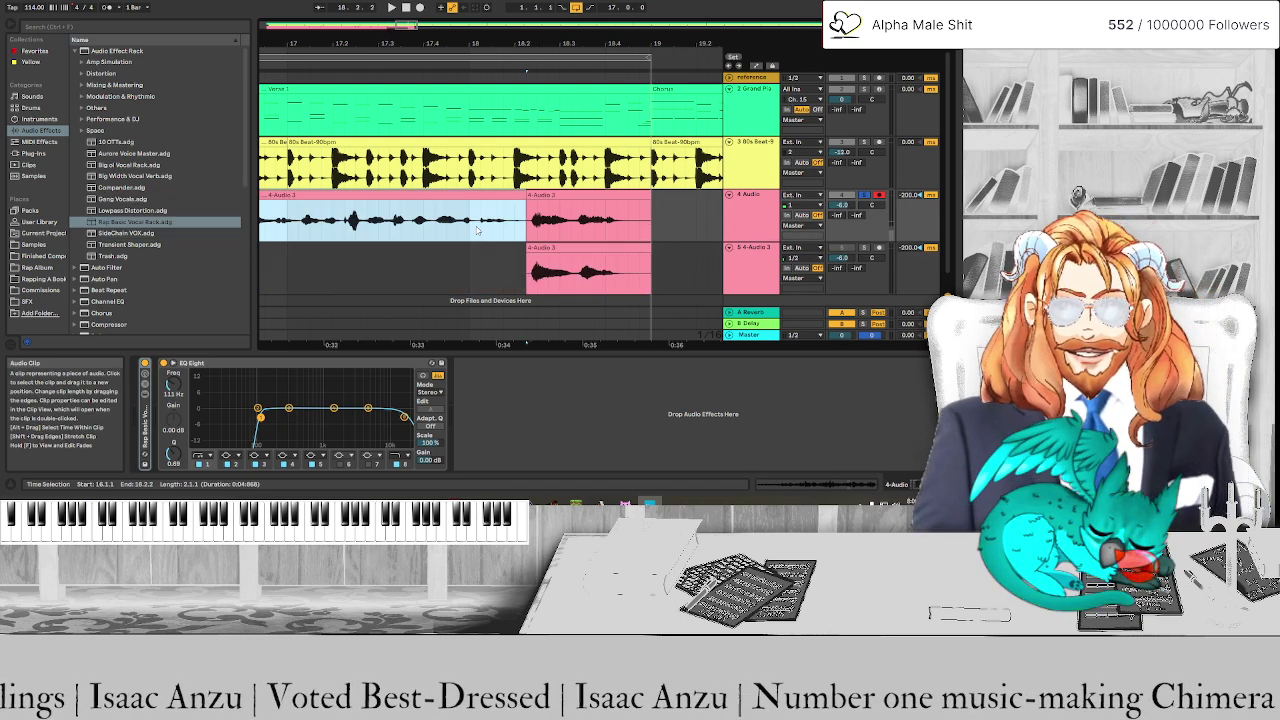
# Play the join in bar 18 and move the second take's last segment, ending at 19.1.1, onto the 4 Audio track
pyautogui.click(497, 231)
pyautogui.press('space')
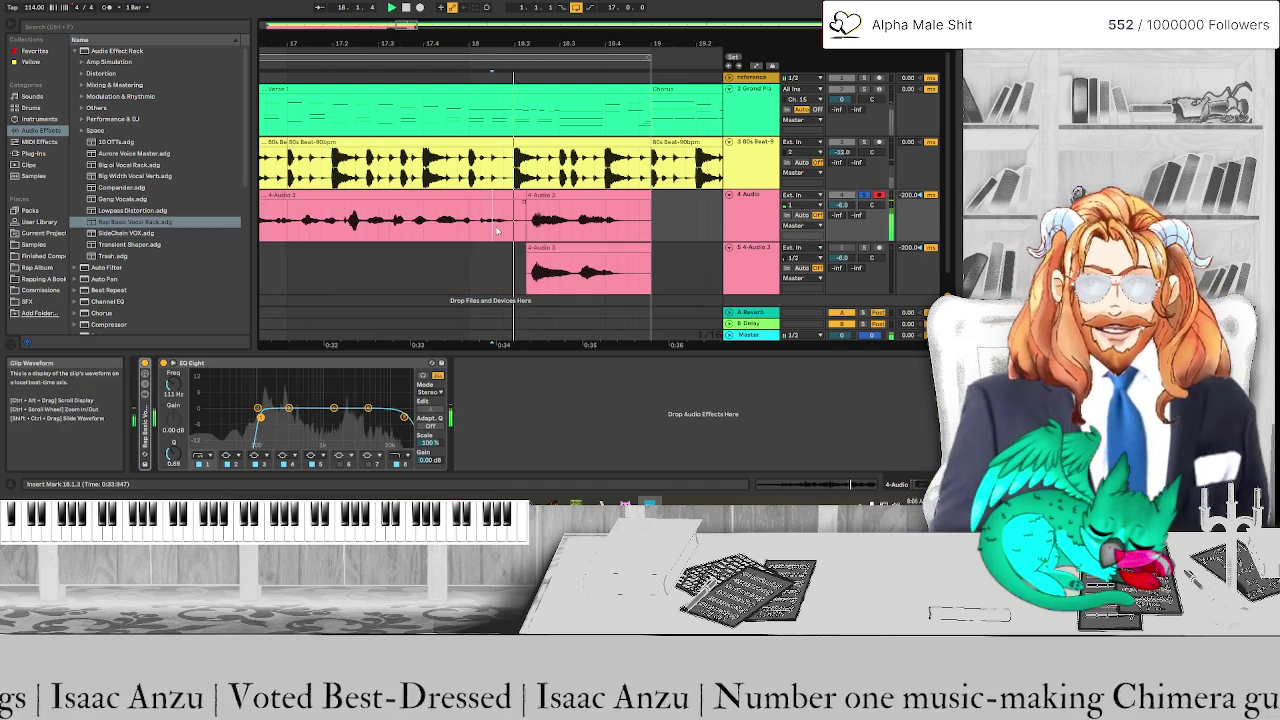
pyautogui.click(553, 231)
pyautogui.press('space')
pyautogui.press('Delete')
pyautogui.press('-')
pyautogui.press('-')
pyautogui.press('-')
pyautogui.press('-')
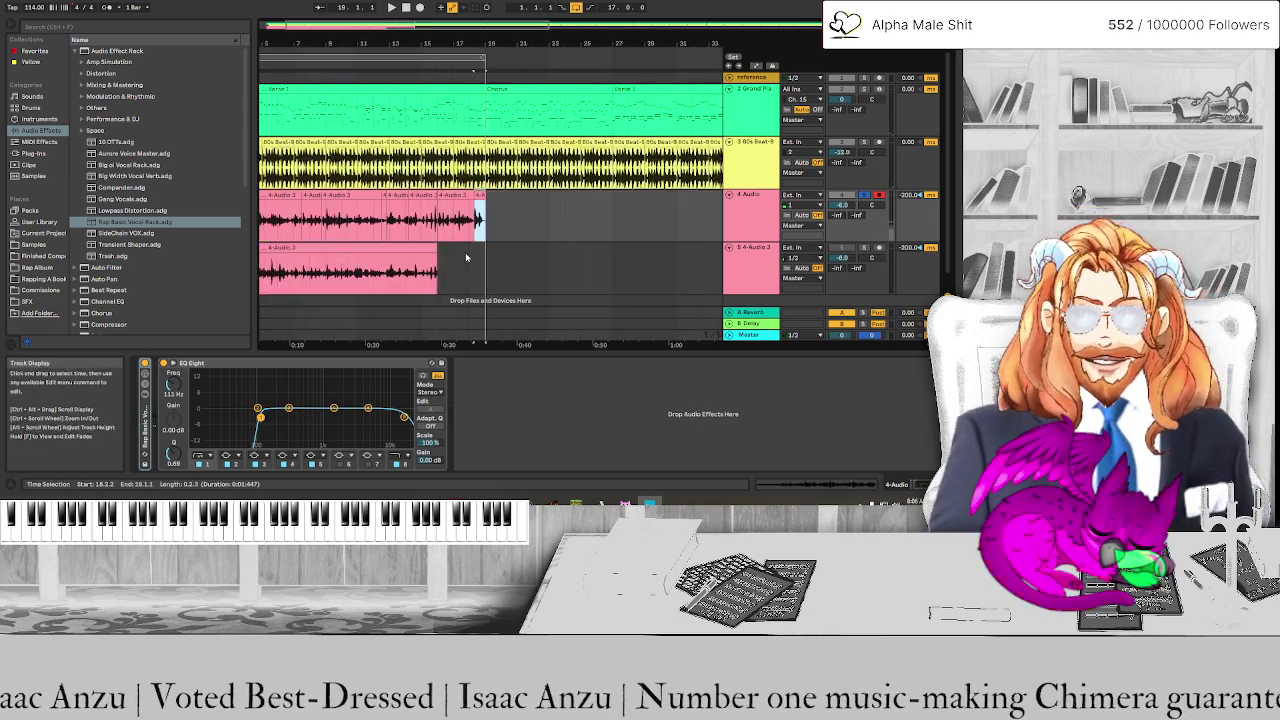
# Delete the leftover second take clip and consolidate the 4 Audio vocal clips from 1.1.1 to 19.1.1 into one clip
pyautogui.click(315, 248)
pyautogui.press('Delete')
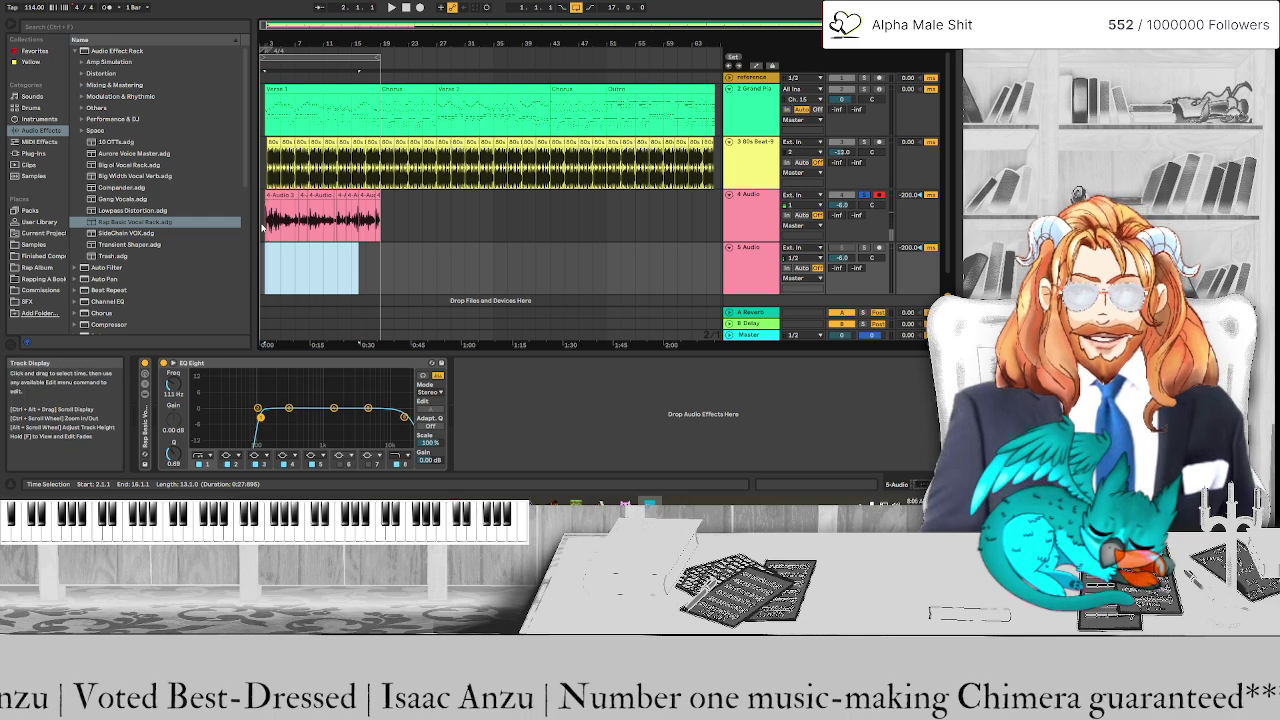
pyautogui.moveTo(268, 218); pyautogui.dragTo(386, 222)
pyautogui.hotkey('ctrl', 'j')
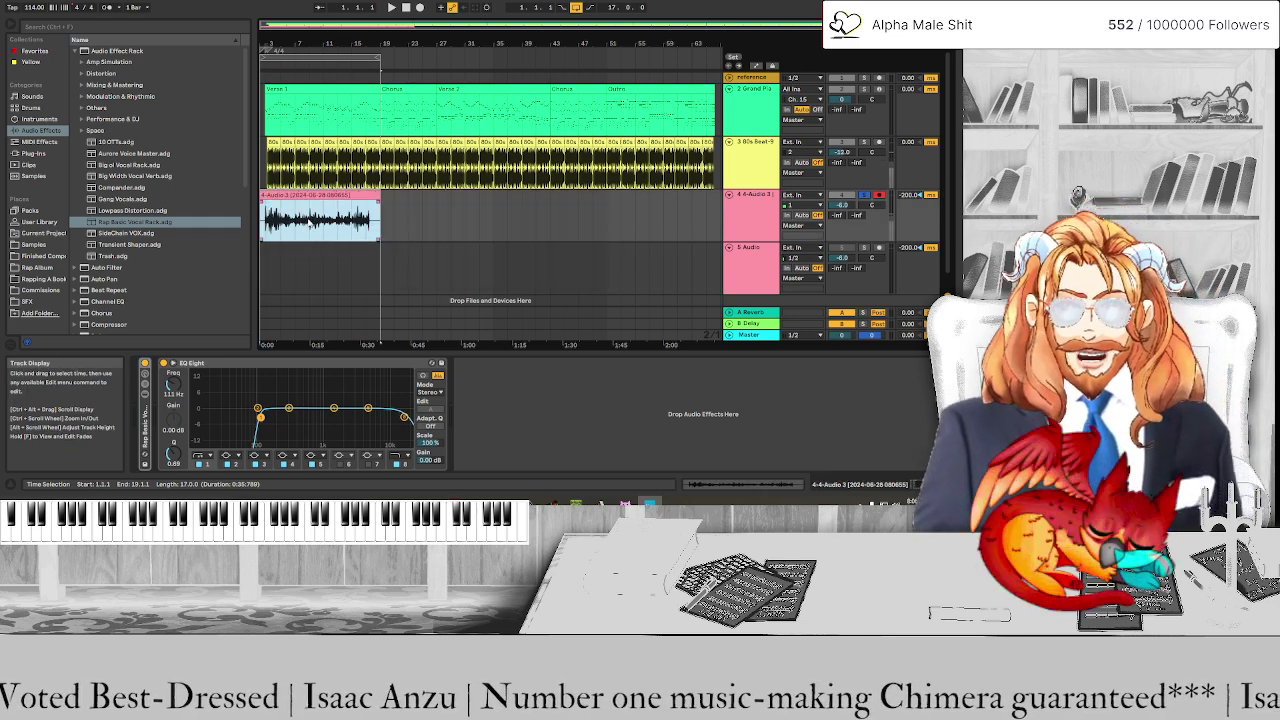
# Listen to the consolidated verse vocal solo through to its end before the chorus
pyautogui.scroll(10, 282, 224)
pyautogui.hscroll(-10, 282, 224)
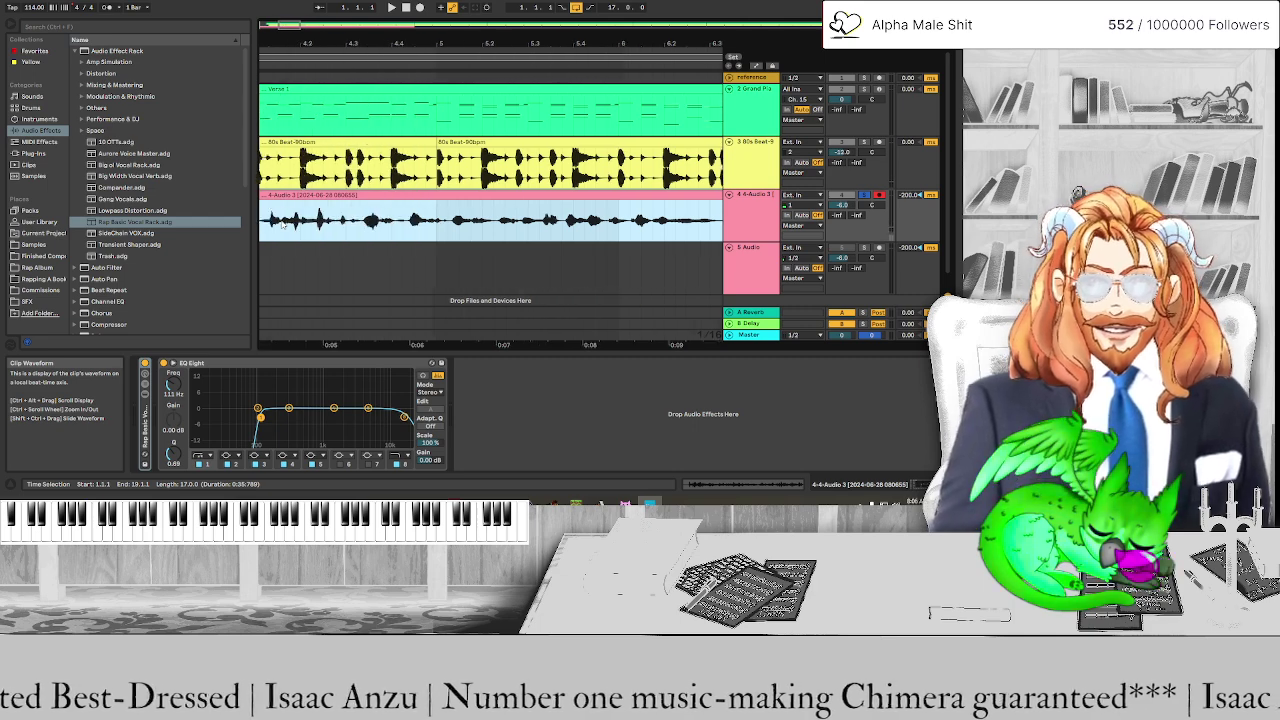
pyautogui.moveTo(282, 224); pyautogui.dragTo(419, 224)
pyautogui.press('space')
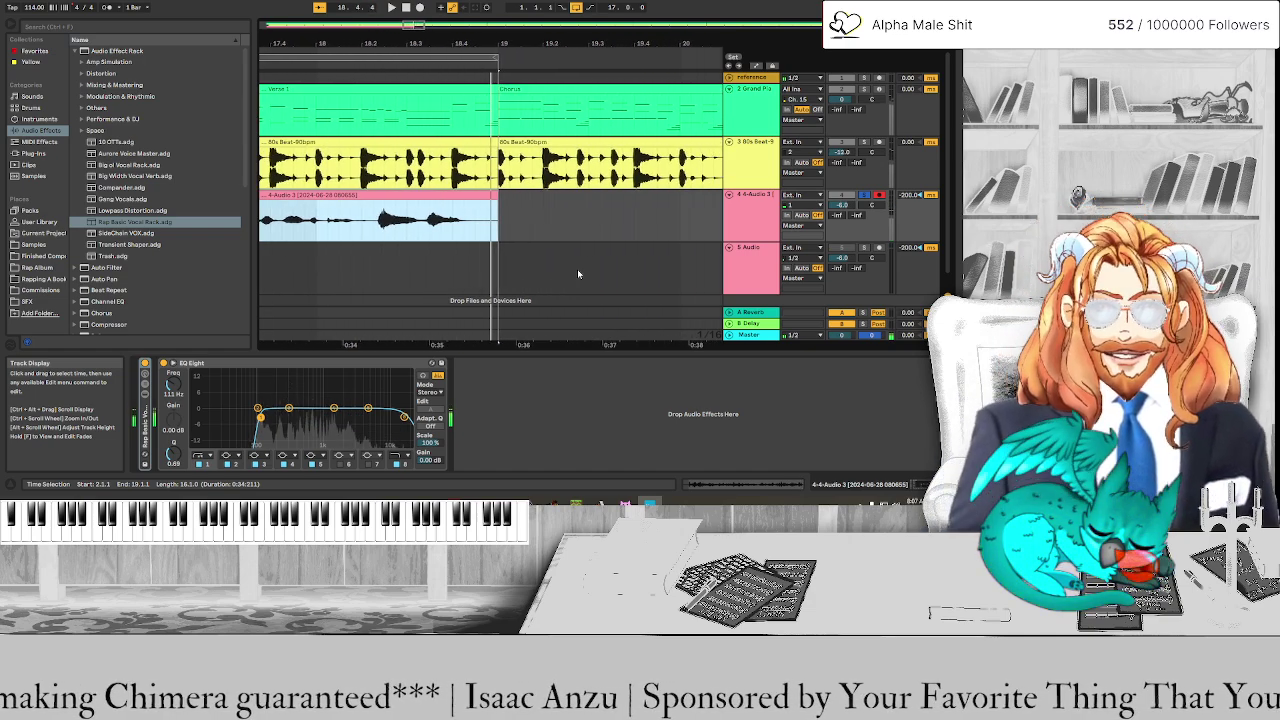
# Unsolo the 4 Audio vocal and review its rap vocal rack devices while the verse plays with the beat
pyautogui.click(865, 196)
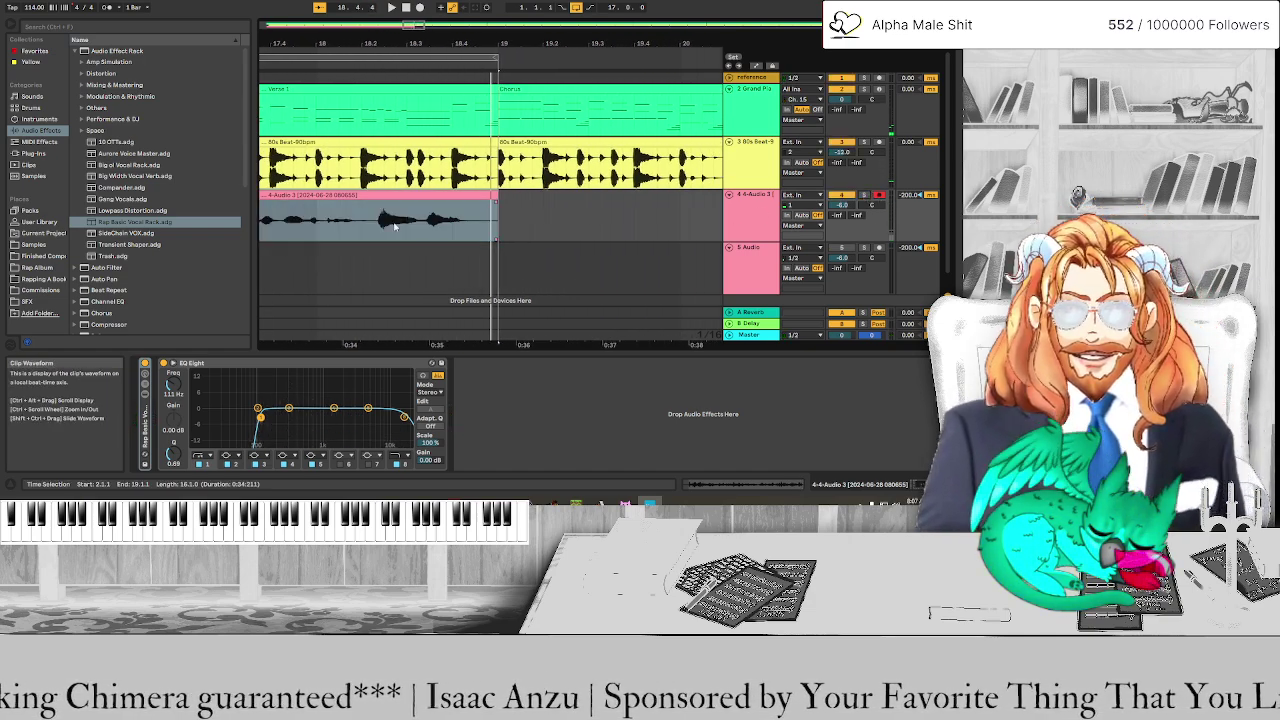
pyautogui.scroll(-10, 370, 228)
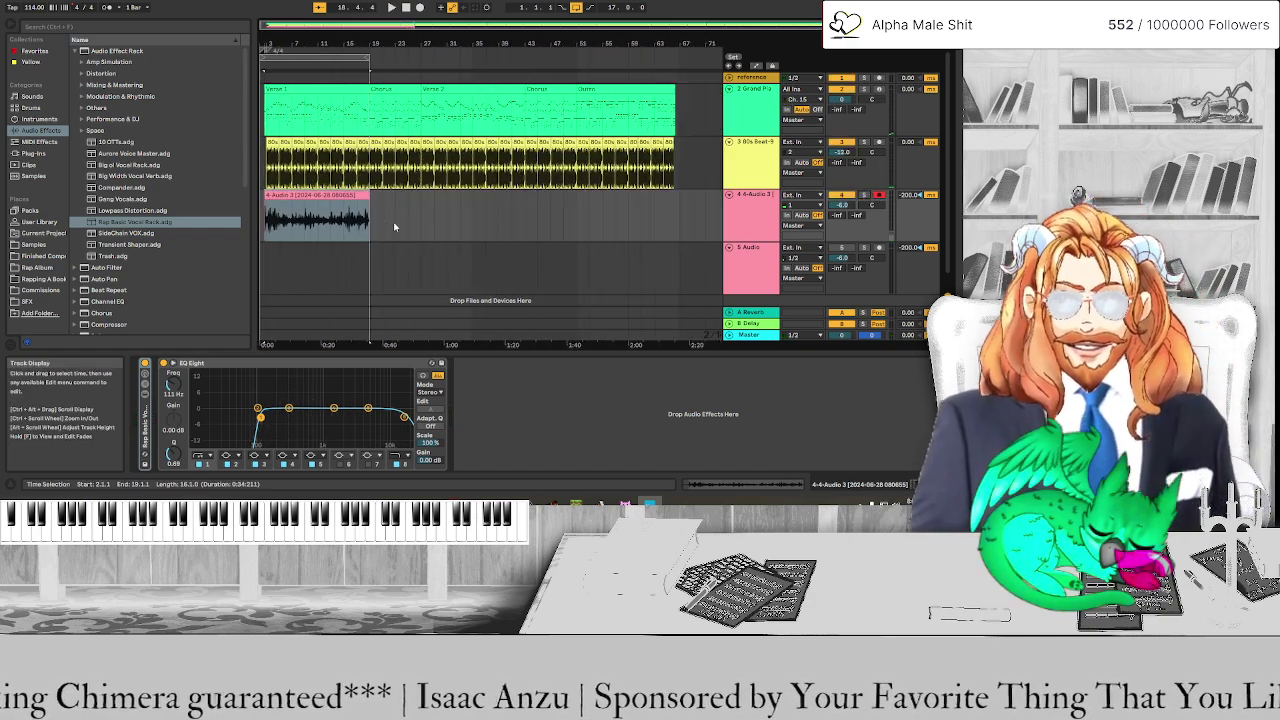
pyautogui.click(146, 396)
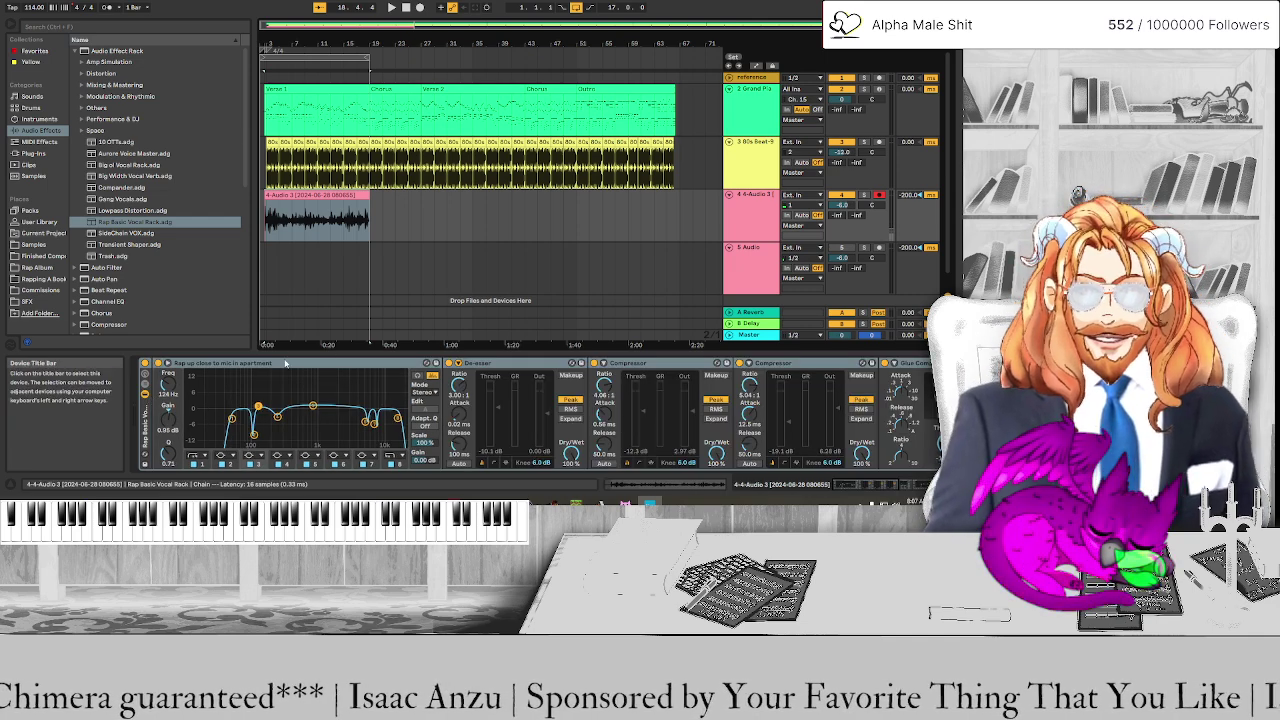
pyautogui.press('space')
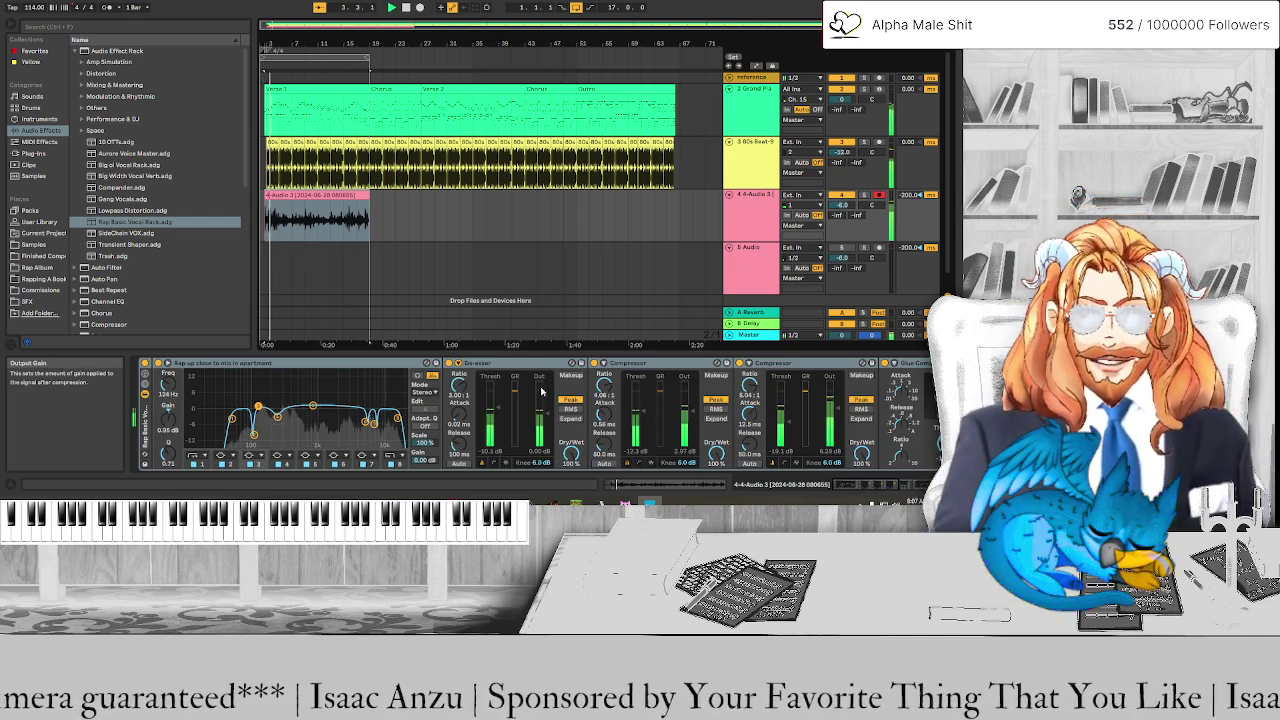
pyautogui.scroll(-5, 543, 389)
pyautogui.scroll(-5, 543, 389)
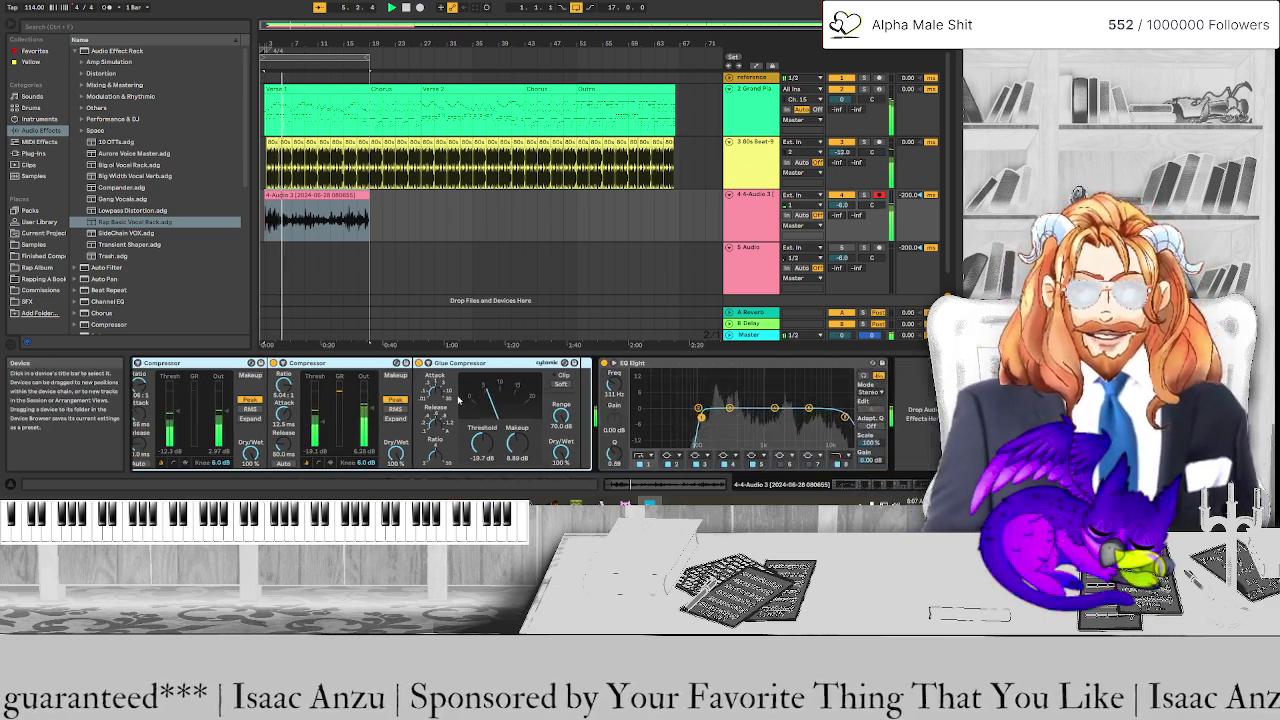
pyautogui.scroll(10, 543, 389)
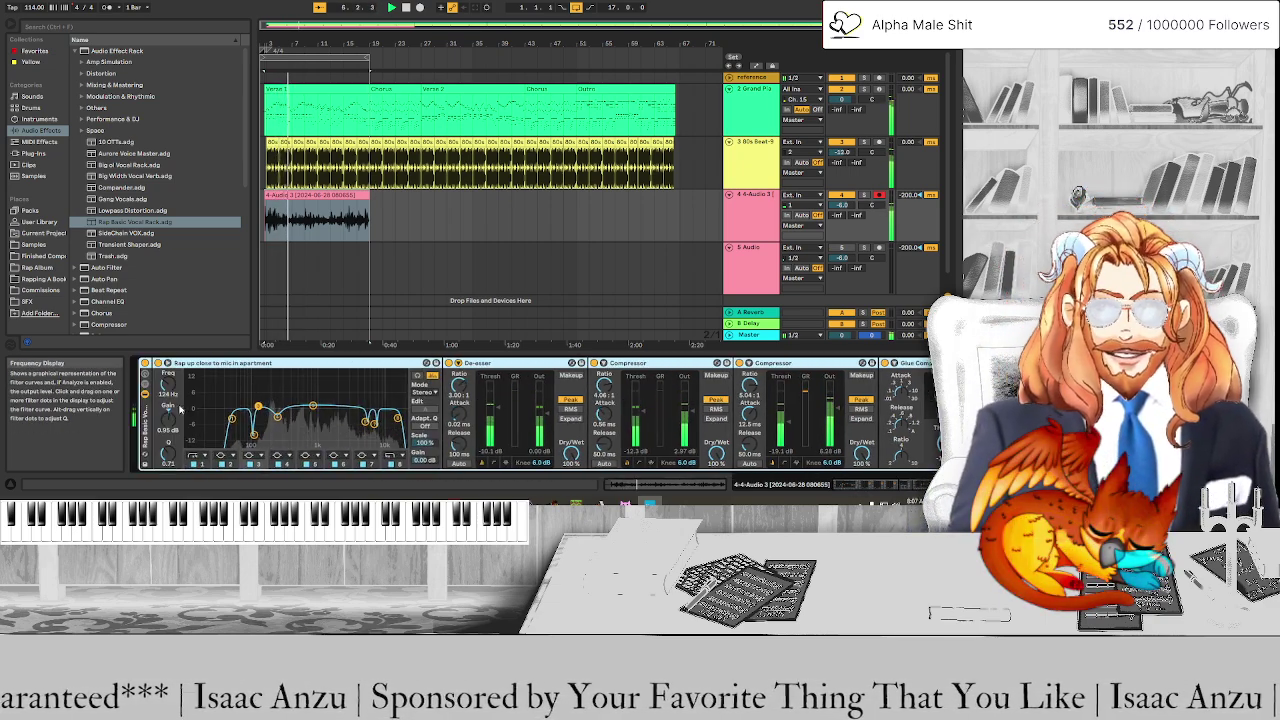
# Set the 4 Audio vocal track's volume to -3 dB and the 80s Beat track's volume to -6 dB
pyautogui.click(860, 203)
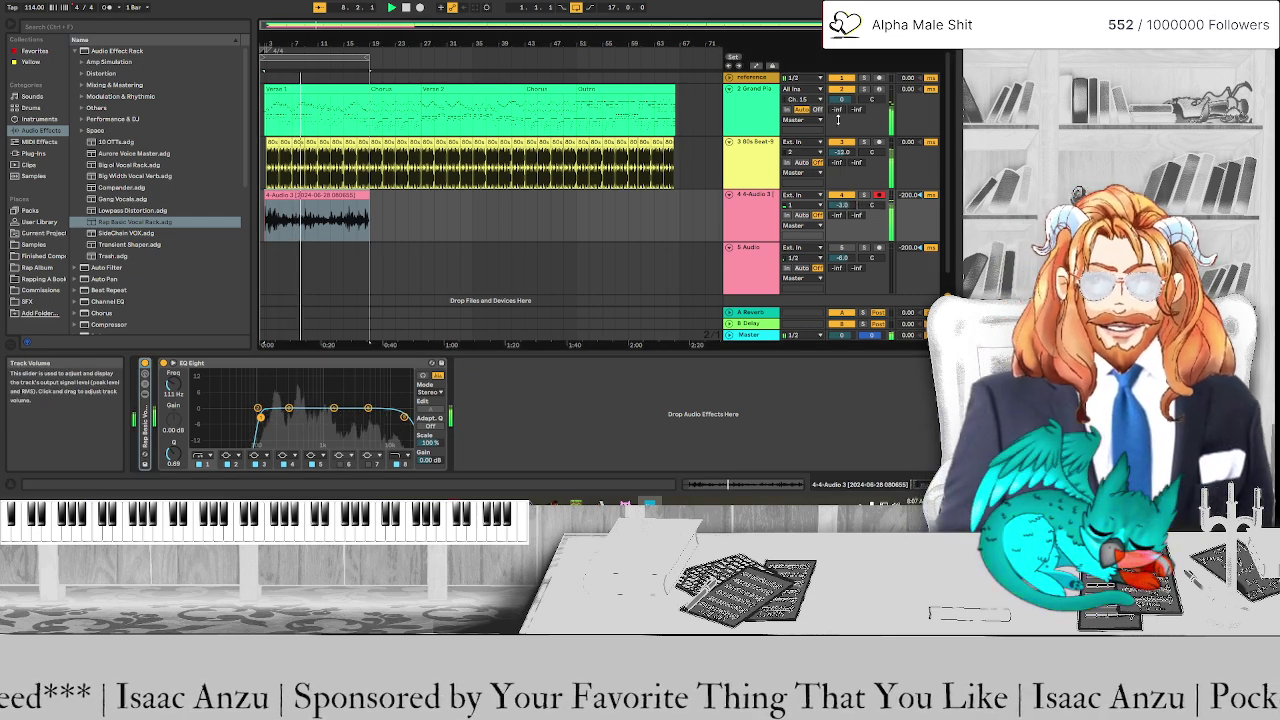
pyautogui.moveTo(845, 162); pyautogui.dragTo(845, 155)
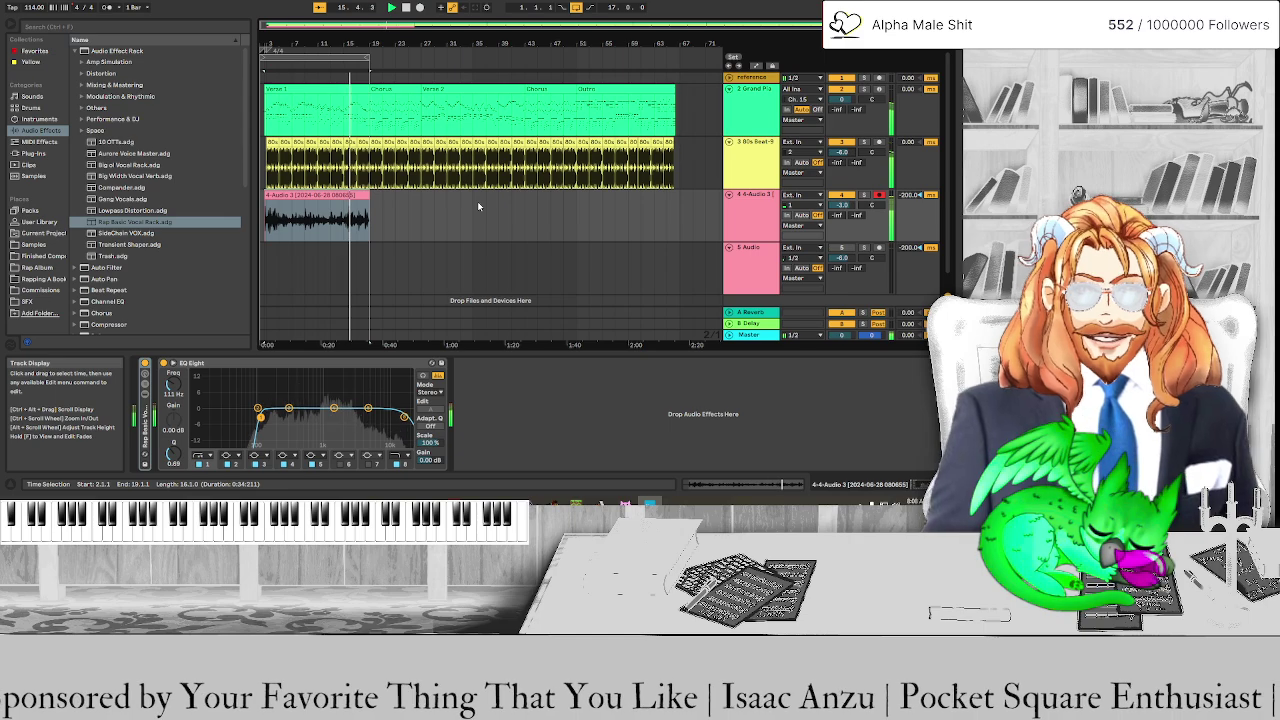
# Delete the emptied 5 Audio track below the comped vocal
pyautogui.keyDown('ctrl'); pyautogui.scroll(5, 376, 205); pyautogui.keyUp('ctrl')
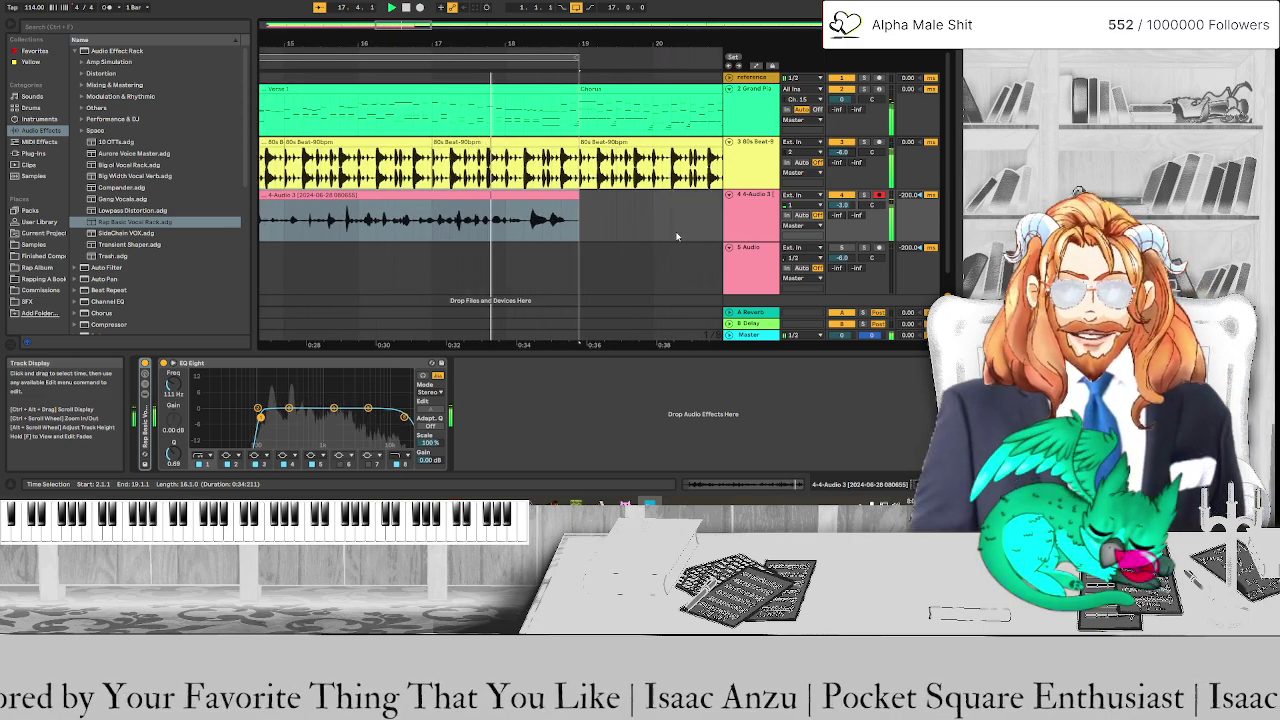
pyautogui.click(763, 277)
pyautogui.rightClick(763, 277)
pyautogui.click(798, 304)
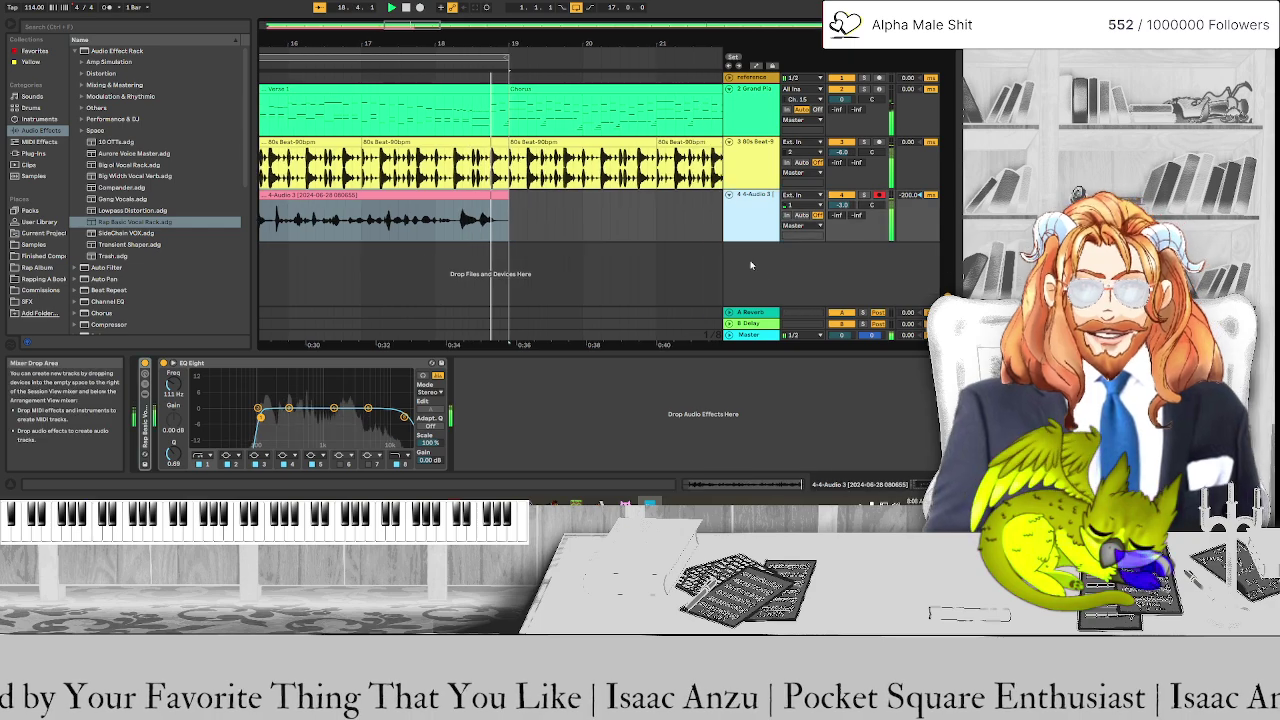
# Replay the verse from the start and rebalance it, with the 80s Beat track at -9 dB and the 4 Audio vocal at -6 dB
pyautogui.press('space')
pyautogui.press('space')
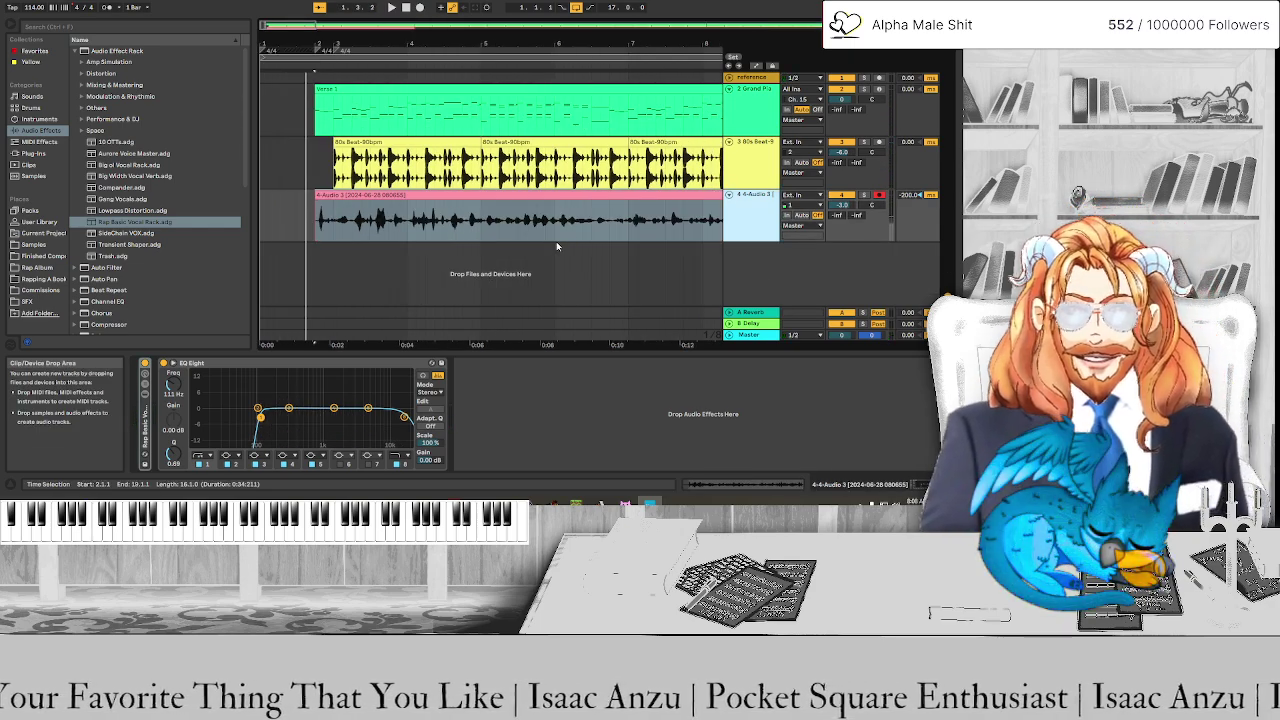
pyautogui.click(406, 58)
pyautogui.press('-')
pyautogui.press('-')
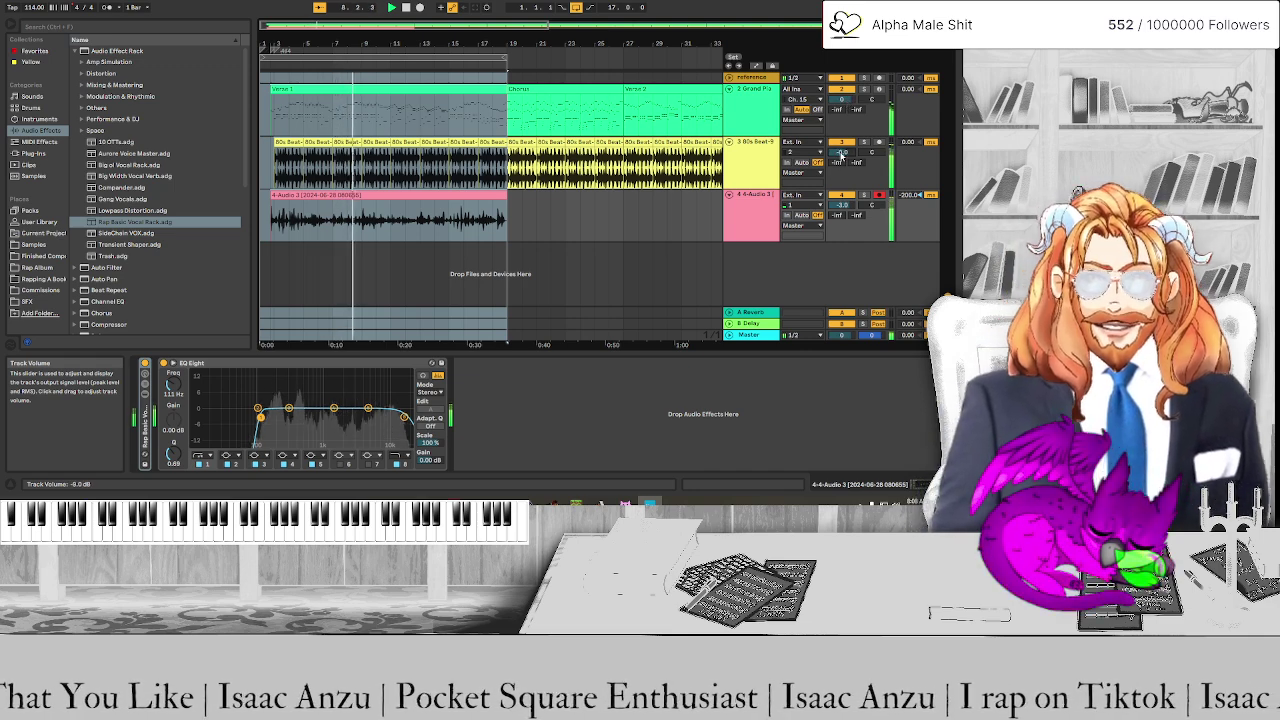
pyautogui.click(845, 205)
pyautogui.write('-6')
pyautogui.press('Return')
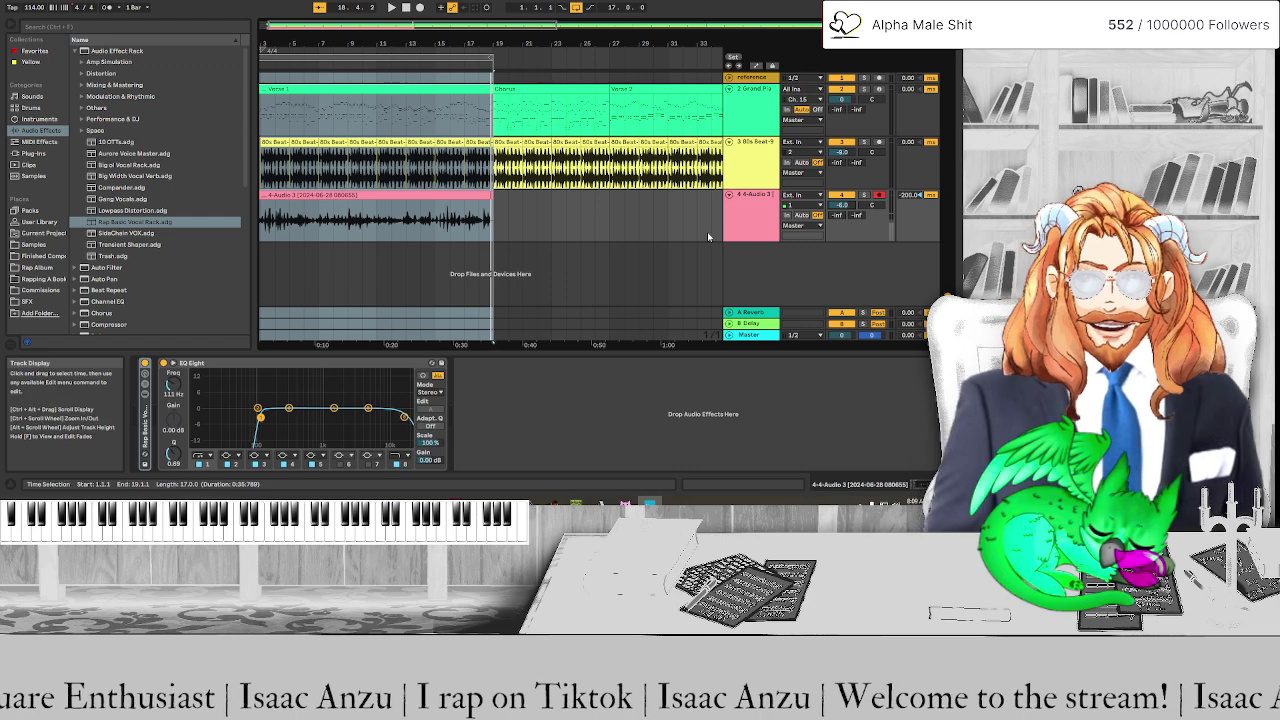
# Duplicate the 4 Audio vocal track and open the duplicated verse clip's sample settings
pyautogui.hscroll(-1, 587, 235)
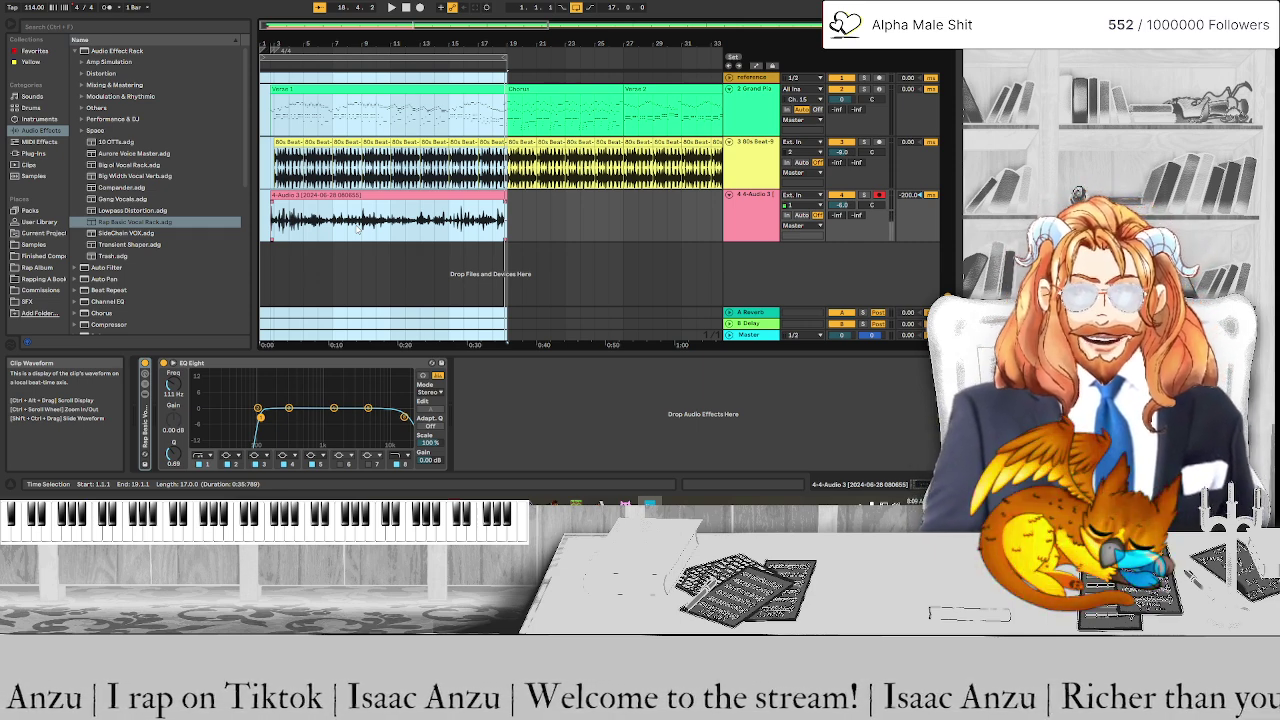
pyautogui.rightClick(753, 197)
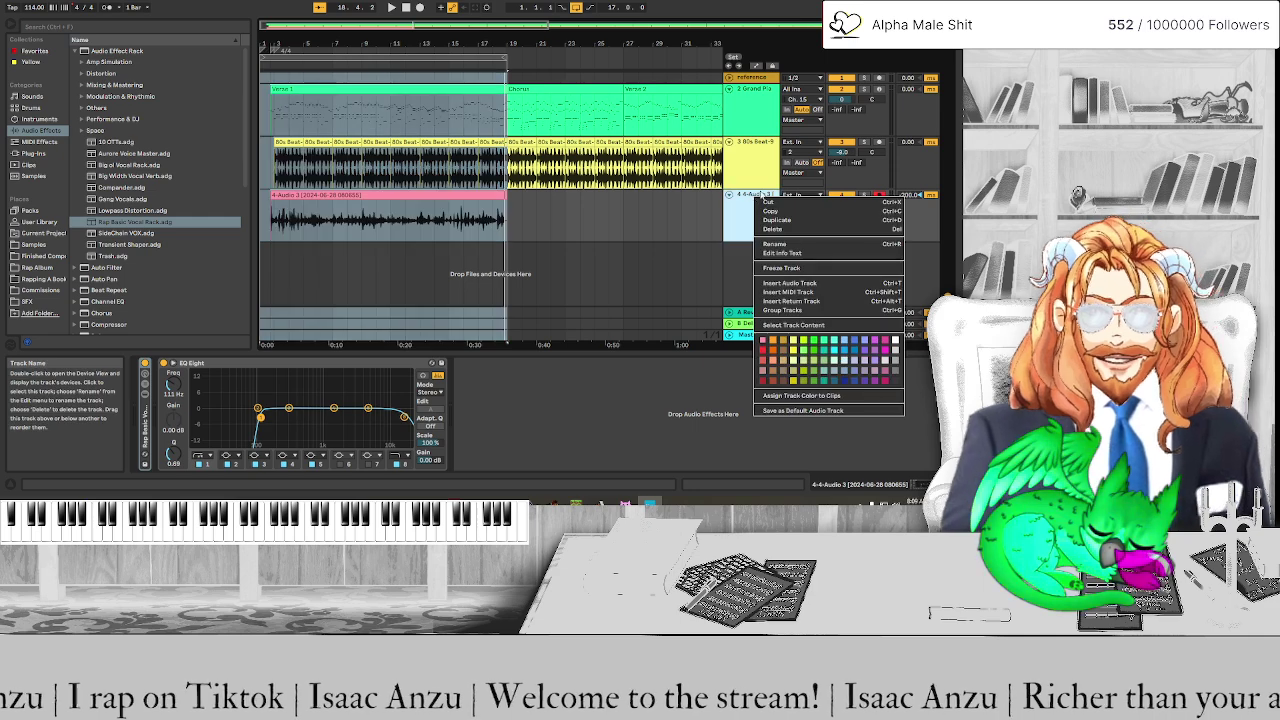
pyautogui.click(778, 220)
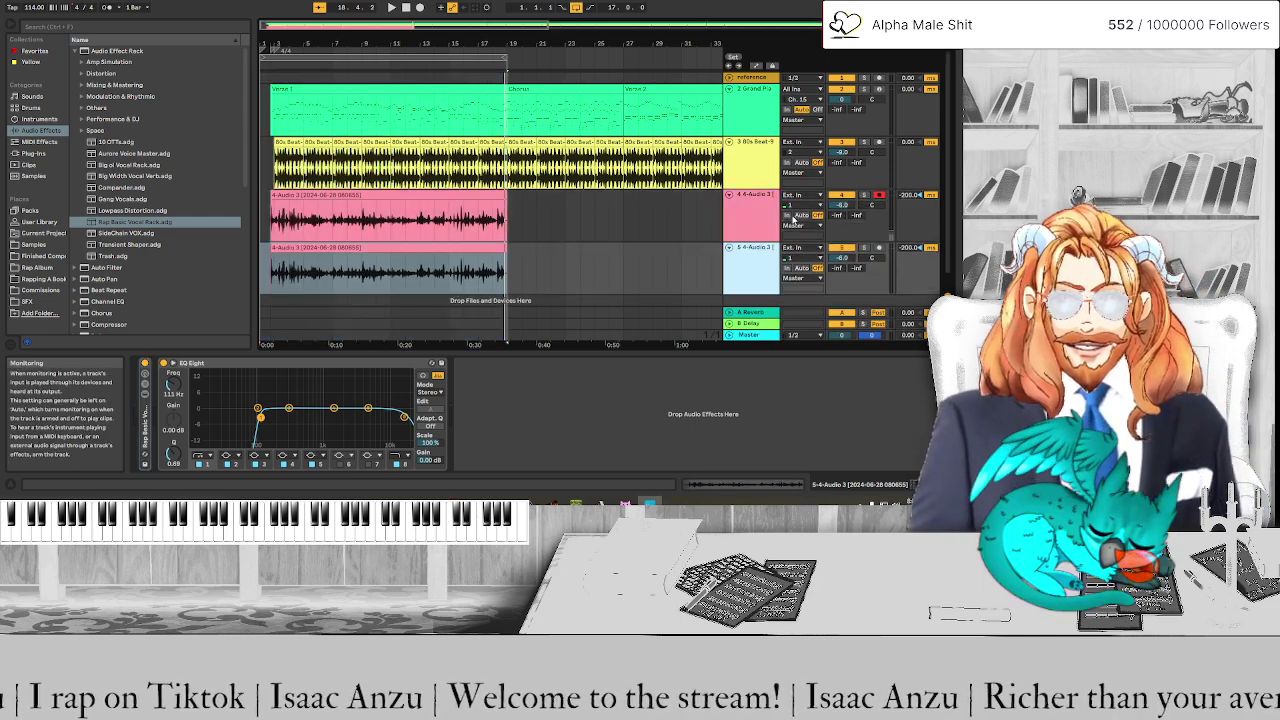
pyautogui.click(406, 245)
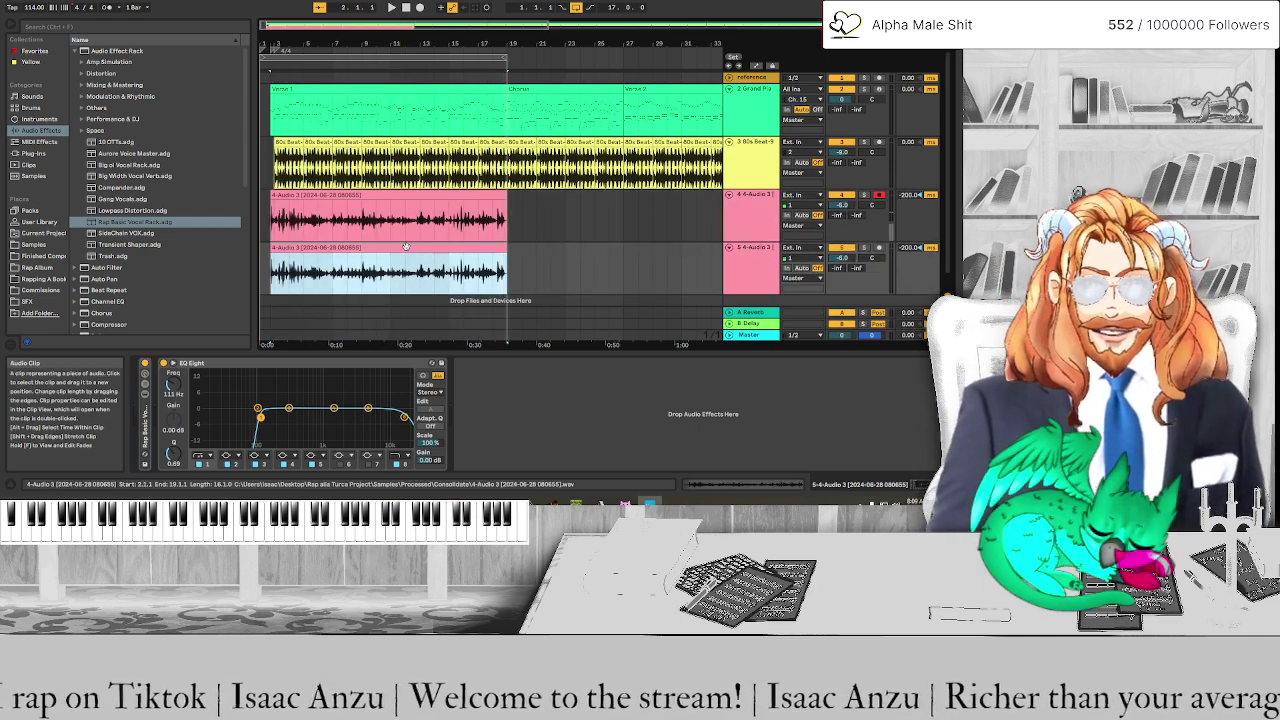
pyautogui.doubleClick(406, 245)
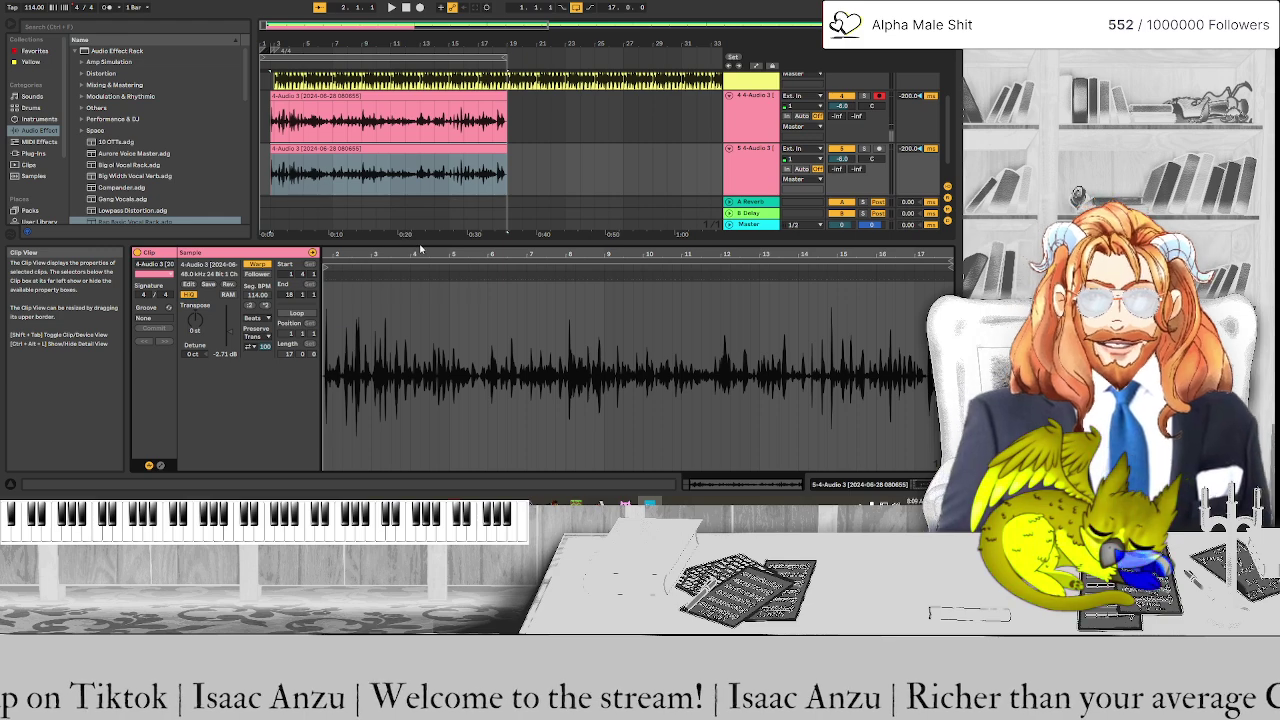
# Apply the Swing 16-55 groove to the duplicated vocal clip and commit it
pyautogui.click(169, 308)
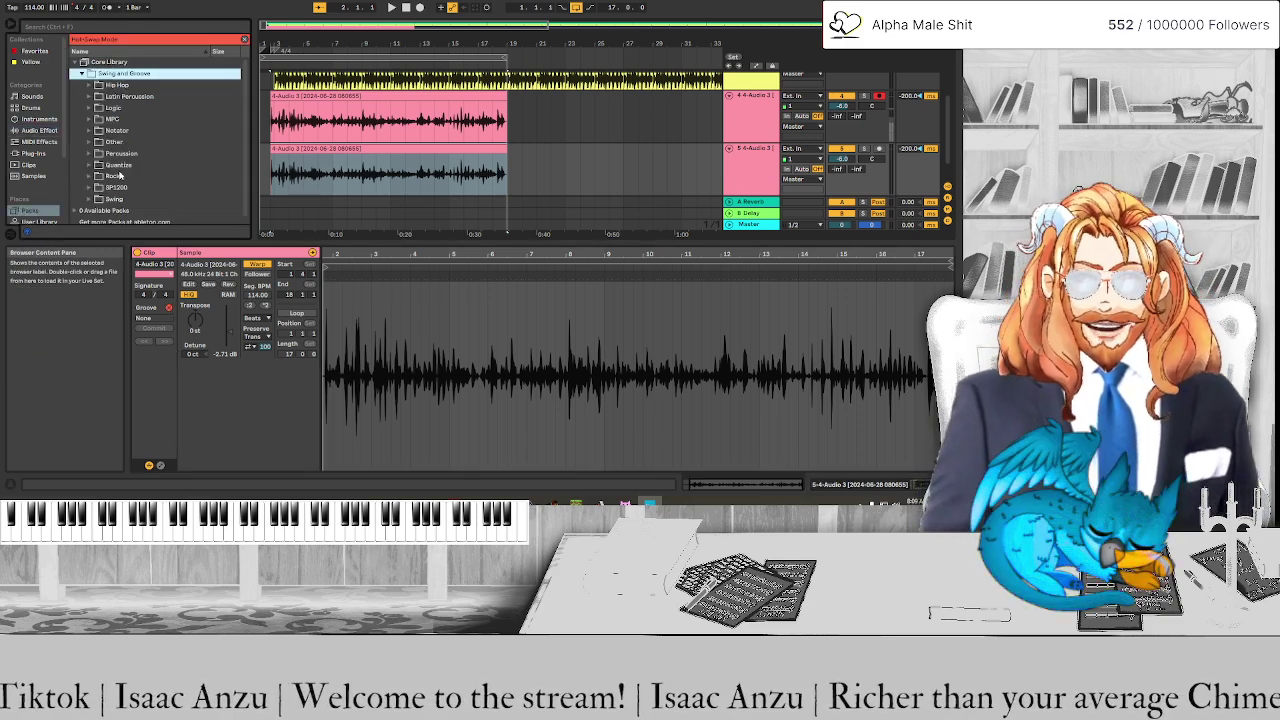
pyautogui.click(90, 200)
pyautogui.scroll(-5, 128, 157)
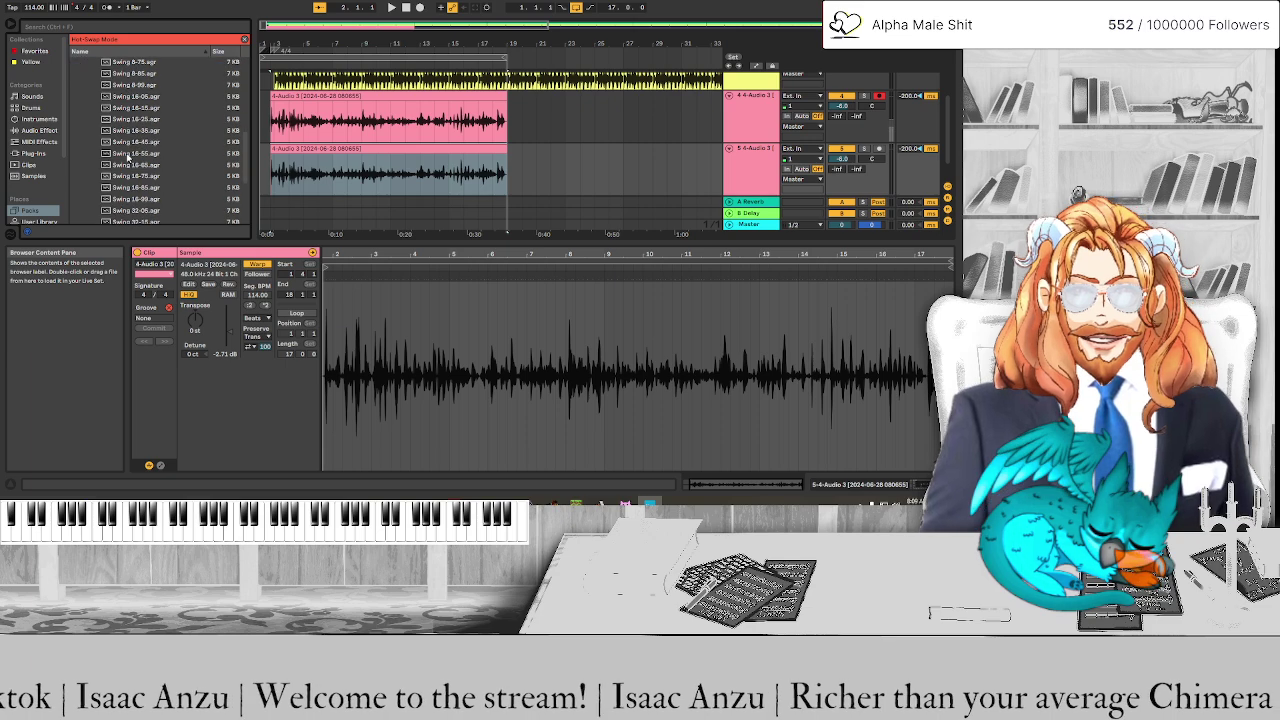
pyautogui.click(134, 153)
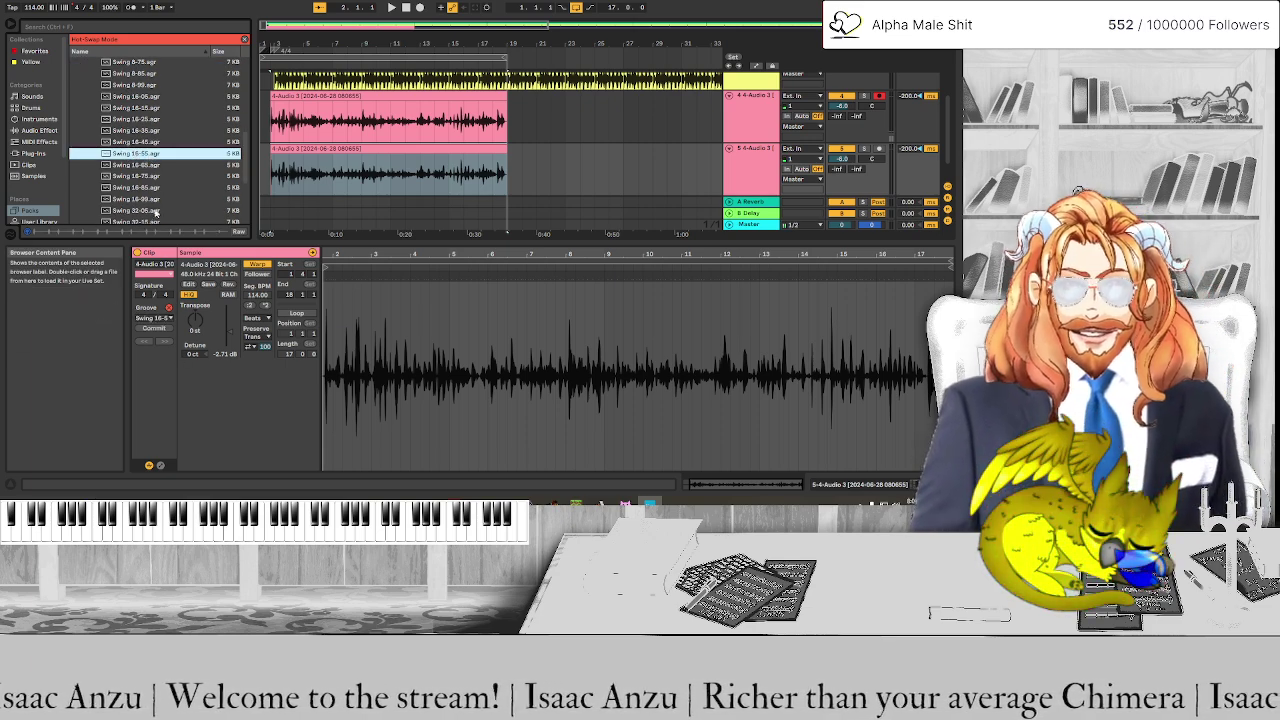
pyautogui.click(163, 329)
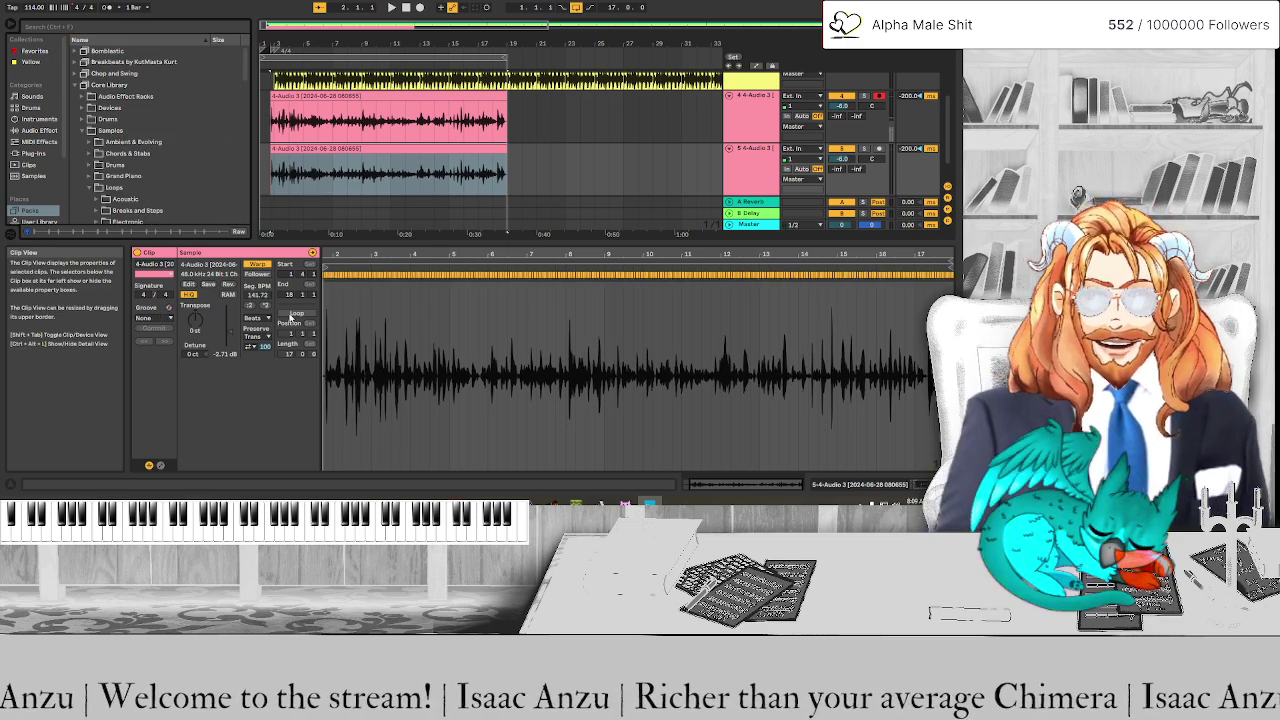
# Toggle the duplicated vocal clip's warping off and back on
pyautogui.click(259, 264)
pyautogui.click(263, 268)
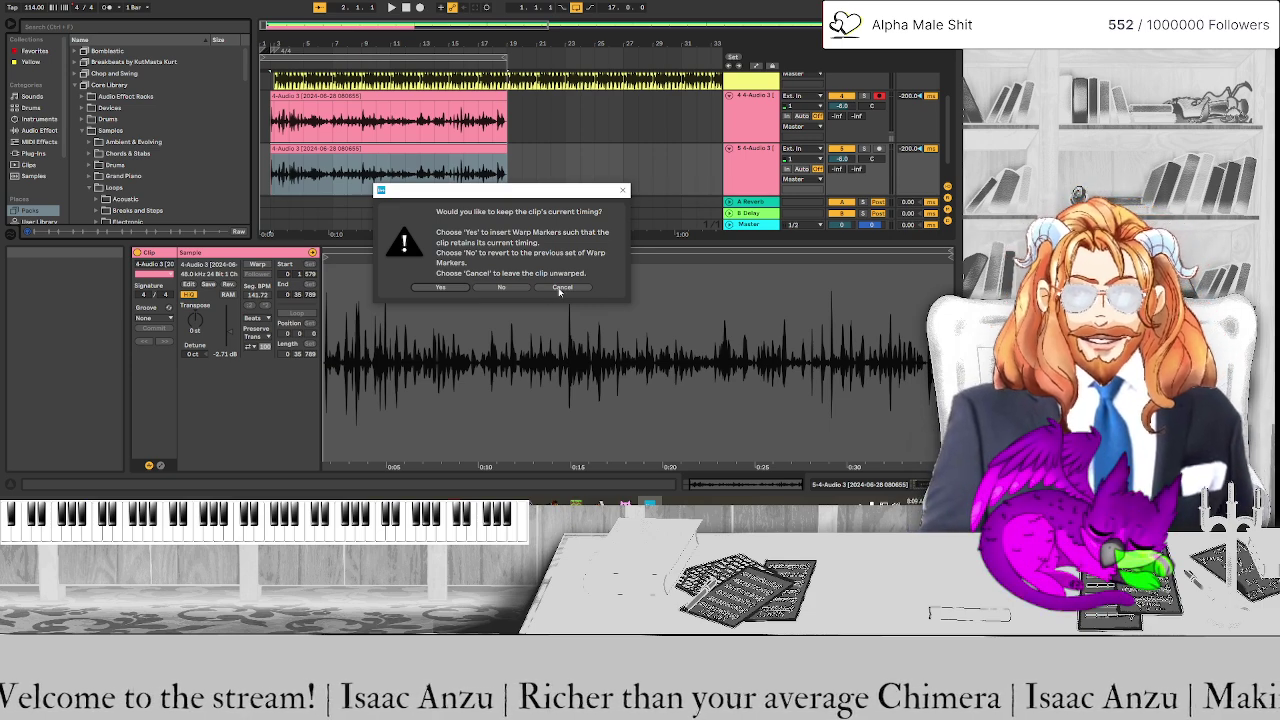
pyautogui.click(560, 288)
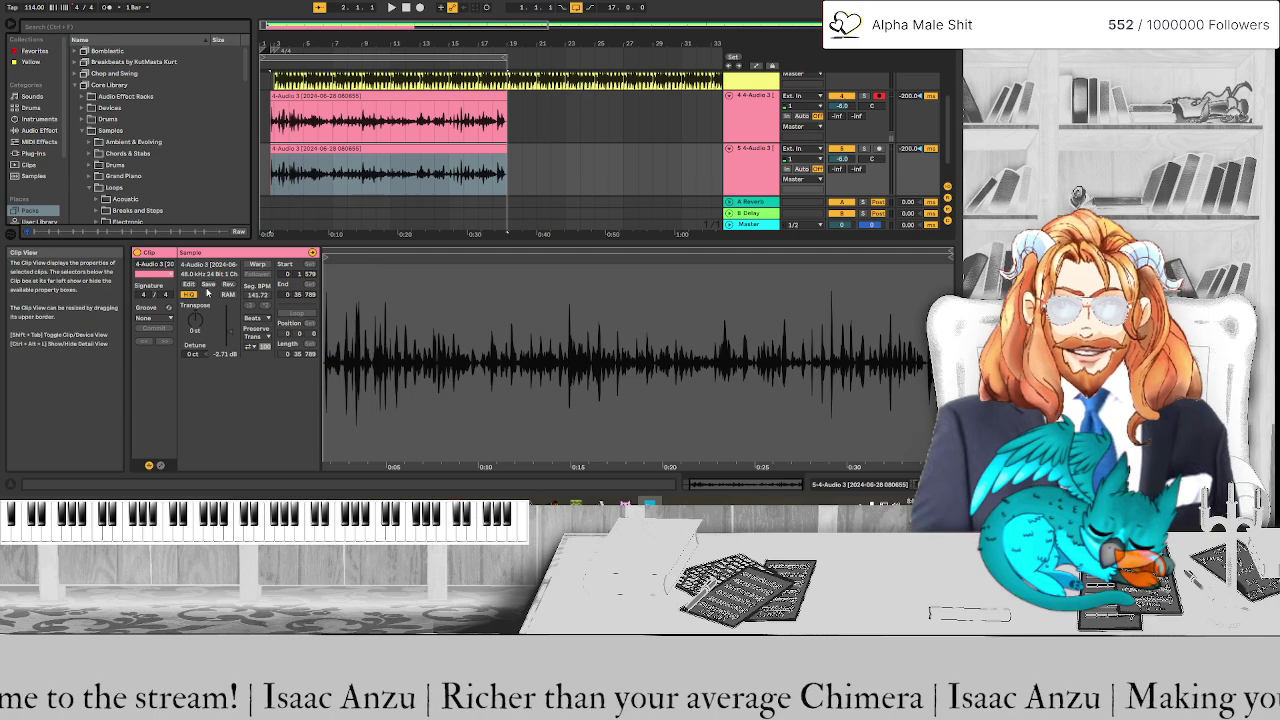
pyautogui.click(257, 263)
pyautogui.scroll(6, 364, 329)
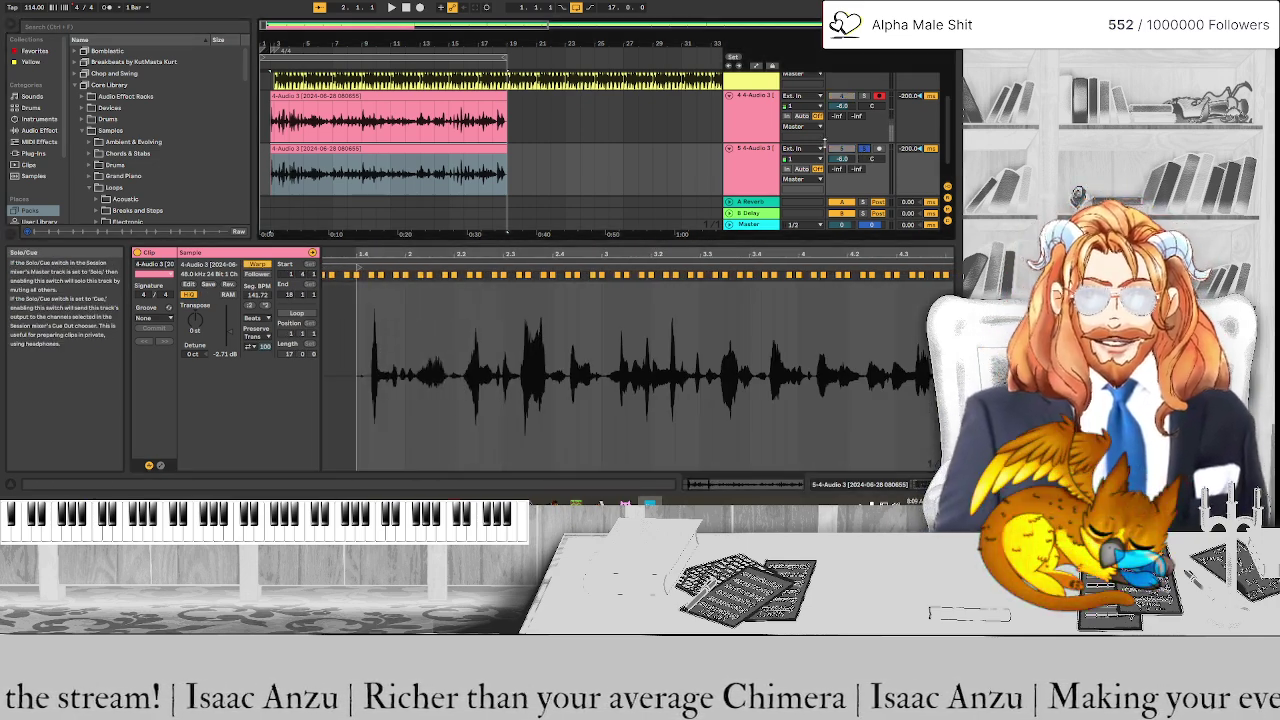
# Play the duplicated vocal solo and switch its clip to Complex Pro warping with formants at 31.25 and envelope at 83
pyautogui.click(300, 148)
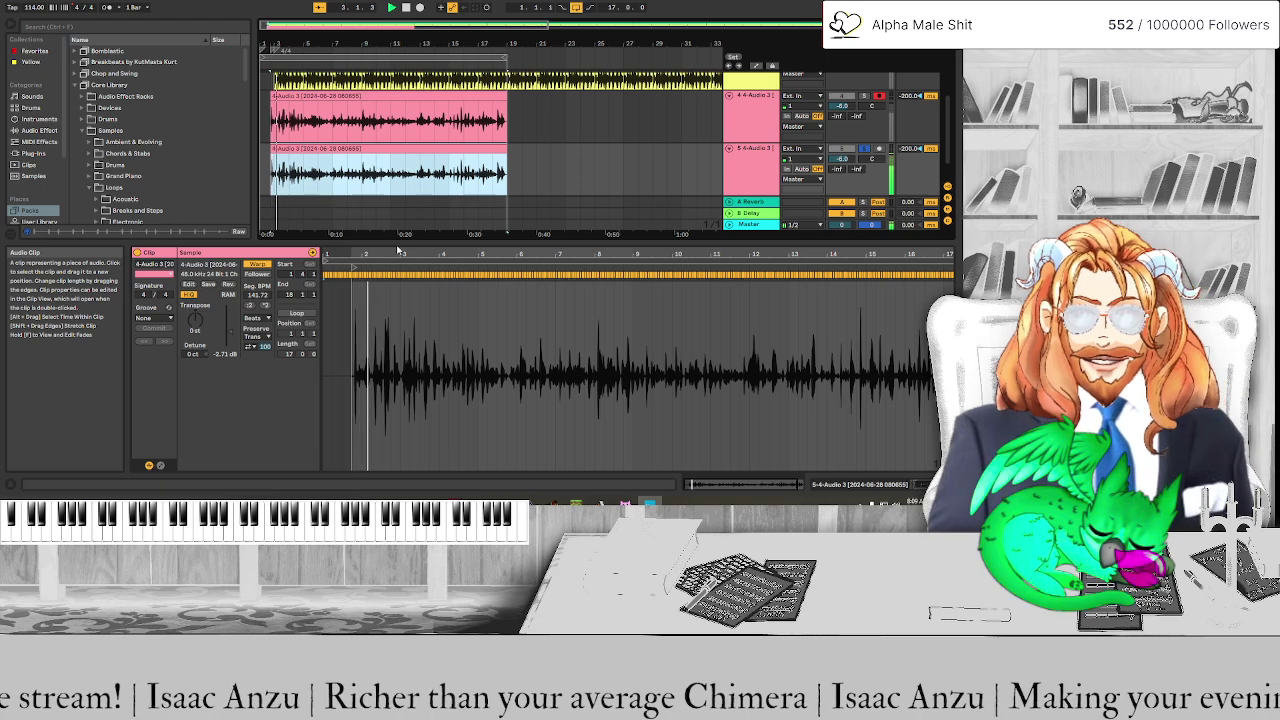
pyautogui.click(250, 318)
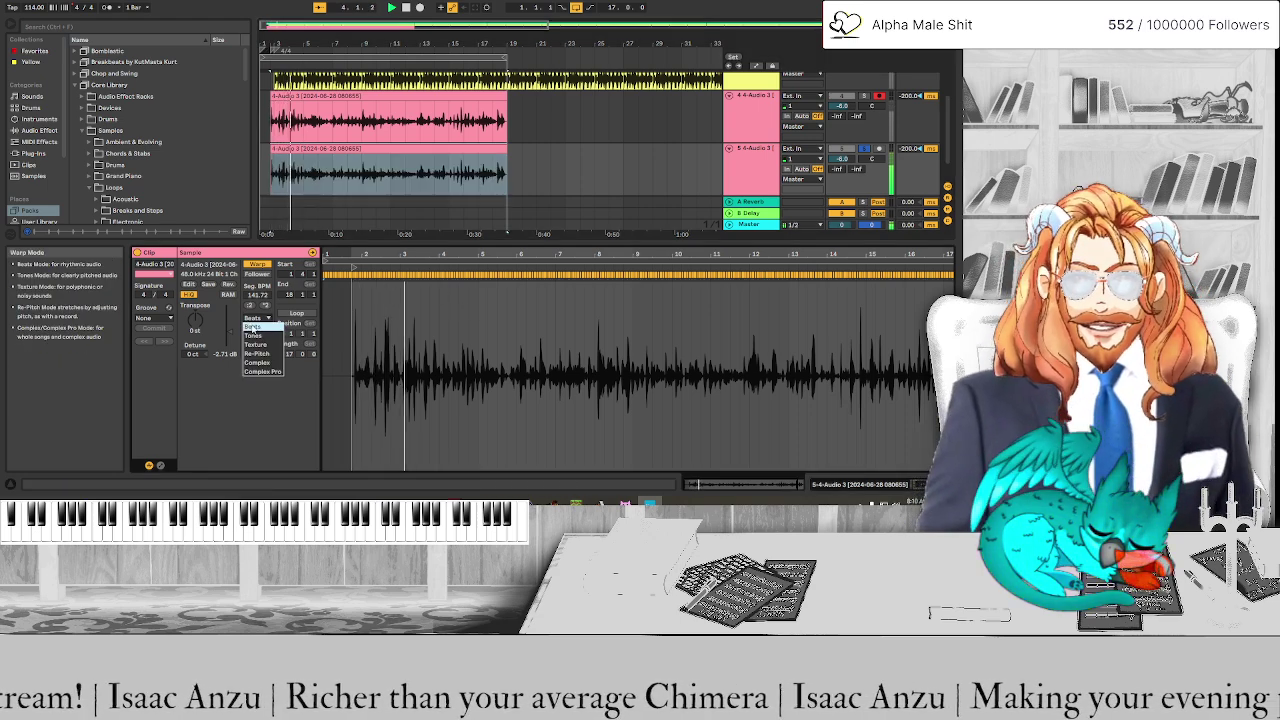
pyautogui.click(259, 362)
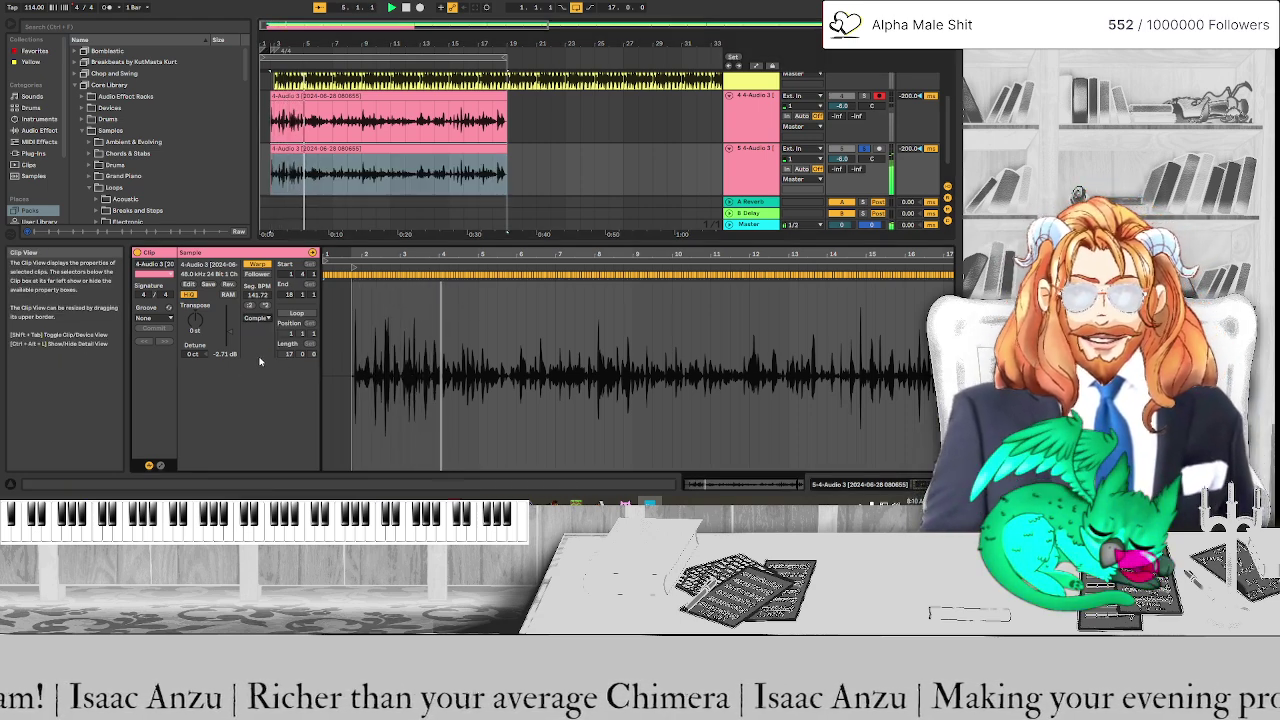
pyautogui.click(257, 318)
pyautogui.click(260, 371)
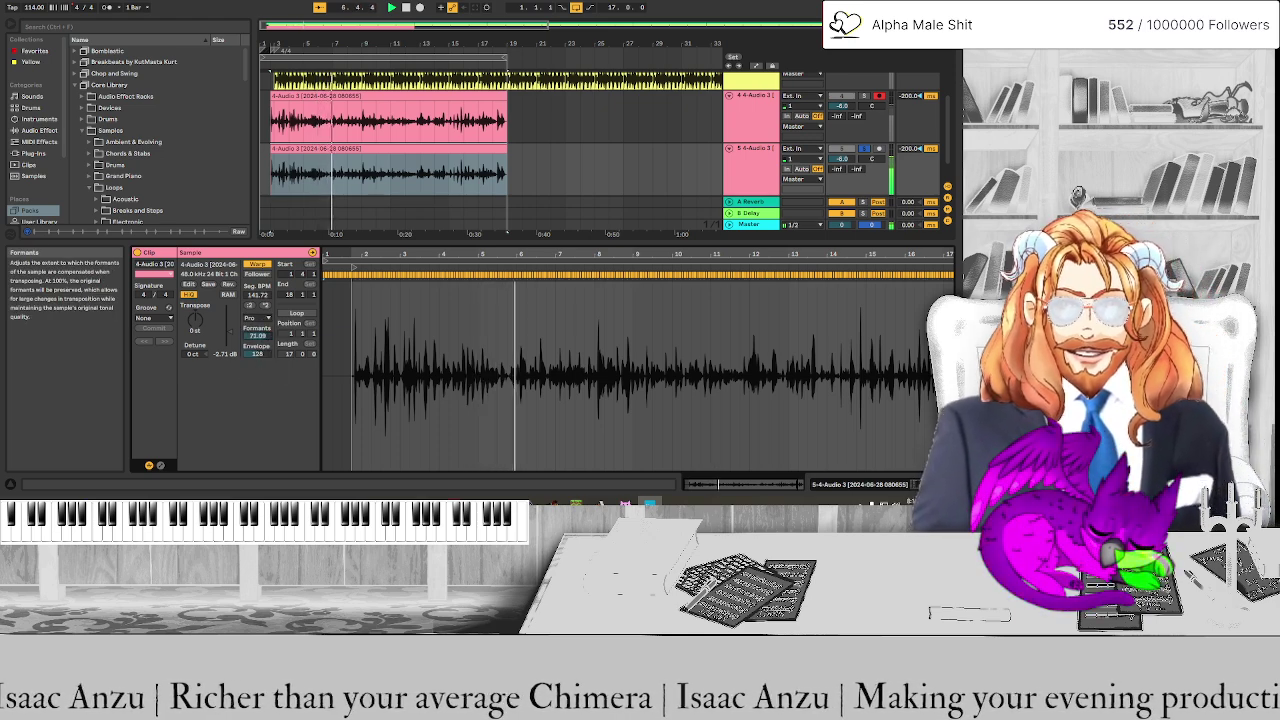
pyautogui.moveTo(257, 354)
pyautogui.mouseDown()
pyautogui.moveTo(257, 330)
pyautogui.moveTo(257, 345)
pyautogui.mouseUp()
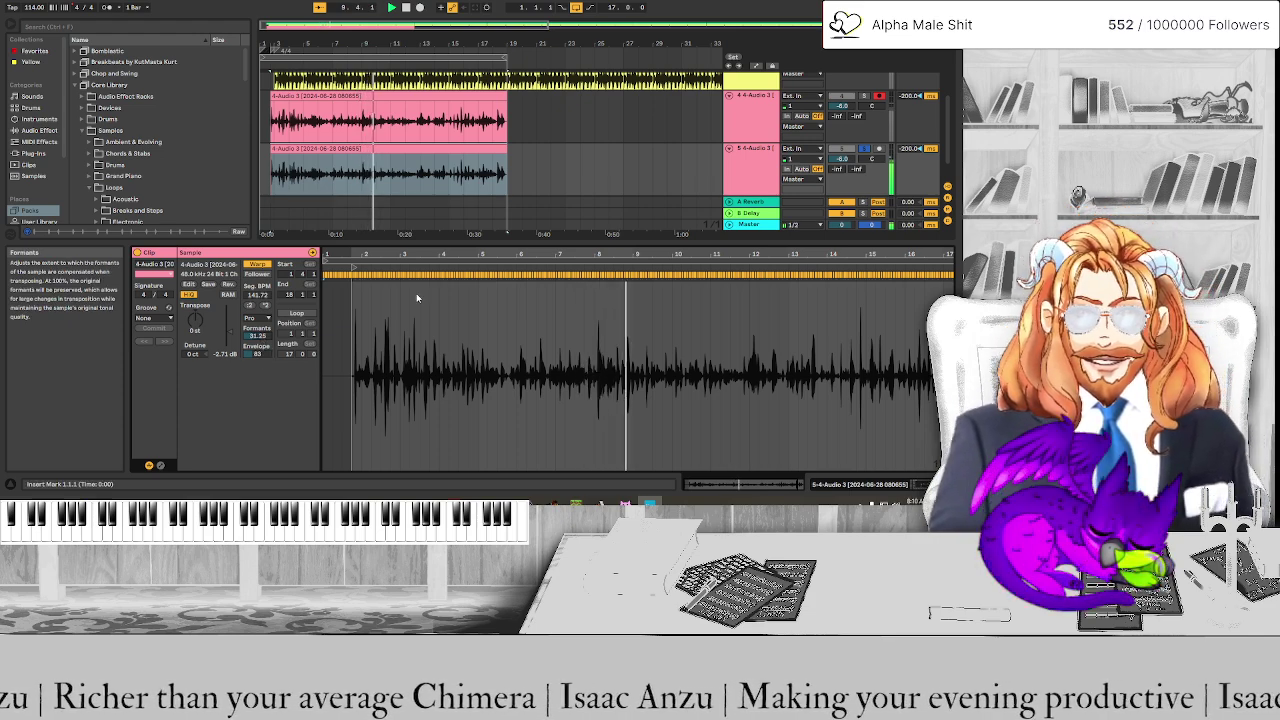
# Unsolo the duplicated vocal, set its clip's formants to 87.19 and lower its track volume to -9 dB
pyautogui.click(865, 150)
pyautogui.click(865, 150)
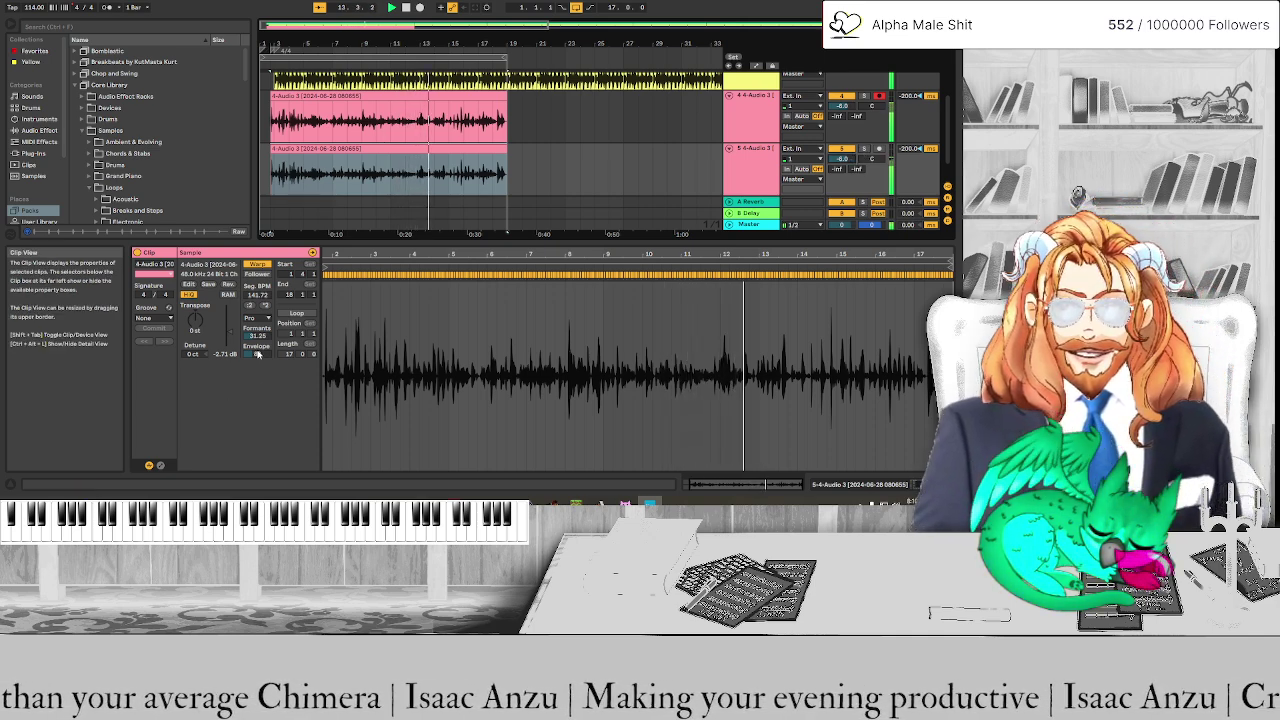
pyautogui.moveTo(257, 336)
pyautogui.mouseDown()
pyautogui.moveTo(257, 300)
pyautogui.moveTo(257, 347)
pyautogui.mouseUp()
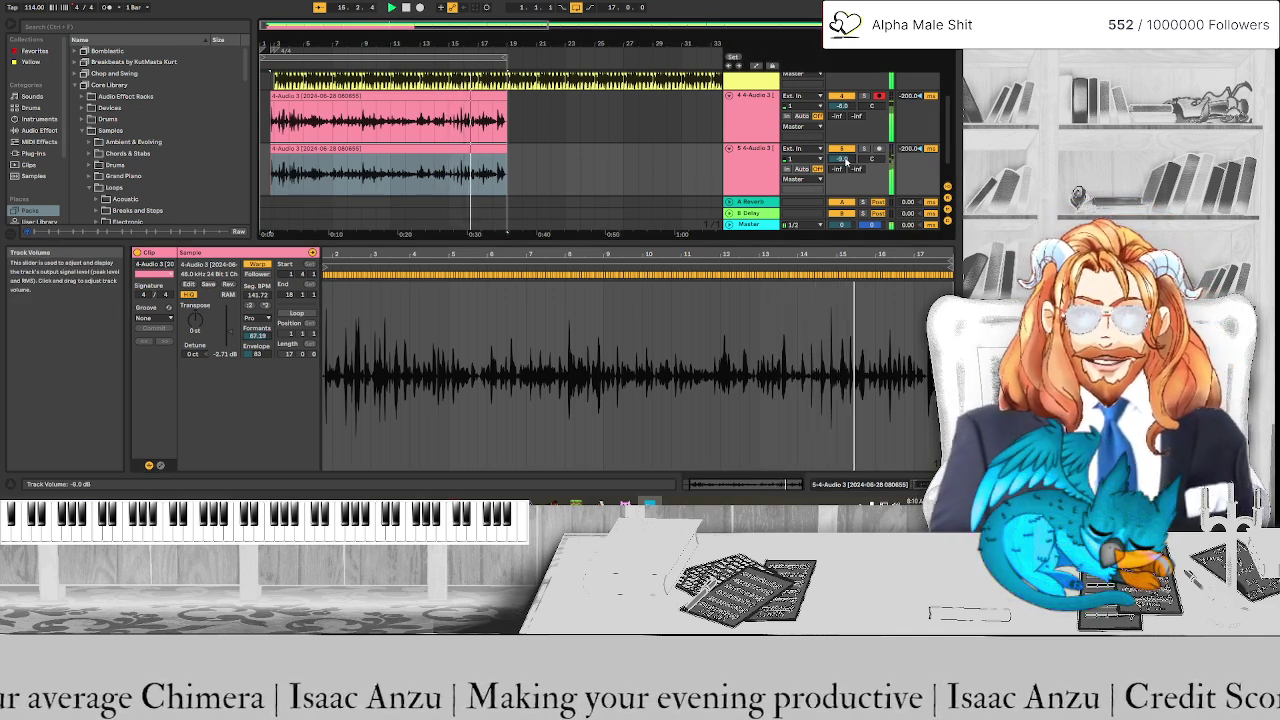
# Set the duplicated vocal clip's envelope to 118 and transpose it up 12 semitones during playback
pyautogui.moveTo(257, 353); pyautogui.dragTo(257, 333)
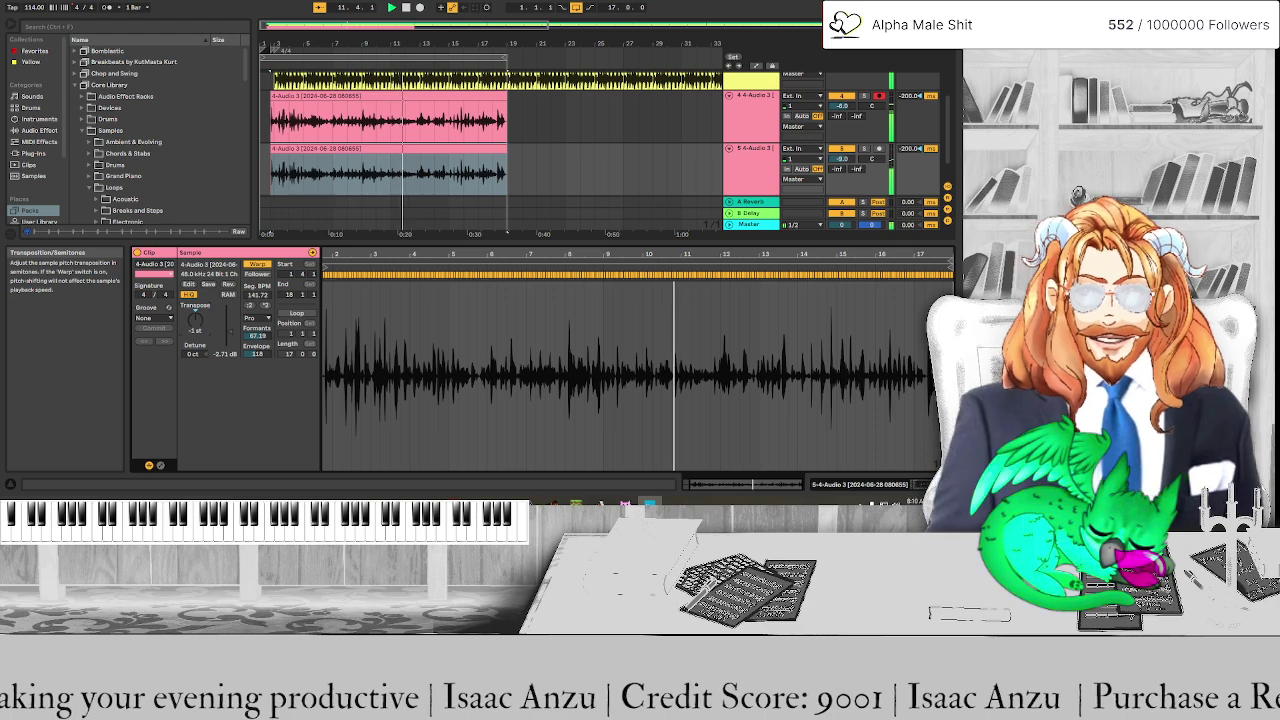
pyautogui.moveTo(195, 318)
pyautogui.mouseDown()
pyautogui.moveTo(195, 336)
pyautogui.moveTo(198, 306)
pyautogui.mouseUp()
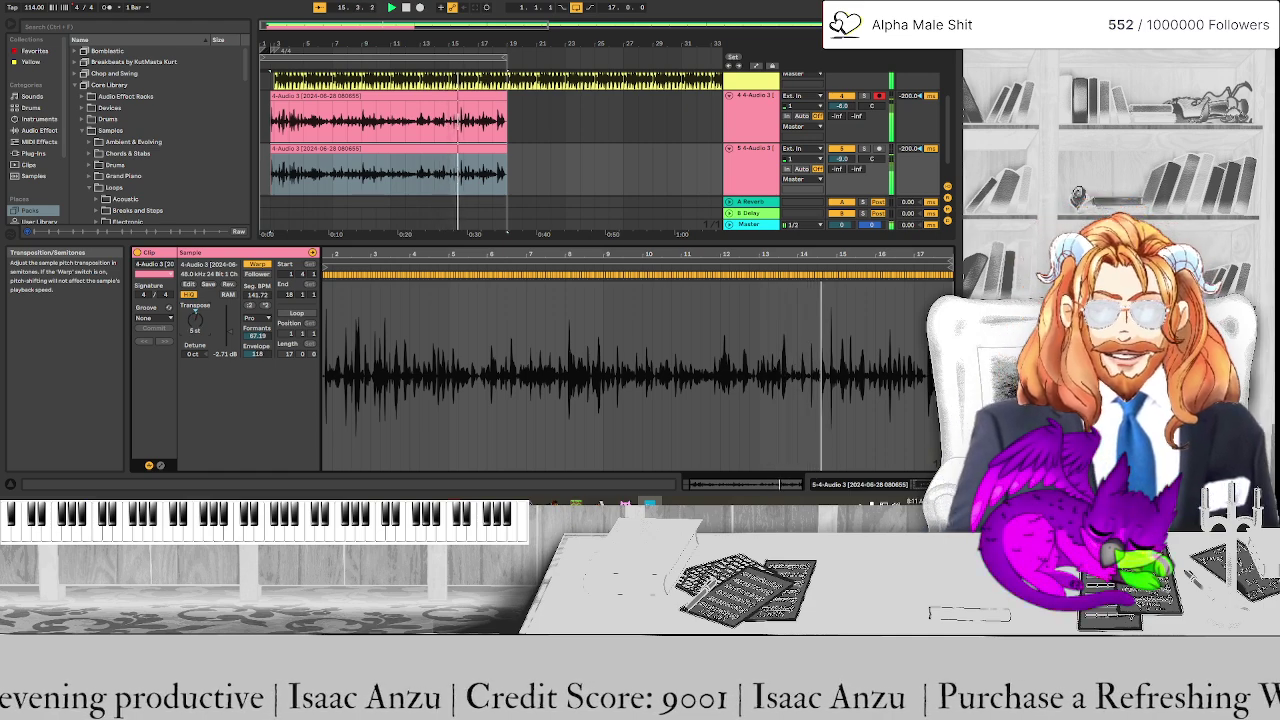
pyautogui.moveTo(198, 306); pyautogui.dragTo(198, 300)
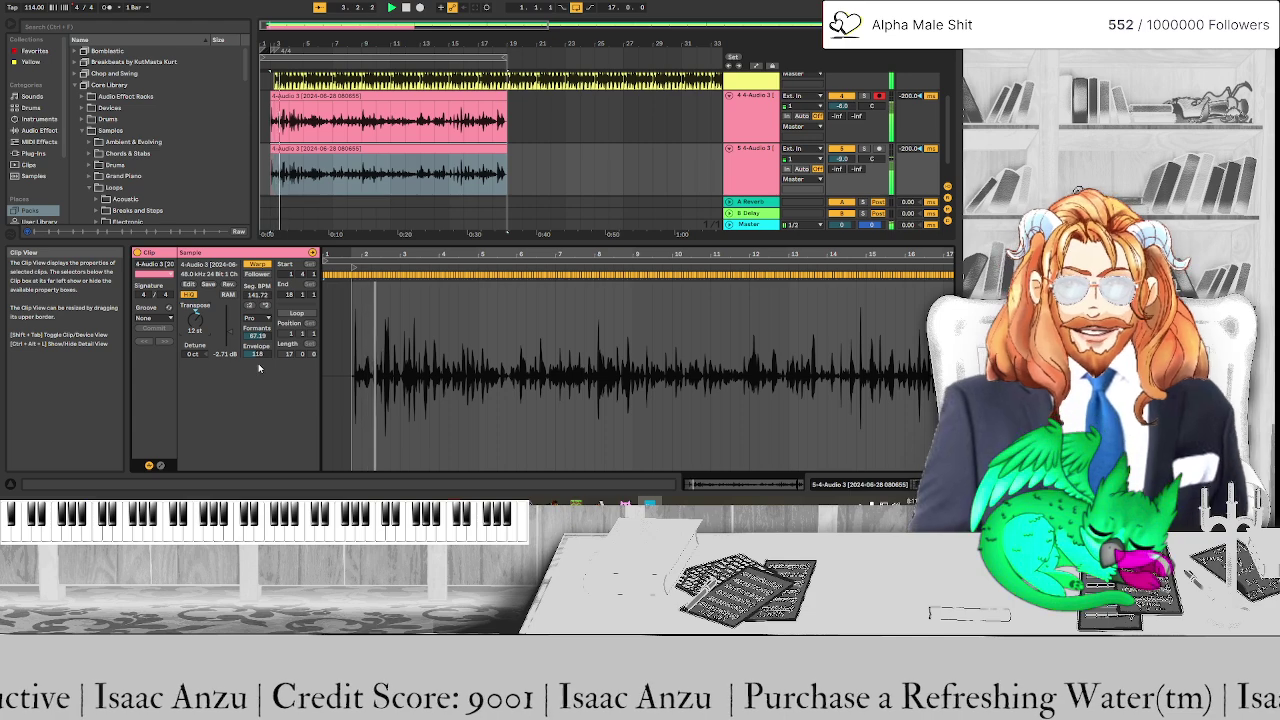
# Reset the duplicated vocal clip's transposition to 0 st and set its formants to 100 during playback
pyautogui.moveTo(257, 336); pyautogui.dragTo(257, 356)
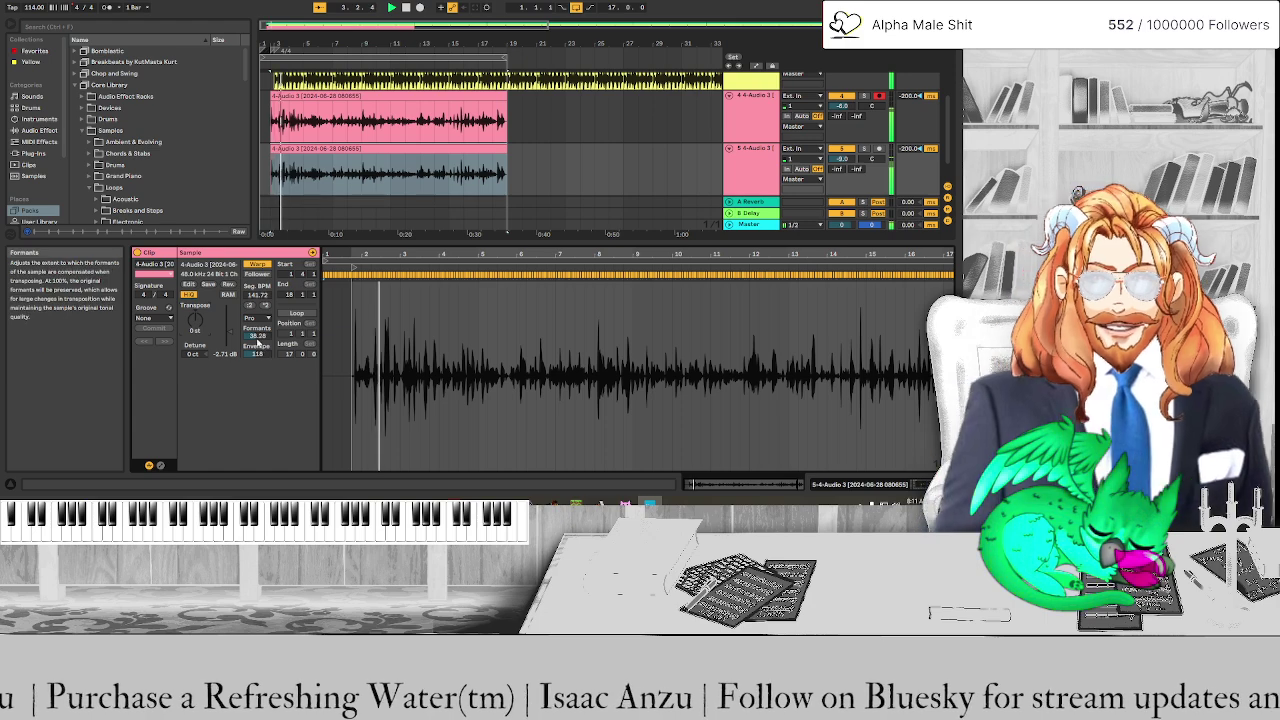
pyautogui.moveTo(257, 336); pyautogui.dragTo(258, 342)
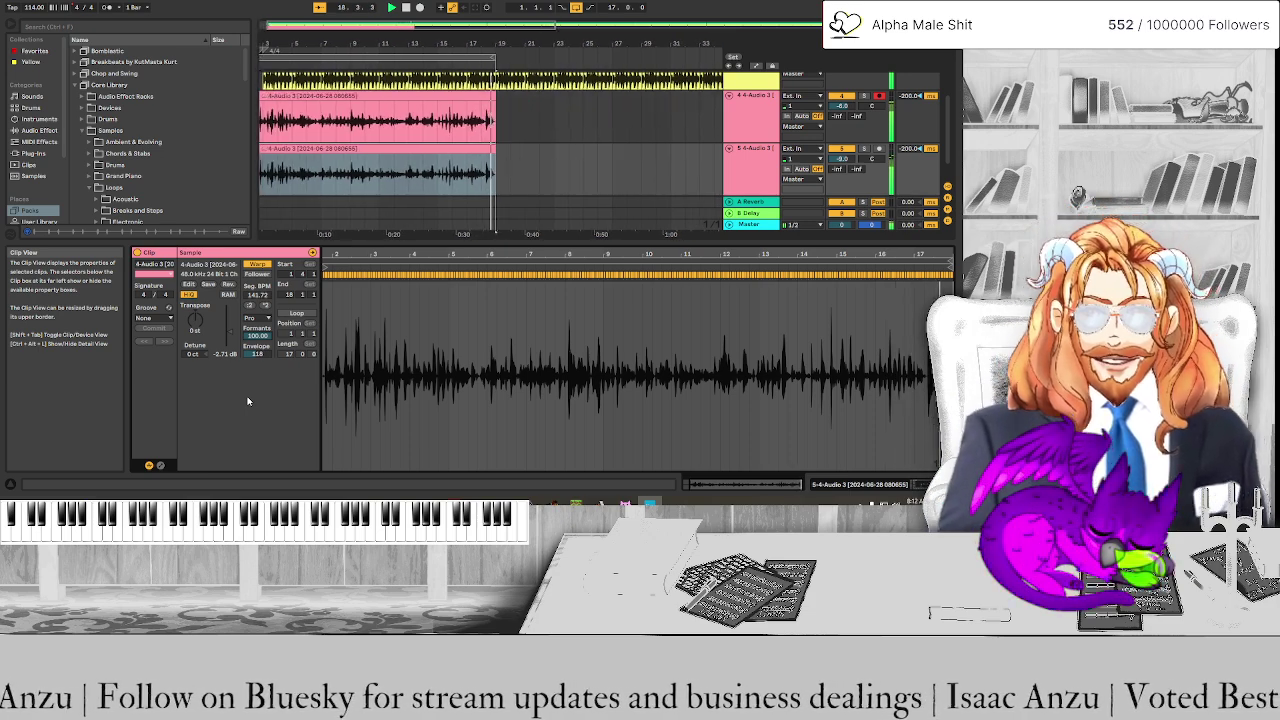
pyautogui.click(406, 9)
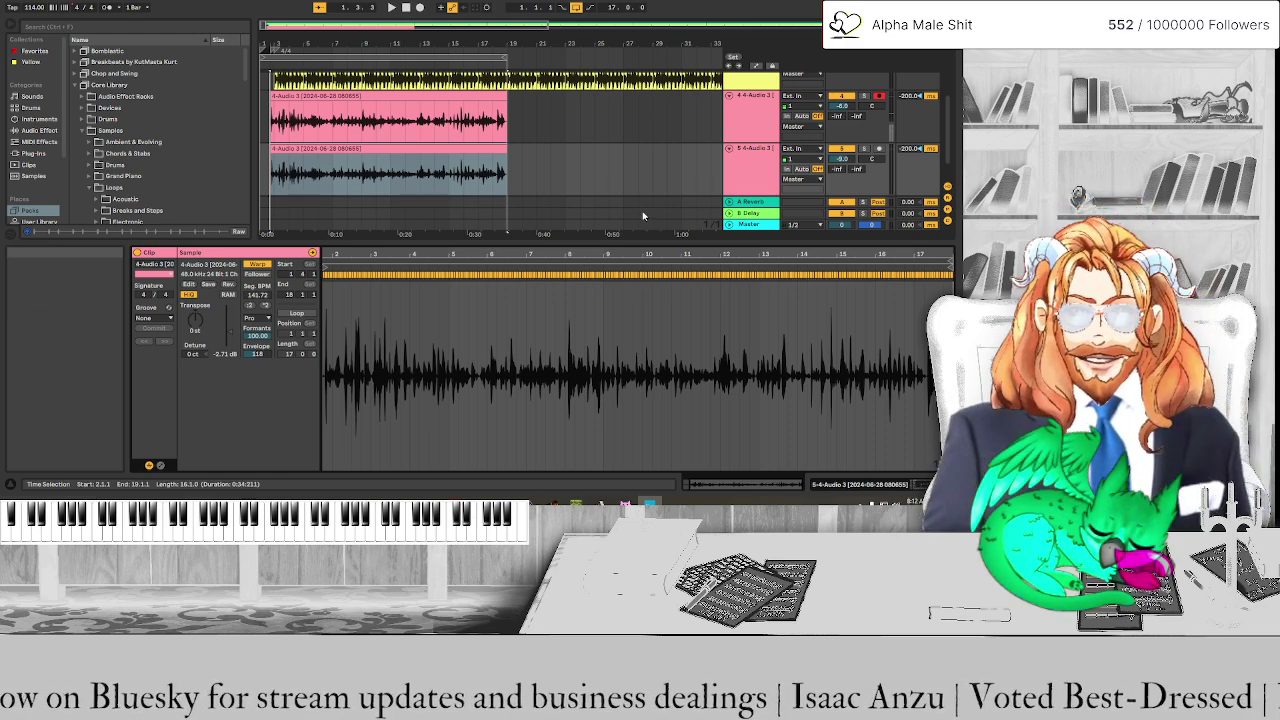
# Move all Grand Piano and 80s beat clips from the first chorus onward so they start at bar 51
pyautogui.click(545, 134)
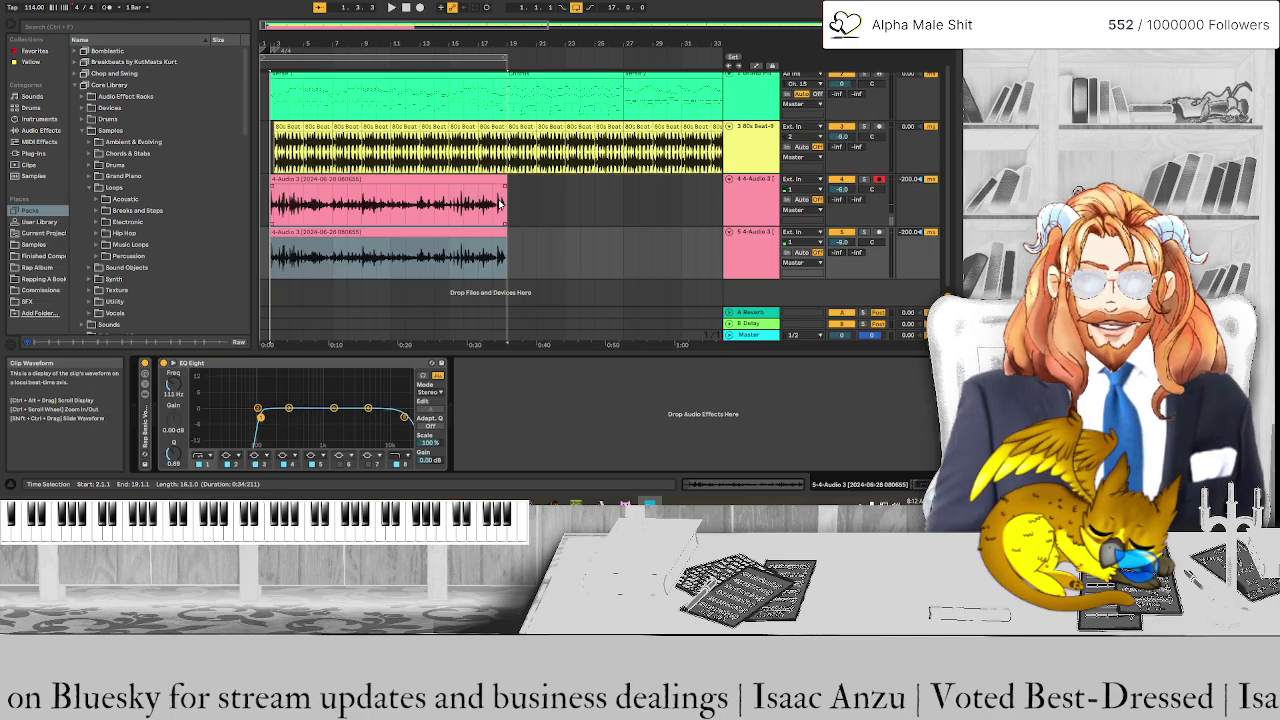
pyautogui.keyDown('ctrl'); pyautogui.scroll(-3, 549, 197); pyautogui.keyUp('ctrl')
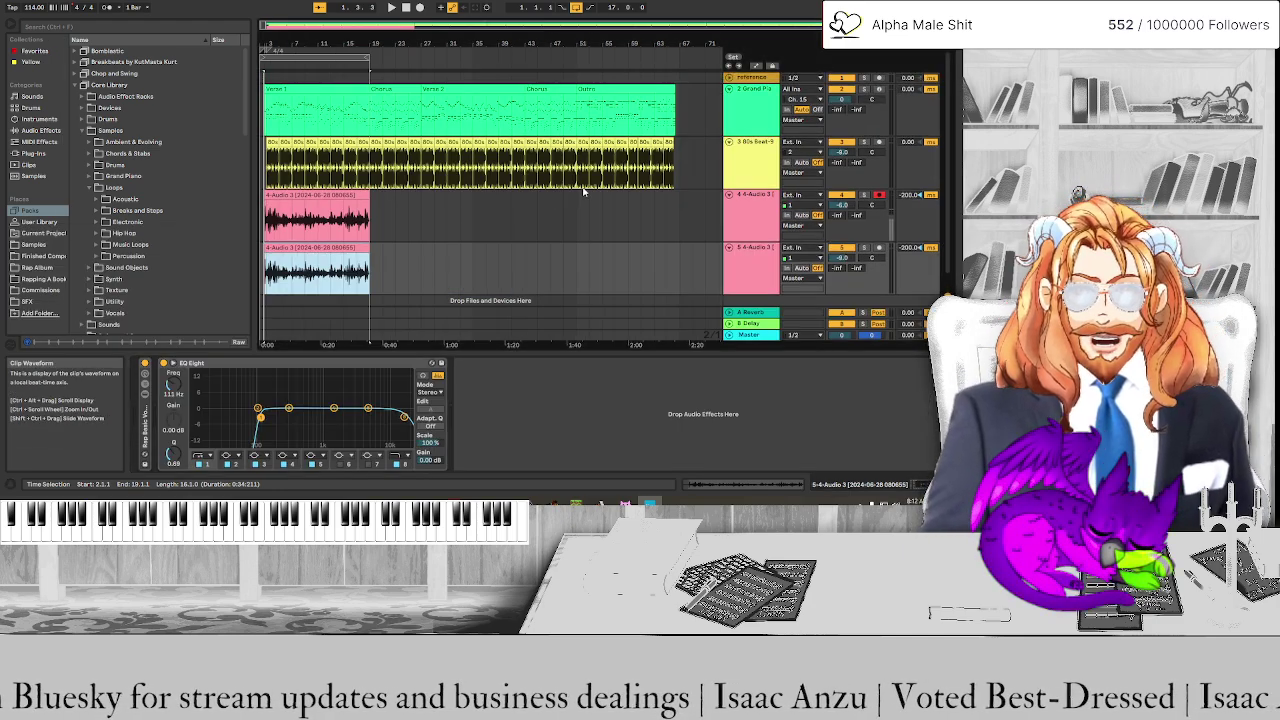
pyautogui.click(383, 91)
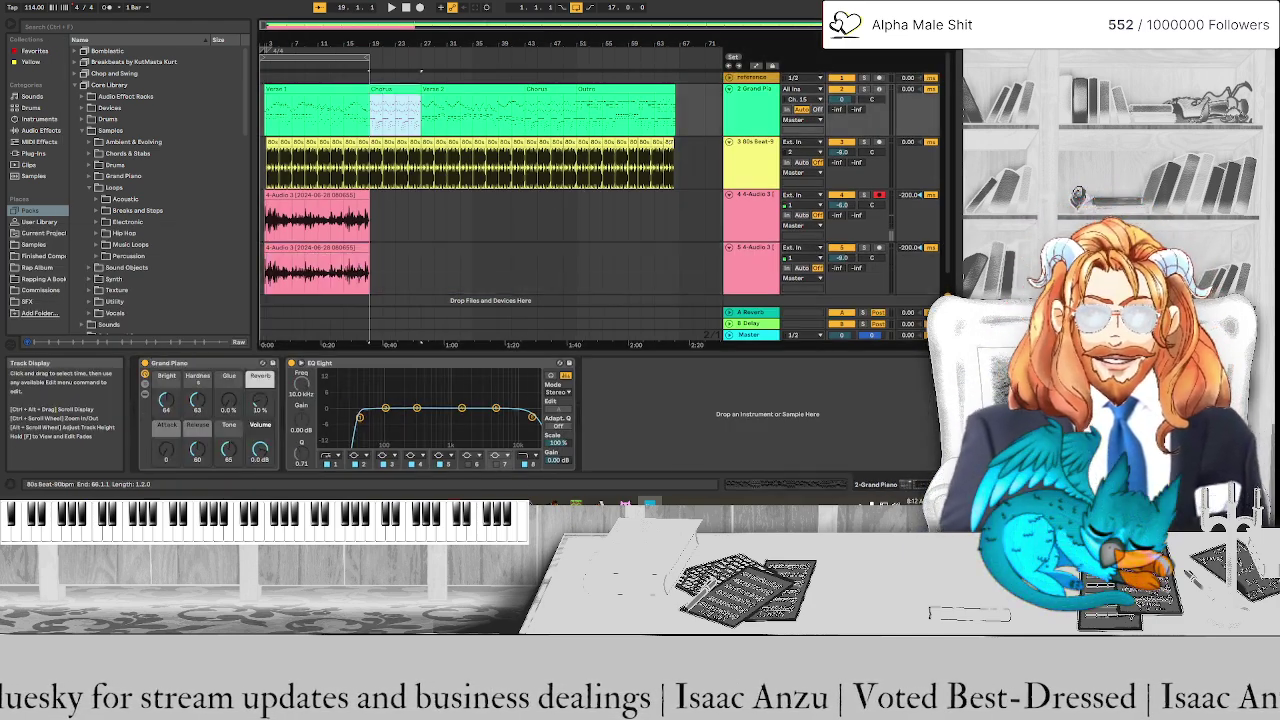
pyautogui.keyDown('shift'); pyautogui.click(672, 143); pyautogui.keyUp('shift')
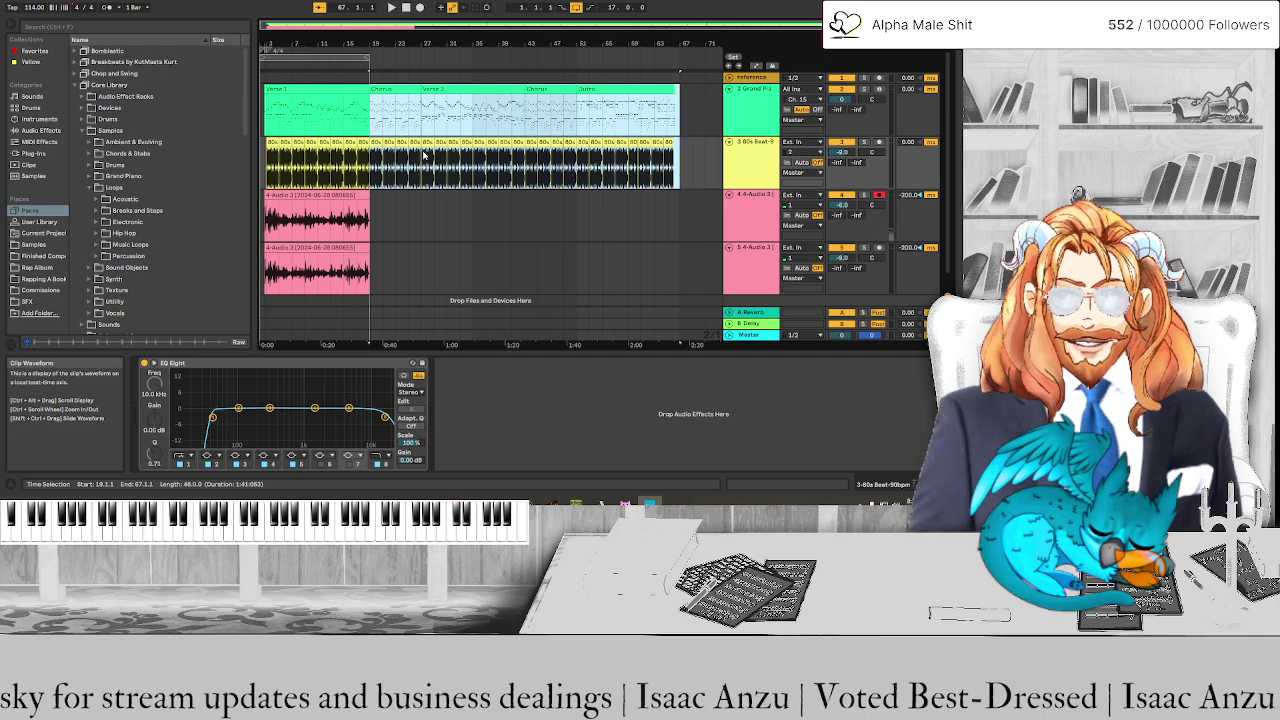
pyautogui.moveTo(400, 150); pyautogui.dragTo(596, 157)
pyautogui.keyDown('ctrl'); pyautogui.scroll(3, 316, 168); pyautogui.keyUp('ctrl')
pyautogui.keyDown('ctrl'); pyautogui.scroll(5, 410, 184); pyautogui.keyUp('ctrl')
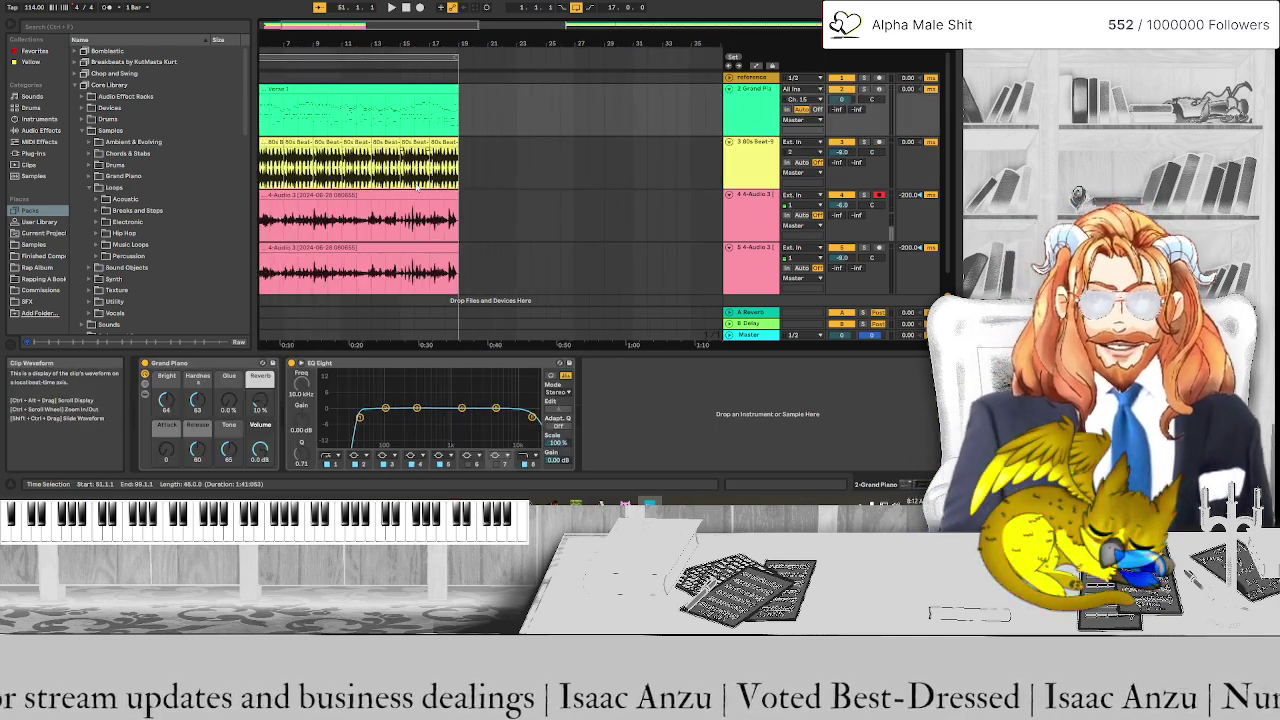
pyautogui.hscroll(-8, 380, 185)
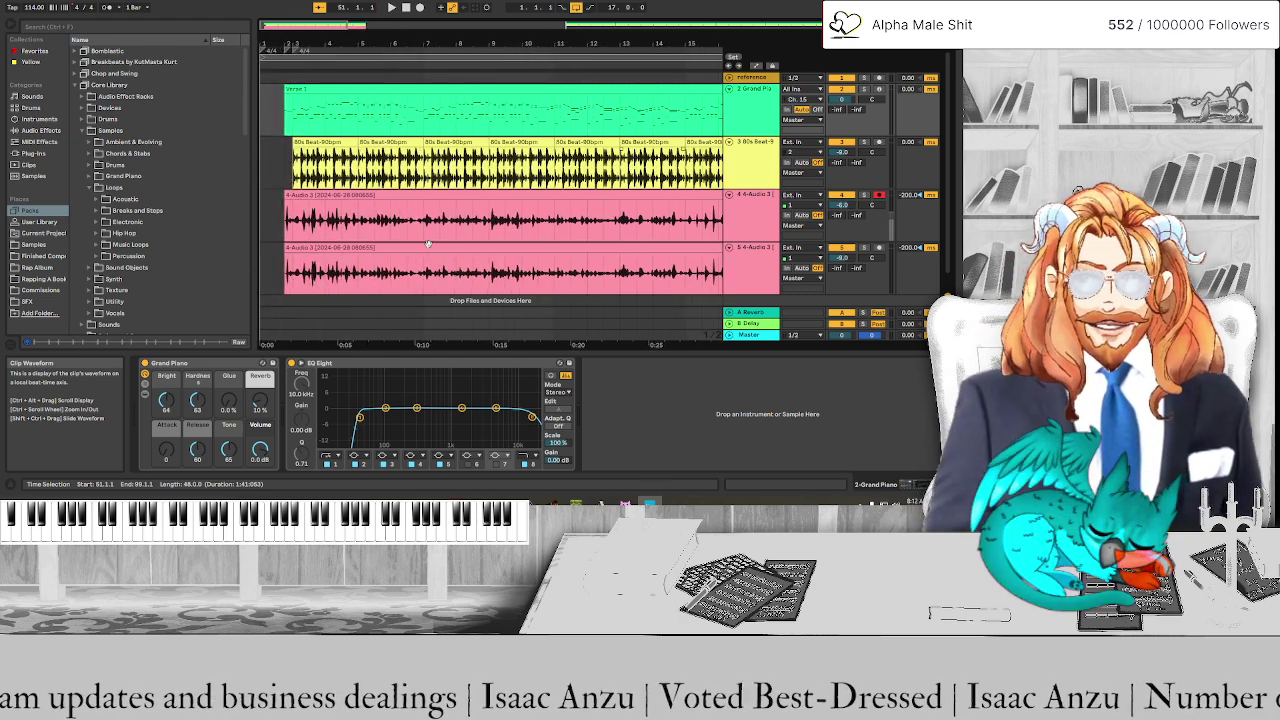
# Play the start of the verse with both vocals and delete the duplicated vocal track
pyautogui.click(757, 266)
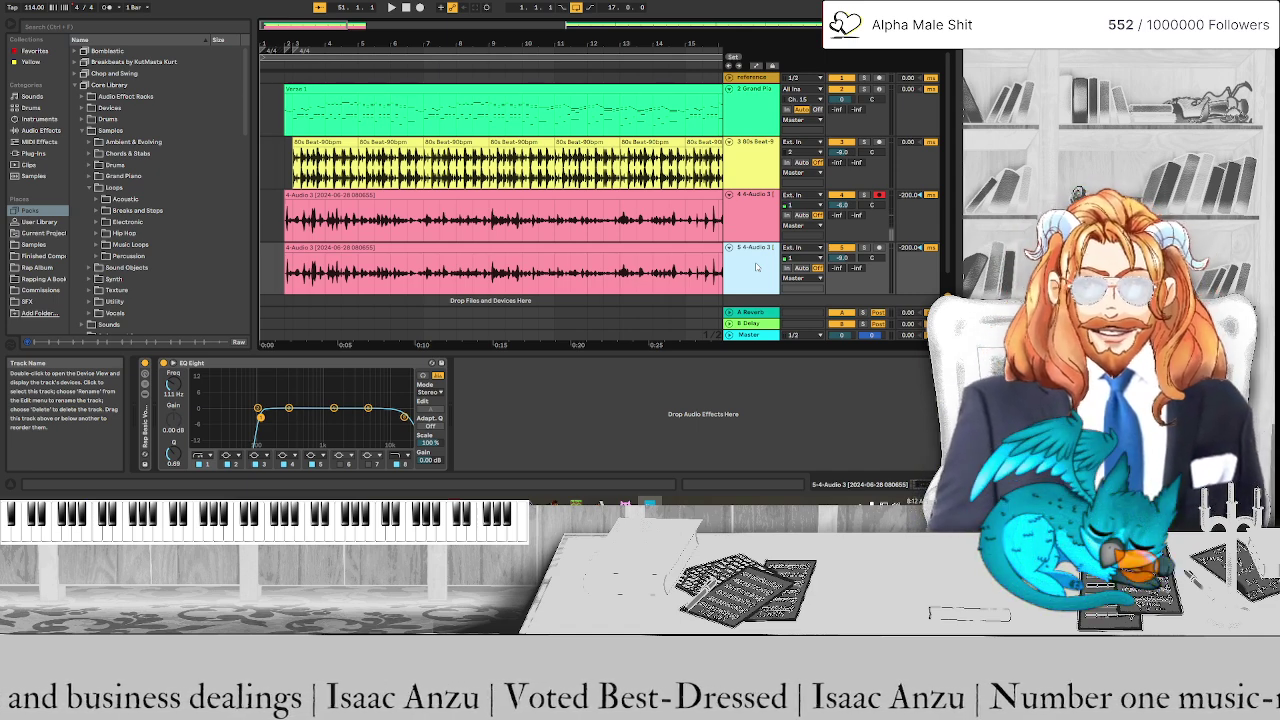
pyautogui.press('space')
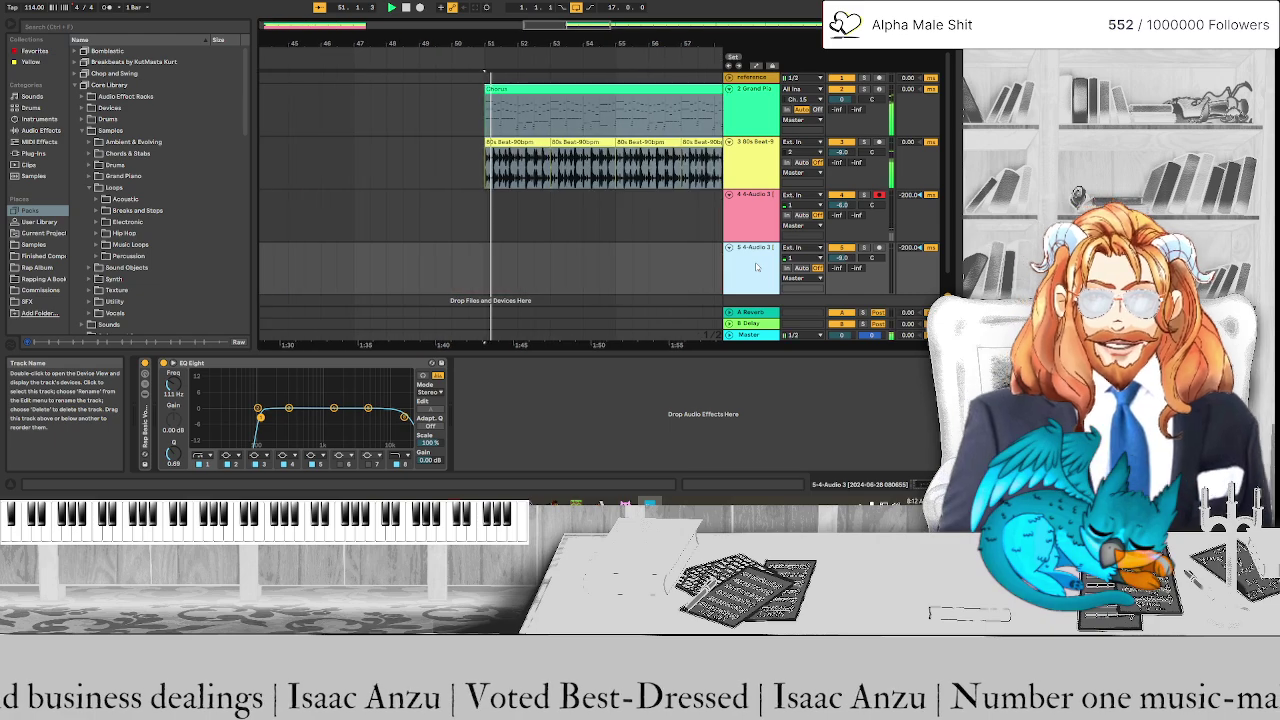
pyautogui.keyDown('ctrl'); pyautogui.scroll(-5, 416, 163); pyautogui.keyUp('ctrl')
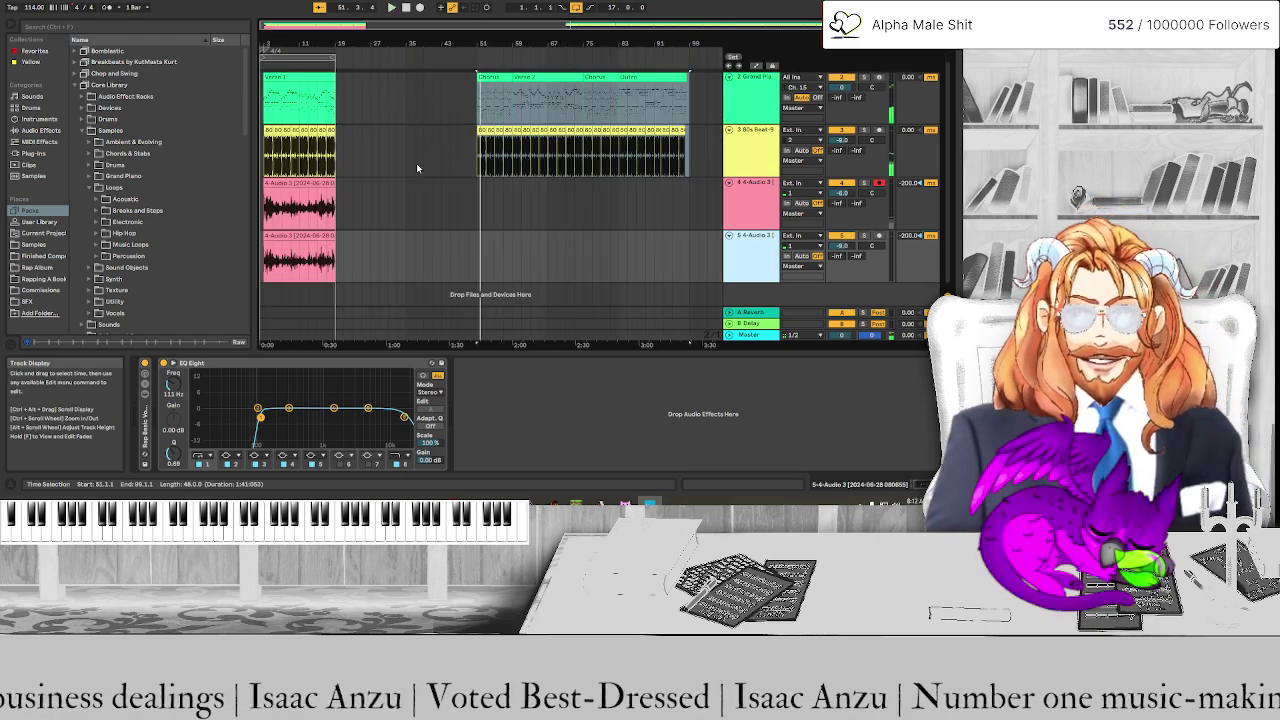
pyautogui.click(276, 52)
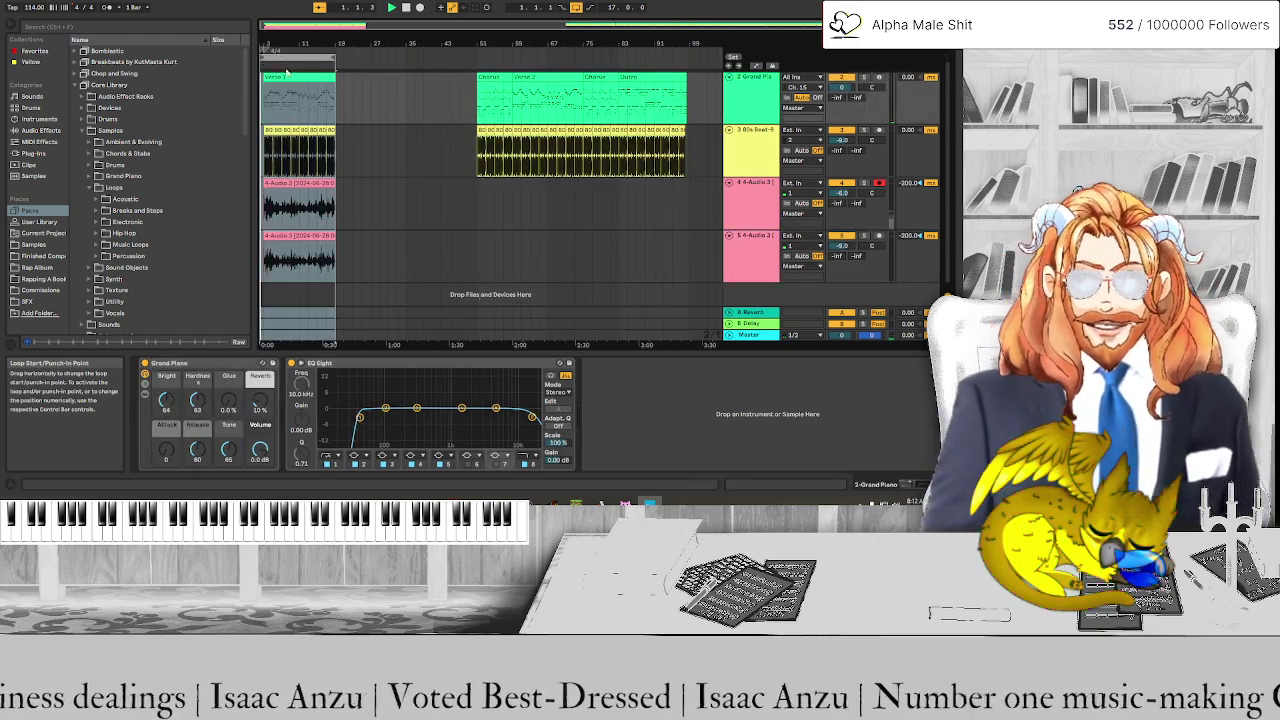
pyautogui.keyDown('ctrl'); pyautogui.scroll(10, 396, 265); pyautogui.keyUp('ctrl')
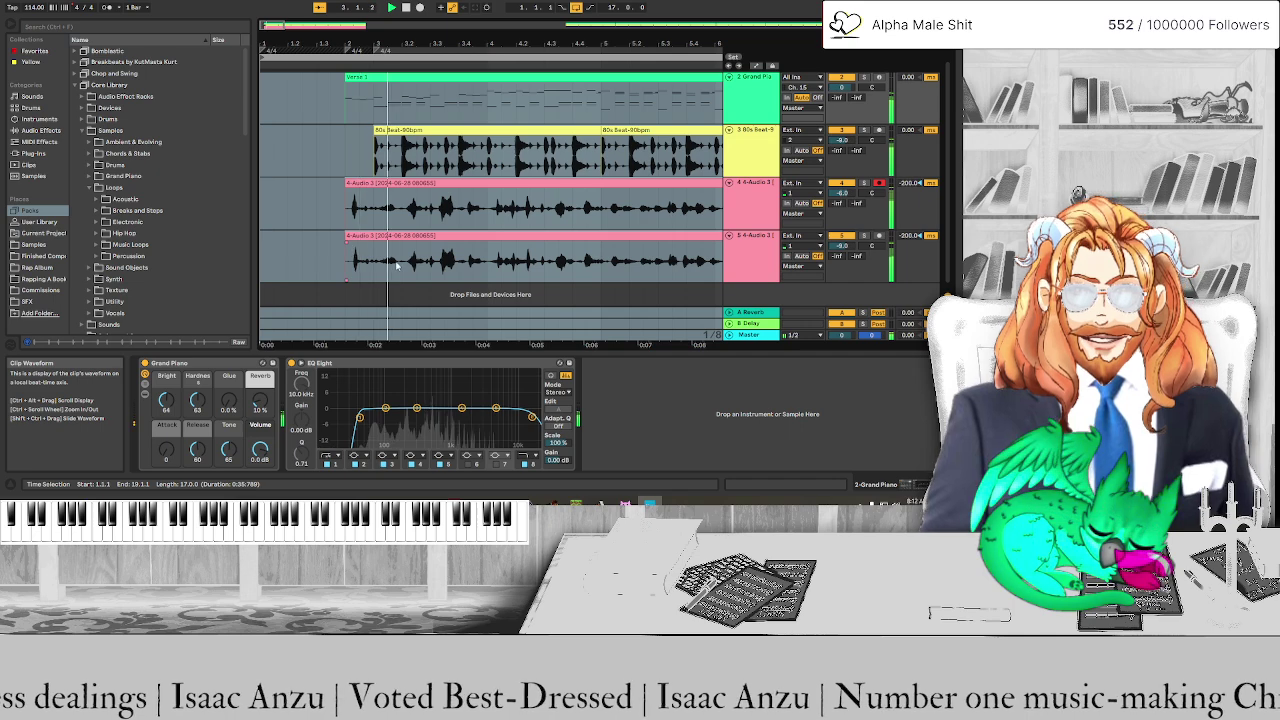
pyautogui.click(758, 273)
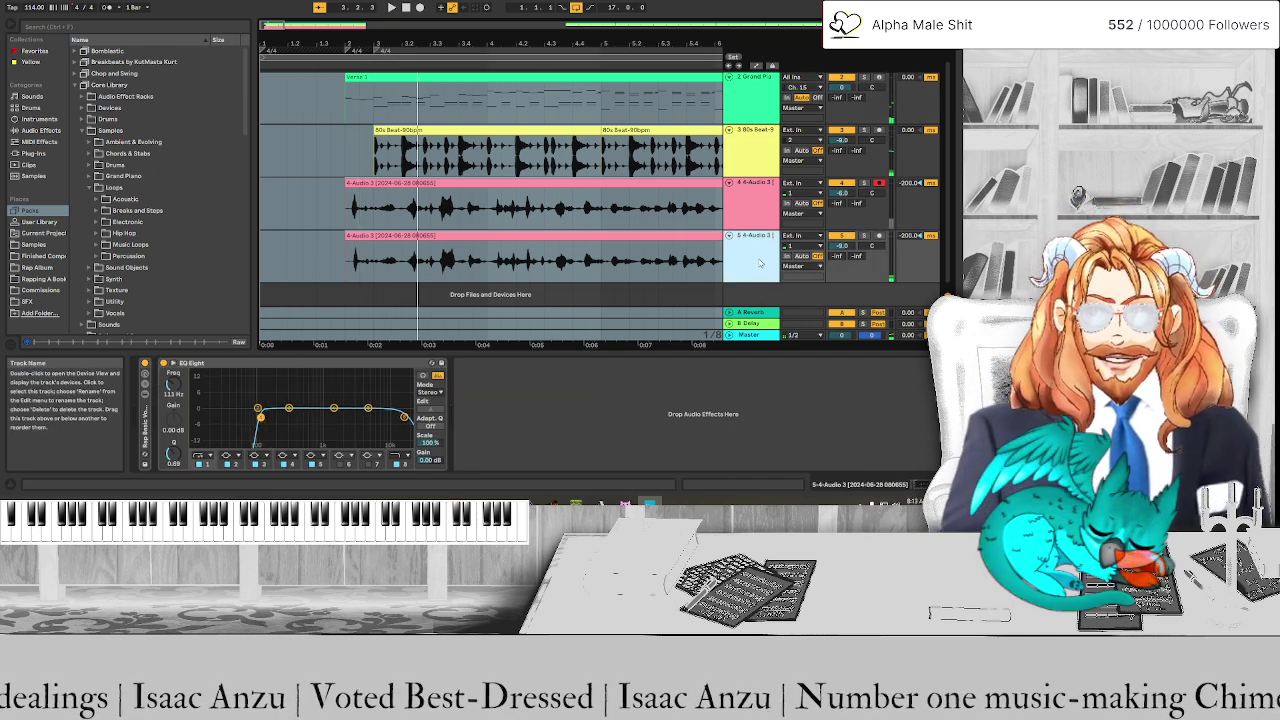
pyautogui.rightClick(759, 263)
pyautogui.click(777, 291)
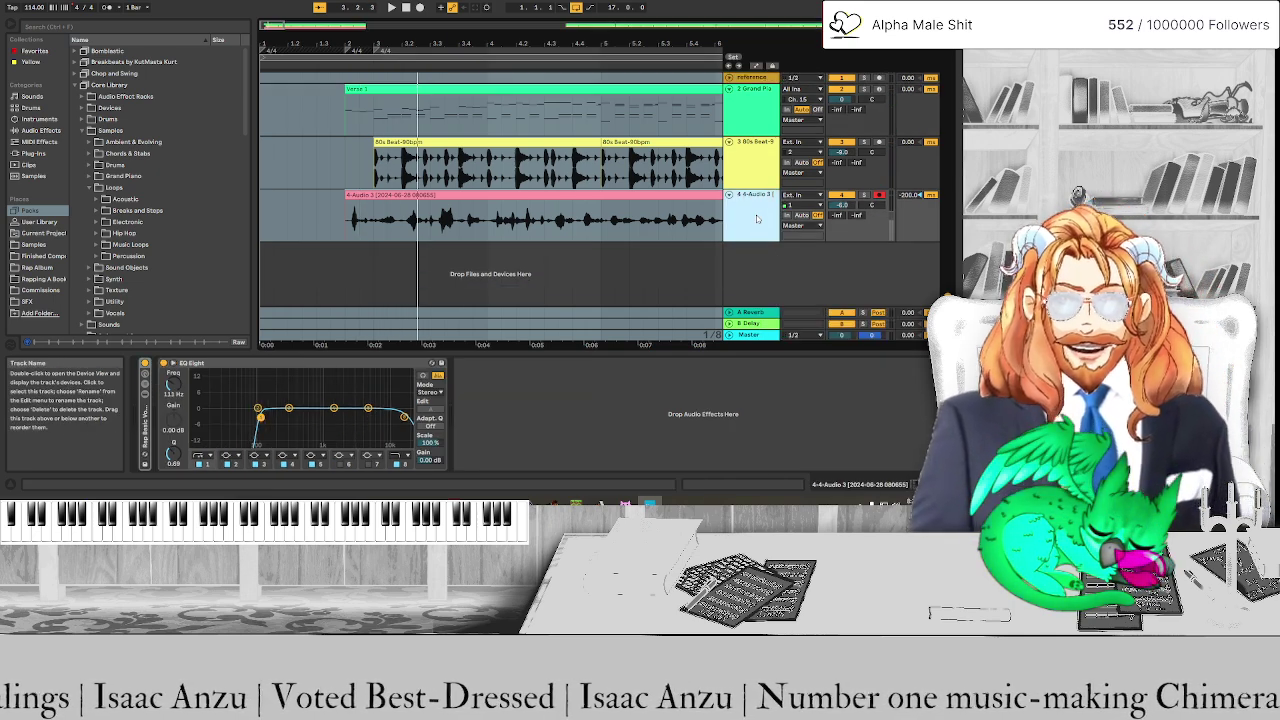
# Play the remaining vocal and inspect the device chain inside its effect rack
pyautogui.press('space')
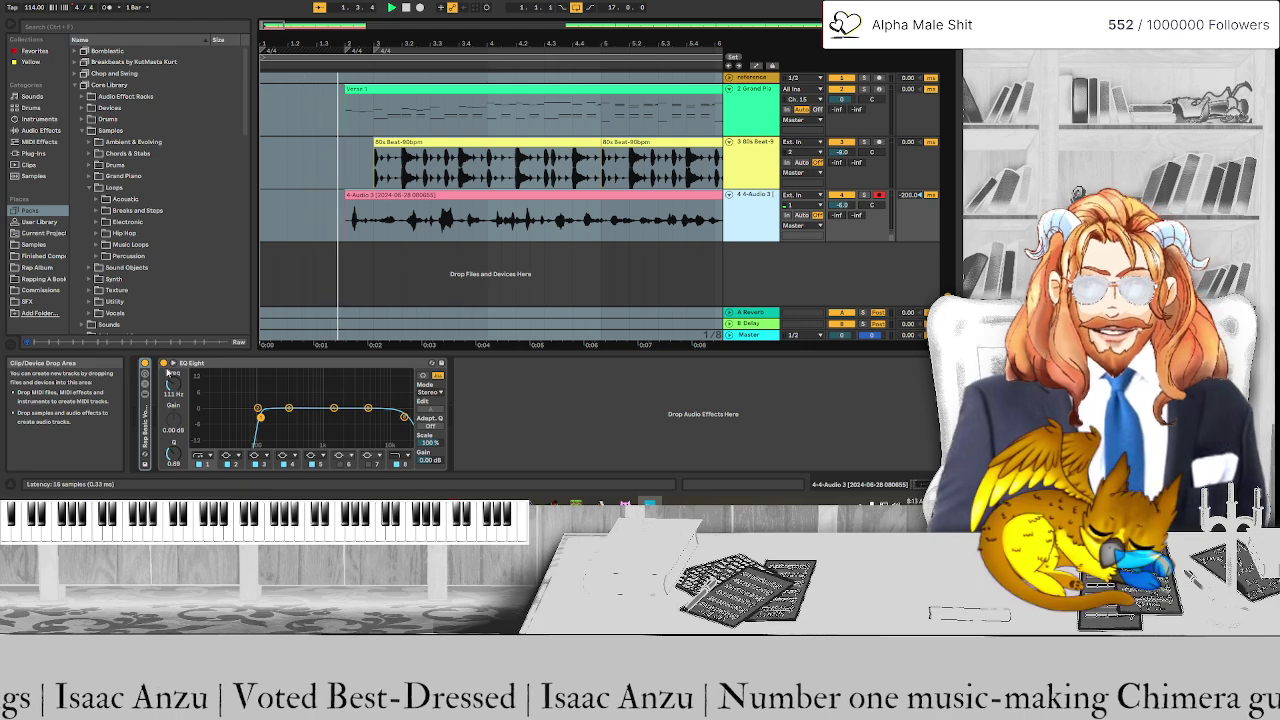
pyautogui.click(148, 398)
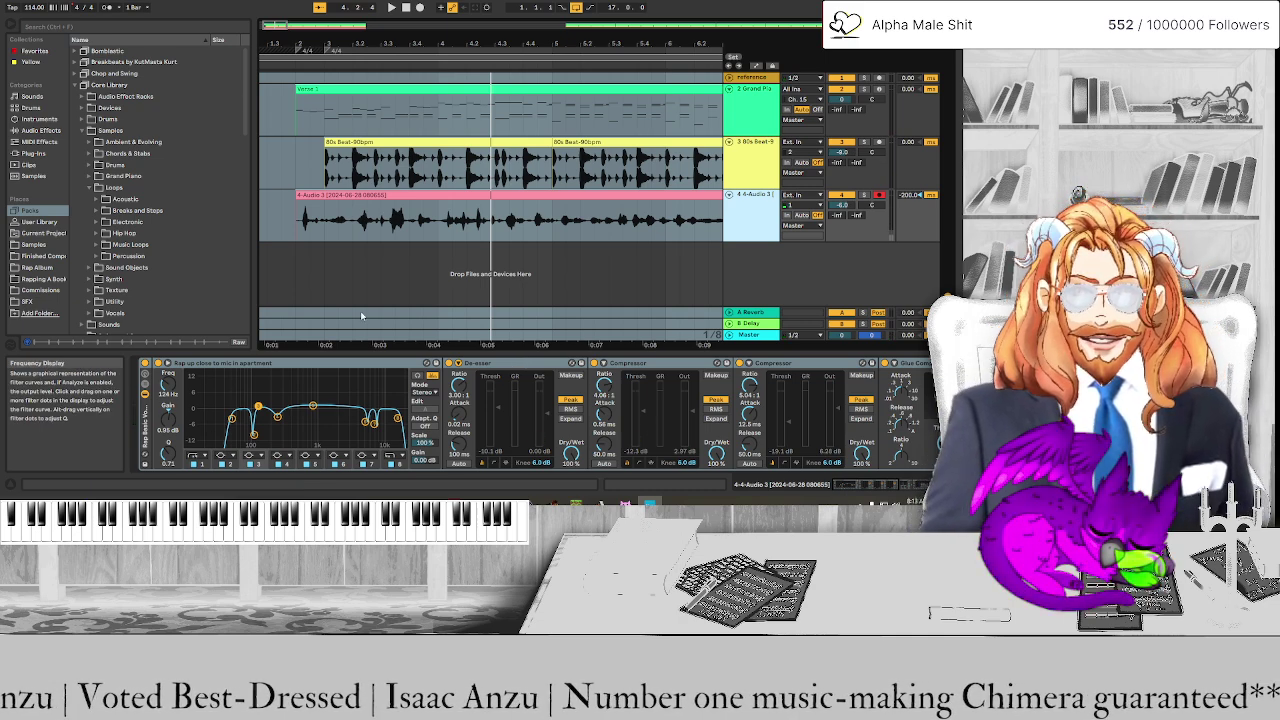
pyautogui.press('Up')
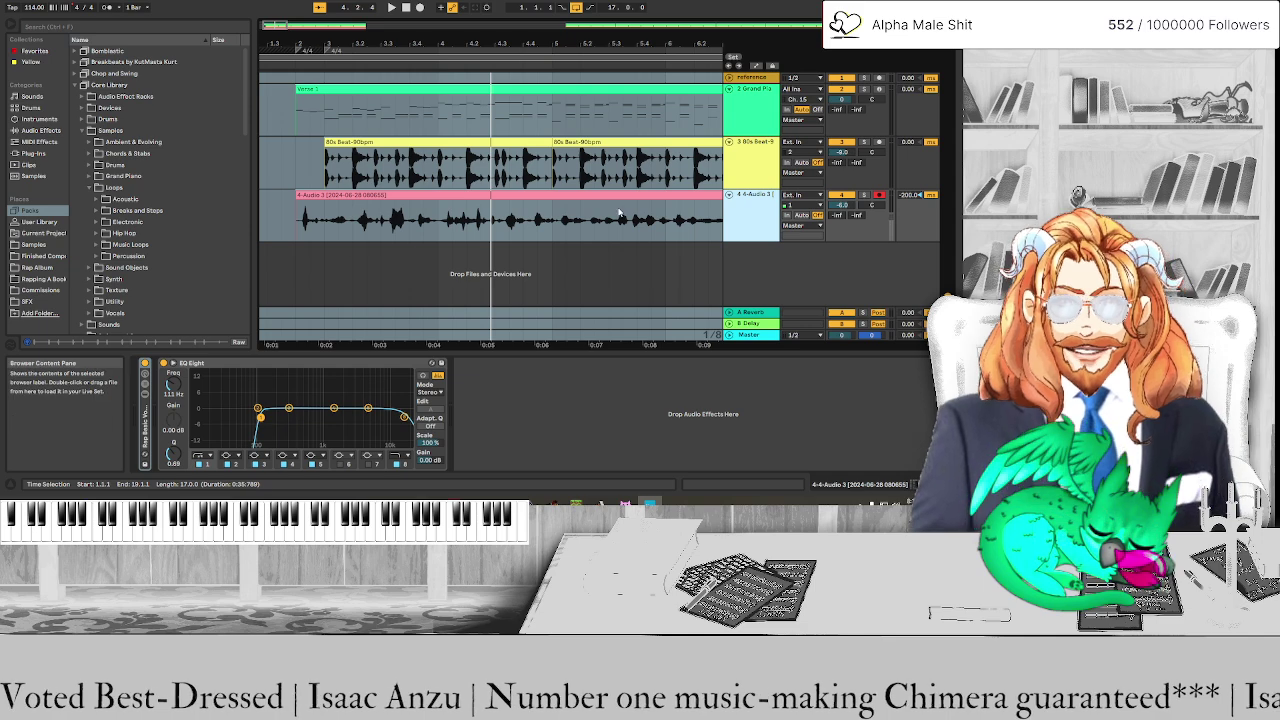
# Insert Celemony's VST3 Melodyne plug-in at the start of the vocal track's device chain
pyautogui.click(34, 154)
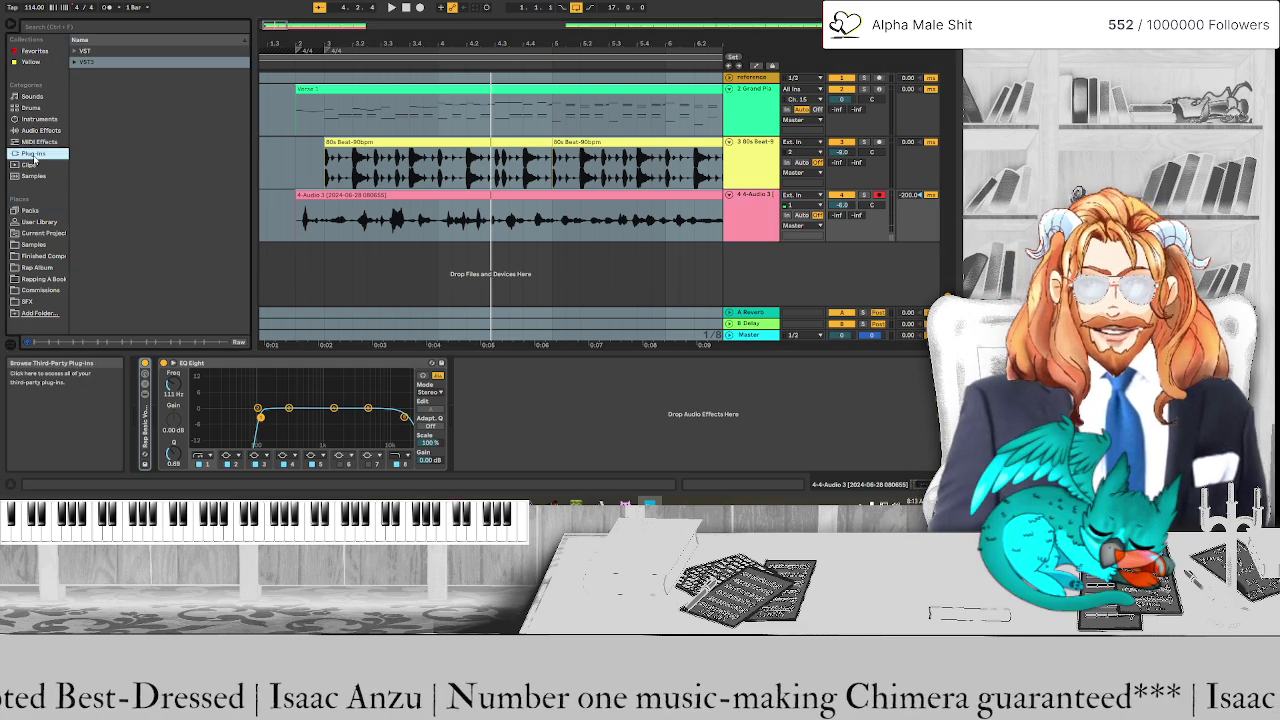
pyautogui.click(74, 62)
pyautogui.click(82, 96)
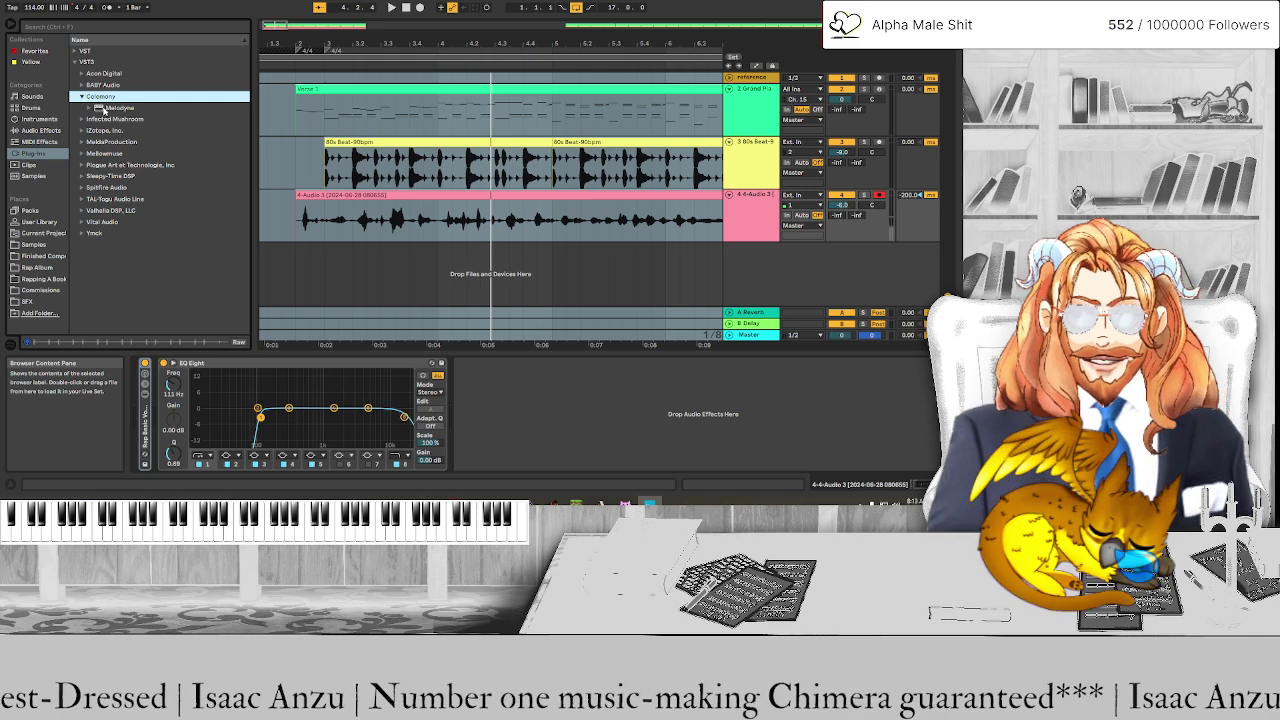
pyautogui.moveTo(103, 110); pyautogui.dragTo(143, 425)
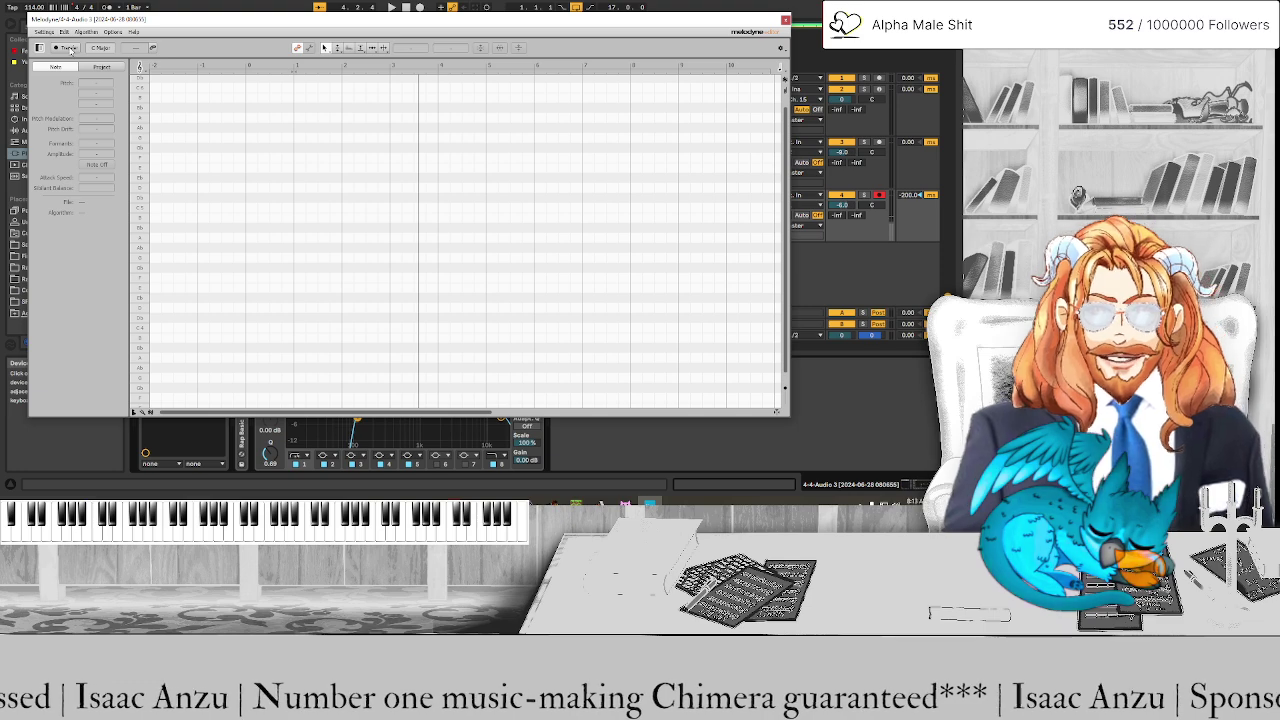
# Transfer the whole first-verse vocal into Melodyne by arming Transfer and playing the track through
pyautogui.click(407, 8)
pyautogui.click(74, 50)
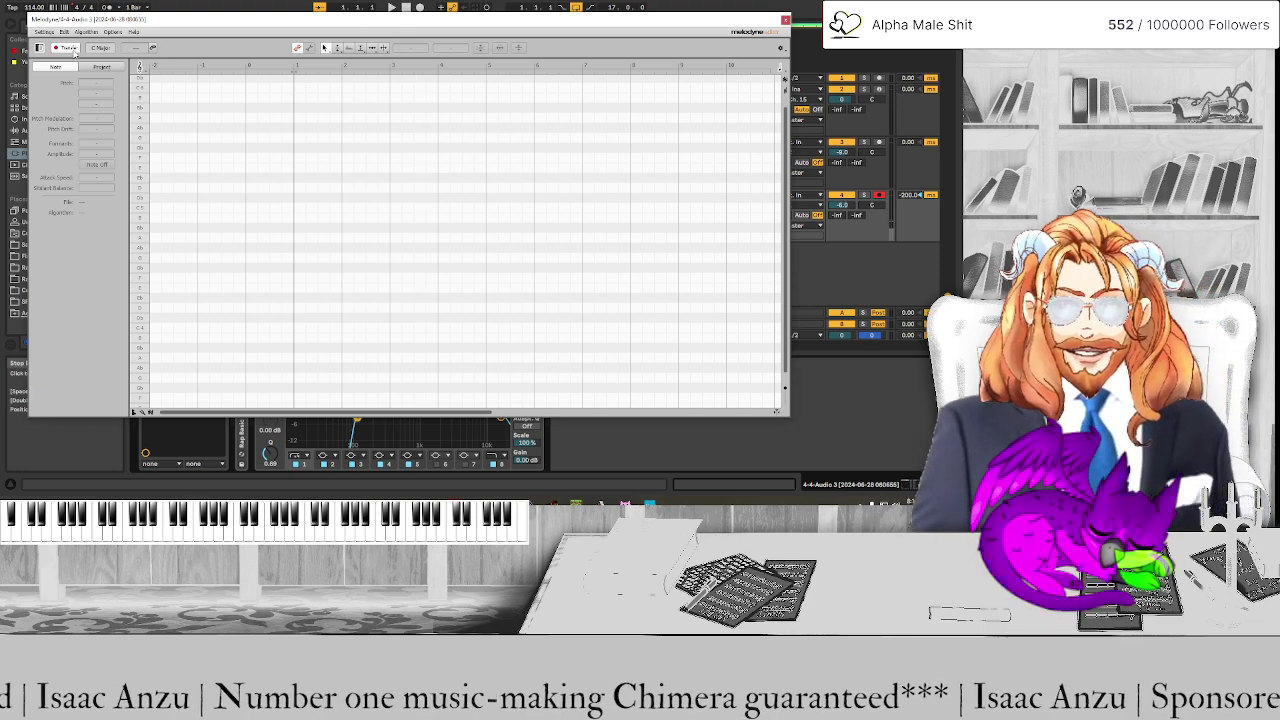
pyautogui.click(393, 8)
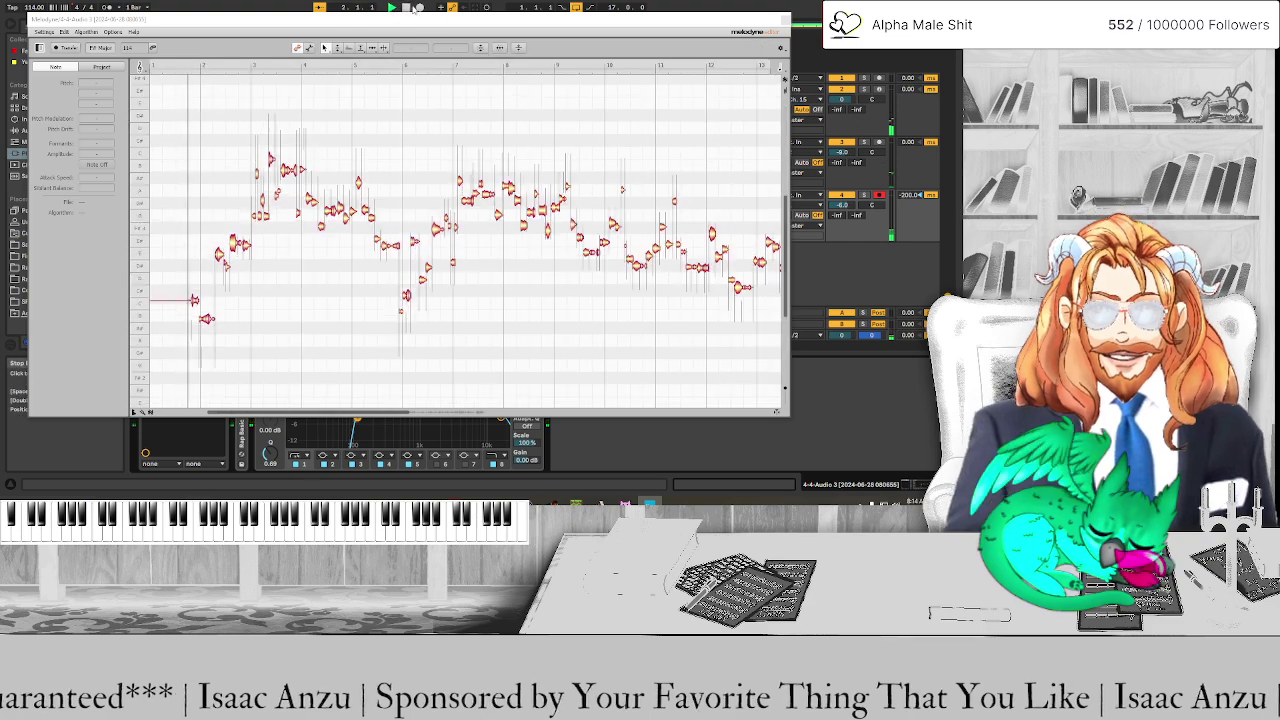
pyautogui.click(406, 7)
# Examine the vocal's opening notes up close in Melodyne and play them back to check their pitches
pyautogui.scroll(8, 231, 356)
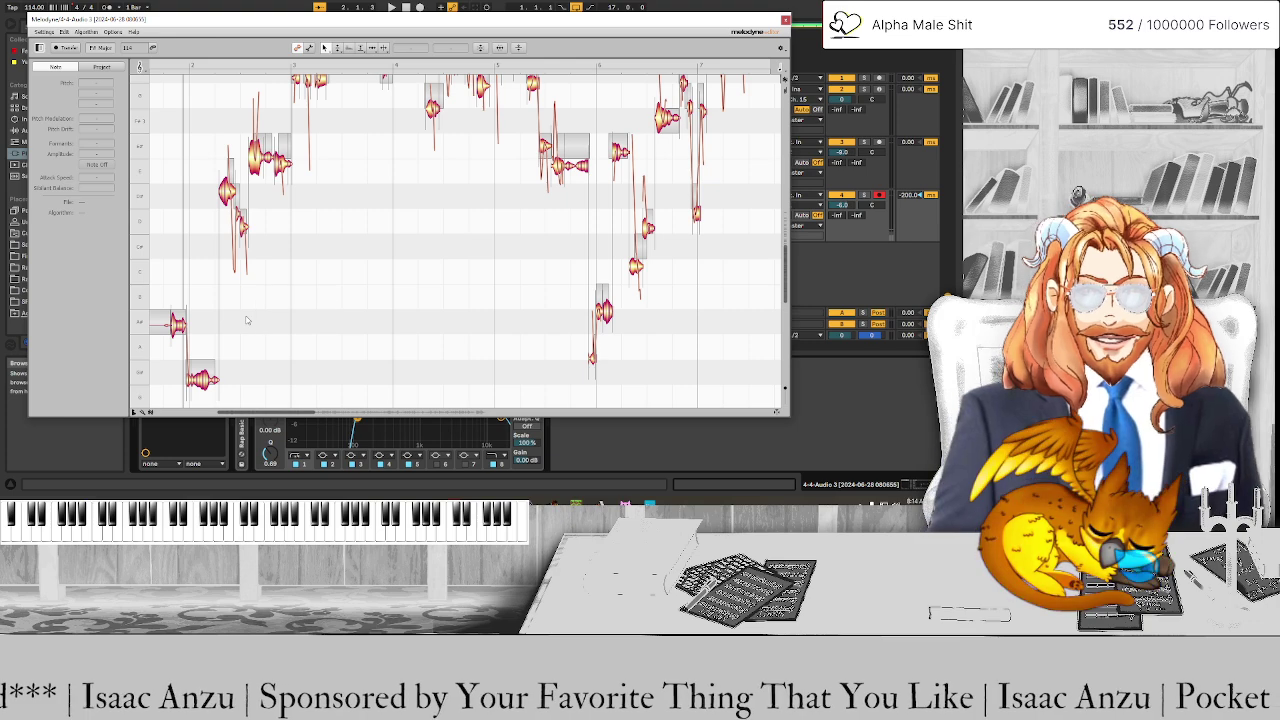
pyautogui.rightClick(245, 320)
pyautogui.rightClick(202, 316)
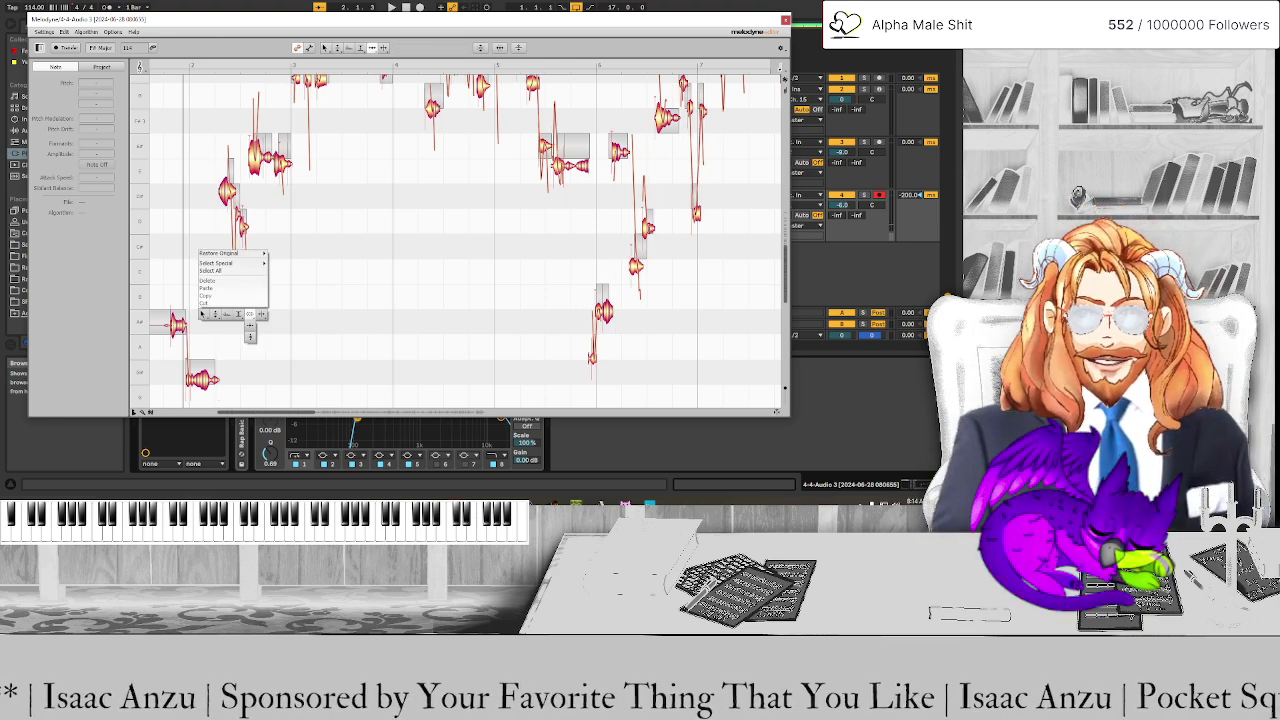
pyautogui.click(202, 315)
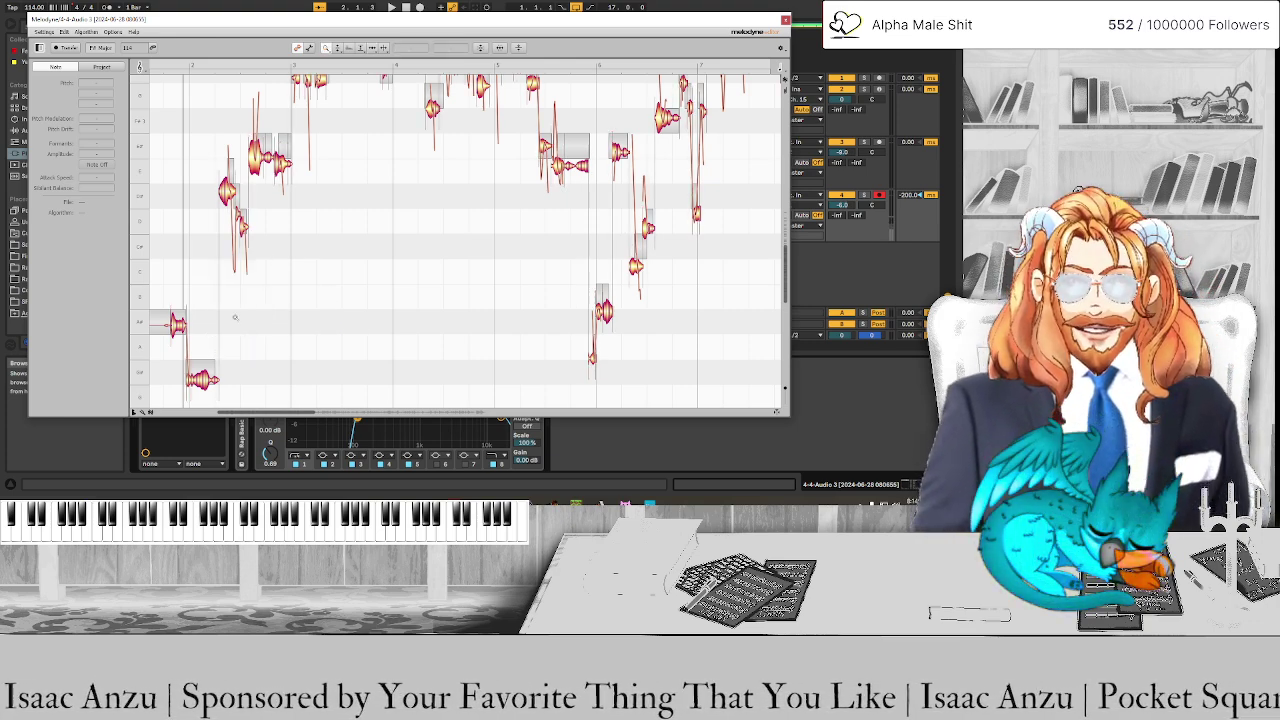
pyautogui.moveTo(337, 293); pyautogui.dragTo(318, 270)
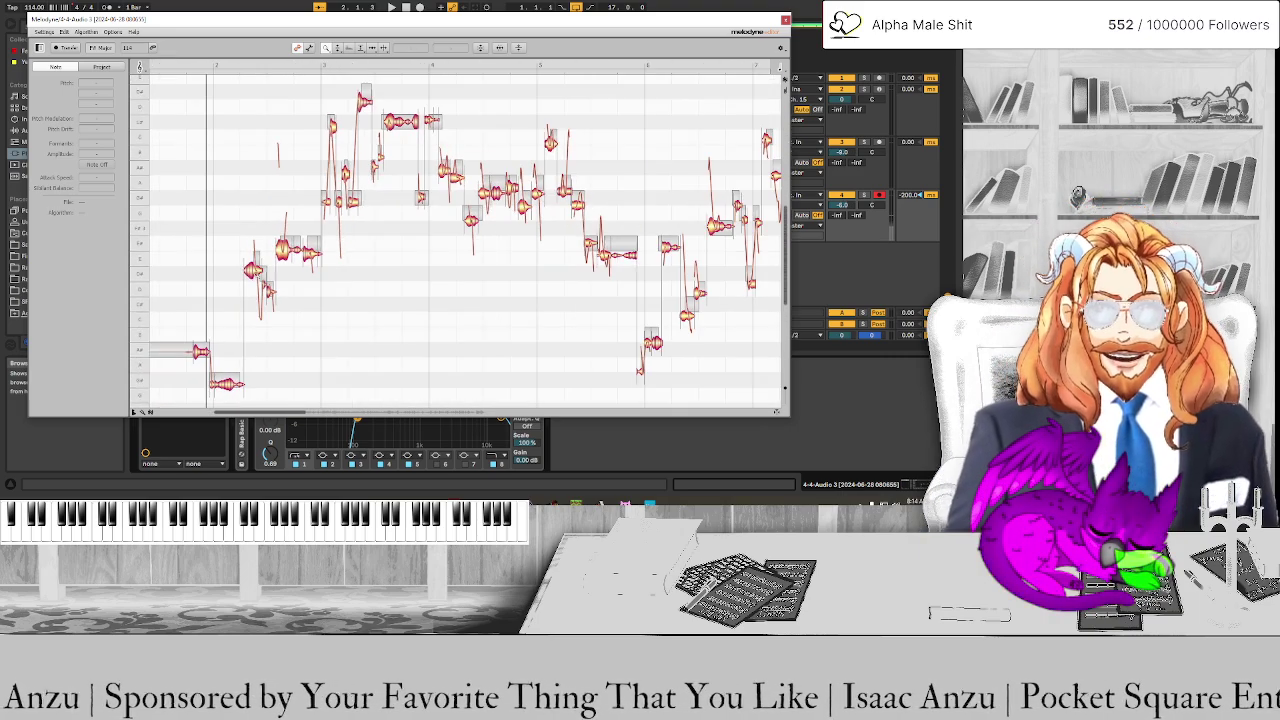
pyautogui.rightClick(323, 288)
pyautogui.click(324, 290)
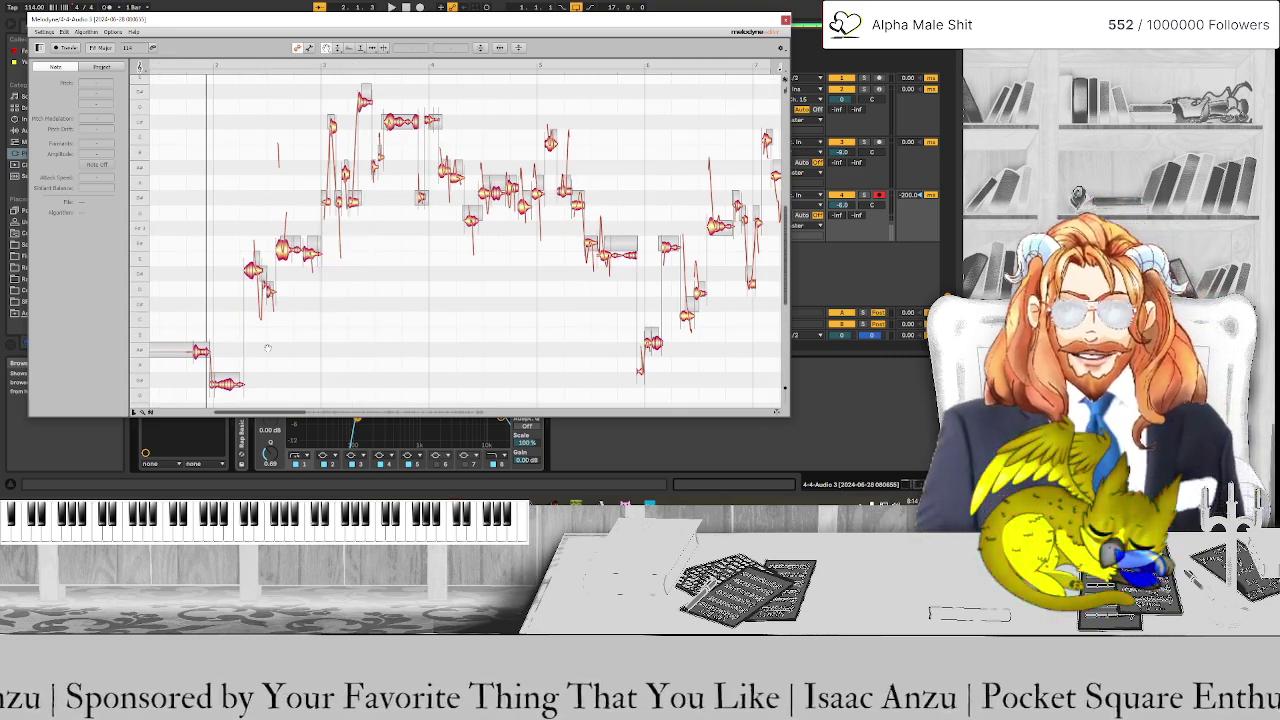
pyautogui.moveTo(268, 348); pyautogui.dragTo(387, 290)
pyautogui.press('space')
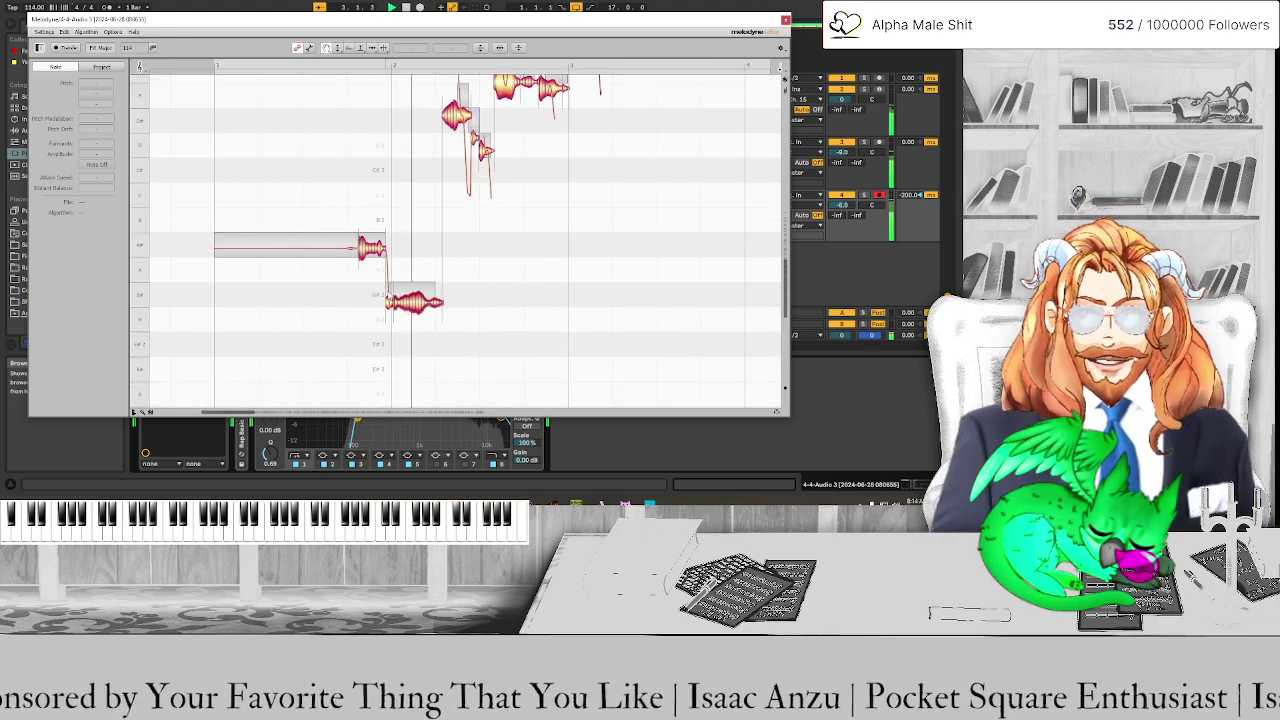
pyautogui.scroll(2, 456, 240)
pyautogui.press('space')
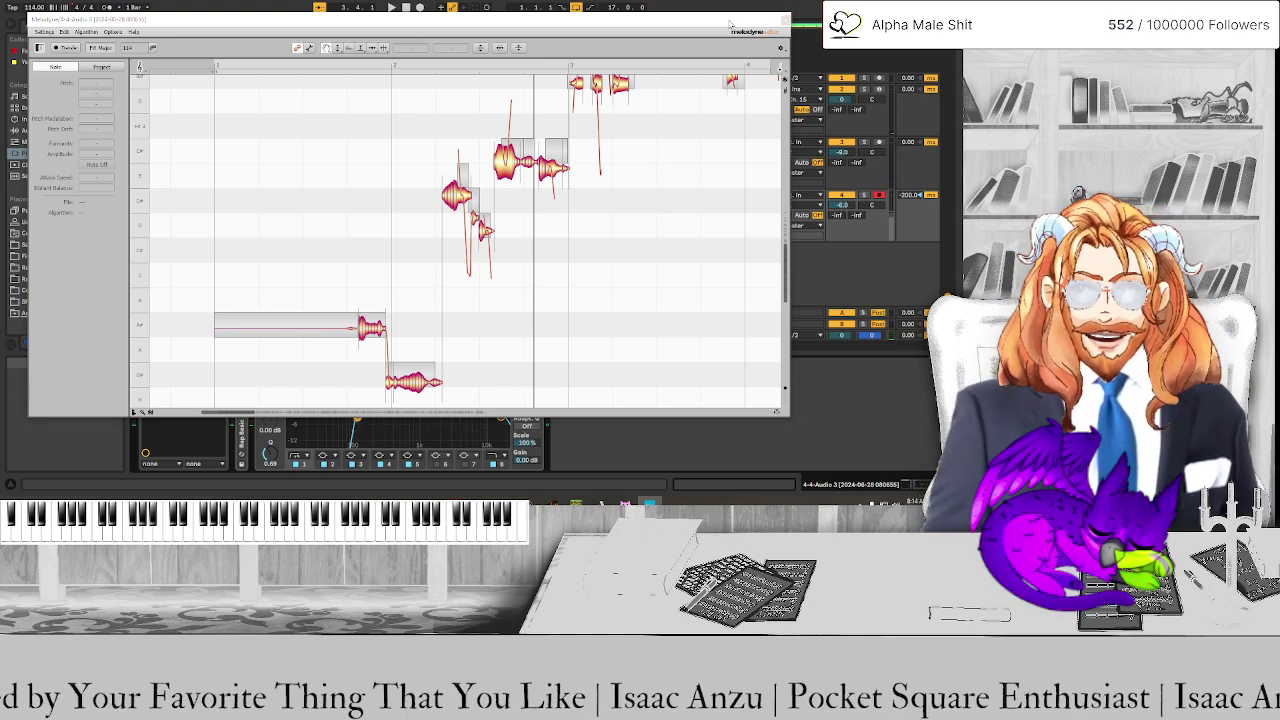
# Close Melodyne and open the Verse 1 Grand Piano clip to examine its opening melody notes up close
pyautogui.click(785, 21)
pyautogui.doubleClick(359, 97)
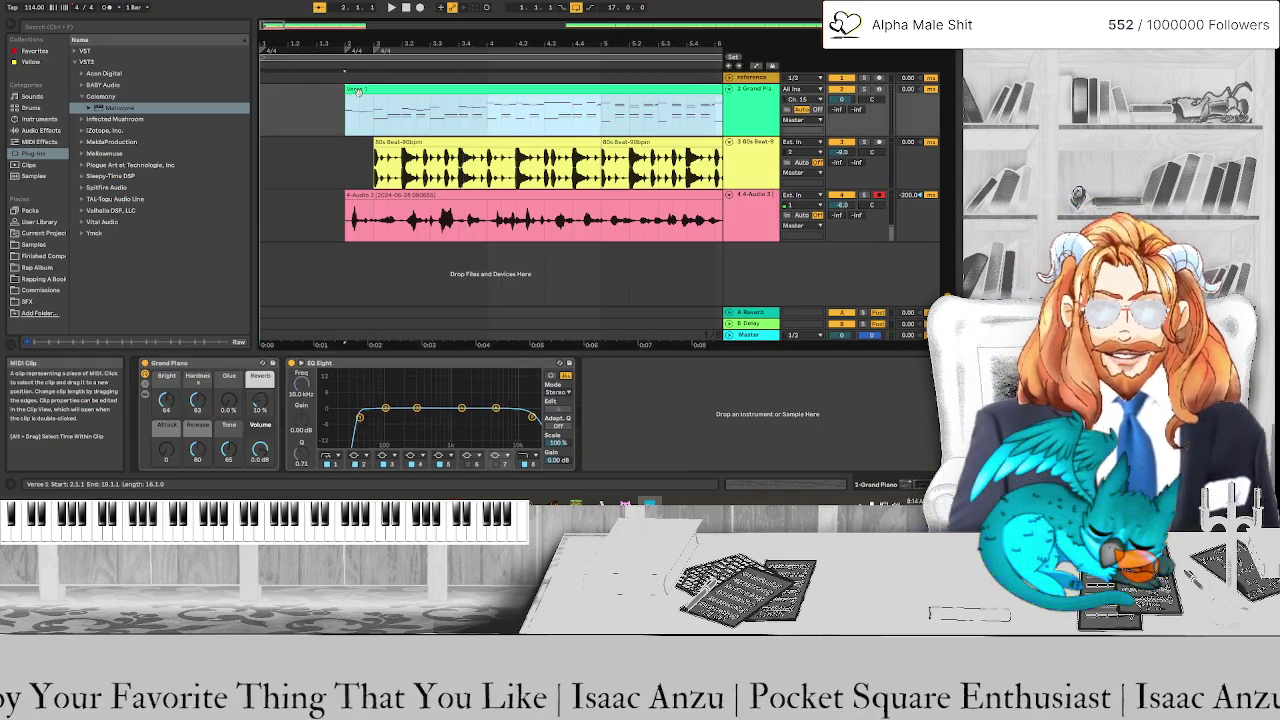
pyautogui.keyDown('ctrl'); pyautogui.scroll(6, 316, 350); pyautogui.keyUp('ctrl')
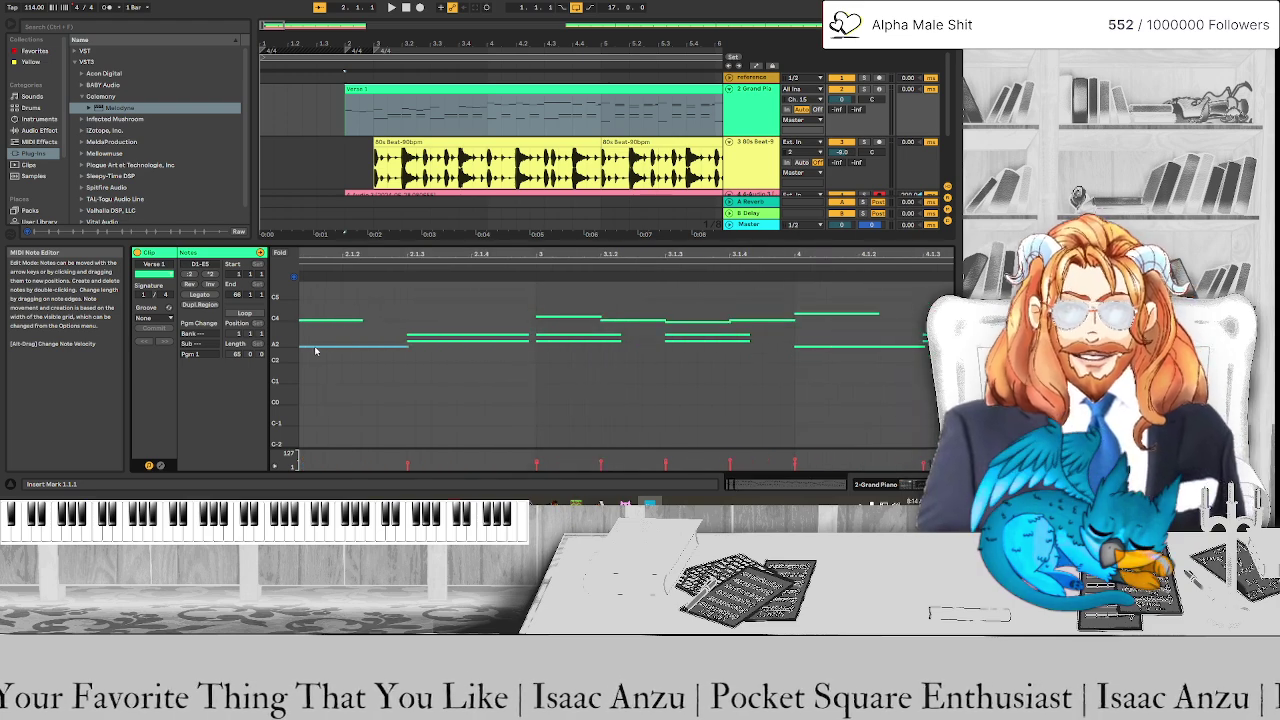
pyautogui.hscroll(-3, 316, 348)
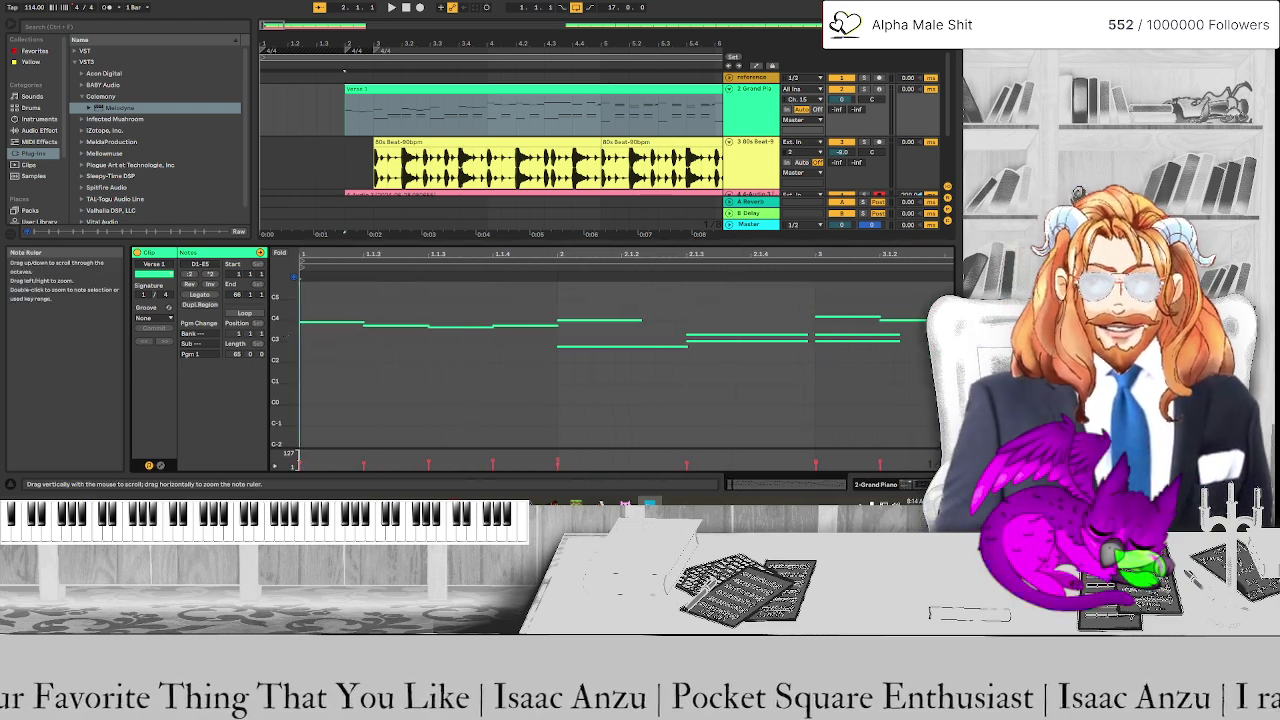
pyautogui.moveTo(293, 350); pyautogui.dragTo(313, 334)
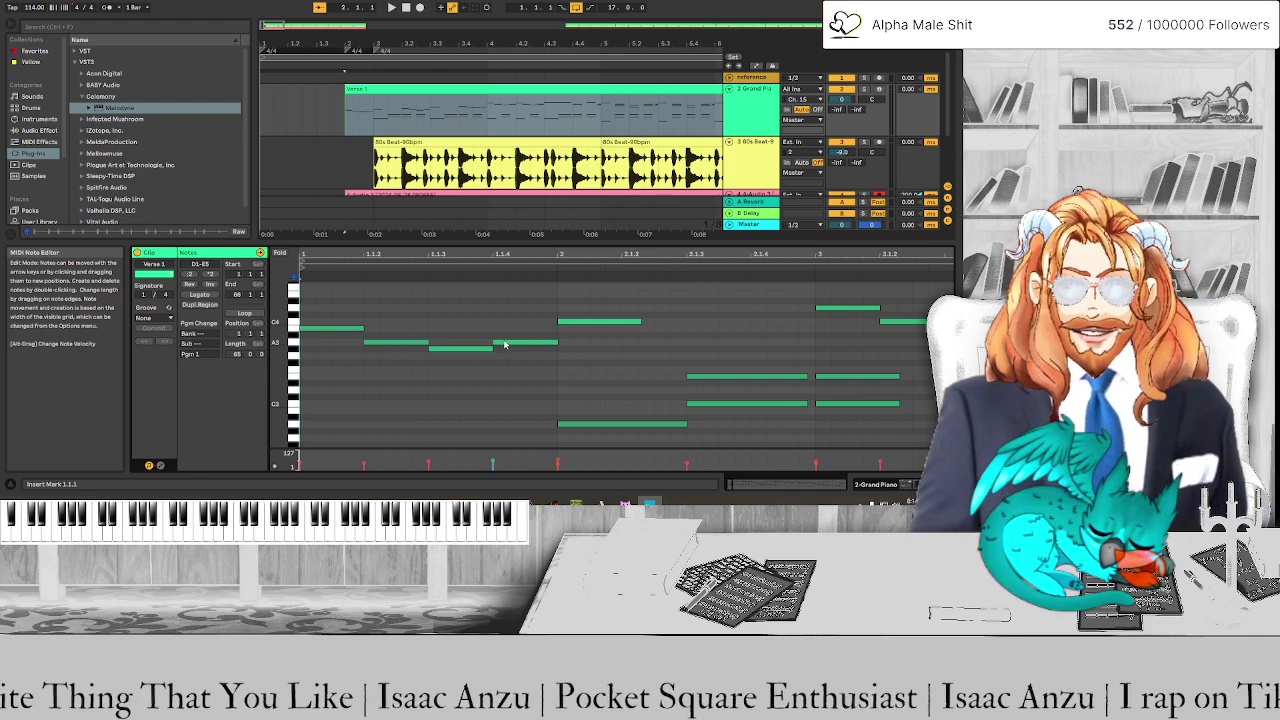
# Play the Verse 1 piano melody's opening, compare it with the vocal's opening notes in Melodyne, and play the verse back
pyautogui.click(580, 322)
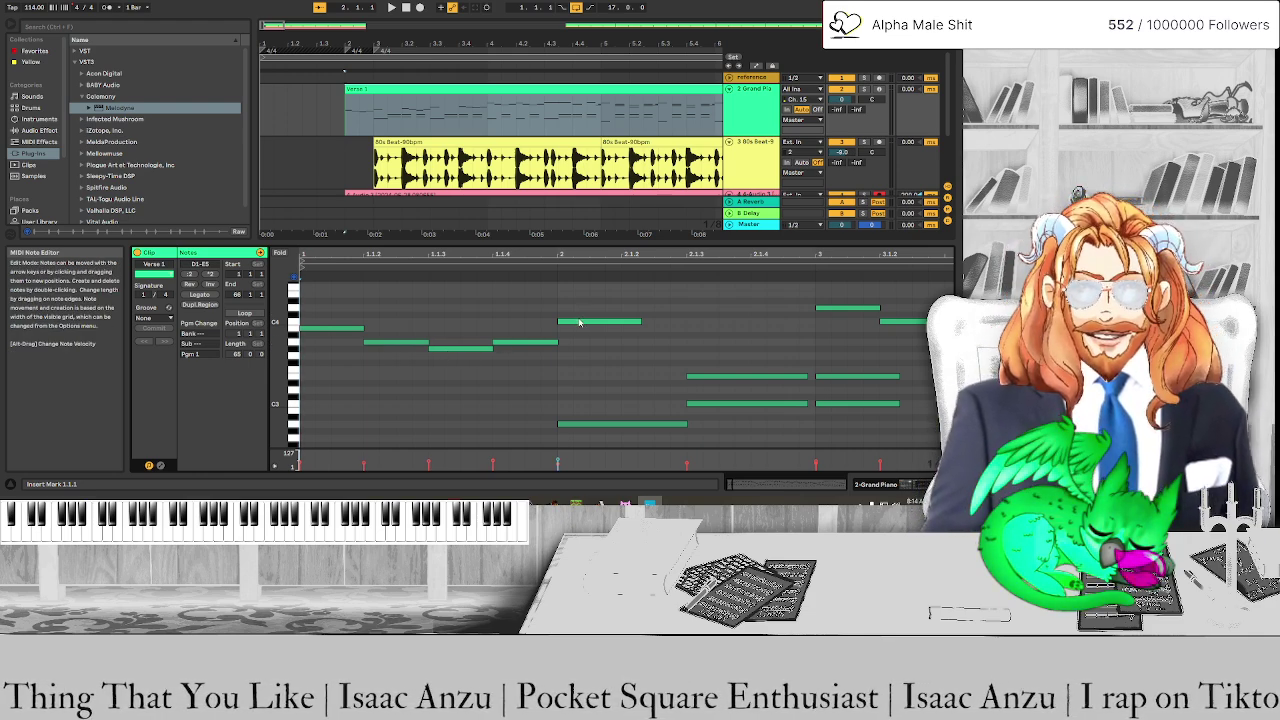
pyautogui.press('space')
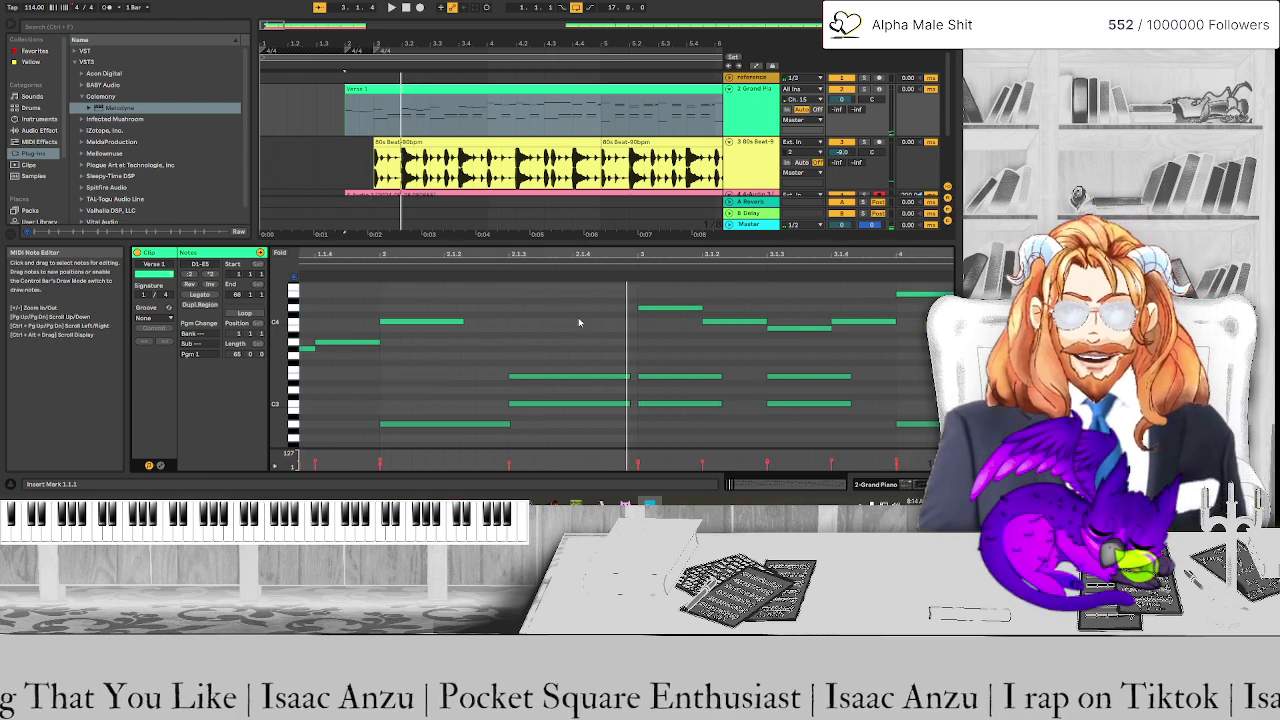
pyautogui.scroll(-2, 400, 150)
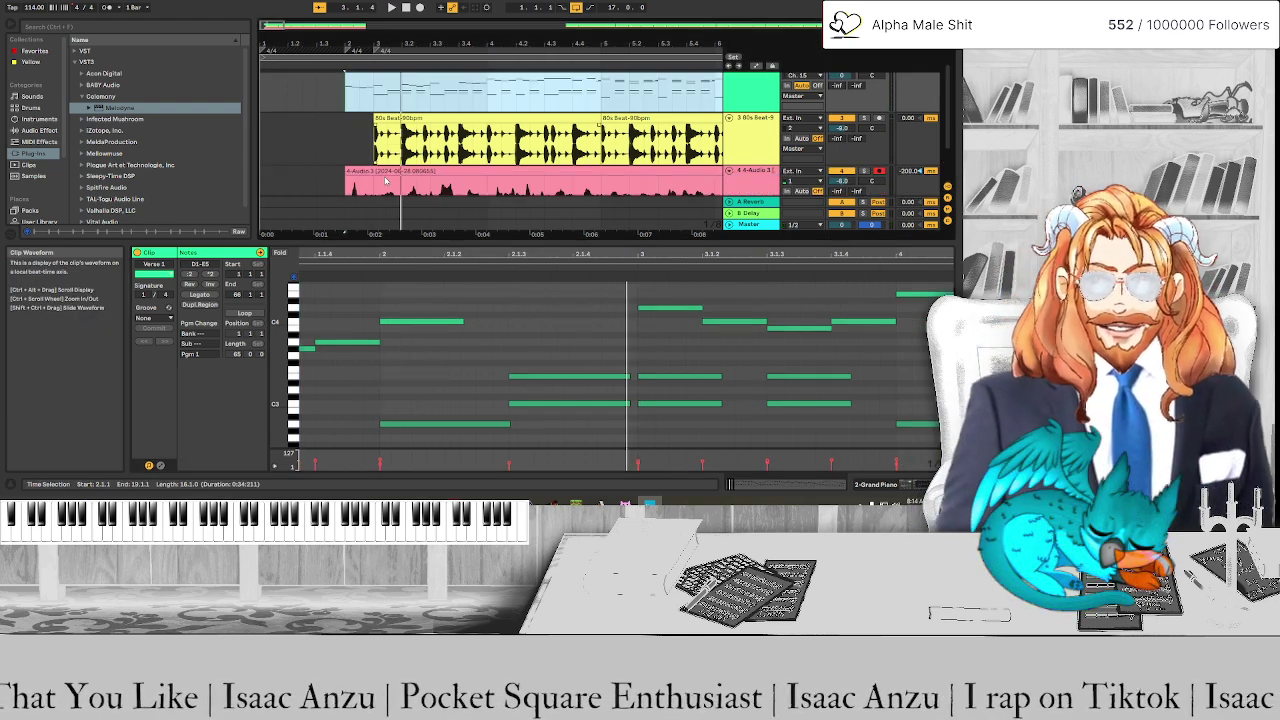
pyautogui.click(352, 161)
pyautogui.hotkey('shift', 'Tab')
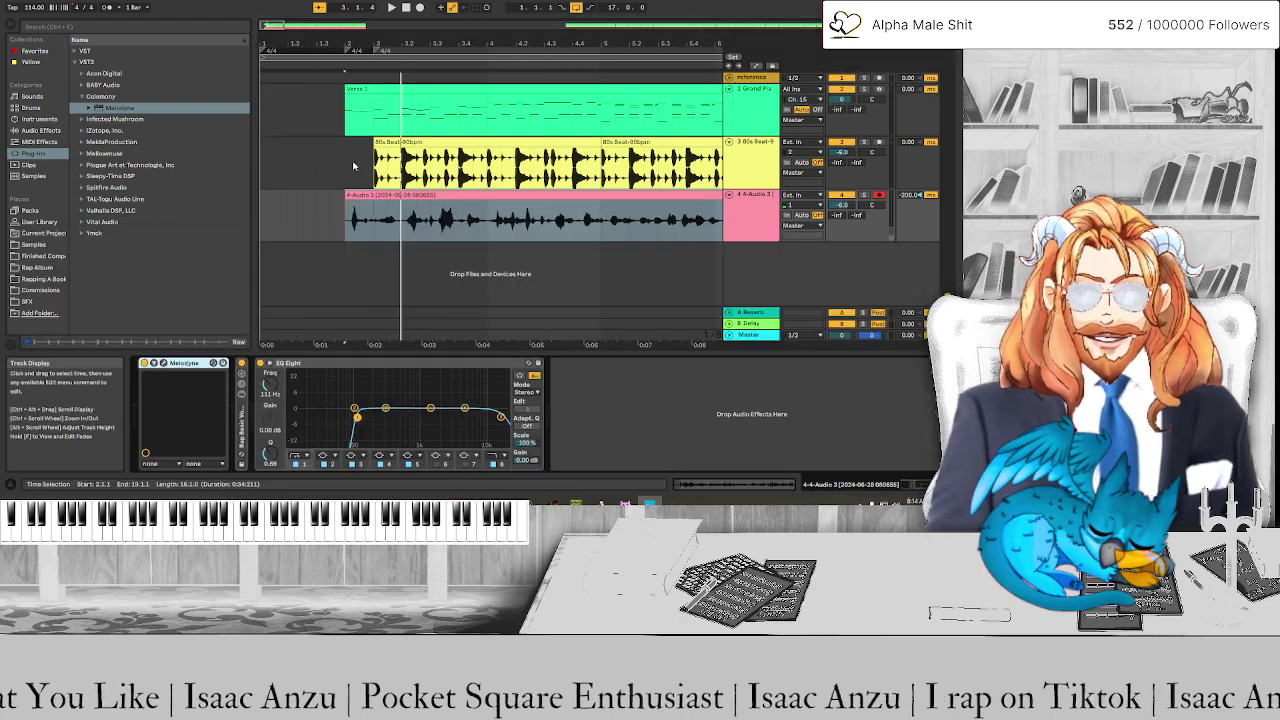
pyautogui.click(163, 364)
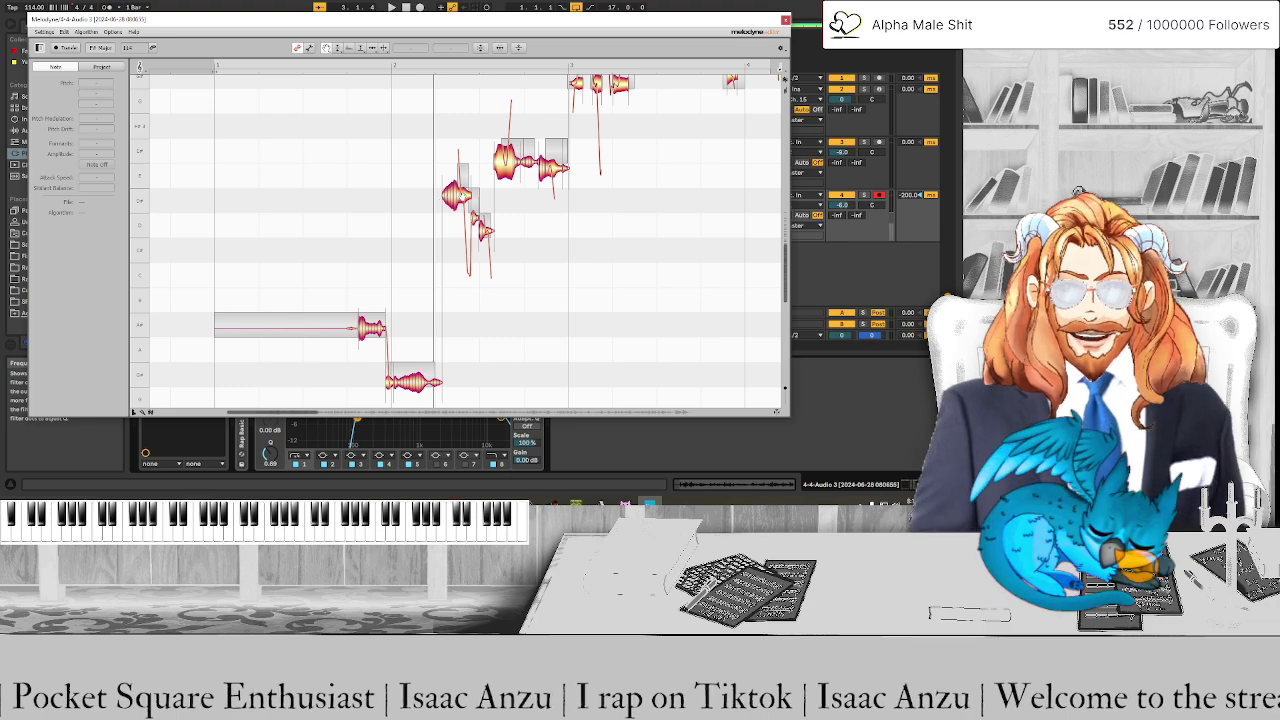
pyautogui.scroll(-5, 403, 267)
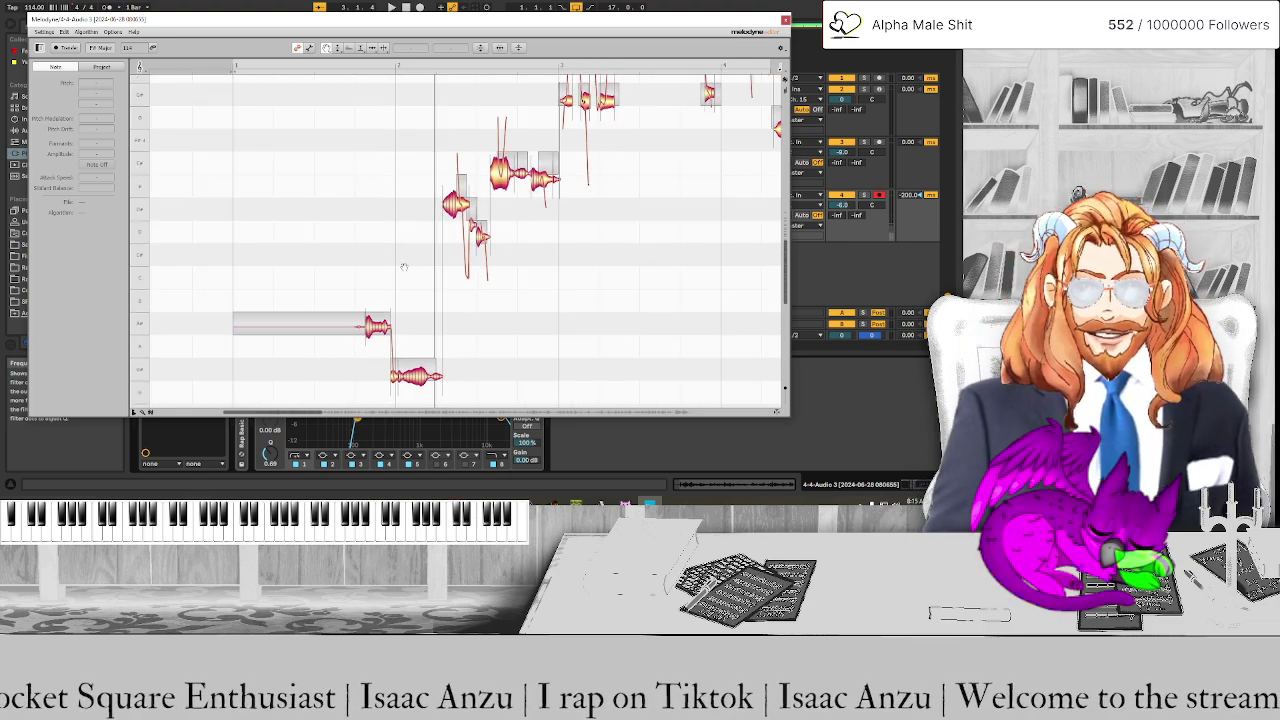
pyautogui.scroll(-1, 403, 267)
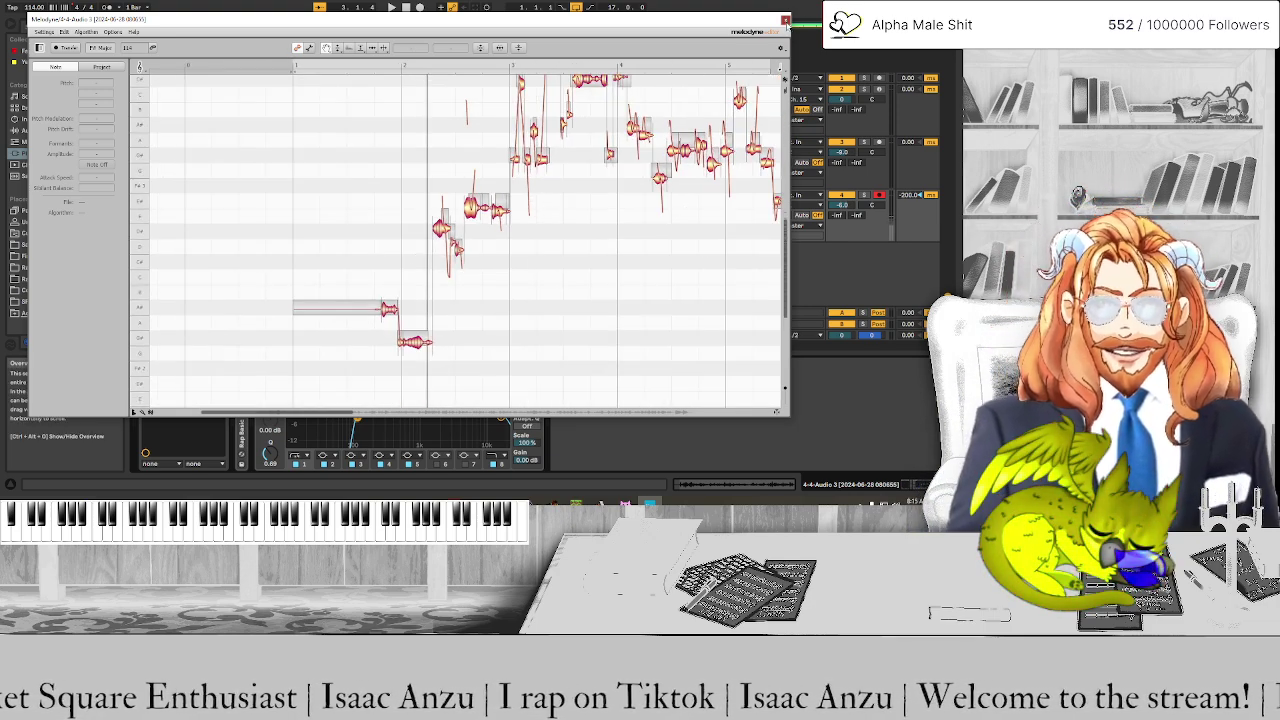
pyautogui.click(786, 20)
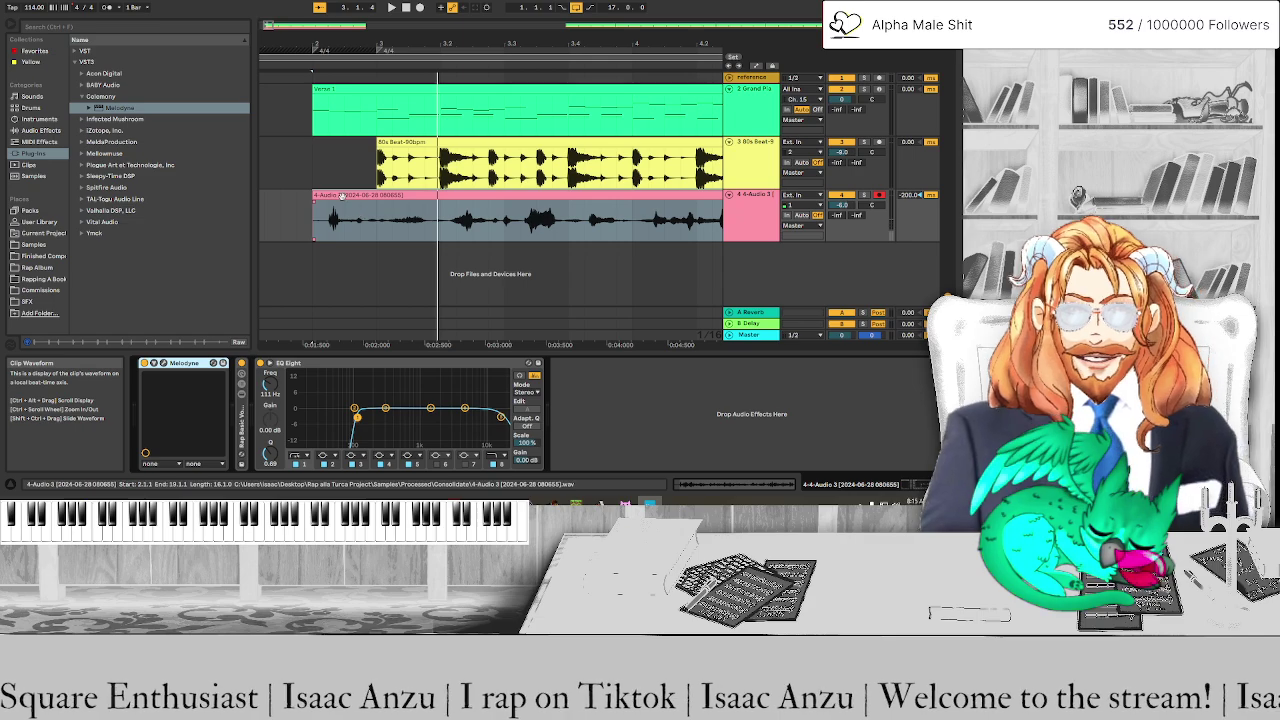
pyautogui.click(328, 196)
pyautogui.press('space')
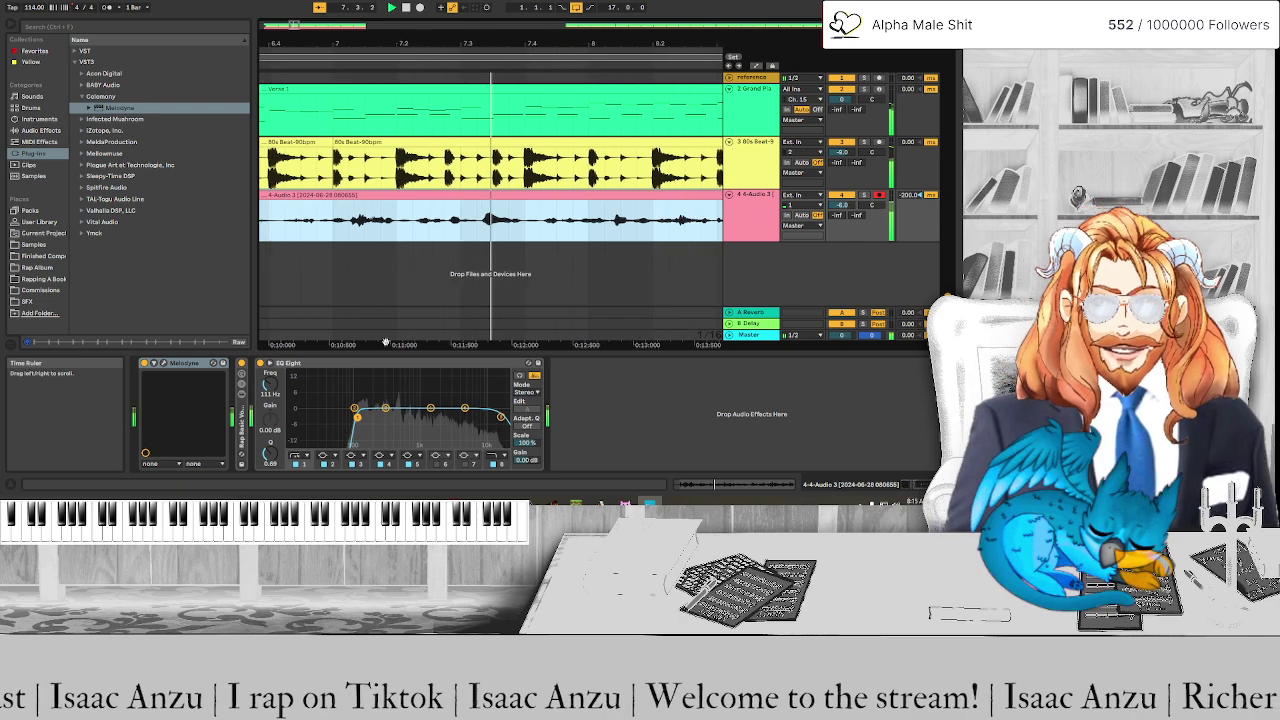
# Apply Melodyne's Correct Pitch macro to the vocal with Pitch Center at 100%
pyautogui.click(164, 362)
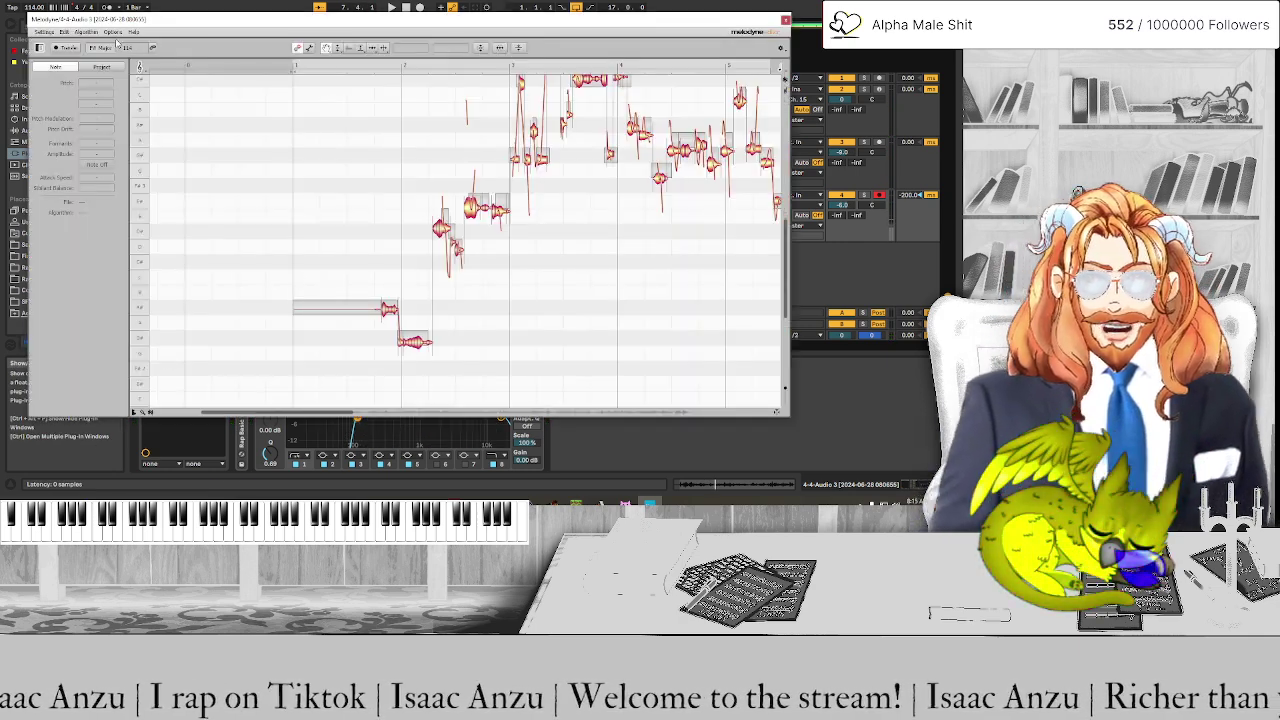
pyautogui.click(110, 33)
pyautogui.moveTo(88, 33)
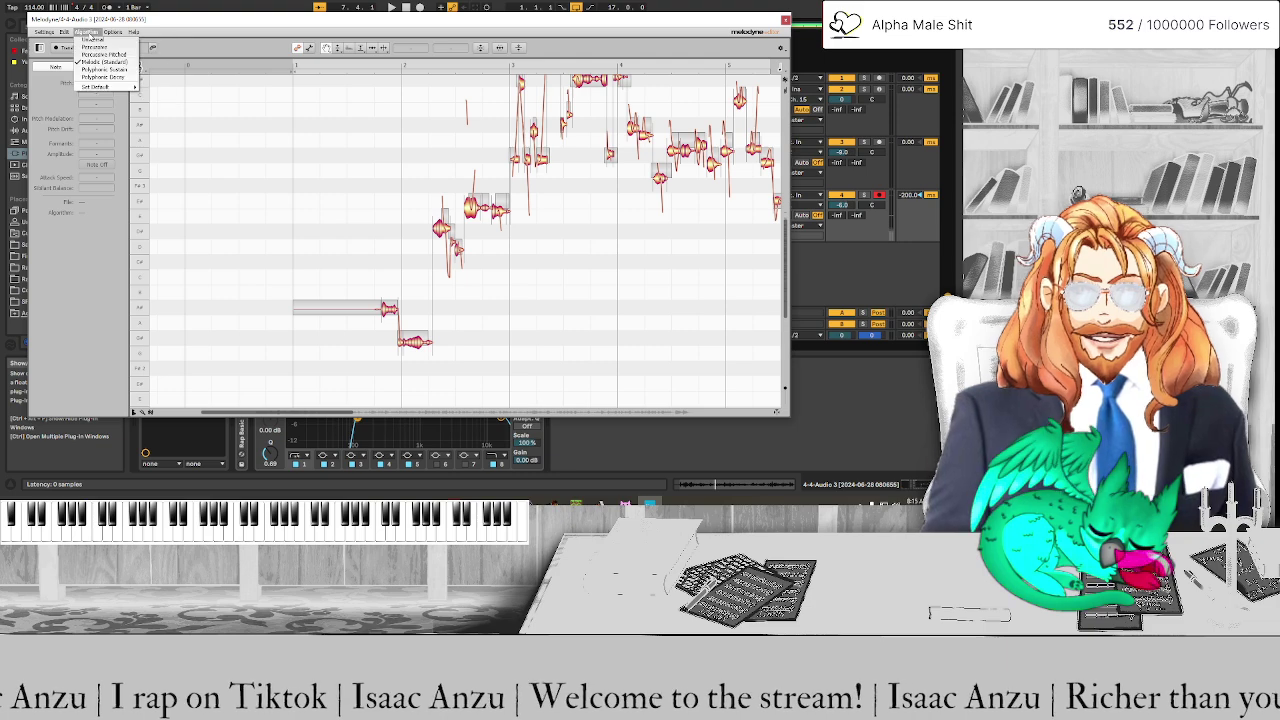
pyautogui.click(64, 33)
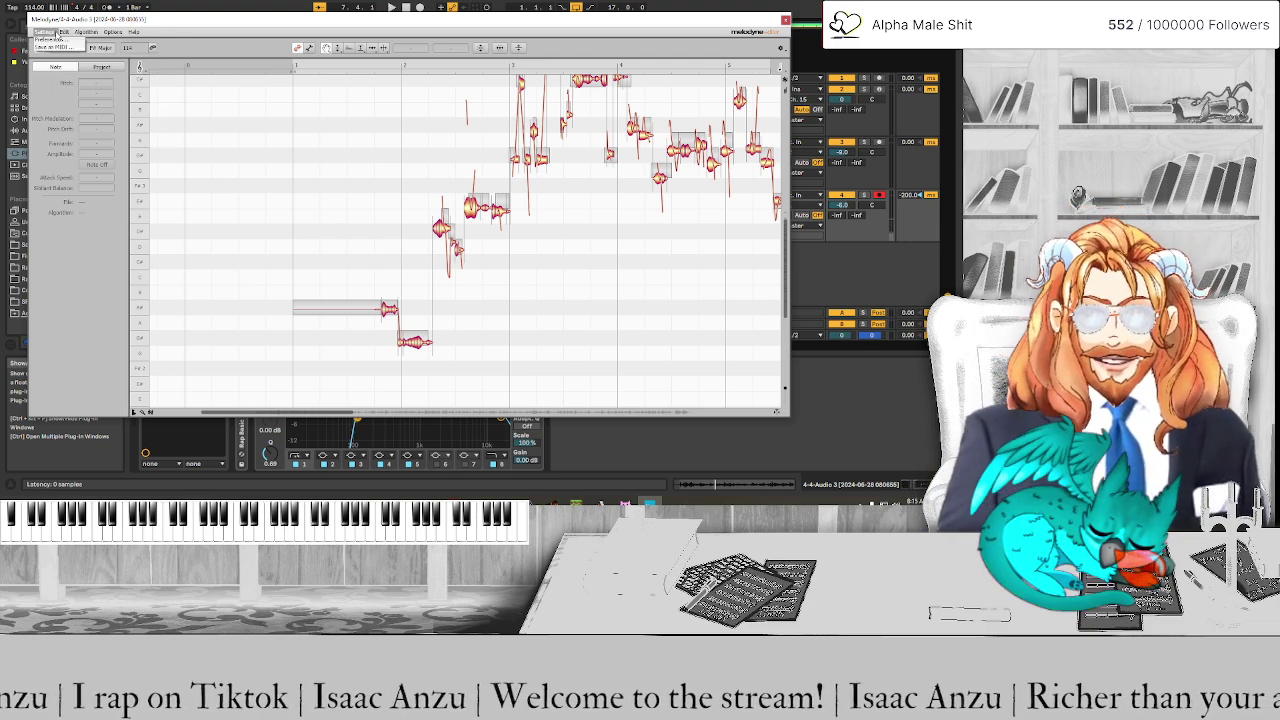
pyautogui.click(64, 33)
pyautogui.moveTo(85, 106)
pyautogui.click(185, 104)
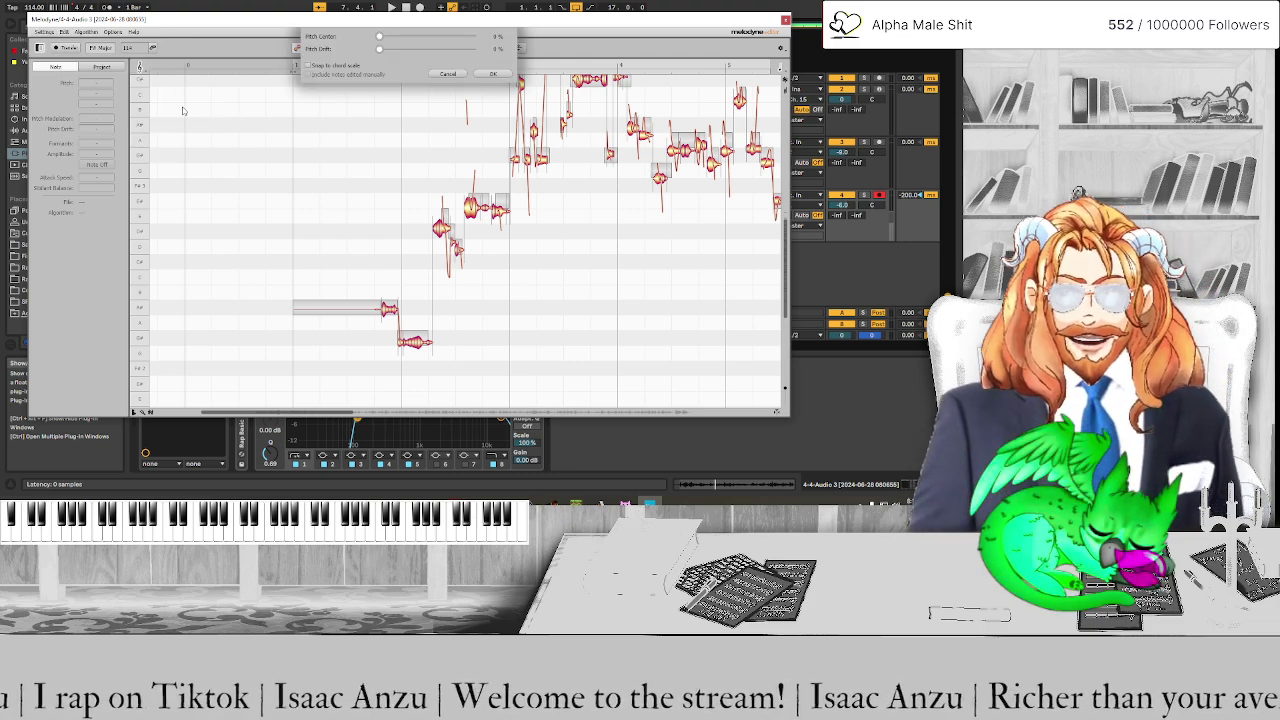
pyautogui.moveTo(379, 37); pyautogui.dragTo(471, 37)
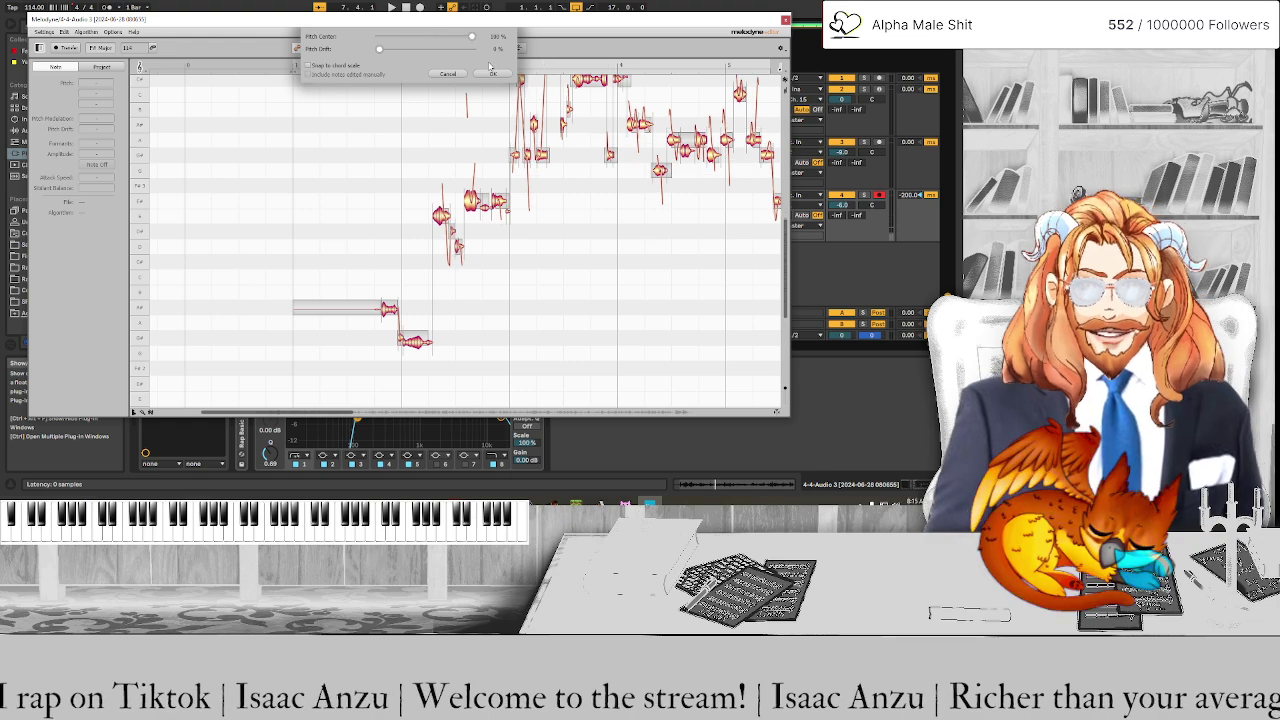
pyautogui.click(494, 74)
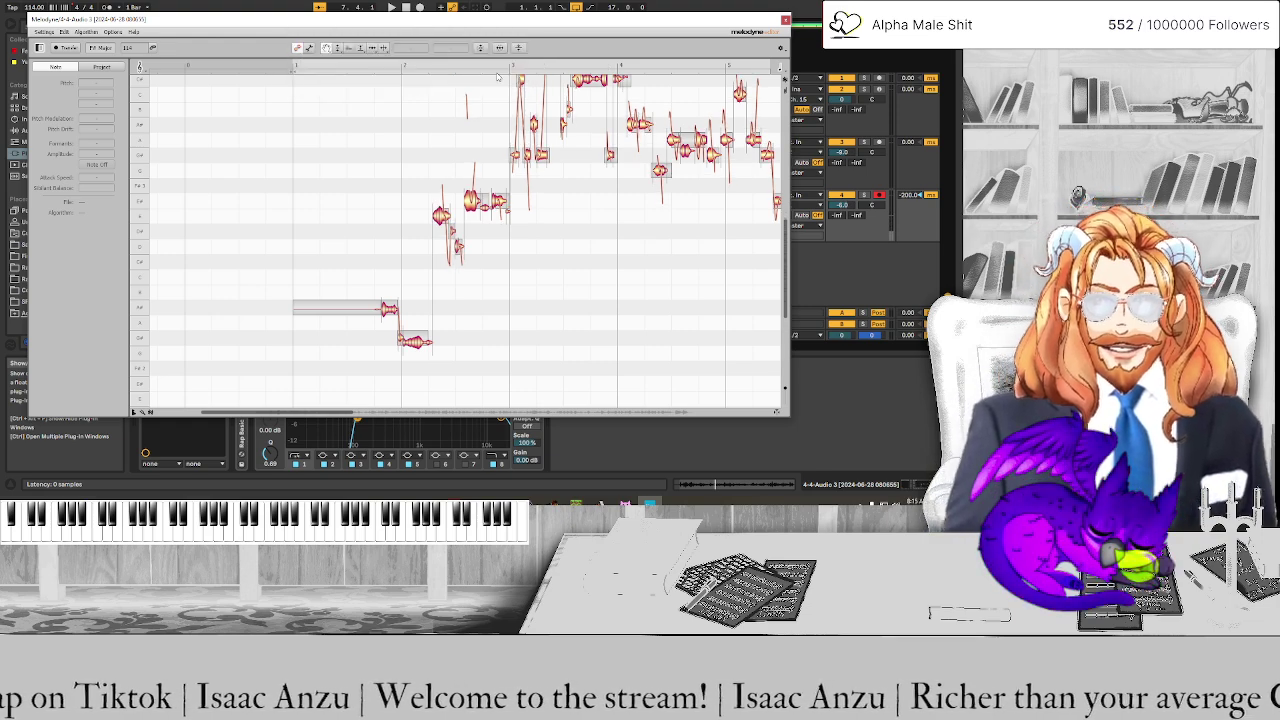
# With Melodyne's key at C Minor, correct the vocal's pitch with Pitch Center and Pitch Drift at 100%, snapping to the chord scale, and play it back
pyautogui.press('space')
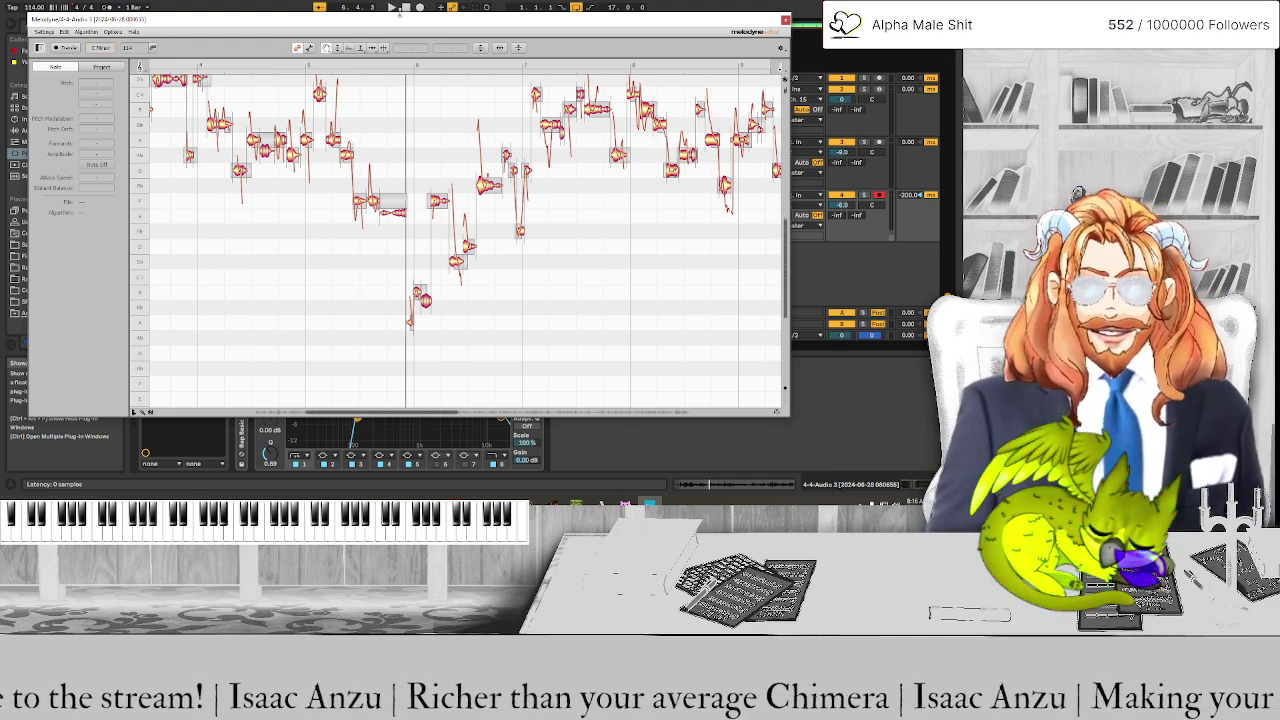
pyautogui.click(405, 8)
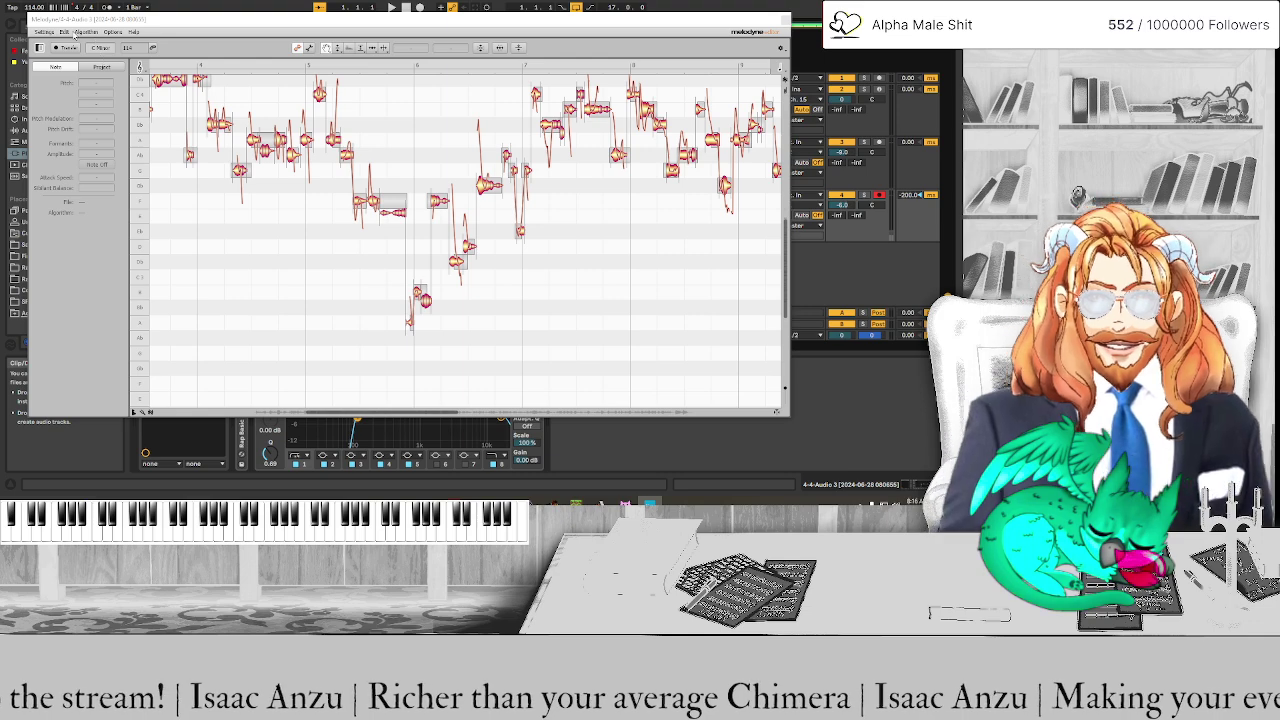
pyautogui.click(66, 32)
pyautogui.moveTo(90, 106)
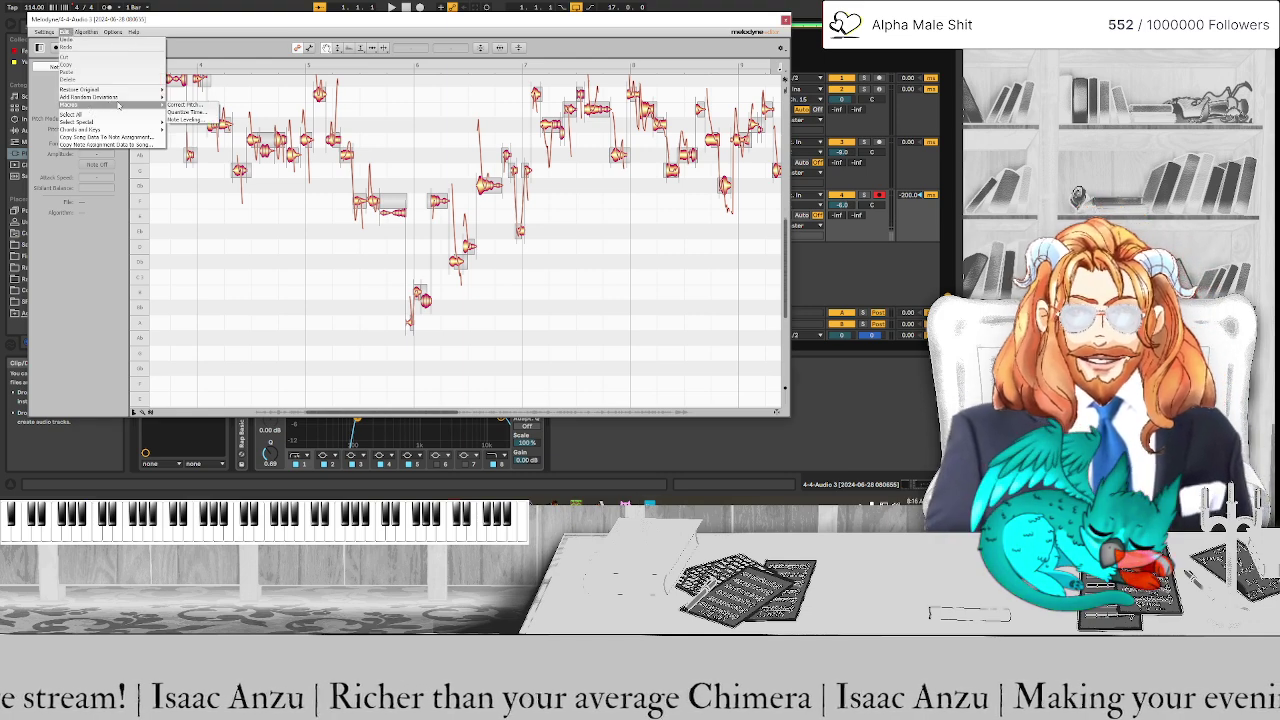
pyautogui.click(183, 110)
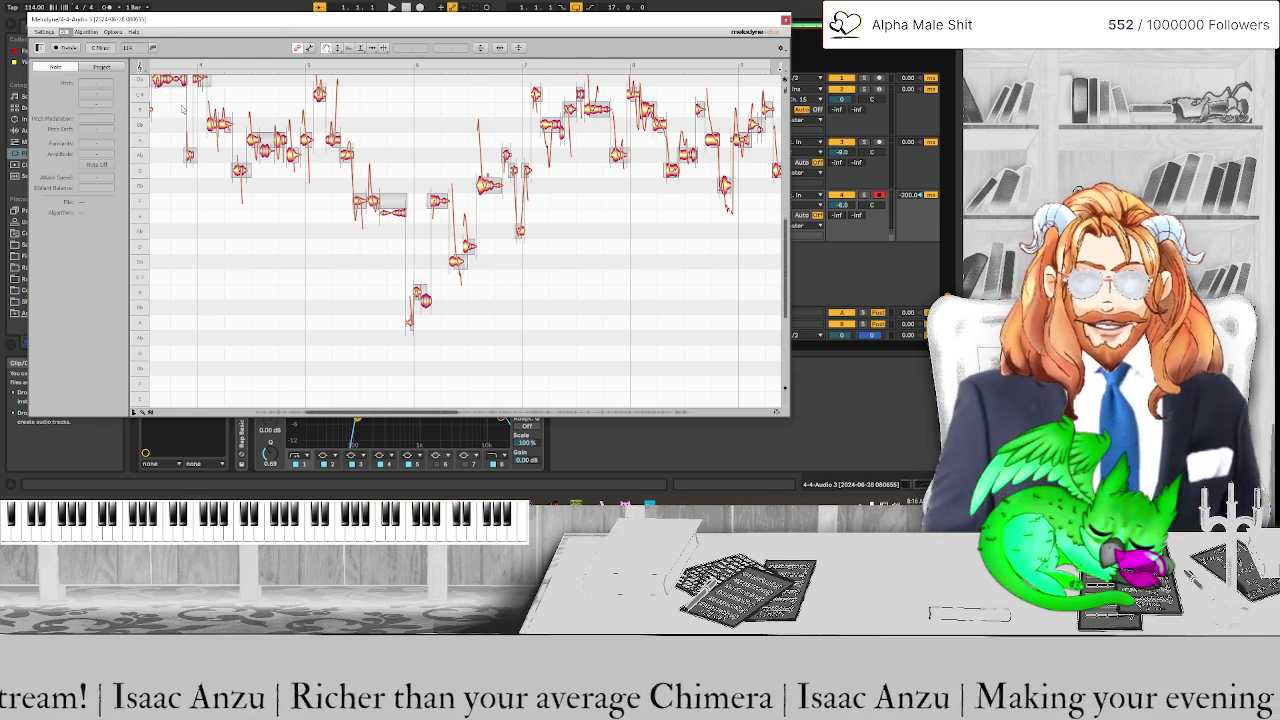
pyautogui.click(340, 66)
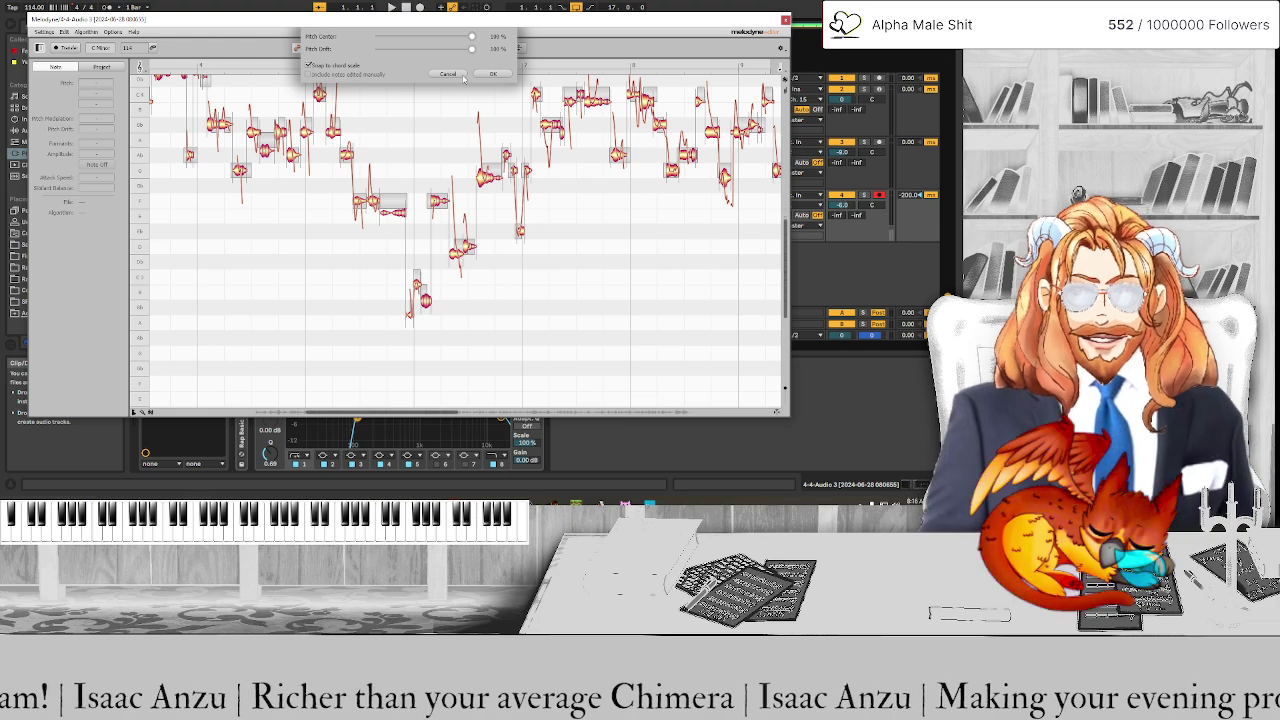
pyautogui.click(494, 74)
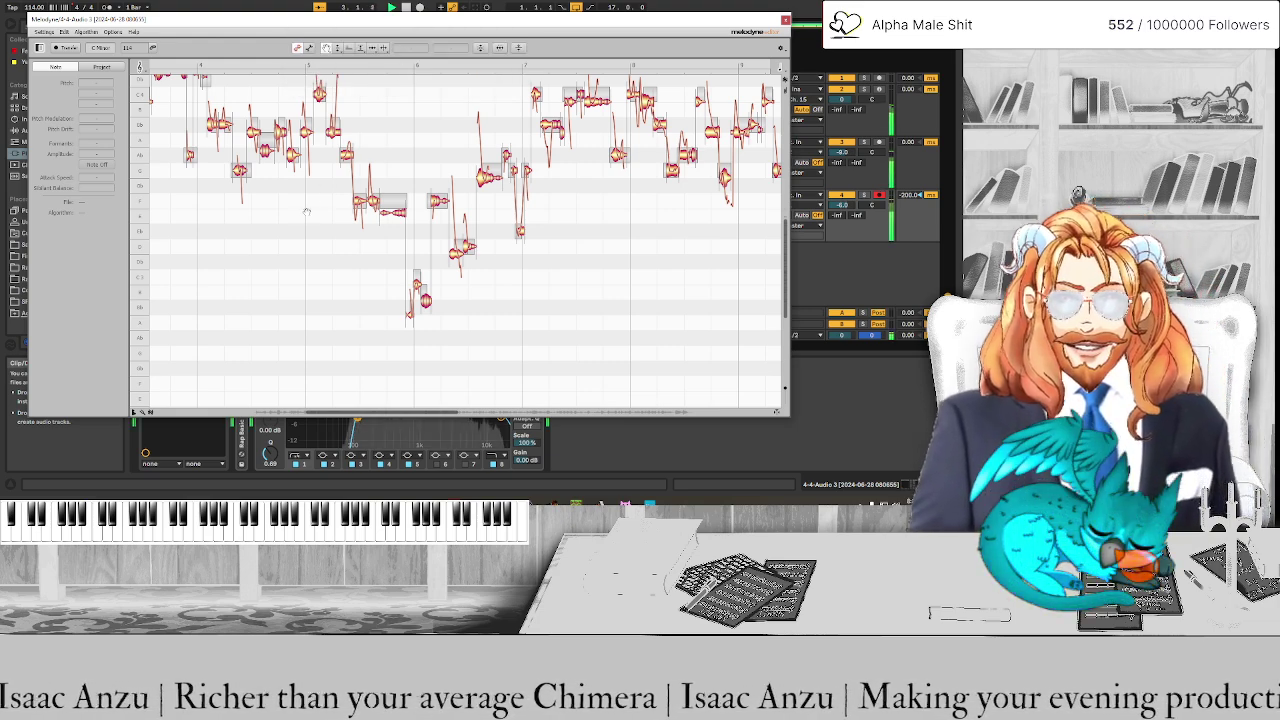
pyautogui.scroll(2, 300, 205)
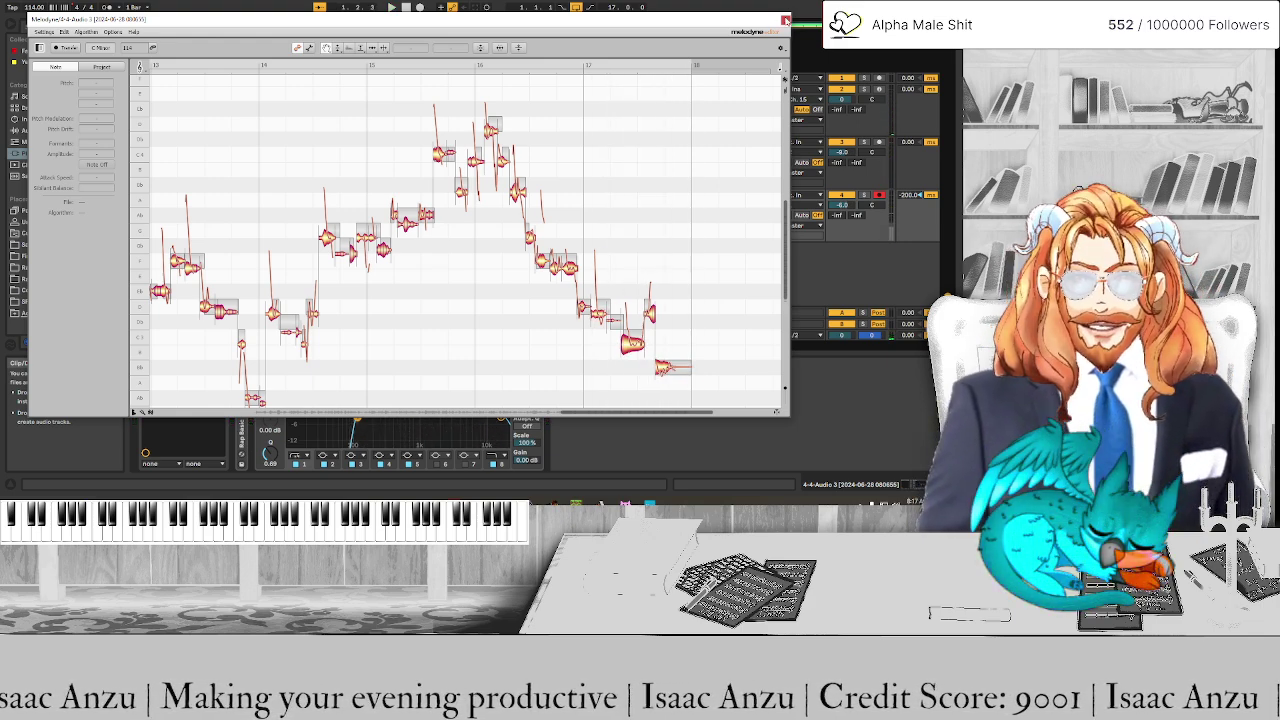
# Close Melodyne and delete it from the vocal track's device chain
pyautogui.click(786, 20)
pyautogui.rightClick(179, 364)
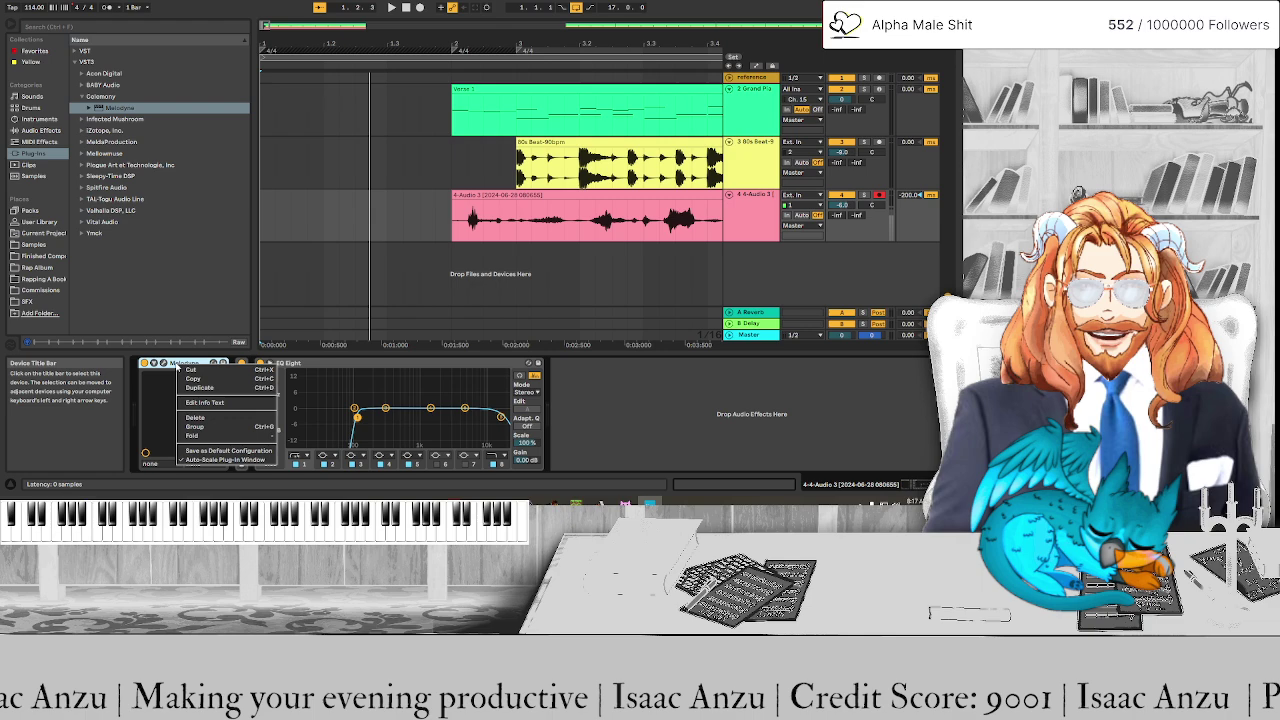
pyautogui.click(196, 418)
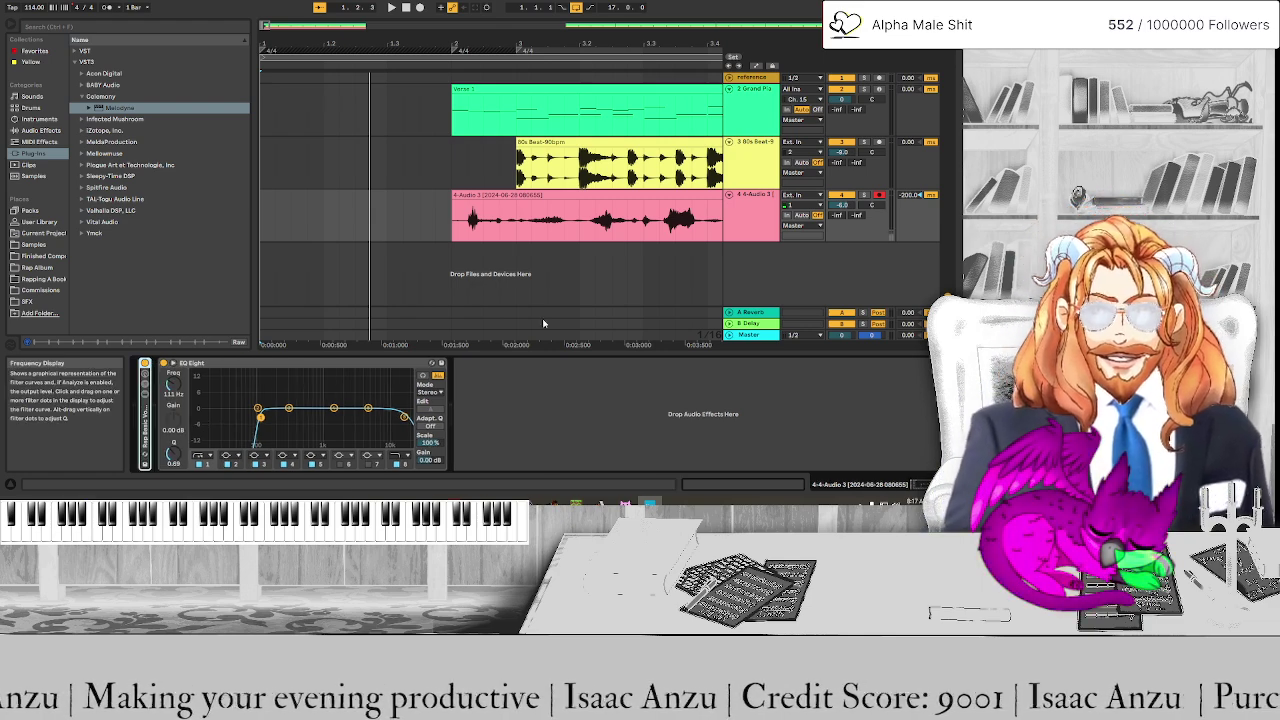
# While the vocal plays, set the rack's De-esser threshold to -13.8 dB and the first Compressor to a -16.4 dB threshold with 4.29 dB output
pyautogui.click(469, 193)
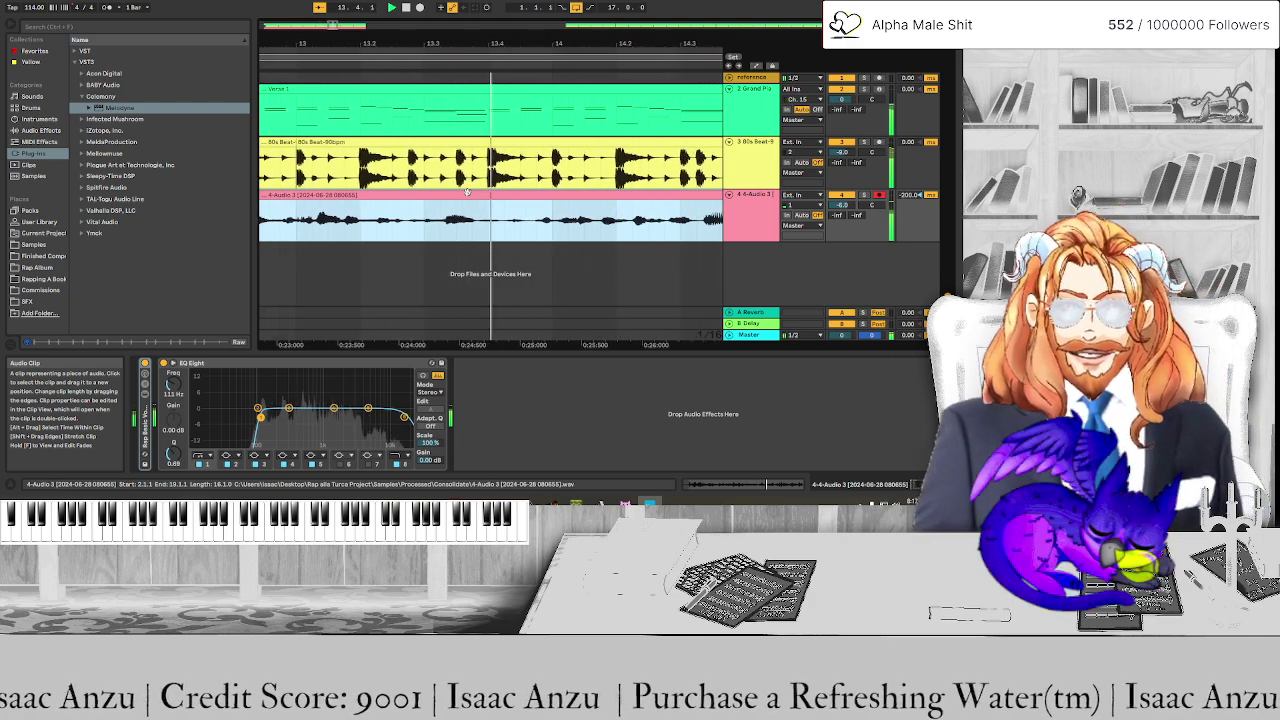
pyautogui.click(145, 397)
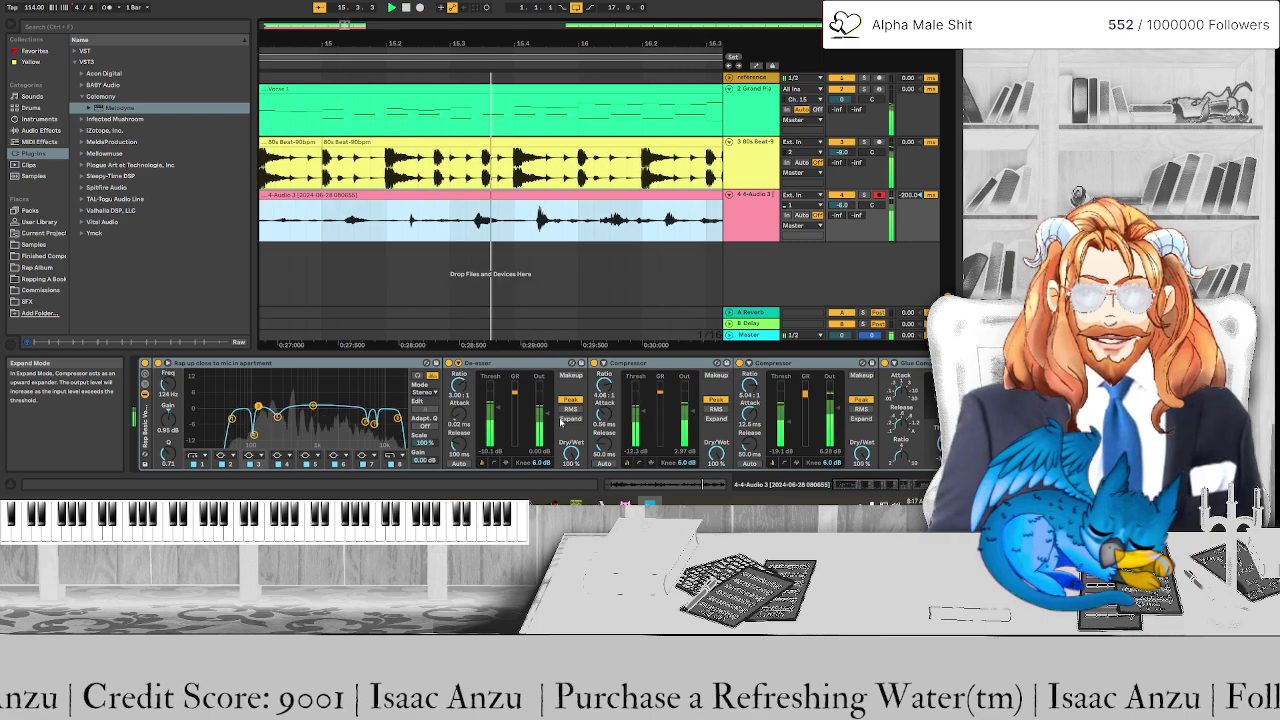
pyautogui.scroll(-3, 510, 430)
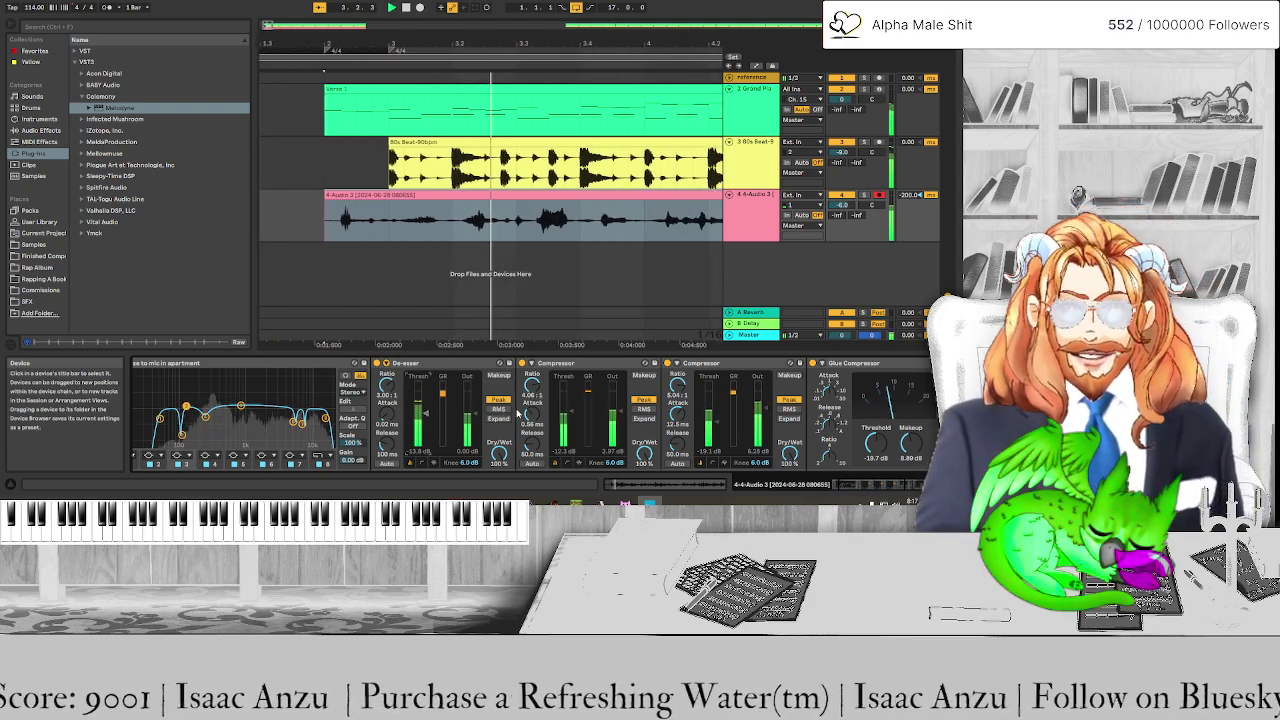
pyautogui.hscroll(5, 538, 410)
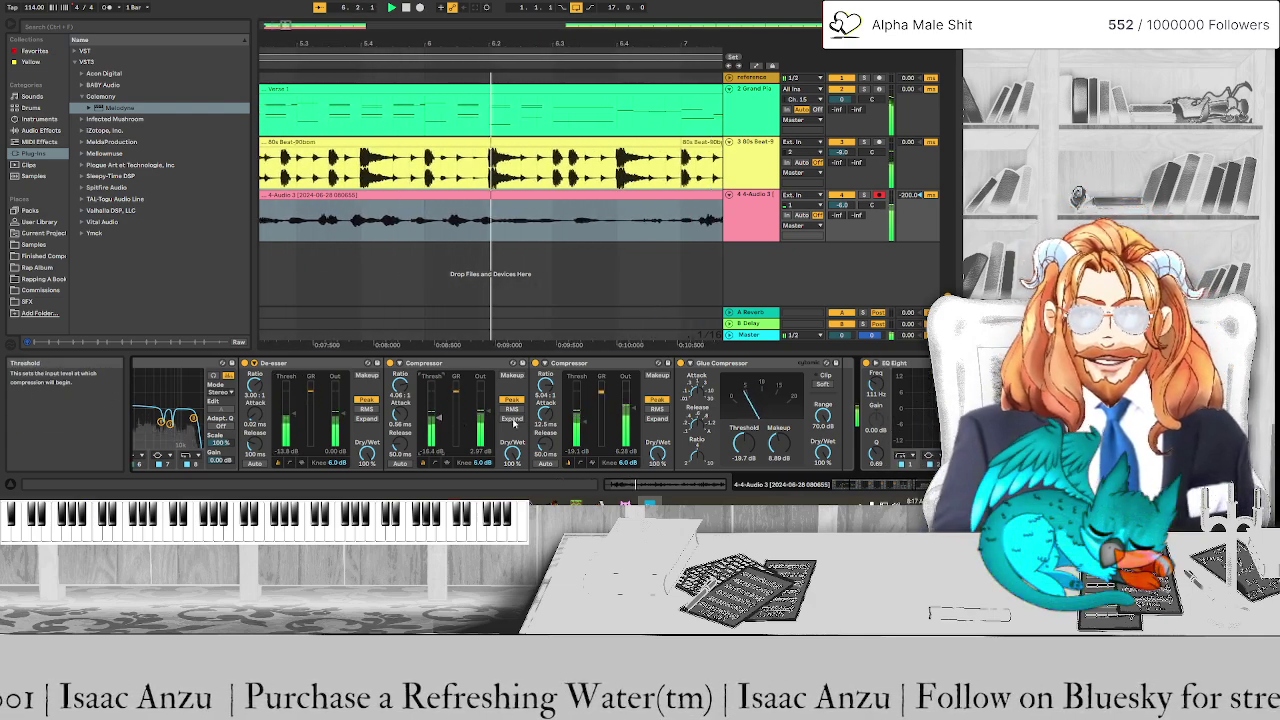
pyautogui.hscroll(3, 510, 425)
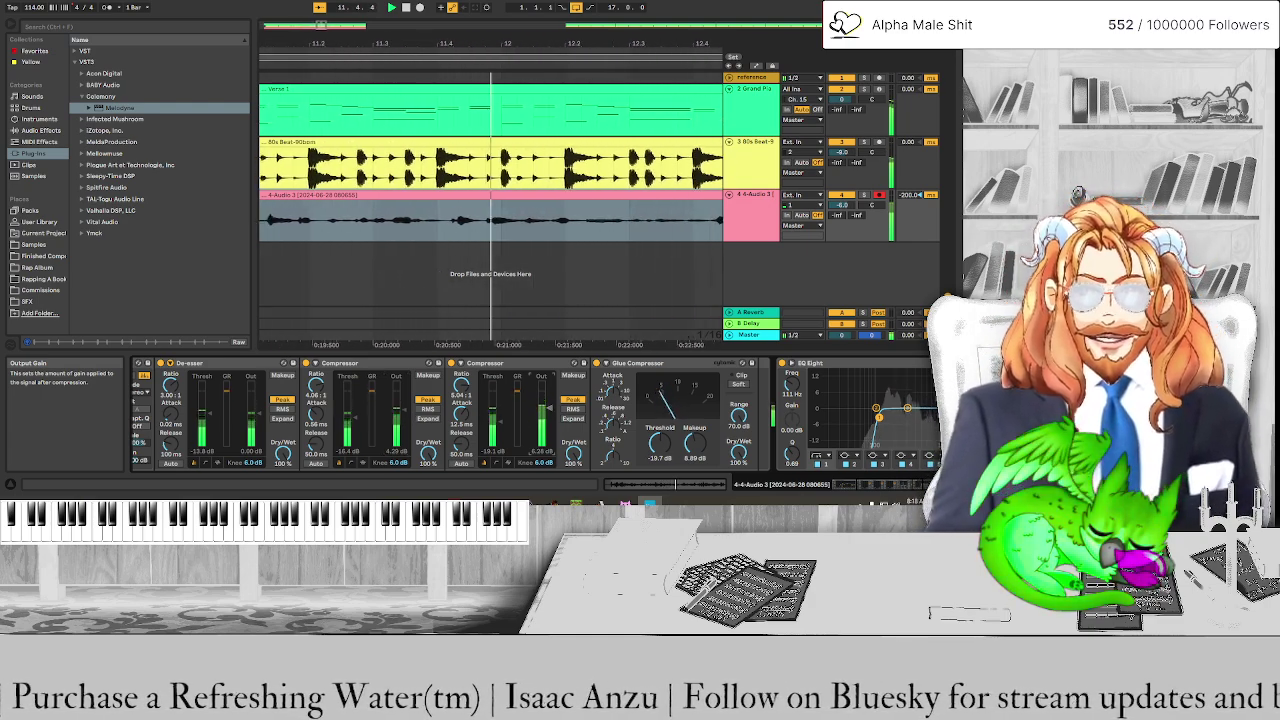
# Set the Glue Compressor's threshold to -23.2 dB and raise its makeup gain in the vocal rack
pyautogui.hscroll(5, 607, 449)
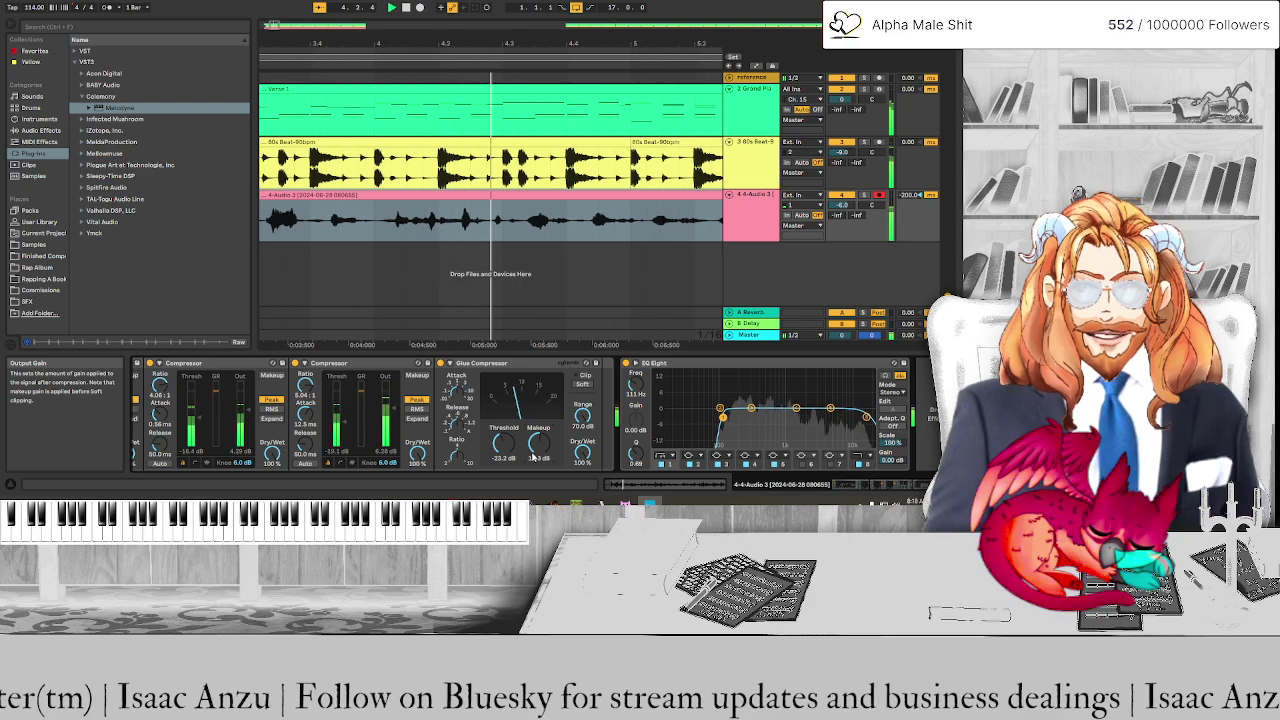
pyautogui.hscroll(-5, 477, 433)
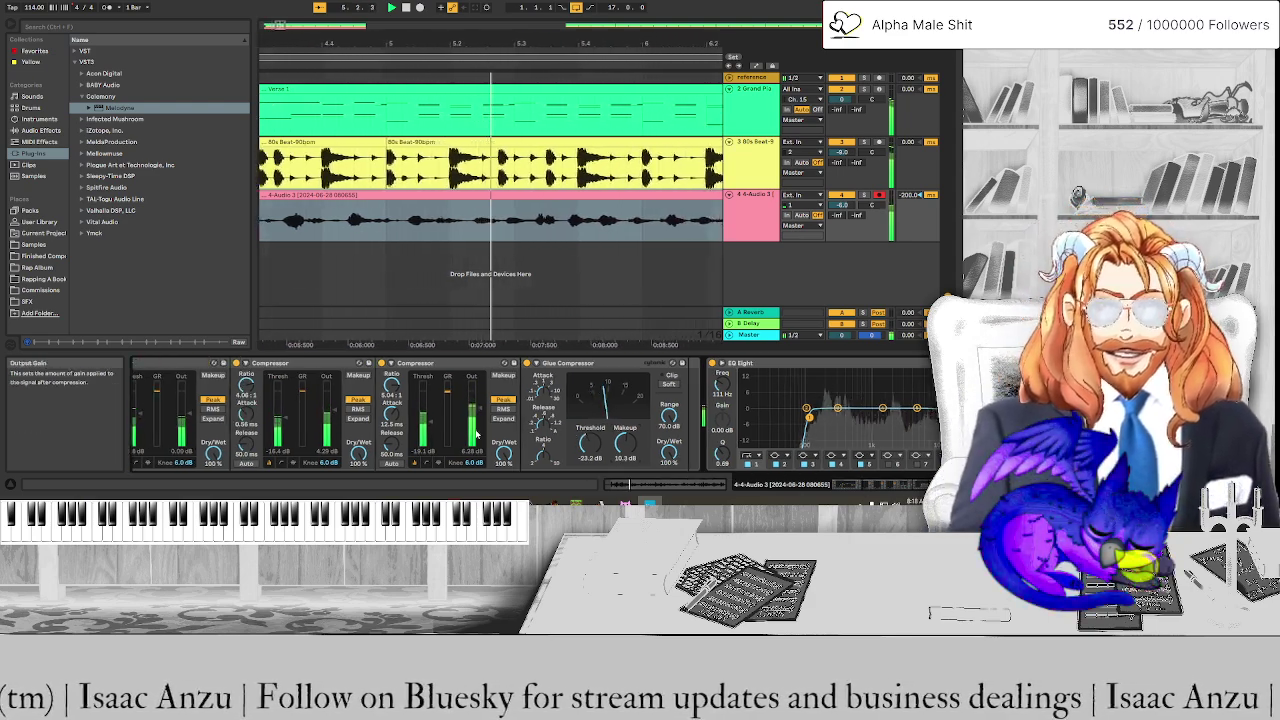
pyautogui.hscroll(-3, 477, 433)
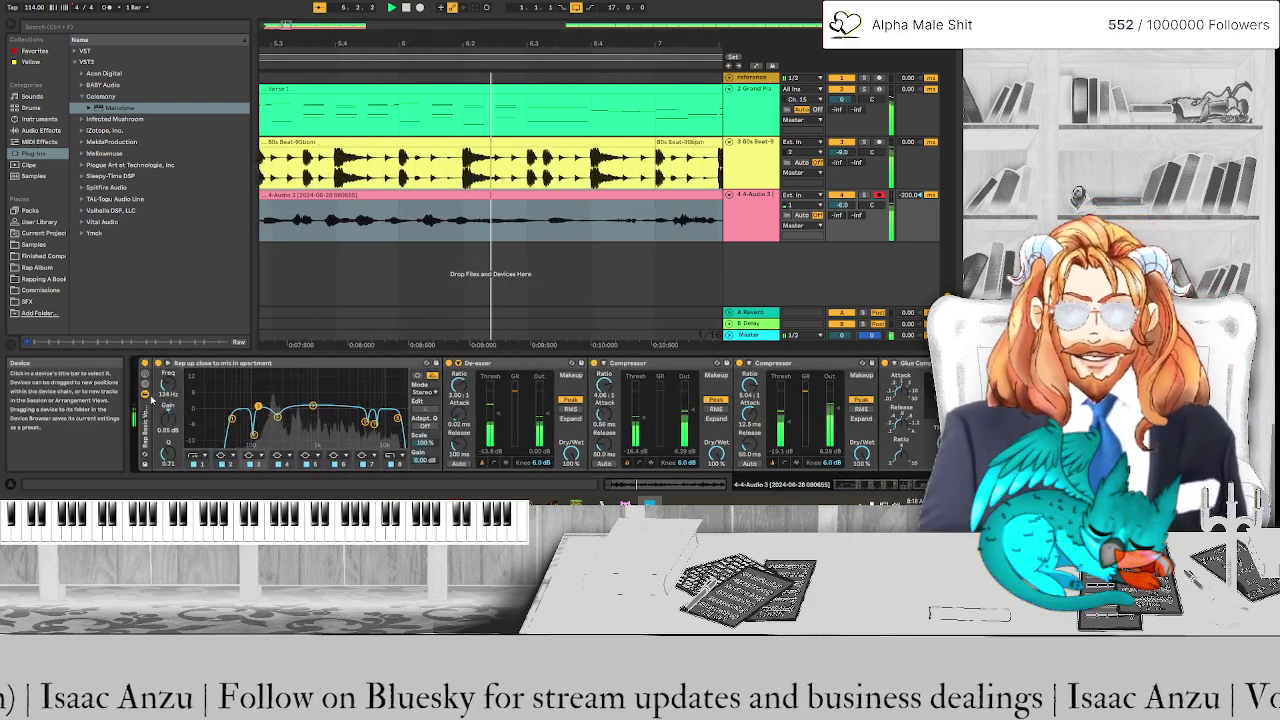
# Fold the vocal rack and load the EQ Eight preset "Rap up close to mic in apartment" on the EQ following it
pyautogui.click(145, 395)
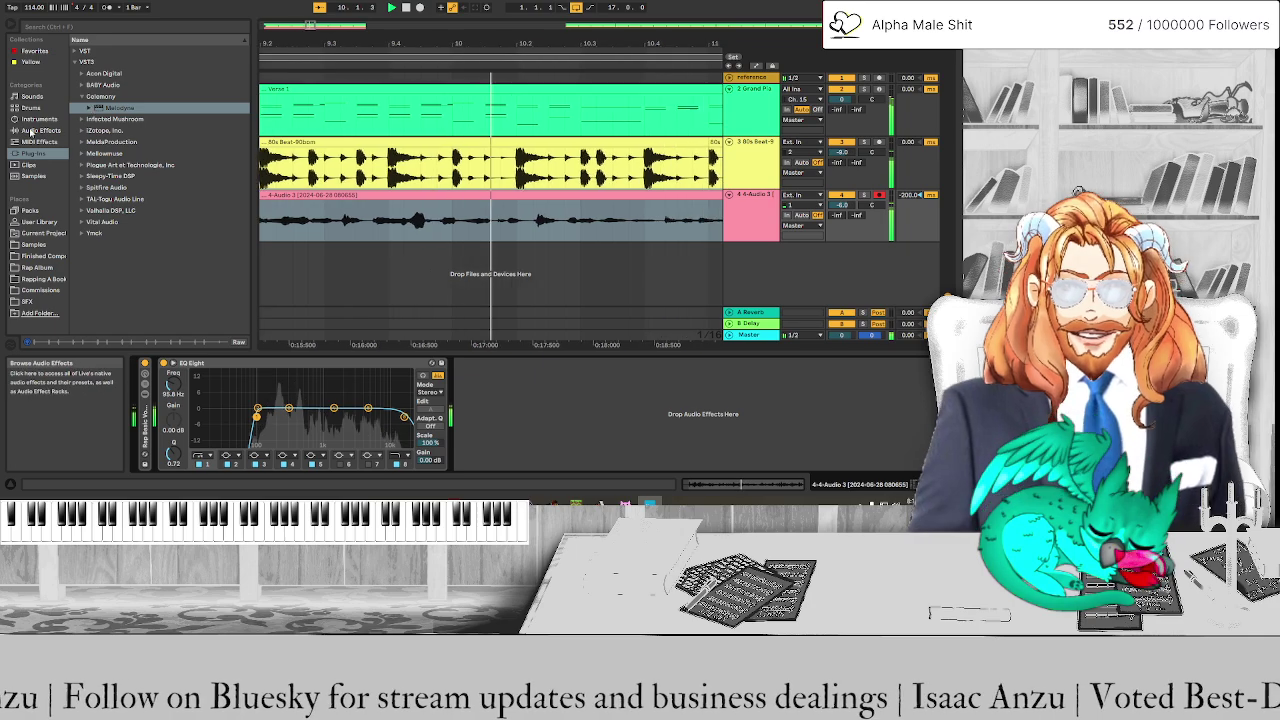
pyautogui.click(30, 132)
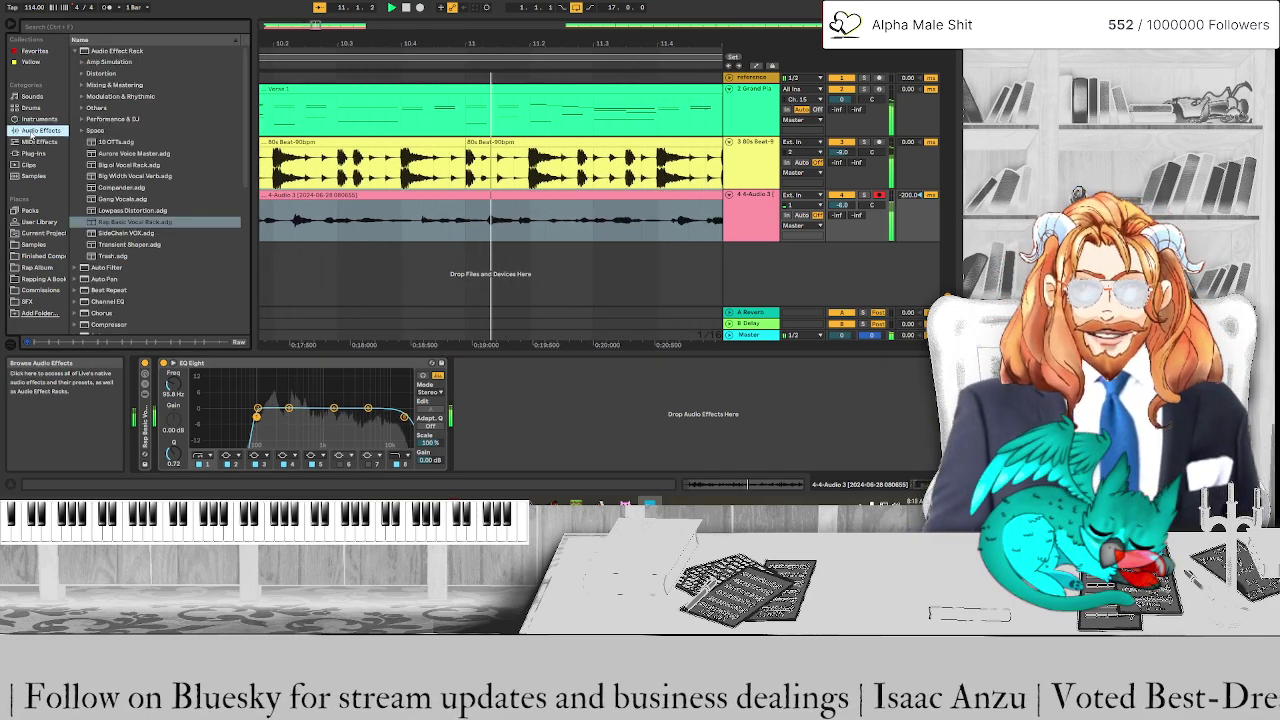
pyautogui.scroll(-3, 90, 197)
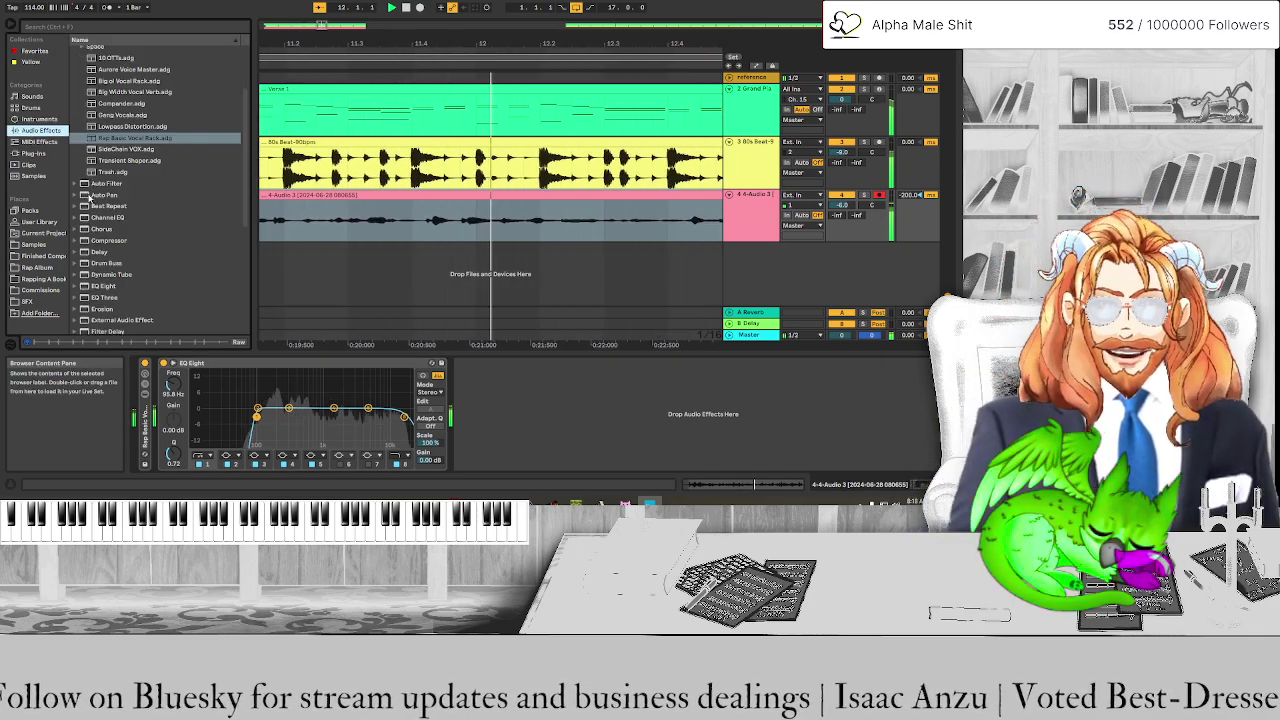
pyautogui.click(100, 217)
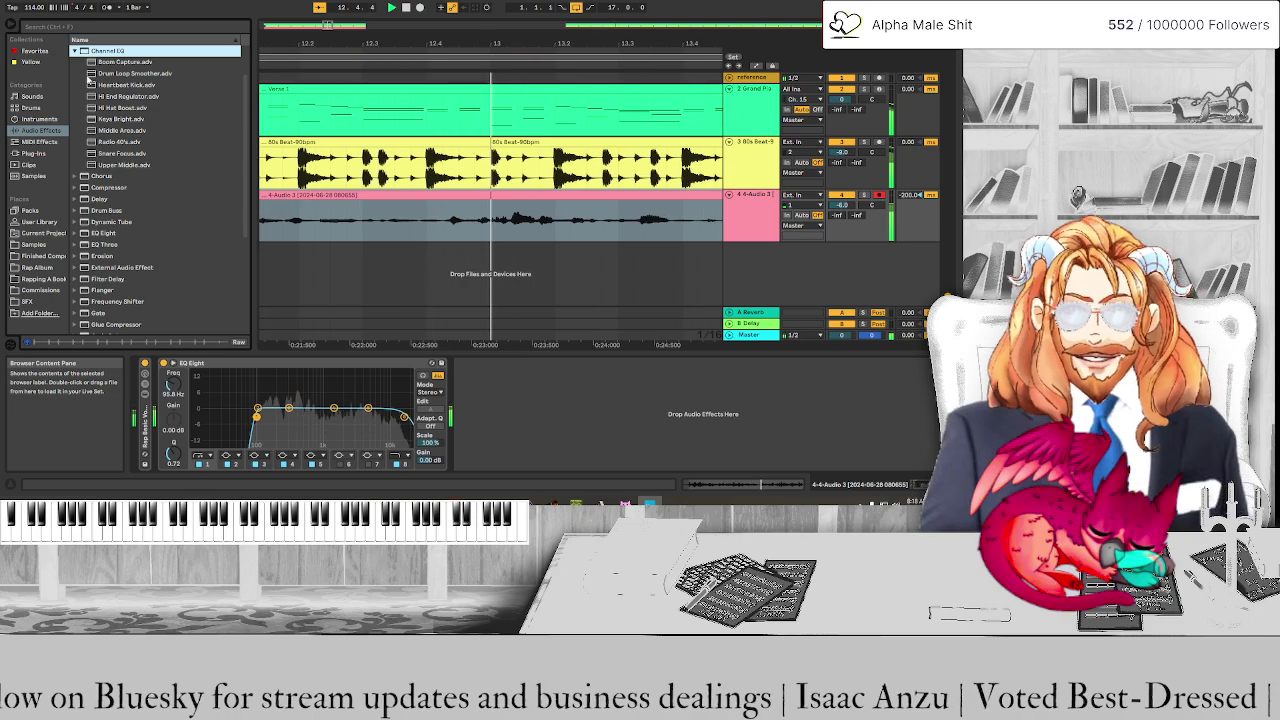
pyautogui.press('Left')
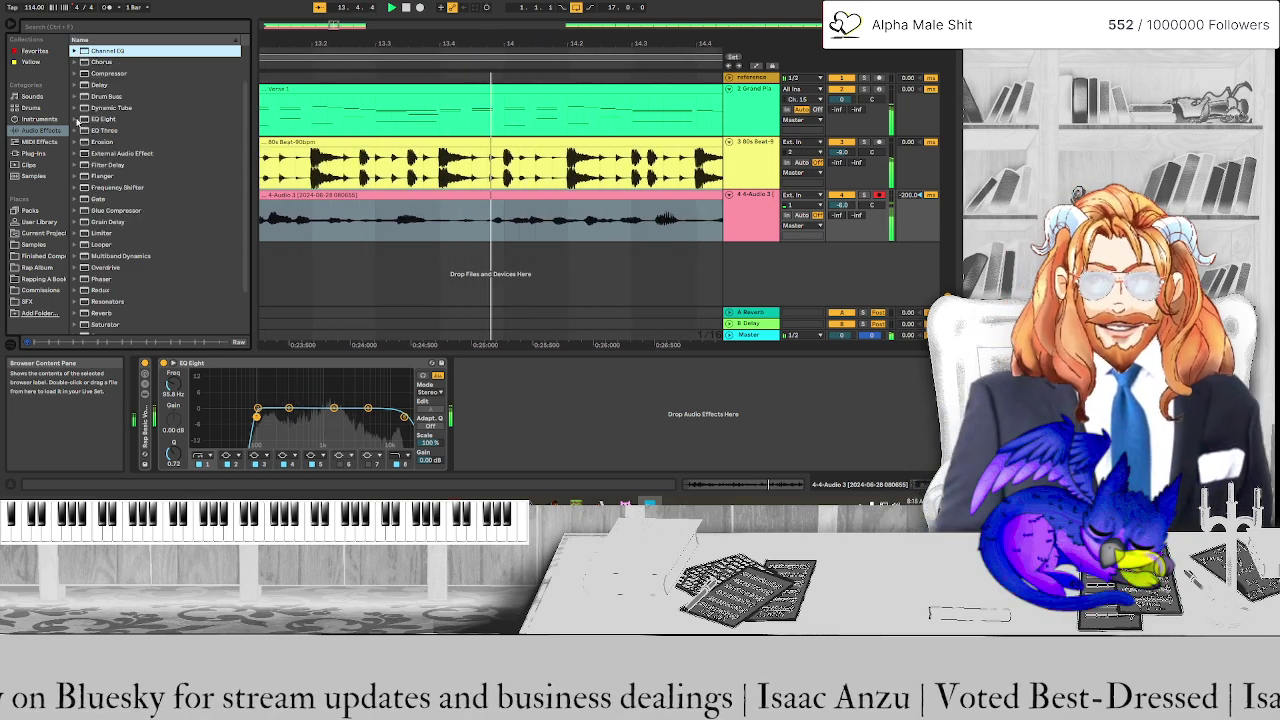
pyautogui.click(77, 119)
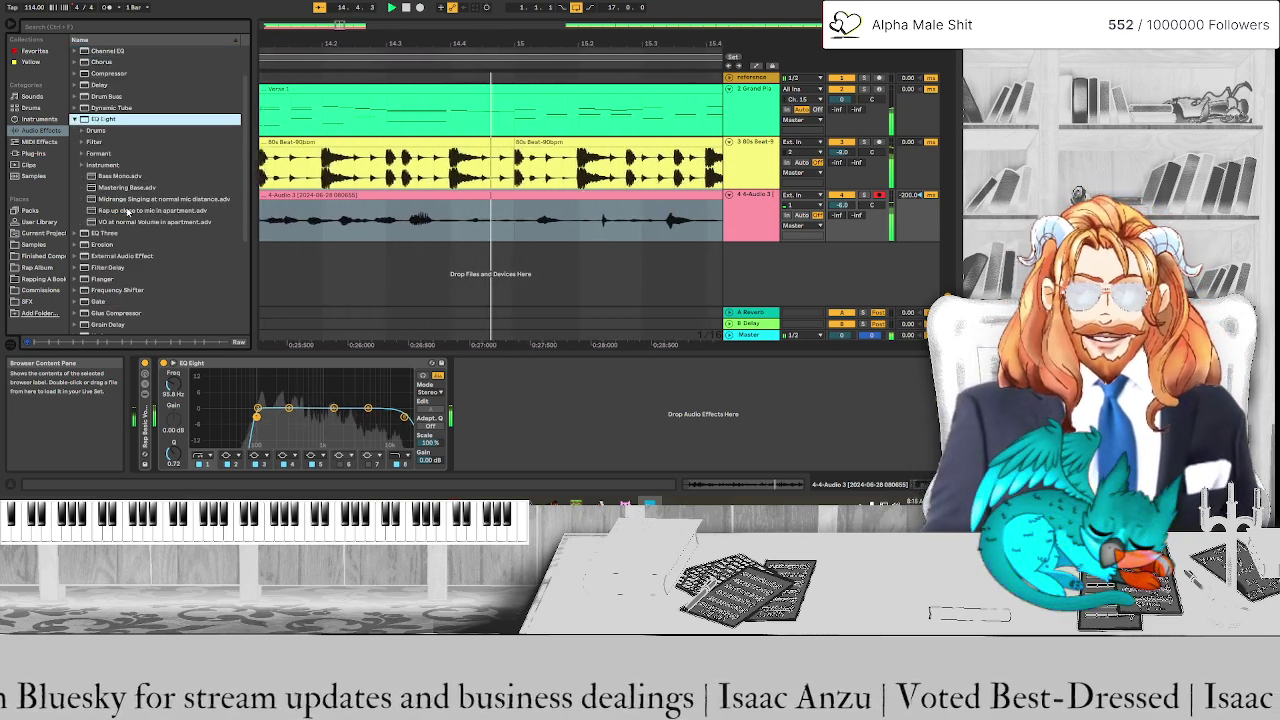
pyautogui.doubleClick(127, 211)
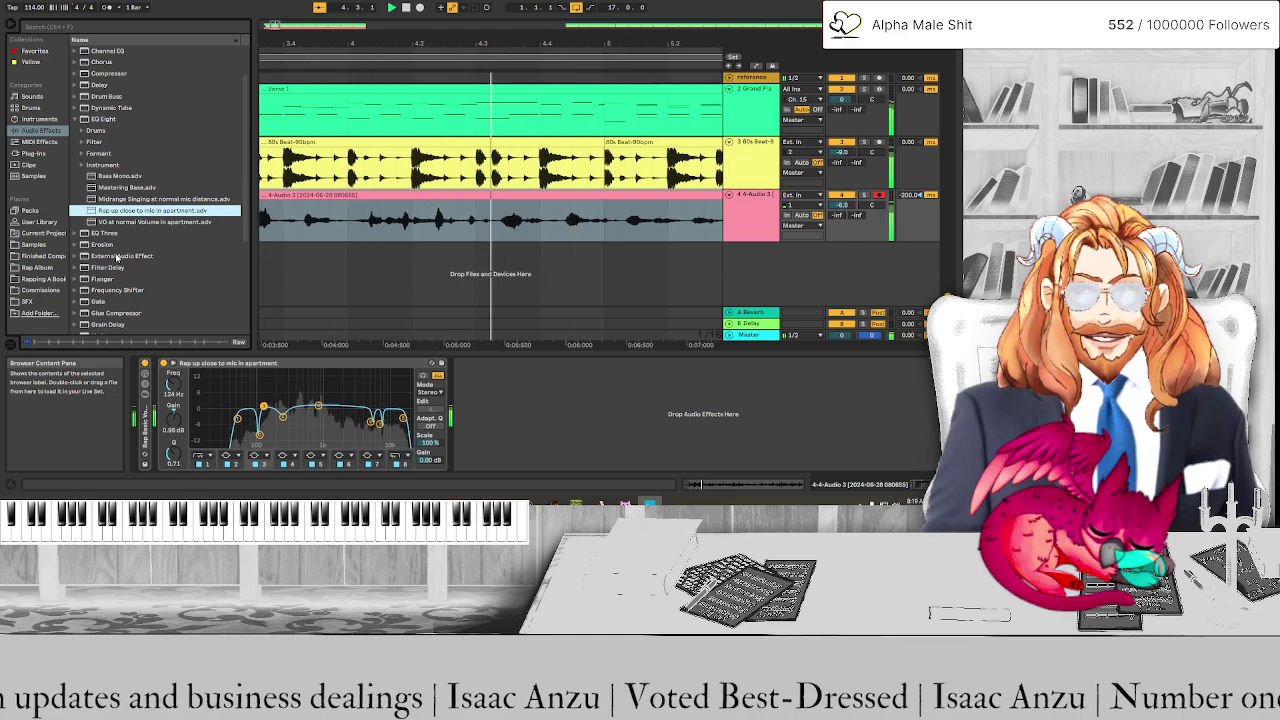
# Try a Chorus after the vocal's EQ during playback, and delete it from the device chain
pyautogui.click(101, 61)
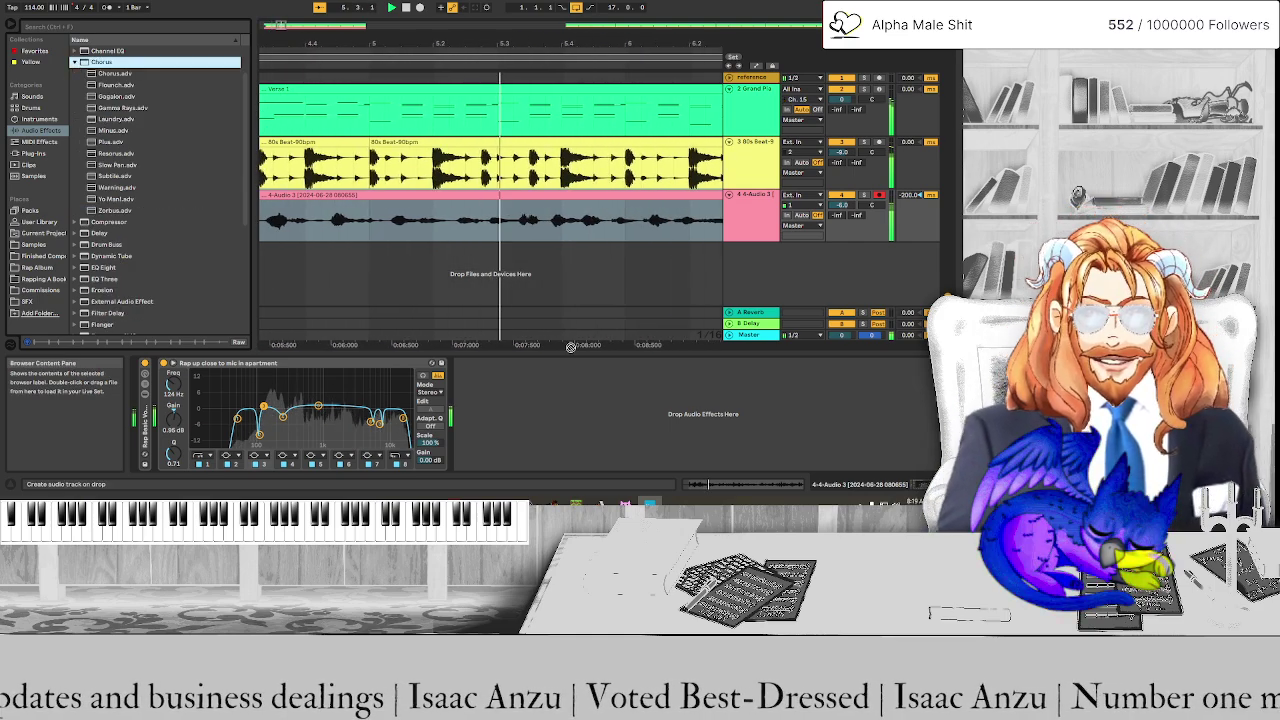
pyautogui.moveTo(570, 347); pyautogui.dragTo(612, 412)
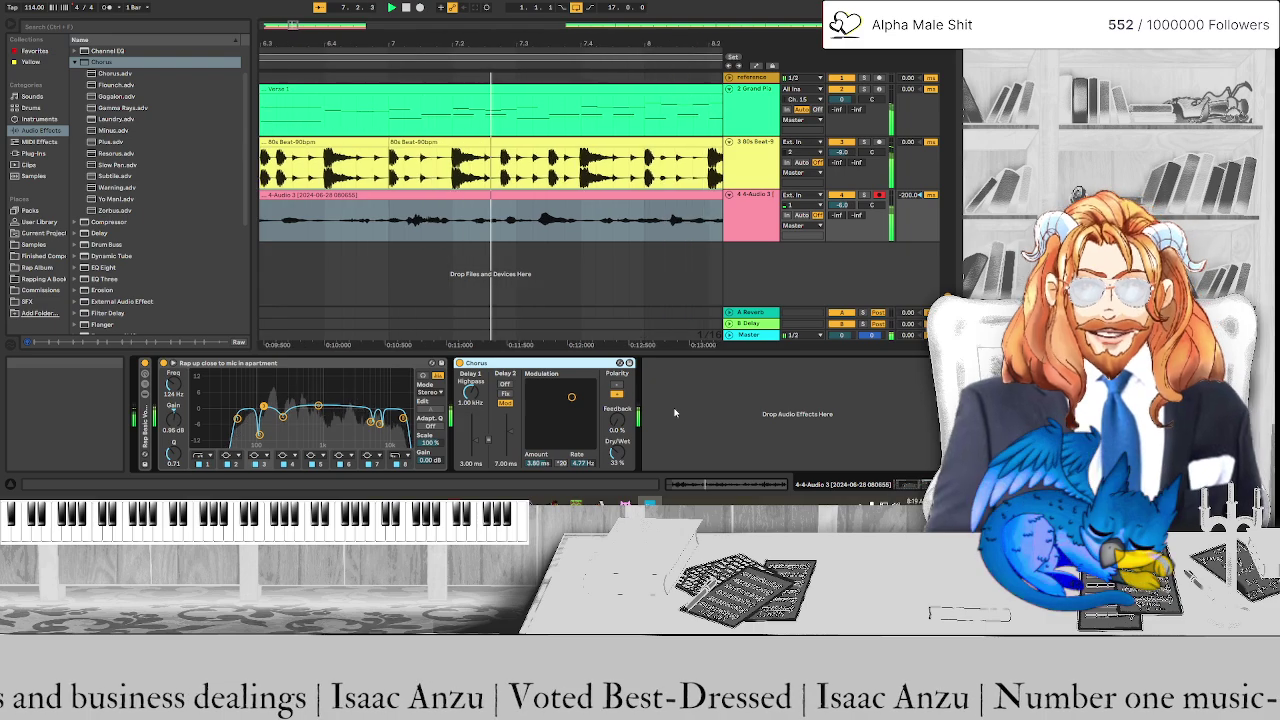
pyautogui.rightClick(534, 365)
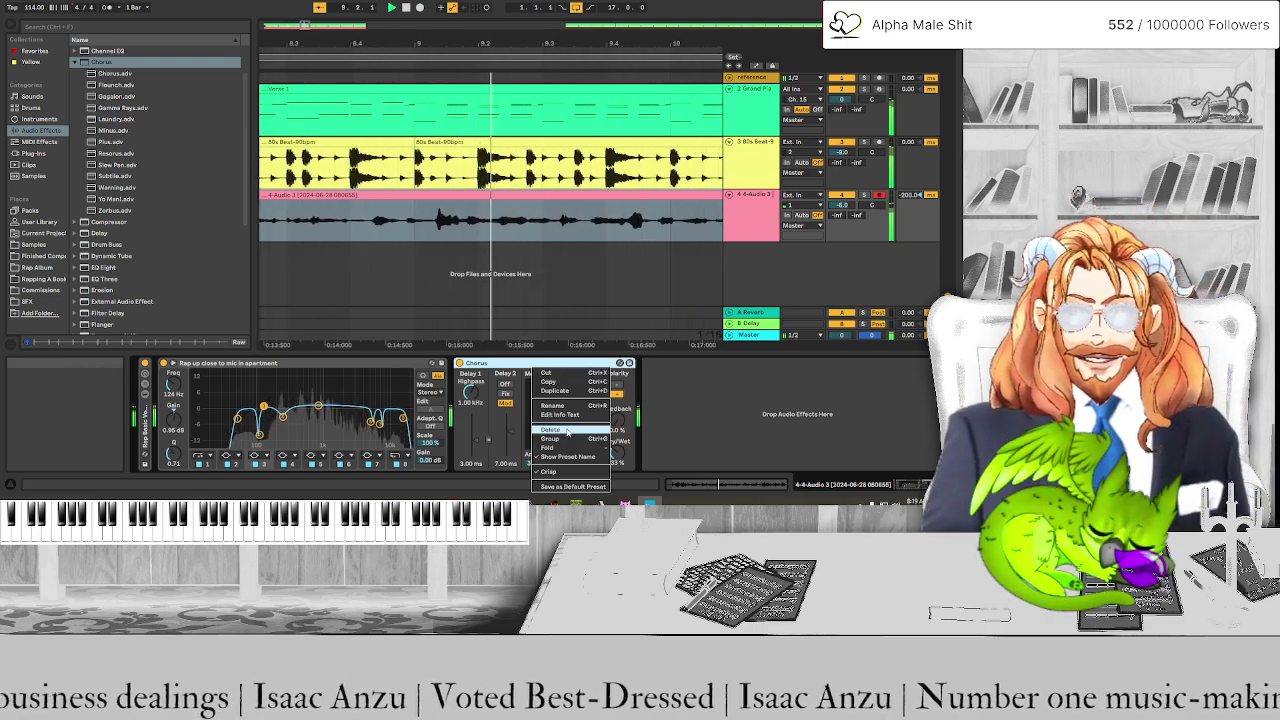
pyautogui.click(683, 413)
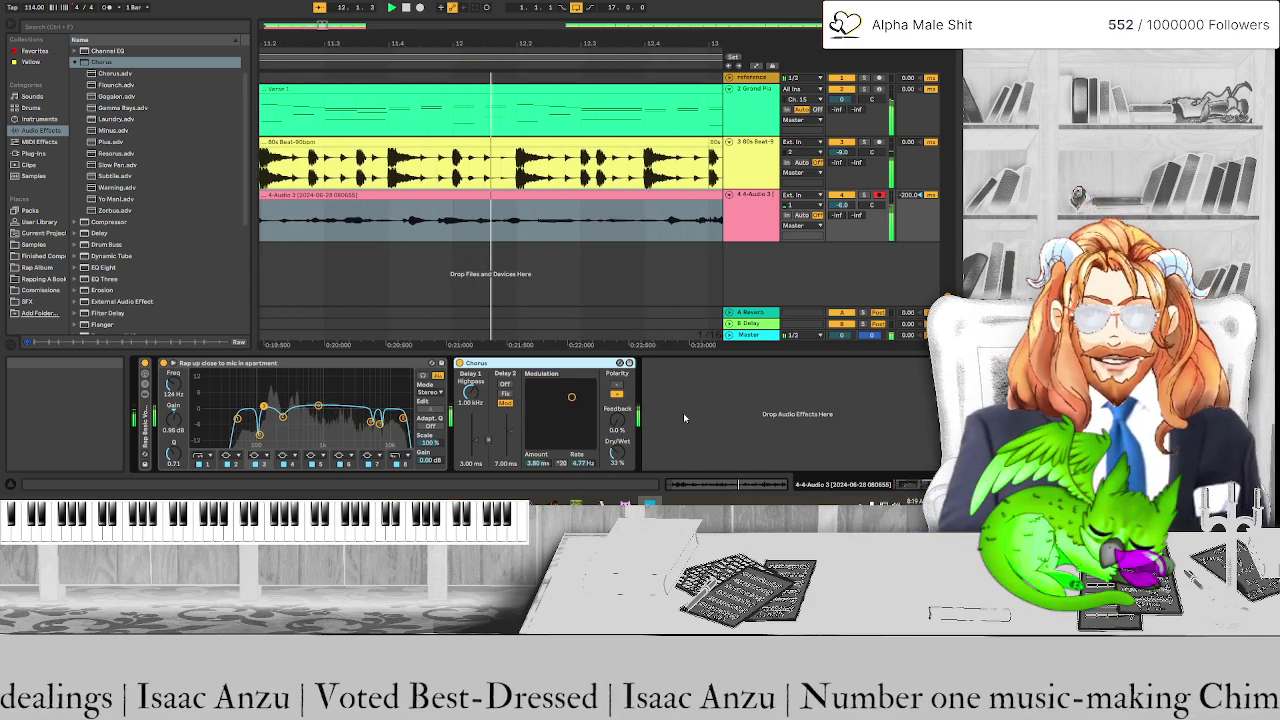
pyautogui.rightClick(530, 363)
pyautogui.click(565, 410)
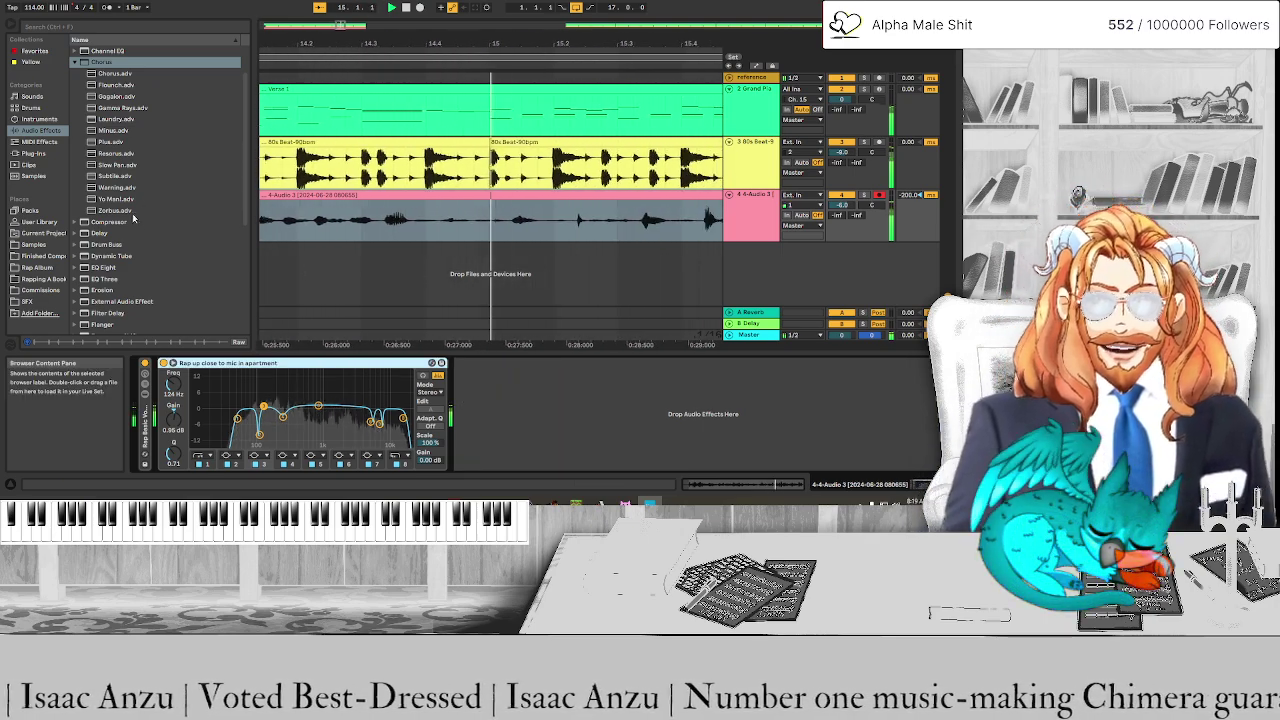
pyautogui.press('Left')
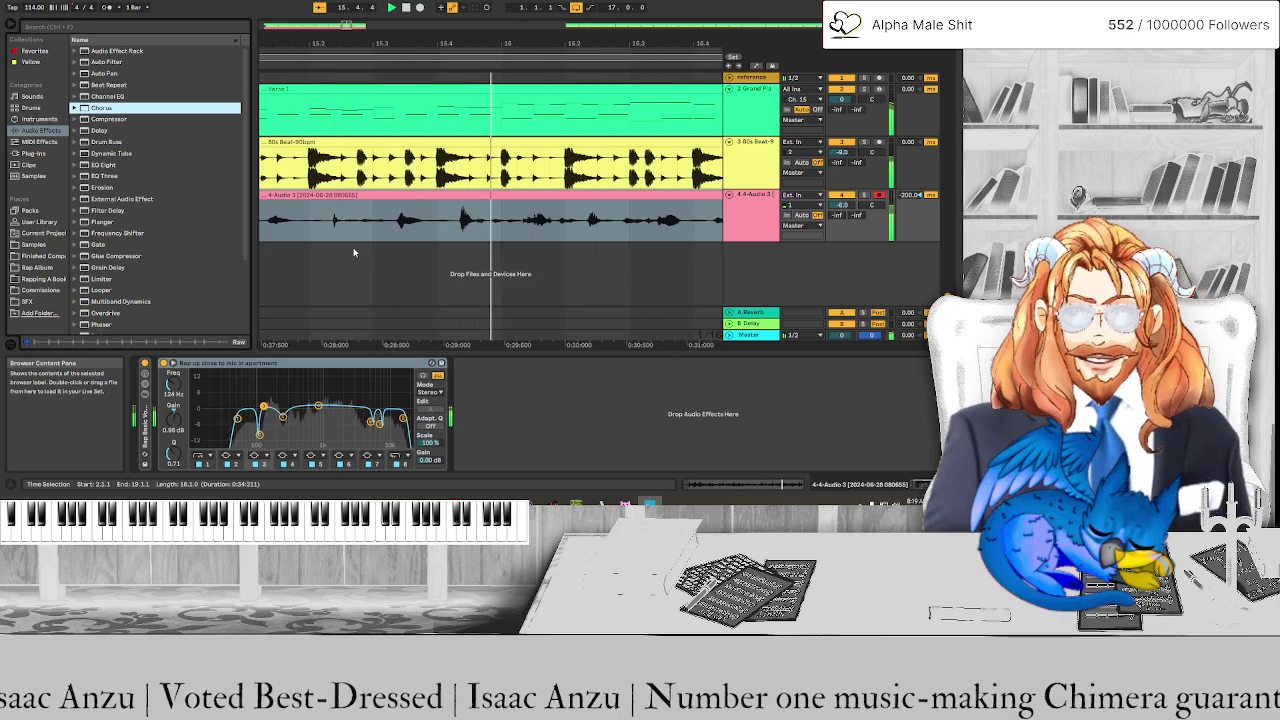
# Set the vocal track's volume to -3 dB and restart playback
pyautogui.click(843, 205)
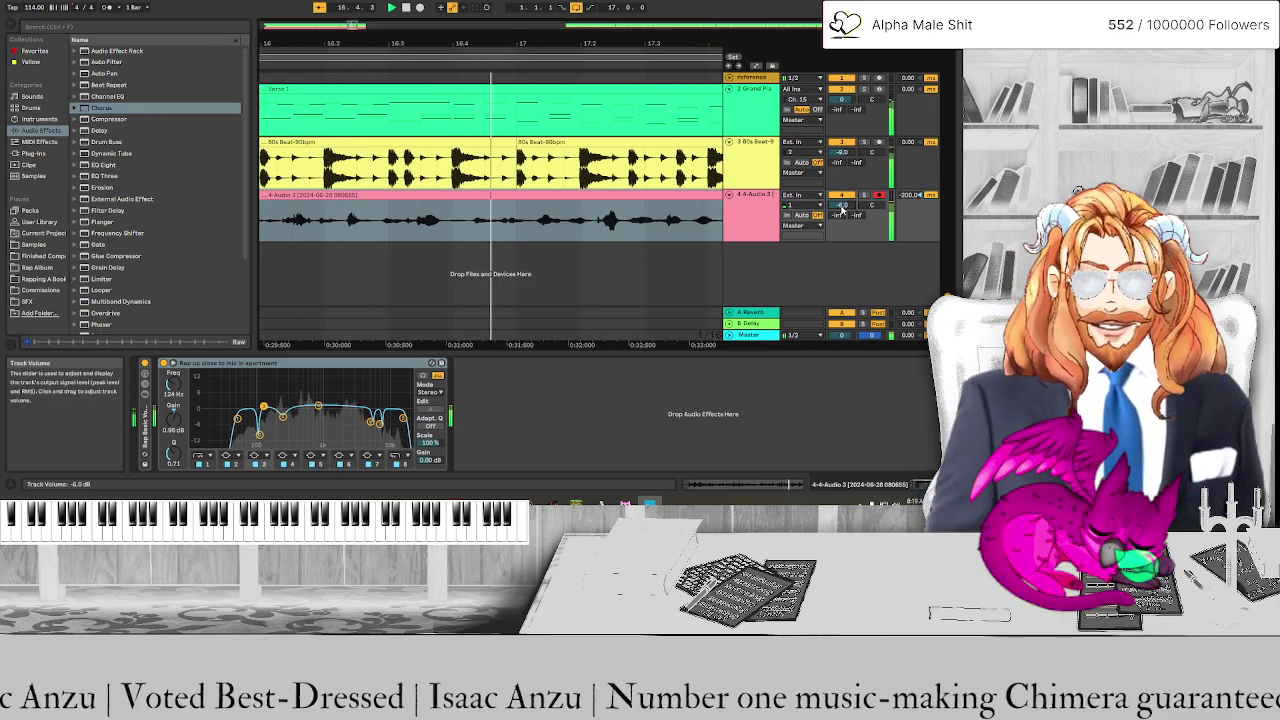
pyautogui.write('-3')
pyautogui.press('Return')
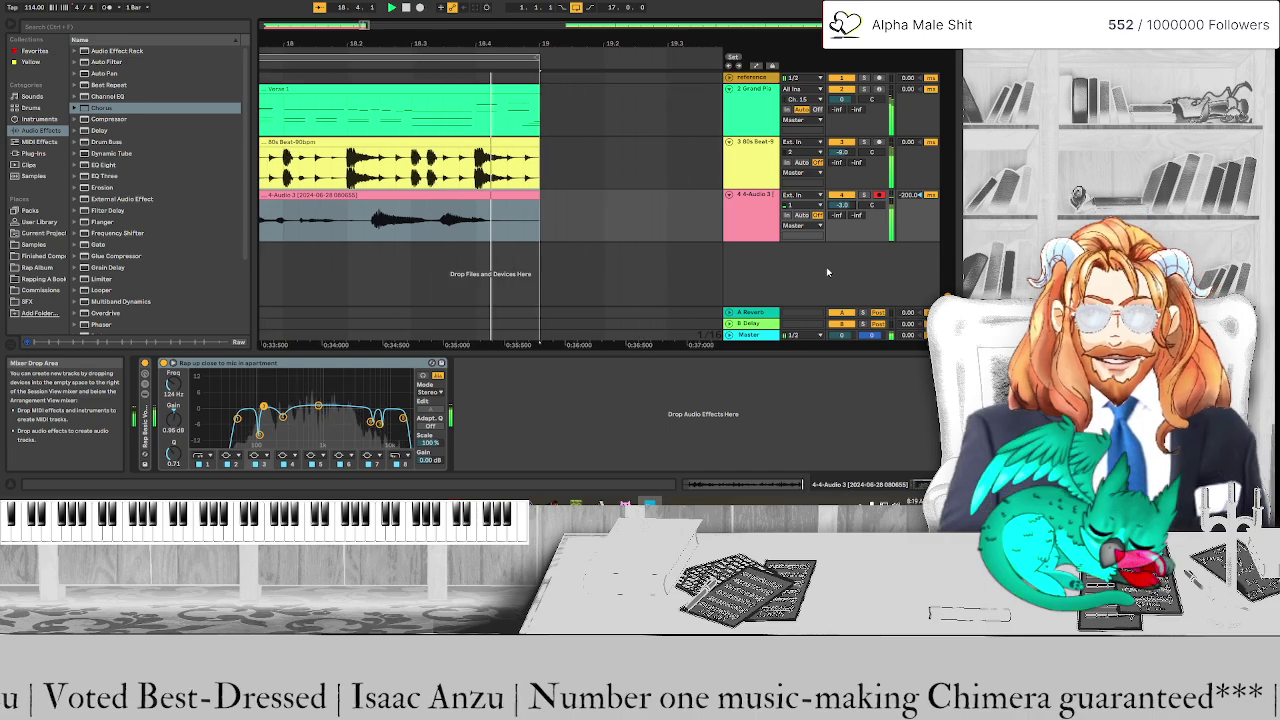
pyautogui.press('space')
pyautogui.press('space')
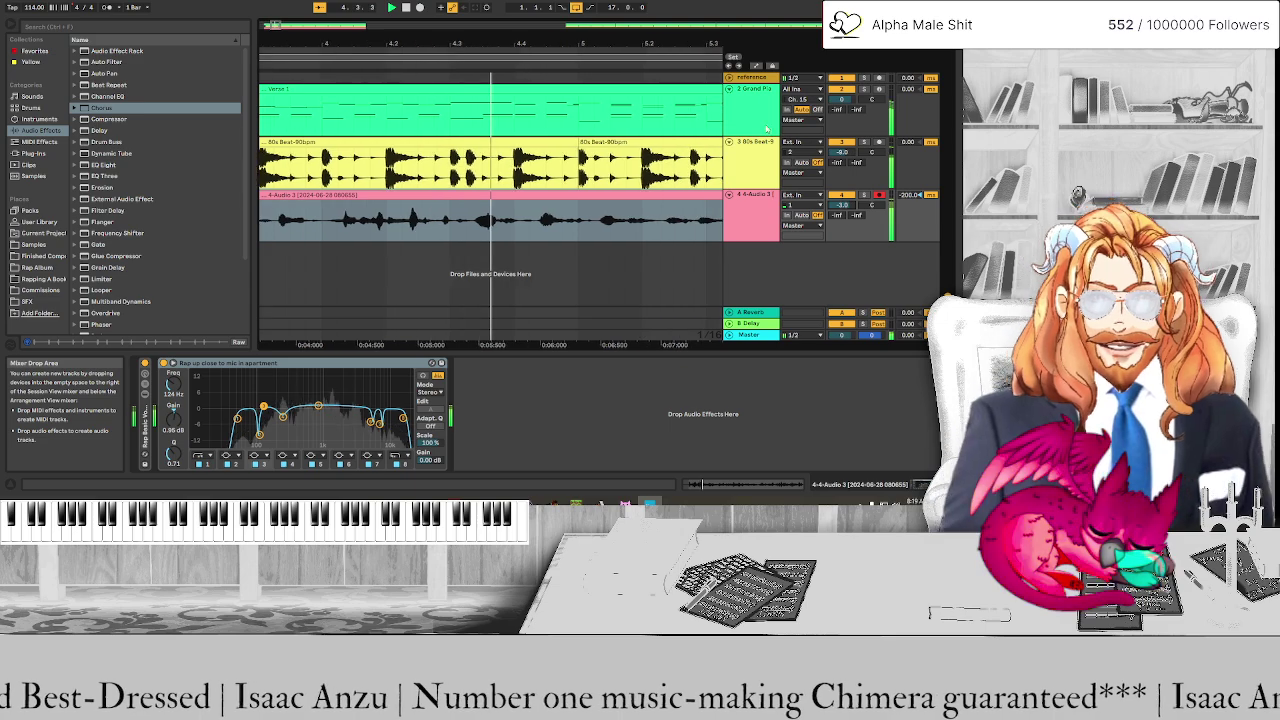
# Boost the Grand Piano's EQ by 4.83 dB at 1.14 kHz and raise the instrument's Bright to 94
pyautogui.click(766, 128)
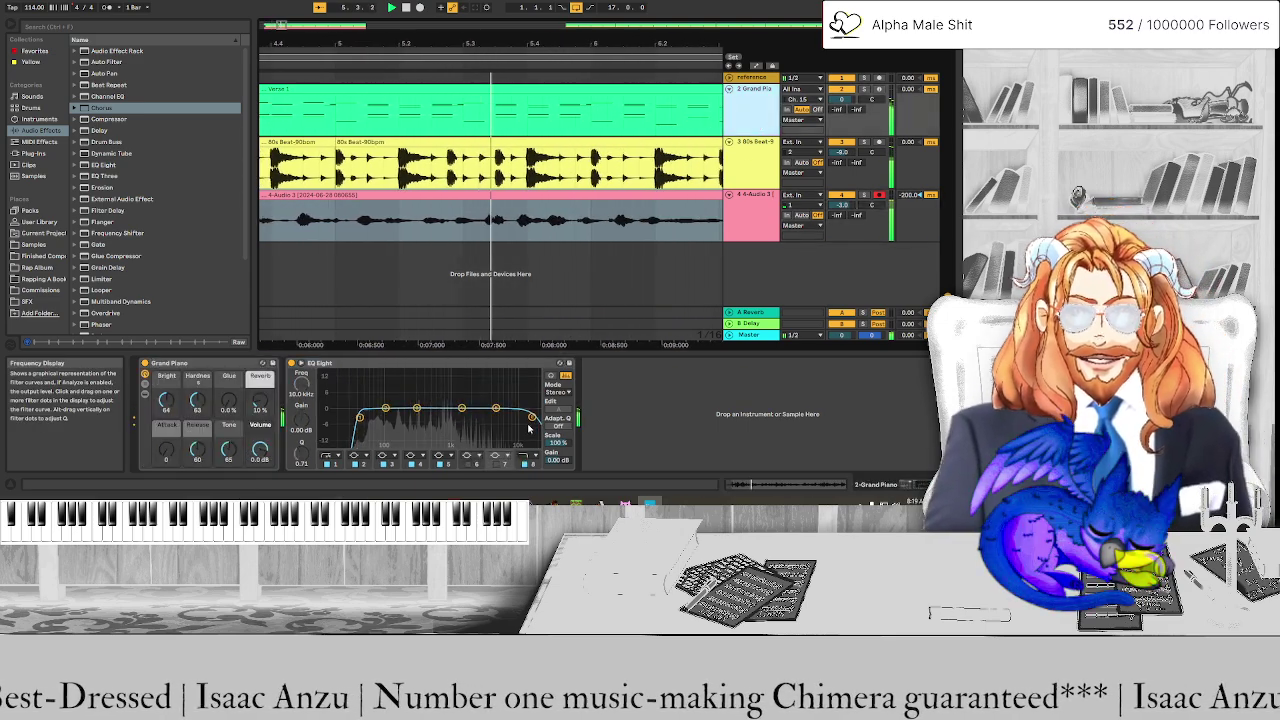
pyautogui.moveTo(461, 408); pyautogui.dragTo(471, 397)
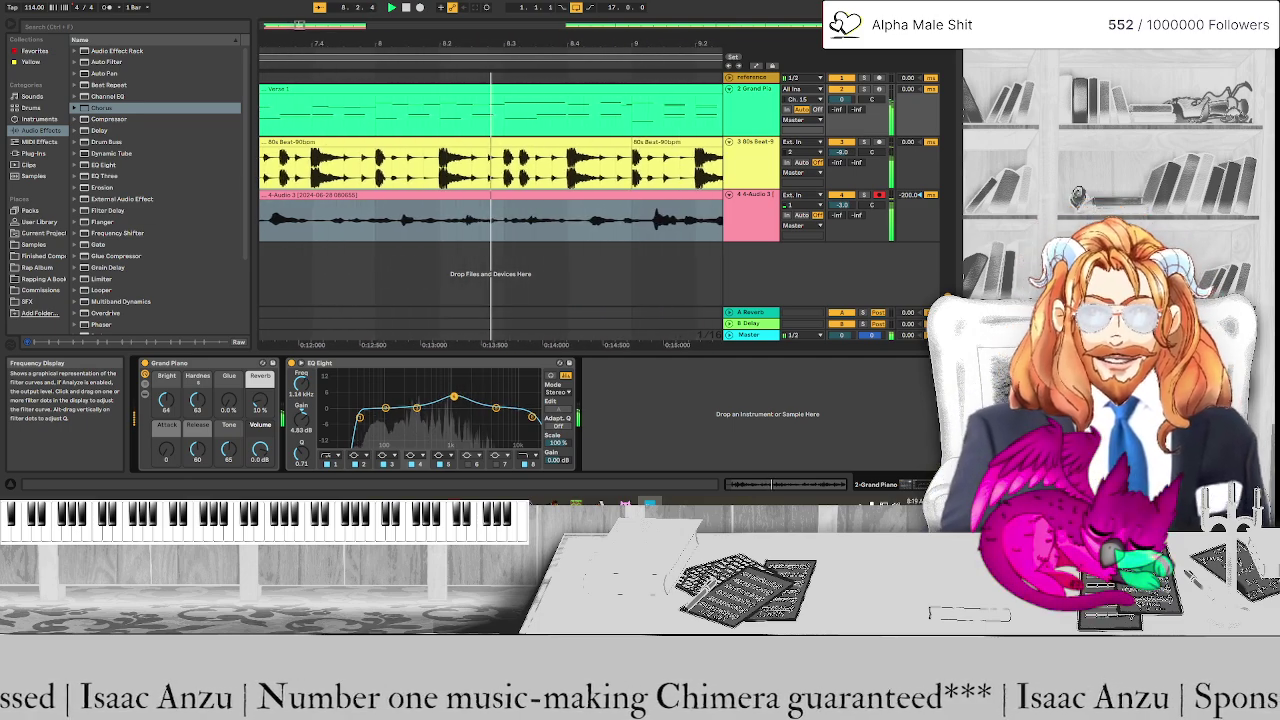
pyautogui.moveTo(166, 402); pyautogui.dragTo(166, 398)
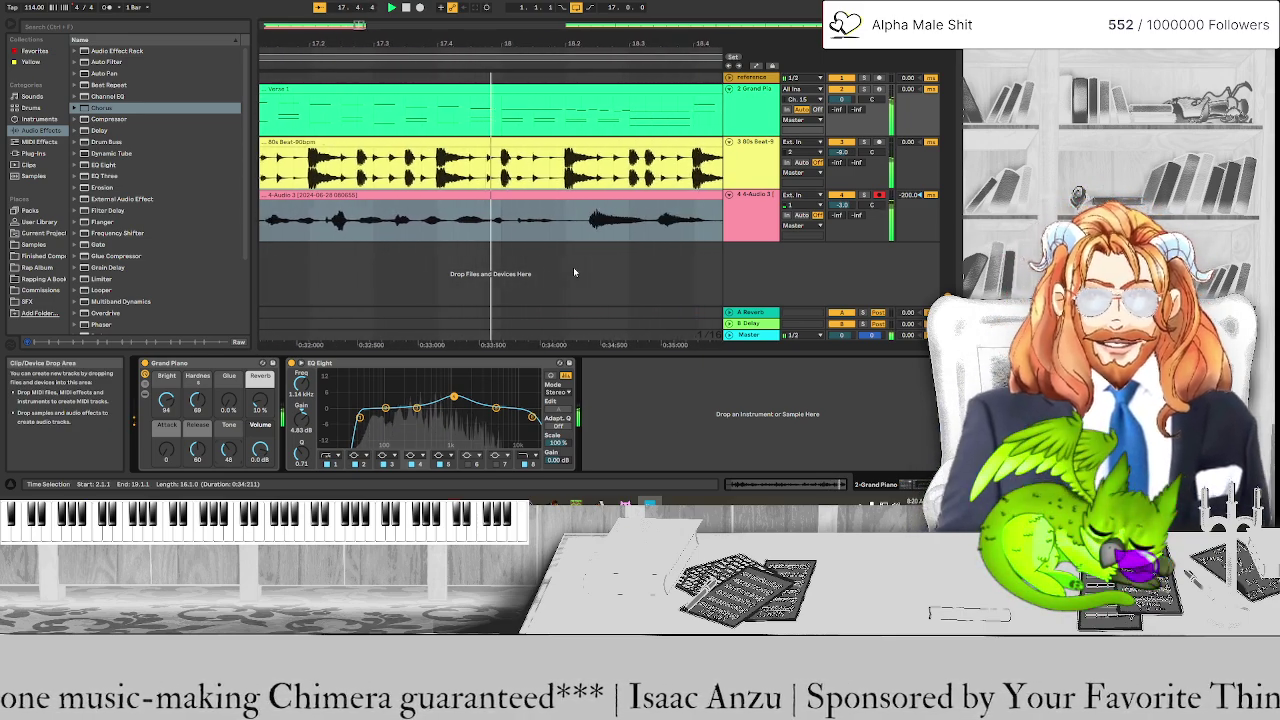
# Stop playback, trim the end of the Verse 1 piano clip back to 18.4.1, and play the verse again
pyautogui.click(405, 8)
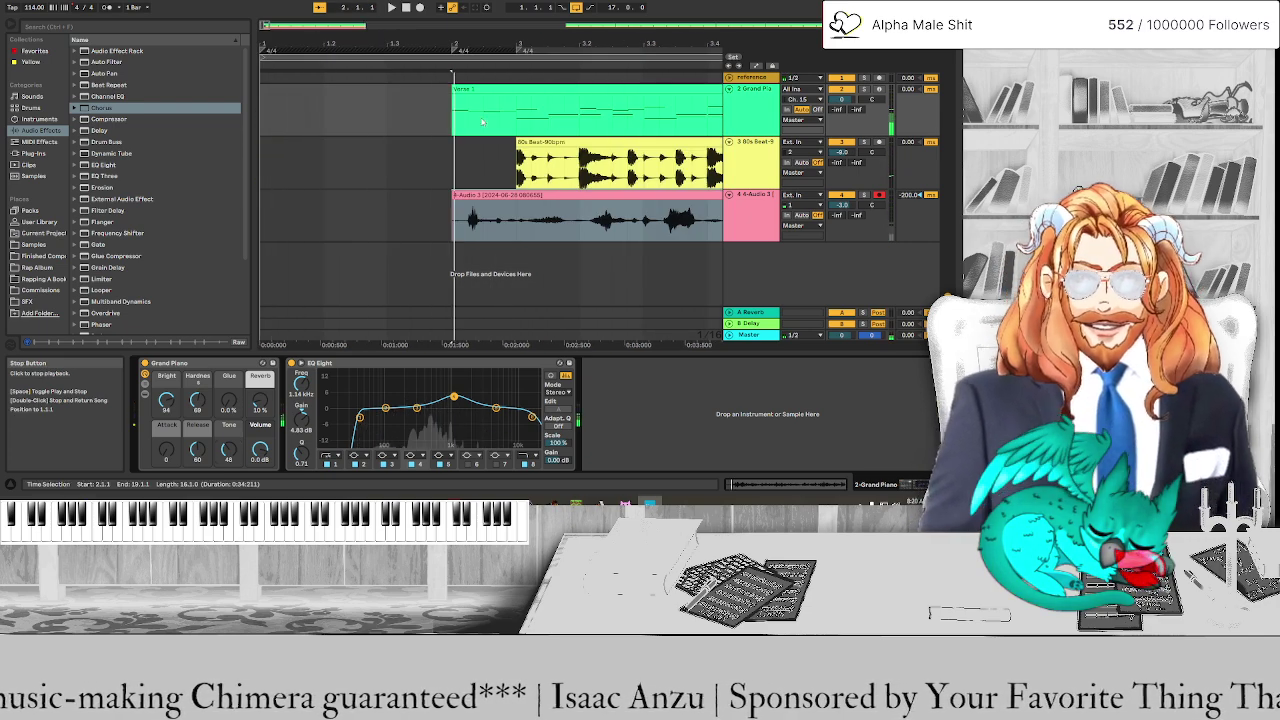
pyautogui.keyDown('ctrl'); pyautogui.scroll(10, 326, 98); pyautogui.keyUp('ctrl')
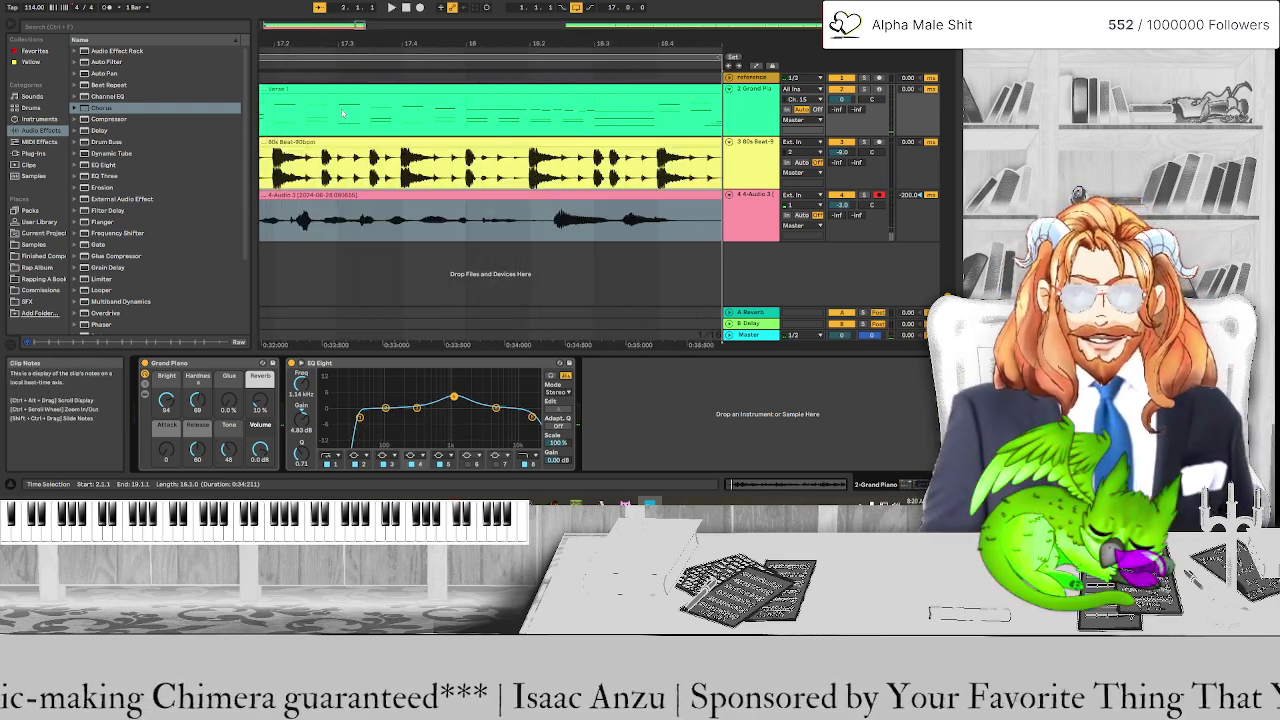
pyautogui.hscroll(3, 517, 119)
pyautogui.moveTo(586, 99); pyautogui.dragTo(525, 99)
pyautogui.keyDown('ctrl'); pyautogui.scroll(-10, 410, 127); pyautogui.keyUp('ctrl')
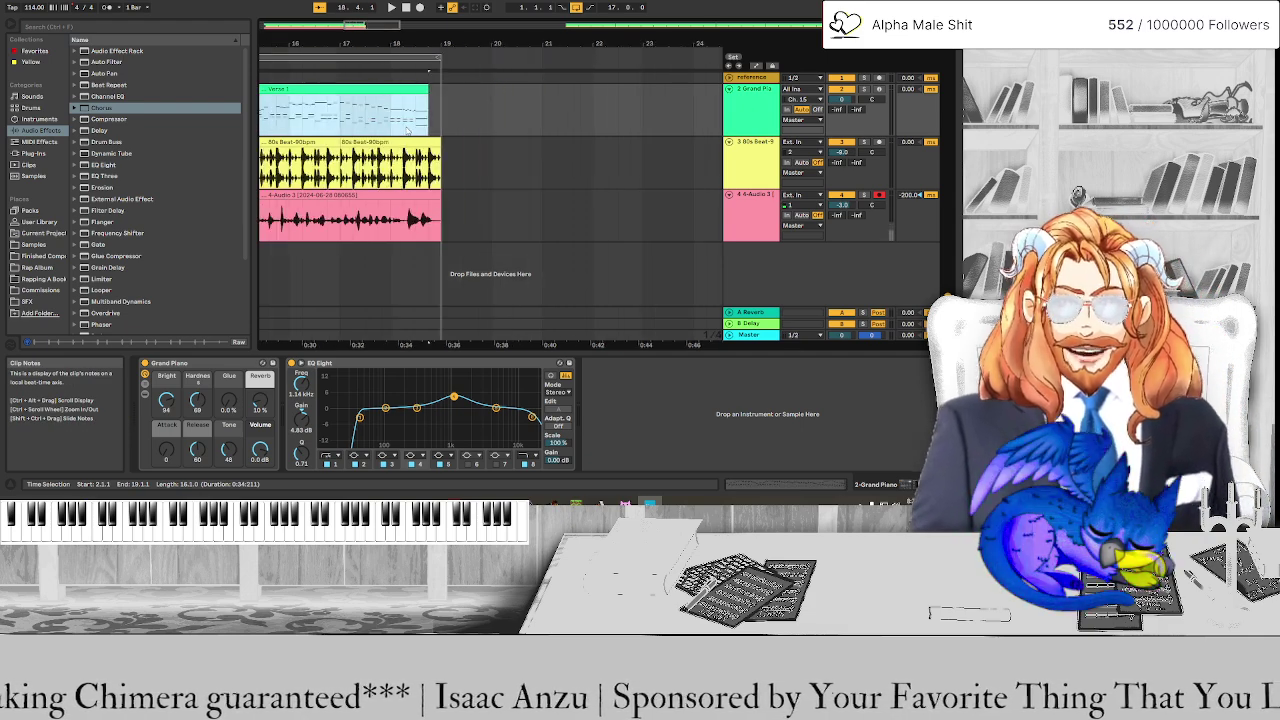
pyautogui.click(334, 143)
pyautogui.press('space')
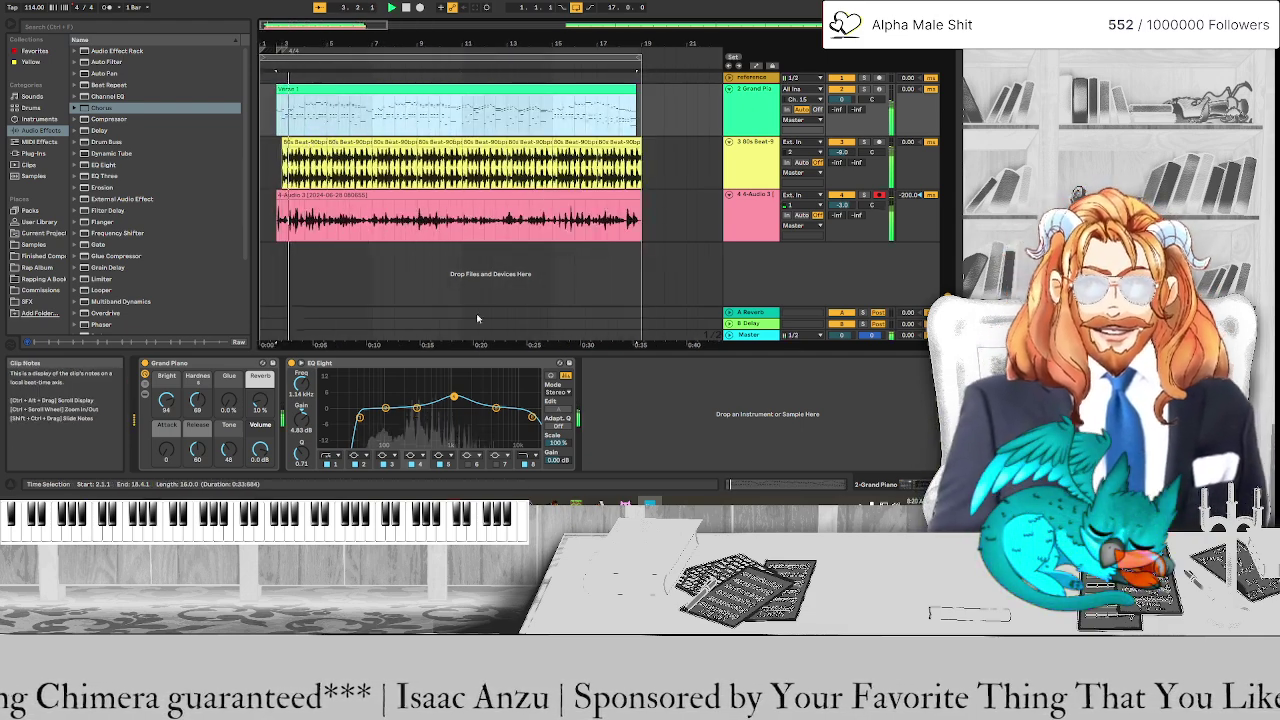
# Raise the piano EQ's low-cut frequency and lower its high cut to 10.0 kHz, and check the vocal and beat EQs
pyautogui.click(362, 417)
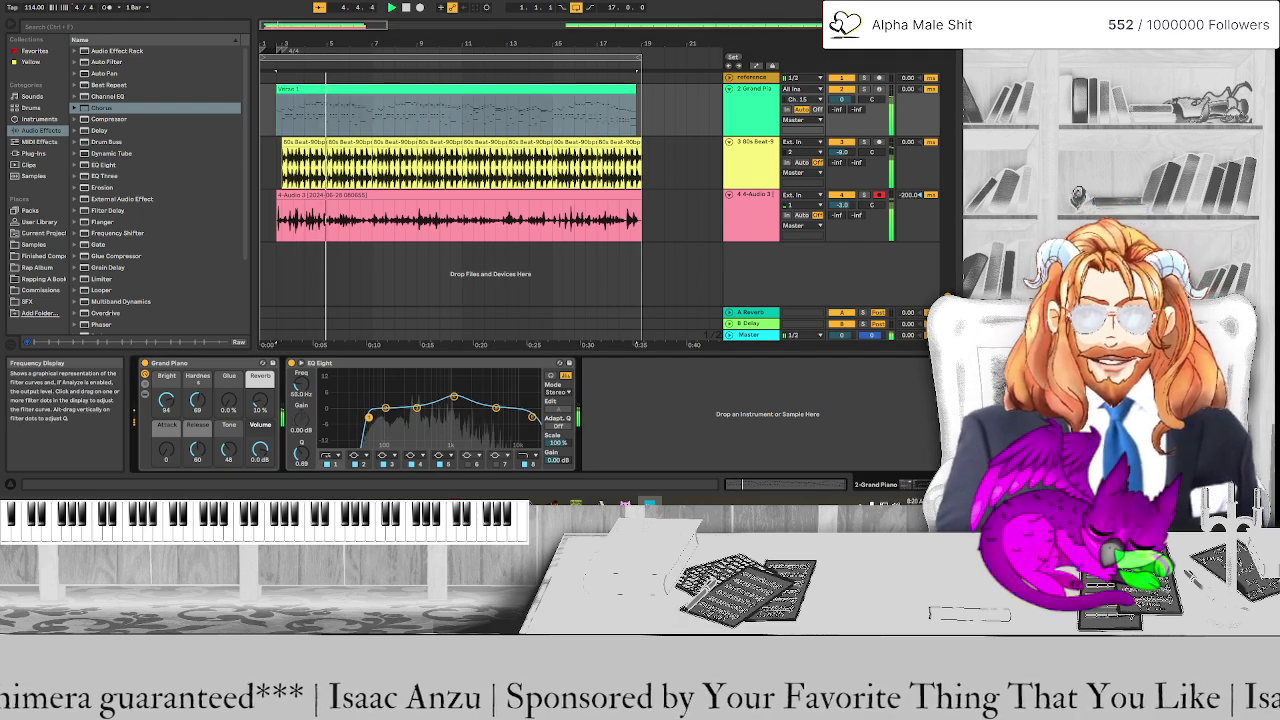
pyautogui.click(532, 417)
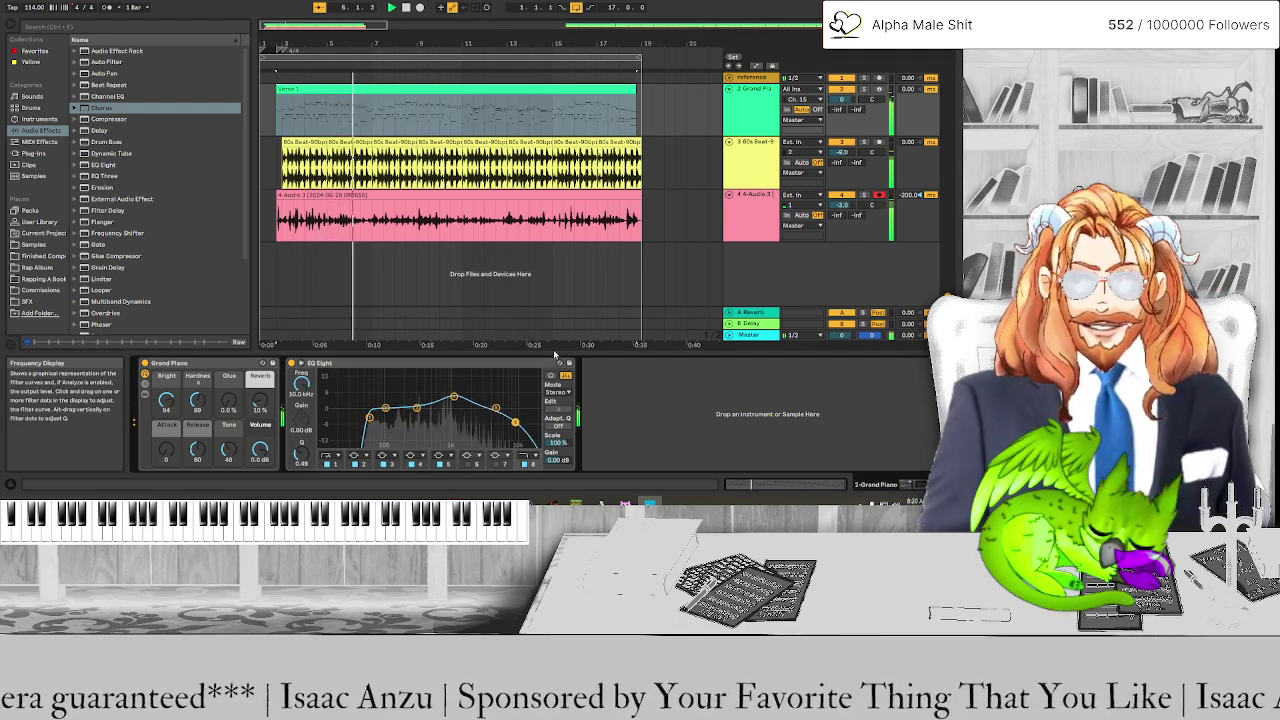
pyautogui.click(750, 215)
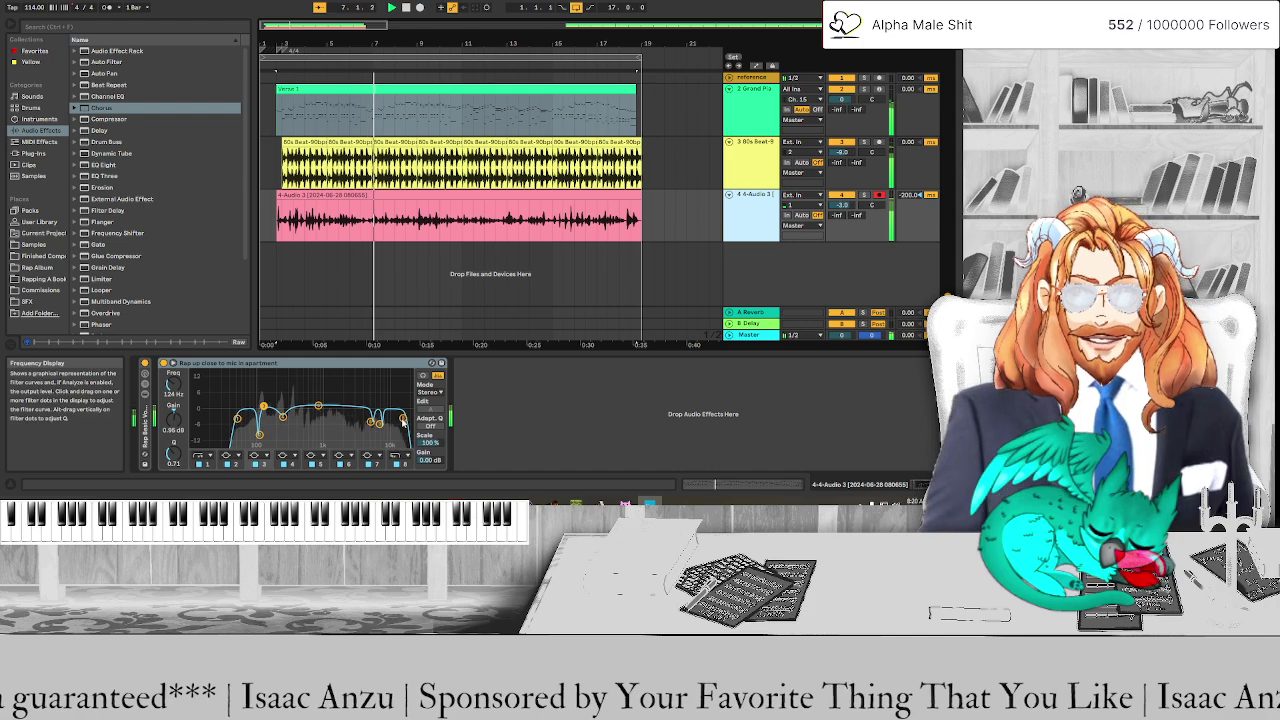
pyautogui.click(771, 162)
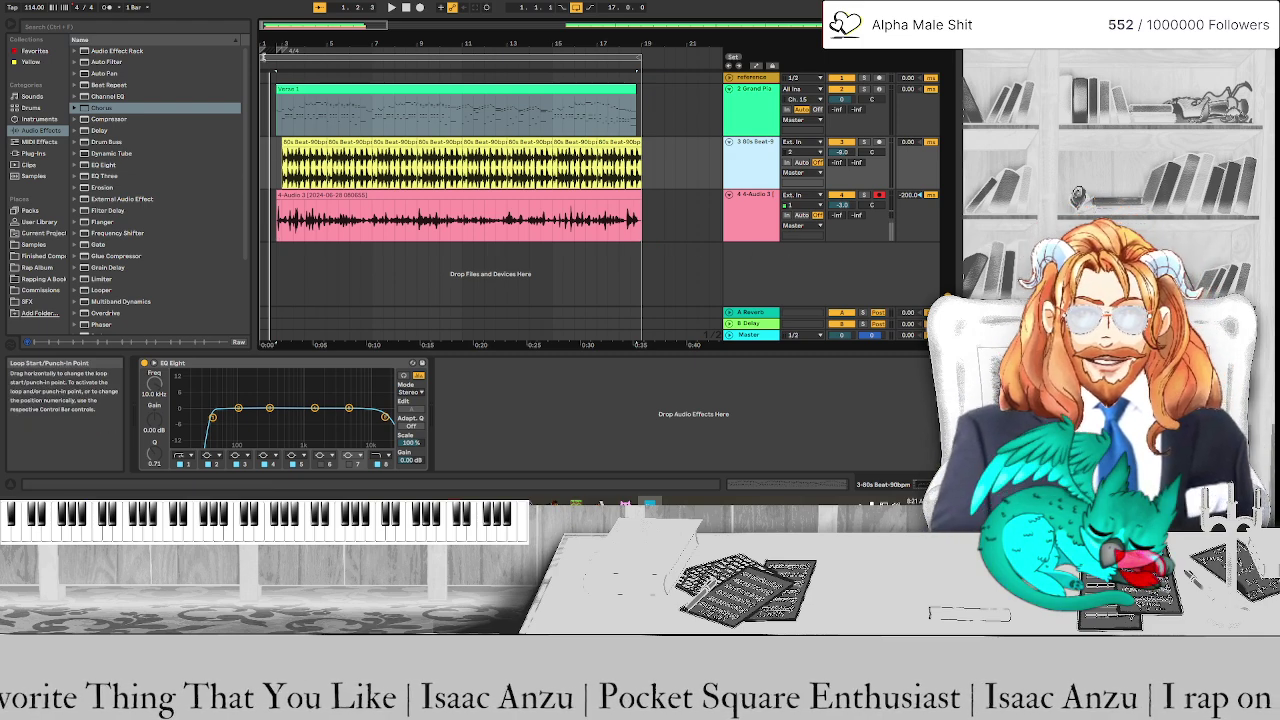
# Select the piano, beat and vocal clips together and move them one bar earlier to start at 1.1.1
pyautogui.click(298, 95)
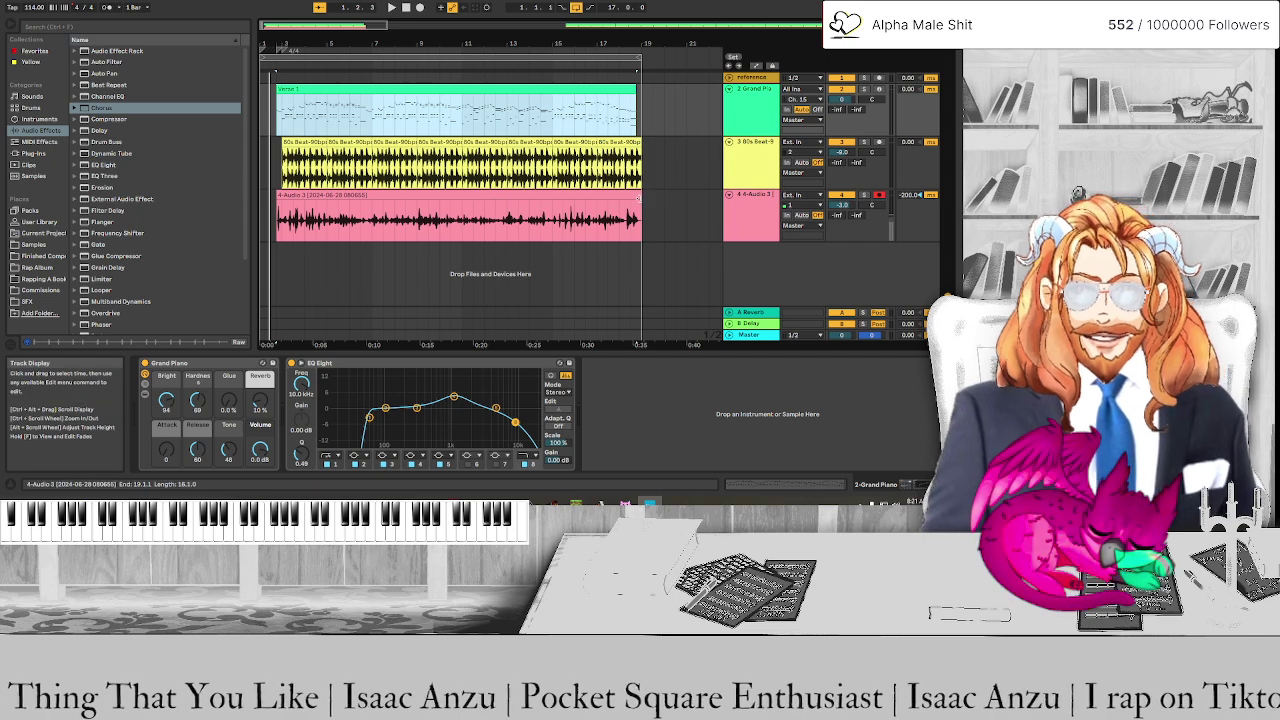
pyautogui.keyDown('shift'); pyautogui.click(490, 199); pyautogui.keyUp('shift')
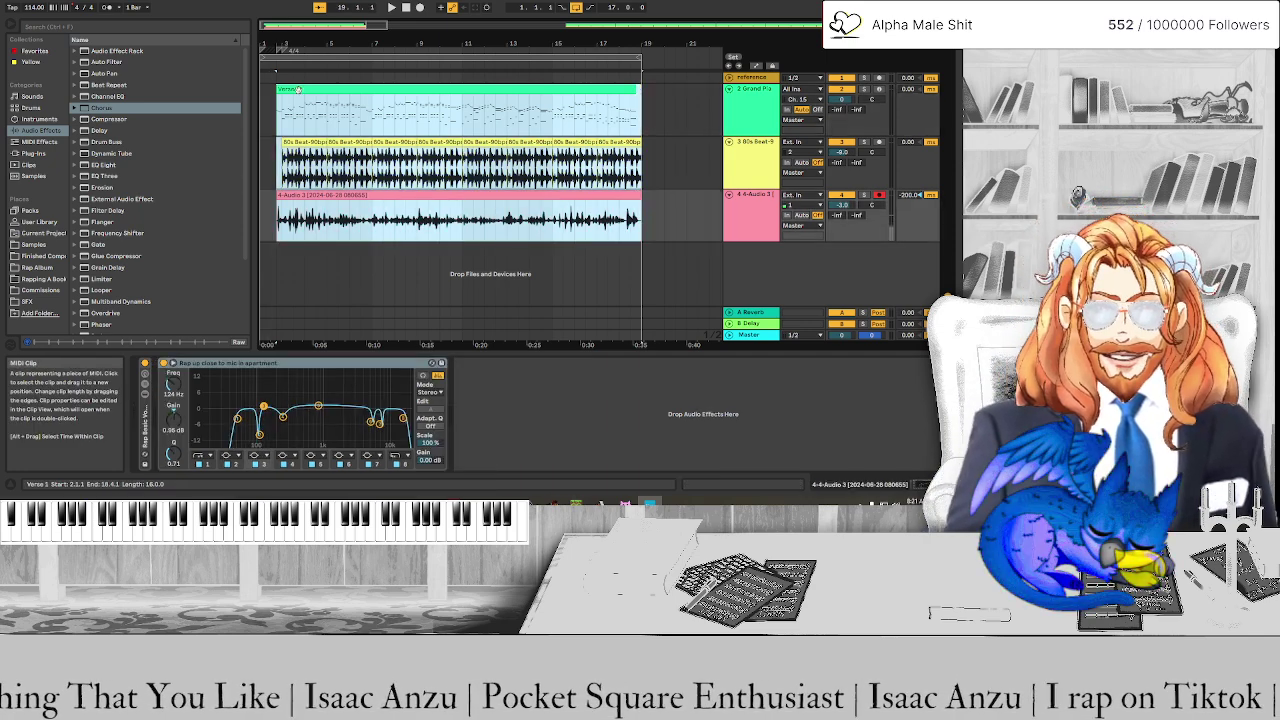
pyautogui.moveTo(360, 115); pyautogui.dragTo(343, 113)
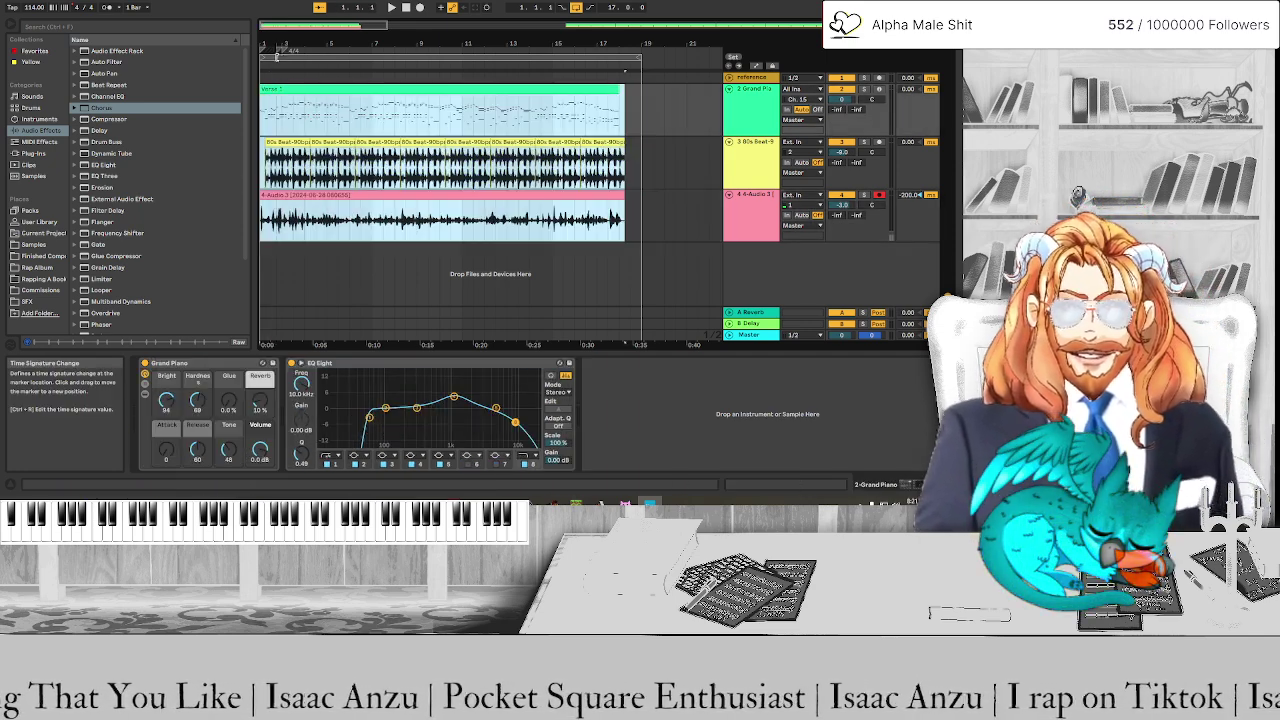
# Move the time signature changes earlier so the 4/4 marker lines up with the start of the shifted beat clips at bar 2
pyautogui.scroll(2, 277, 62)
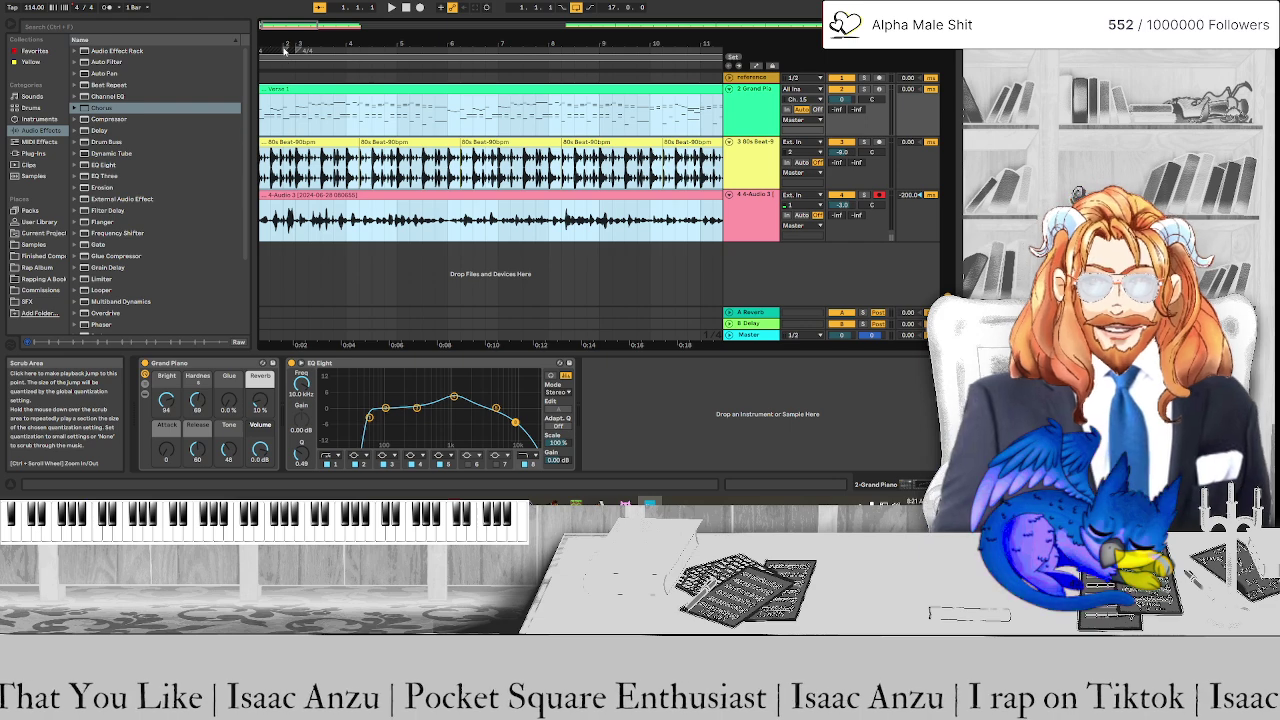
pyautogui.moveTo(284, 50); pyautogui.dragTo(298, 53)
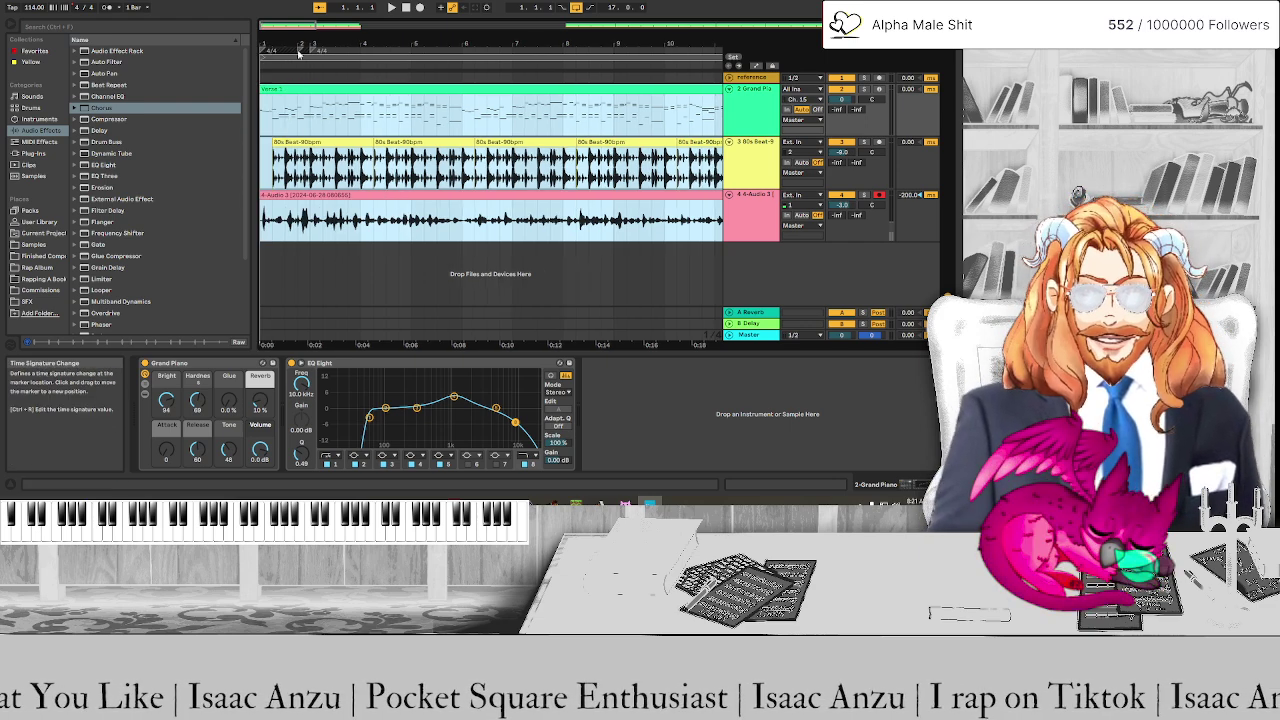
pyautogui.rightClick(263, 52)
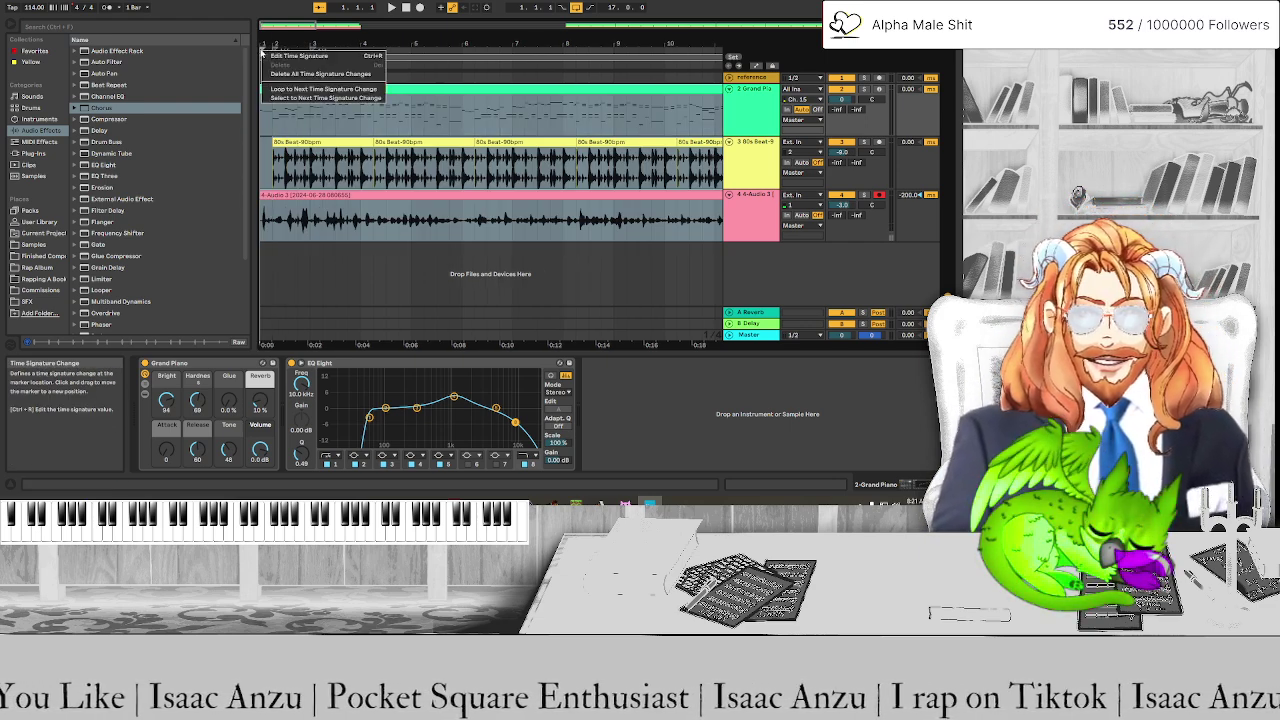
pyautogui.press('Escape')
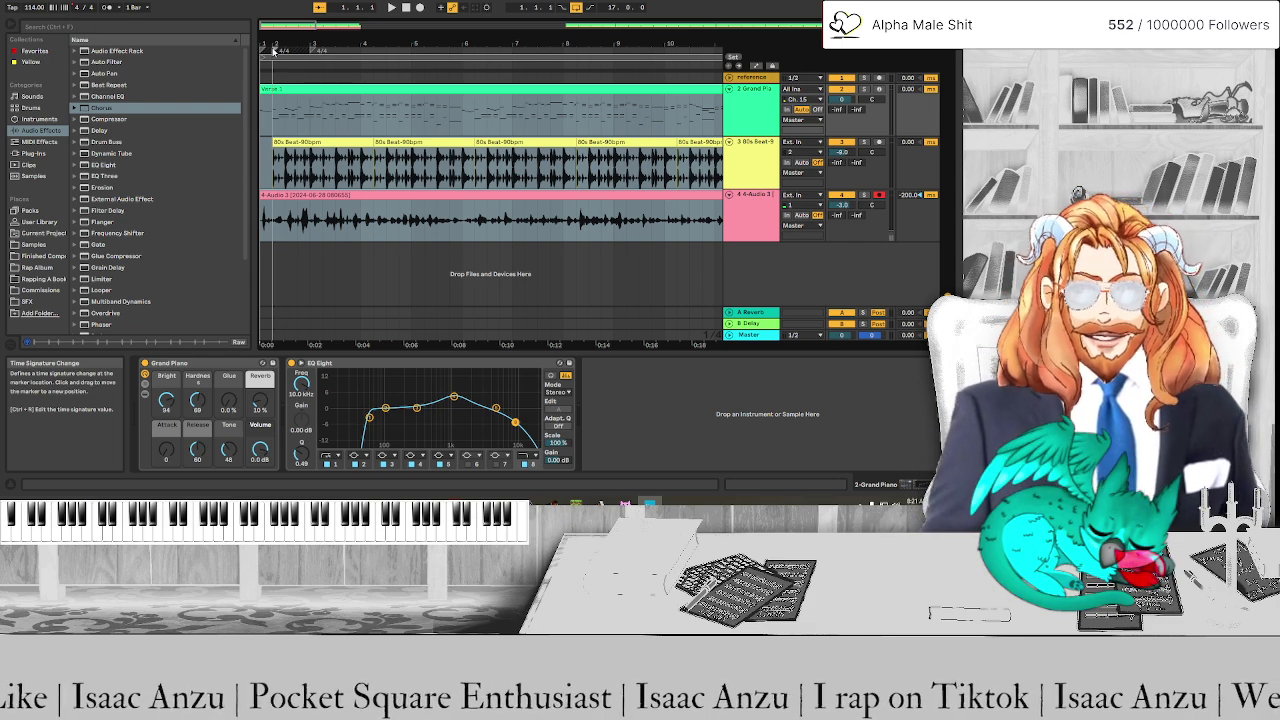
pyautogui.moveTo(313, 50); pyautogui.dragTo(276, 64)
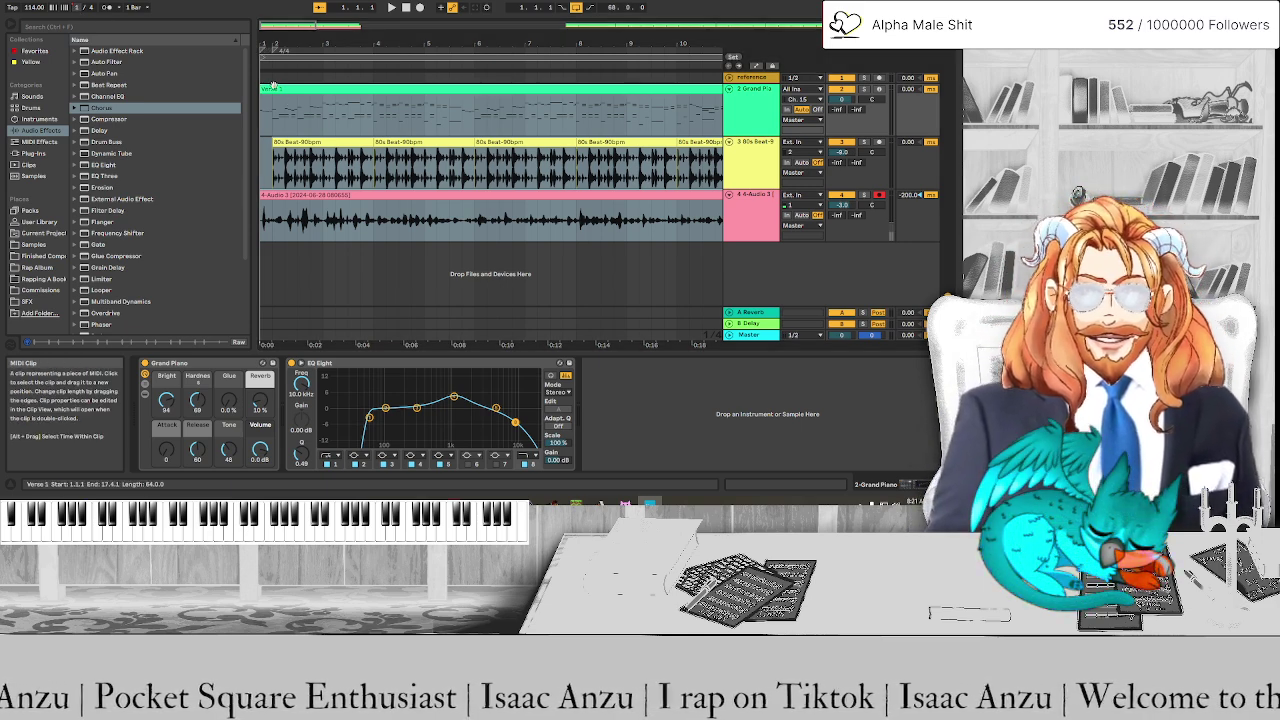
# Play the opening bars, set the vocal track's delay to -225 ms, and save the set
pyautogui.hotkey('ctrl', 'a')
pyautogui.press('space')
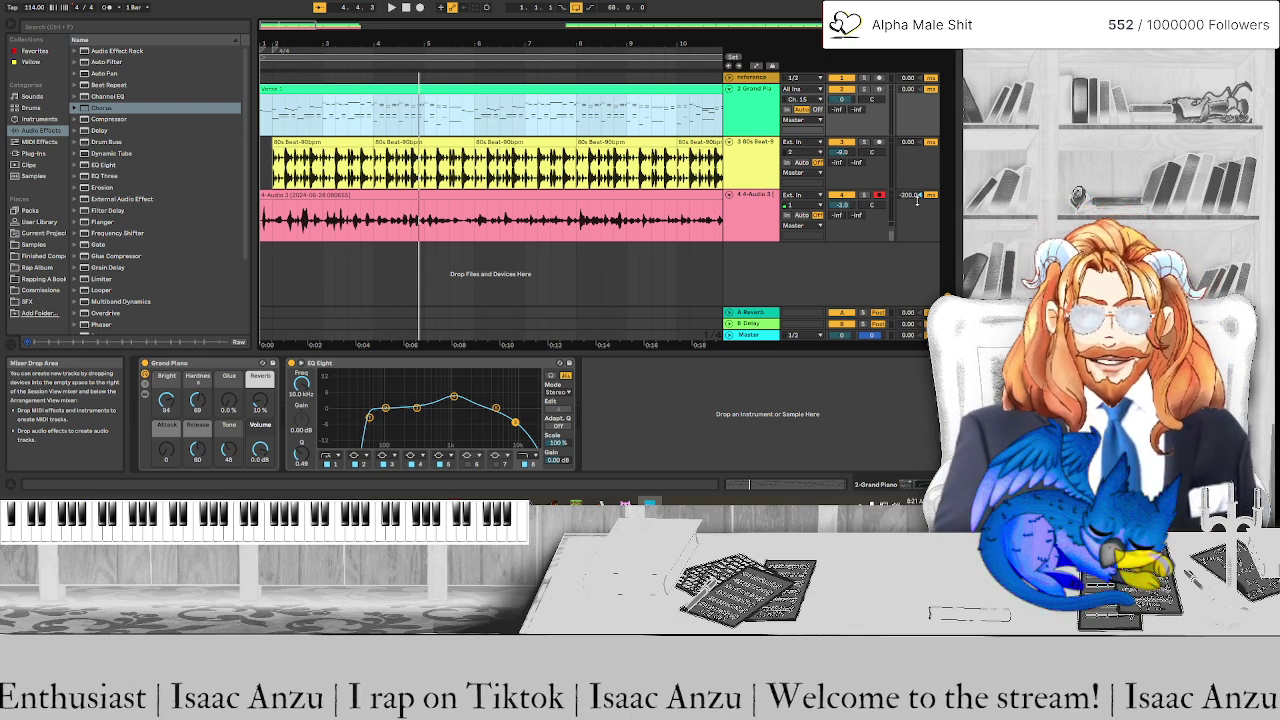
pyautogui.click(953, 245)
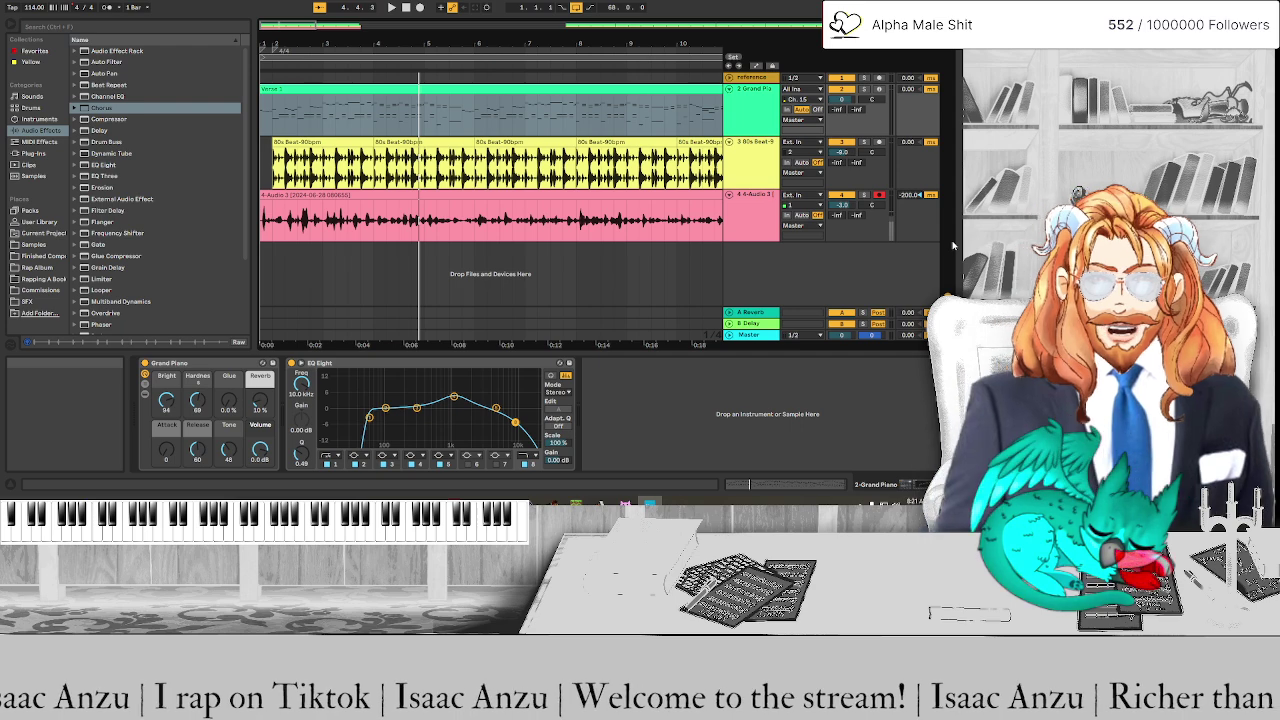
pyautogui.press('space')
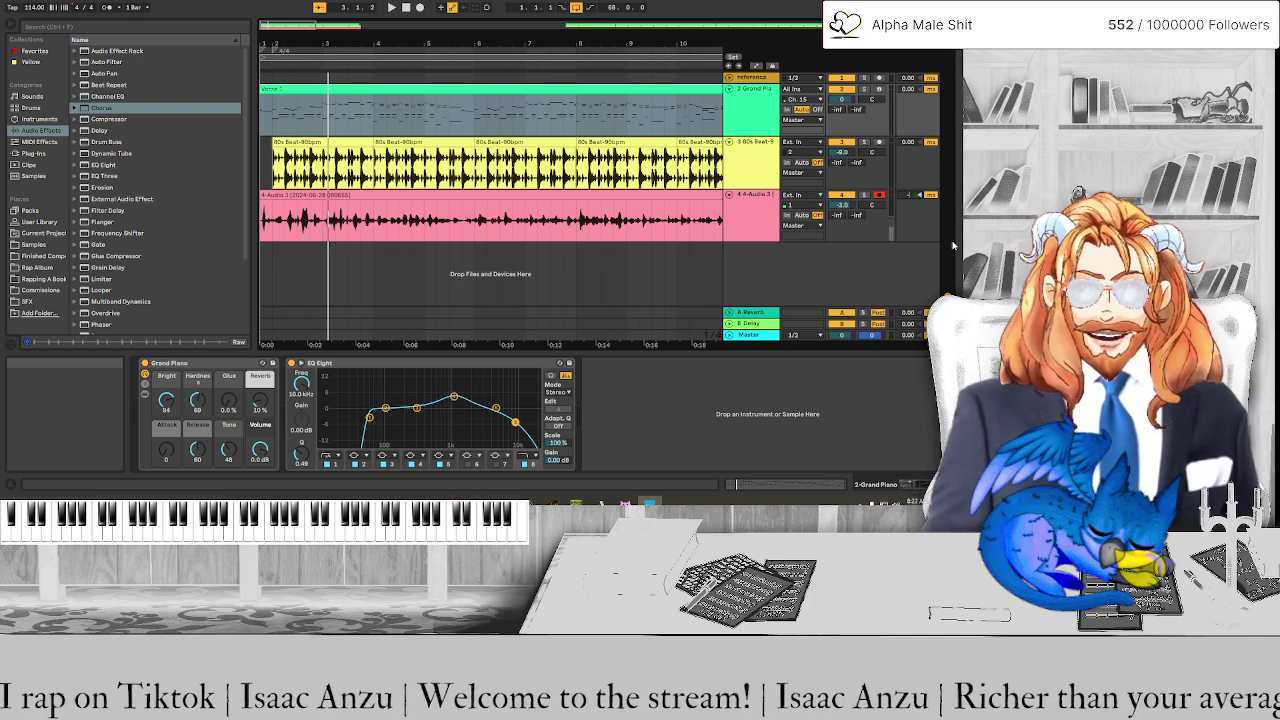
pyautogui.press('space')
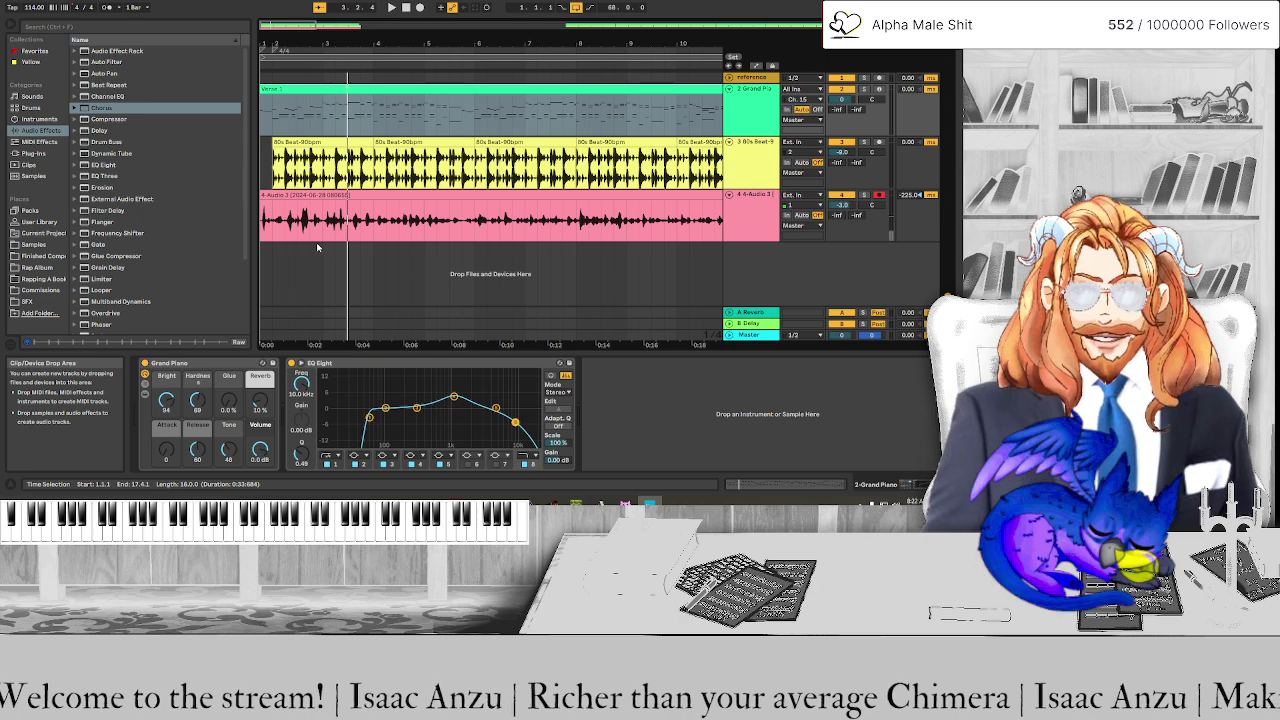
pyautogui.click(930, 142)
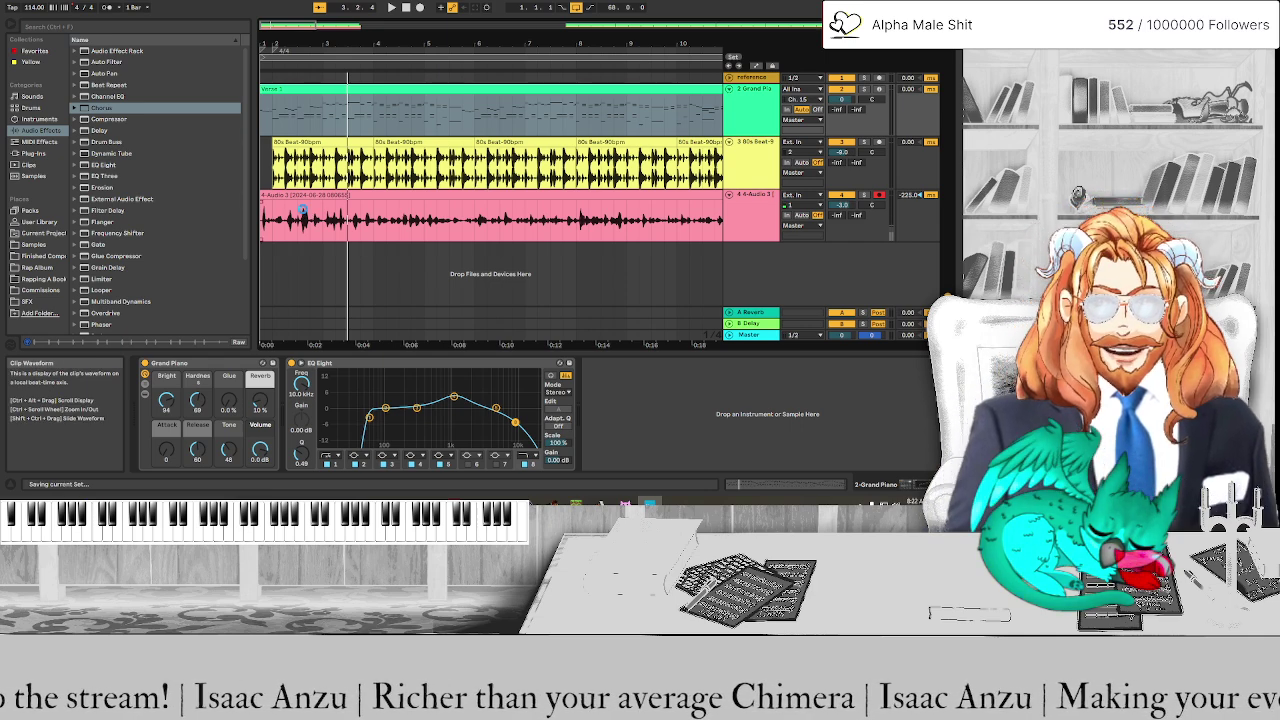
# Listen on through the verse, set the vocal track's delay to -215 ms, and play on to the verse's end
pyautogui.press('space')
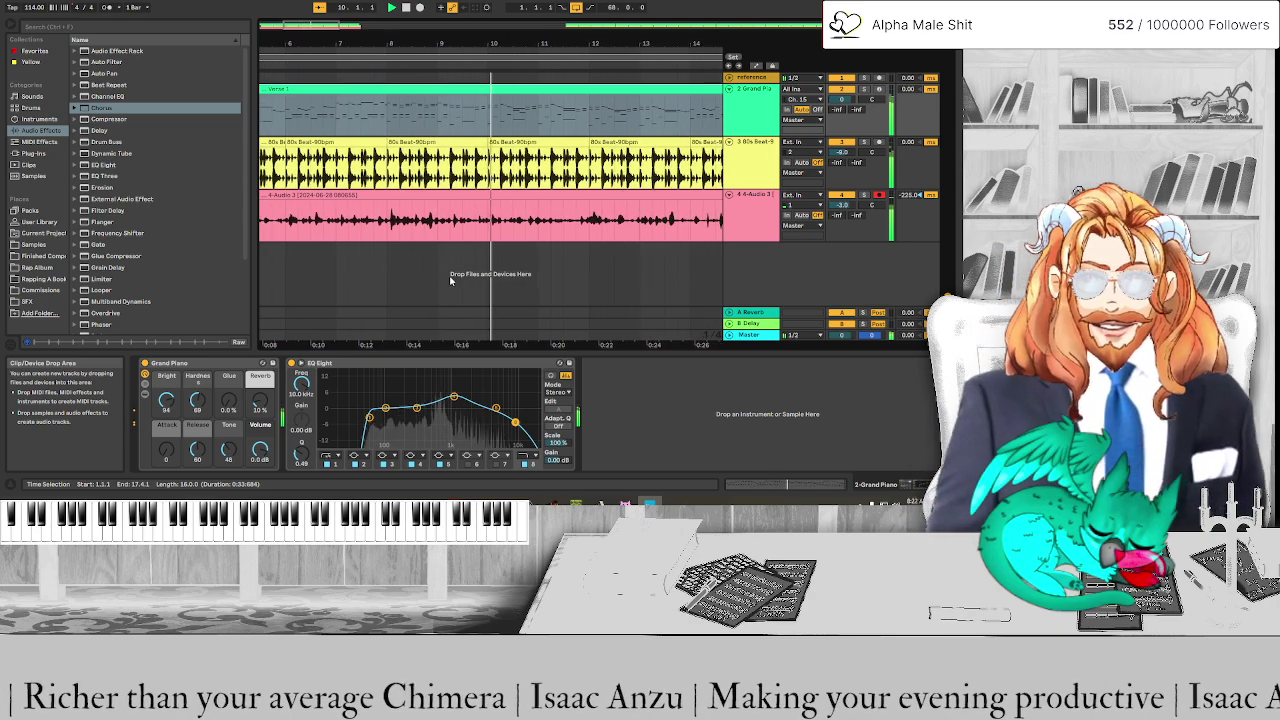
pyautogui.press('space')
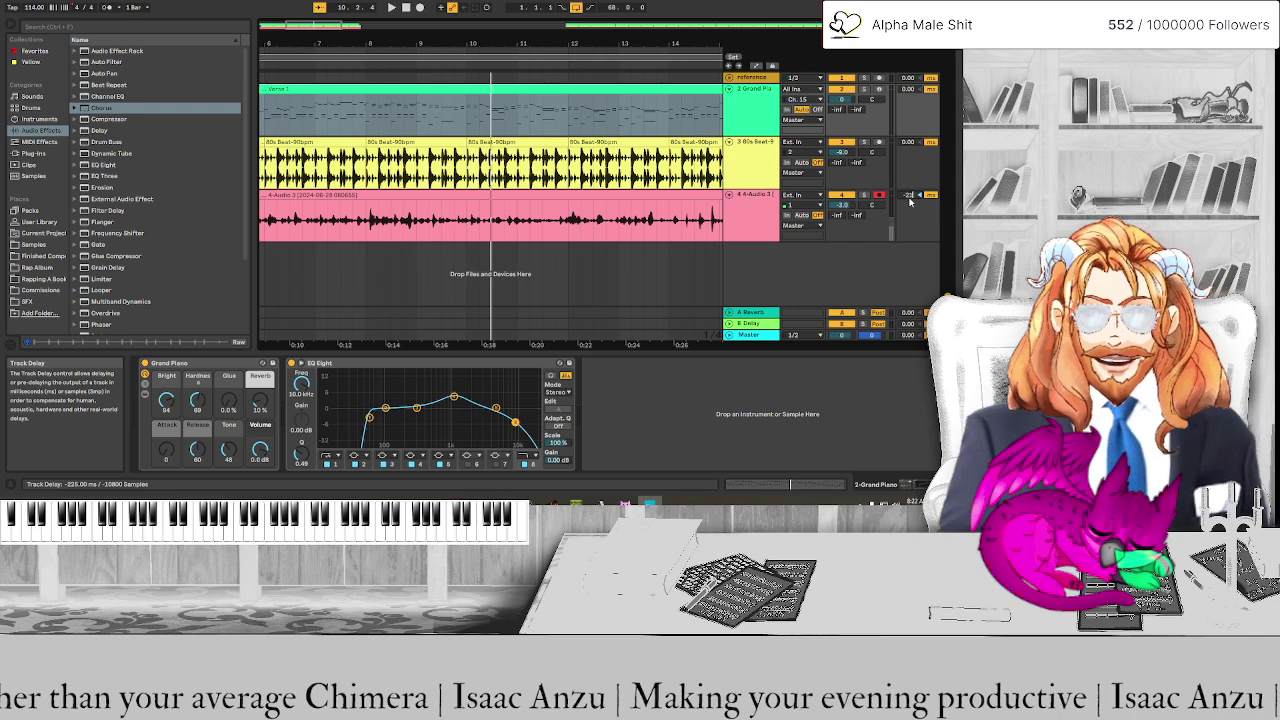
pyautogui.press('space')
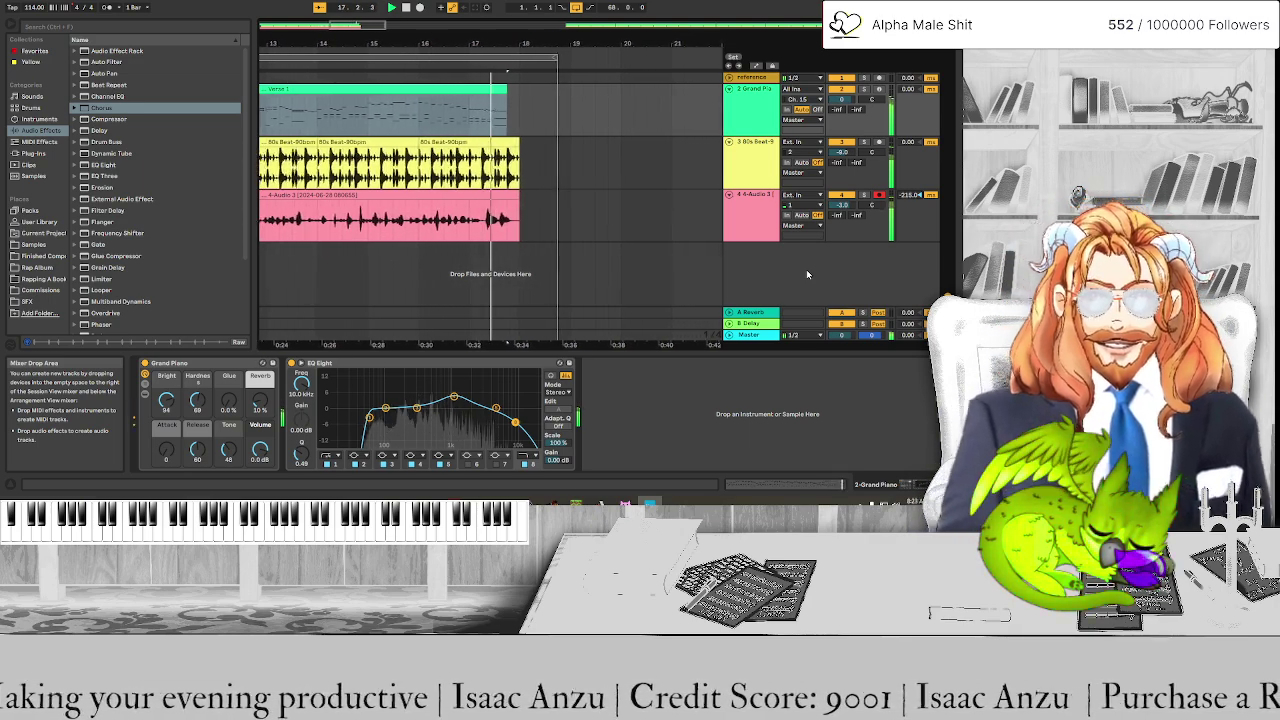
pyautogui.press('space')
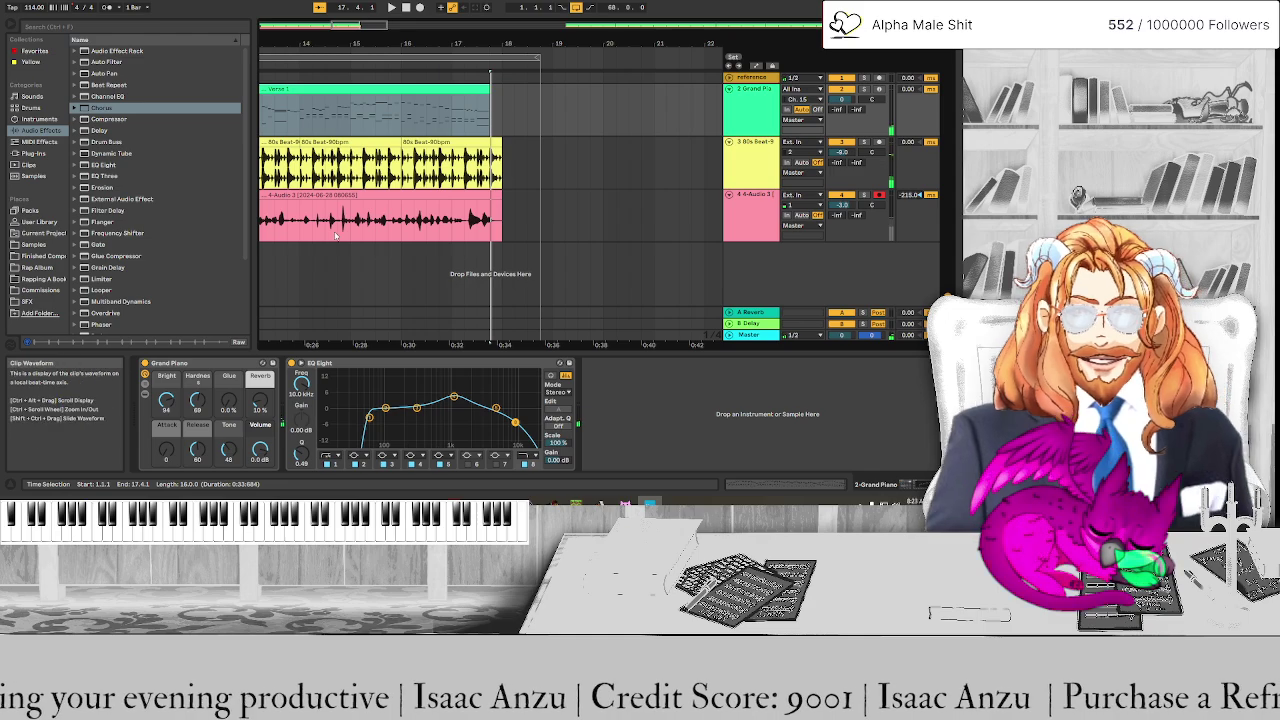
# Replay the verse from bar 9 to check the vocal's timing against the beat
pyautogui.hscroll(-10, 353, 252)
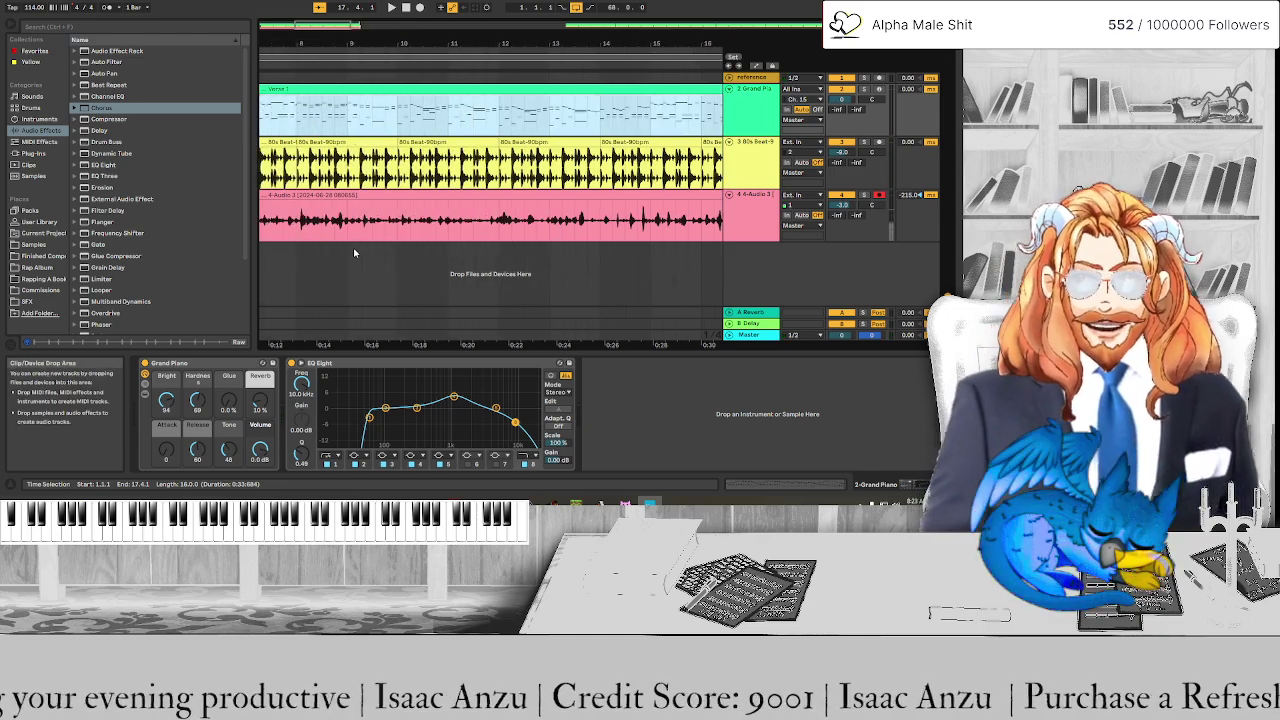
pyautogui.click(347, 237)
pyautogui.press('space')
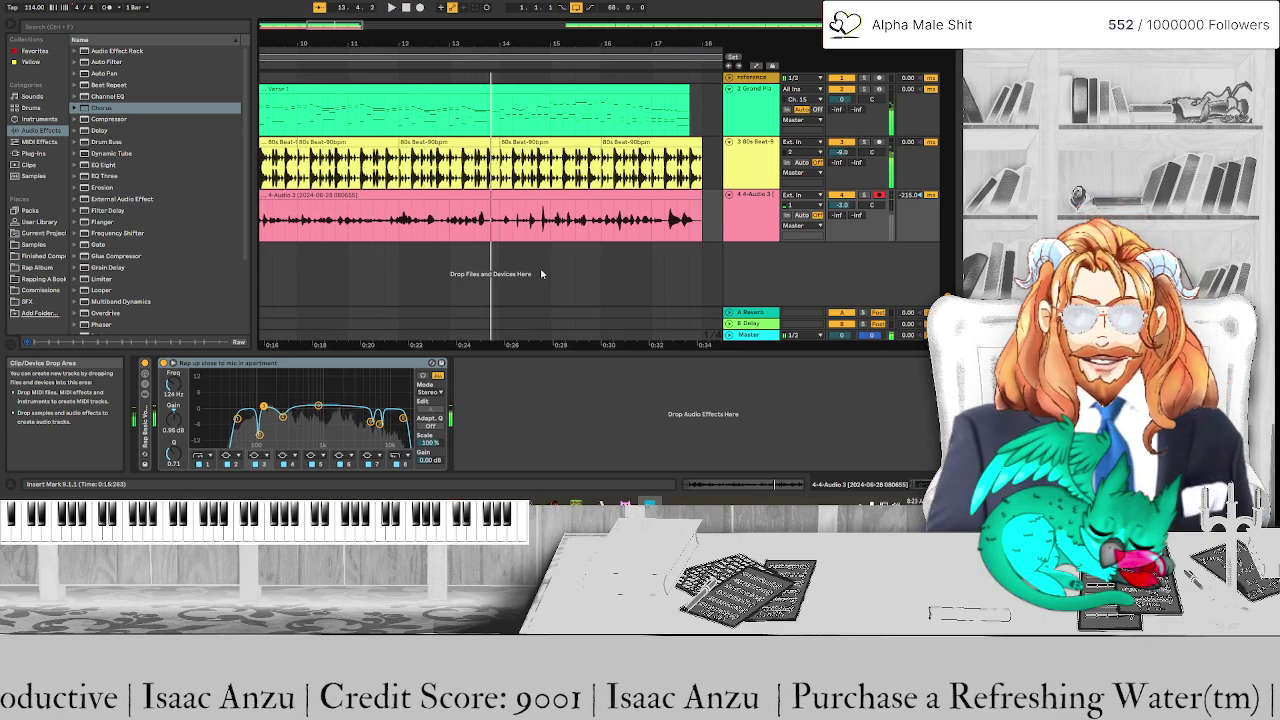
# Try splitting the vocal clip at 13.4.1 and 11.3.4, and select the section between the splits
pyautogui.keyDown('ctrl'); pyautogui.scroll(10, 483, 234); pyautogui.keyUp('ctrl')
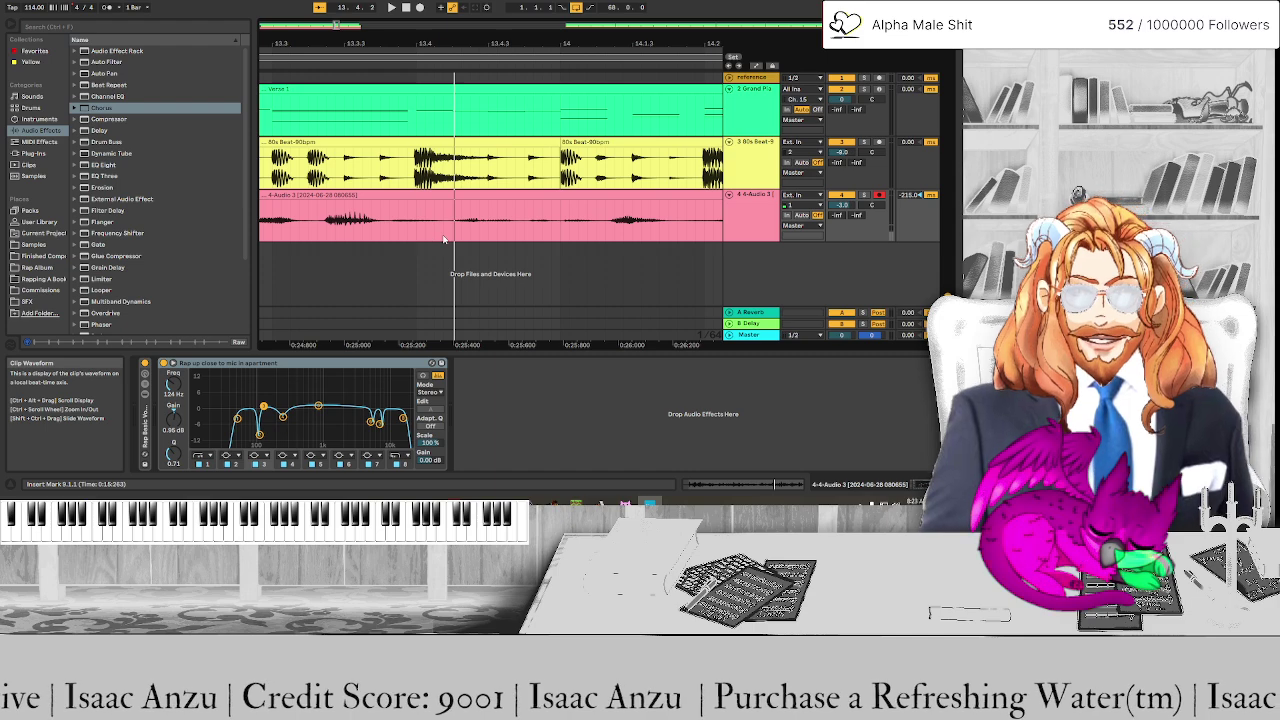
pyautogui.keyDown('ctrl'); pyautogui.scroll(-4, 389, 240); pyautogui.keyUp('ctrl')
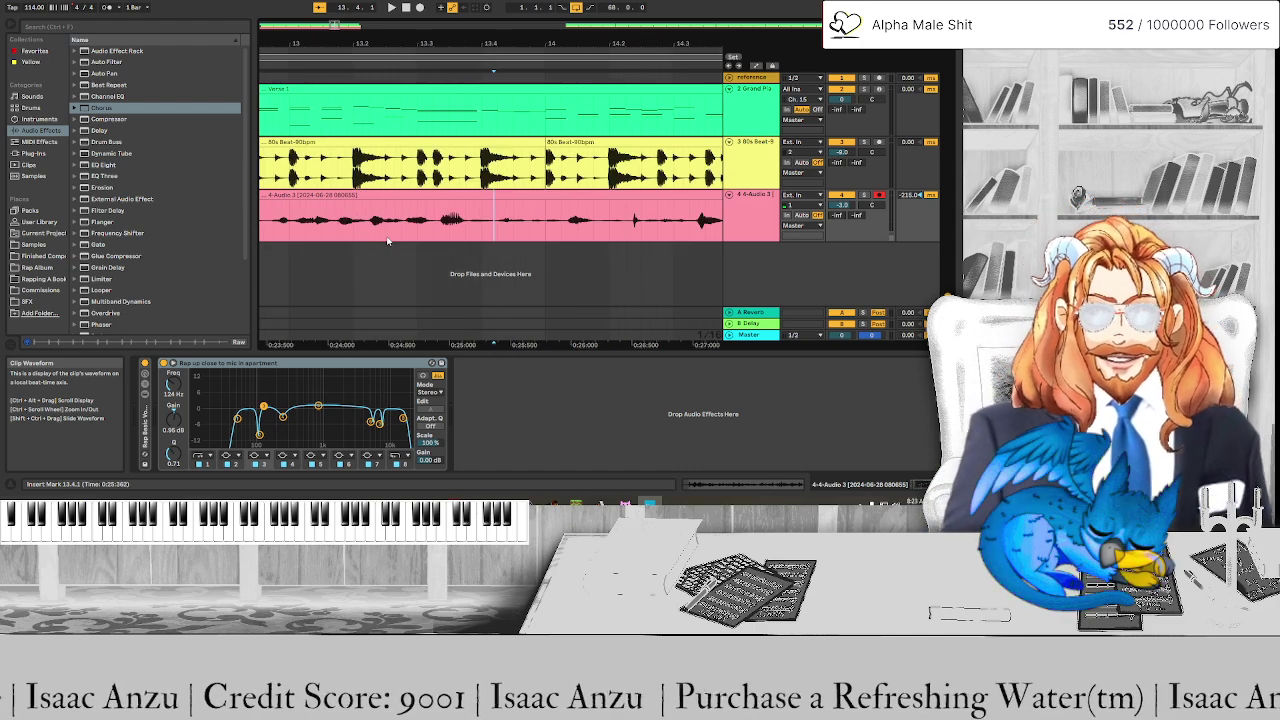
pyautogui.hscroll(-5, 418, 243)
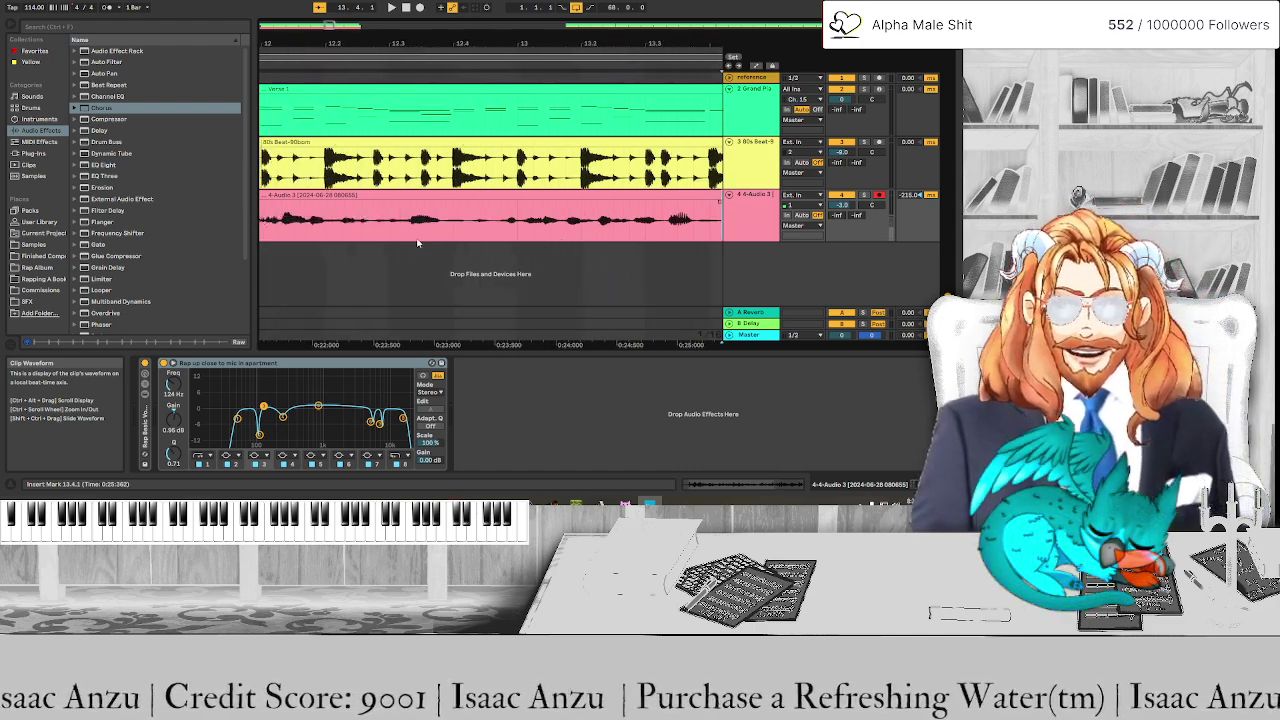
pyautogui.keyDown('ctrl'); pyautogui.scroll(4, 420, 240); pyautogui.keyUp('ctrl')
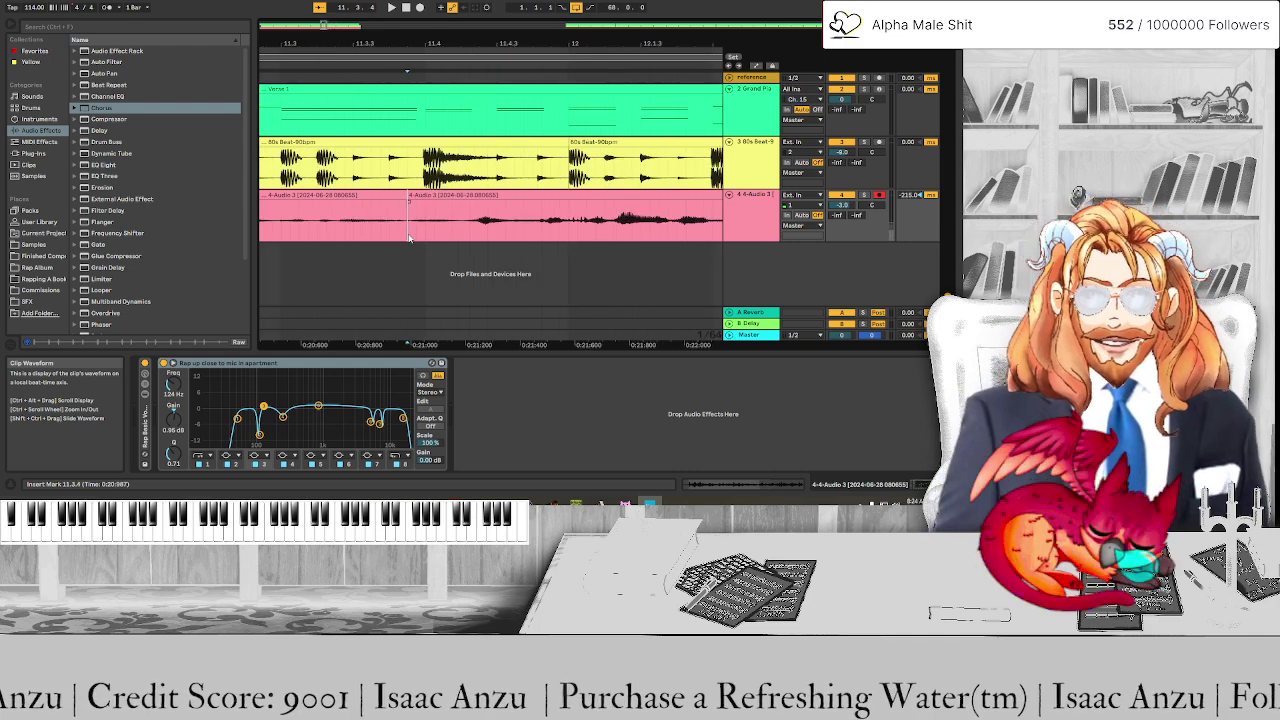
pyautogui.keyDown('ctrl'); pyautogui.scroll(3, 419, 193); pyautogui.keyUp('ctrl')
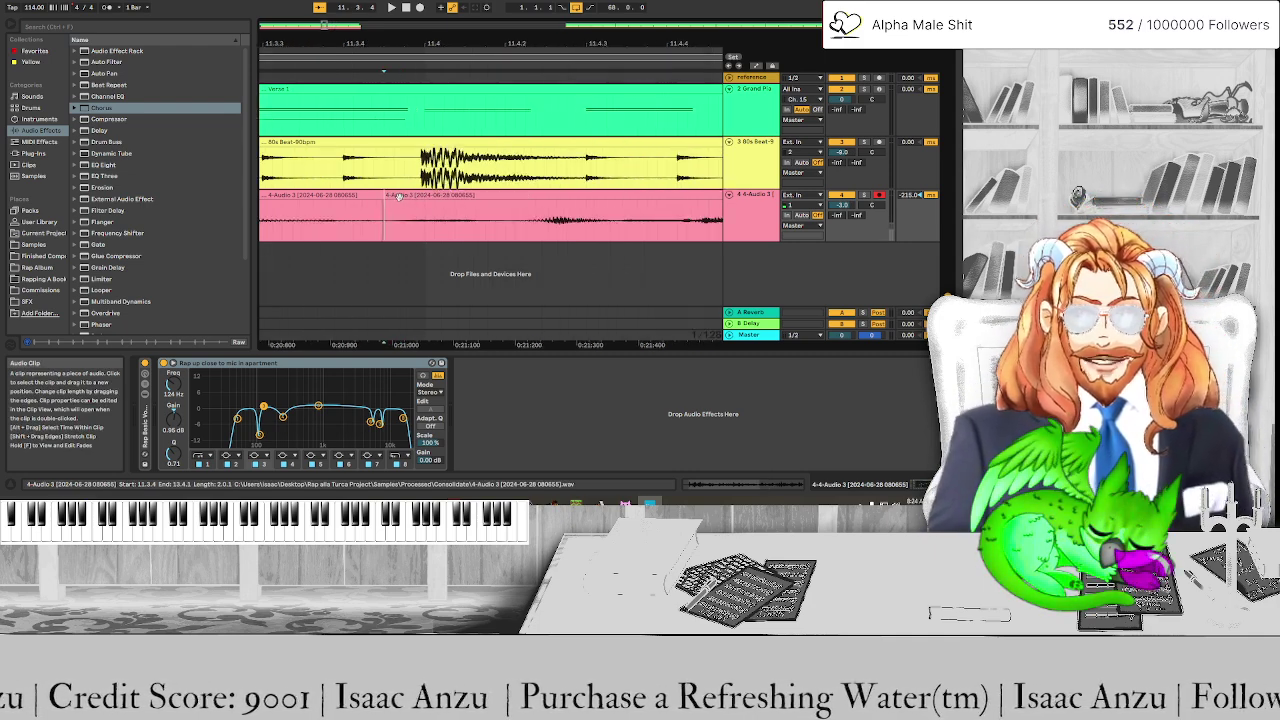
pyautogui.click(392, 199)
# Play from 11.1.1 through the split vocal section to check its timing
pyautogui.keyDown('ctrl'); pyautogui.scroll(-10, 373, 249); pyautogui.keyUp('ctrl')
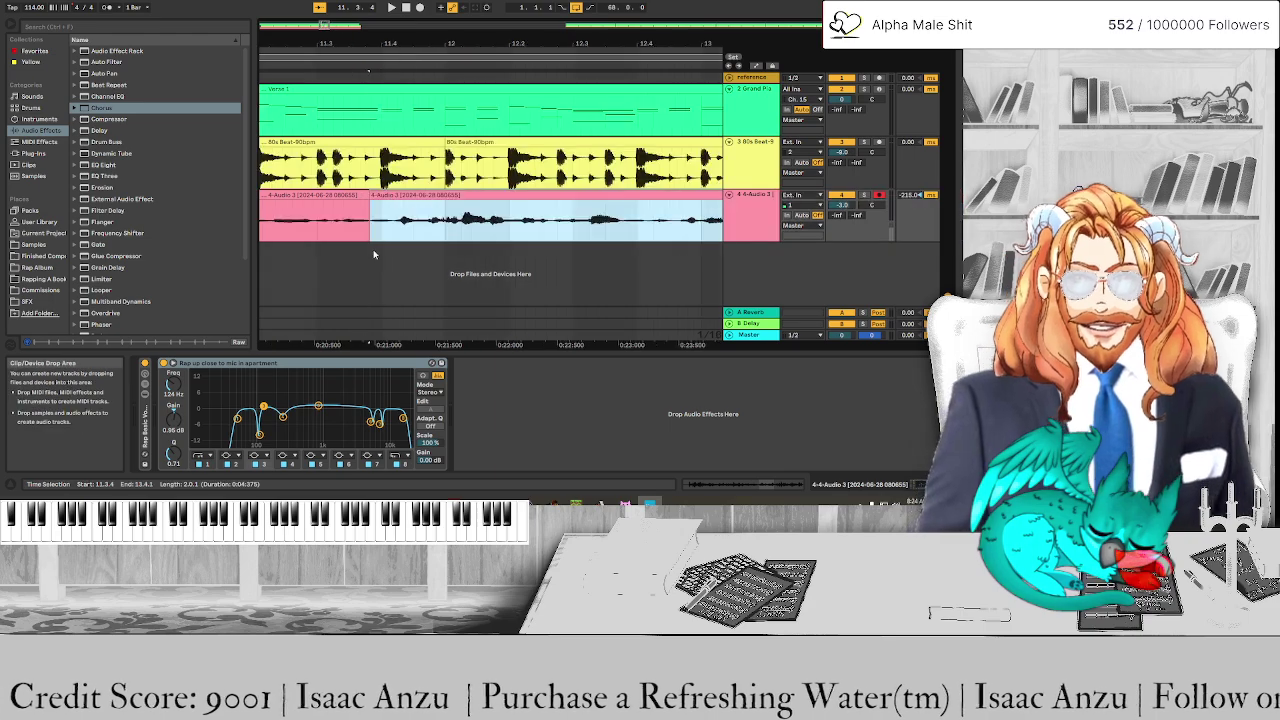
pyautogui.click(363, 238)
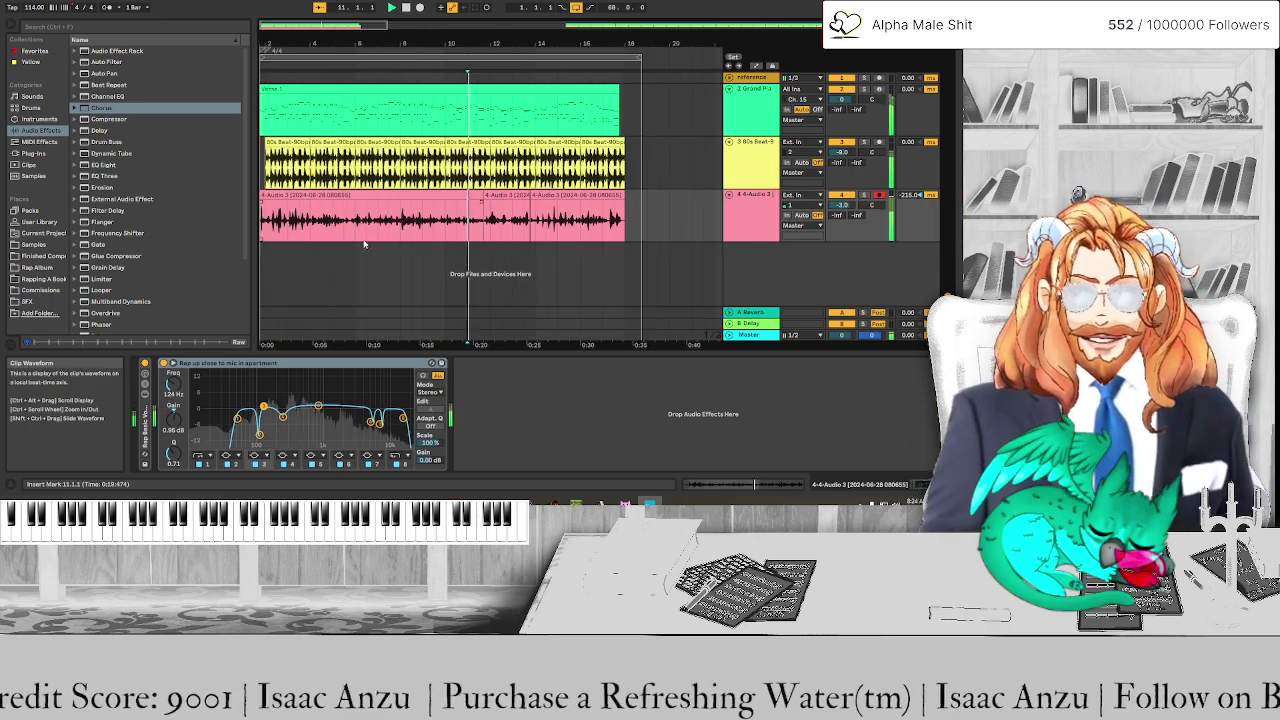
pyautogui.press('space')
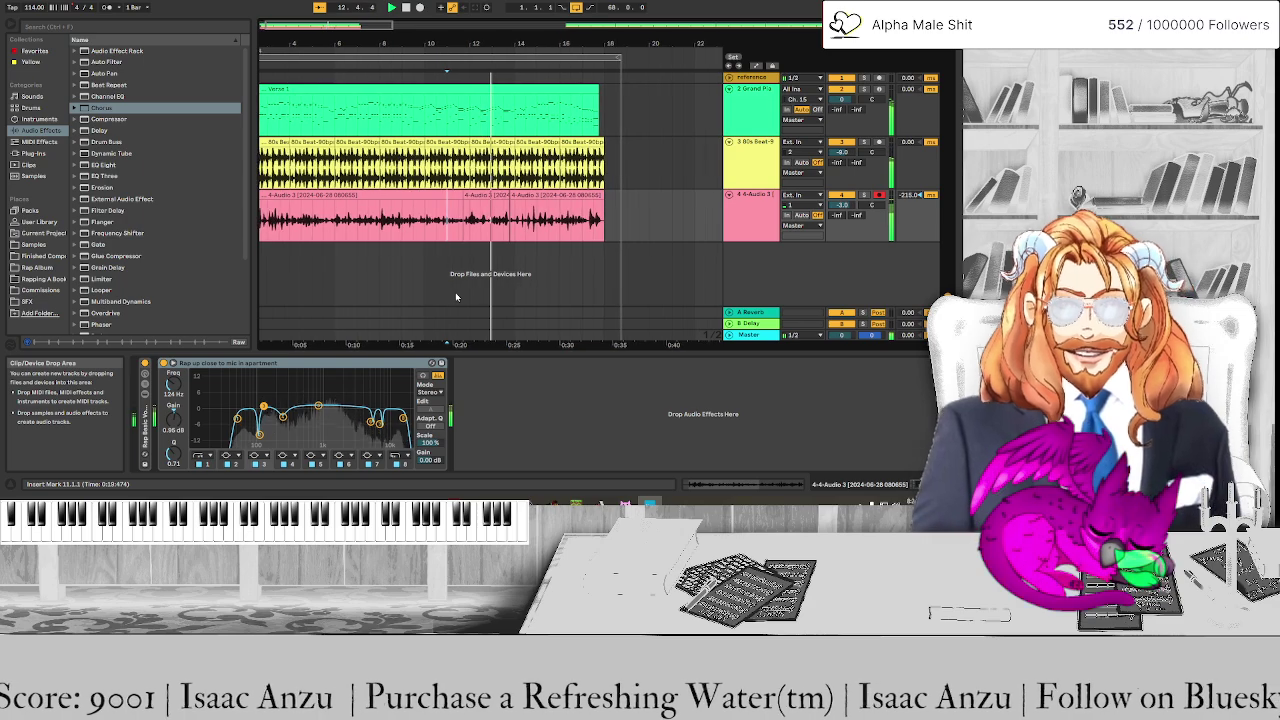
pyautogui.press('space')
# Try shifting the split vocal section slightly along the timeline, and play across the split from 11.3.1
pyautogui.keyDown('ctrl'); pyautogui.scroll(10, 446, 275); pyautogui.keyUp('ctrl')
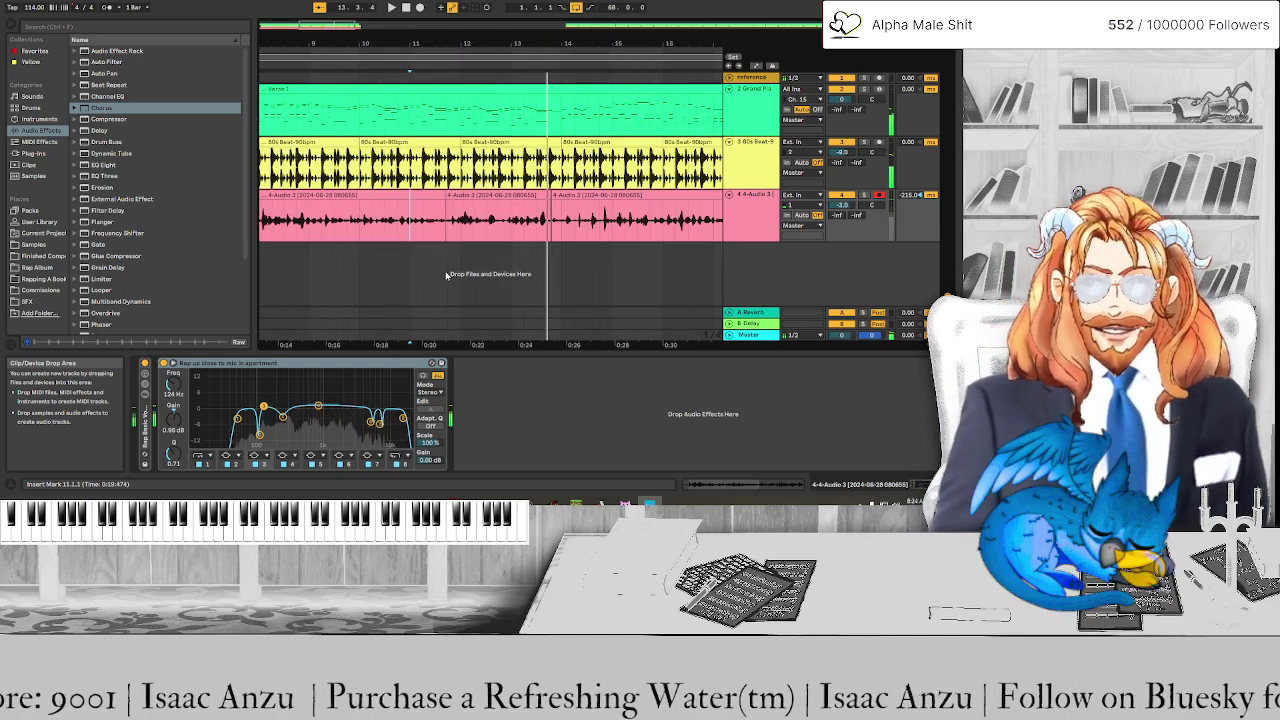
pyautogui.click(397, 198)
pyautogui.click(402, 197)
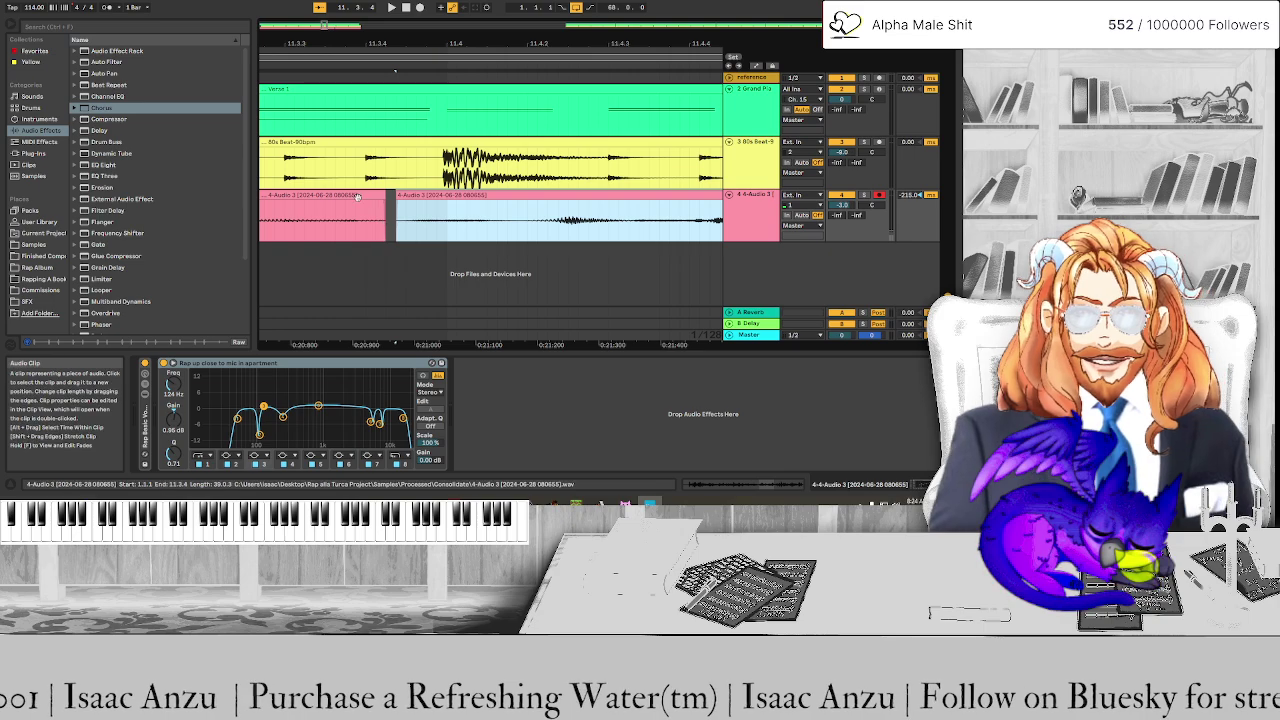
pyautogui.click(357, 197)
pyautogui.press('space')
pyautogui.keyDown('ctrl'); pyautogui.scroll(-2, 453, 250); pyautogui.keyUp('ctrl')
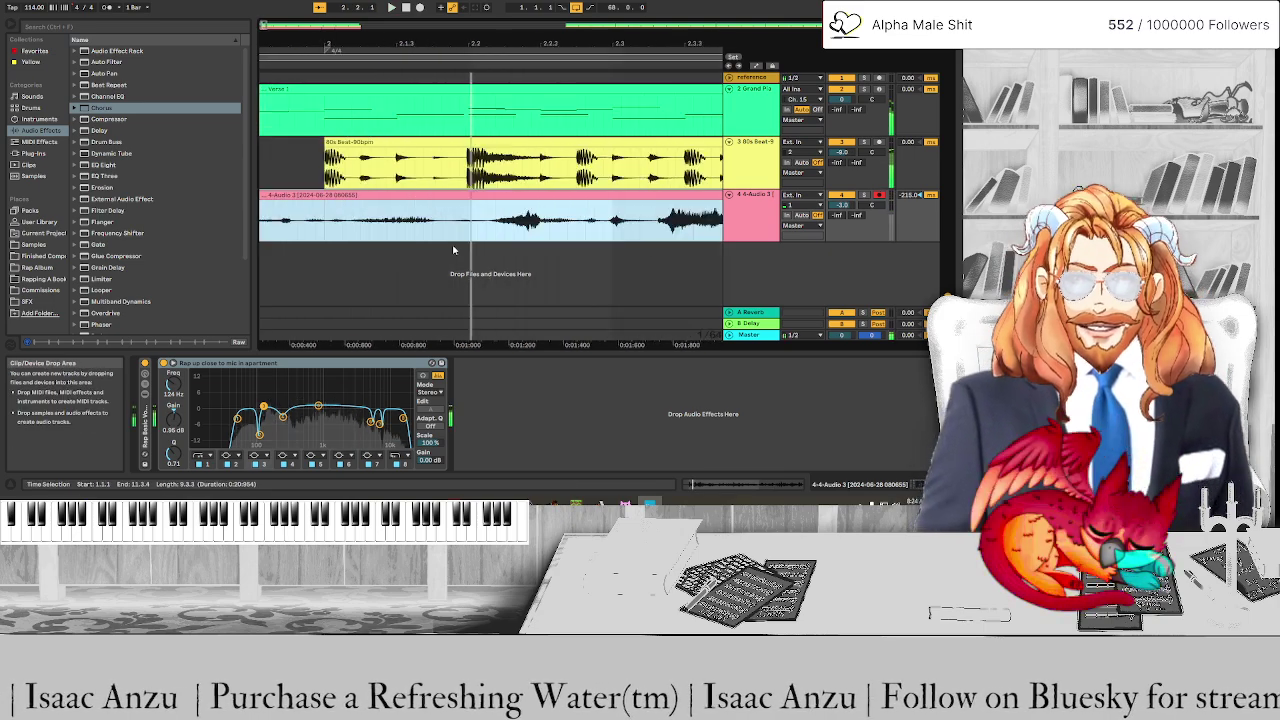
pyautogui.scroll(-5, 453, 250)
pyautogui.hscroll(10, 453, 250)
pyautogui.hscroll(-10, 453, 253)
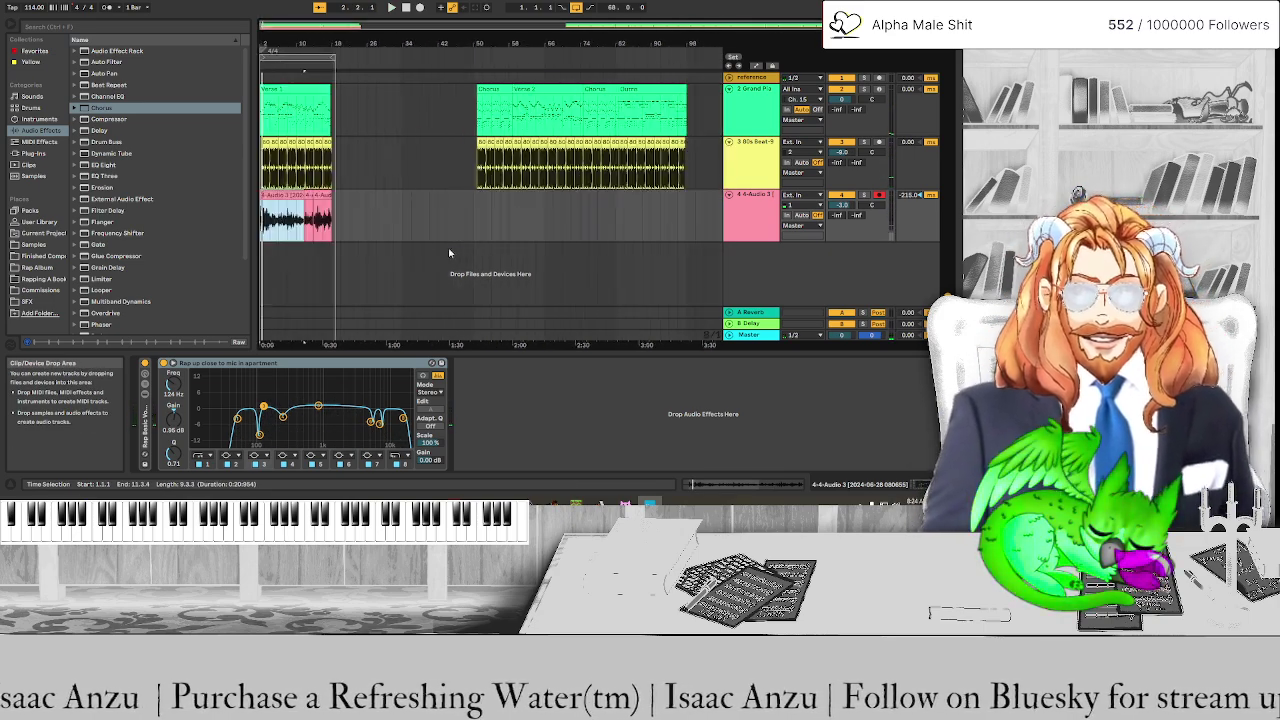
pyautogui.hscroll(-2, 292, 261)
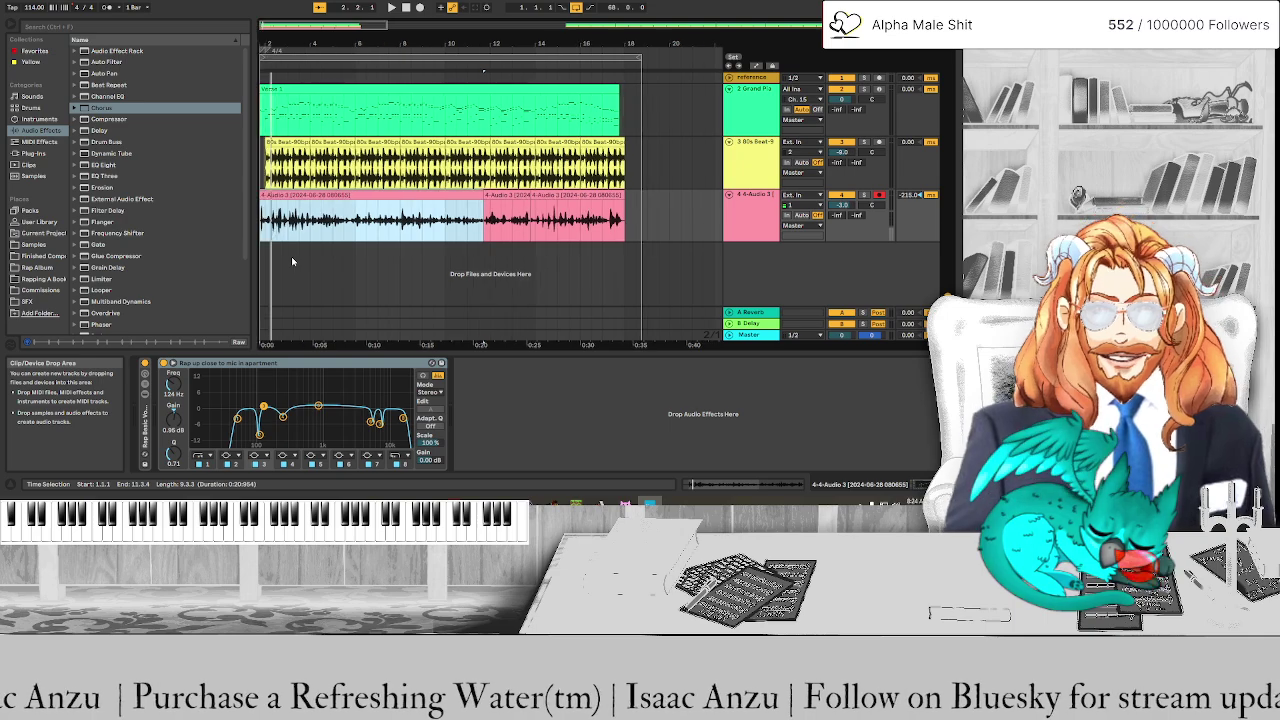
pyautogui.click(476, 224)
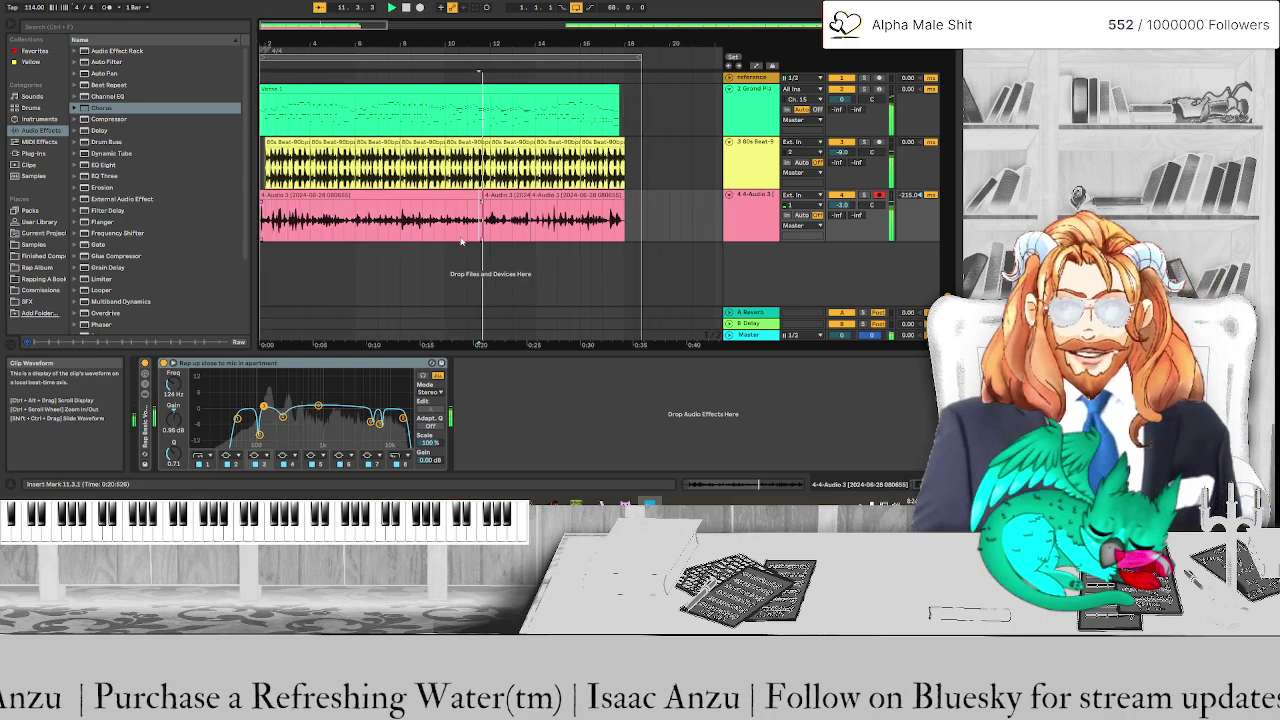
# Inspect the split near 13.4, and undo the vocal section's shift and both splits
pyautogui.scroll(10, 476, 246)
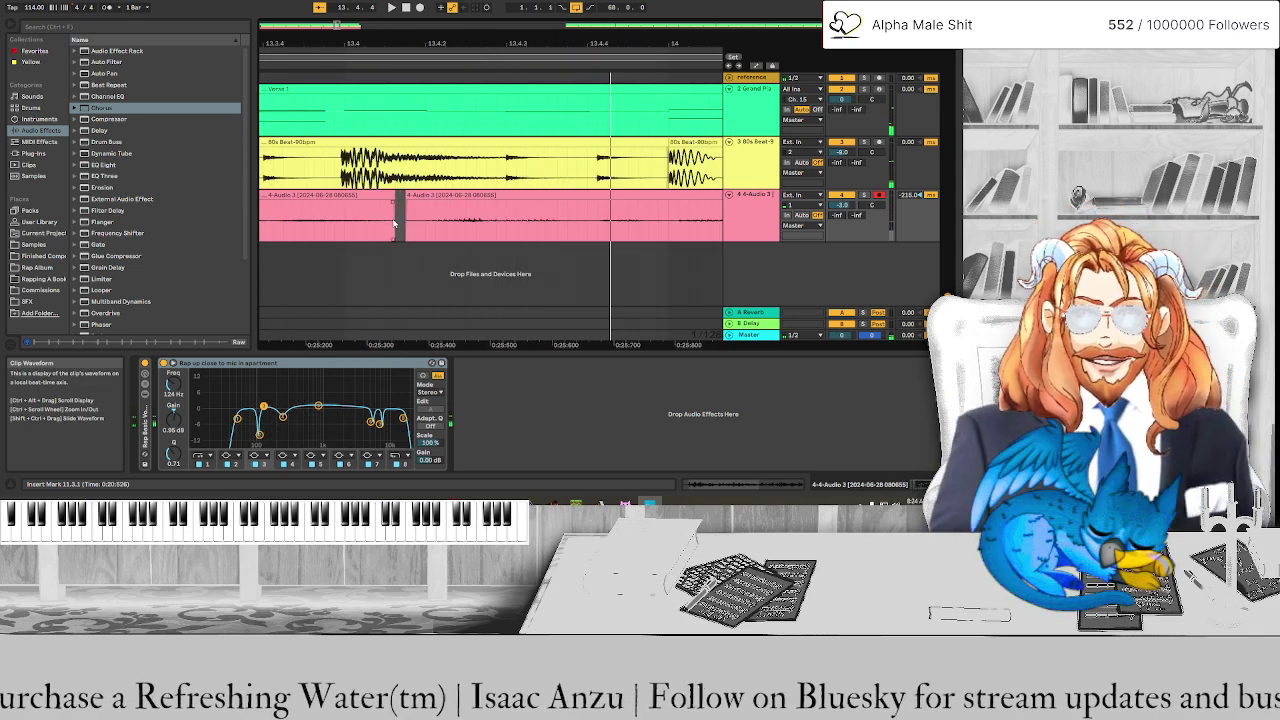
pyautogui.scroll(-10, 394, 224)
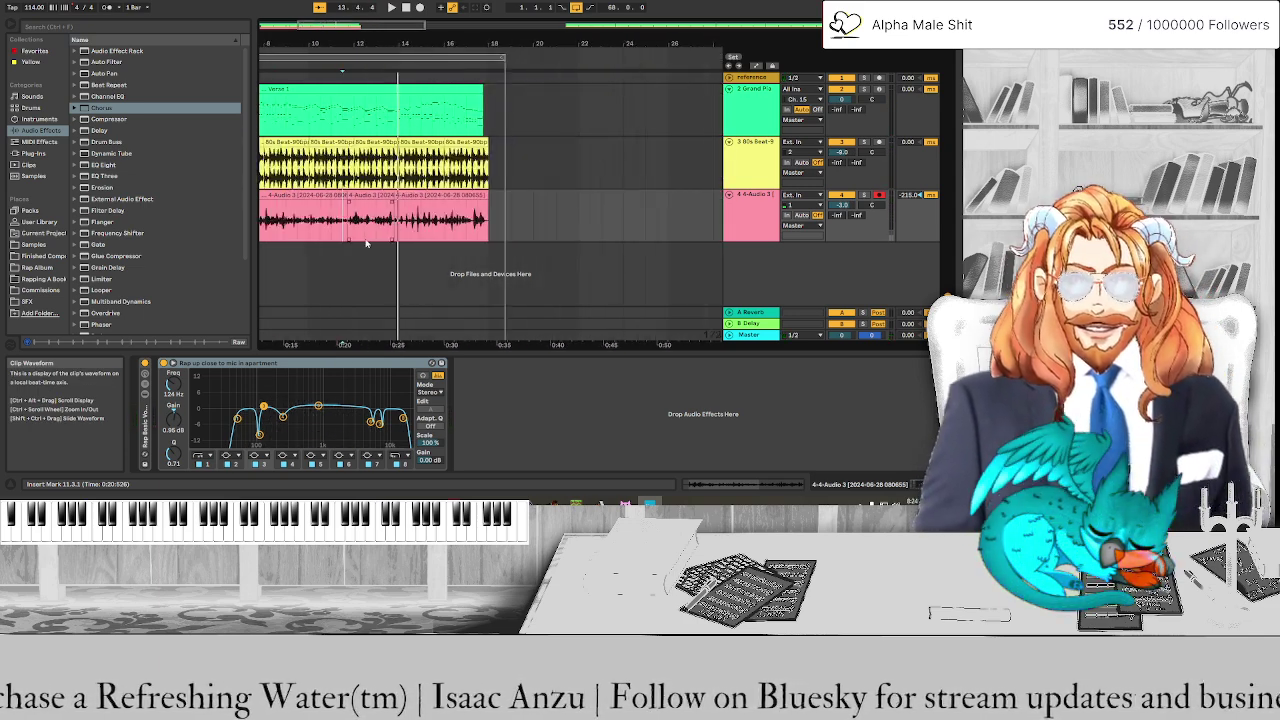
pyautogui.scroll(4, 366, 243)
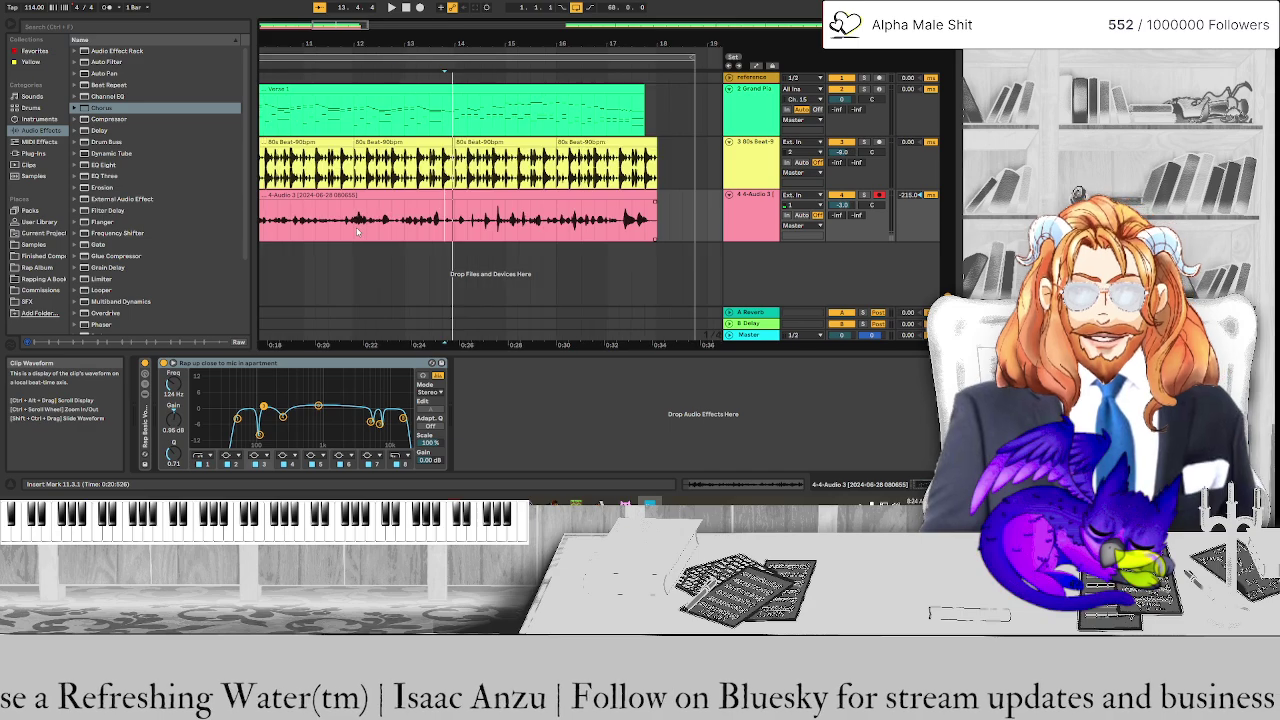
pyautogui.scroll(4, 322, 229)
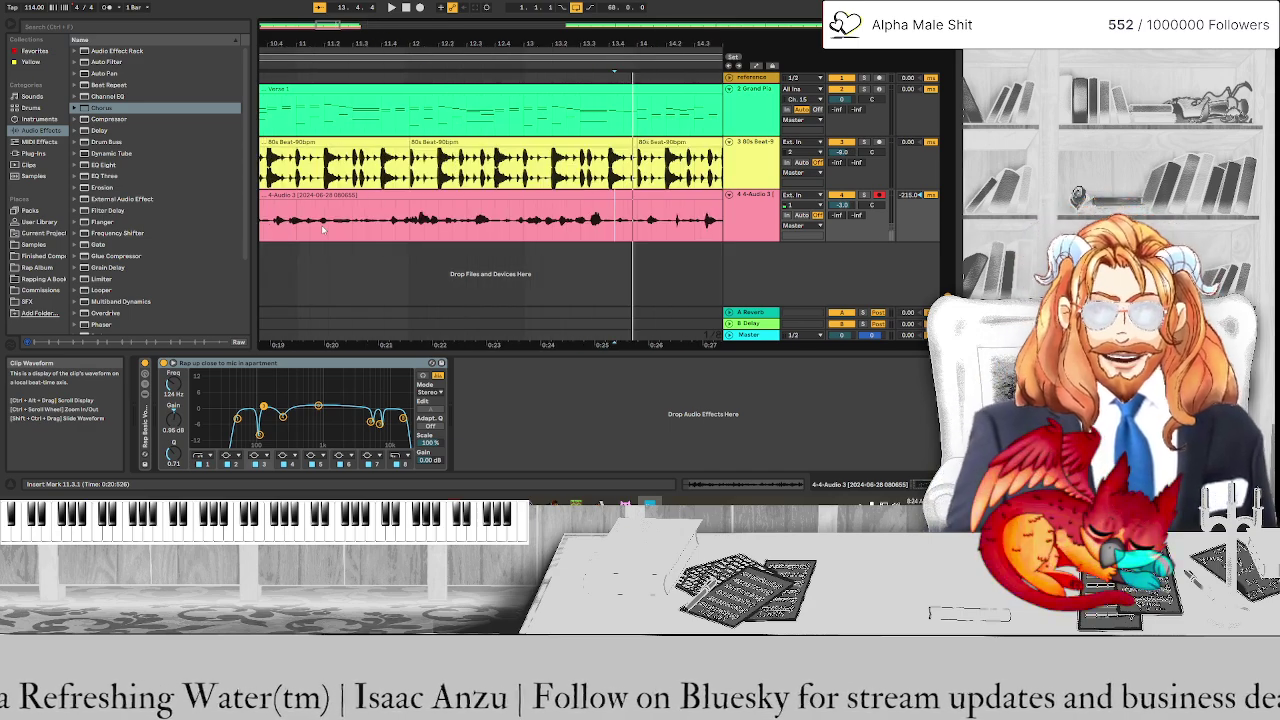
# Replay from 11.1.1, split the vocal clip at 13.3.2 and just after 12.4.3, and select the section between the splits
pyautogui.click(296, 234)
pyautogui.press('space')
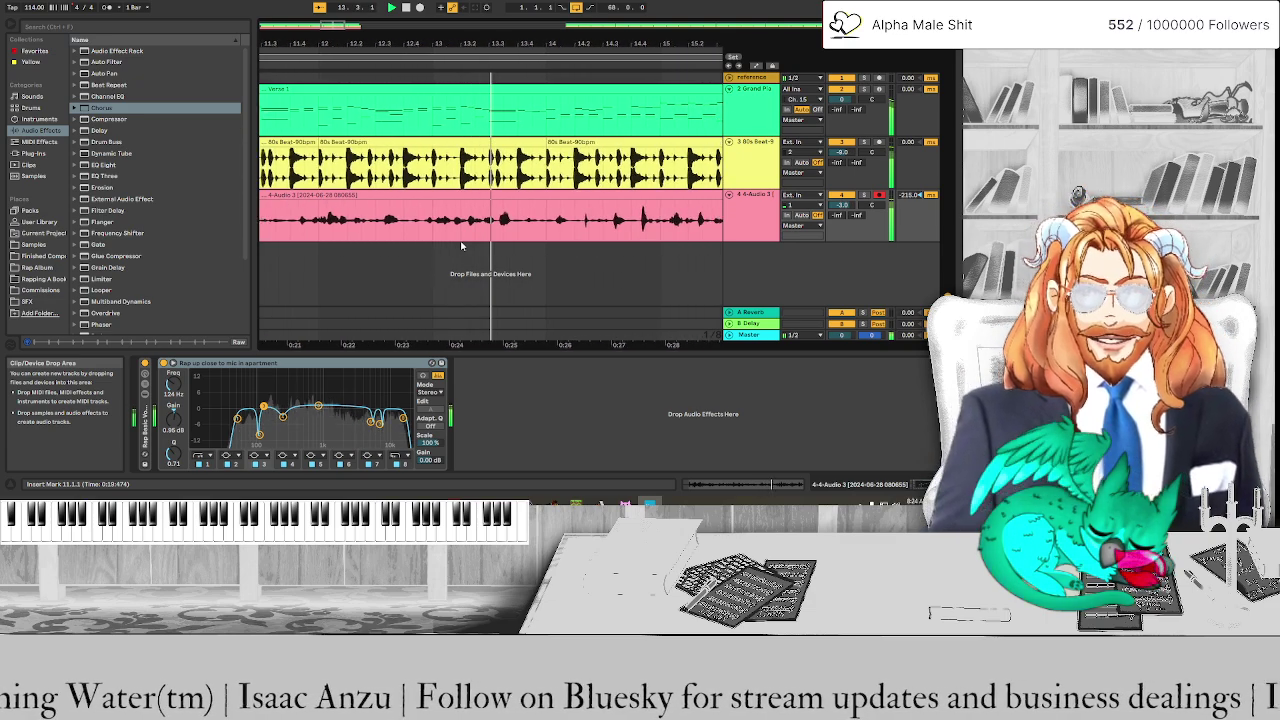
pyautogui.scroll(3, 425, 238)
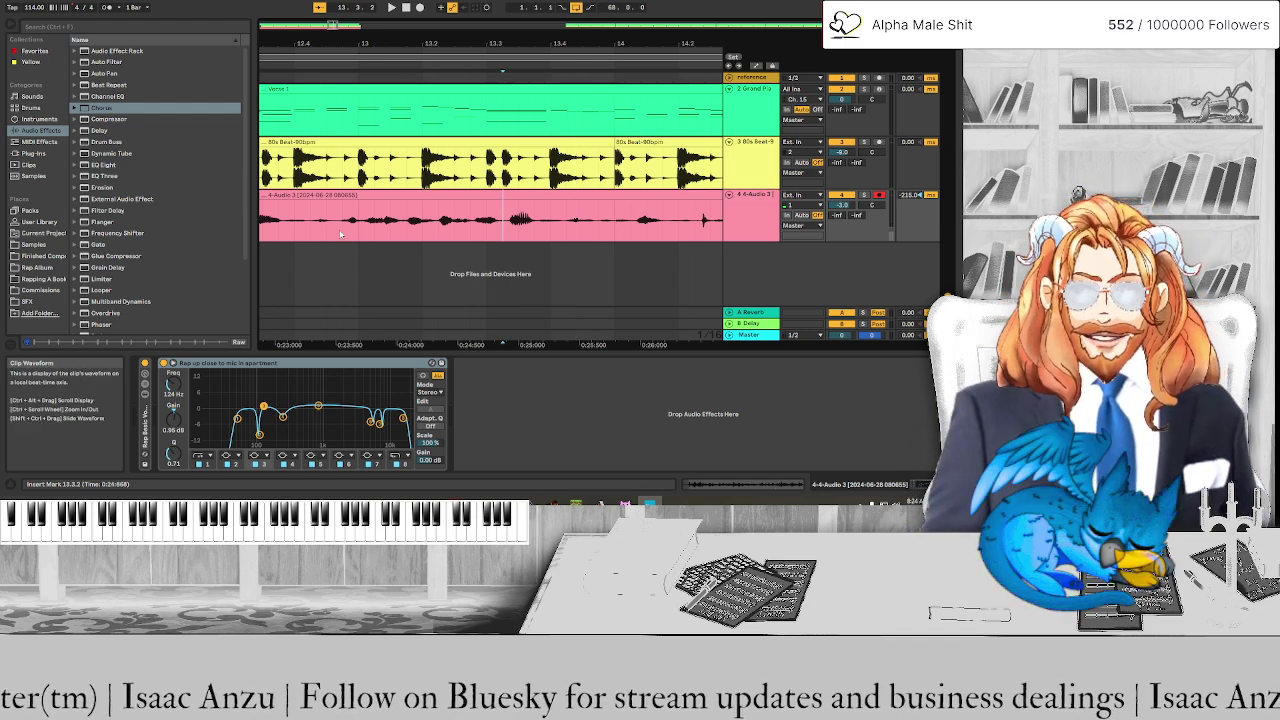
pyautogui.scroll(3, 342, 235)
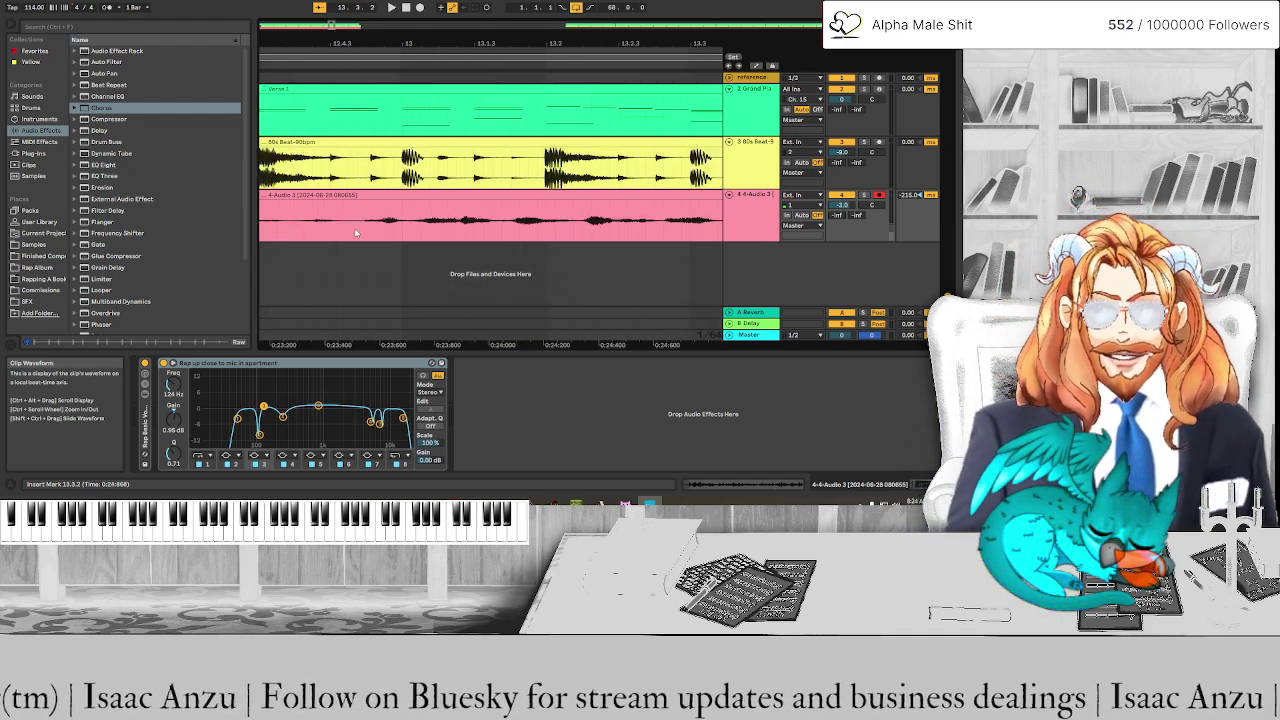
pyautogui.keyDown('shift'); pyautogui.click(355, 232); pyautogui.keyUp('shift')
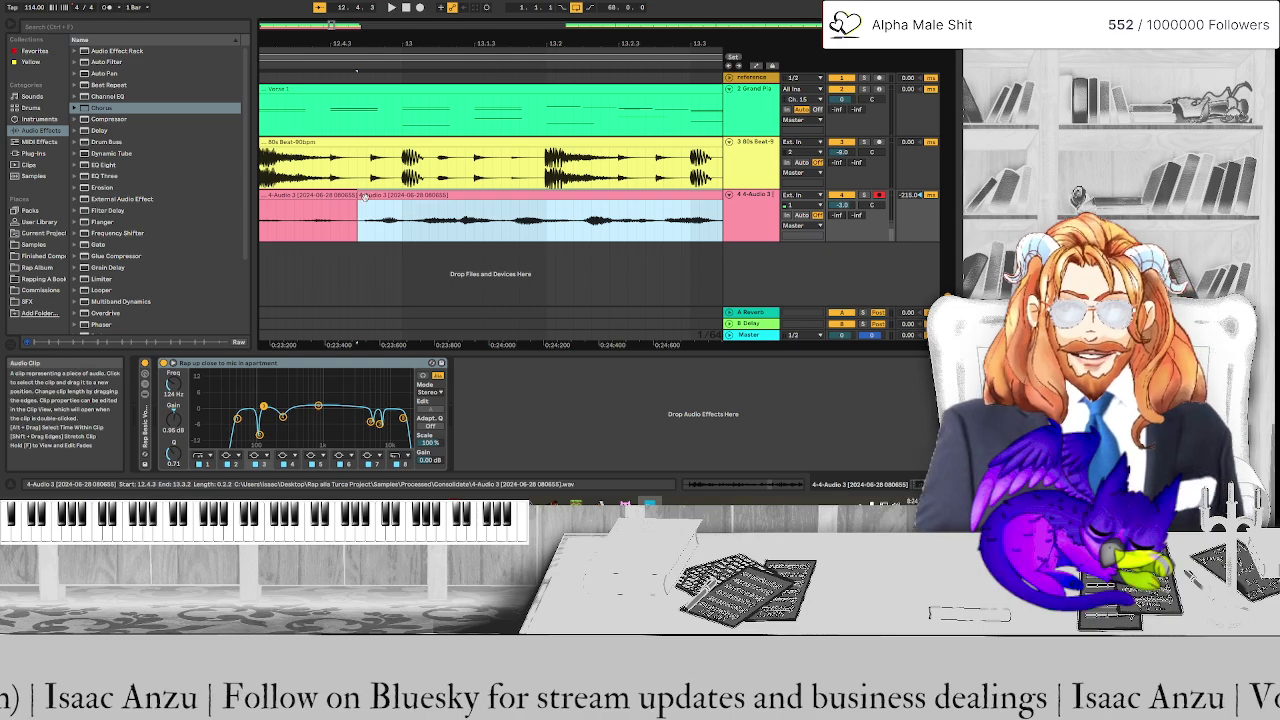
pyautogui.scroll(2, 365, 197)
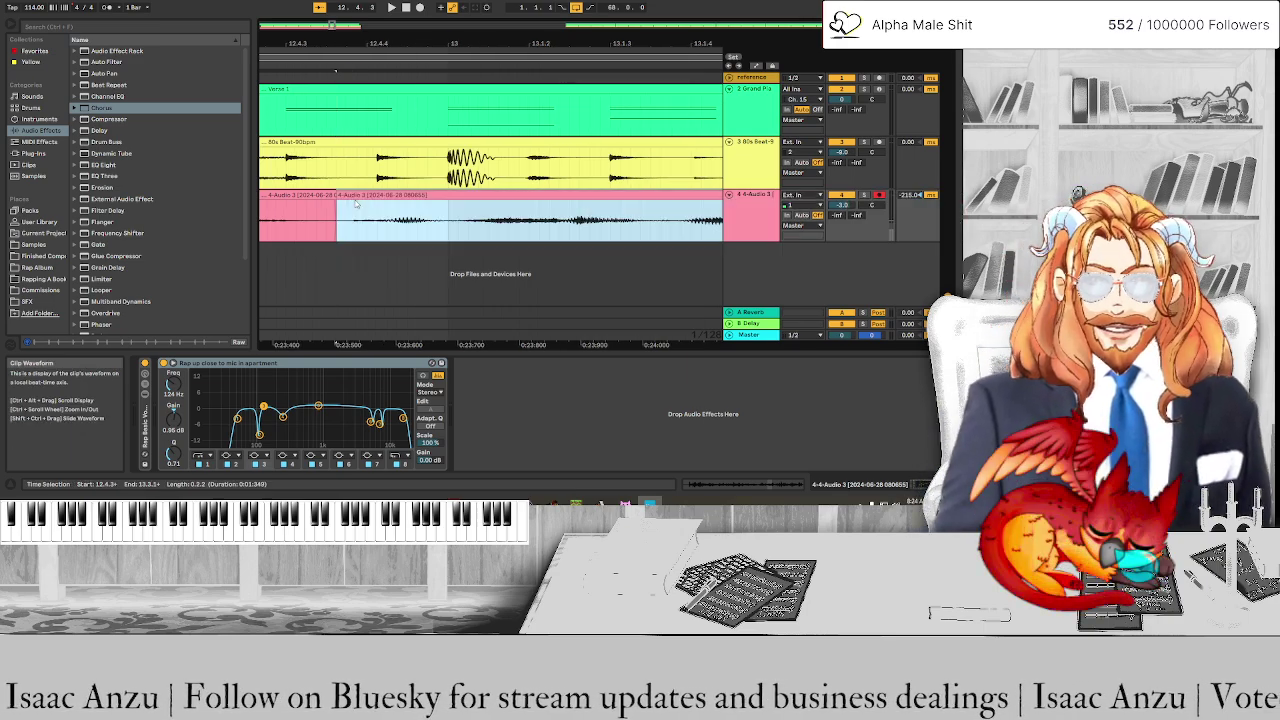
pyautogui.scroll(-5, 315, 200)
pyautogui.scroll(-3, 313, 204)
pyautogui.hscroll(-3, 320, 210)
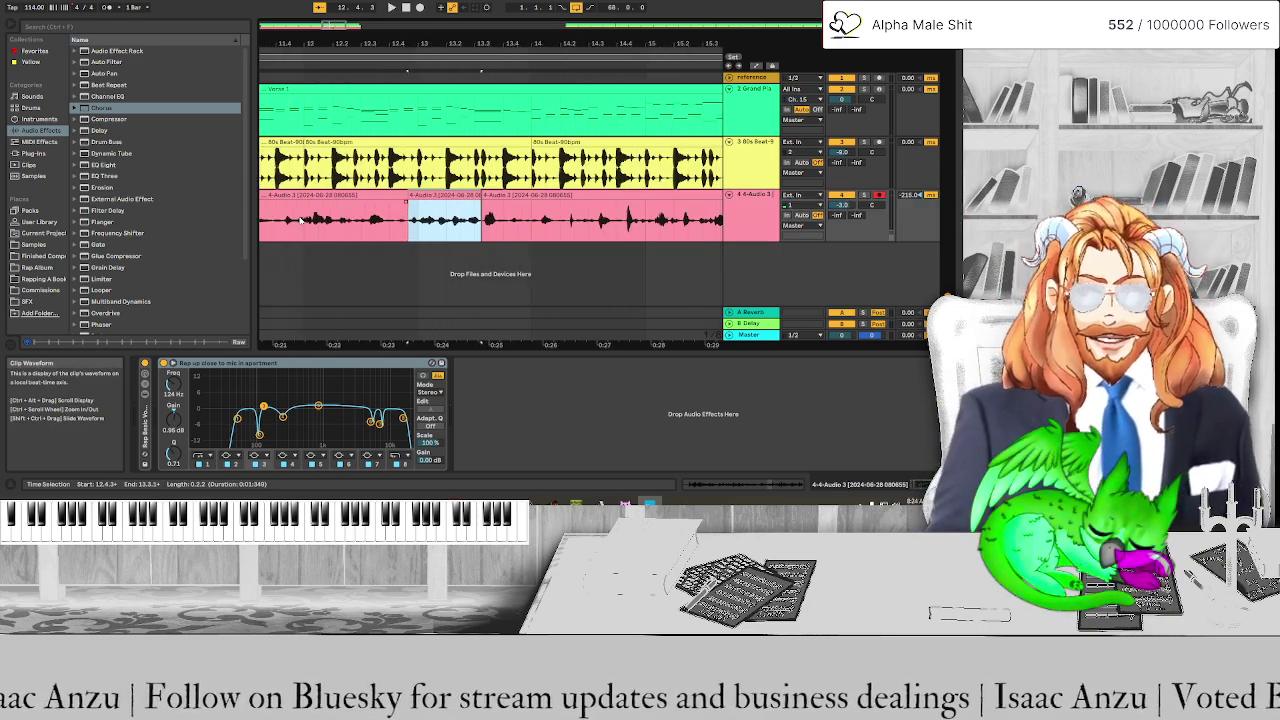
# Play across the split vocal section from 12.1.1 and again from 11.4.1, and inspect the split points
pyautogui.click(343, 225)
pyautogui.press('space')
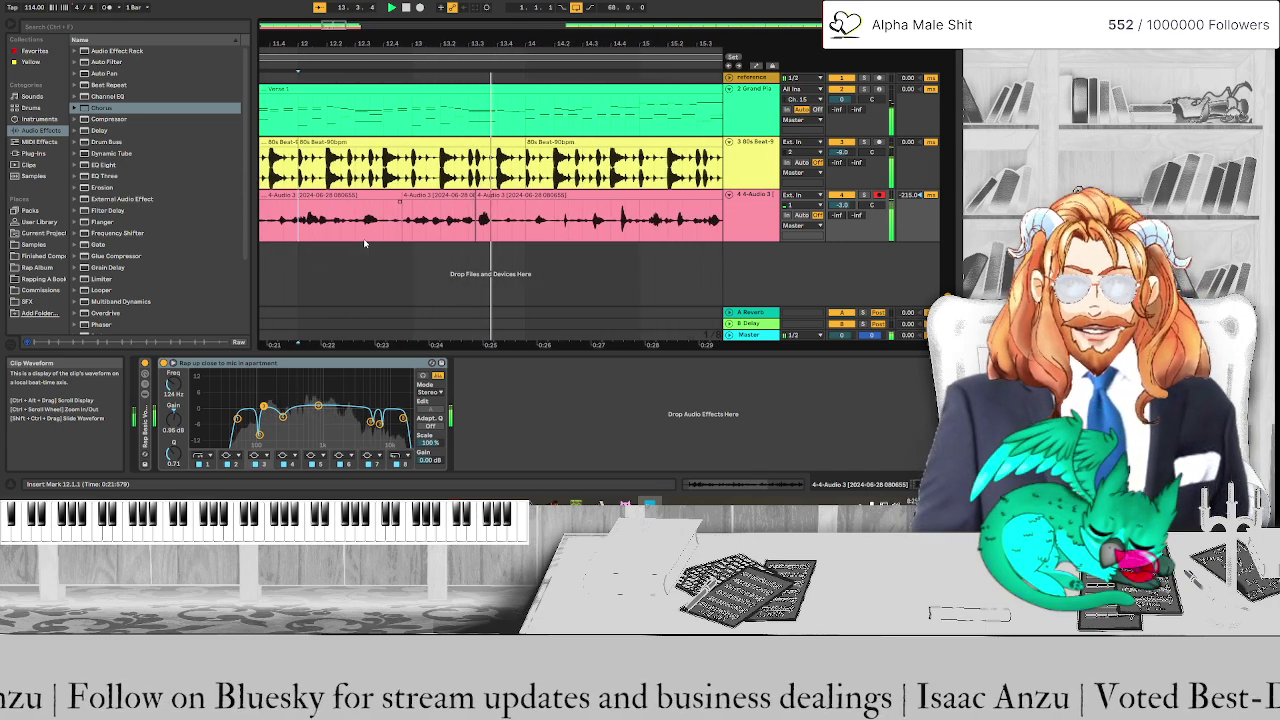
pyautogui.scroll(-3, 350, 235)
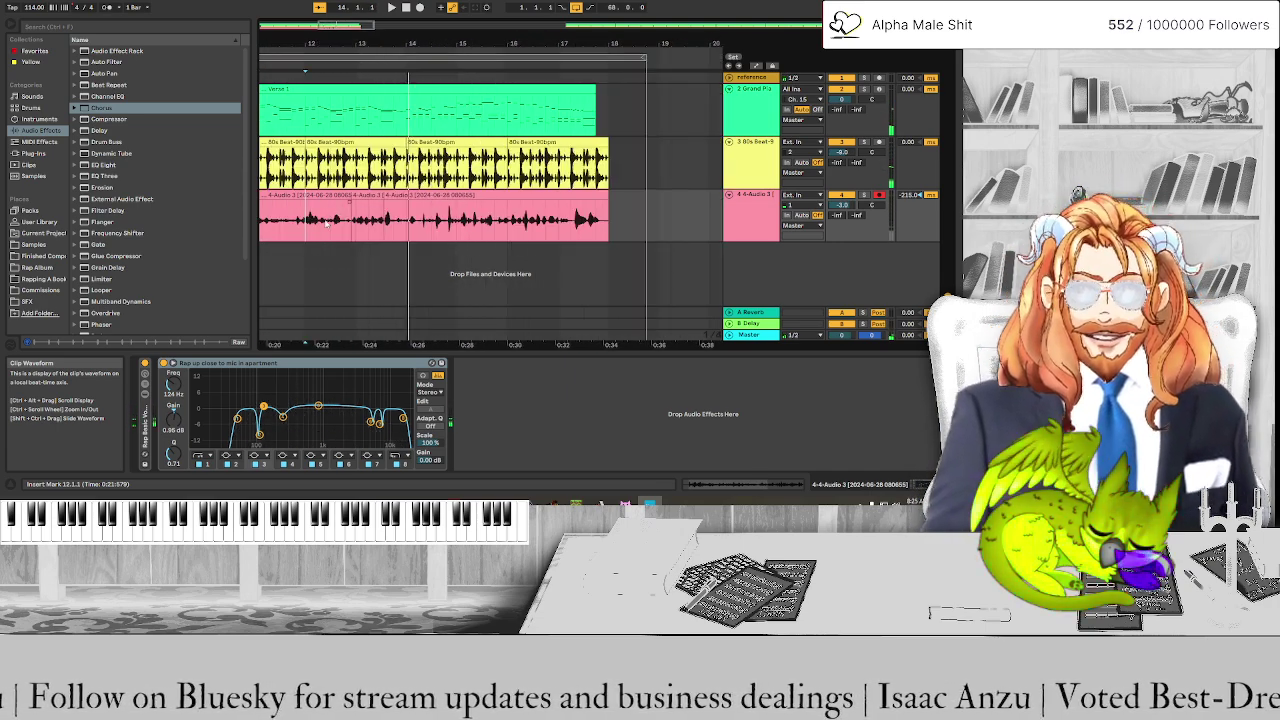
pyautogui.click(297, 228)
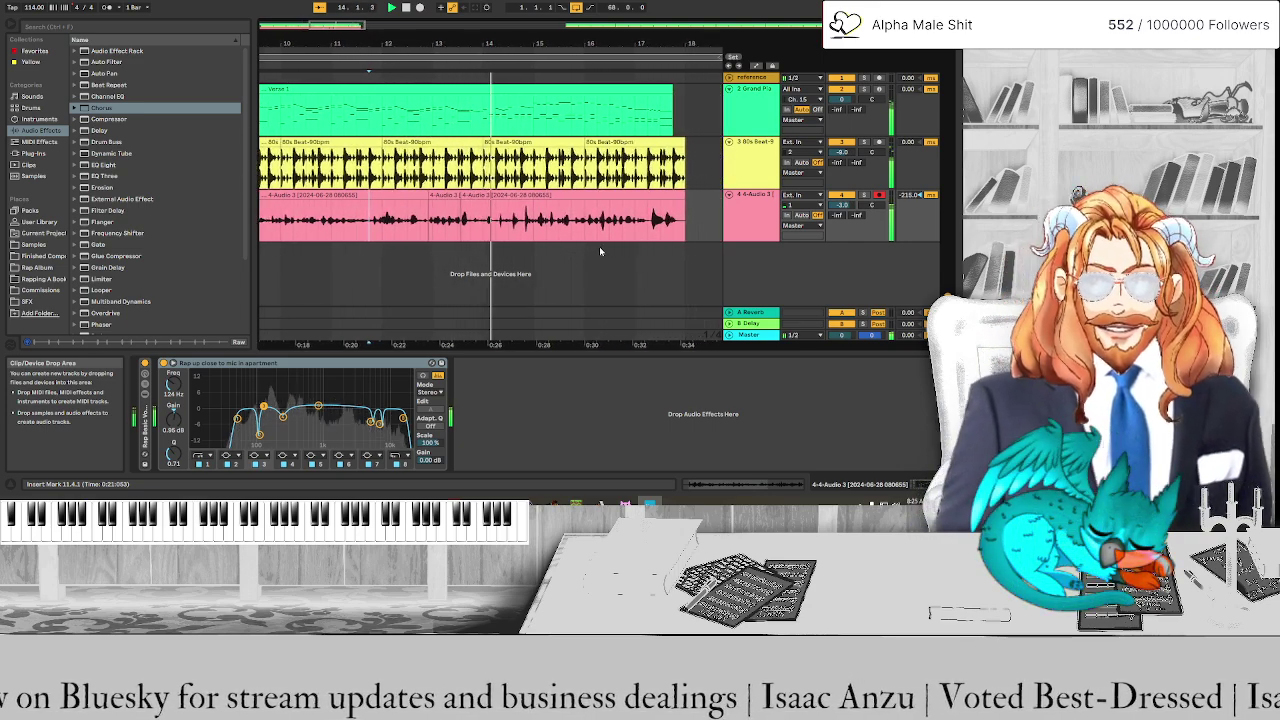
pyautogui.keyDown('ctrl'); pyautogui.scroll(8, 436, 235); pyautogui.keyUp('ctrl')
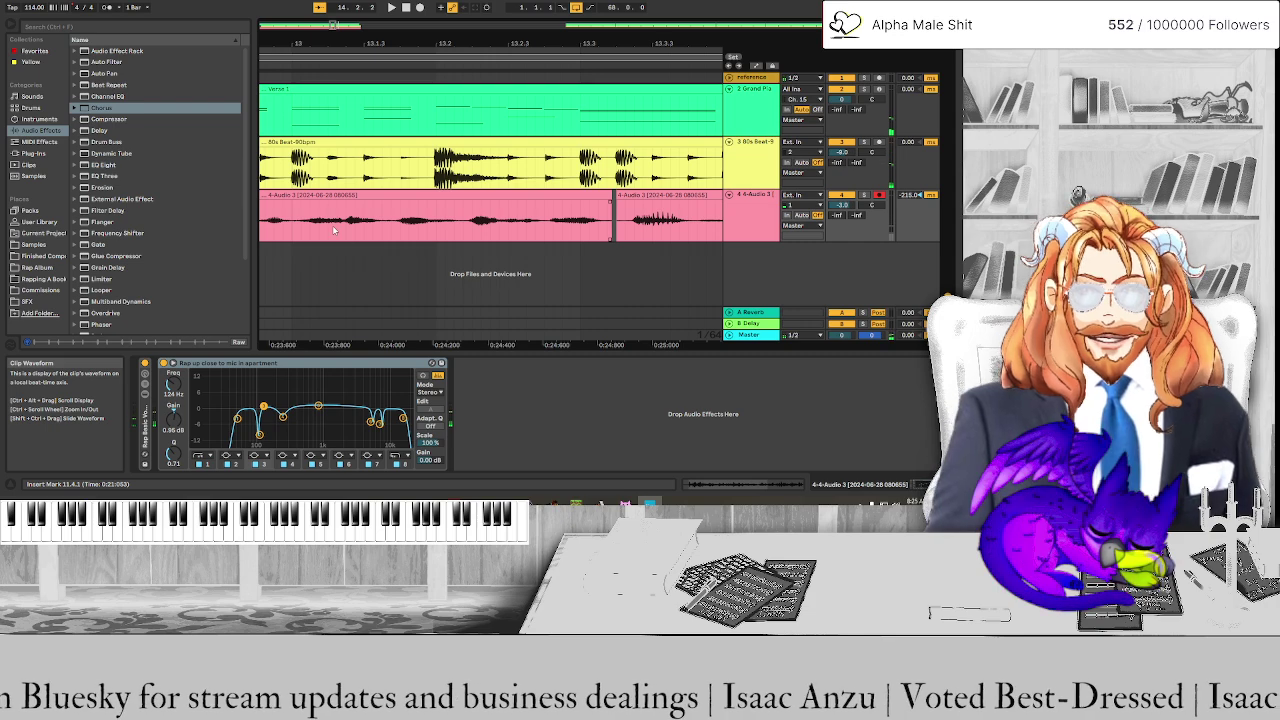
pyautogui.keyDown('ctrl'); pyautogui.scroll(4, 334, 230); pyautogui.keyUp('ctrl')
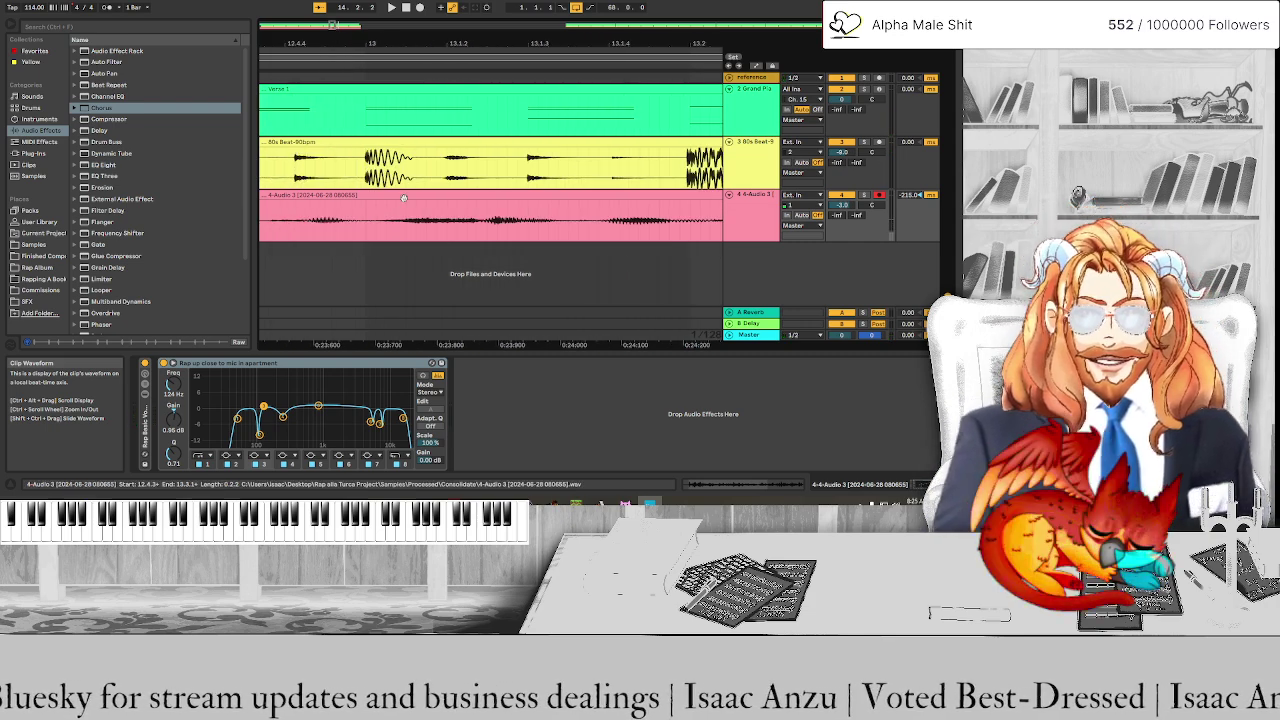
pyautogui.keyDown('ctrl'); pyautogui.scroll(-6, 405, 205); pyautogui.keyUp('ctrl')
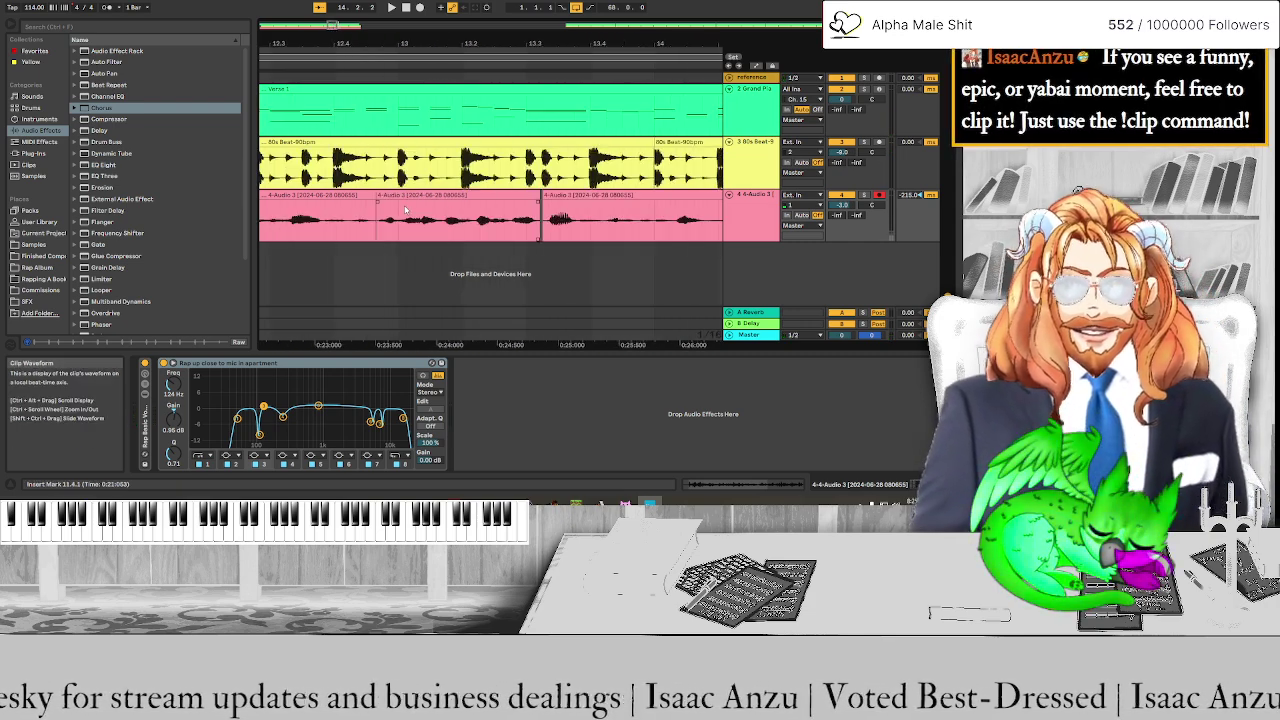
# Shift the vocal section between the two splits slightly earlier from its start just after 12.4.3
pyautogui.click(405, 198)
pyautogui.keyDown('ctrl'); pyautogui.scroll(5, 362, 226); pyautogui.keyUp('ctrl')
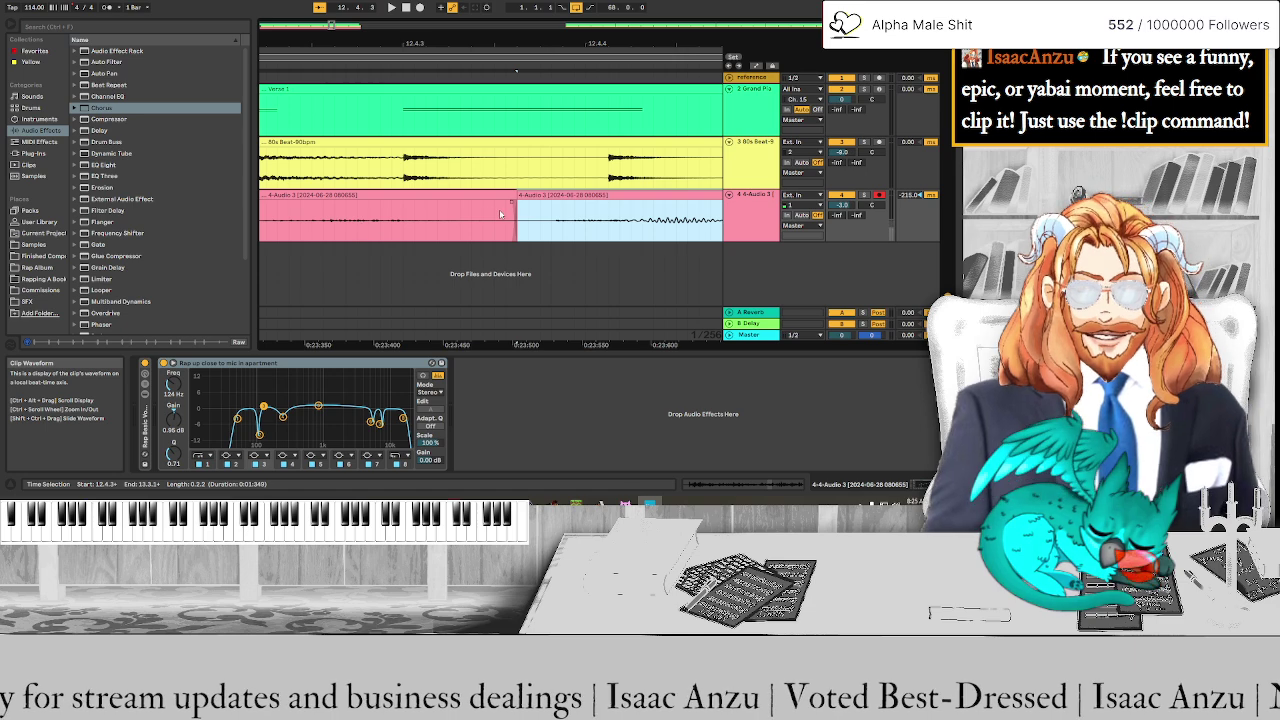
pyautogui.click(563, 196)
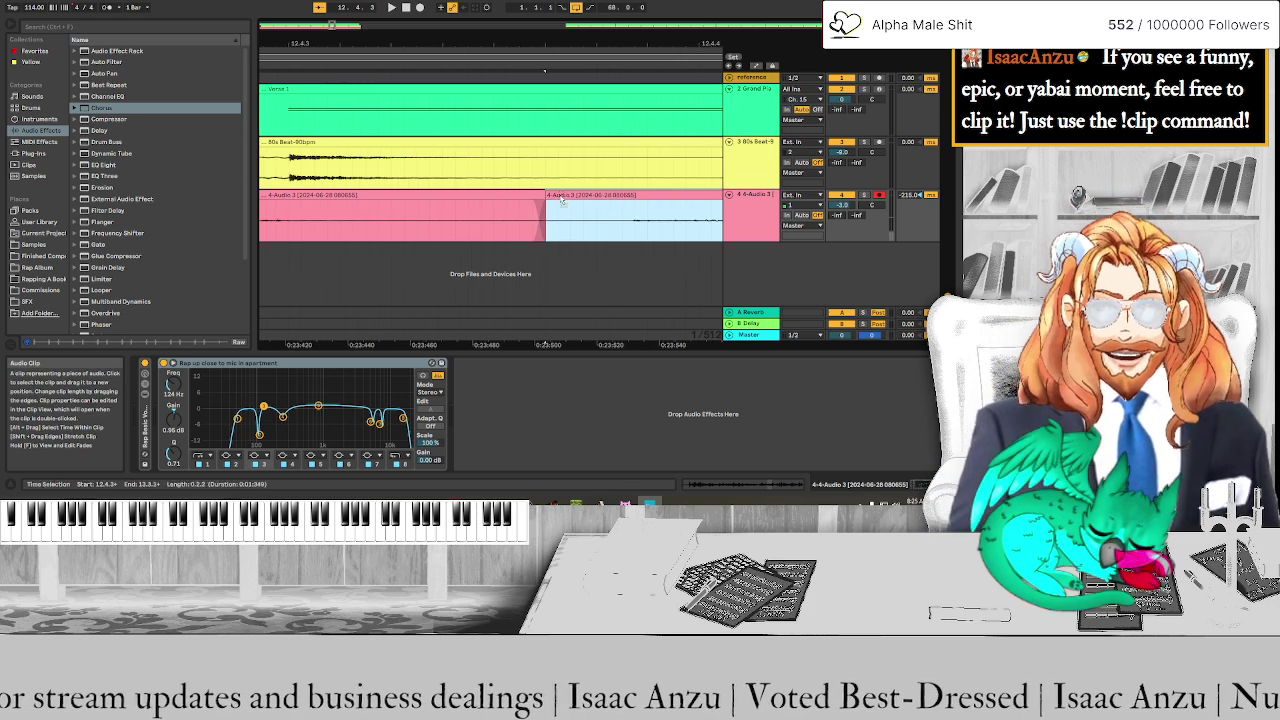
pyautogui.moveTo(563, 200); pyautogui.dragTo(507, 226)
pyautogui.scroll(-3, 505, 226)
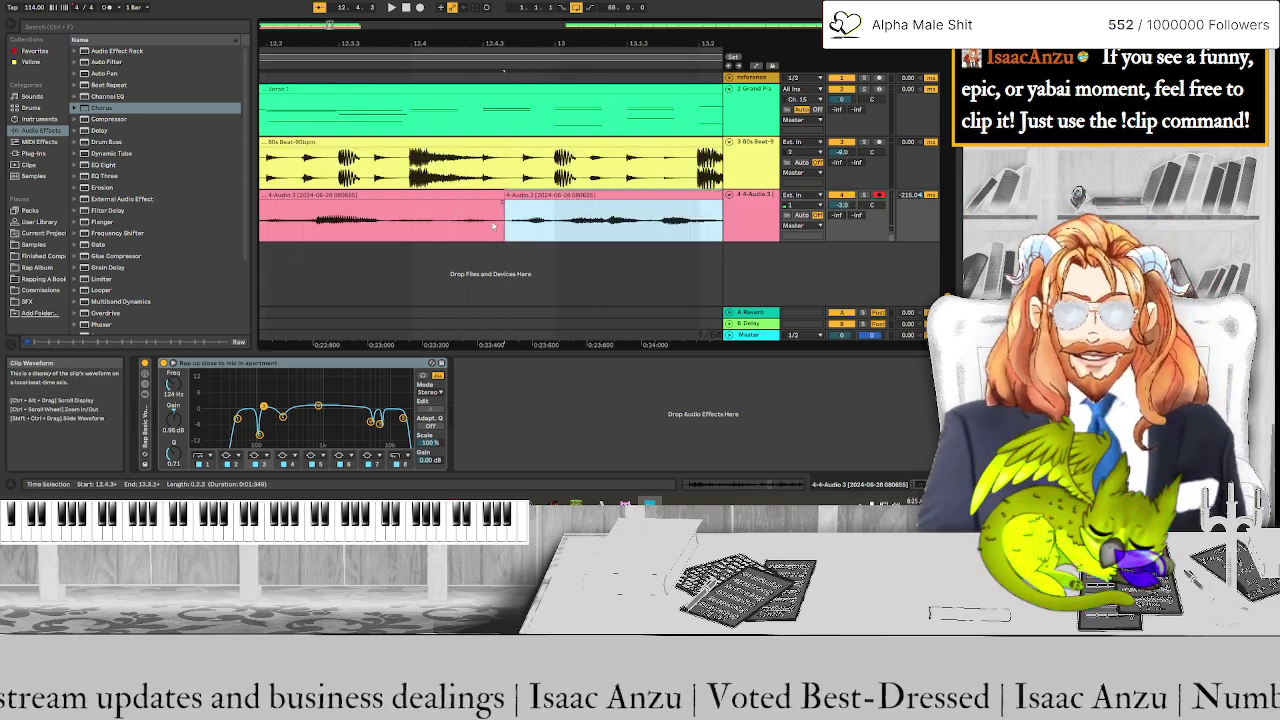
pyautogui.scroll(-3, 380, 240)
# Play across the shifted vocal section twice from 12.2.3 to check its timing
pyautogui.press('space')
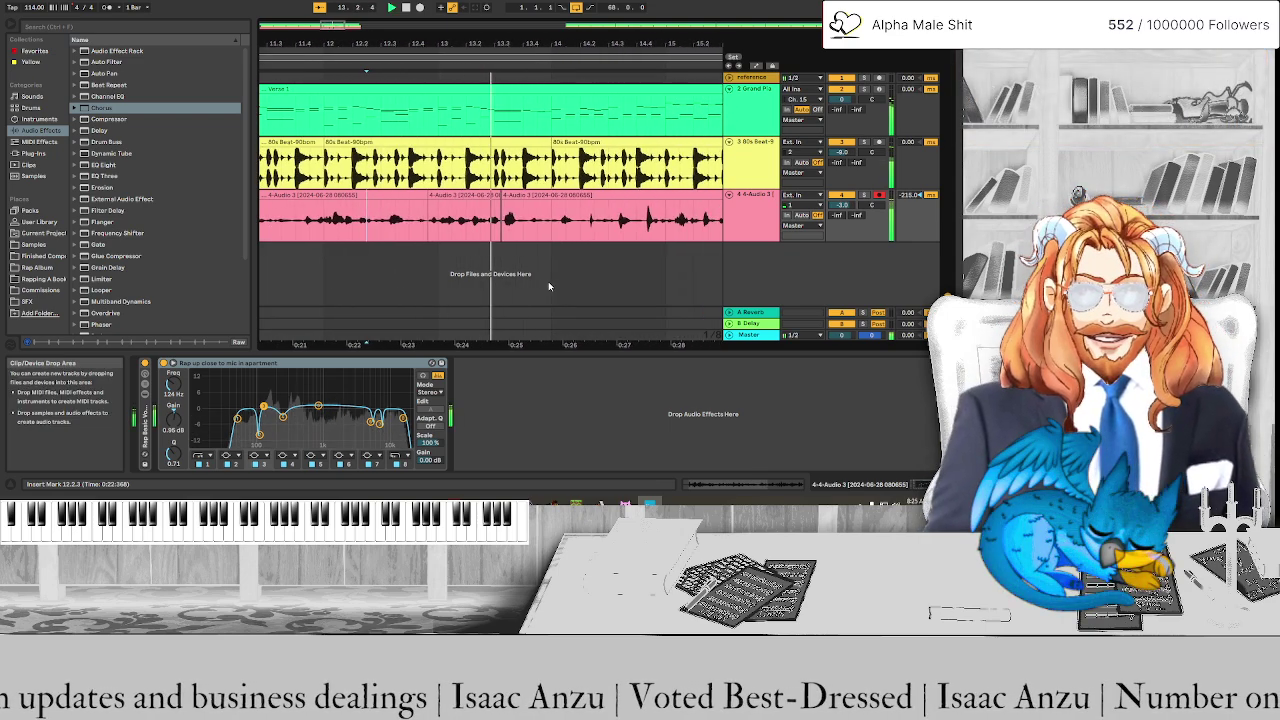
pyautogui.press('space')
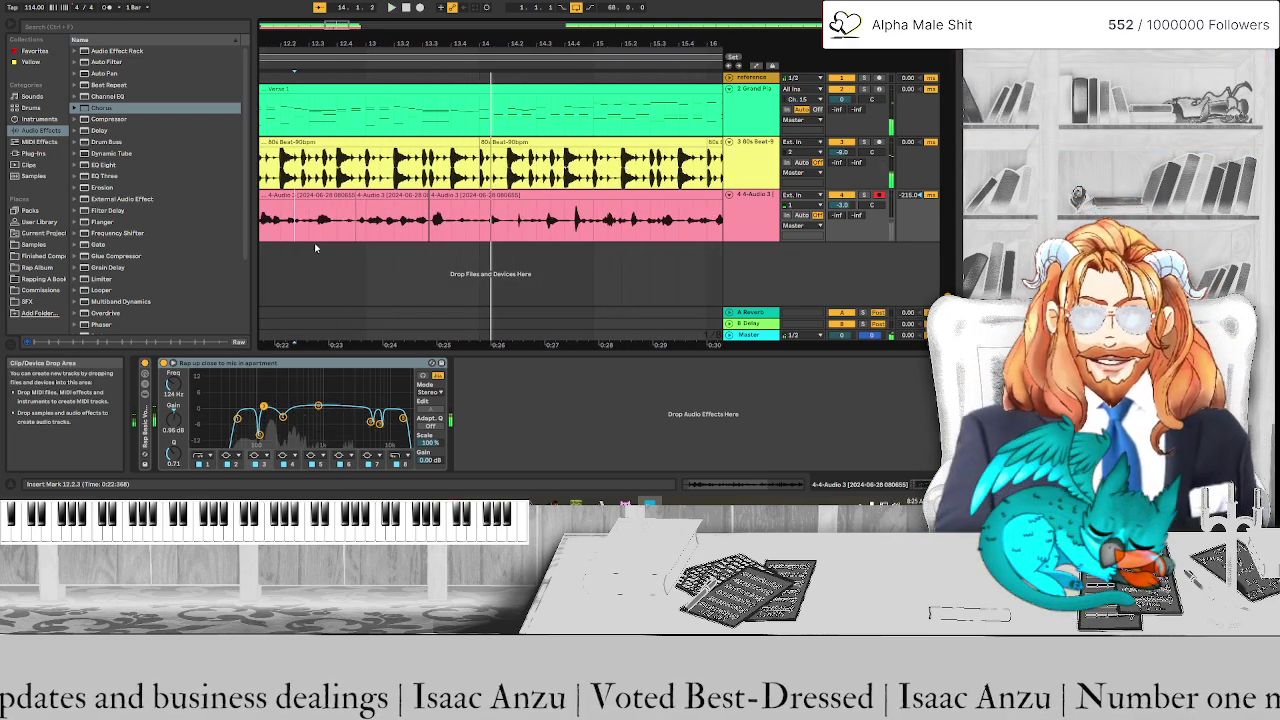
pyautogui.press('space')
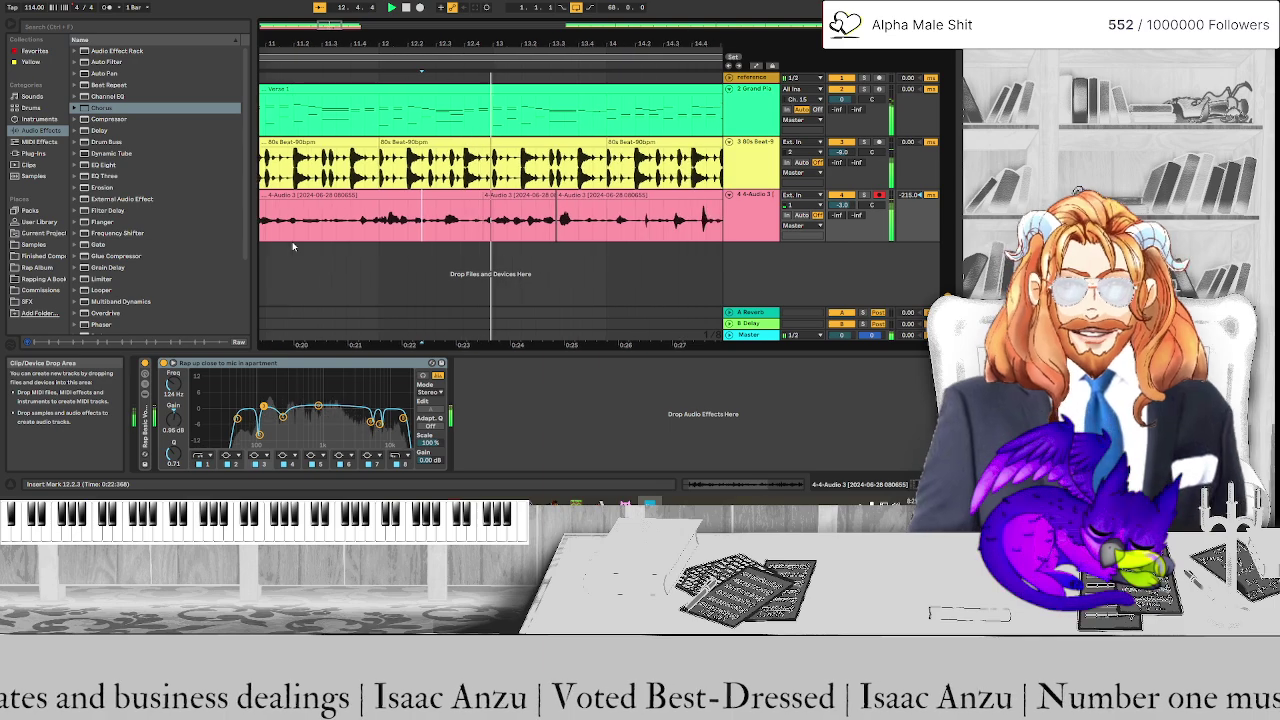
pyautogui.press('space')
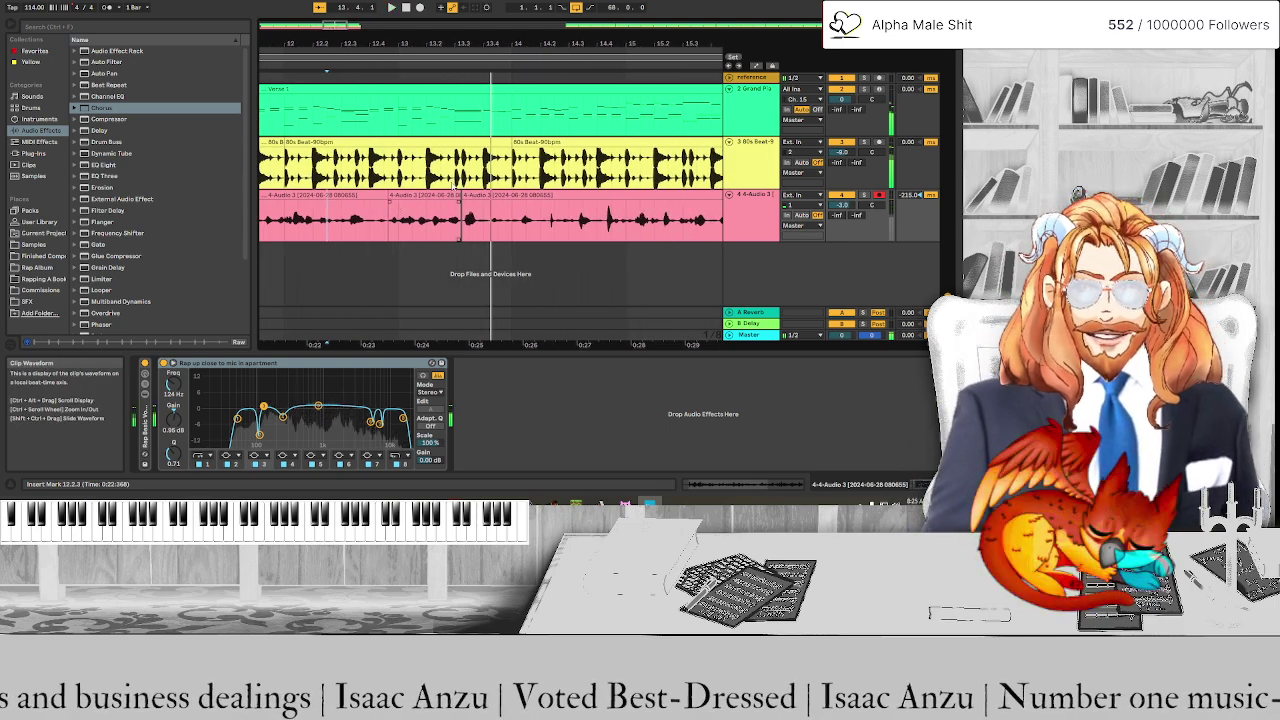
# Set the split vocal section's warp mode to Complex Pro, and stretch its end to meet the following clip near 13.3.2
pyautogui.scroll(3, 497, 230)
pyautogui.click(400, 195)
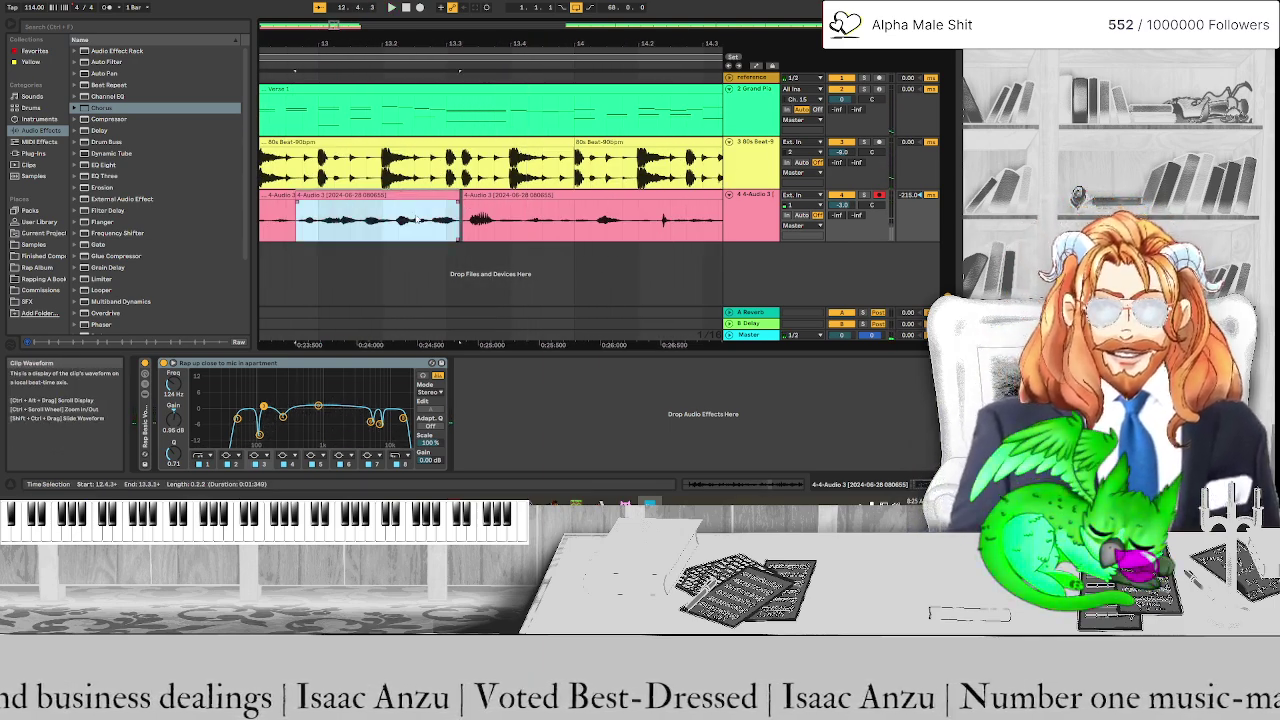
pyautogui.doubleClick(416, 218)
pyautogui.click(266, 320)
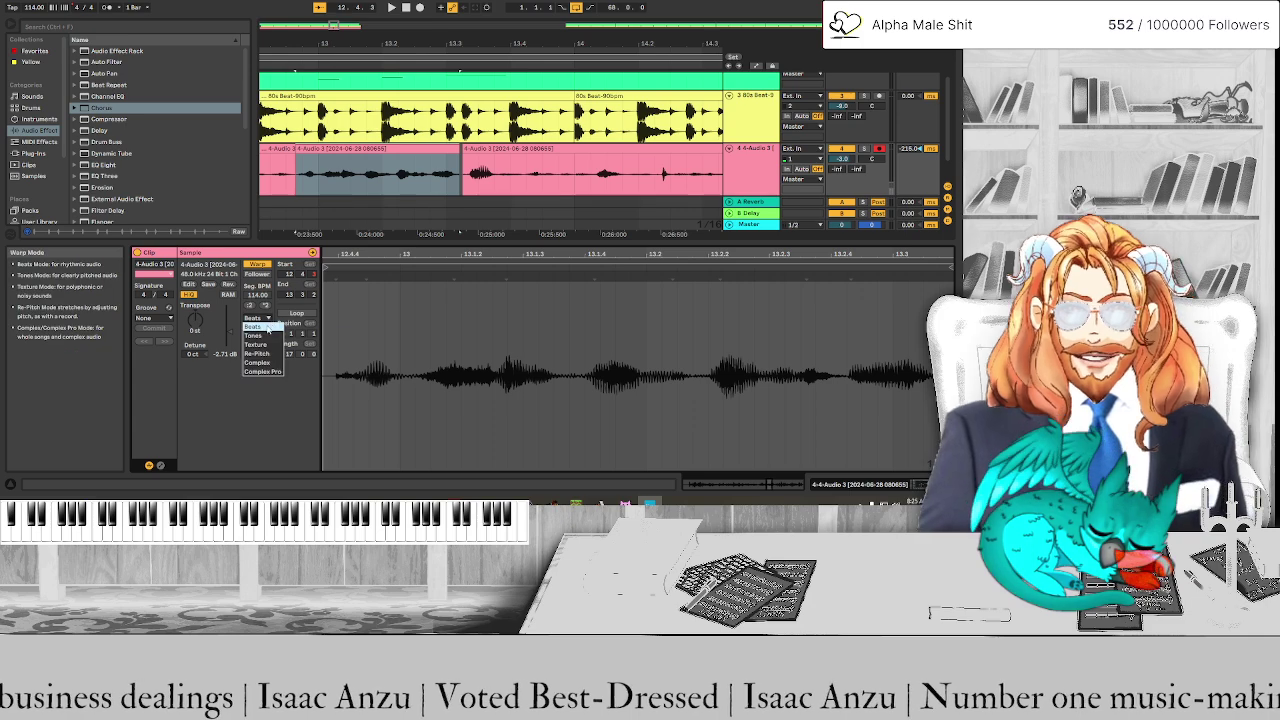
pyautogui.click(260, 370)
pyautogui.hotkey('shift', 'Tab')
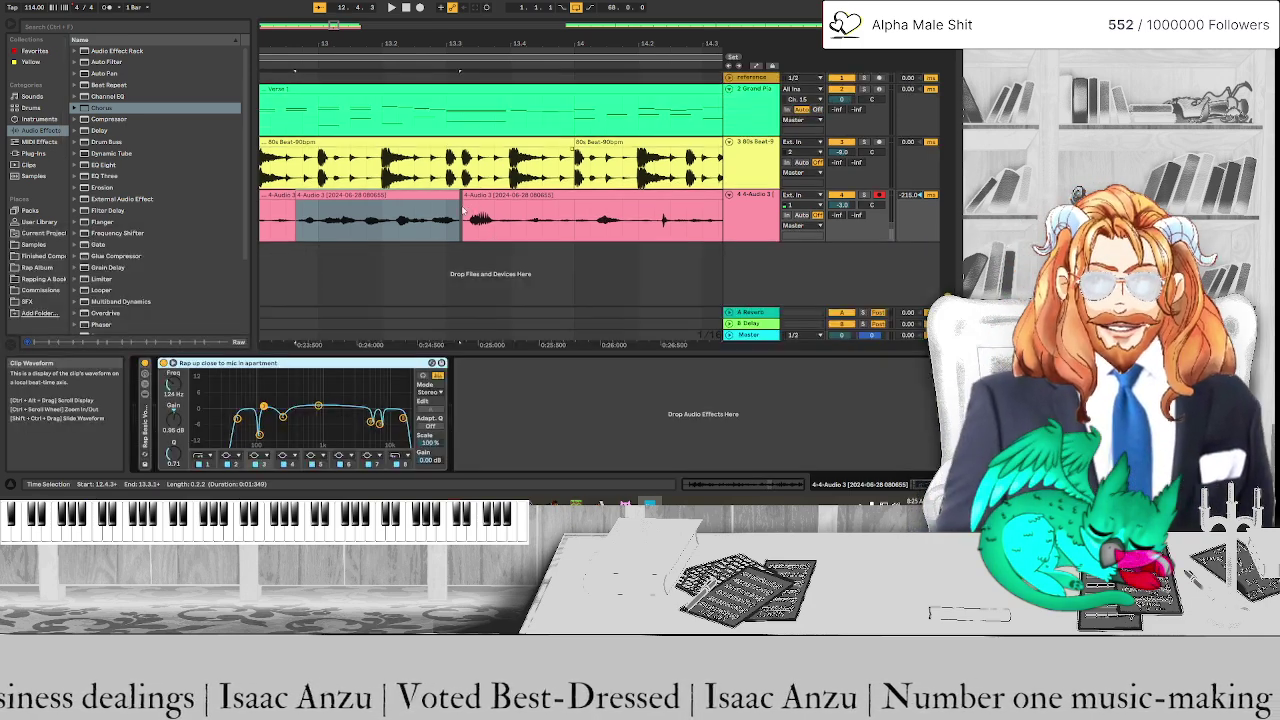
pyautogui.scroll(3, 464, 204)
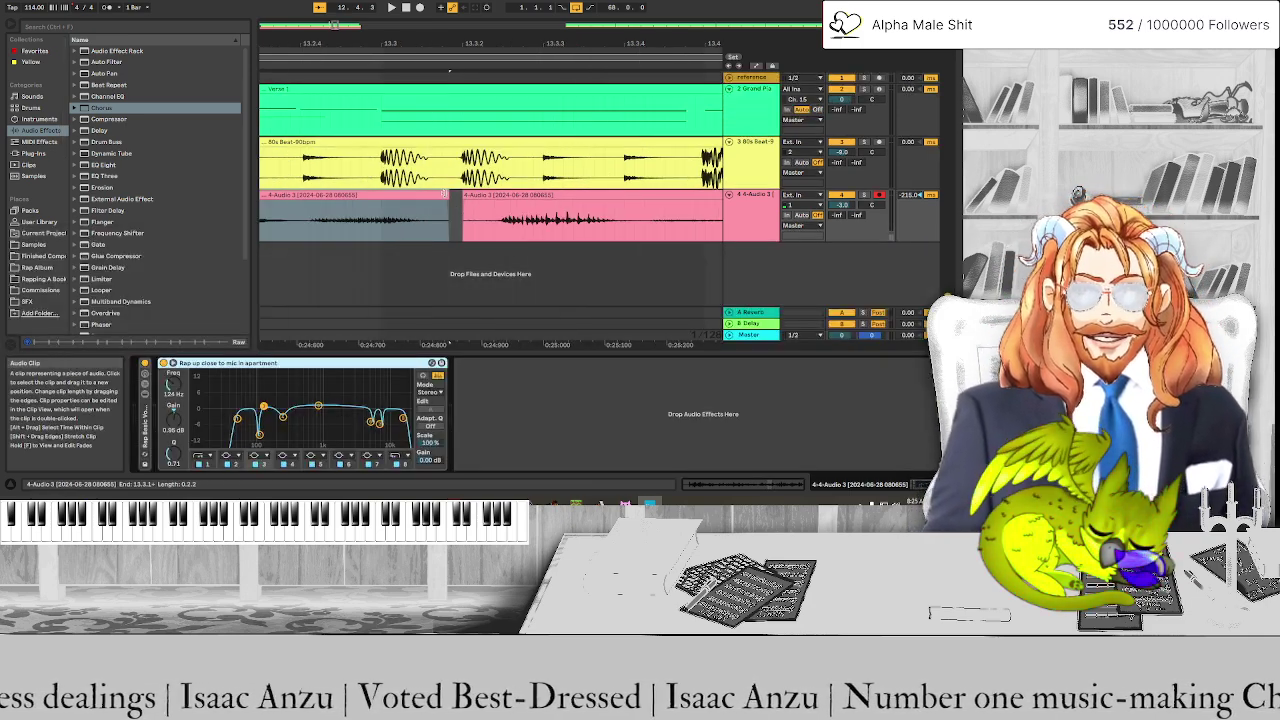
pyautogui.click(444, 194)
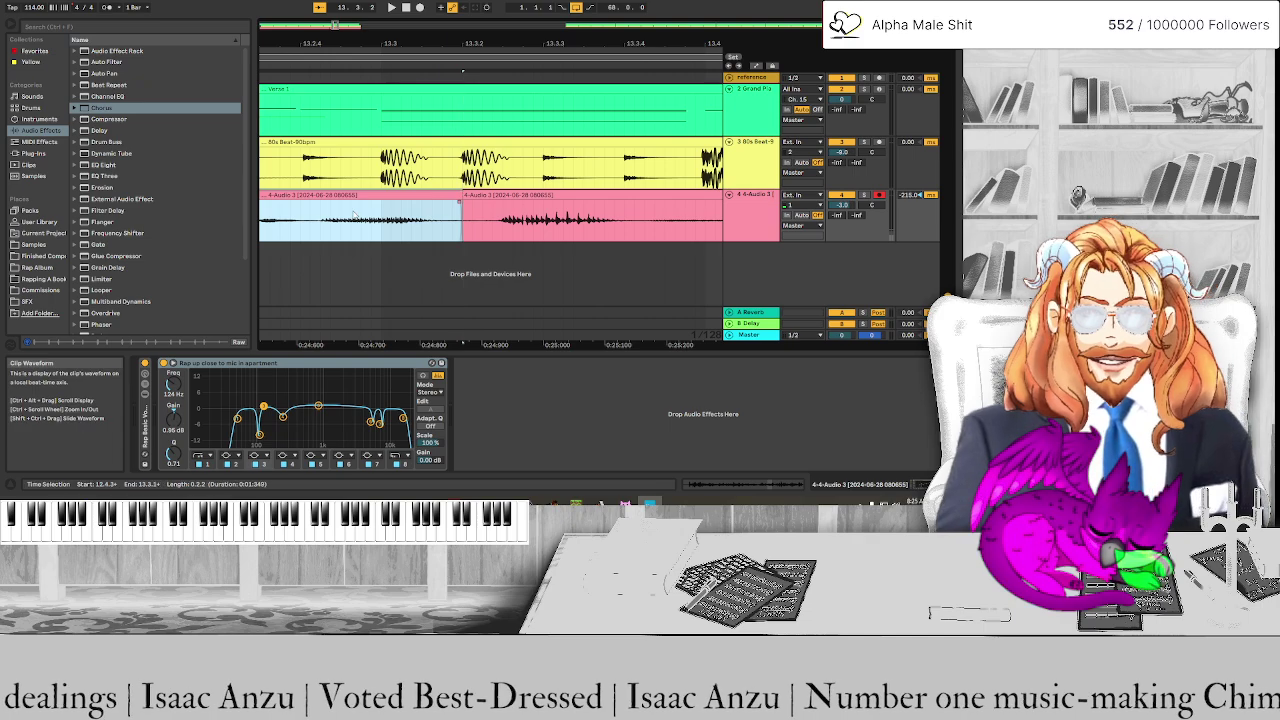
# Play the stretched vocal section, choose Complex Pro as its warp mode again, and replay from 12.1.1
pyautogui.scroll(-5, 352, 213)
pyautogui.press('space')
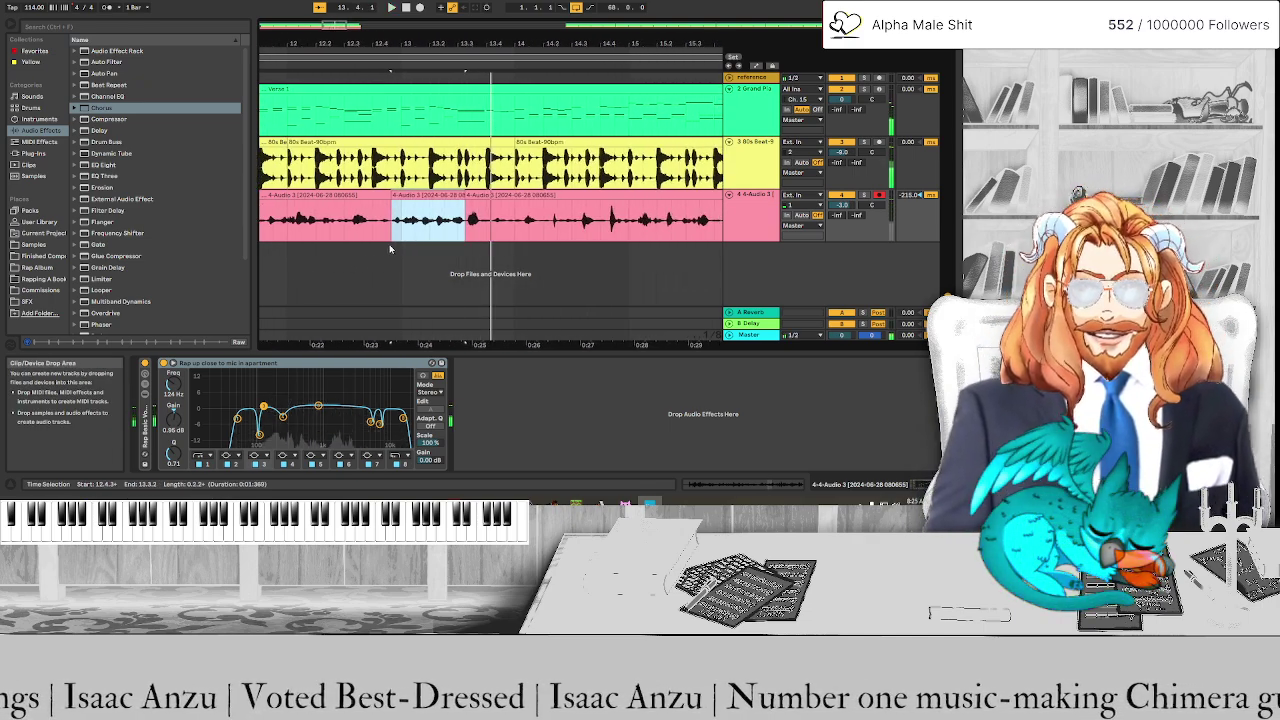
pyautogui.hotkey('shift', 'Tab')
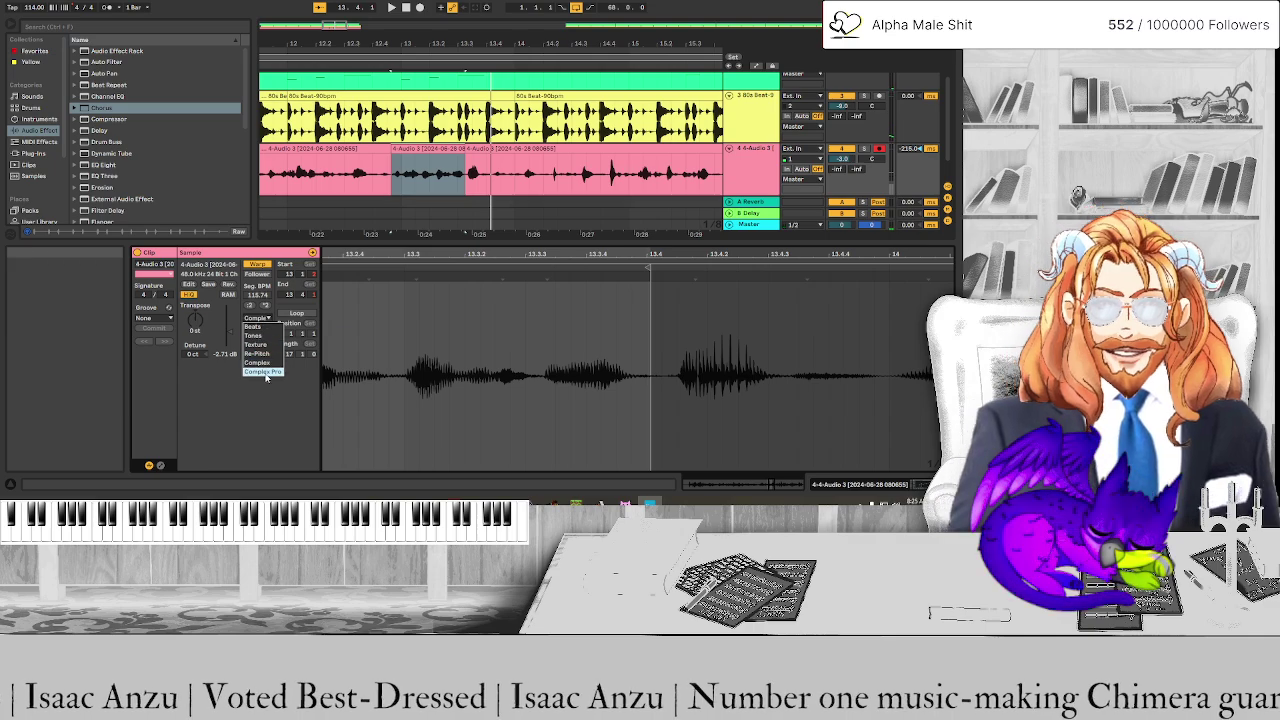
pyautogui.click(264, 372)
pyautogui.click(283, 174)
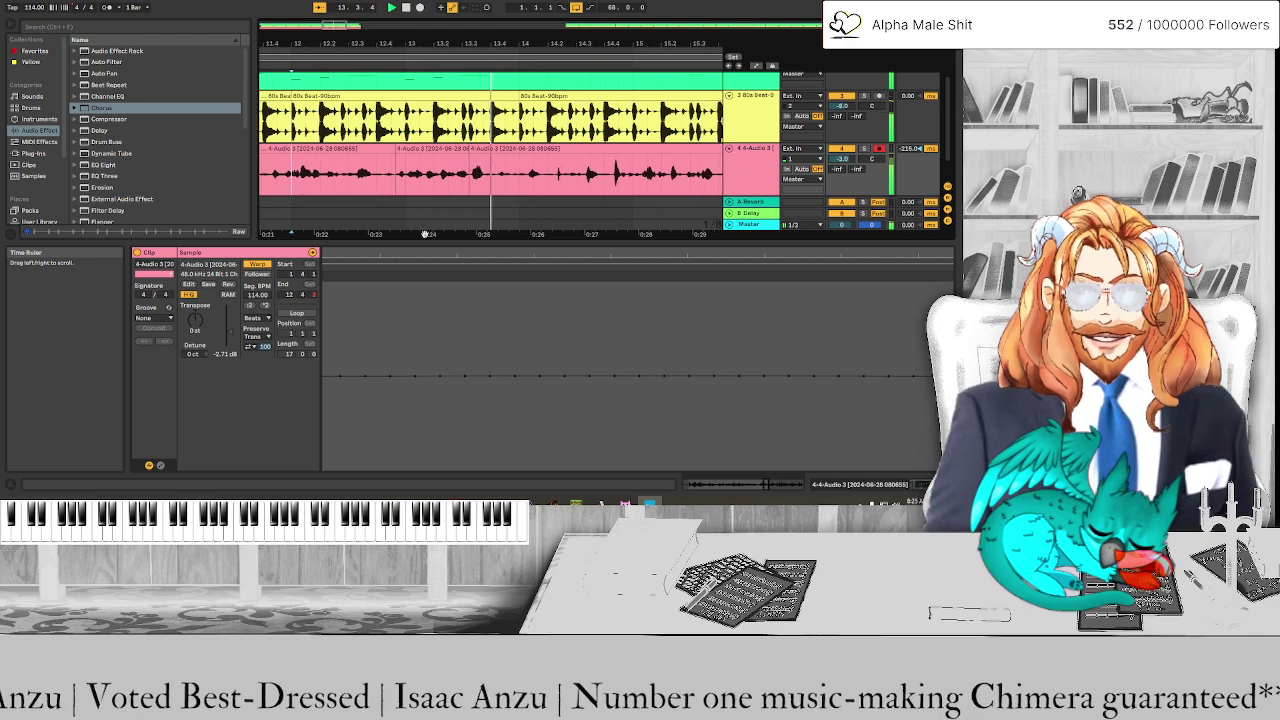
# Play the whole verse from the first vocal clip's start at 1.1.1, and save the project
pyautogui.keyDown('ctrl'); pyautogui.scroll(-3, 411, 198); pyautogui.keyUp('ctrl')
pyautogui.keyDown('ctrl'); pyautogui.scroll(-3, 411, 198); pyautogui.keyUp('ctrl')
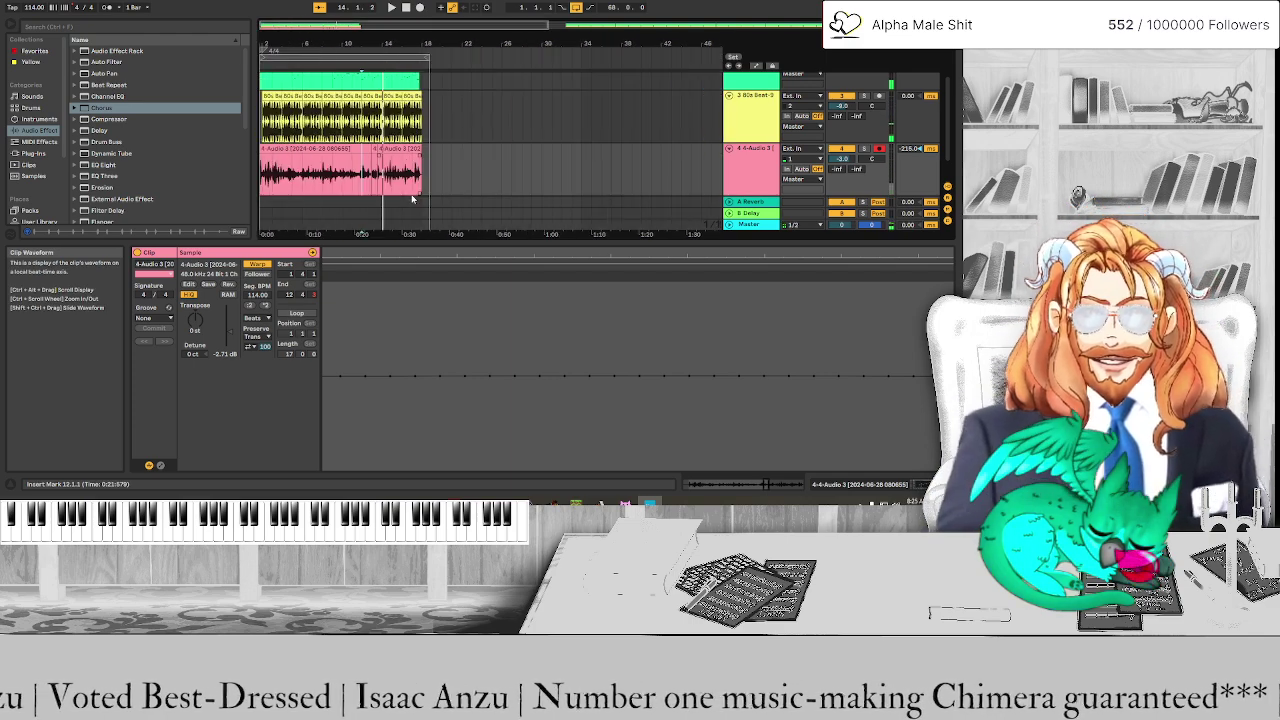
pyautogui.click(273, 150)
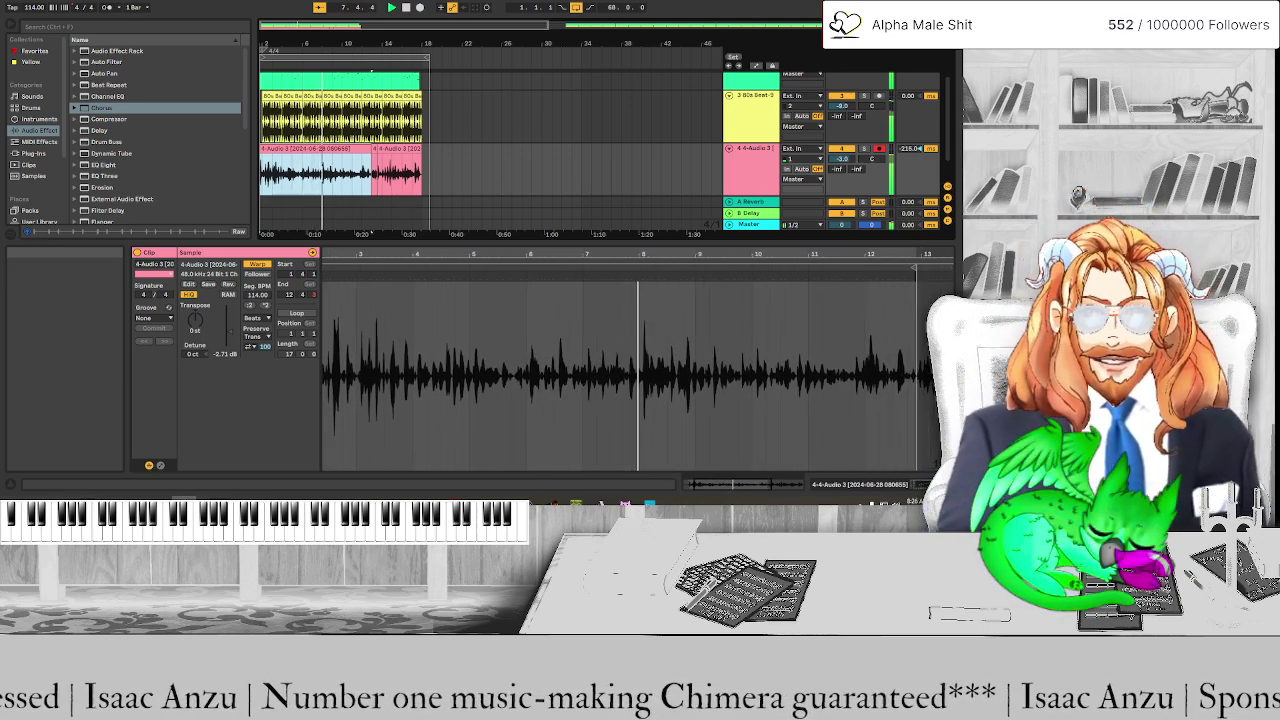
pyautogui.hotkey('ctrl', 's')
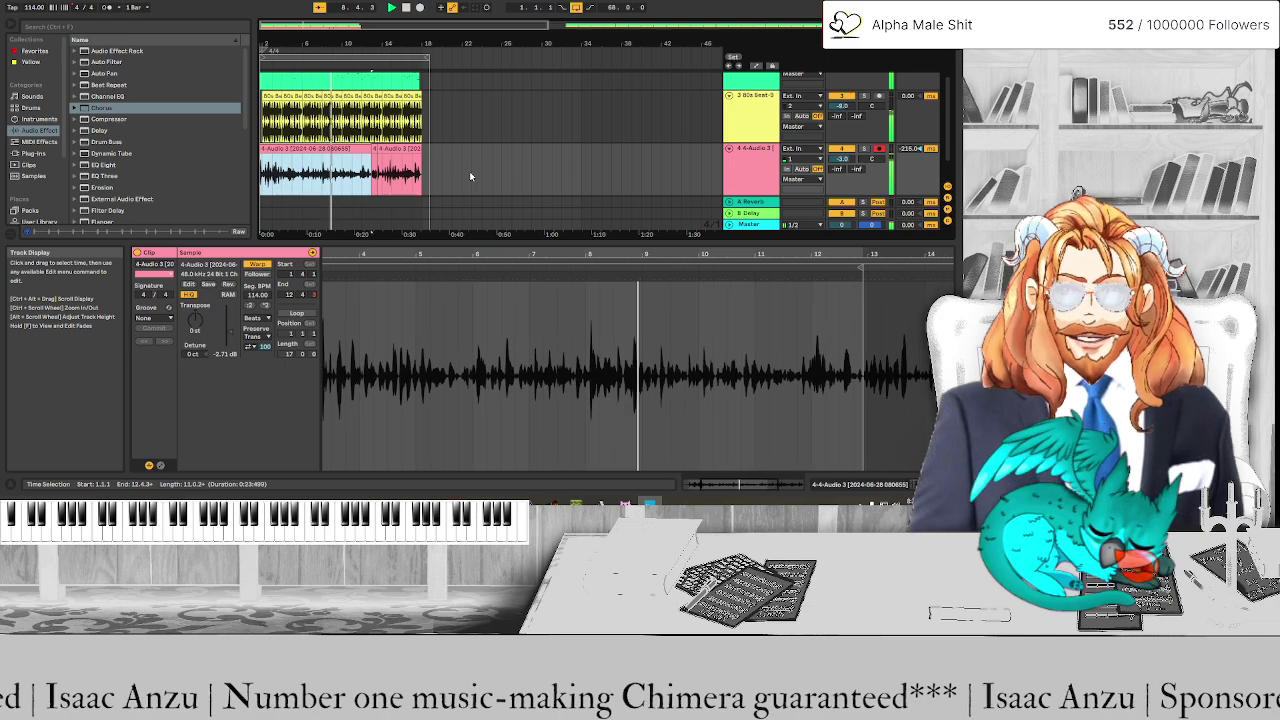
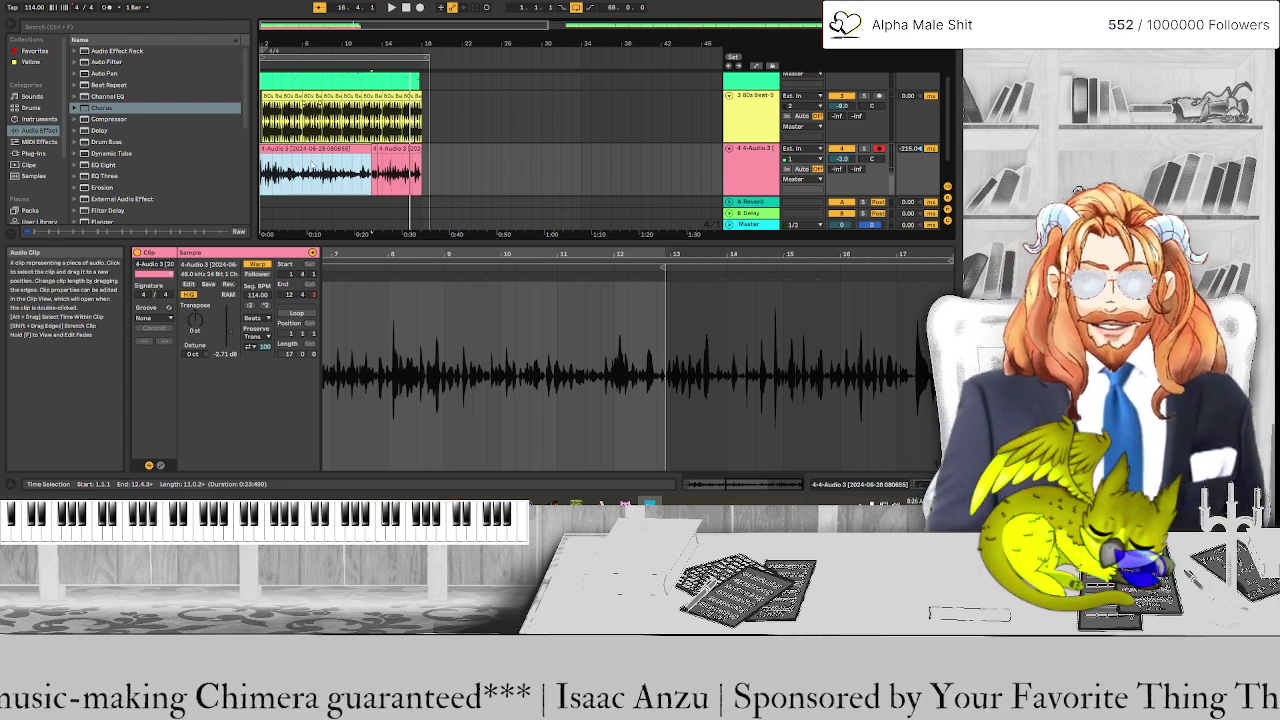
# Select all the vocal clips from 1.1.1 to 18.4.1 and play the verse from the beginning
pyautogui.scroll(5, 306, 177)
pyautogui.hscroll(-3, 306, 177)
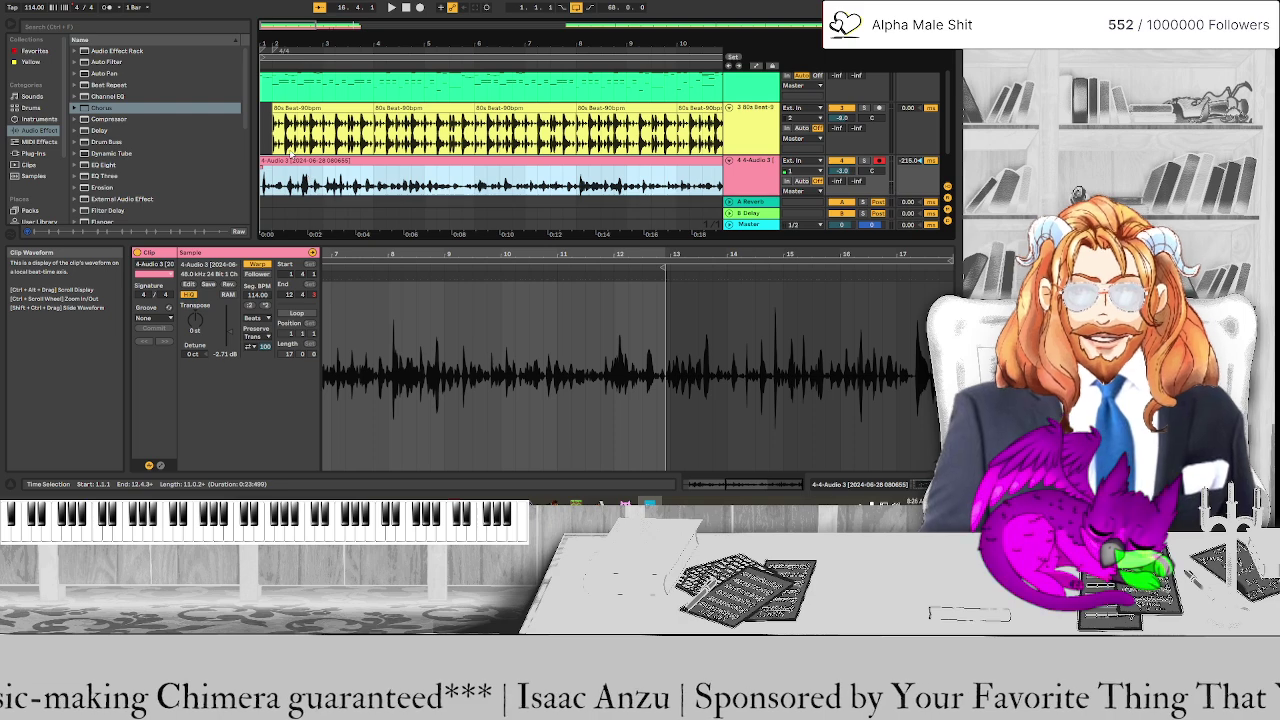
pyautogui.click(265, 57)
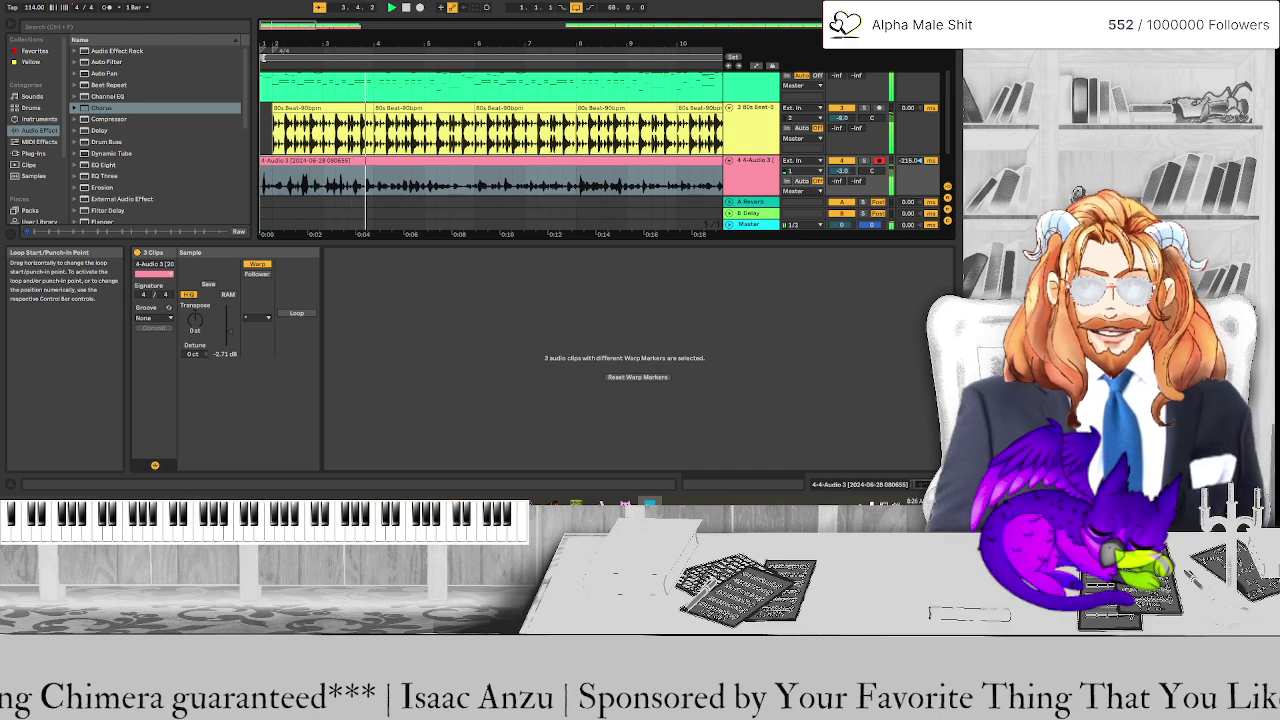
# Split out the quiet vocal syllable from 5.3.4 to just after 5.4.1, and raise its clip gain to about 13 dB
pyautogui.scroll(-2, 366, 177)
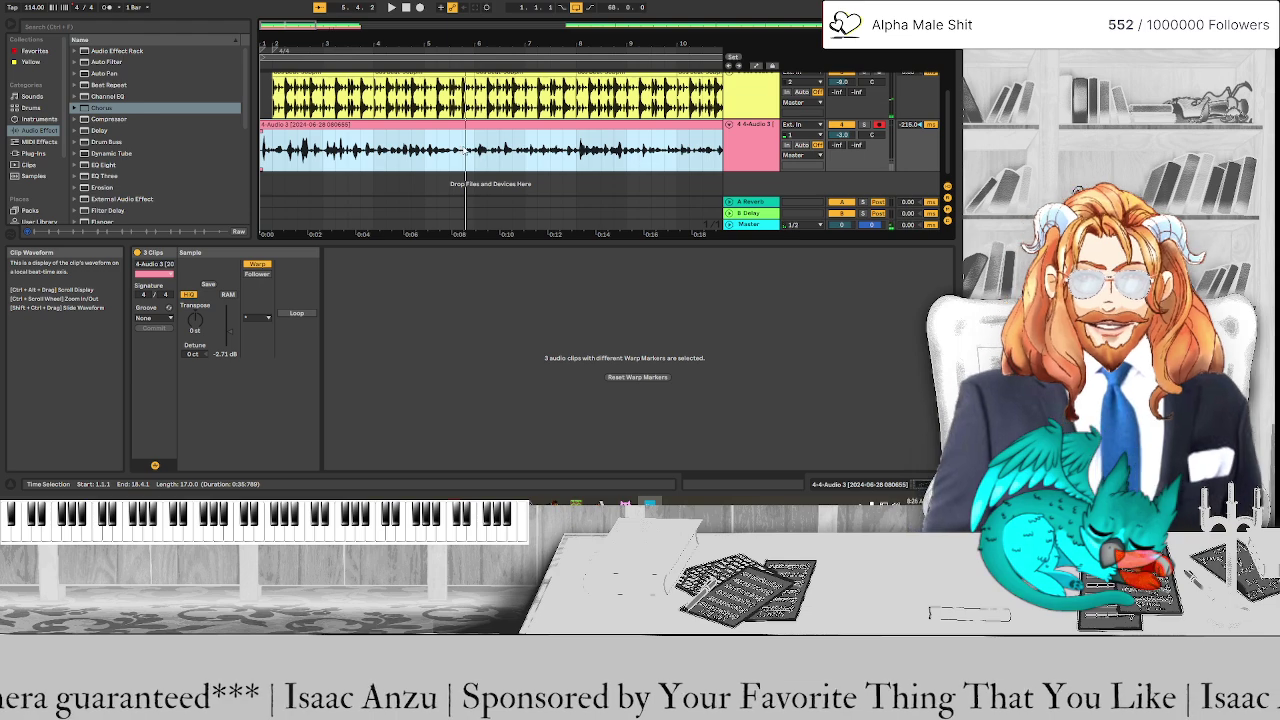
pyautogui.scroll(5, 464, 152)
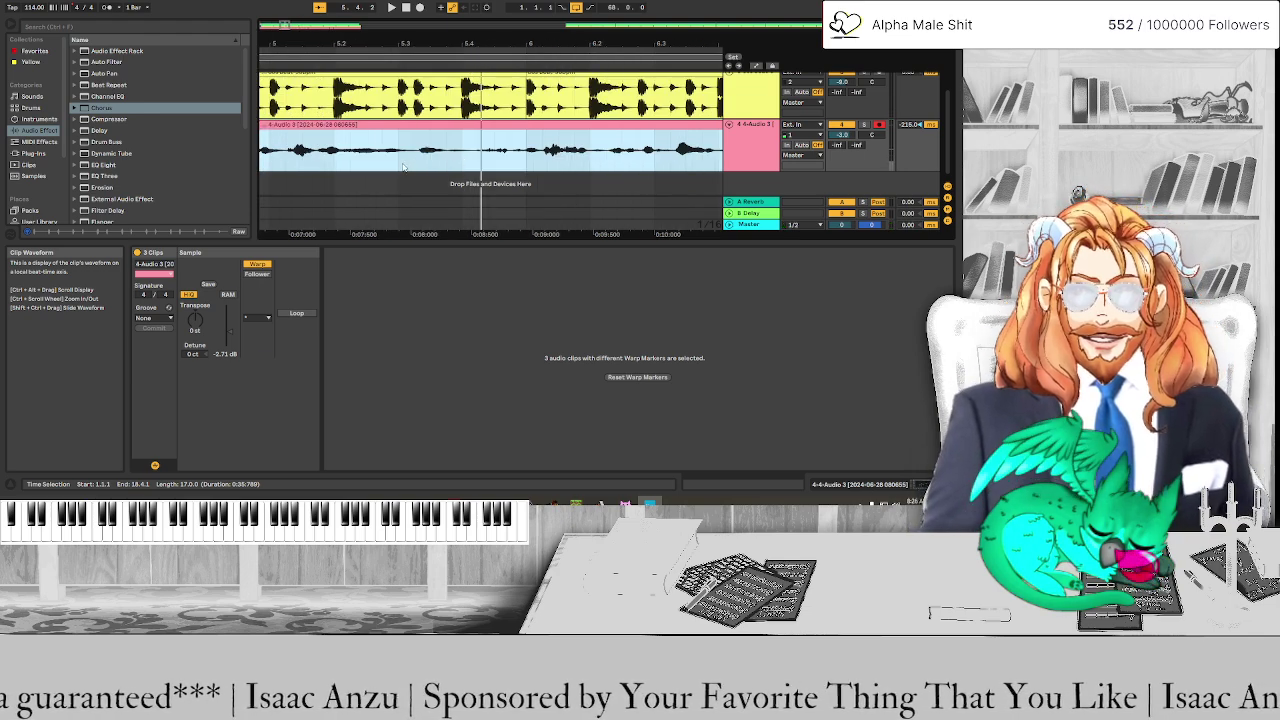
pyautogui.click(404, 167)
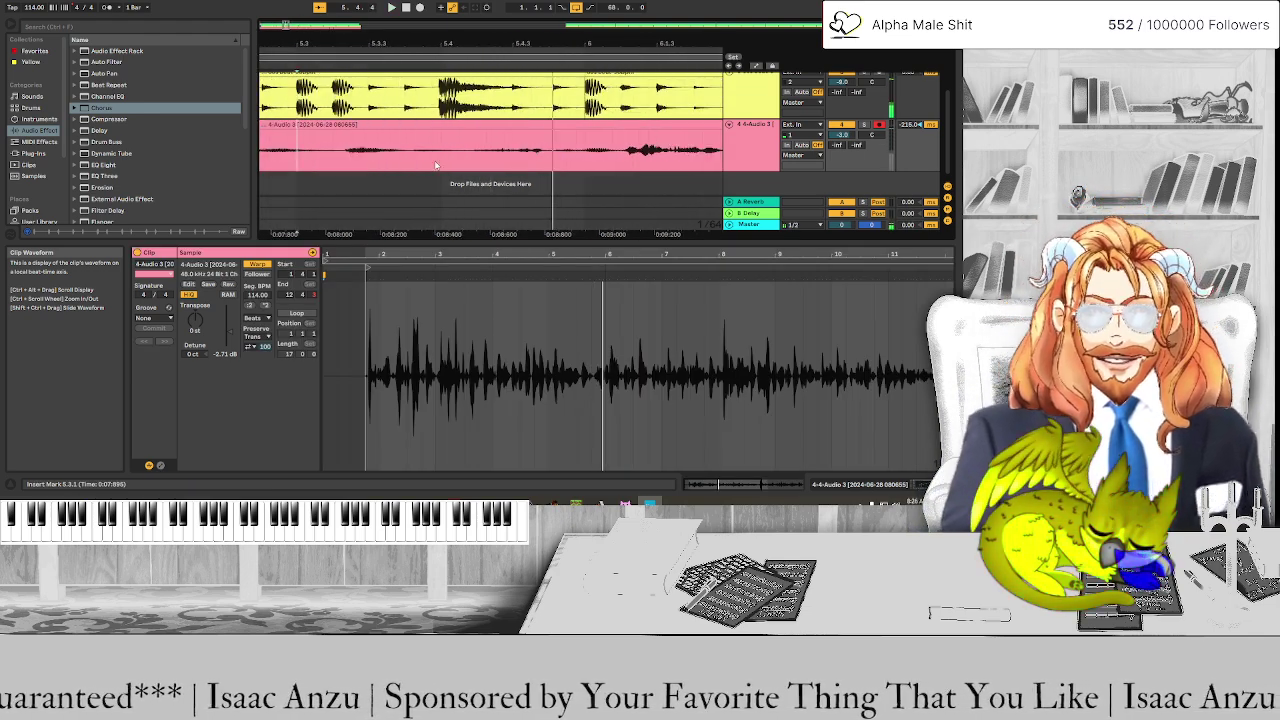
pyautogui.moveTo(408, 162); pyautogui.dragTo(440, 162)
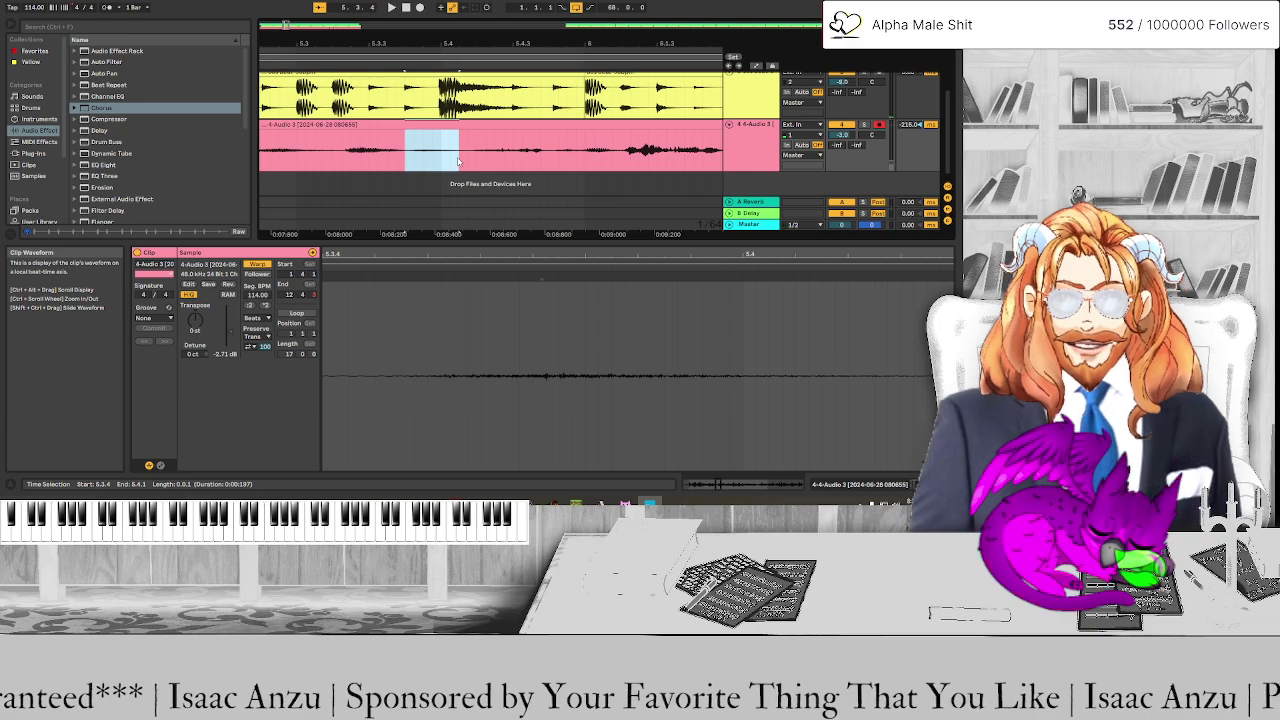
pyautogui.hotkey('ctrl', 'e')
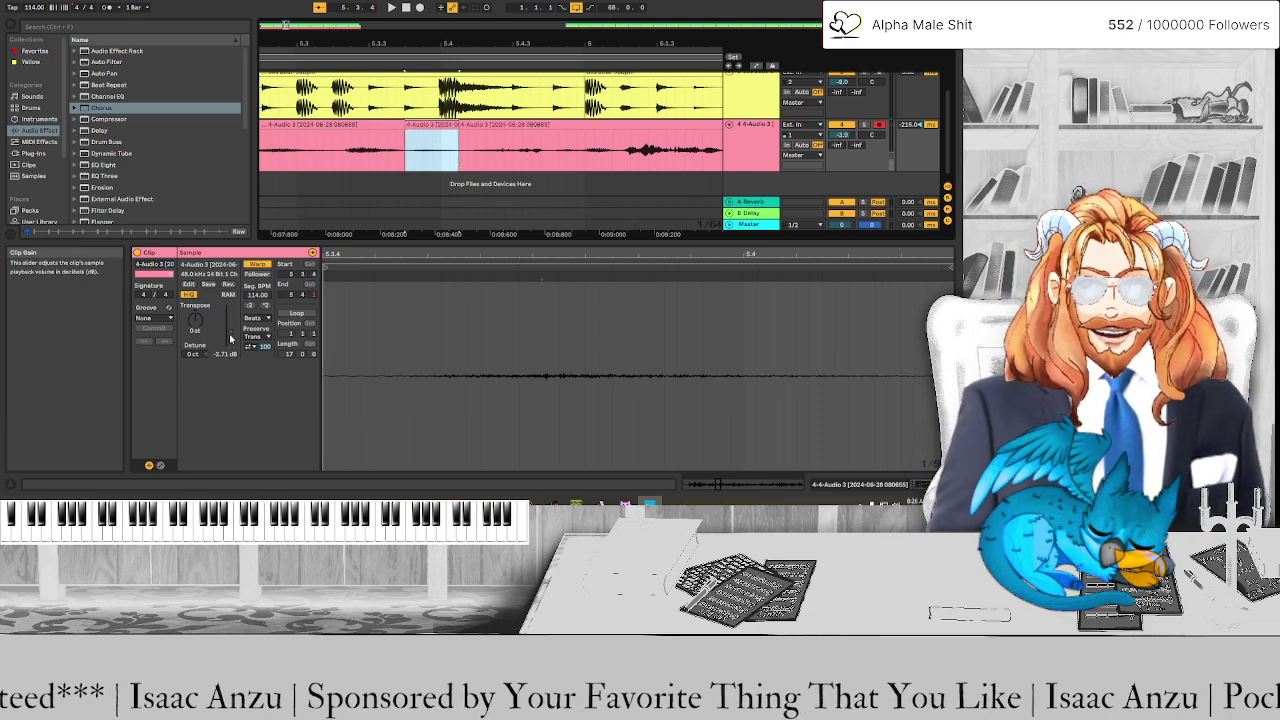
pyautogui.moveTo(229, 340); pyautogui.dragTo(229, 292)
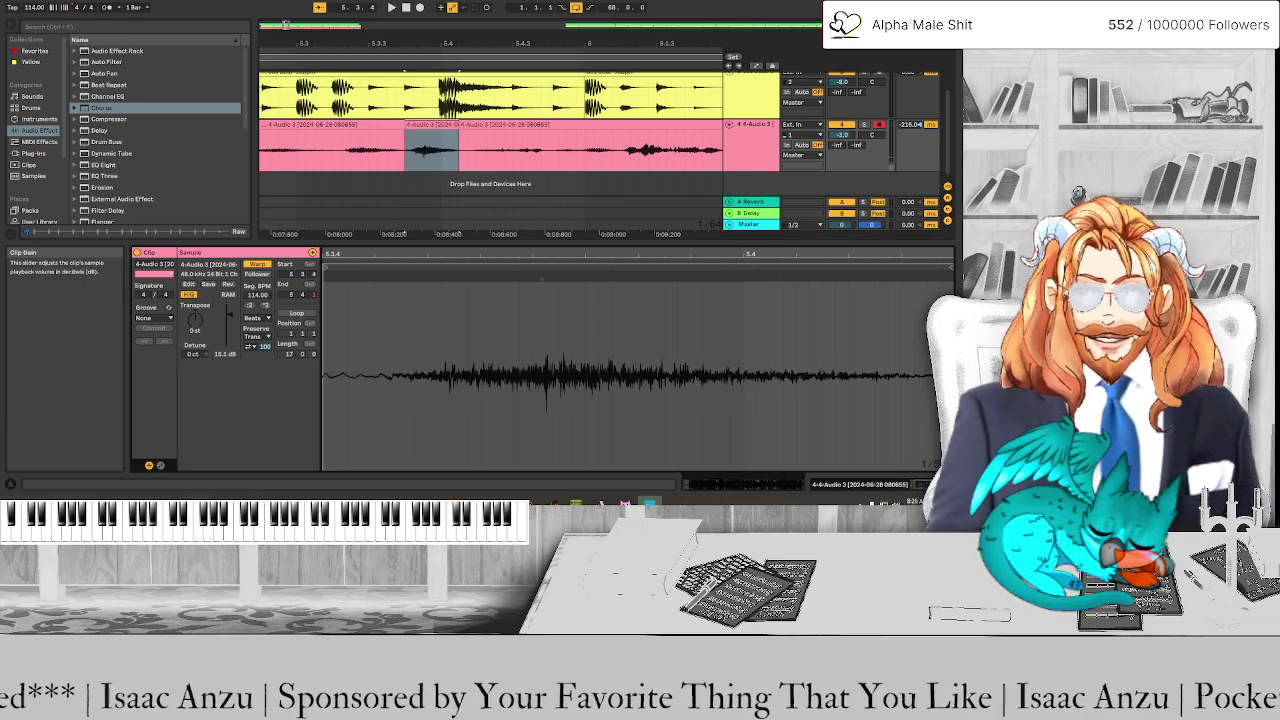
# Play from 5.2.4 across the boosted vocal syllable to check its level
pyautogui.click(286, 162)
pyautogui.press('space')
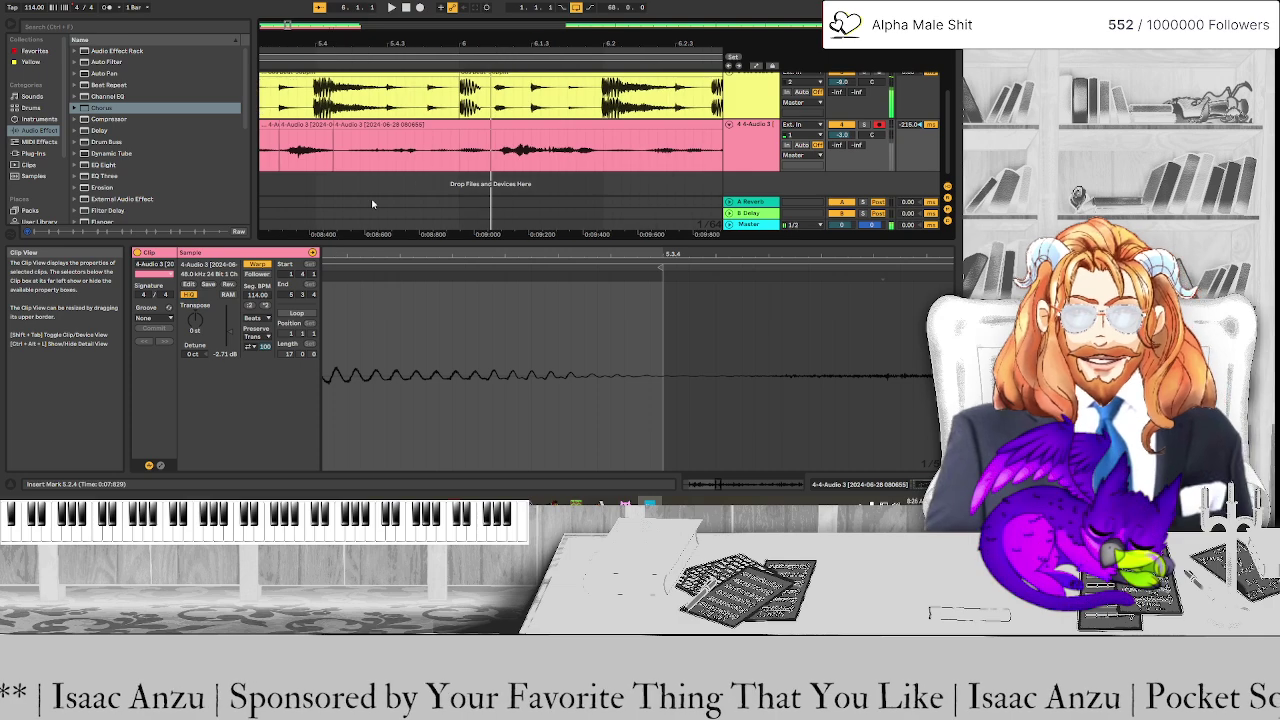
pyautogui.hscroll(-5, 323, 186)
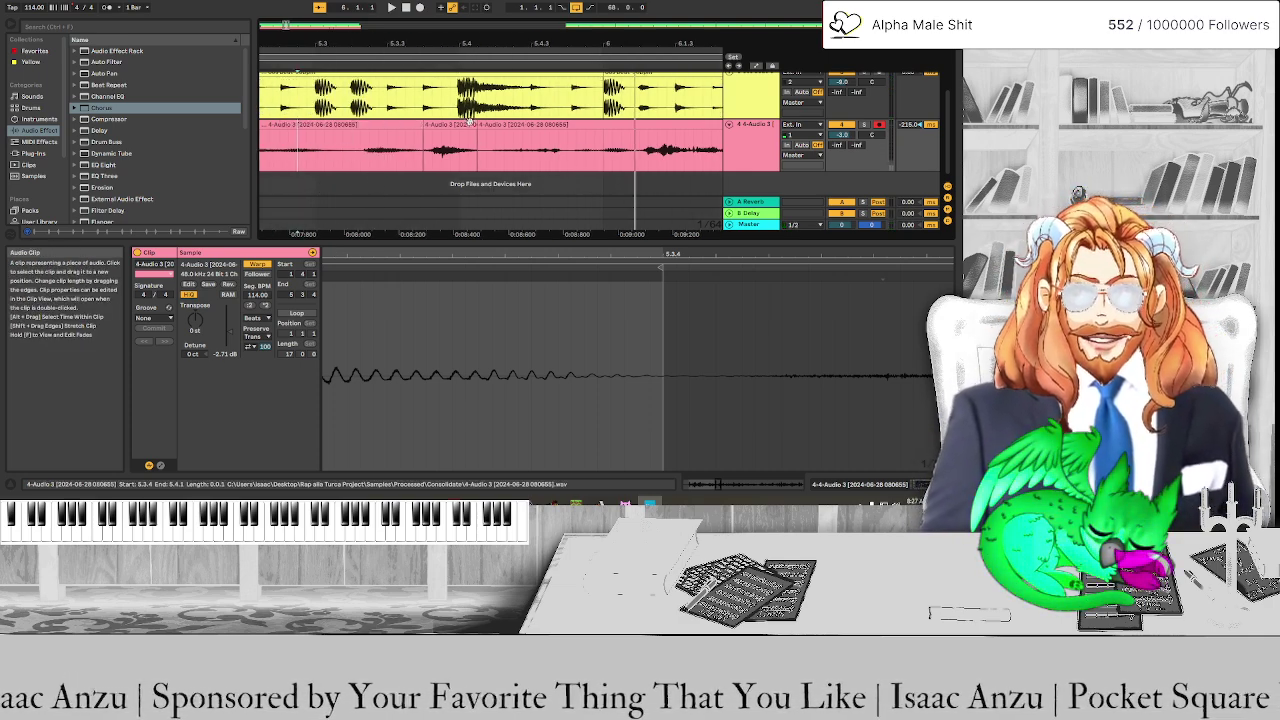
# Set the split quiet syllable's warp mode to Complex Pro and play the vocal from 5.2.3
pyautogui.moveTo(476, 140); pyautogui.dragTo(423, 140)
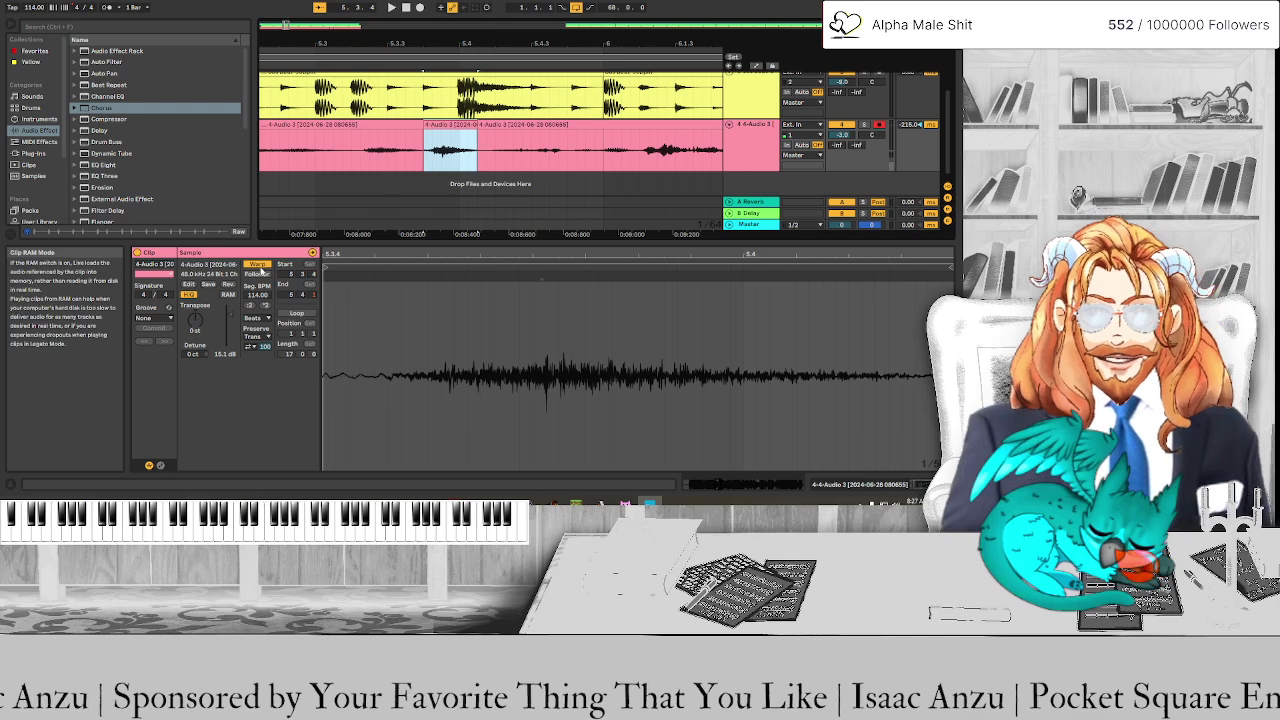
pyautogui.click(256, 317)
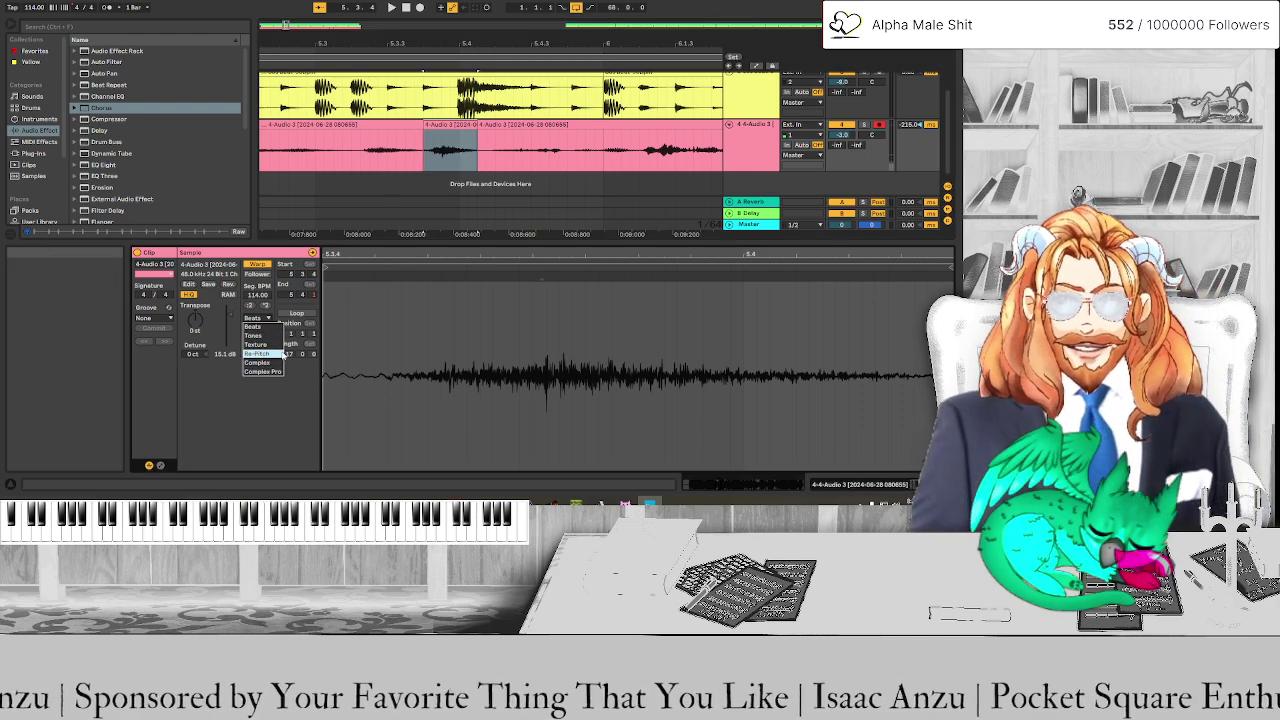
pyautogui.click(262, 372)
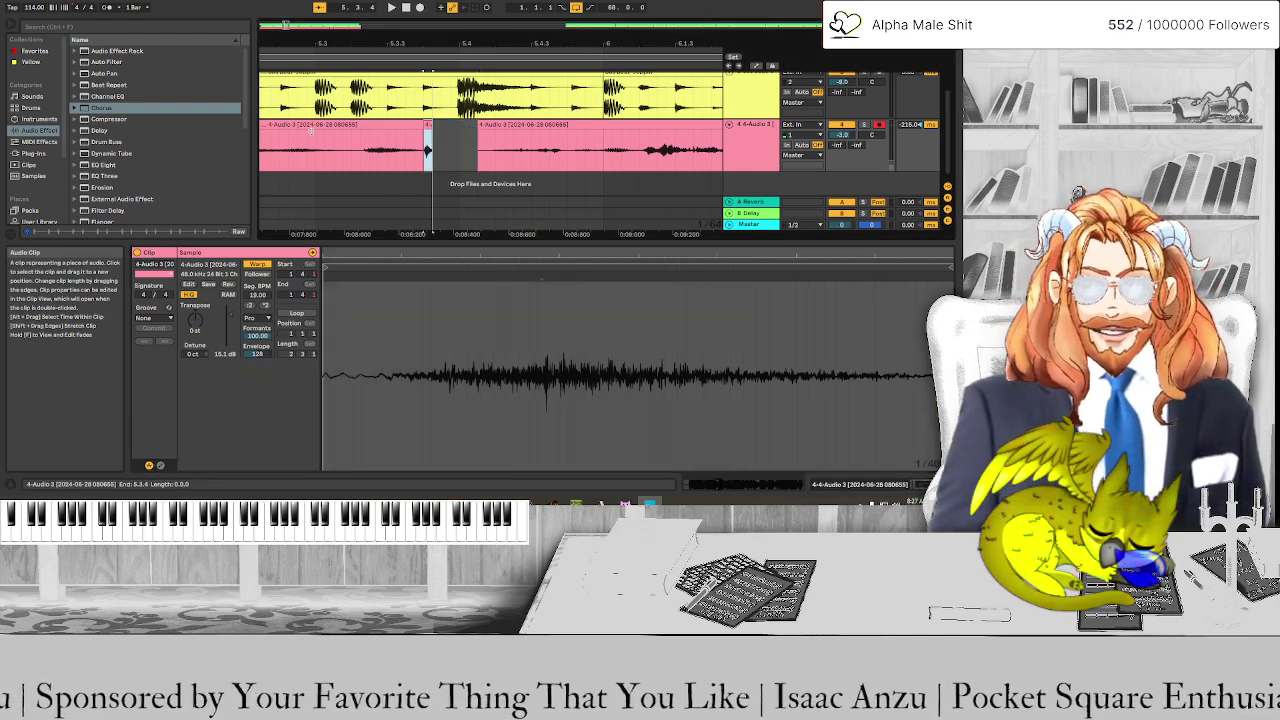
pyautogui.click(278, 163)
pyautogui.press('space')
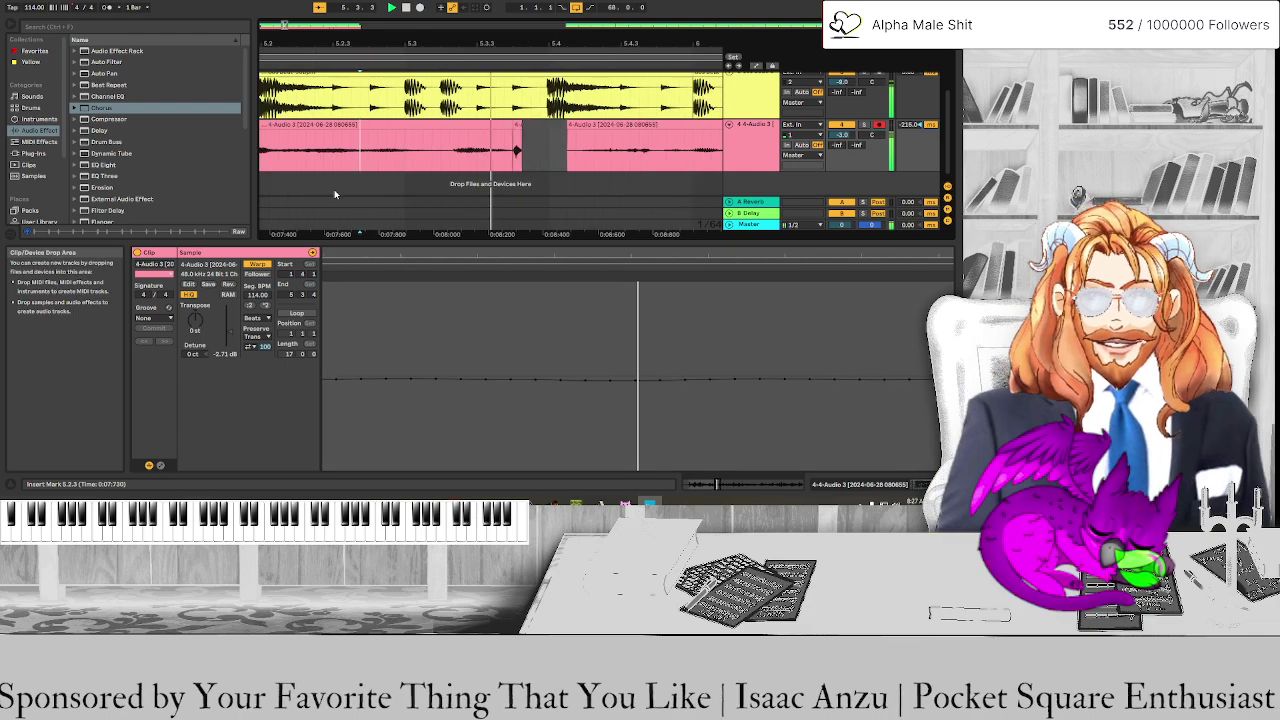
# Lower the split syllable's clip gain to about 9 dB, stretch the clip slightly, and play from 5.2.2
pyautogui.press('+')
pyautogui.press('+')
pyautogui.press('+')
pyautogui.press('+')
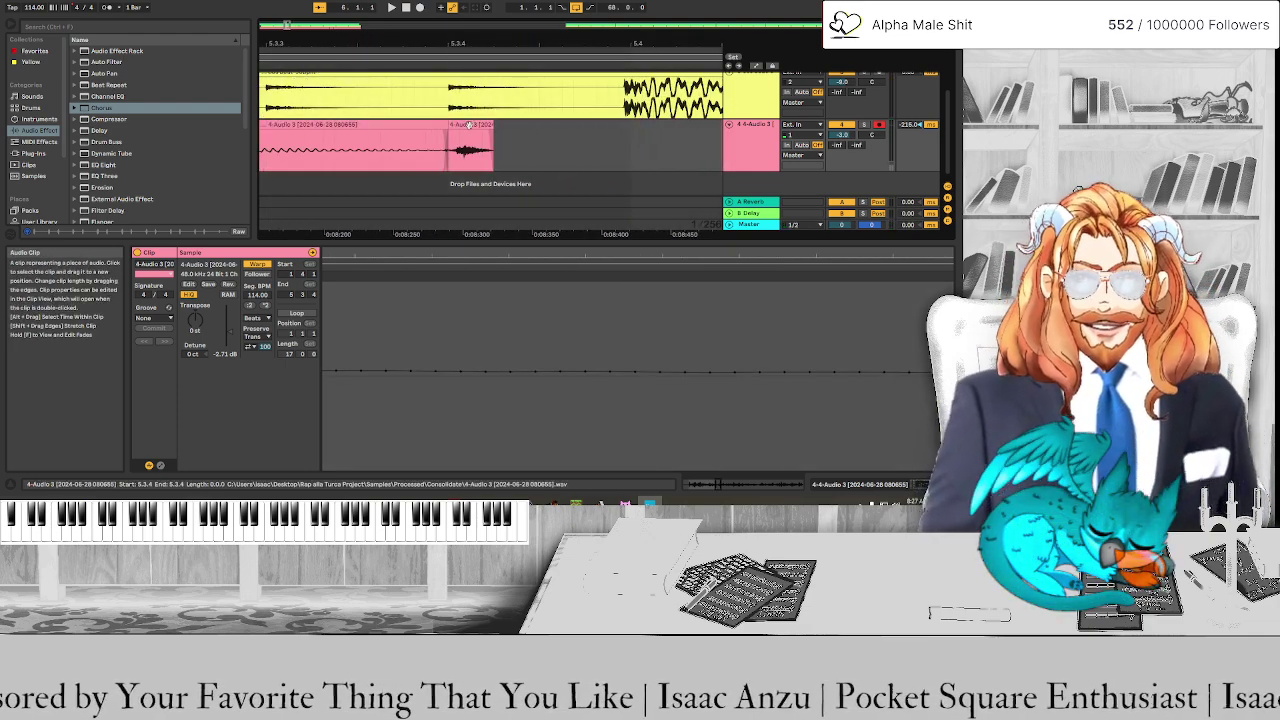
pyautogui.click(455, 152)
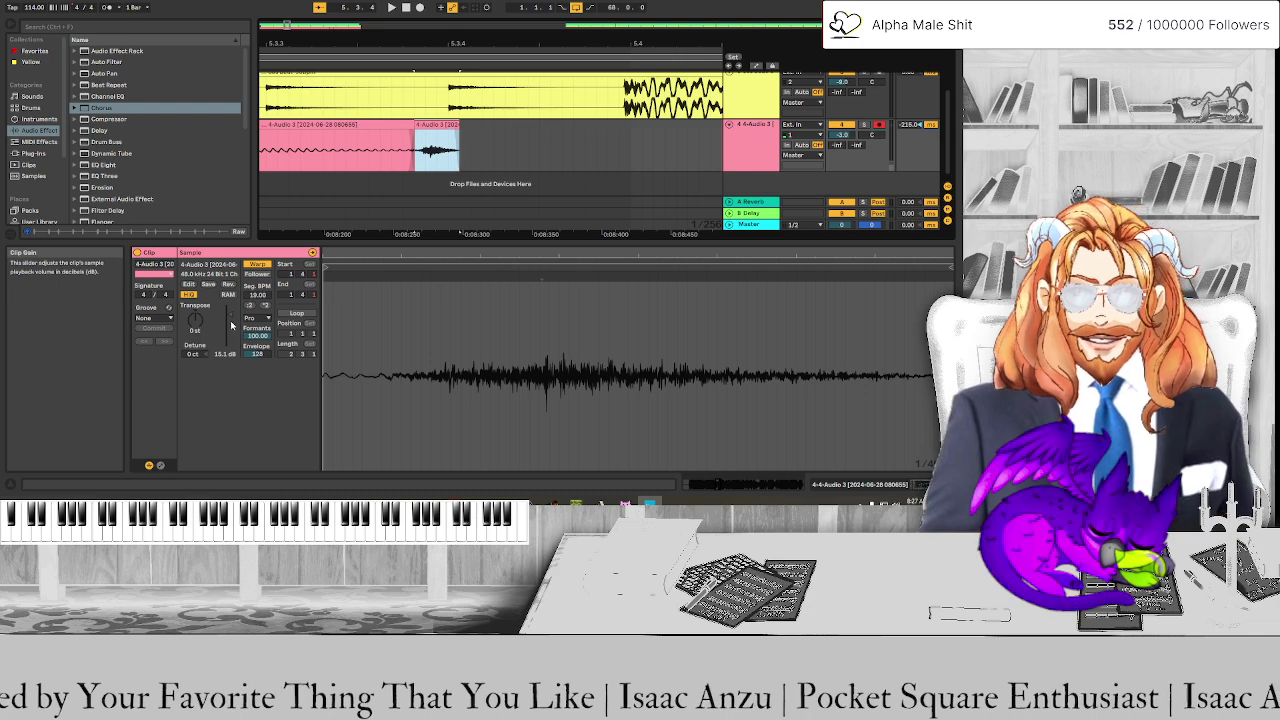
pyautogui.moveTo(224, 354); pyautogui.dragTo(224, 374)
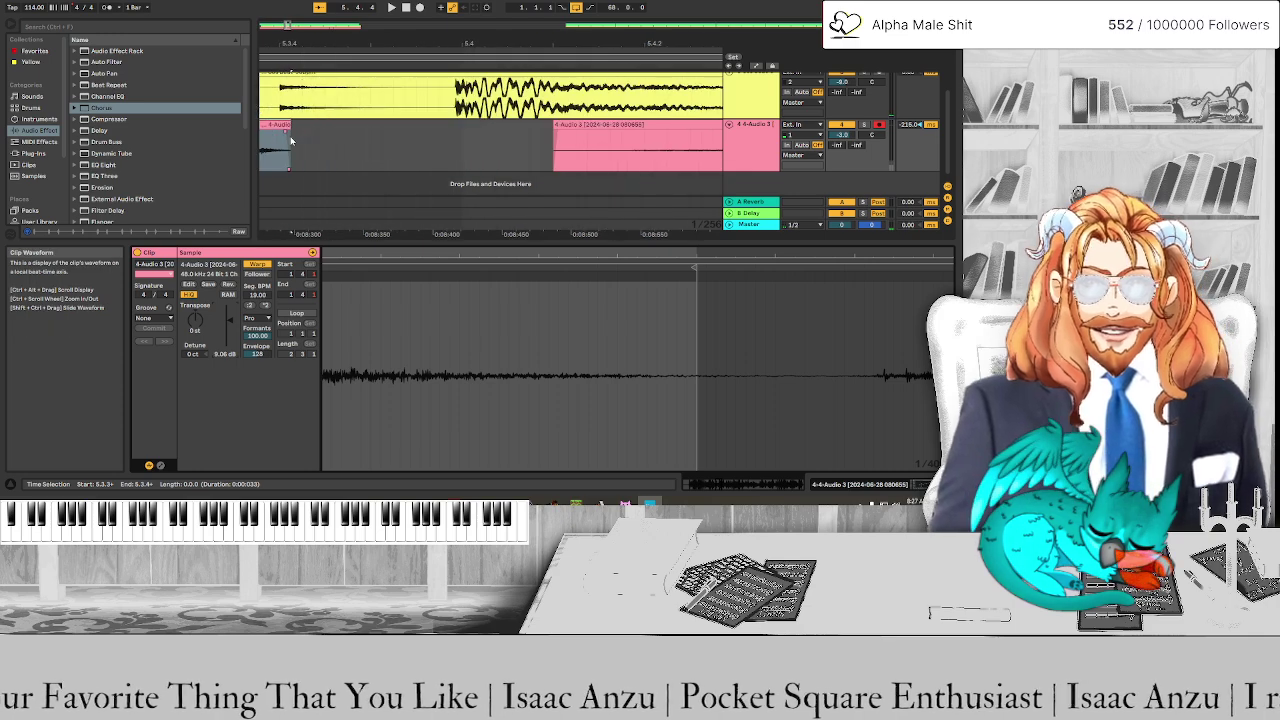
pyautogui.moveTo(291, 140)
pyautogui.mouseDown()
pyautogui.moveTo(463, 140)
pyautogui.moveTo(283, 143)
pyautogui.mouseUp()
pyautogui.scroll(-2, 283, 143)
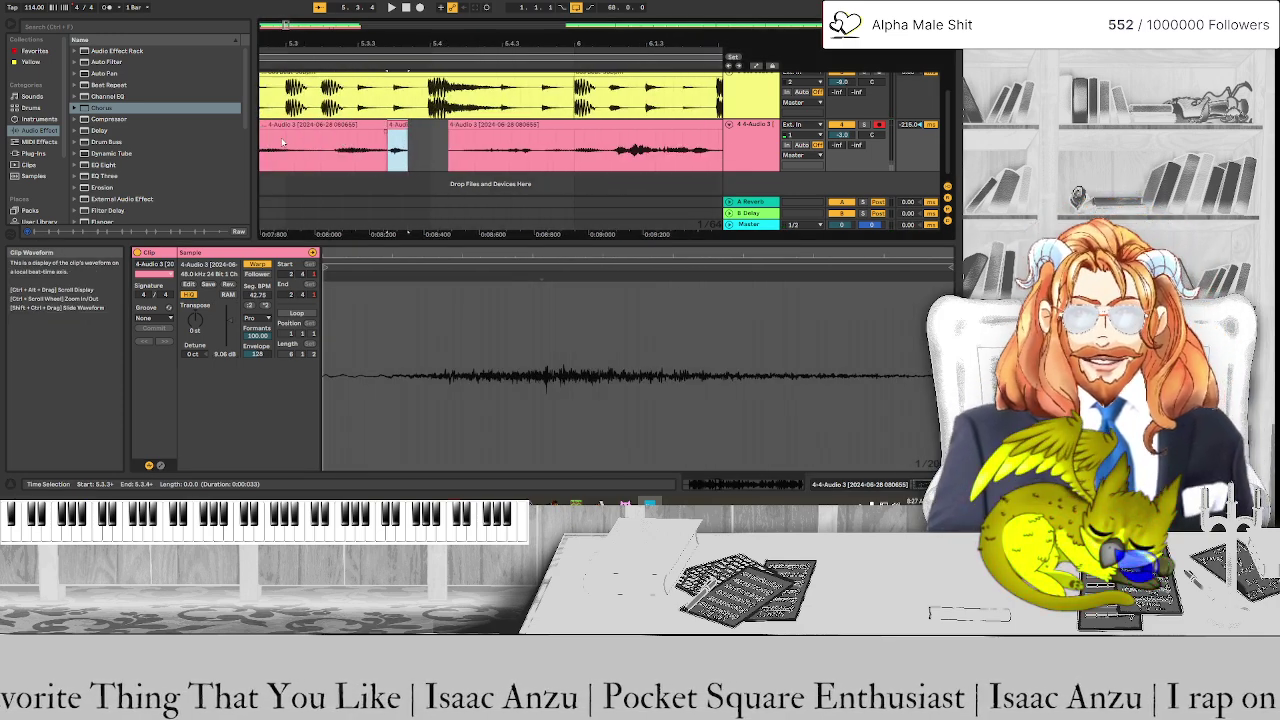
pyautogui.click(284, 143)
pyautogui.press('space')
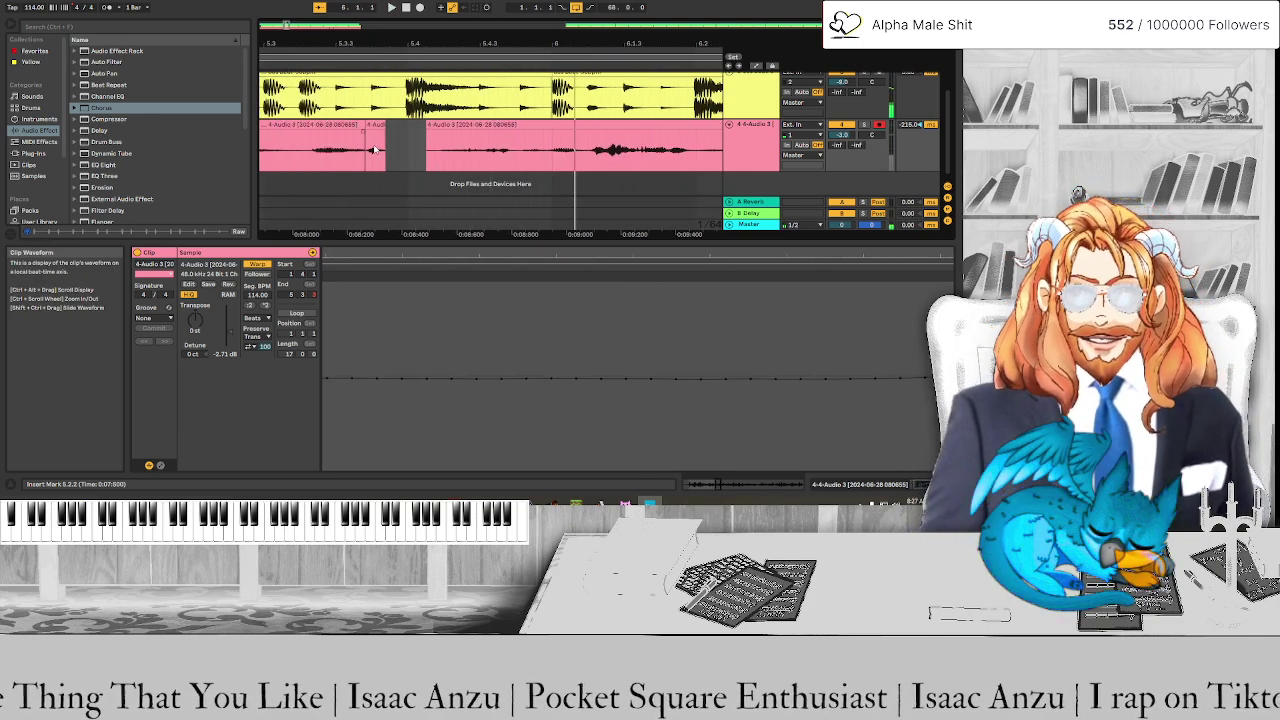
# Extend the preceding vocal clip to just past 5.3.4 over the syllable's start, and play from 5.2.3
pyautogui.scroll(5, 371, 129)
pyautogui.click(366, 127)
pyautogui.hotkey('ctrl', 'z')
pyautogui.hotkey('ctrl', 'z')
pyautogui.hotkey('ctrl', 'z')
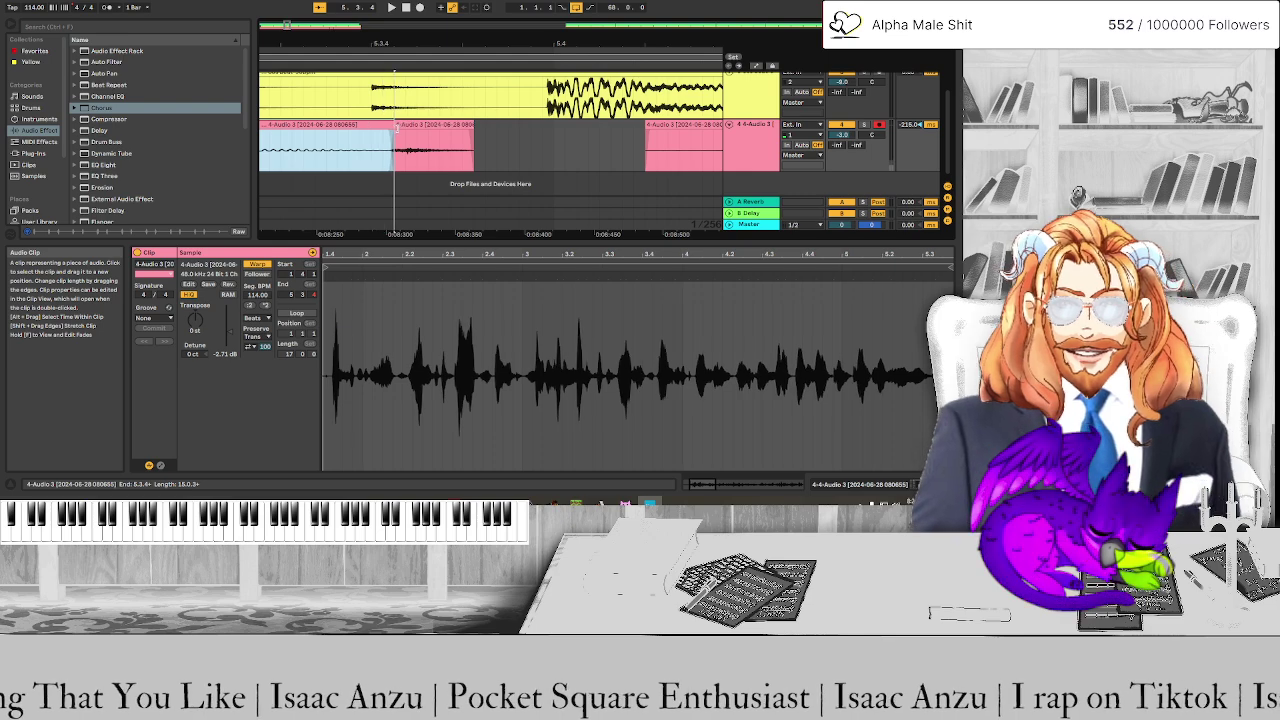
pyautogui.scroll(-3, 341, 150)
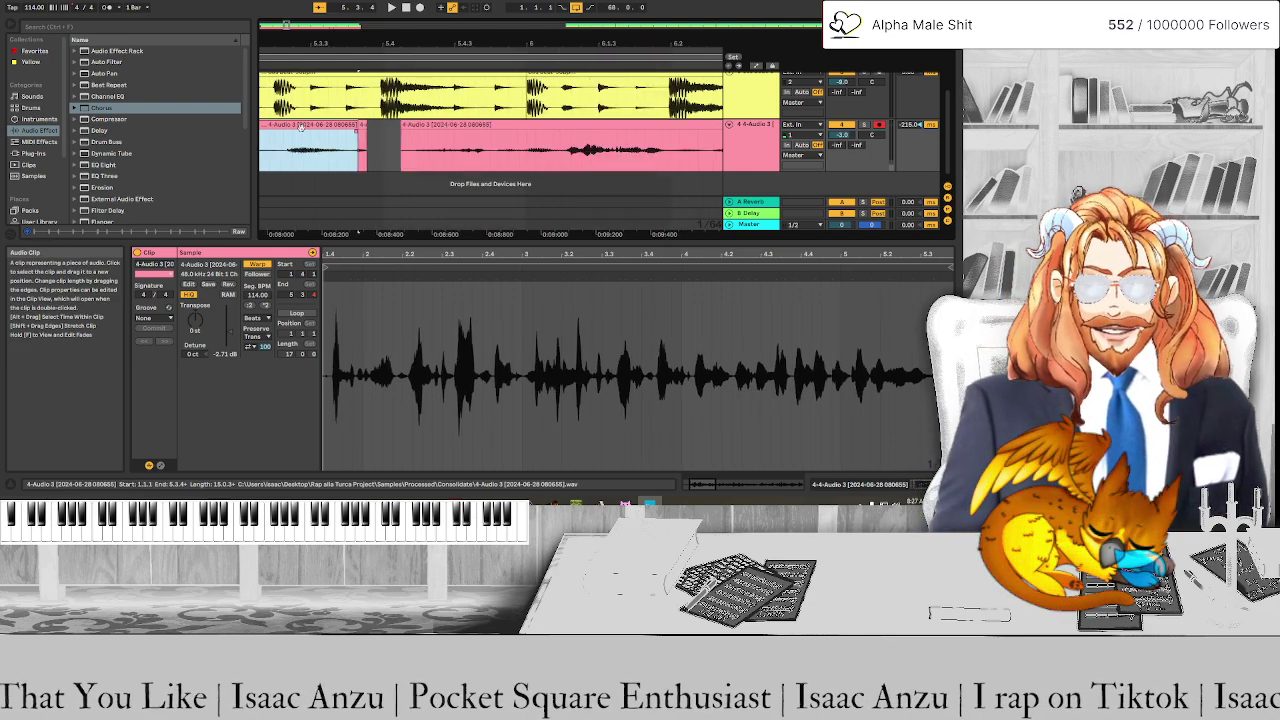
pyautogui.hscroll(-3, 287, 152)
pyautogui.click(287, 152)
pyautogui.press('space')
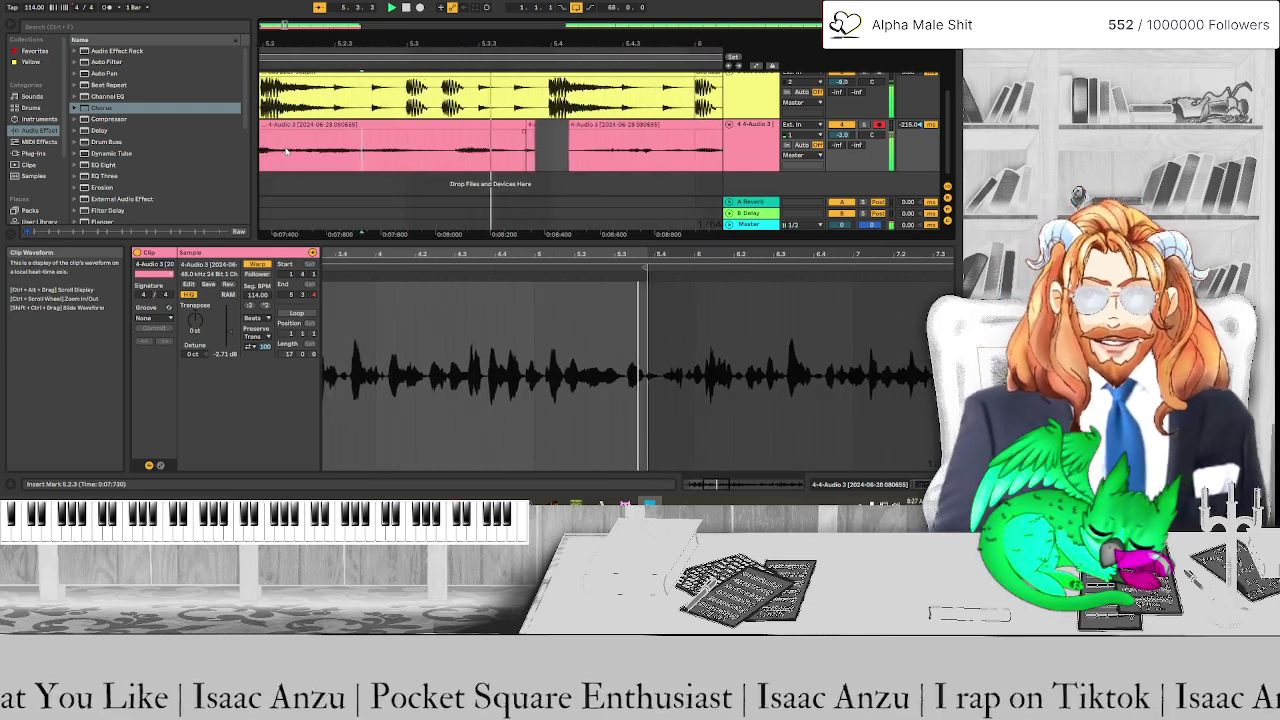
# Undo the syllable edits back to the unsplit vocal clip around 5.3.4 to 5.4.1
pyautogui.scroll(2, 300, 152)
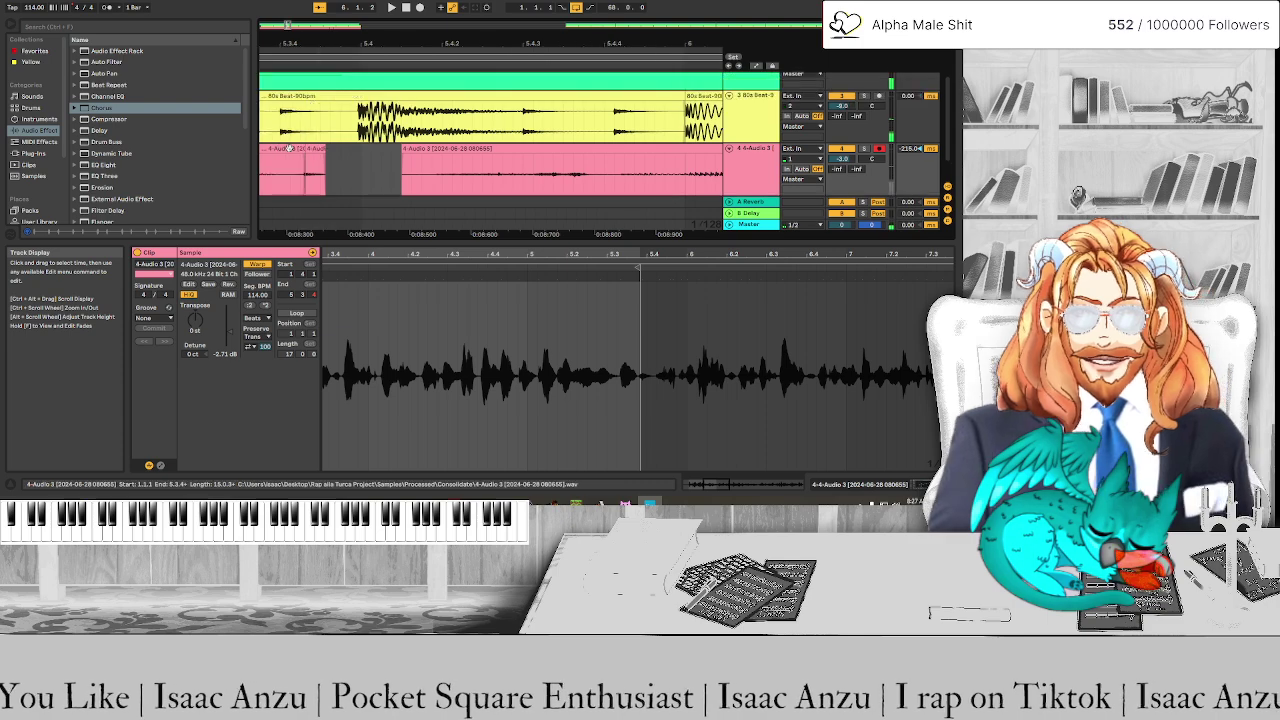
pyautogui.scroll(3, 320, 158)
pyautogui.scroll(-1, 331, 162)
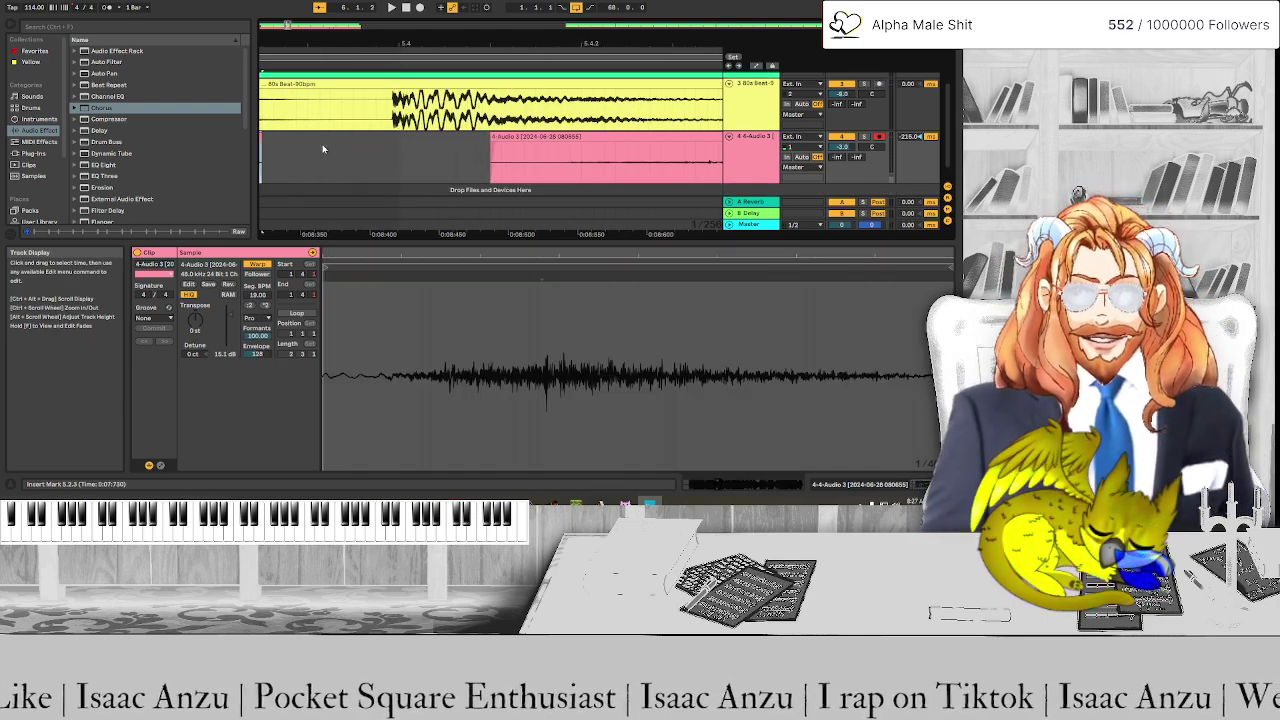
pyautogui.click(322, 149)
pyautogui.scroll(-2, 322, 149)
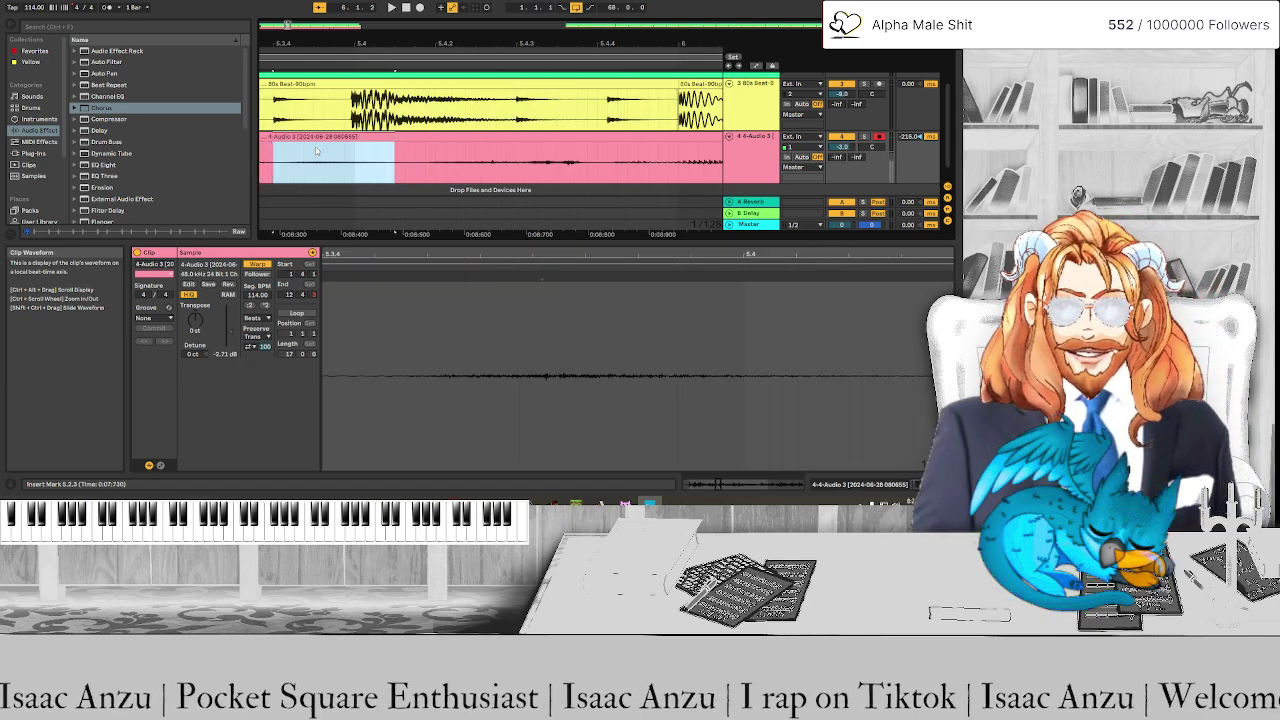
# Play the restored vocal from around 5.2.3, 5.1.3 and 4.4.3 to check the quiet syllable in context
pyautogui.hscroll(-3, 318, 155)
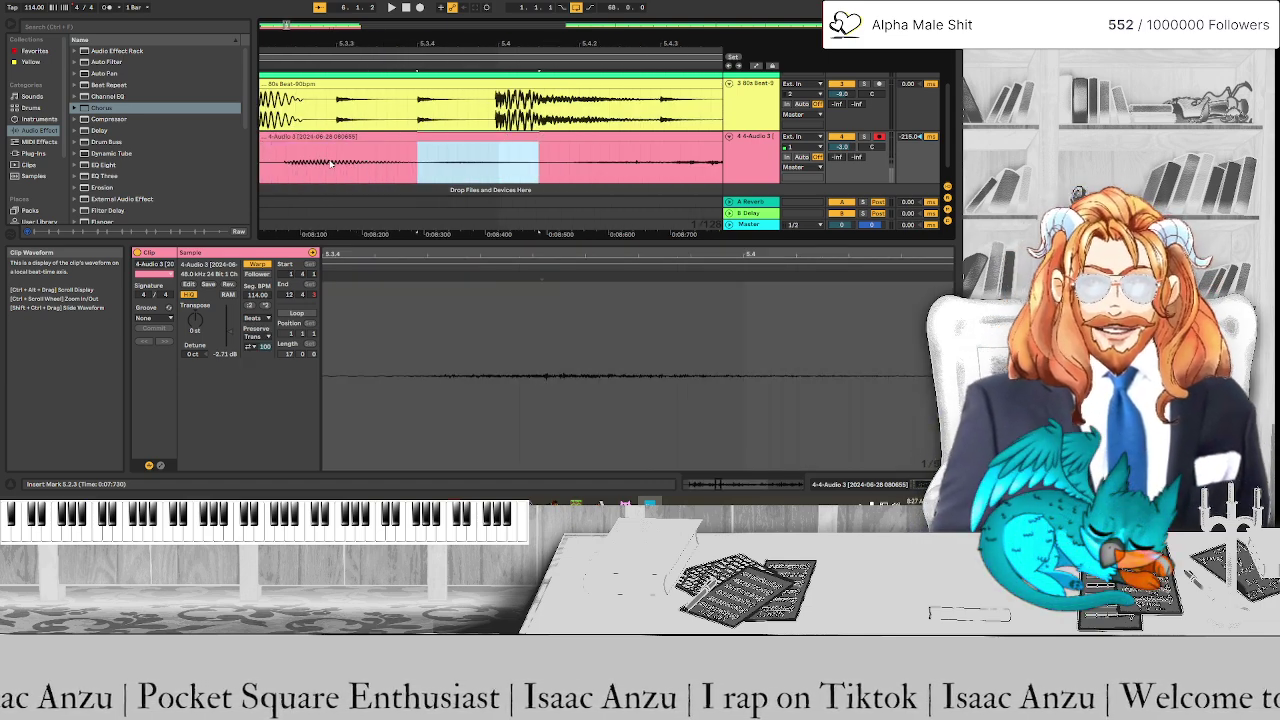
pyautogui.scroll(-3, 305, 165)
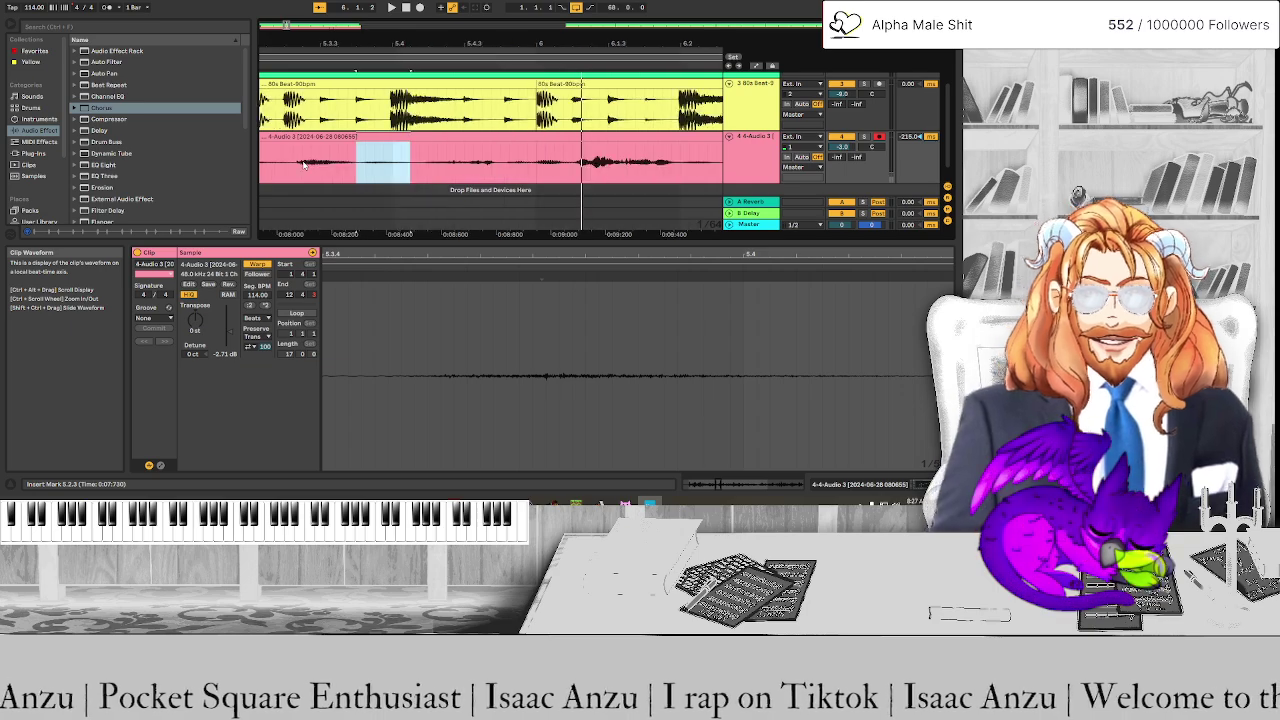
pyautogui.scroll(-3, 303, 167)
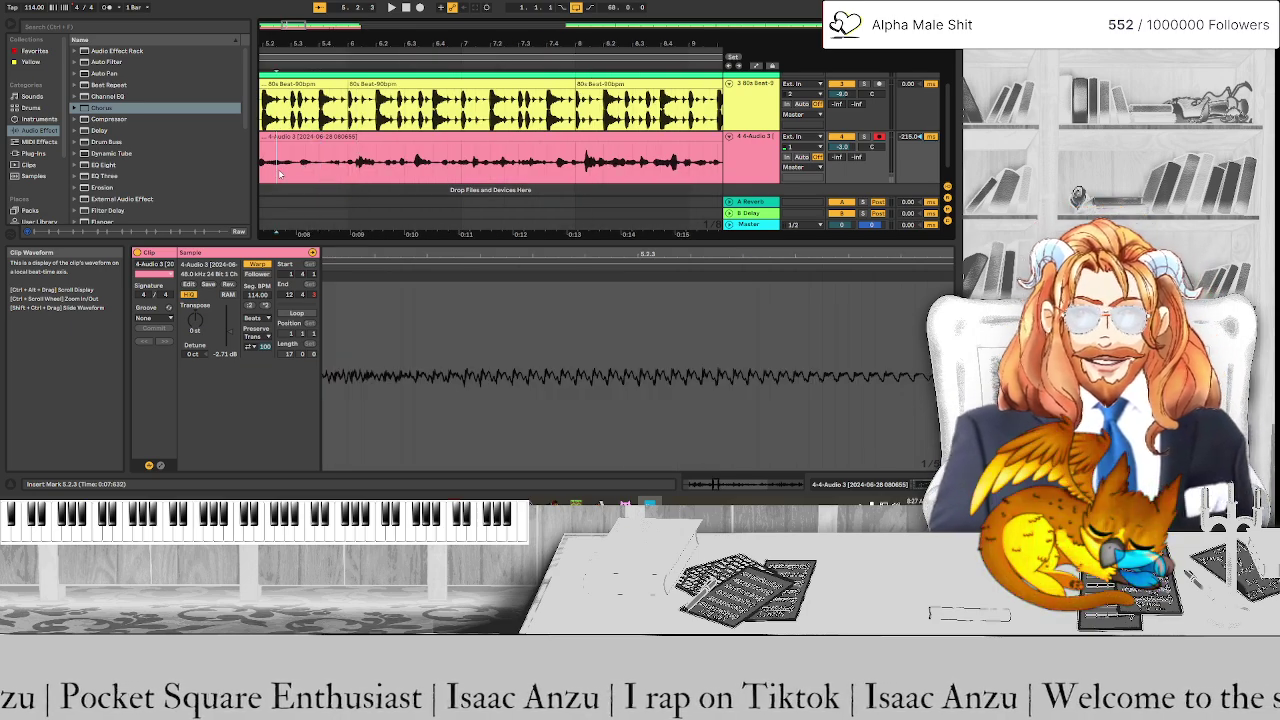
pyautogui.press('space')
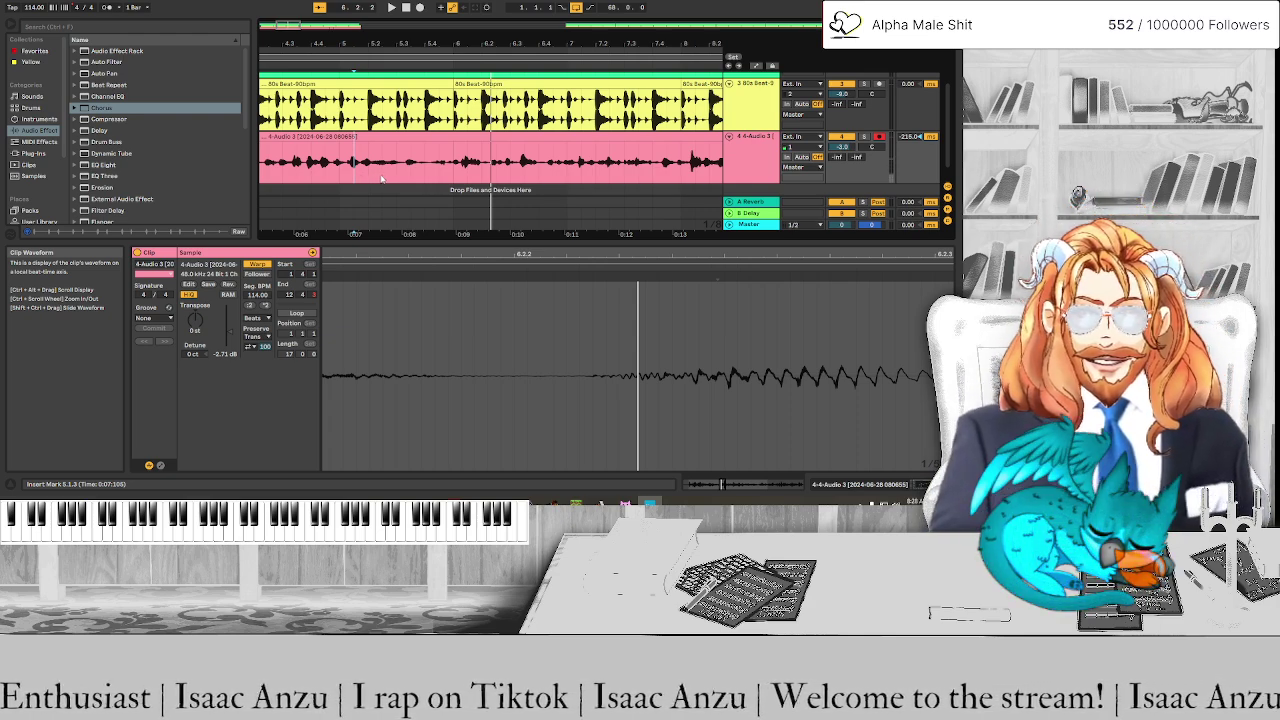
pyautogui.press('space')
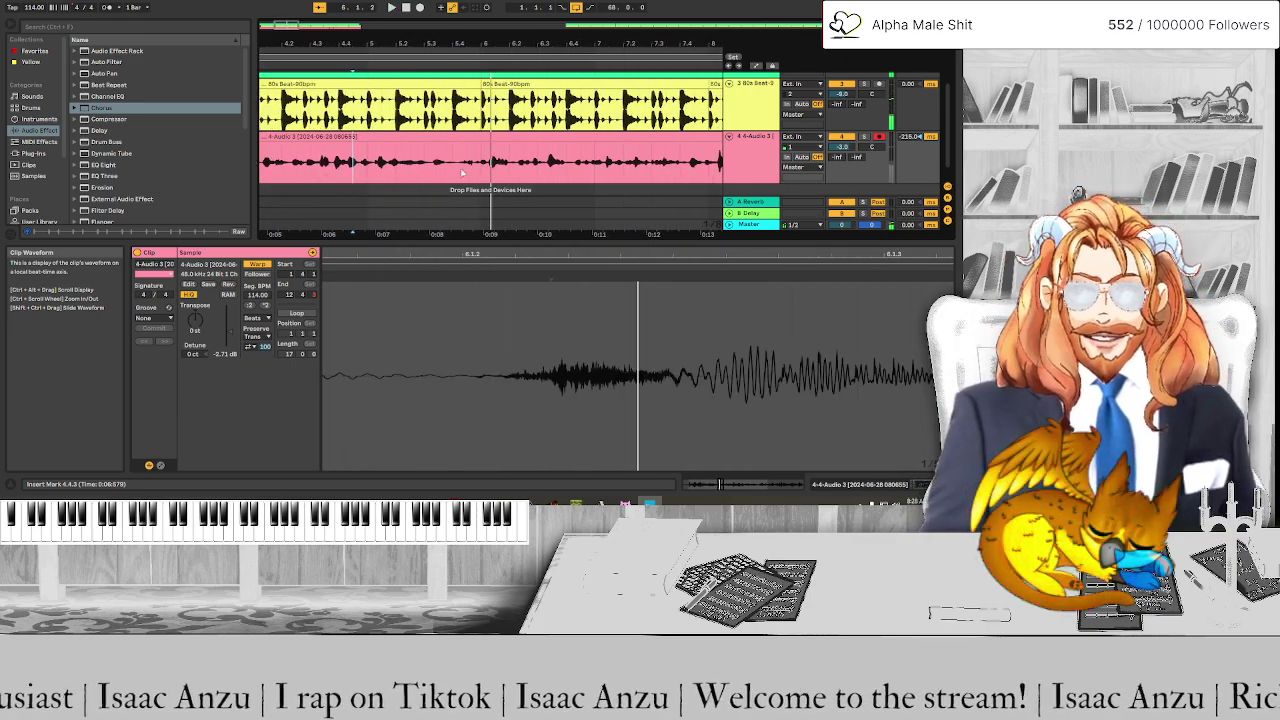
# Duplicate the vocal track and delete all the clips from the copy
pyautogui.scroll(-1, 439, 176)
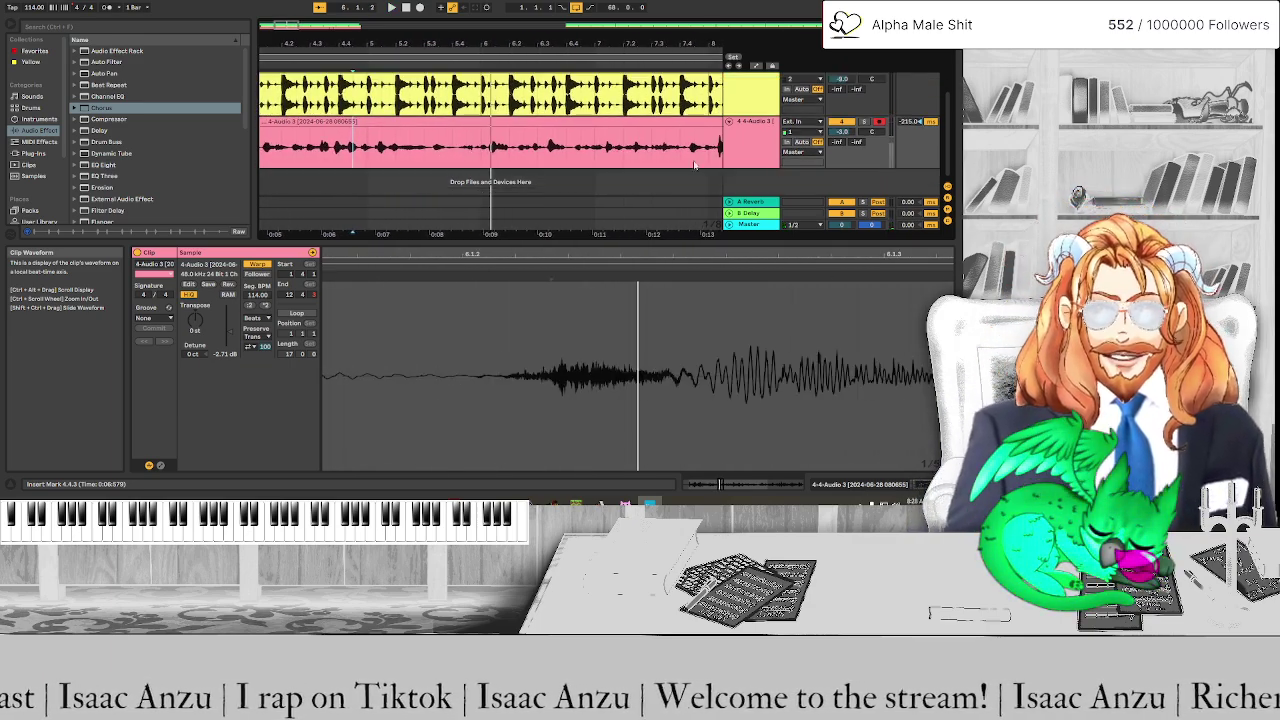
pyautogui.rightClick(757, 156)
pyautogui.click(772, 174)
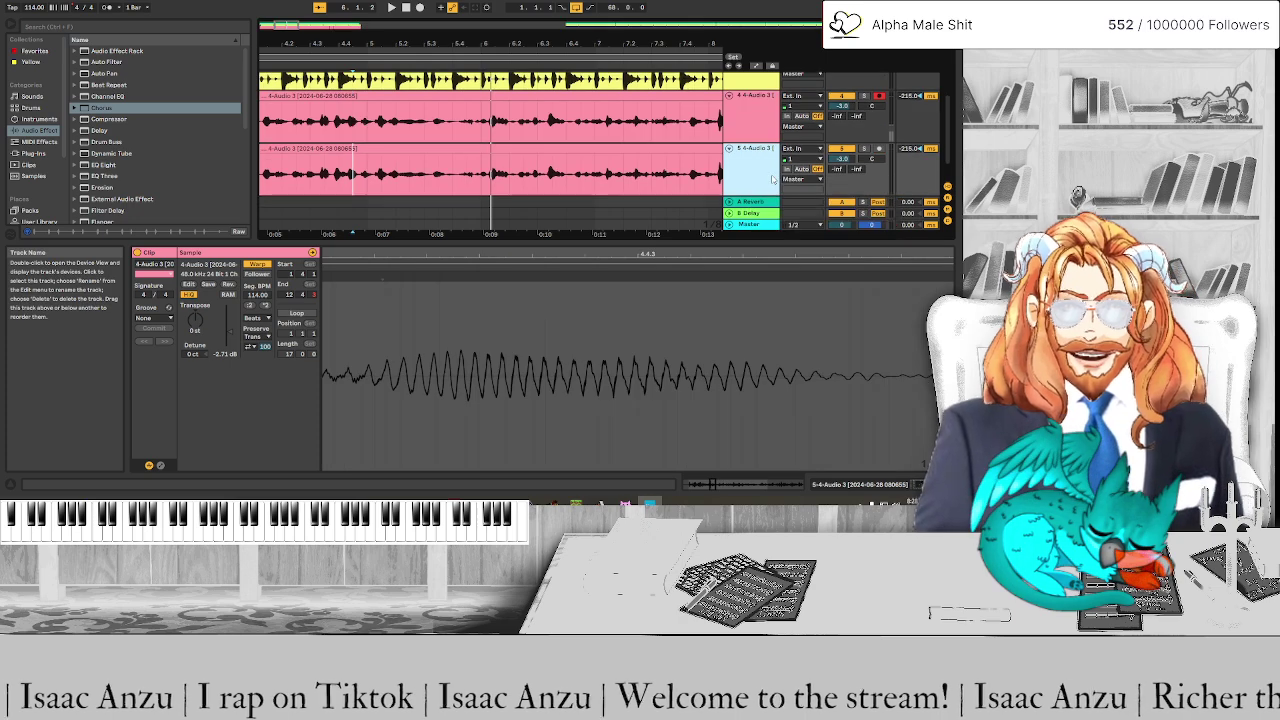
pyautogui.press('Delete')
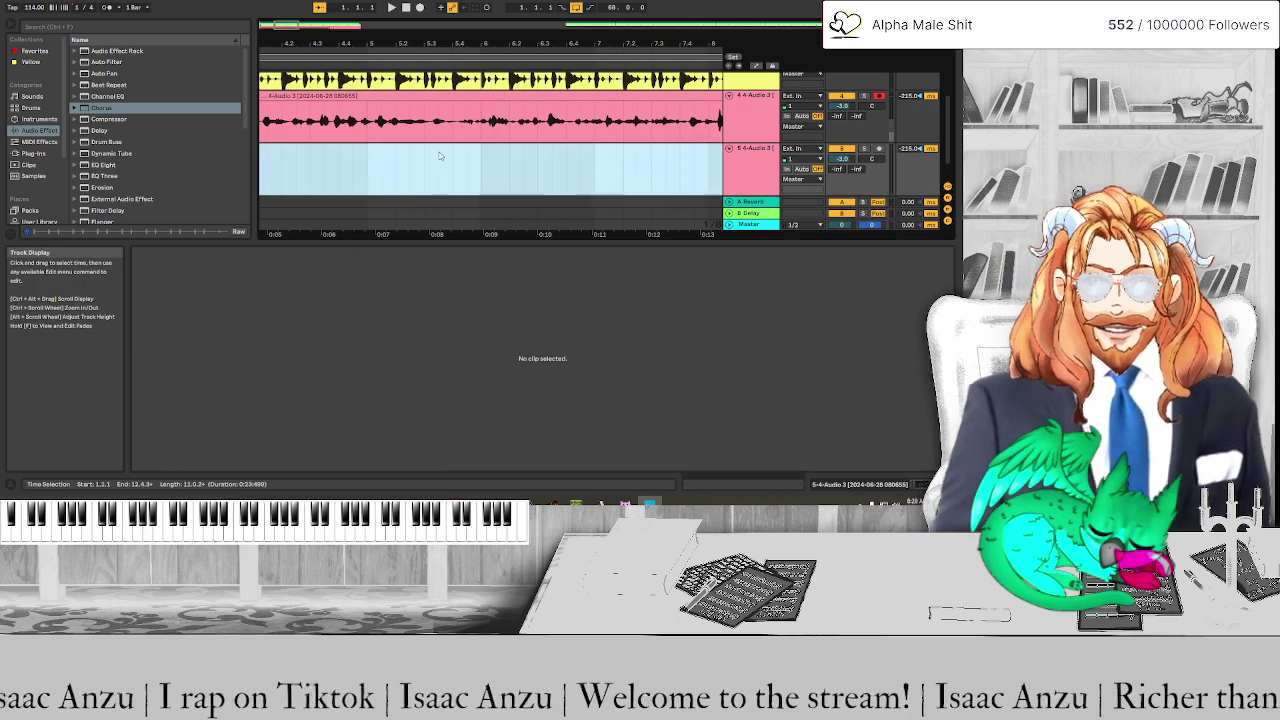
pyautogui.scroll(-5, 434, 159)
pyautogui.moveTo(292, 154); pyautogui.dragTo(352, 166)
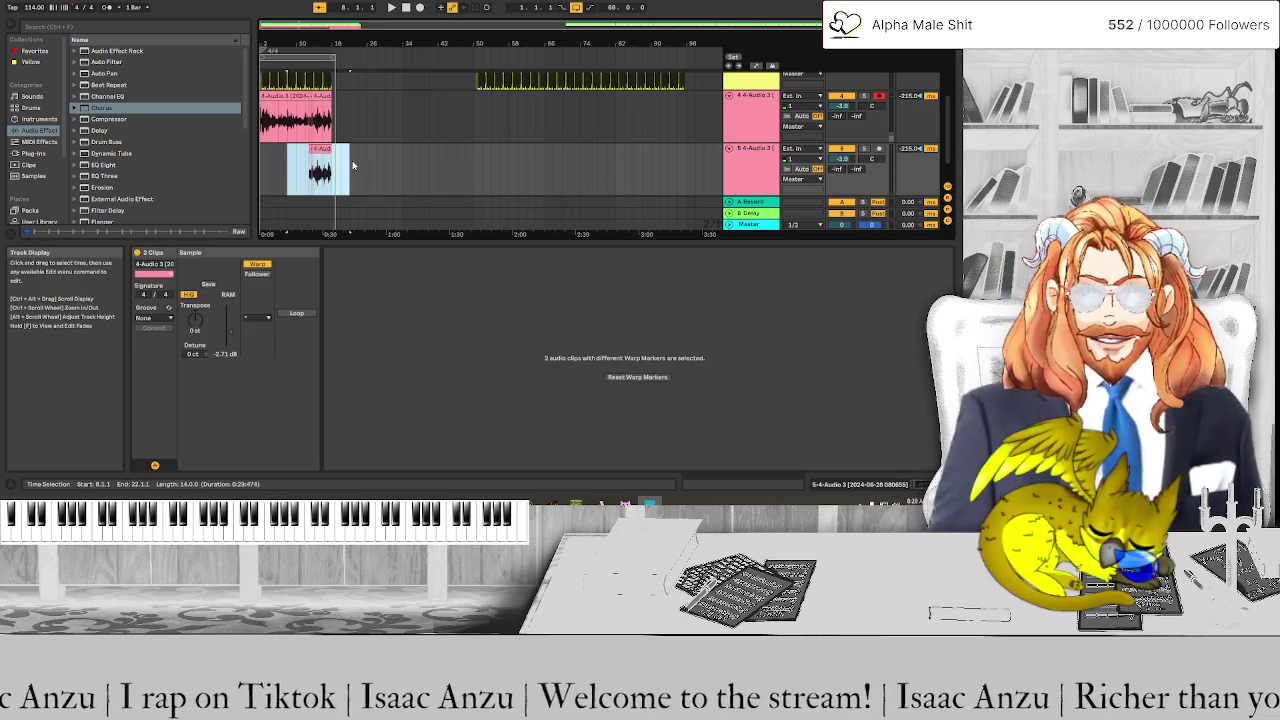
pyautogui.press('Delete')
# Arm the empty duplicate track and record a new vocal take on it from 4.1.1 to about 6.2.2
pyautogui.scroll(6, 278, 171)
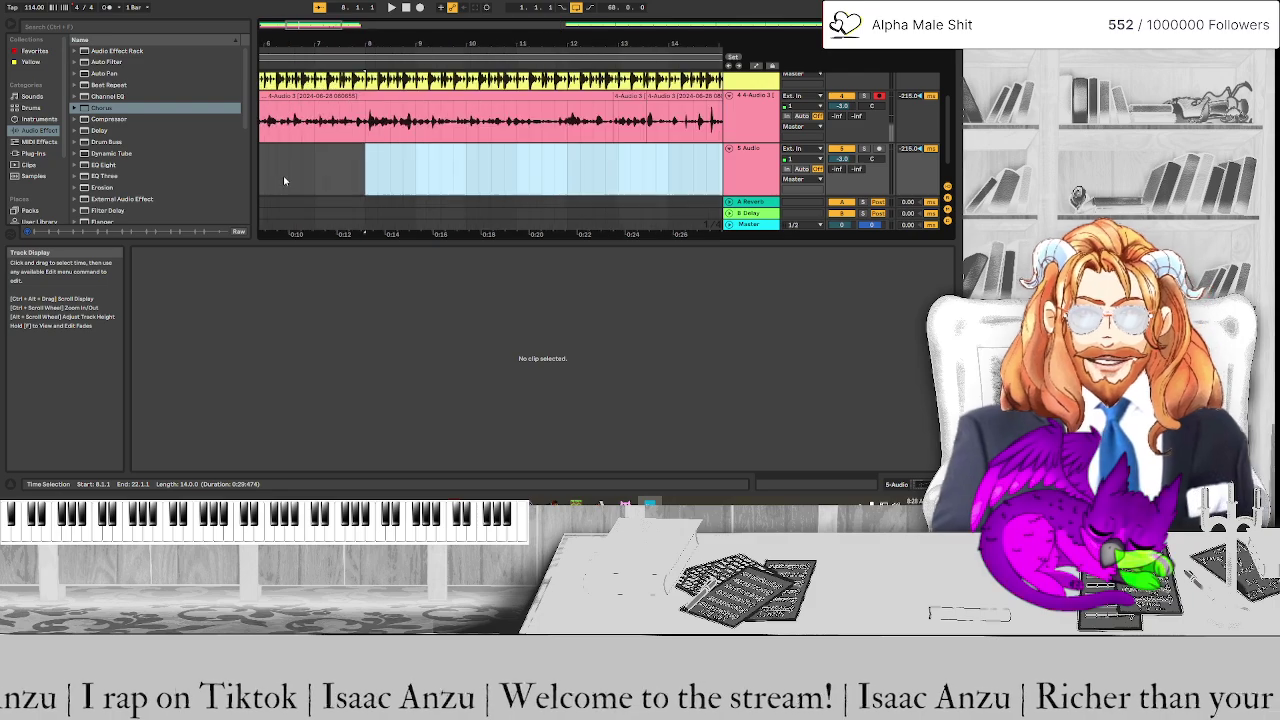
pyautogui.click(284, 180)
pyautogui.press('space')
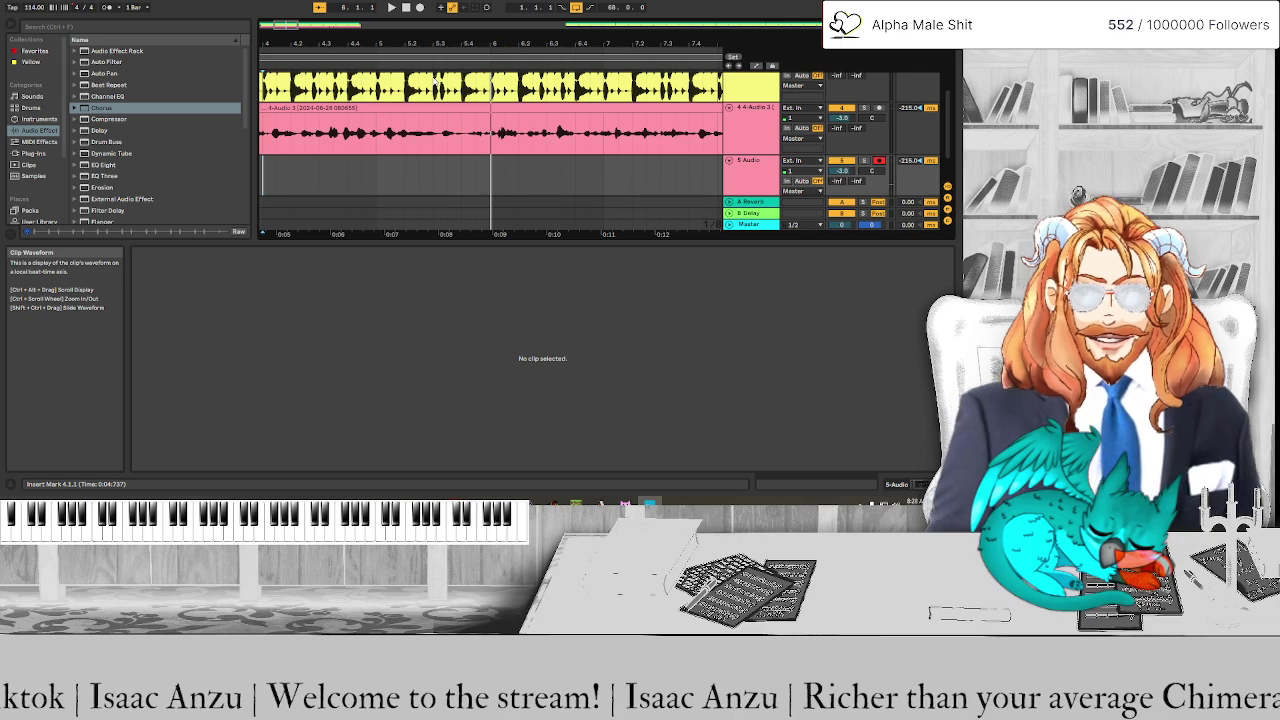
pyautogui.click(267, 167)
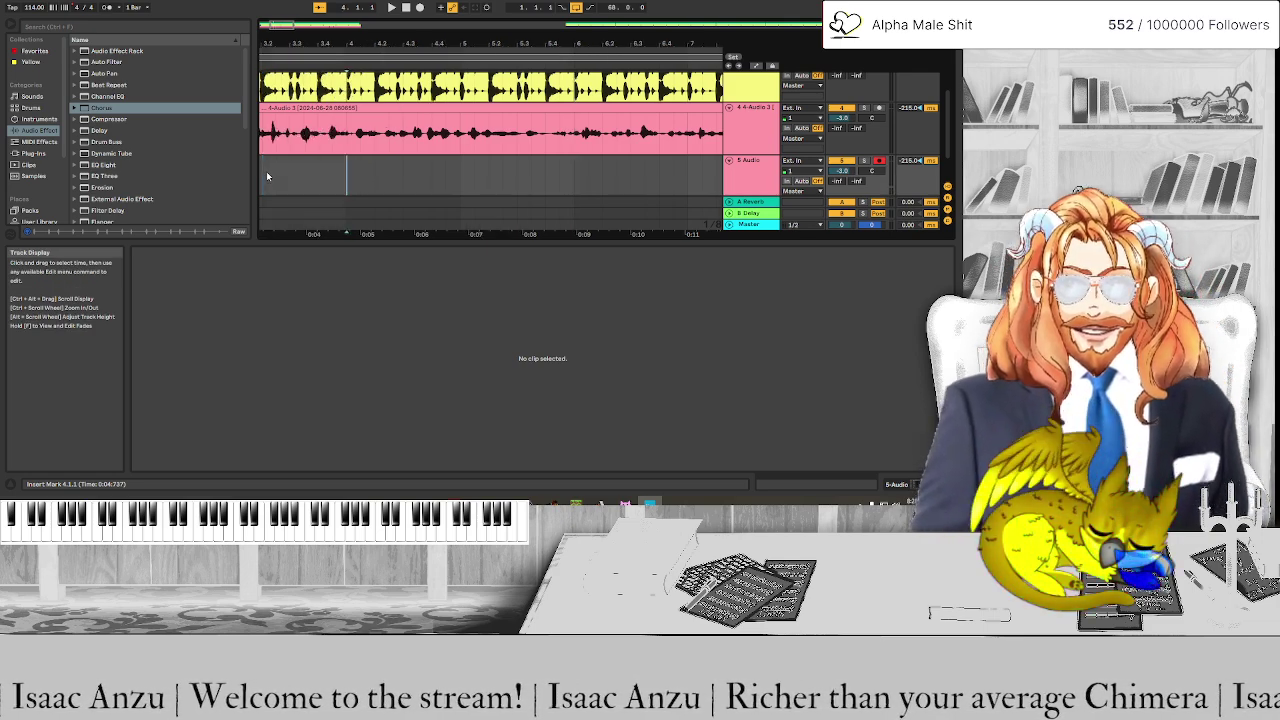
pyautogui.hscroll(-3, 266, 171)
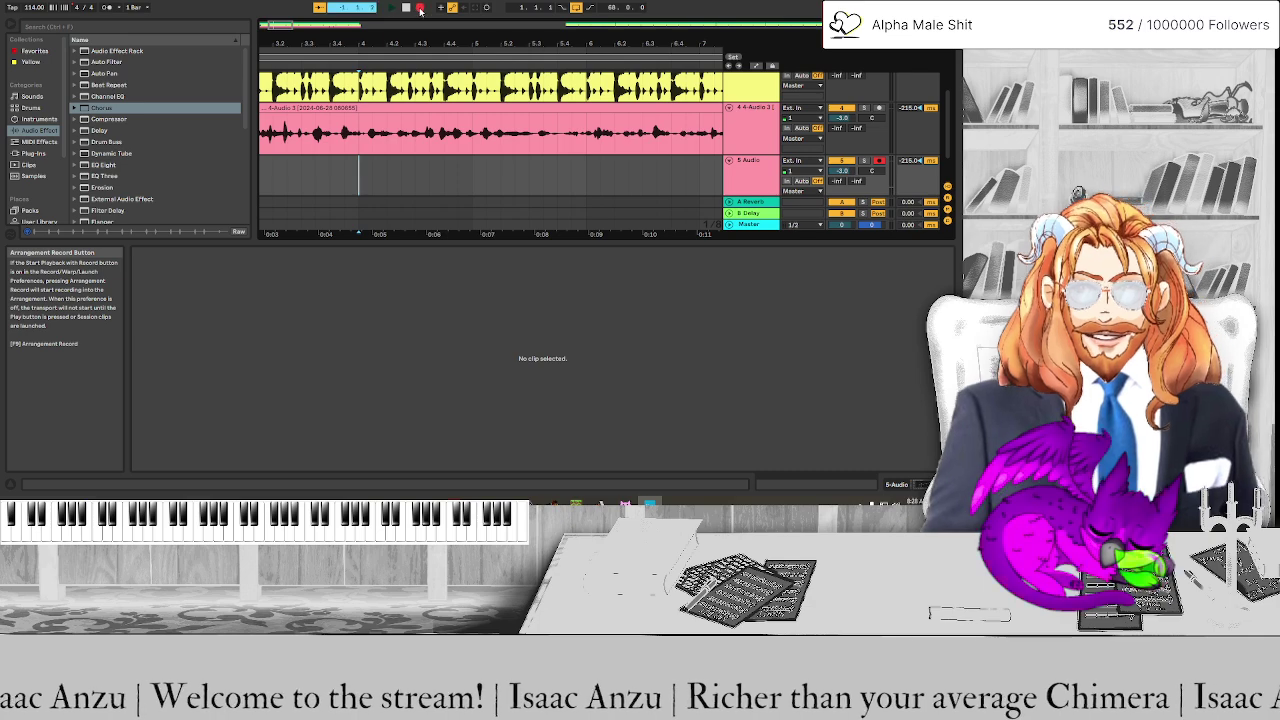
pyautogui.click(419, 7)
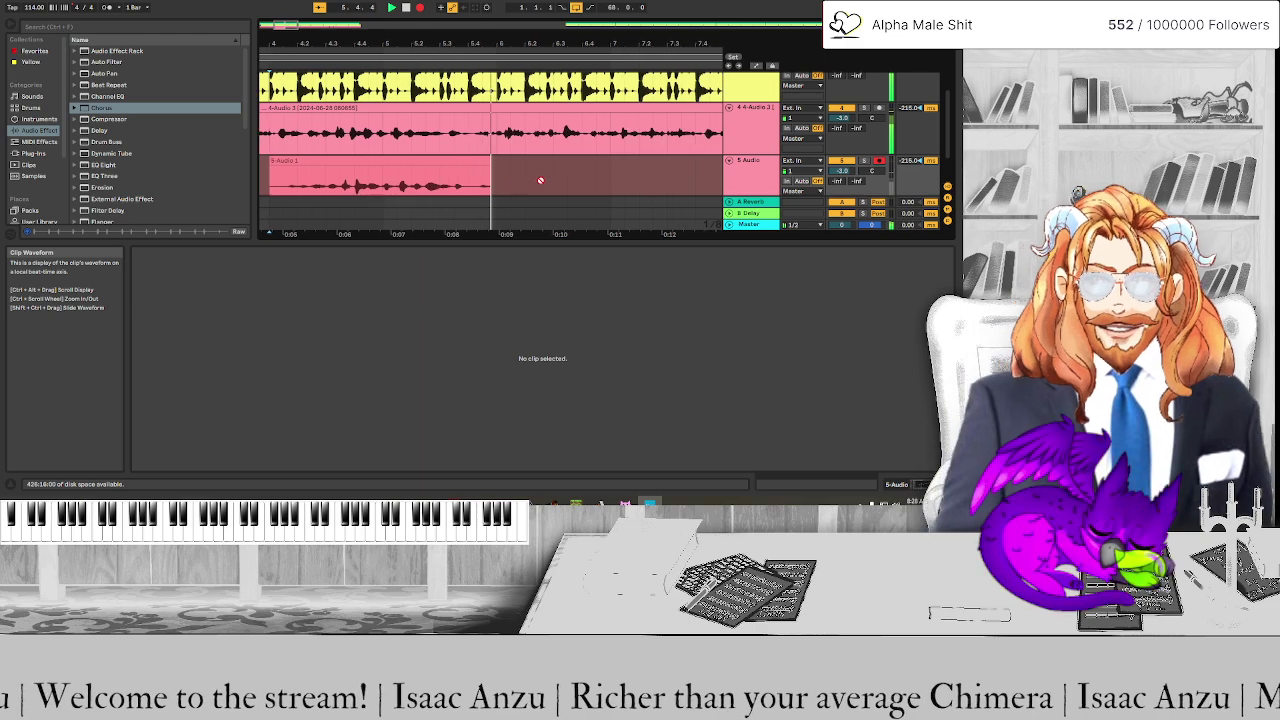
pyautogui.press('space')
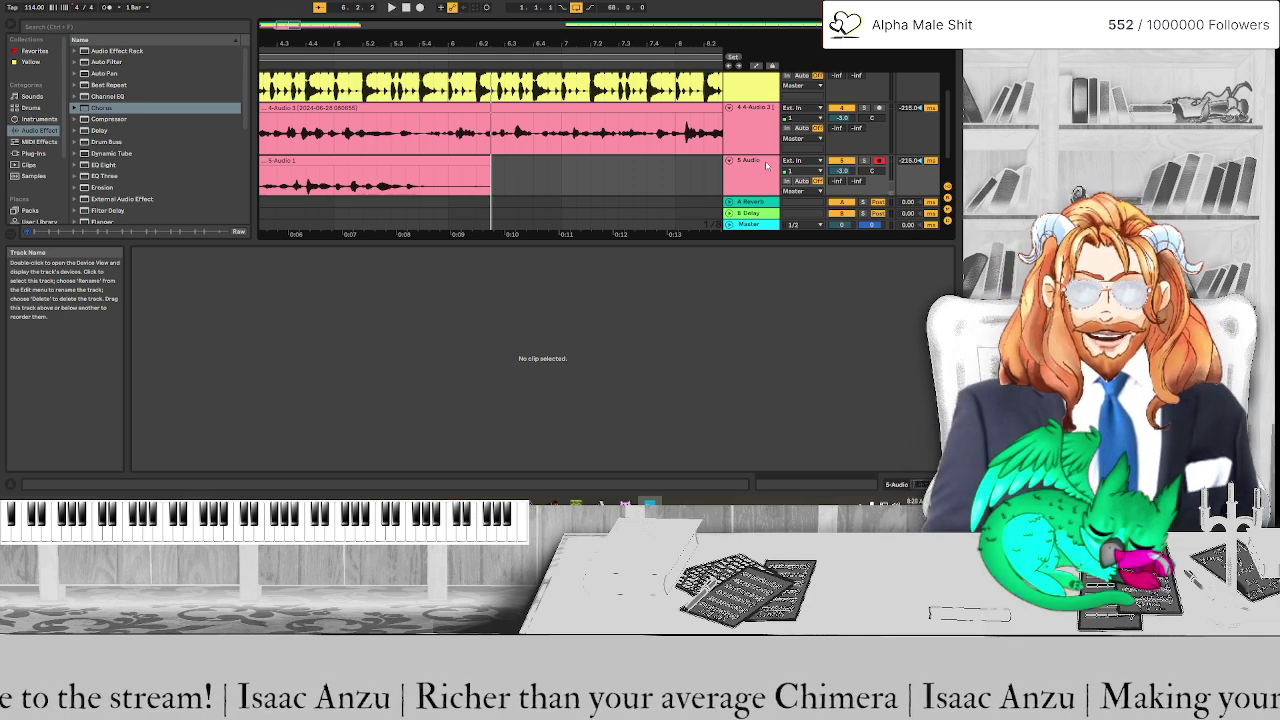
# Cut the section from 5.3.3 to 5.4.2 out of the new take and move it onto the main vocal track at 5.3.2
pyautogui.scroll(-1, 405, 175)
pyautogui.keyDown('ctrl'); pyautogui.scroll(2, 405, 175); pyautogui.keyUp('ctrl')
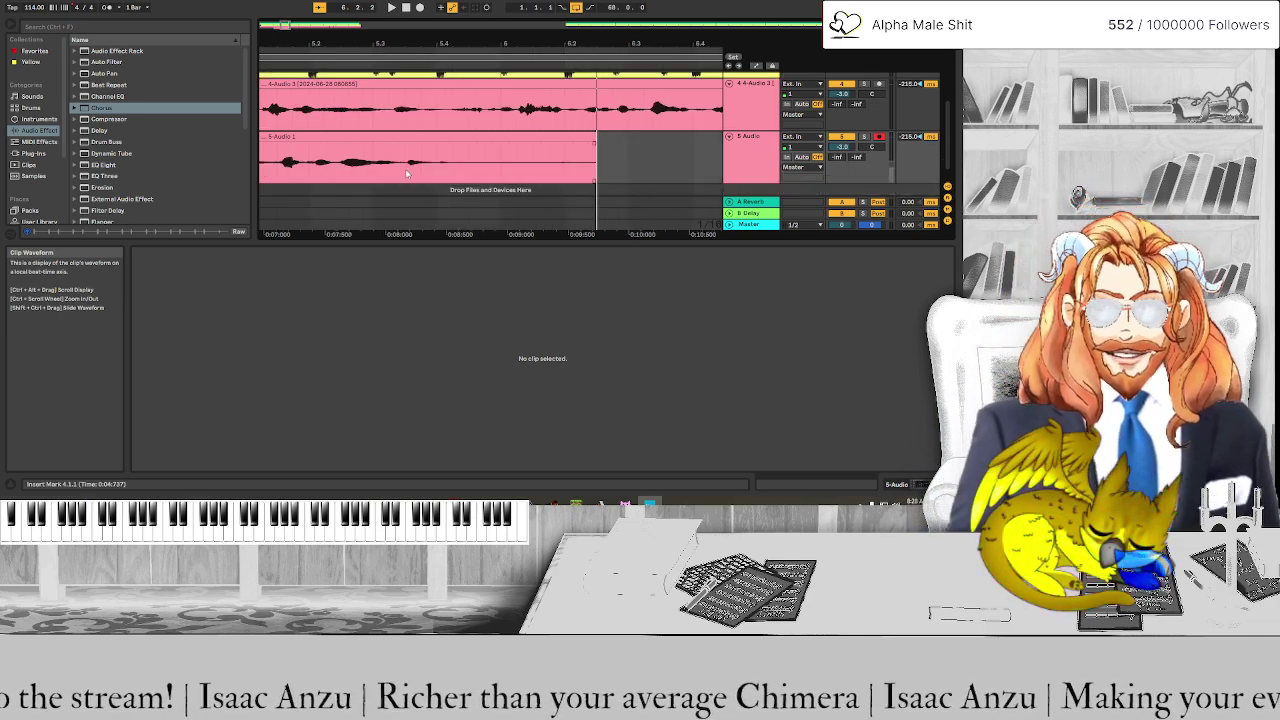
pyautogui.keyDown('ctrl'); pyautogui.scroll(2, 405, 175); pyautogui.keyUp('ctrl')
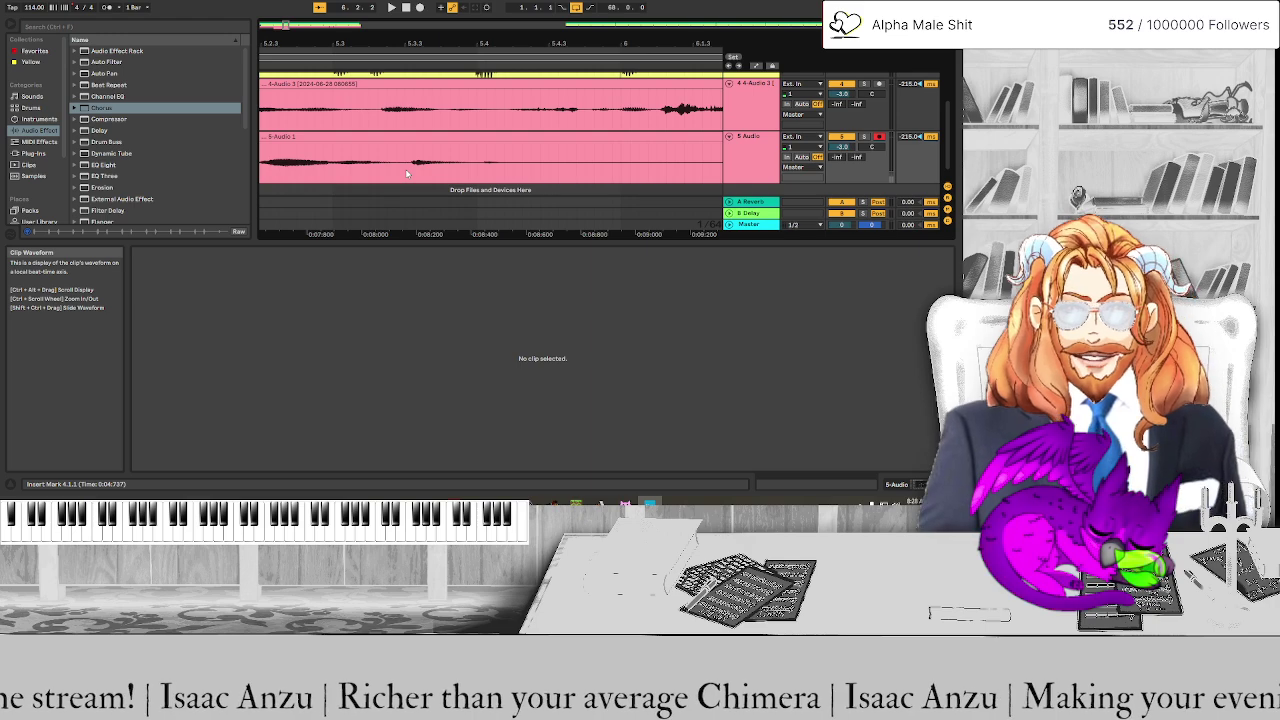
pyautogui.moveTo(406, 174); pyautogui.dragTo(521, 181)
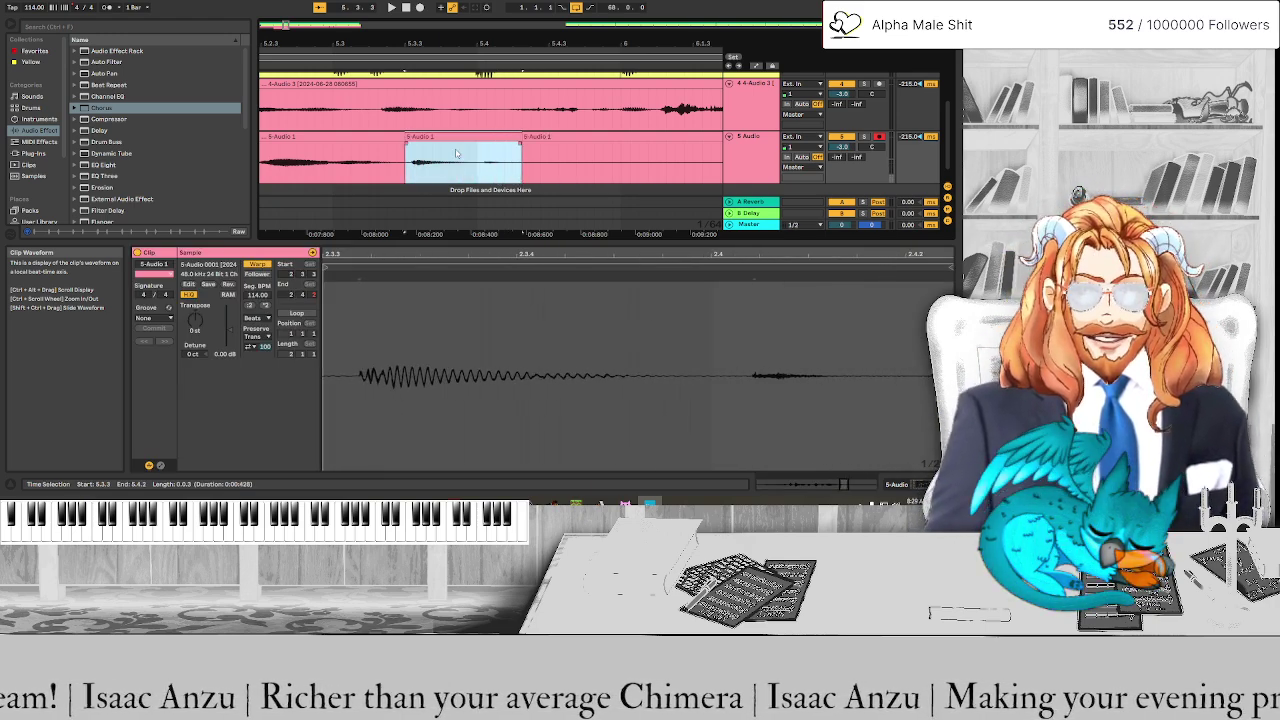
pyautogui.moveTo(458, 155); pyautogui.dragTo(410, 125)
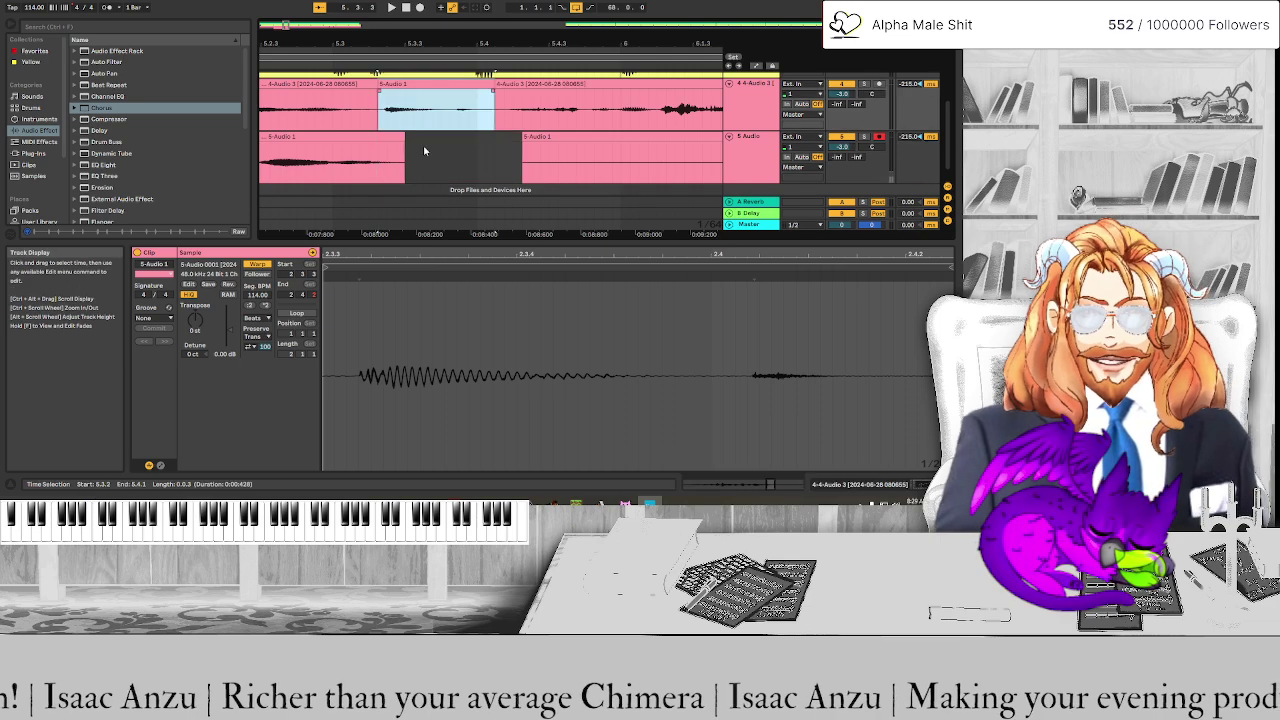
# Delete the leftover clips before and after the gap on the duplicate vocal track
pyautogui.click(376, 136)
pyautogui.press('Delete')
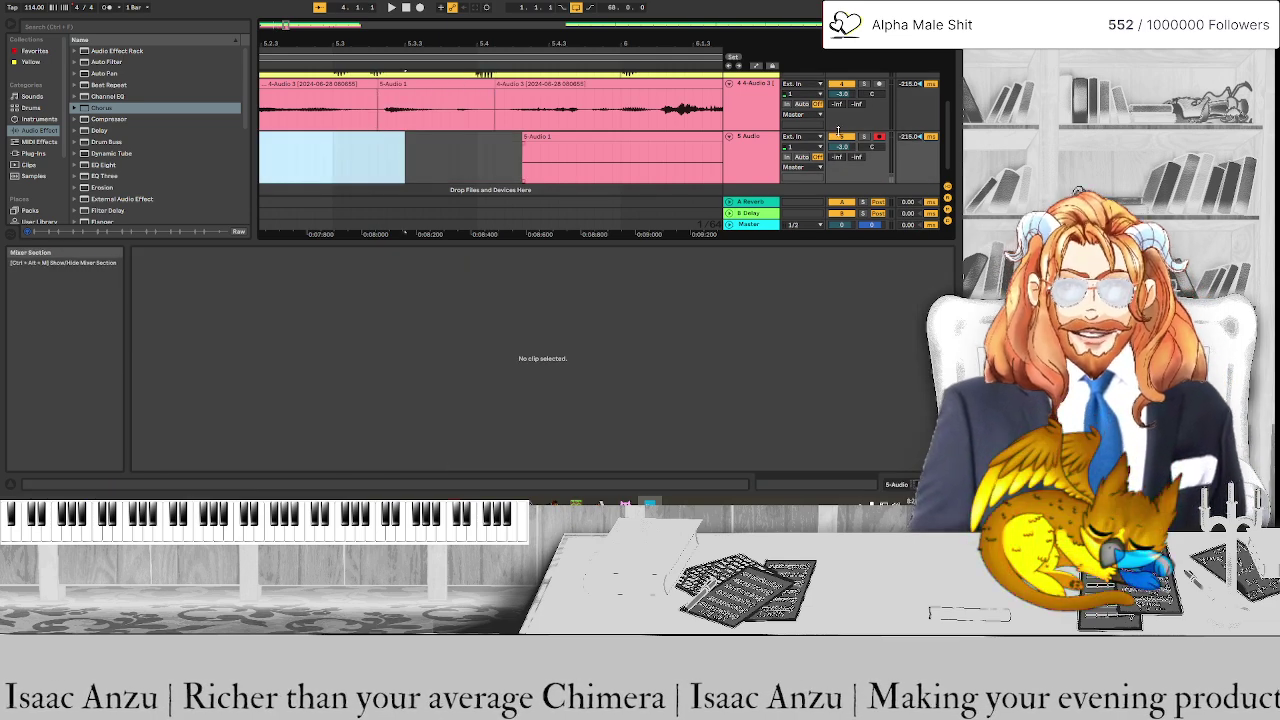
pyautogui.click(572, 136)
pyautogui.press('Delete')
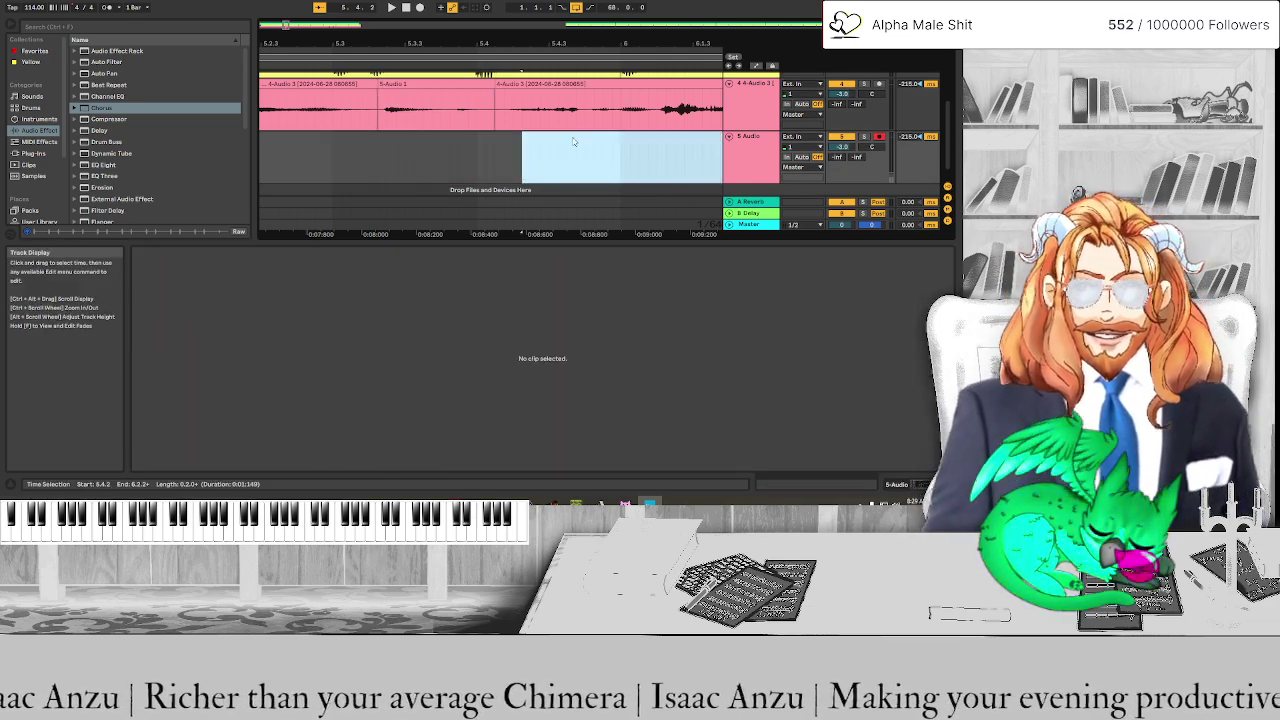
# Play the main vocal from 5.1.4 to check the punched-in syllable in context
pyautogui.scroll(-2, 433, 142)
pyautogui.click(410, 105)
pyautogui.press('space')
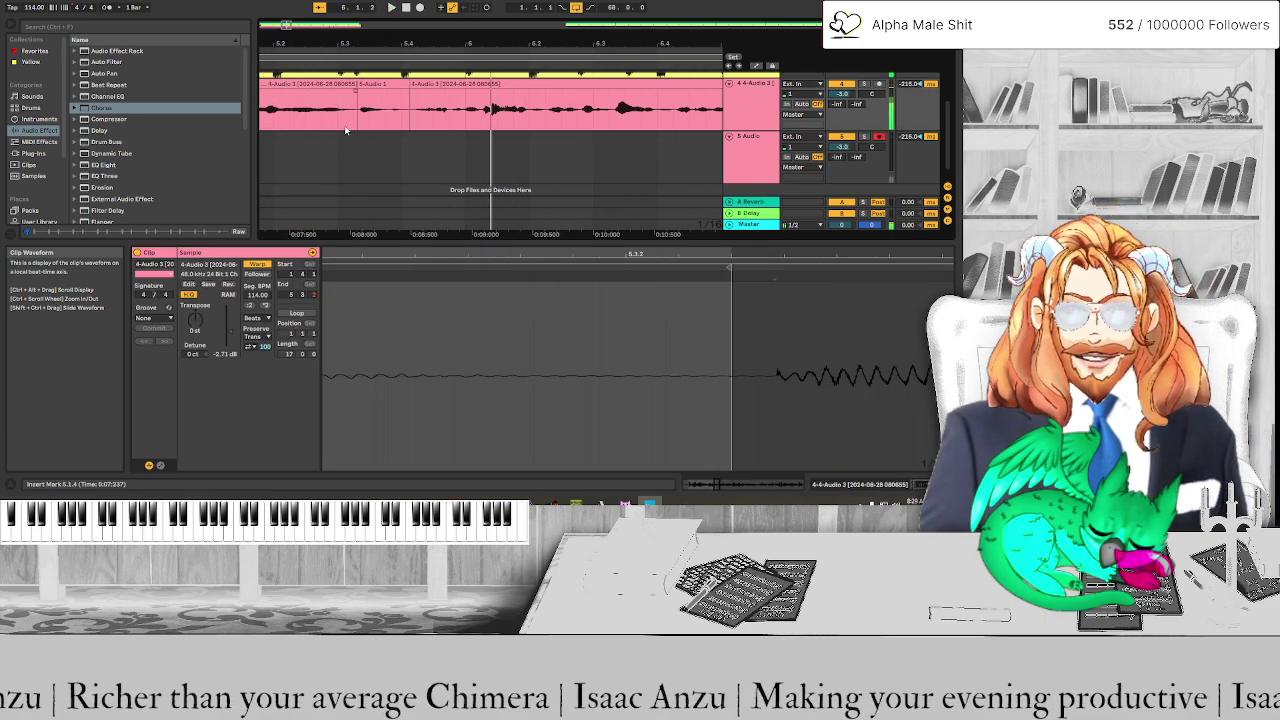
# Trim the end of the punched-in clip to 5.4.1 and raise its clip gain to 2.81 dB
pyautogui.scroll(2, 357, 124)
pyautogui.scroll(2, 357, 124)
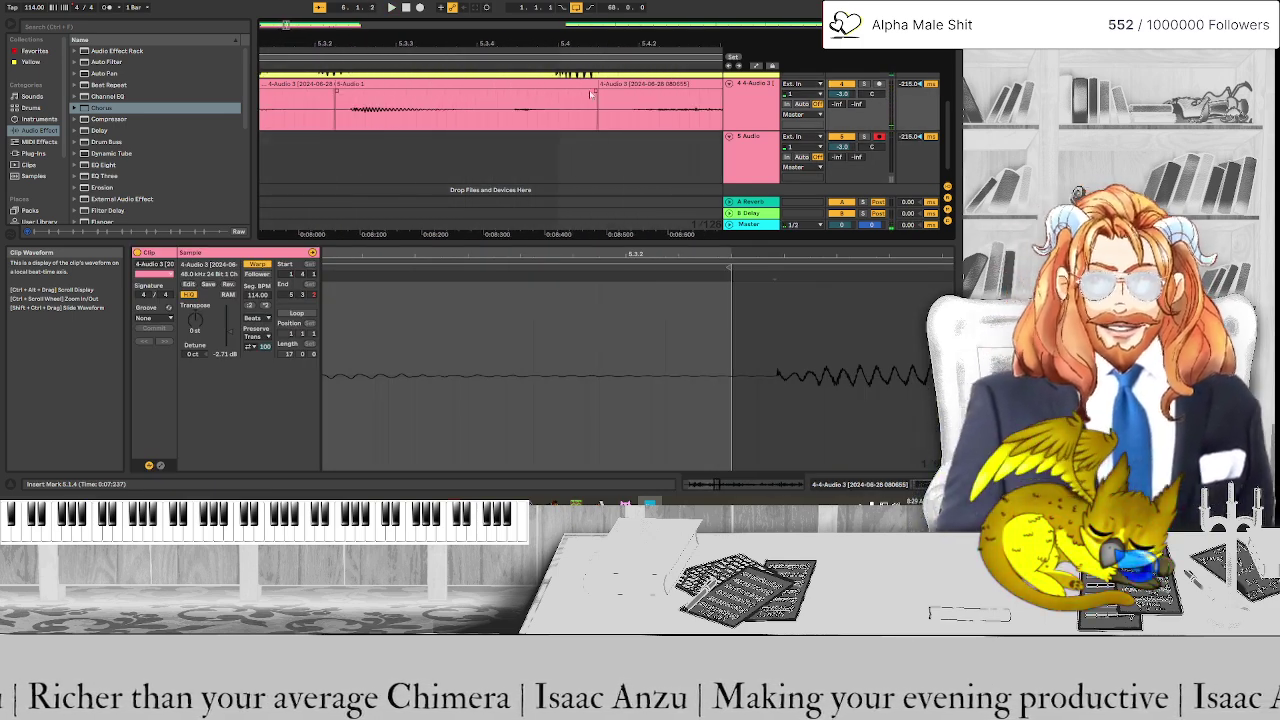
pyautogui.moveTo(591, 93); pyautogui.dragTo(343, 131)
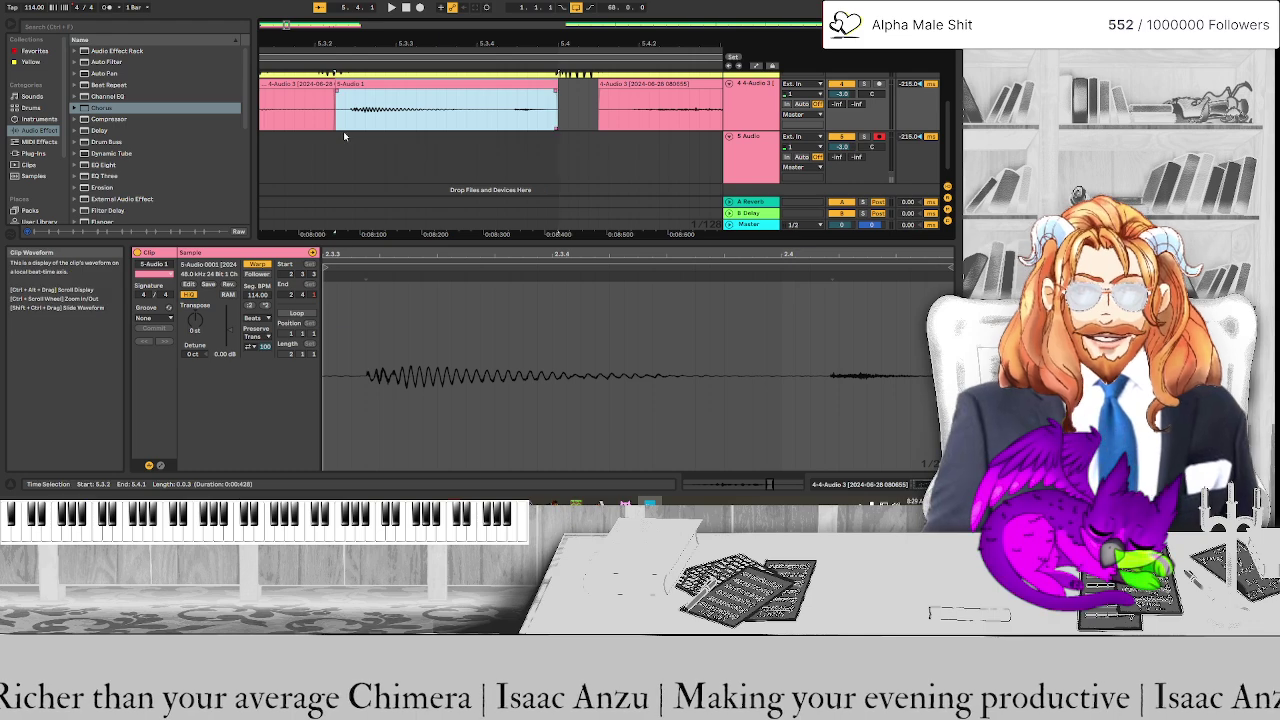
pyautogui.hscroll(-2, 339, 132)
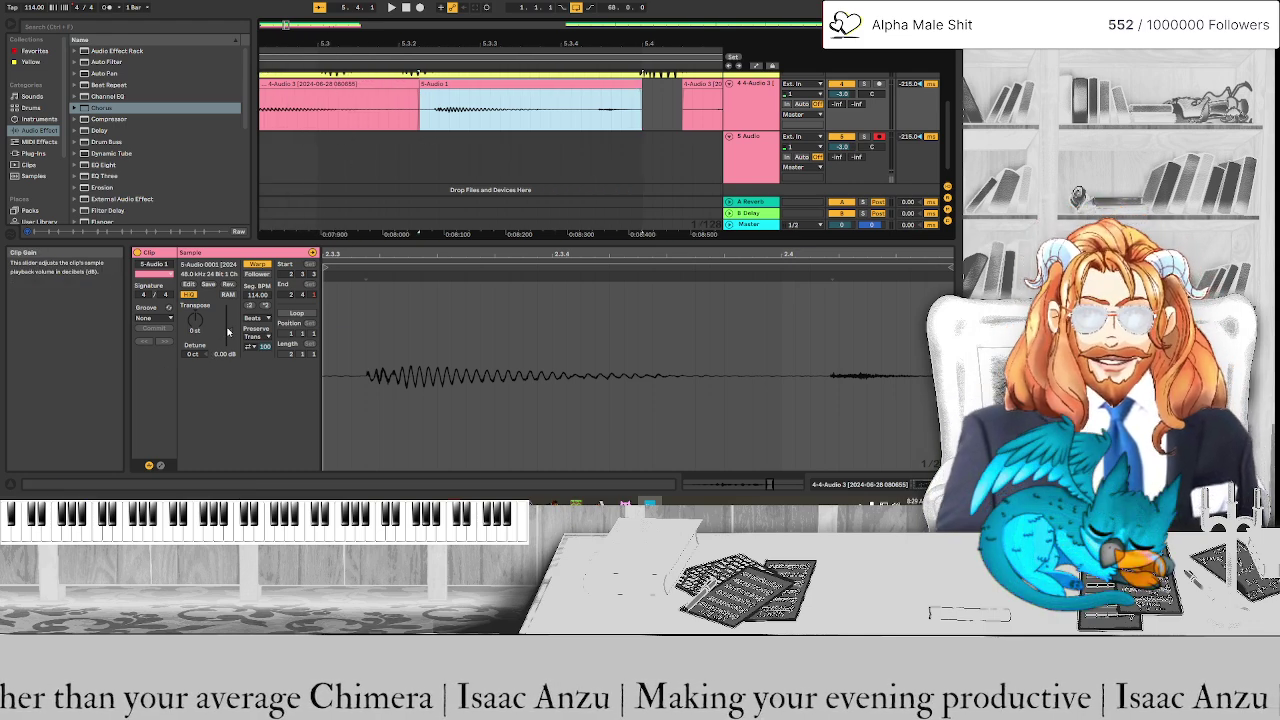
pyautogui.click(228, 331)
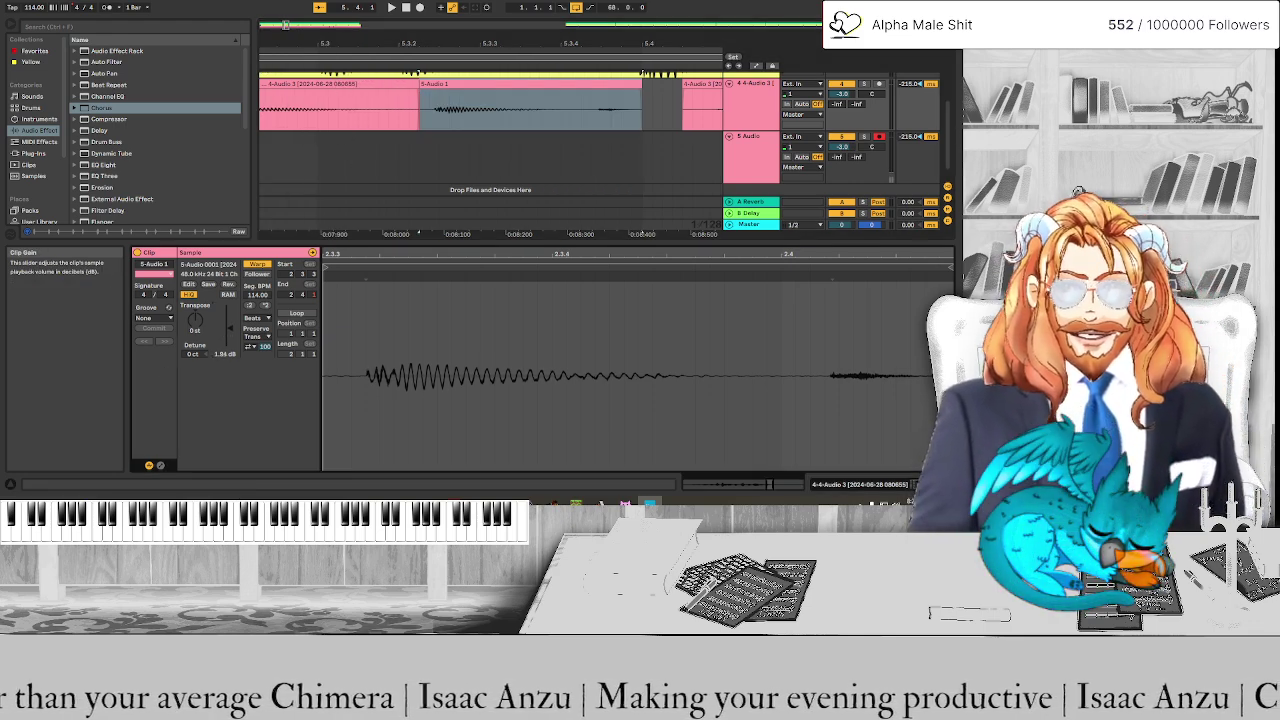
# Play the vocal from 5.1.1 and again from 4.4.1 to judge the punch-in's level and transition
pyautogui.scroll(-5, 372, 135)
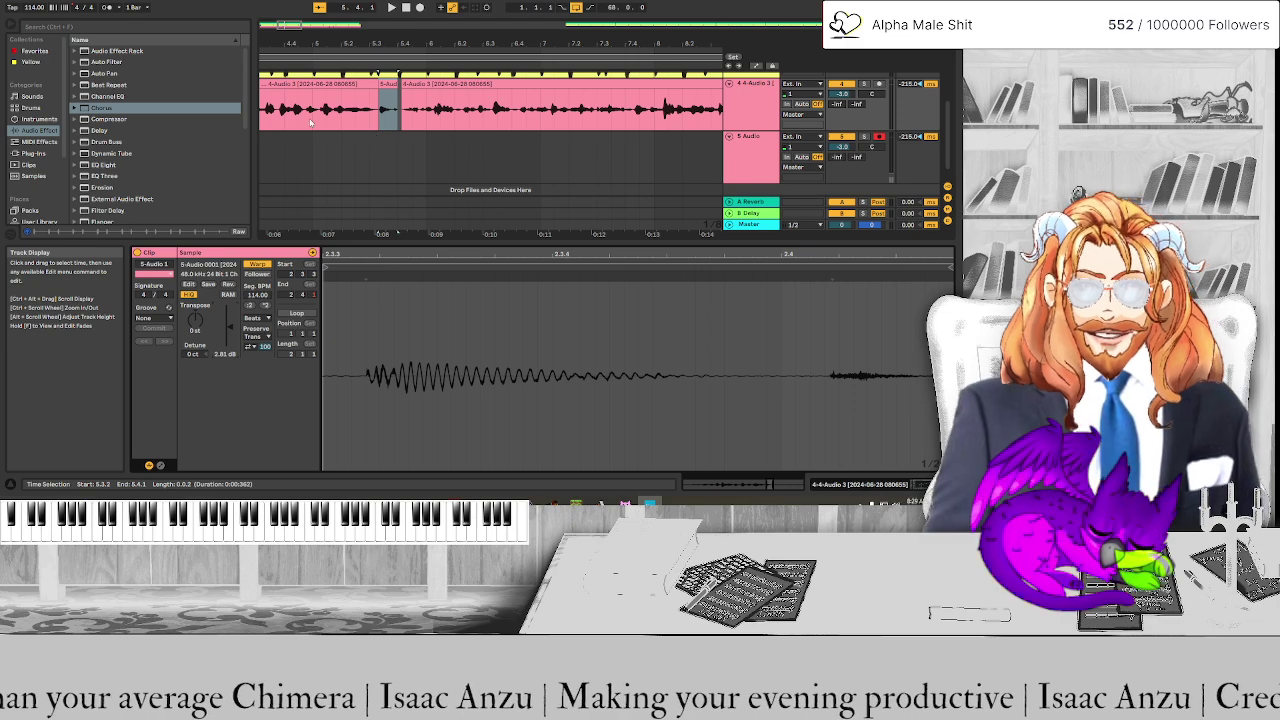
pyautogui.click(310, 122)
pyautogui.press('space')
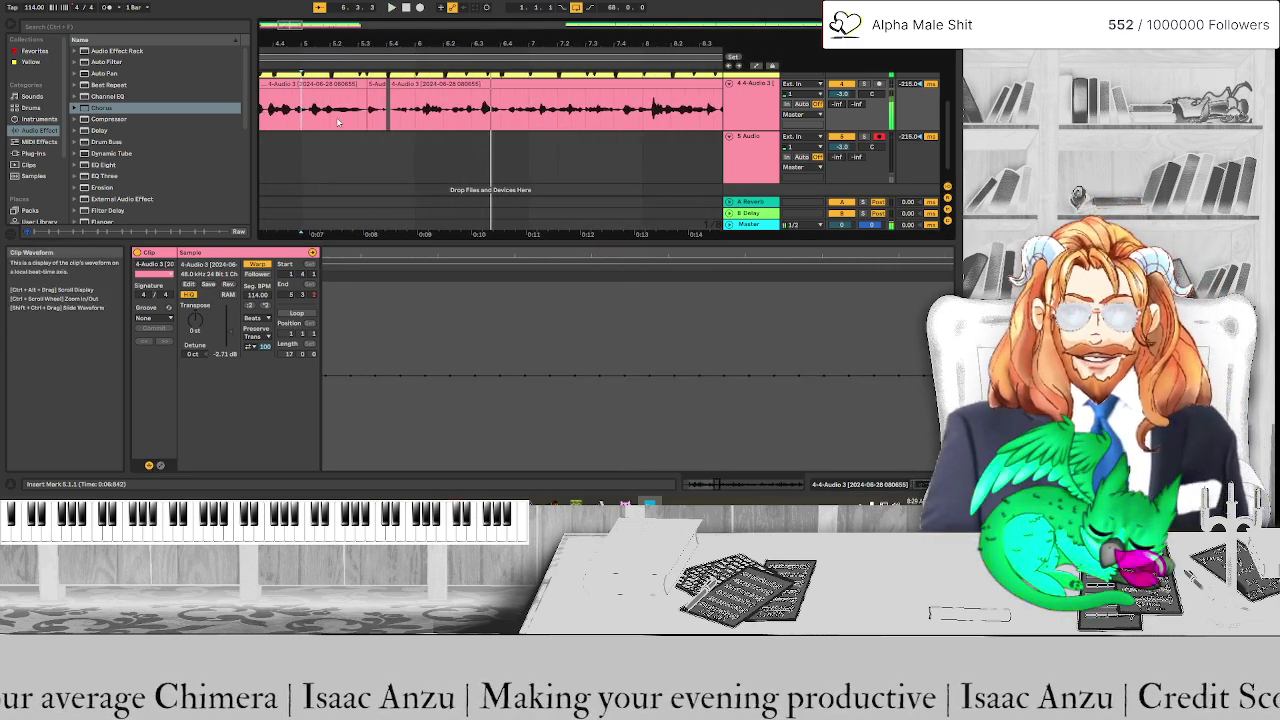
pyautogui.scroll(3, 388, 95)
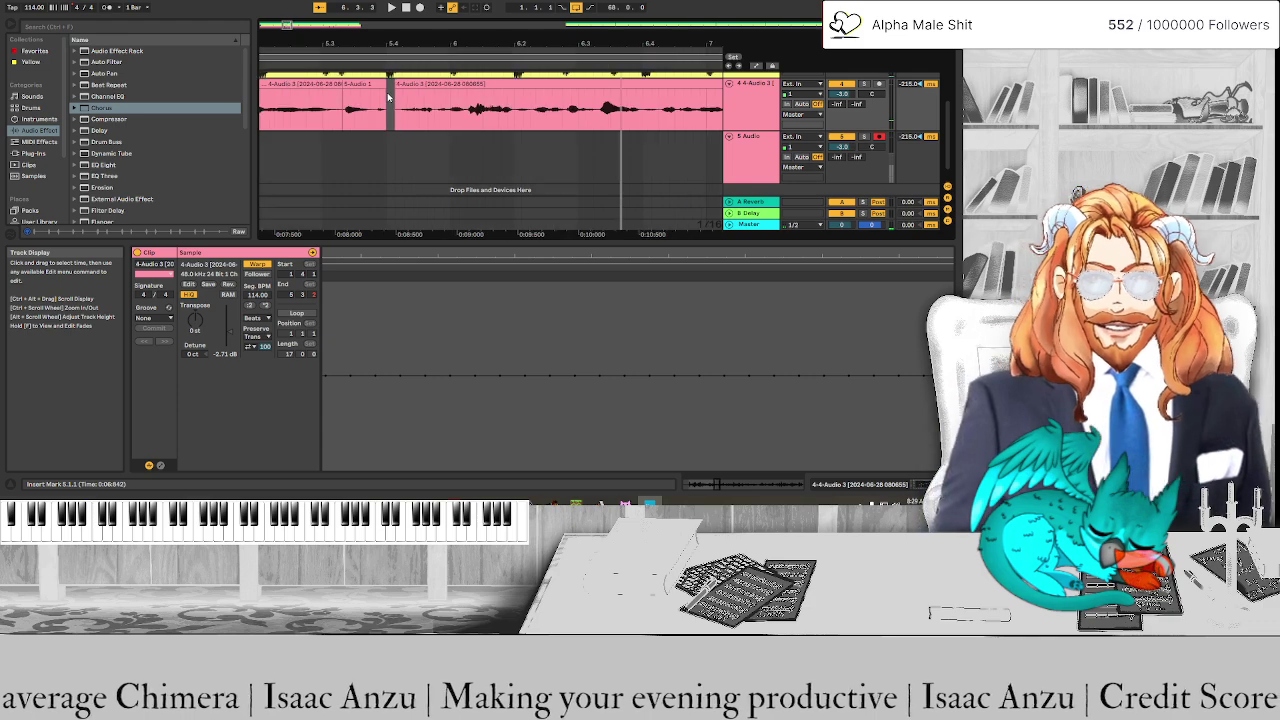
pyautogui.scroll(-3, 323, 165)
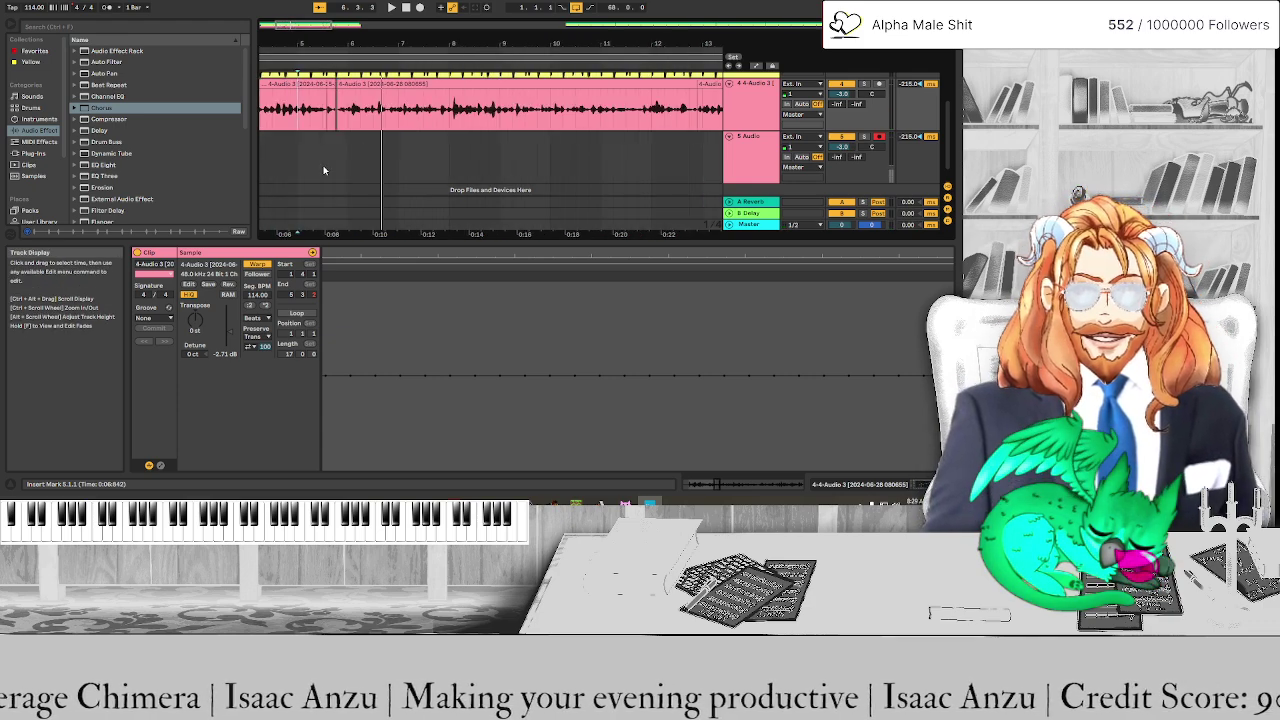
pyautogui.click(285, 110)
pyautogui.press('space')
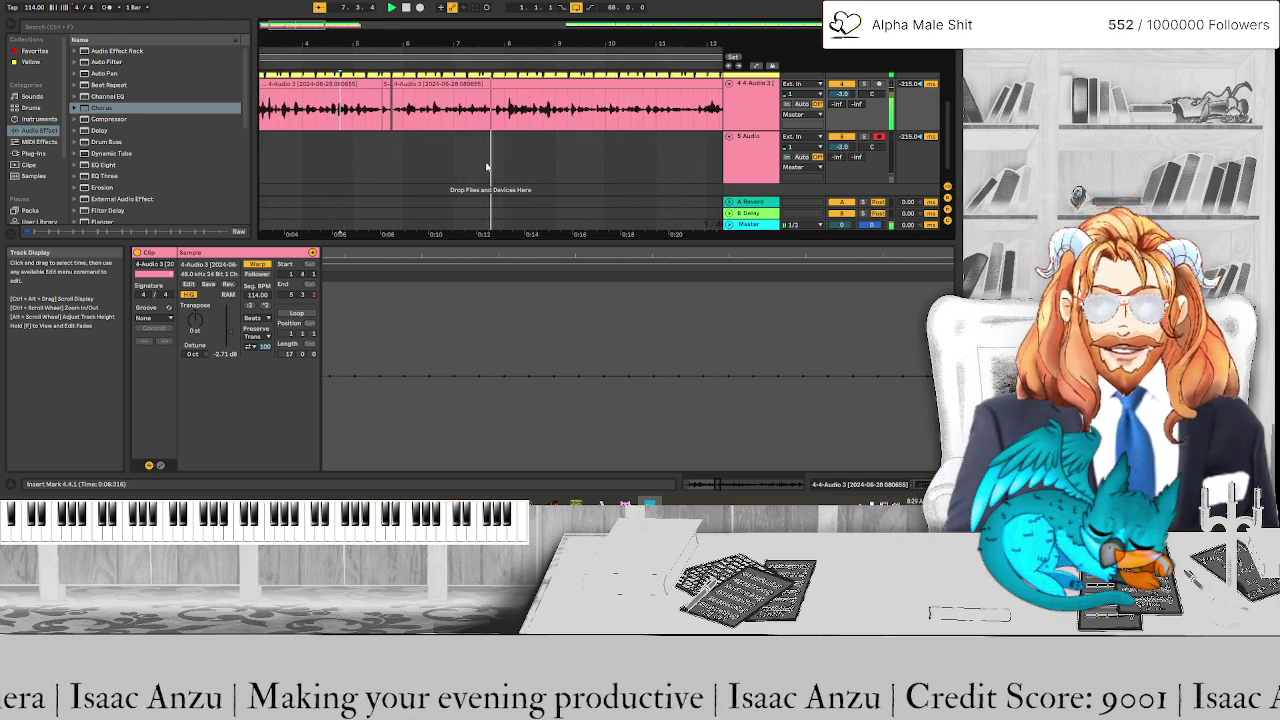
# Play the vocal from 6.4.2, 7.3.1 and 7.1.2 to examine the timing of the phrase leading into bar 8
pyautogui.keyDown('ctrl'); pyautogui.scroll(5, 452, 126); pyautogui.keyUp('ctrl')
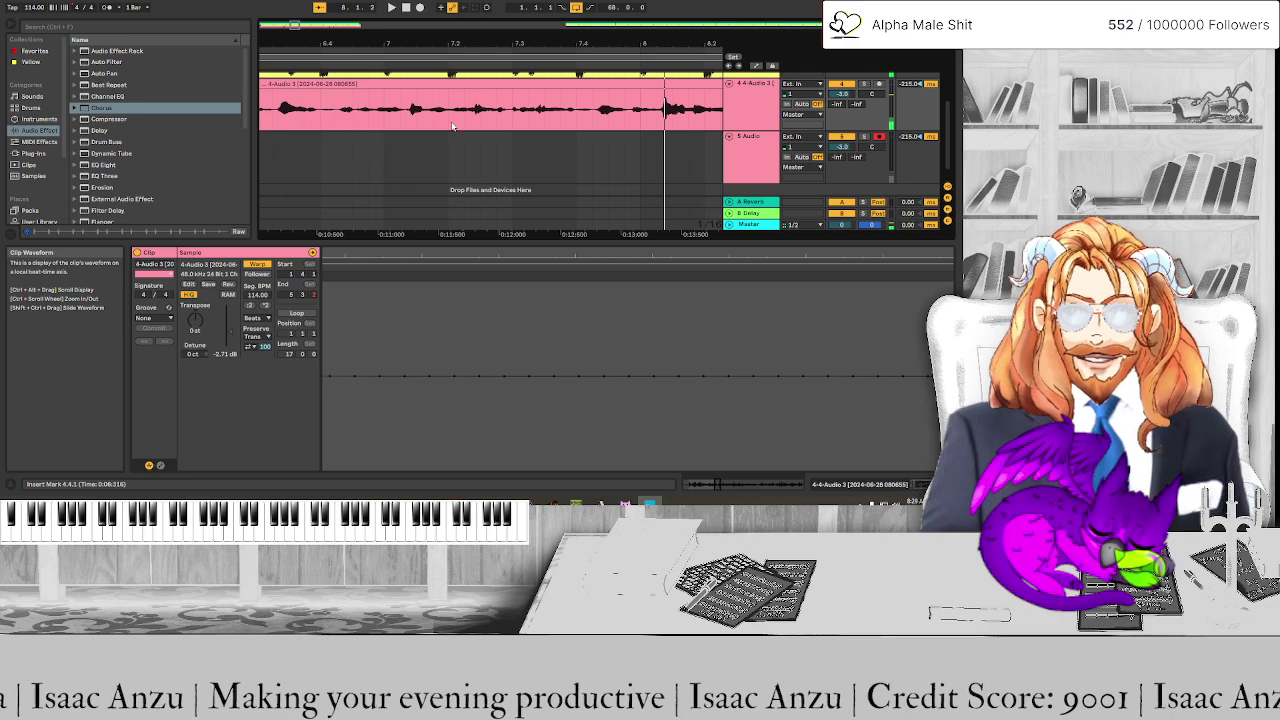
pyautogui.click(336, 124)
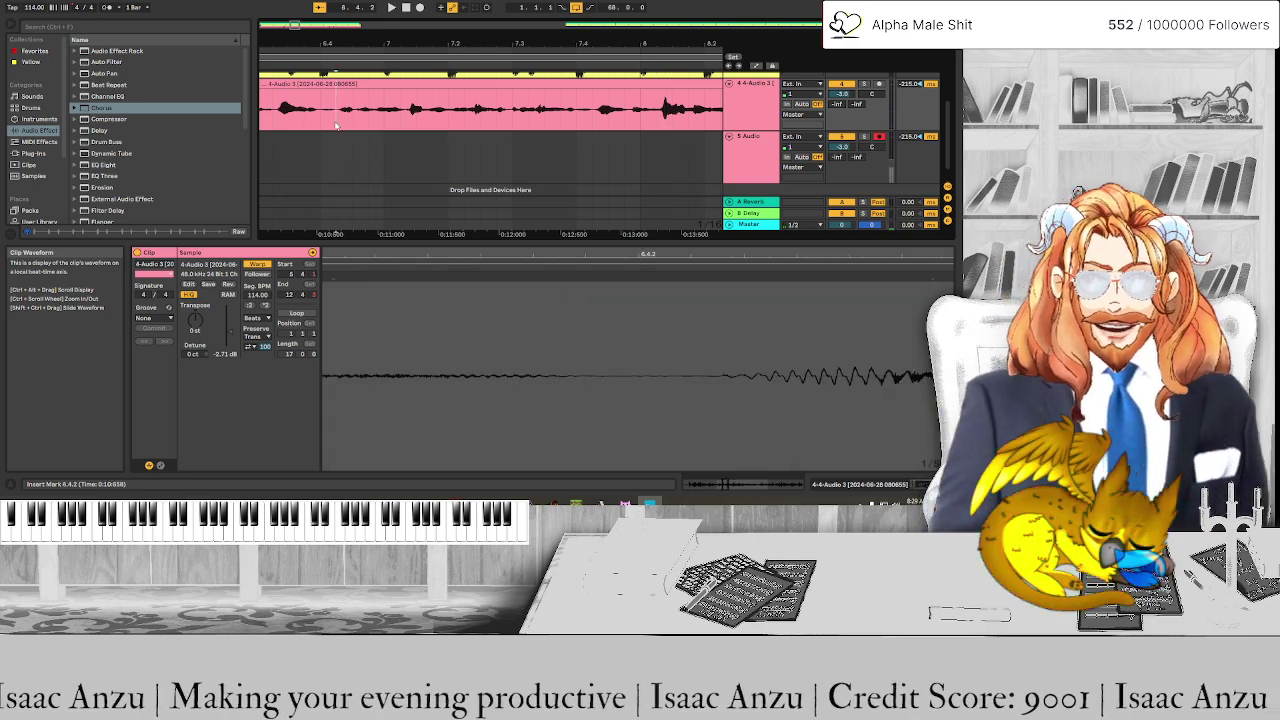
pyautogui.moveTo(336, 124); pyautogui.dragTo(629, 120)
pyautogui.press('space')
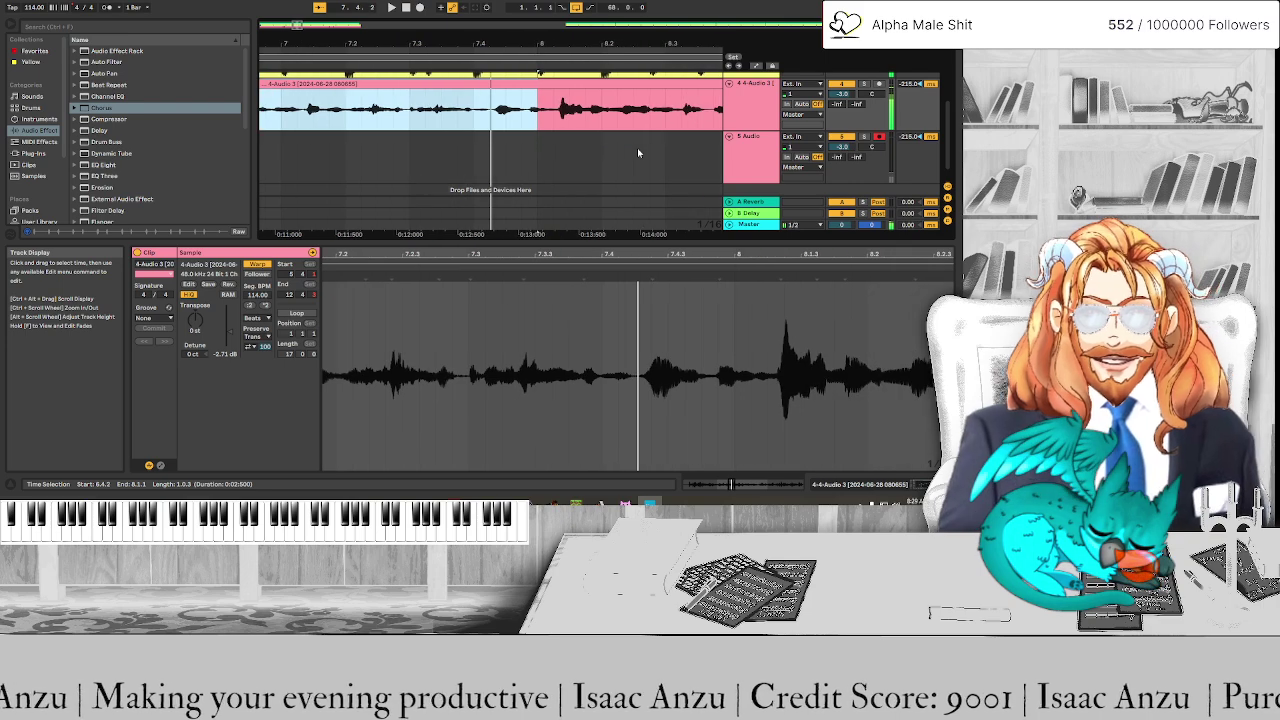
pyautogui.keyDown('ctrl'); pyautogui.scroll(3, 405, 125); pyautogui.keyUp('ctrl')
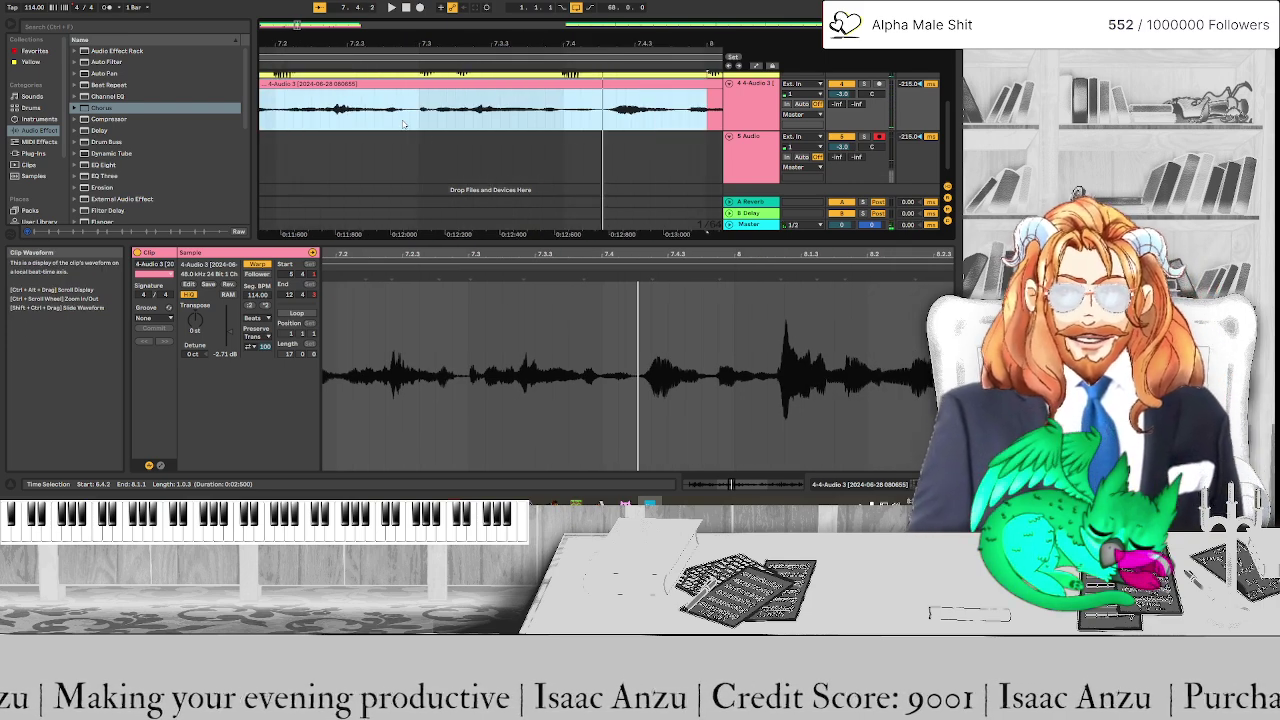
pyautogui.click(421, 124)
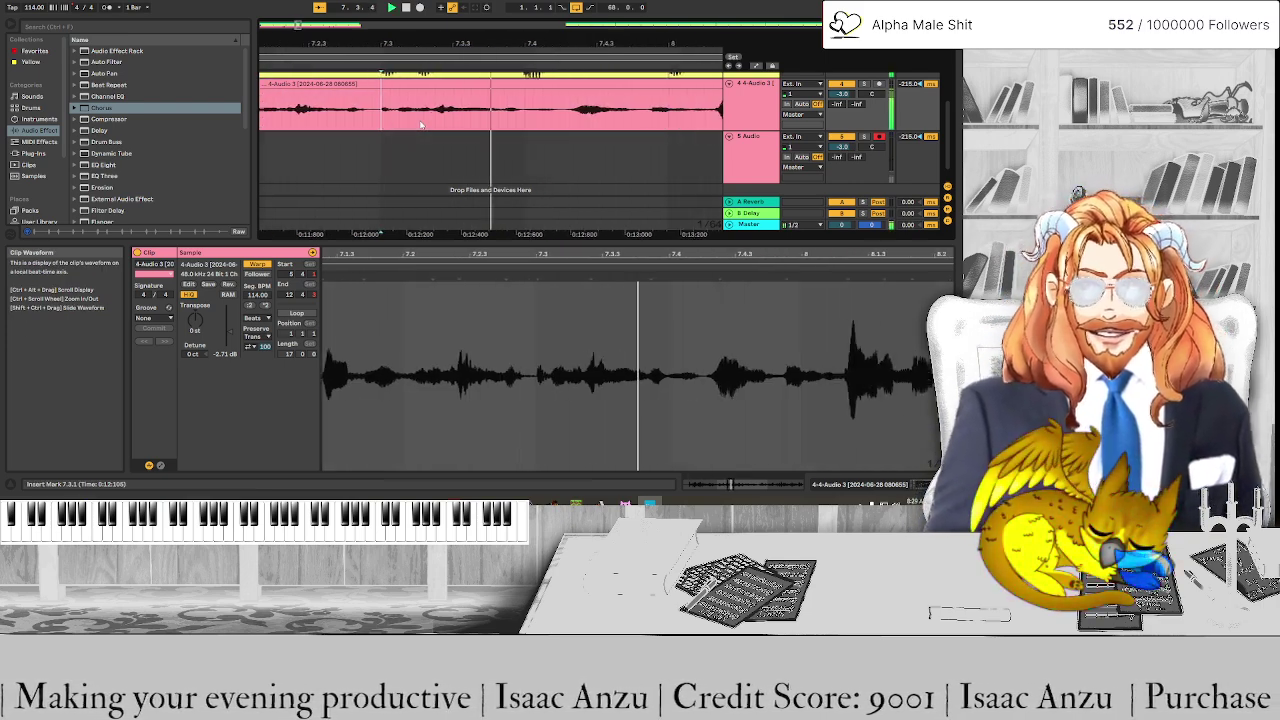
pyautogui.press('space')
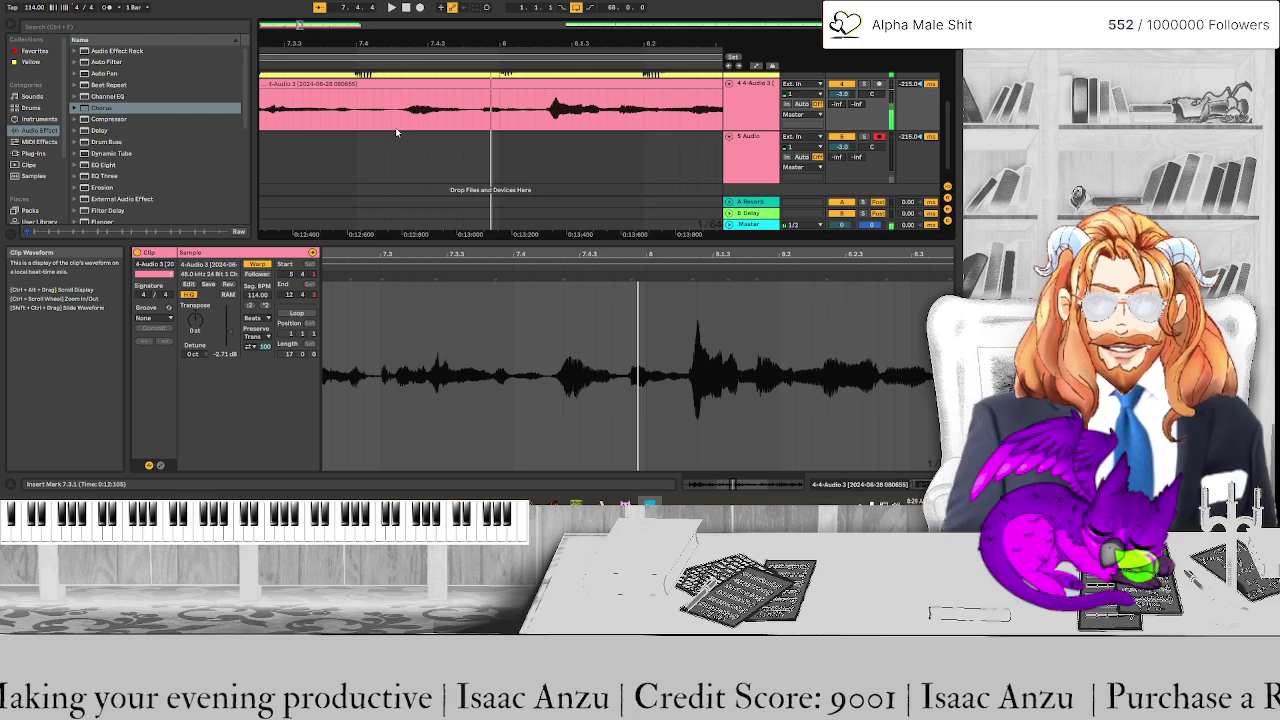
pyautogui.press('space')
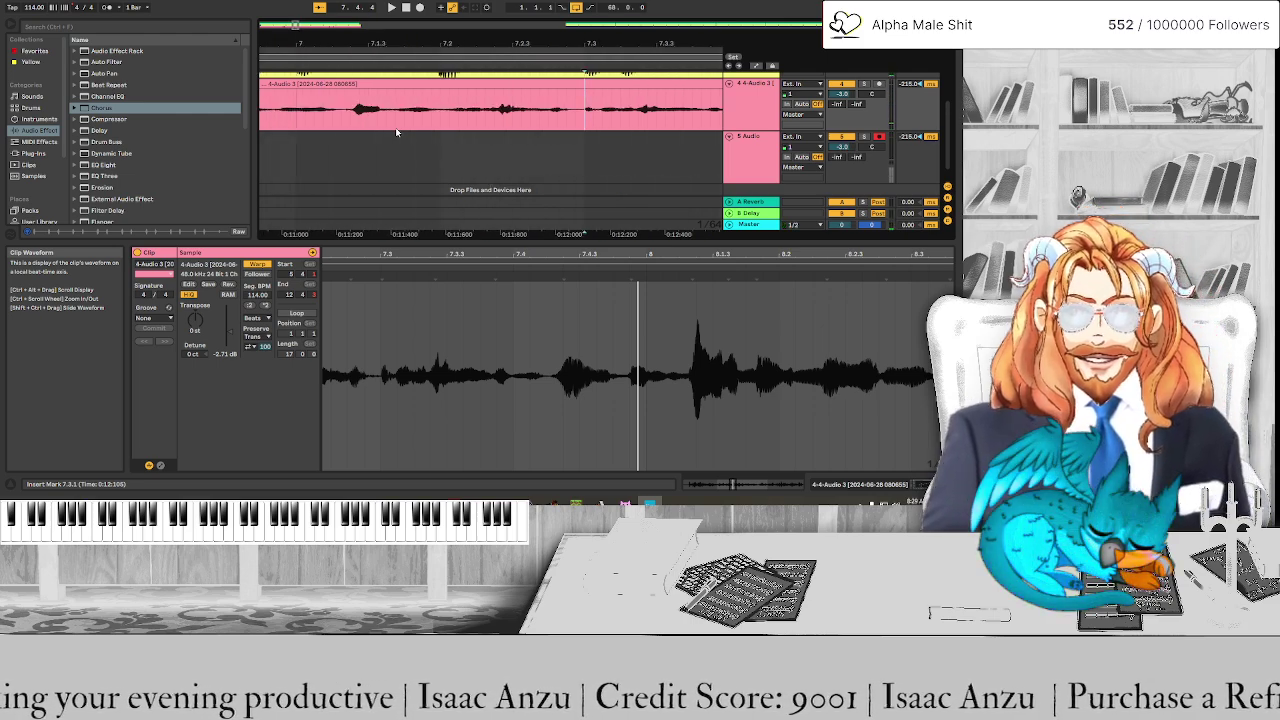
pyautogui.click(340, 127)
pyautogui.press('space')
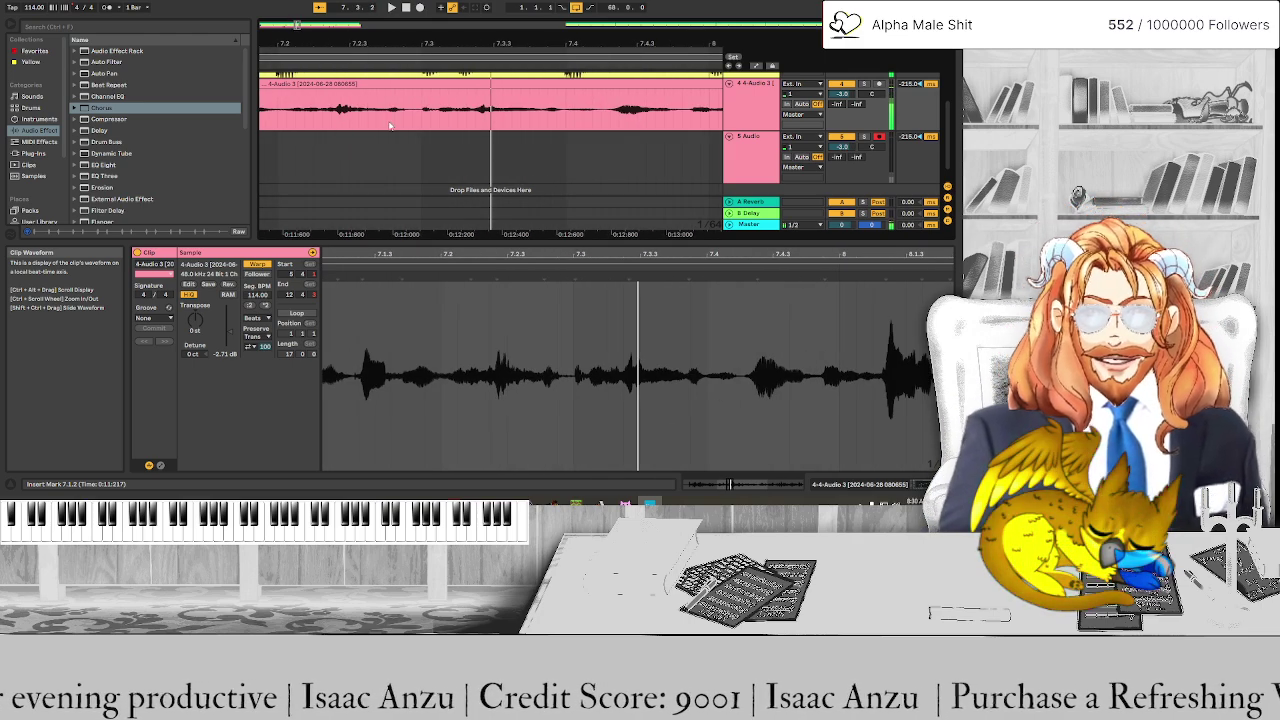
# Delete the short sliver of vocal between 7.2.4 and 7.3.1 and split the vocal clip at 7.2.1
pyautogui.moveTo(415, 122); pyautogui.dragTo(421, 121)
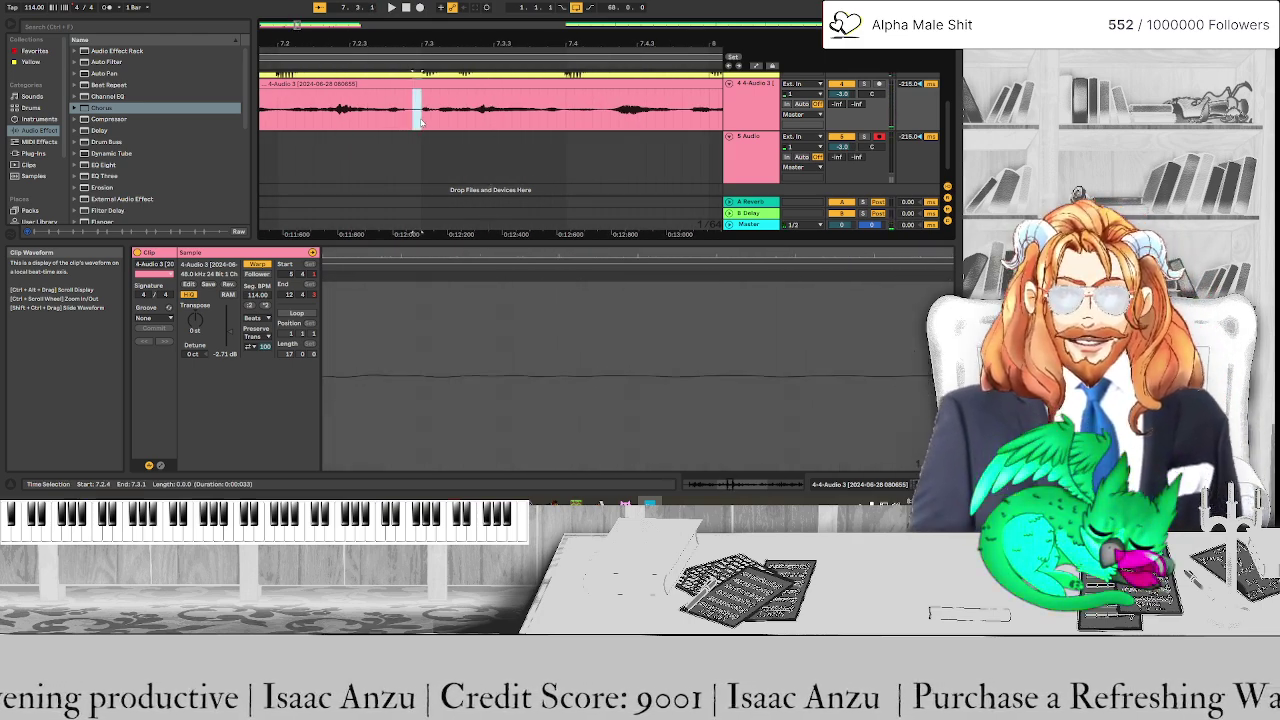
pyautogui.press('Delete')
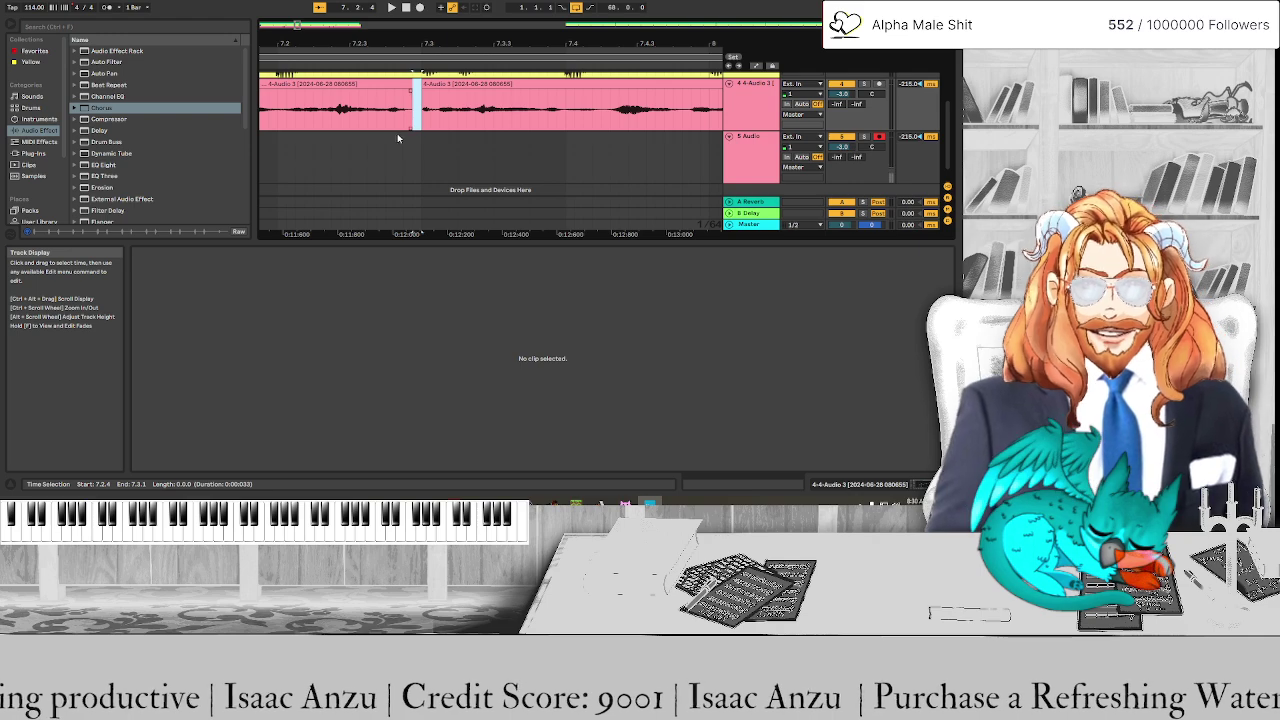
pyautogui.scroll(2, 397, 137)
pyautogui.hscroll(-3, 398, 140)
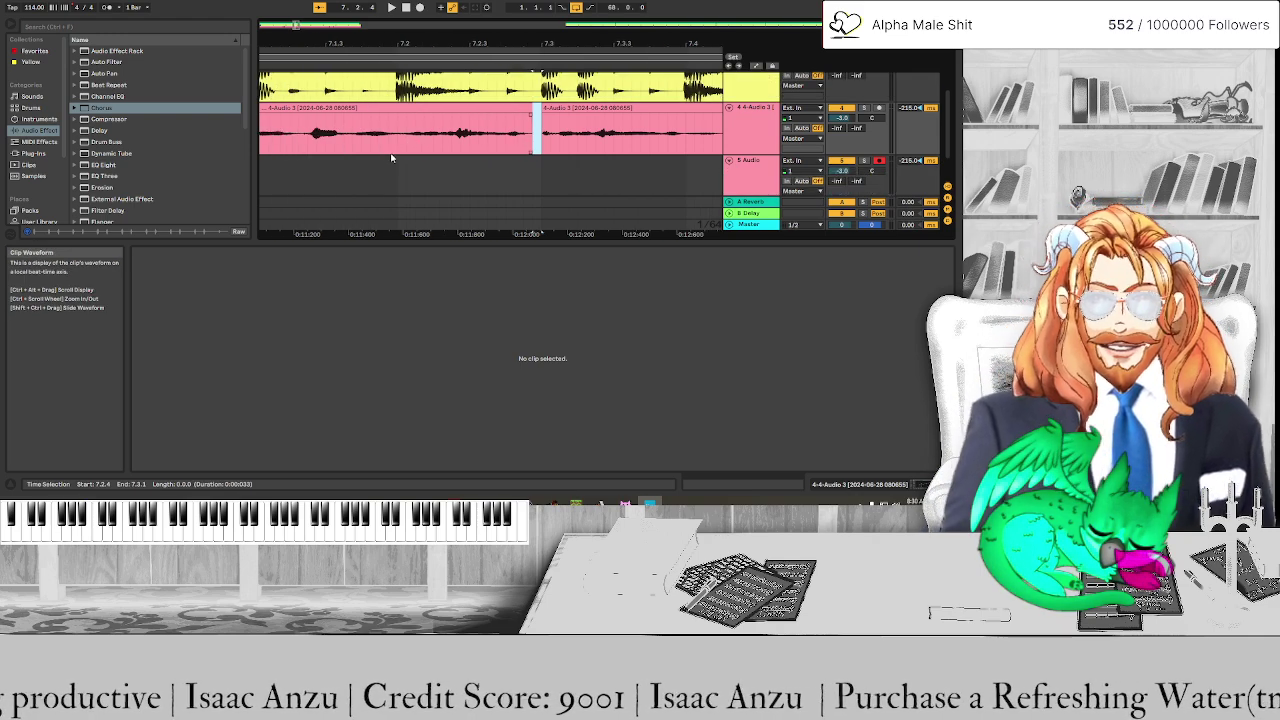
pyautogui.click(397, 147)
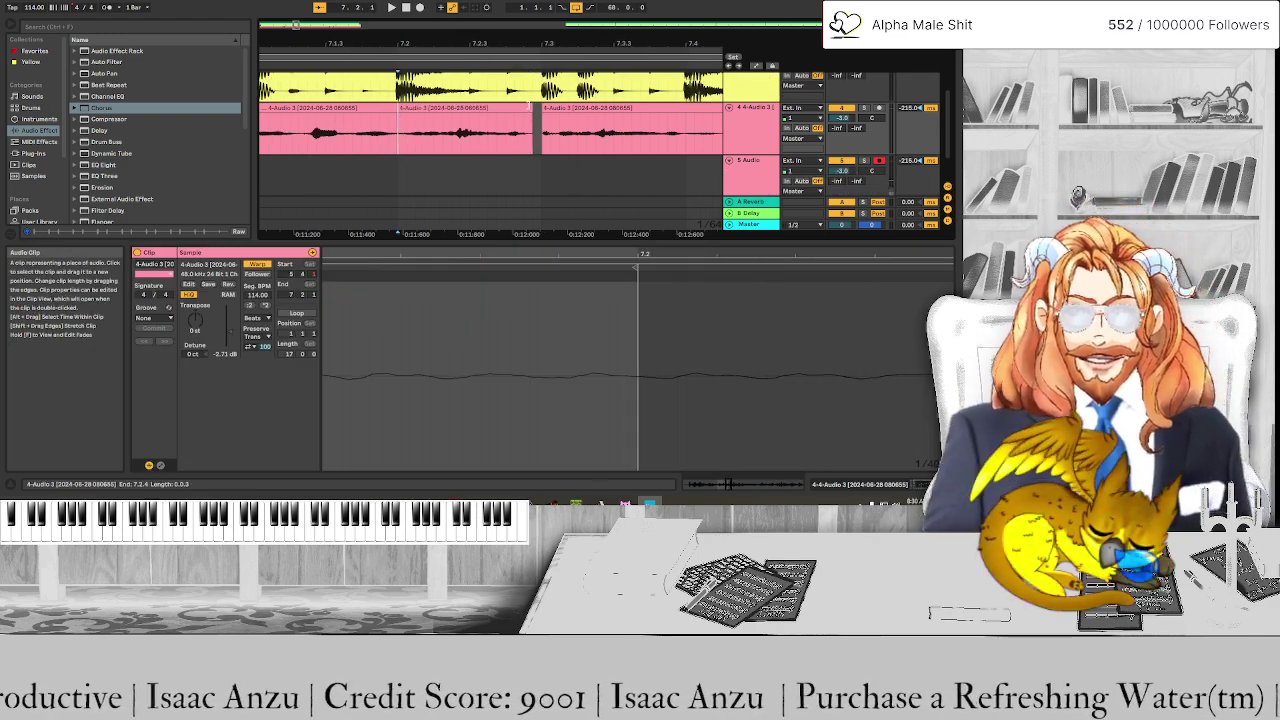
# Set the clip starting at 7.2.1 to Complex Pro warping and stretch its end to close the gap before 7.3.1
pyautogui.click(430, 107)
pyautogui.click(257, 318)
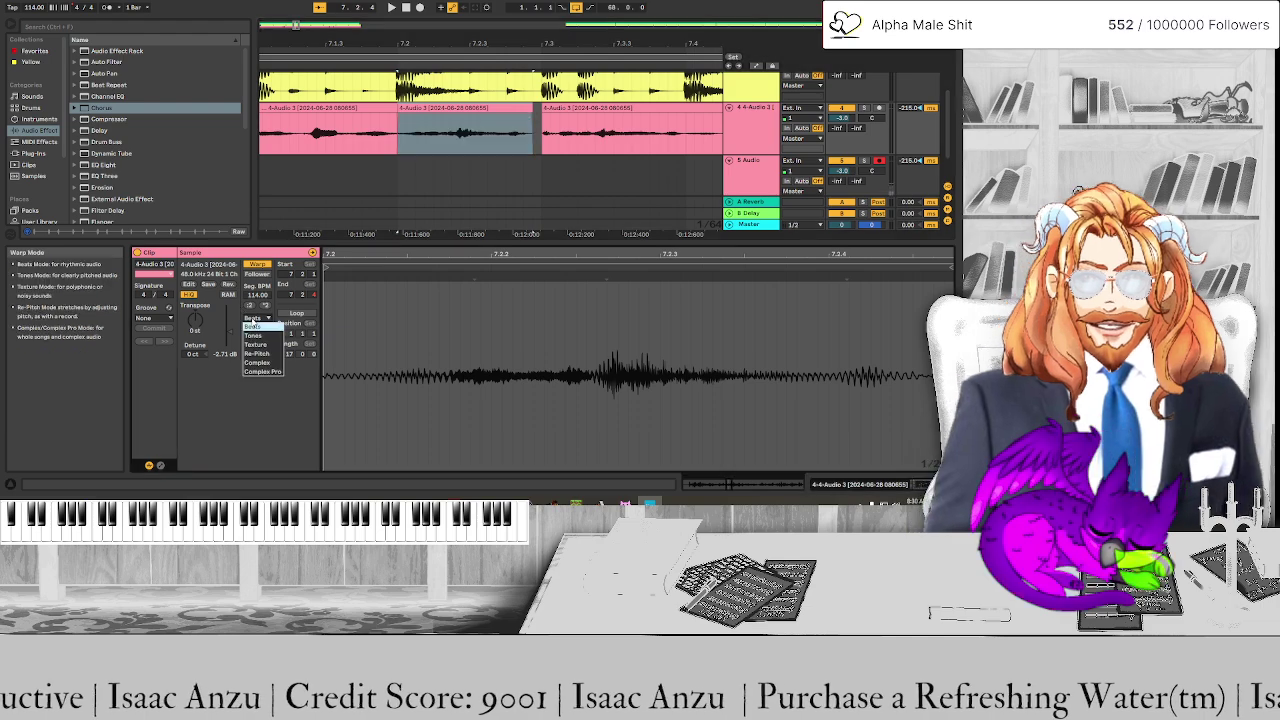
pyautogui.click(260, 366)
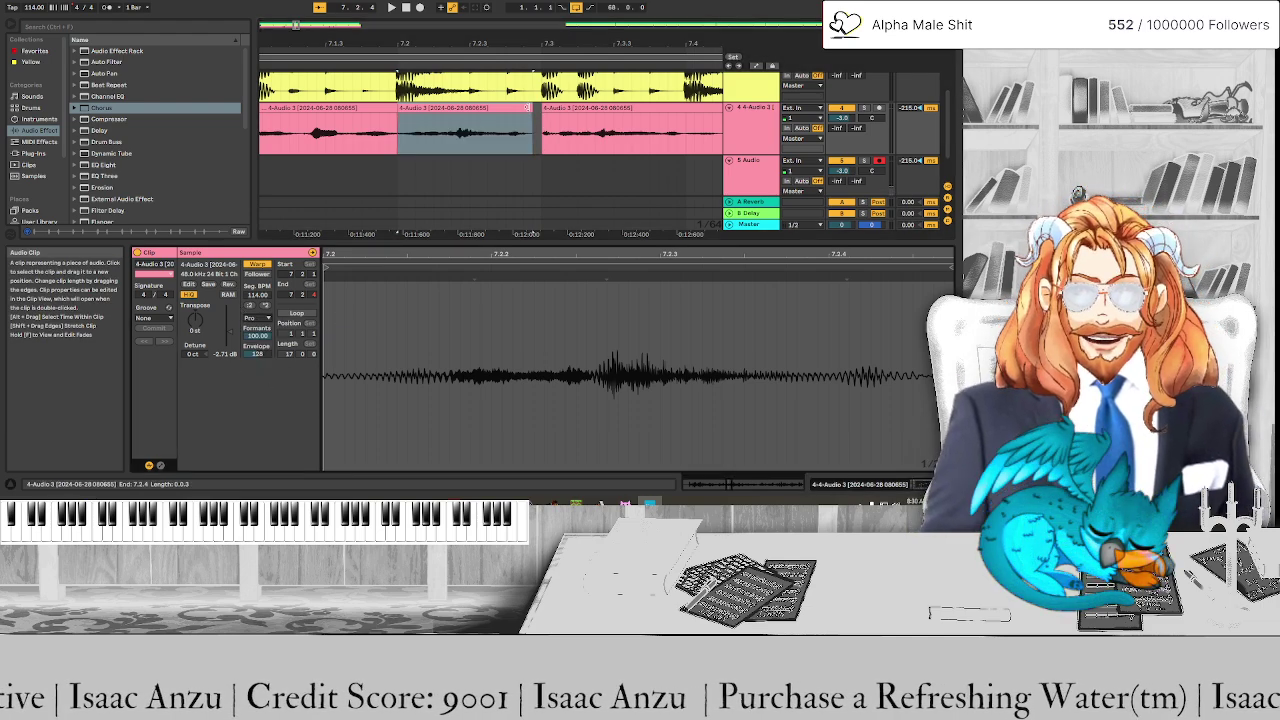
pyautogui.click(470, 130)
# Play the song from 6.3.1 into bar 11 to check the stretched word and the following lines
pyautogui.scroll(-1, 418, 181)
pyautogui.scroll(-3, 411, 183)
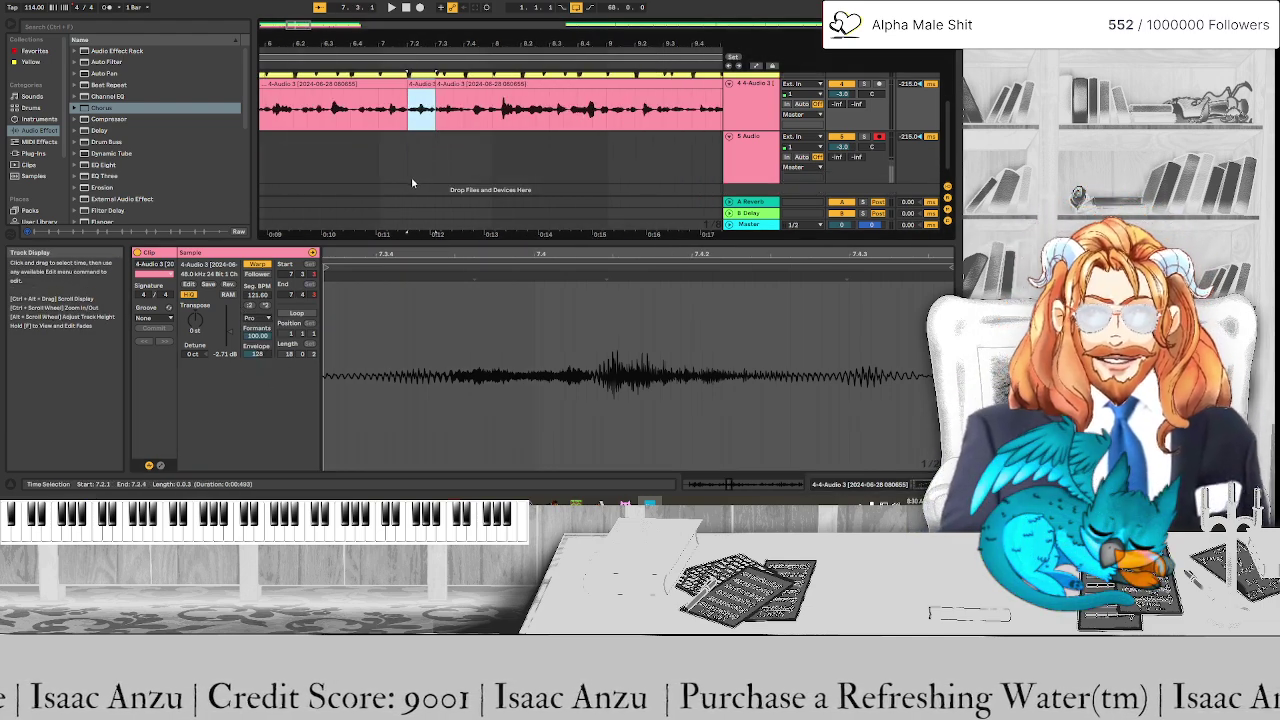
pyautogui.click(348, 167)
pyautogui.press('space')
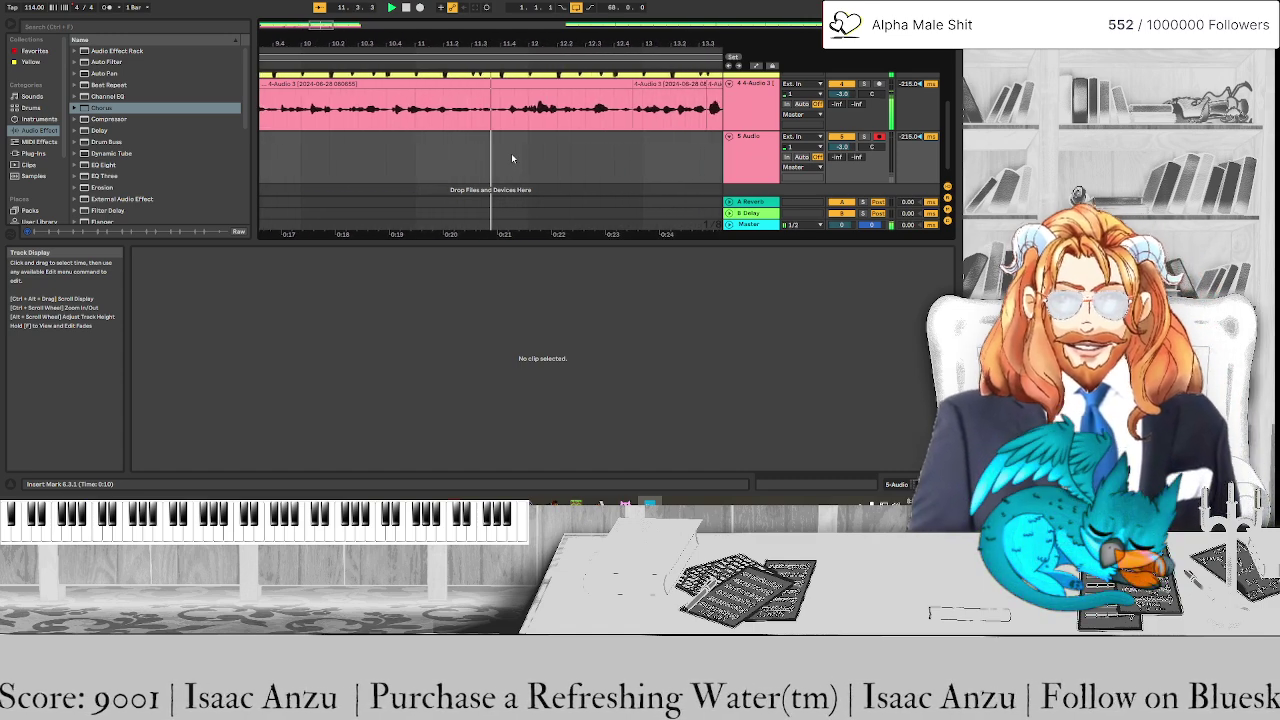
# Split the vocal at 11.4.2 and 11.2.2 to isolate the phrase between them as its own clip
pyautogui.scroll(3, 468, 133)
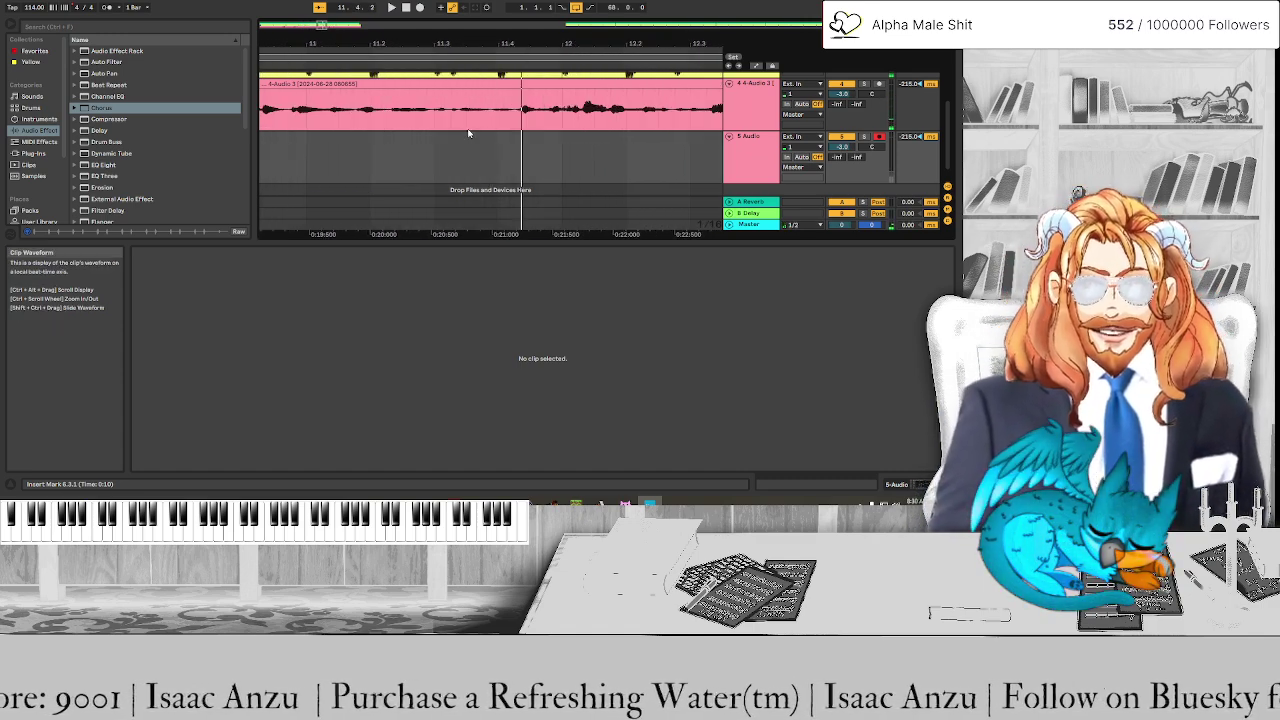
pyautogui.scroll(2, 502, 121)
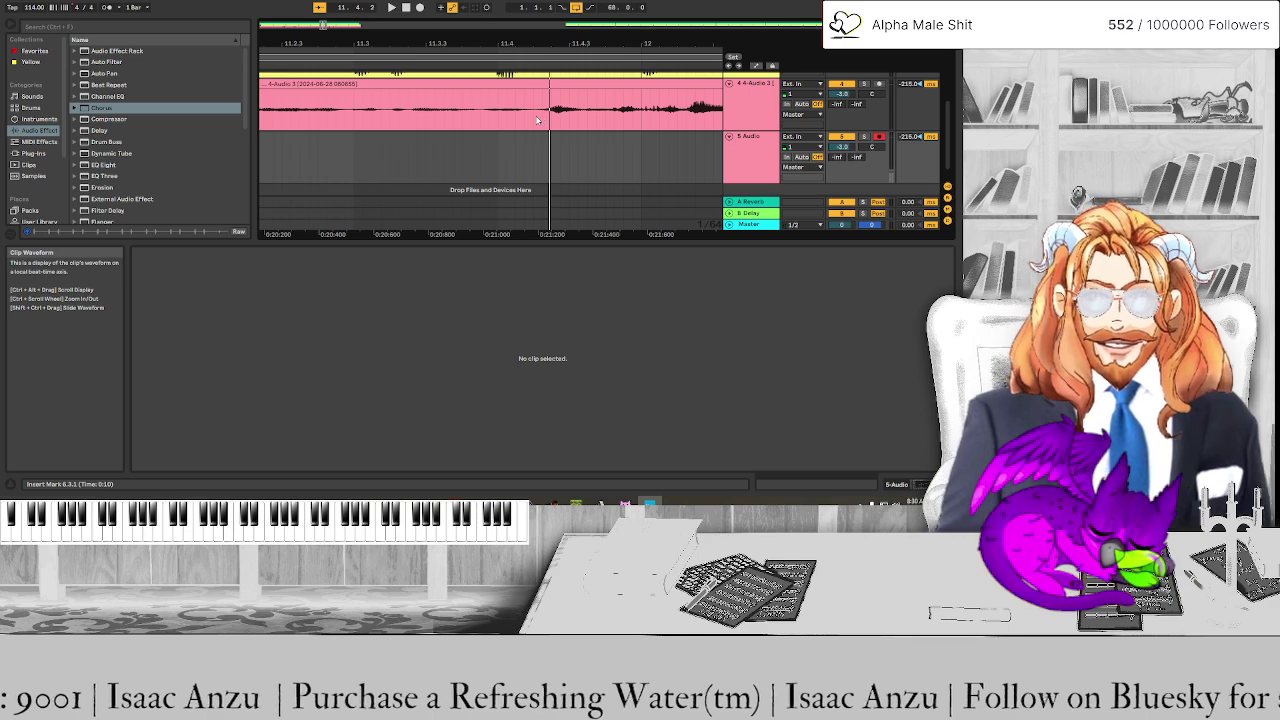
pyautogui.click(536, 120)
pyautogui.hscroll(-5, 500, 122)
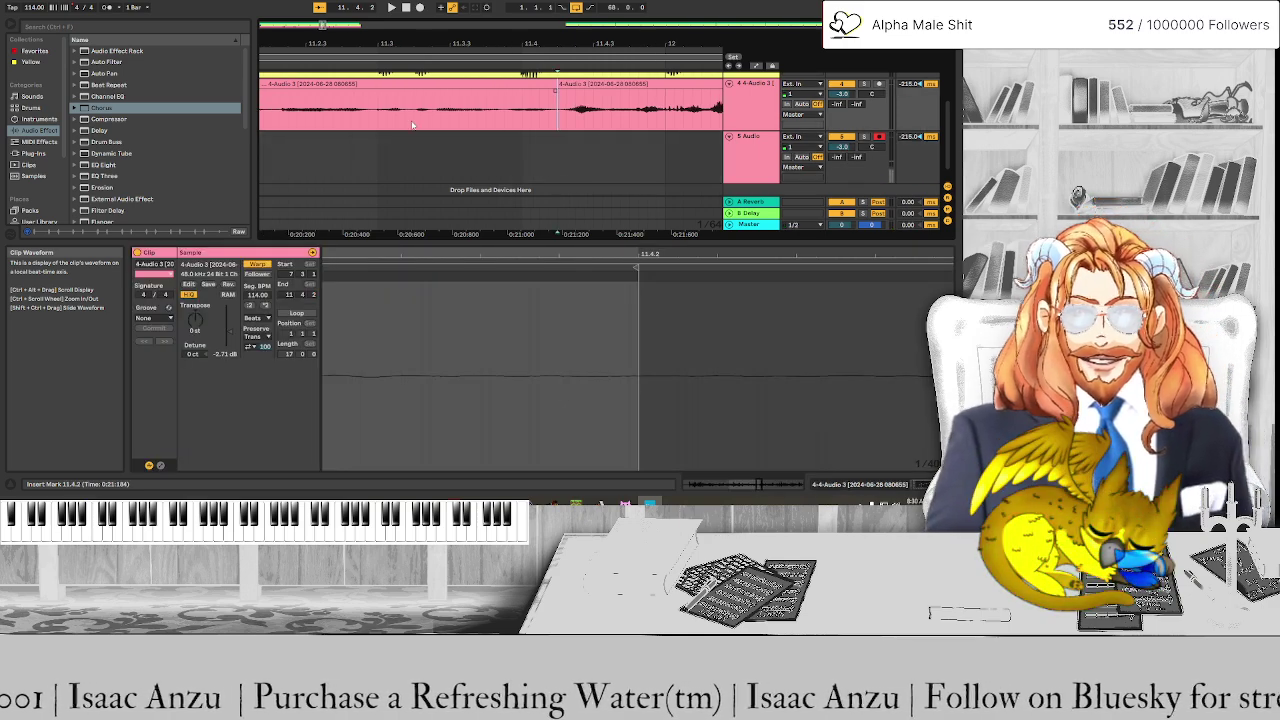
pyautogui.hscroll(-1, 411, 124)
pyautogui.click(400, 126)
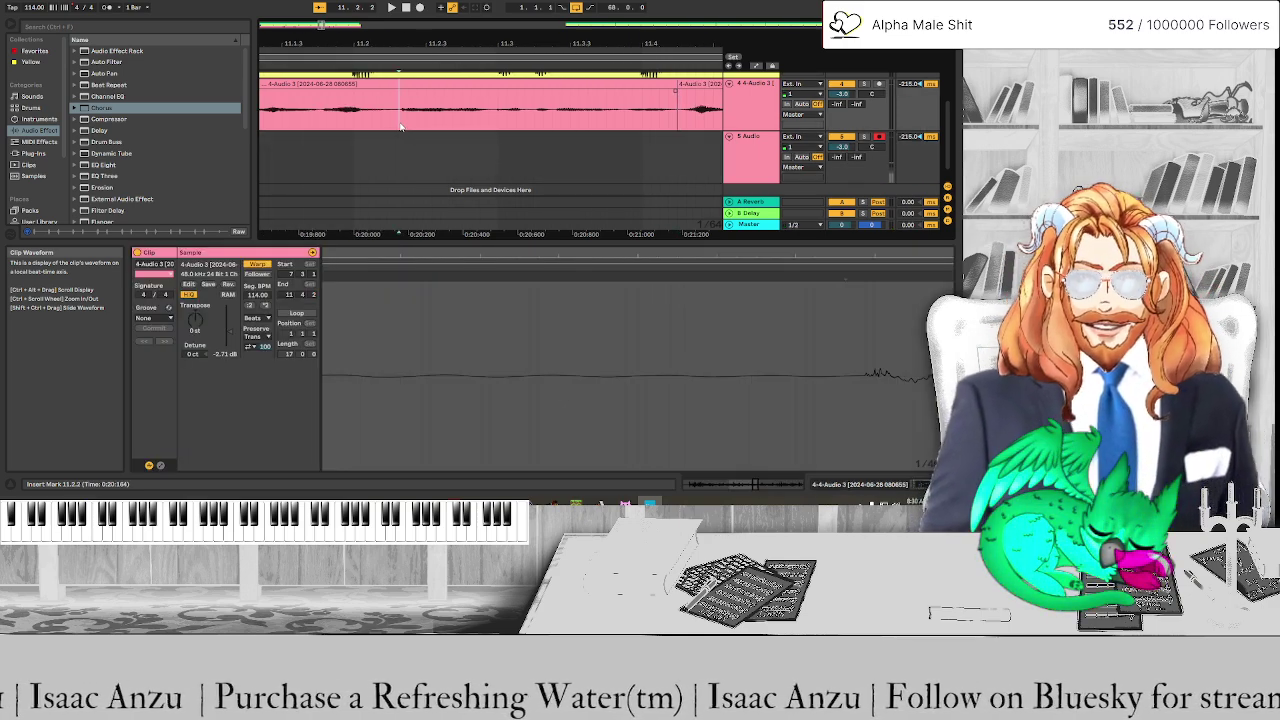
pyautogui.moveTo(400, 126); pyautogui.dragTo(676, 118)
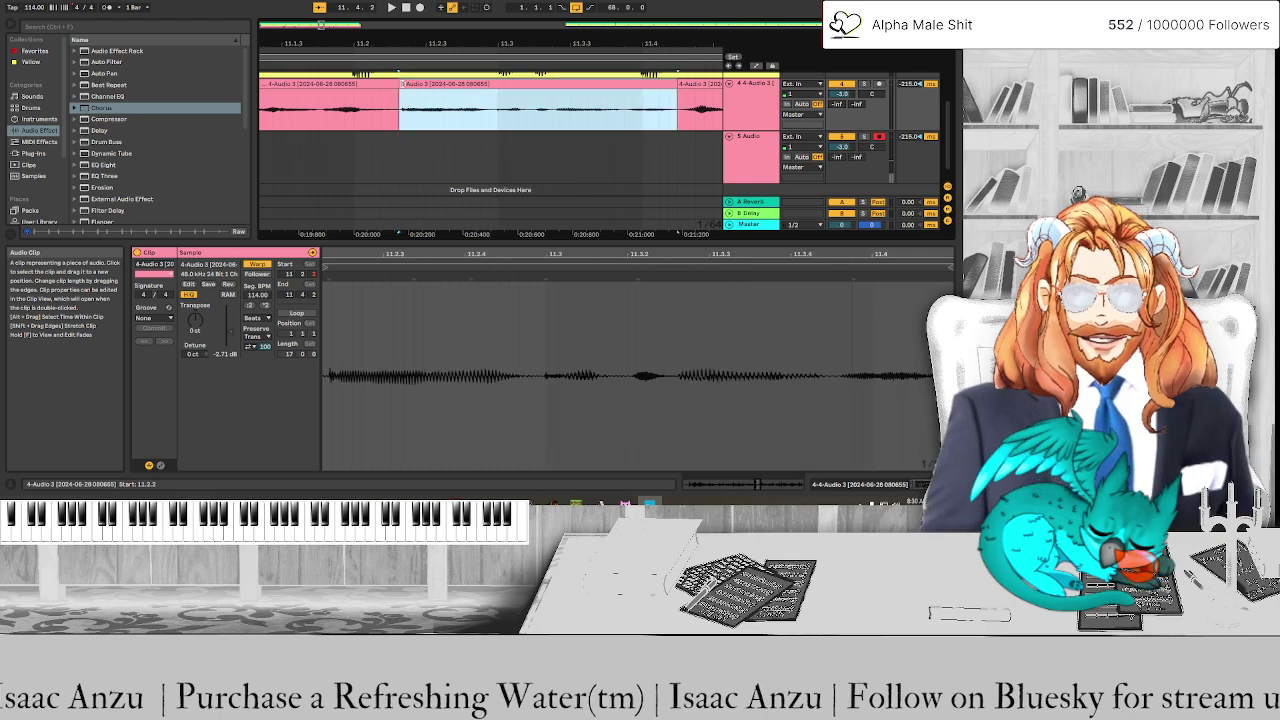
# Time-compress the isolated phrase slightly from its start edge and set its warp mode to Complex Pro
pyautogui.hotkey('ctrl', 'e')
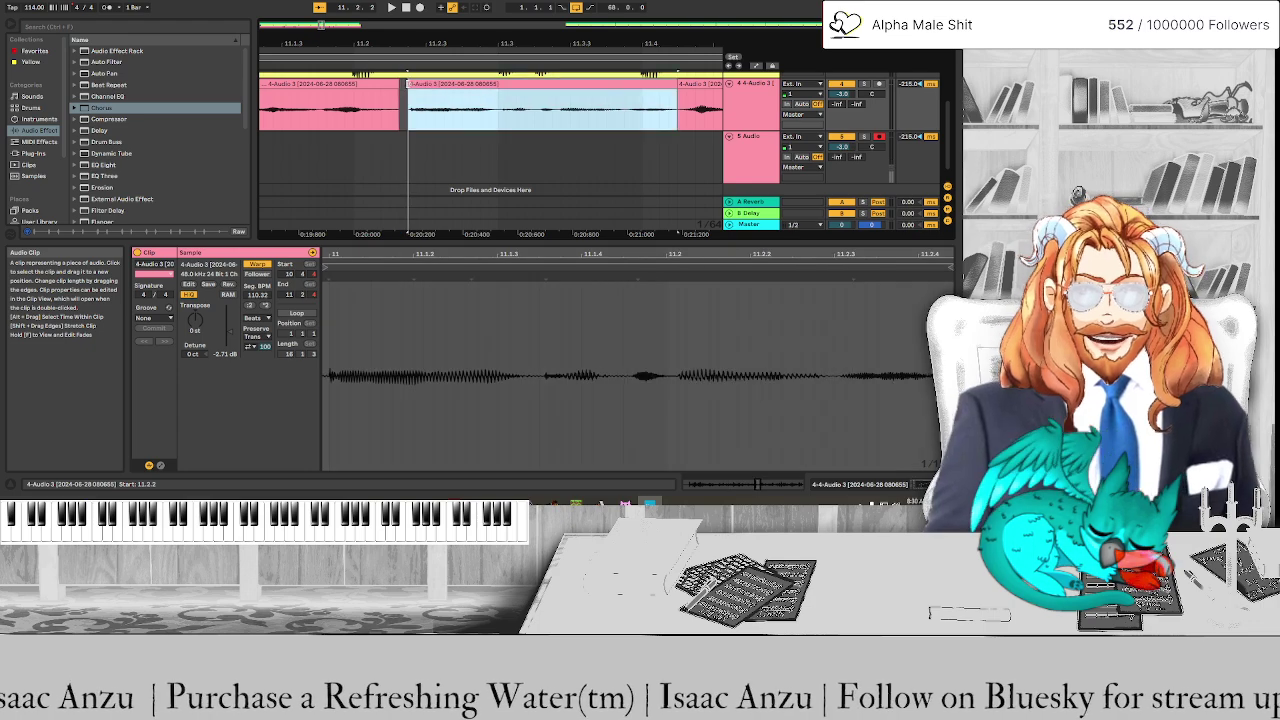
pyautogui.click(262, 318)
pyautogui.click(266, 373)
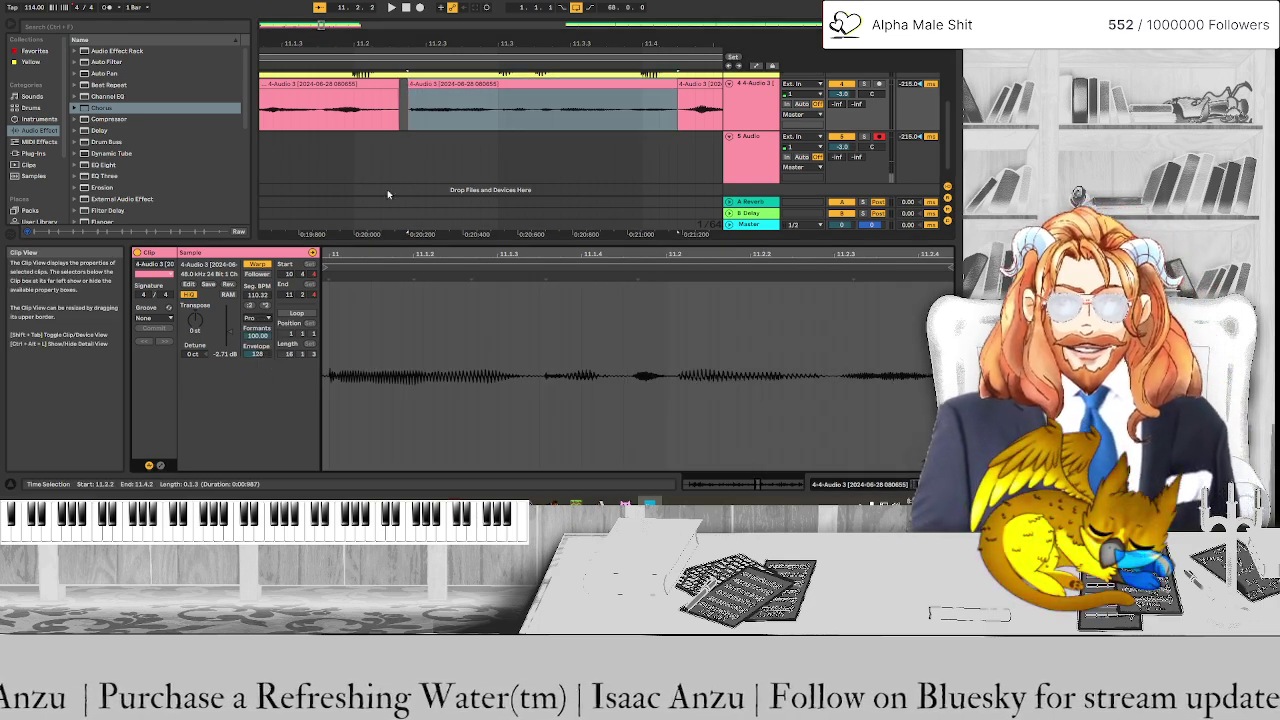
# Play the song from 10.2.1 through bar 12 to check the compressed phrase in context
pyautogui.keyDown('ctrl'); pyautogui.scroll(-6, 396, 162); pyautogui.keyUp('ctrl')
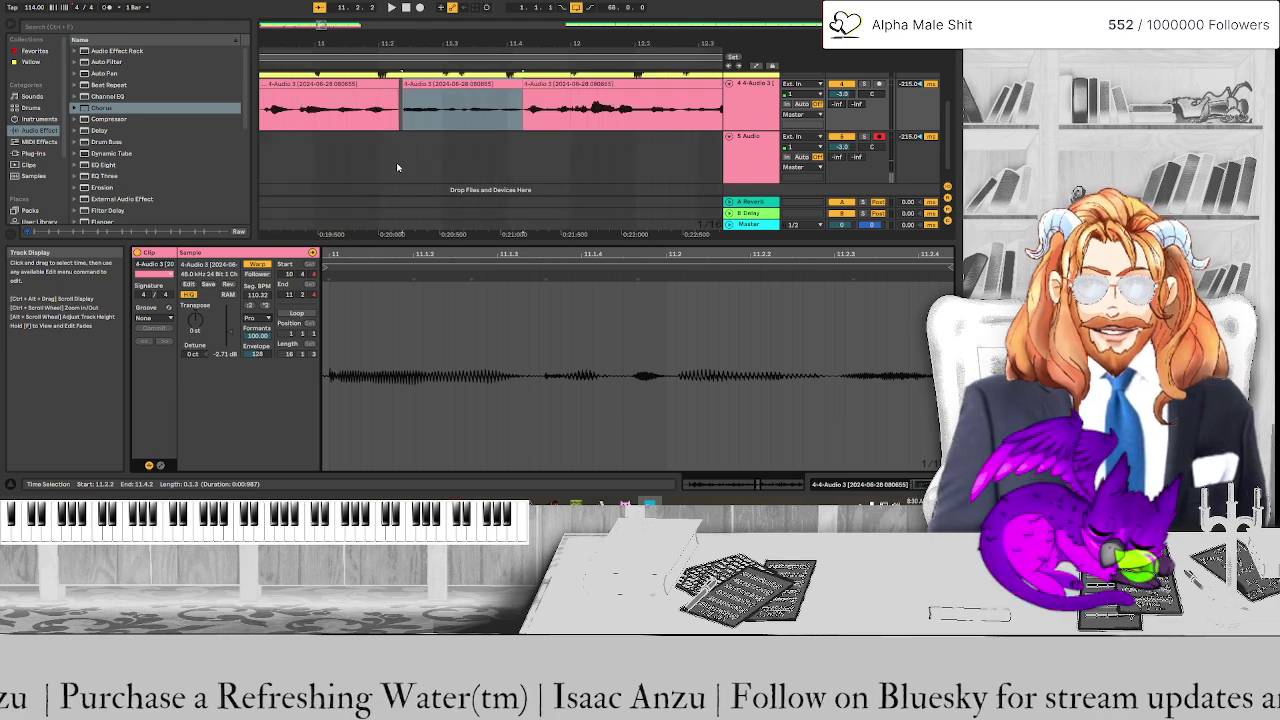
pyautogui.click(272, 163)
pyautogui.press('space')
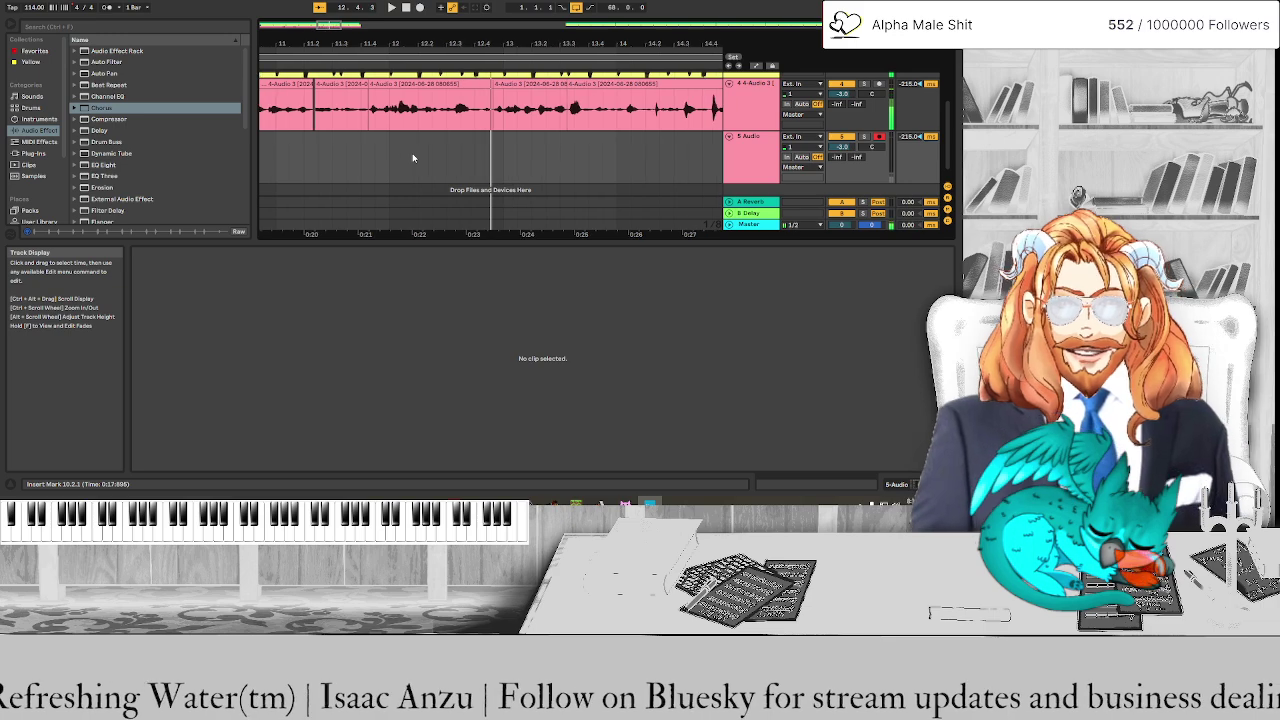
# Split the vocal at 12.4.1 to isolate the phrase starting at 11.4.2 as its own clip
pyautogui.scroll(3, 423, 121)
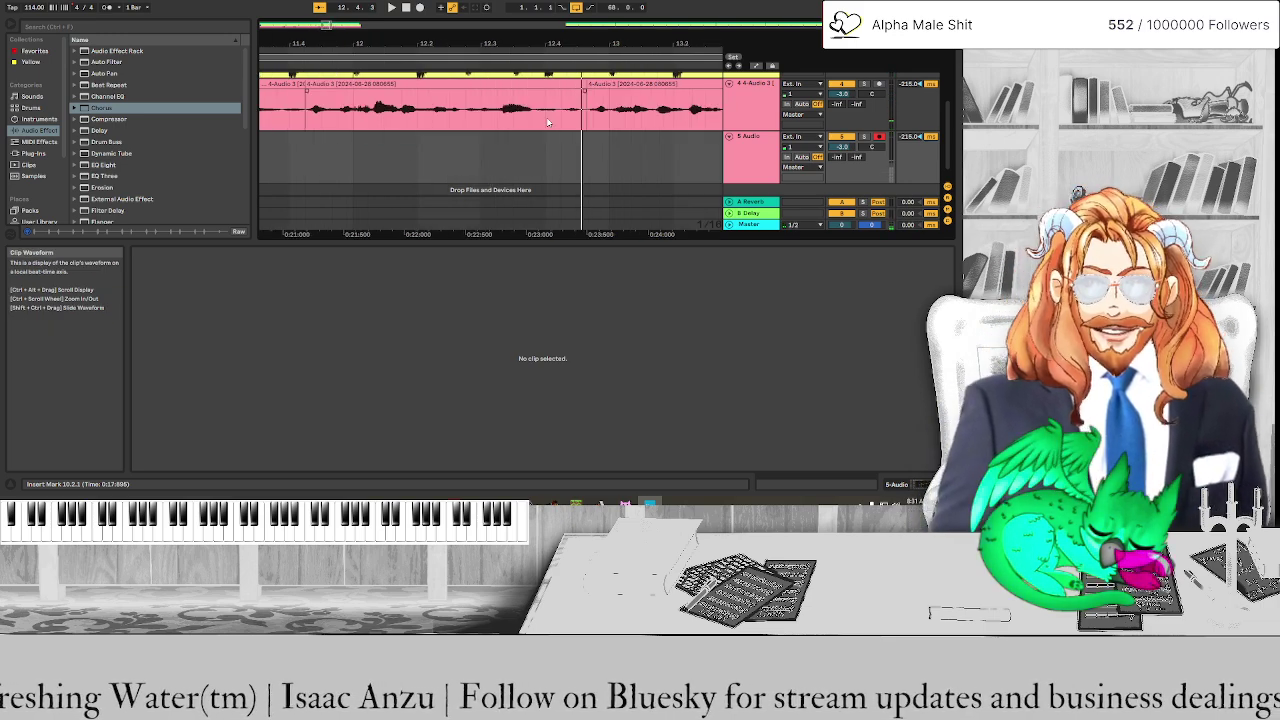
pyautogui.scroll(2, 540, 123)
pyautogui.click(563, 125)
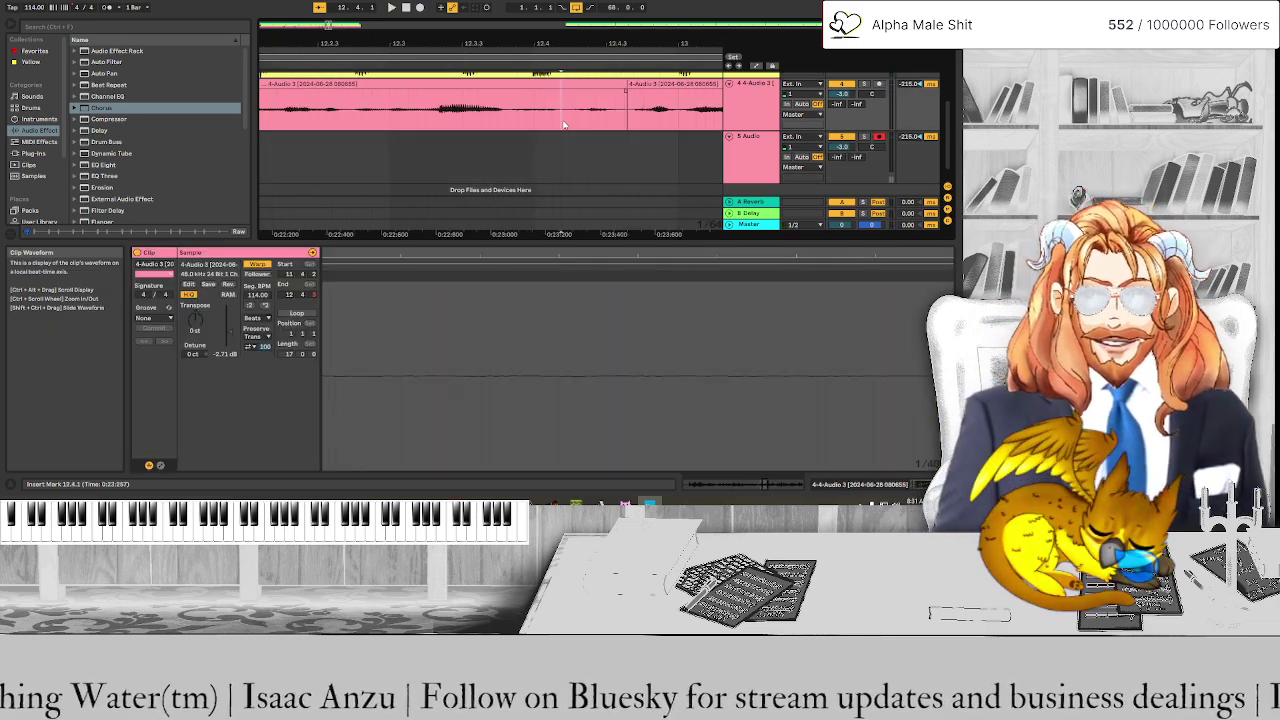
pyautogui.hscroll(-3, 360, 130)
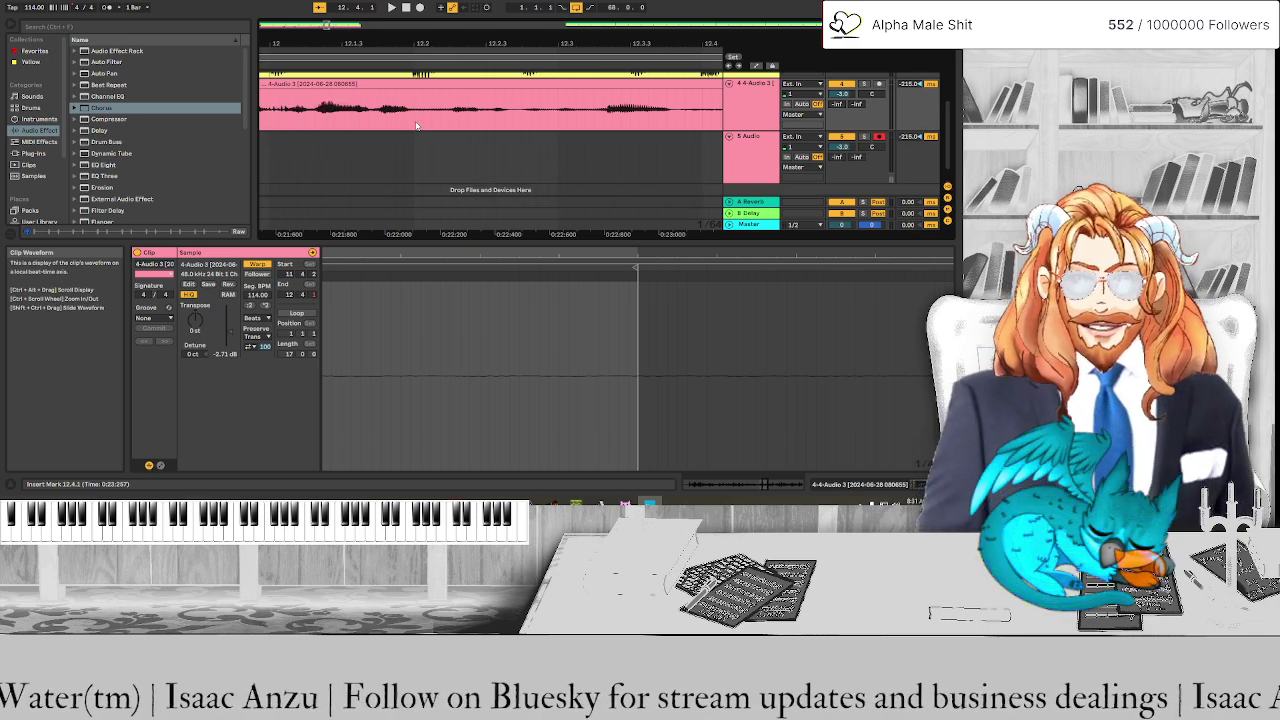
pyautogui.hotkey('ctrl', 'e')
# Audition the phrase between 11.4.2 and 12.4.1 and time-compress it slightly from its start edge
pyautogui.press('space')
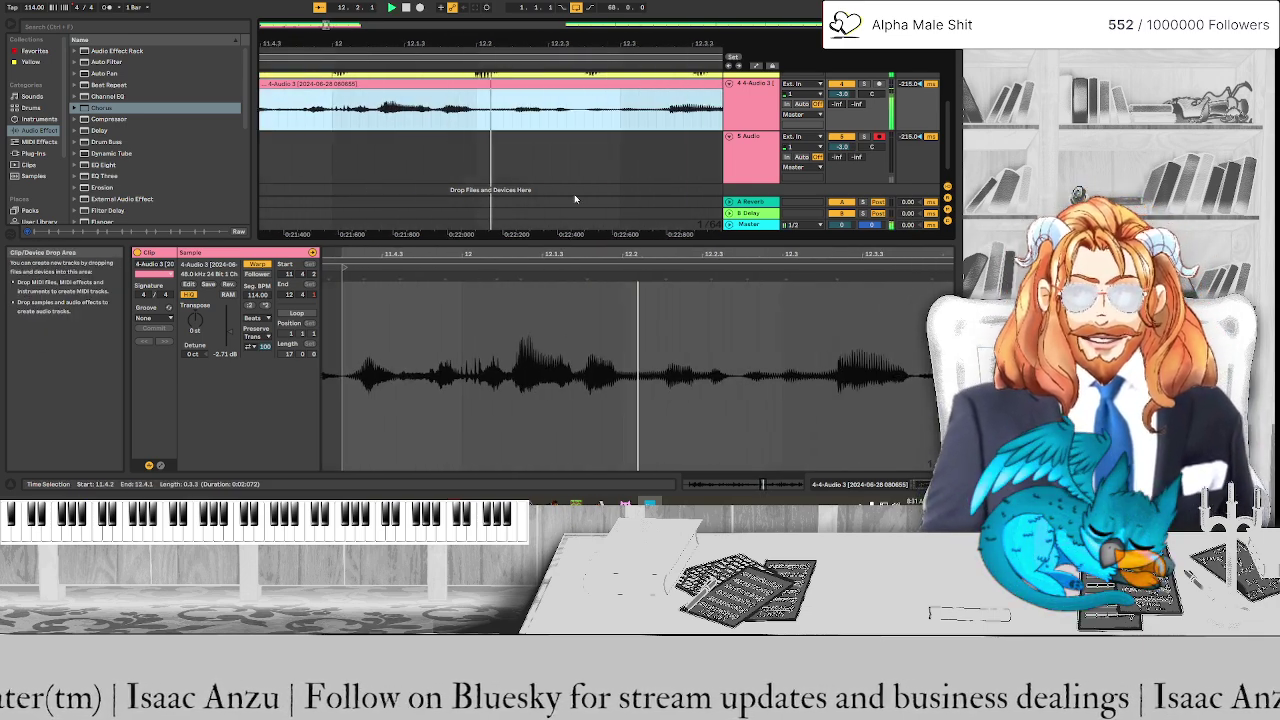
pyautogui.hscroll(-4, 419, 177)
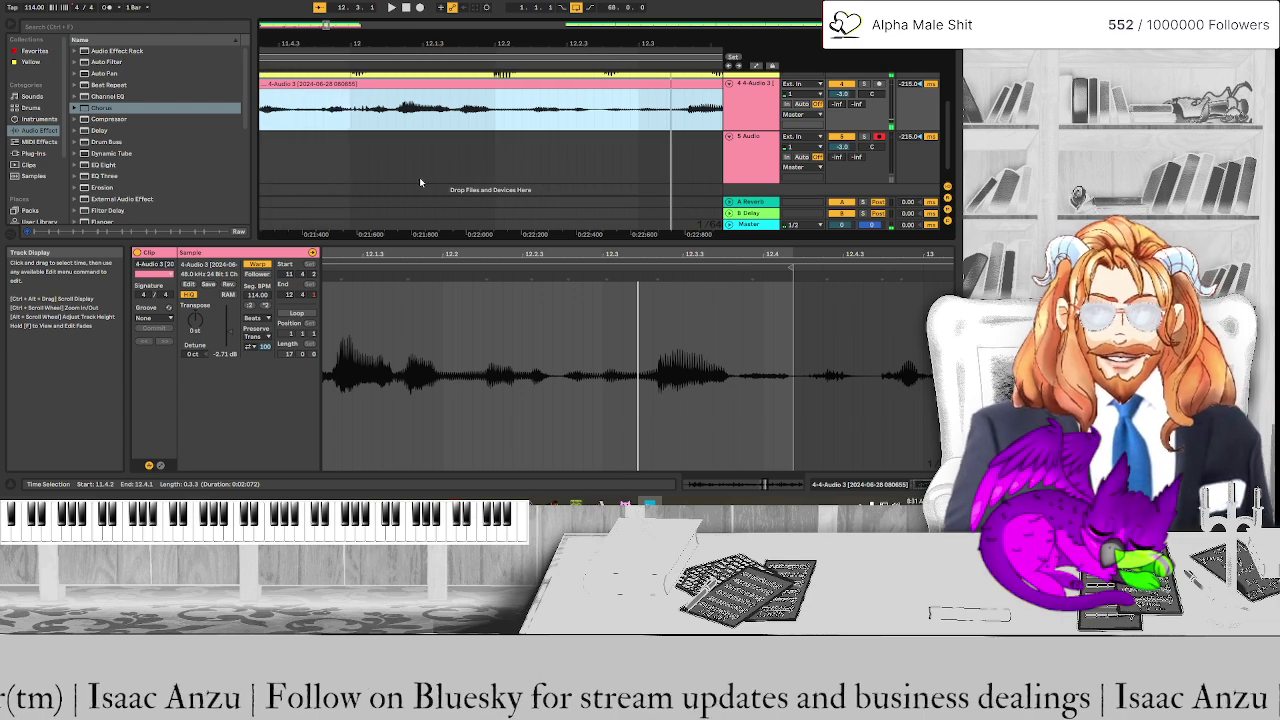
pyautogui.hscroll(-1, 420, 181)
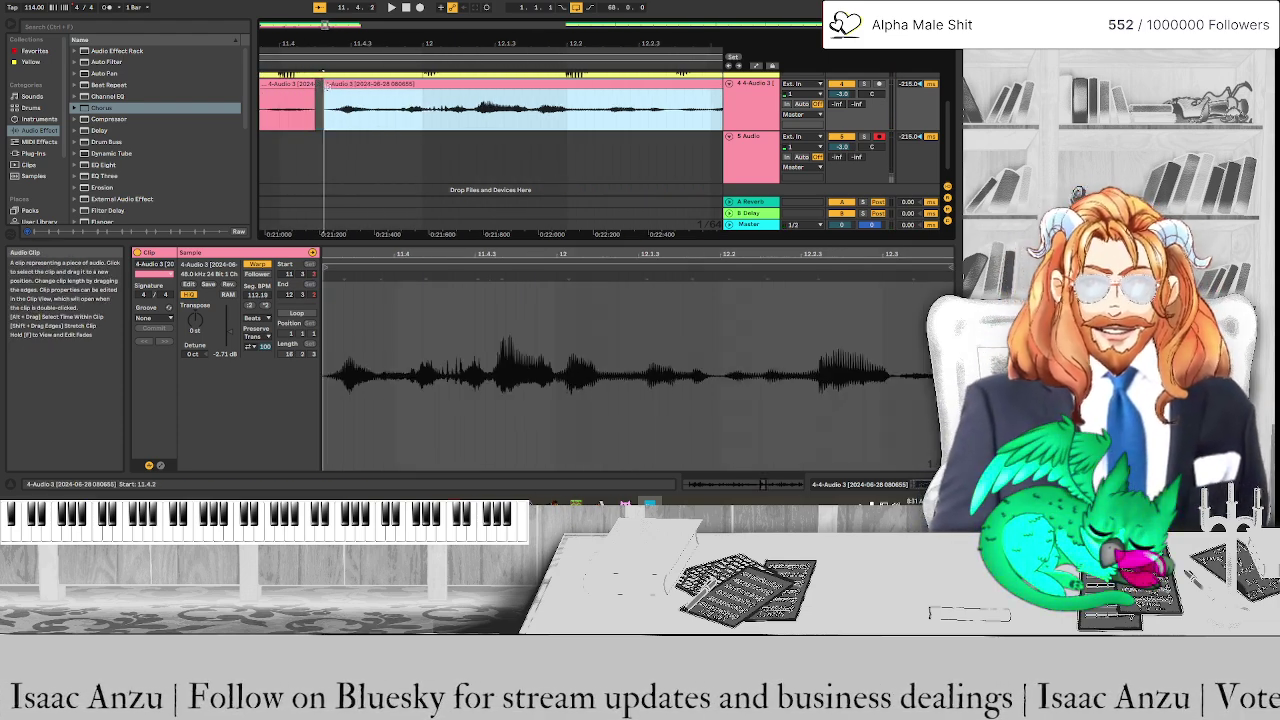
# Play the song from 11.2.3 through bar 13 to check the timing of the adjusted phrase
pyautogui.scroll(-5, 337, 148)
pyautogui.click(294, 158)
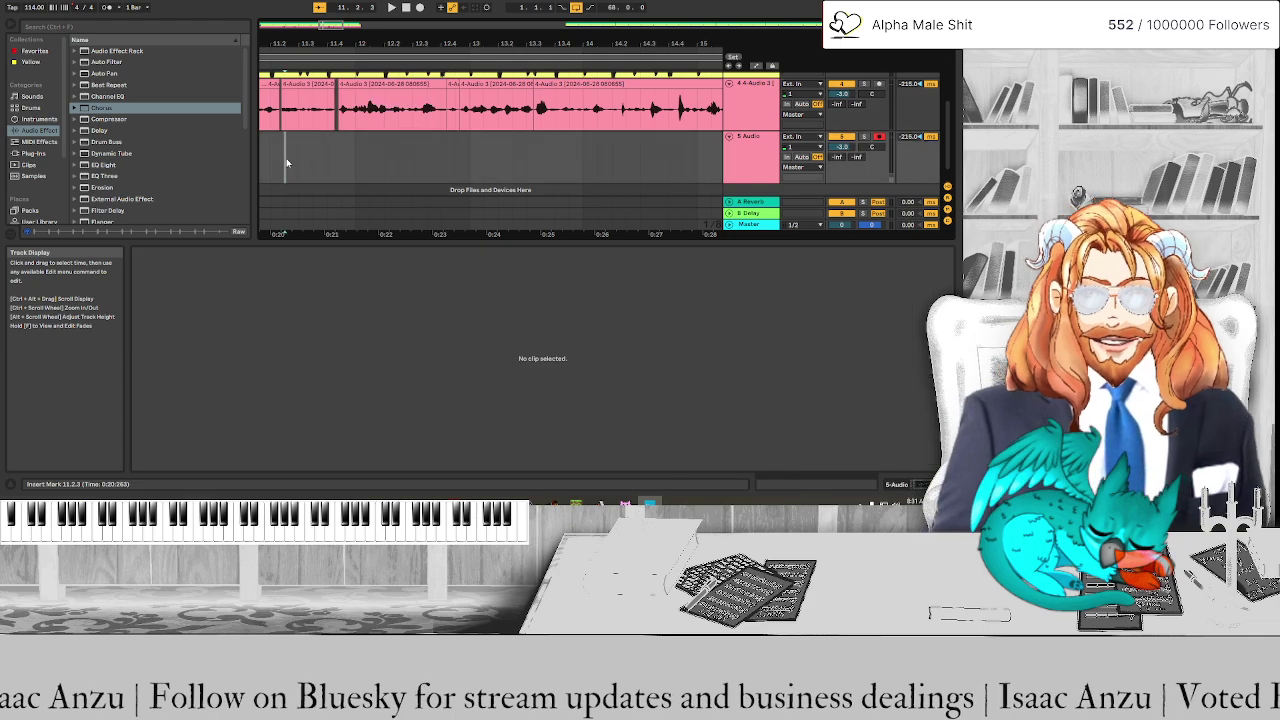
pyautogui.press('space')
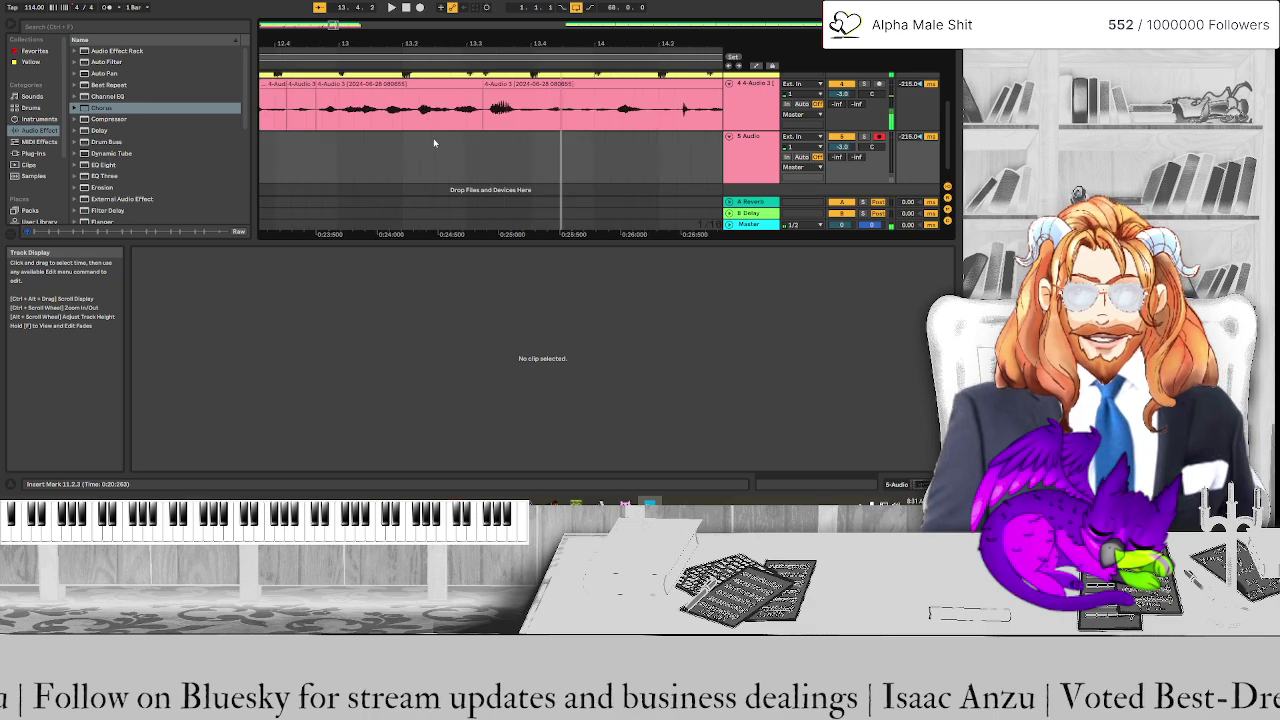
# Set the clip between 12.4.3 and 13.3.2 to Complex Pro warping and time-compress it slightly from its start edge
pyautogui.scroll(3, 293, 92)
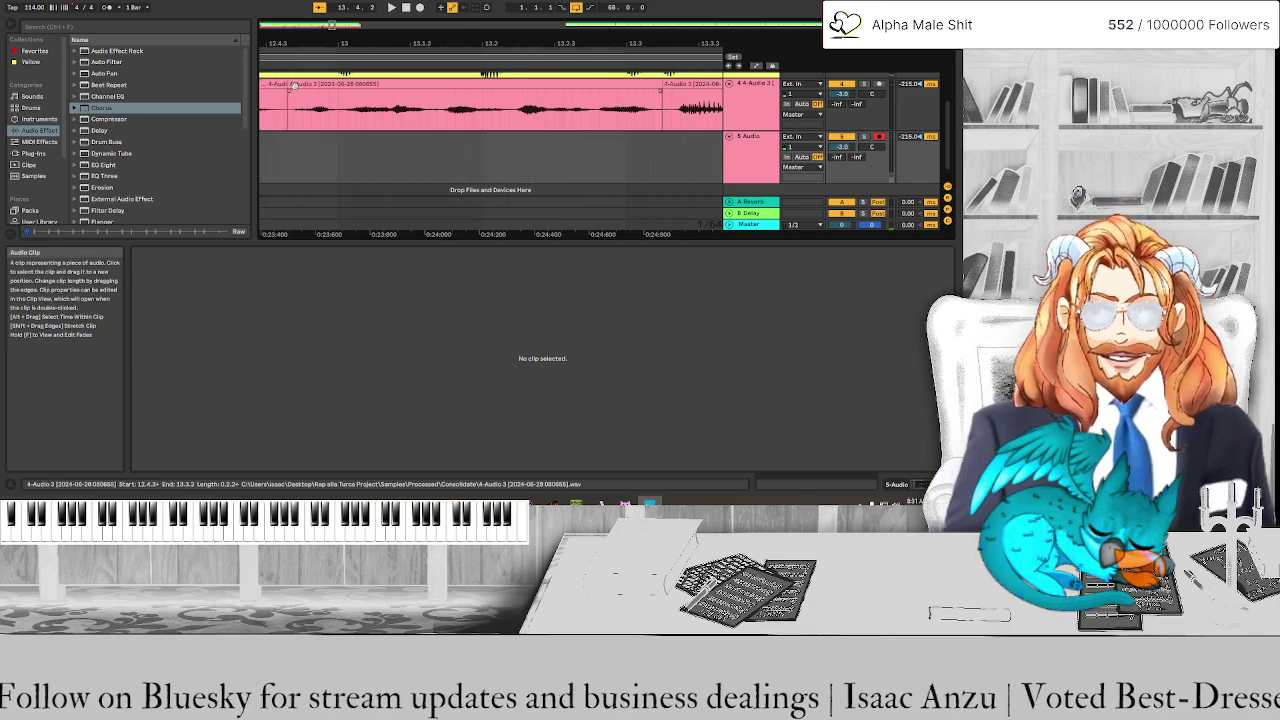
pyautogui.click(293, 92)
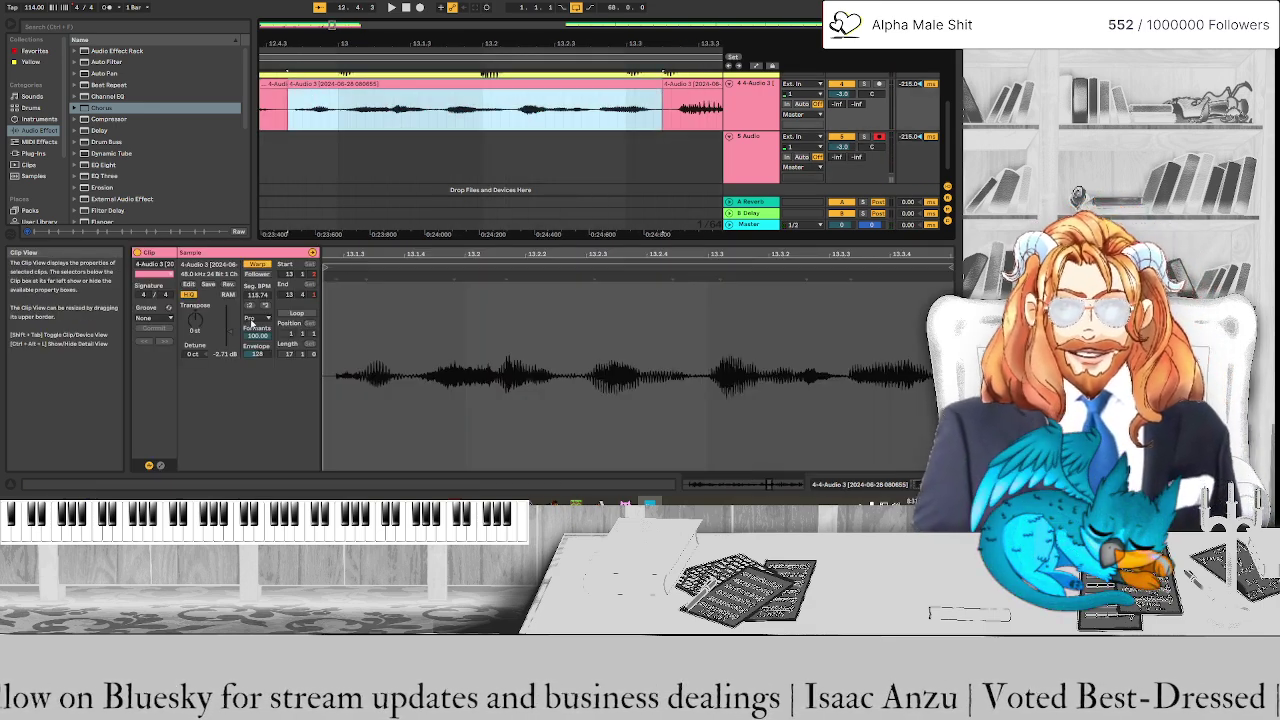
pyautogui.moveTo(289, 85); pyautogui.dragTo(297, 84)
# Play the song from 11.2.1 to check how the tightened phrases follow one another
pyautogui.scroll(-8, 285, 158)
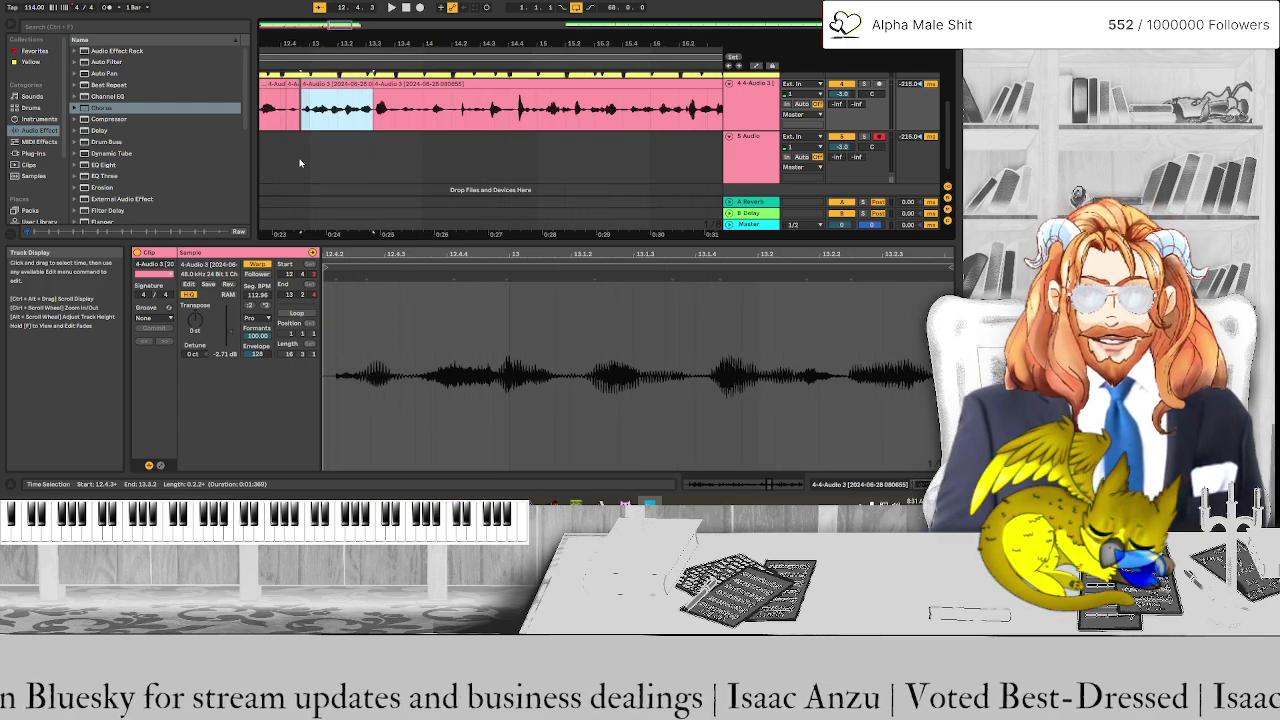
pyautogui.hscroll(-3, 285, 163)
pyautogui.click(284, 163)
pyautogui.hscroll(-4, 285, 163)
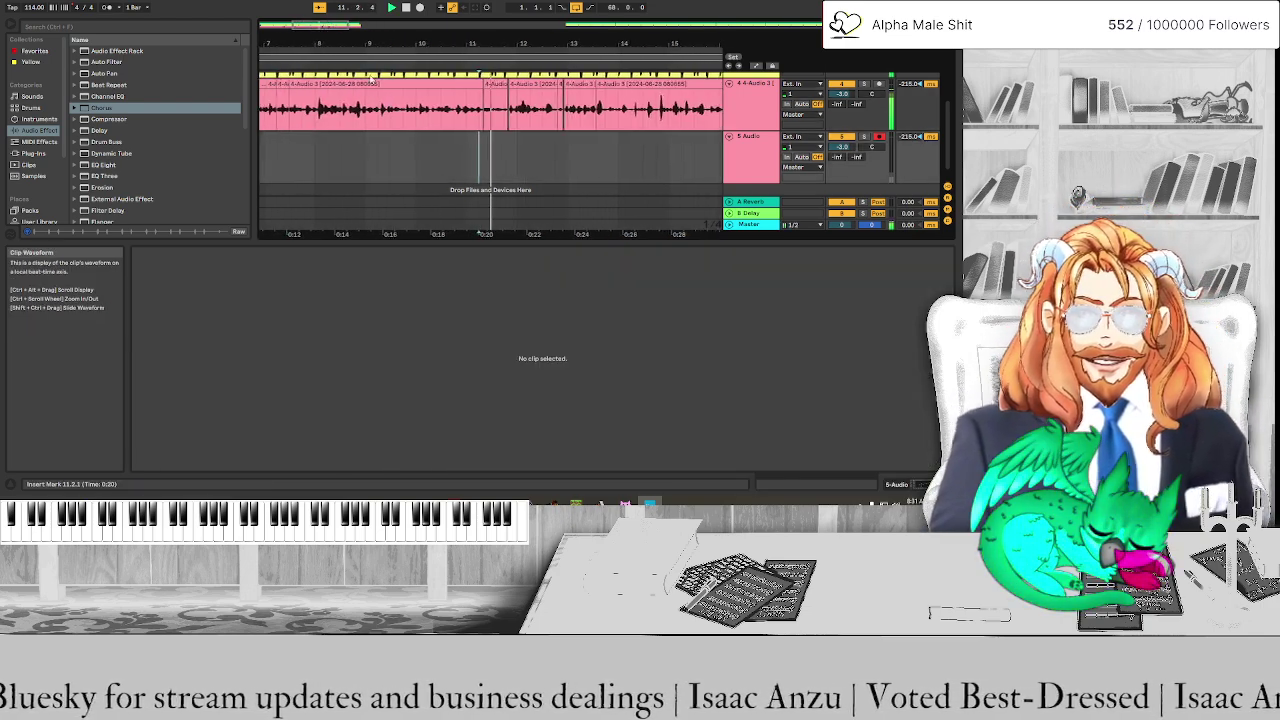
# Set the warp mode of the short vocal clip starting near 11.4 to Complex Pro and play back the passage
pyautogui.click(520, 84)
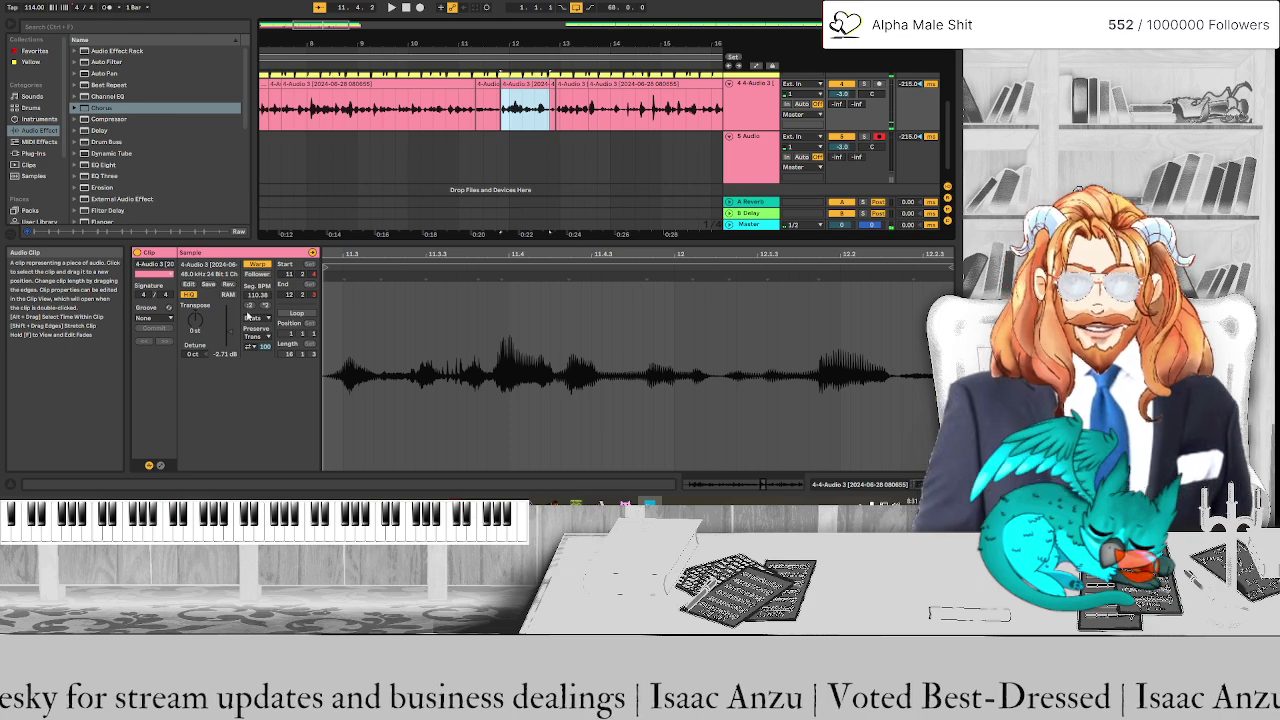
pyautogui.click(257, 317)
pyautogui.click(262, 368)
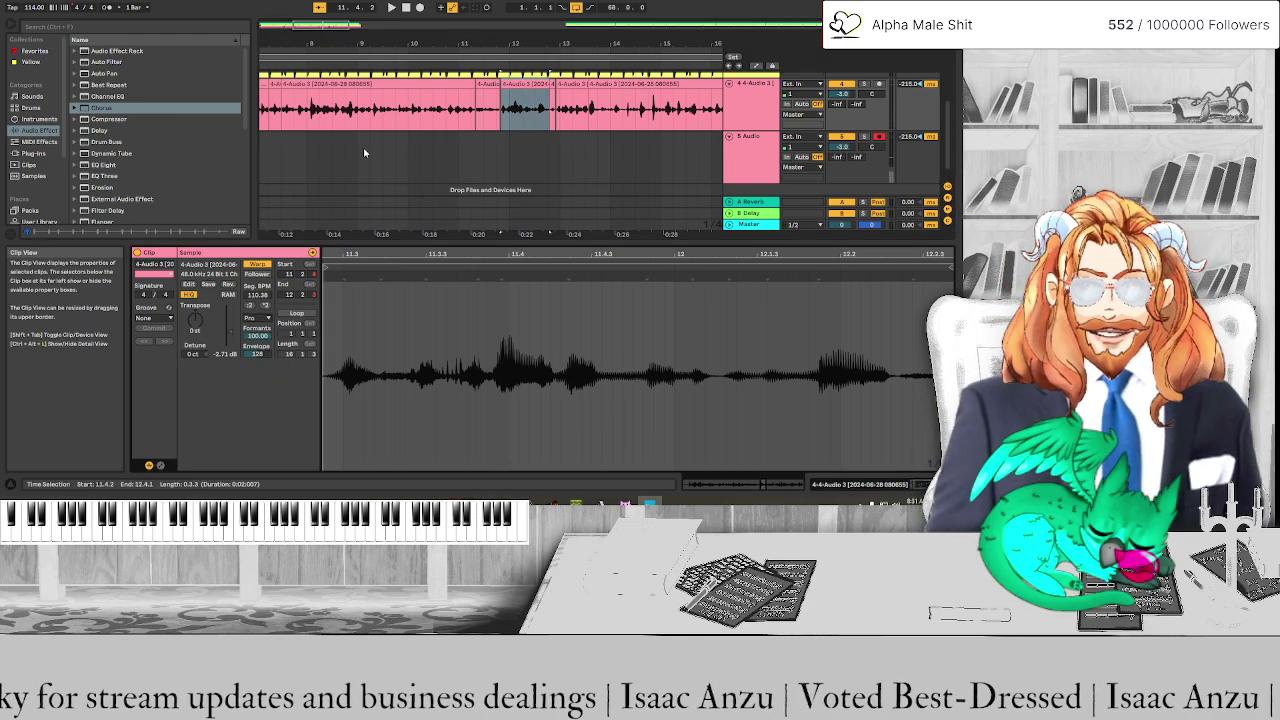
pyautogui.click(442, 139)
pyautogui.press('space')
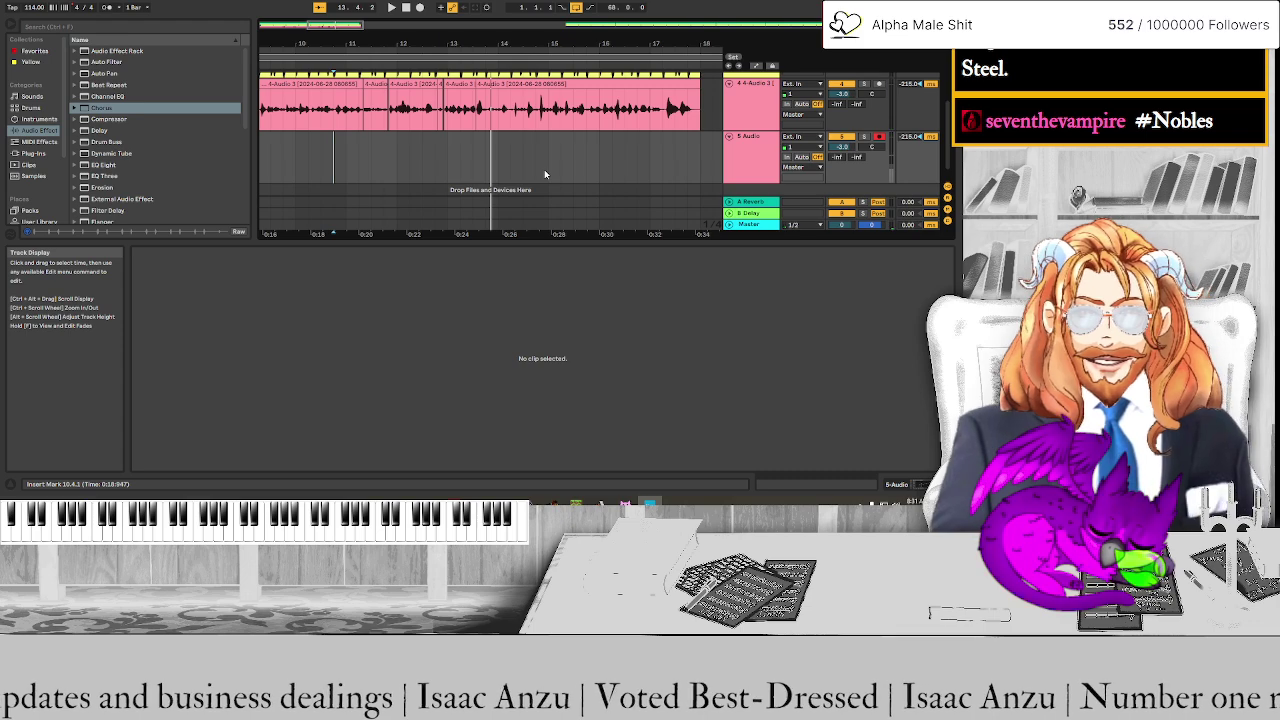
# Inspect the short vocal clip starting near 11.4 and play the arrangement back from 11.3.1
pyautogui.moveTo(390, 108); pyautogui.dragTo(438, 108)
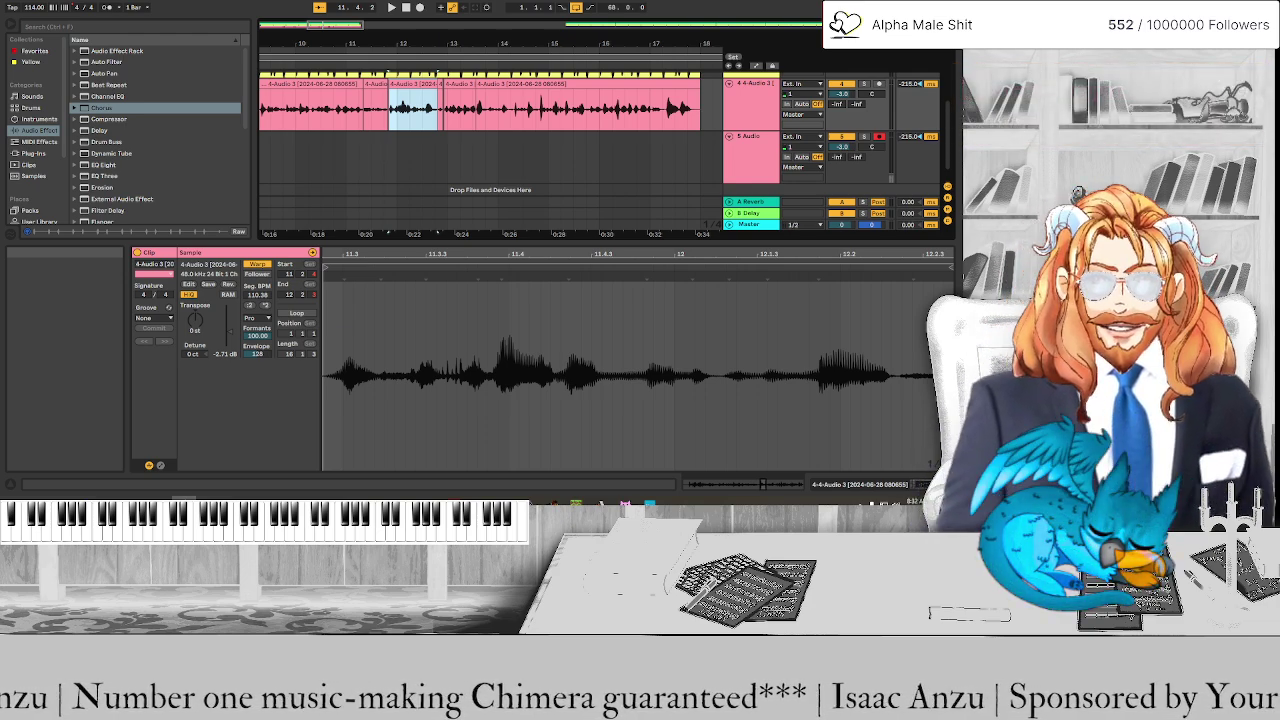
pyautogui.click(374, 163)
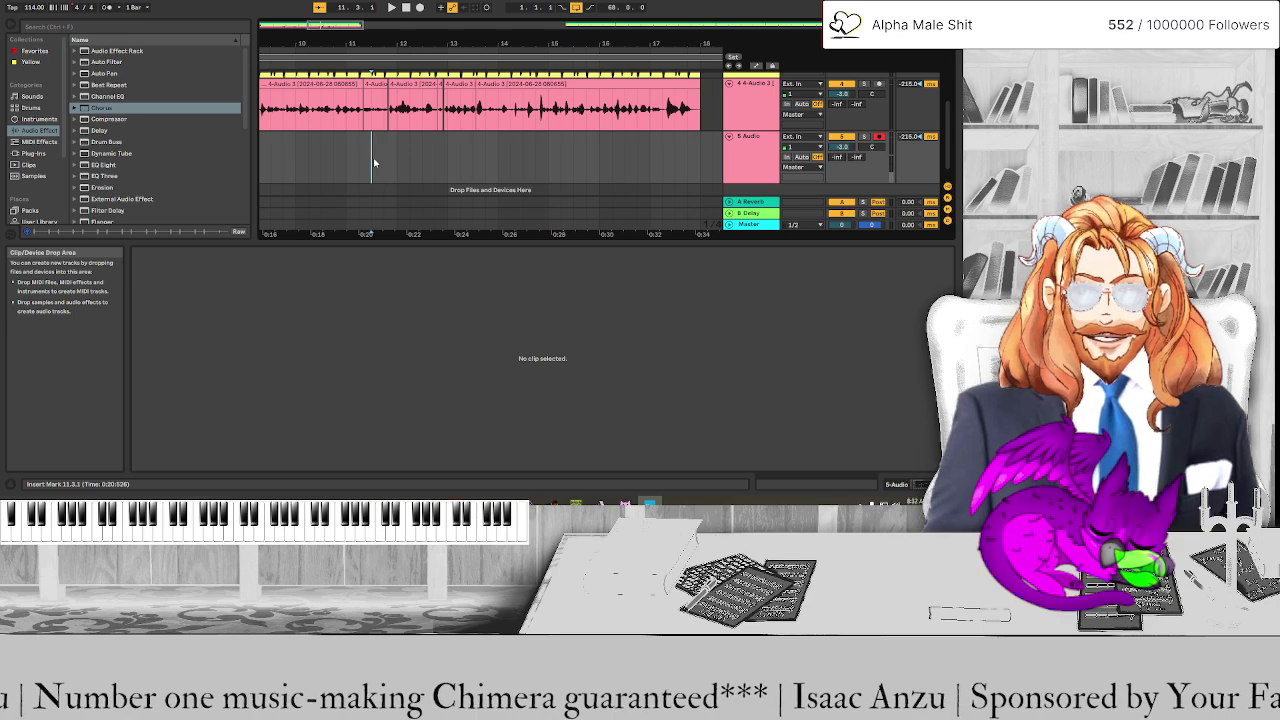
pyautogui.press('space')
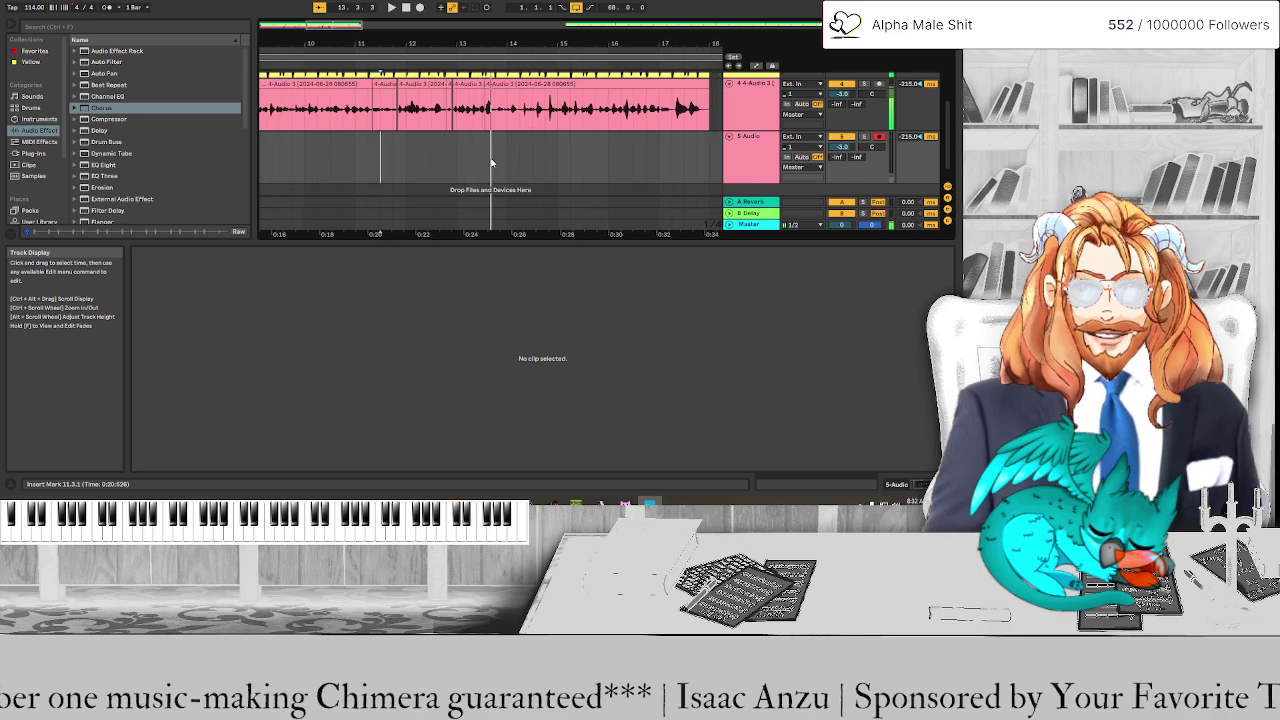
pyautogui.scroll(6, 475, 141)
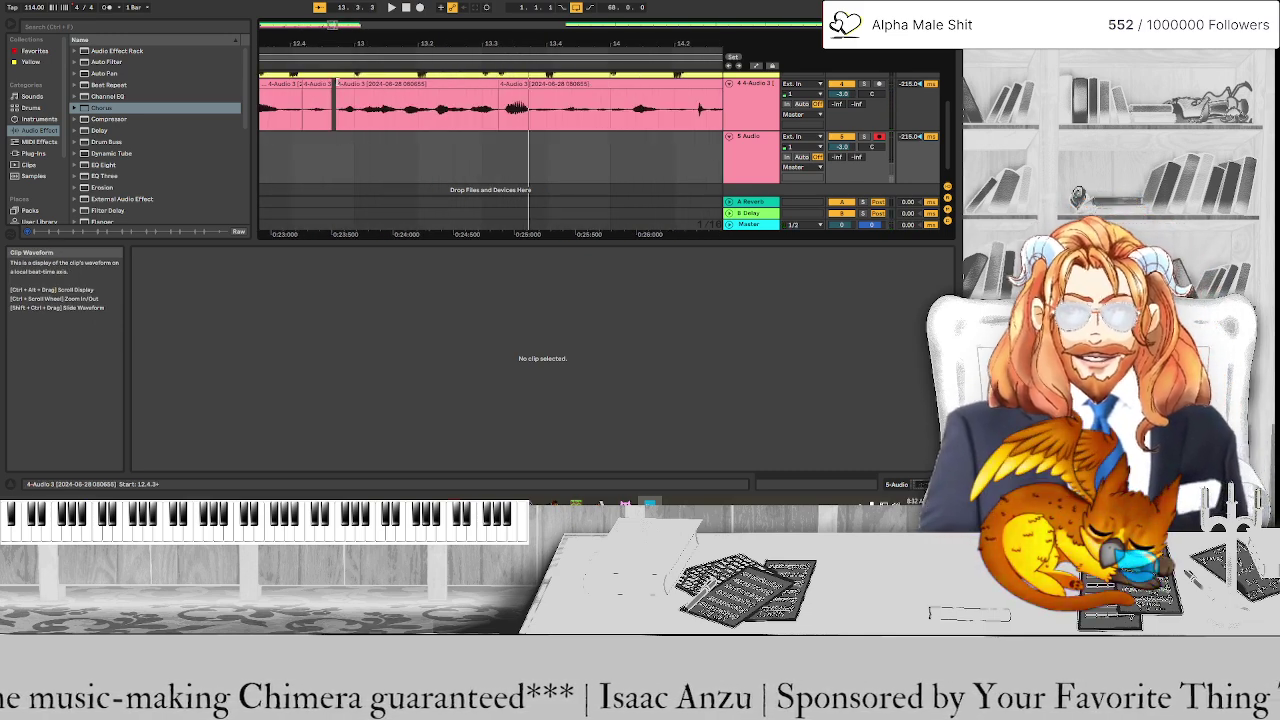
# Split the vocal clip between 12.4.3 and 13.3.2 at 13.1.4
pyautogui.click(450, 110)
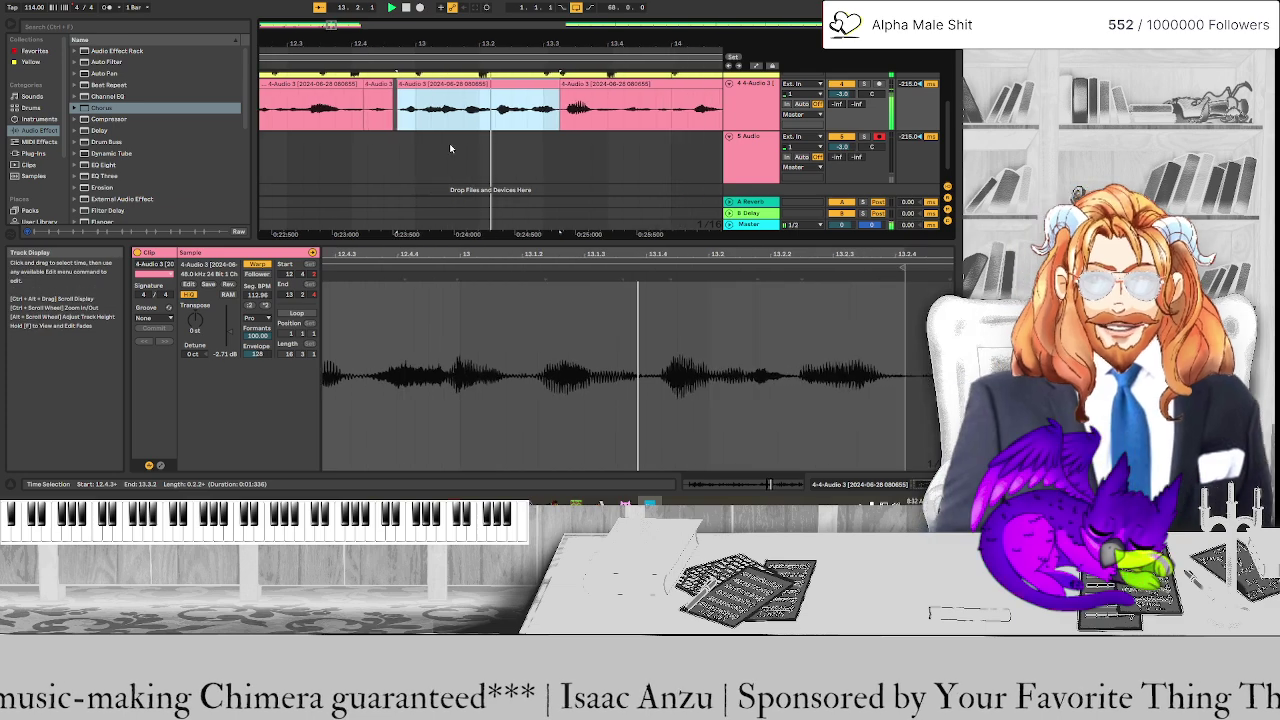
pyautogui.scroll(4, 445, 147)
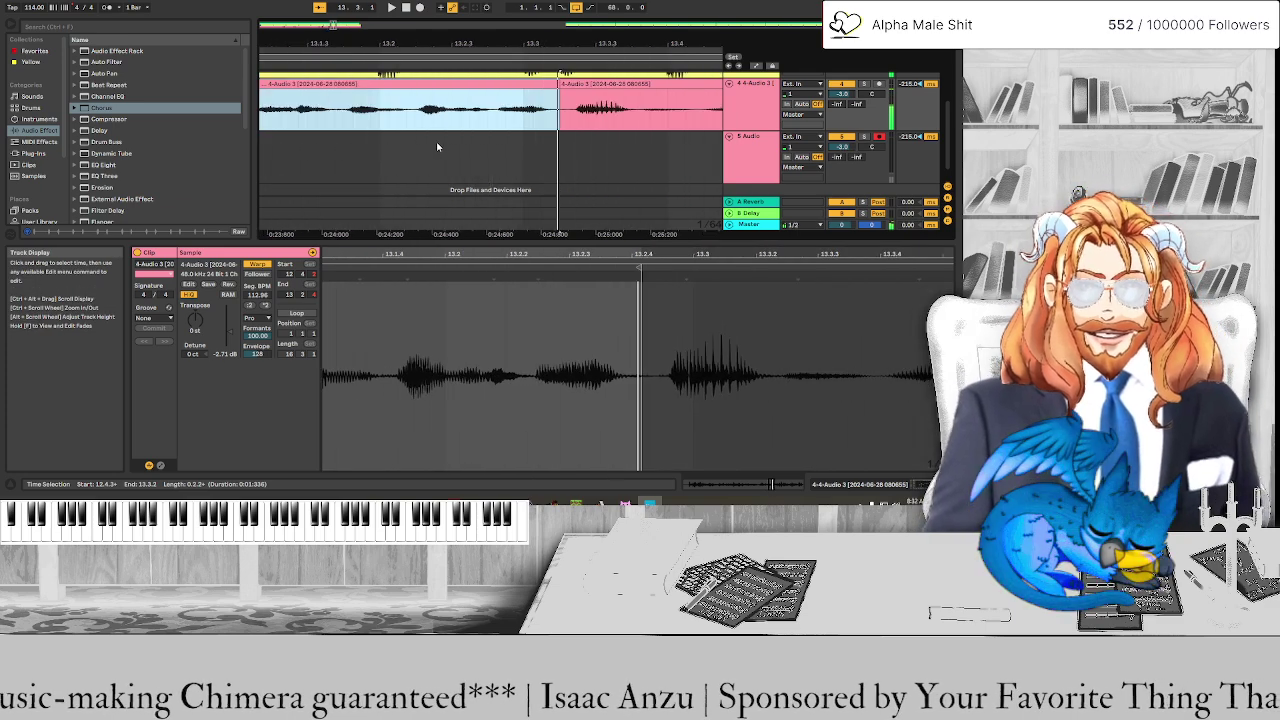
pyautogui.click(352, 125)
pyautogui.hscroll(-2, 352, 127)
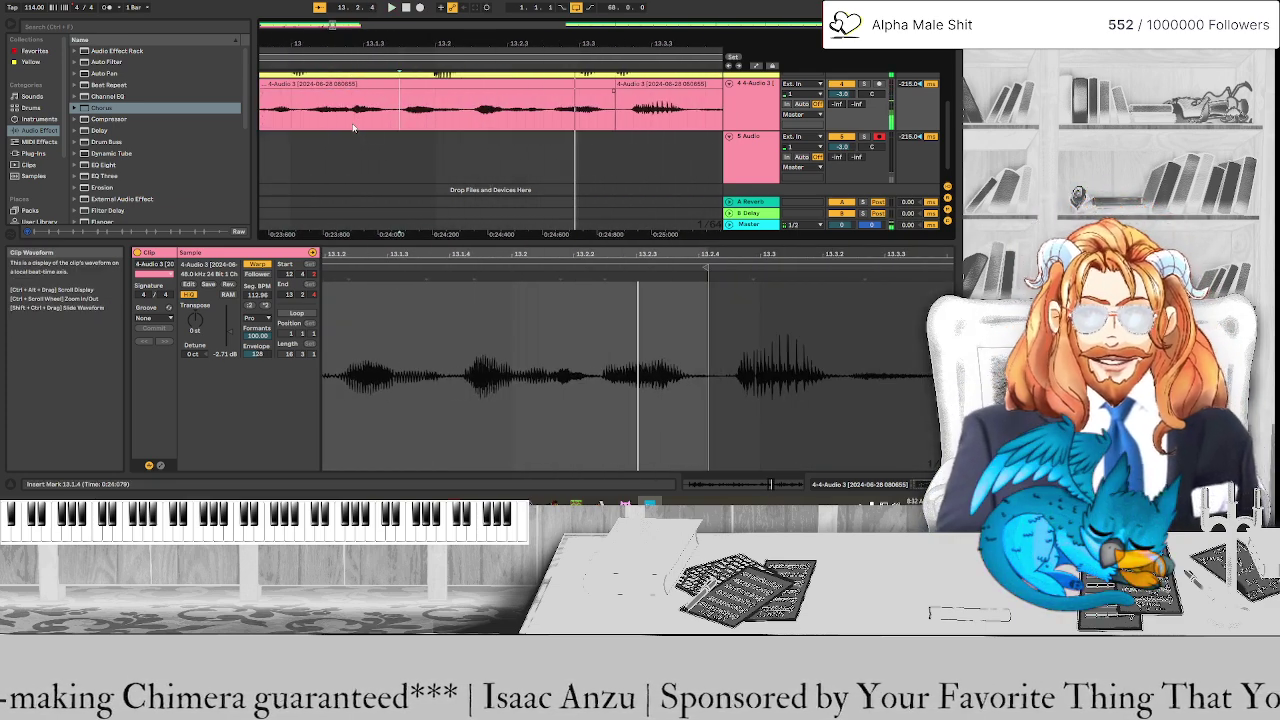
pyautogui.press('space')
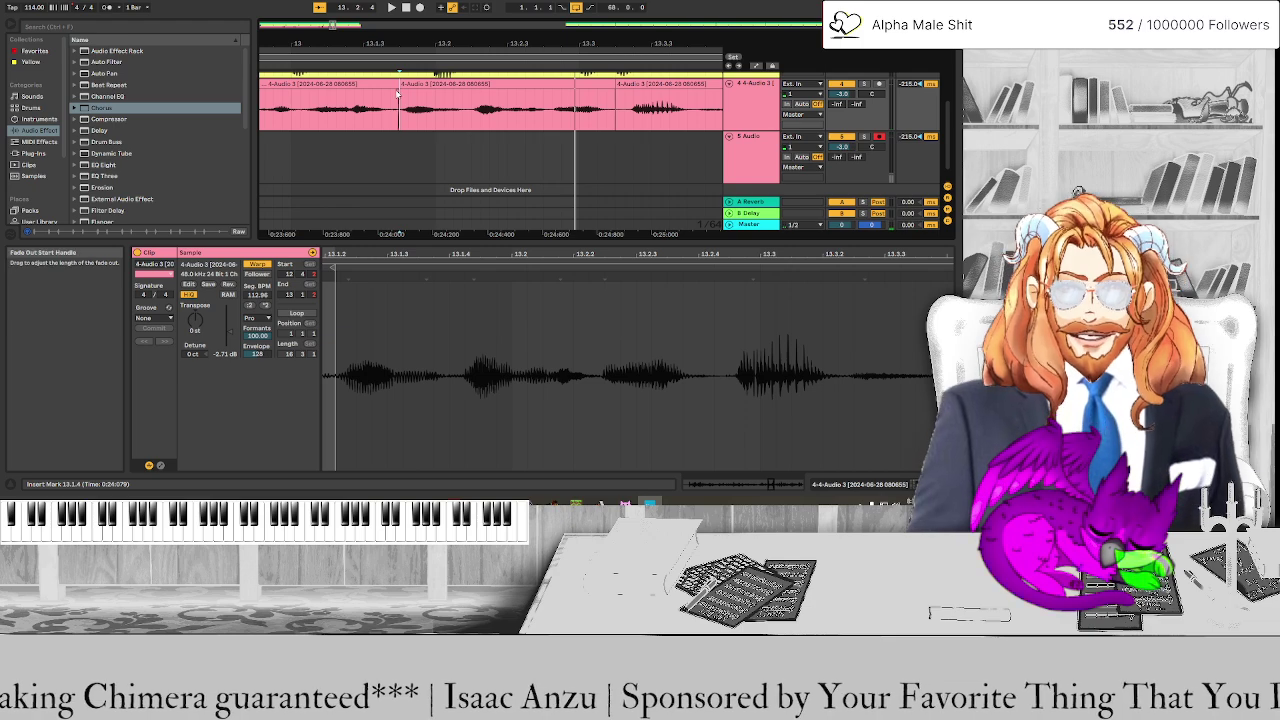
pyautogui.scroll(2, 396, 127)
pyautogui.hotkey('ctrl', 'e')
# Try to stretch the start of the clip after the 13.1.4 split slightly earlier and play it back from around bar 12
pyautogui.moveTo(402, 97); pyautogui.dragTo(391, 97)
pyautogui.press('-')
pyautogui.press('-')
pyautogui.press('-')
pyautogui.press('-')
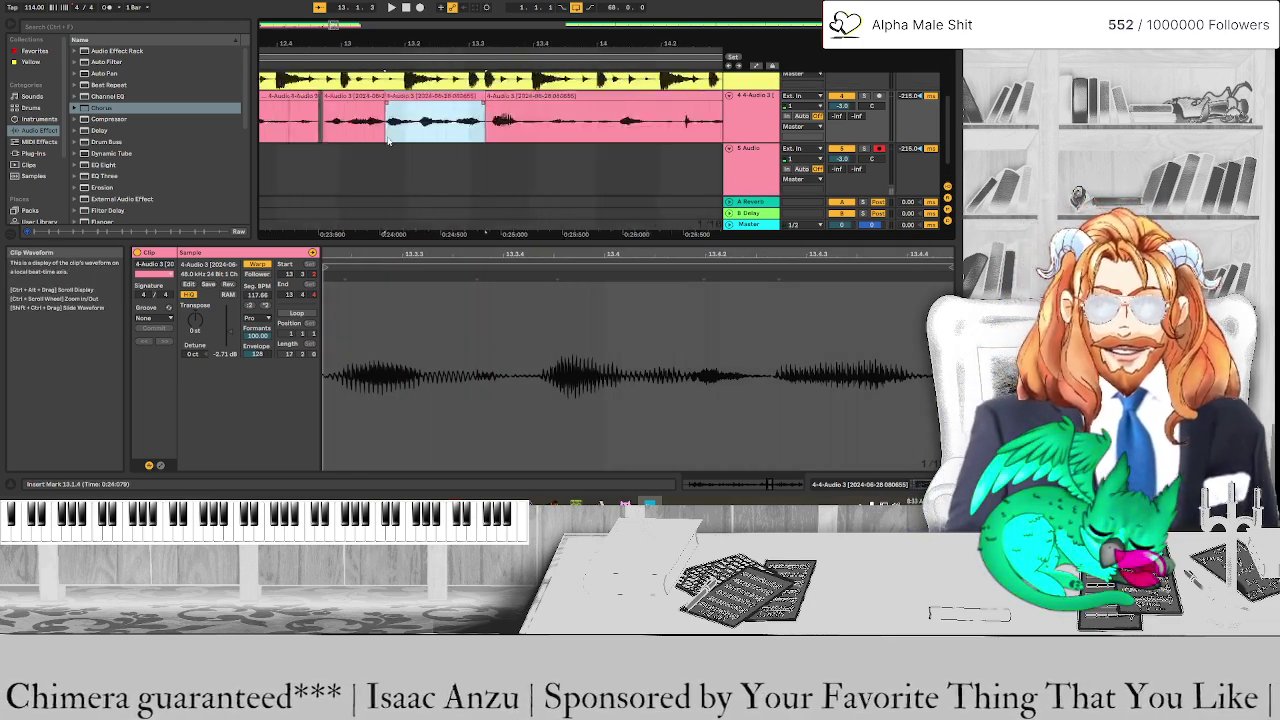
pyautogui.click(270, 180)
pyautogui.press('space')
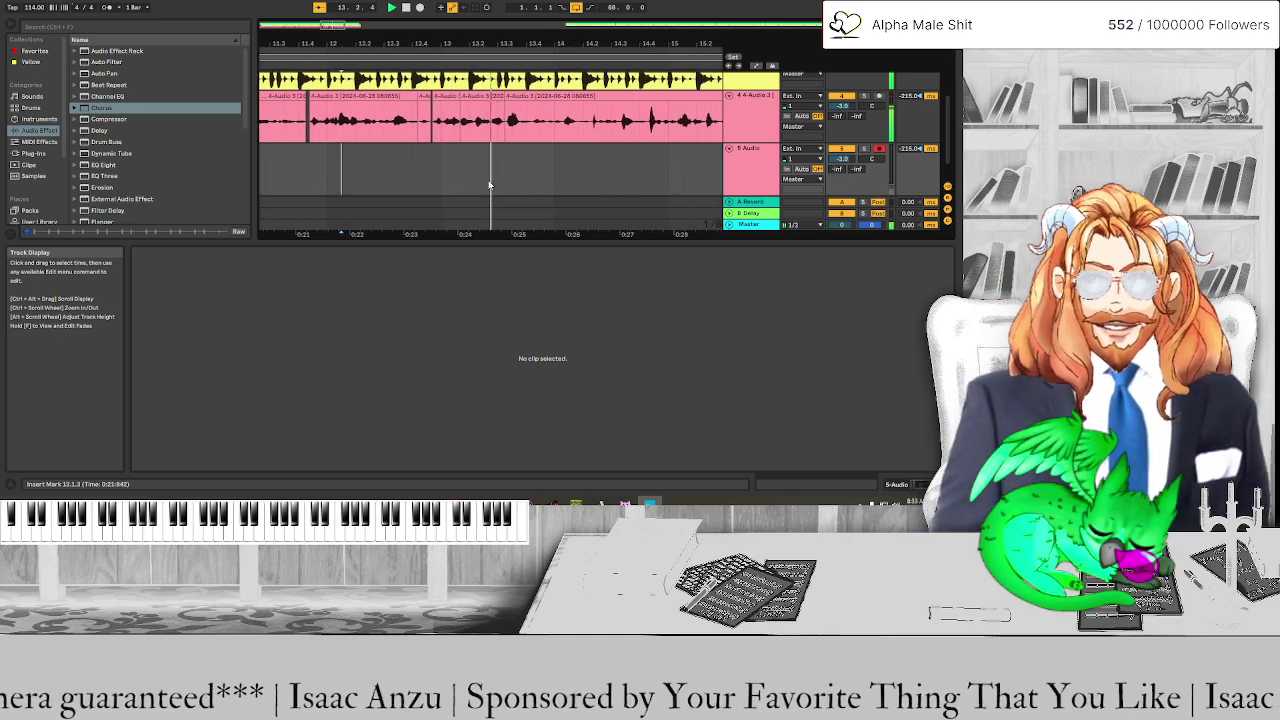
pyautogui.click(455, 120)
pyautogui.click(334, 179)
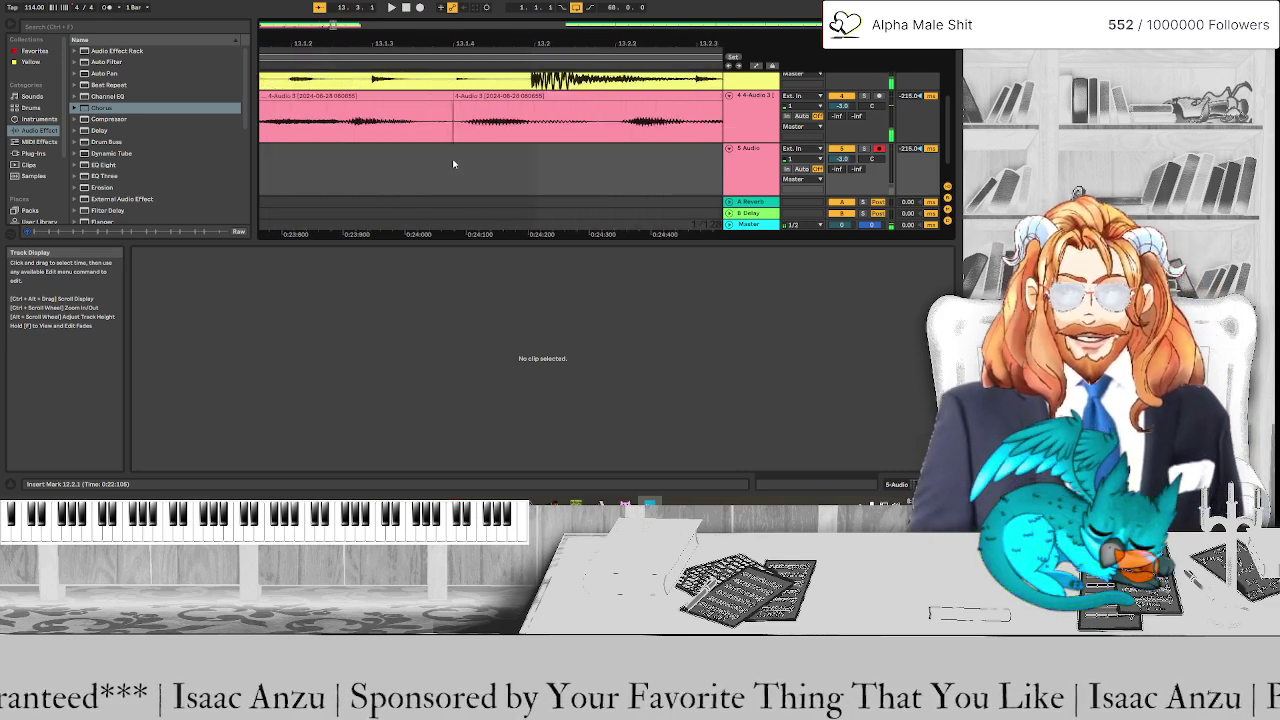
# Stretch the start of the vocal clip at 13.1.4 slightly earlier, into beat 13.1.3, and play back the transition
pyautogui.keyDown('ctrl'); pyautogui.scroll(10, 455, 153); pyautogui.keyUp('ctrl')
pyautogui.click(456, 99)
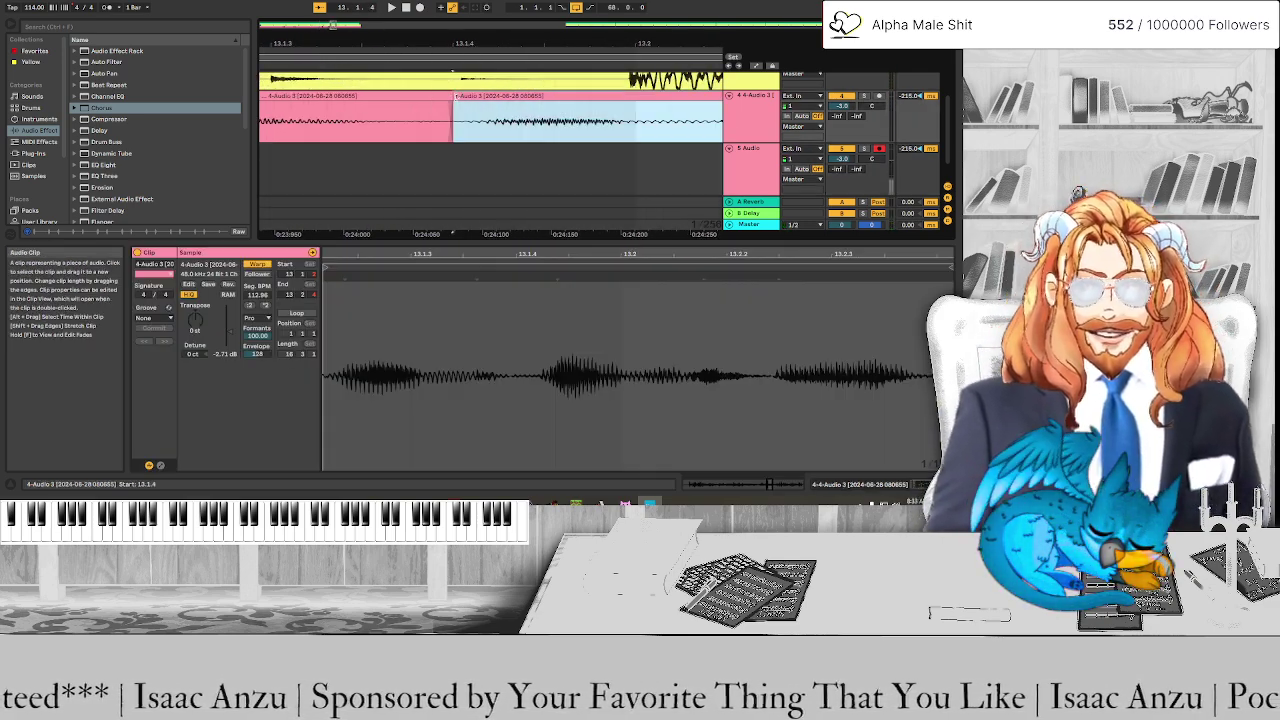
pyautogui.moveTo(456, 96); pyautogui.dragTo(441, 96)
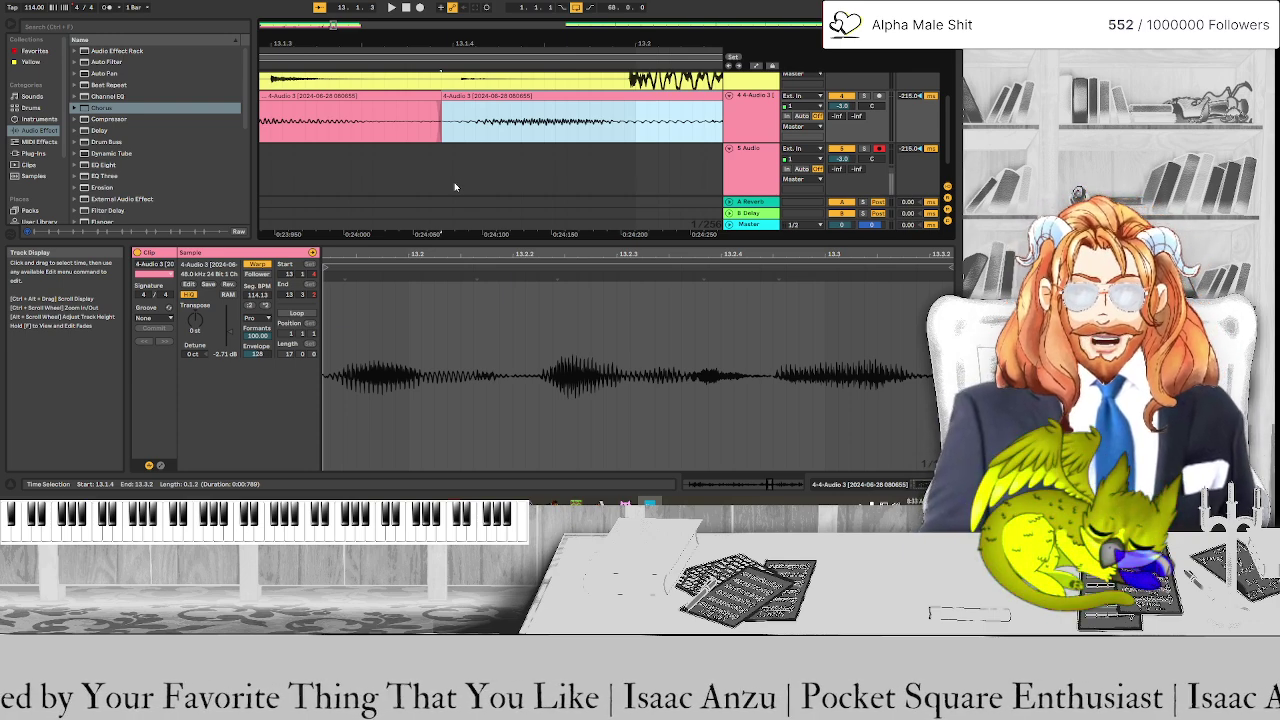
pyautogui.scroll(-8, 433, 182)
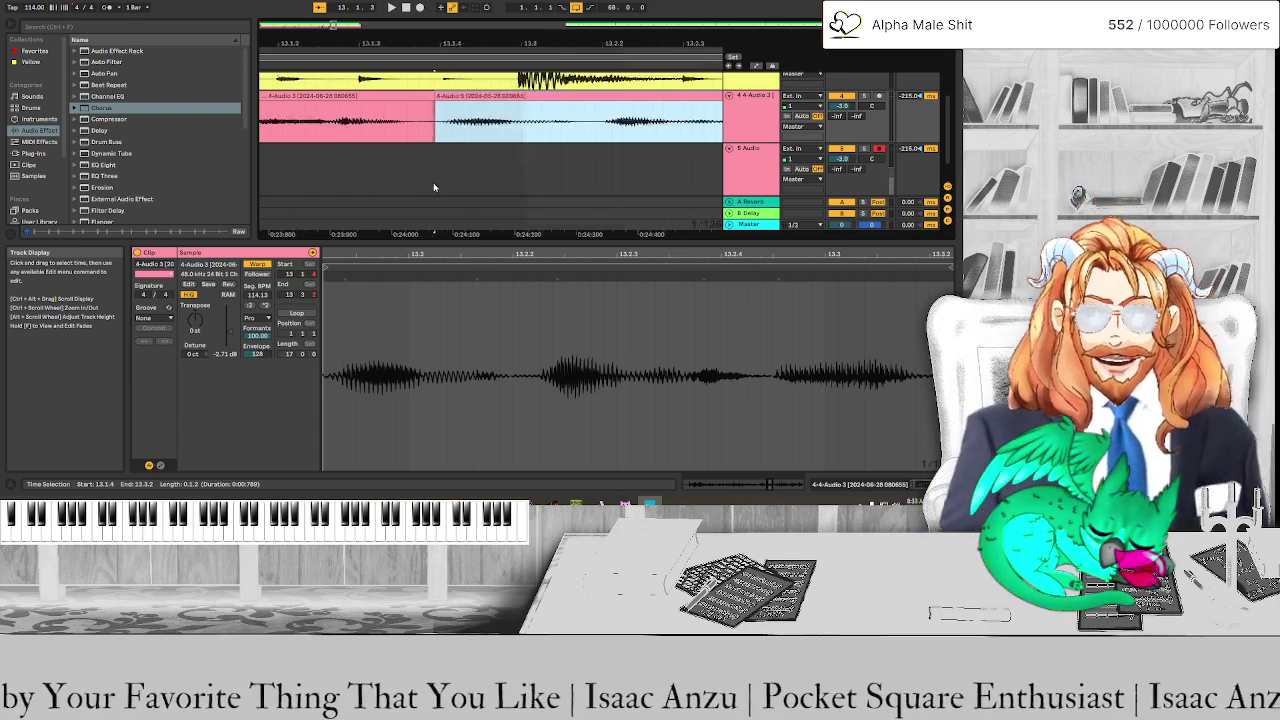
pyautogui.click(306, 170)
pyautogui.press('space')
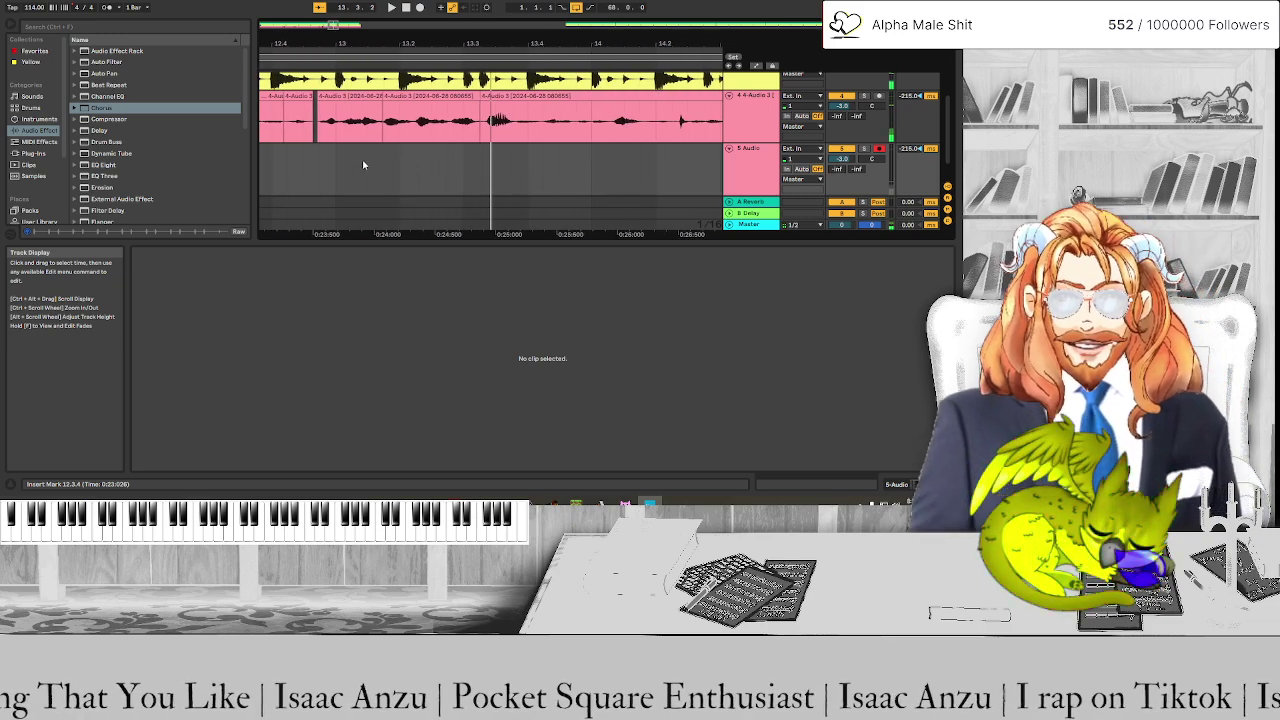
# Move the start edge of the vocal clip near 13.1.3 slightly later and play back from 12.3.1
pyautogui.keyDown('ctrl'); pyautogui.scroll(2, 362, 148); pyautogui.keyUp('ctrl')
pyautogui.scroll(-1, 357, 153)
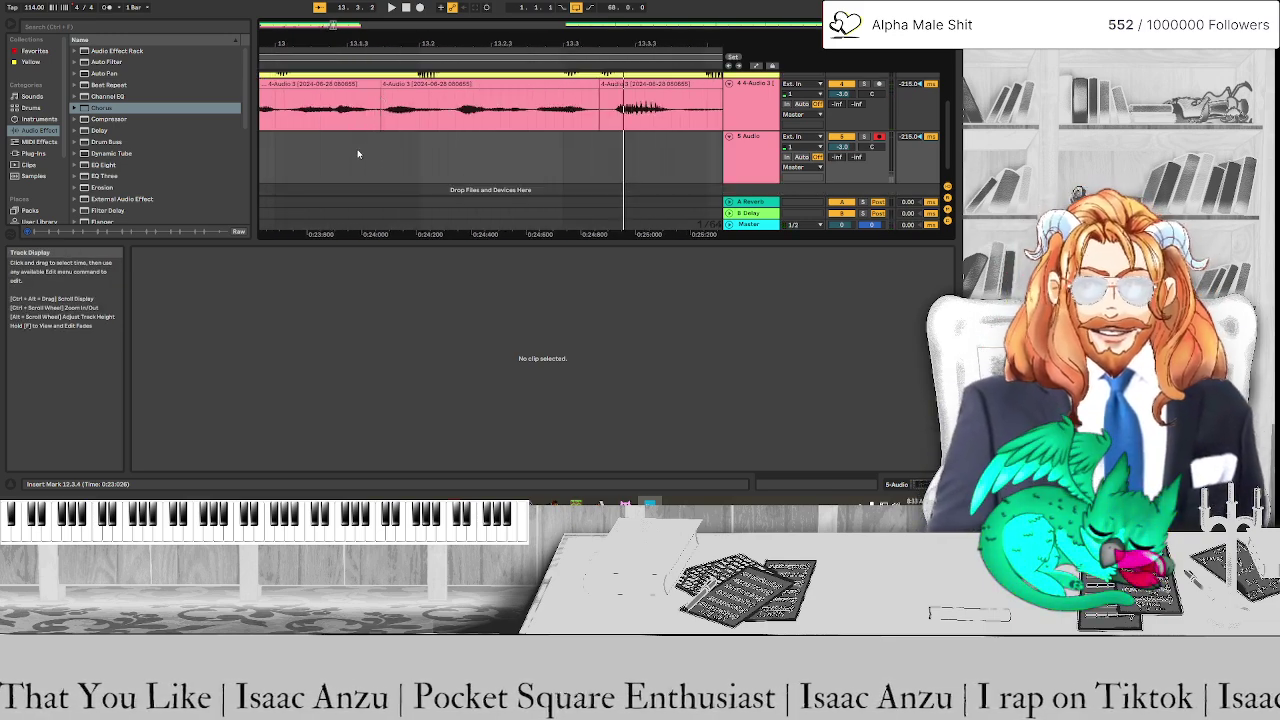
pyautogui.keyDown('ctrl'); pyautogui.scroll(2, 384, 88); pyautogui.keyUp('ctrl')
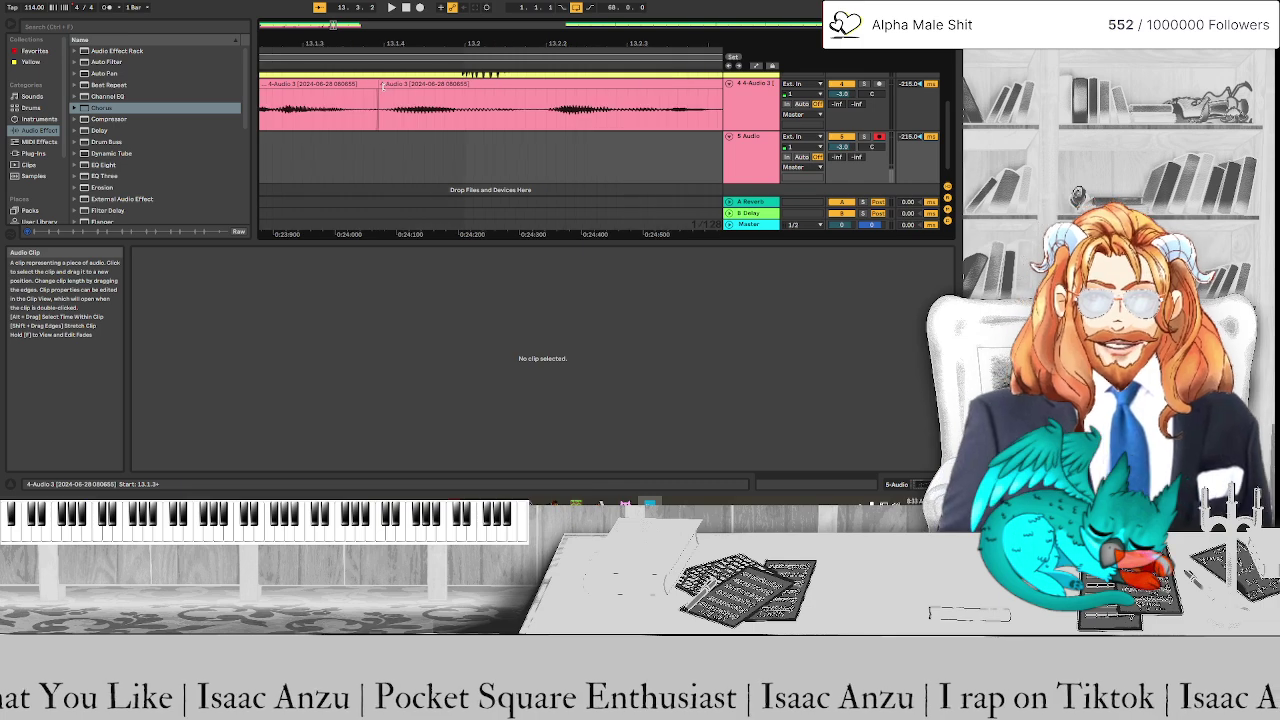
pyautogui.moveTo(382, 88); pyautogui.dragTo(393, 103)
pyautogui.keyDown('ctrl'); pyautogui.scroll(-3, 361, 143); pyautogui.keyUp('ctrl')
pyautogui.click(286, 162)
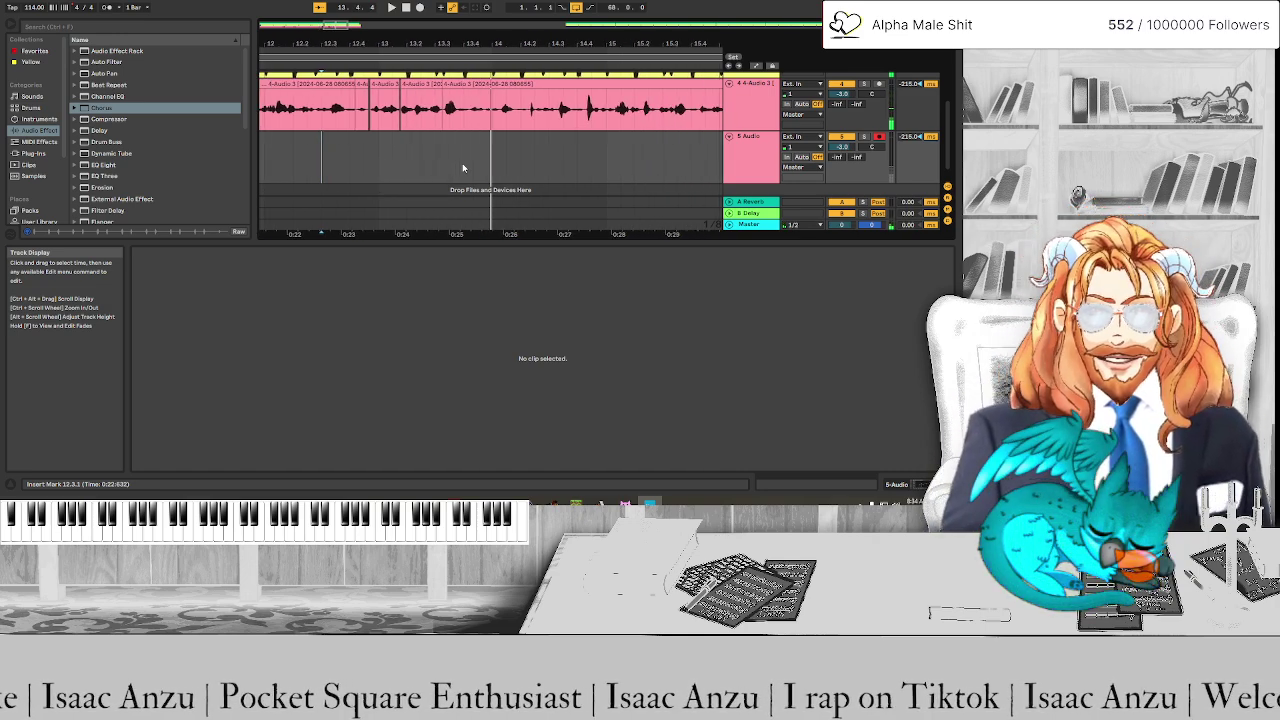
# Consolidate all the edited vocal clips on the 4-Audio track into one continuous clip starting at 1.1.1
pyautogui.keyDown('ctrl'); pyautogui.scroll(-10, 433, 131); pyautogui.keyUp('ctrl')
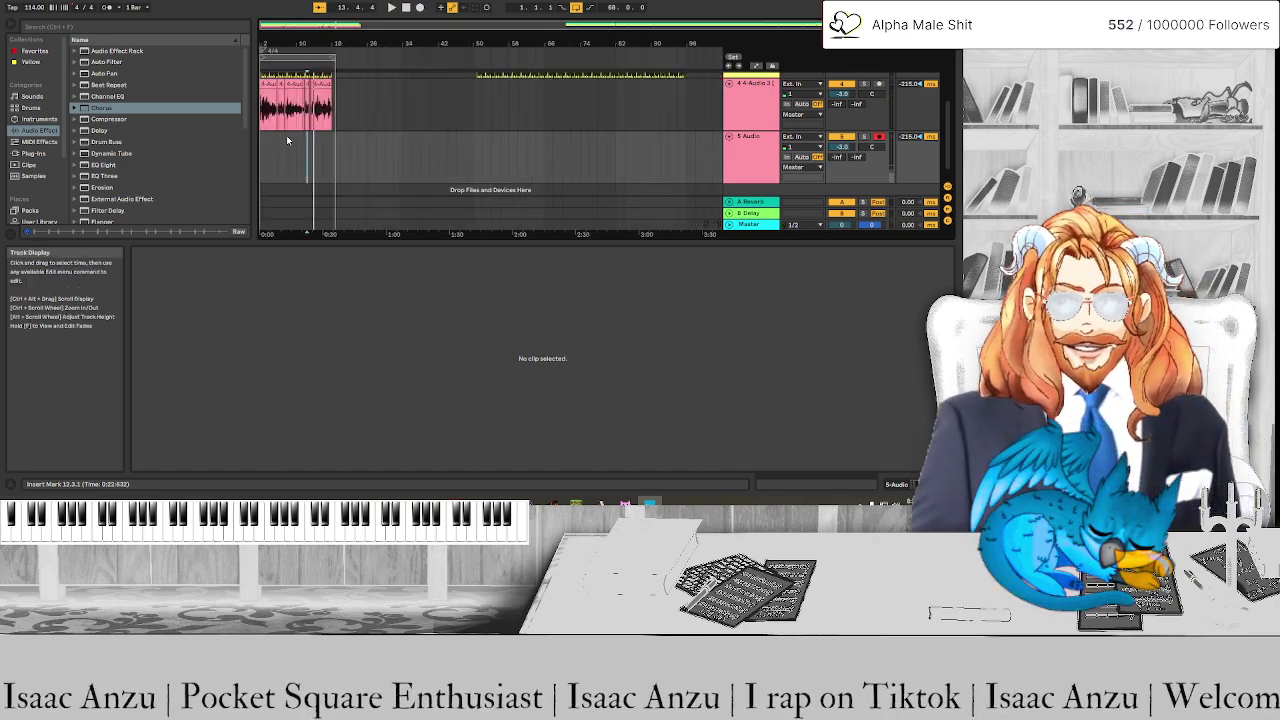
pyautogui.keyDown('ctrl'); pyautogui.scroll(3, 287, 140); pyautogui.keyUp('ctrl')
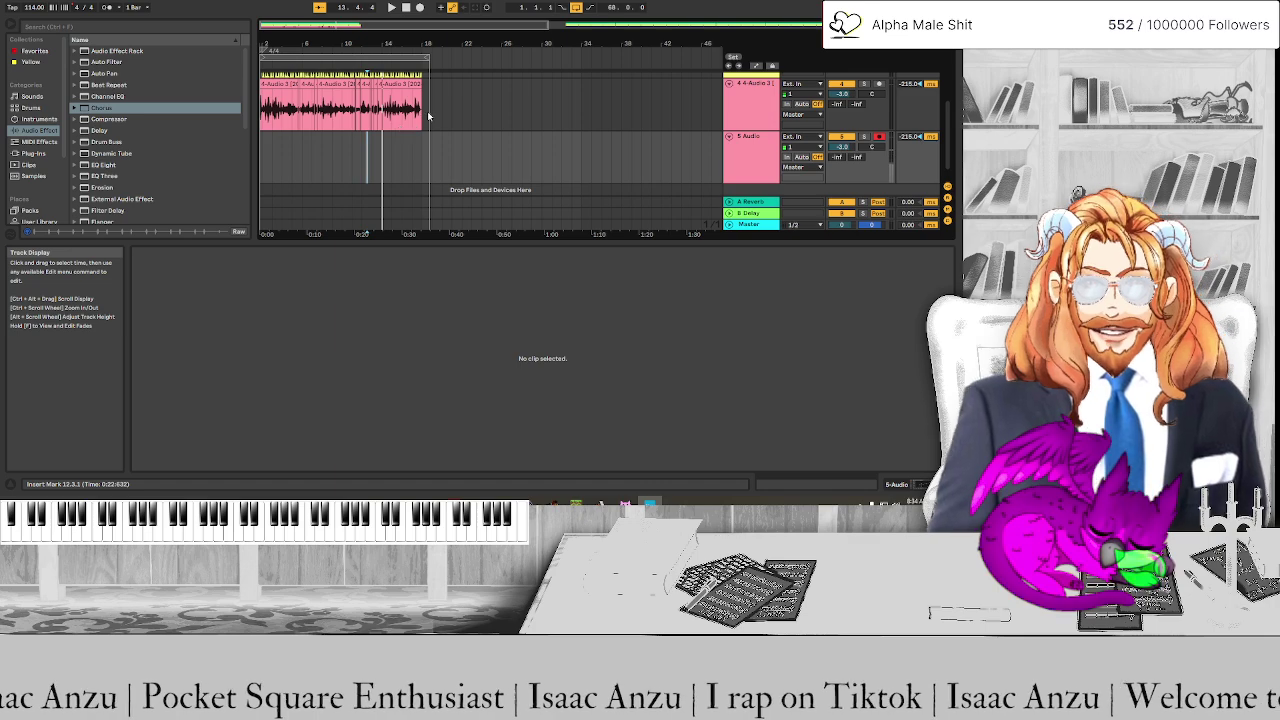
pyautogui.moveTo(427, 111); pyautogui.dragTo(164, 117)
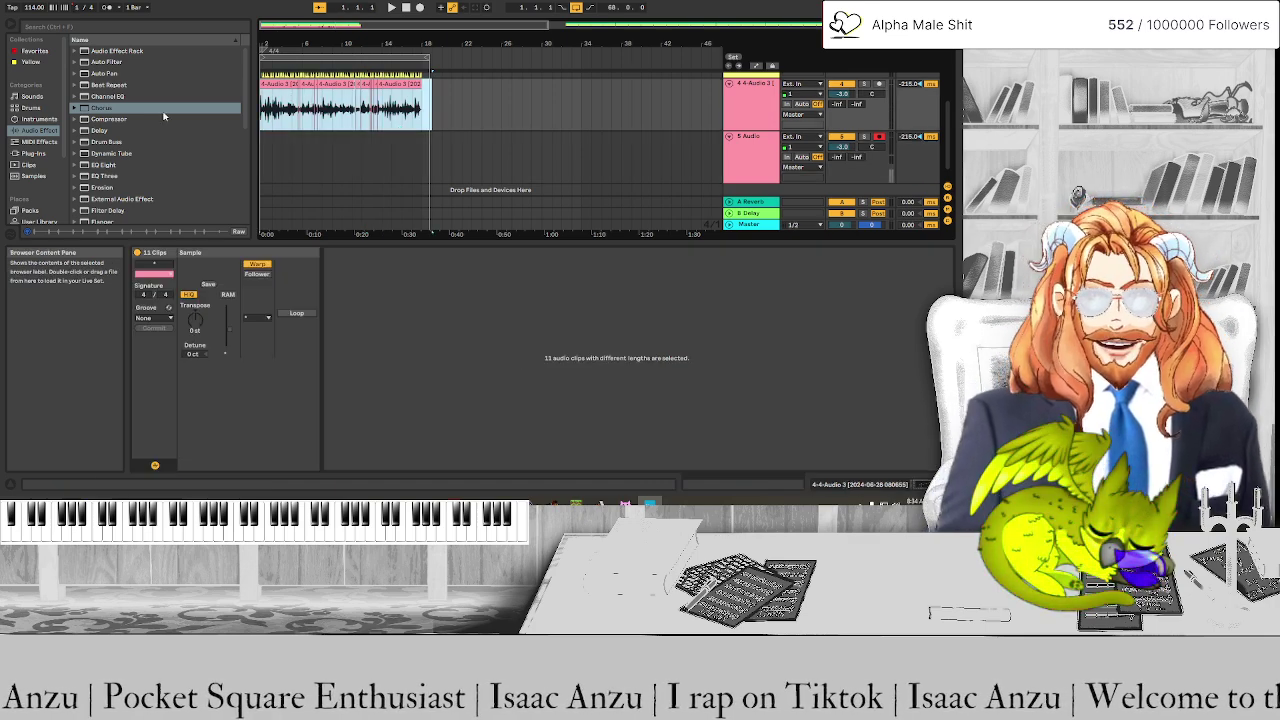
pyautogui.hotkey('ctrl', 'j')
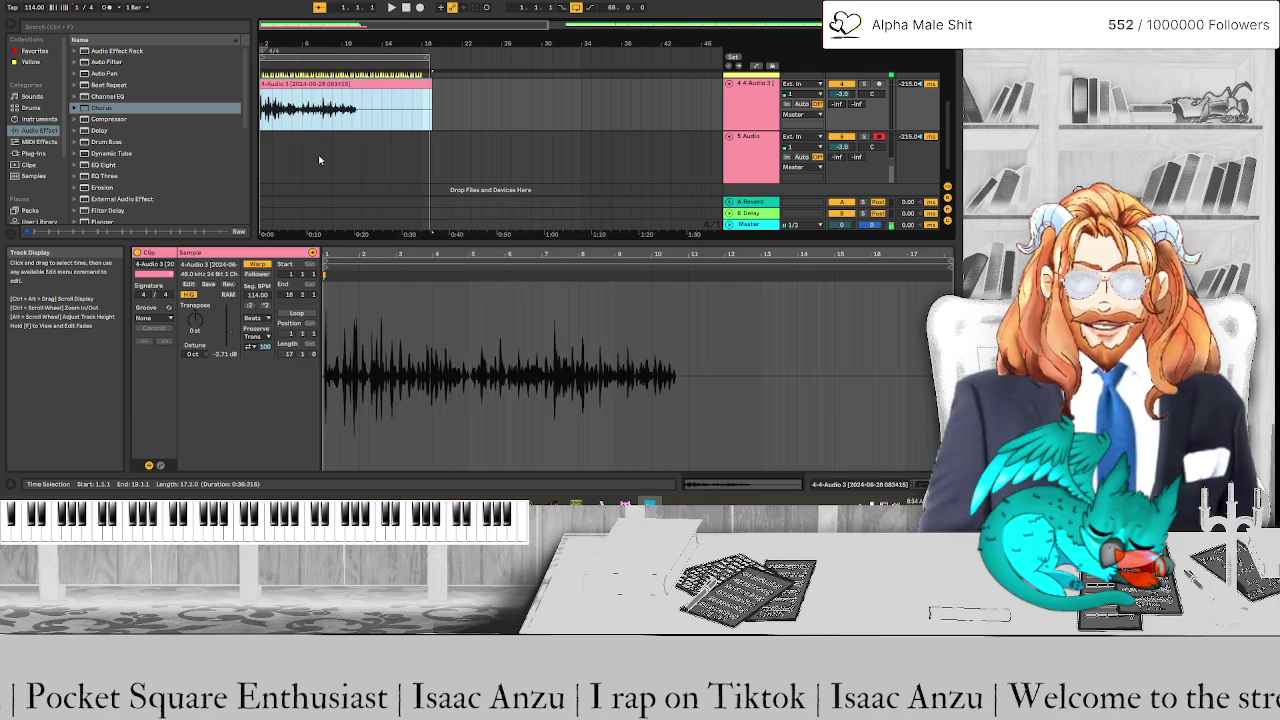
# Set the consolidated vocal clip's warp mode to Complex and play it from the beginning
pyautogui.click(255, 317)
pyautogui.click(258, 363)
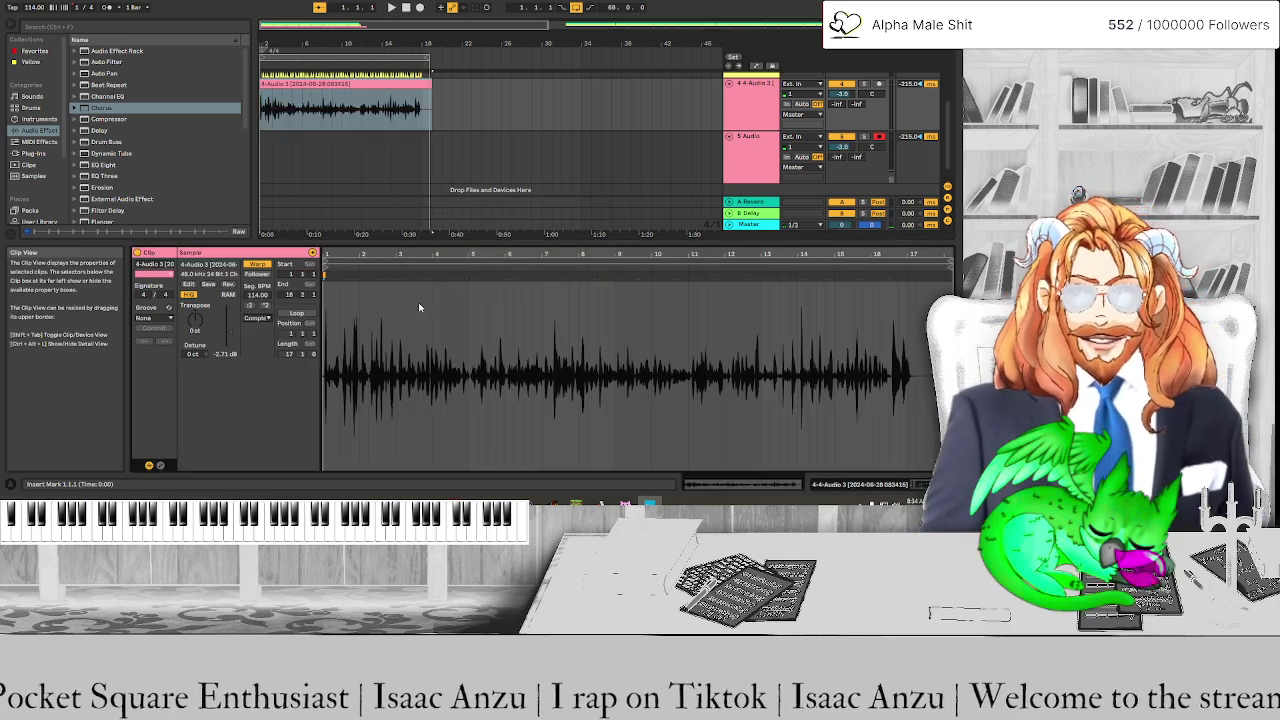
pyautogui.press('space')
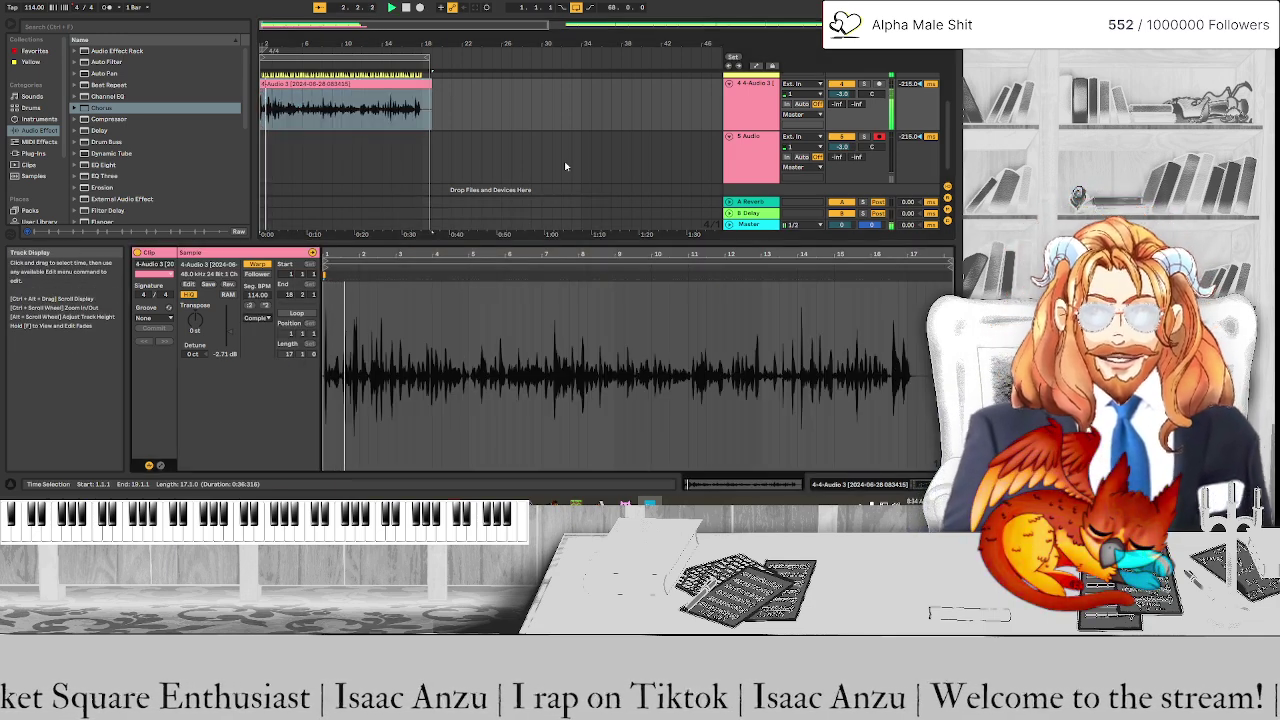
# Save the set while the arrangement plays
pyautogui.scroll(3, 471, 197)
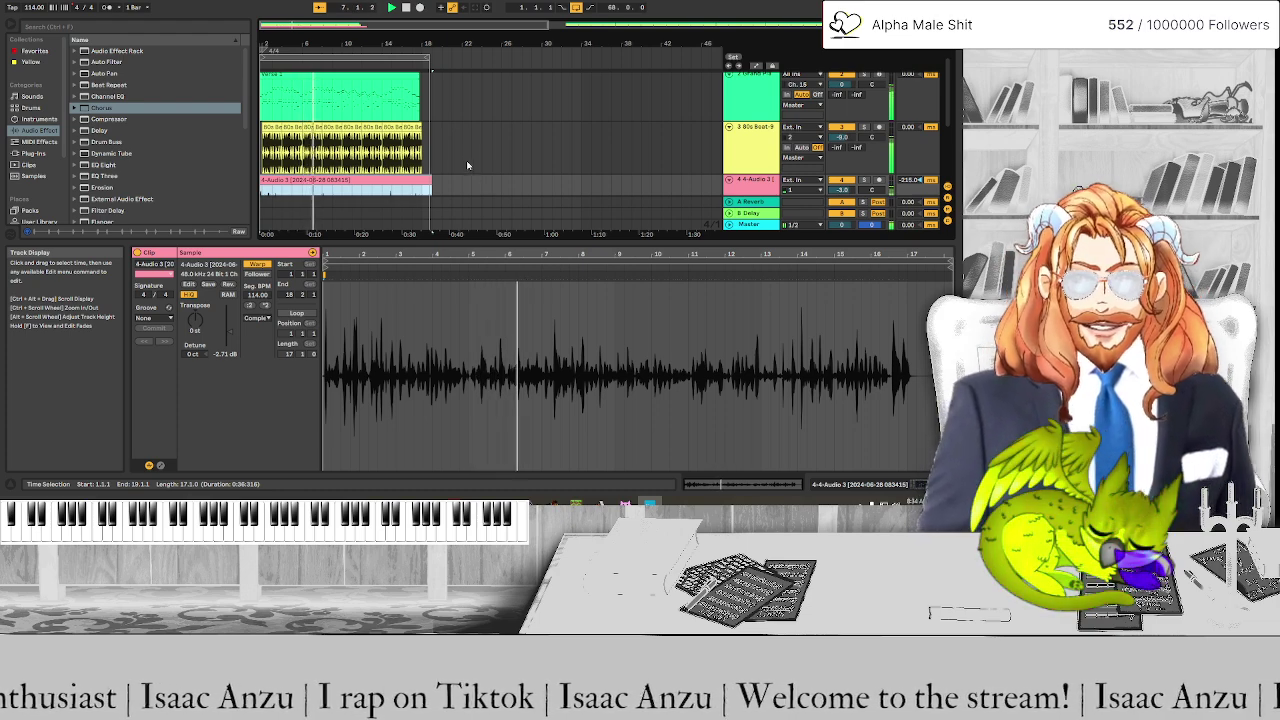
pyautogui.hotkey('ctrl', 's')
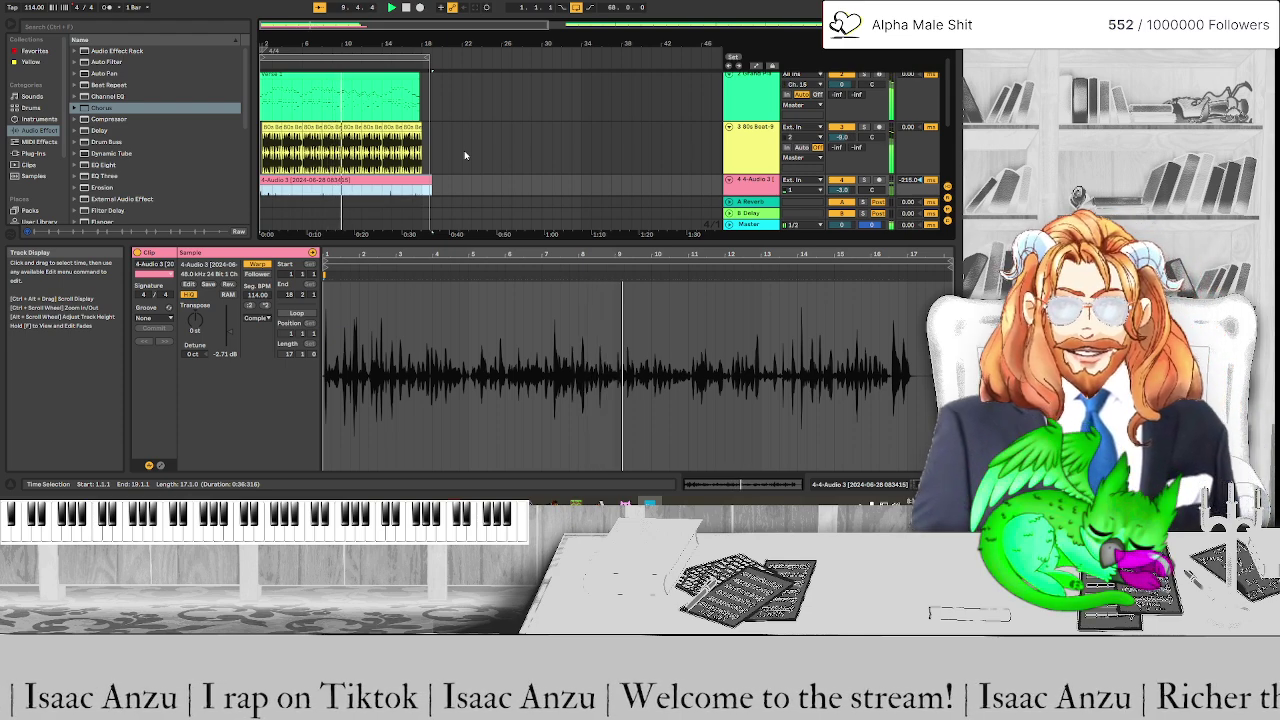
pyautogui.scroll(-3, 464, 155)
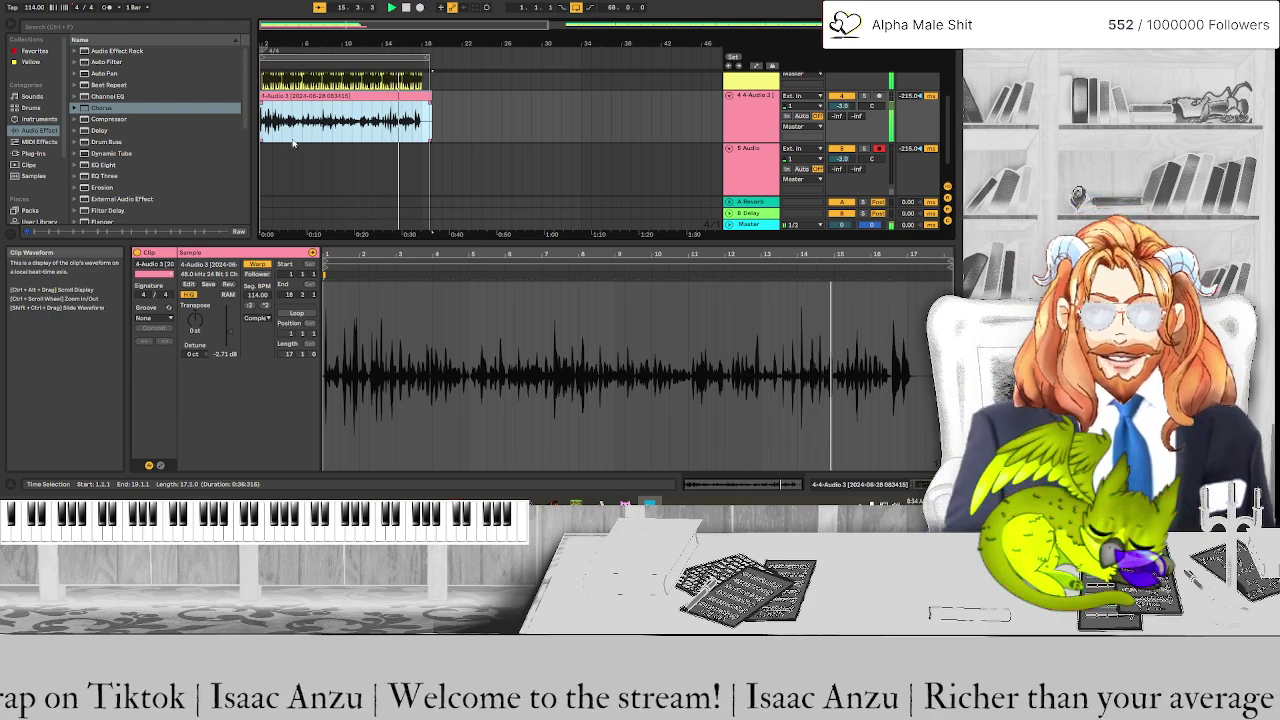
# Examine the consolidated vocal waveform closely and play it back from 5.2.1
pyautogui.press('+')
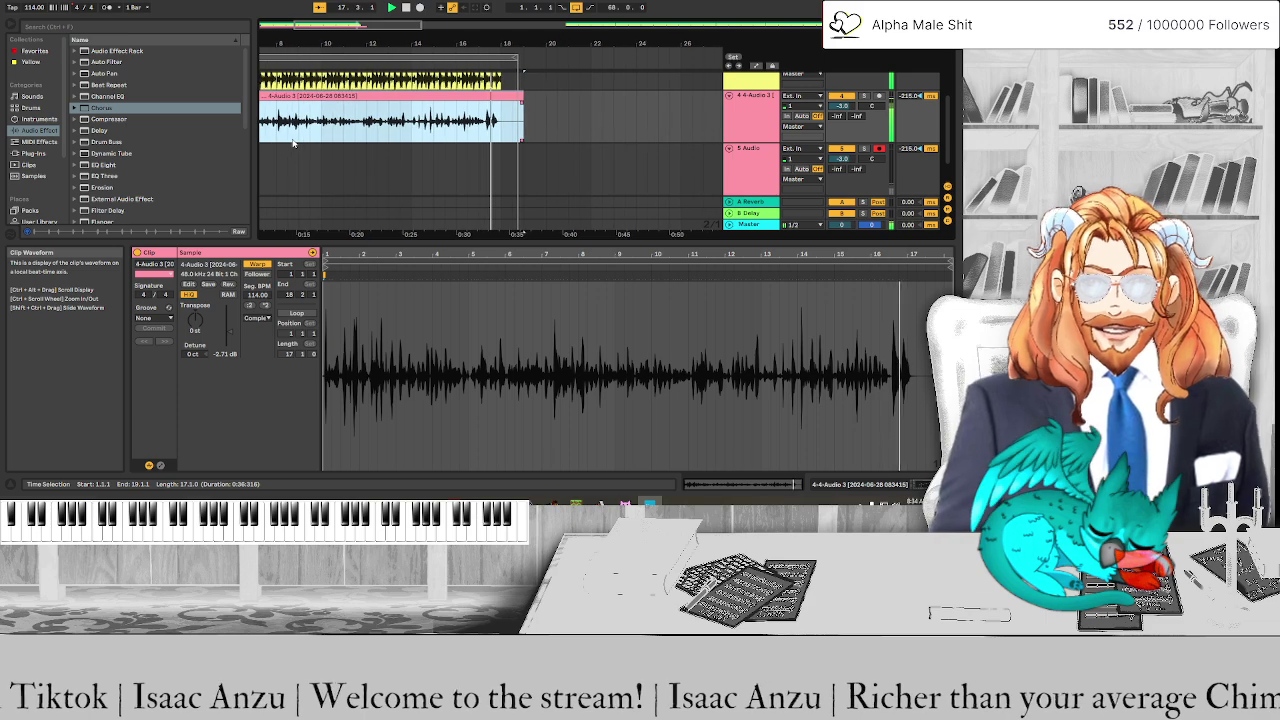
pyautogui.hscroll(-5, 293, 143)
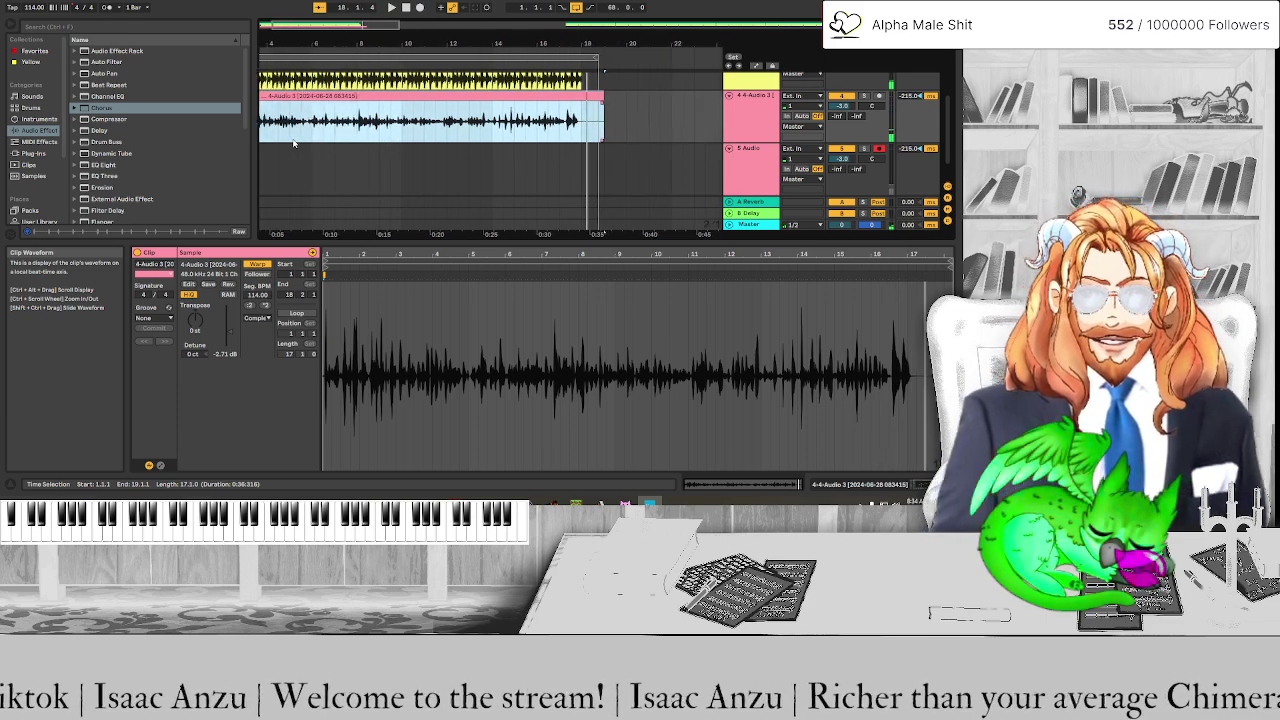
pyautogui.scroll(10, 296, 143)
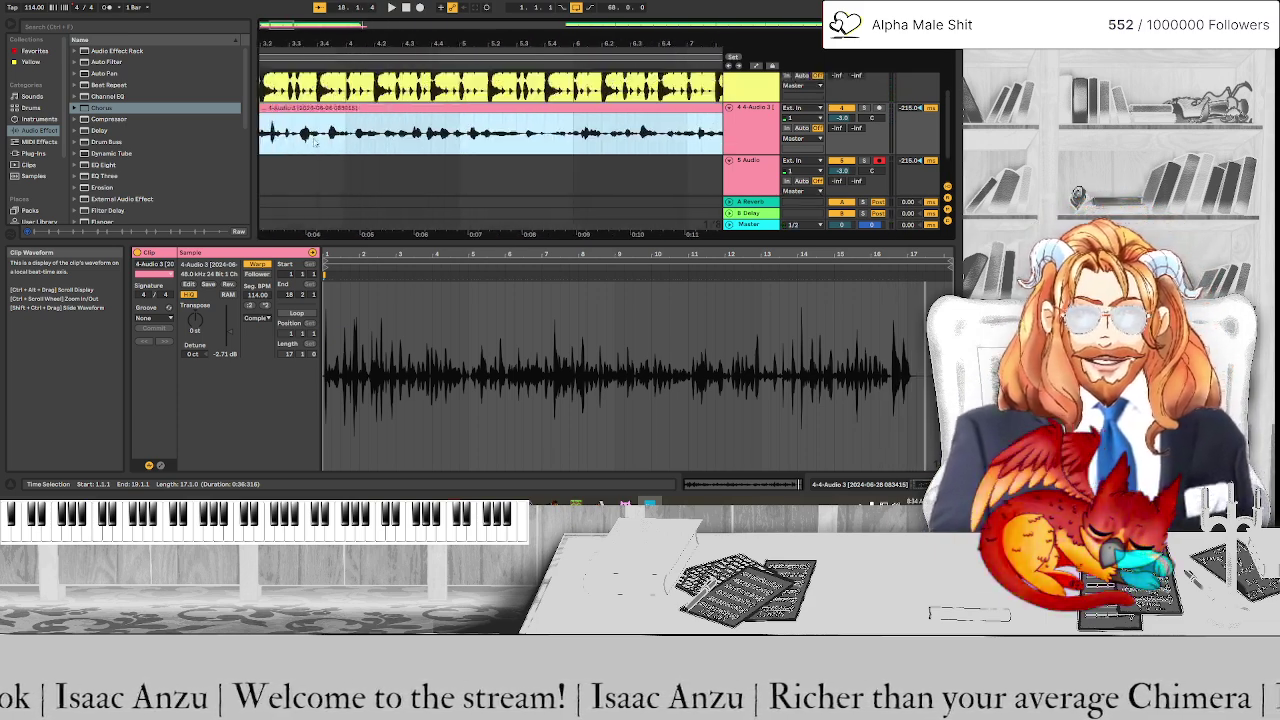
pyautogui.hscroll(3, 511, 153)
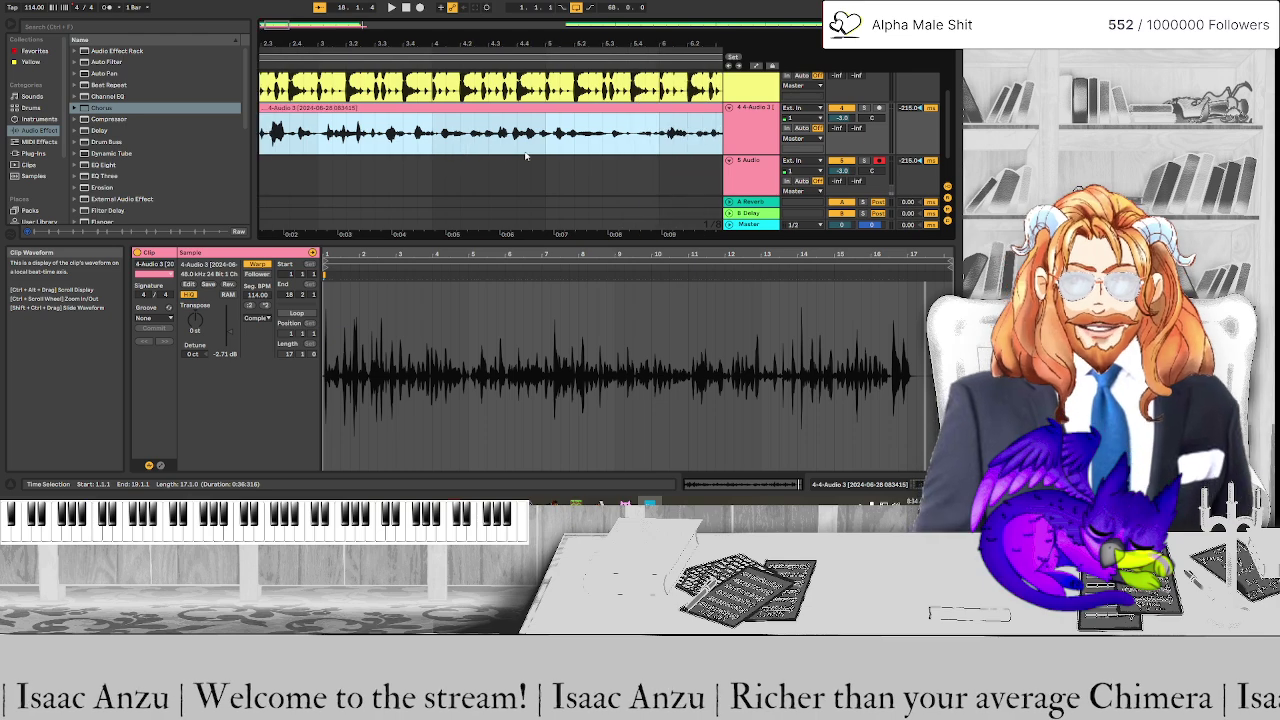
pyautogui.click(577, 154)
pyautogui.hscroll(3, 572, 153)
pyautogui.scroll(8, 572, 153)
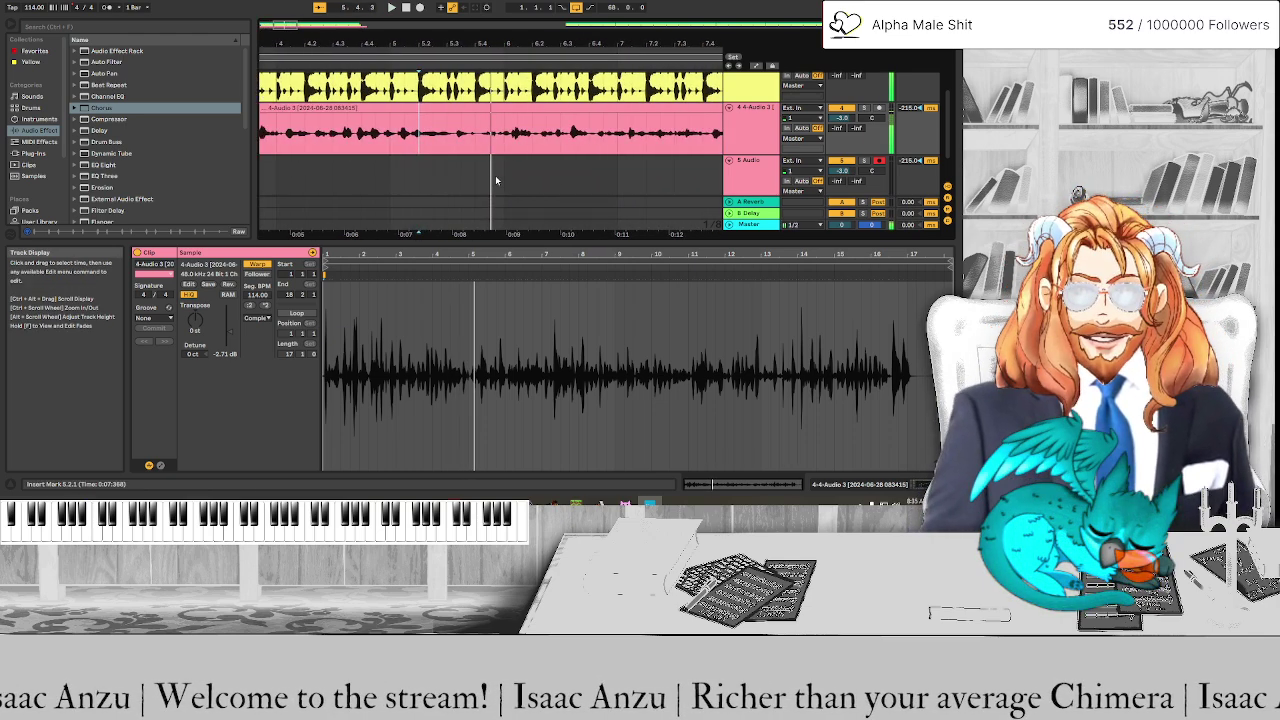
# Split out the short vocal piece just before 5.4 on 4-Audio, lower its gain to -5.89 dB and play it back
pyautogui.moveTo(508, 153); pyautogui.dragTo(532, 149)
pyautogui.hotkey('ctrl', 'e')
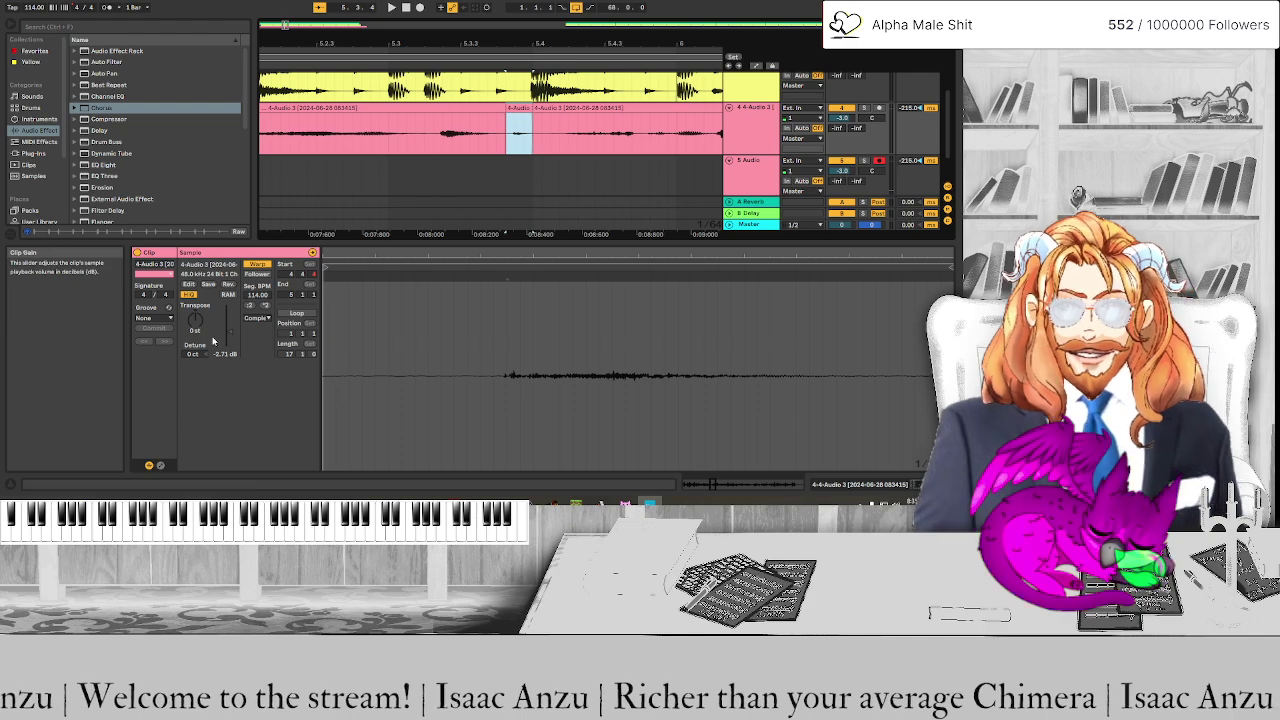
pyautogui.moveTo(231, 333); pyautogui.dragTo(231, 340)
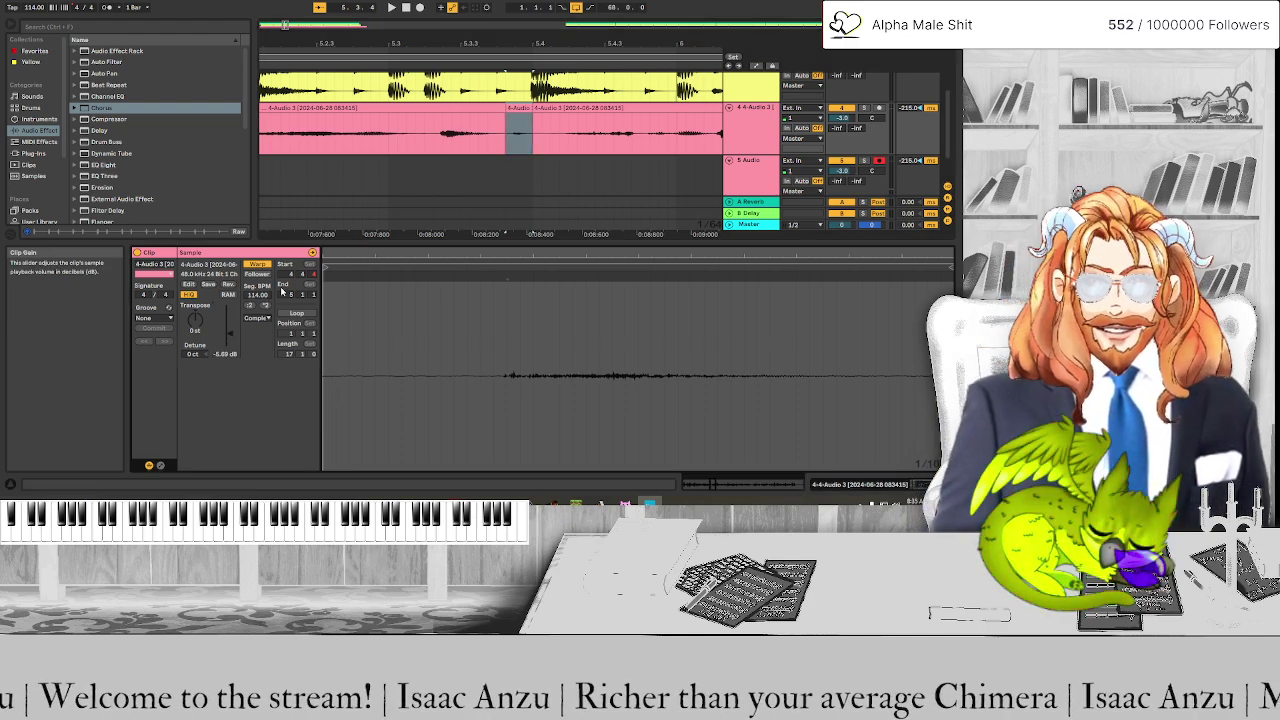
pyautogui.click(326, 176)
pyautogui.press('space')
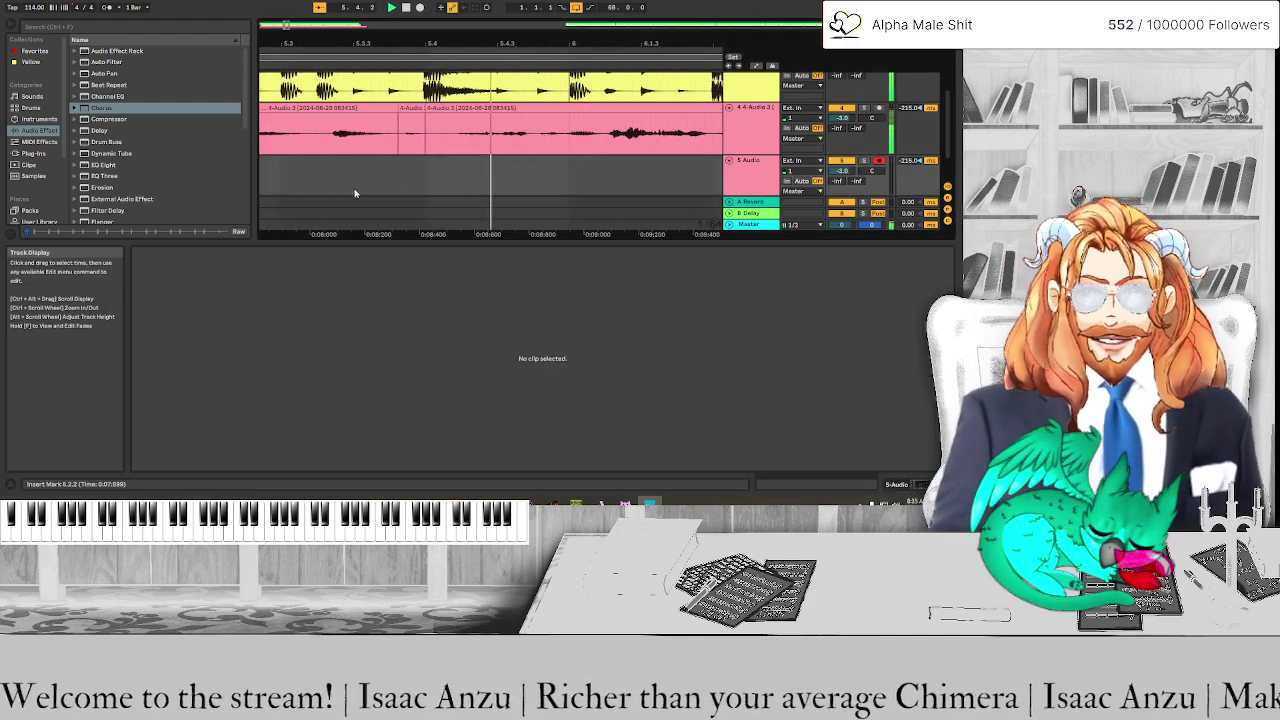
pyautogui.keyDown('ctrl'); pyautogui.scroll(-5, 509, 185); pyautogui.keyUp('ctrl')
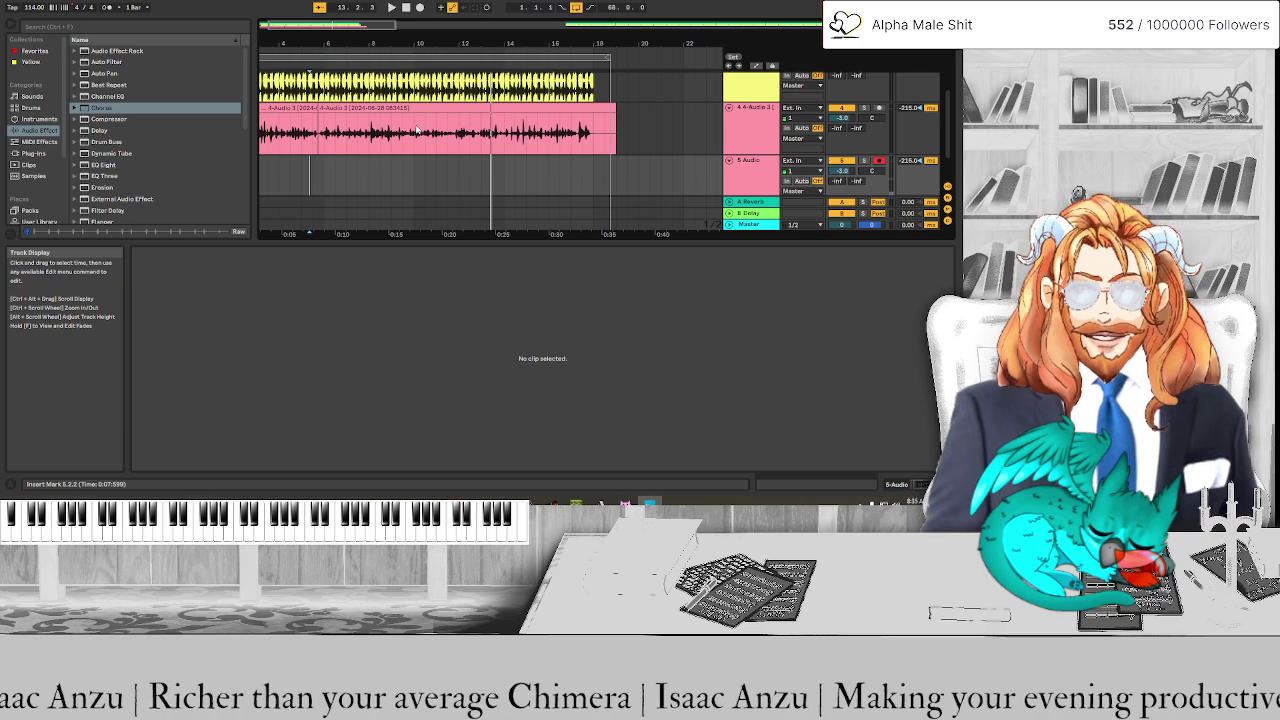
# Consolidate all the vocal clips on the 4-Audio track into one clip running from 1.1.1 to 19.1.1
pyautogui.click(331, 107)
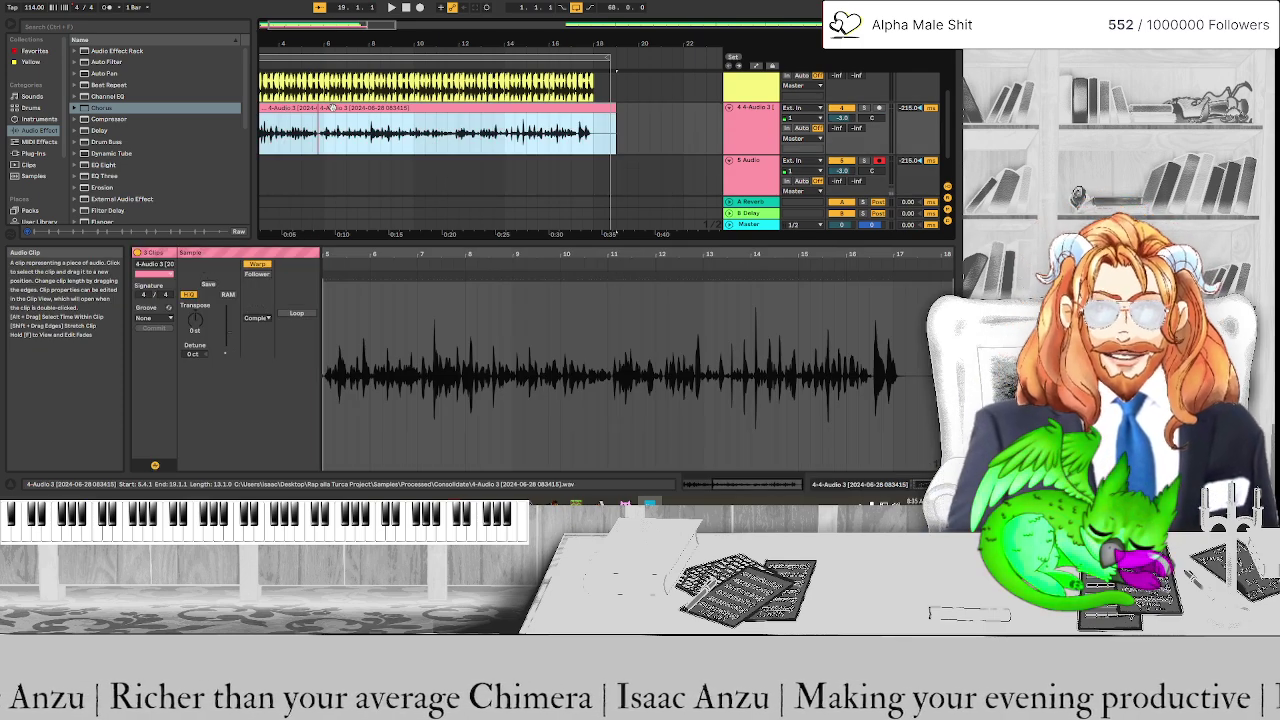
pyautogui.keyDown('ctrl'); pyautogui.scroll(3, 329, 131); pyautogui.keyUp('ctrl')
pyautogui.hotkey('ctrl', 'j')
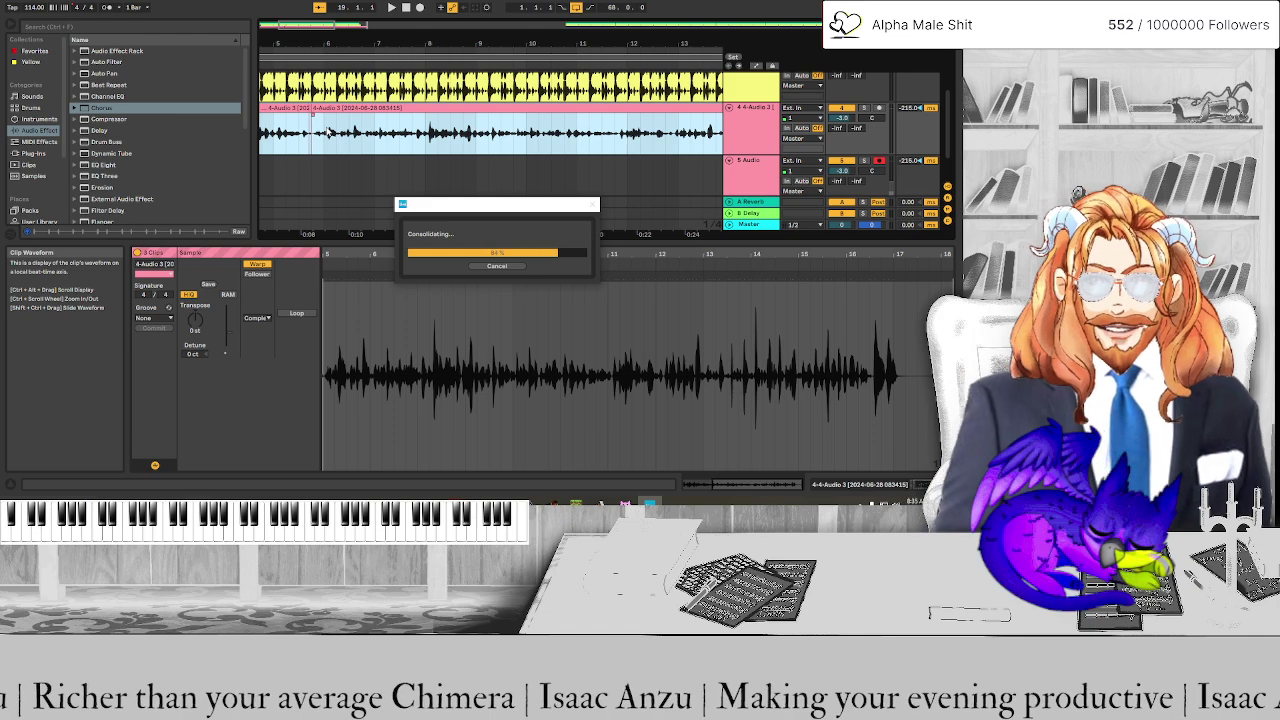
pyautogui.keyDown('ctrl'); pyautogui.scroll(-3, 328, 132); pyautogui.keyUp('ctrl')
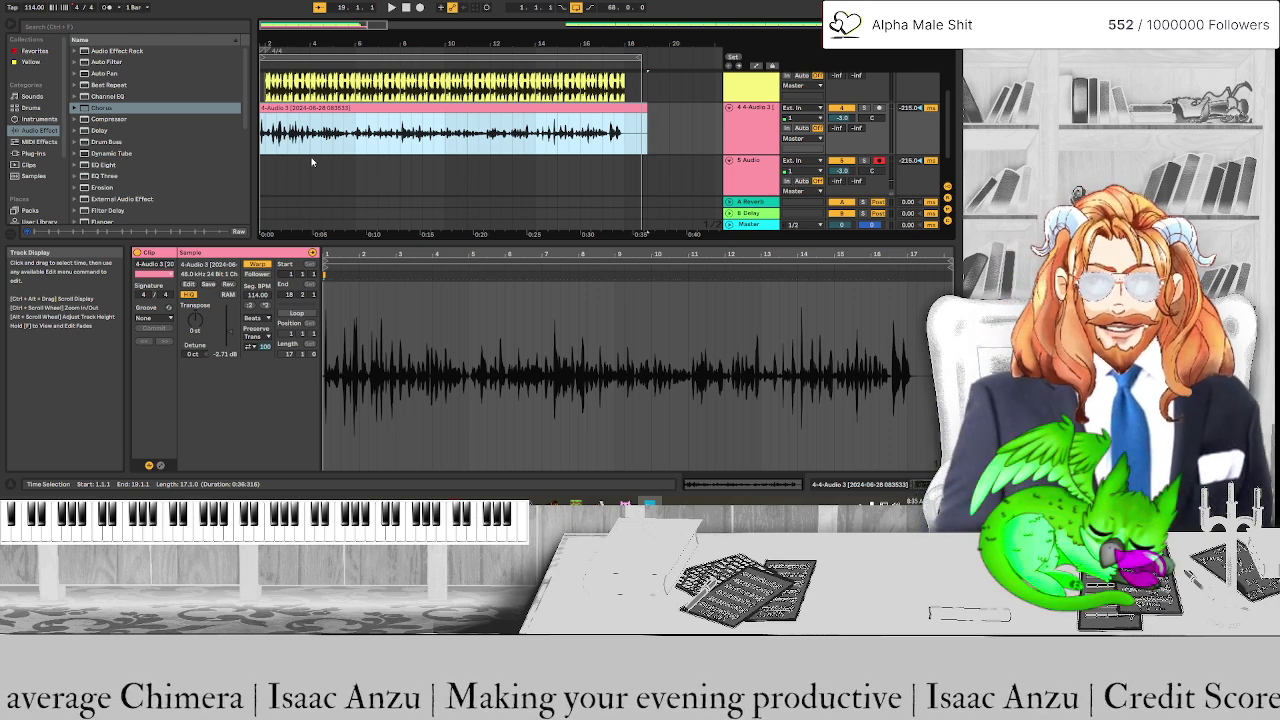
# Bring up the lyrics text file, briefly play the arrangement from the start, stop it and return to the lyrics
pyautogui.click(428, 499)
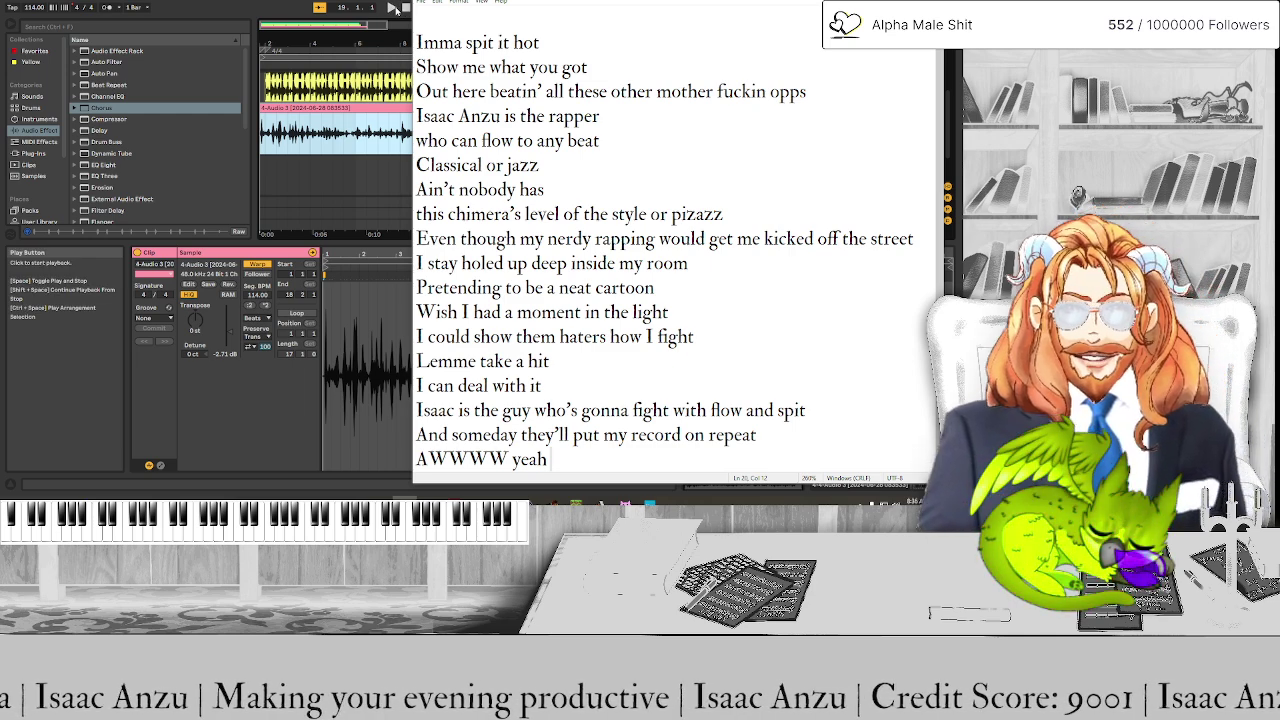
pyautogui.click(395, 8)
pyautogui.hotkey('alt', 'Tab')
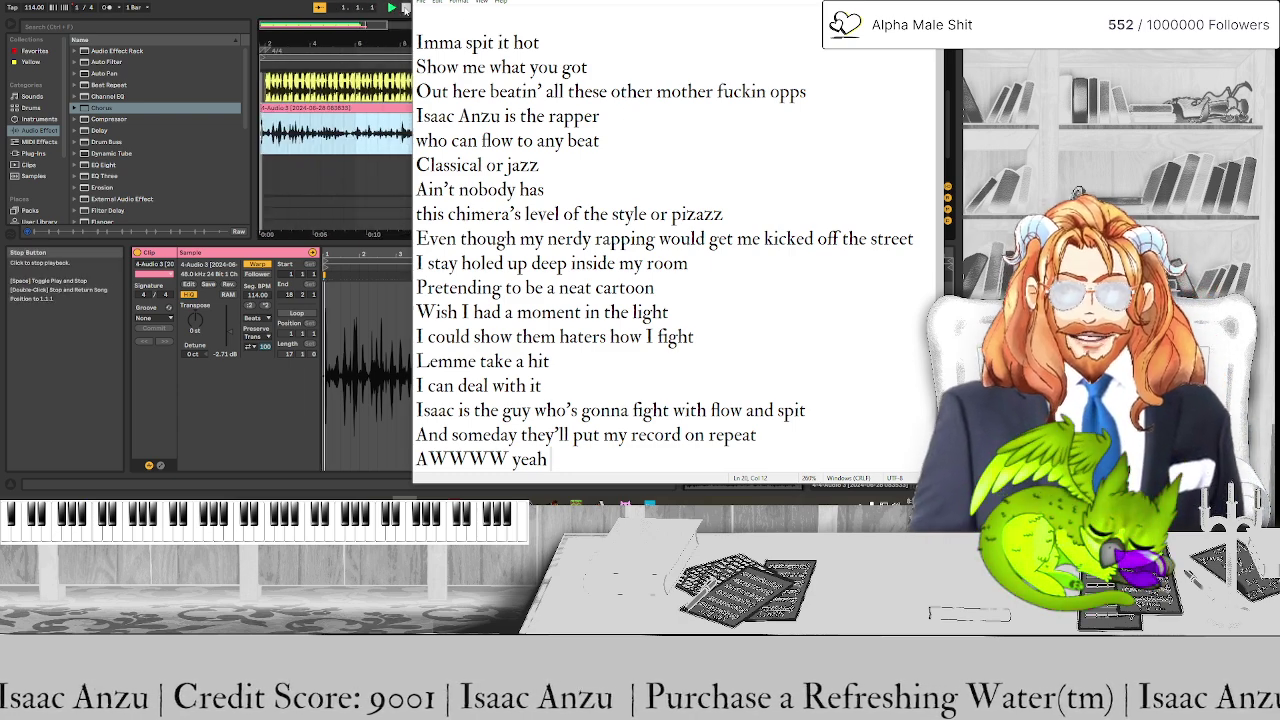
pyautogui.click(345, 390)
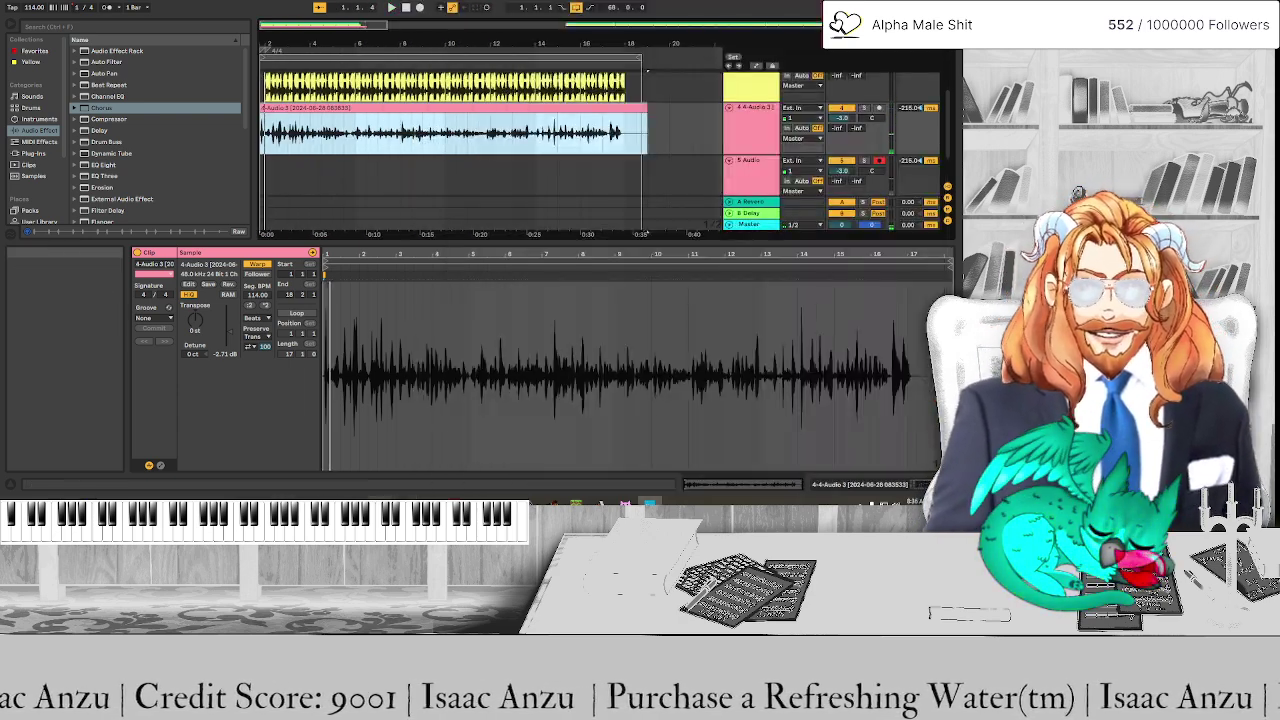
pyautogui.hotkey('alt', 'Tab')
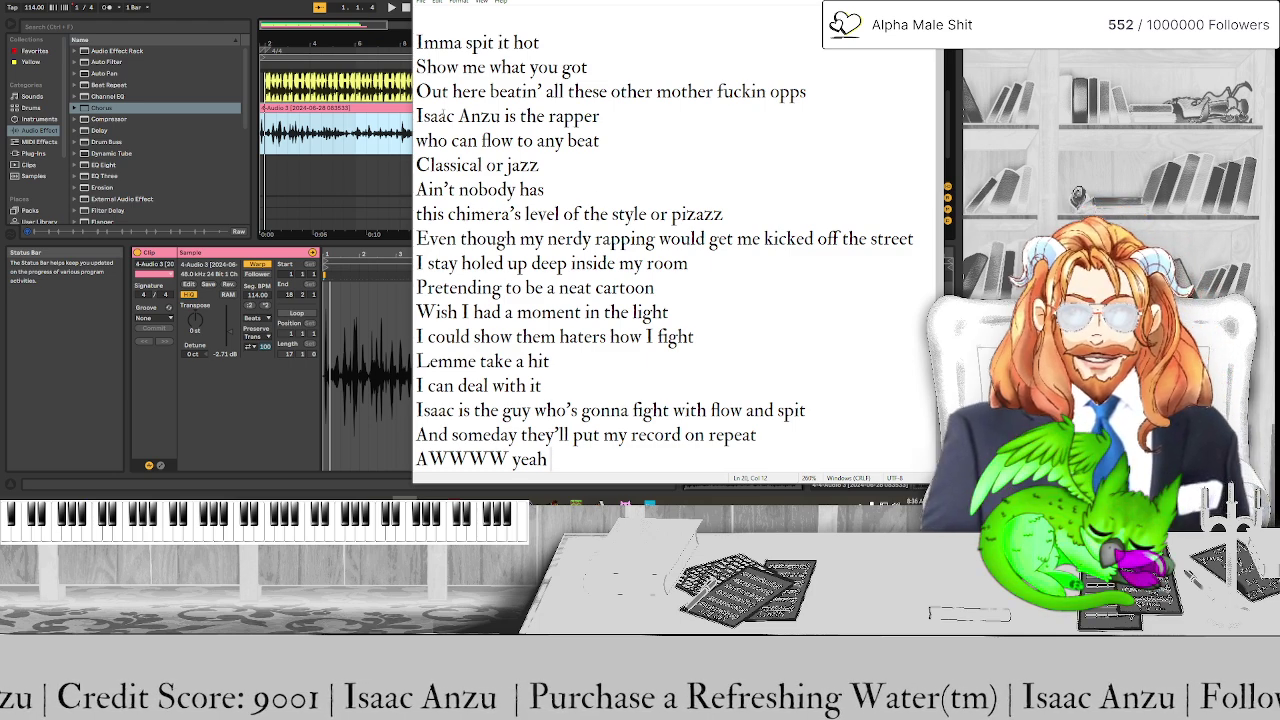
# Highlight the two lyric lines ending in "who can flow to any beat", then switch back to Ableton Live
pyautogui.moveTo(416, 116); pyautogui.dragTo(600, 140)
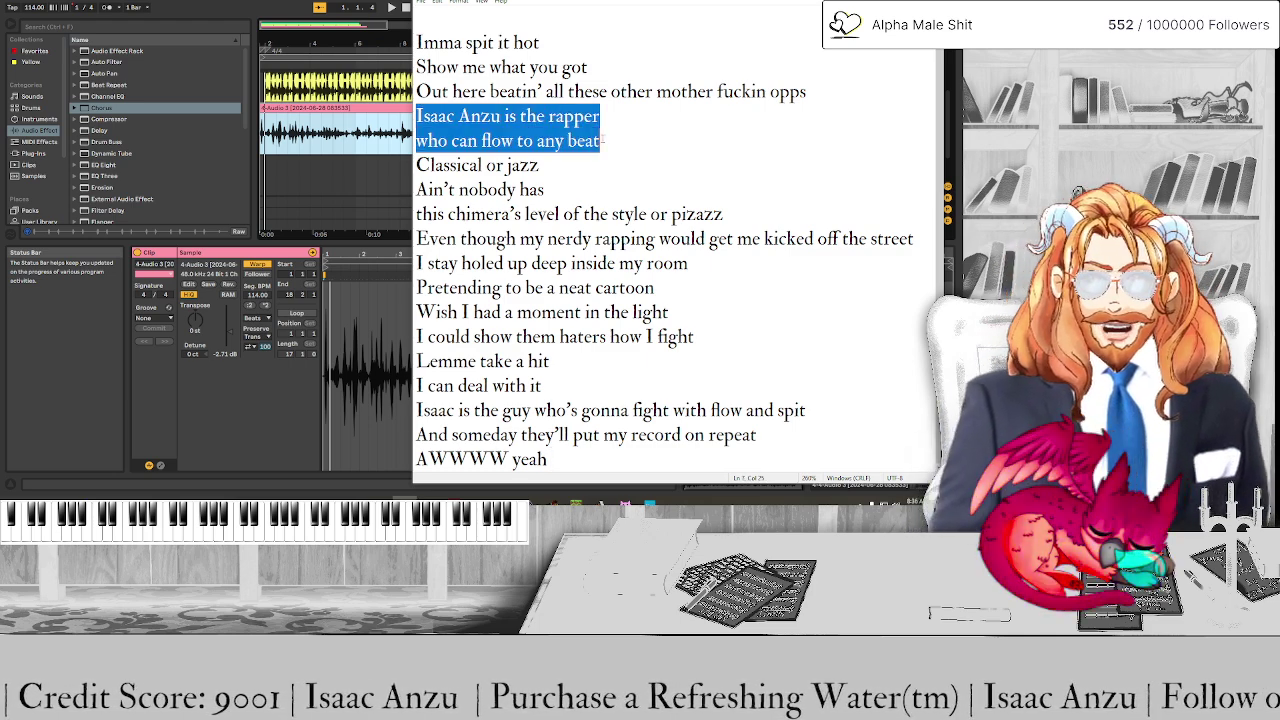
pyautogui.click(459, 2)
pyautogui.moveTo(484, 5)
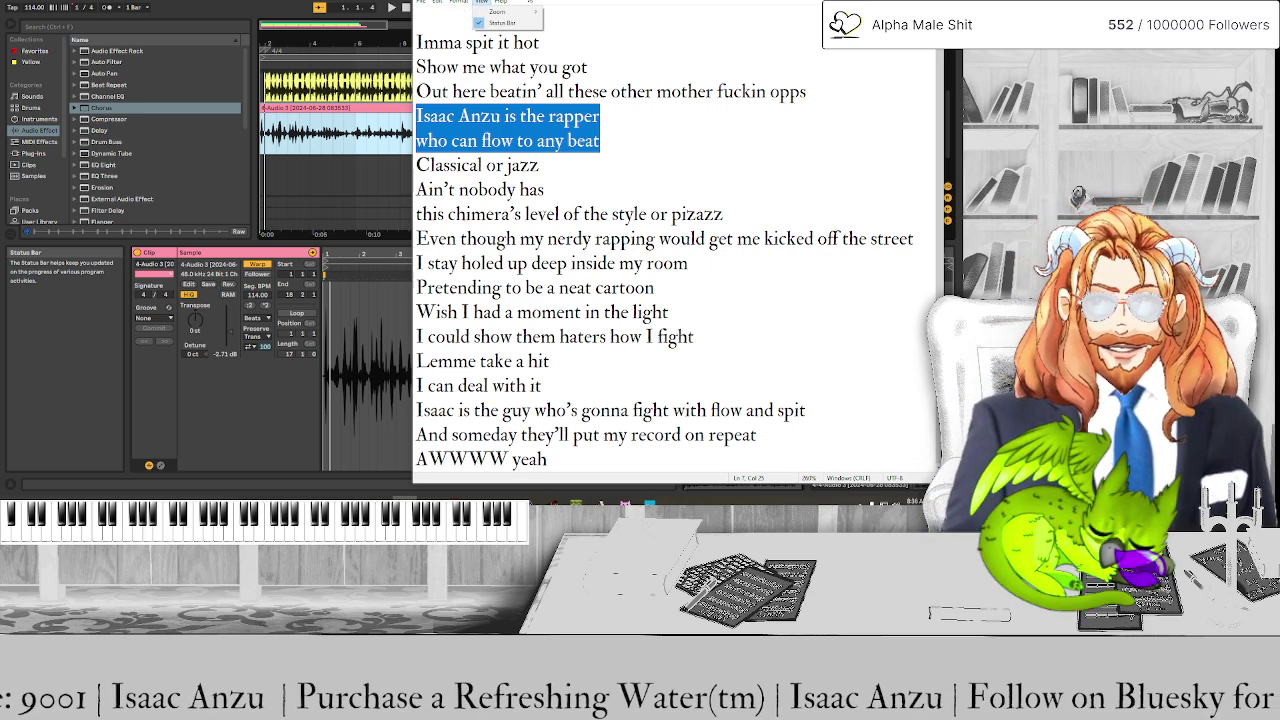
pyautogui.click(514, 43)
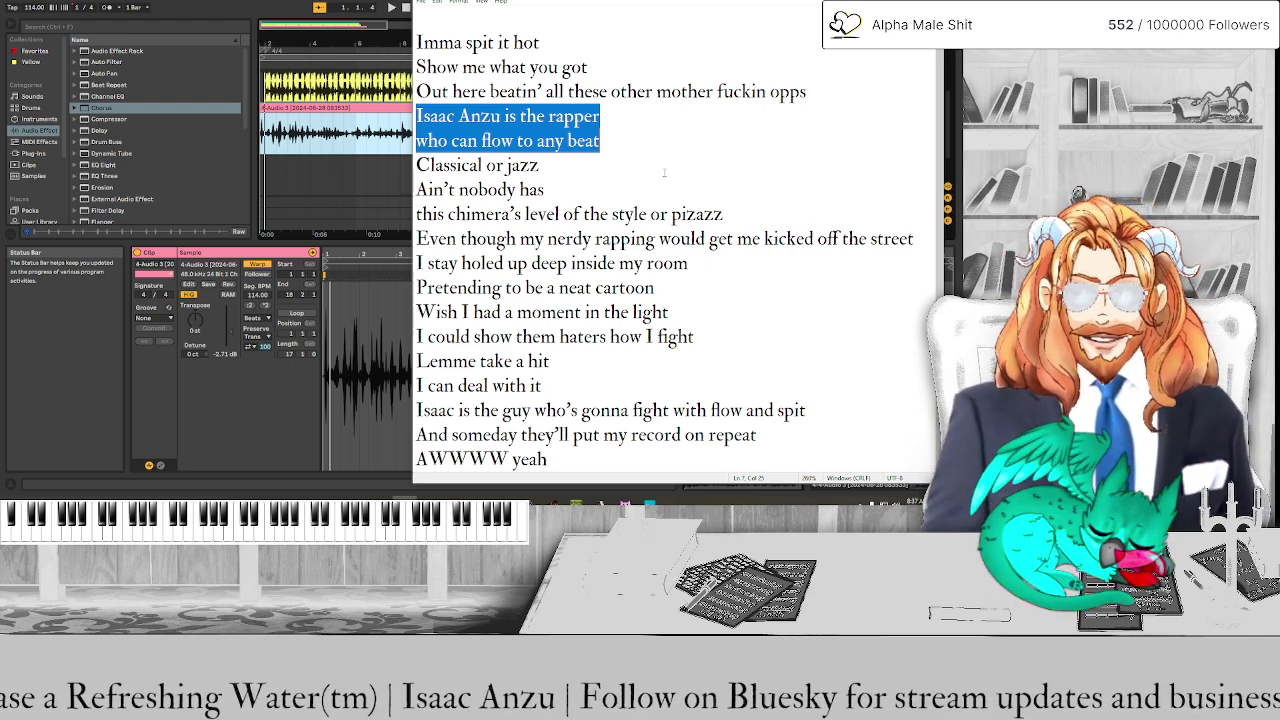
pyautogui.hotkey('alt', 'Tab')
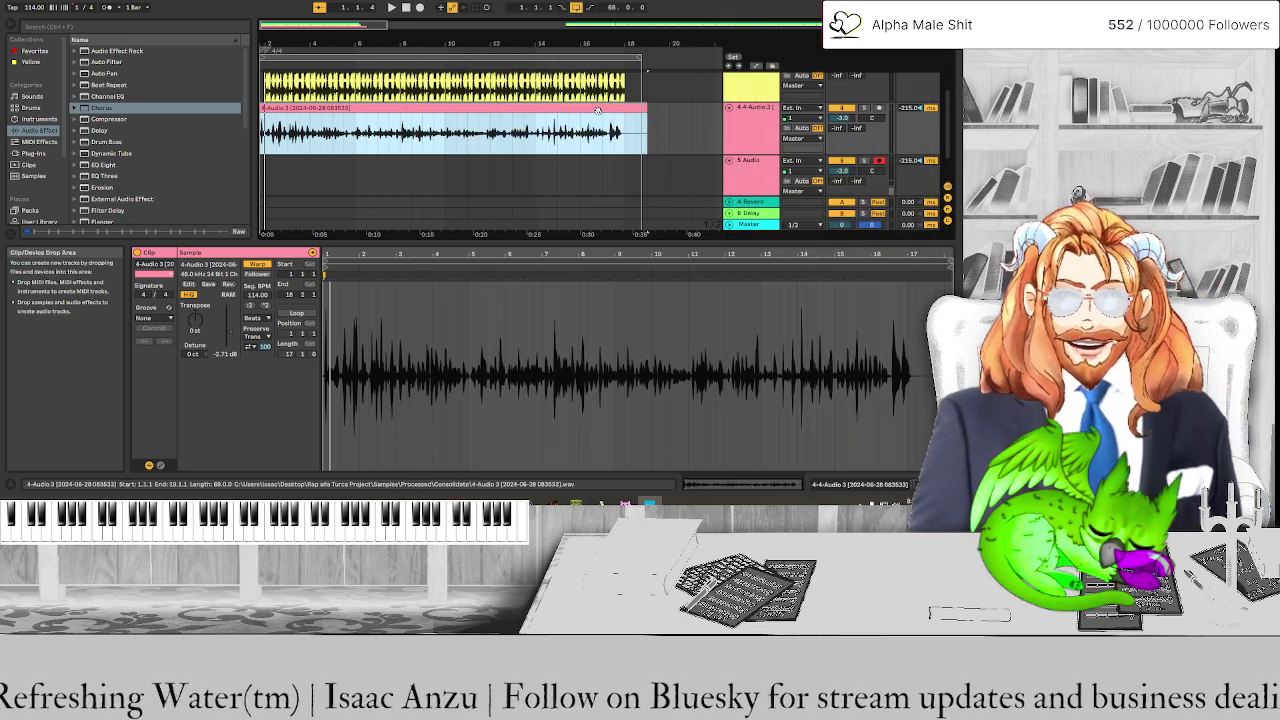
# Copy the consolidated vocal clip onto the 5-Audio track and commit a Swing groove to the copy
pyautogui.moveTo(597, 110); pyautogui.dragTo(594, 166)
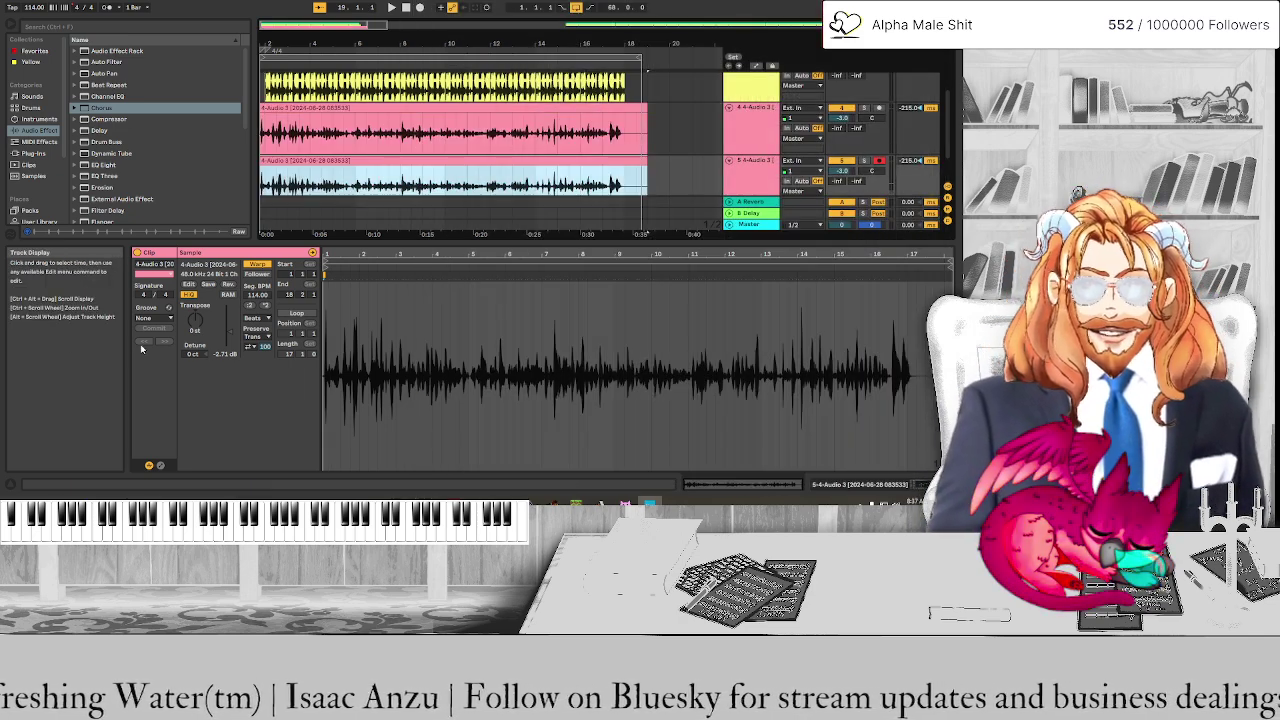
pyautogui.click(150, 318)
pyautogui.click(153, 337)
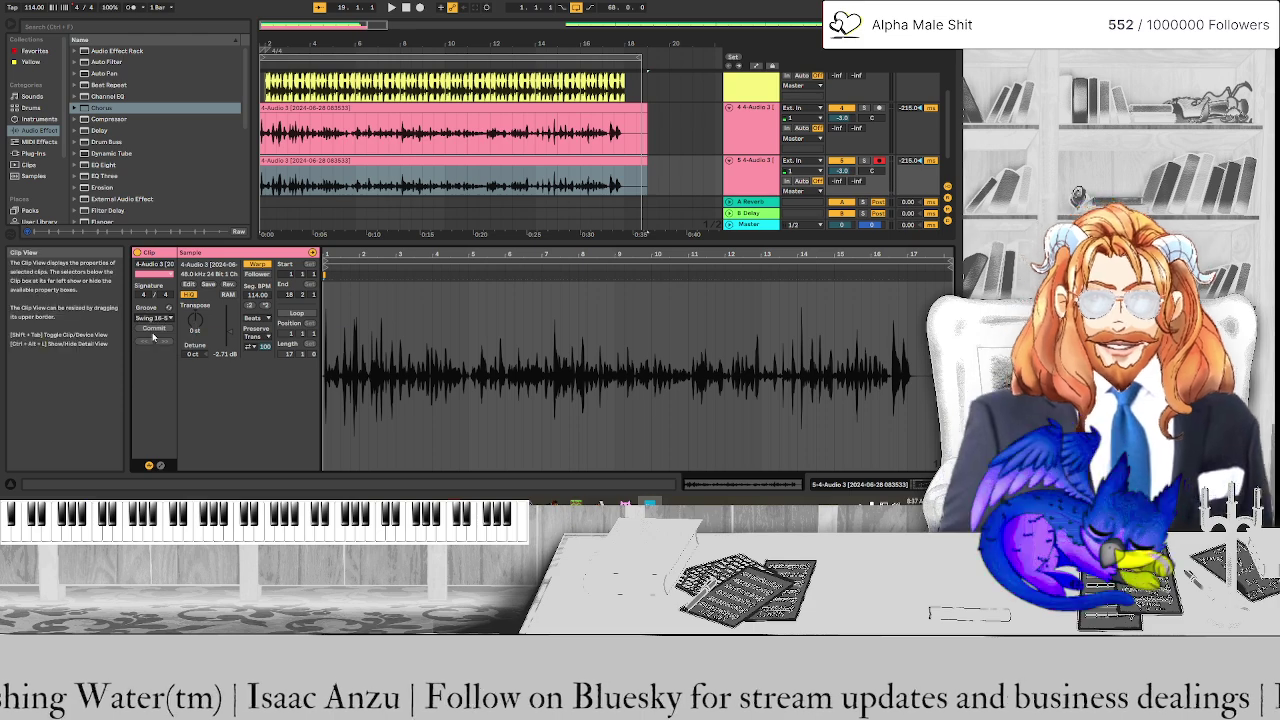
pyautogui.click(154, 328)
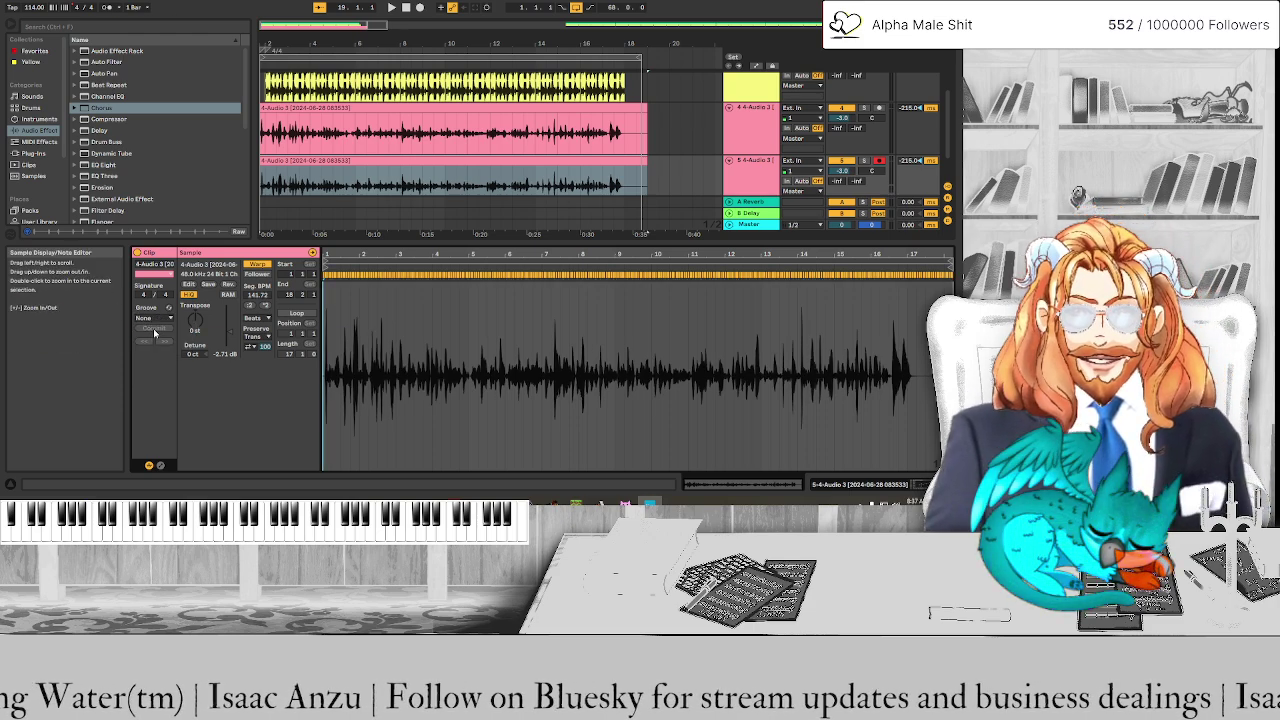
# Set the copied vocal clip's warp mode to Complex and play both vocal tracks together from the start
pyautogui.click(257, 318)
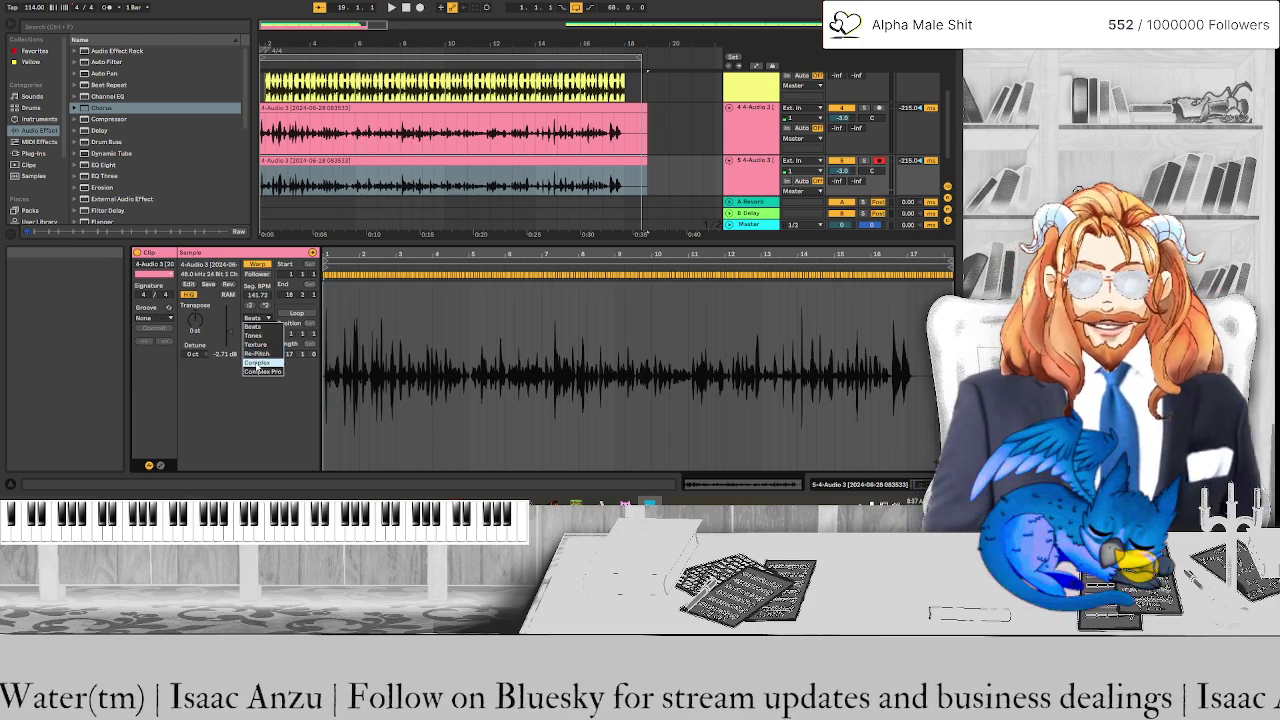
pyautogui.click(272, 358)
pyautogui.scroll(8, 274, 181)
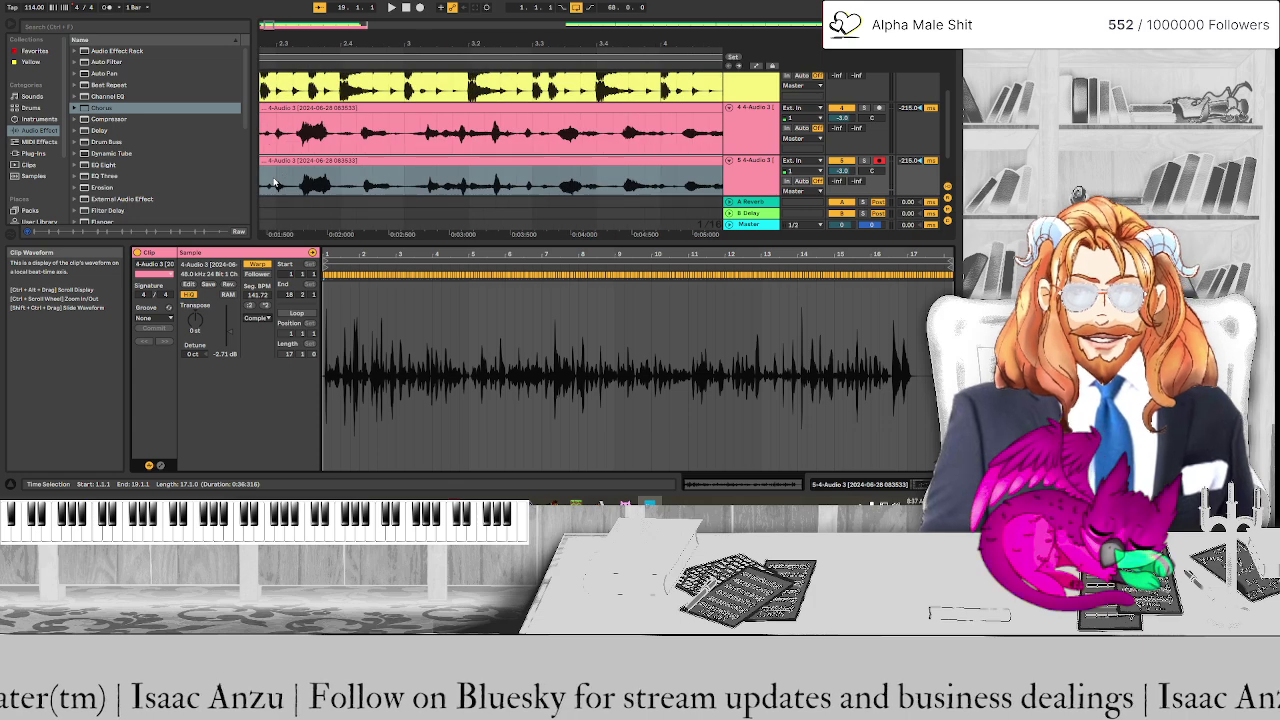
pyautogui.press('space')
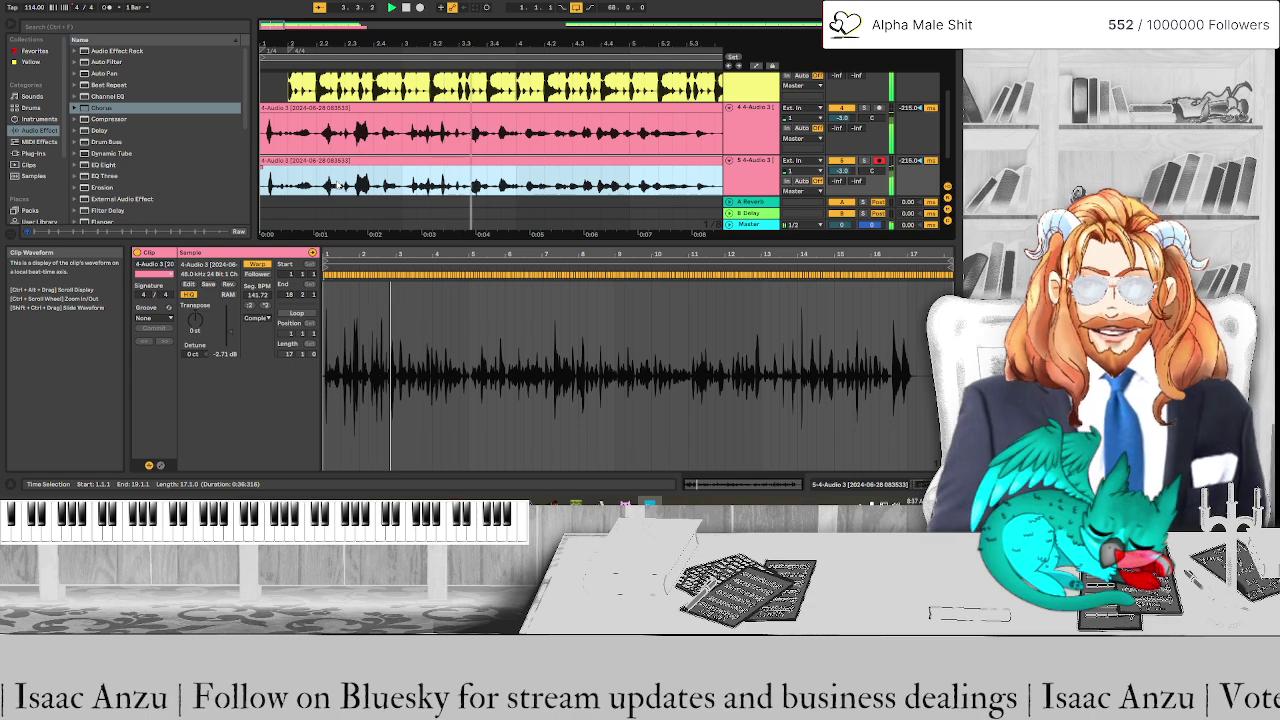
pyautogui.press('space')
# Split the copied vocal on 5-Audio at 3.4.2, delete the part before it and select the remaining clip
pyautogui.scroll(3, 506, 172)
pyautogui.click(482, 192)
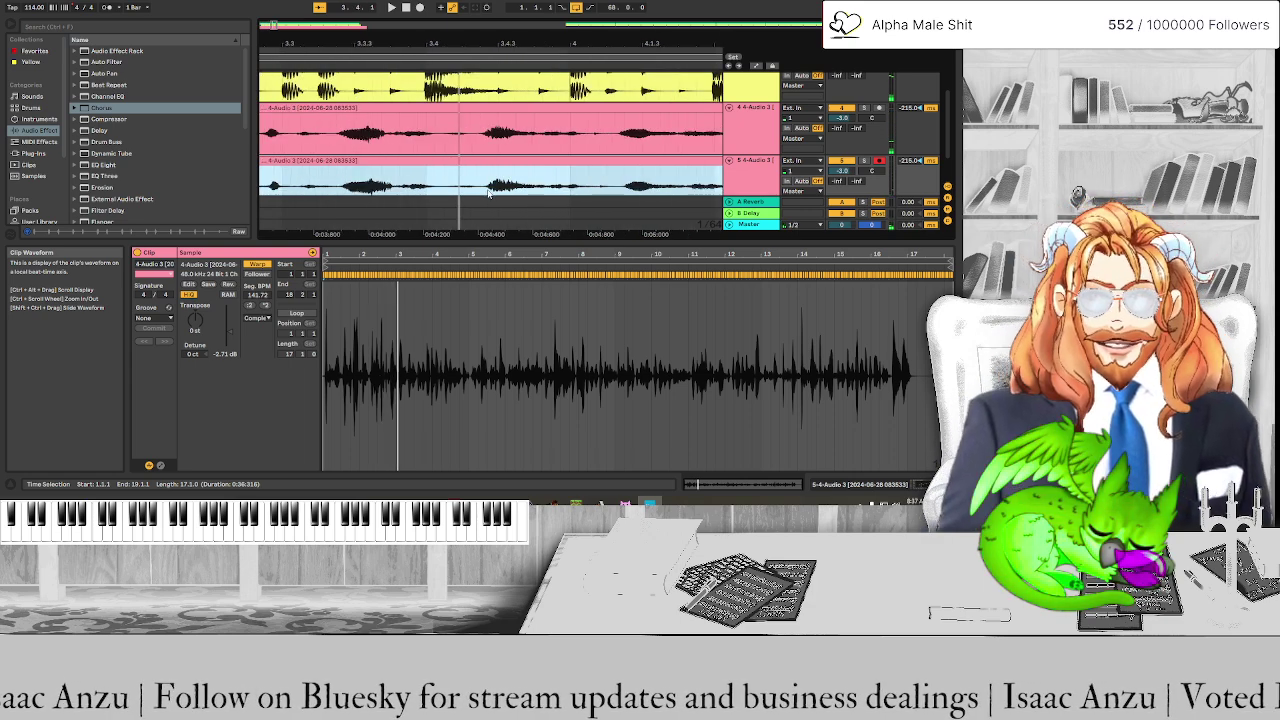
pyautogui.hotkey('ctrl', 'e')
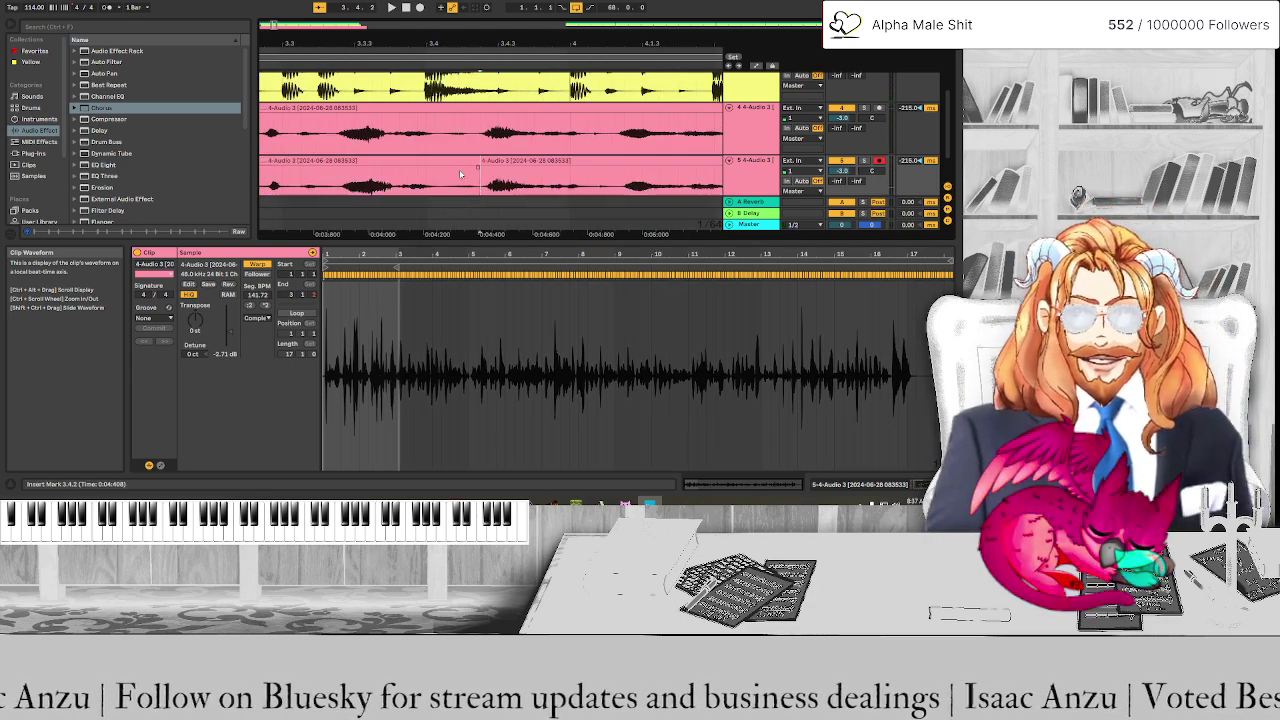
pyautogui.click(478, 190)
pyautogui.press('Delete')
pyautogui.click(495, 160)
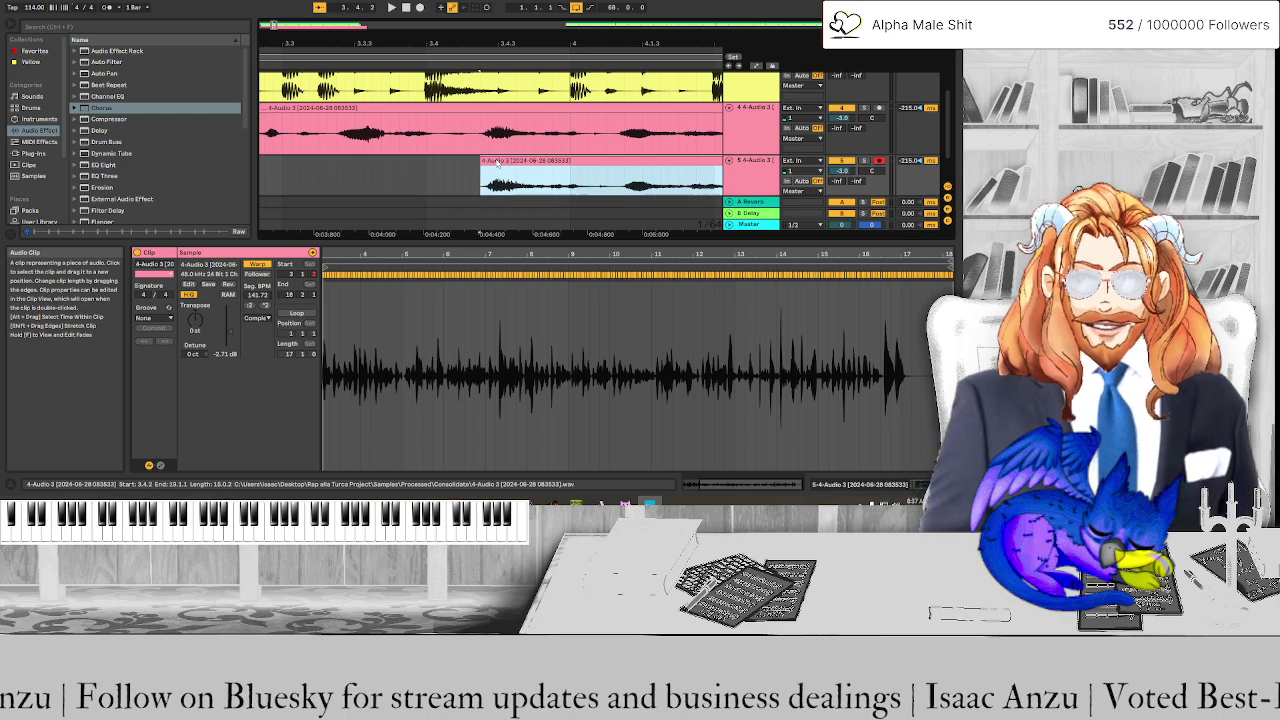
# Play the copied vocal from 3.4.2 and split it at 5.4.1, at the end of the phrase
pyautogui.press('space')
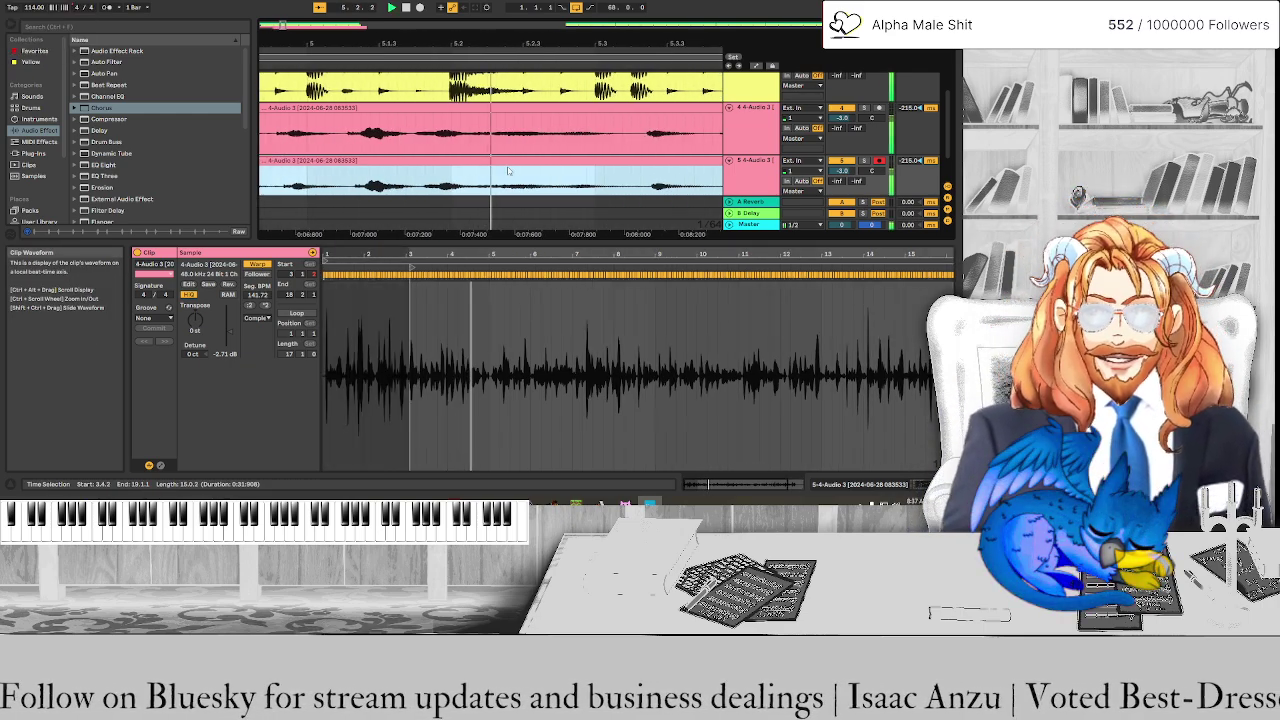
pyautogui.click(493, 183)
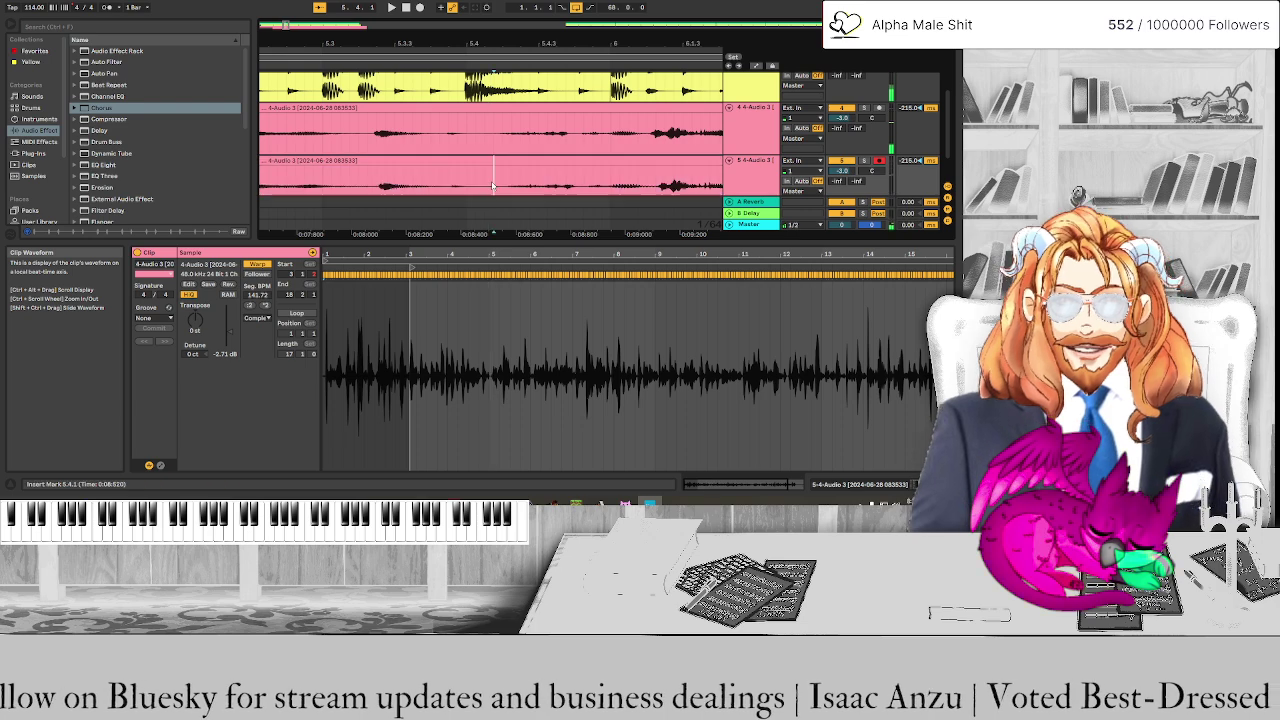
pyautogui.hotkey('ctrl', 'e')
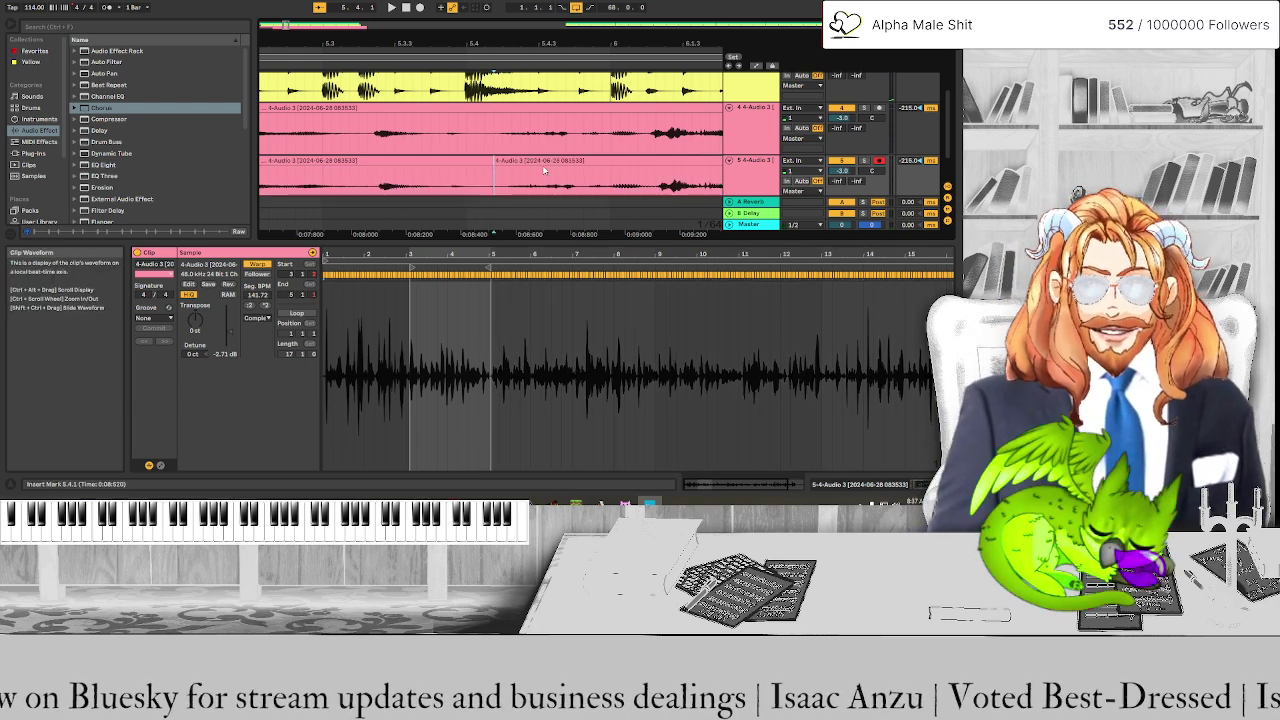
pyautogui.scroll(-5, 544, 171)
pyautogui.hscroll(5, 544, 171)
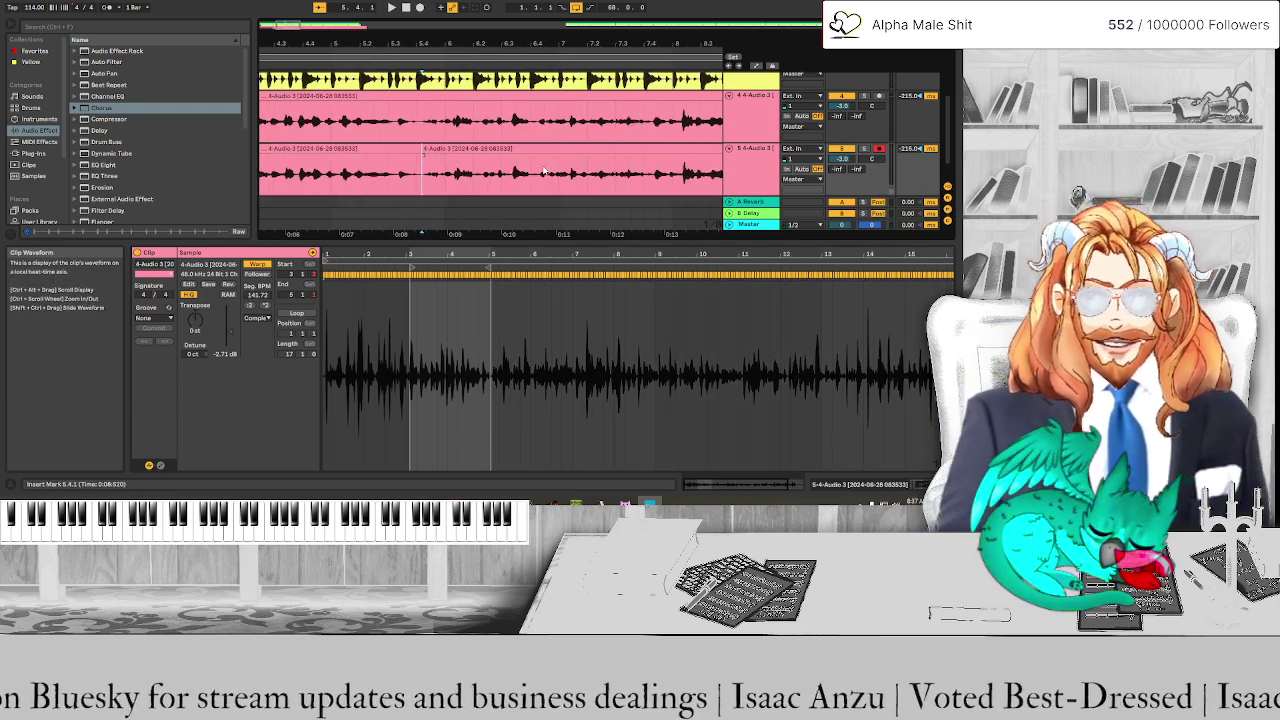
# Play on from 5.4.1, split the copied vocal at 7.4.2 and delete the piece between those two points
pyautogui.press('space')
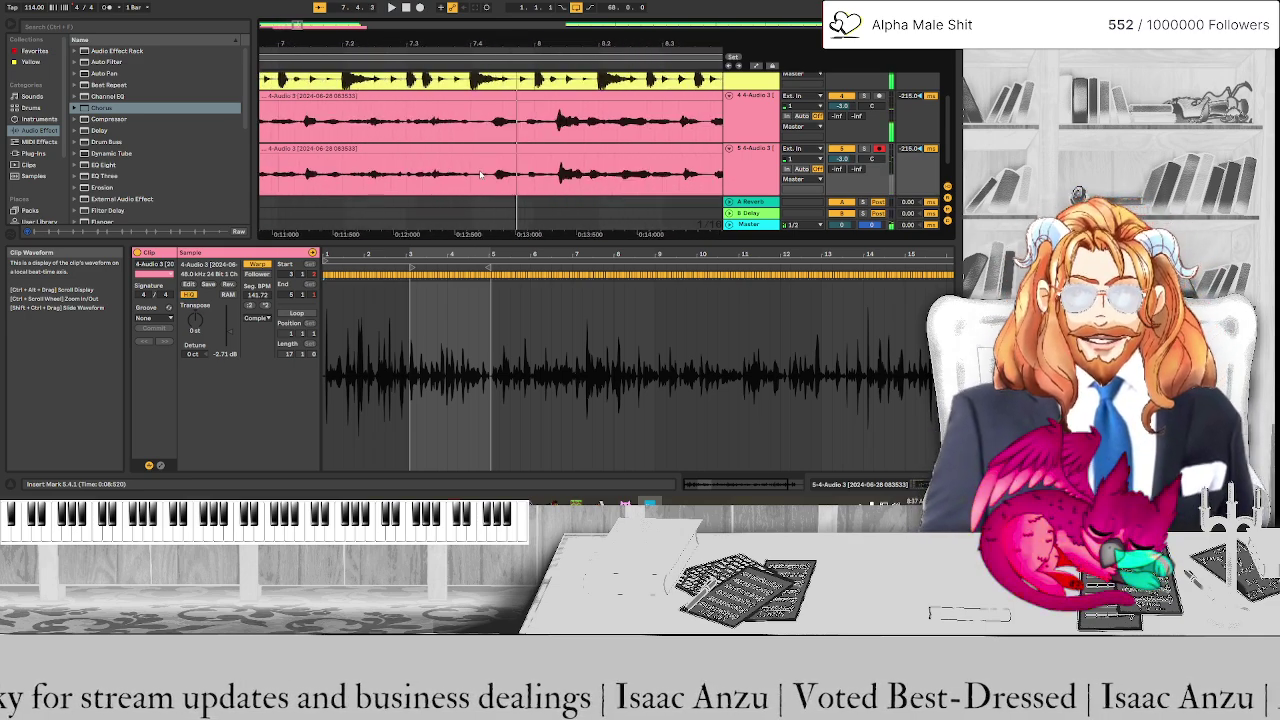
pyautogui.click(505, 181)
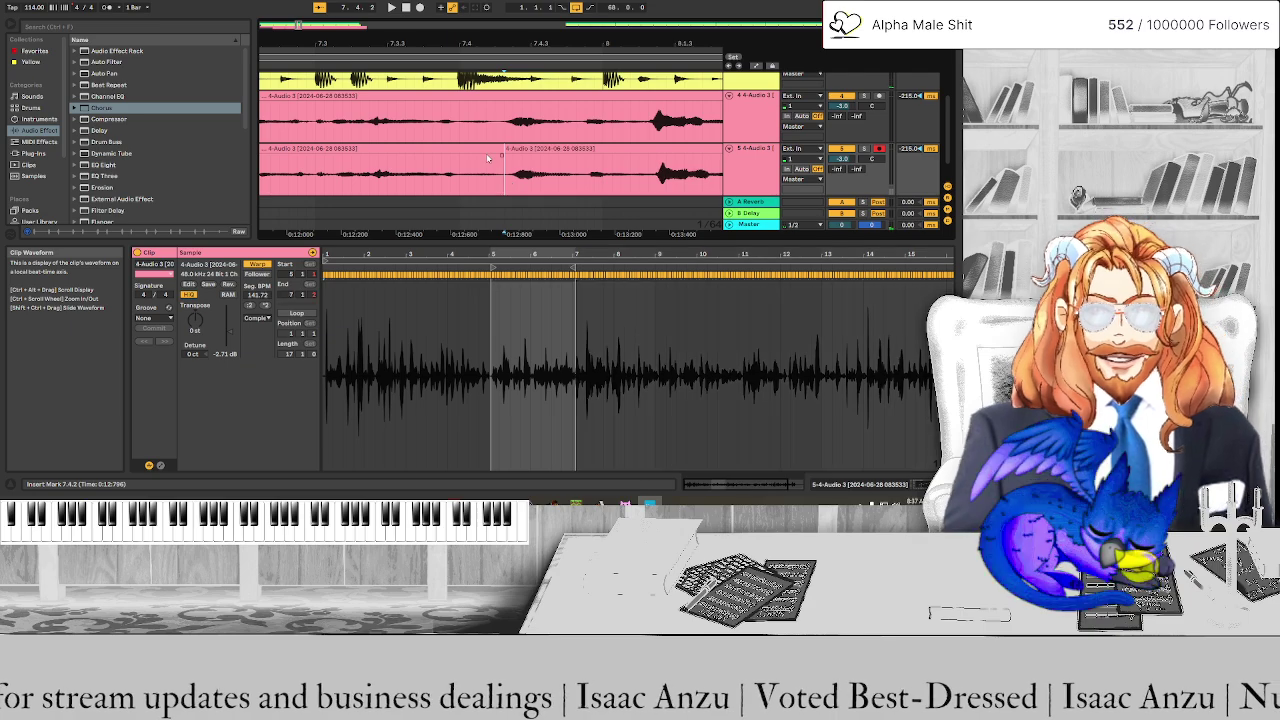
pyautogui.moveTo(505, 181); pyautogui.dragTo(262, 181)
pyautogui.press('Delete')
pyautogui.click(513, 148)
# Play the copied vocal from 7.4.2 and split it at 9.4.2, at the end of the phrase
pyautogui.press('space')
pyautogui.press('-')
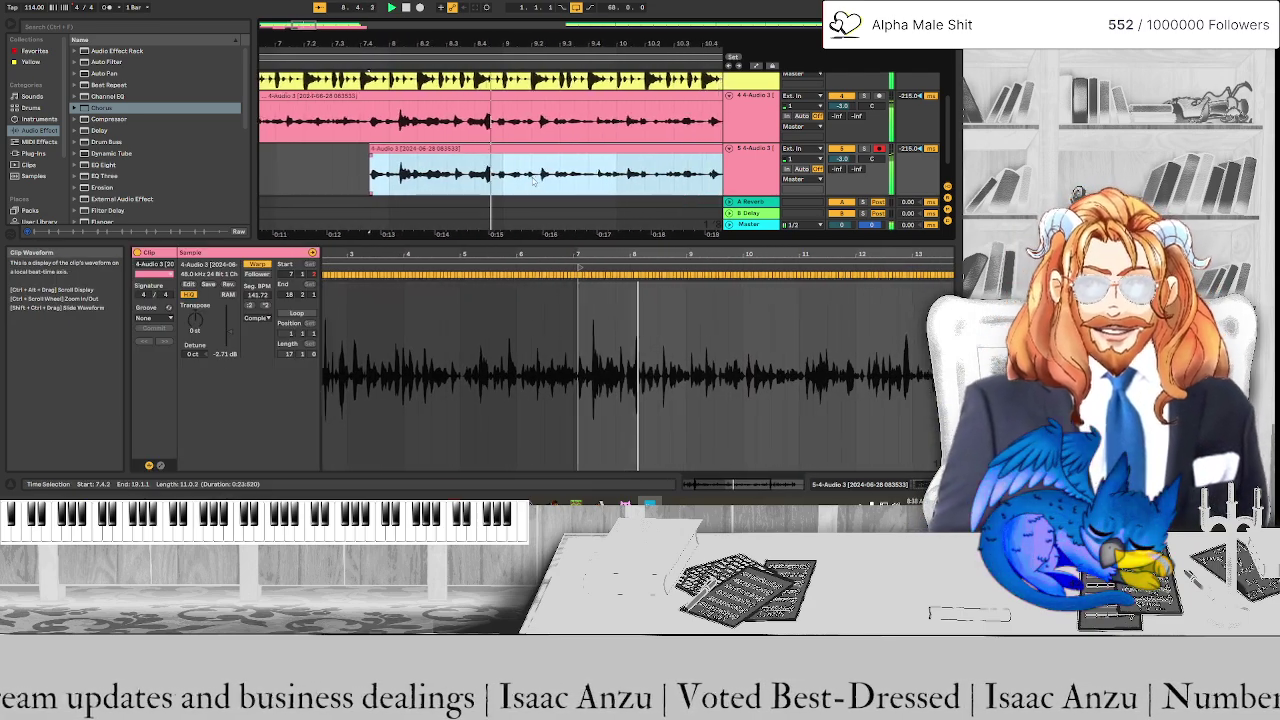
pyautogui.press('space')
pyautogui.click(476, 186)
pyautogui.press('+')
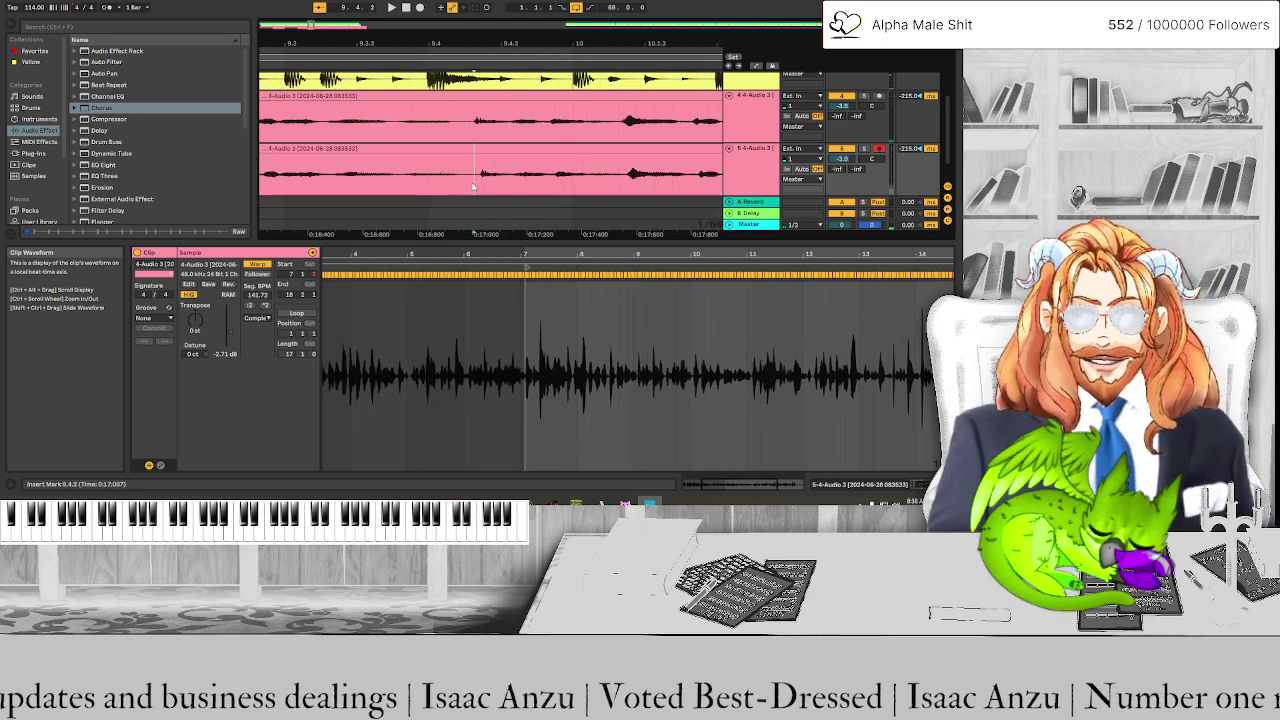
pyautogui.hotkey('ctrl', 'e')
pyautogui.press('-')
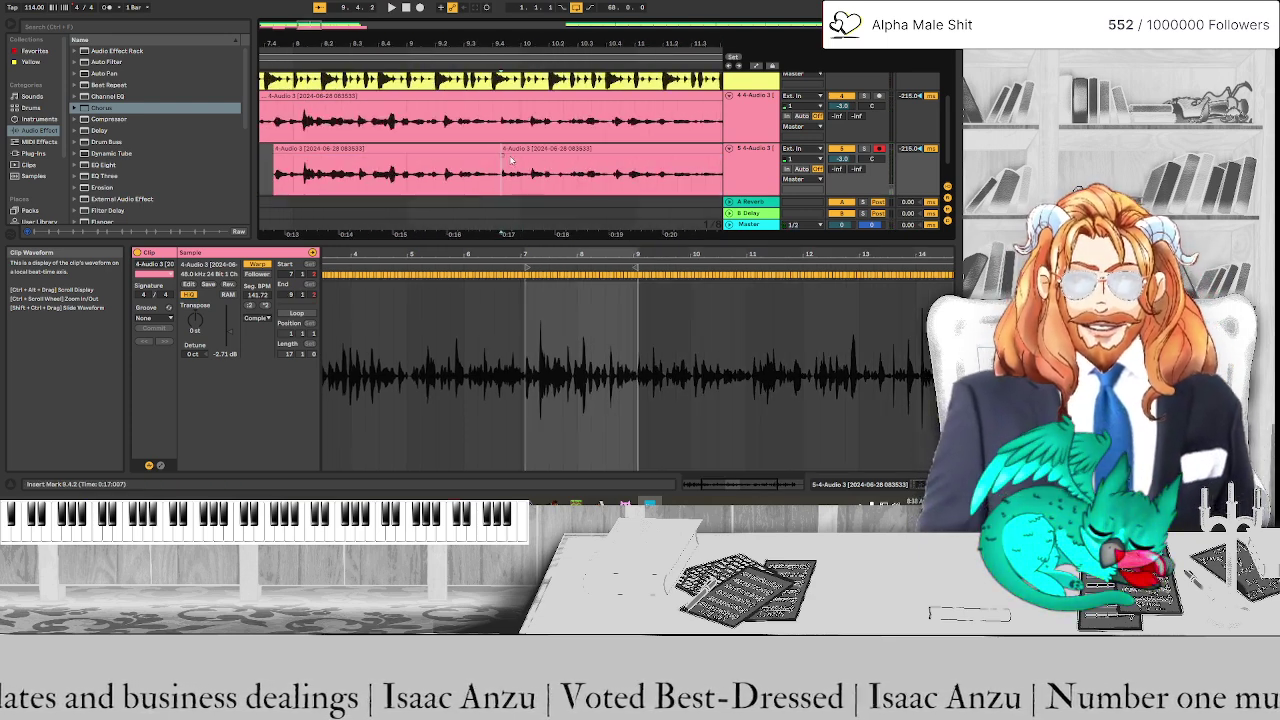
pyautogui.scroll(-1, 510, 160)
pyautogui.press('-')
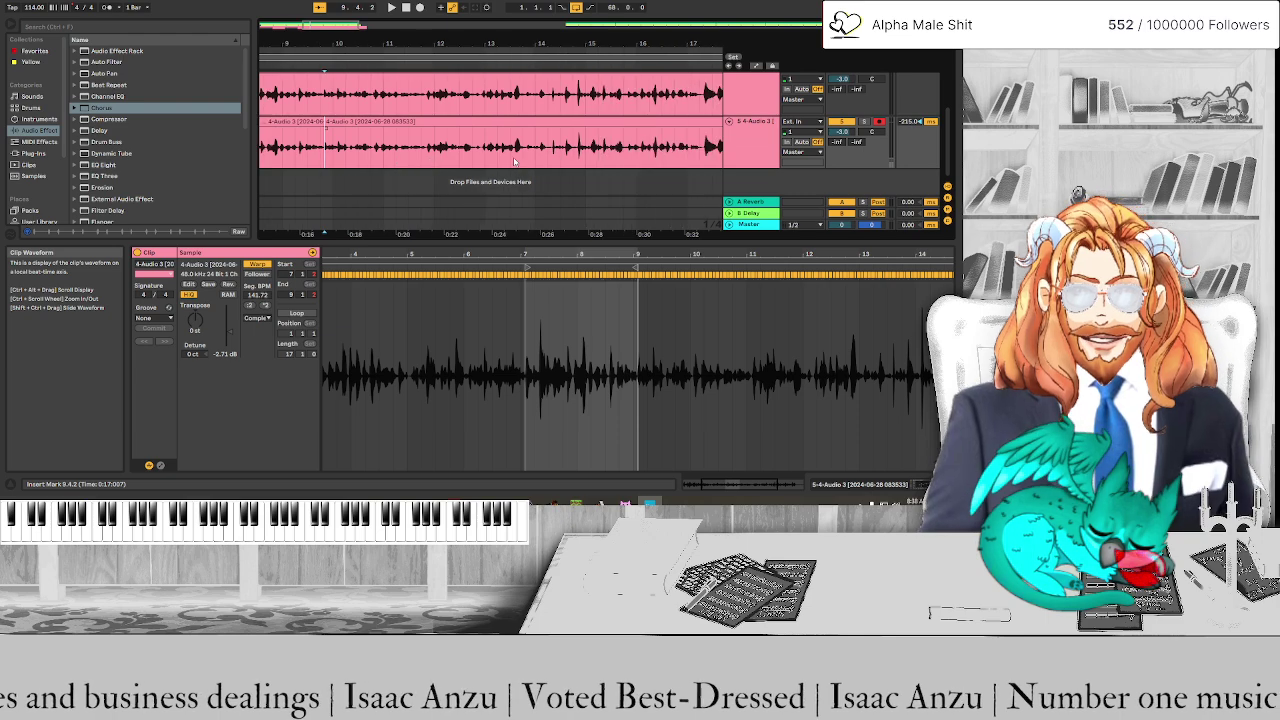
pyautogui.hscroll(3, 515, 160)
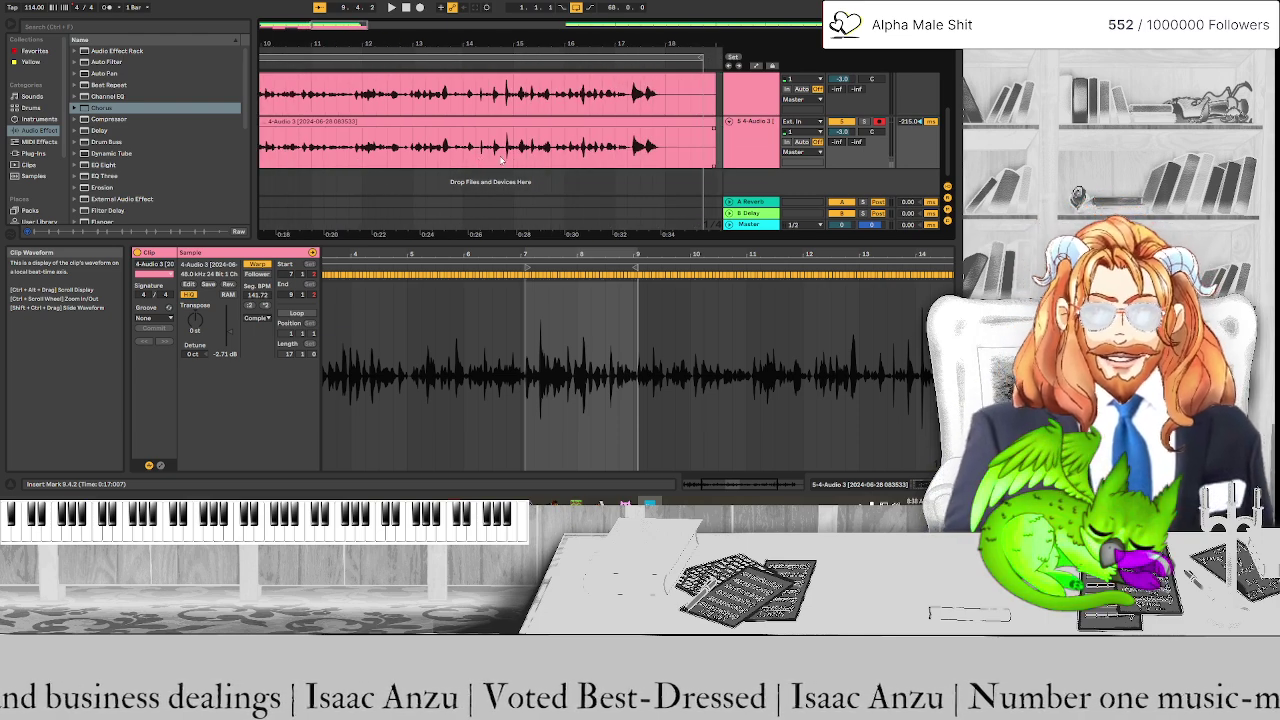
# Play the copied vocal from 9.4.2, split it at 15.4.2 and delete the piece between those two points
pyautogui.click(502, 160)
pyautogui.press('space')
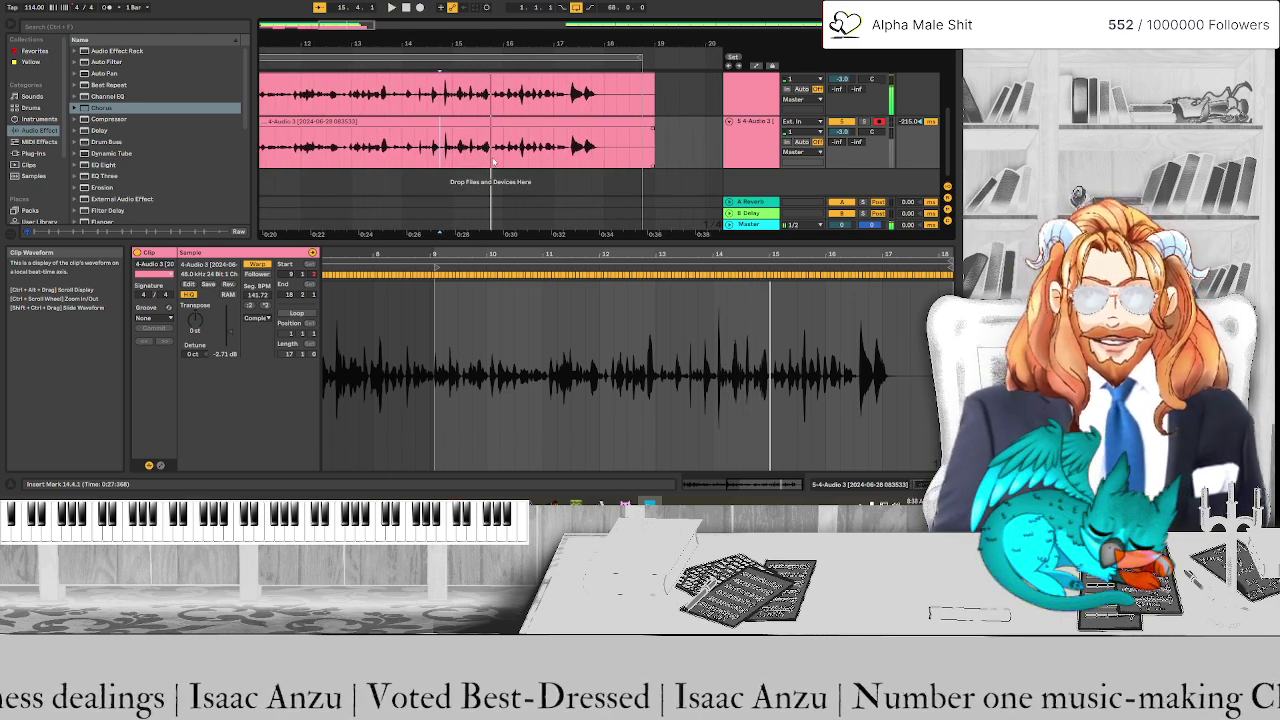
pyautogui.keyDown('ctrl'); pyautogui.scroll(3, 493, 160); pyautogui.keyUp('ctrl')
pyautogui.click(491, 160)
pyautogui.press('space')
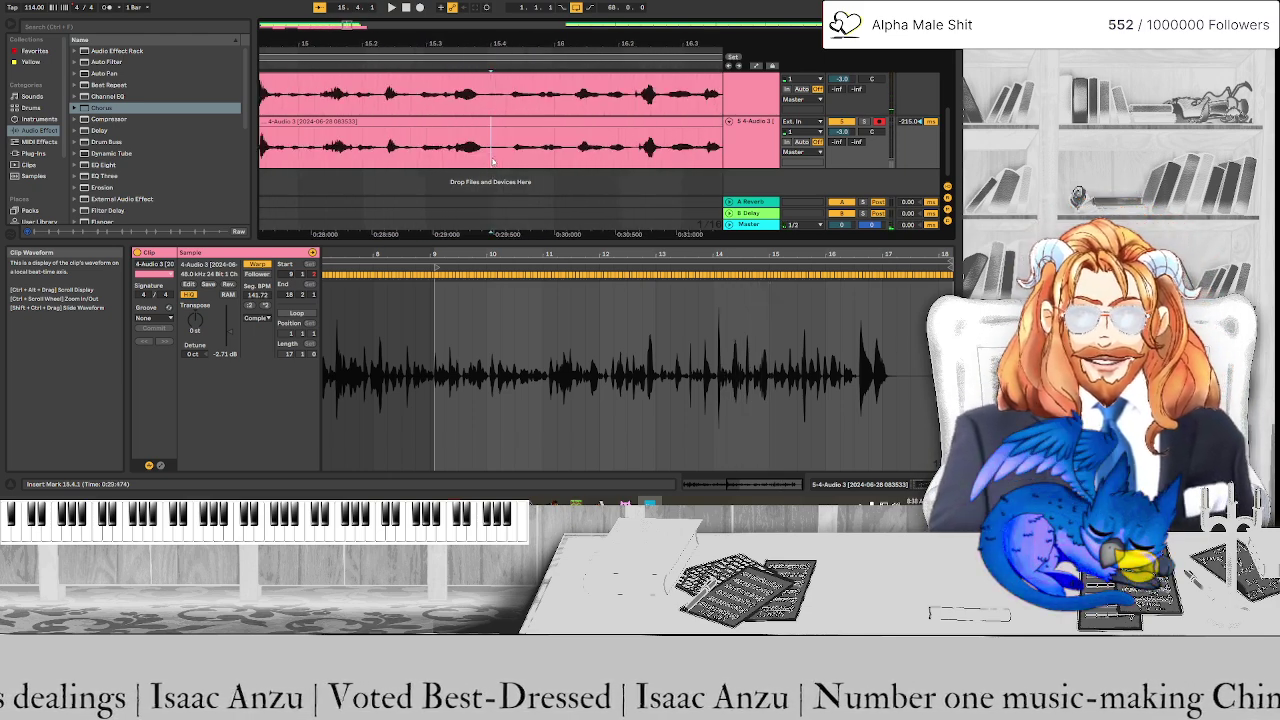
pyautogui.click(508, 160)
pyautogui.moveTo(508, 160); pyautogui.dragTo(262, 150)
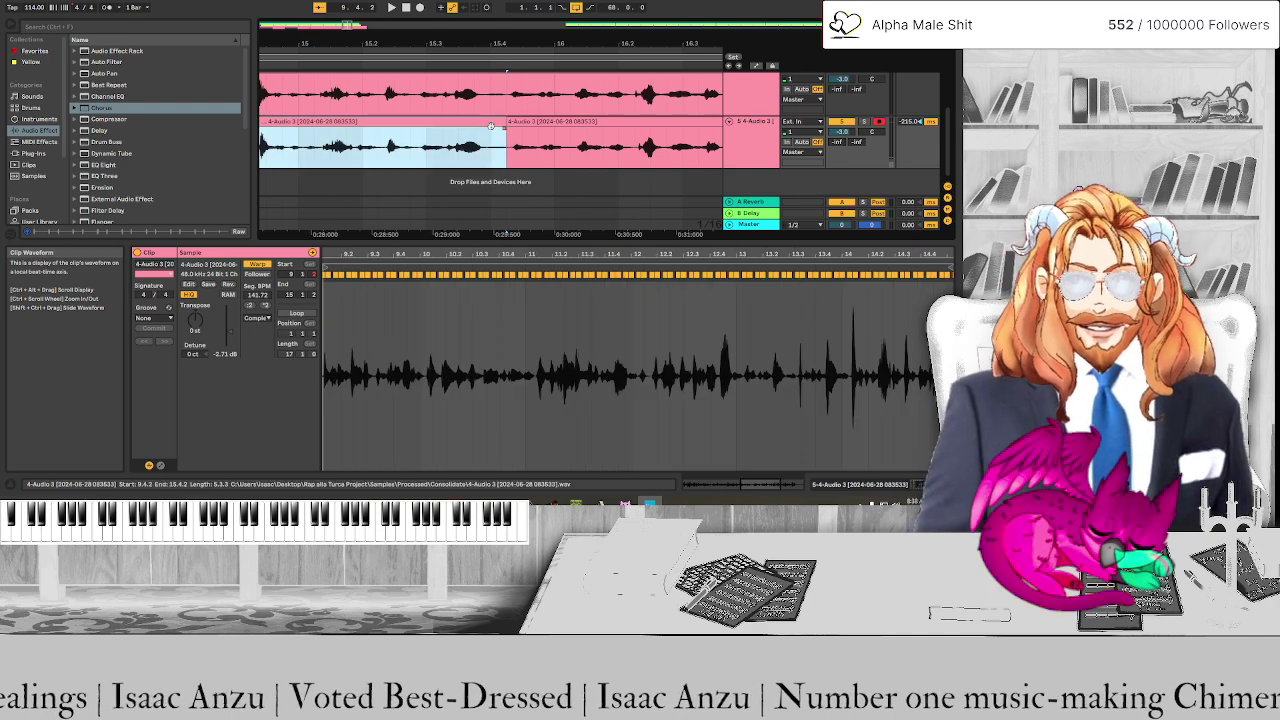
pyautogui.keyDown('ctrl'); pyautogui.scroll(-3, 488, 145); pyautogui.keyUp('ctrl')
pyautogui.keyDown('ctrl'); pyautogui.scroll(-5, 376, 160); pyautogui.keyUp('ctrl')
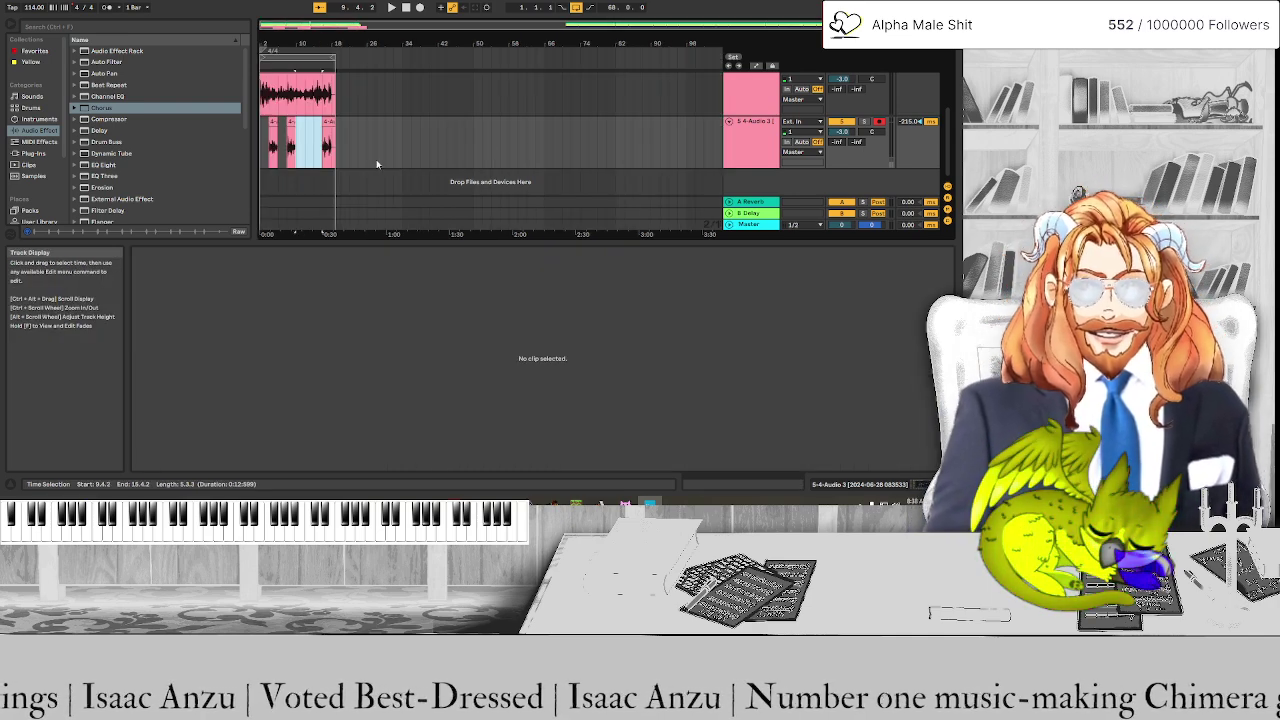
# Play the verse from the start and set the doubled vocal track's volume to -6.0 dB
pyautogui.click(262, 137)
pyautogui.press('space')
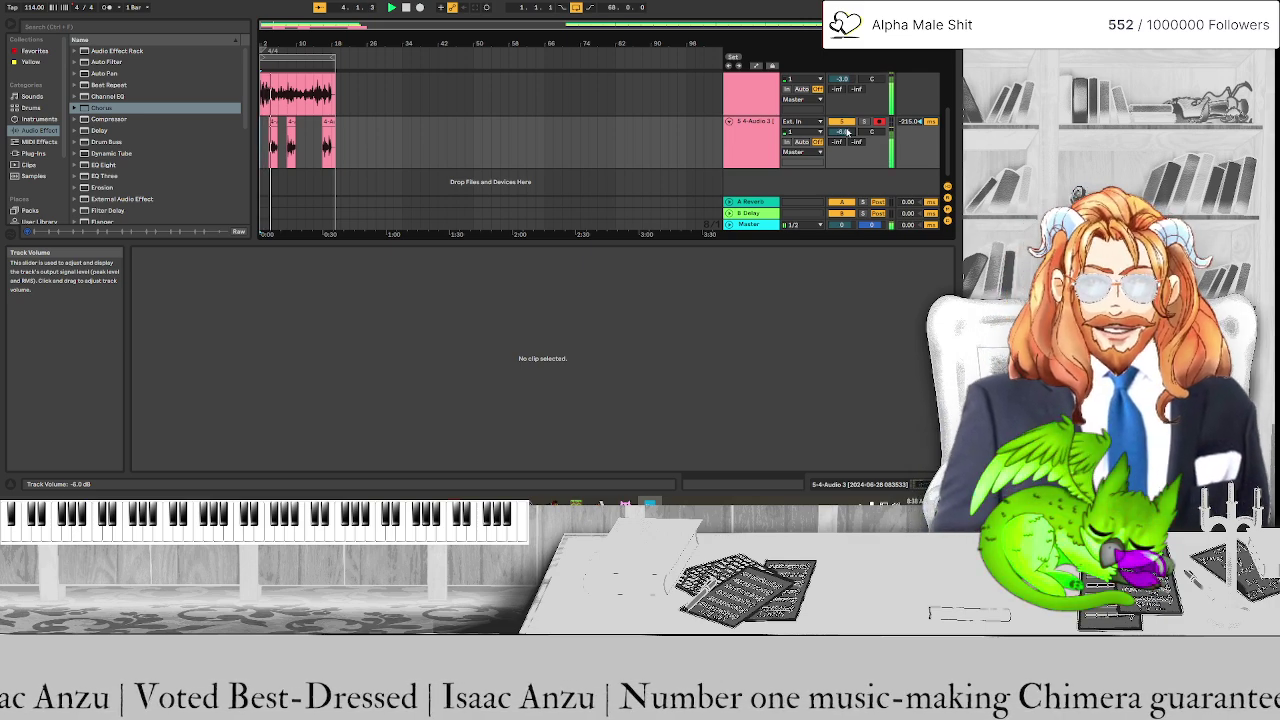
pyautogui.moveTo(845, 131); pyautogui.dragTo(843, 138)
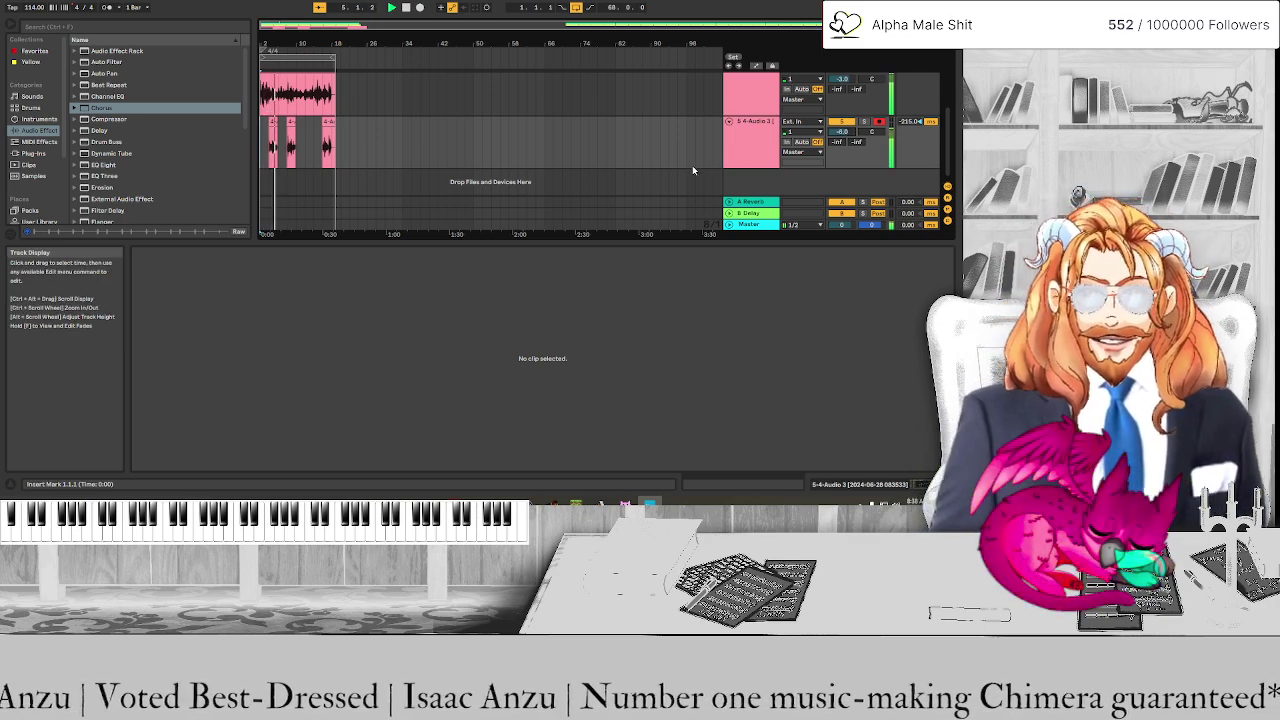
# Show the doubled vocal track's devices, solo the track and loop its phrase from 7.4.2 to 9.4.2 in playback
pyautogui.doubleClick(754, 150)
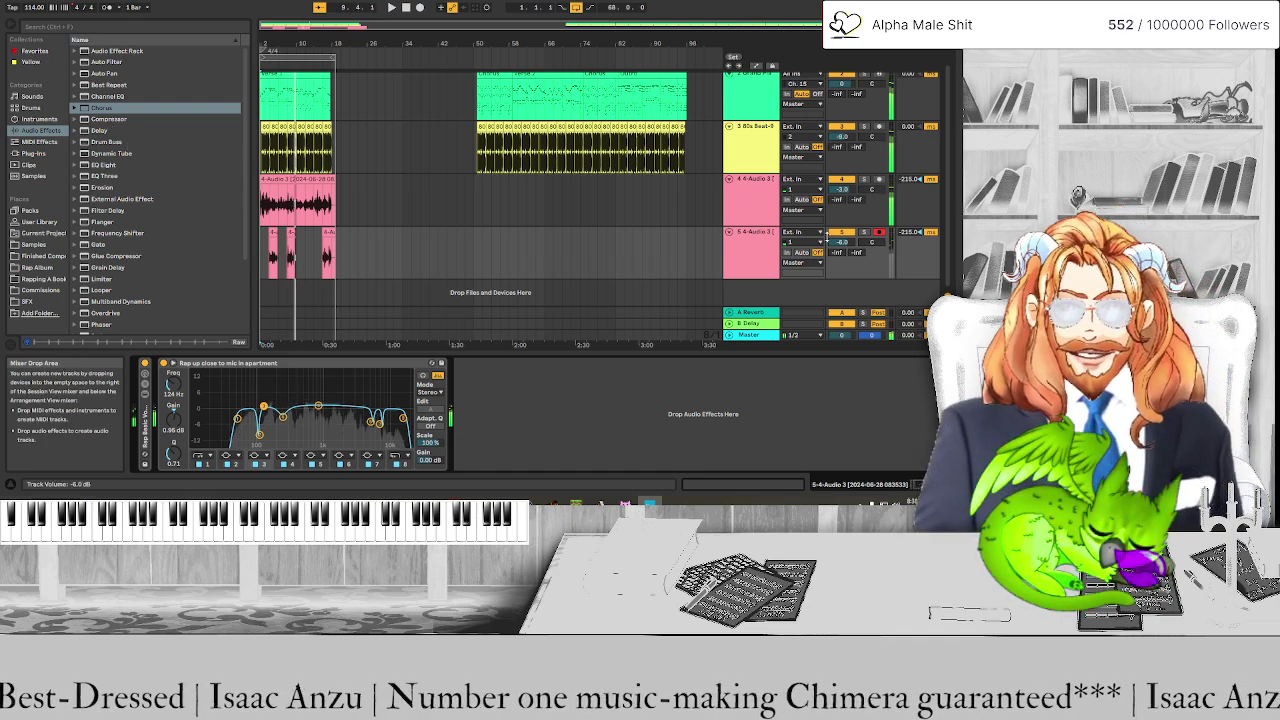
pyautogui.click(865, 234)
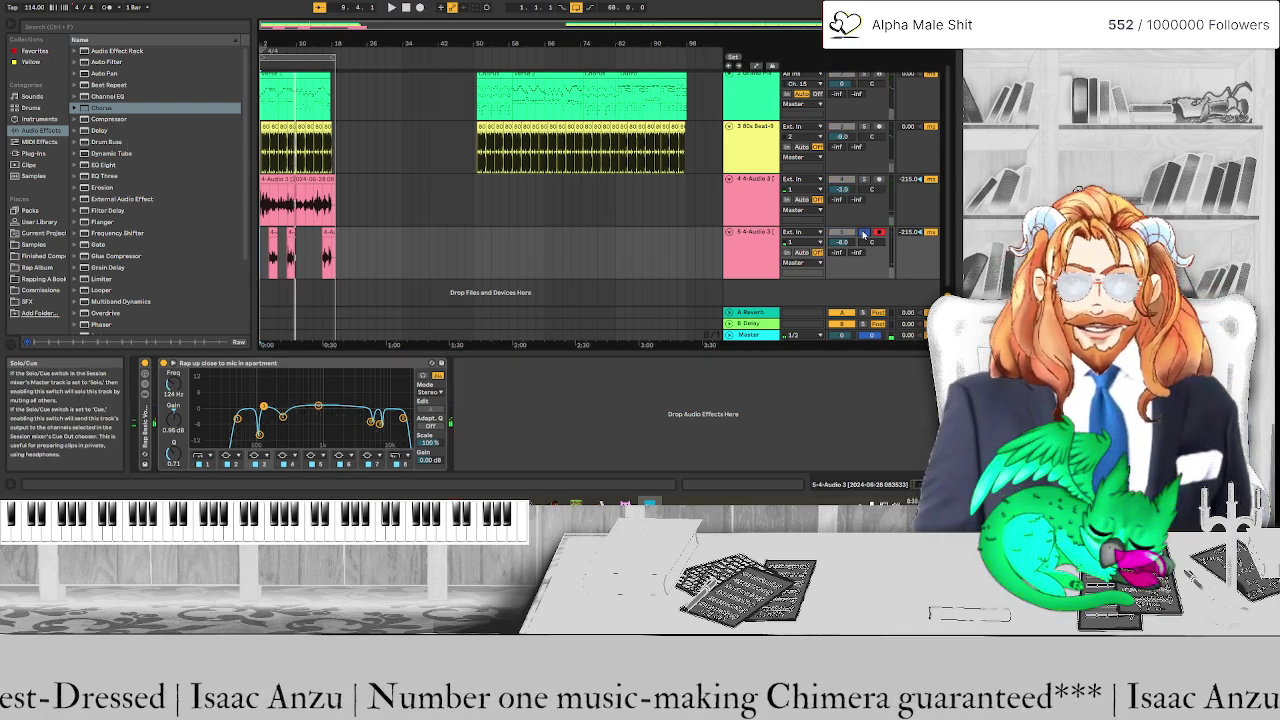
pyautogui.click(291, 236)
pyautogui.press('space')
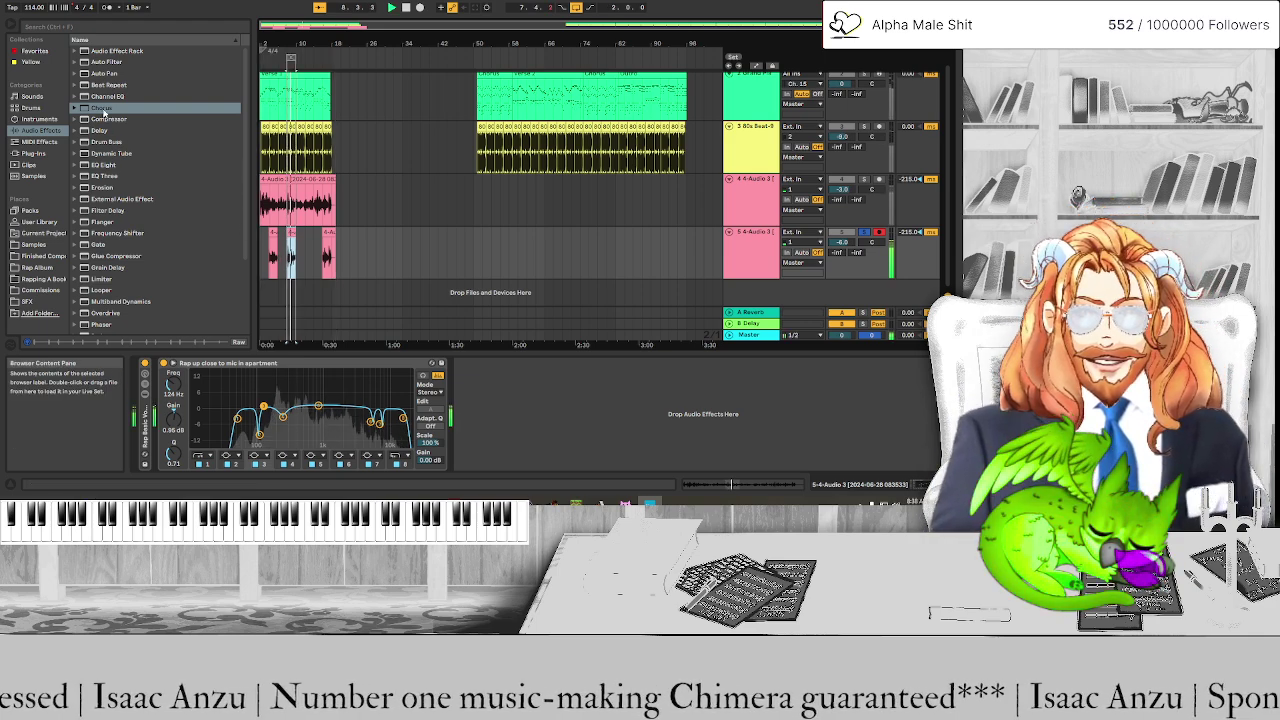
# Try a Chorus on the doubled vocal track with 33% feedback and 46% dry/wet, and remove the effect
pyautogui.moveTo(104, 108); pyautogui.dragTo(500, 410)
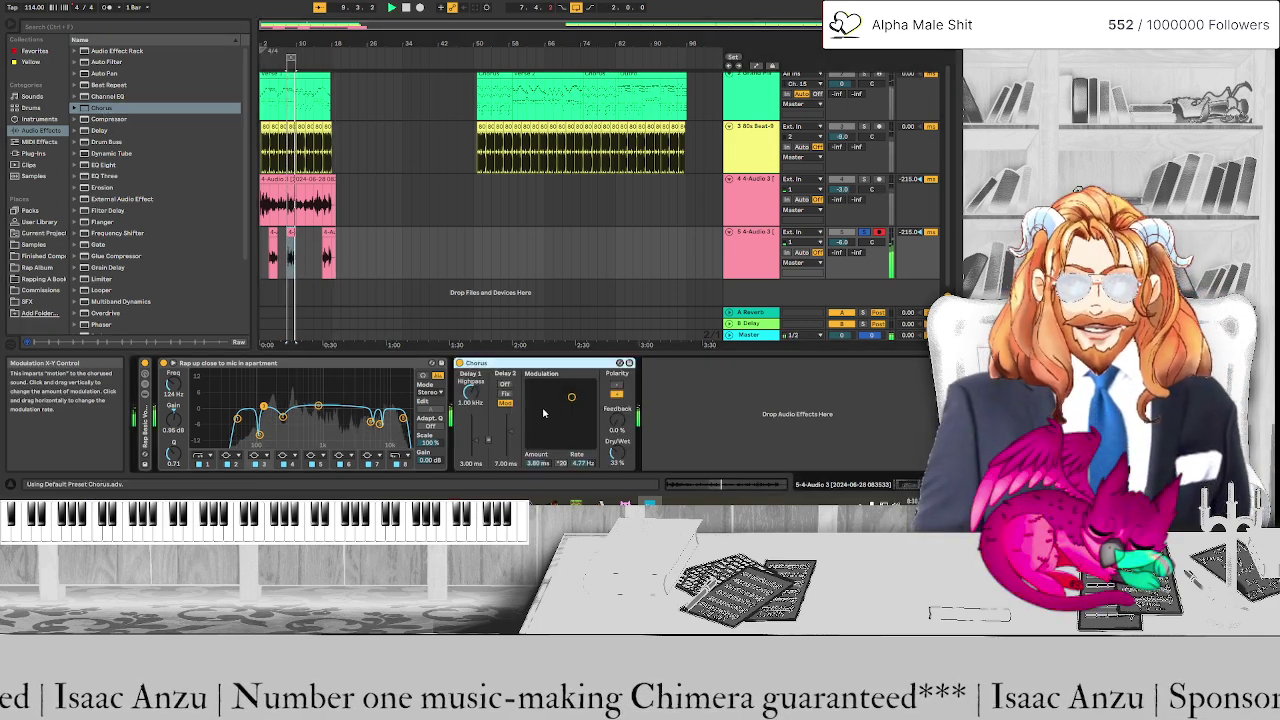
pyautogui.moveTo(618, 456); pyautogui.dragTo(618, 450)
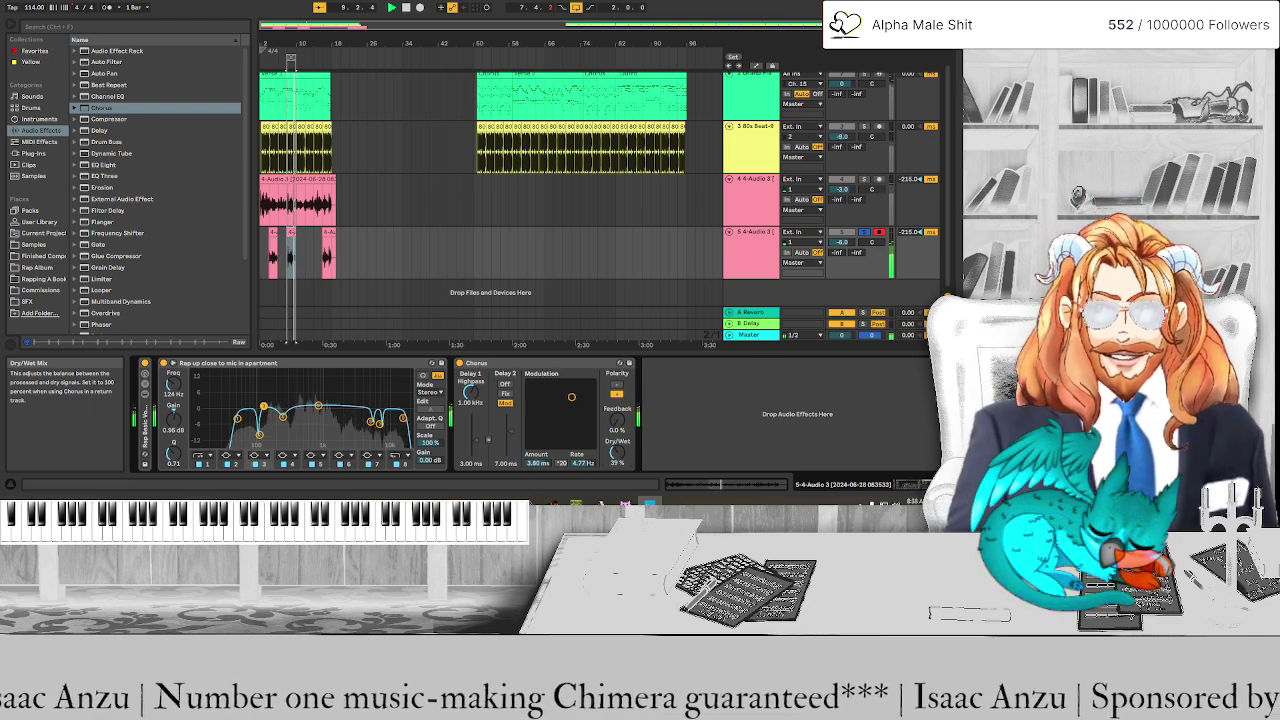
pyautogui.moveTo(571, 397); pyautogui.dragTo(543, 402)
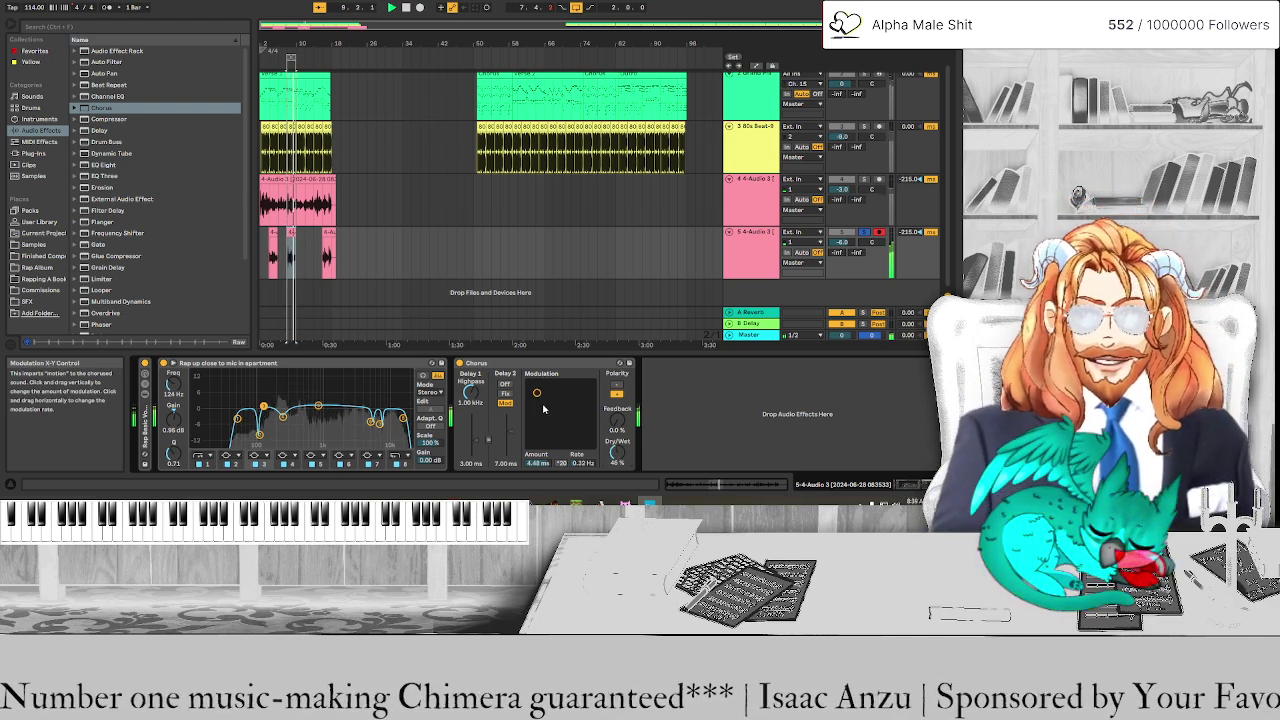
pyautogui.moveTo(536, 394)
pyautogui.mouseDown()
pyautogui.moveTo(557, 407)
pyautogui.moveTo(544, 406)
pyautogui.mouseUp()
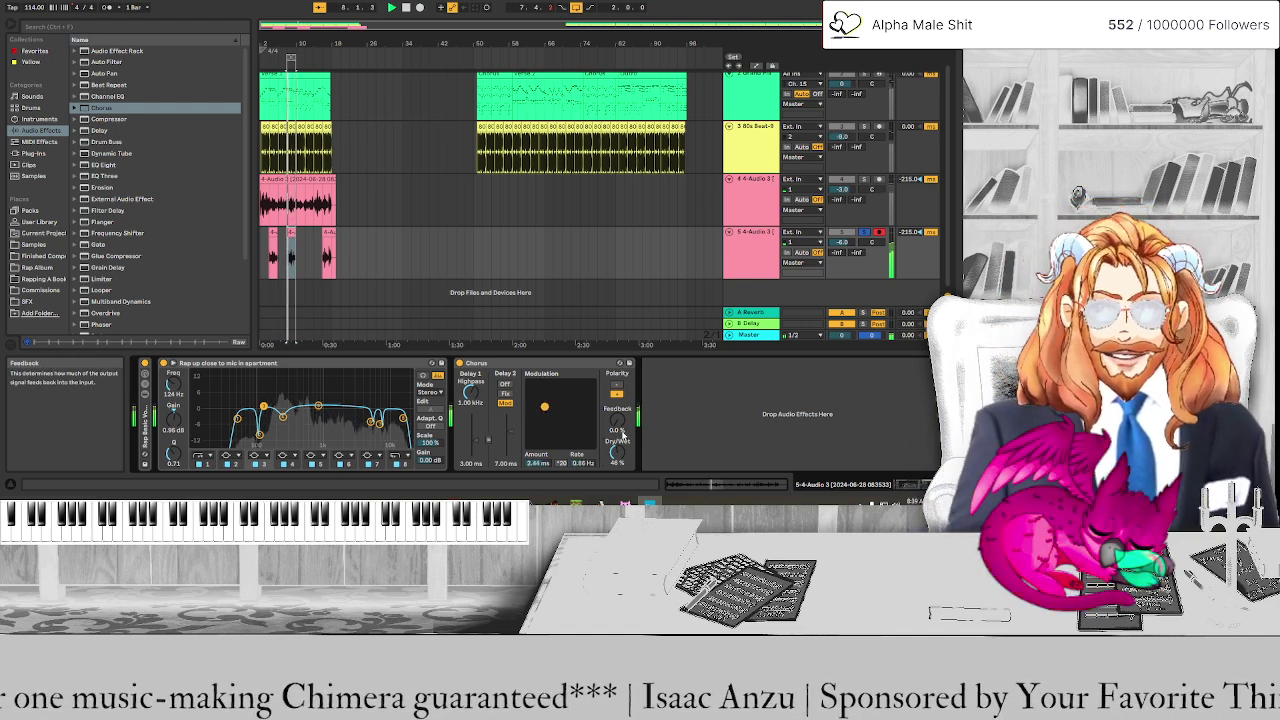
pyautogui.moveTo(617, 421); pyautogui.dragTo(617, 405)
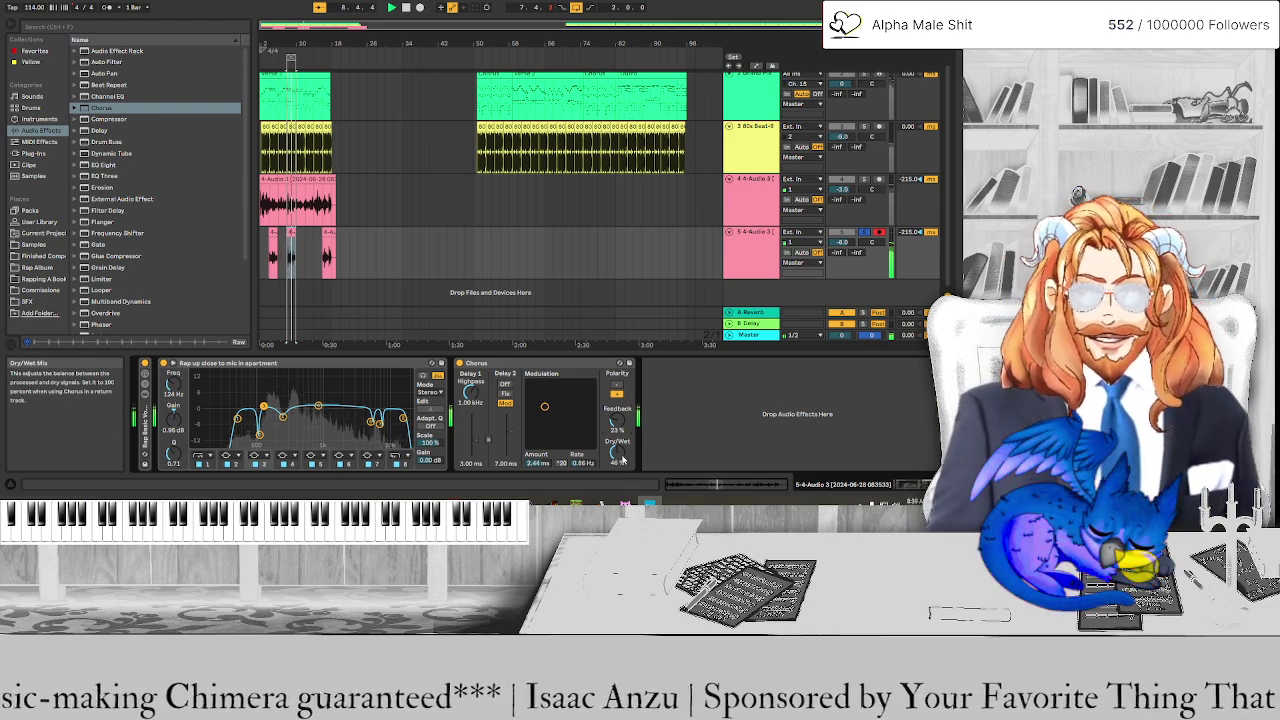
pyautogui.scroll(-4, 135, 251)
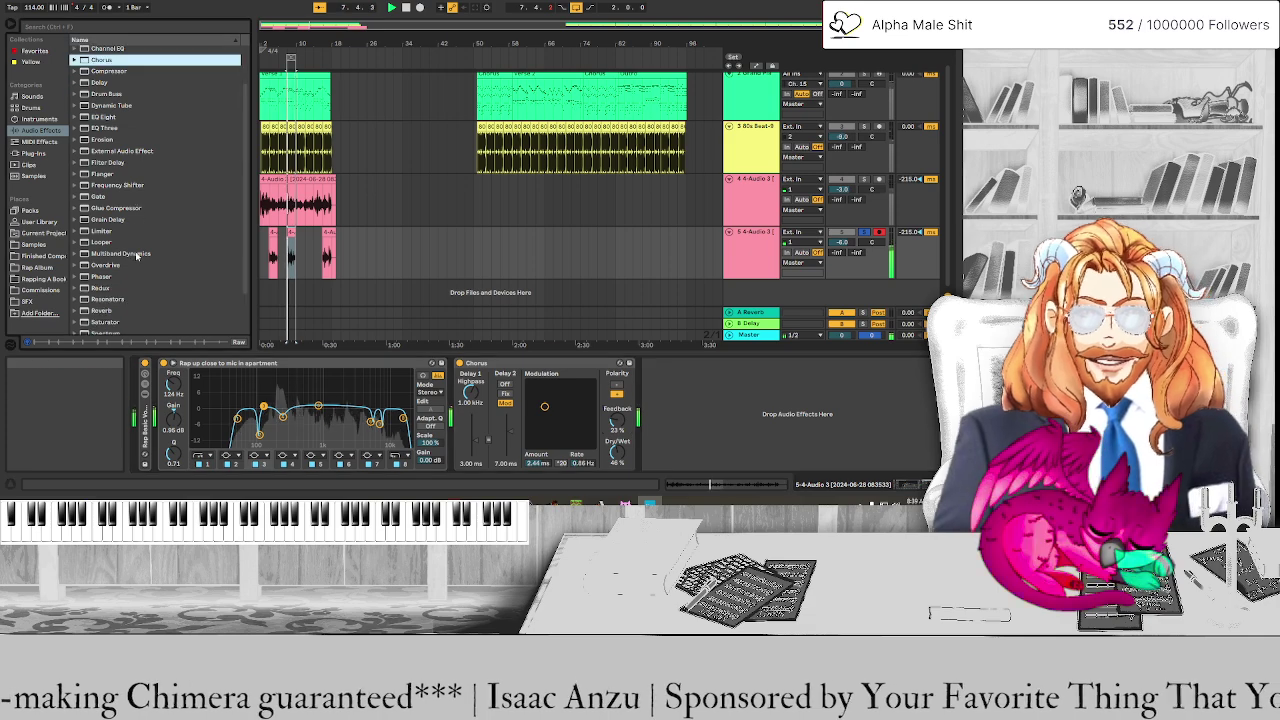
pyautogui.rightClick(508, 363)
pyautogui.click(526, 424)
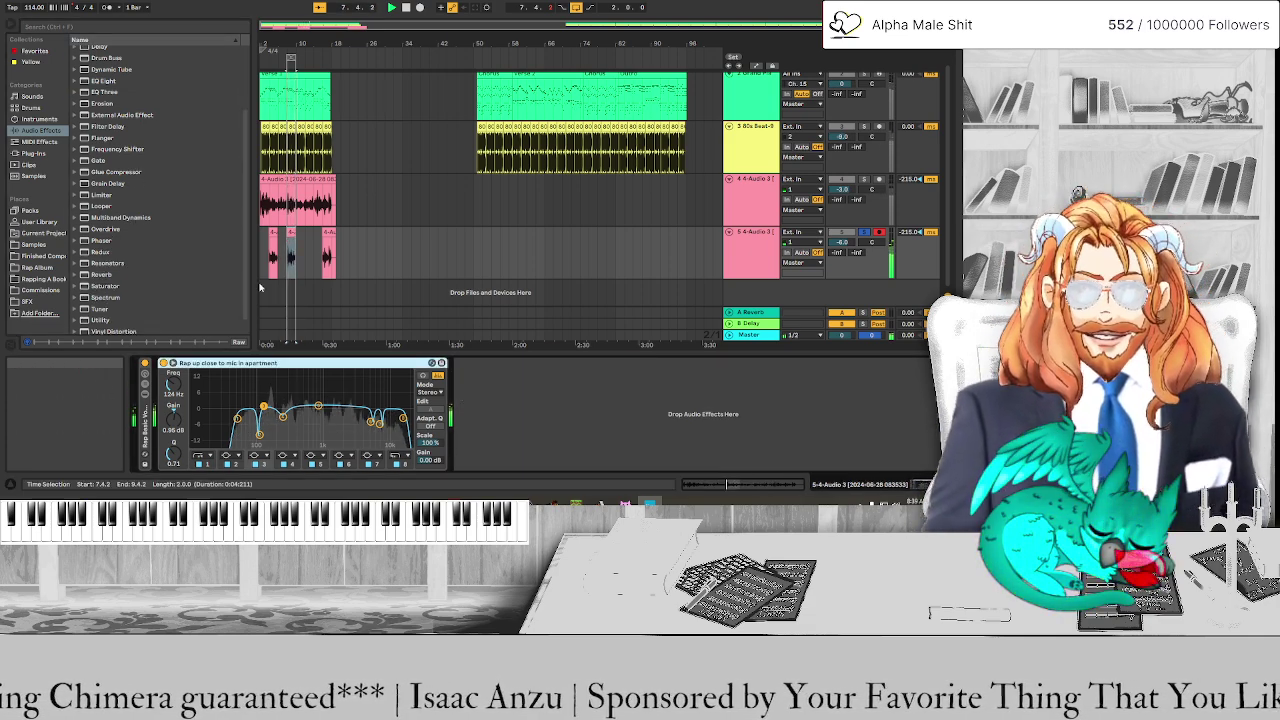
# Add a Saturator to the doubled vocal with DC on, 13.7 dB drive, -13.4 dB output and base -13.7, and unsolo the track
pyautogui.scroll(-1, 133, 259)
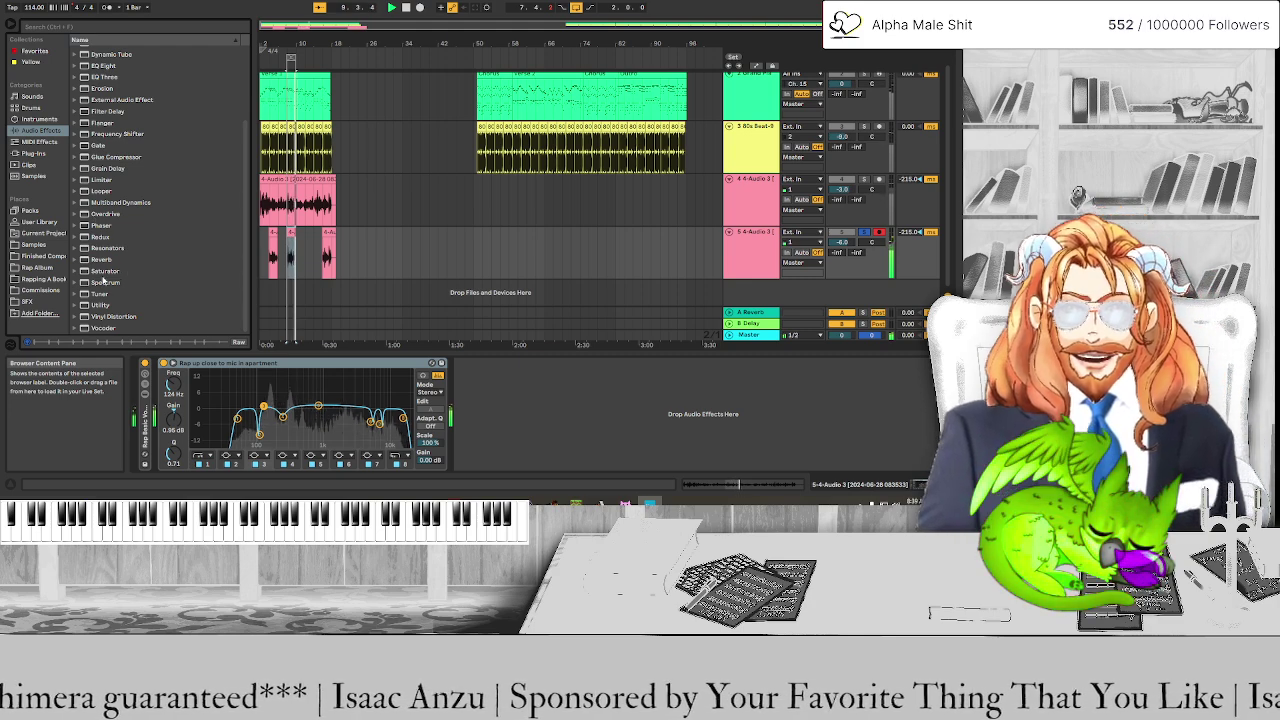
pyautogui.moveTo(104, 272); pyautogui.dragTo(580, 405)
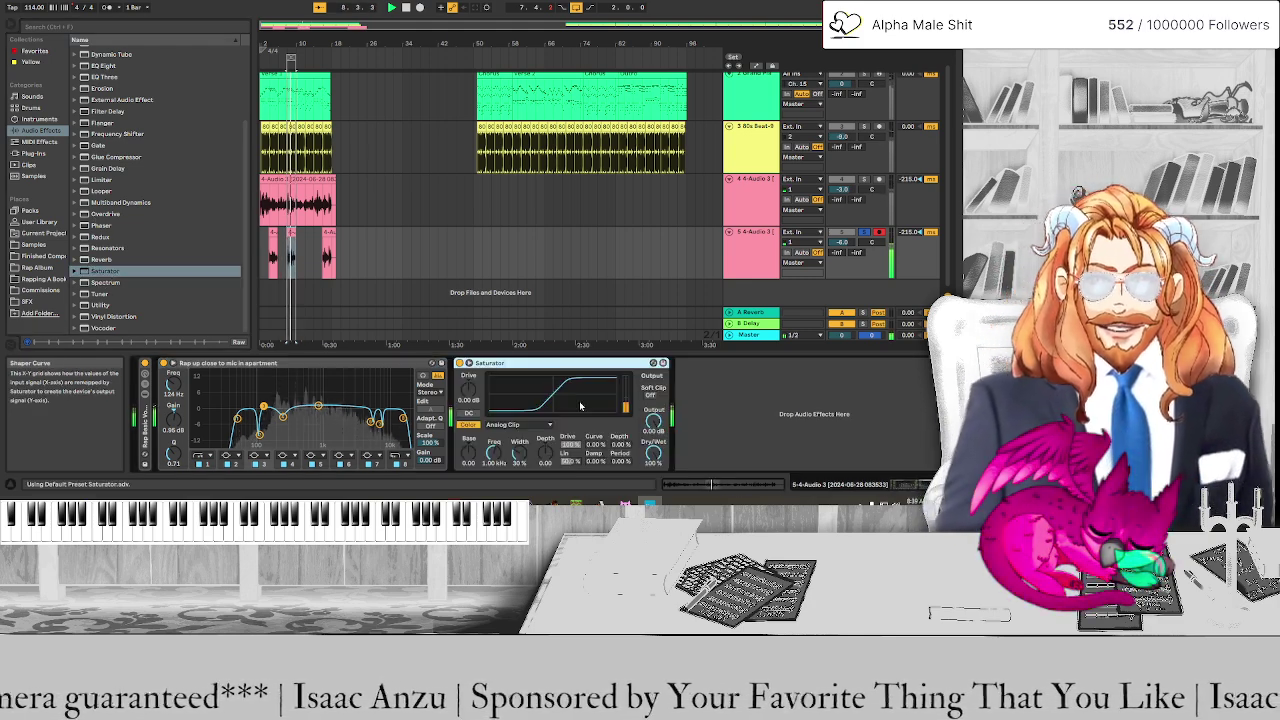
pyautogui.moveTo(468, 388); pyautogui.dragTo(468, 372)
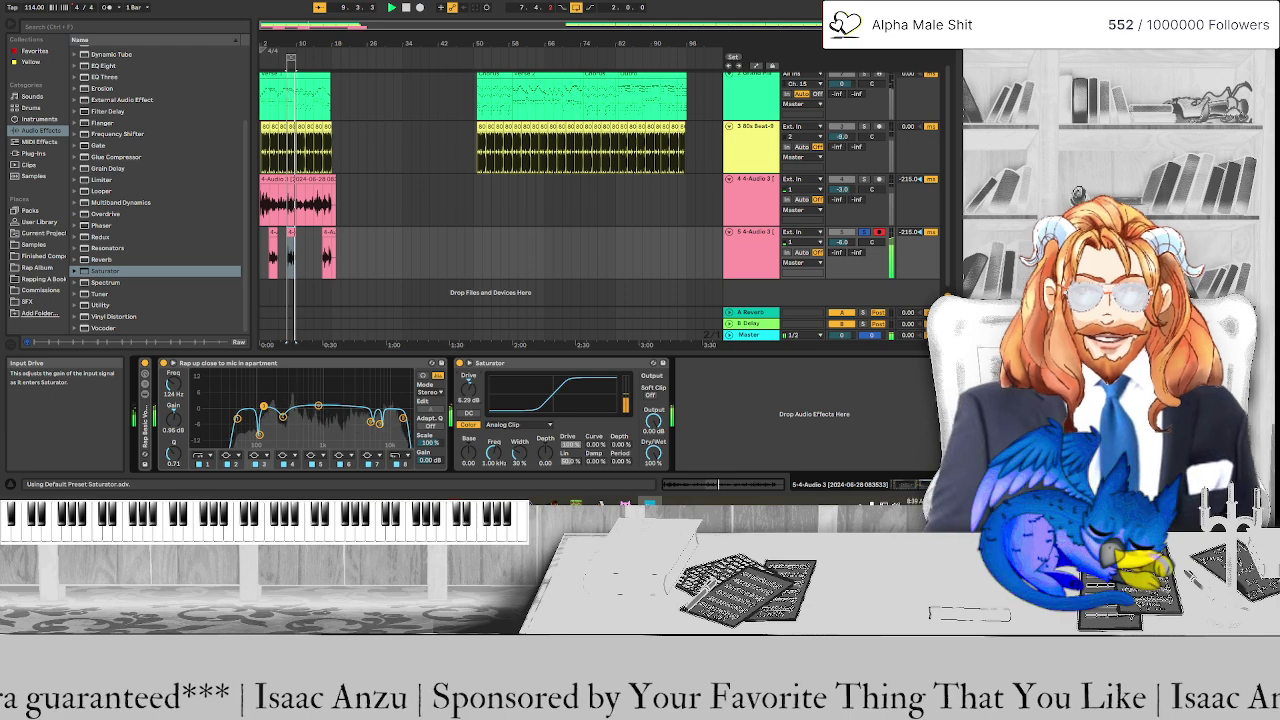
pyautogui.moveTo(661, 432); pyautogui.dragTo(661, 470)
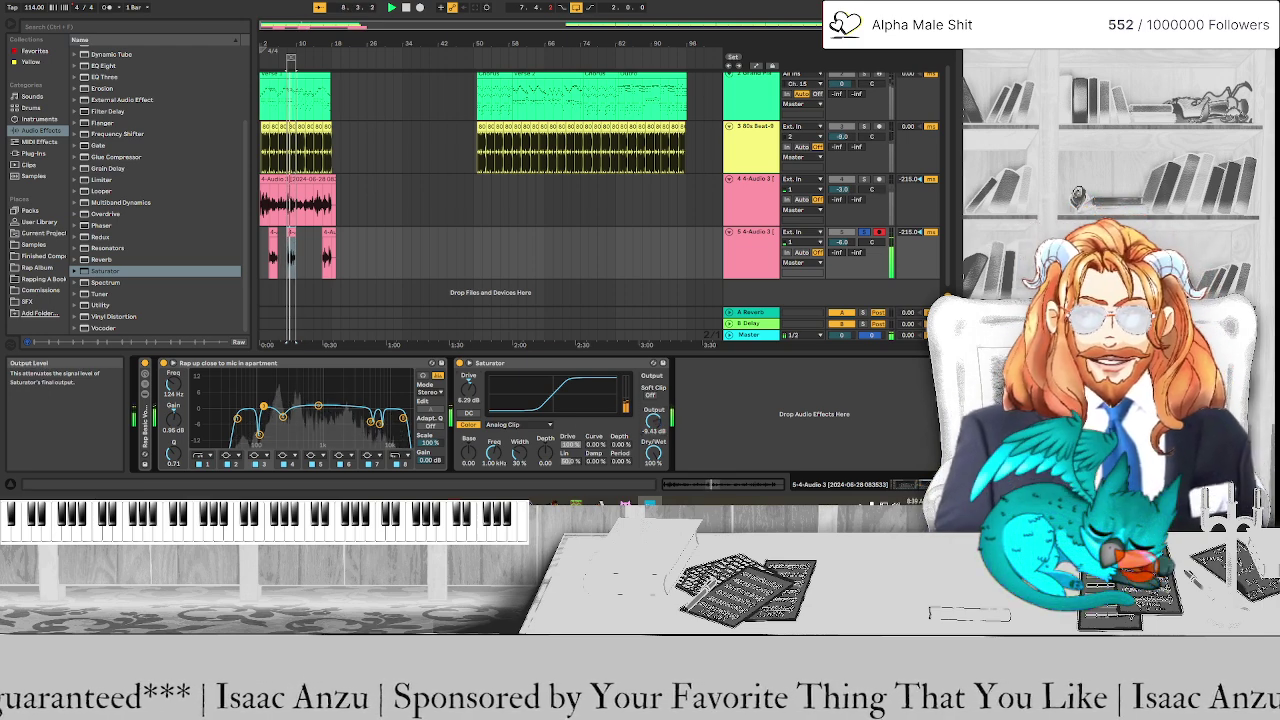
pyautogui.moveTo(469, 453); pyautogui.dragTo(469, 485)
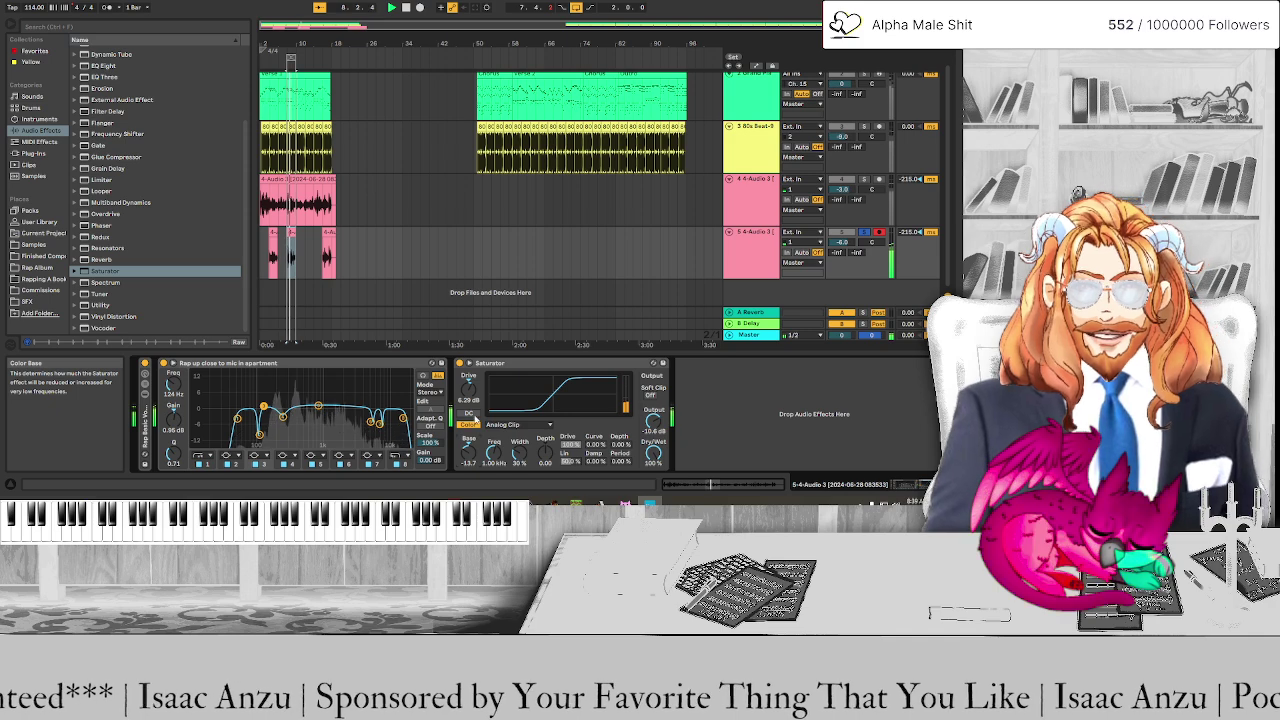
pyautogui.moveTo(470, 414); pyautogui.dragTo(470, 380)
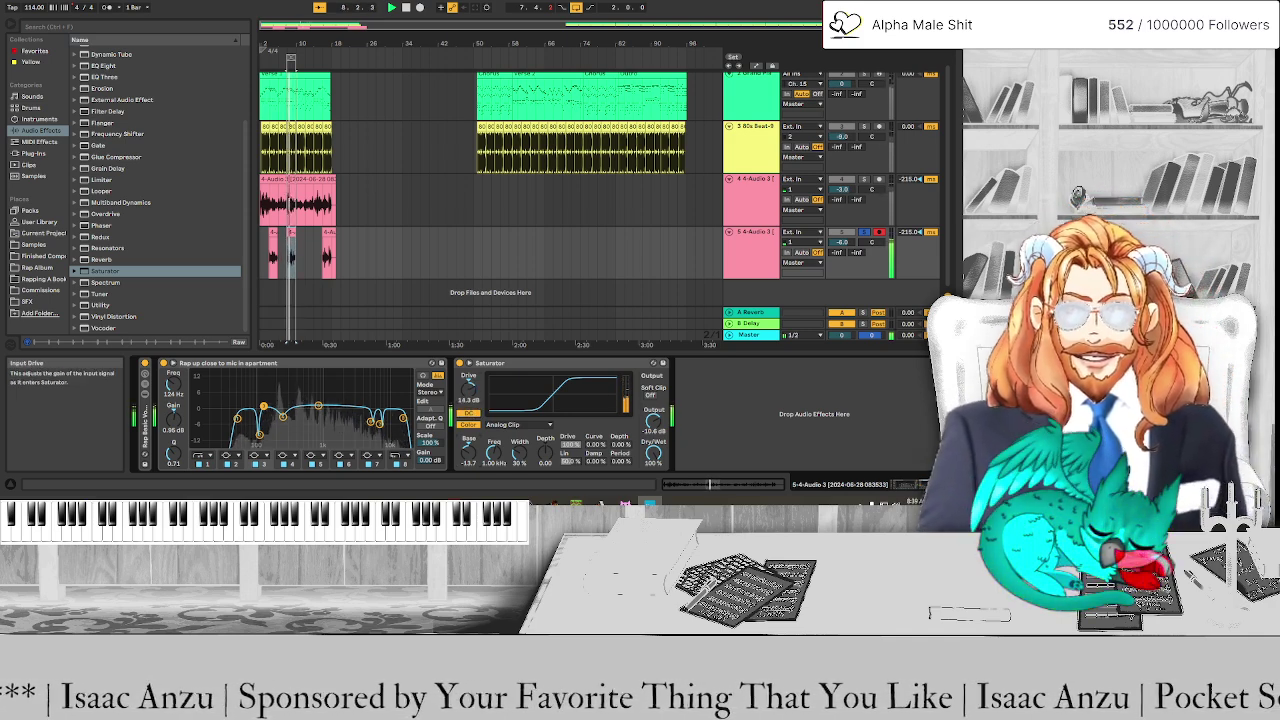
pyautogui.moveTo(648, 428); pyautogui.dragTo(648, 462)
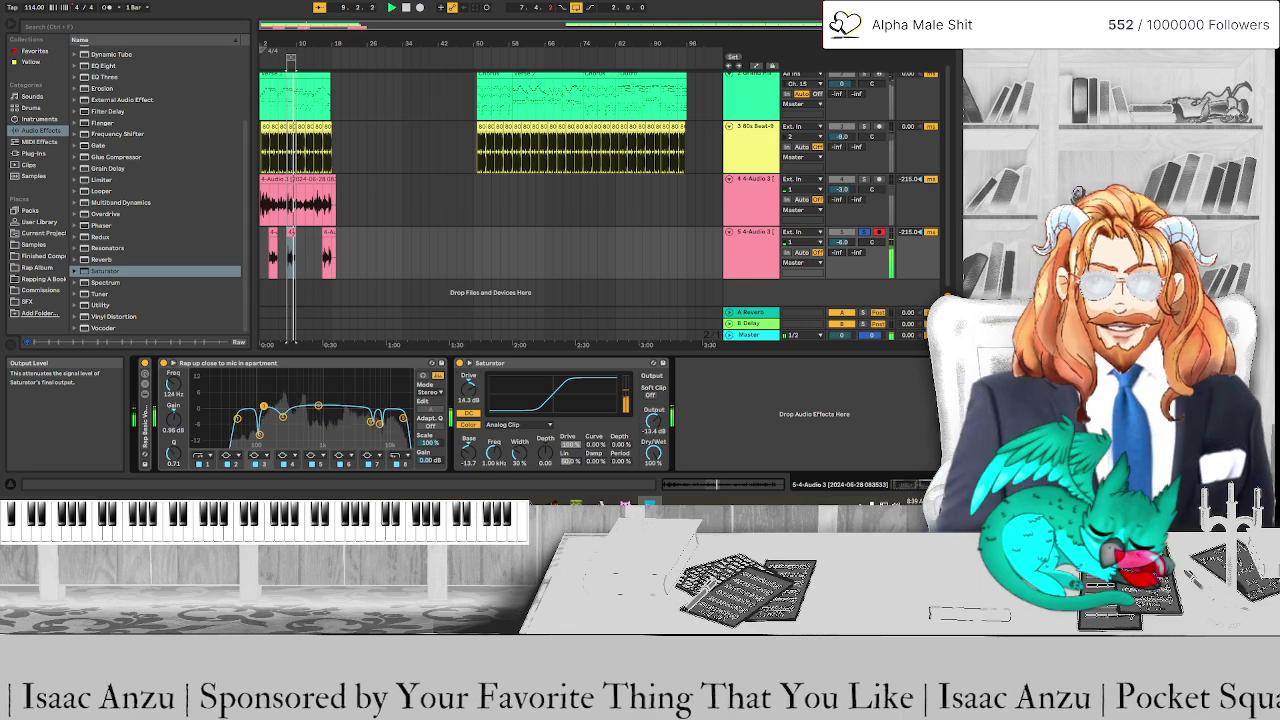
pyautogui.click(864, 238)
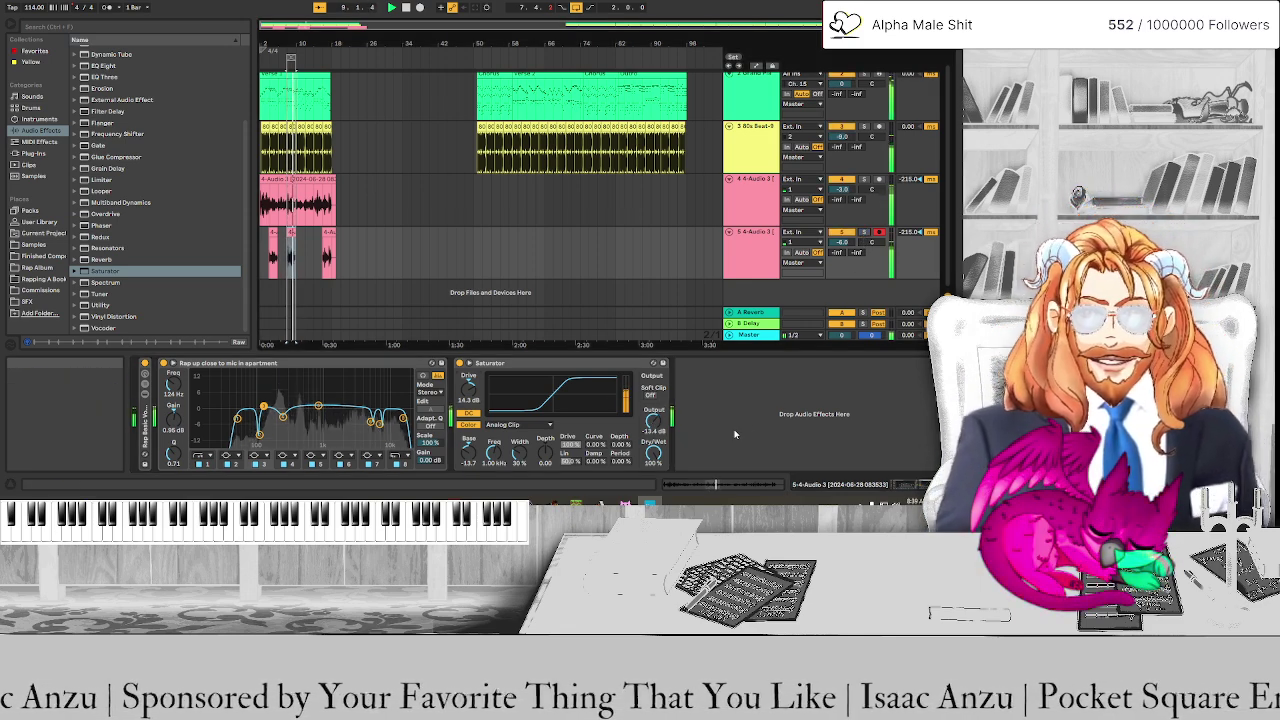
pyautogui.click(270, 63)
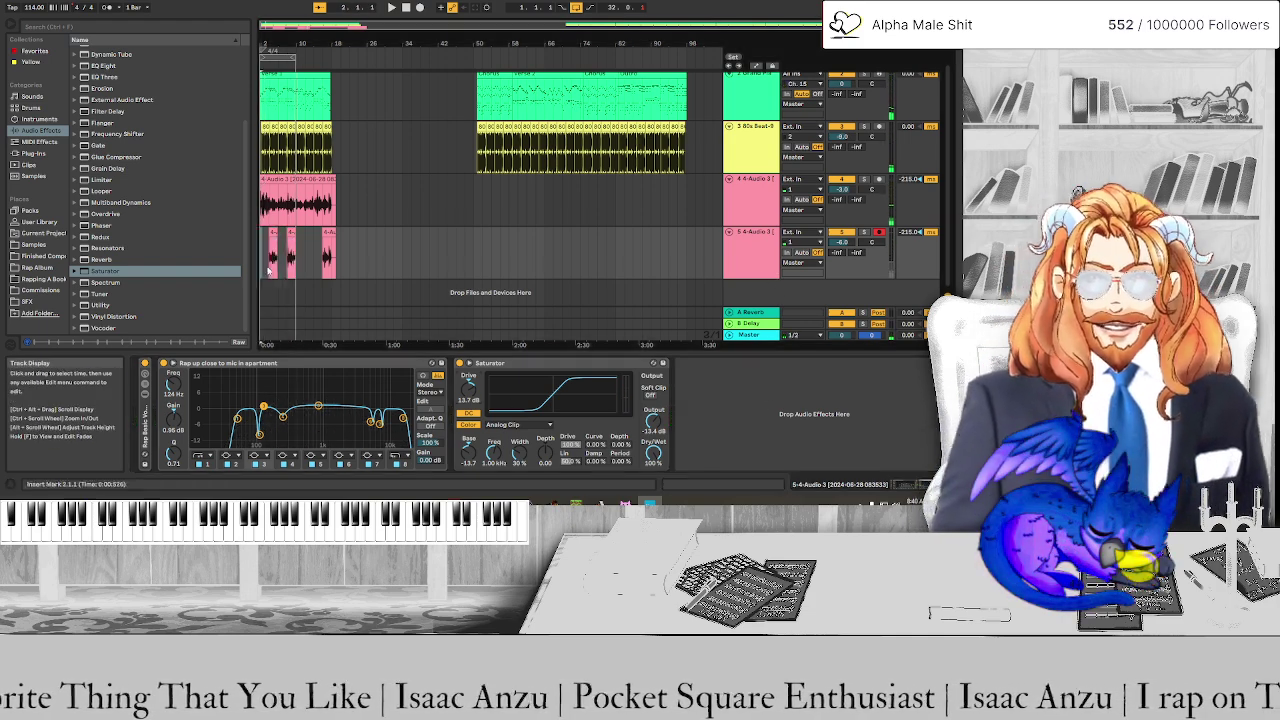
# Consolidate the doubled vocal phrases from 2.1.1 to 19.1.1 into one clip and set its warp mode to Complex Pro
pyautogui.moveTo(263, 270); pyautogui.dragTo(338, 273)
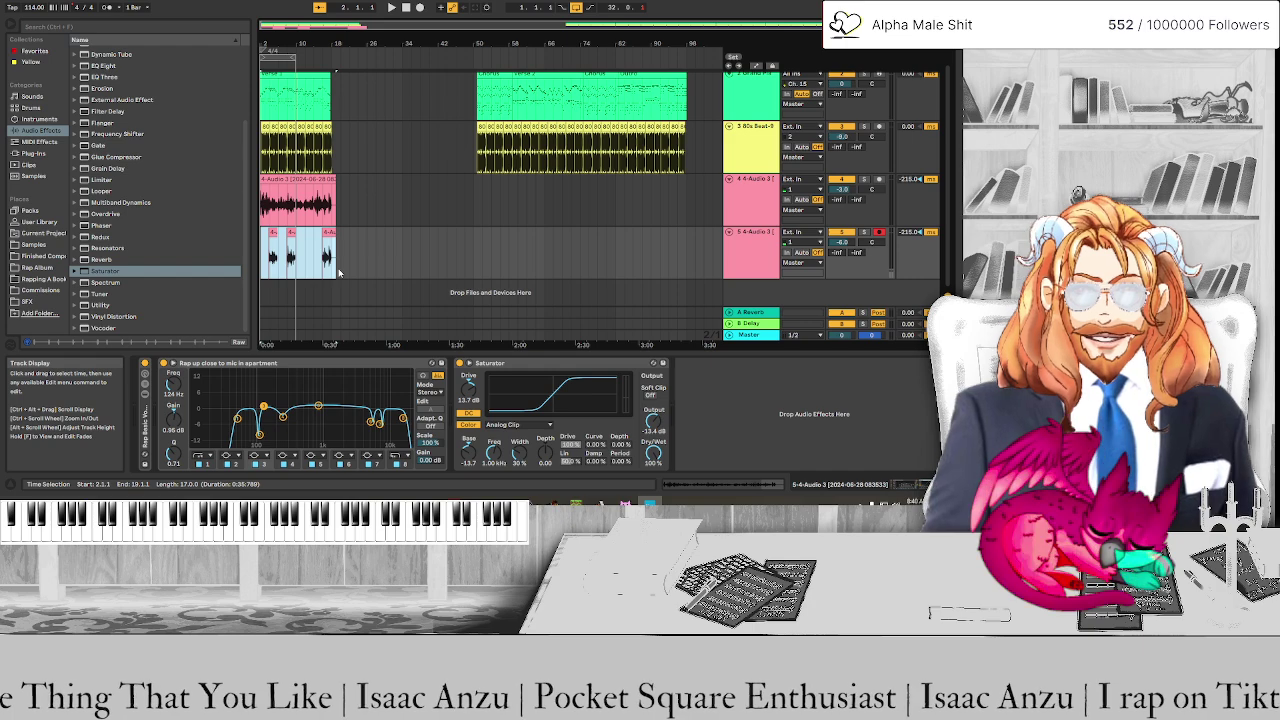
pyautogui.hotkey('ctrl', 'j')
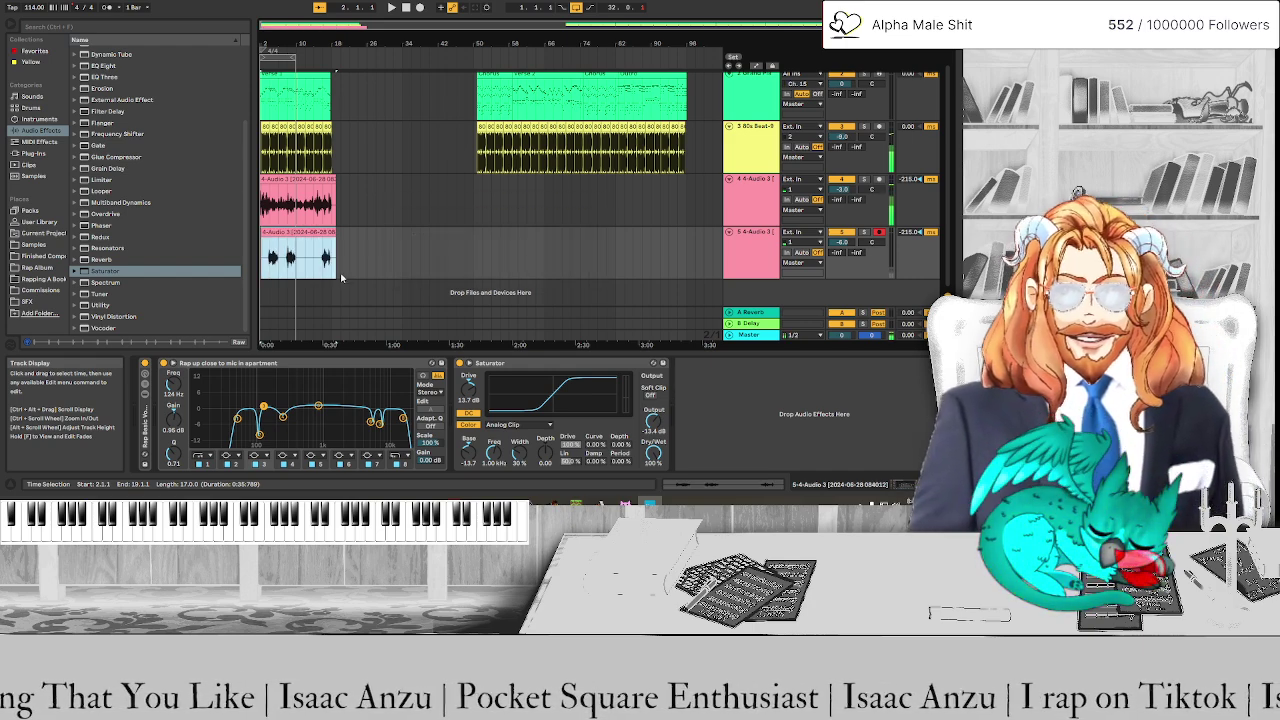
pyautogui.doubleClick(337, 282)
pyautogui.click(257, 318)
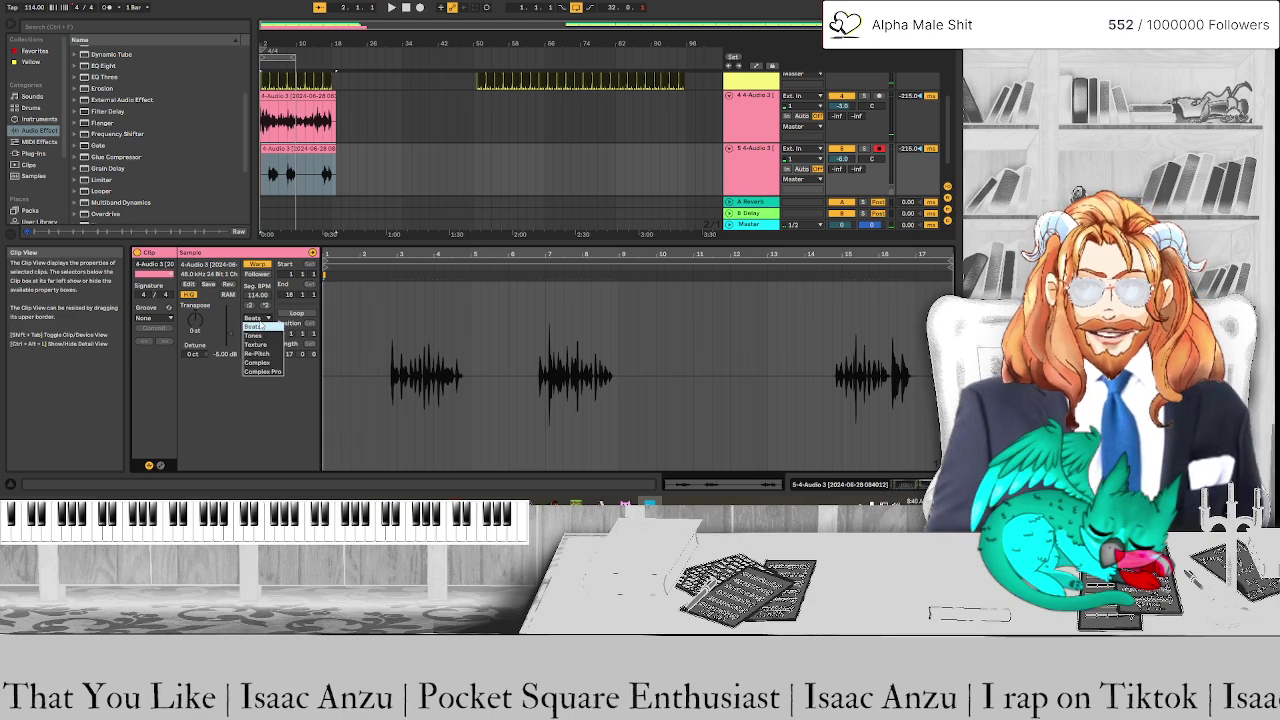
pyautogui.click(263, 372)
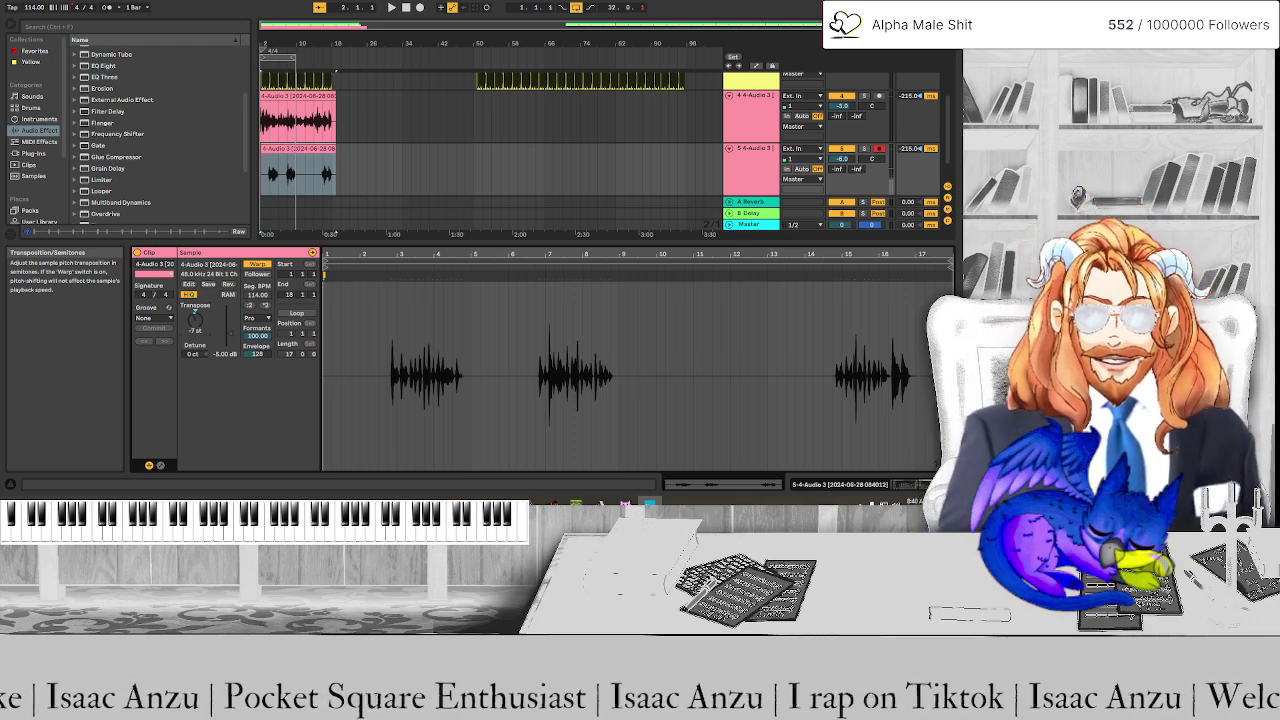
# Transpose the doubled vocal clip by -12 semitones with formants at 64.84, and play it with the loop extended past the verse's end
pyautogui.press('space')
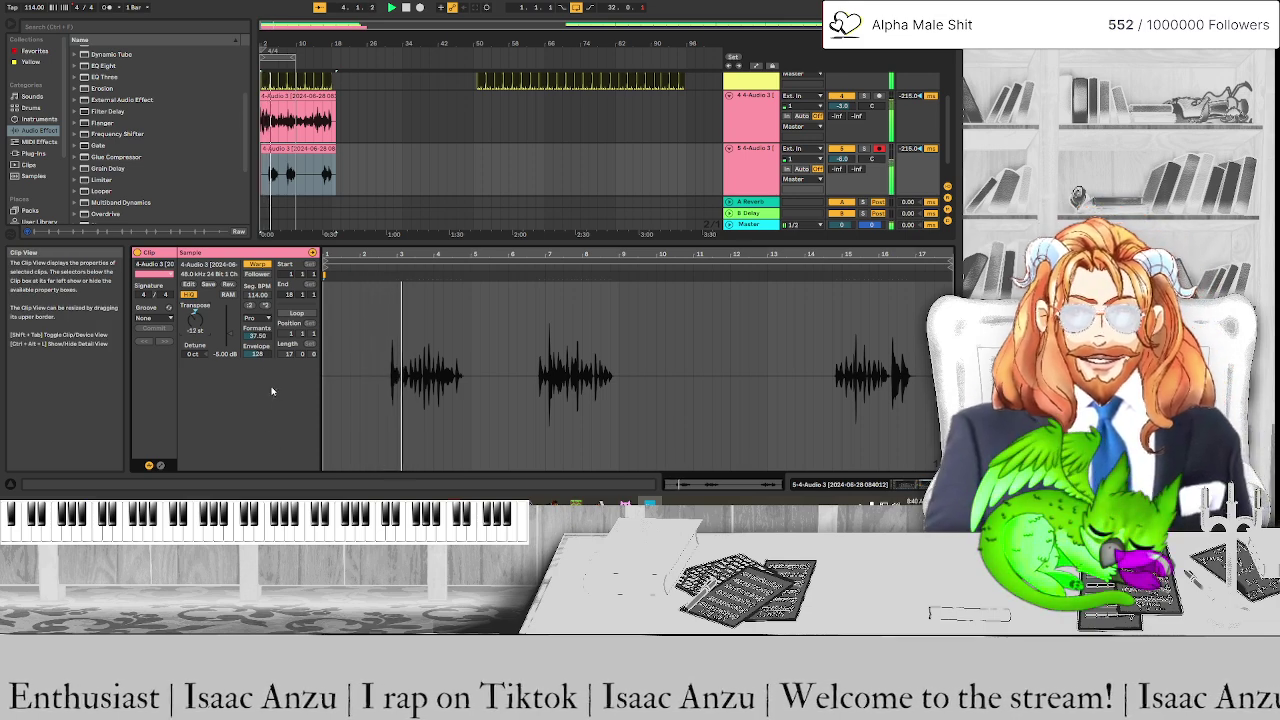
pyautogui.moveTo(256, 338); pyautogui.dragTo(256, 334)
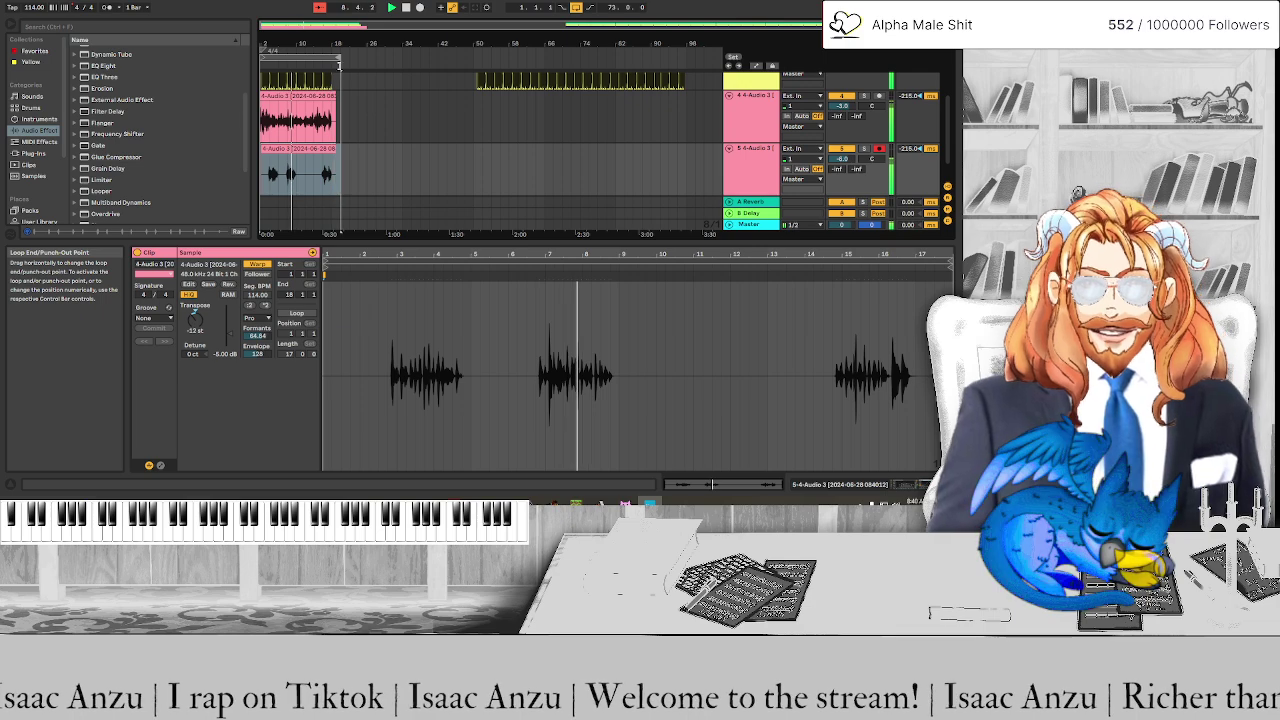
pyautogui.moveTo(334, 66); pyautogui.dragTo(341, 66)
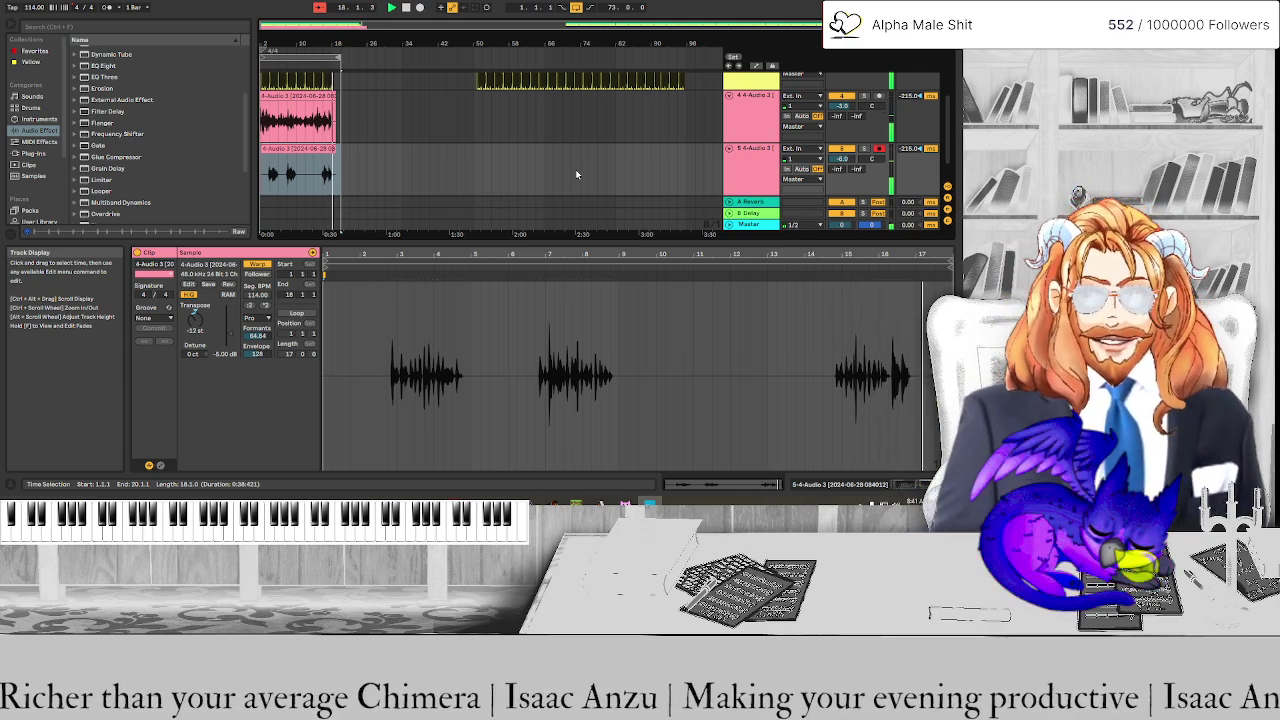
# Select the Grand Piano track and show its device chain
pyautogui.scroll(3, 576, 175)
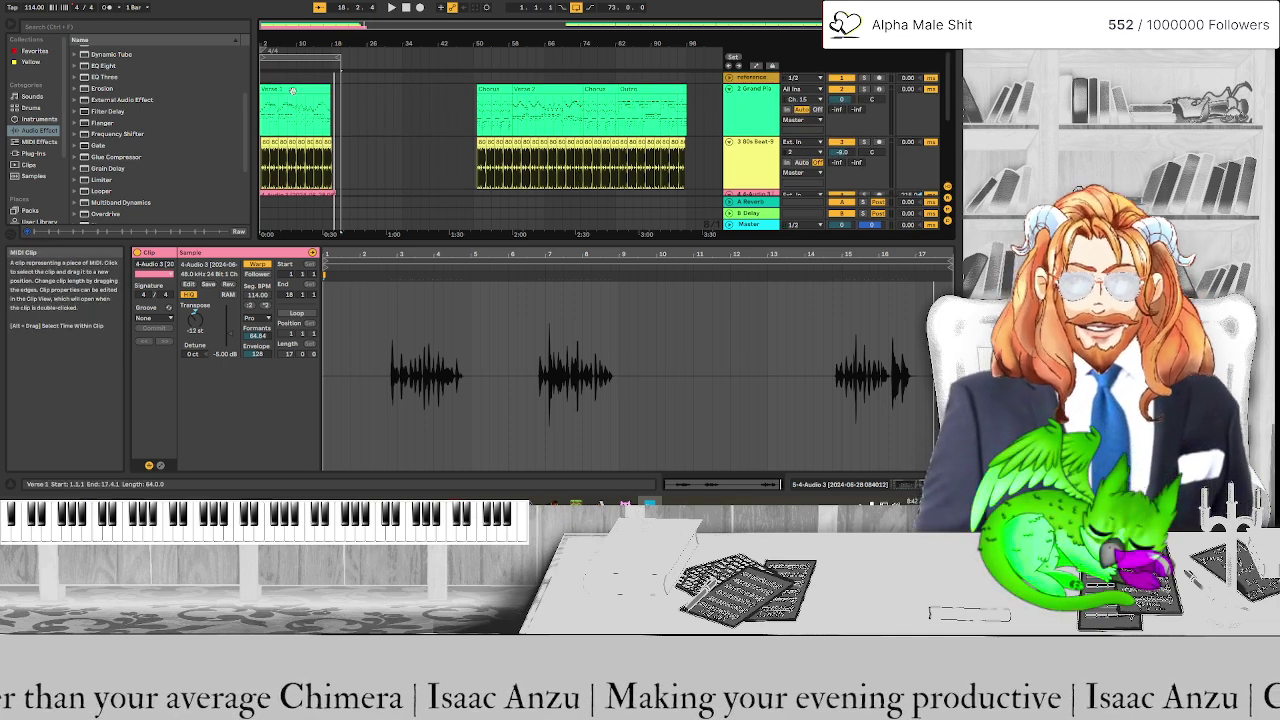
pyautogui.click(747, 120)
pyautogui.click(747, 127)
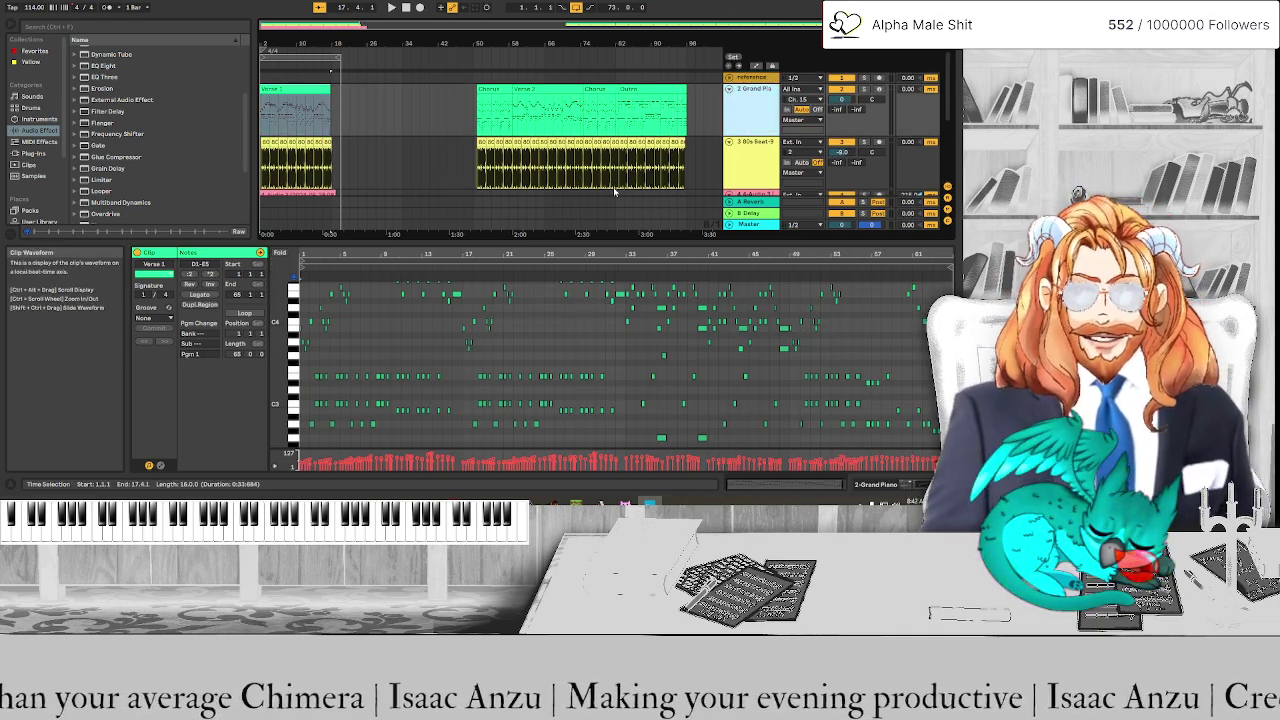
pyautogui.hotkey('shift', 'Tab')
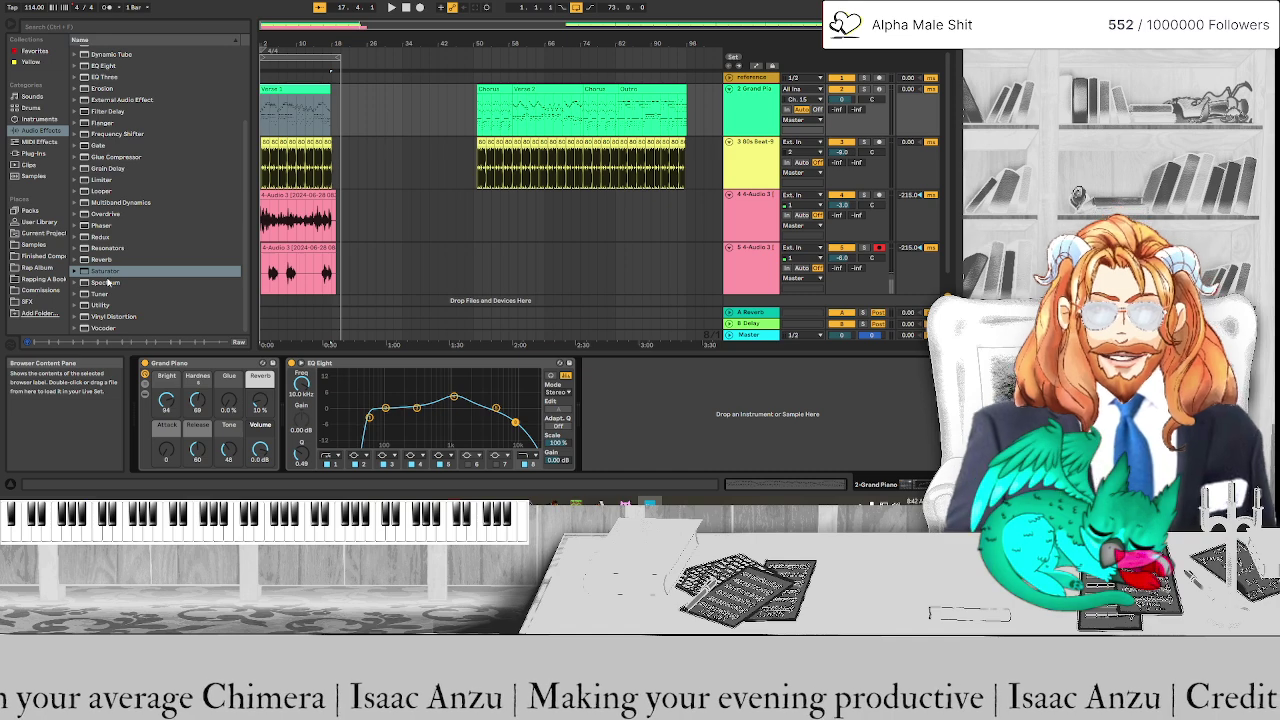
# Try an Overdrive after the EQ Eight on the Grand Piano track during playback, and delete it
pyautogui.click(106, 215)
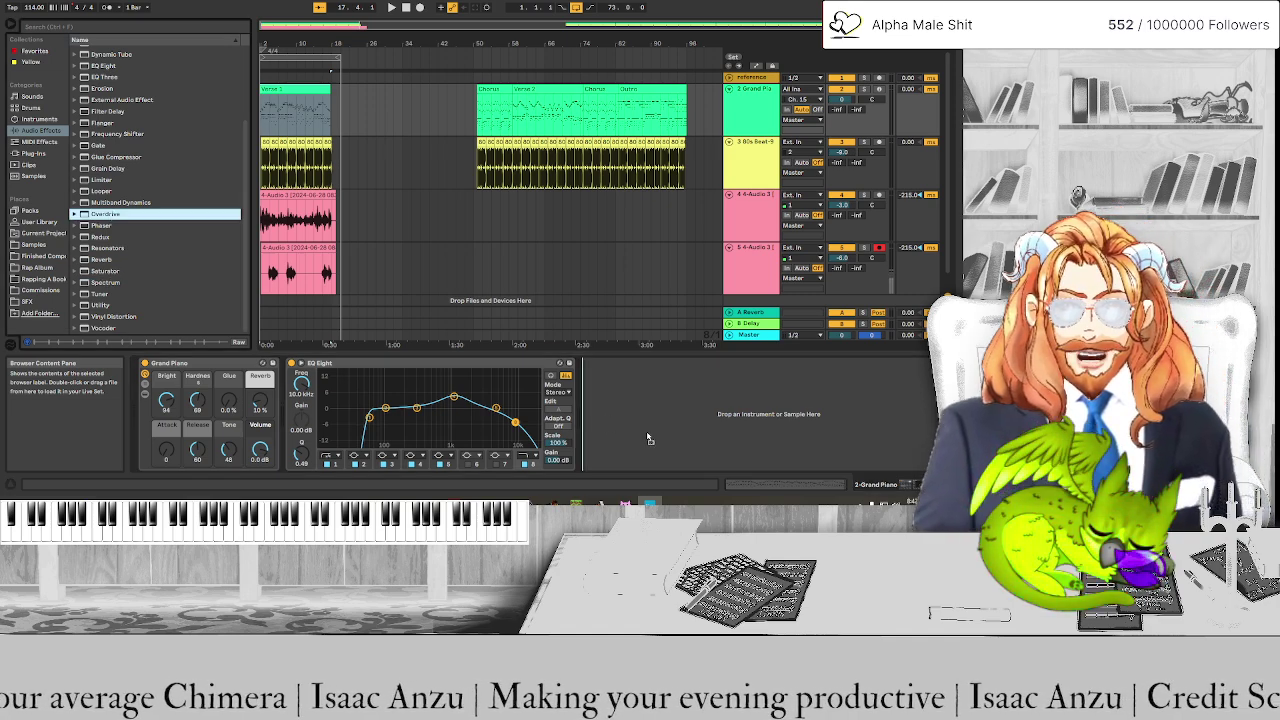
pyautogui.press('Return')
pyautogui.press('space')
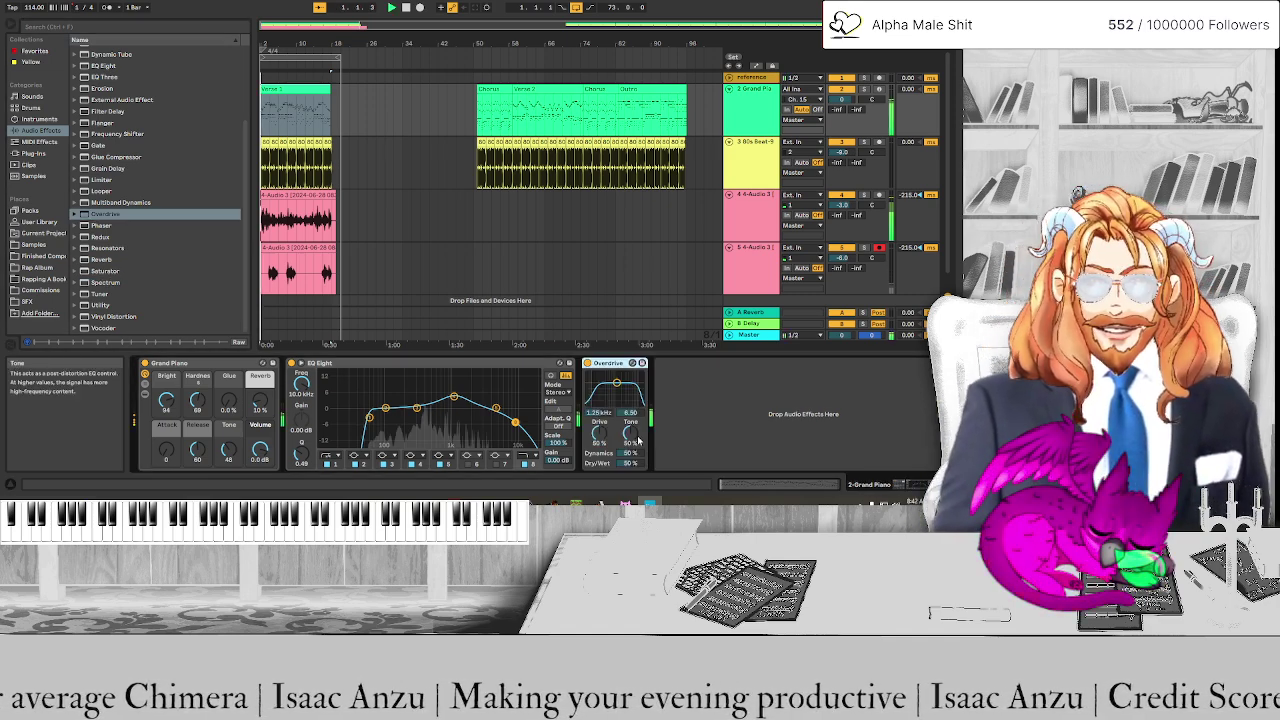
pyautogui.rightClick(610, 363)
pyautogui.click(630, 429)
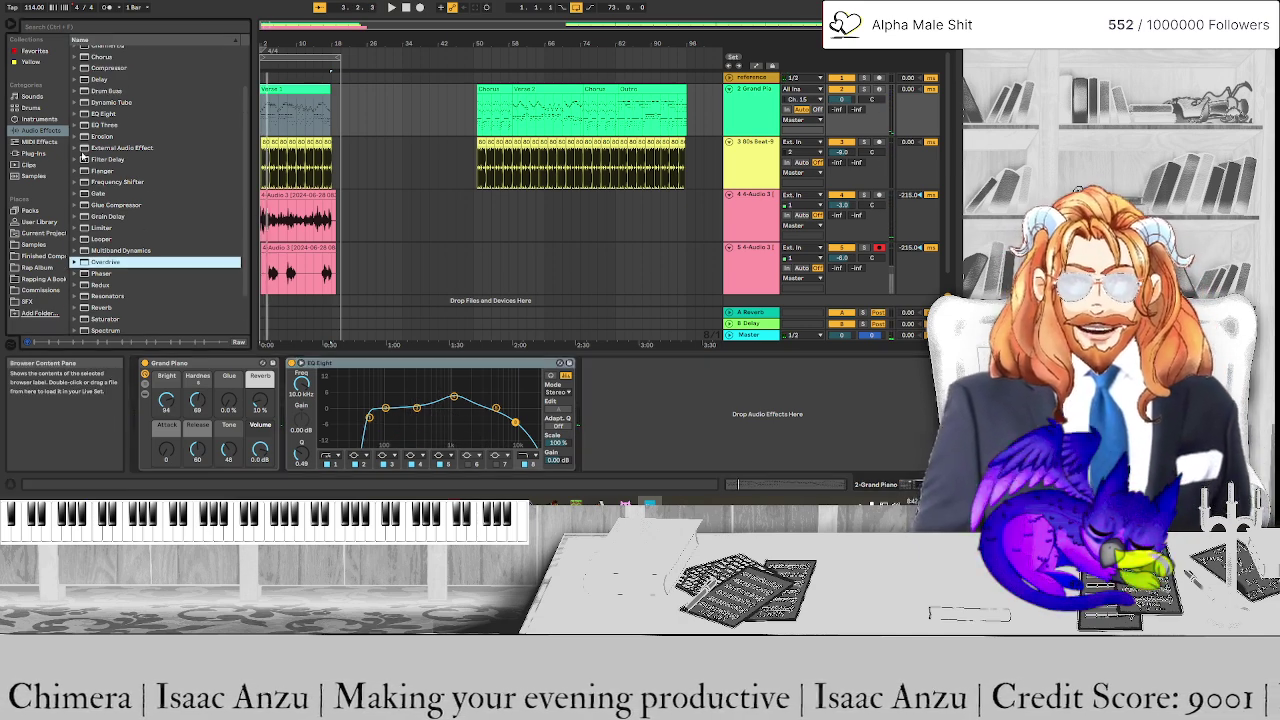
# Audition the Trash effect rack on the soloed piano, after and ahead of the EQ Eight, and delete it
pyautogui.scroll(3, 83, 155)
pyautogui.click(74, 51)
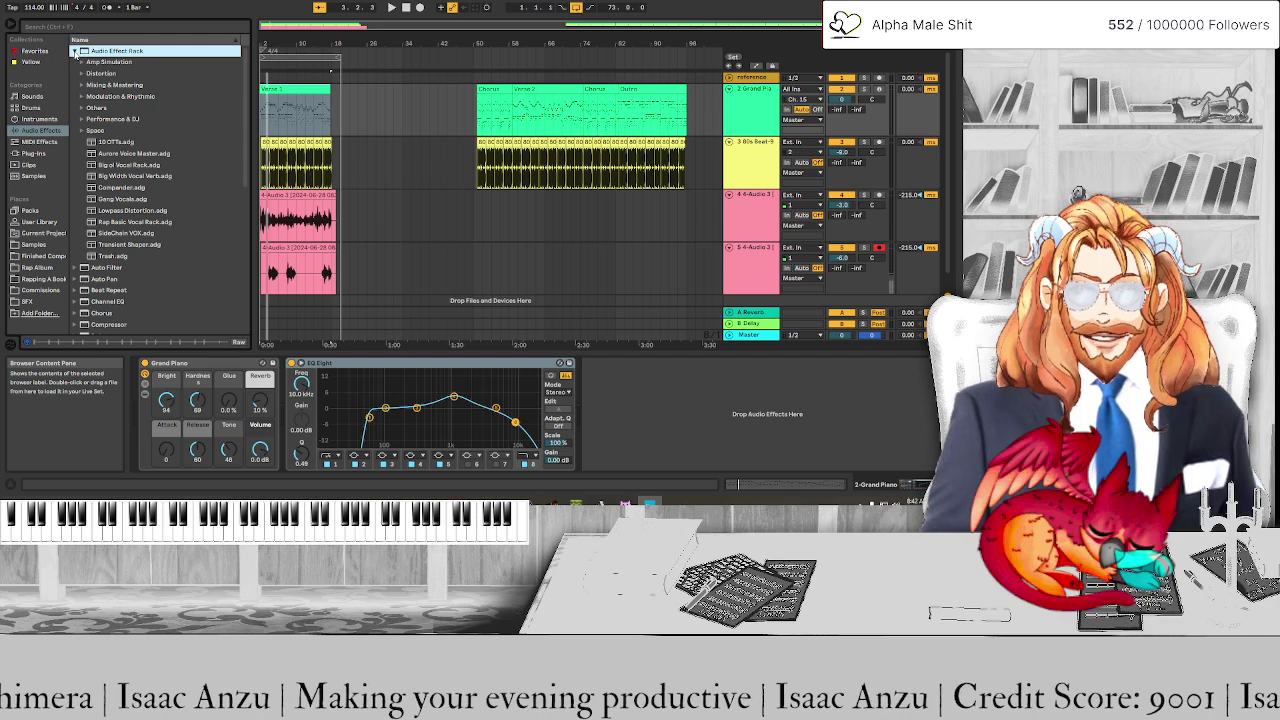
pyautogui.moveTo(111, 257); pyautogui.dragTo(599, 410)
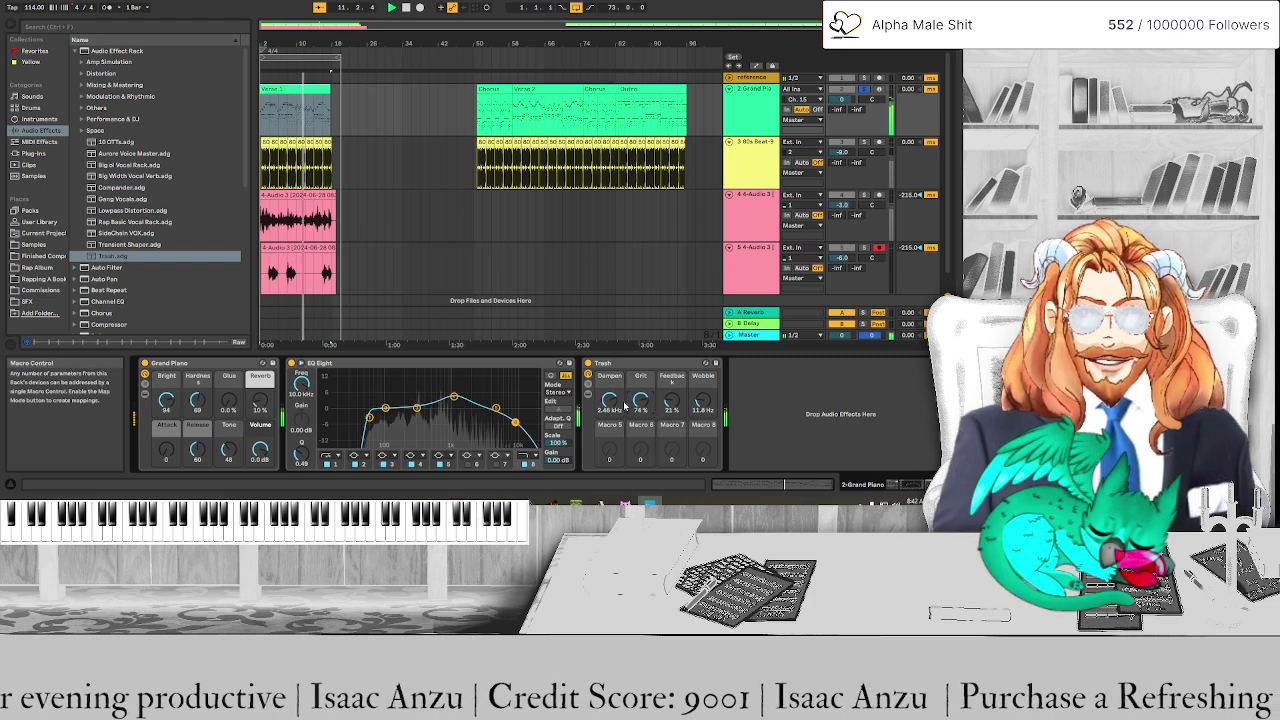
pyautogui.click(640, 363)
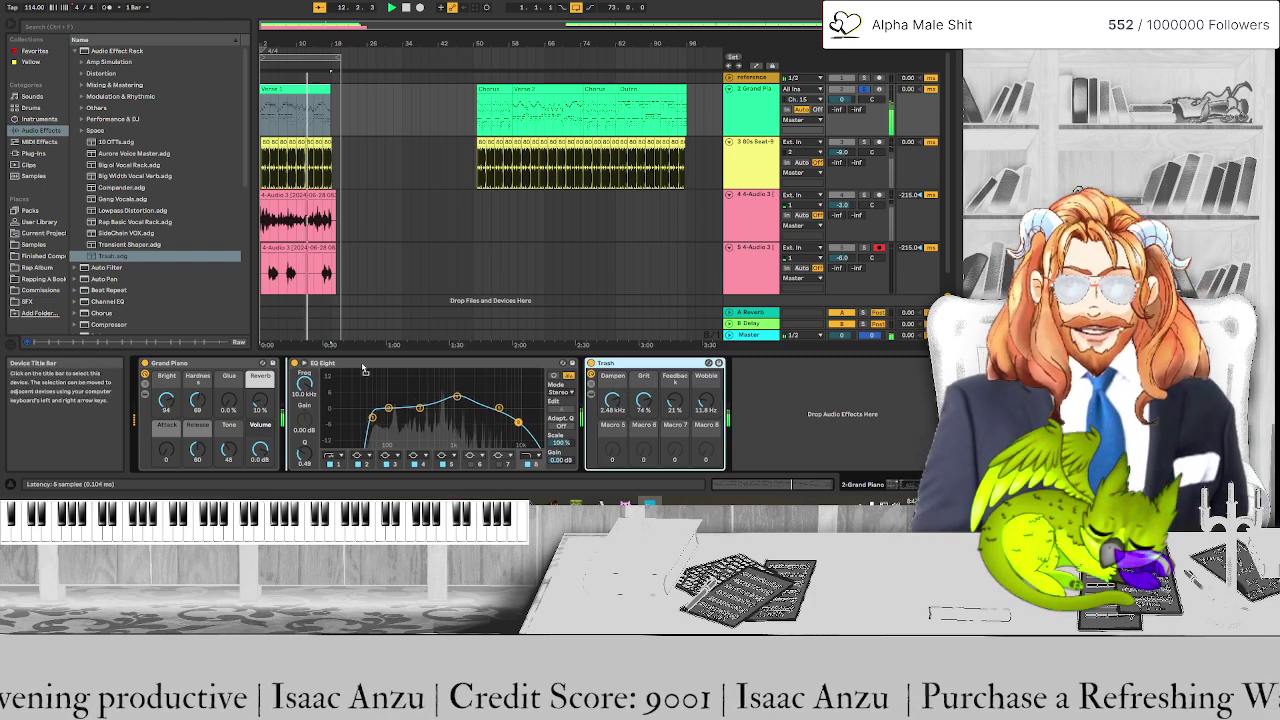
pyautogui.moveTo(352, 369); pyautogui.dragTo(355, 370)
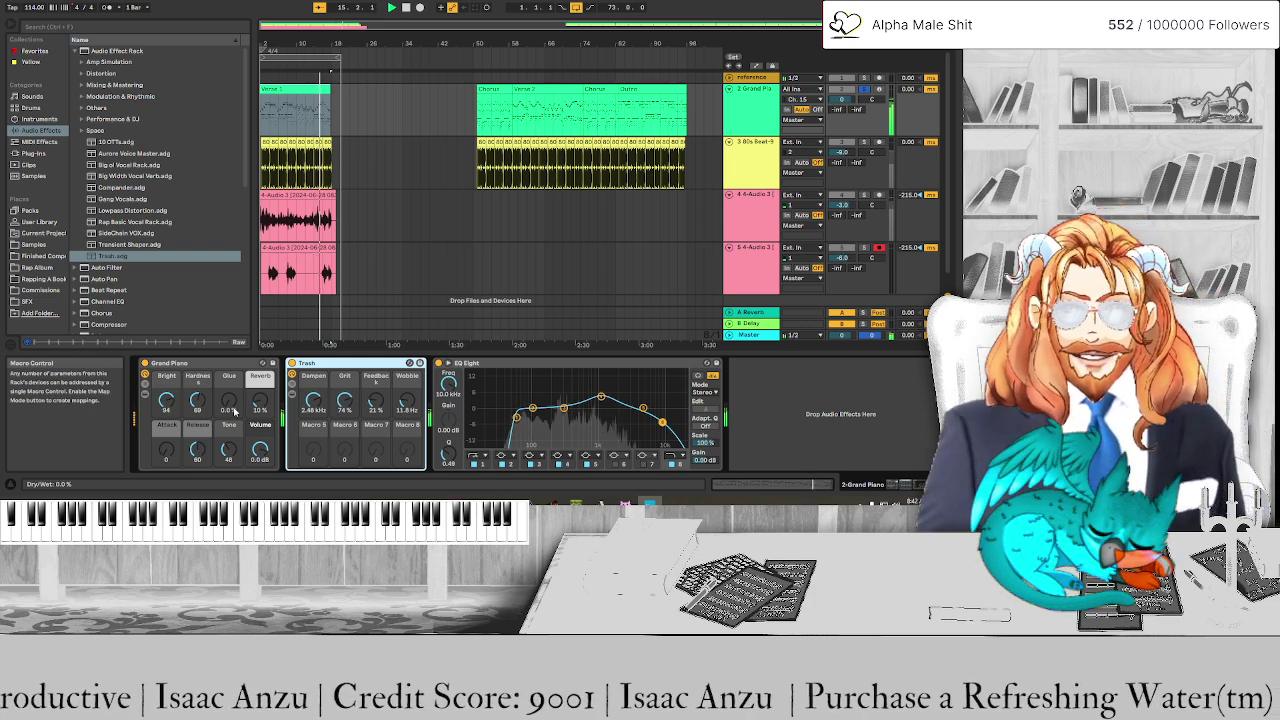
pyautogui.rightClick(370, 369)
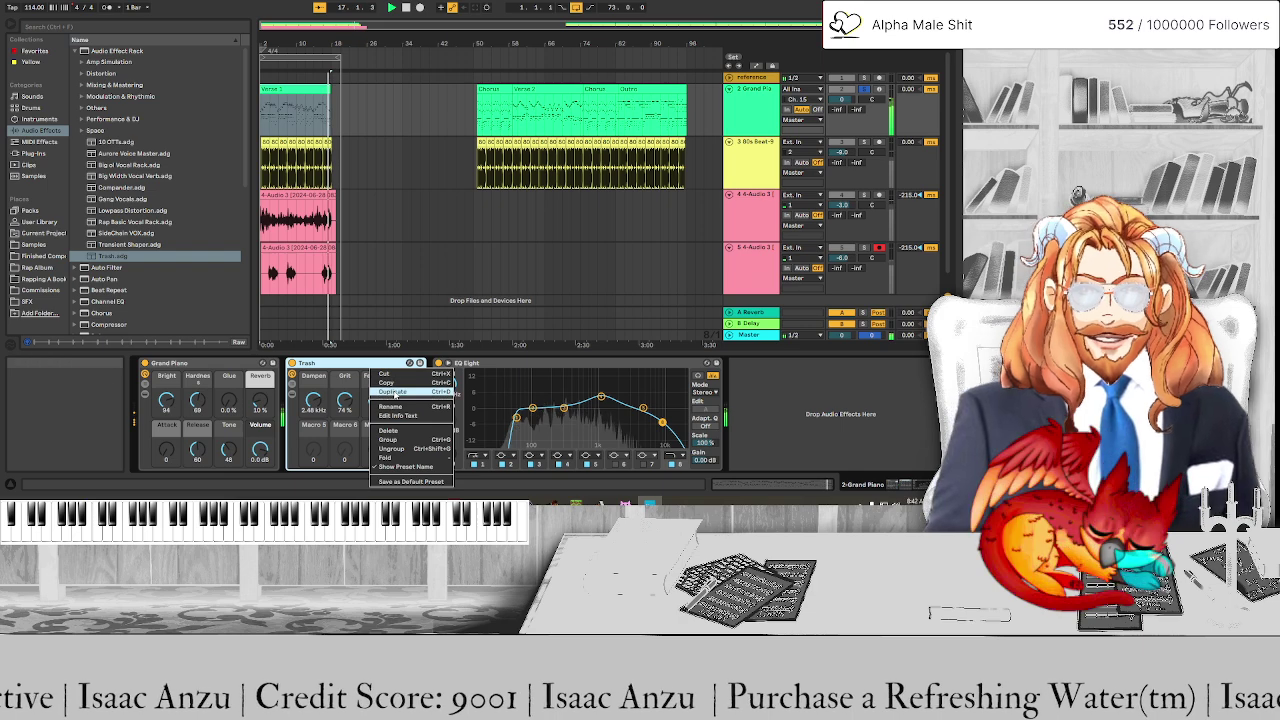
pyautogui.click(389, 430)
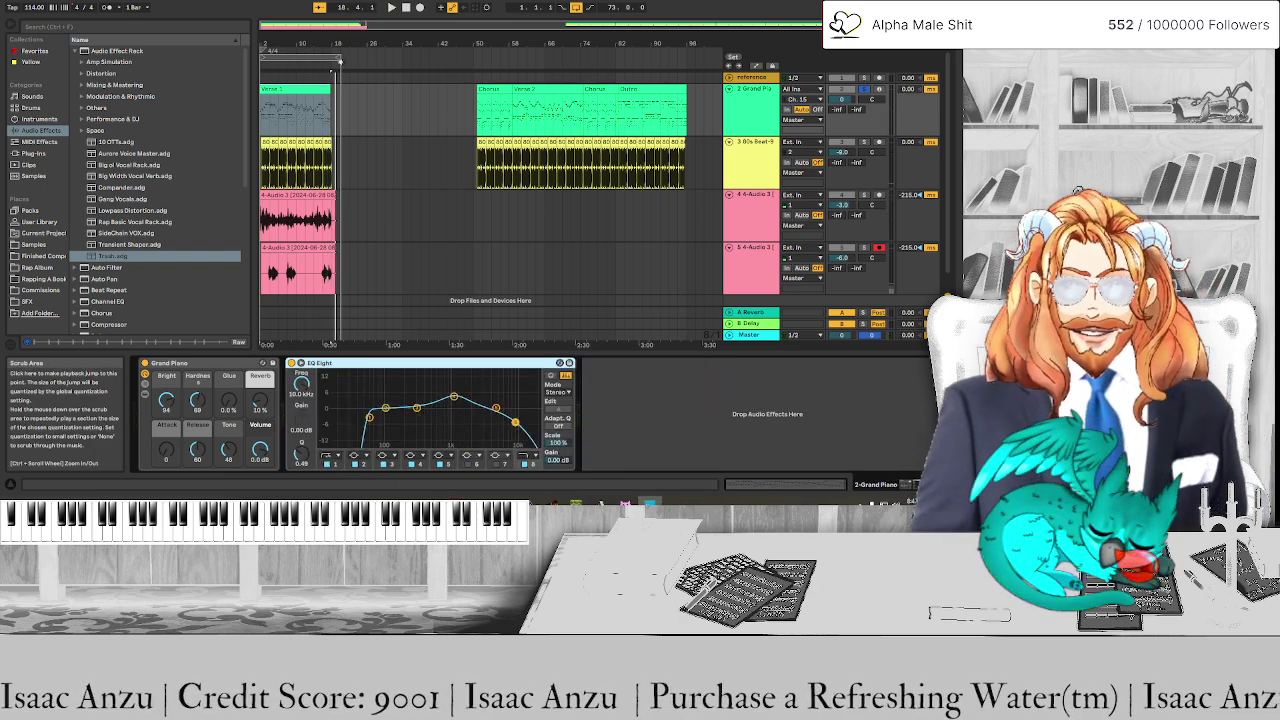
# Shorten the arrangement loop to end at 18.1.1 and trim the ends of both vocal clips to the same point
pyautogui.scroll(5, 339, 62)
pyautogui.moveTo(339, 60); pyautogui.dragTo(292, 58)
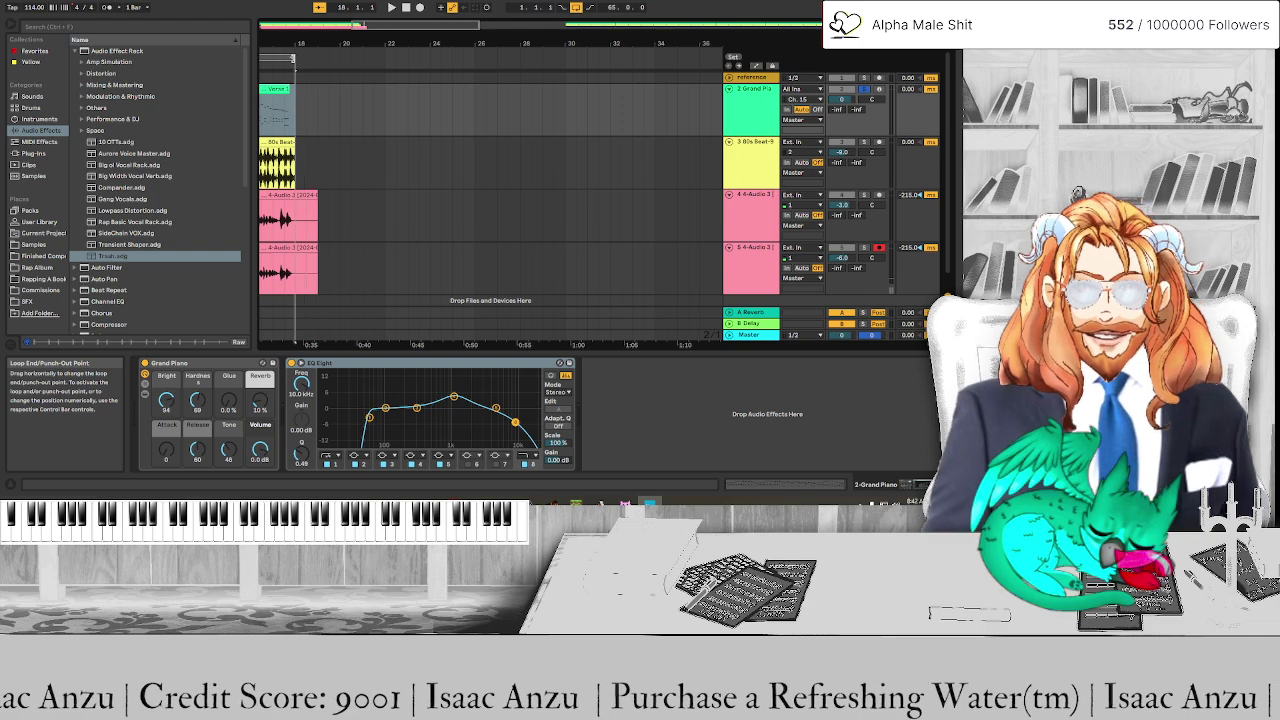
pyautogui.scroll(-5, 292, 67)
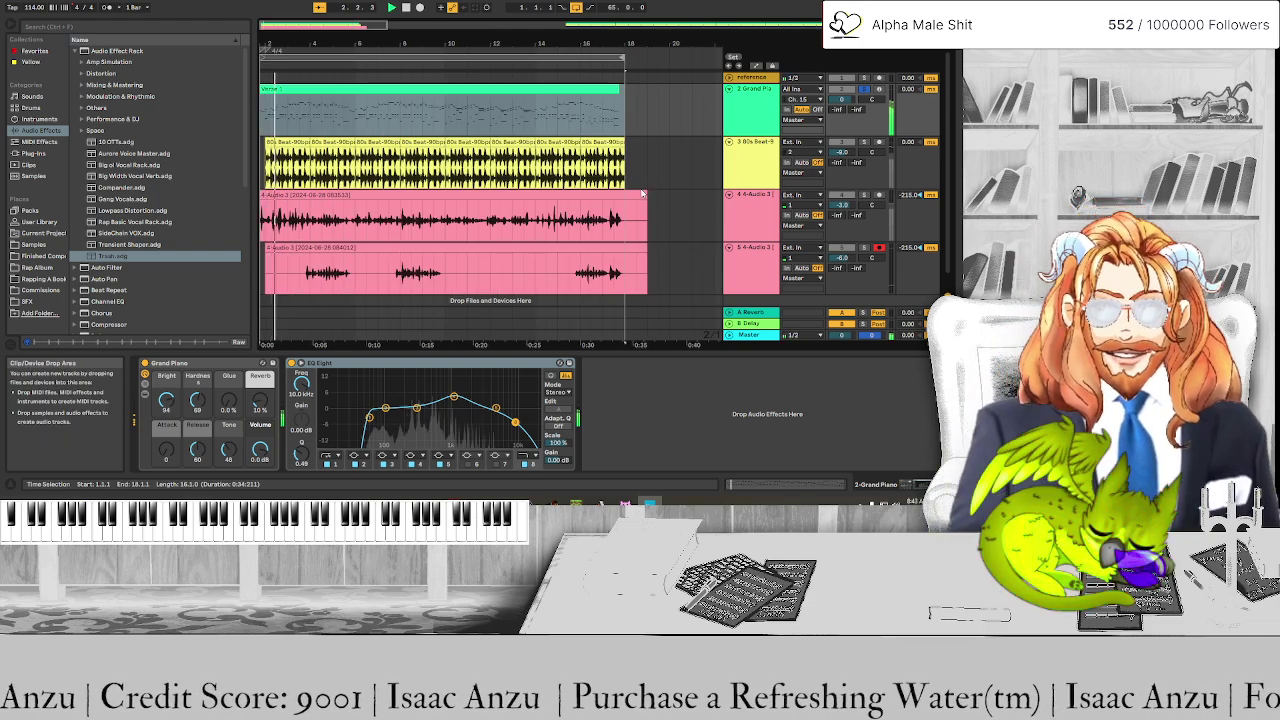
pyautogui.click(600, 225)
pyautogui.moveTo(646, 215); pyautogui.dragTo(624, 215)
pyautogui.moveTo(646, 270); pyautogui.dragTo(624, 270)
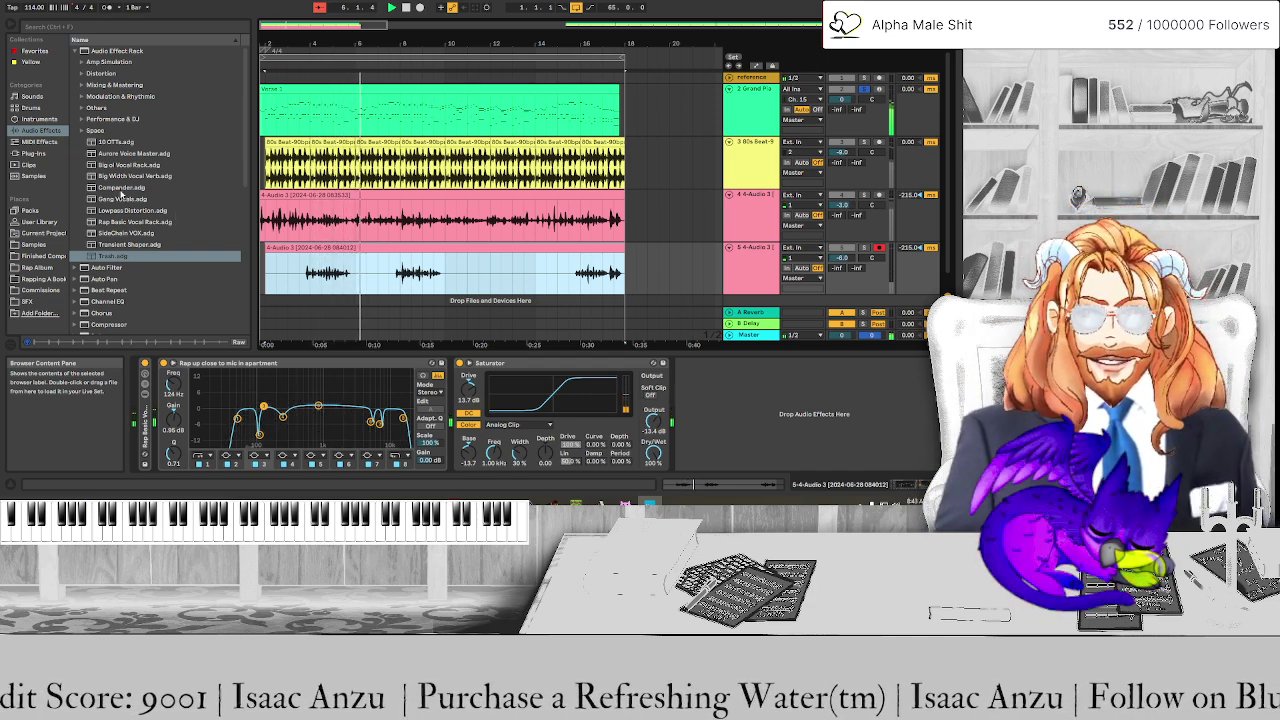
# Try the Compander rack before the piano's EQ Eight, raise its ratio to 14.22:1, and delete the rack
pyautogui.click(130, 187)
pyautogui.moveTo(393, 341); pyautogui.dragTo(747, 110)
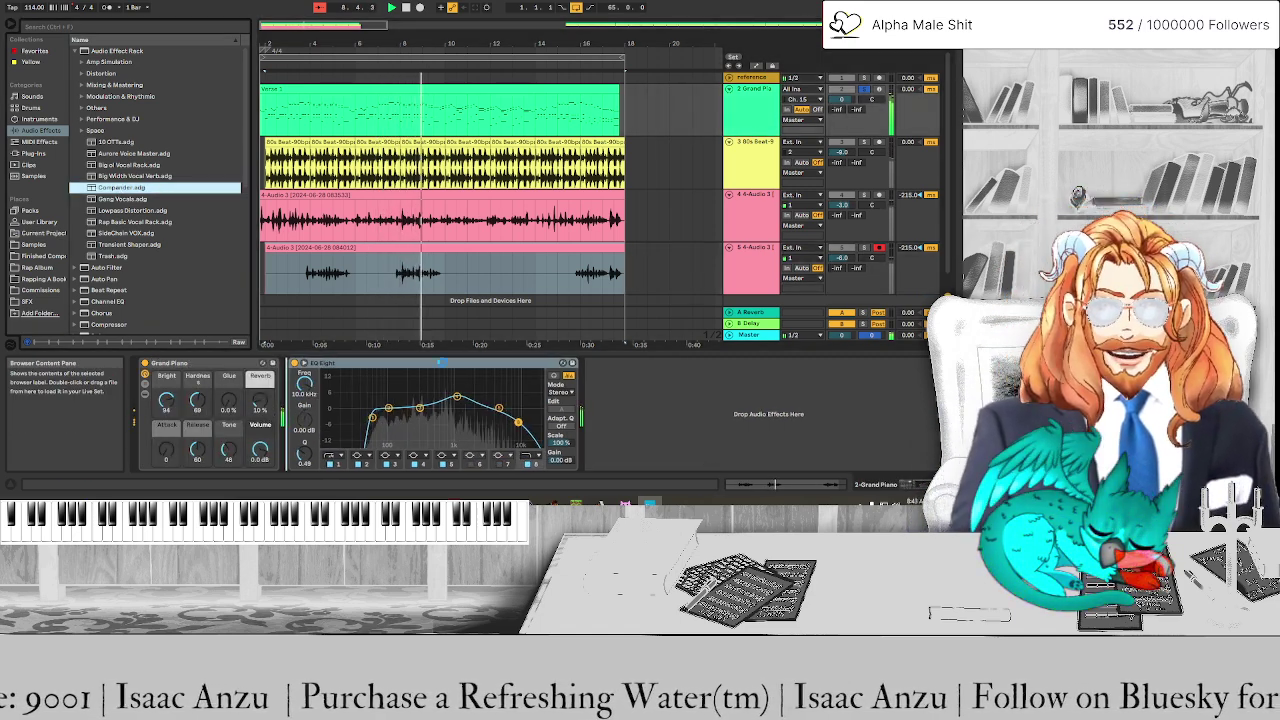
pyautogui.press('Return')
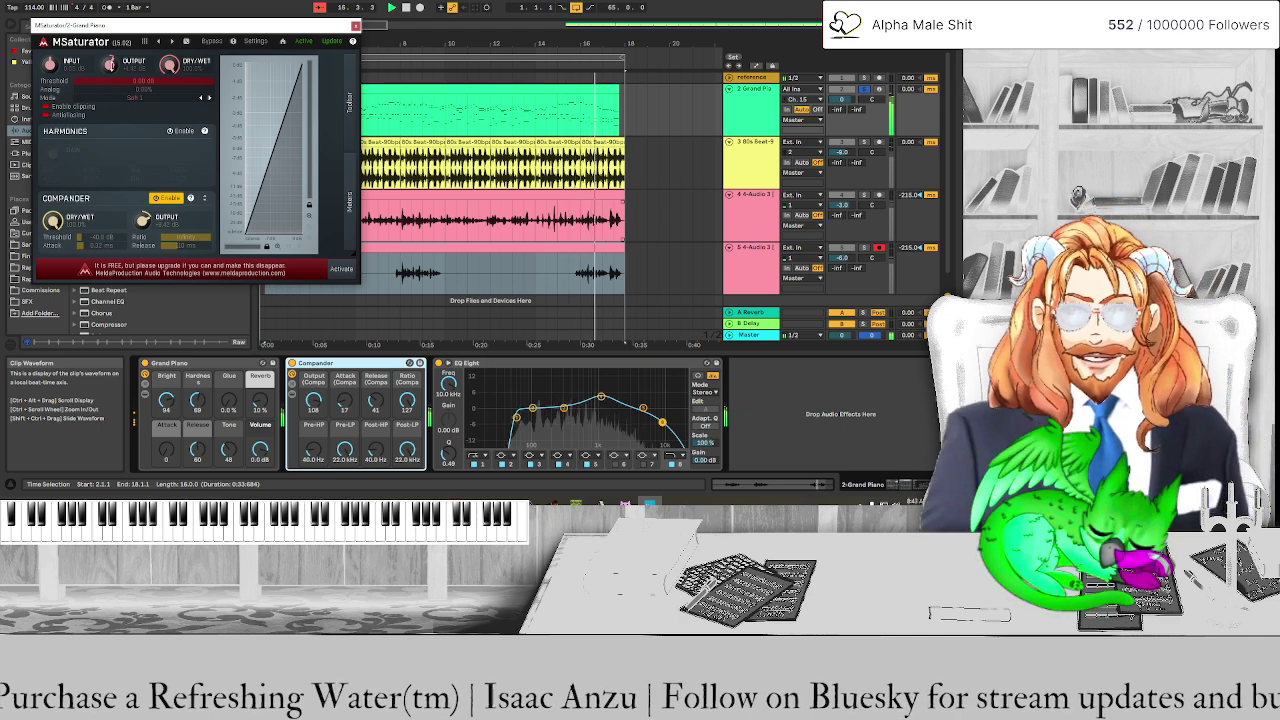
pyautogui.click(355, 26)
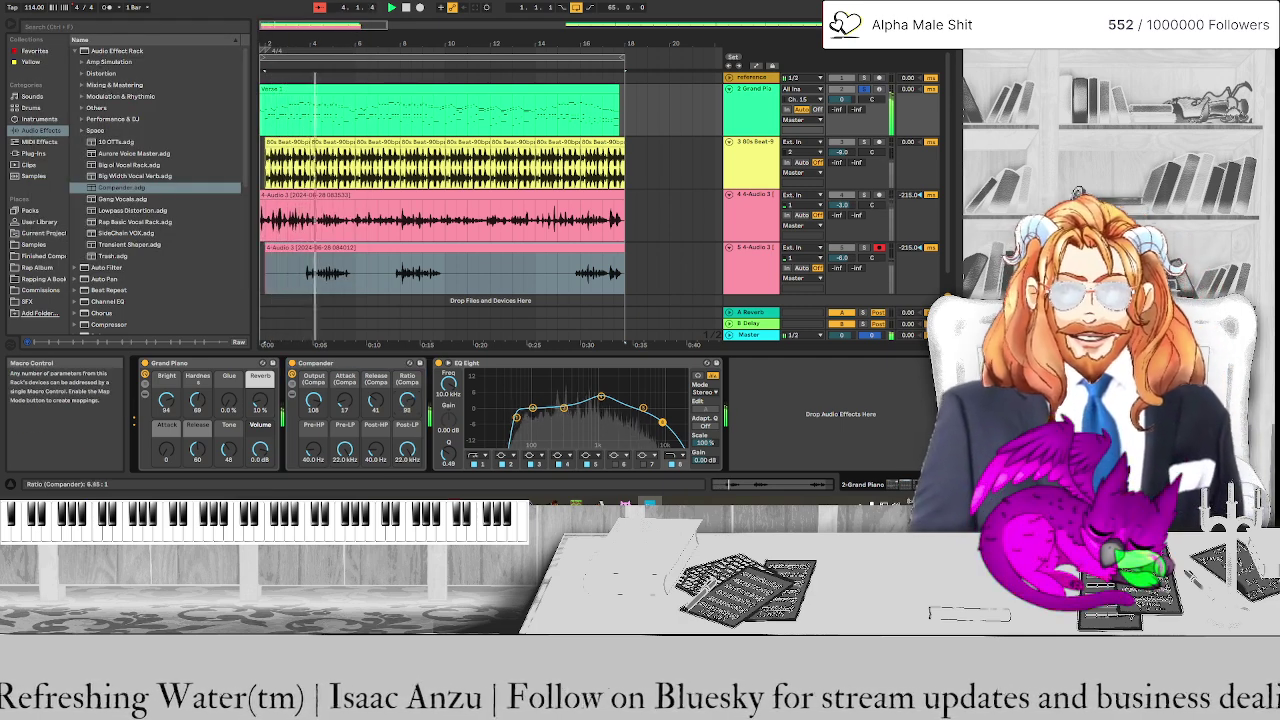
pyautogui.moveTo(406, 400); pyautogui.dragTo(406, 410)
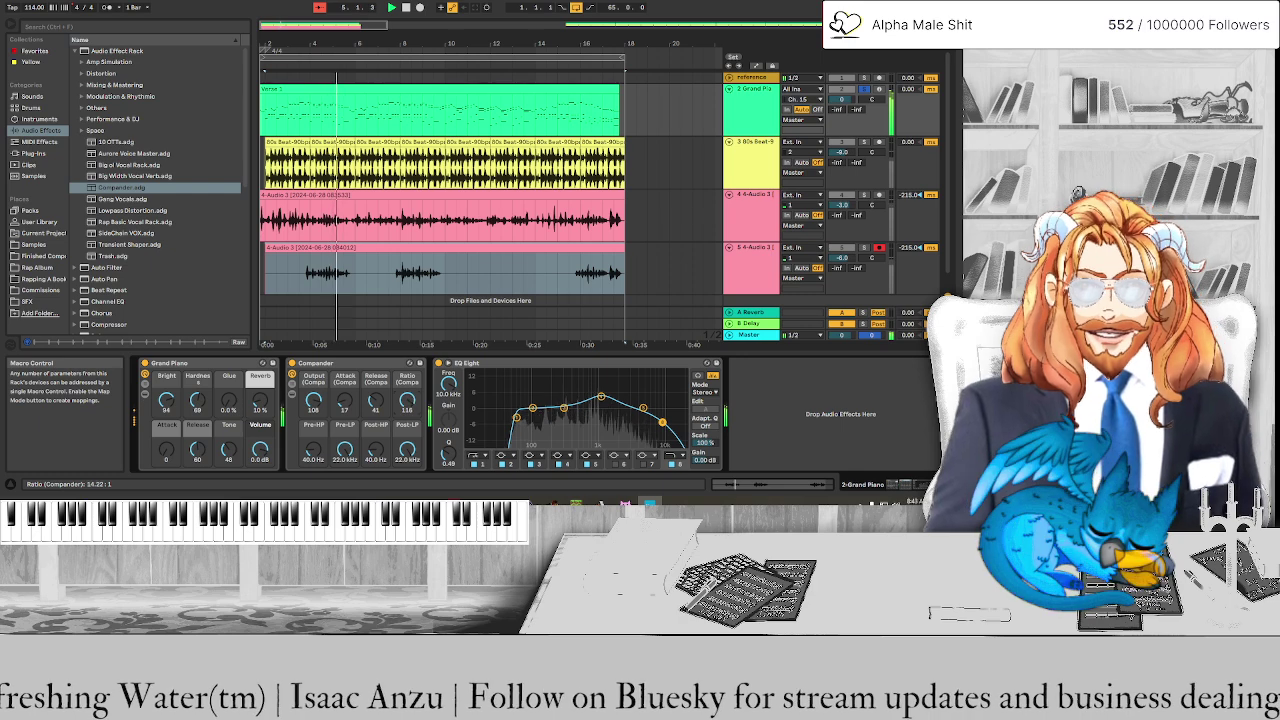
pyautogui.rightClick(343, 364)
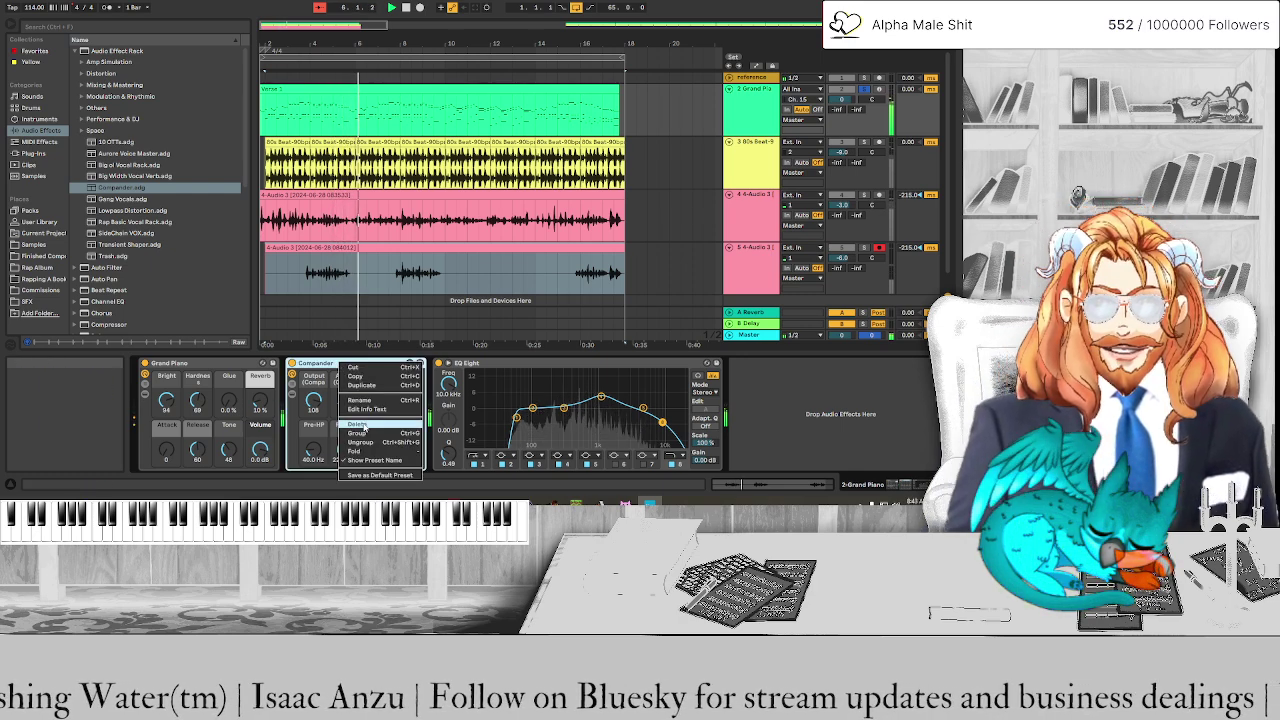
pyautogui.click(360, 425)
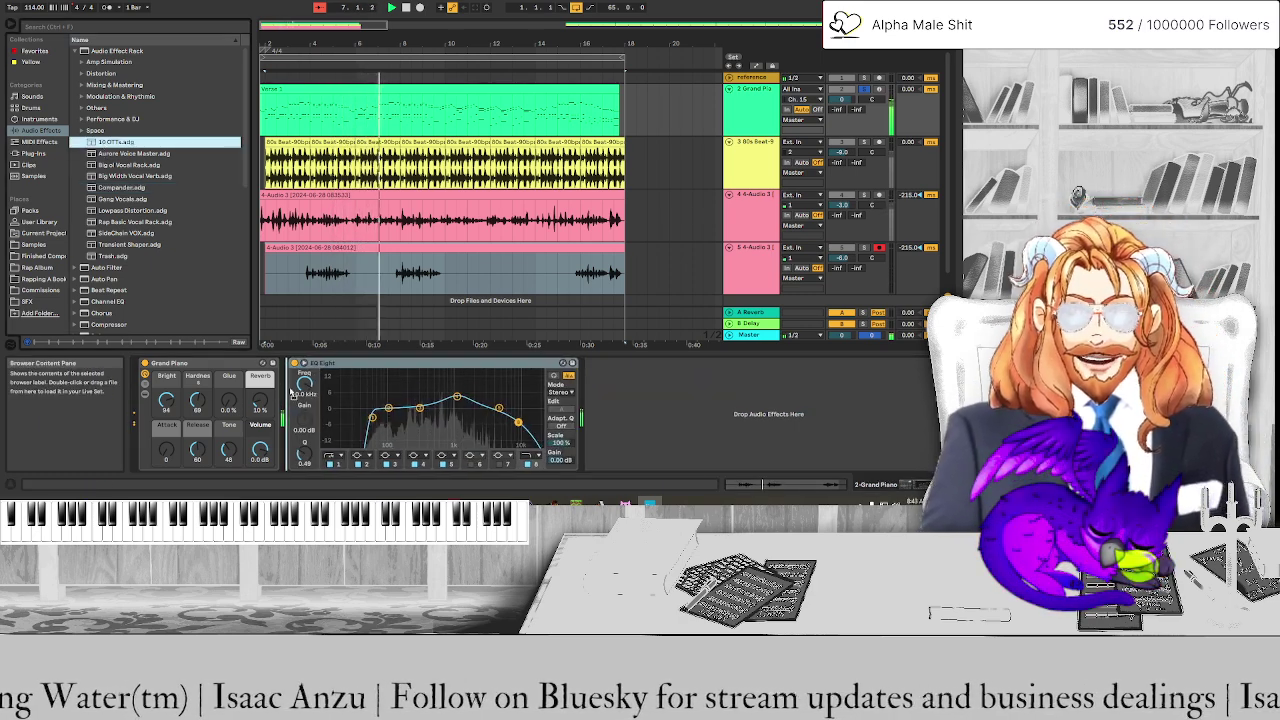
# Insert the 10 OTTs rack before the piano's EQ Eight, raise the EQ's low cut to 208 Hz and unsolo the track
pyautogui.press('Return')
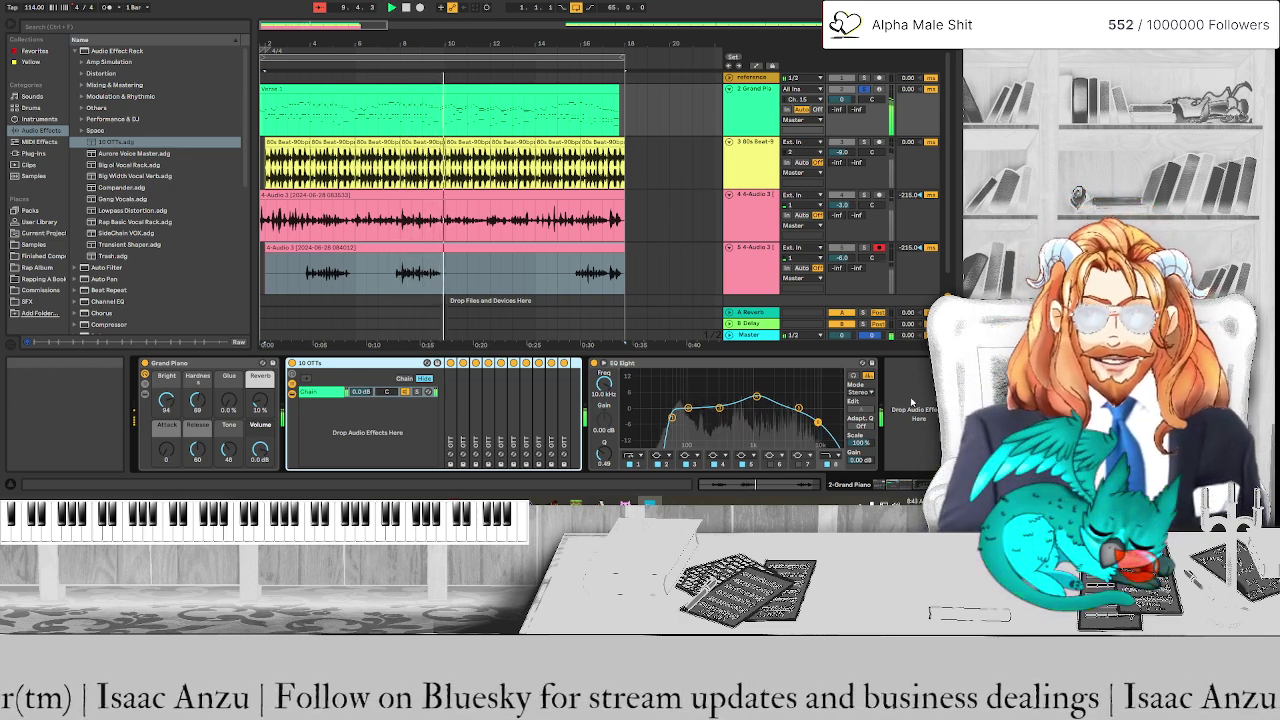
pyautogui.moveTo(672, 420); pyautogui.dragTo(707, 415)
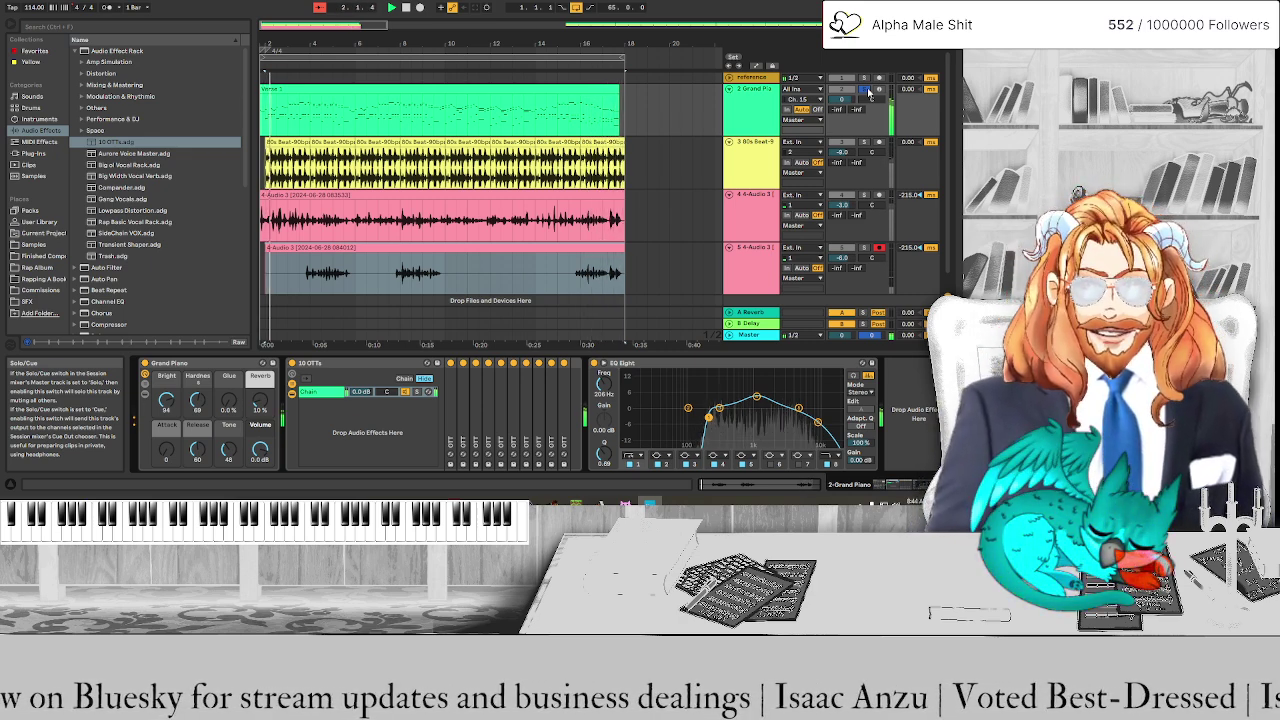
pyautogui.click(865, 89)
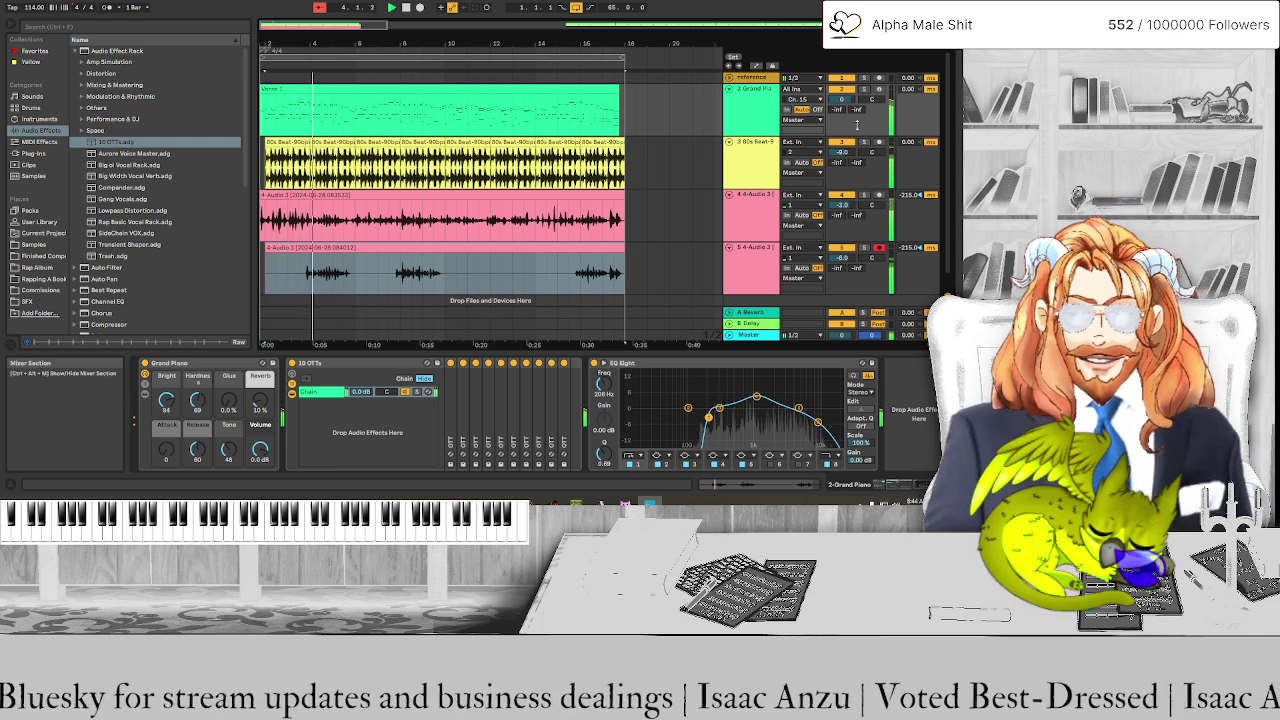
# Reshape the piano's EQ Eight with a 180 Hz low cut, a 3.84 dB boost at 4.95 kHz and -2.36 dB at 1.16 kHz
pyautogui.moveTo(757, 397); pyautogui.dragTo(657, 418)
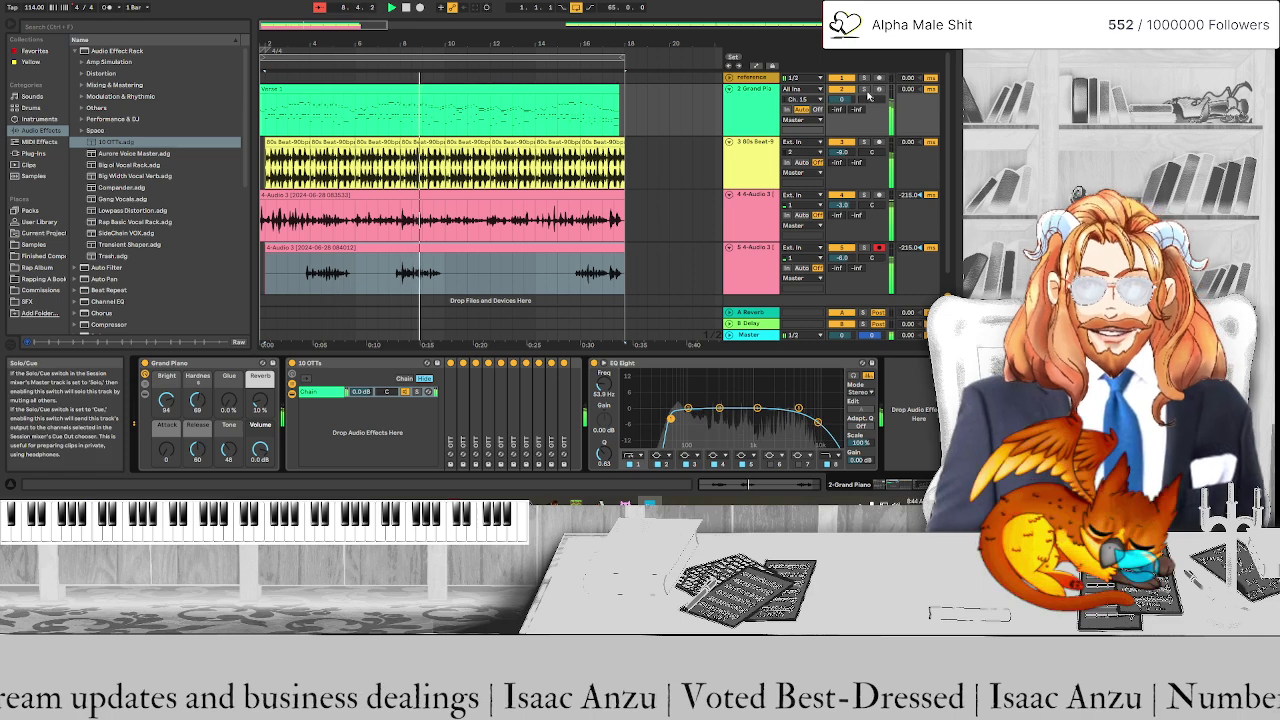
pyautogui.press('s')
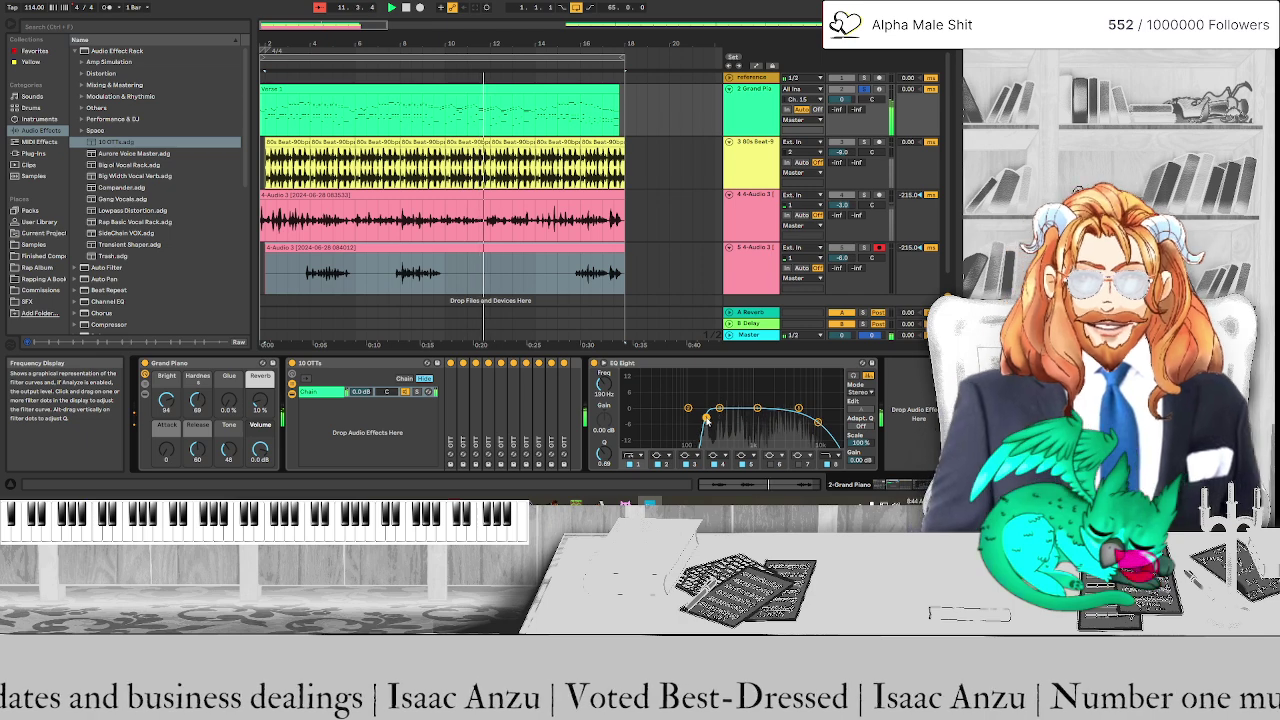
pyautogui.moveTo(799, 410); pyautogui.dragTo(803, 394)
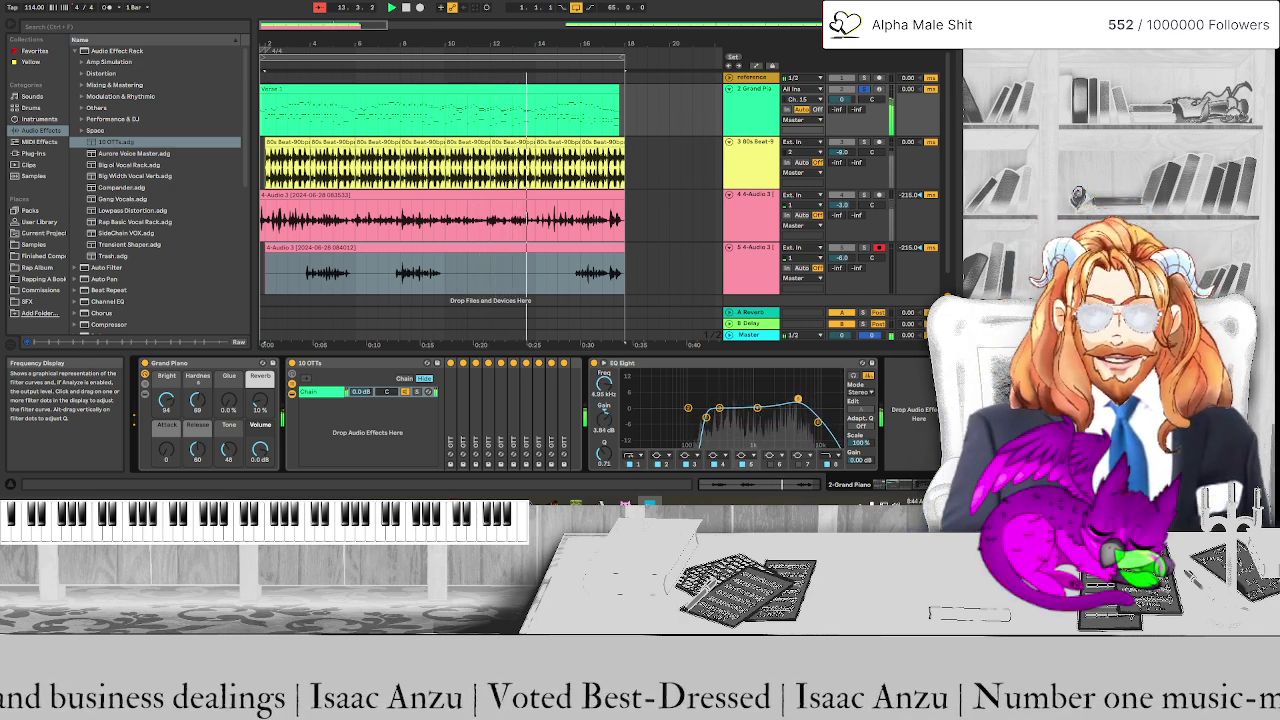
pyautogui.click(865, 90)
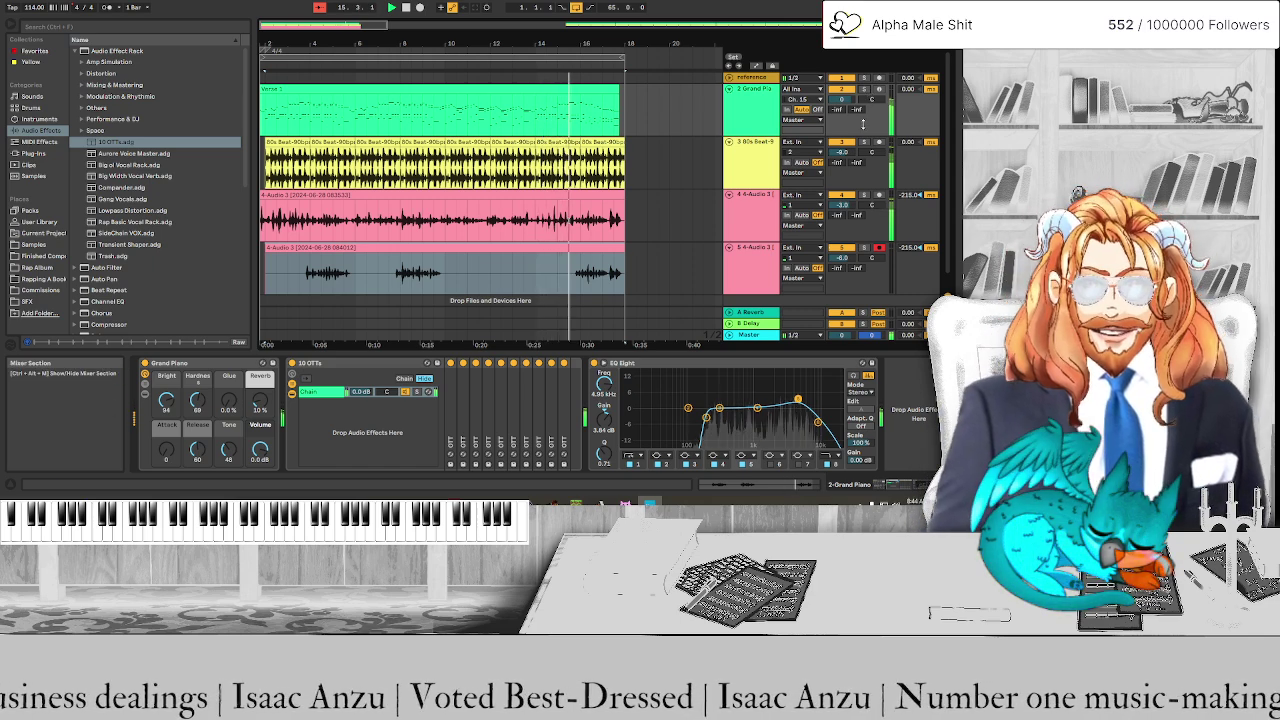
pyautogui.click(758, 411)
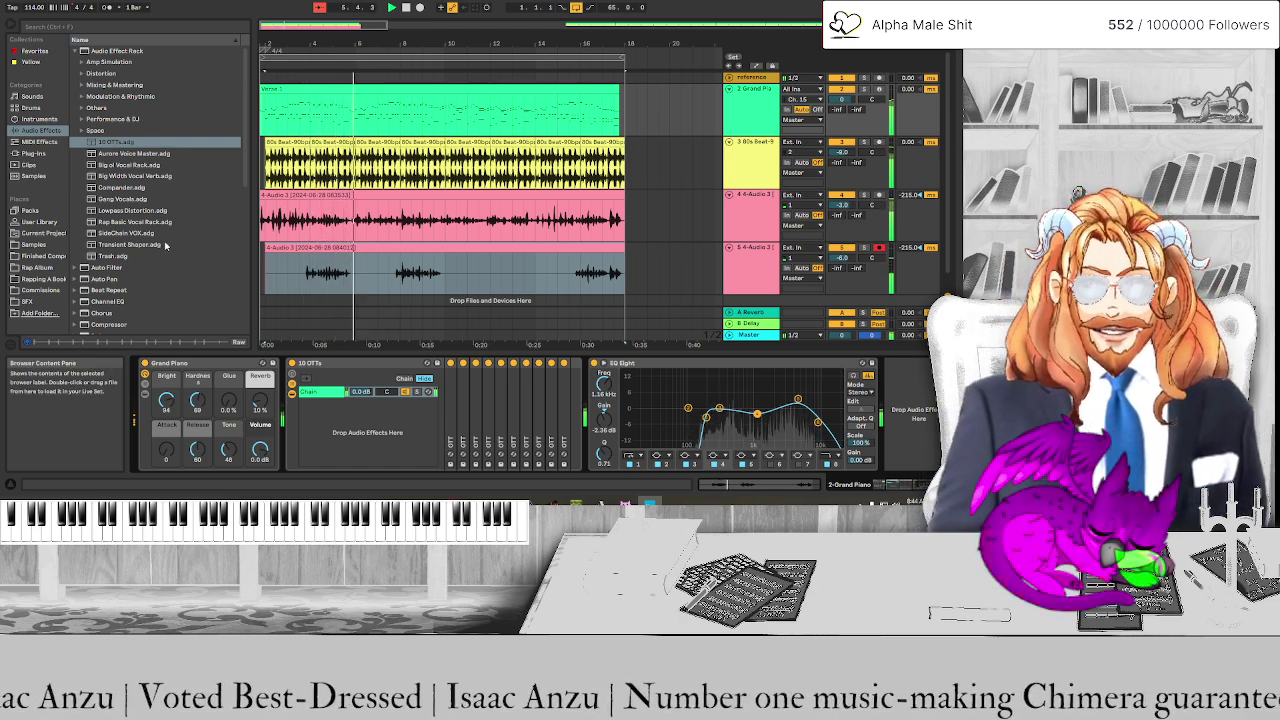
# Insert a Compressor between the 10 OTTs rack and the EQ Eight, with threshold at -20.7 dB and output gain at 3.83 dB
pyautogui.scroll(-6, 164, 245)
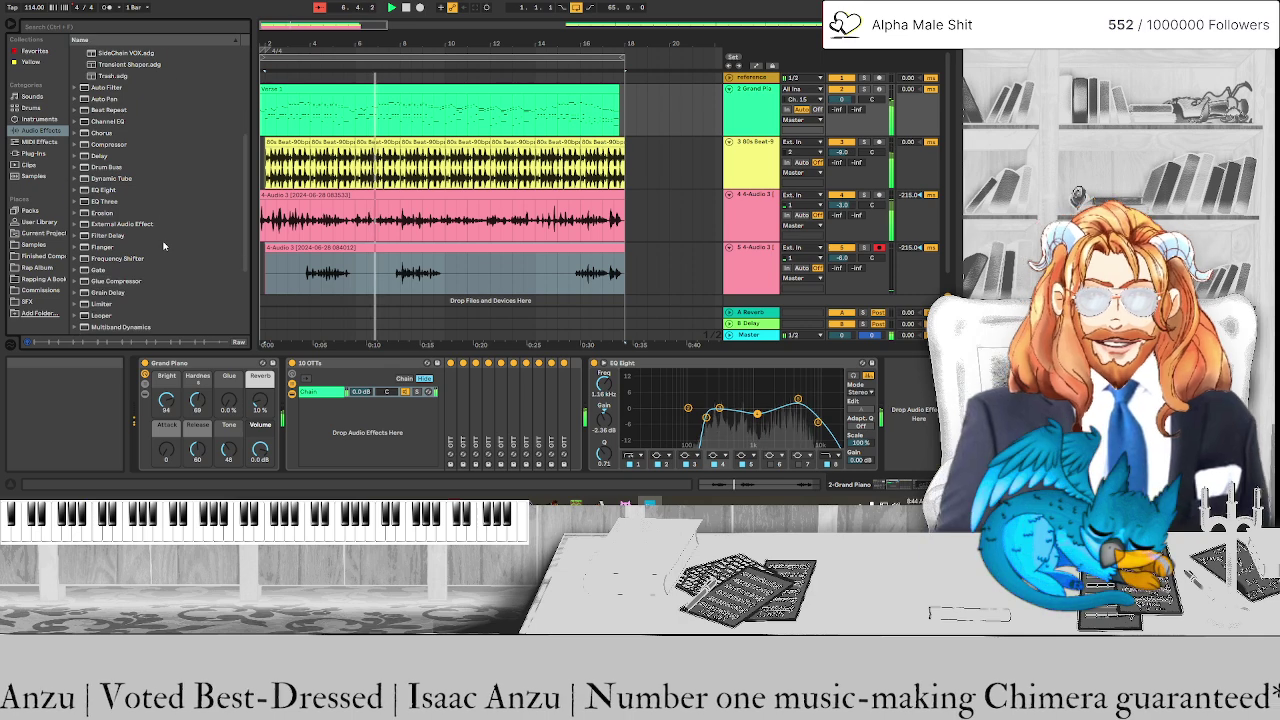
pyautogui.click(108, 144)
pyautogui.moveTo(598, 410); pyautogui.dragTo(599, 411)
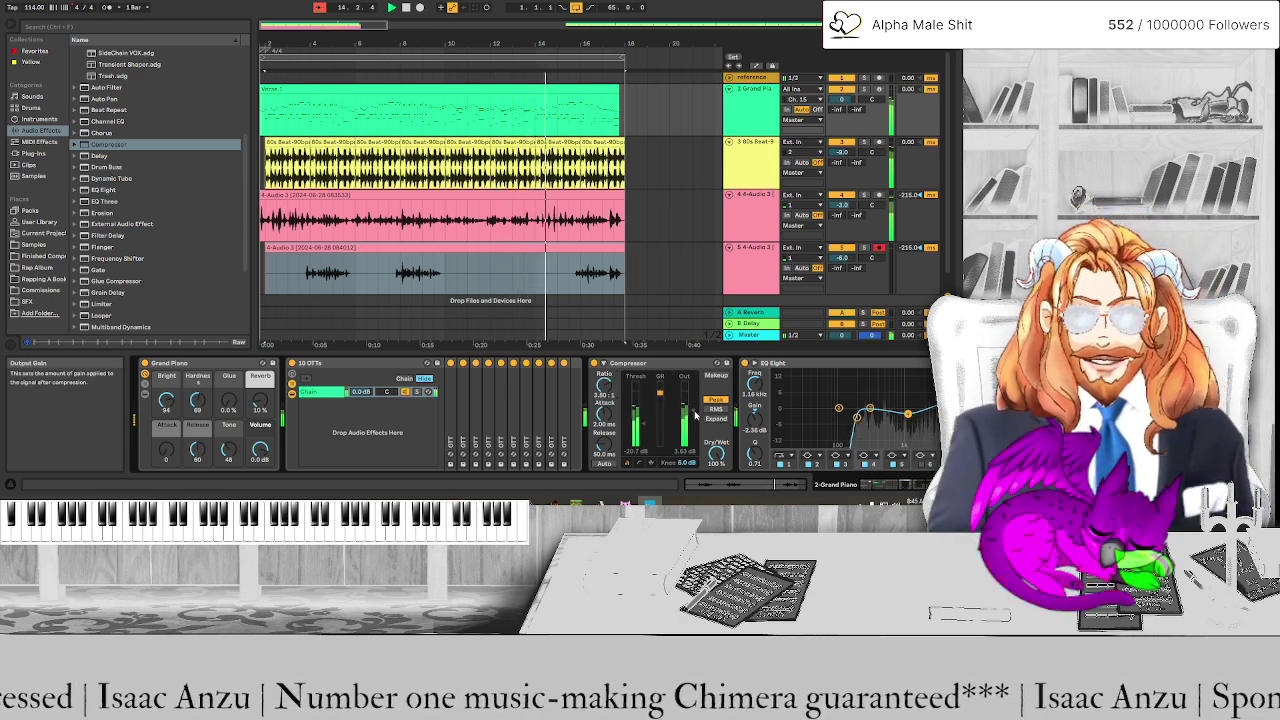
# Hide the chain list and the contained devices of the 10 OTTs rack
pyautogui.scroll(-3, 690, 415)
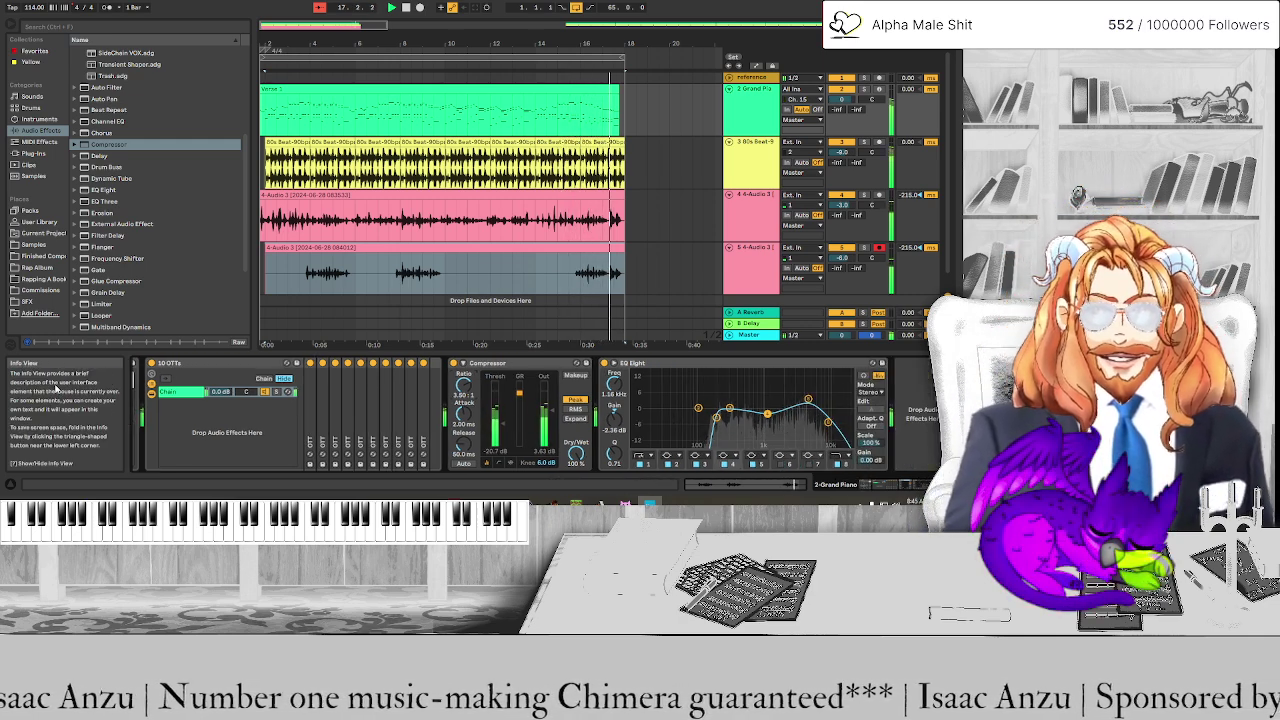
pyautogui.click(151, 384)
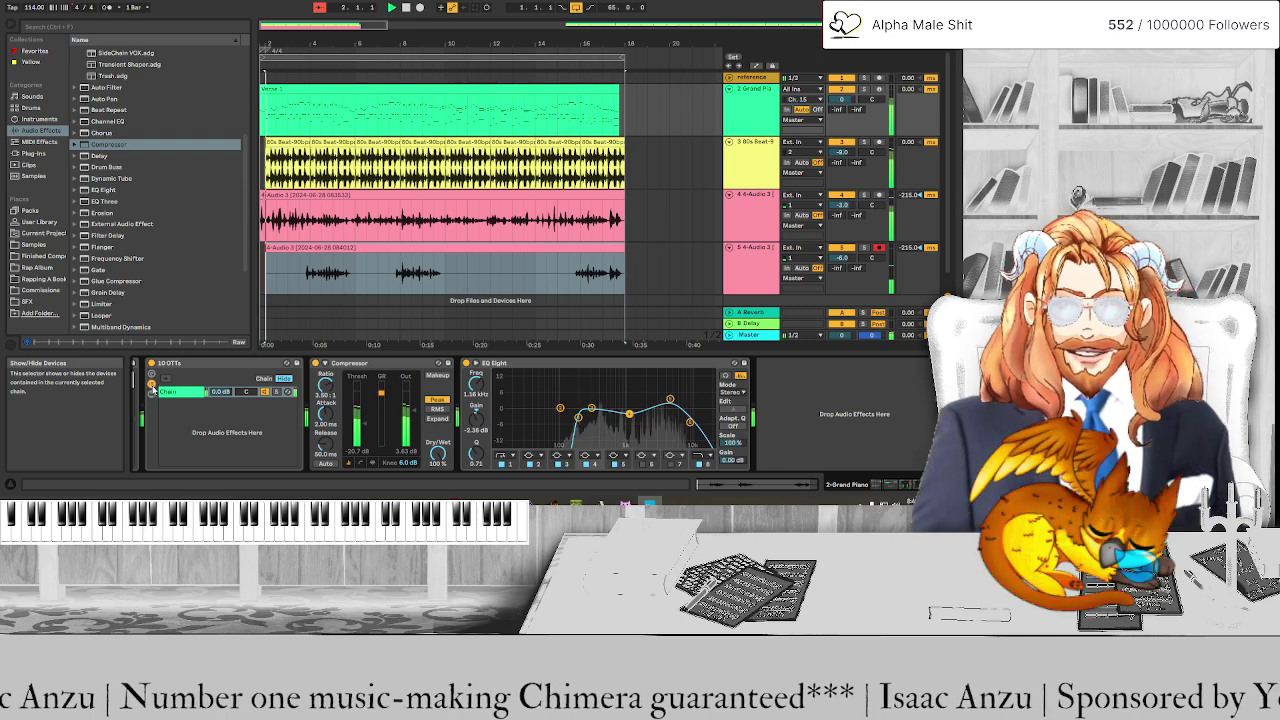
pyautogui.click(152, 390)
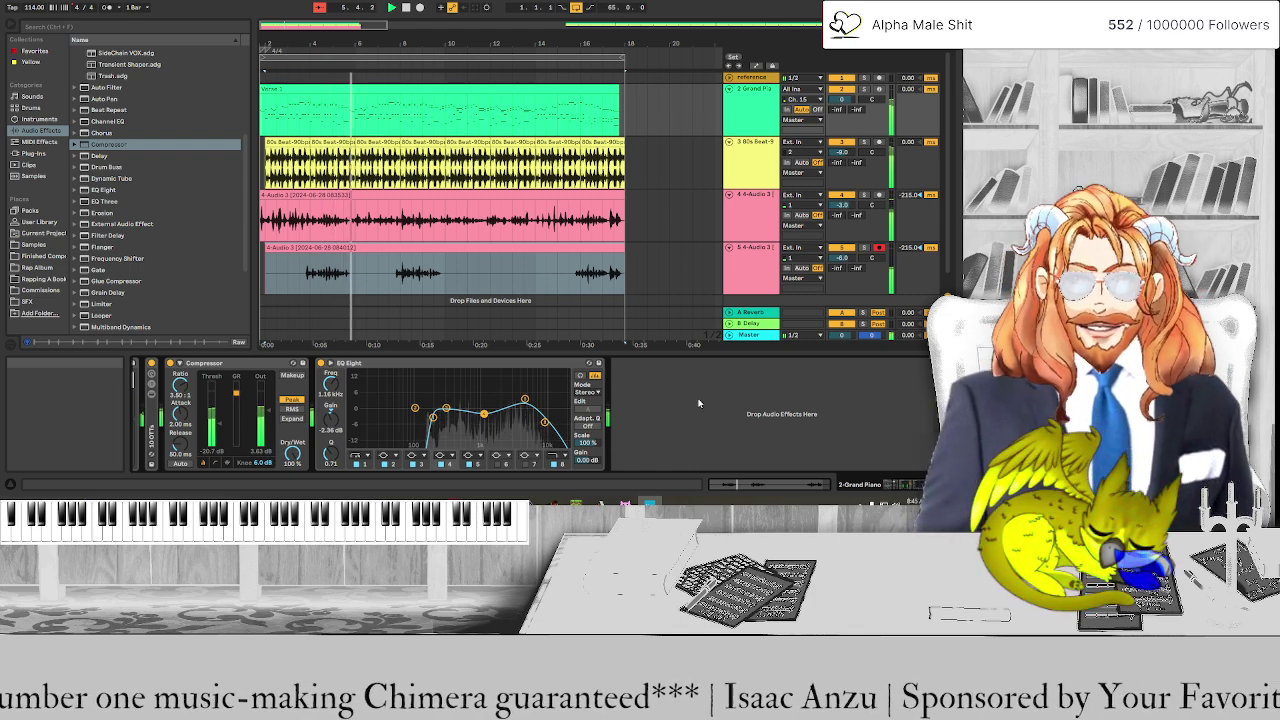
# Stop playback and duplicate the main vocal track that holds the full verse recording
pyautogui.click(750, 215)
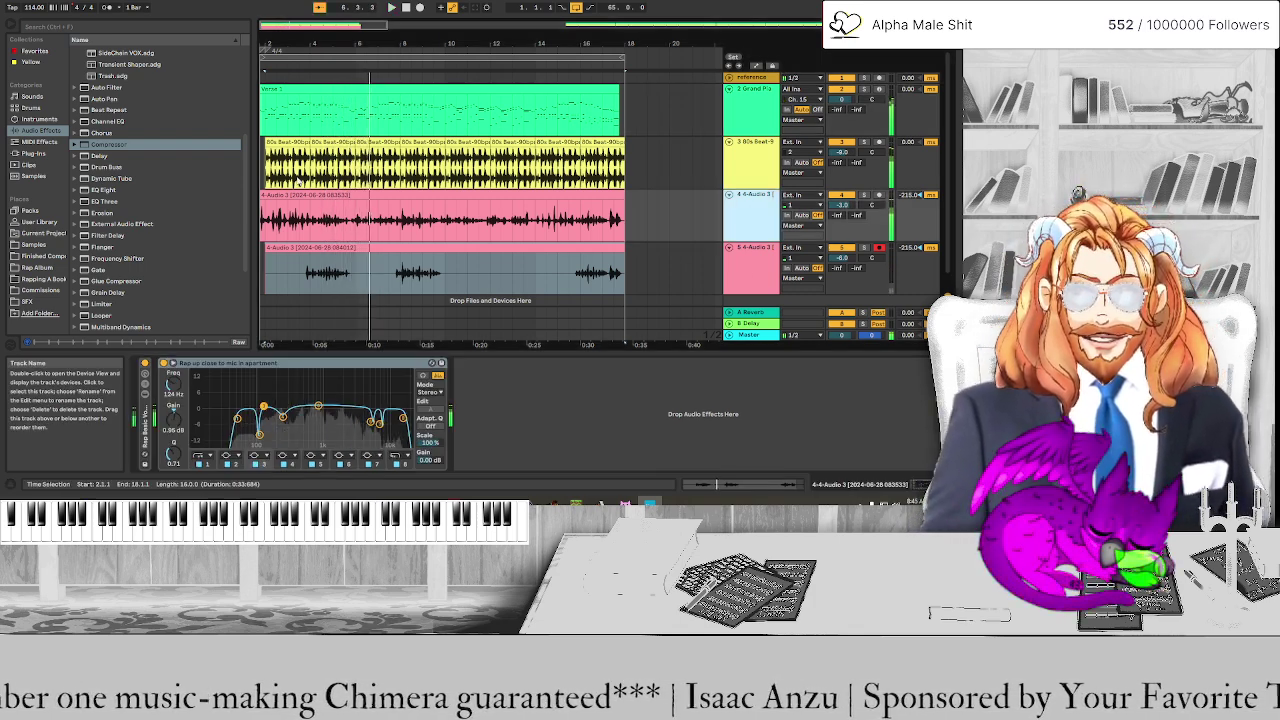
pyautogui.click(108, 144)
pyautogui.scroll(5, 130, 200)
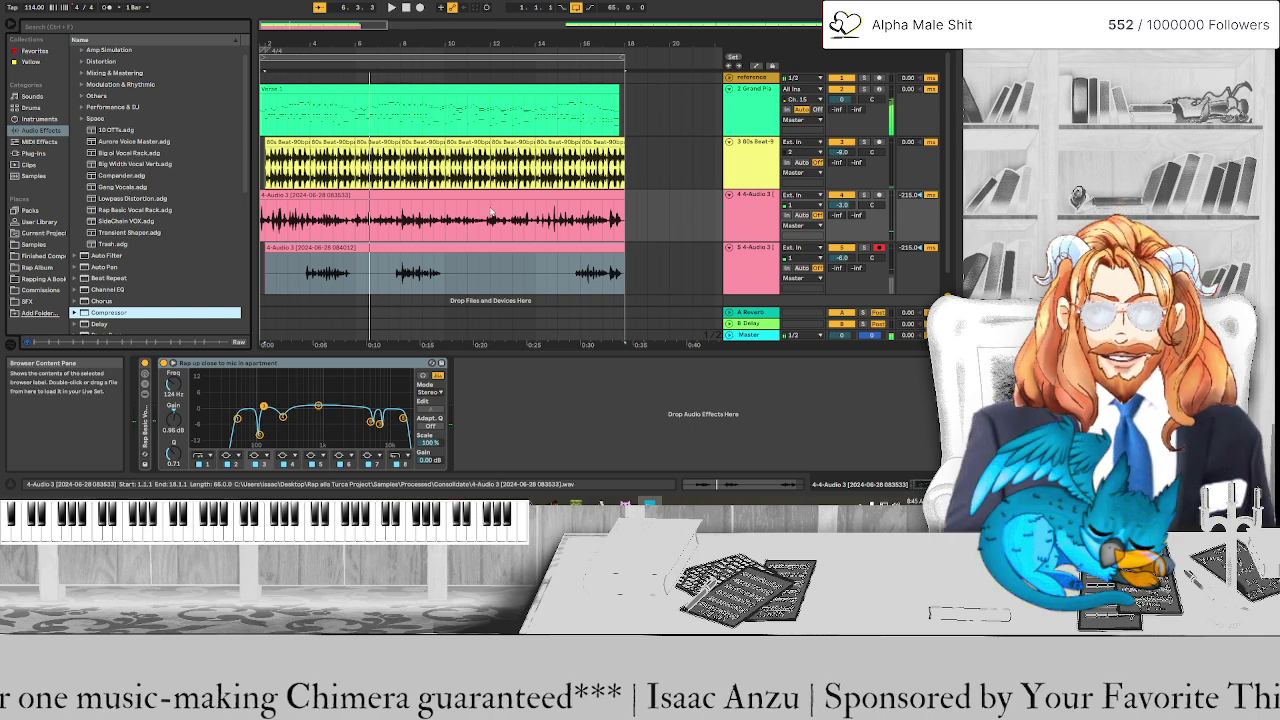
pyautogui.rightClick(762, 215)
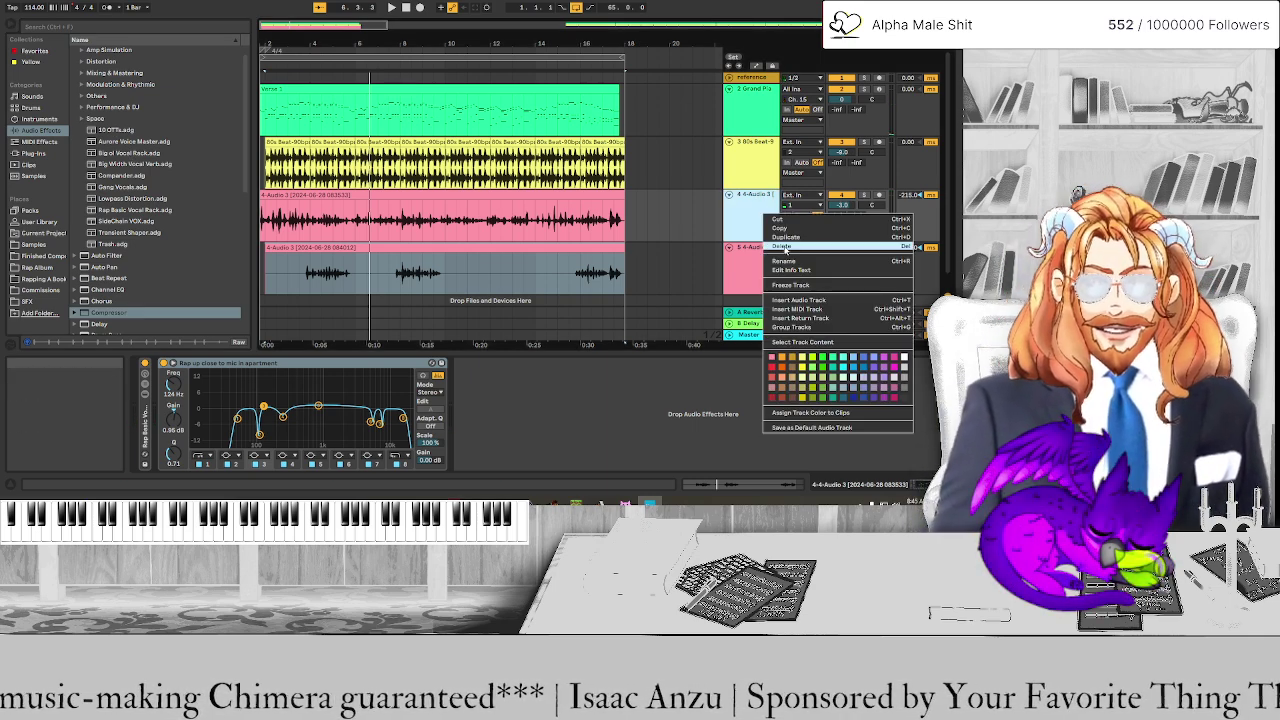
pyautogui.click(785, 237)
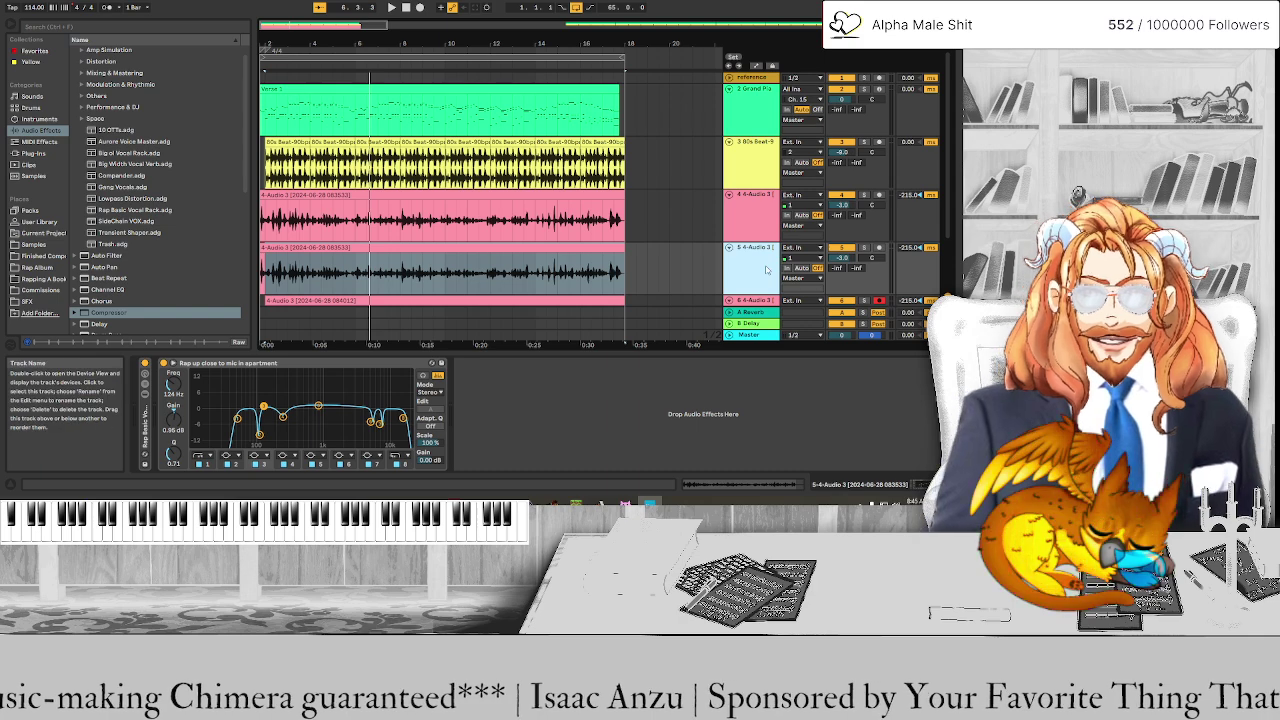
# Try the 10 OTTs rack on the duplicate vocal track, placed before its EQ Eight, auditioning it soloed and in the mix
pyautogui.moveTo(108, 133); pyautogui.dragTo(396, 275)
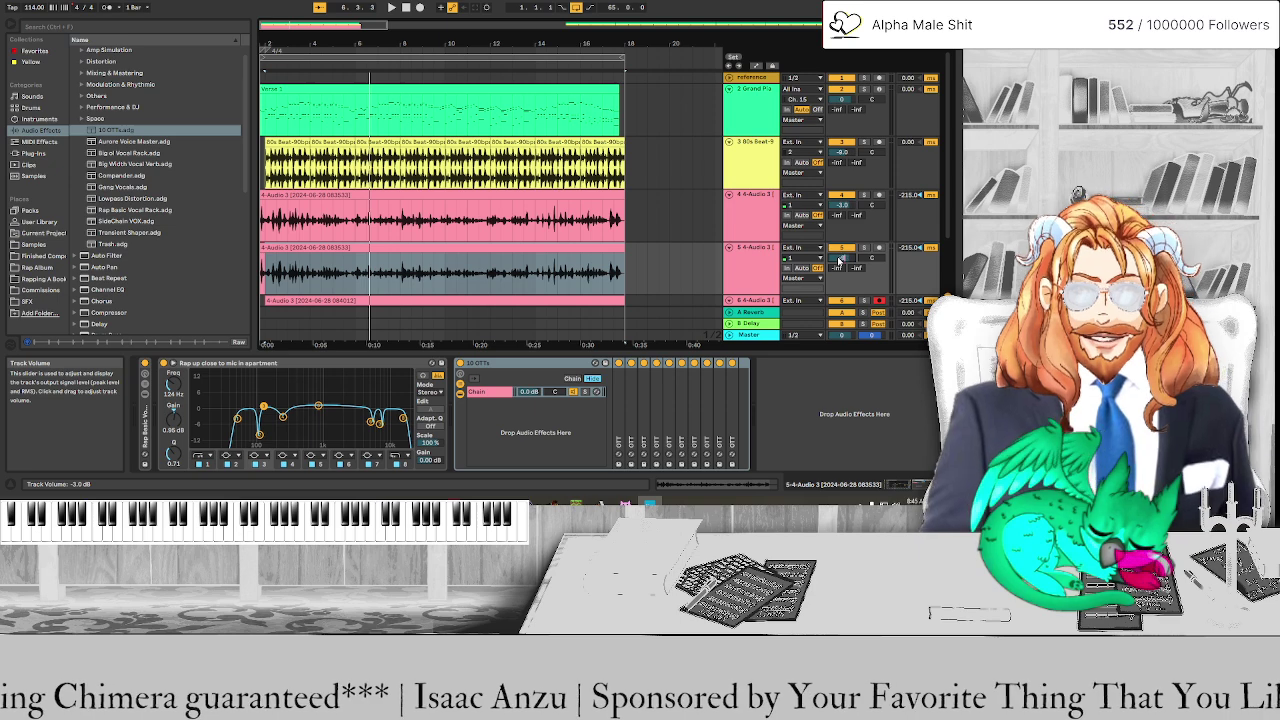
pyautogui.press('space')
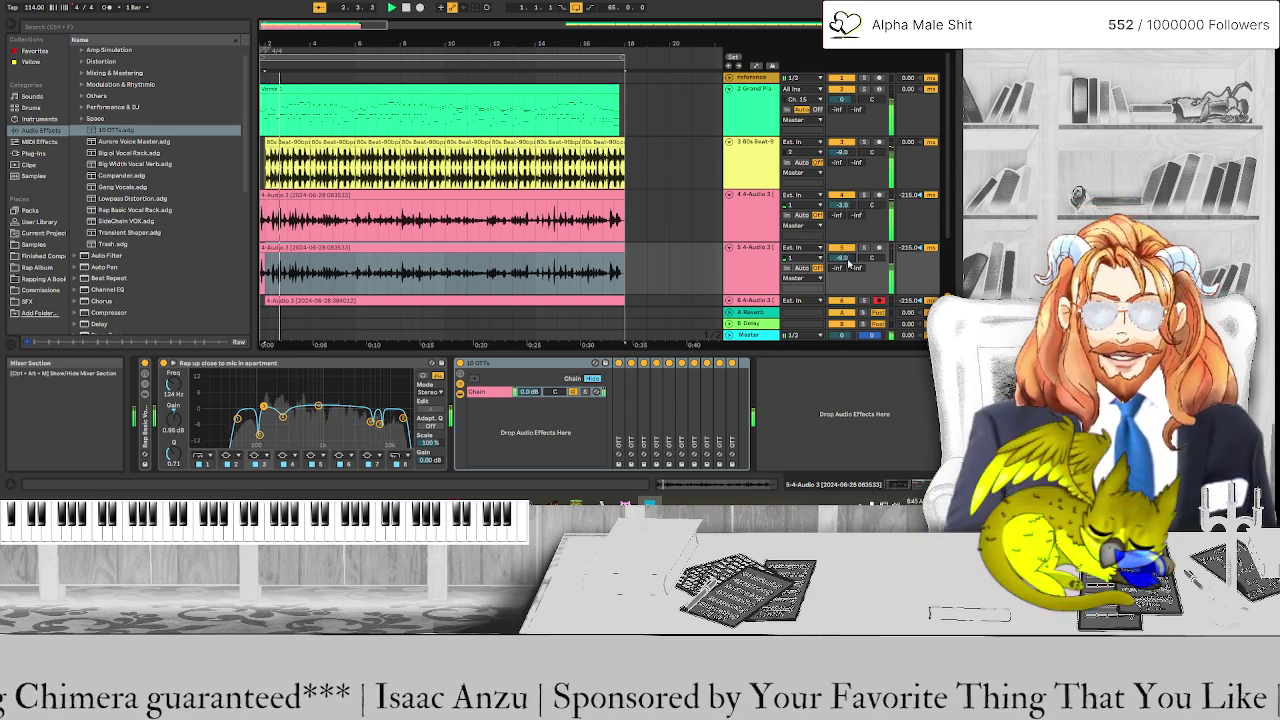
pyautogui.click(865, 247)
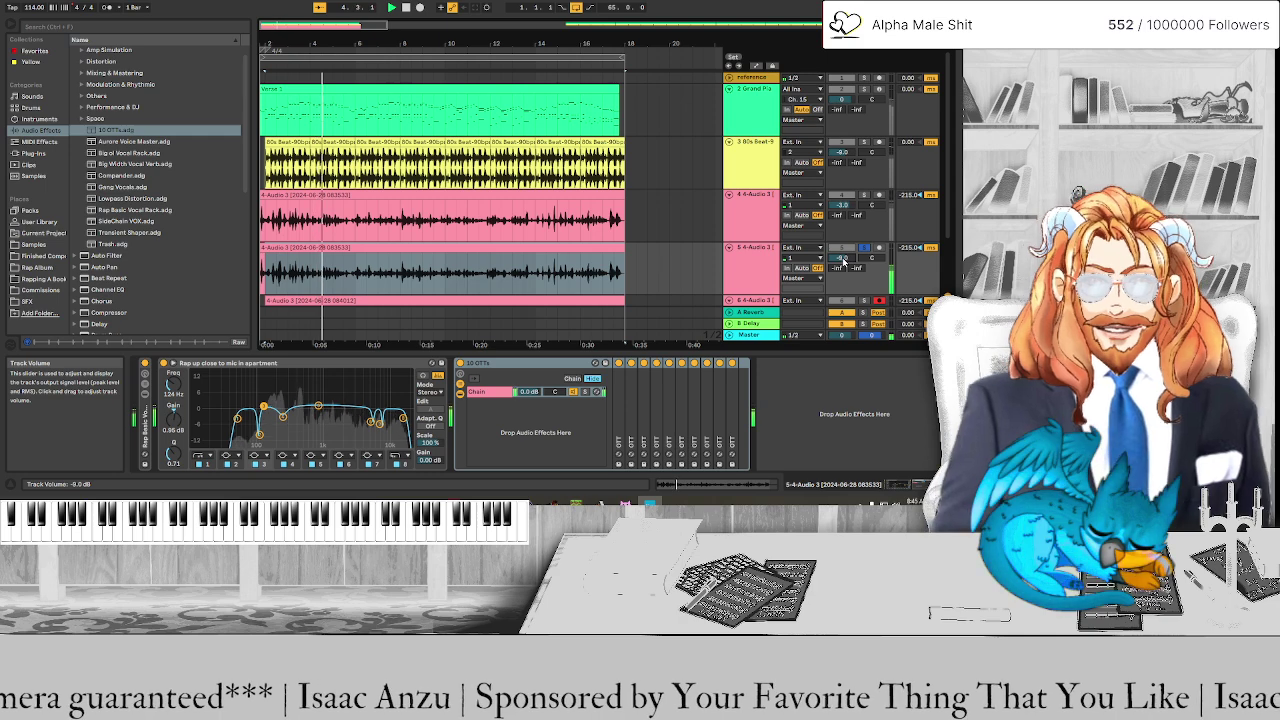
pyautogui.moveTo(843, 261); pyautogui.dragTo(843, 261)
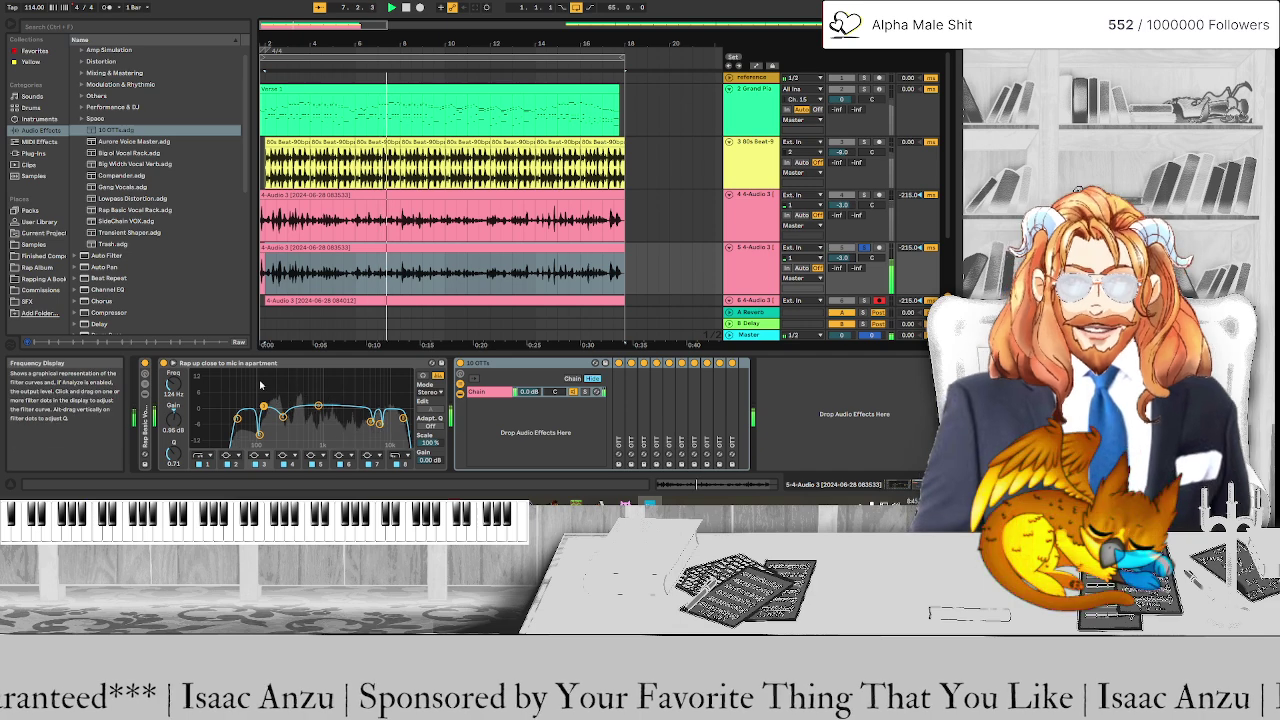
pyautogui.moveTo(500, 363); pyautogui.dragTo(170, 370)
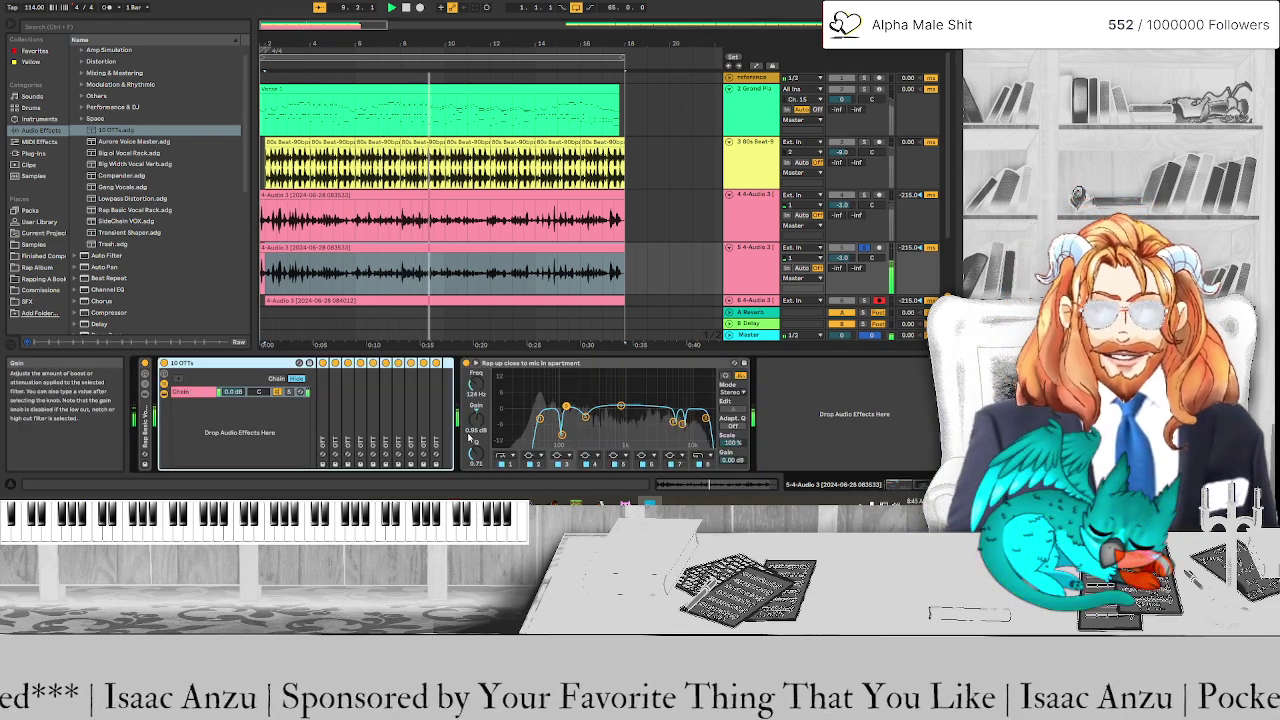
pyautogui.click(865, 248)
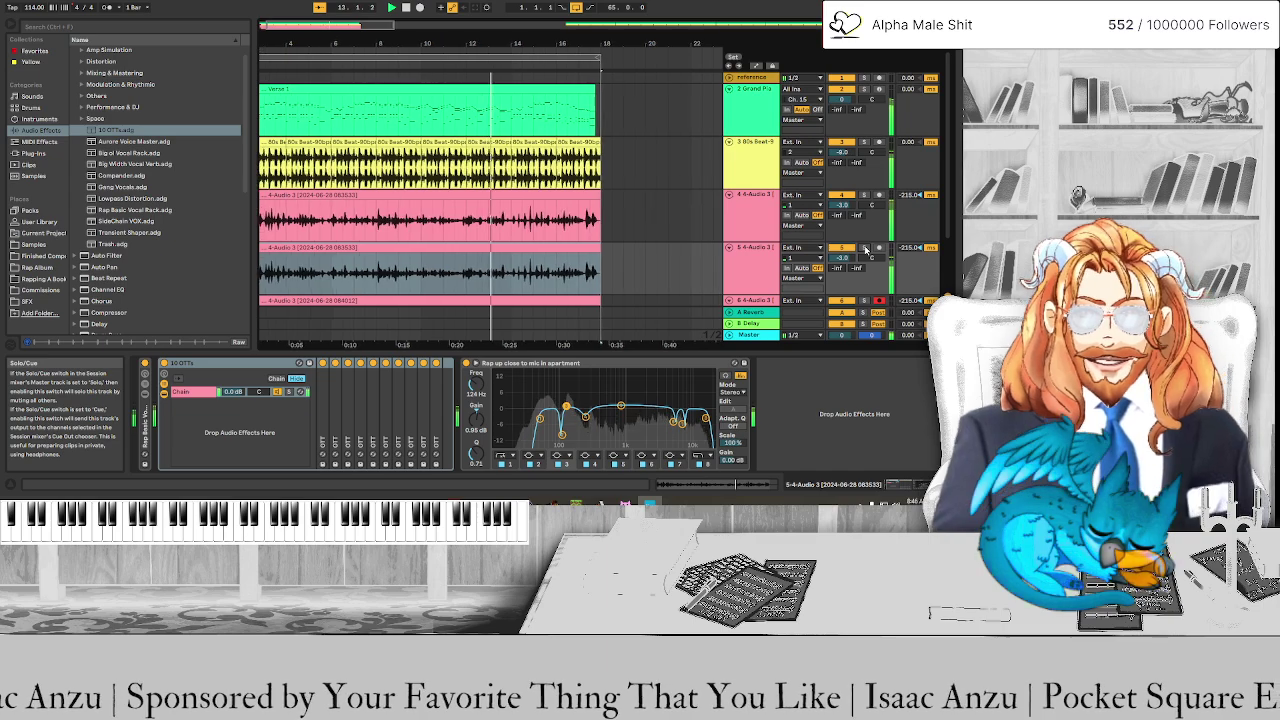
# Delete the duplicate of the main vocal track
pyautogui.rightClick(762, 262)
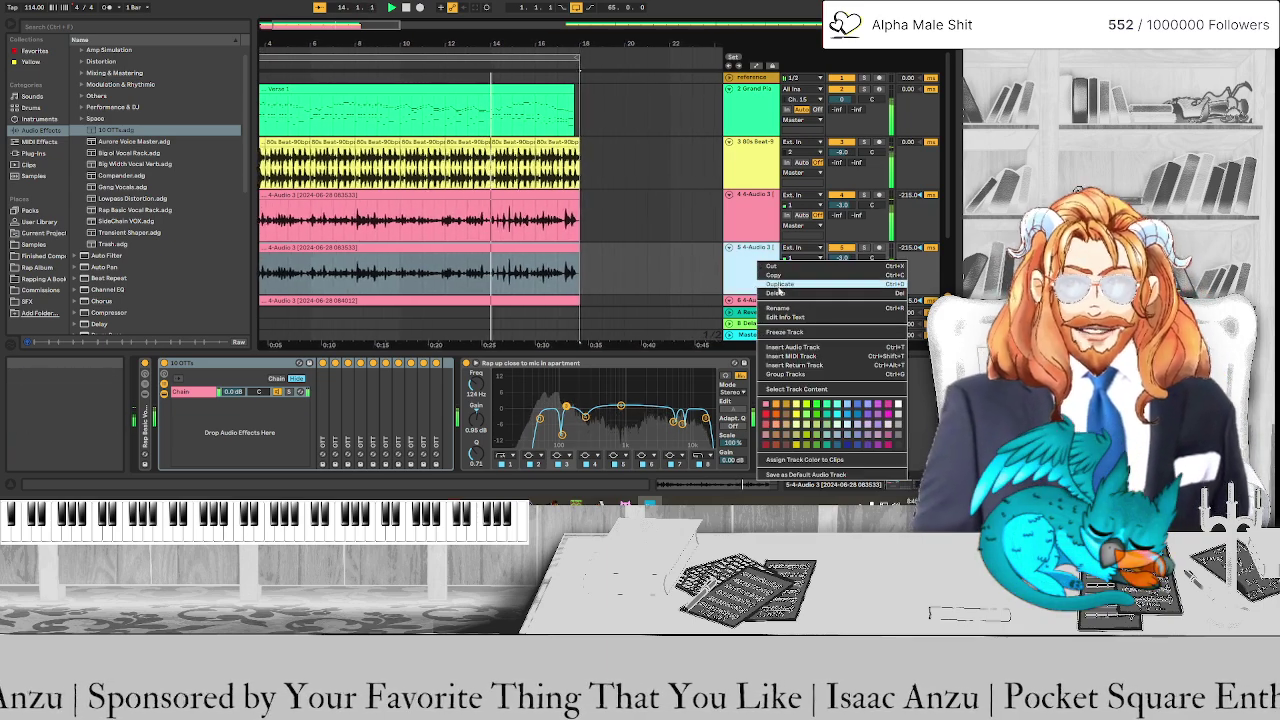
pyautogui.click(776, 293)
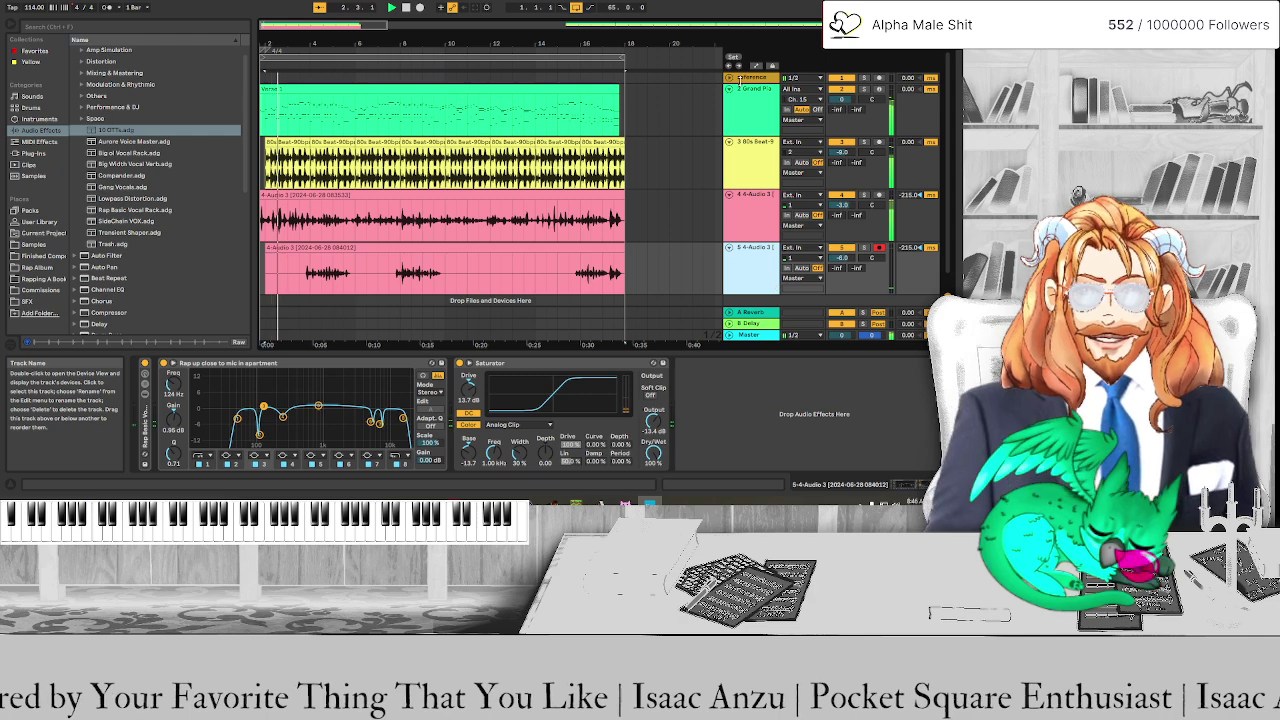
# Duplicate the Grand Piano track along with its Verse 1 clip and effects
pyautogui.click(757, 117)
pyautogui.rightClick(757, 117)
pyautogui.click(767, 145)
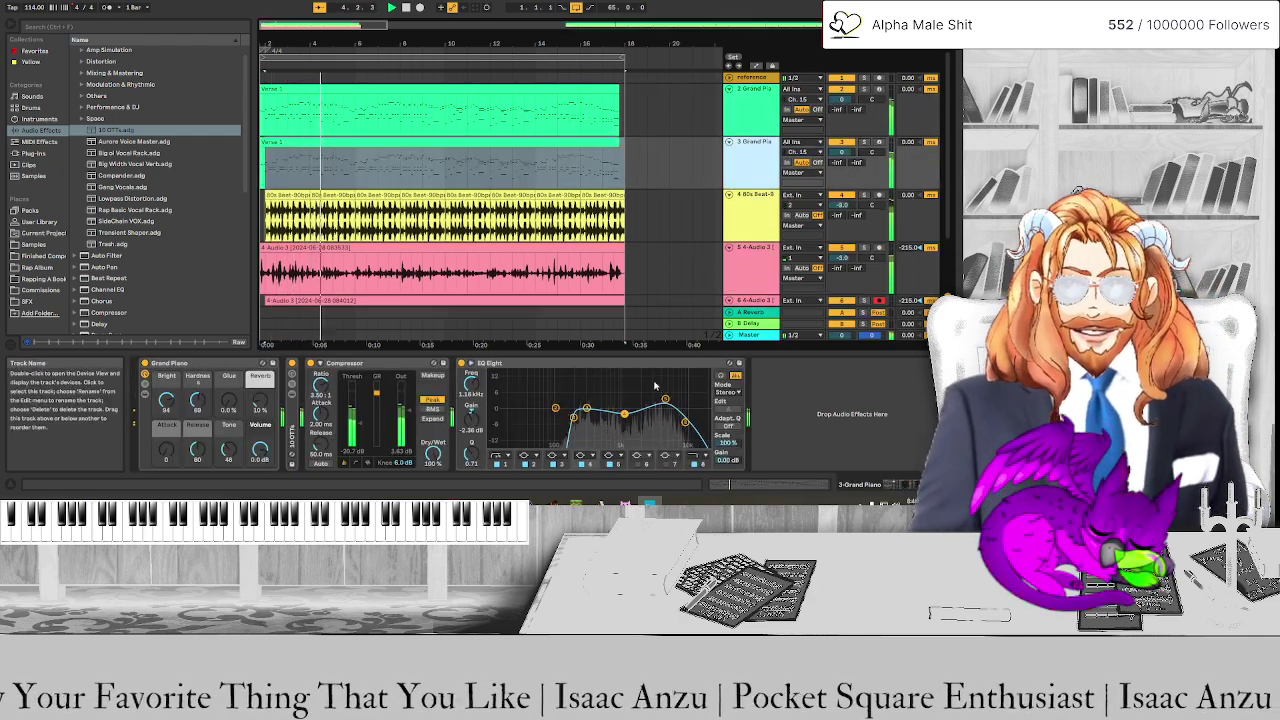
# Limit the duplicate piano's EQ Eight with a 51.6 Hz low cut and a 1.09 kHz high cut, and place it before the Compressor
pyautogui.moveTo(555, 408); pyautogui.dragTo(541, 411)
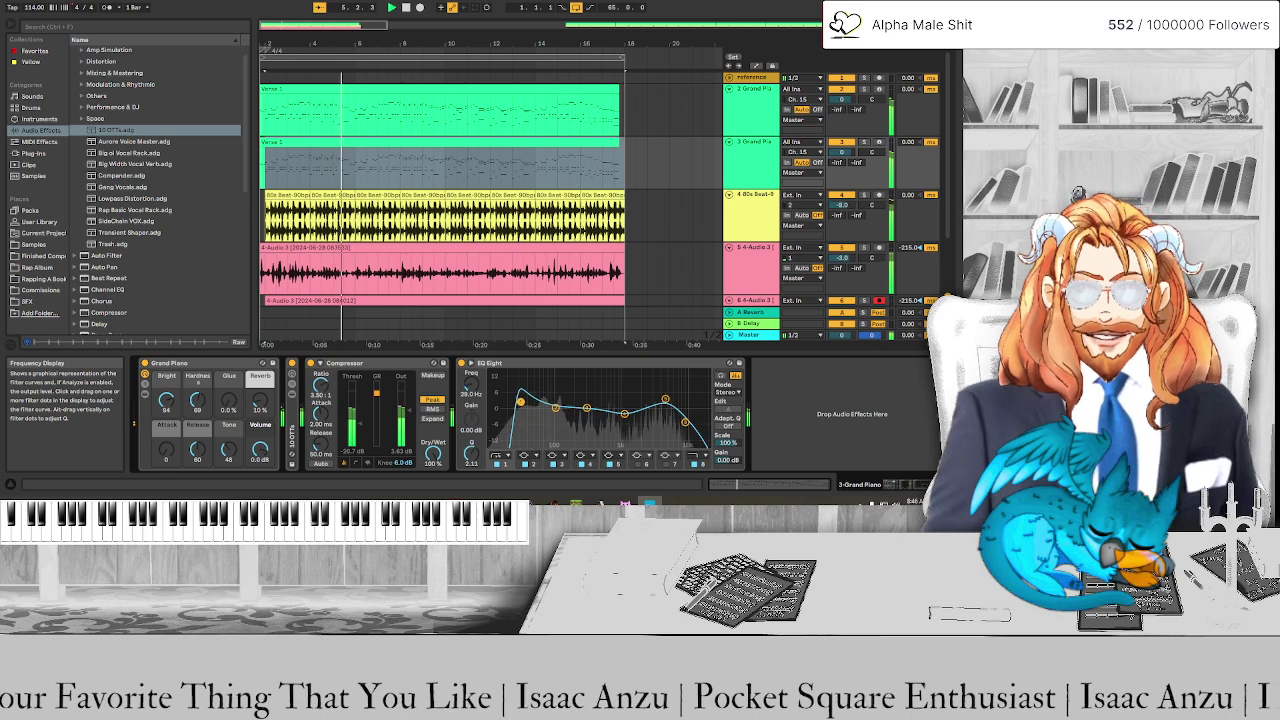
pyautogui.moveTo(665, 399); pyautogui.dragTo(600, 428)
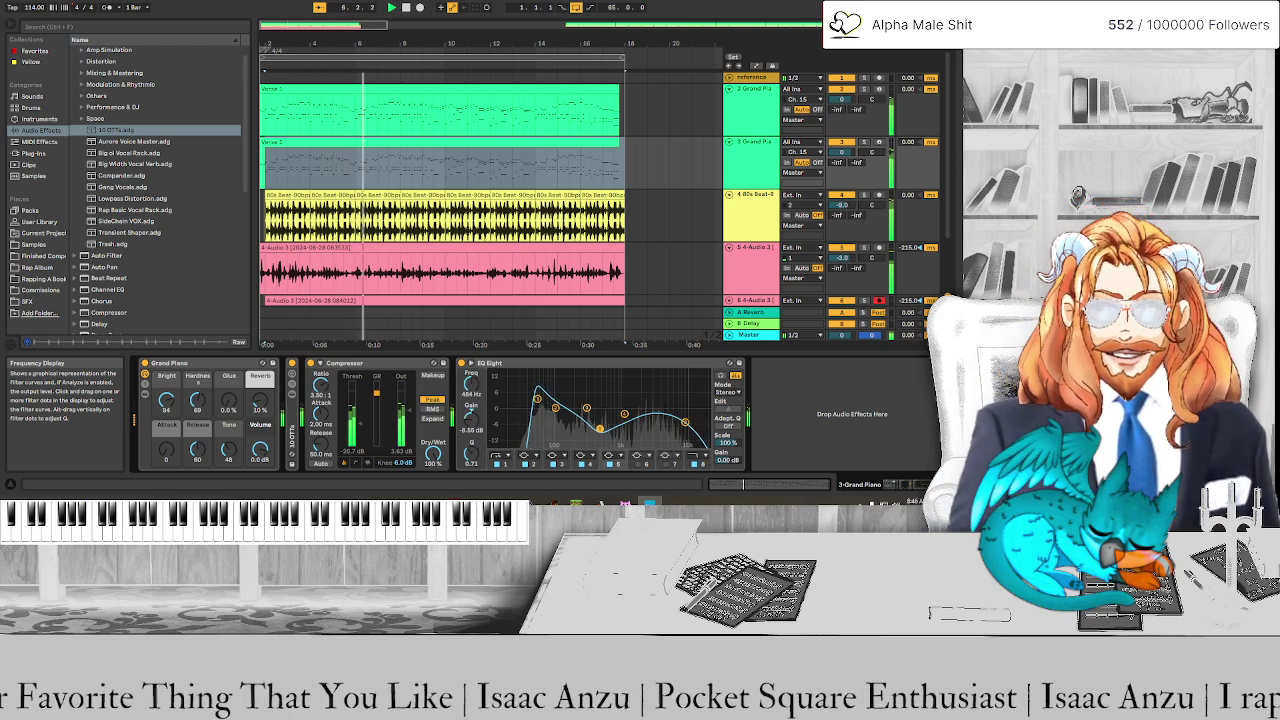
pyautogui.moveTo(697, 422); pyautogui.dragTo(633, 438)
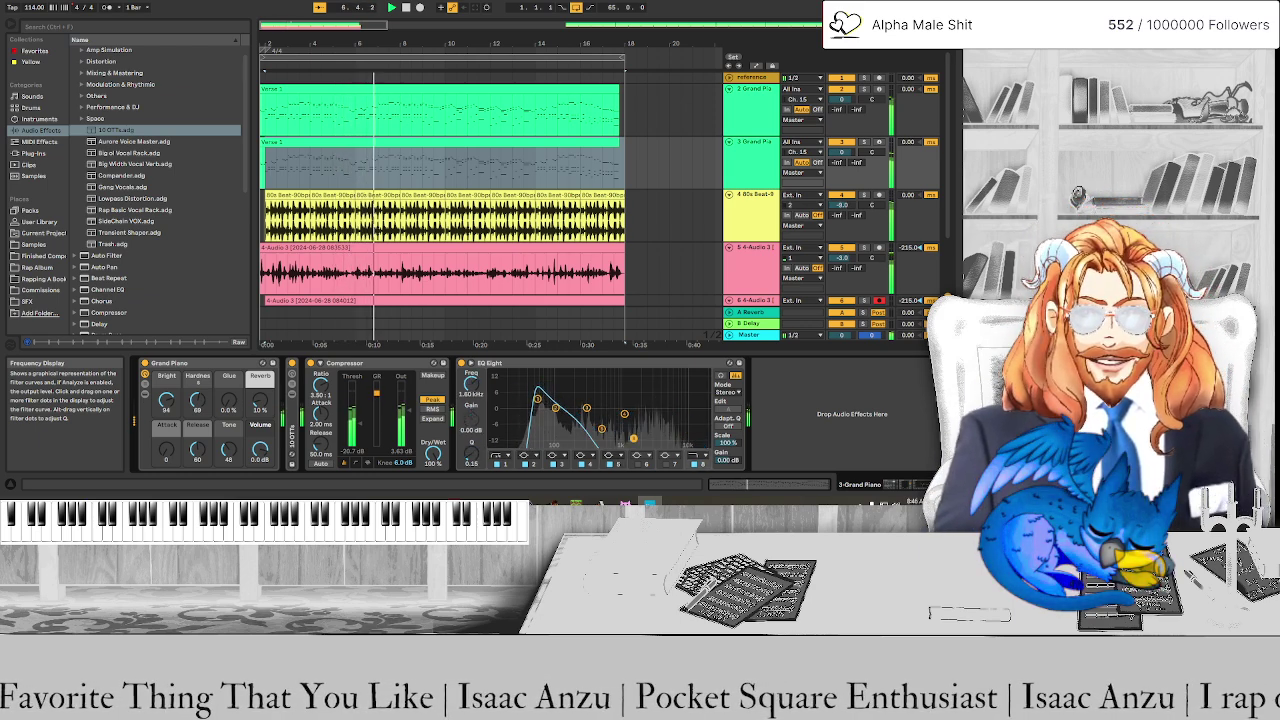
pyautogui.click(864, 142)
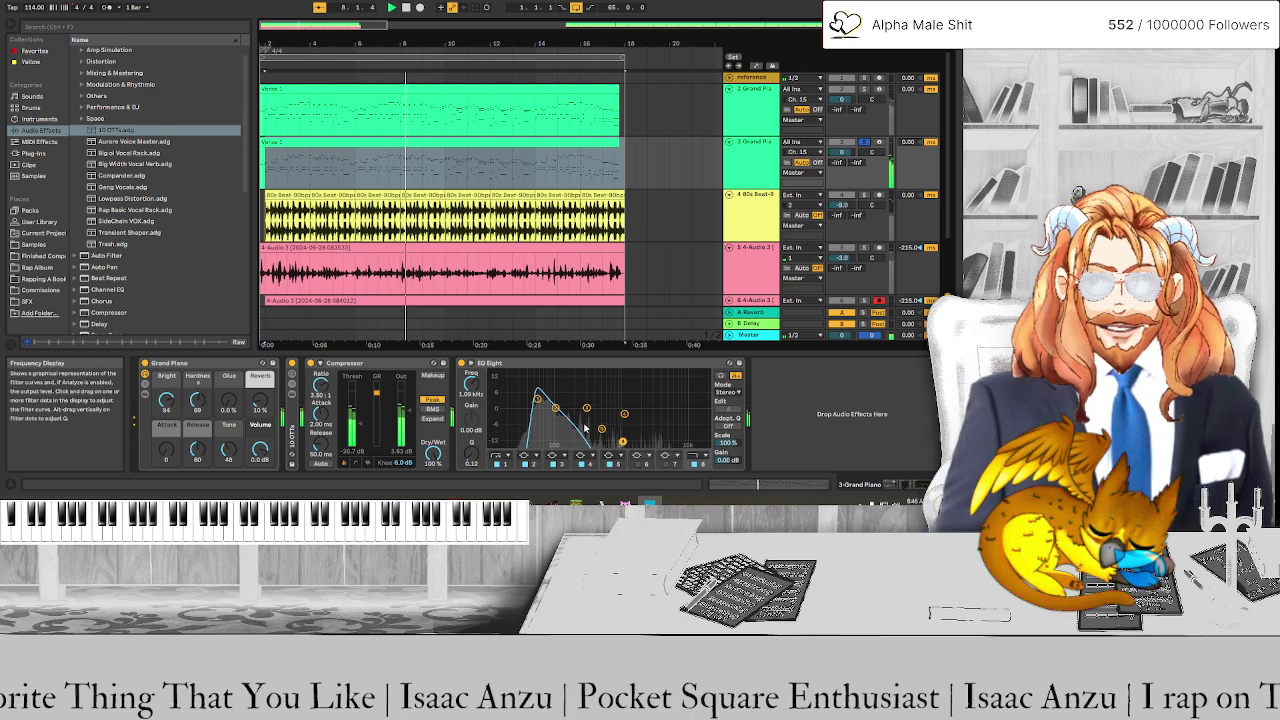
pyautogui.moveTo(555, 408); pyautogui.dragTo(568, 398)
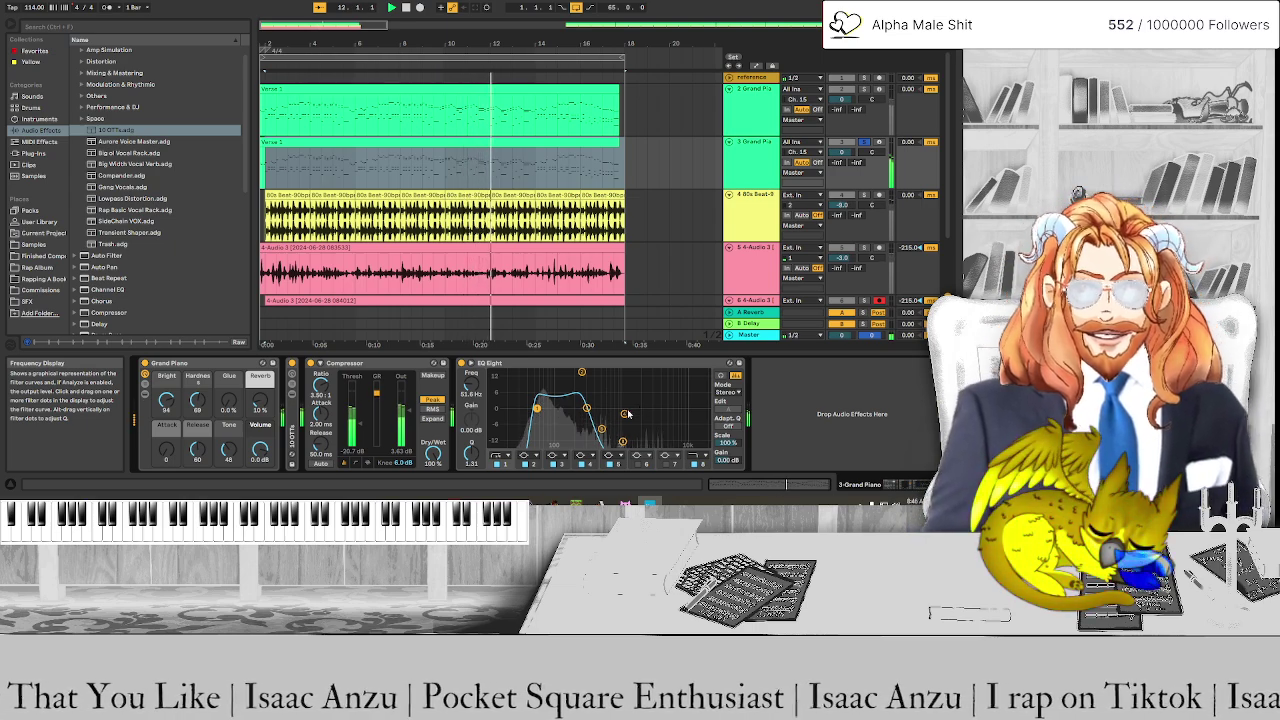
pyautogui.moveTo(512, 366); pyautogui.dragTo(340, 368)
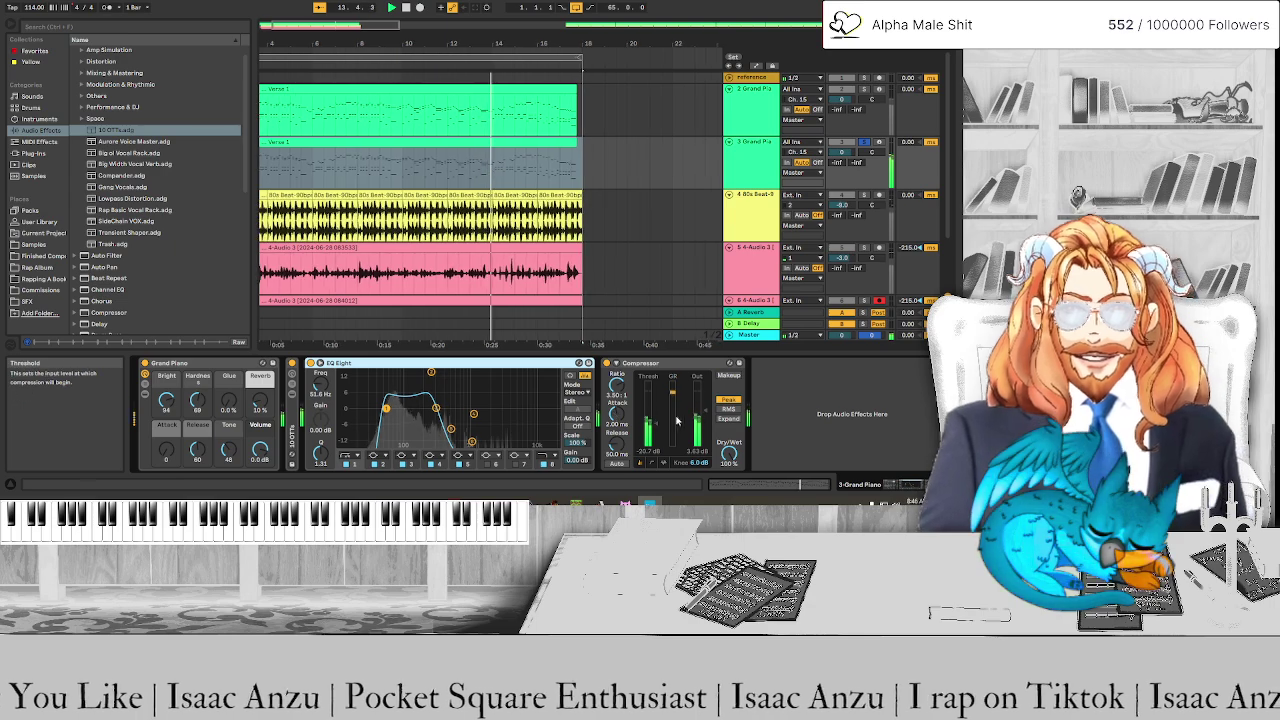
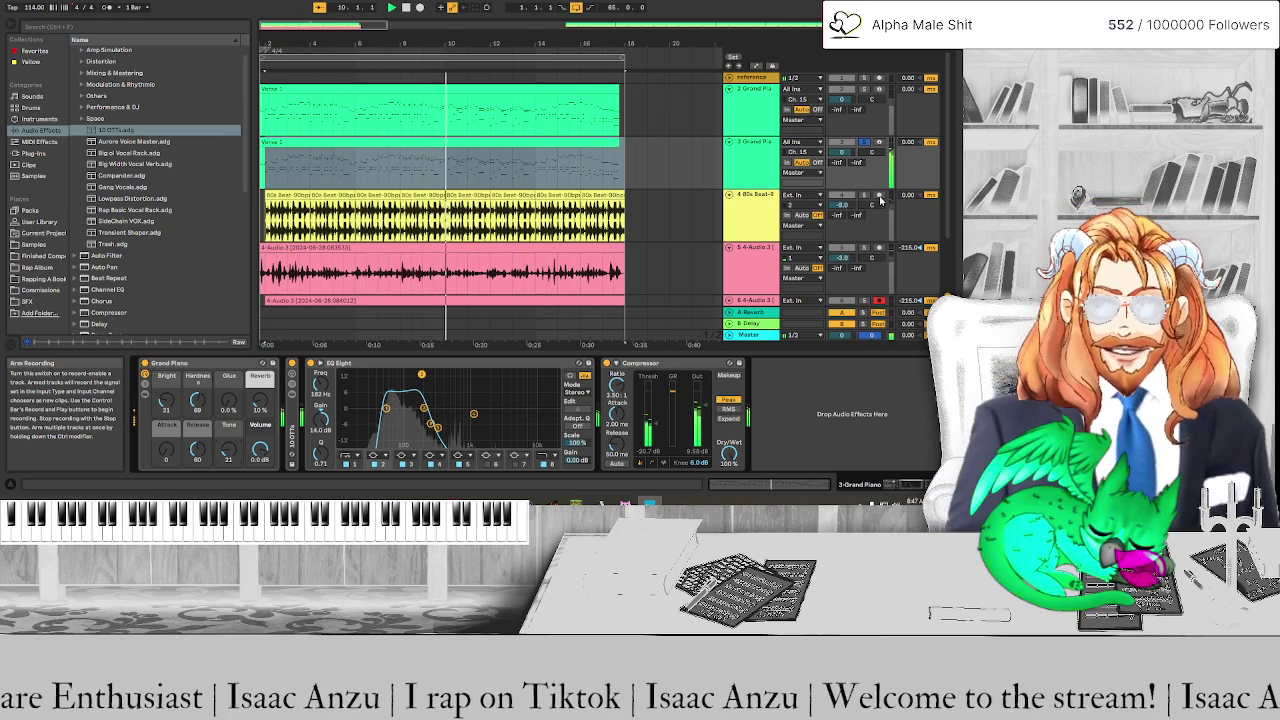
pyautogui.click(864, 143)
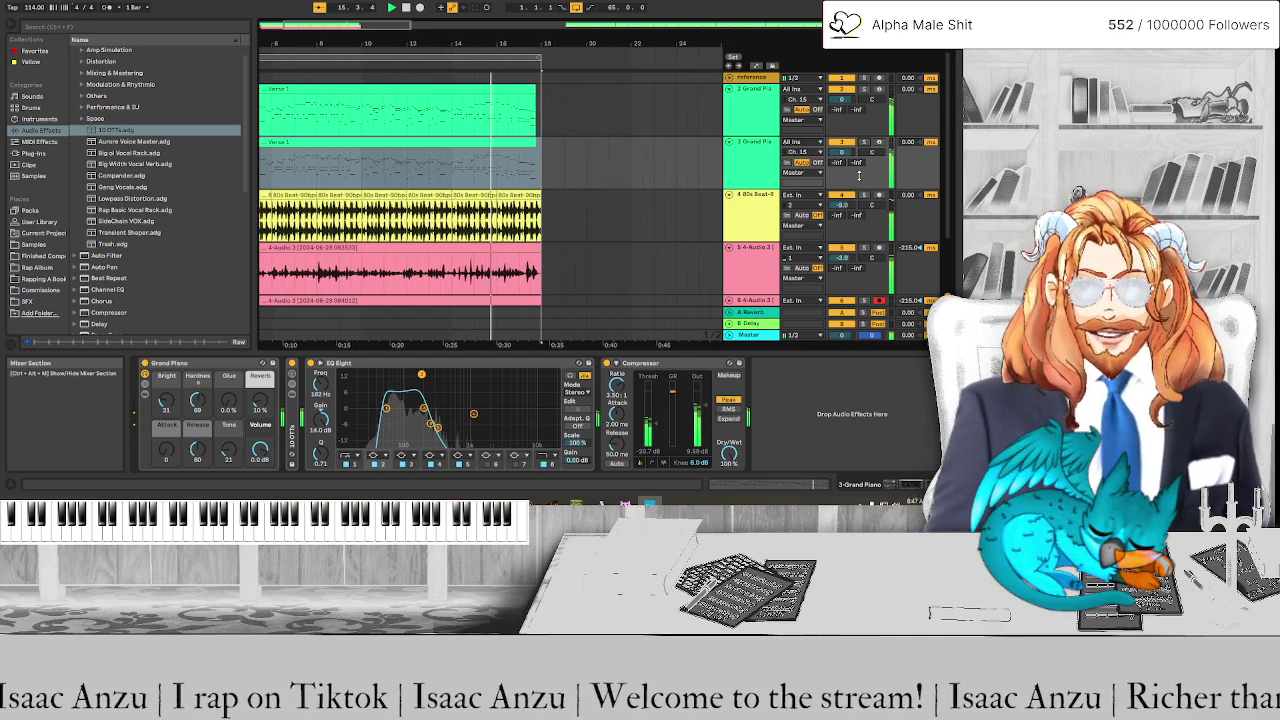
# Stop playback and delete the high notes in the first half of the duplicate piano's Verse 1 clip, up to about bar 35
pyautogui.press('space')
pyautogui.click(437, 143)
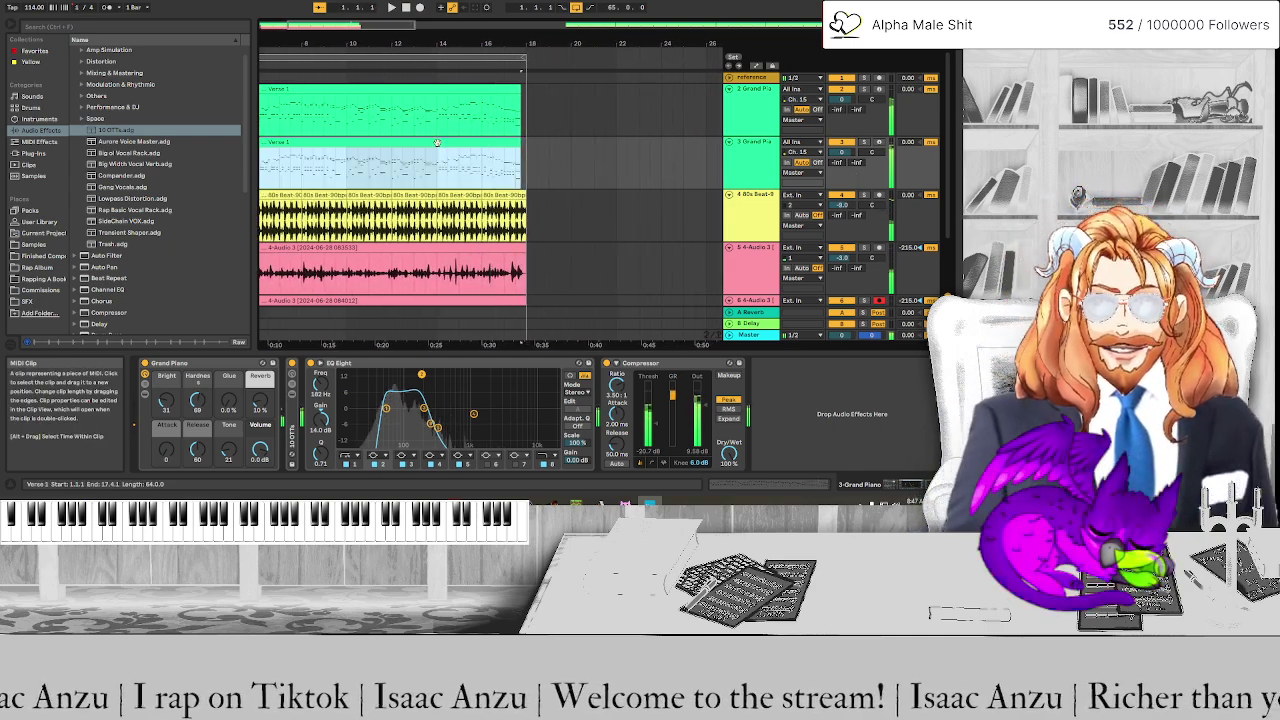
pyautogui.doubleClick(437, 143)
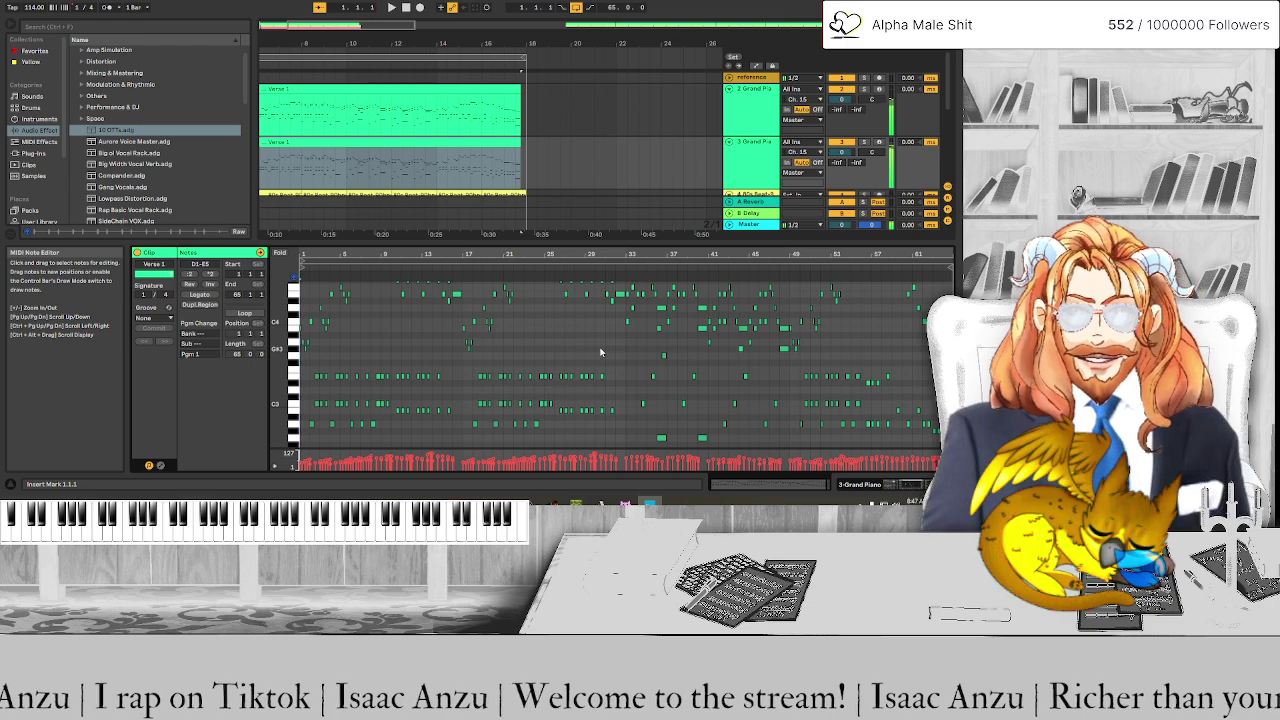
pyautogui.scroll(3, 339, 375)
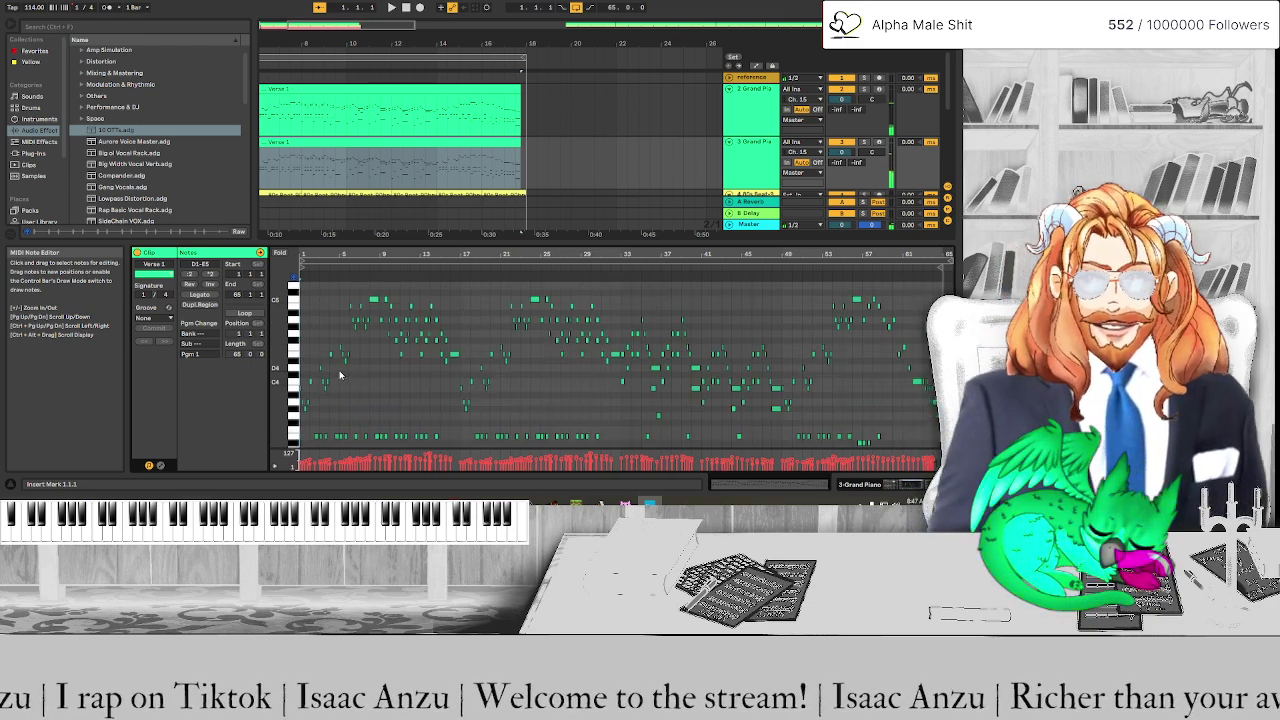
pyautogui.moveTo(303, 423); pyautogui.dragTo(648, 281)
pyautogui.press('Delete')
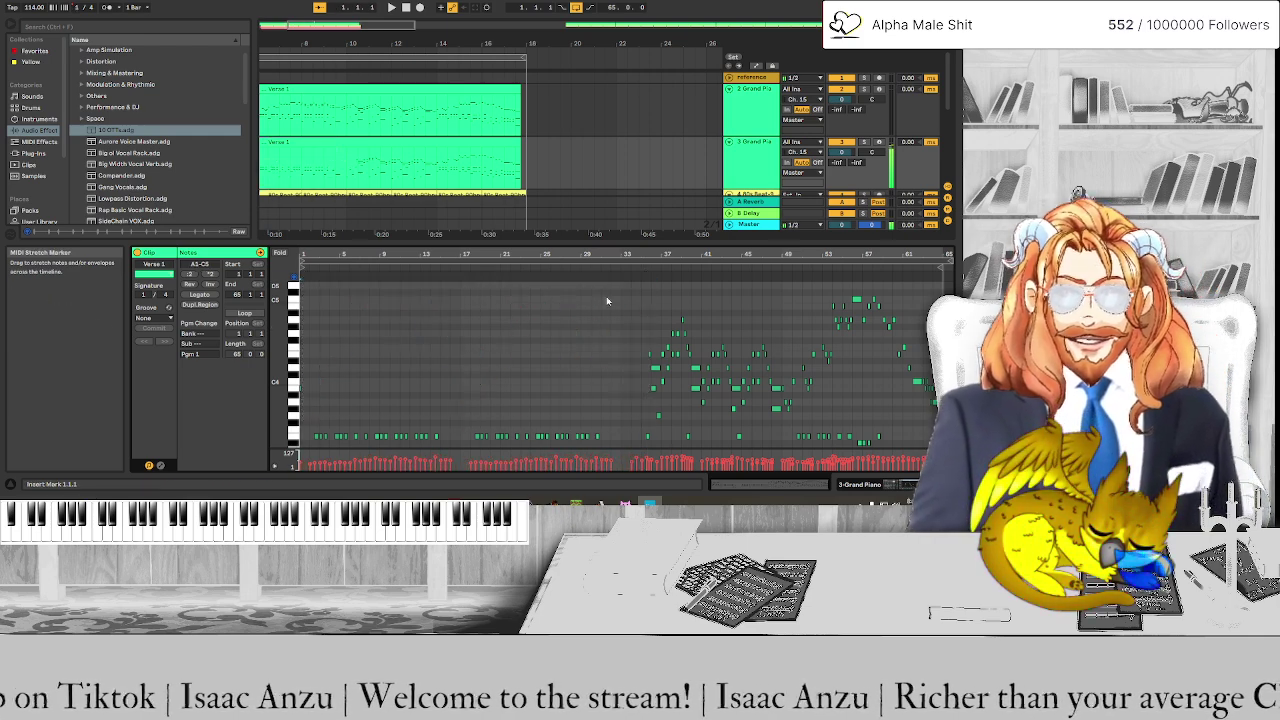
# Delete the remaining notes from B3 upward in the duplicate piano clip, from bar 35 to its end
pyautogui.scroll(-5, 618, 330)
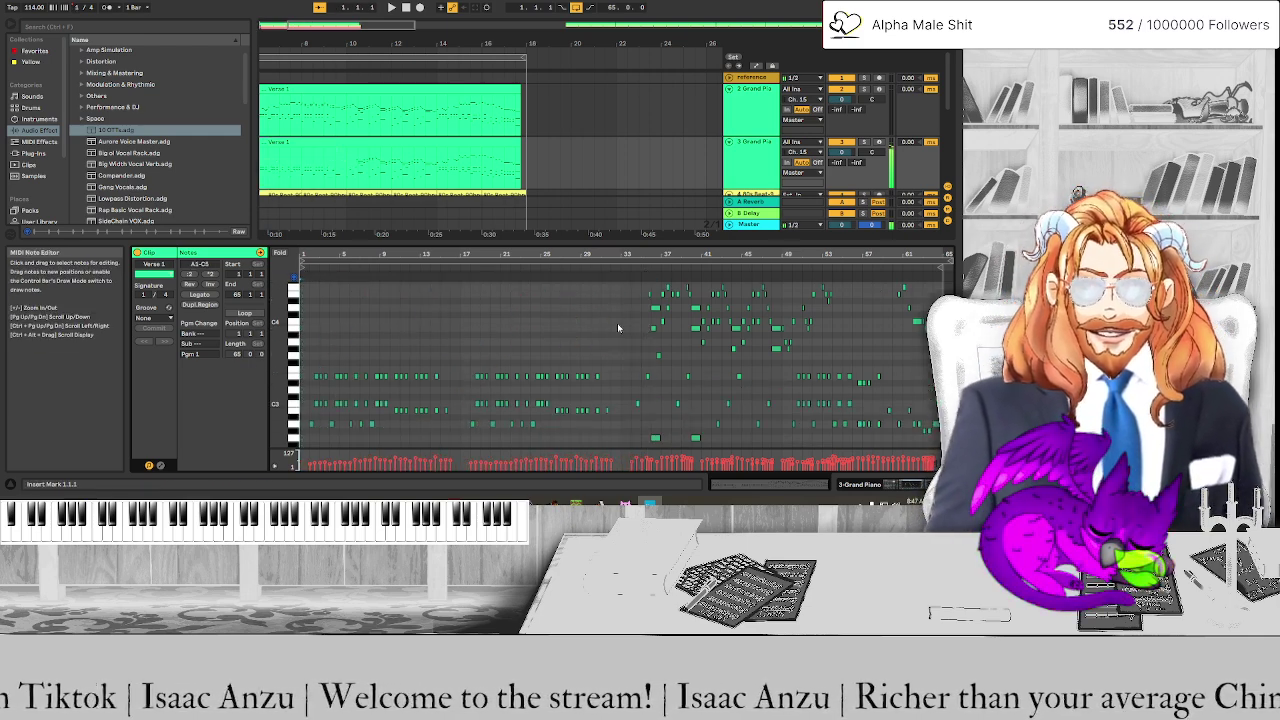
pyautogui.scroll(-2, 619, 425)
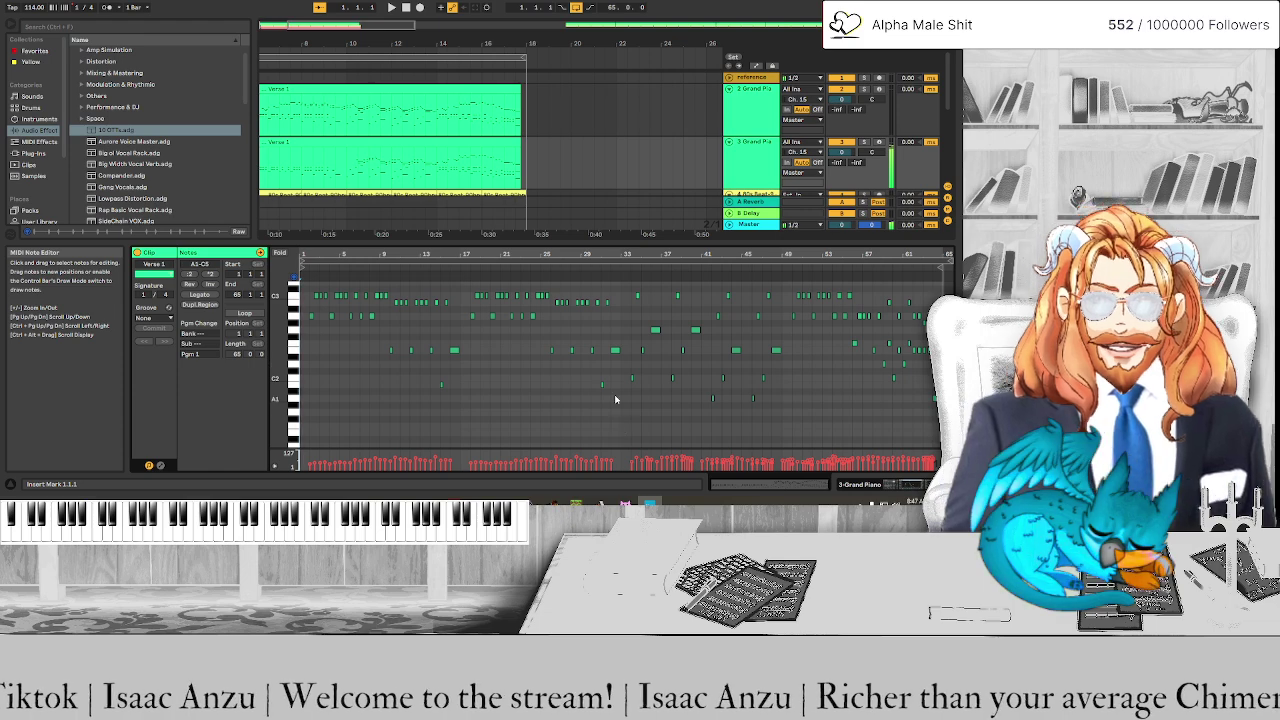
pyautogui.scroll(2, 629, 393)
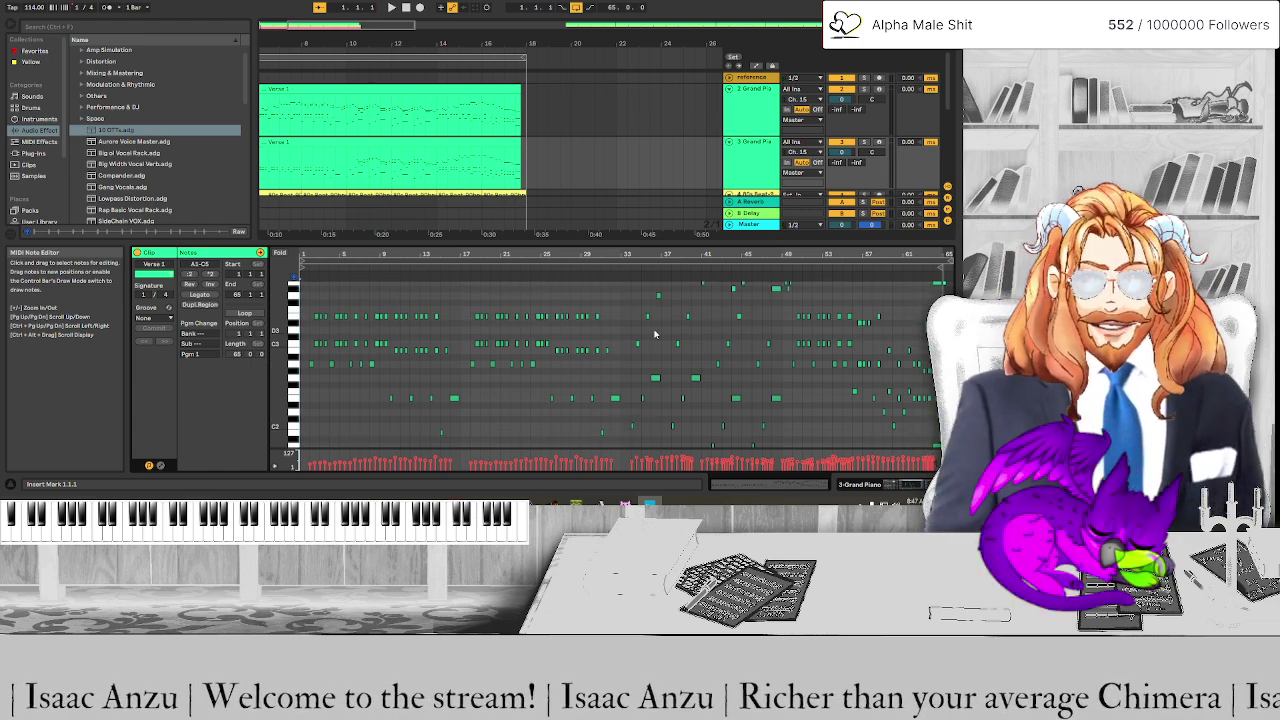
pyautogui.scroll(6, 652, 393)
pyautogui.moveTo(643, 338); pyautogui.dragTo(790, 433)
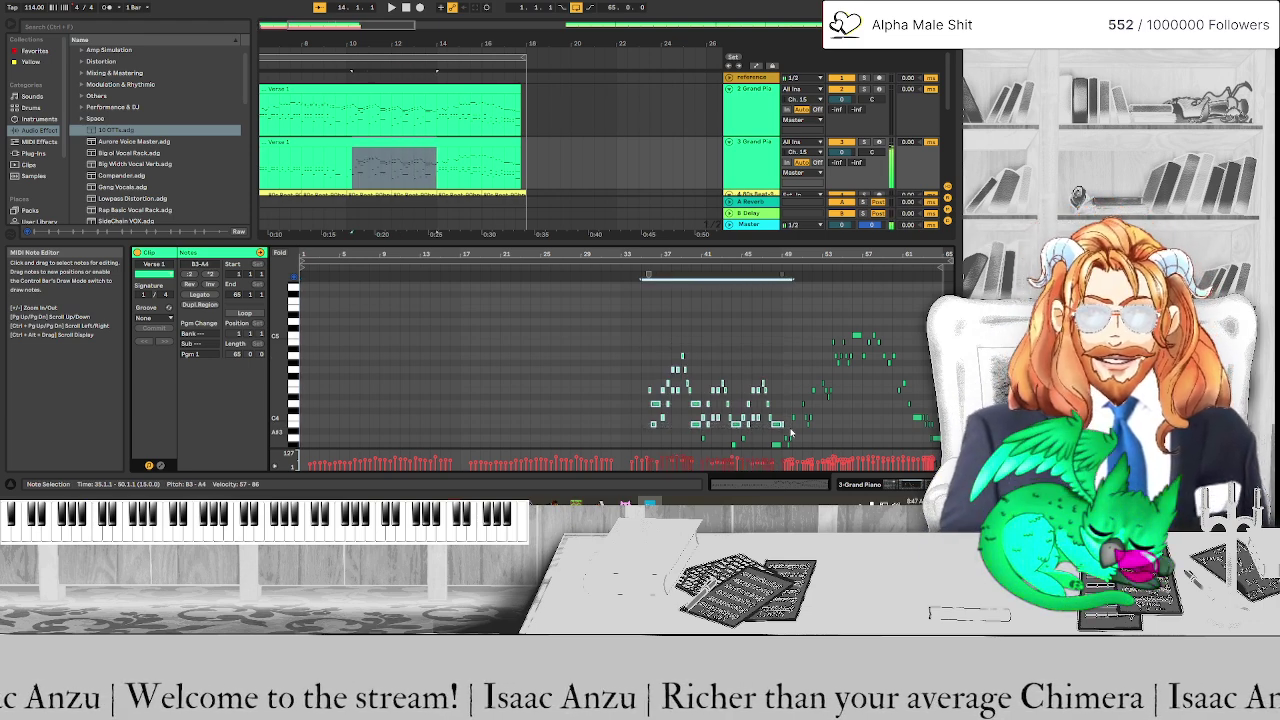
pyautogui.press('Delete')
pyautogui.moveTo(787, 309); pyautogui.dragTo(930, 432)
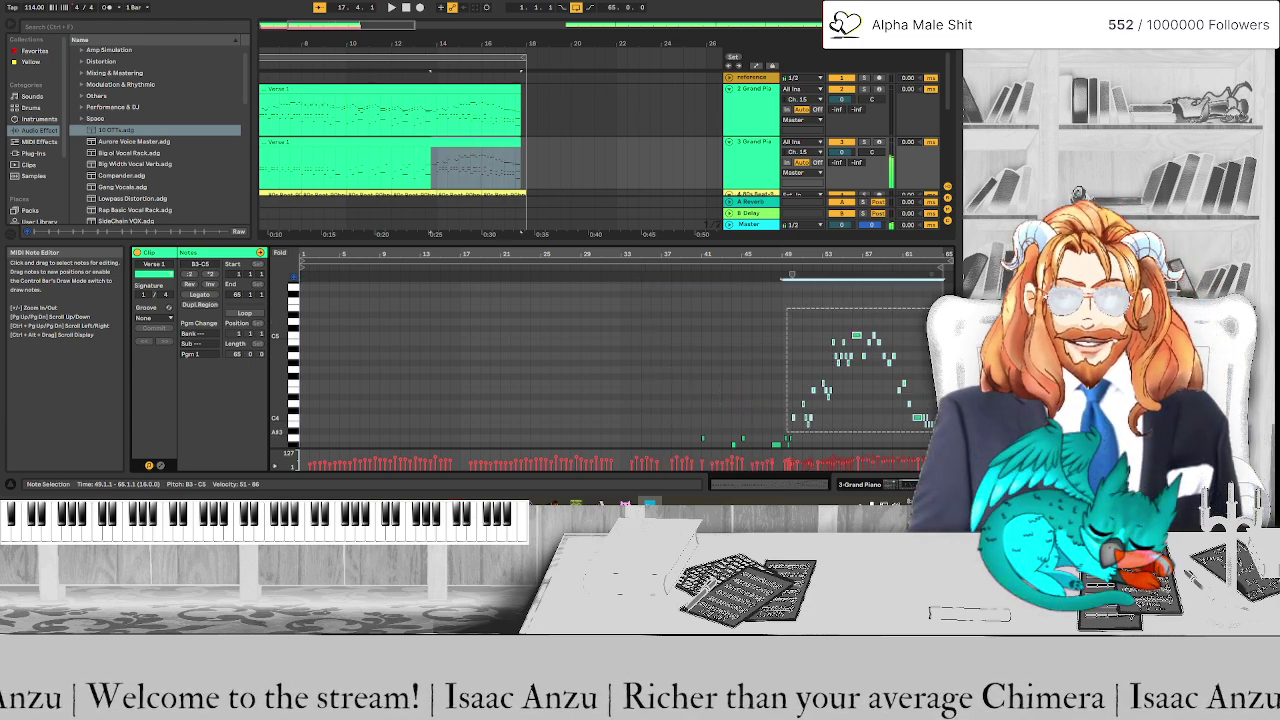
pyautogui.press('Delete')
# Review the remaining low and middle notes in the duplicate piano clip
pyautogui.scroll(-5, 807, 364)
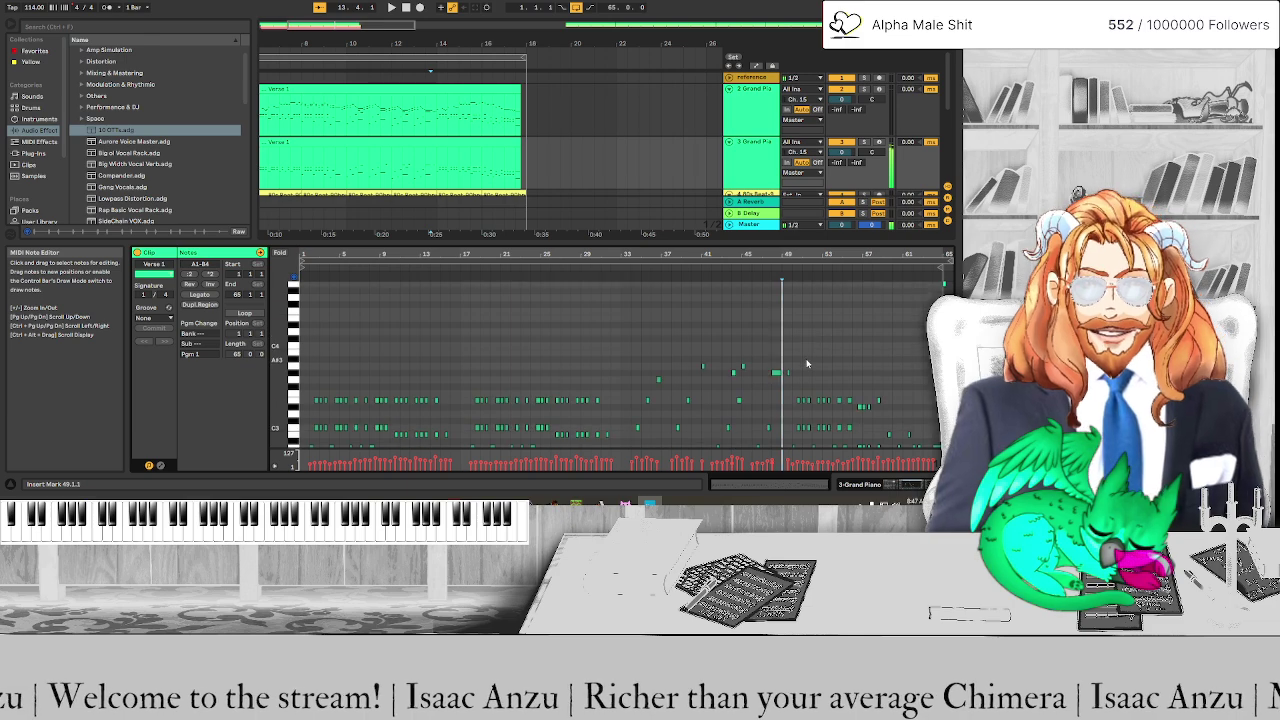
pyautogui.moveTo(697, 344); pyautogui.dragTo(800, 375)
pyautogui.scroll(-3, 795, 375)
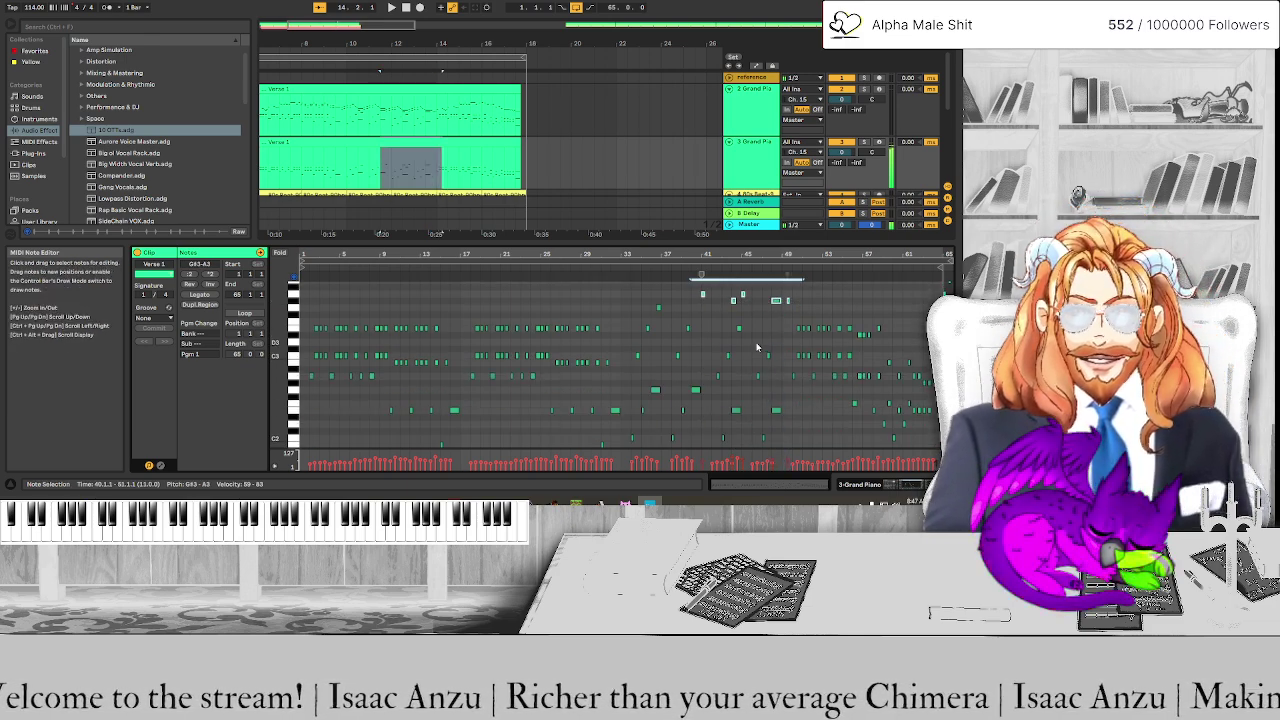
pyautogui.scroll(2, 765, 355)
pyautogui.click(720, 342)
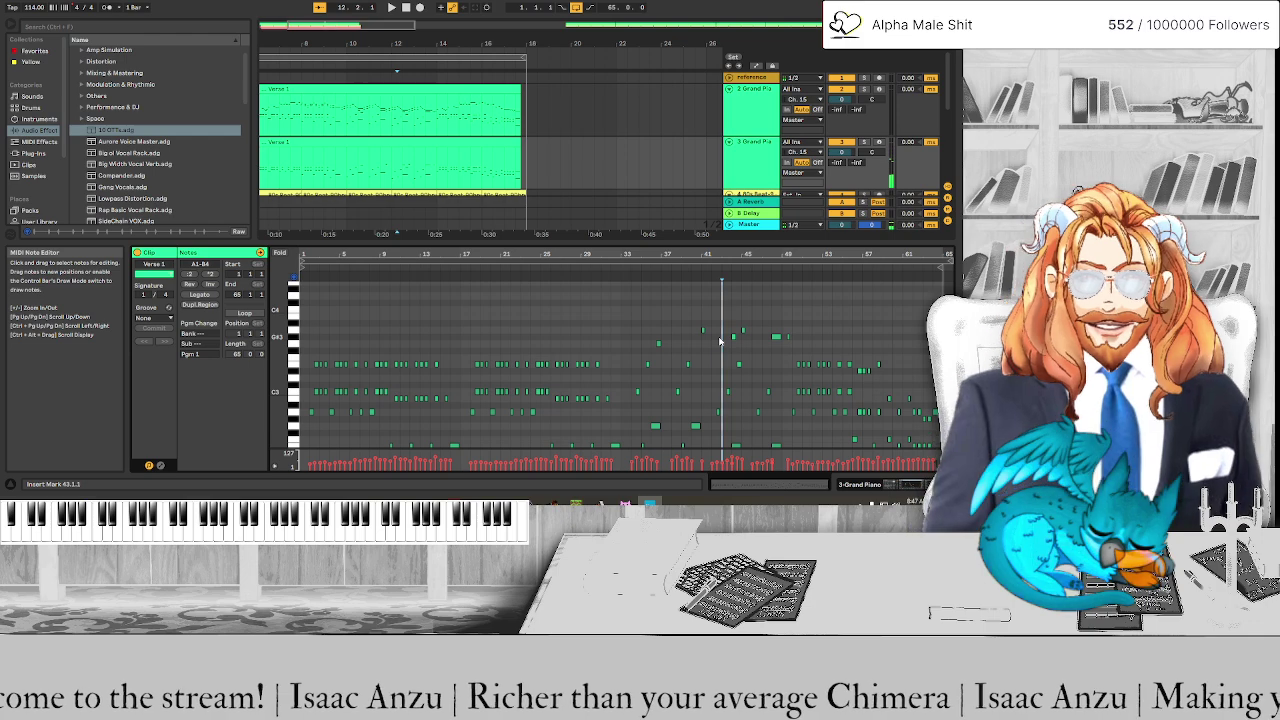
pyautogui.scroll(-3, 723, 342)
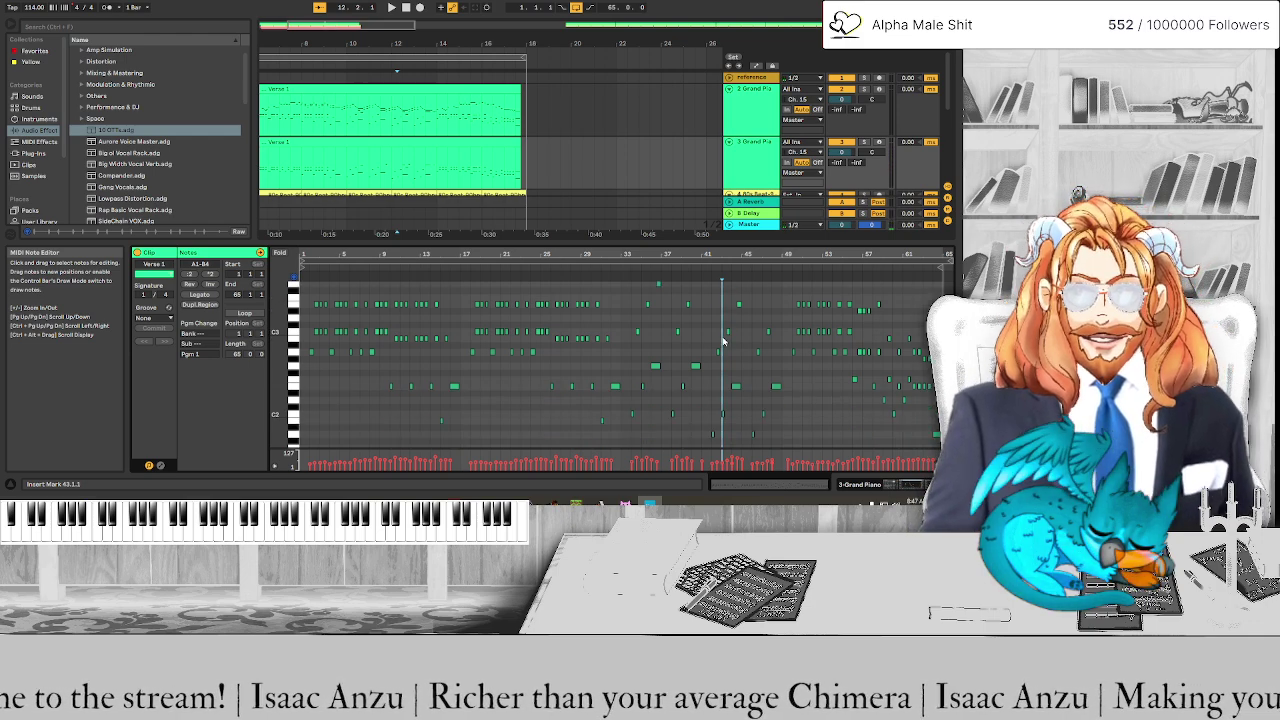
pyautogui.scroll(1, 723, 342)
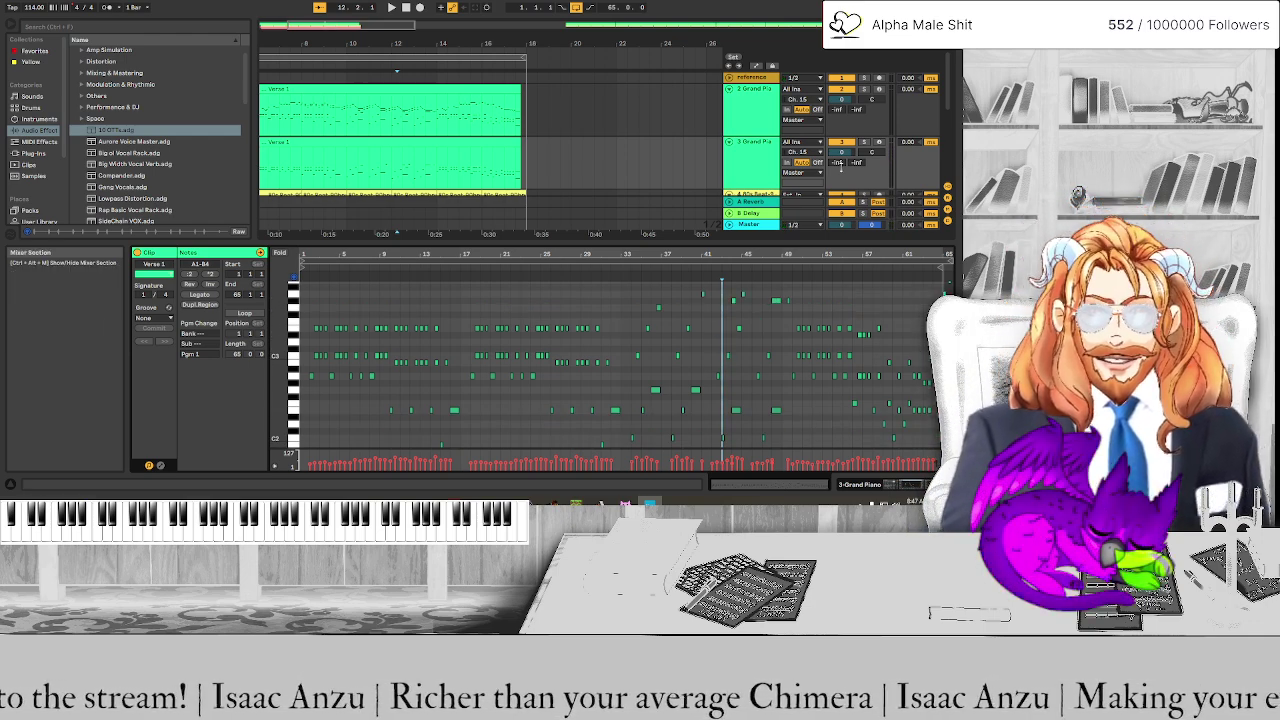
# With the duplicate piano soloed, set its EQ Eight high cut to 774 Hz and move the 10 OTTs rack between EQ Eight and Compressor
pyautogui.hotkey('shift', 'Tab')
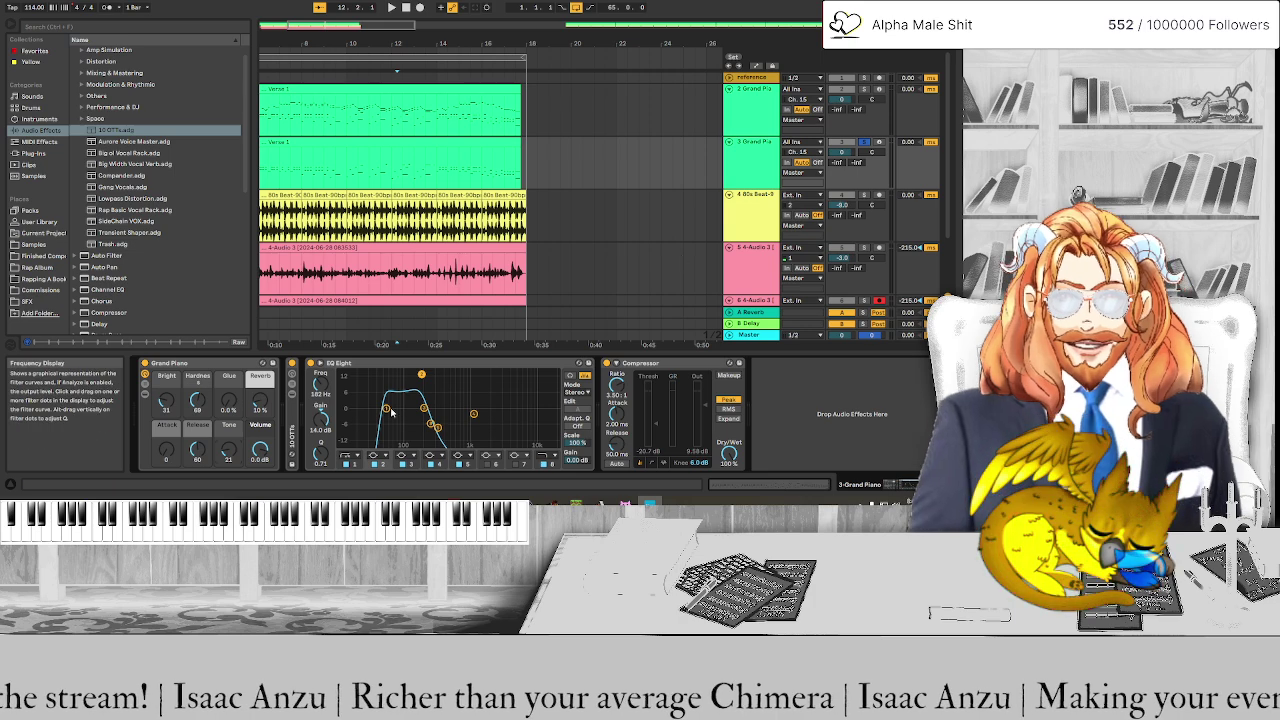
pyautogui.press('space')
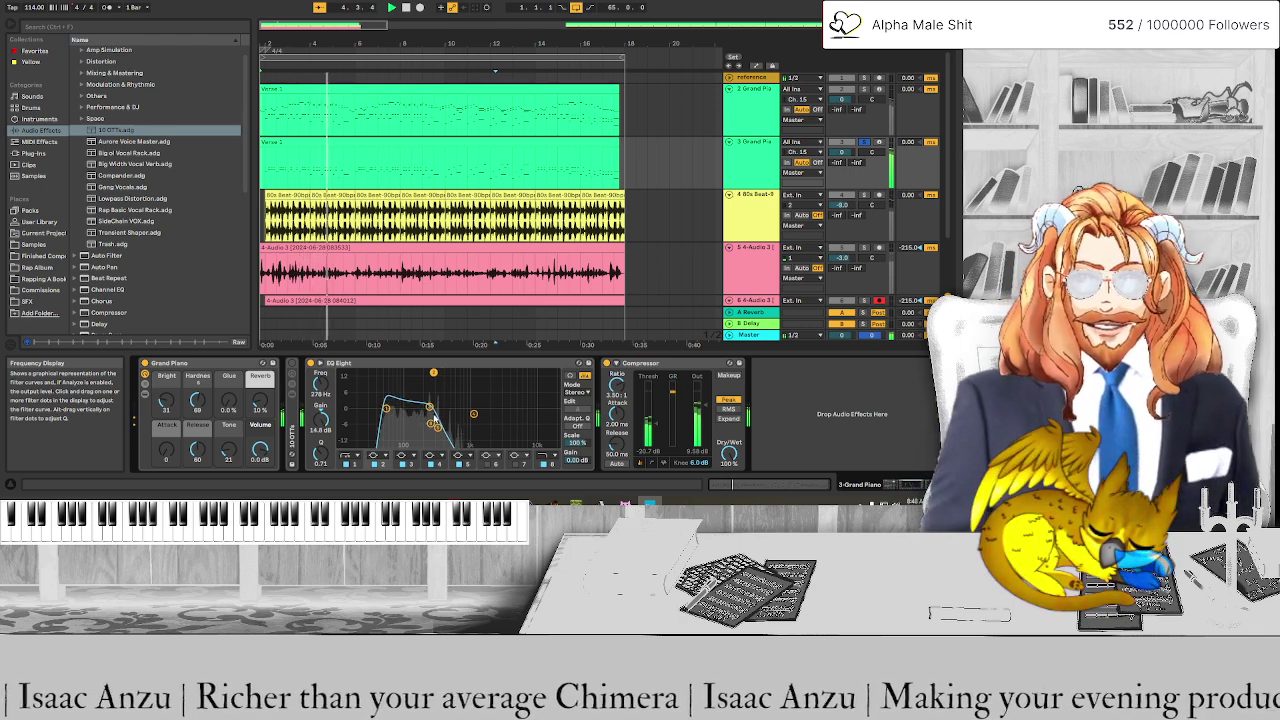
pyautogui.moveTo(434, 427); pyautogui.dragTo(437, 428)
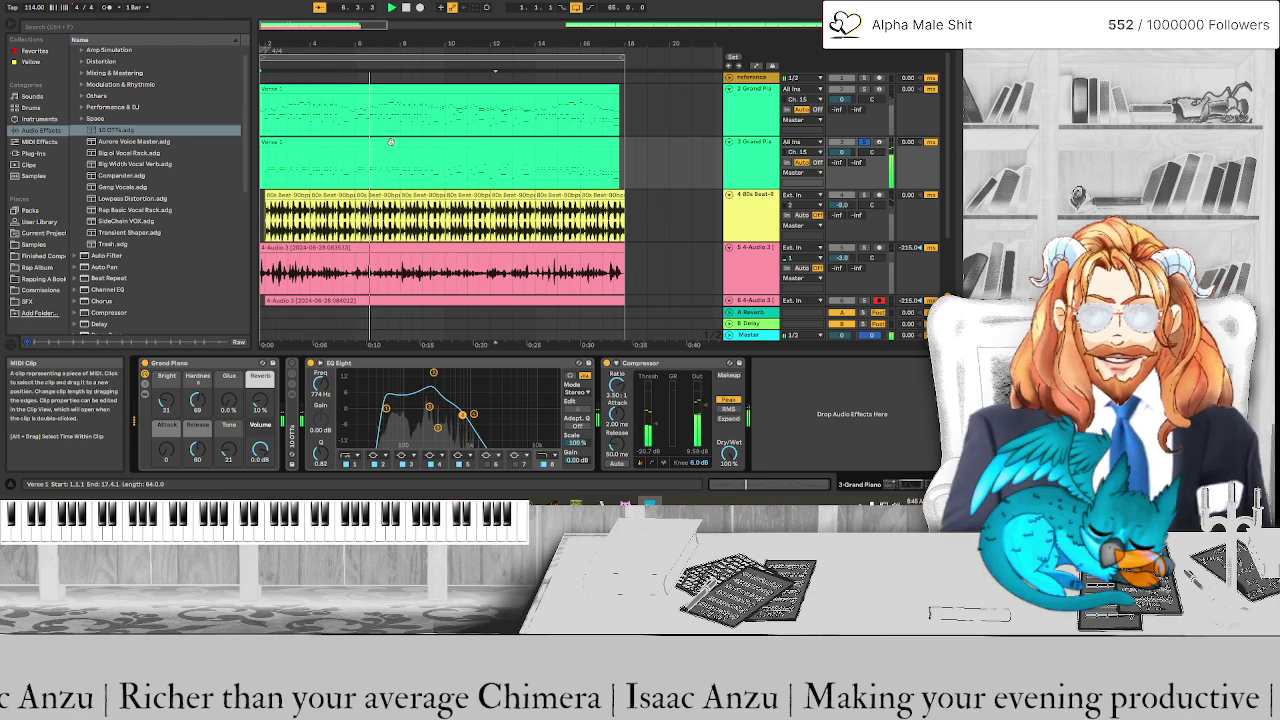
pyautogui.moveTo(291, 425); pyautogui.dragTo(598, 428)
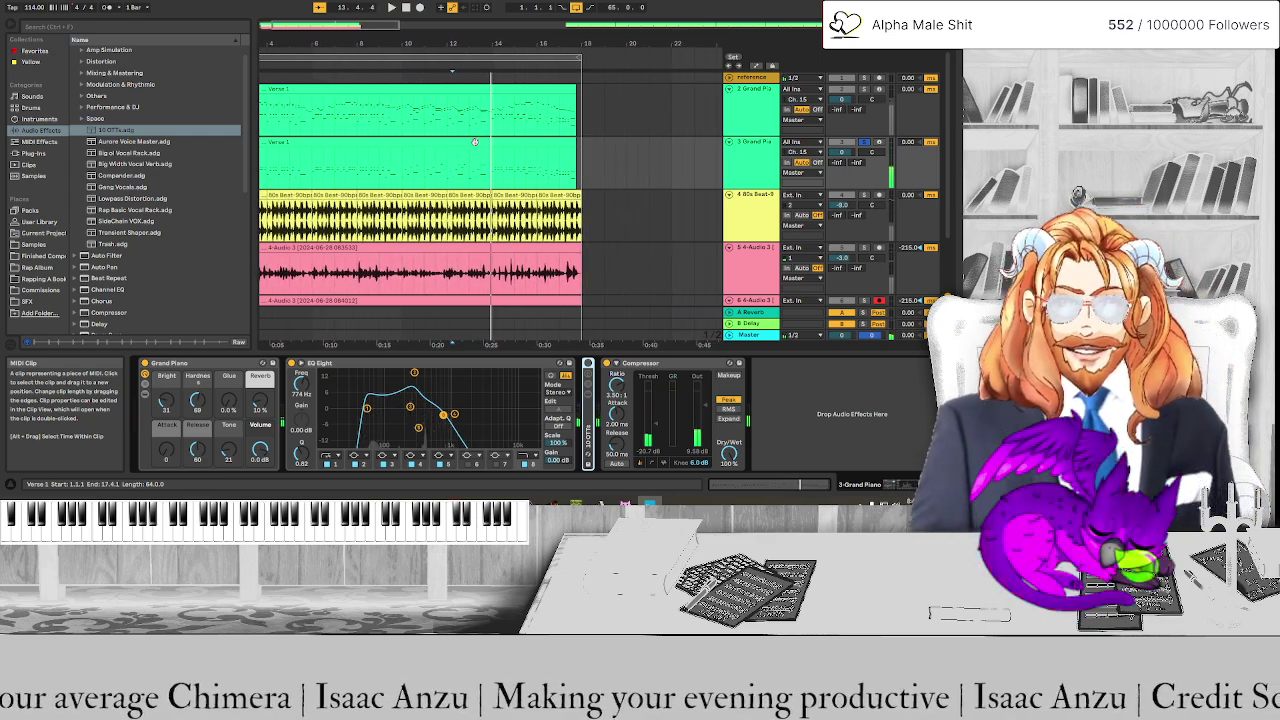
# Open the duplicate piano's Verse 1 clip, play it from bar 33 and check the G3 note near bar 36
pyautogui.press('space')
pyautogui.doubleClick(475, 142)
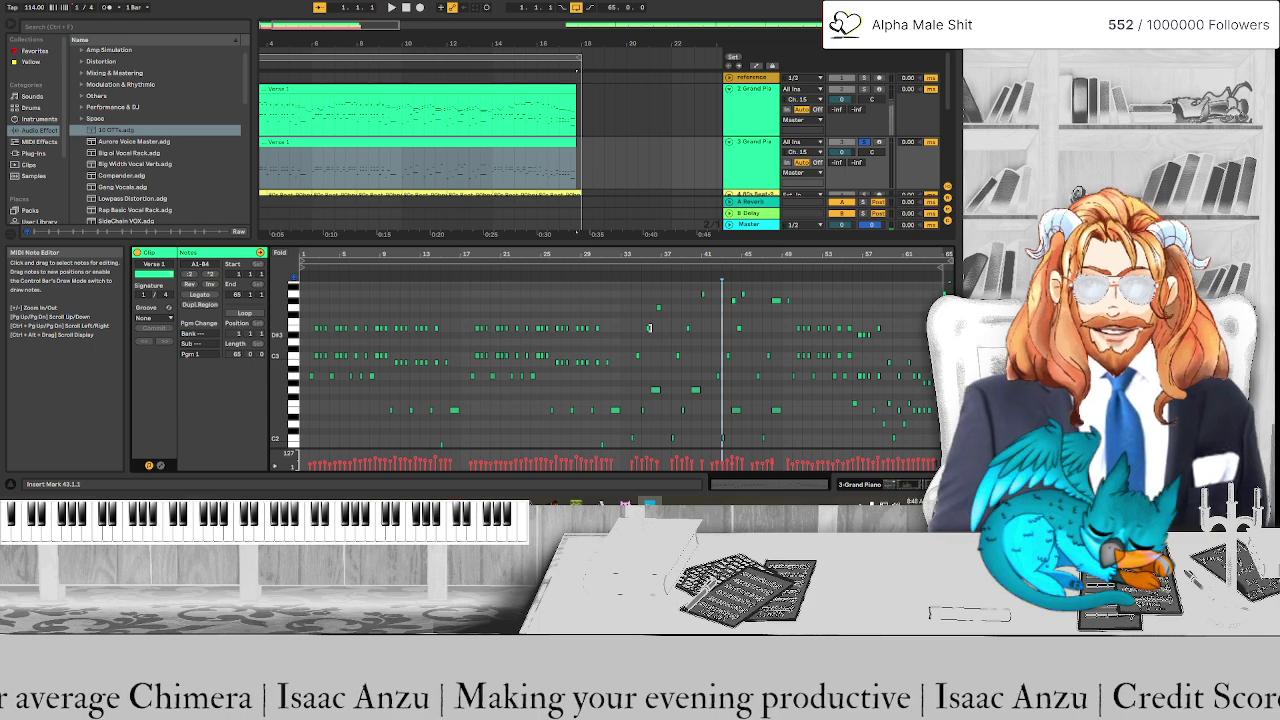
pyautogui.moveTo(655, 289); pyautogui.dragTo(676, 310)
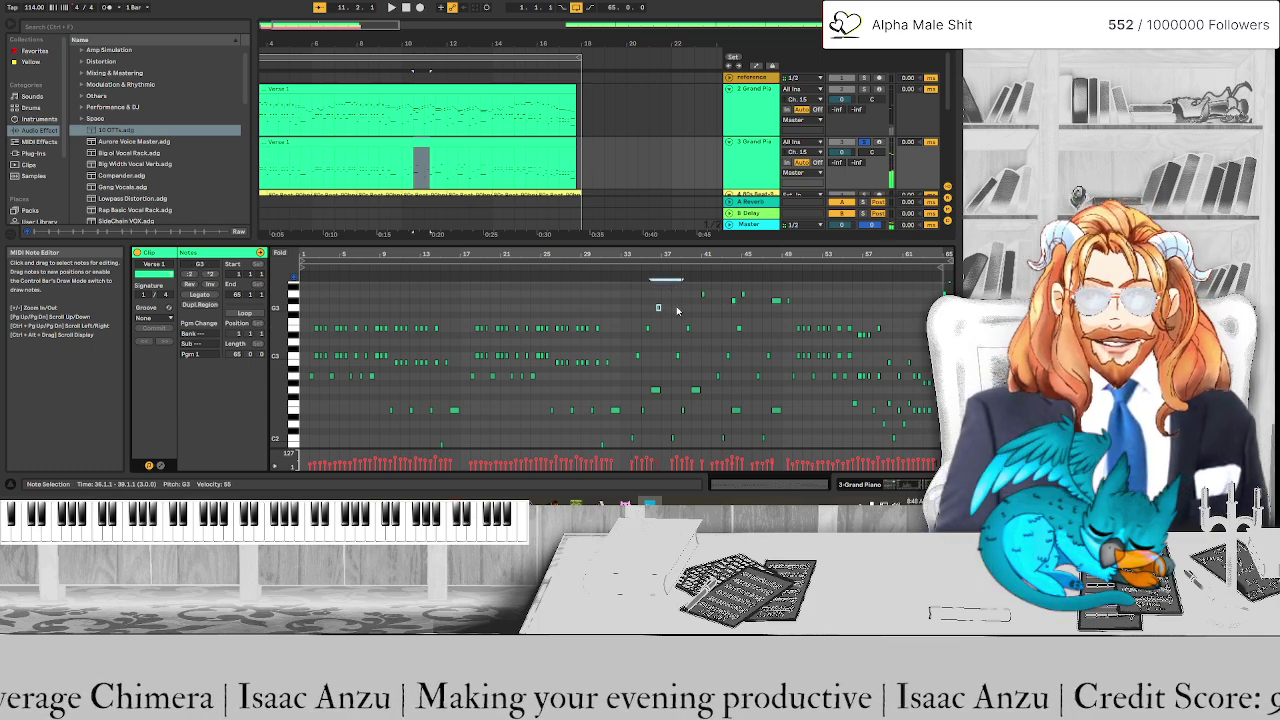
pyautogui.click(668, 316)
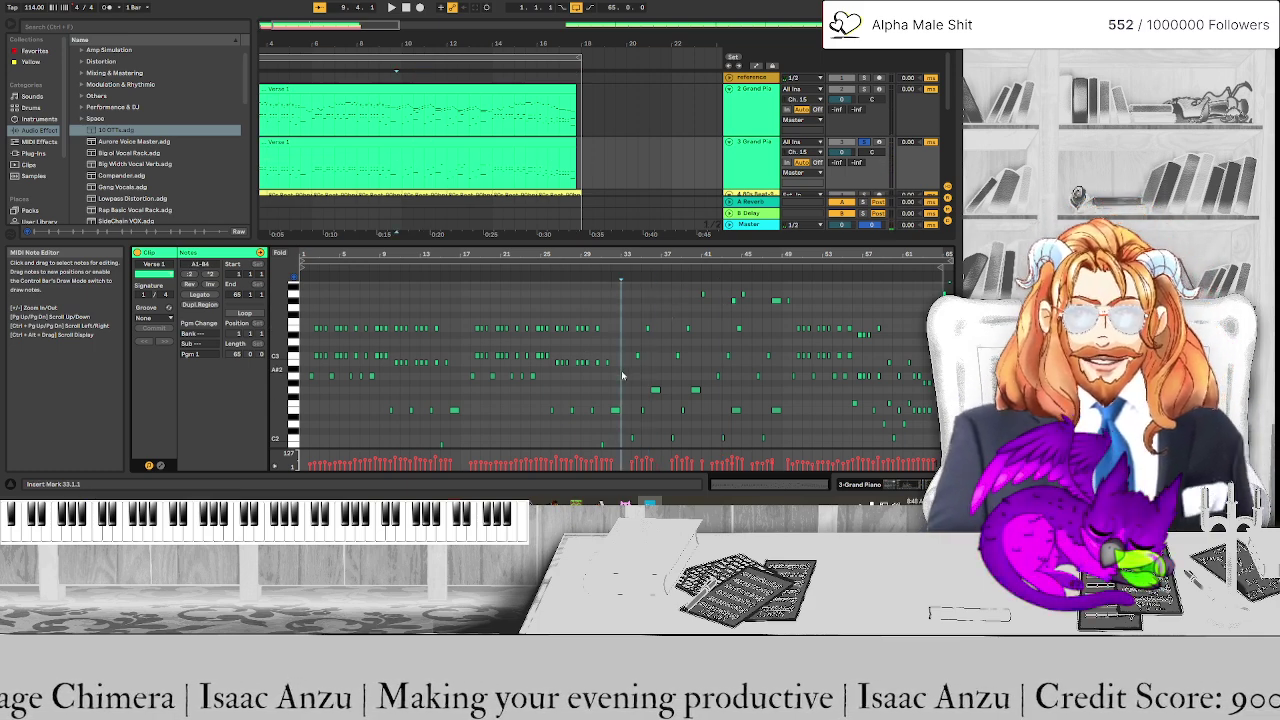
pyautogui.press('space')
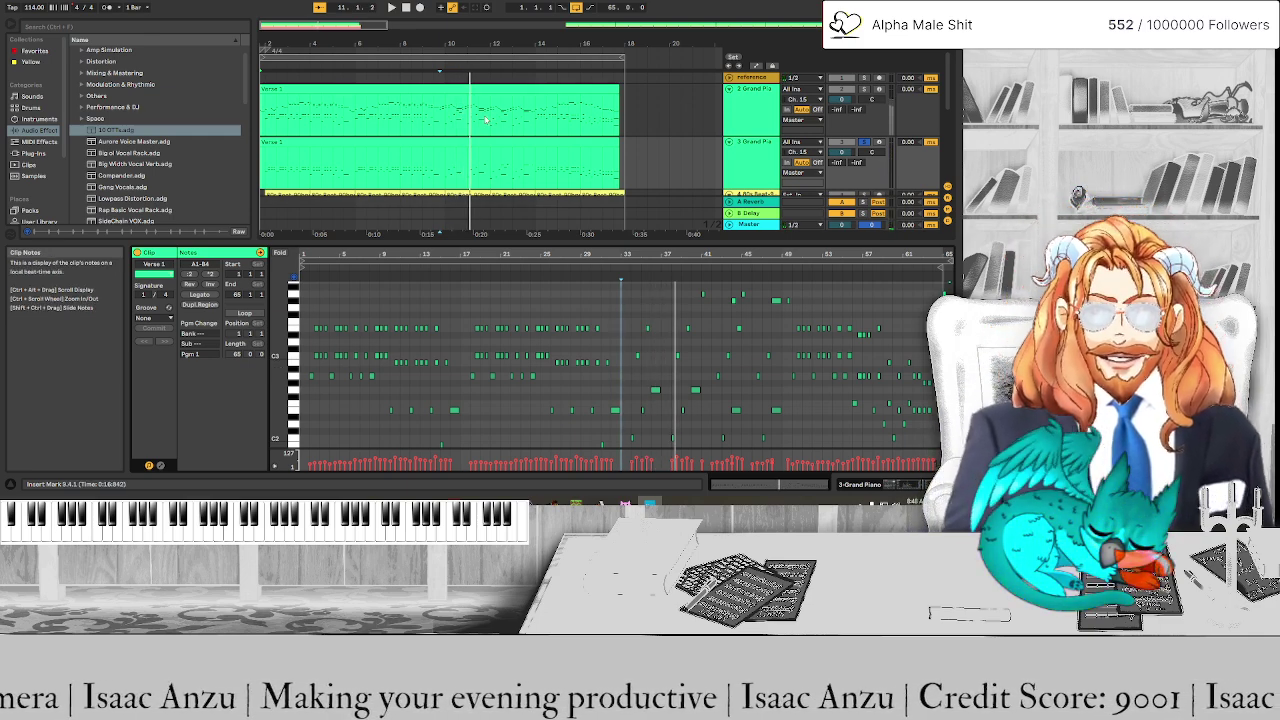
pyautogui.moveTo(682, 290); pyautogui.dragTo(656, 305)
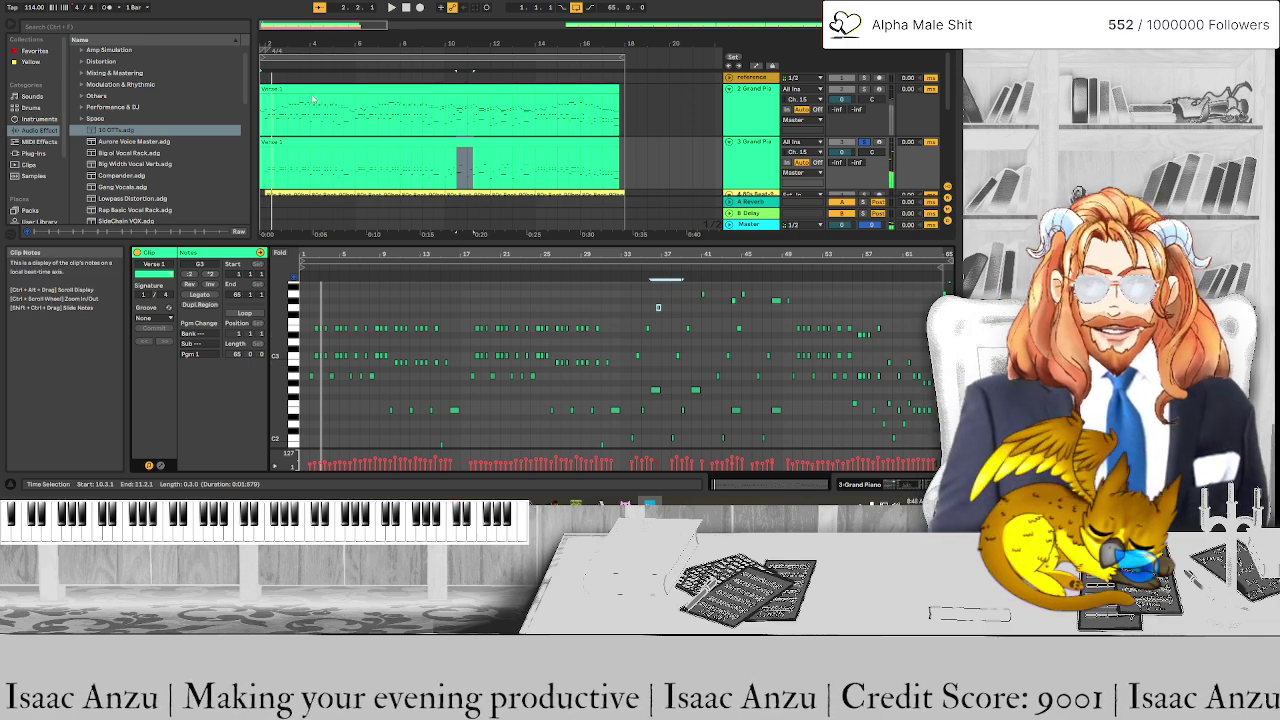
# Delete every note from E3 downward across the original piano's Verse 1 clip
pyautogui.hotkey('shift', 'Tab')
pyautogui.hotkey('shift', 'Tab')
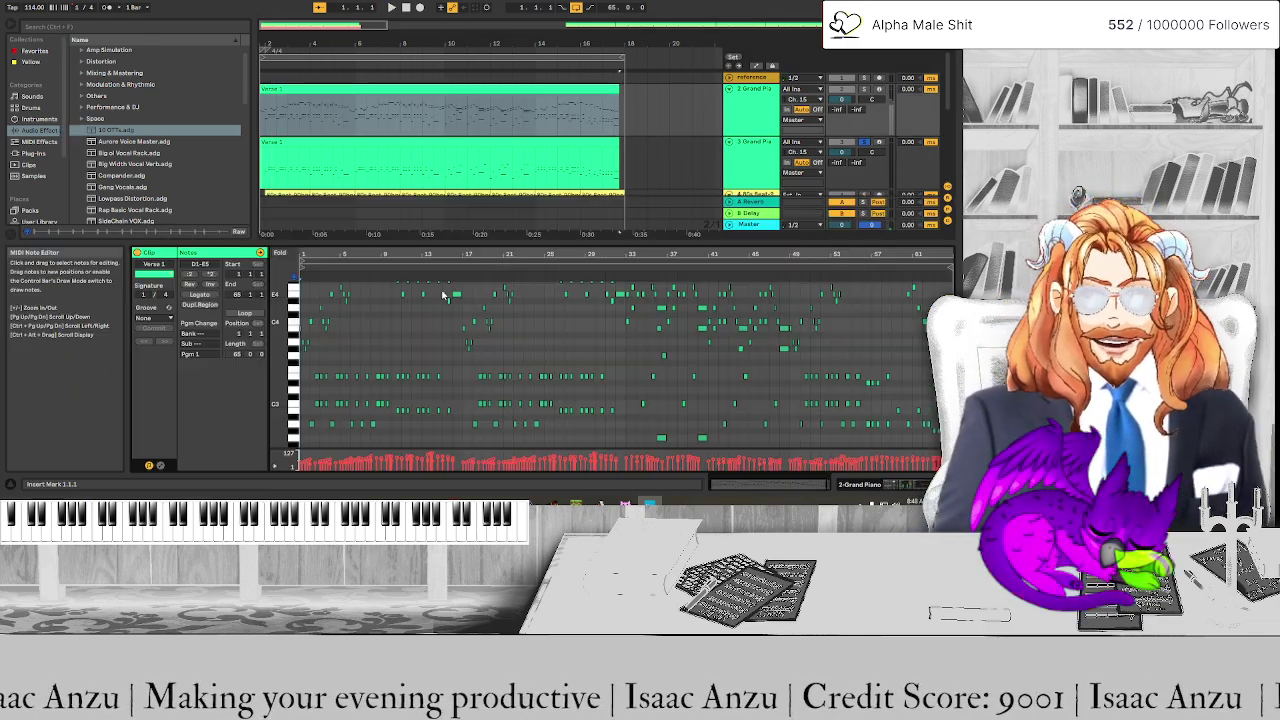
pyautogui.scroll(-3, 326, 375)
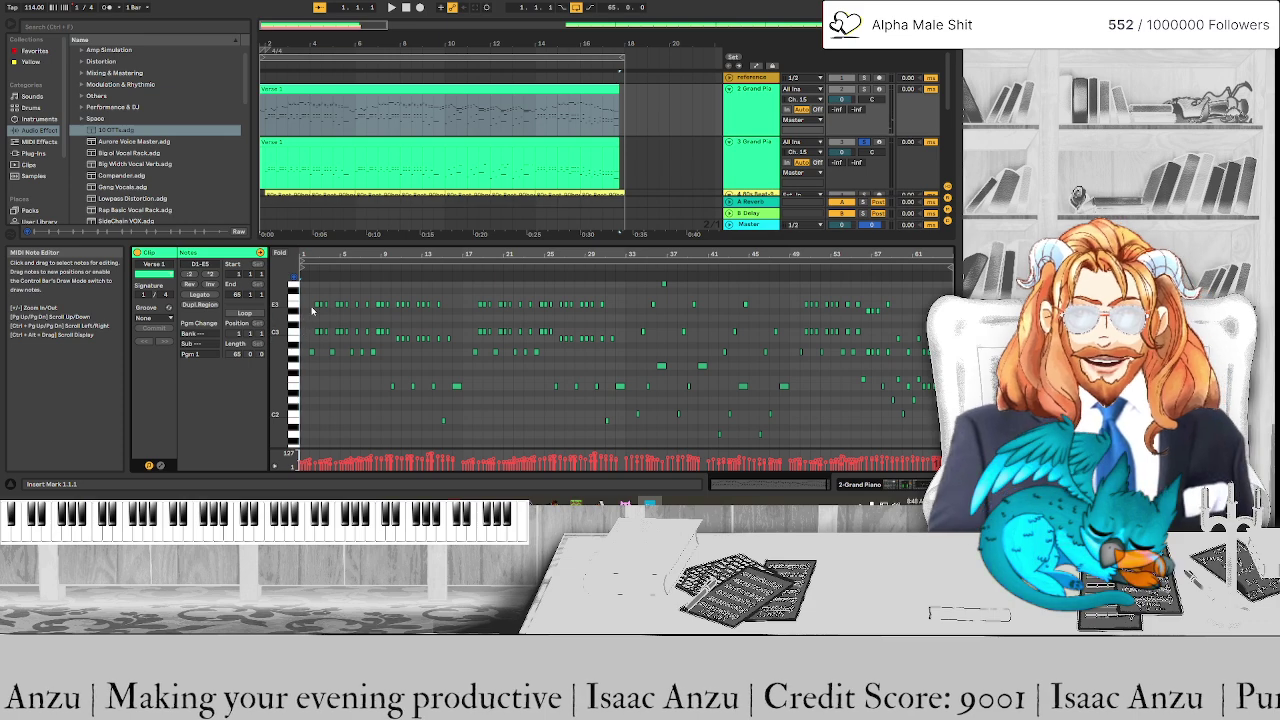
pyautogui.moveTo(302, 302); pyautogui.dragTo(936, 450)
pyautogui.press('Delete')
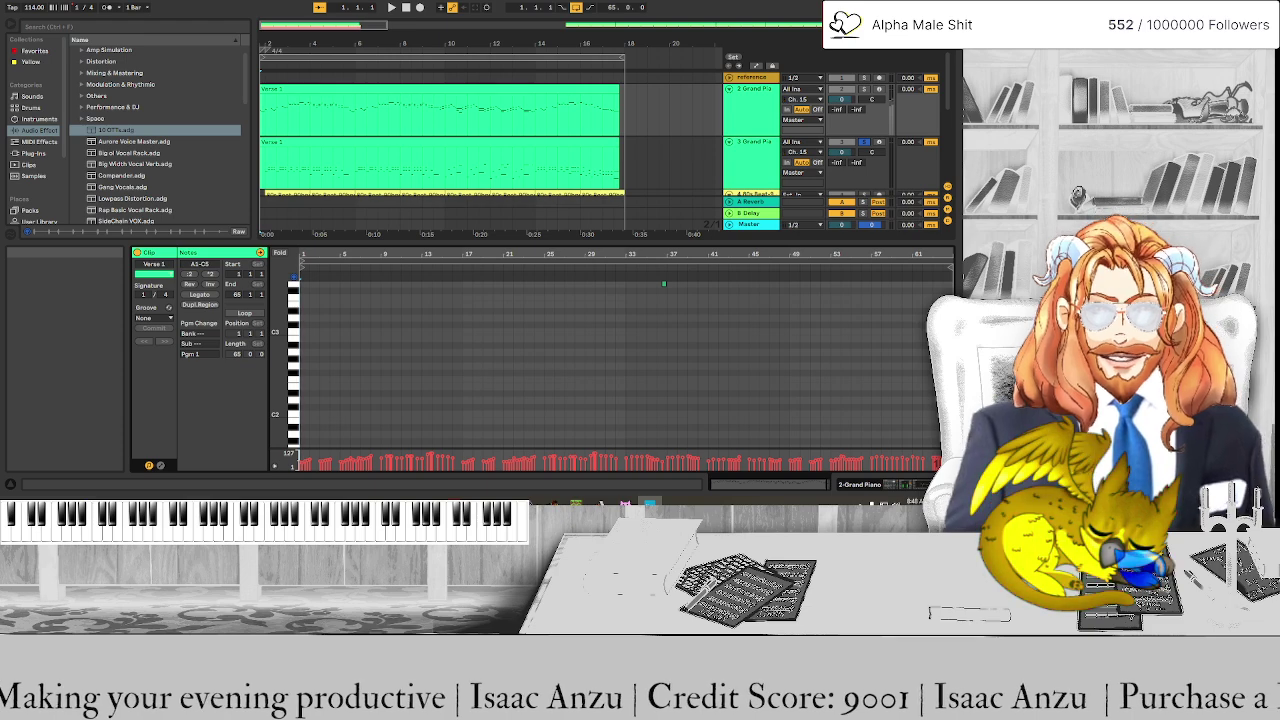
pyautogui.hotkey('ctrl', 'z')
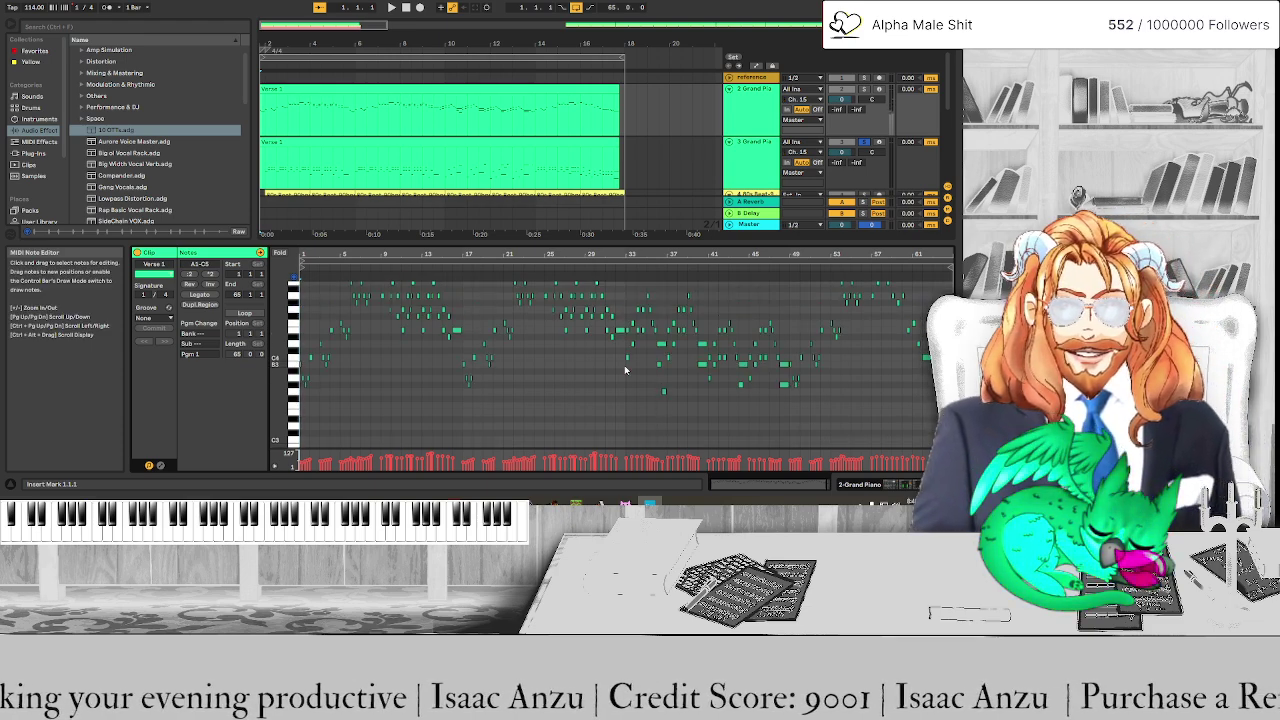
# Solo the original piano, remove the G3 note near bar 36 from its clip and replay from bar 33
pyautogui.press('space')
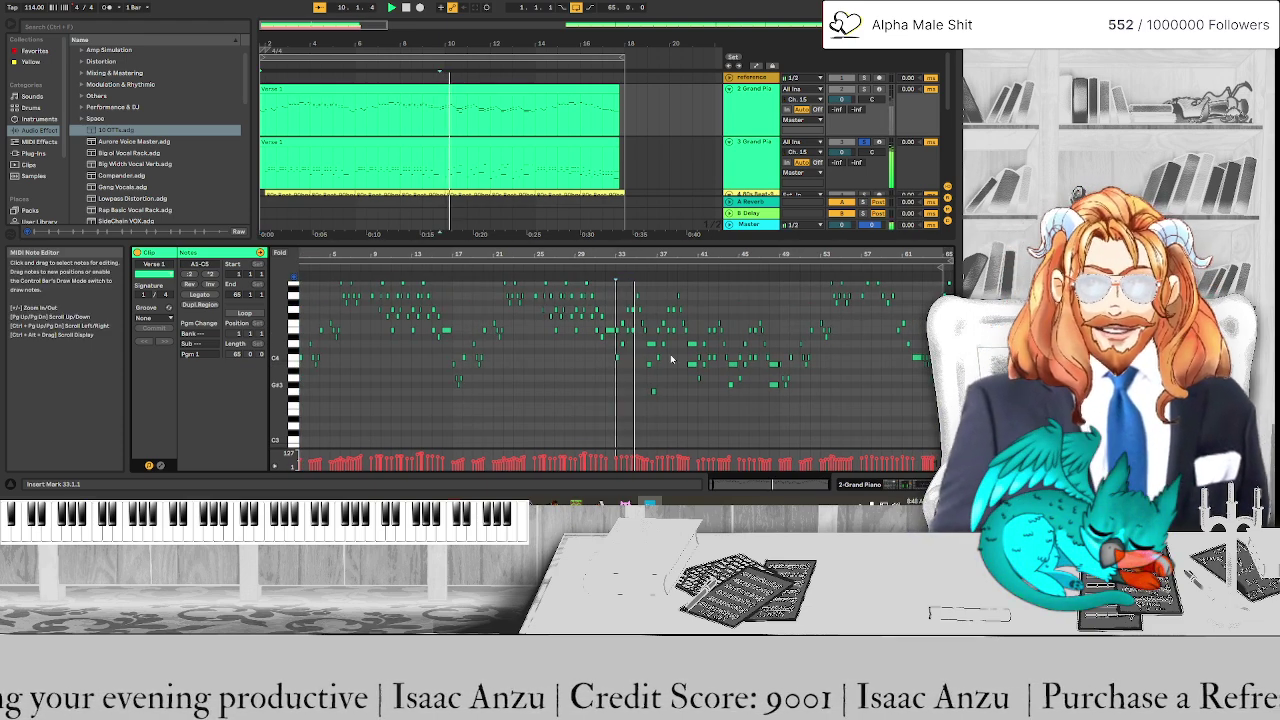
pyautogui.click(865, 90)
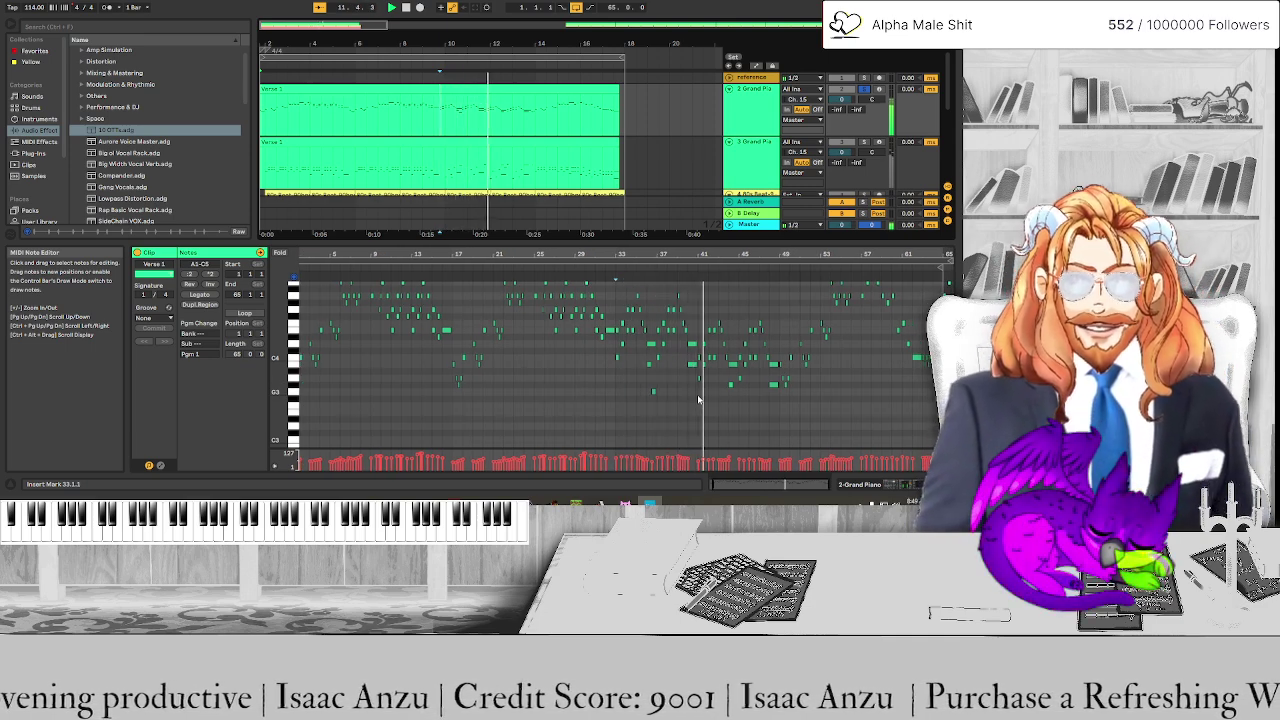
pyautogui.click(668, 405)
pyautogui.click(635, 393)
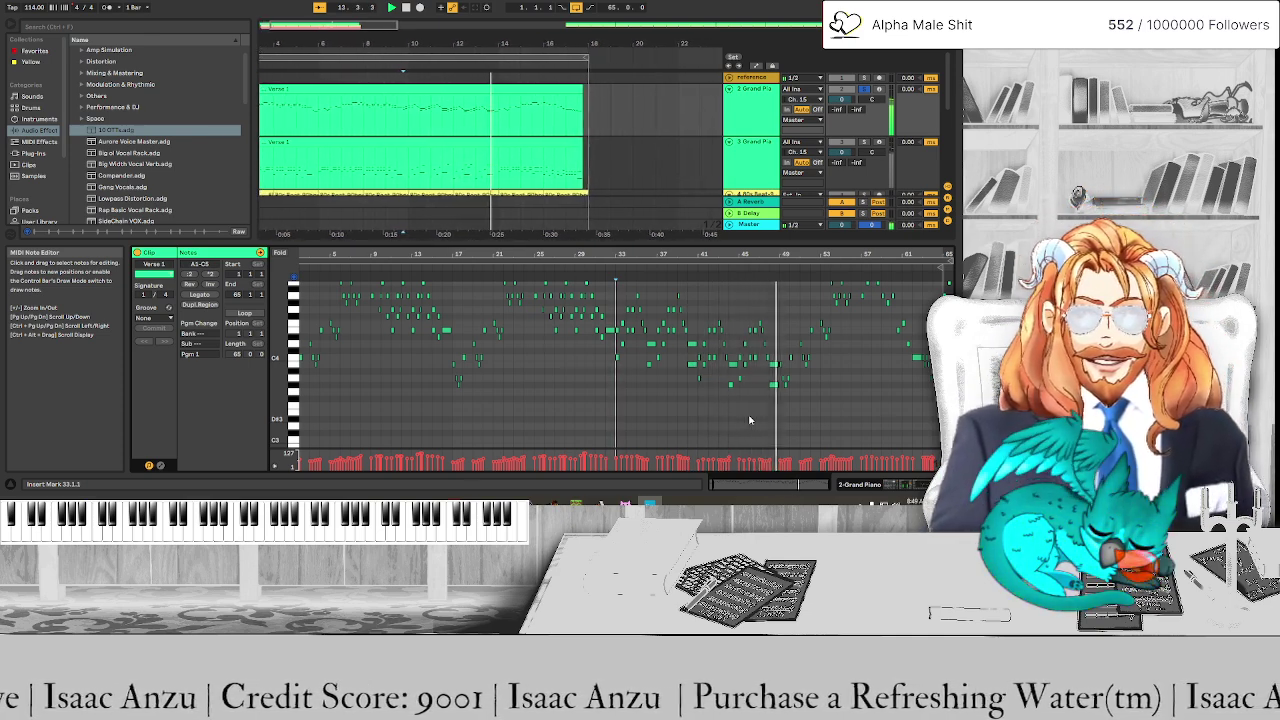
# Solo the duplicate piano and listen from bar 33 while examining the low notes in its clip
pyautogui.click(516, 163)
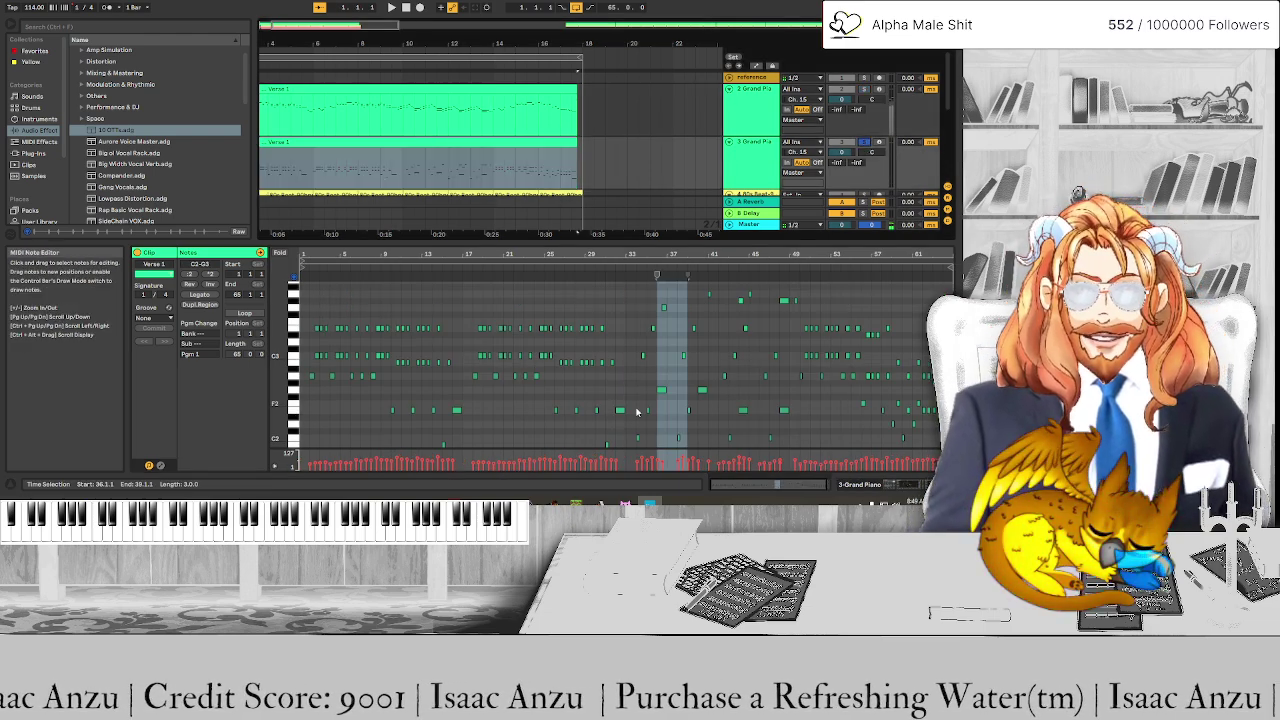
pyautogui.click(628, 410)
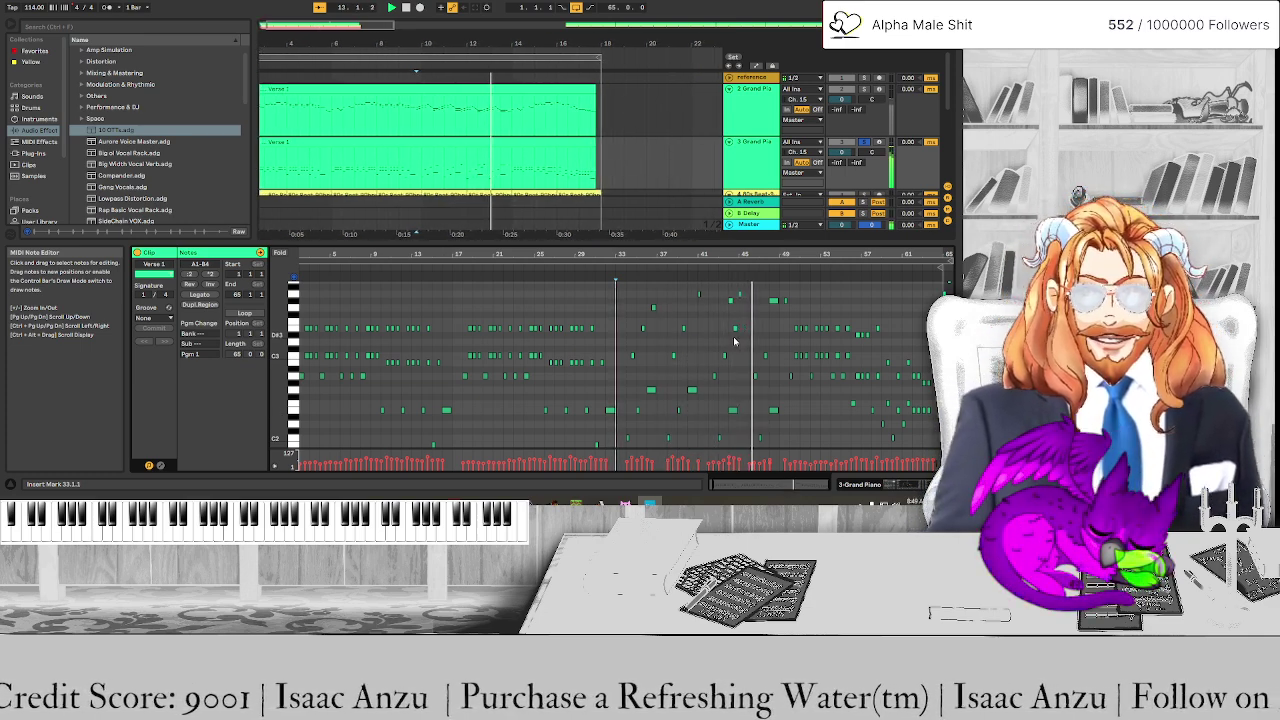
pyautogui.press('+')
pyautogui.press('+')
pyautogui.press('+')
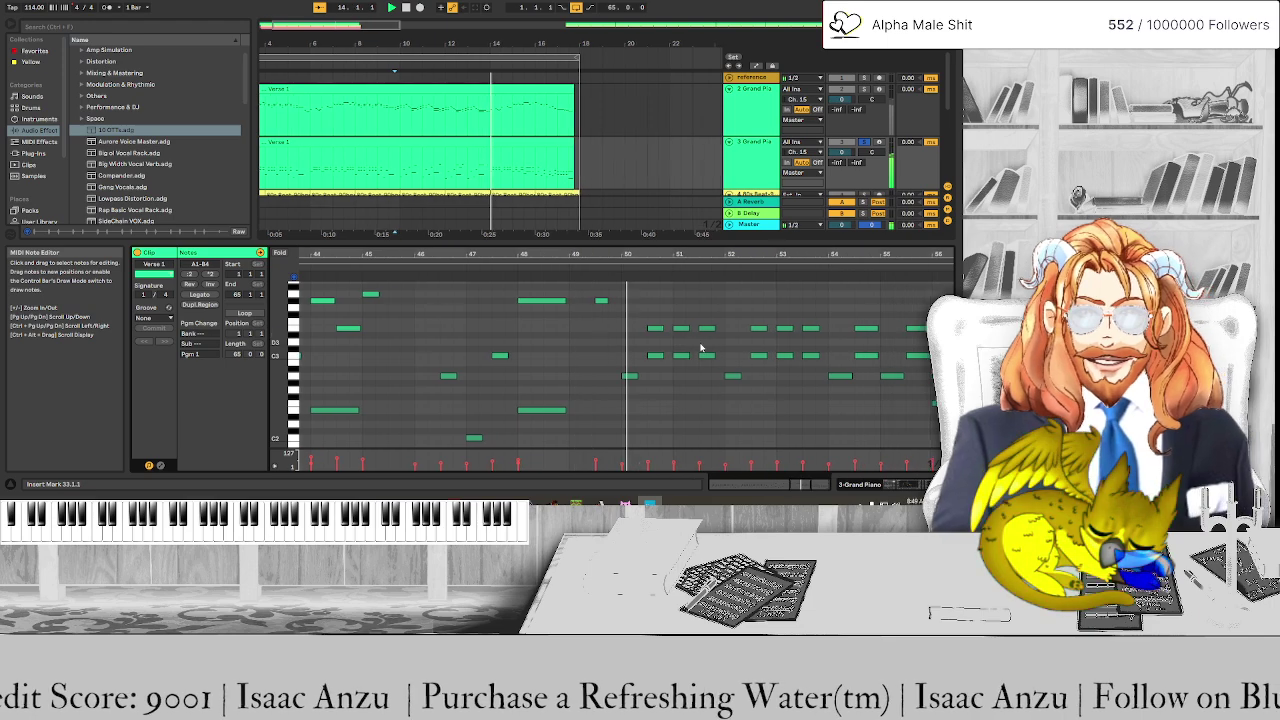
pyautogui.press('-')
pyautogui.press('-')
pyautogui.press('-')
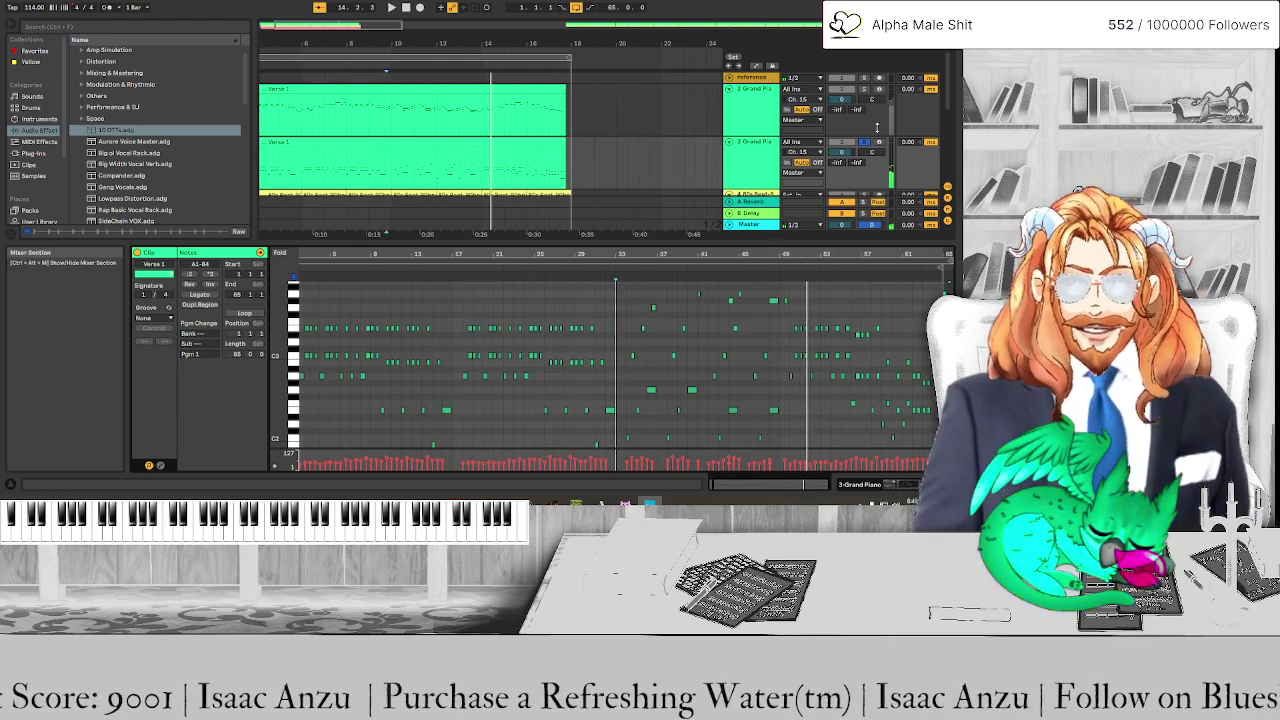
# Turn off the duplicate piano's solo and play both pianos together from the start of Verse 1
pyautogui.click(864, 143)
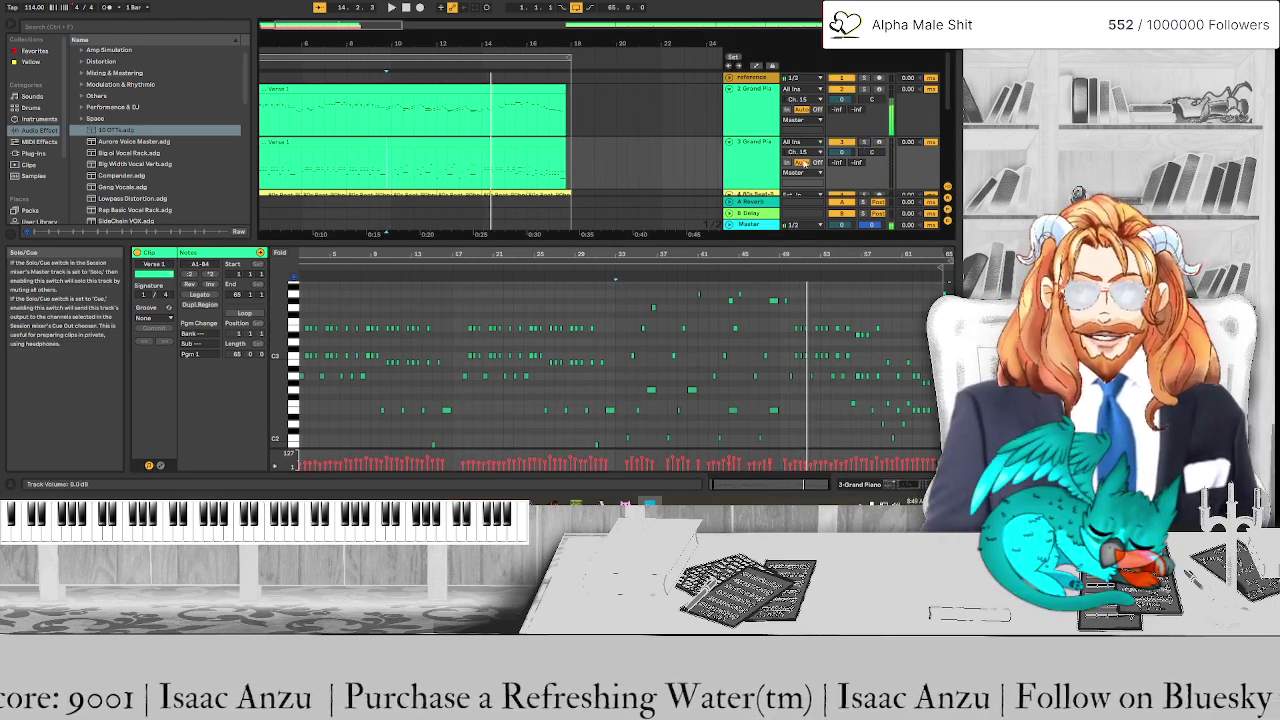
pyautogui.click(600, 110)
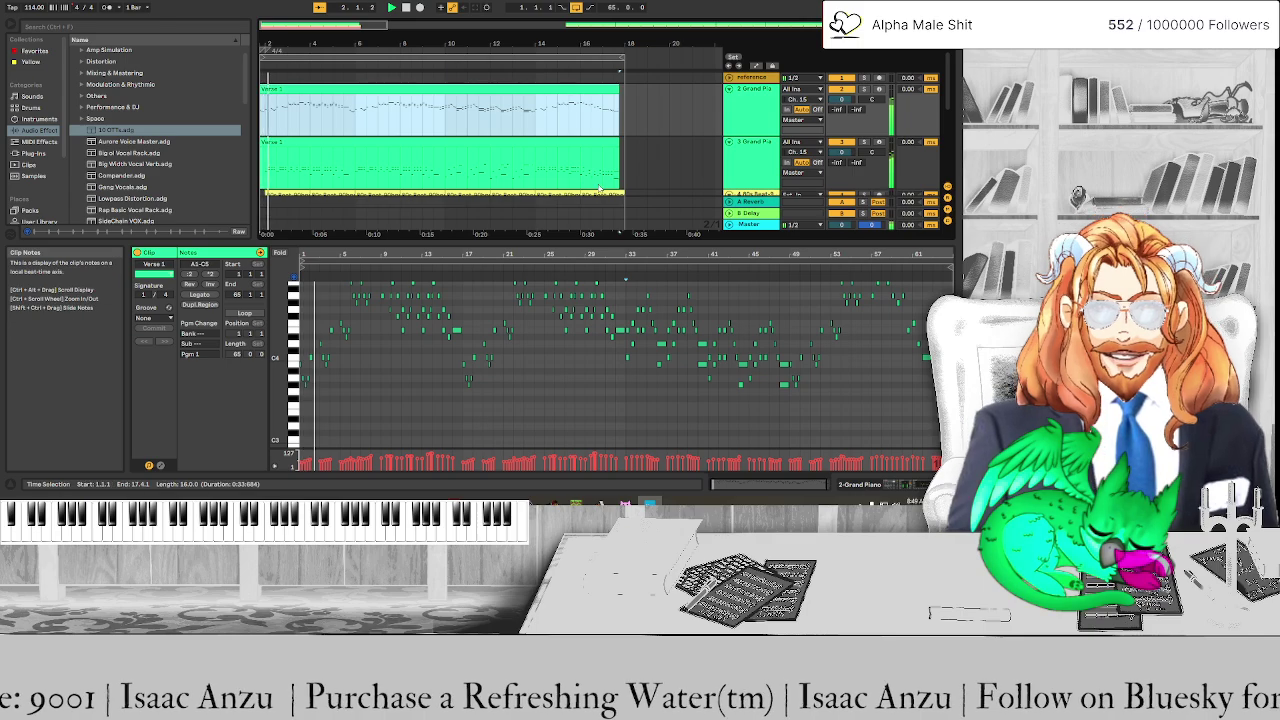
pyautogui.click(764, 163)
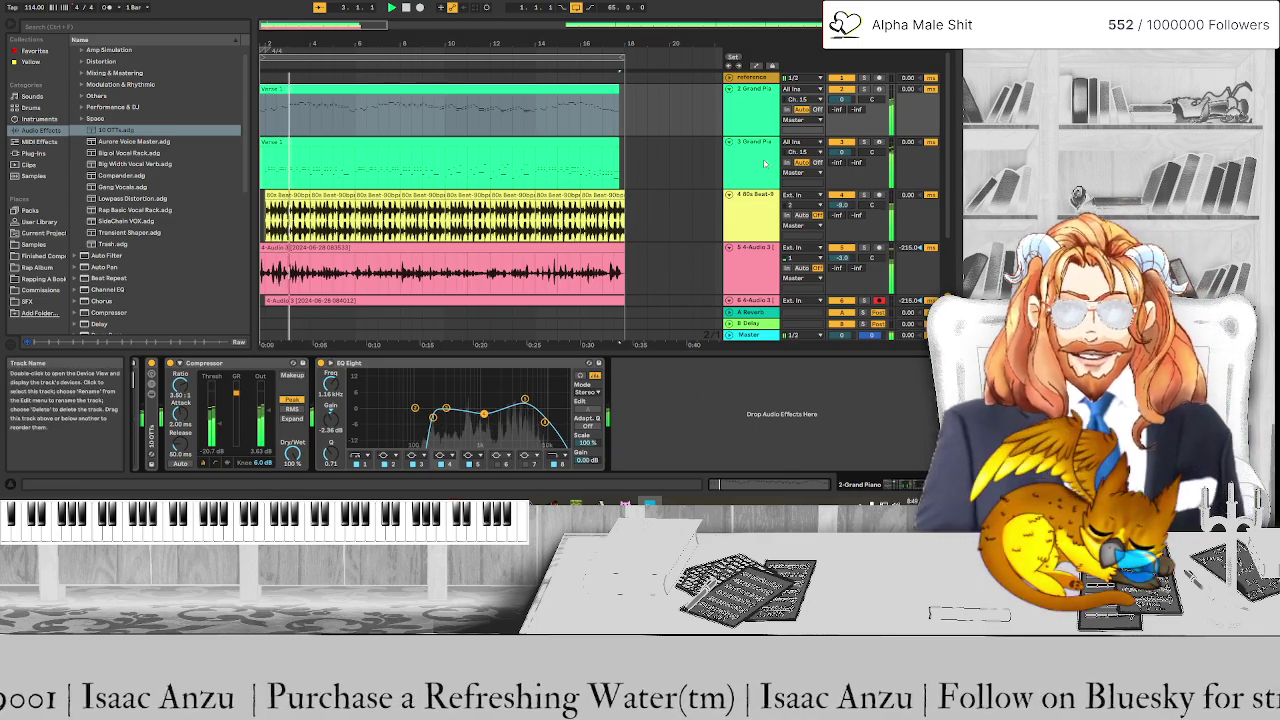
# Solo the duplicate piano and insert a new Compressor directly after its 10 OTTs rack
pyautogui.click(764, 163)
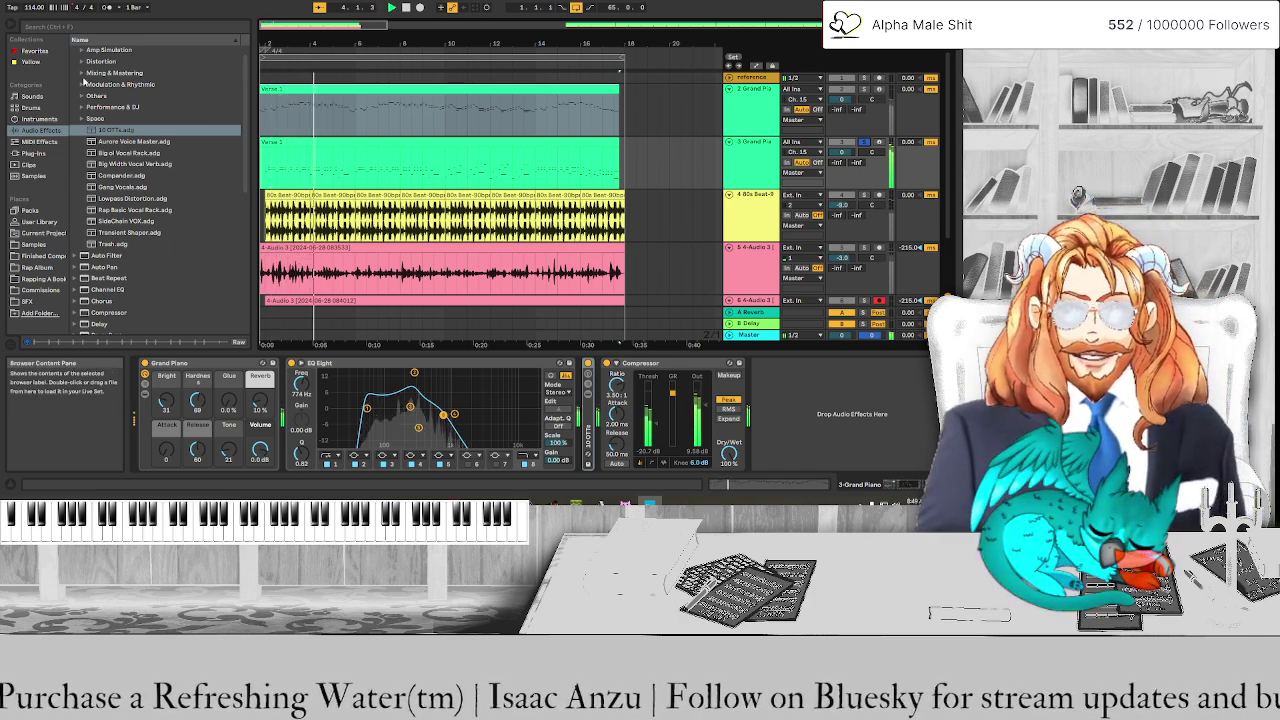
pyautogui.scroll(-3, 140, 270)
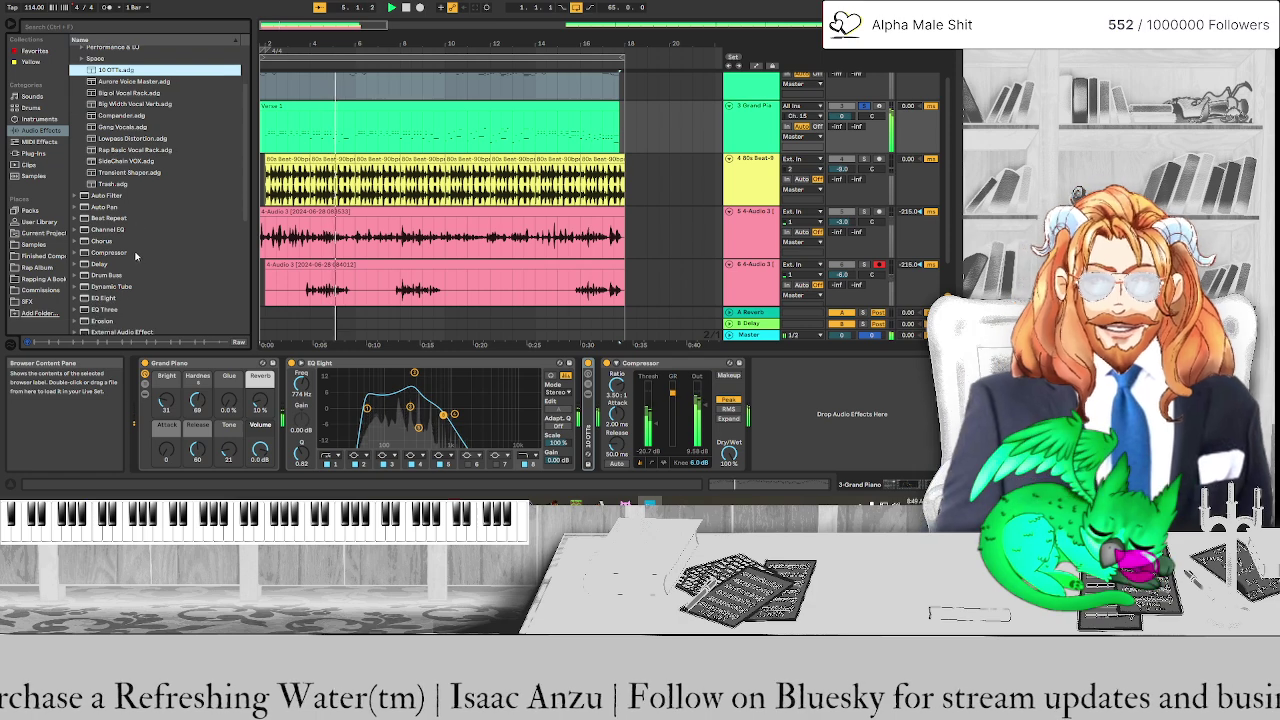
pyautogui.moveTo(116, 255); pyautogui.dragTo(612, 395)
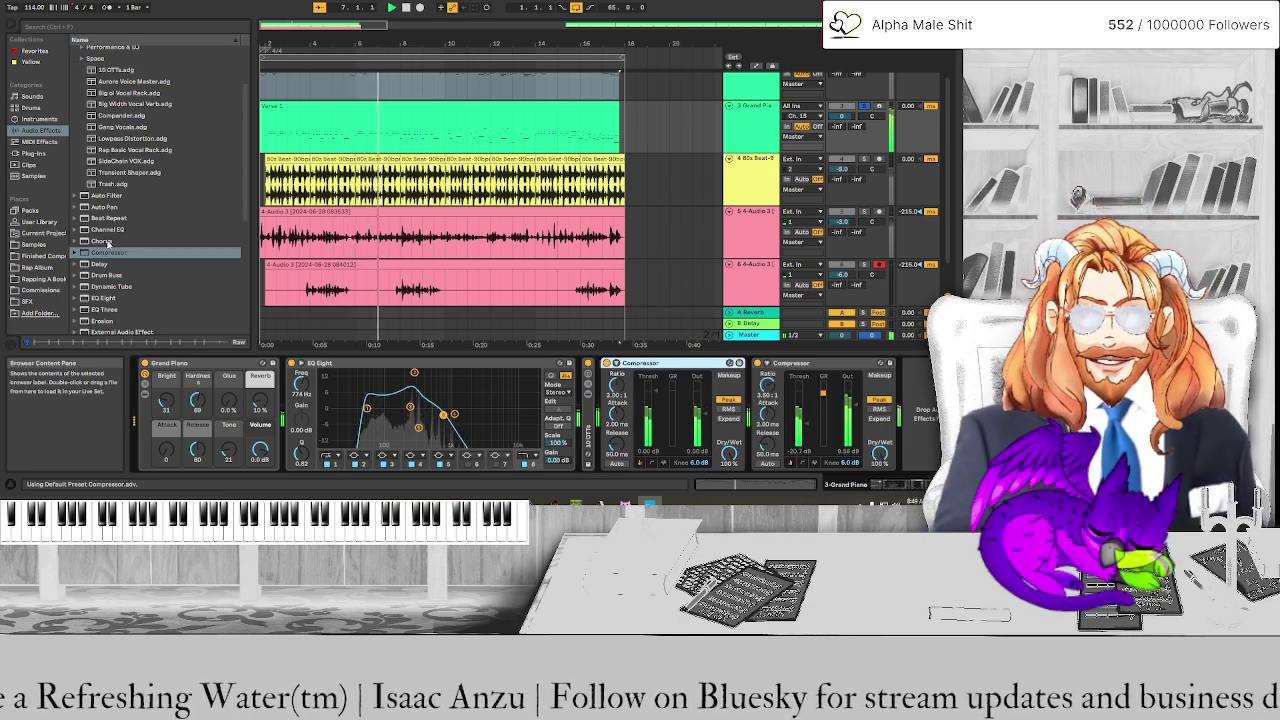
# Insert an EQ Eight right after the duplicate piano's 10 OTTs rack, with its low cut at about 132 Hz and its high cut lowered
pyautogui.scroll(-2, 112, 256)
pyautogui.click(112, 252)
pyautogui.moveTo(673, 372); pyautogui.dragTo(668, 376)
pyautogui.moveTo(676, 420); pyautogui.dragTo(710, 415)
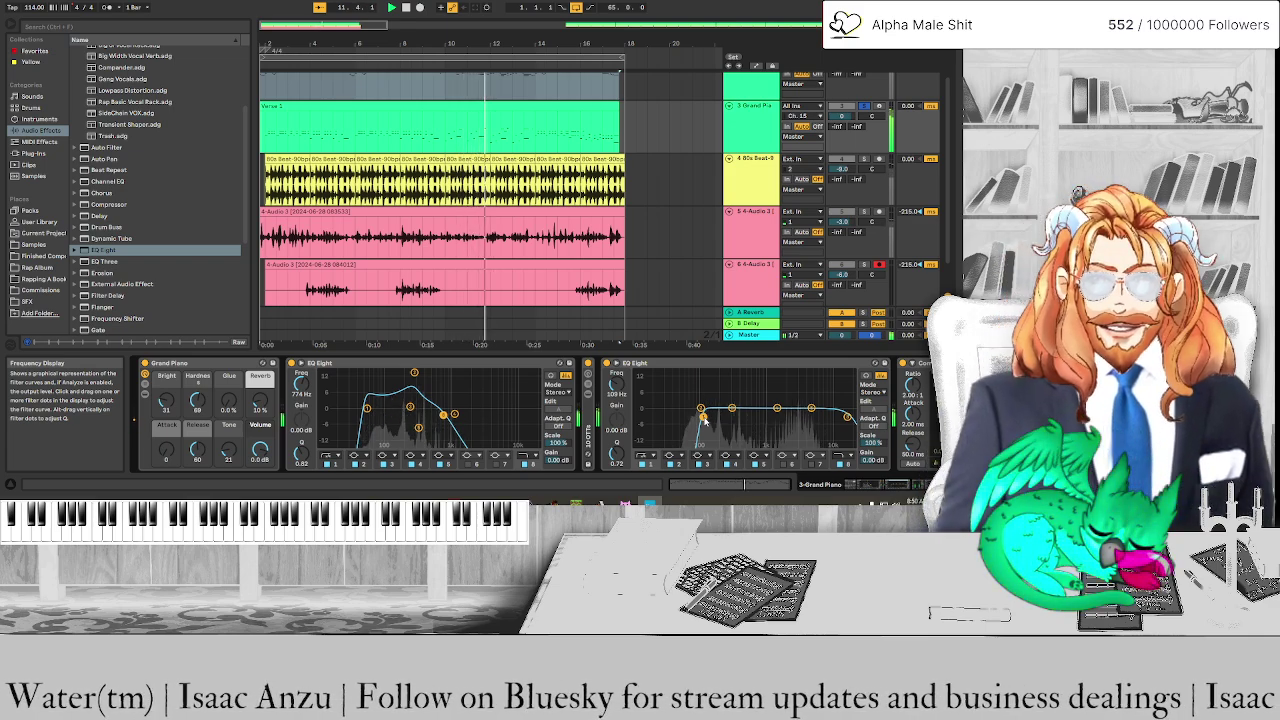
pyautogui.moveTo(848, 418); pyautogui.dragTo(710, 418)
pyautogui.hscroll(5, 710, 418)
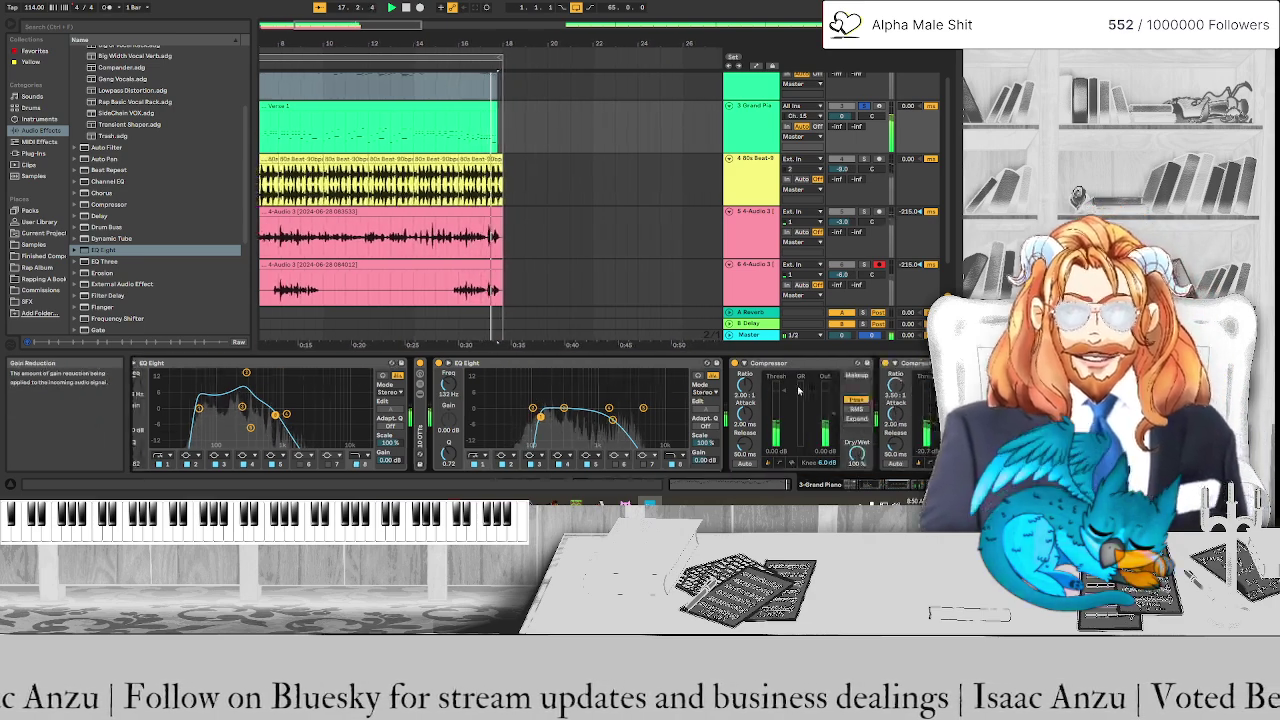
# Delete the newly added Compressor after the second EQ Eight and turn off the duplicate piano's solo
pyautogui.hscroll(1, 770, 402)
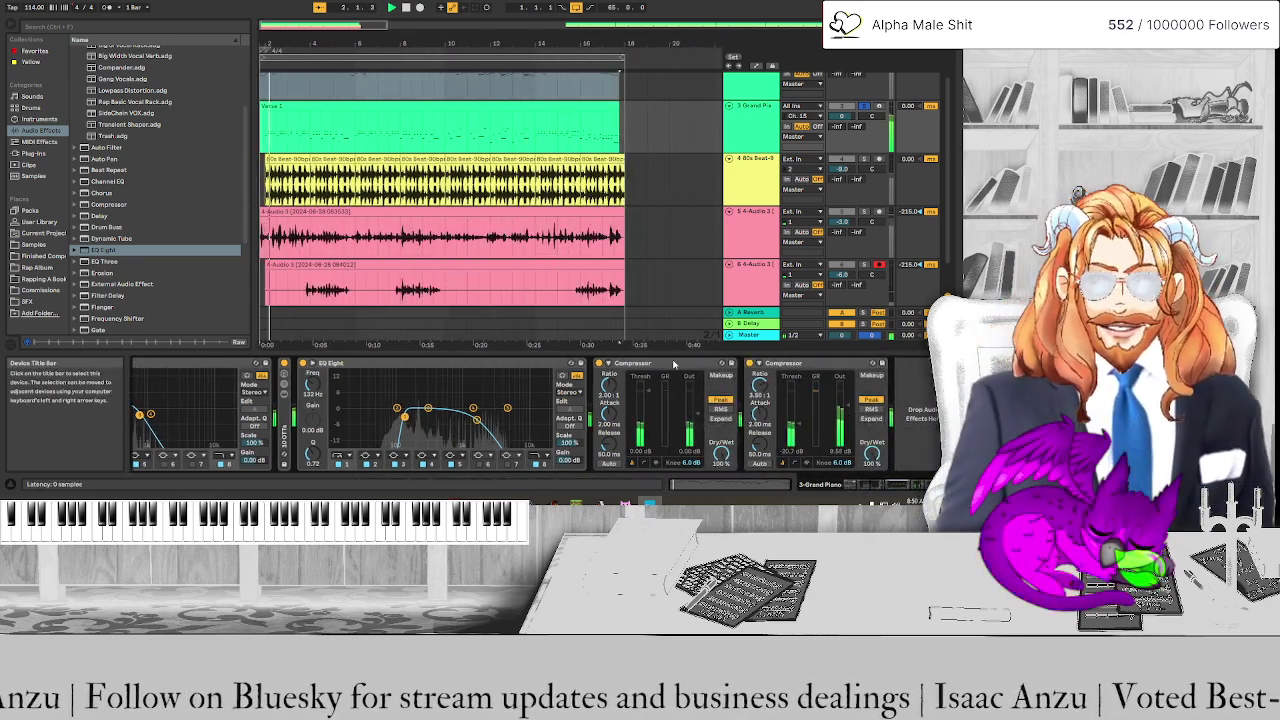
pyautogui.rightClick(672, 363)
pyautogui.click(692, 424)
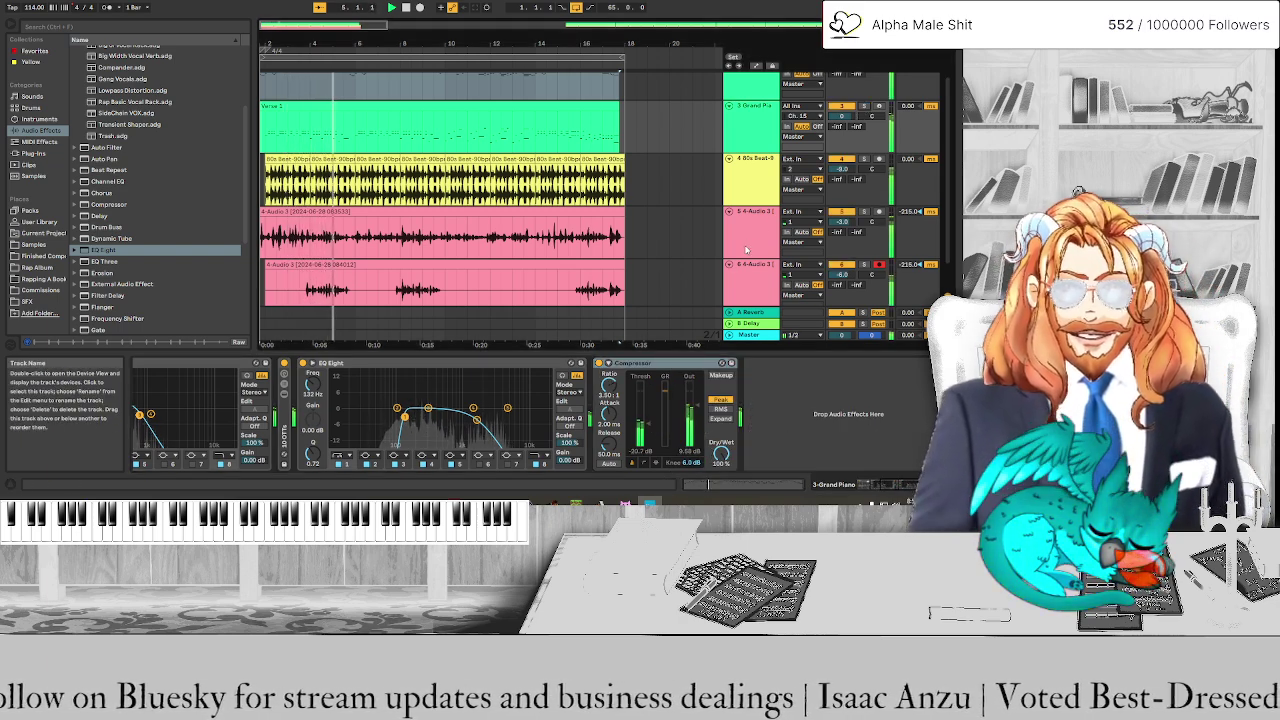
# Mute the 80s Beat track and set the volume of both Grand Piano tracks to -3.0 dB
pyautogui.scroll(2, 679, 248)
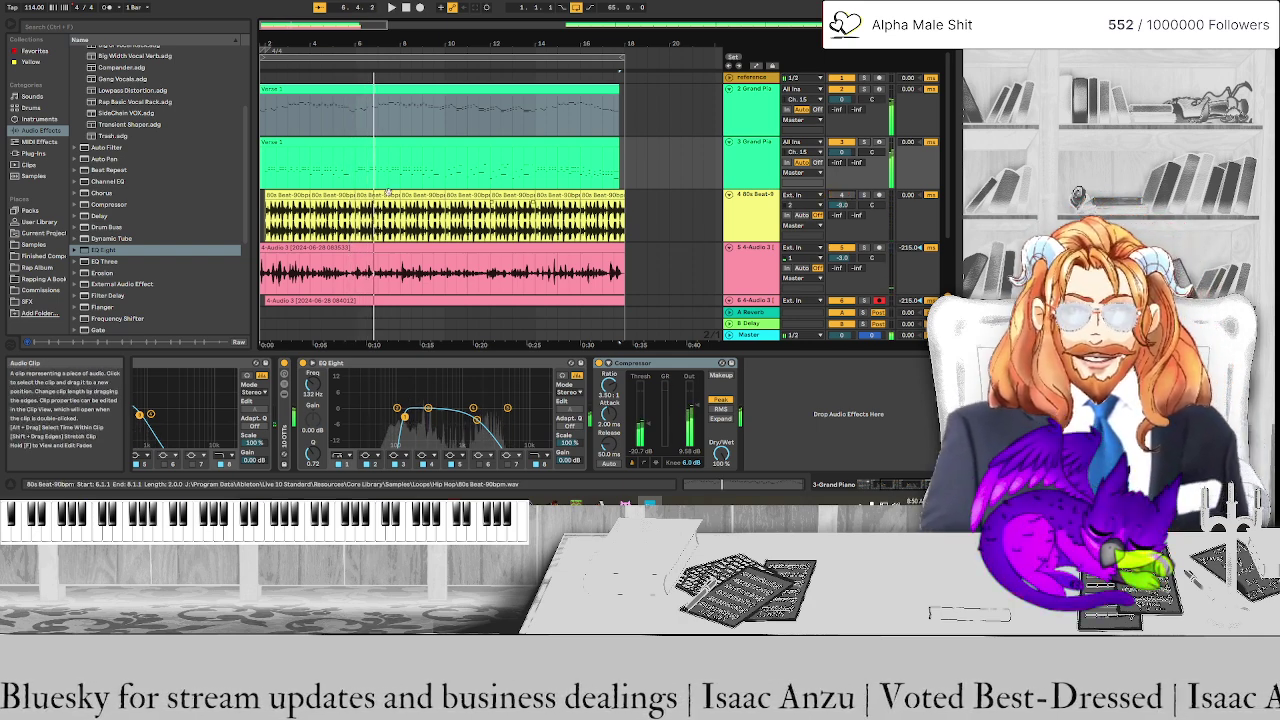
pyautogui.click(319, 88)
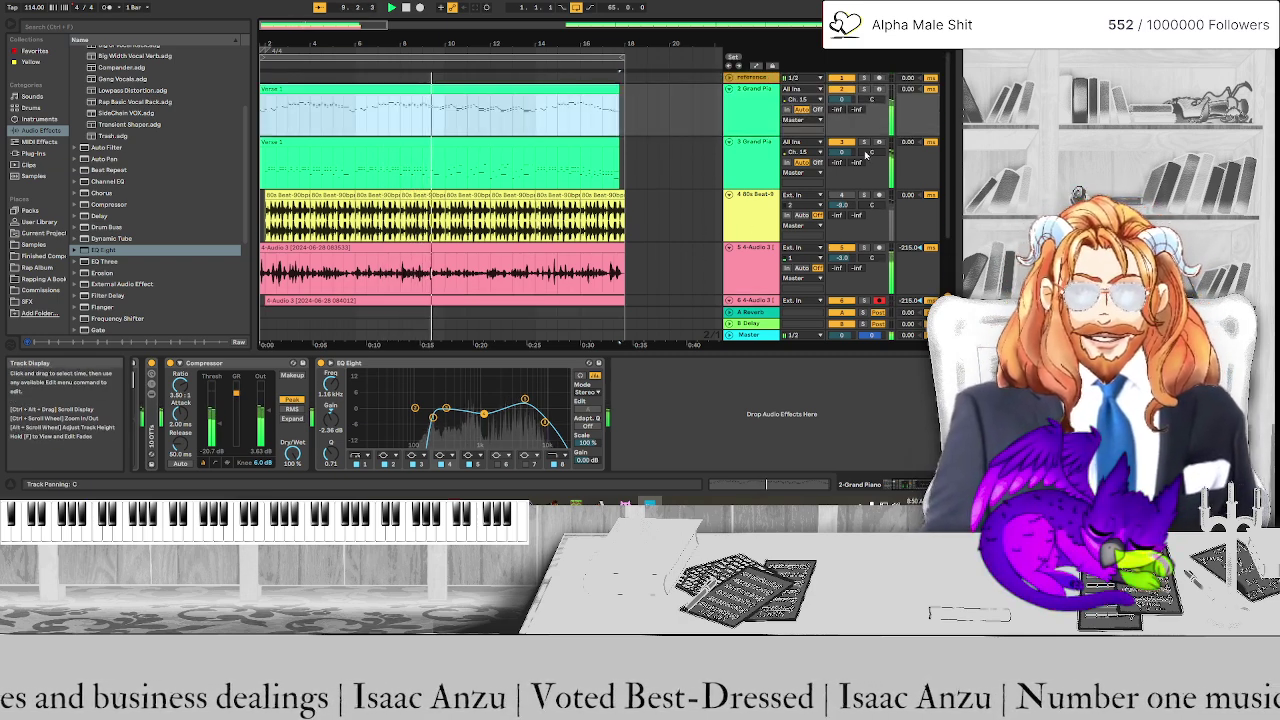
pyautogui.click(847, 155)
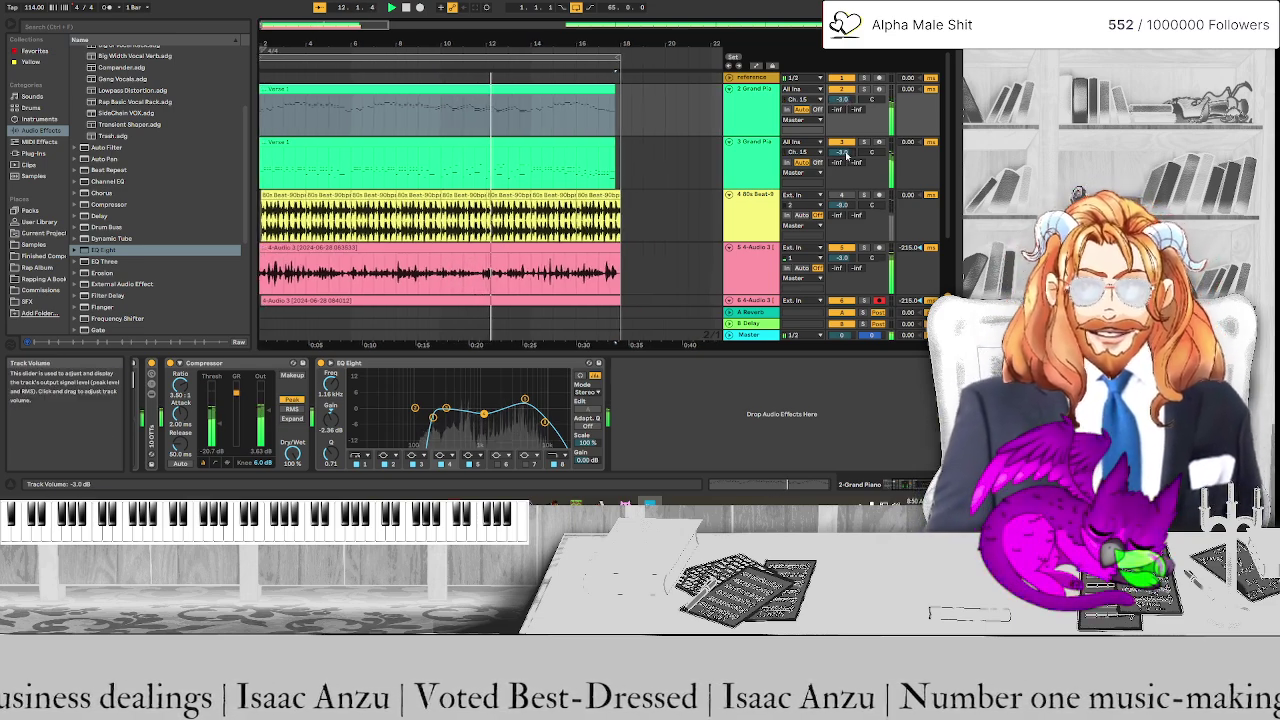
pyautogui.moveTo(847, 152); pyautogui.dragTo(847, 139)
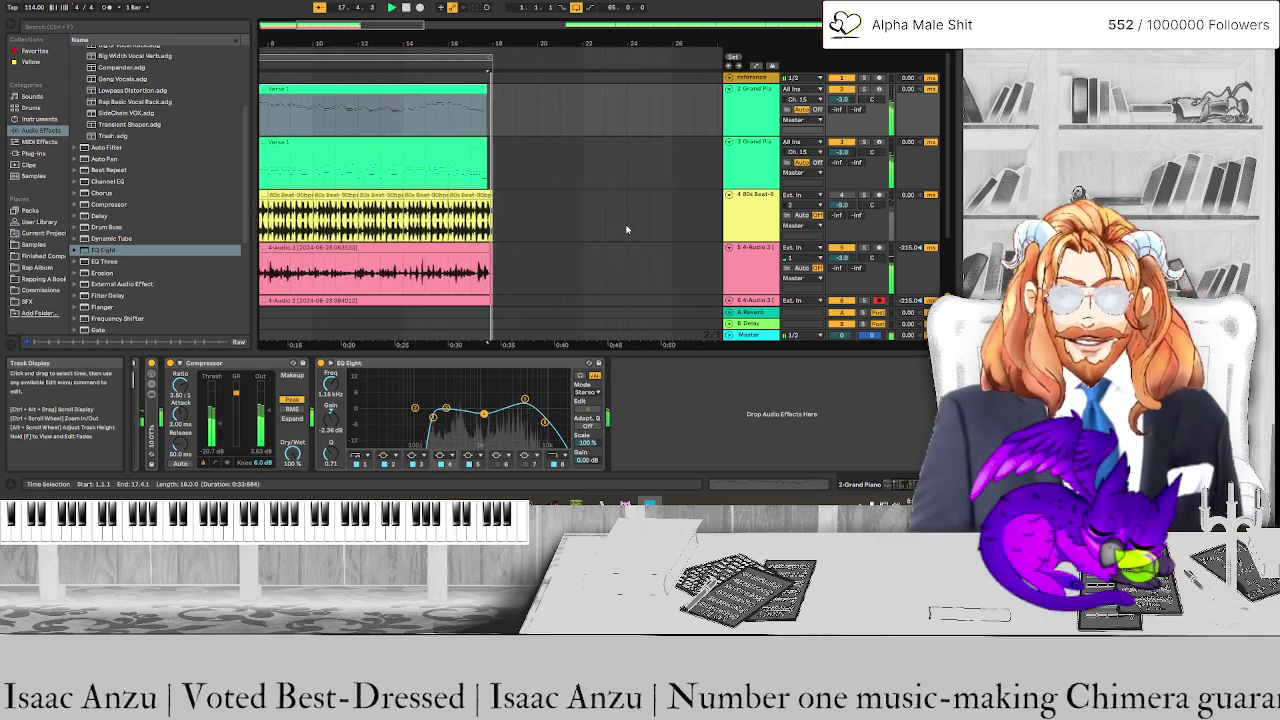
pyautogui.press('space')
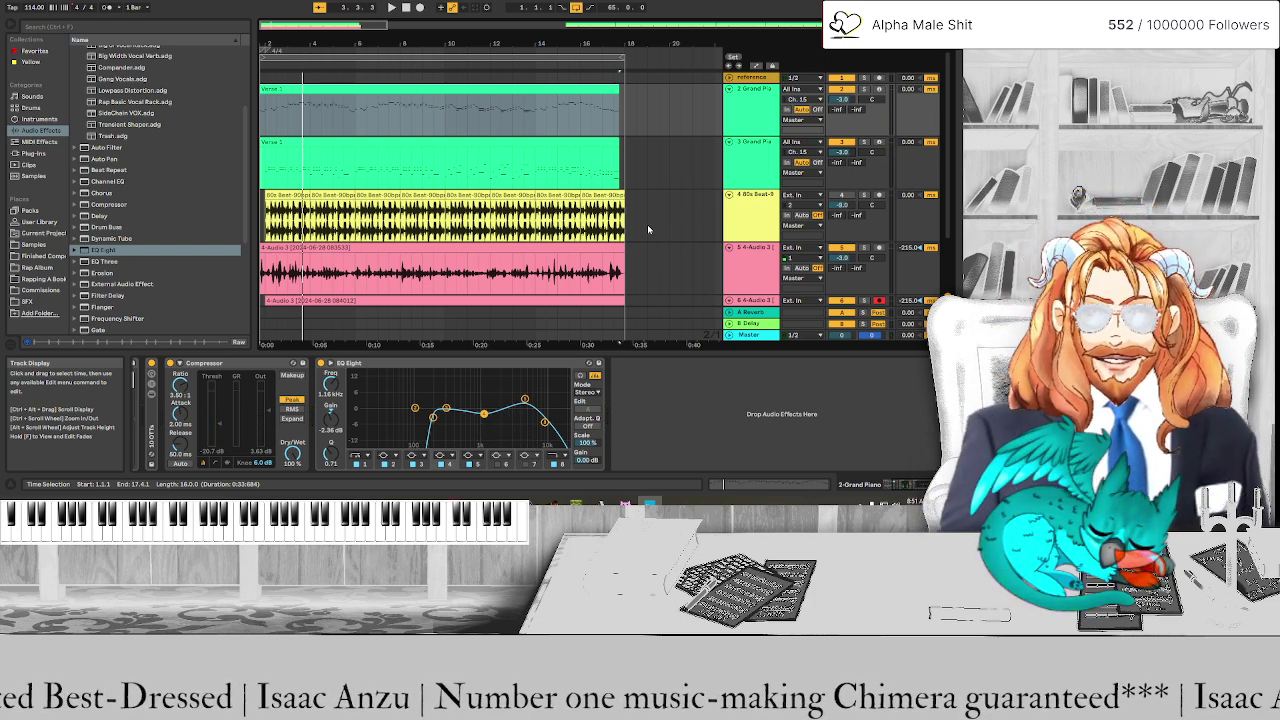
# Reset the original piano's track volume to 0 dB and resume playback
pyautogui.click(843, 100)
pyautogui.press('Delete')
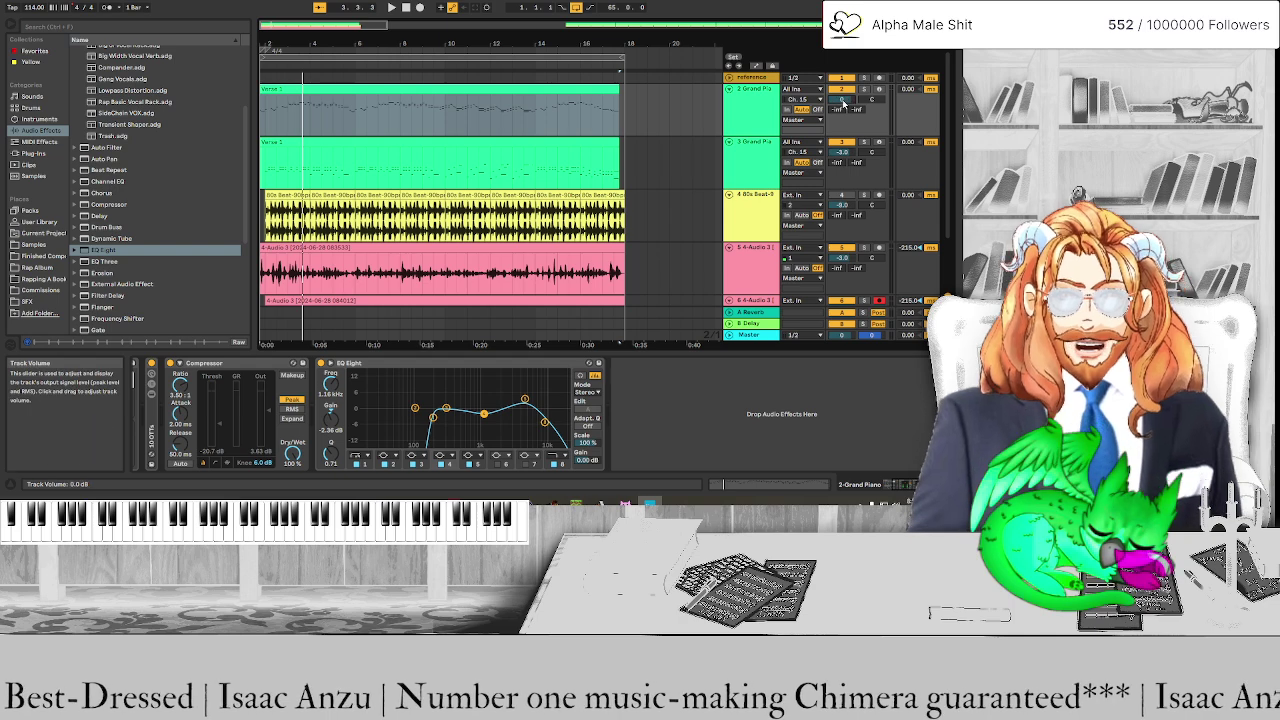
pyautogui.press('space')
# Set the first vocal track's volume to 0 dB and the second's to -3.0 dB, and display the second vocal's devices
pyautogui.scroll(-3, 856, 205)
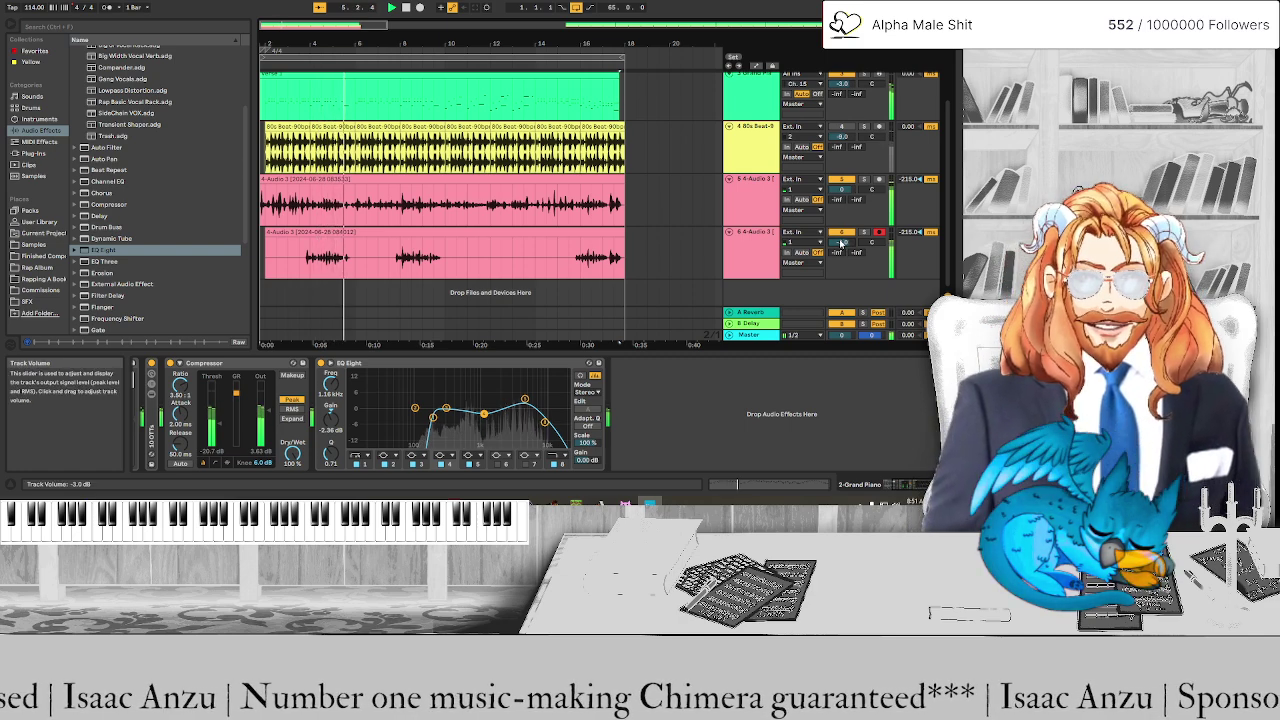
pyautogui.scroll(3, 801, 176)
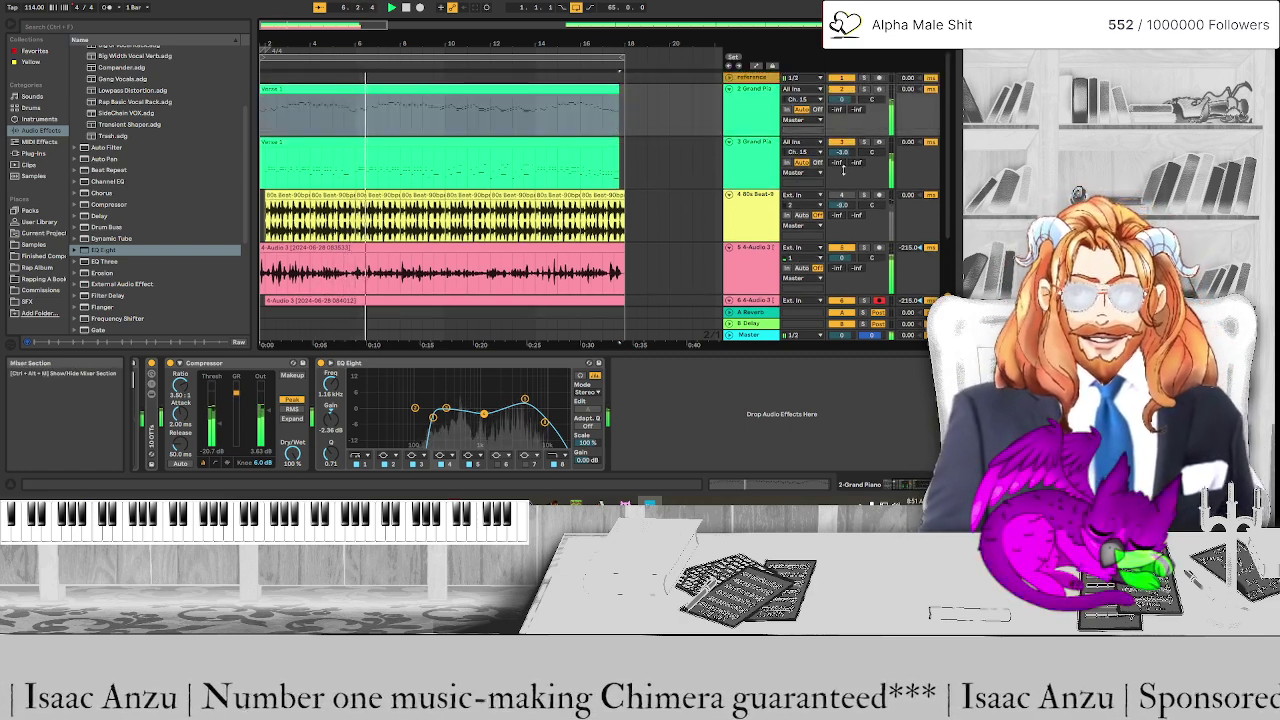
pyautogui.scroll(-3, 843, 170)
pyautogui.click(750, 258)
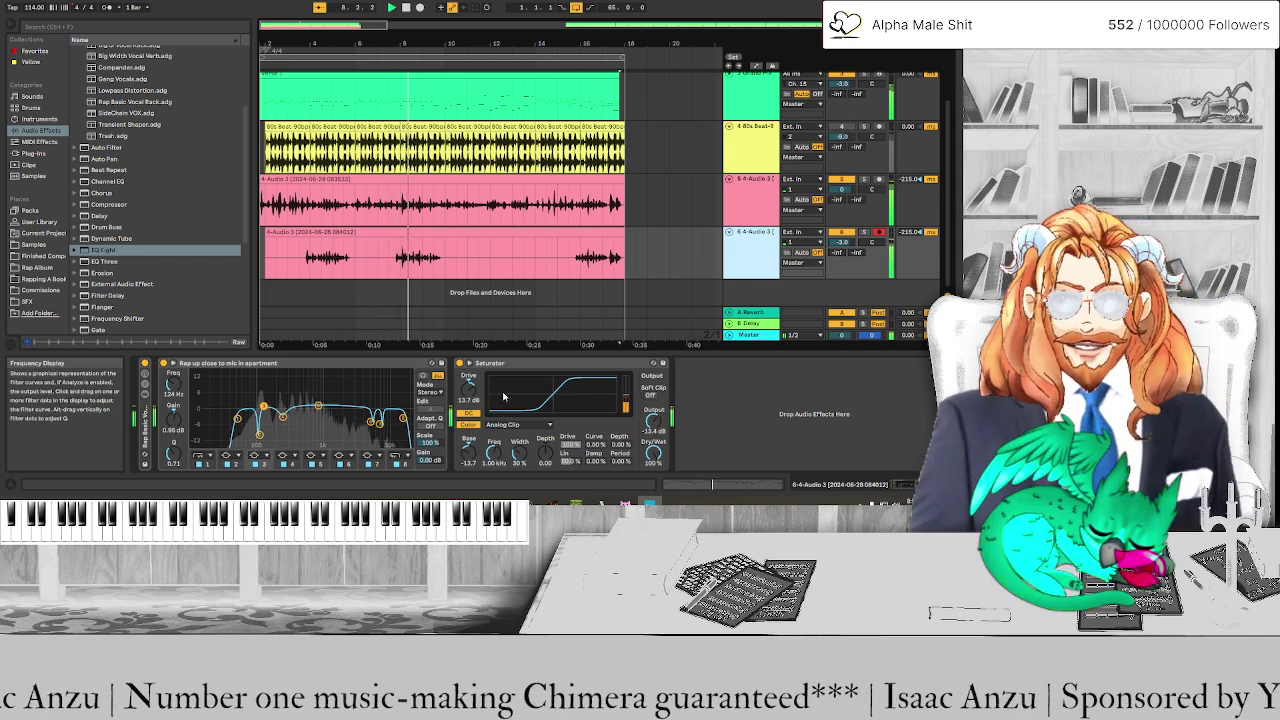
# Move the EQ Eight after the Saturator in the second vocal's device chain and stop playback
pyautogui.moveTo(240, 363); pyautogui.dragTo(690, 378)
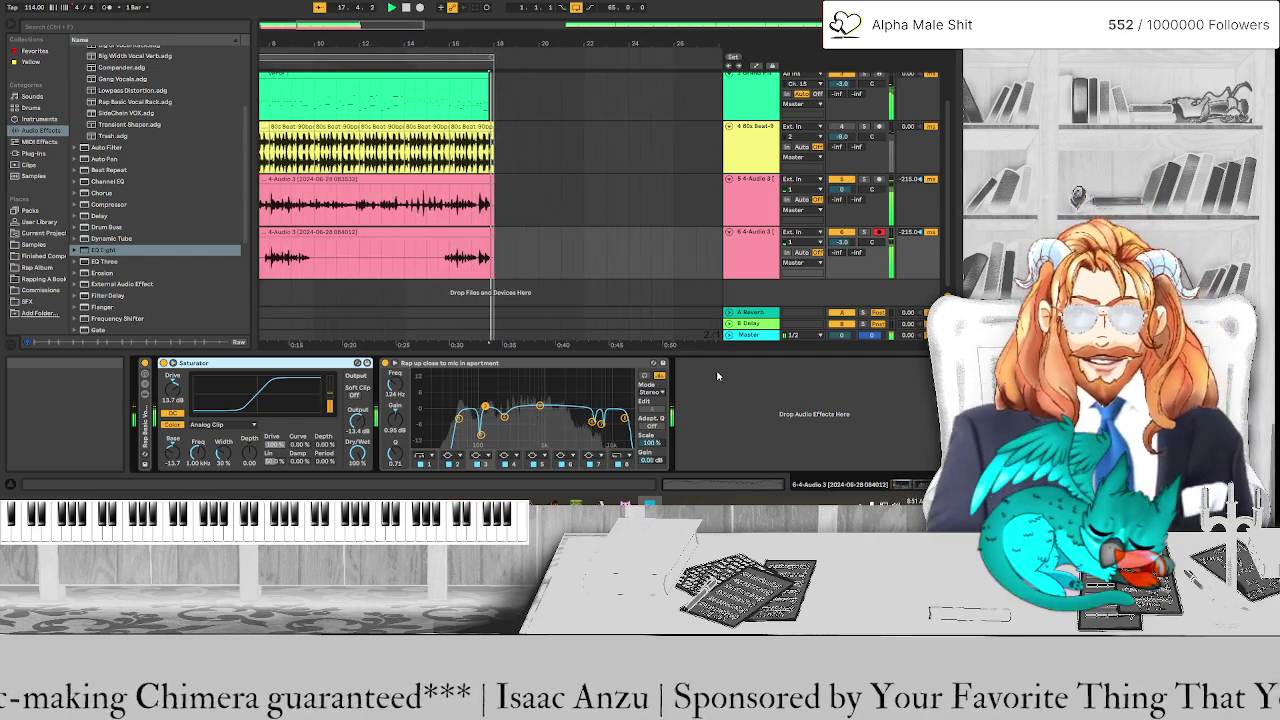
pyautogui.press('space')
pyautogui.press('z')
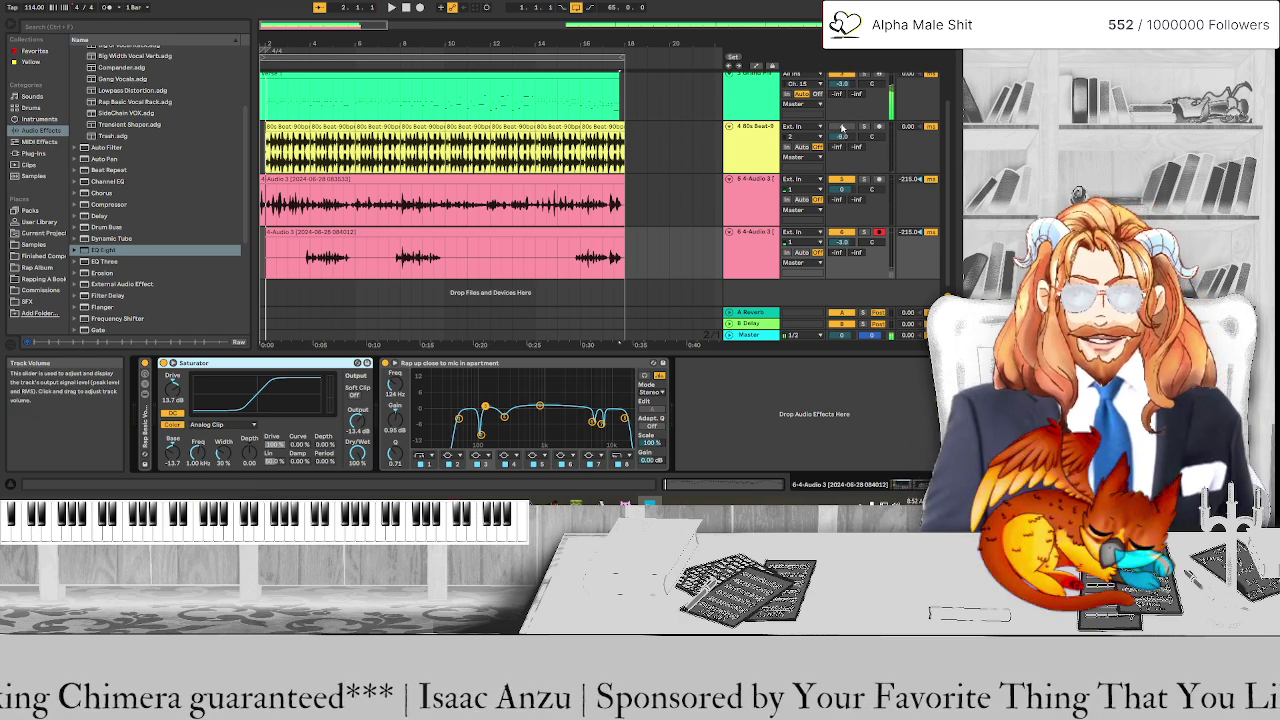
# Unmute the 80s Beat track with its volume at -12.0 dB and move it below the two vocal tracks
pyautogui.press('space')
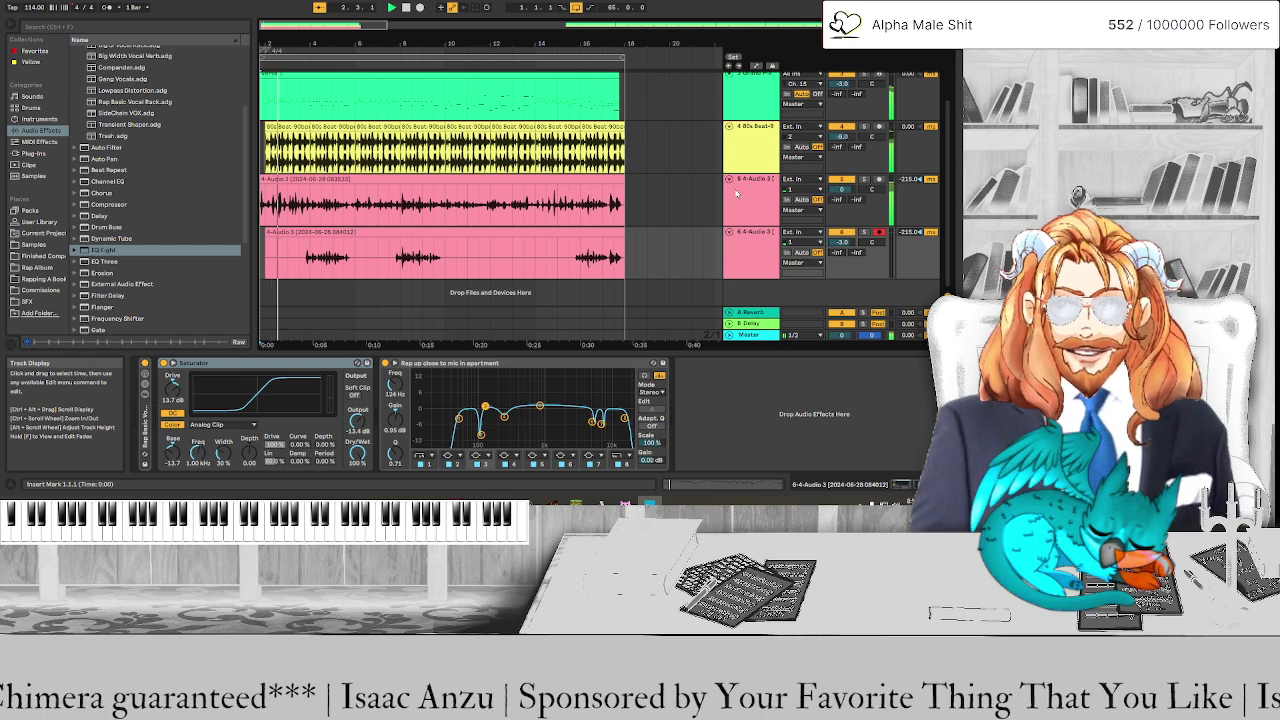
pyautogui.moveTo(842, 137)
pyautogui.mouseDown()
pyautogui.moveTo(842, 220)
pyautogui.moveTo(835, 140)
pyautogui.mouseUp()
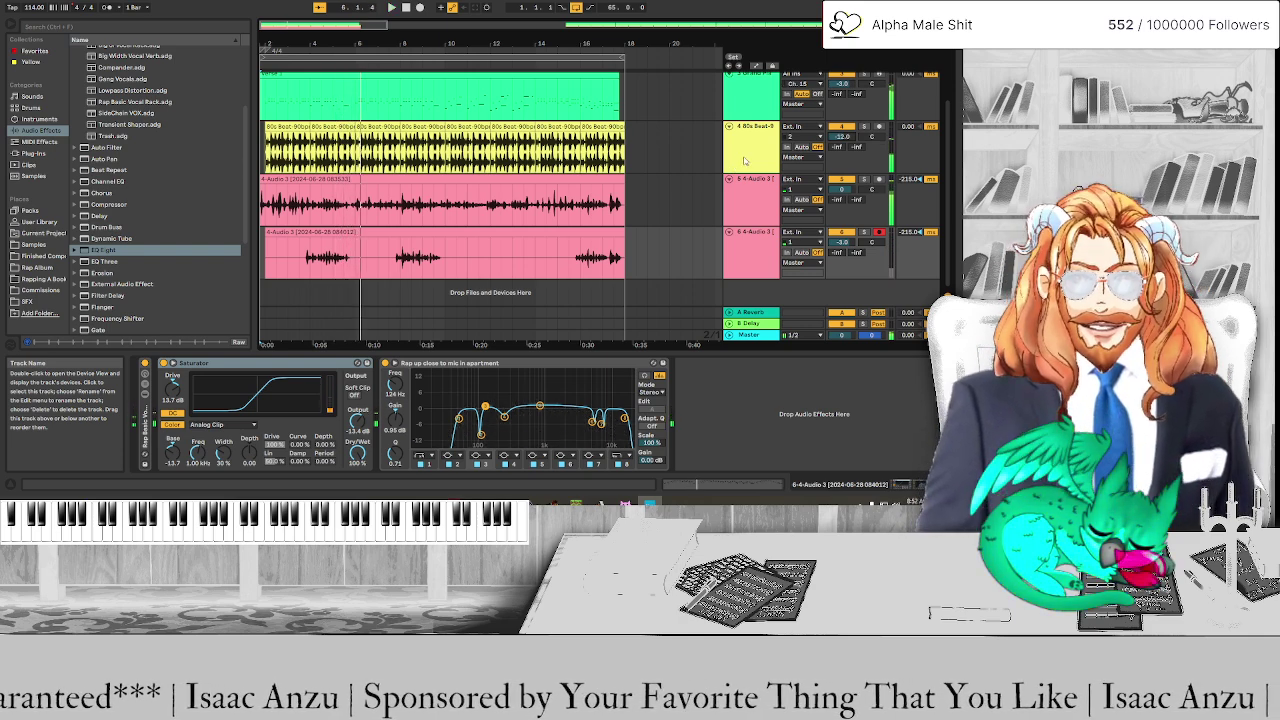
pyautogui.click(771, 151)
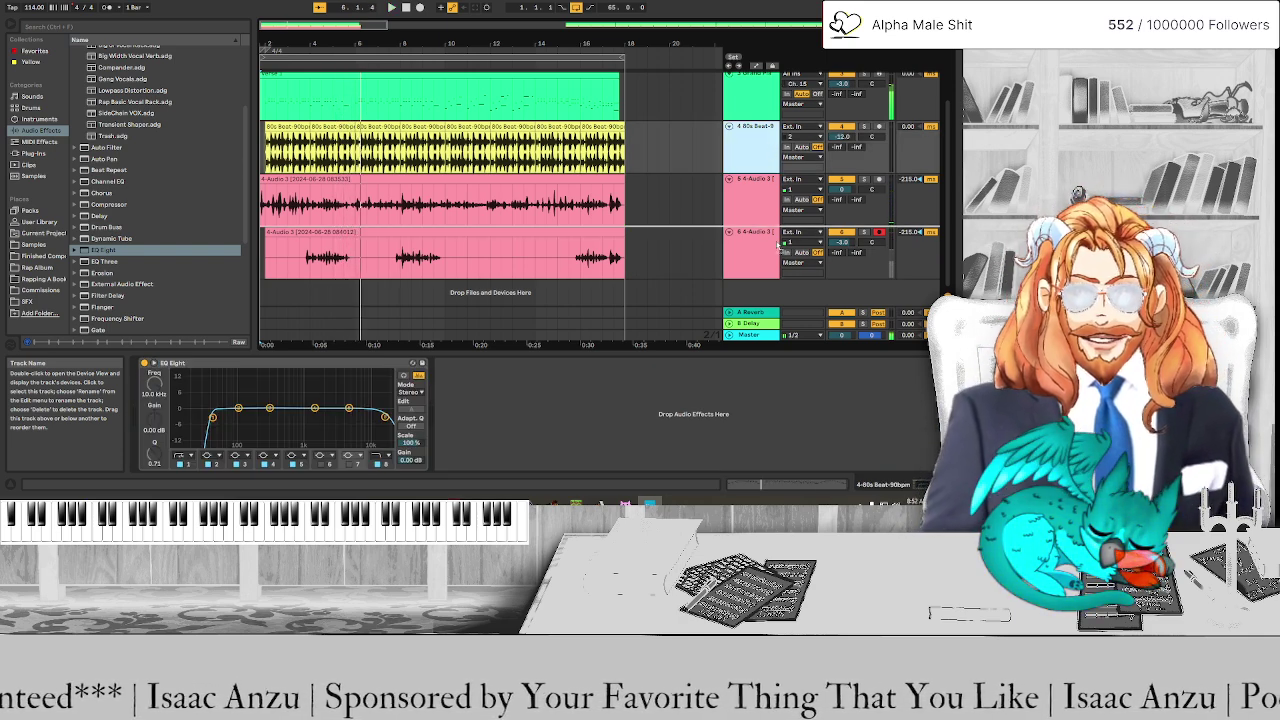
pyautogui.moveTo(767, 299); pyautogui.dragTo(768, 304)
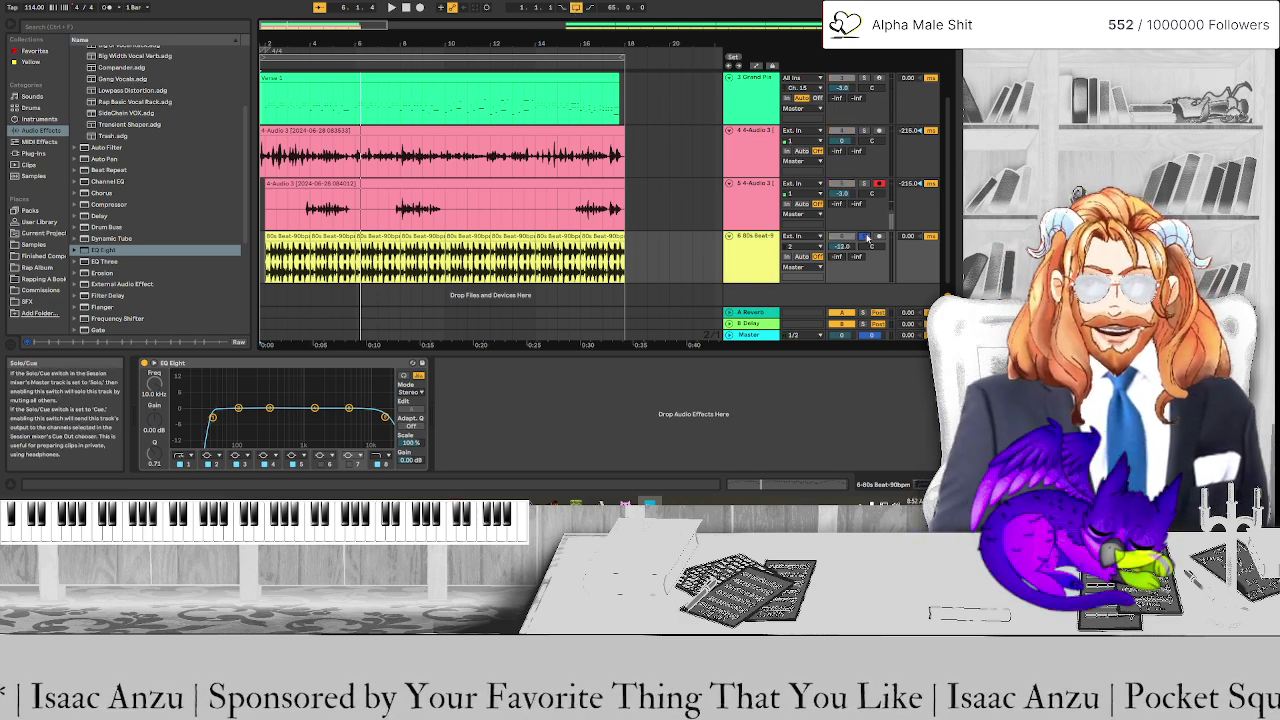
# Solo the 80s Beat track and play its first clip as a two-bar loop from bar 2
pyautogui.scroll(5, 325, 280)
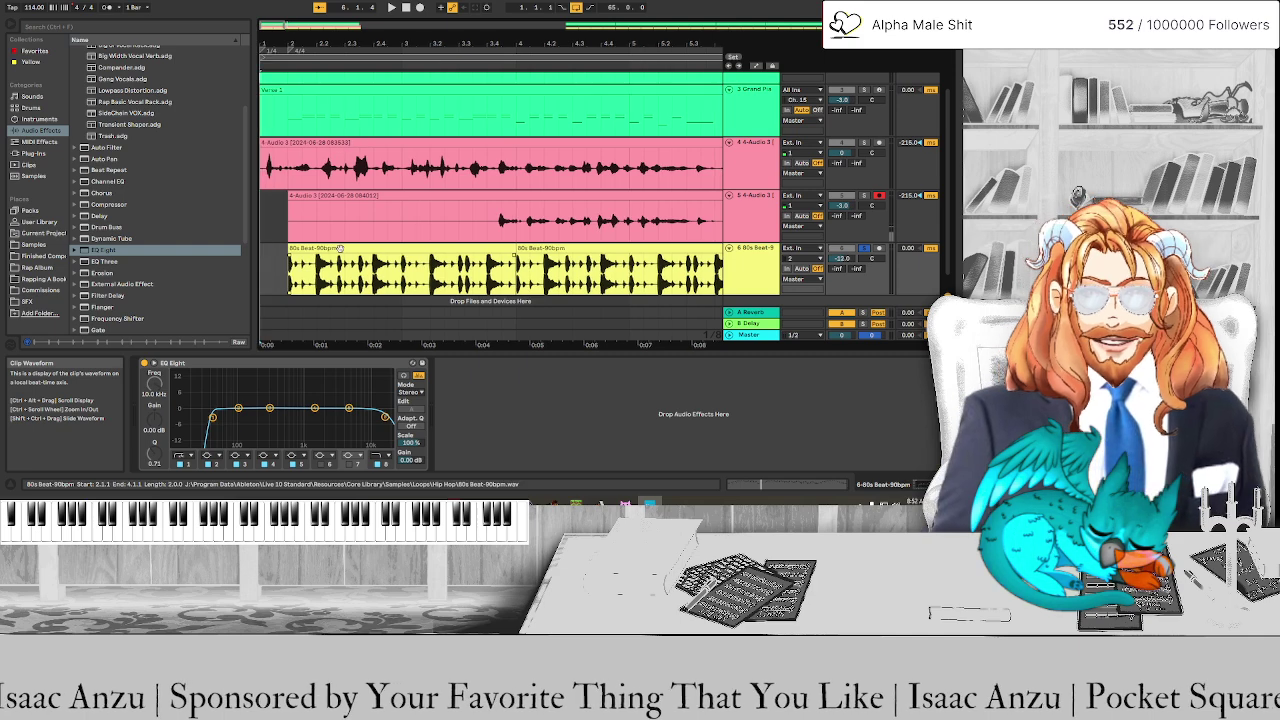
pyautogui.click(340, 250)
pyautogui.press('space')
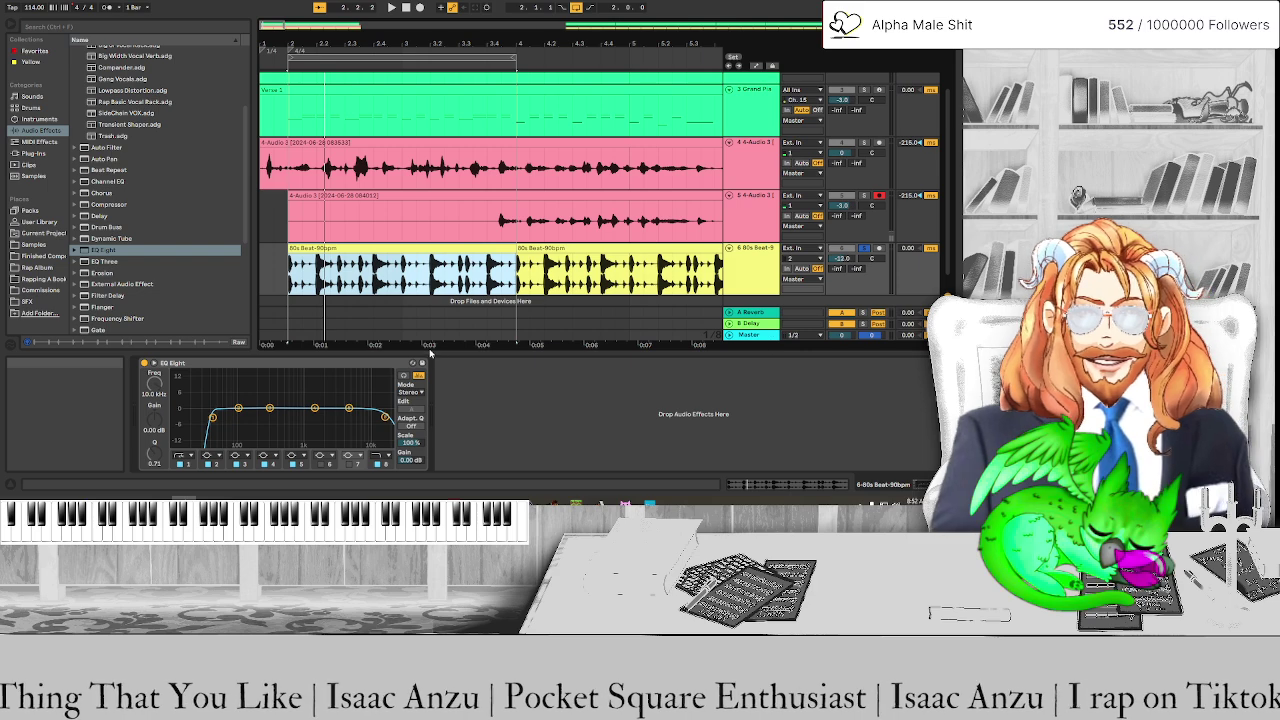
# Browse the library's sound categories and search the samples for "80s"
pyautogui.scroll(-1, 320, 266)
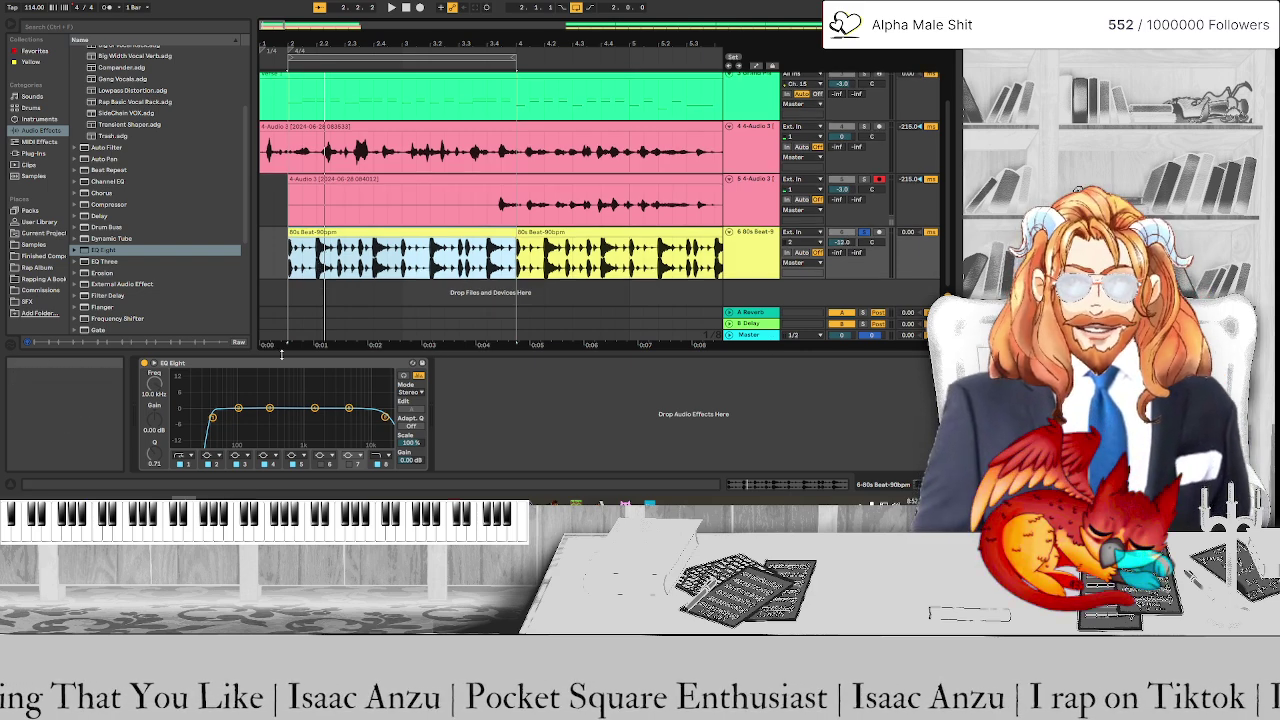
pyautogui.moveTo(60, 500)
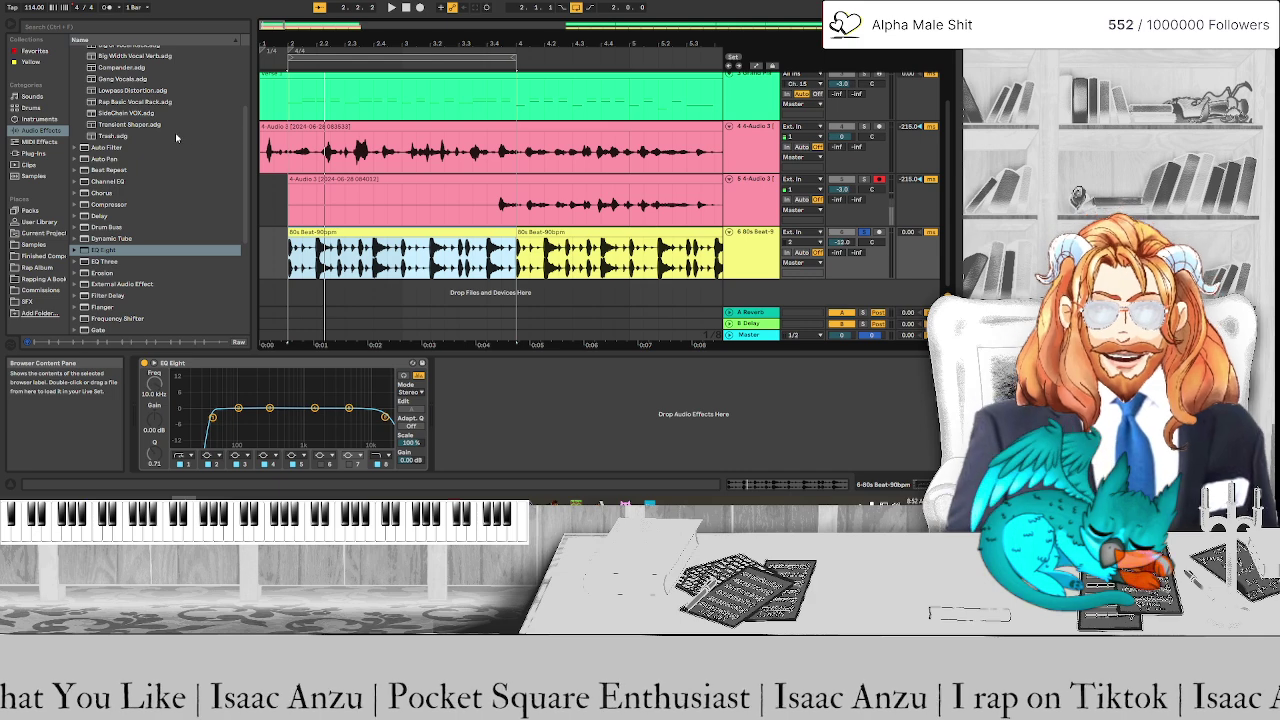
pyautogui.click(40, 154)
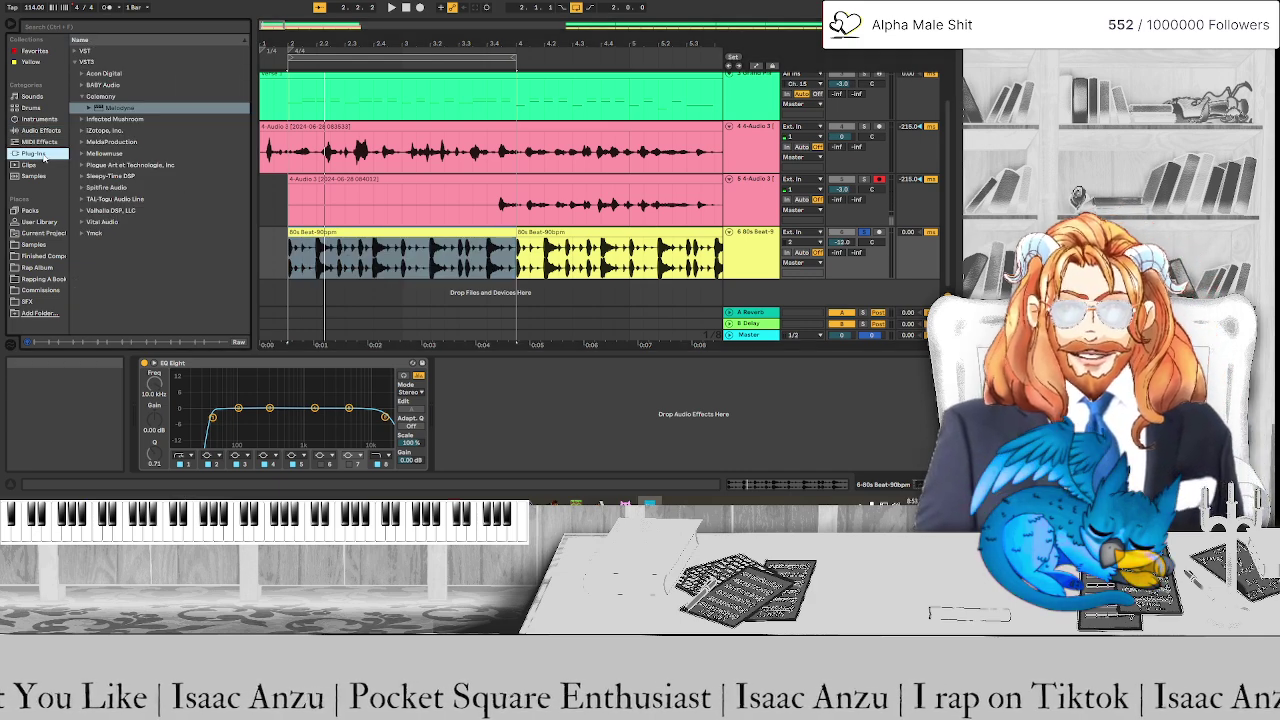
pyautogui.click(32, 210)
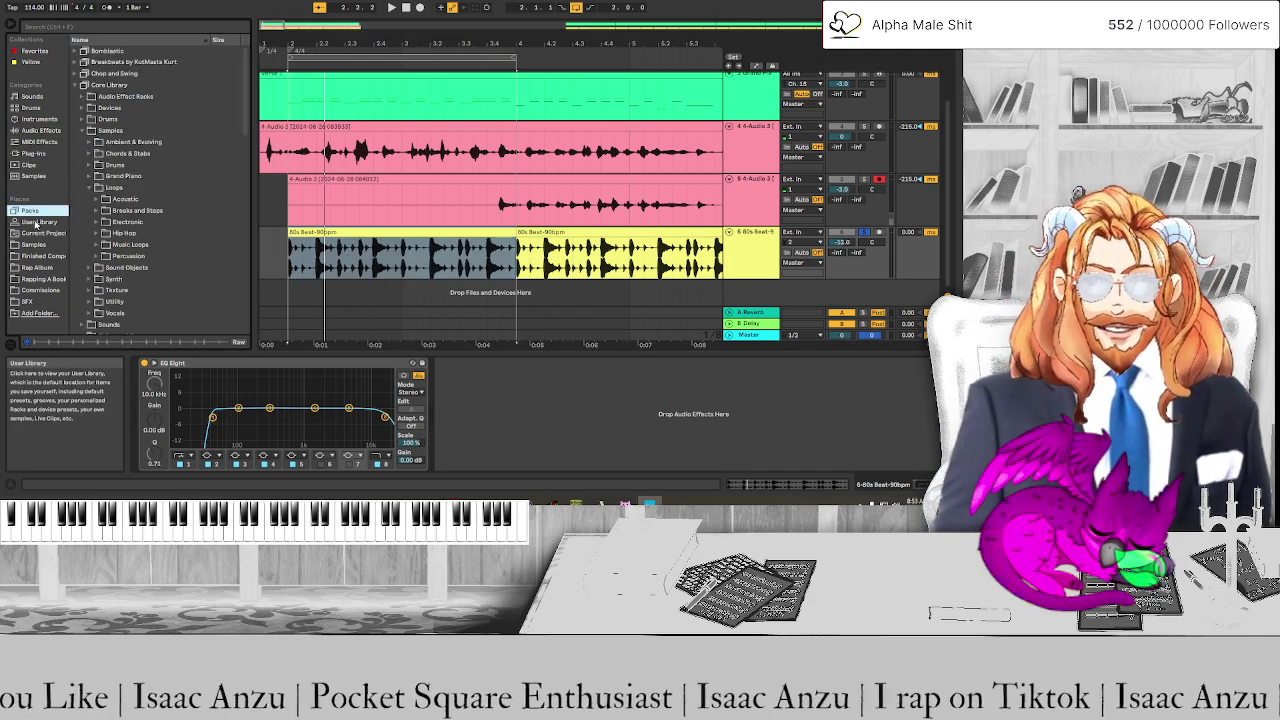
pyautogui.click(32, 97)
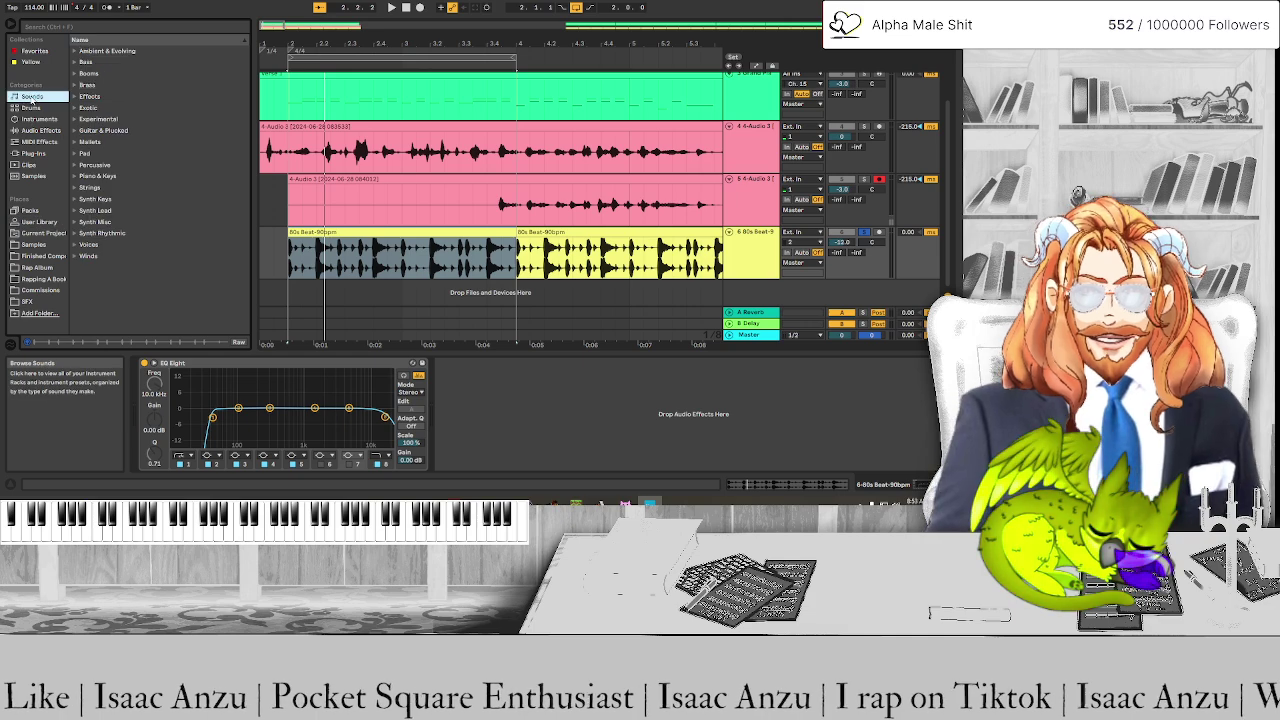
pyautogui.click(30, 164)
pyautogui.click(117, 166)
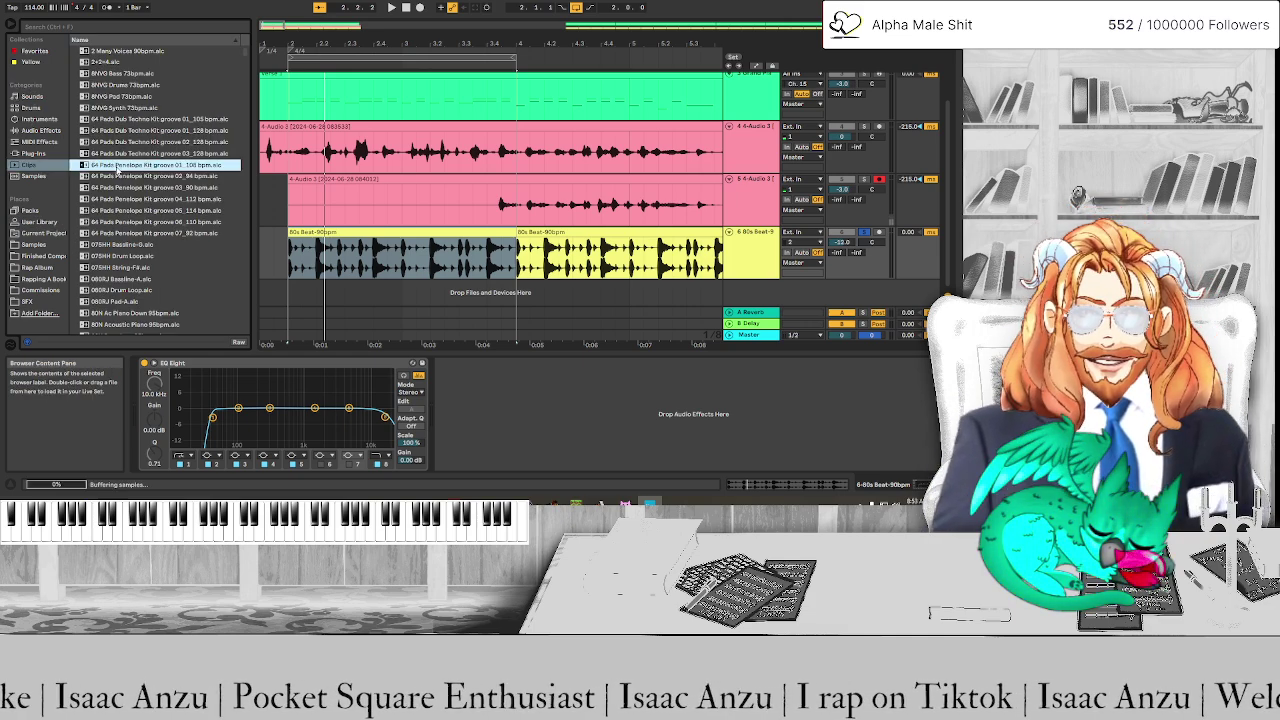
pyautogui.click(33, 176)
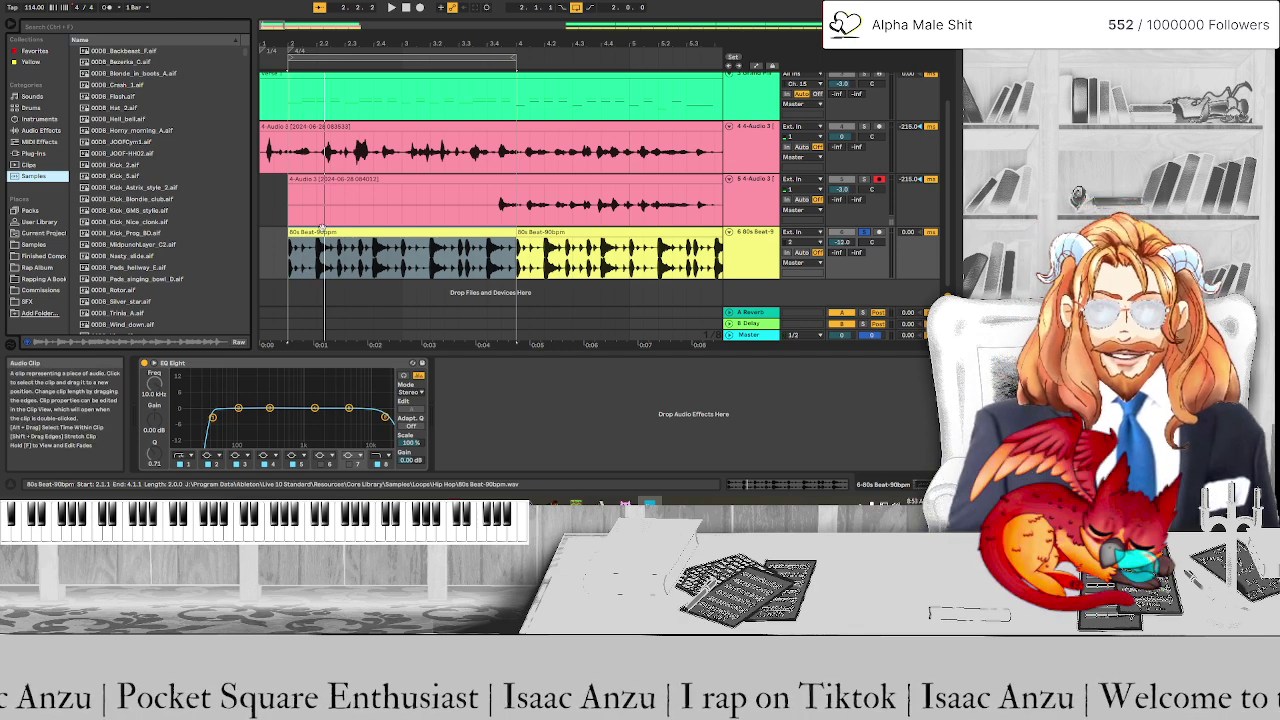
pyautogui.click(93, 27)
pyautogui.write('80')
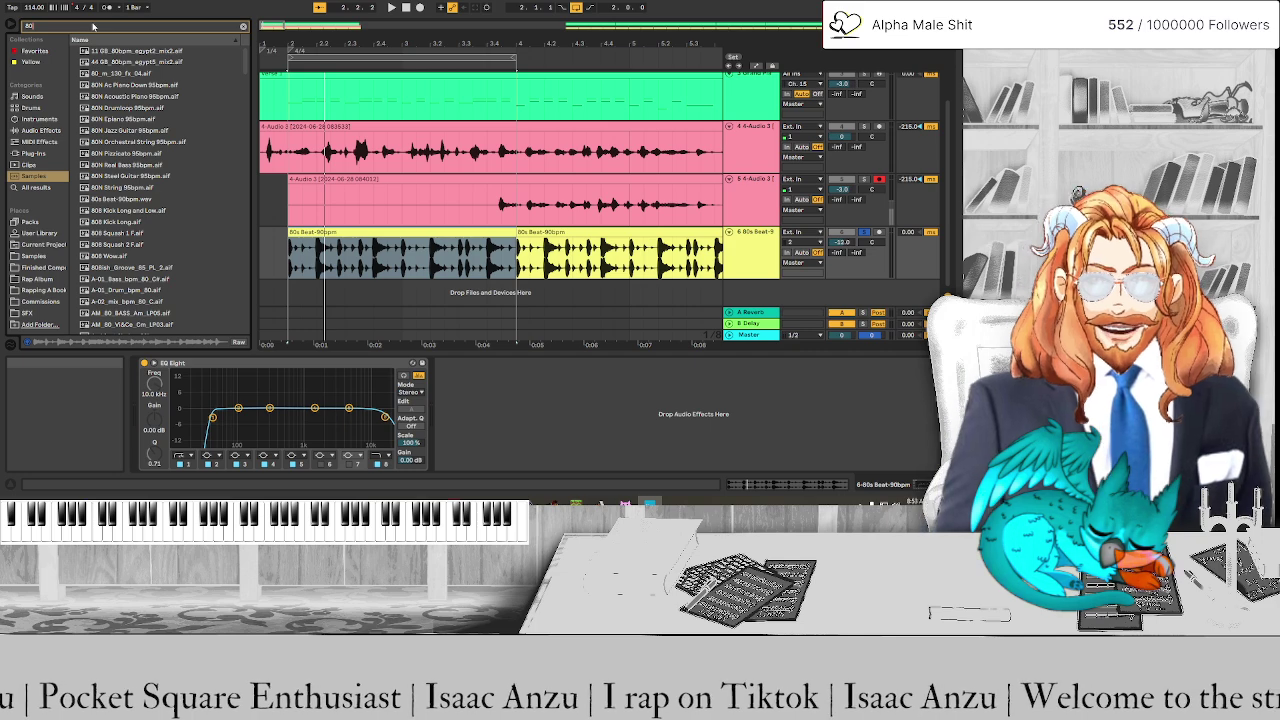
pyautogui.write('s')
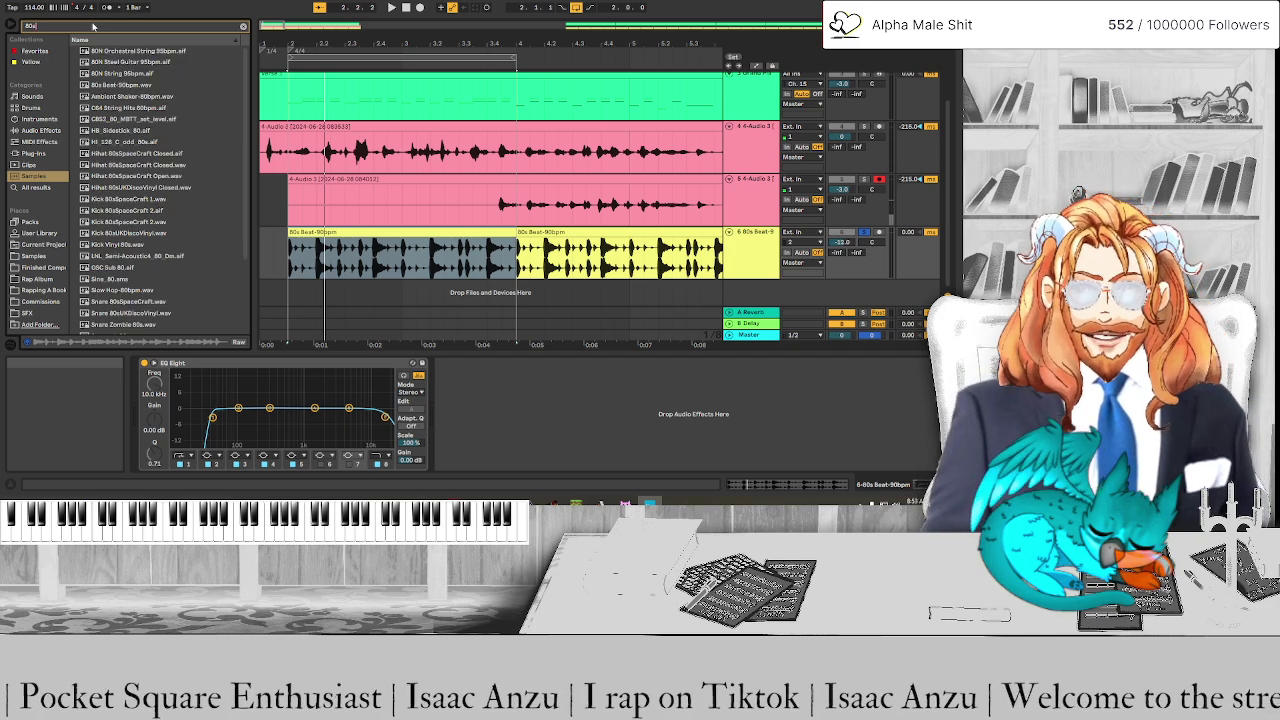
# Preview the 80s kick samples and place Kick Vinyl 80s.wav at bar 2 on a new track at -12.0 dB
pyautogui.click(134, 86)
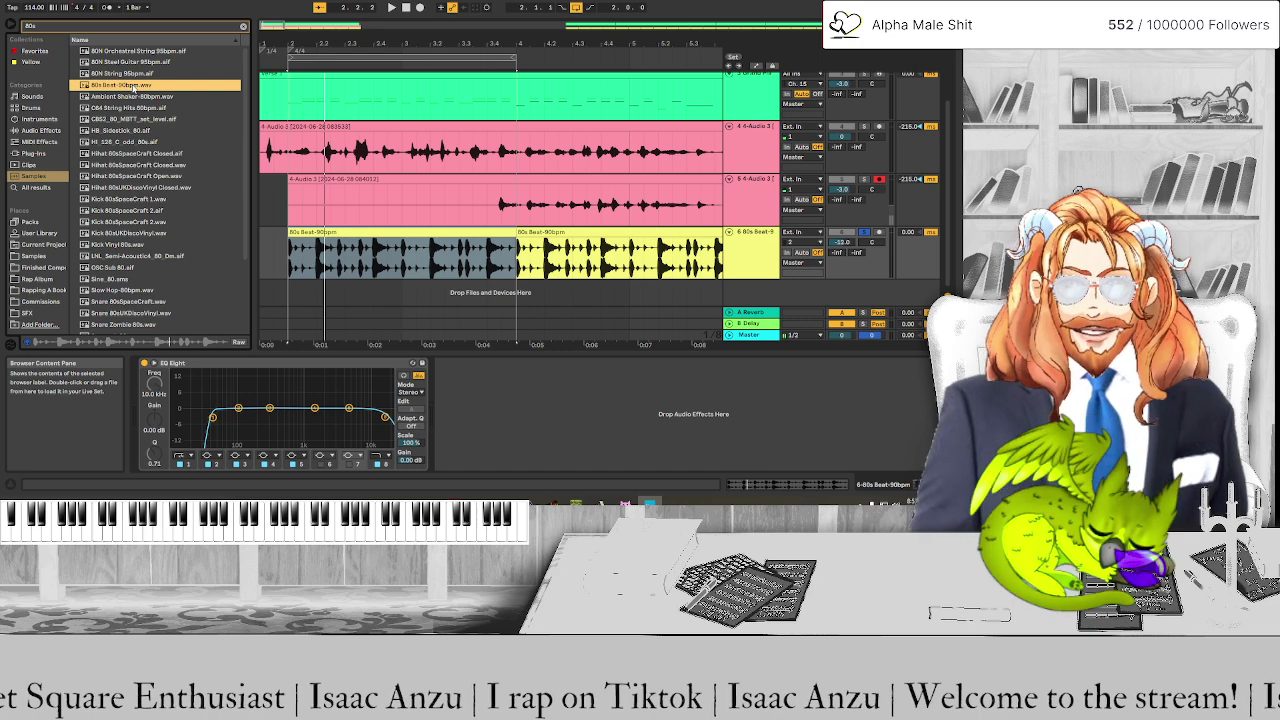
pyautogui.click(134, 199)
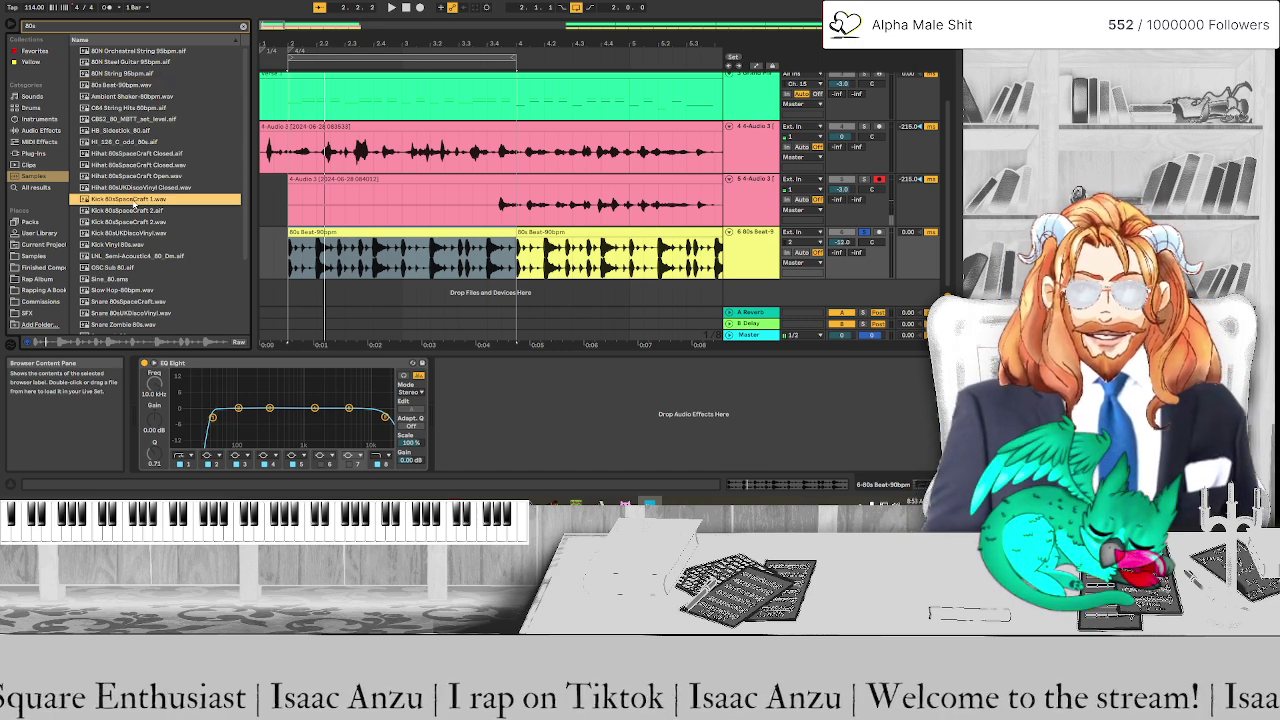
pyautogui.click(134, 210)
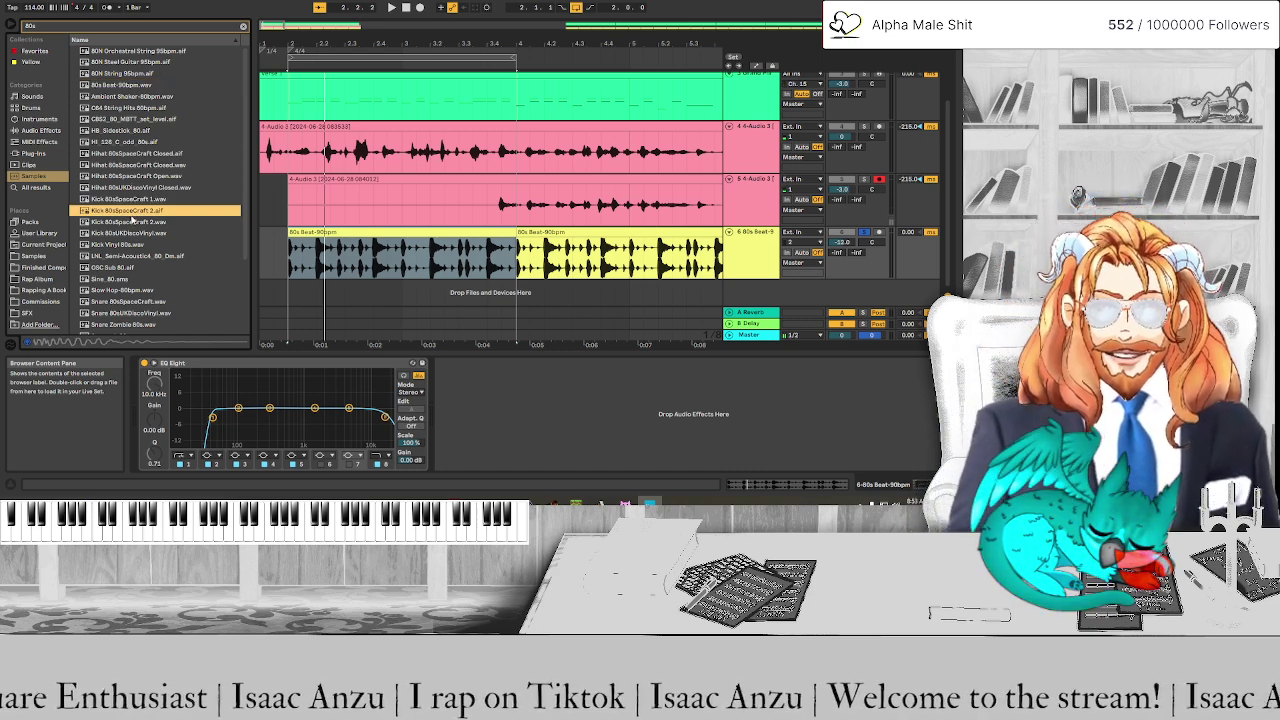
pyautogui.click(133, 222)
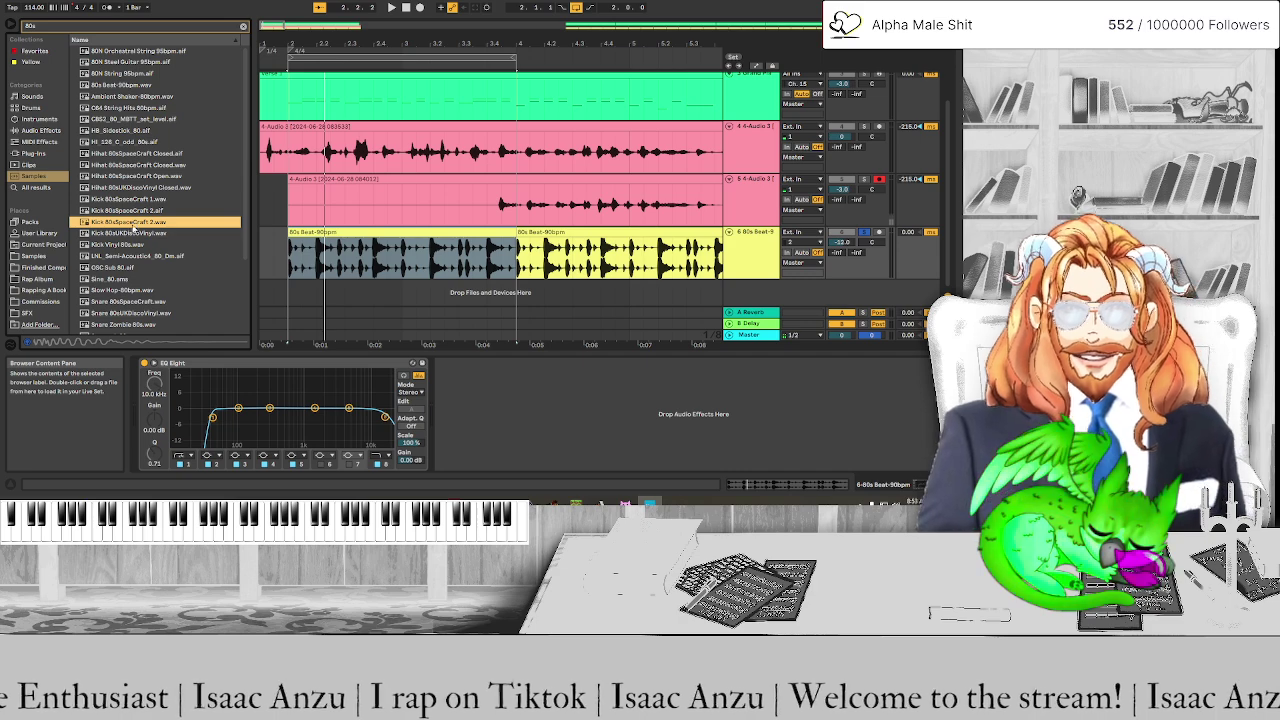
pyautogui.click(135, 233)
pyautogui.click(130, 245)
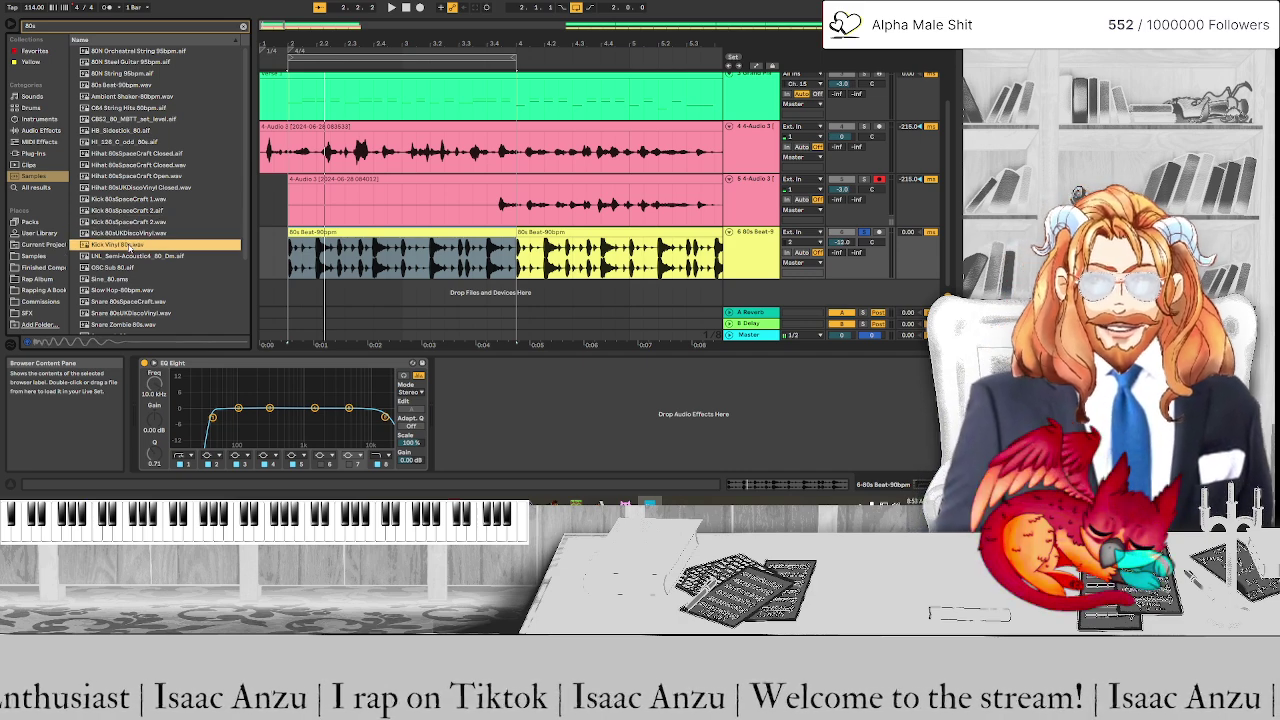
pyautogui.click(291, 311)
pyautogui.moveTo(292, 309); pyautogui.dragTo(293, 308)
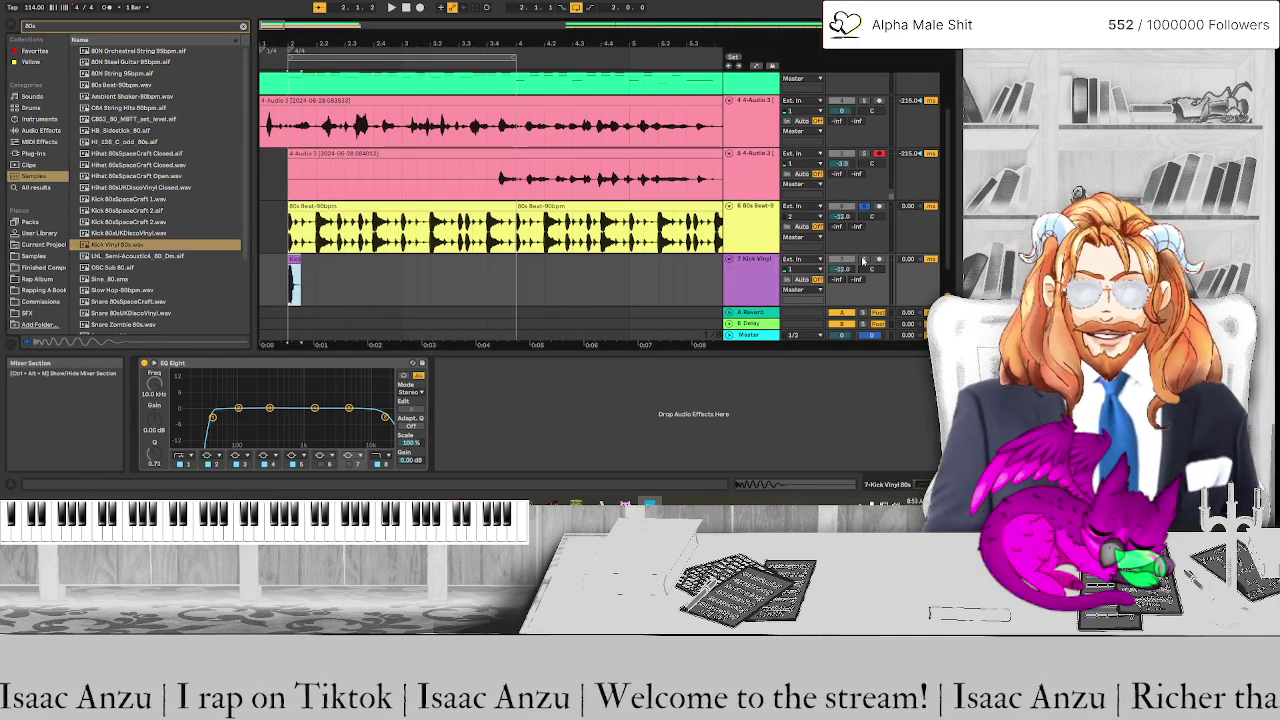
# Turn off the 80s Beat track's solo and activate the kick track while playing the loop
pyautogui.scroll(3, 843, 155)
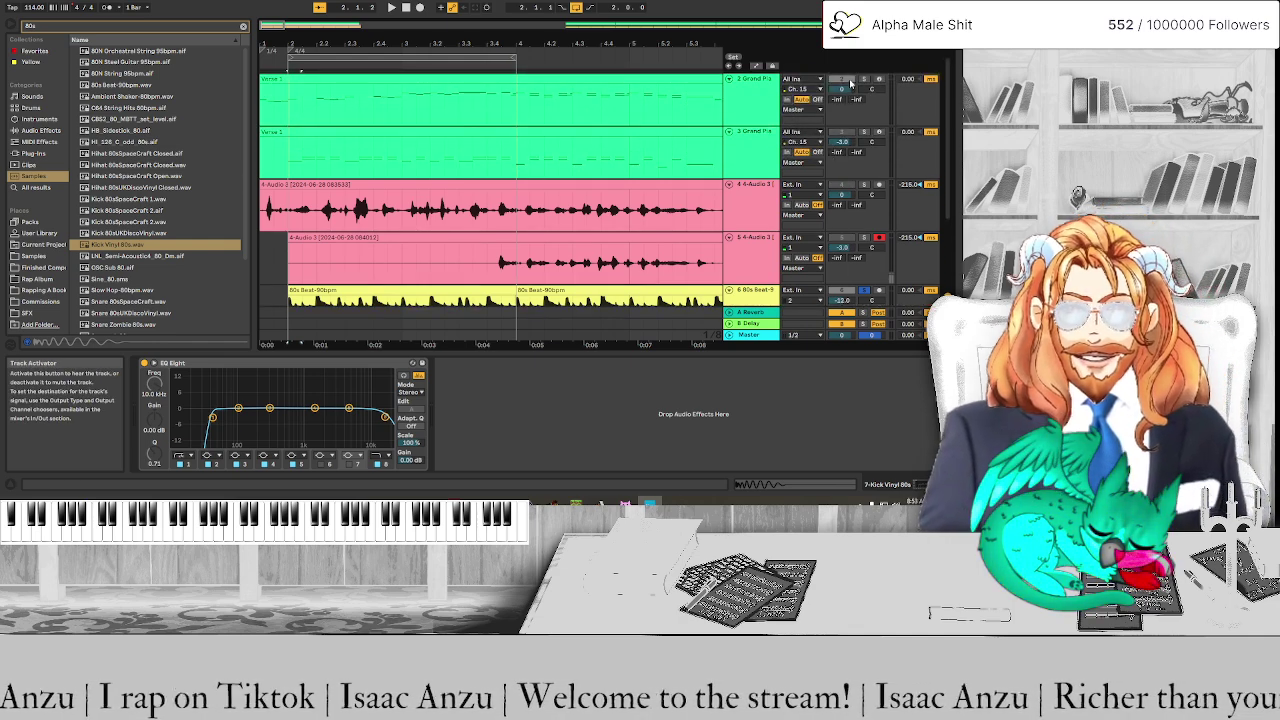
pyautogui.scroll(-3, 851, 150)
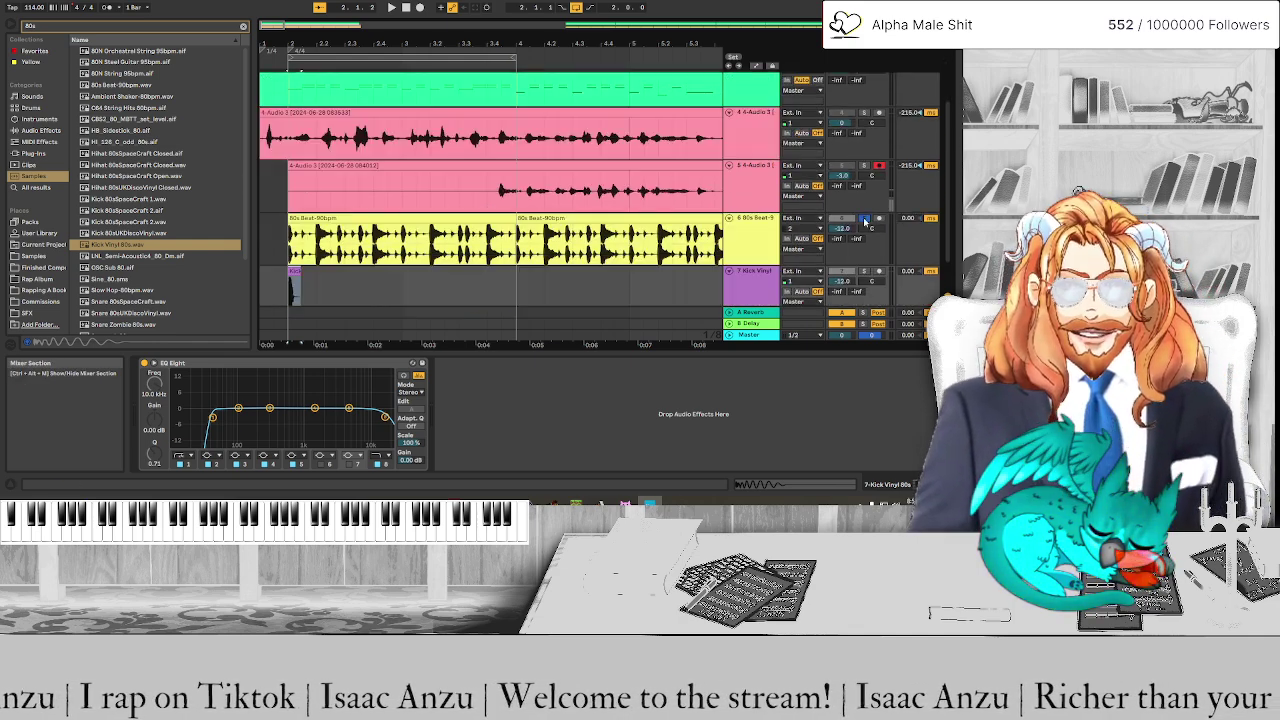
pyautogui.click(840, 271)
pyautogui.press('space')
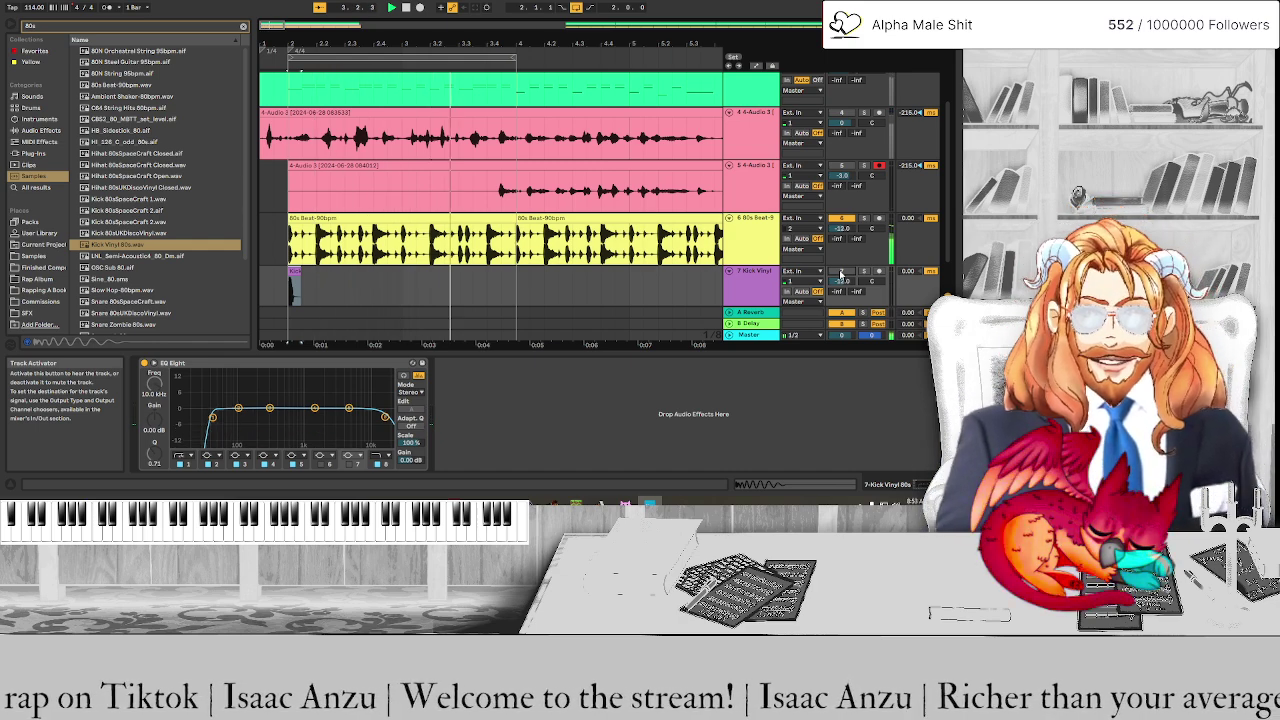
pyautogui.click(840, 271)
pyautogui.click(323, 274)
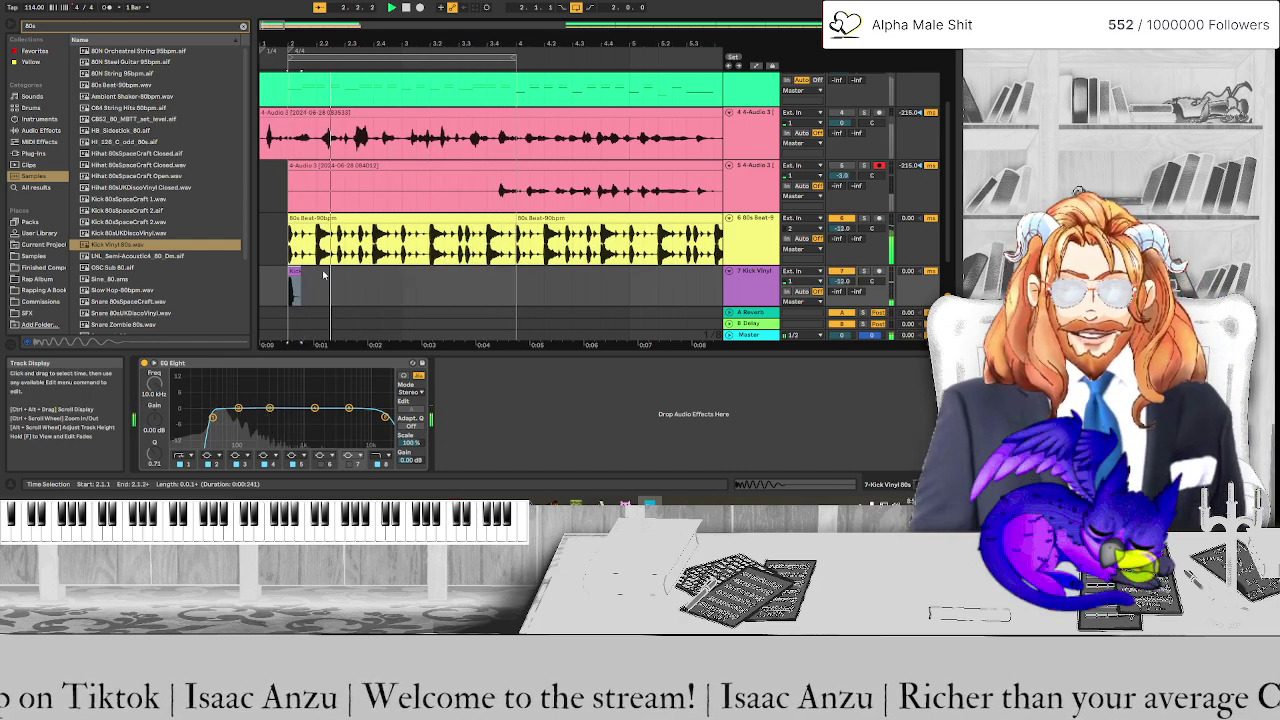
# Place five copies of the kick clip along the first 80s Beat clip, the last at 3.3.2, and play the loop
pyautogui.scroll(-1, 323, 276)
pyautogui.click(291, 236)
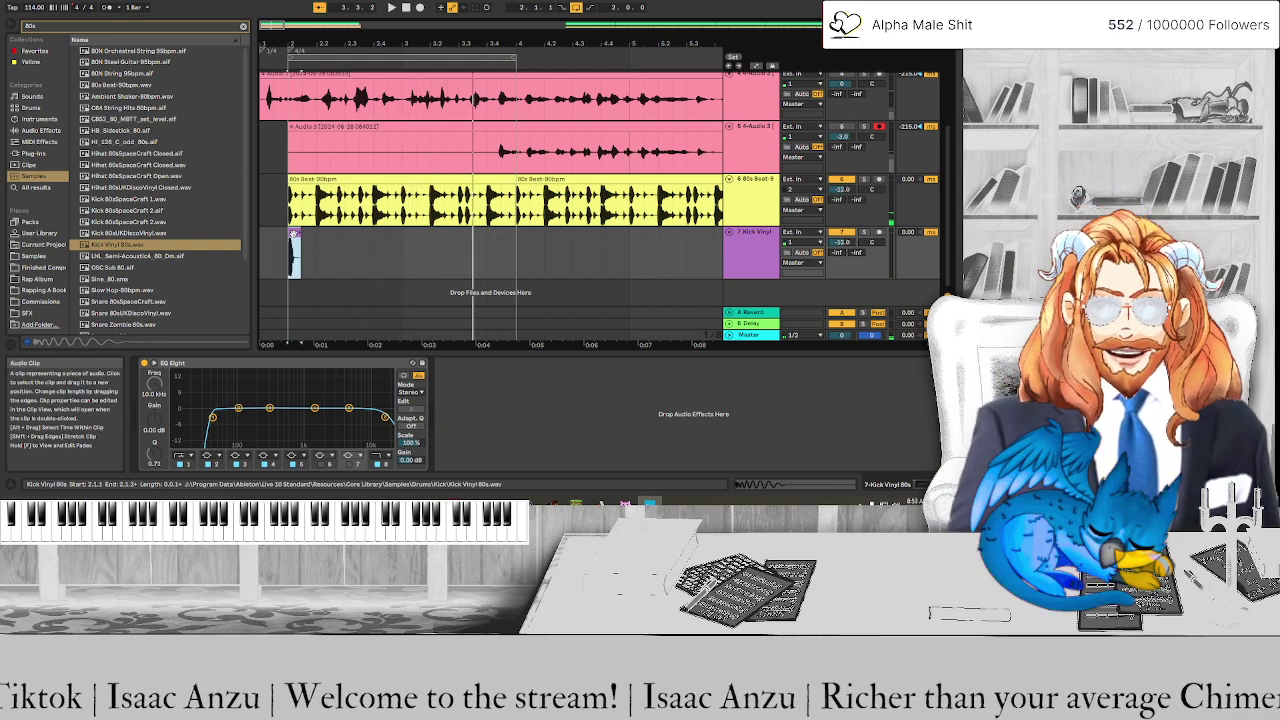
pyautogui.moveTo(293, 234); pyautogui.dragTo(631, 234)
pyautogui.keyDown('ctrl'); pyautogui.scroll(2, 345, 240); pyautogui.keyUp('ctrl')
pyautogui.hotkey('ctrl', 'd')
pyautogui.press('-')
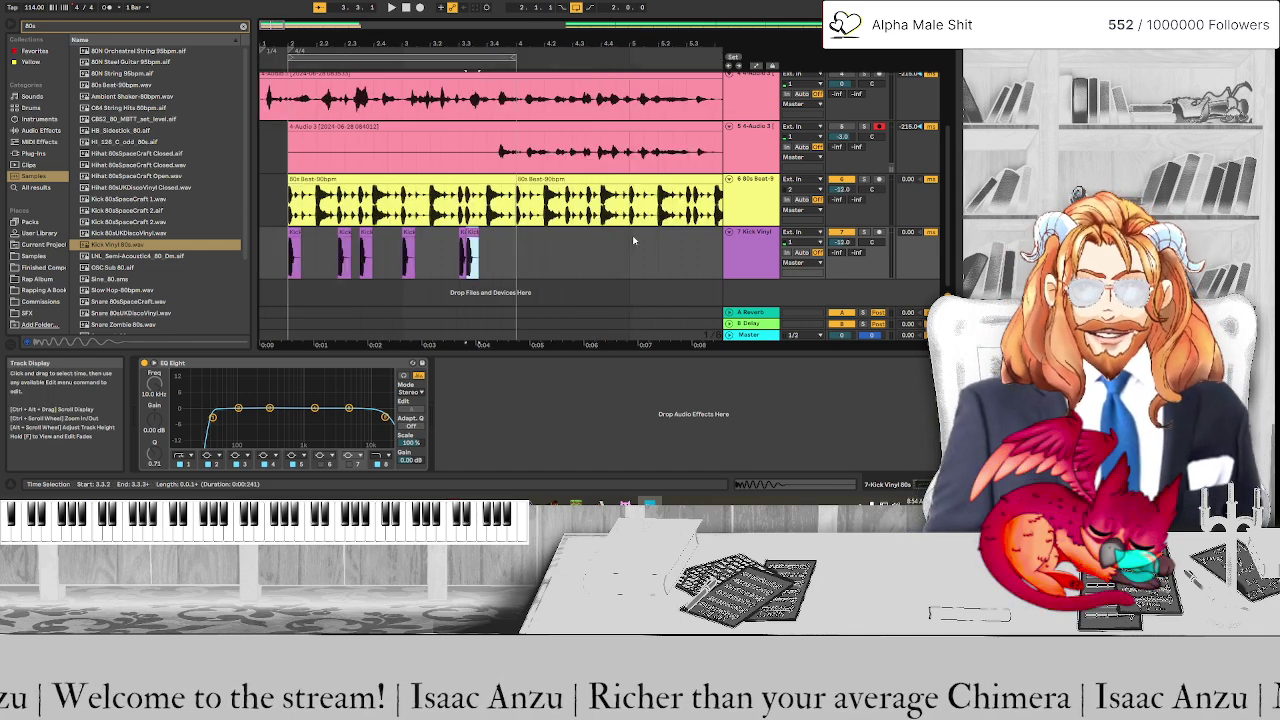
pyautogui.press('space')
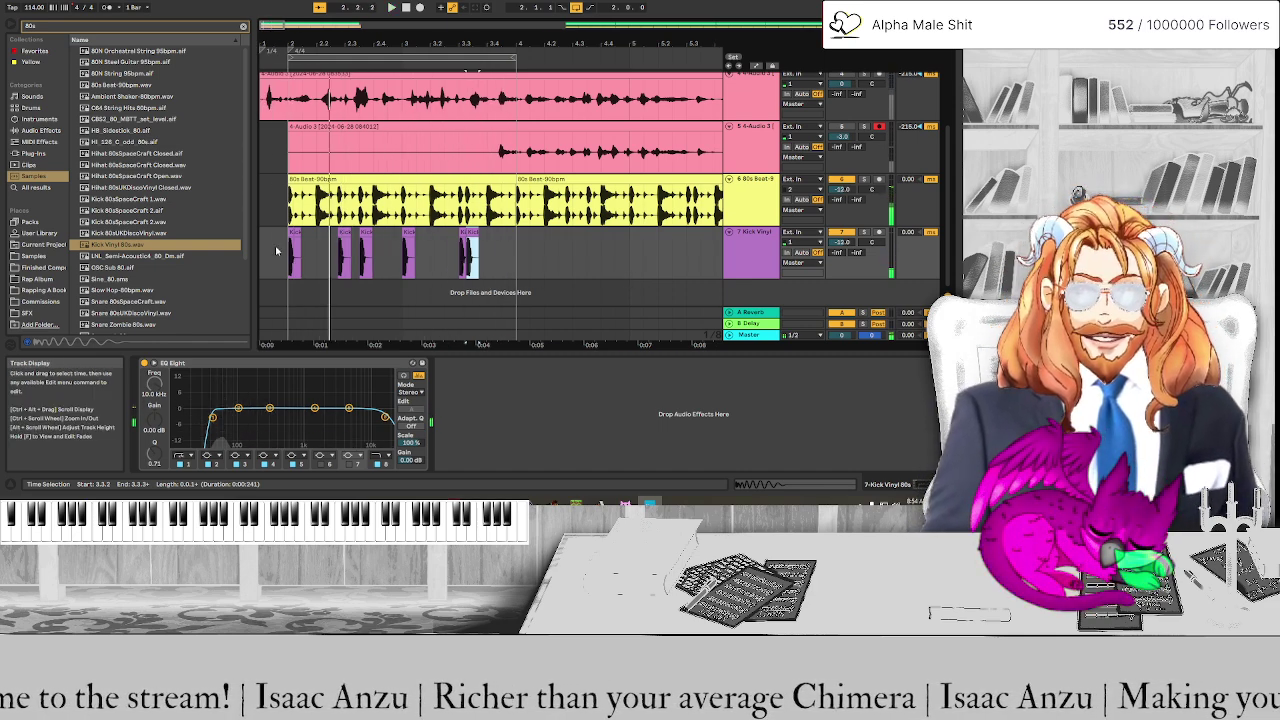
# Preview the 80s snare samples Snare 80sSpaceCraft.wav and Snare 80sUKDiscoVinyl.wav
pyautogui.scroll(-3, 159, 232)
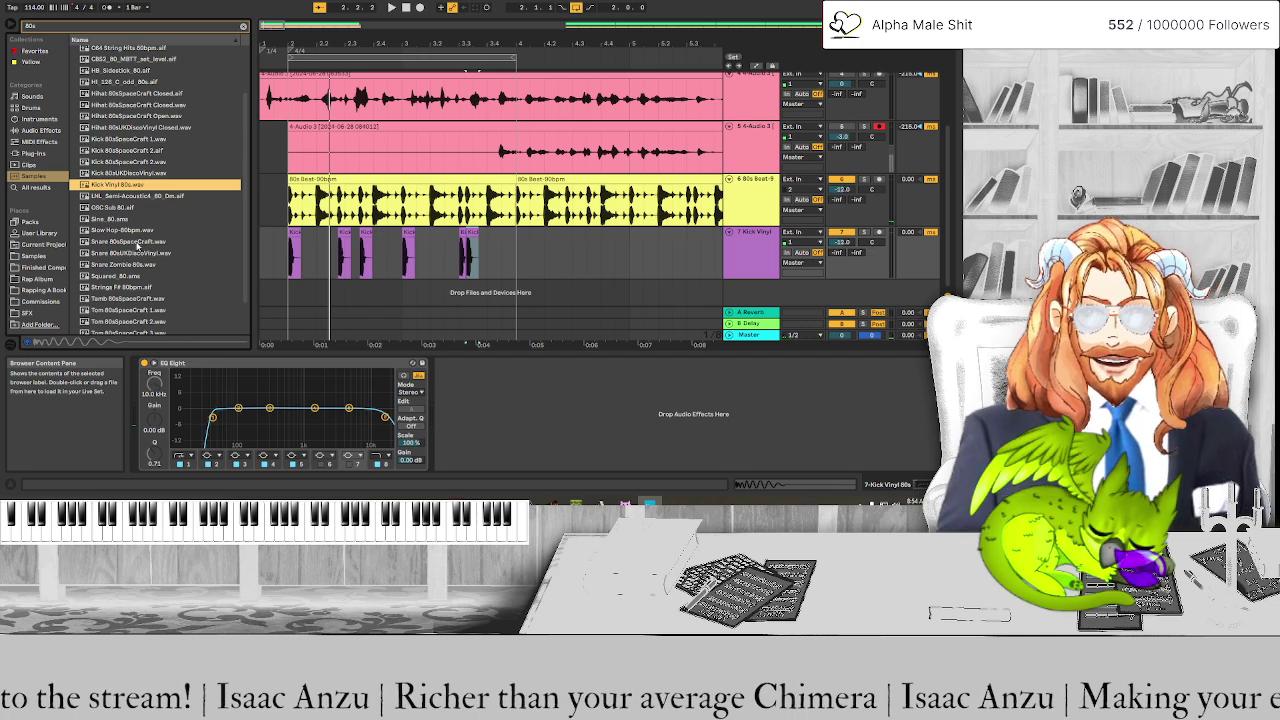
pyautogui.click(137, 243)
pyautogui.click(138, 254)
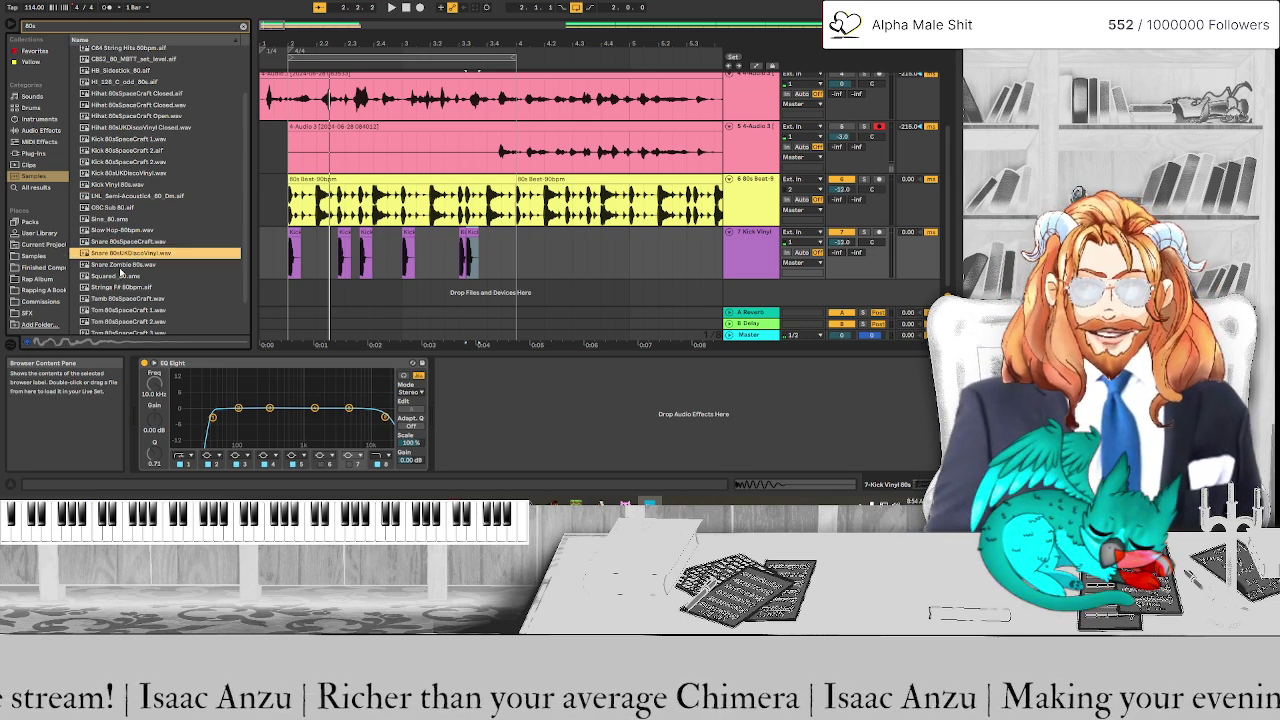
pyautogui.scroll(-3, 120, 272)
pyautogui.click(120, 204)
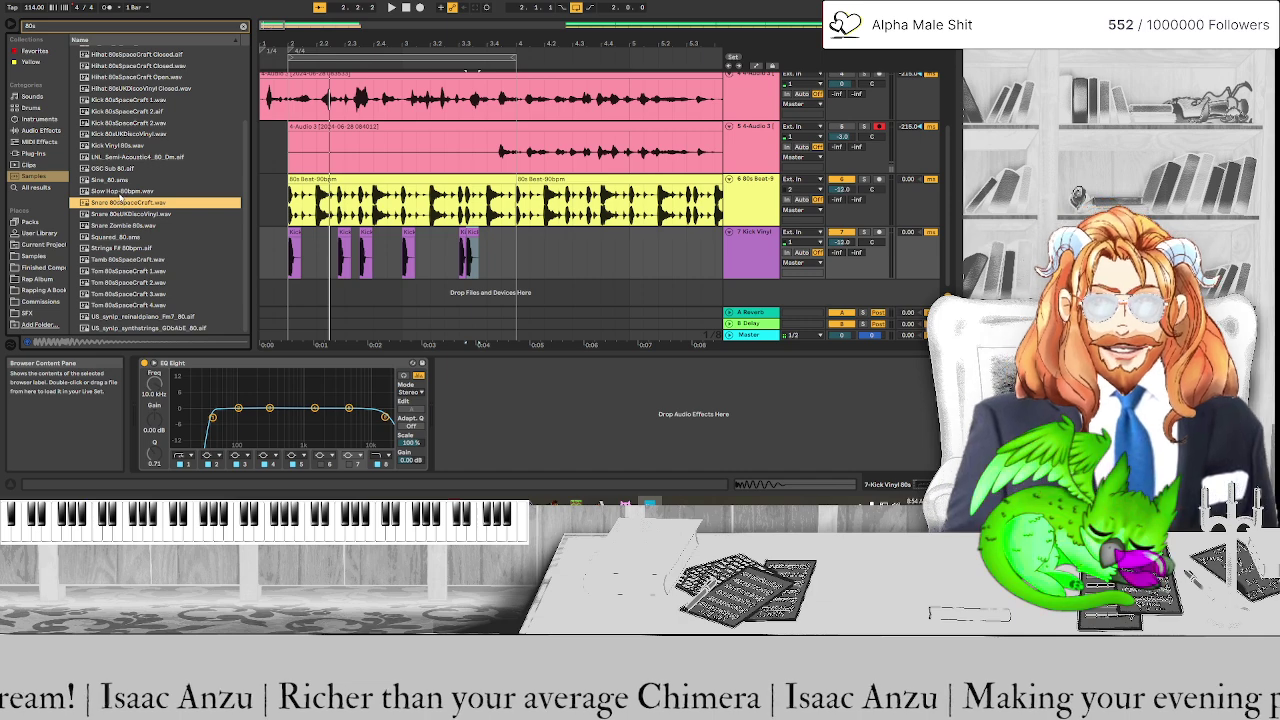
pyautogui.scroll(2, 124, 240)
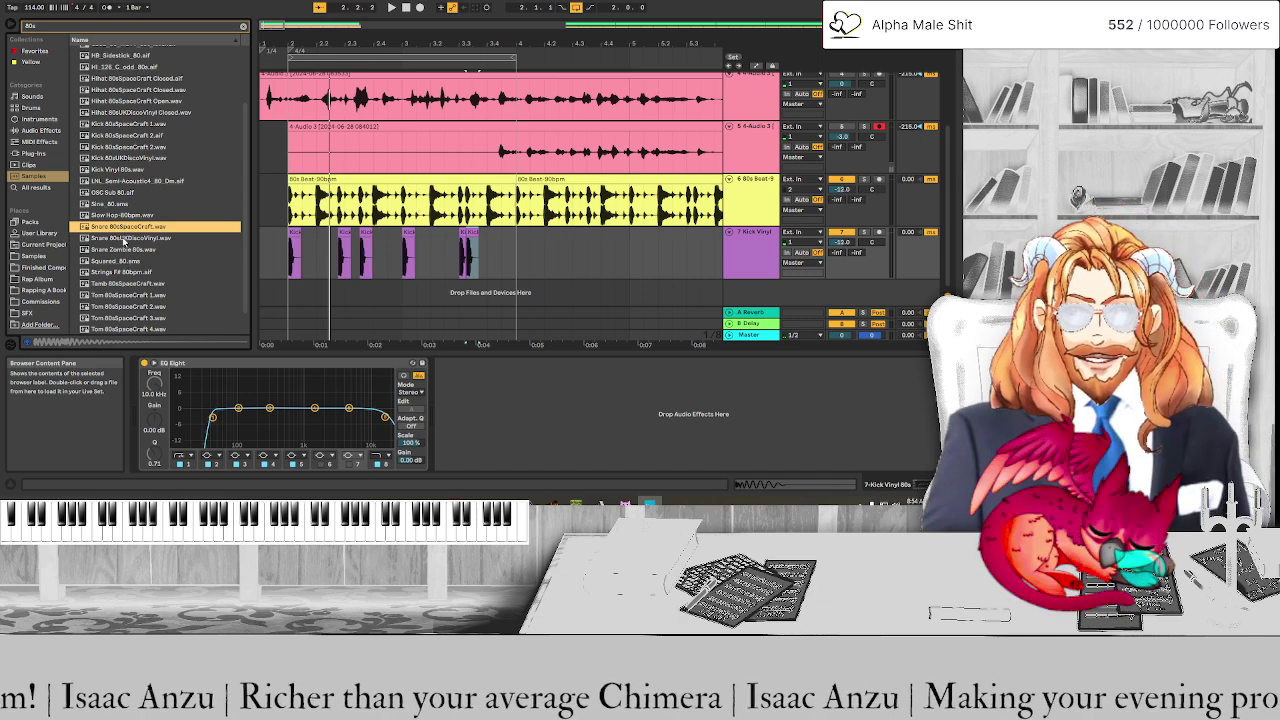
pyautogui.scroll(-2, 124, 250)
# Preview the 80sSpaceCraft tom samples among the "80s" results
pyautogui.click(125, 260)
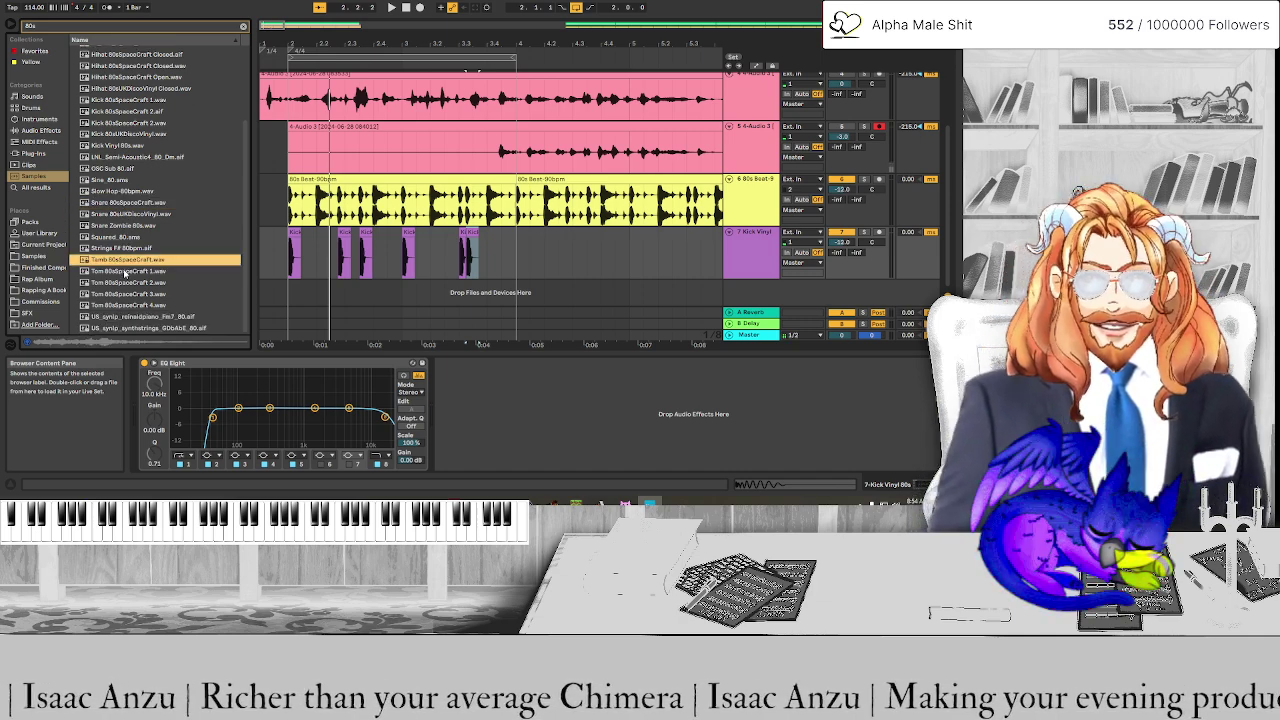
pyautogui.click(125, 271)
pyautogui.click(123, 283)
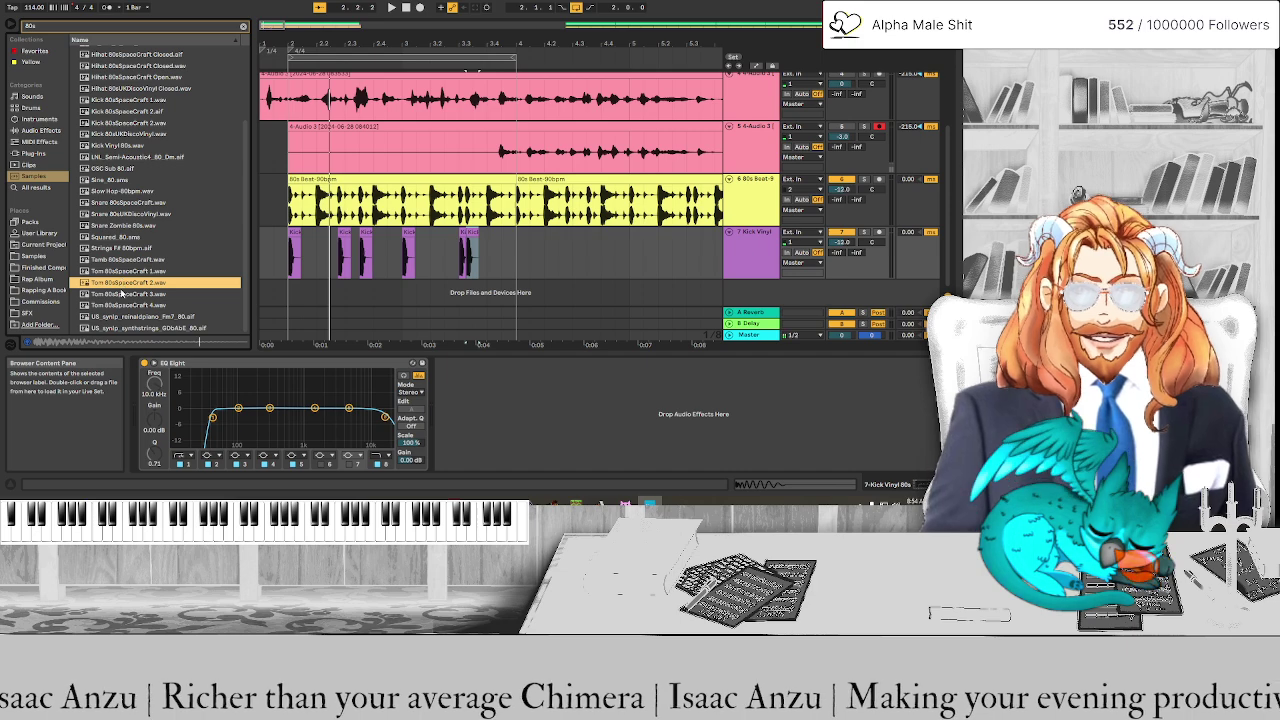
pyautogui.click(122, 294)
pyautogui.click(122, 305)
pyautogui.click(119, 262)
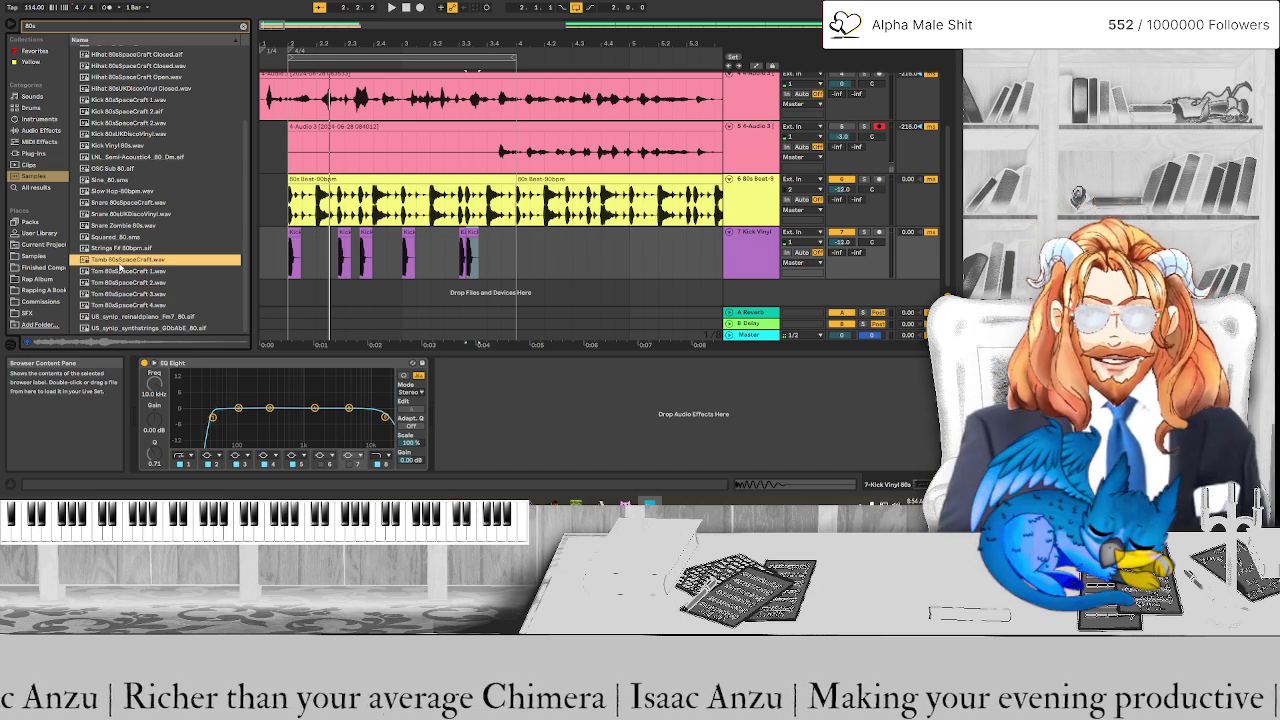
pyautogui.scroll(3, 123, 267)
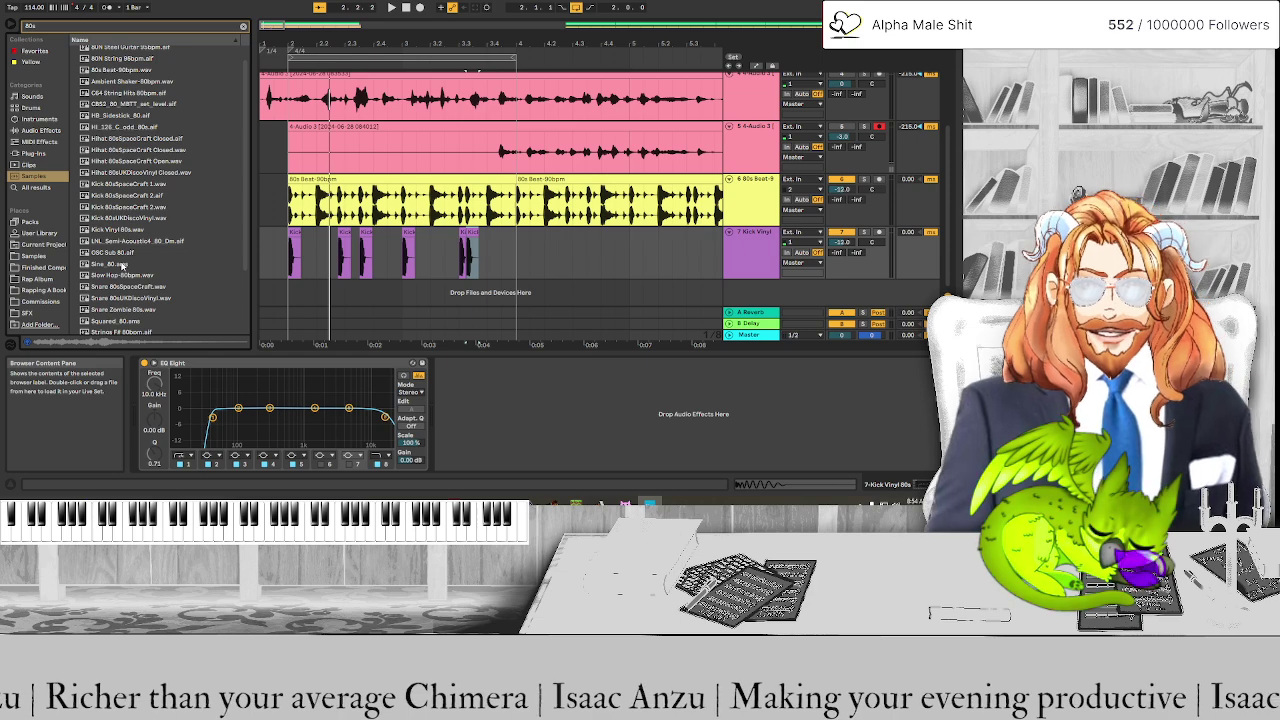
# Search the samples for "snare" and look over the results
pyautogui.click(88, 28)
pyautogui.write('snare')
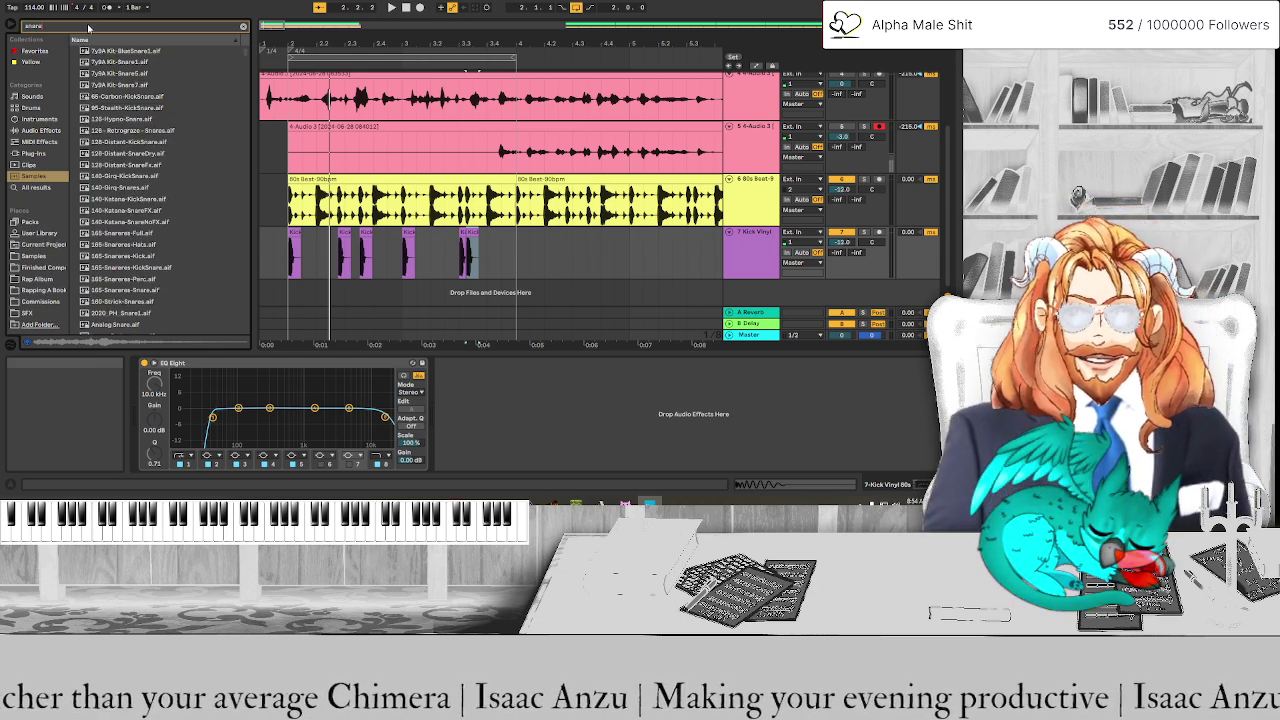
pyautogui.scroll(-1, 152, 161)
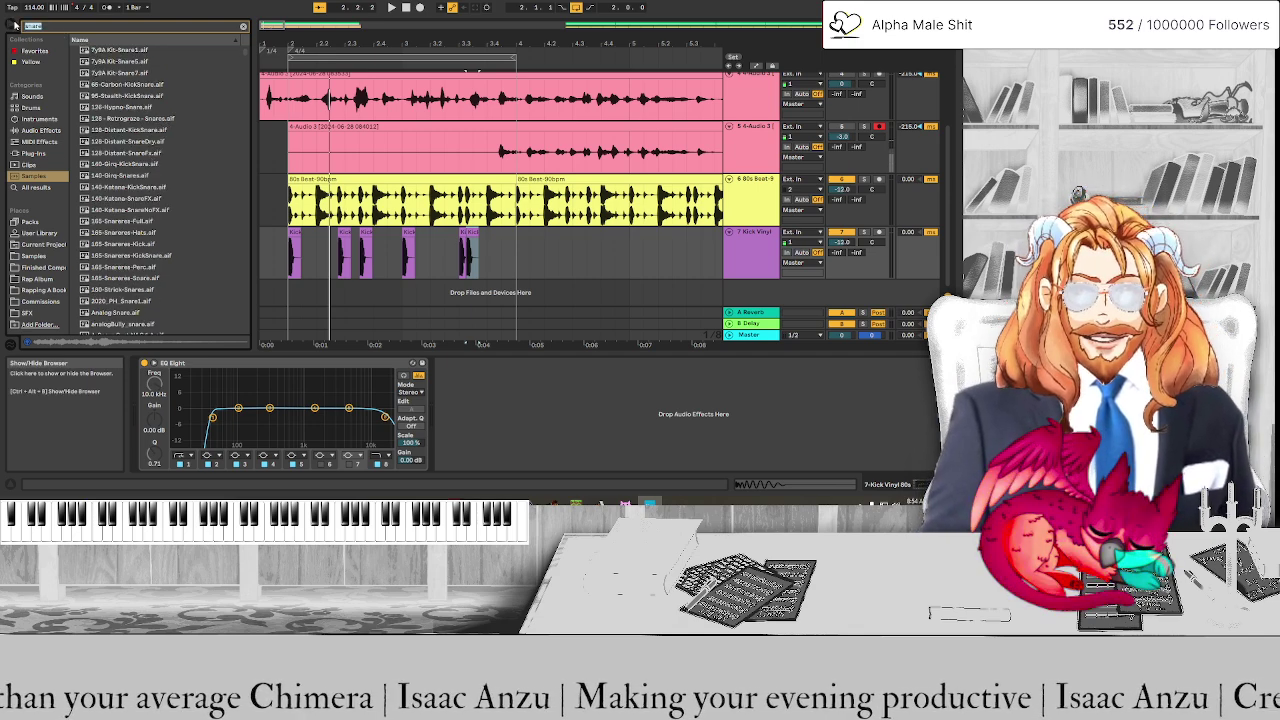
# Search the samples for "retro" and preview the ride, tom, synth and snares samples
pyautogui.write('retro')
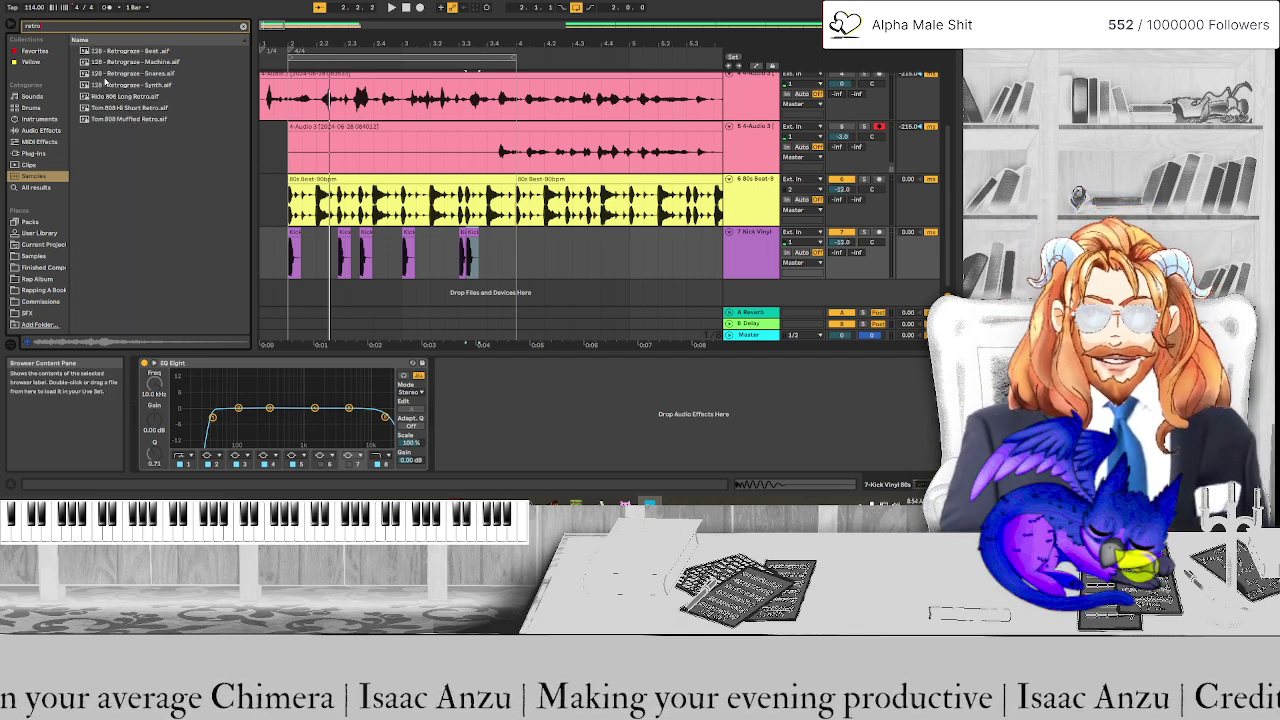
pyautogui.click(123, 98)
pyautogui.click(124, 108)
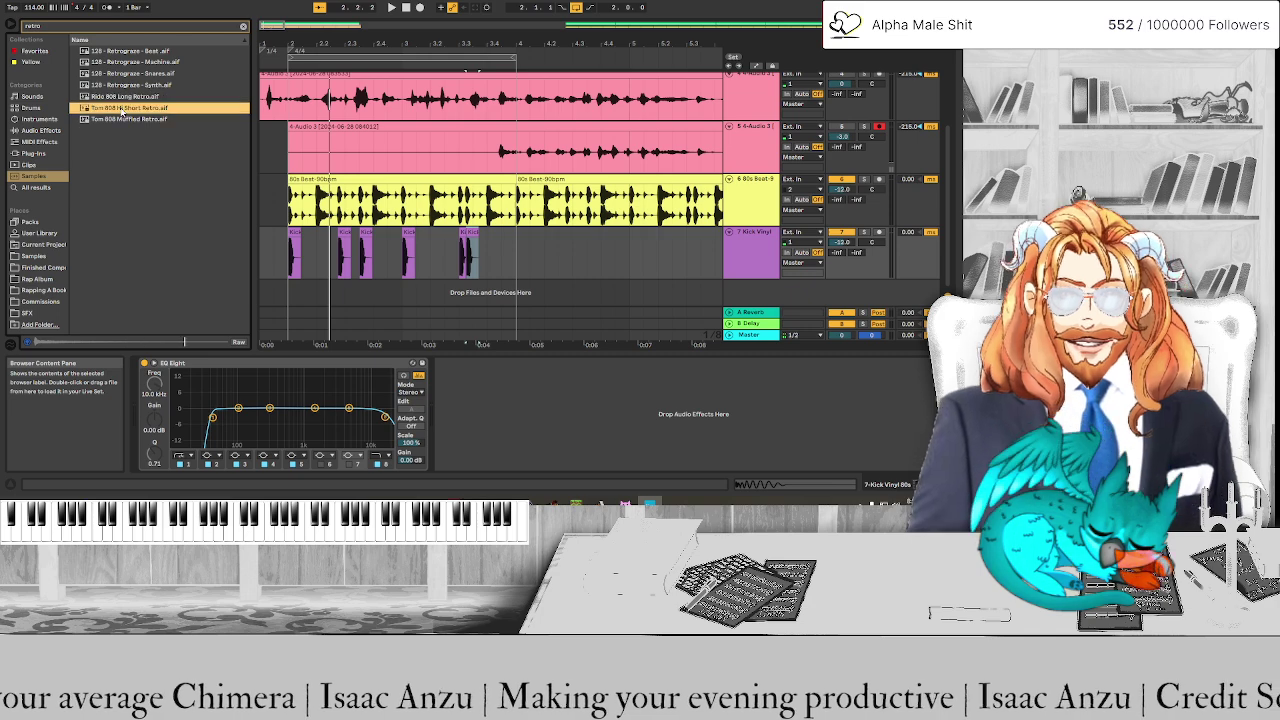
pyautogui.click(123, 85)
pyautogui.click(122, 75)
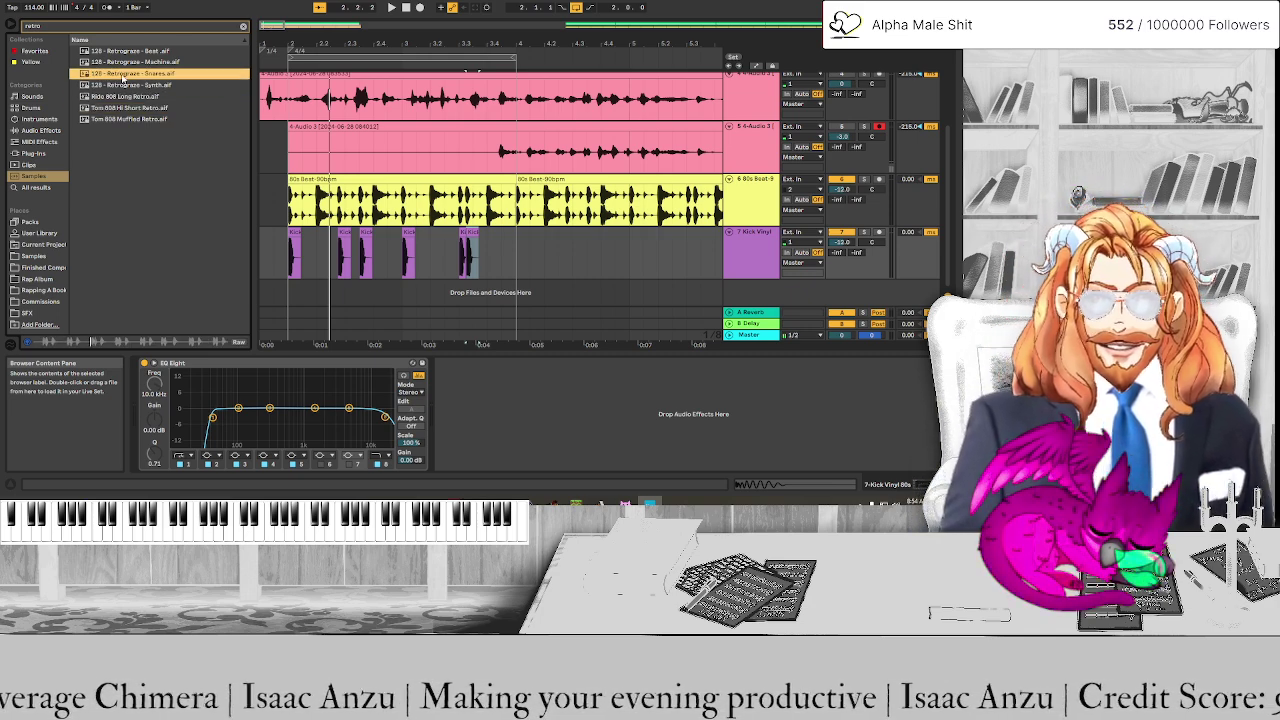
# Search the samples for "snare" again and preview snares from the 165-Snareres, Bipolar and Clique series
pyautogui.click(72, 30)
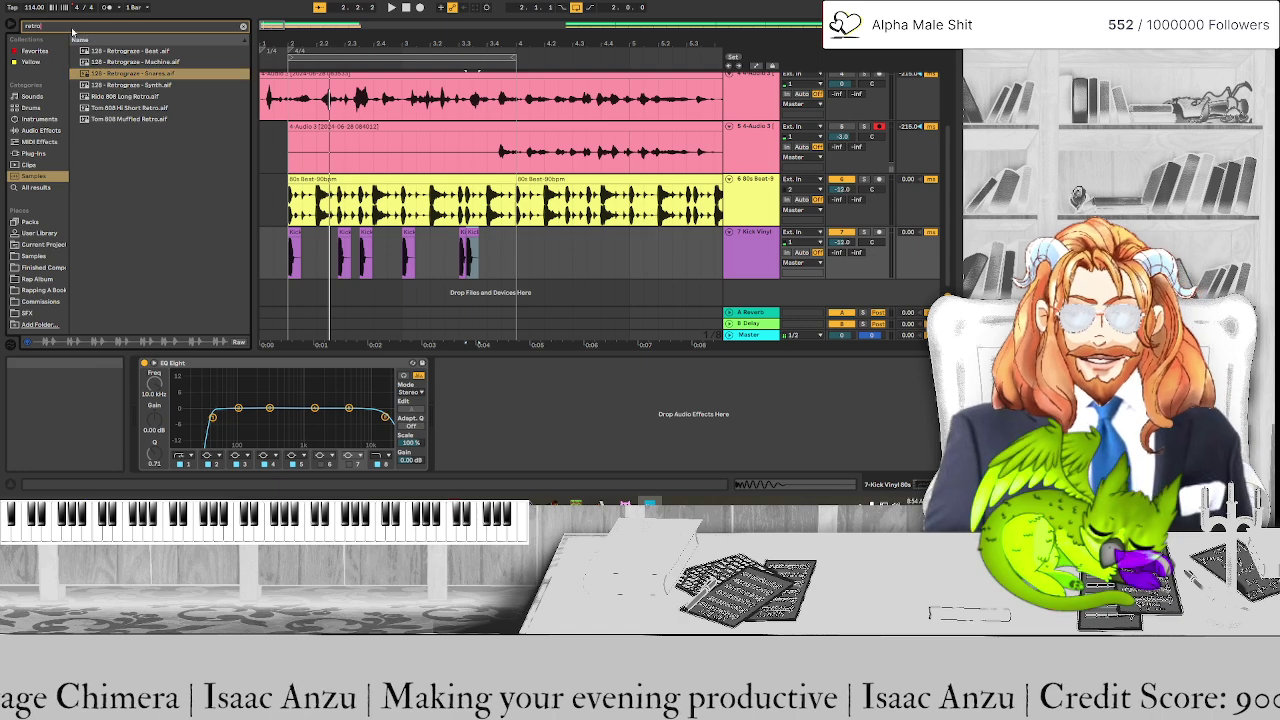
pyautogui.write('snare')
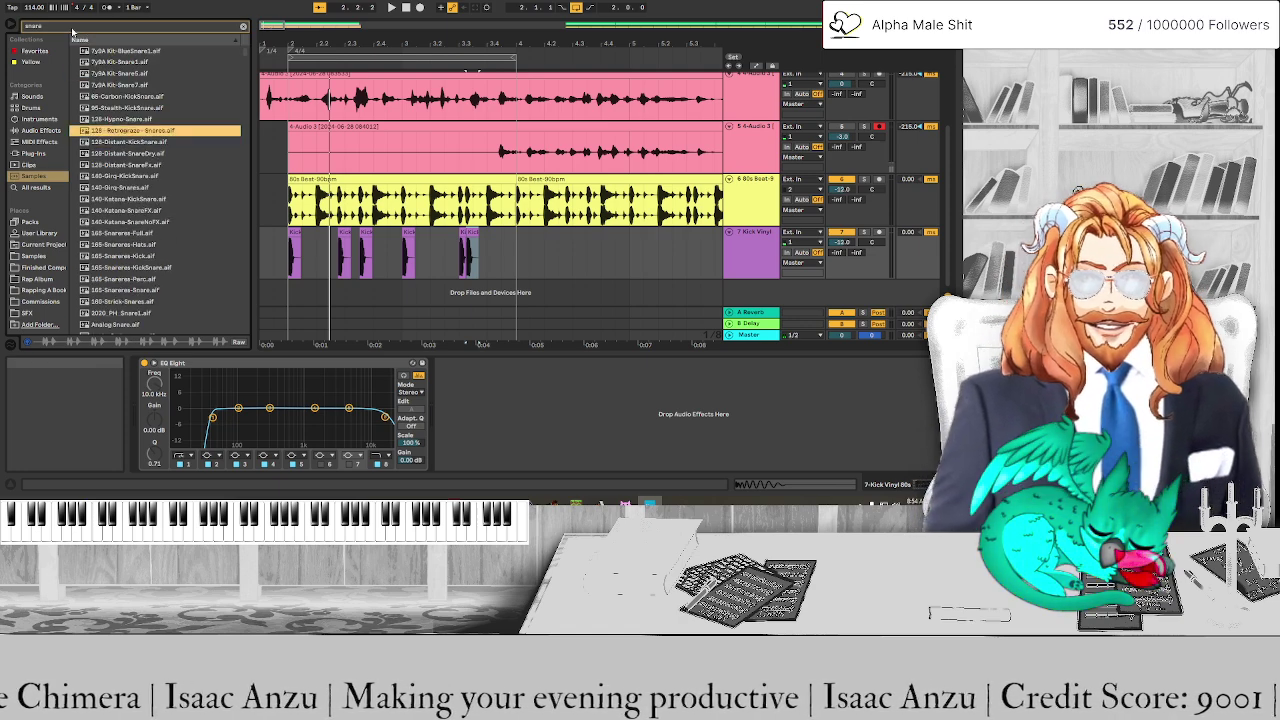
pyautogui.scroll(-3, 134, 229)
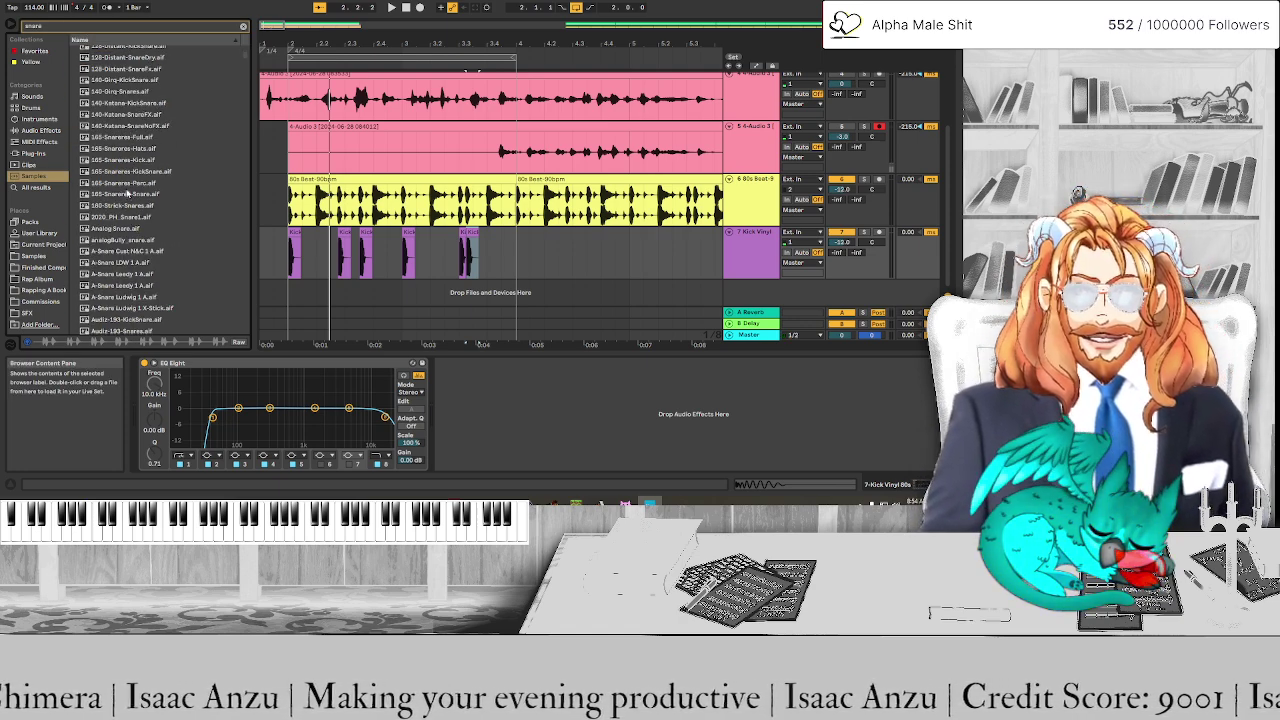
pyautogui.click(126, 186)
pyautogui.scroll(-6, 127, 190)
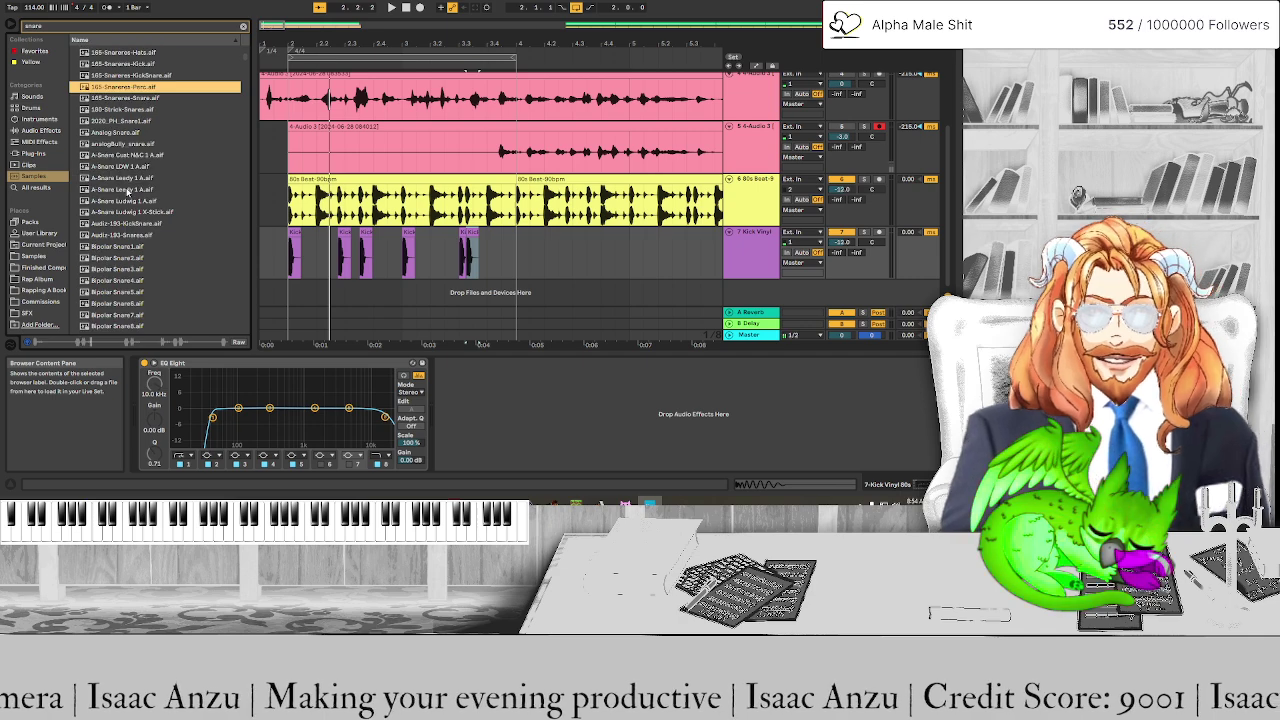
pyautogui.click(127, 186)
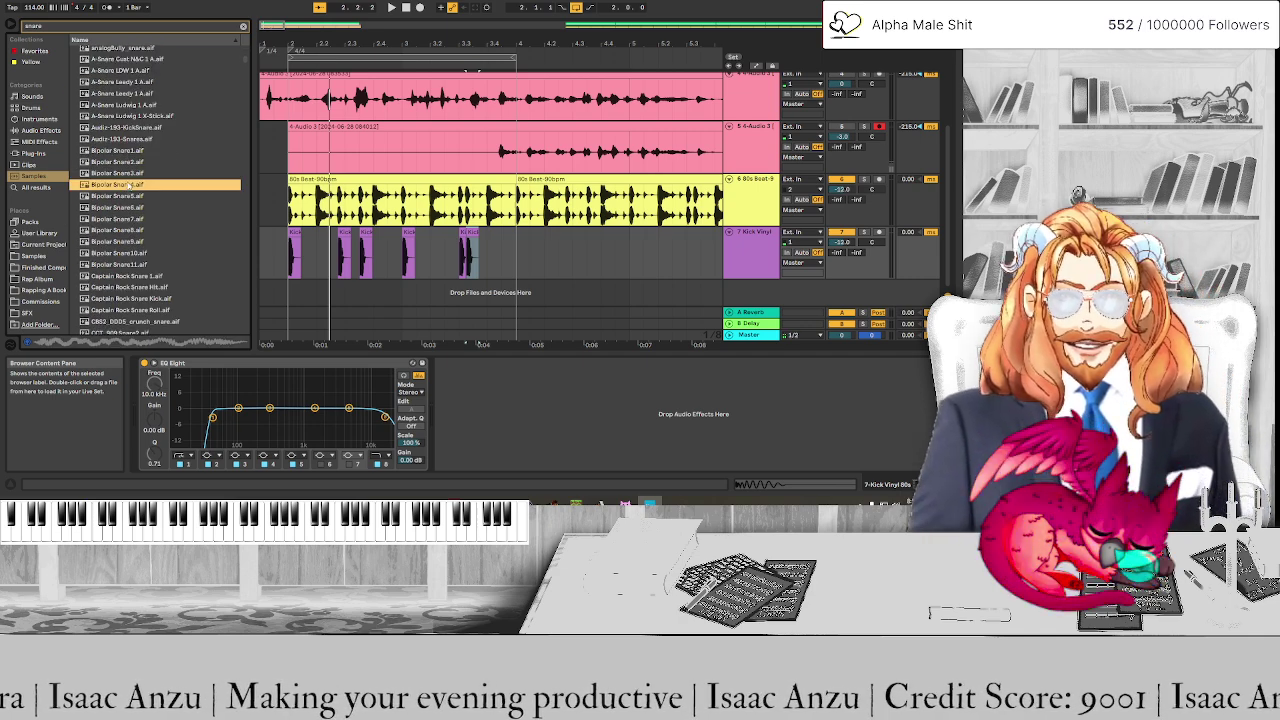
pyautogui.scroll(-5, 127, 220)
pyautogui.click(122, 234)
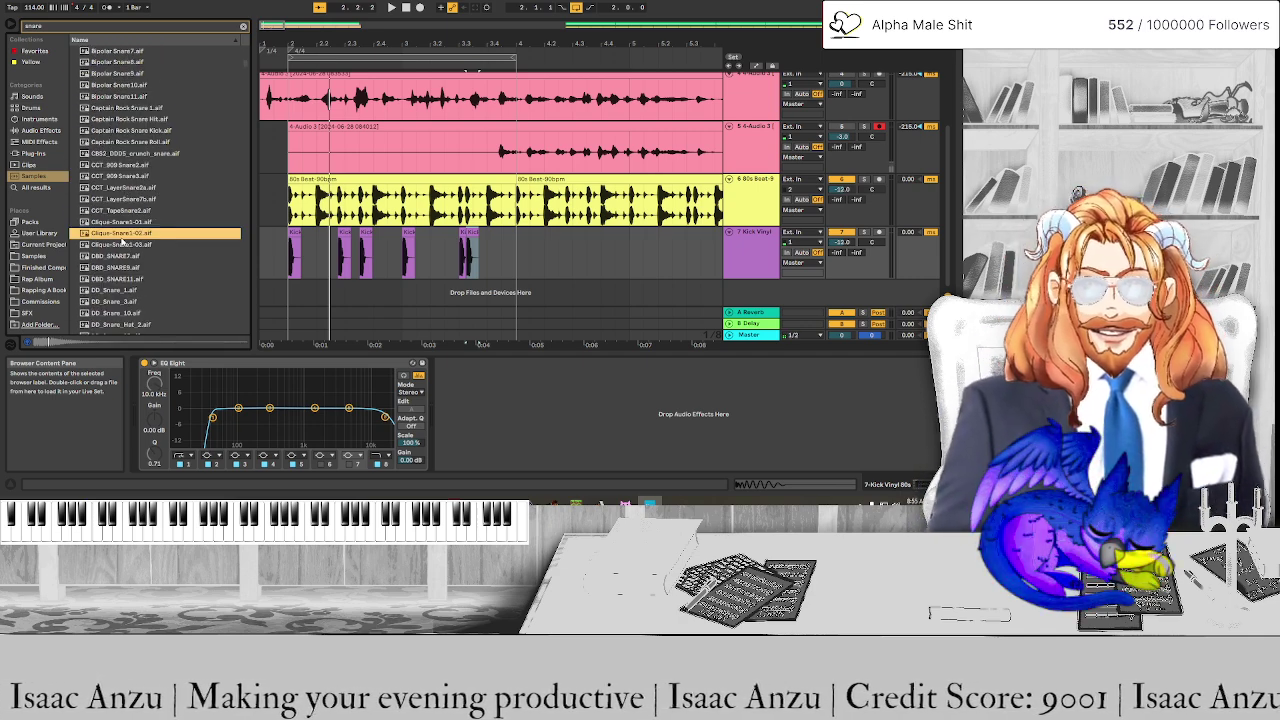
pyautogui.scroll(-3, 122, 234)
pyautogui.click(121, 219)
pyautogui.scroll(-6, 120, 222)
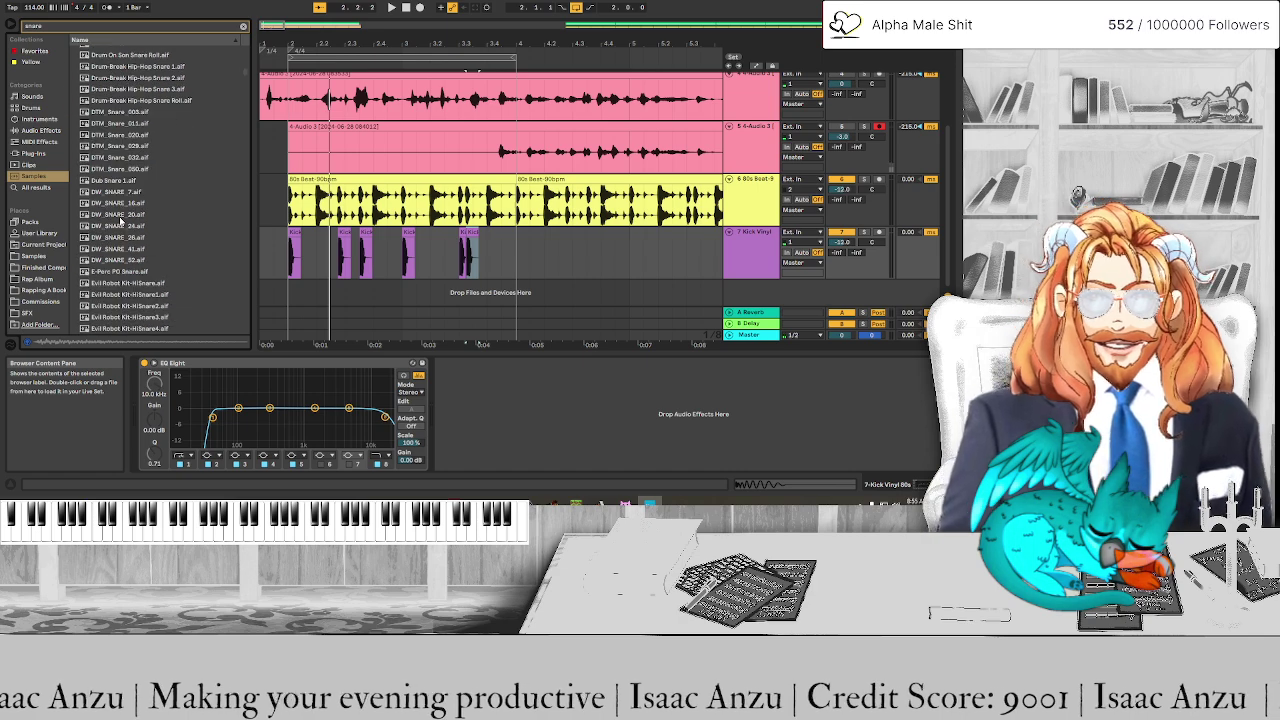
# Preview snares further down the results, from the Evil Robot Kit samples to the HB_Snare samples
pyautogui.scroll(-12, 120, 222)
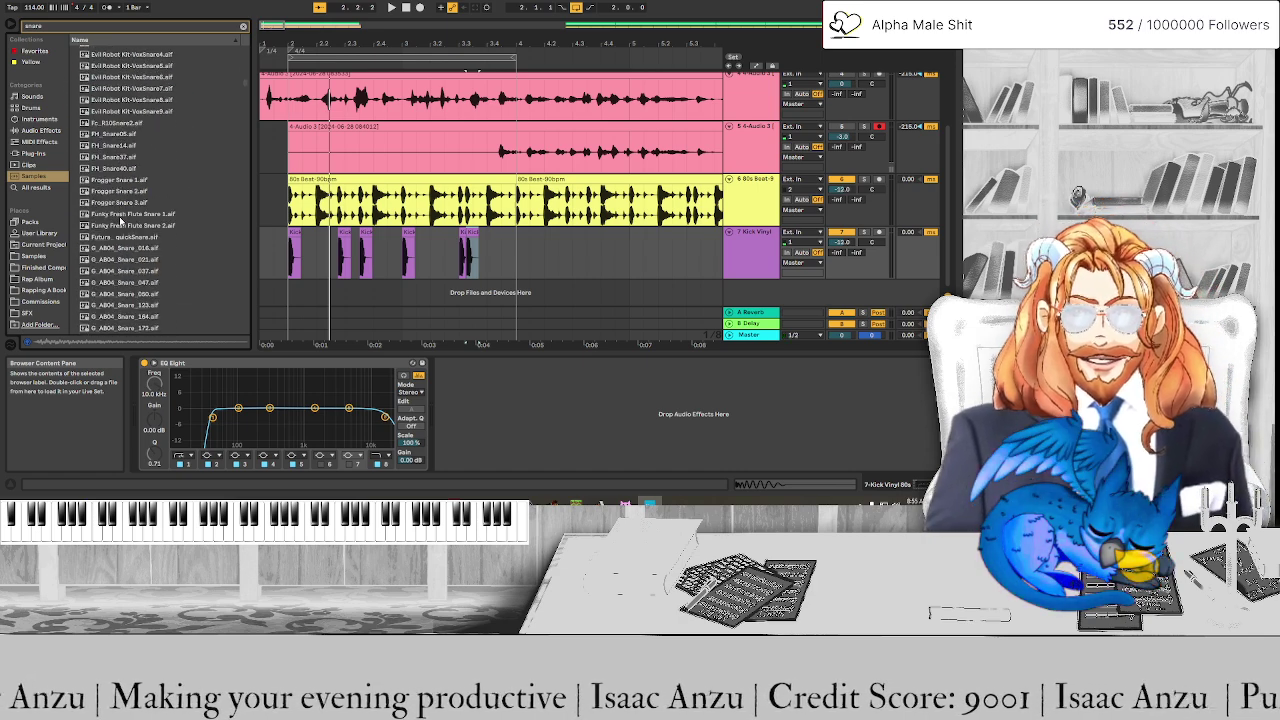
pyautogui.scroll(2, 120, 220)
pyautogui.click(127, 152)
pyautogui.scroll(-5, 131, 209)
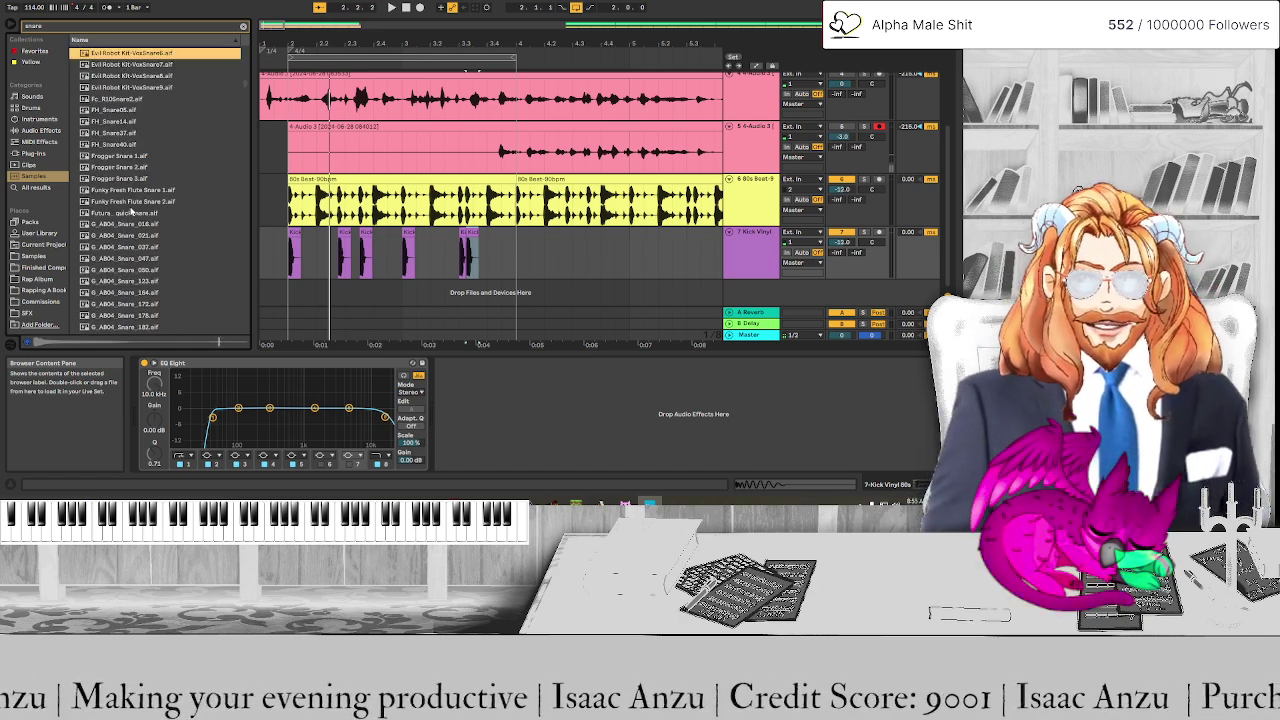
pyautogui.click(131, 209)
pyautogui.scroll(-3, 131, 209)
pyautogui.scroll(-2, 131, 207)
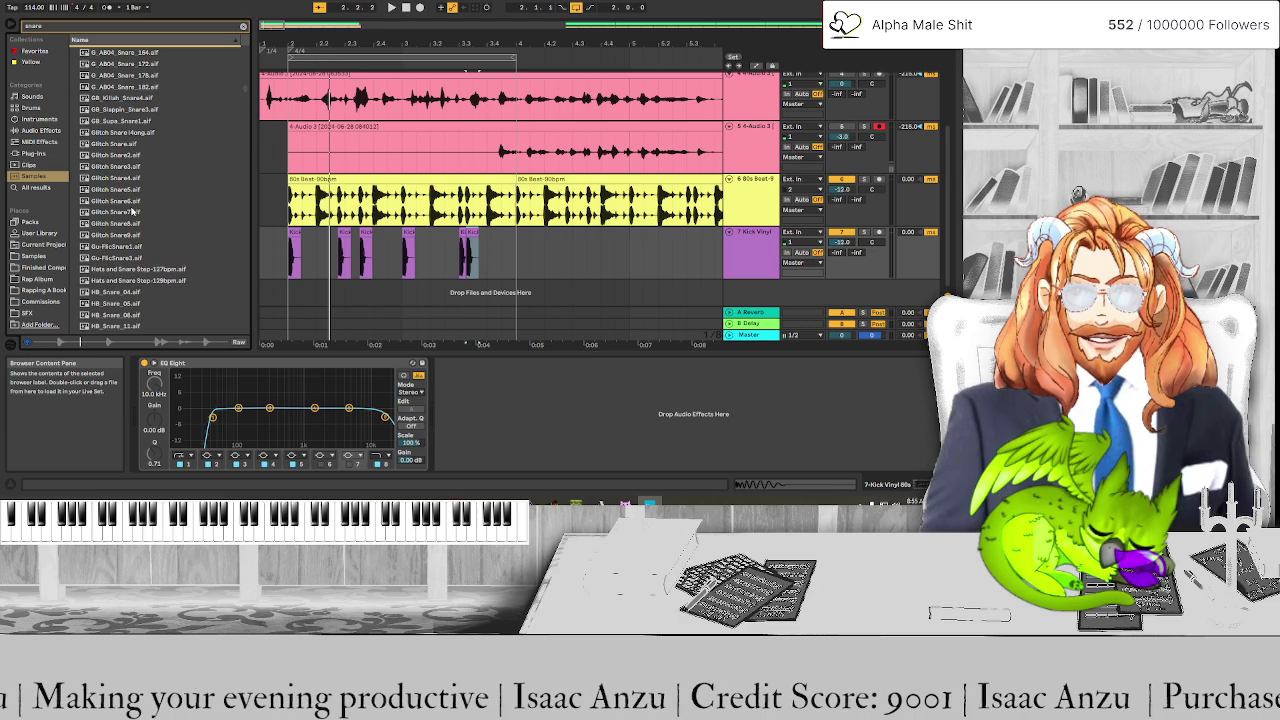
pyautogui.click(131, 203)
pyautogui.scroll(-3, 131, 209)
pyautogui.click(131, 207)
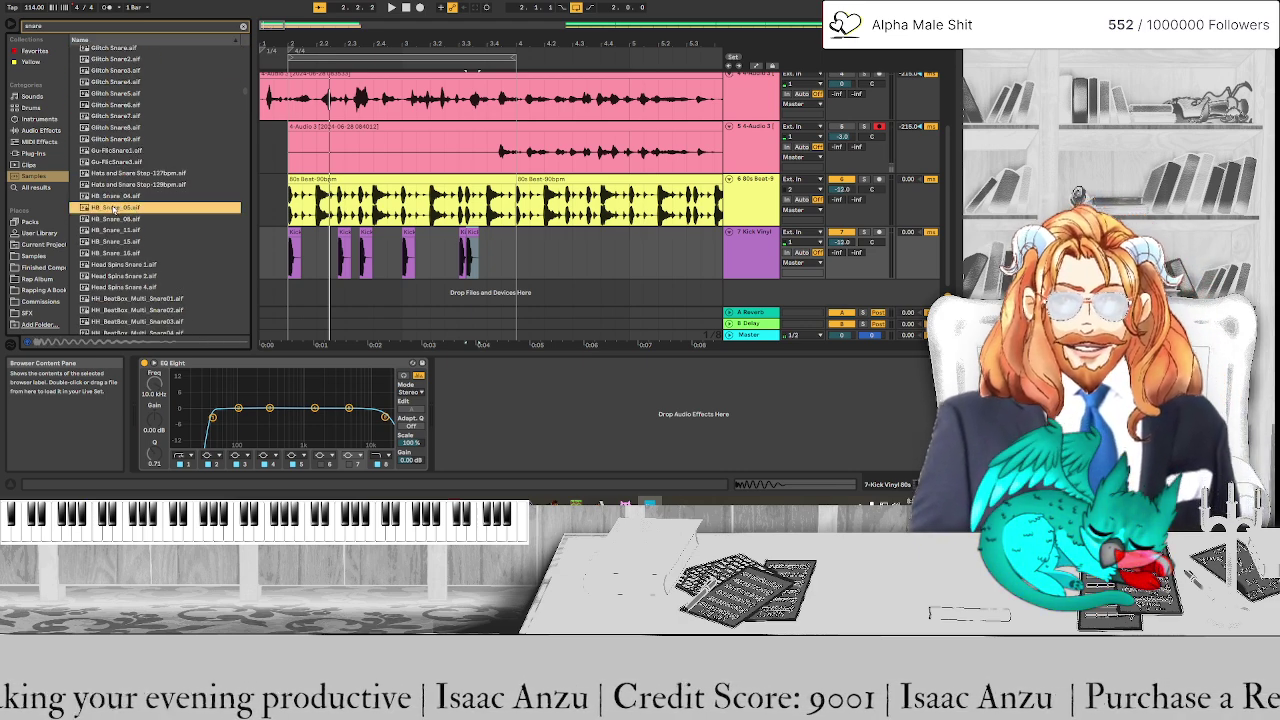
# Place the HB_Snare sample listed after HB_Snare_04 on a new track at -12.0 dB, four hits from 2.2.1 to 3.4.1, and play the loop
pyautogui.moveTo(115, 208); pyautogui.dragTo(495, 268)
pyautogui.press('space')
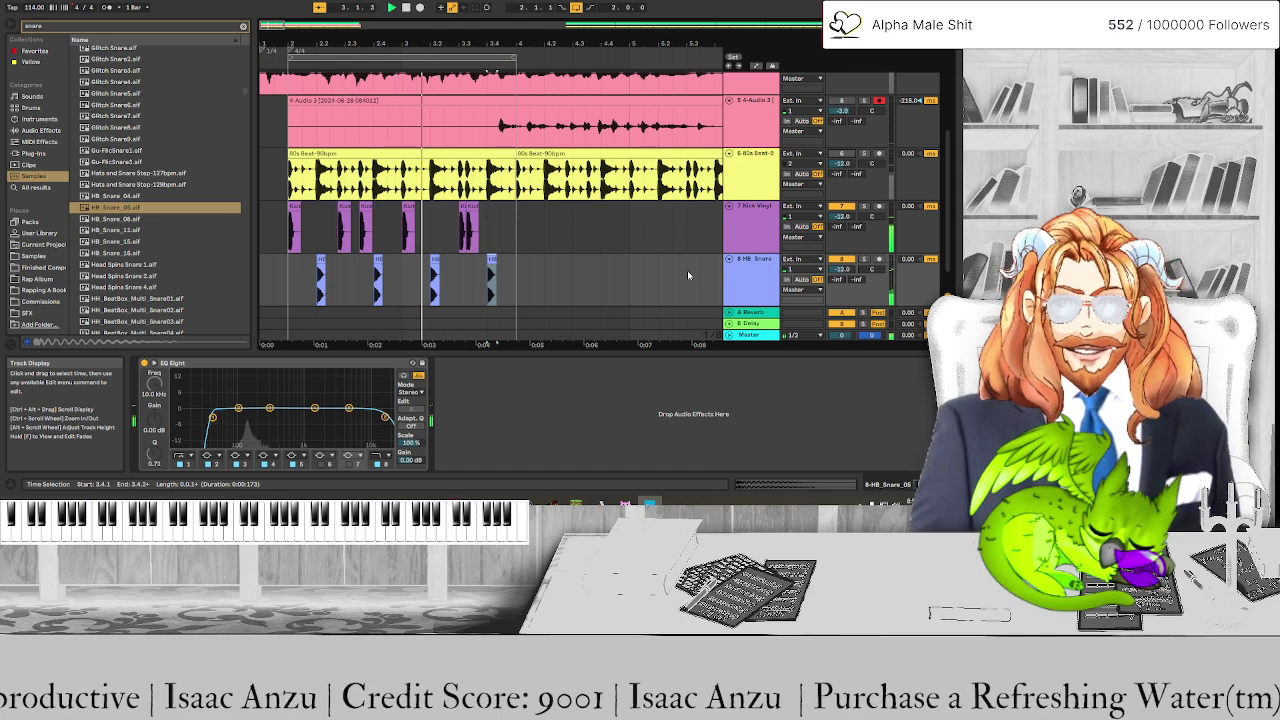
pyautogui.press('space')
# Preview the remaining HB_Snare samples as alternatives to the placed snare
pyautogui.click(114, 219)
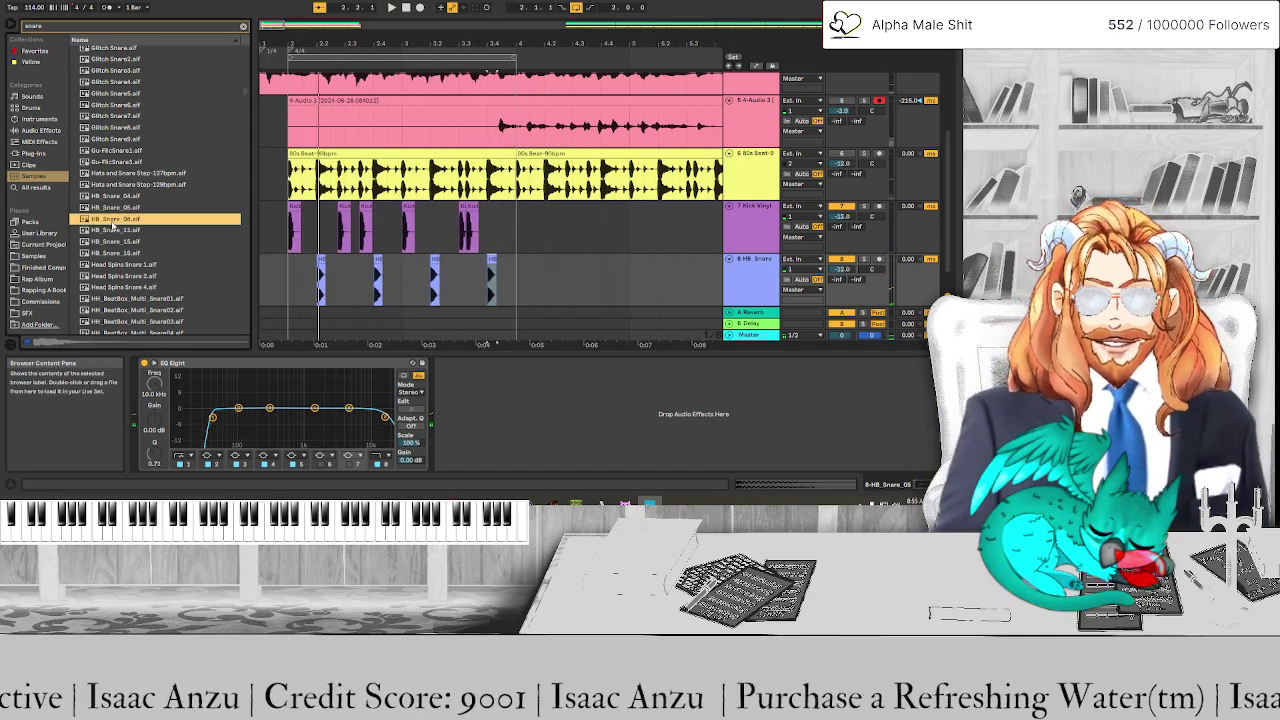
pyautogui.click(113, 231)
pyautogui.click(114, 242)
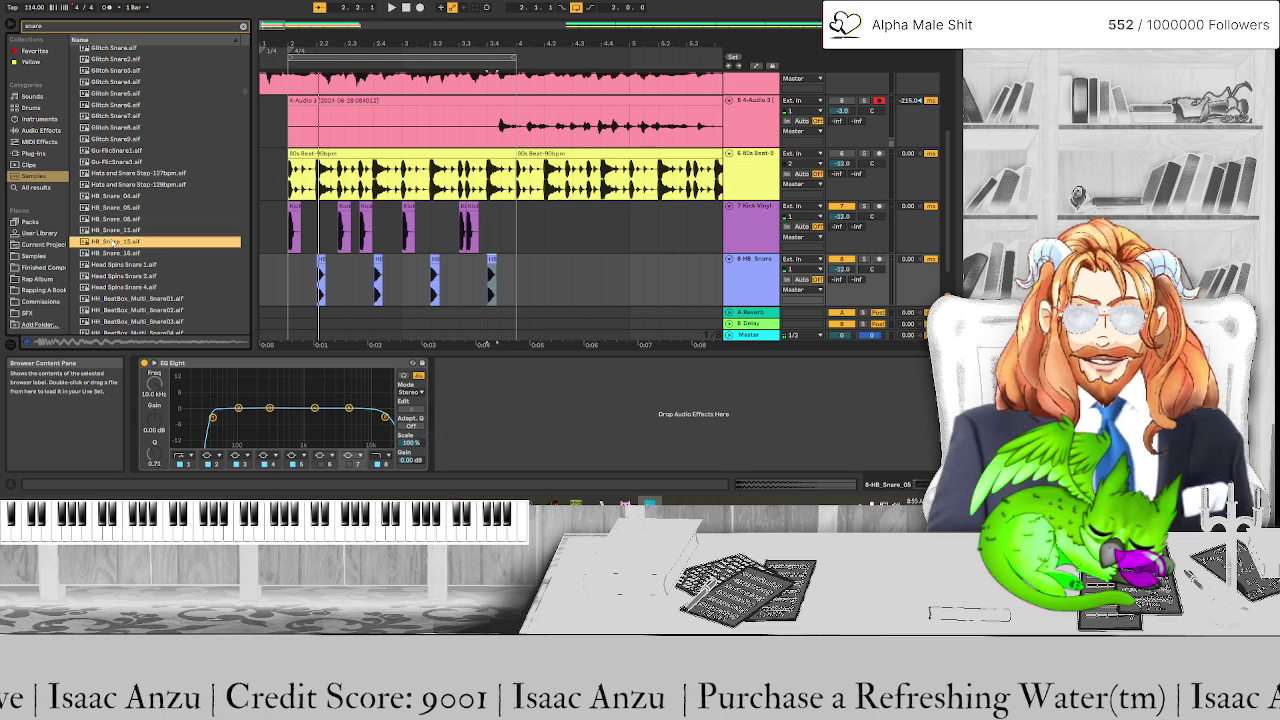
pyautogui.click(110, 253)
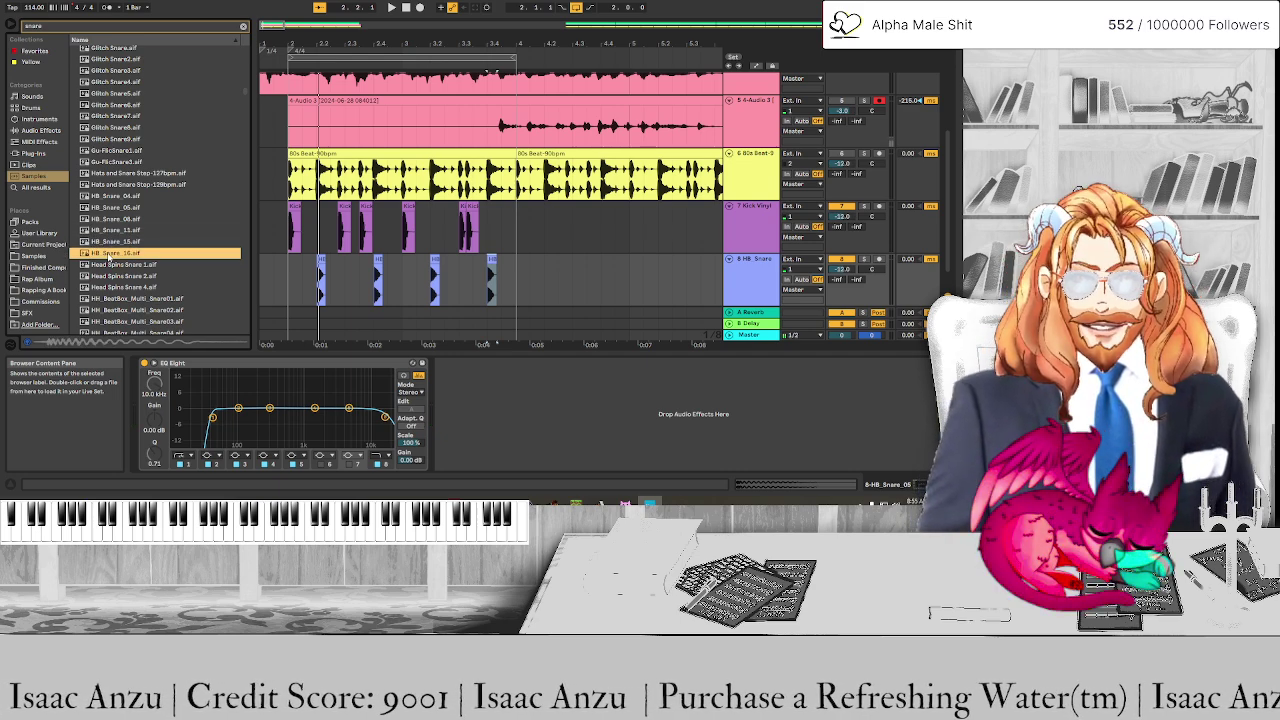
pyautogui.scroll(-4, 110, 260)
# Preview and compare the HI_Snare samples
pyautogui.click(103, 284)
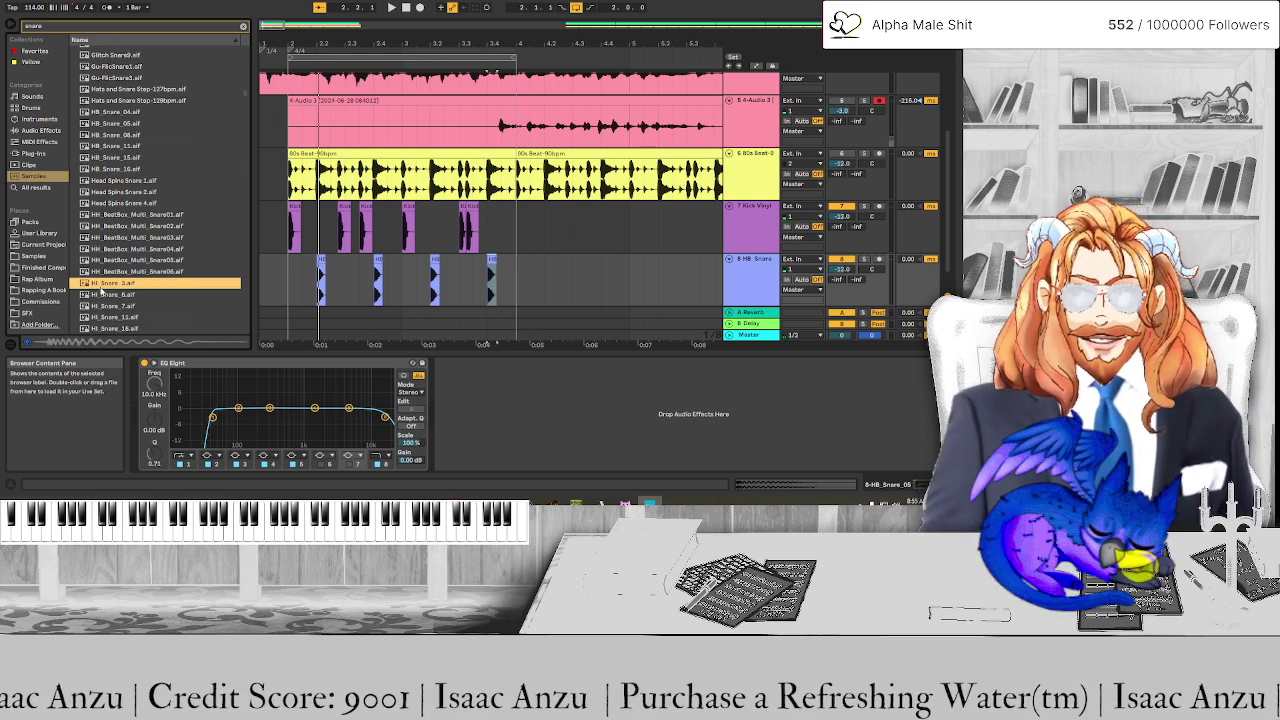
pyautogui.scroll(-3, 112, 249)
pyautogui.click(117, 234)
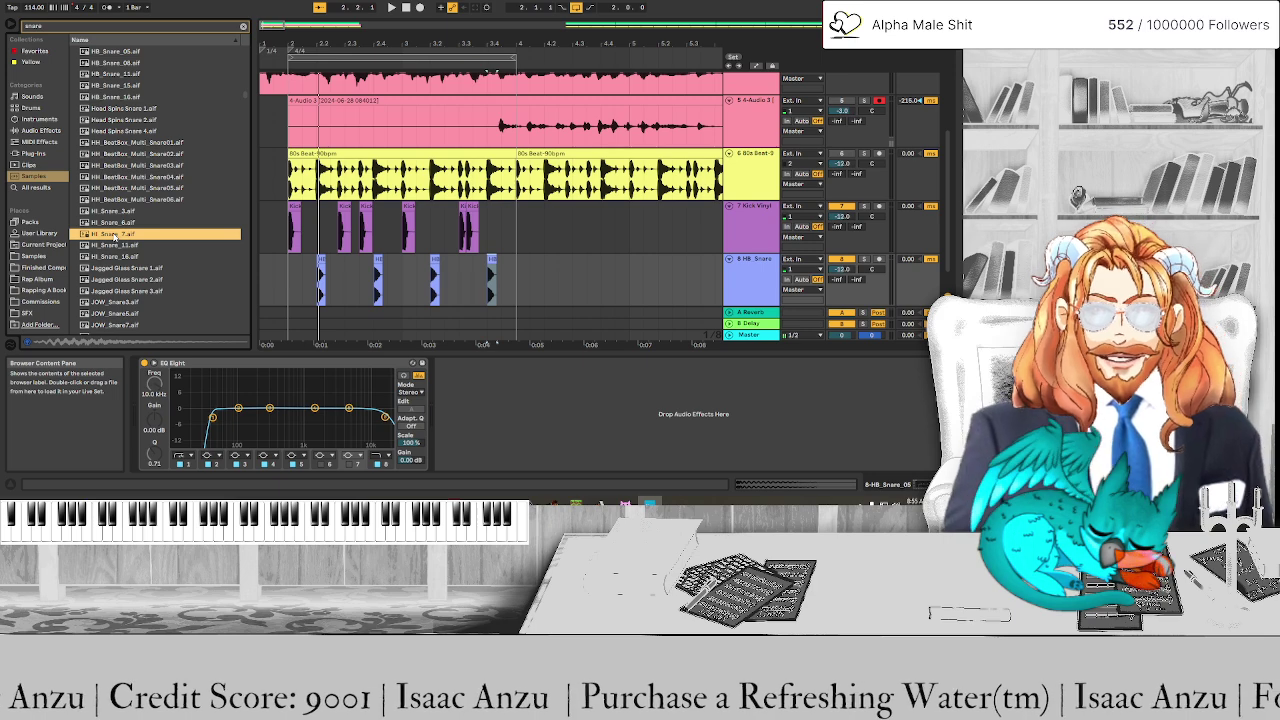
pyautogui.click(118, 225)
pyautogui.click(118, 245)
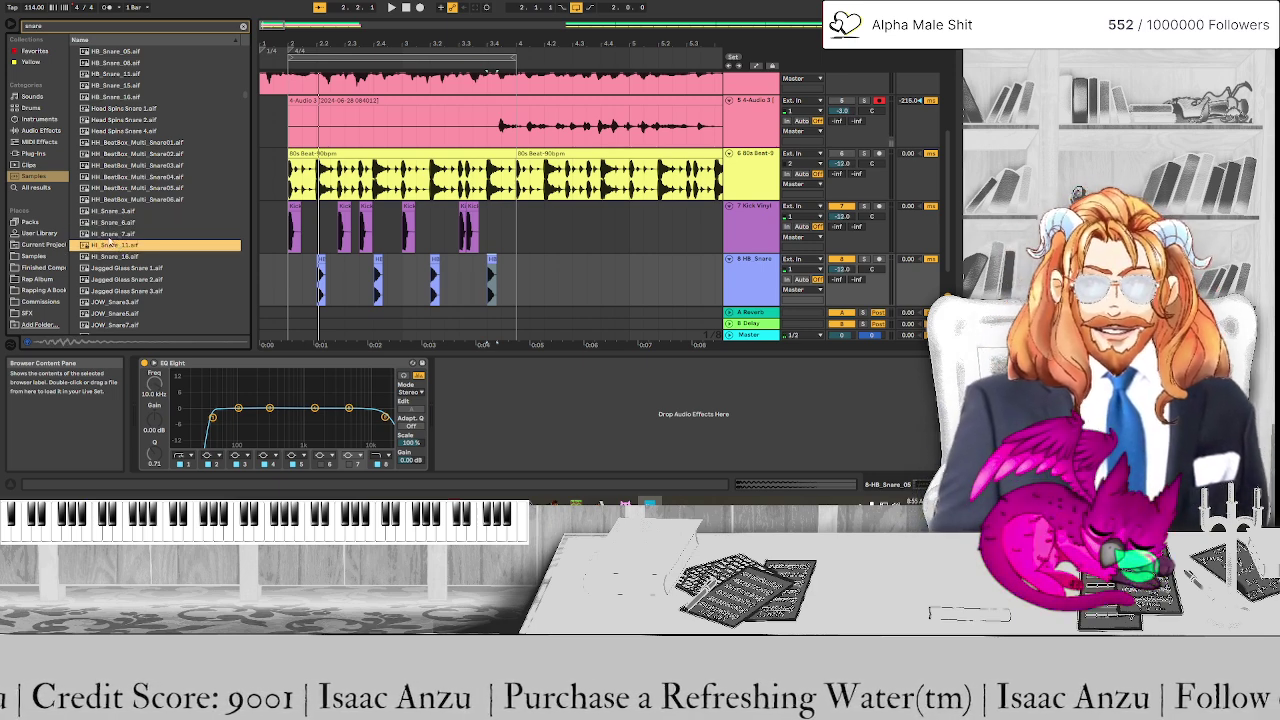
pyautogui.click(111, 214)
pyautogui.click(112, 223)
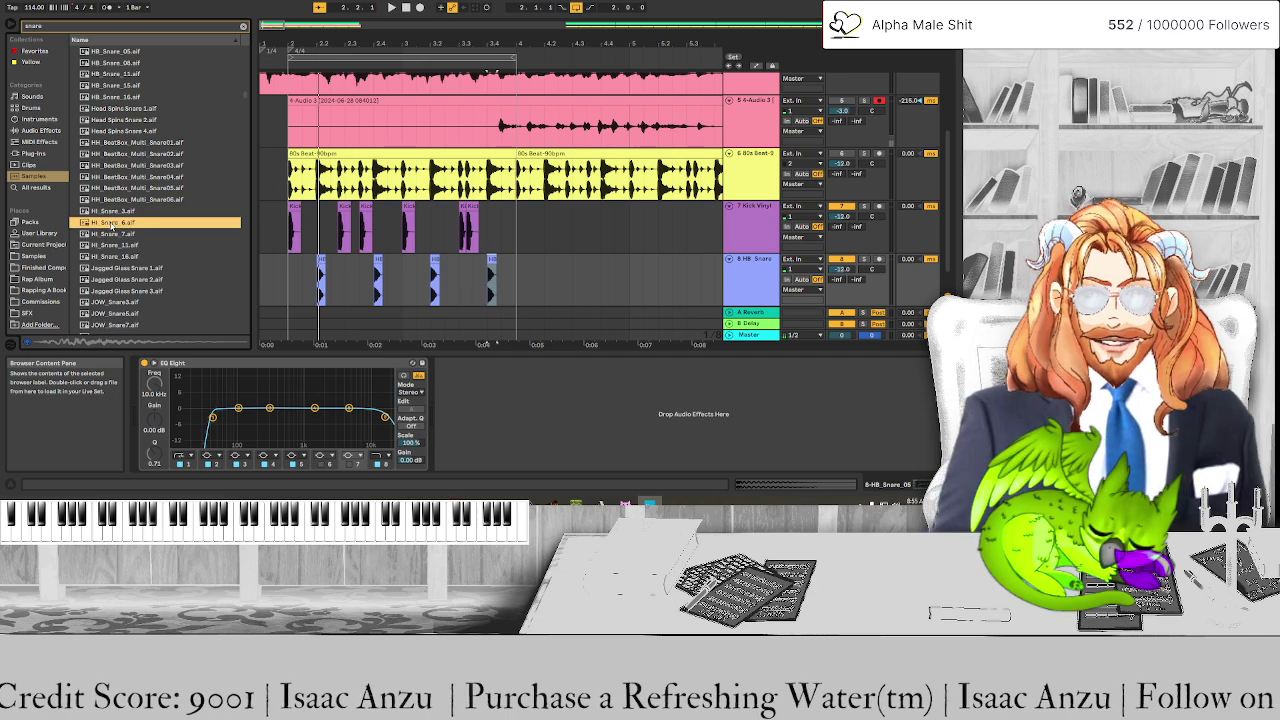
pyautogui.click(107, 257)
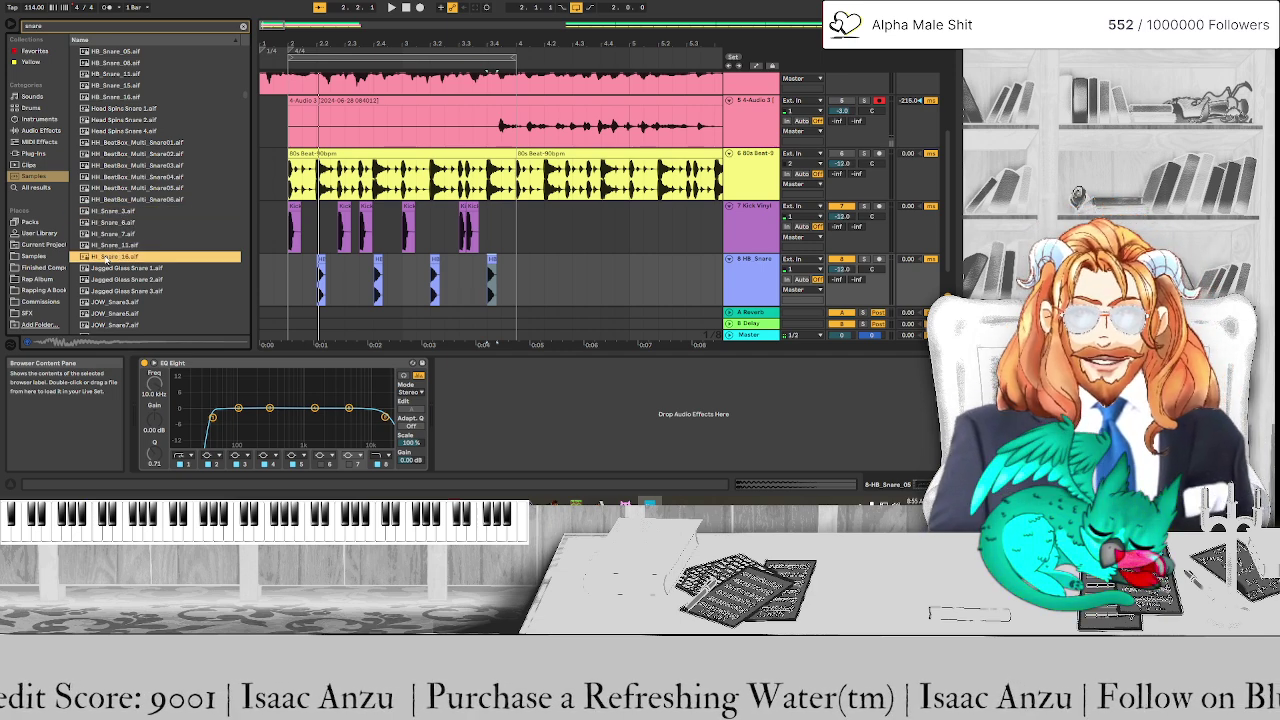
# Replace the first snare clip at 2.2.1 with HI_Snare_7.aif
pyautogui.scroll(-1, 107, 259)
pyautogui.click(105, 222)
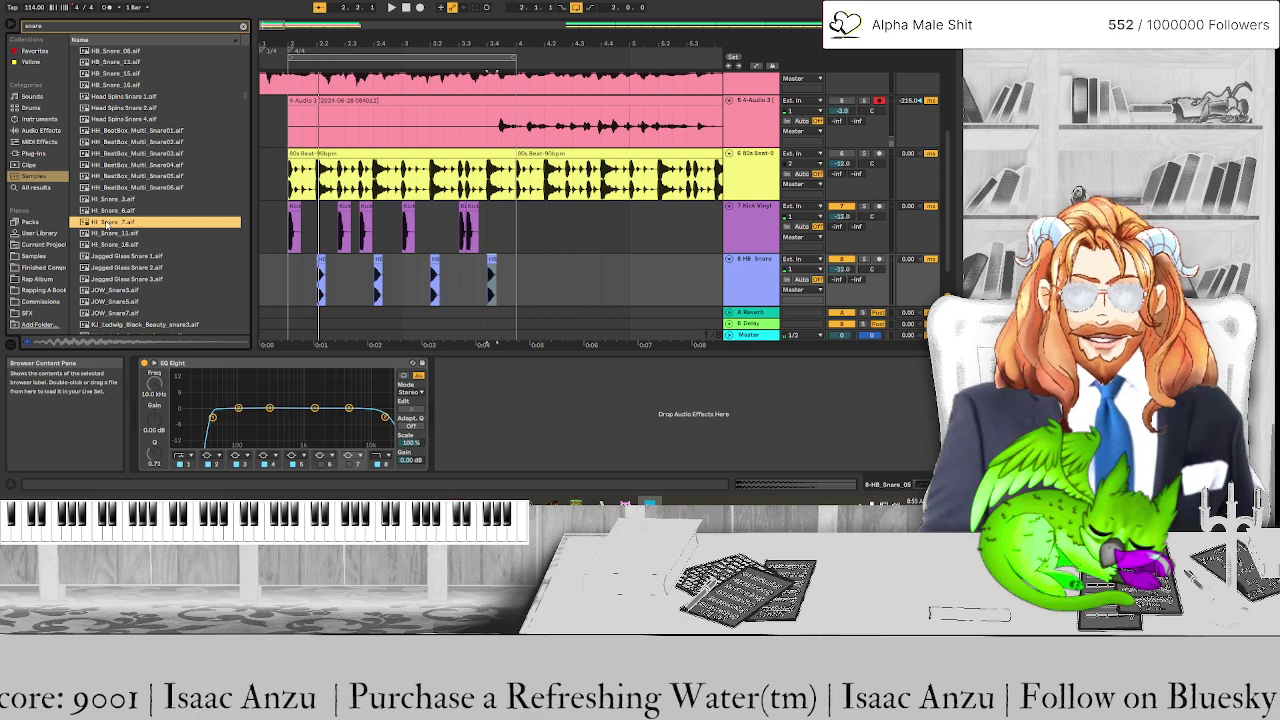
pyautogui.click(322, 266)
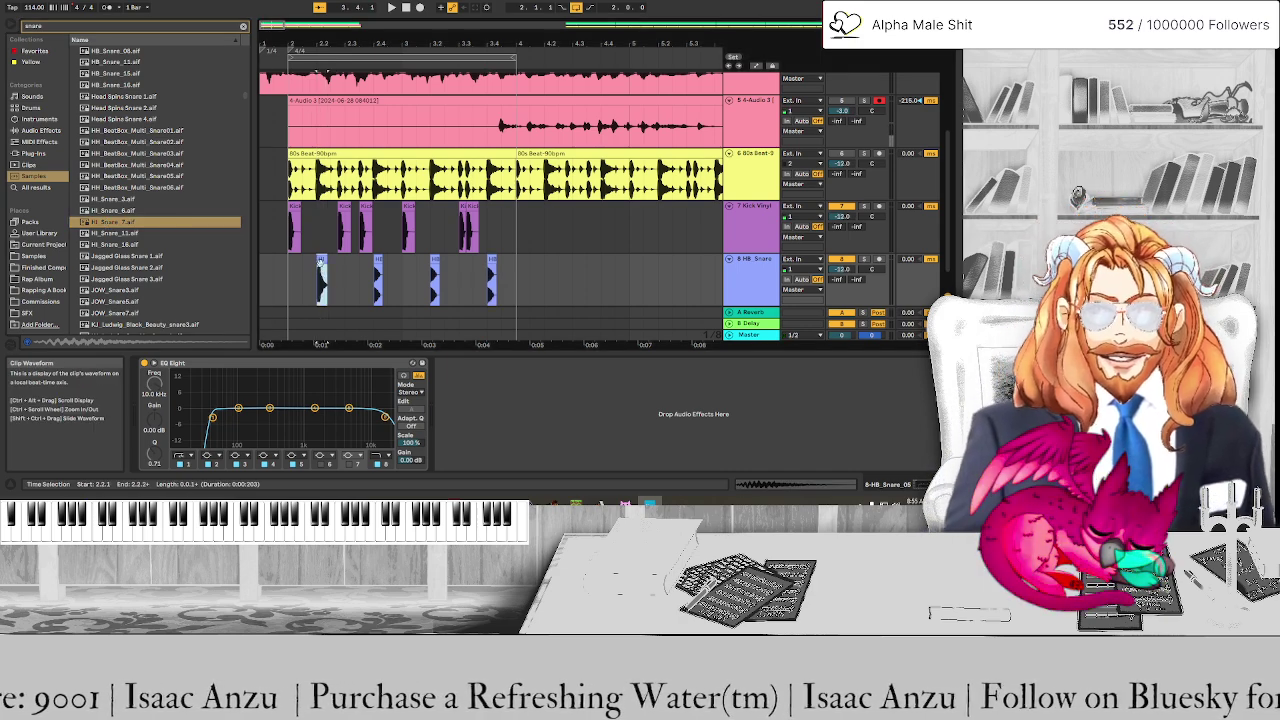
# Replace the other three snare clips at 2.4.1, 3.2.1 and 3.4.1 with HI_Snare_7.aif and play the loop
pyautogui.click(377, 275)
pyautogui.click(435, 275)
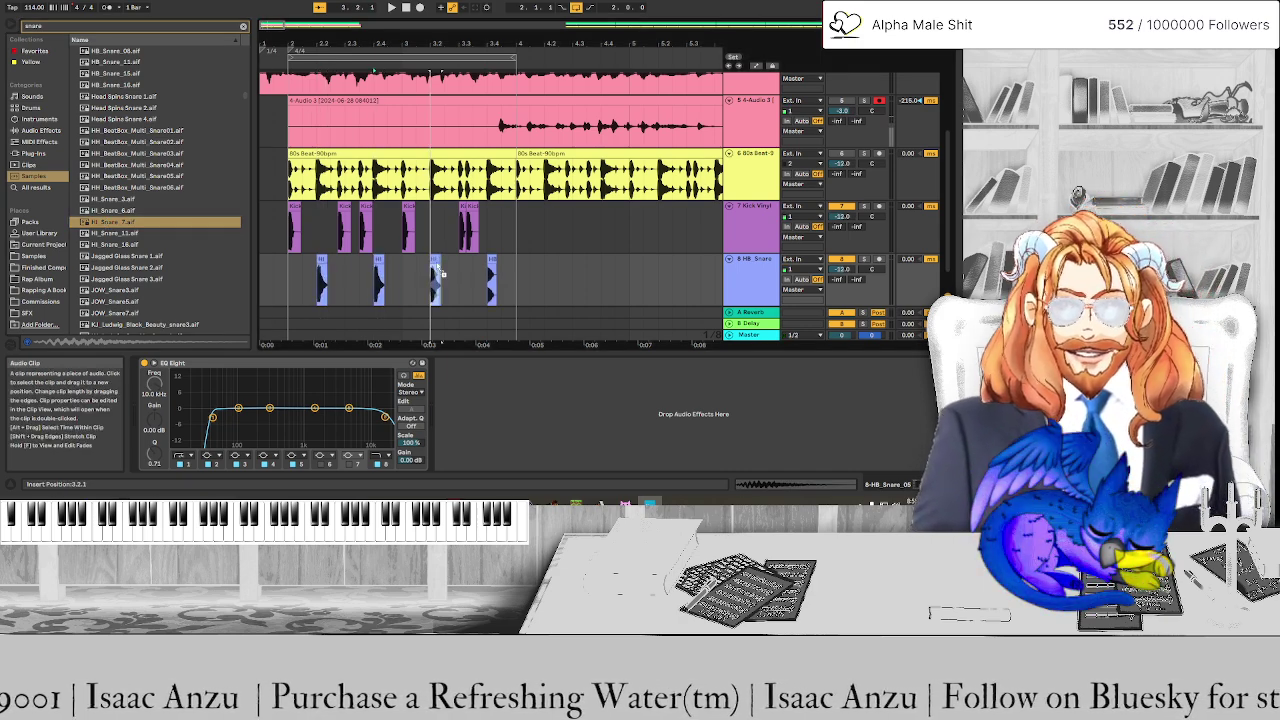
pyautogui.click(490, 278)
pyautogui.press('space')
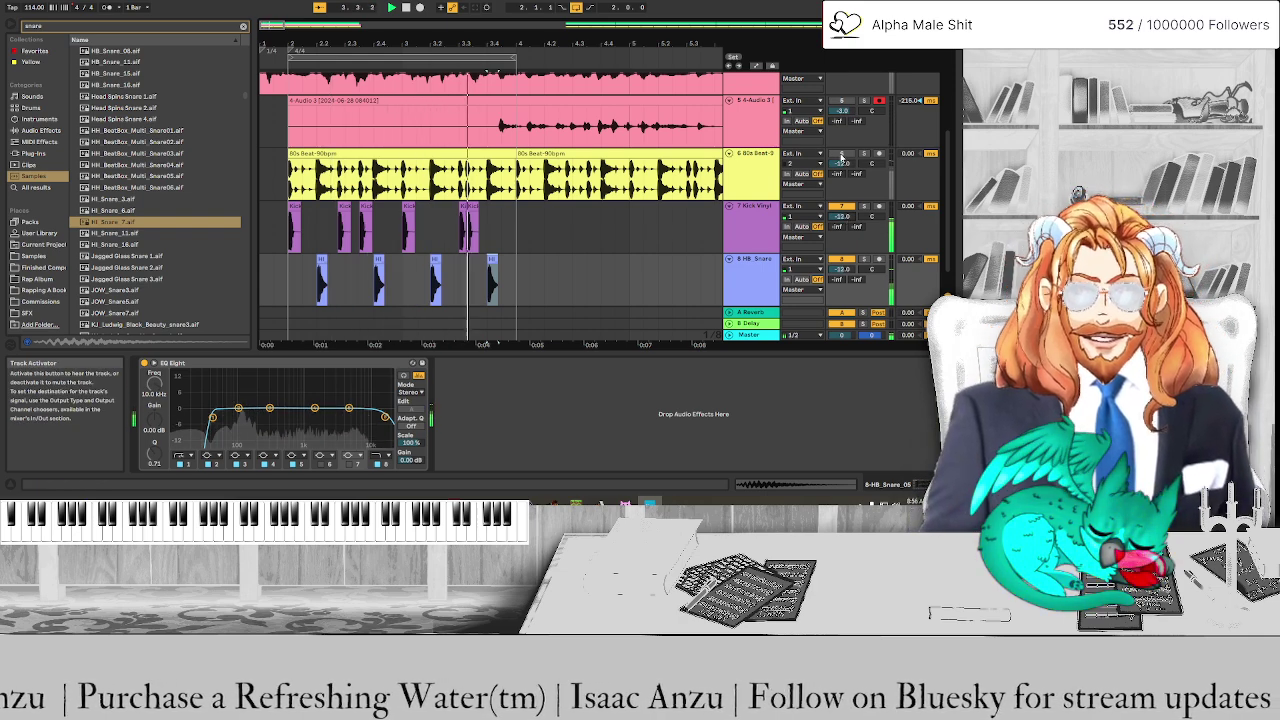
pyautogui.scroll(-1, 523, 280)
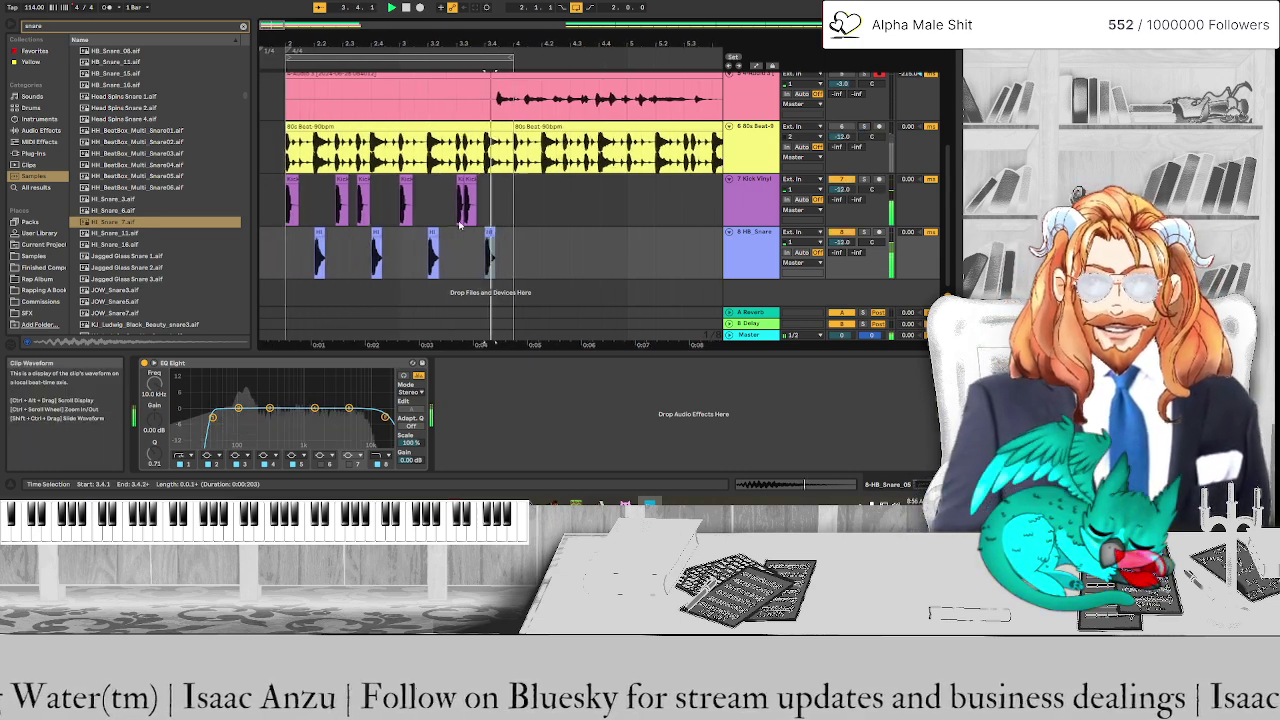
pyautogui.click(520, 236)
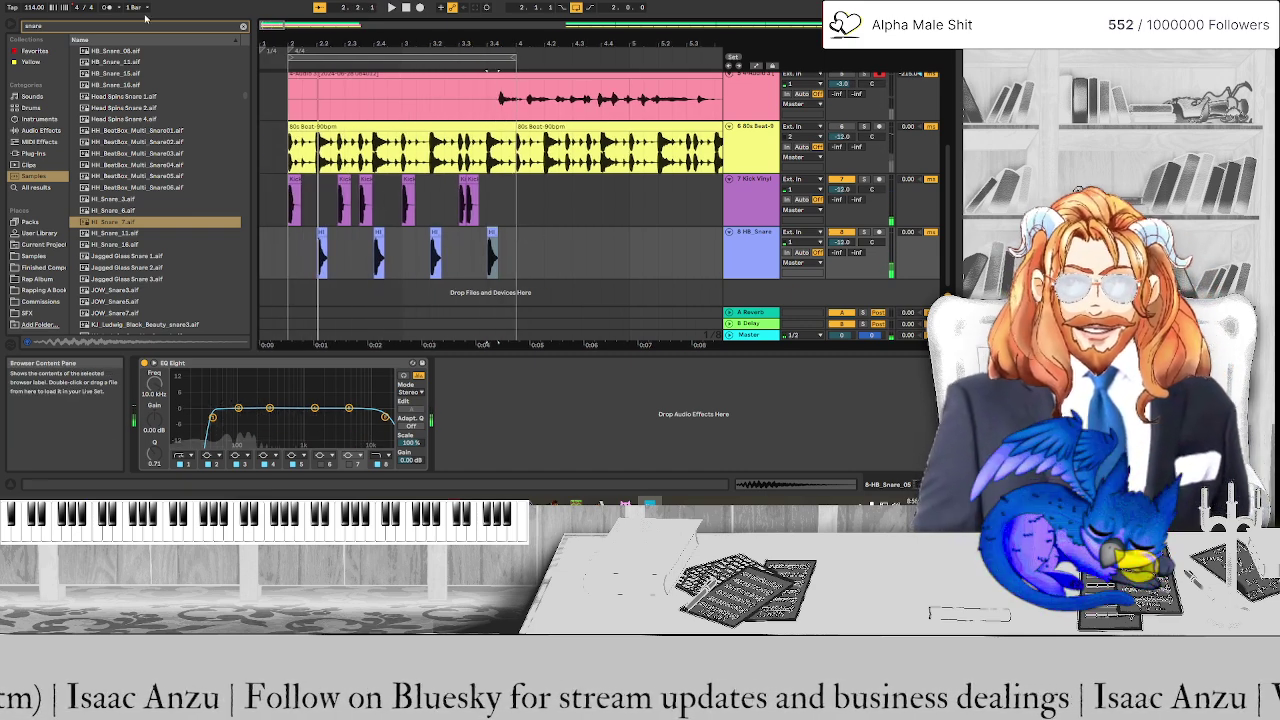
pyautogui.press('space')
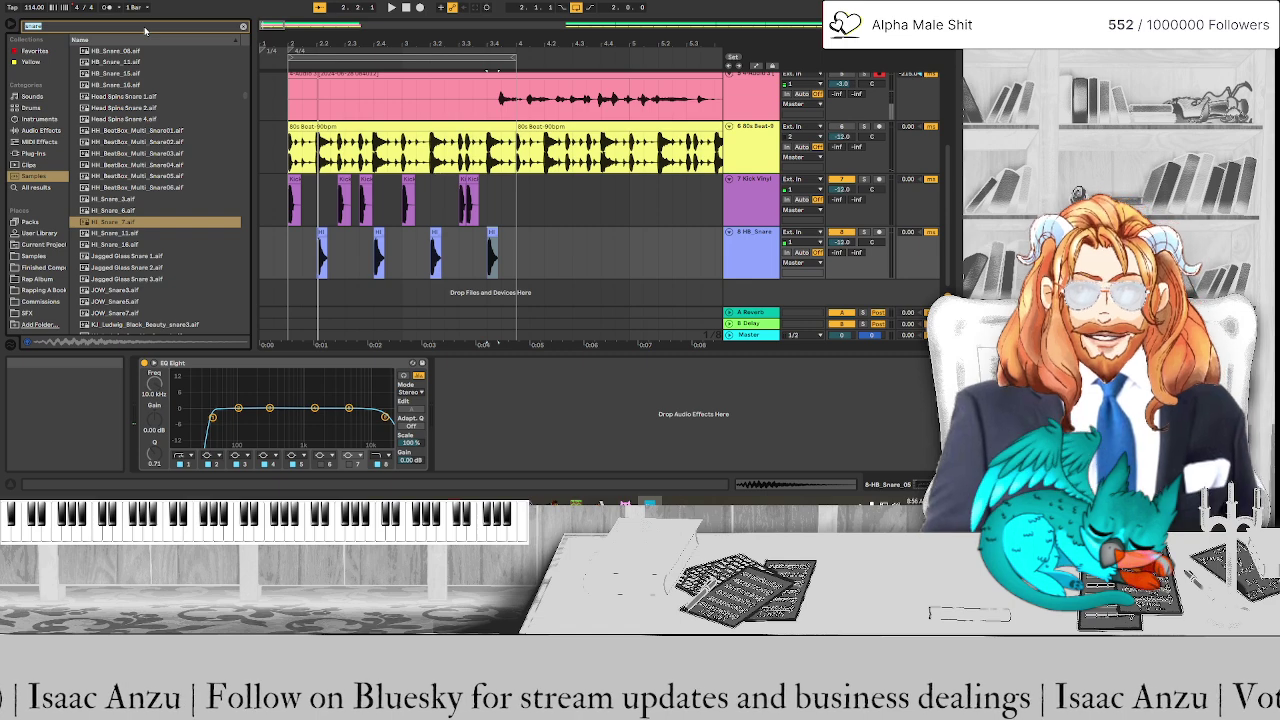
# Search the samples for "80s" and preview the 80sSpaceCraft and 80sUKDiscoVinyl hi-hat samples
pyautogui.write('80')
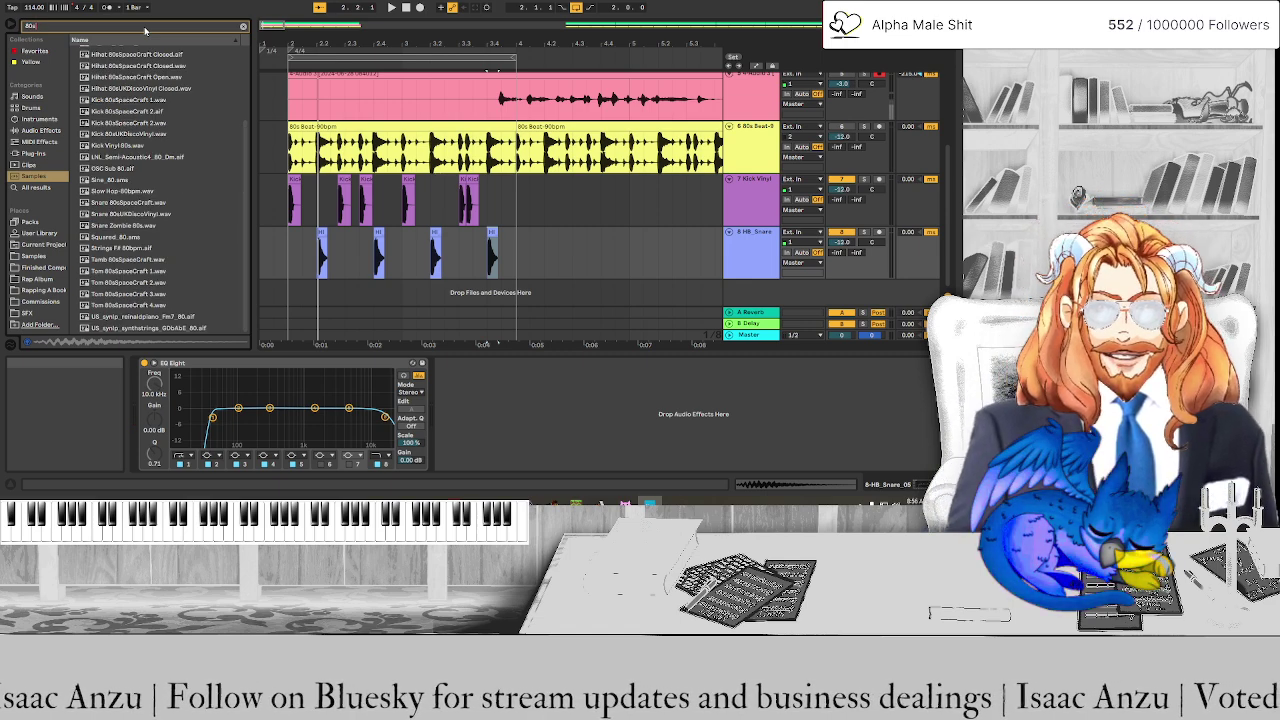
pyautogui.scroll(1, 163, 222)
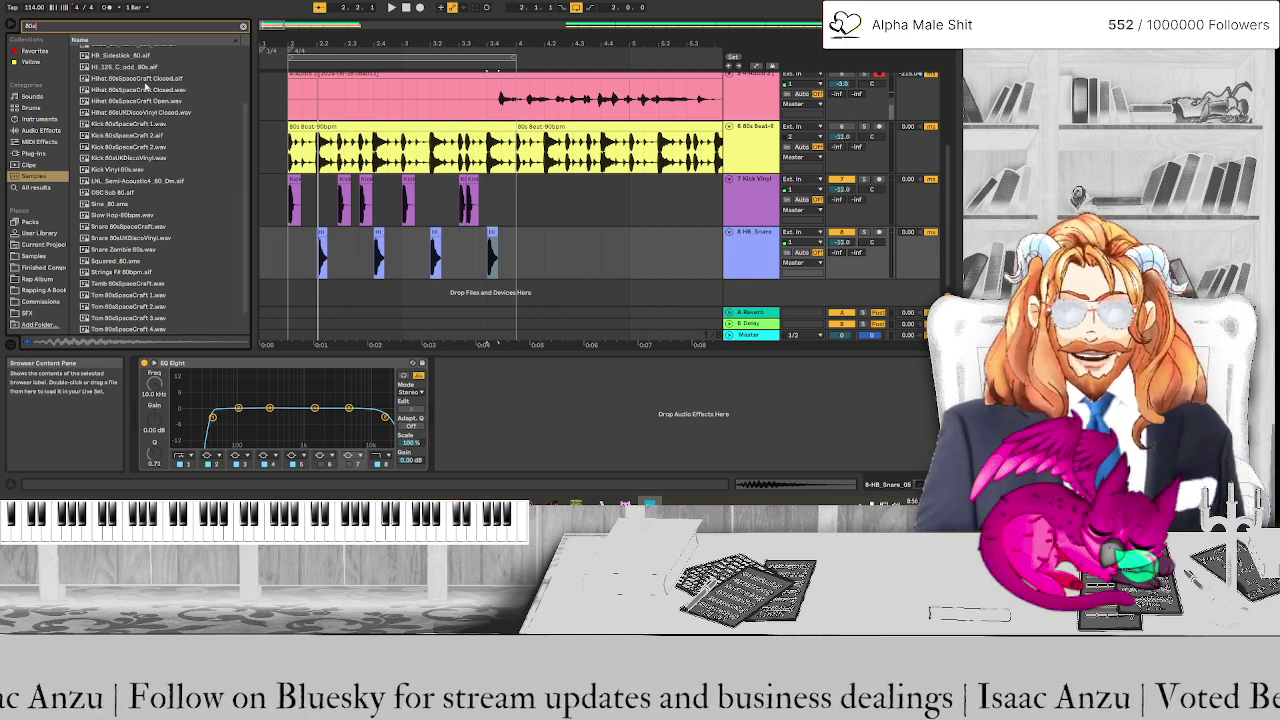
pyautogui.click(145, 82)
pyautogui.click(146, 101)
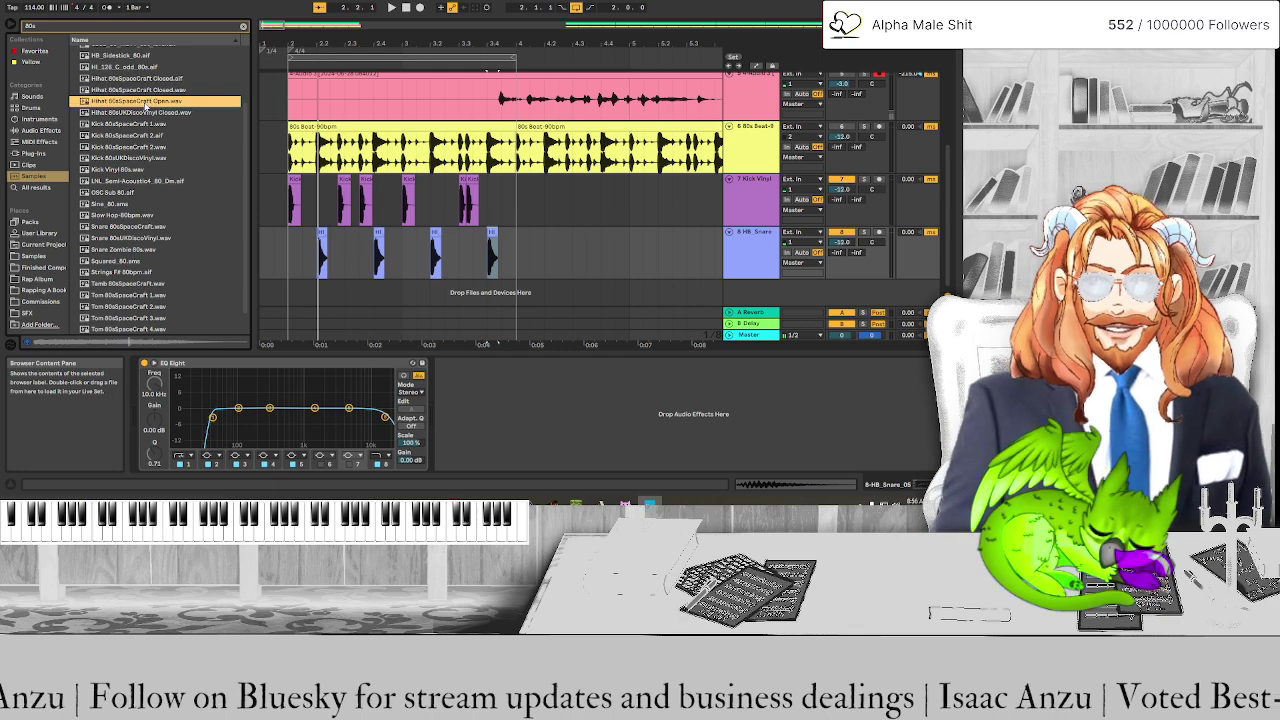
pyautogui.click(147, 90)
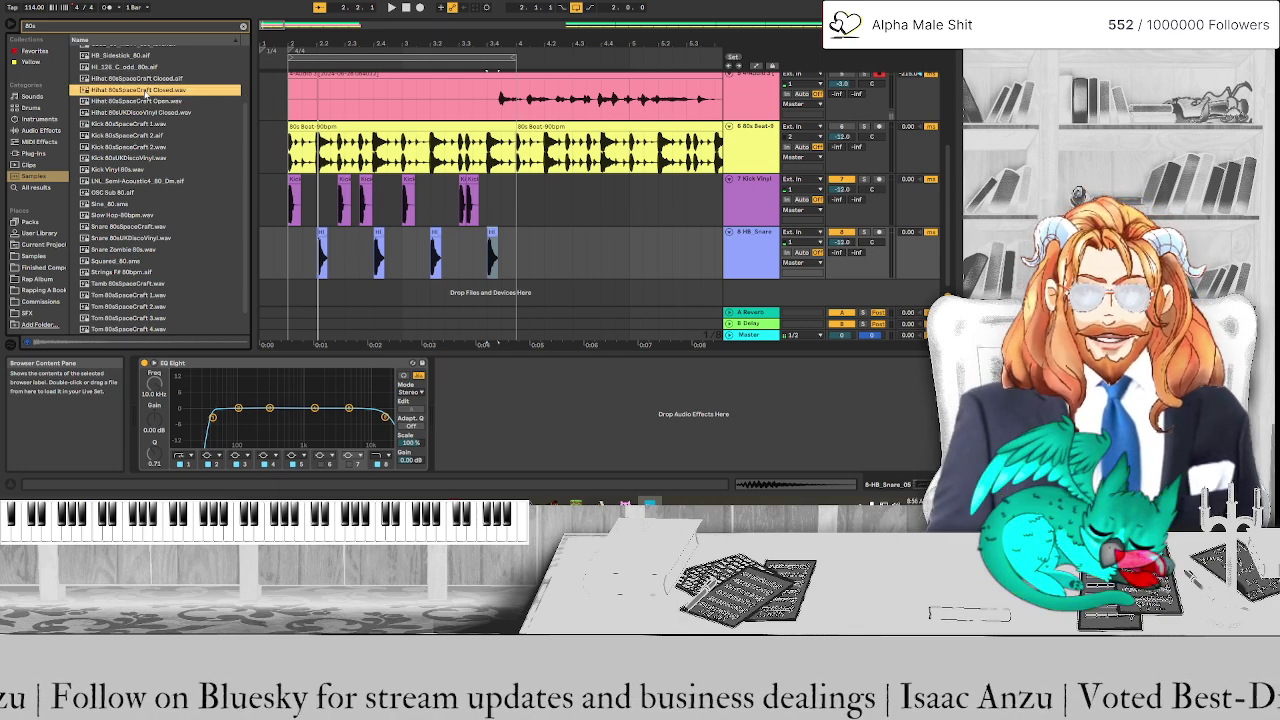
pyautogui.click(146, 112)
pyautogui.click(134, 158)
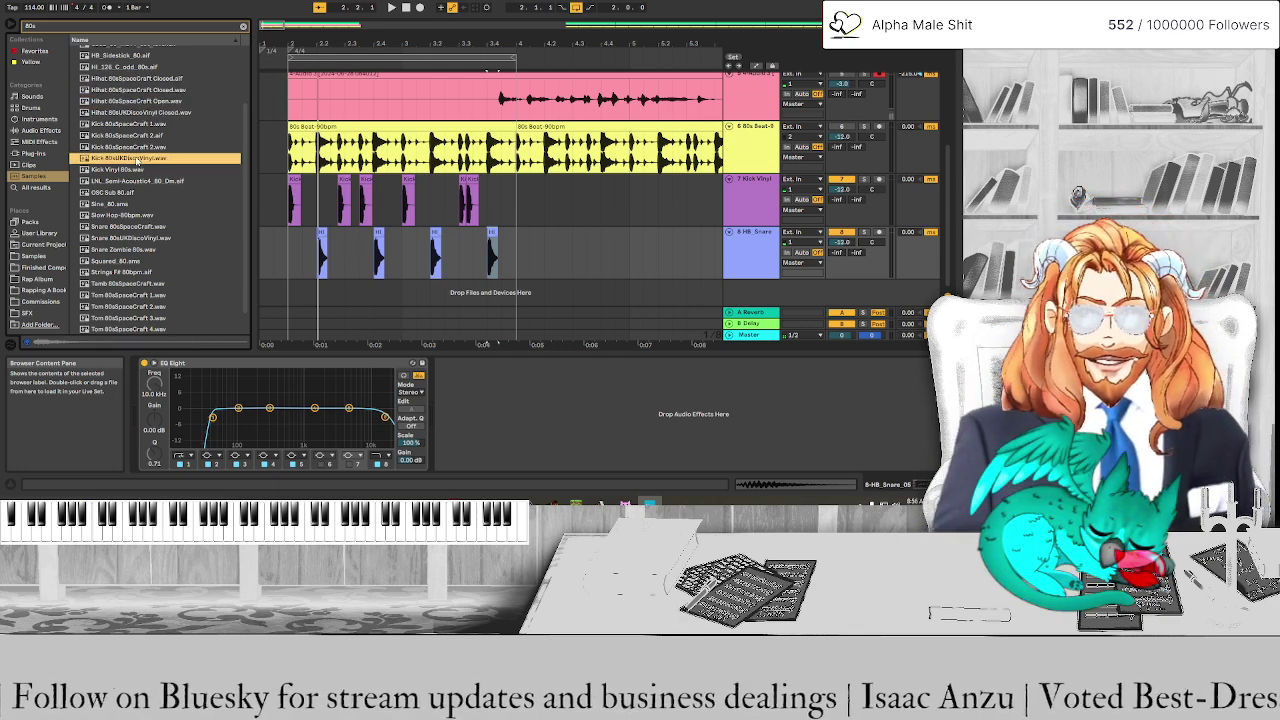
pyautogui.click(138, 112)
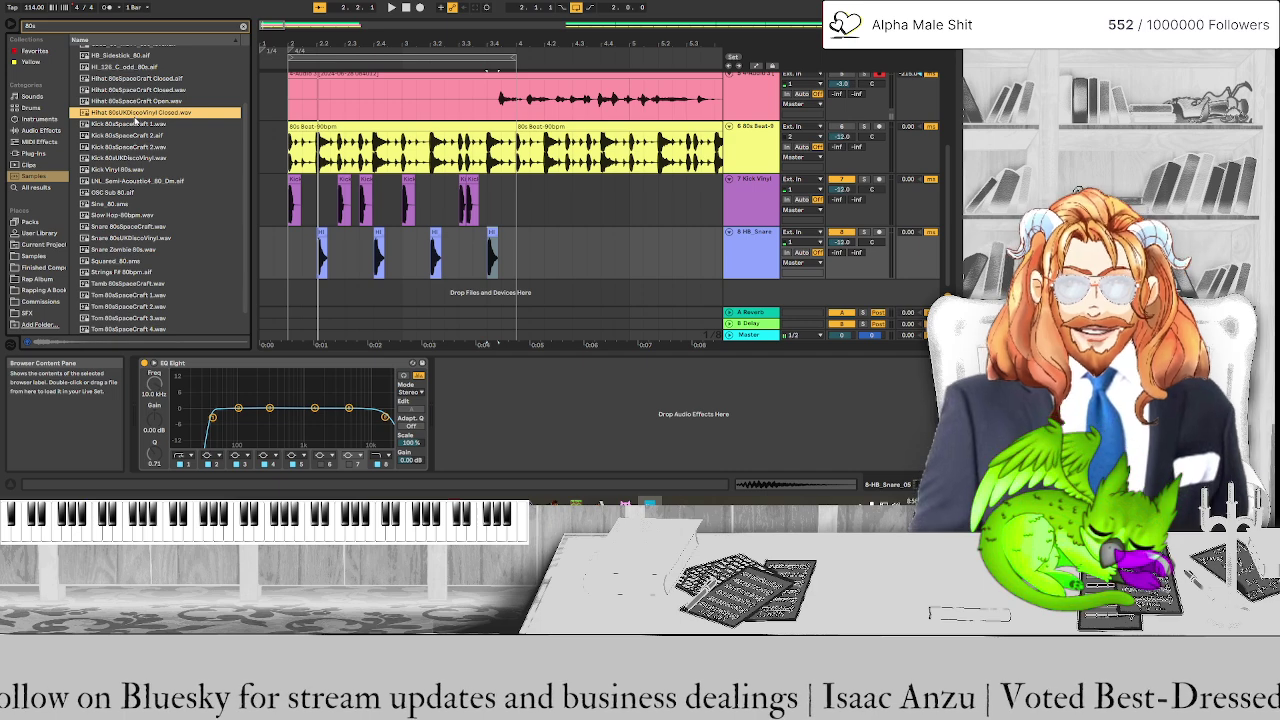
# Place Hihat 80sUKDiscoVinyl Closed.wav at 2.1.1 on a new track below the snare, with the track volume at -12.0 dB
pyautogui.scroll(-1, 147, 117)
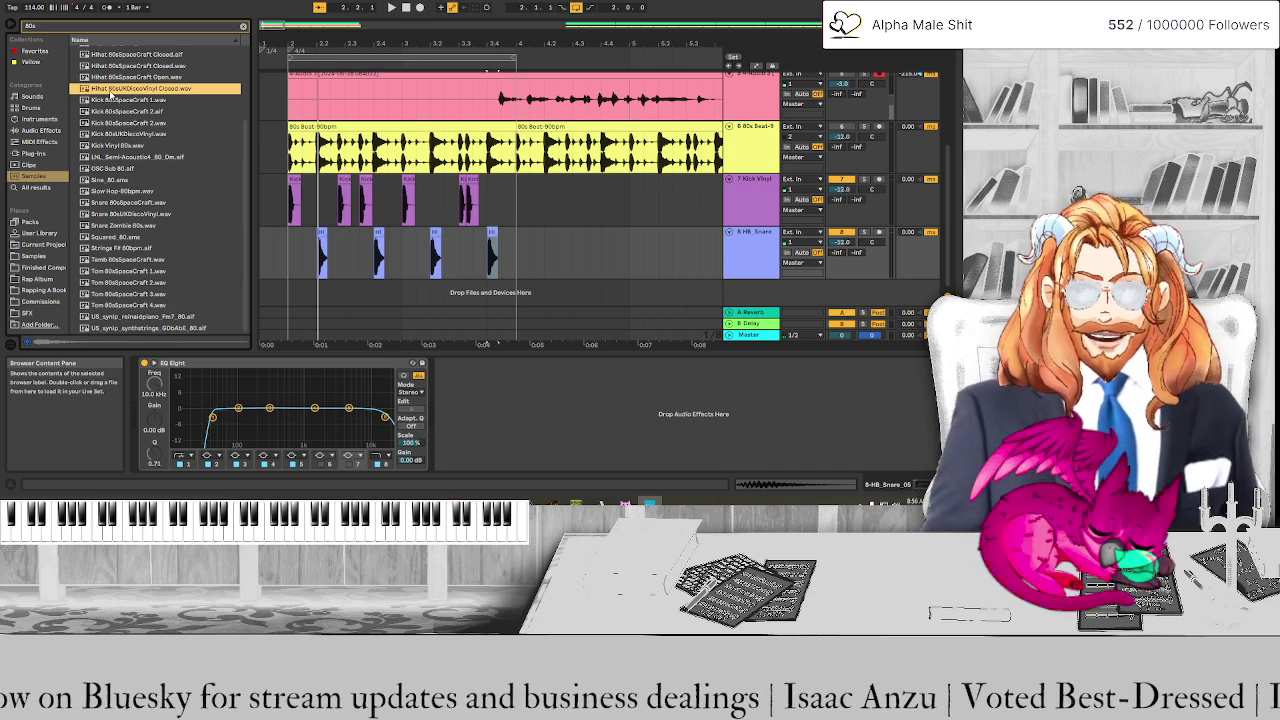
pyautogui.click(304, 296)
pyautogui.press('Return')
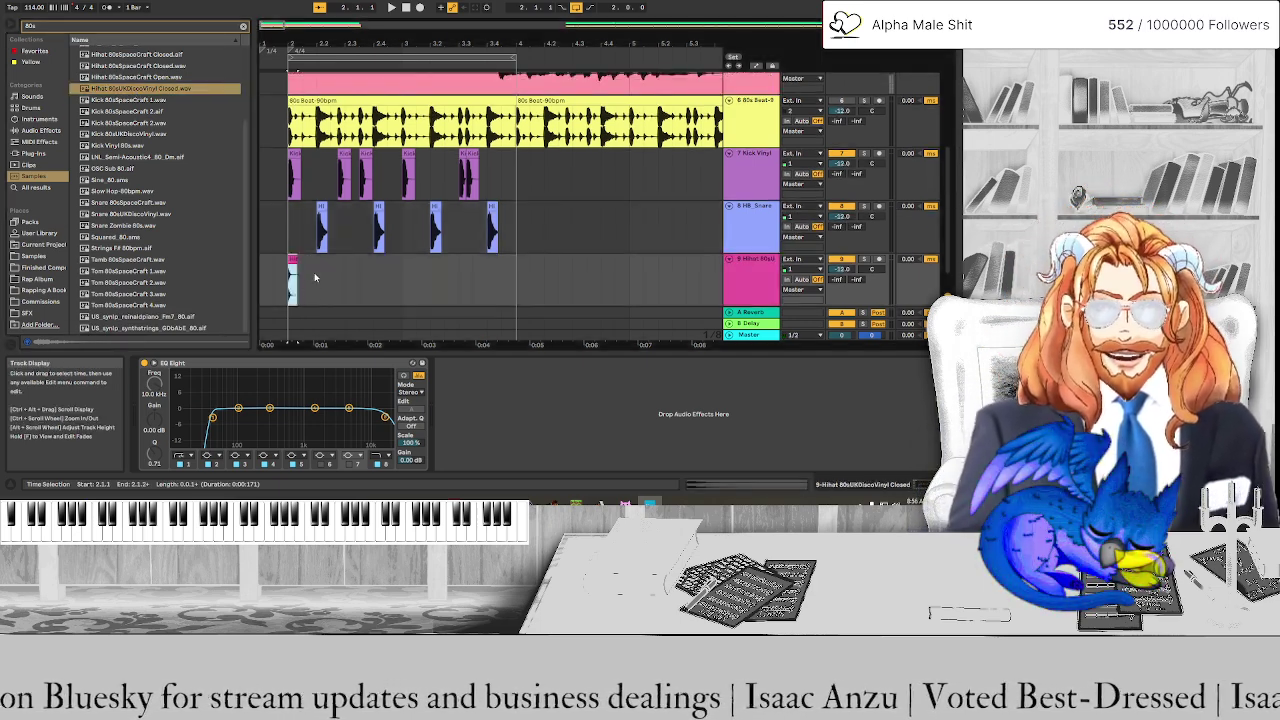
# Trim the new hi-hat clip to one sixteenth note, ending at 2.1.2, and save the project
pyautogui.keyDown('ctrl'); pyautogui.scroll(3, 311, 276); pyautogui.keyUp('ctrl')
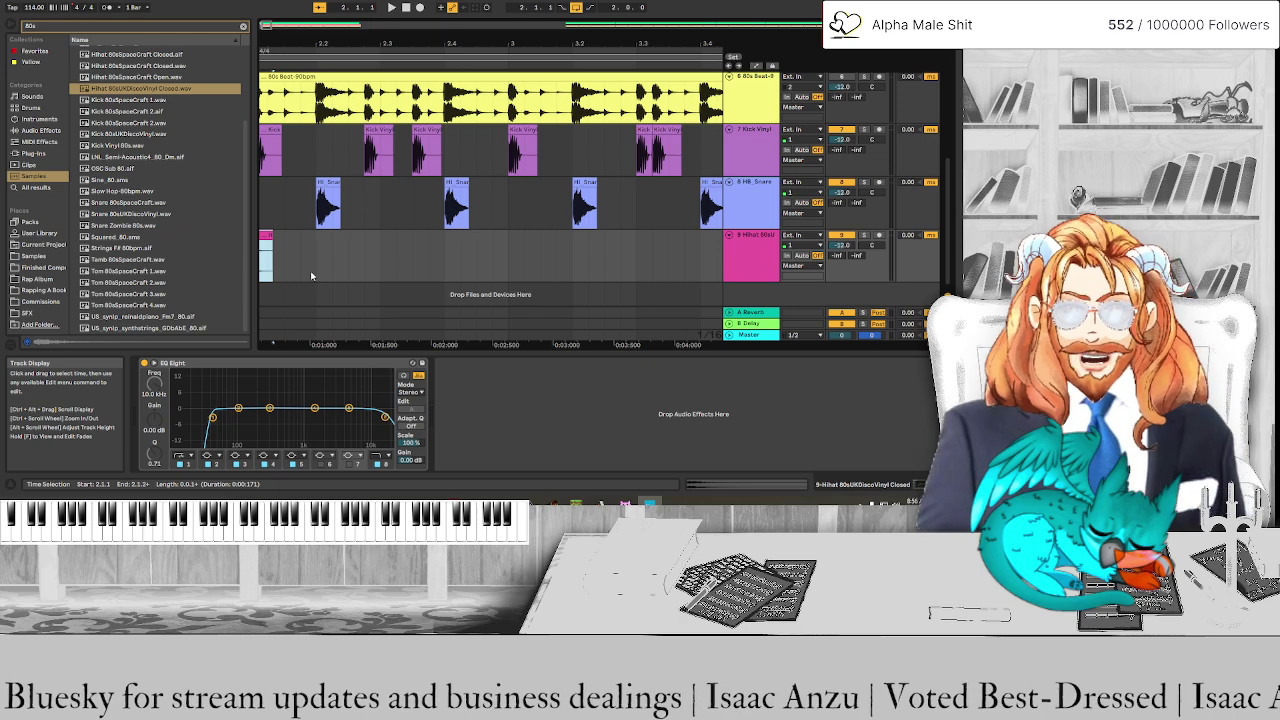
pyautogui.hscroll(-3, 318, 270)
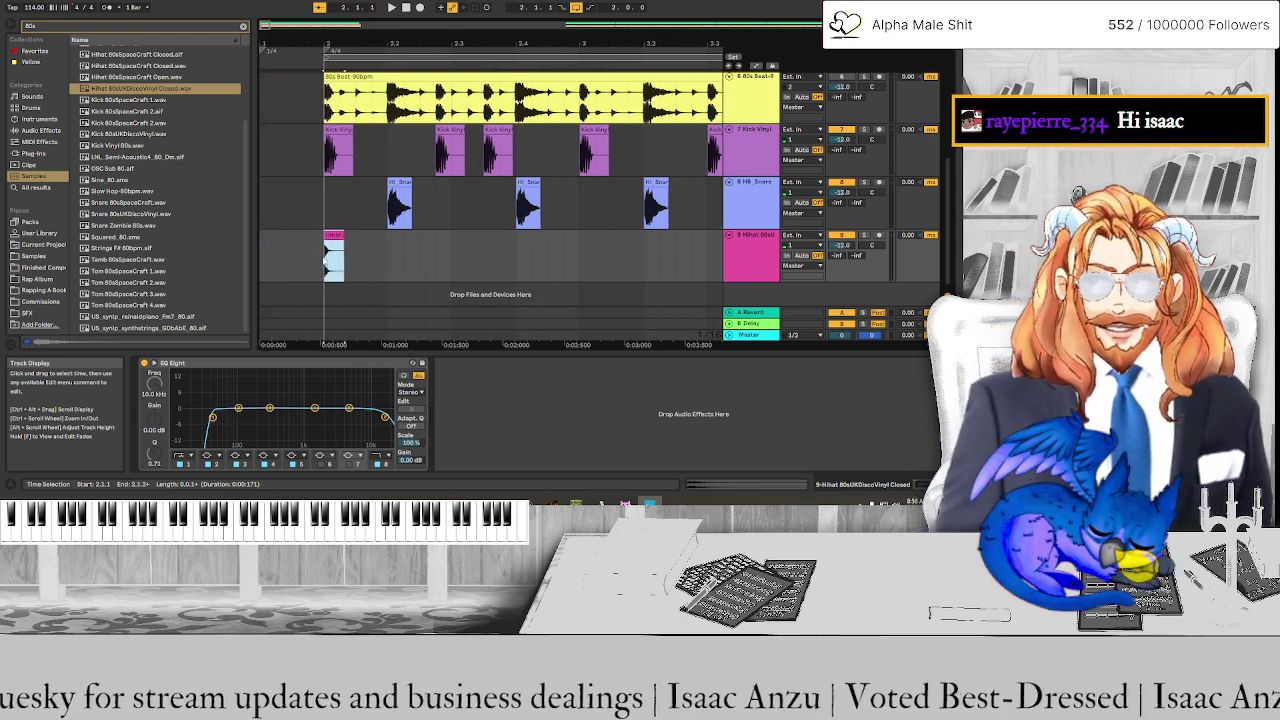
pyautogui.click(334, 240)
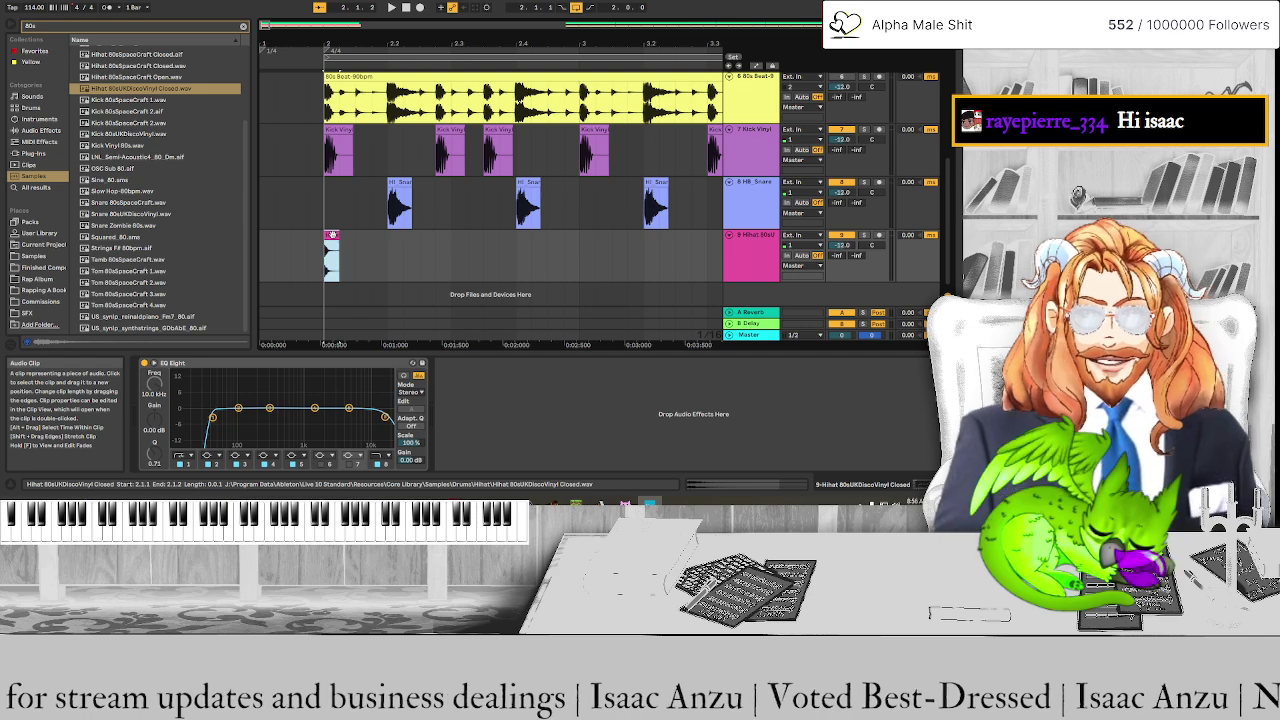
pyautogui.hotkey('ctrl', 's')
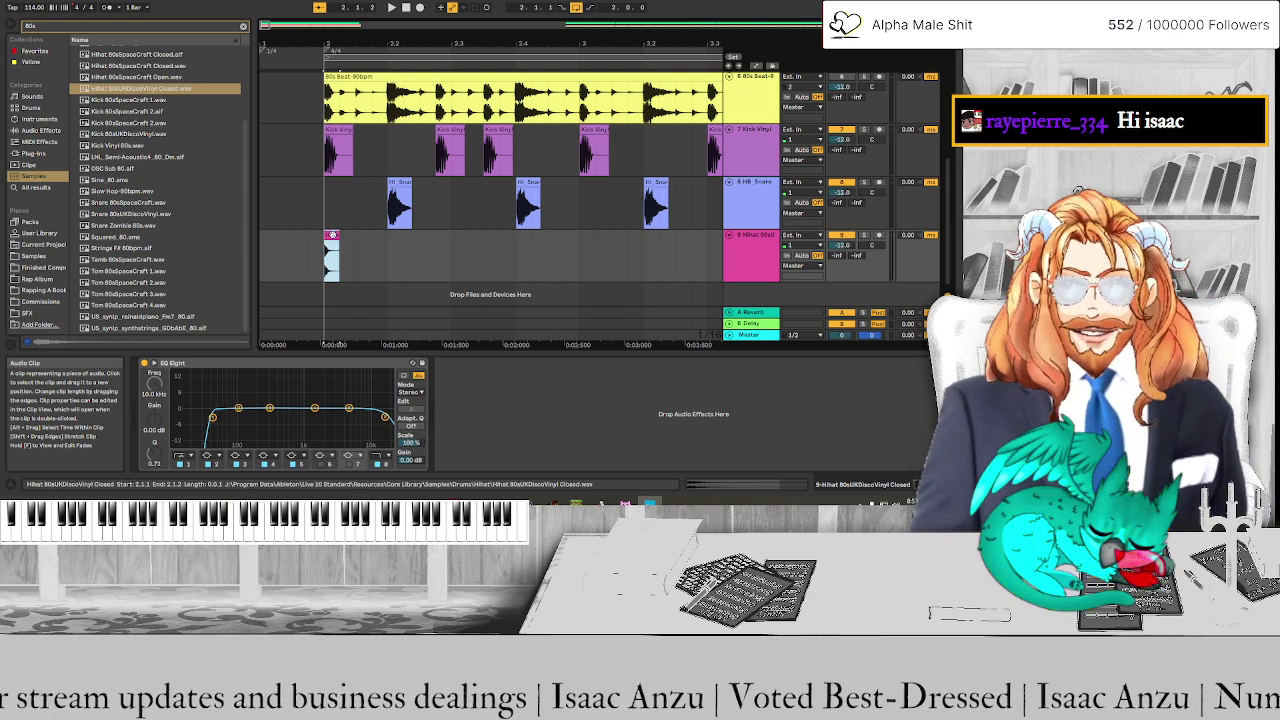
# Duplicate the sixteenth-note hi-hat clip repeatedly until it fills the loop up to 4.1.1, and play the loop
pyautogui.hotkey('ctrl', 'd')
pyautogui.hotkey('ctrl', 'd')
pyautogui.hotkey('ctrl', 'd')
pyautogui.hotkey('ctrl', 'd')
pyautogui.hotkey('ctrl', 'd')
pyautogui.hotkey('ctrl', 'd')
pyautogui.hotkey('ctrl', 'd')
pyautogui.hotkey('ctrl', 'd')
pyautogui.hotkey('ctrl', 'd')
pyautogui.hotkey('ctrl', 'd')
pyautogui.hotkey('ctrl', 'd')
pyautogui.hotkey('ctrl', 'd')
pyautogui.hotkey('ctrl', 'd')
pyautogui.hotkey('ctrl', 'd')
pyautogui.hotkey('ctrl', 'd')
pyautogui.hotkey('ctrl', 'd')
pyautogui.hotkey('ctrl', 'd')
pyautogui.hotkey('ctrl', 'd')
pyautogui.hotkey('ctrl', 'd')
pyautogui.hotkey('ctrl', 'd')
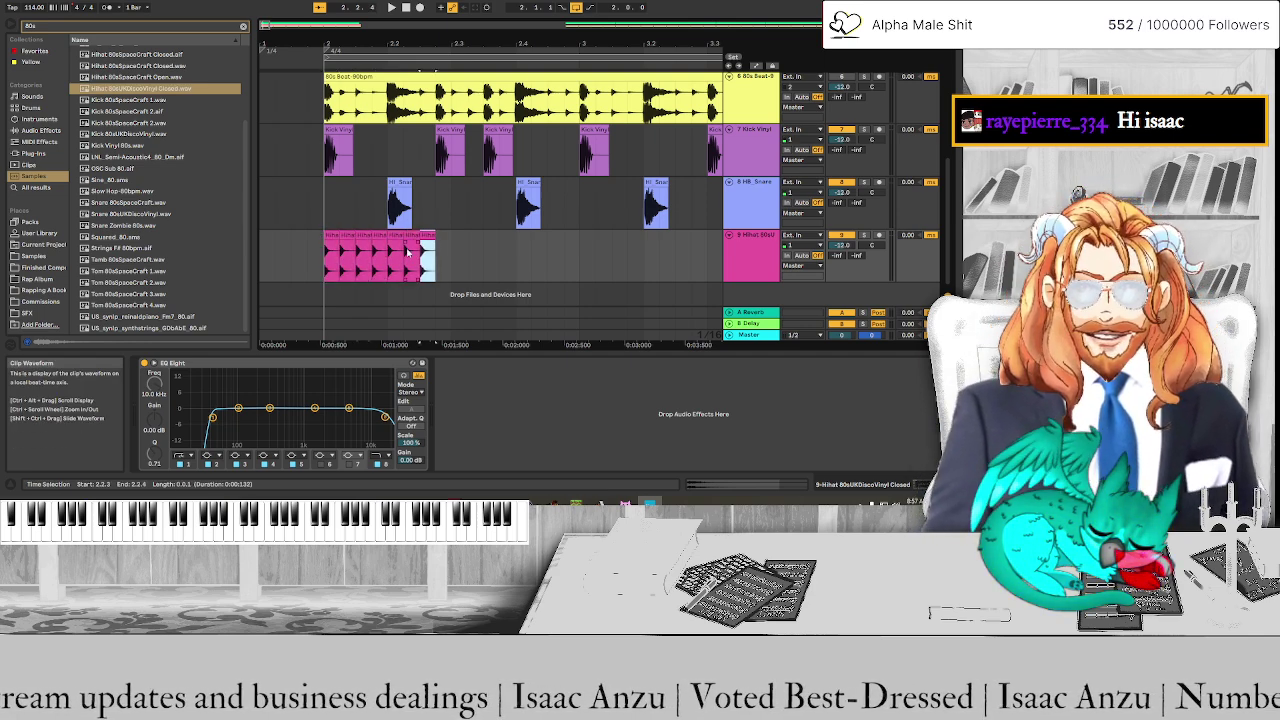
pyautogui.press('-')
pyautogui.press('-')
pyautogui.press('-')
pyautogui.press('-')
pyautogui.press('-')
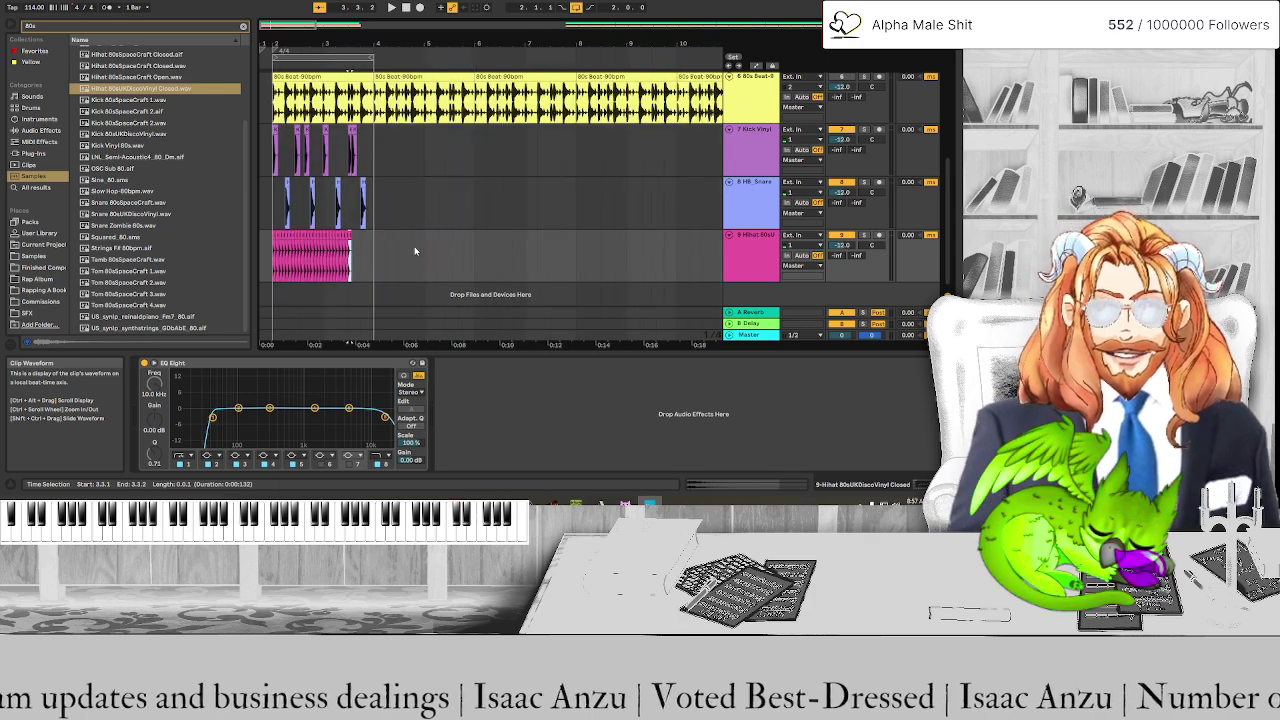
pyautogui.hotkey('ctrl', 'd')
pyautogui.hotkey('ctrl', 'd')
pyautogui.hotkey('ctrl', 'd')
pyautogui.hotkey('ctrl', 'd')
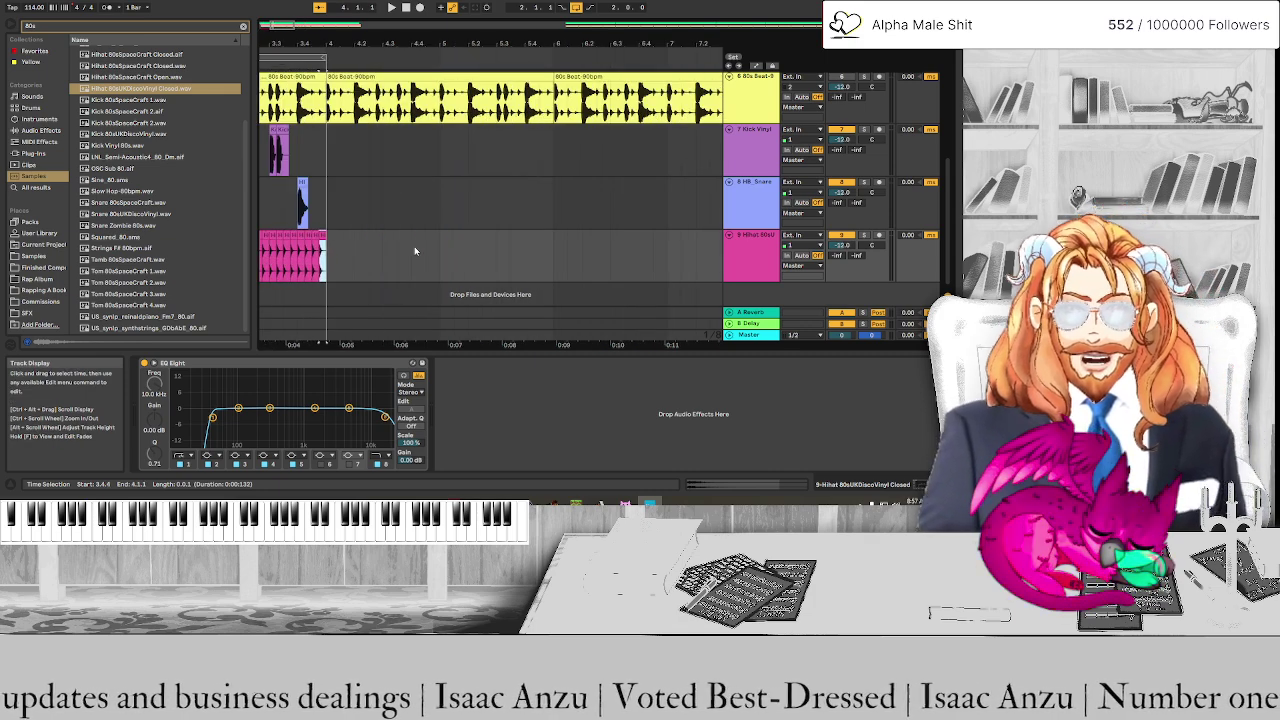
pyautogui.press('+')
pyautogui.press('+')
pyautogui.press('+')
pyautogui.press('+')
pyautogui.press('+')
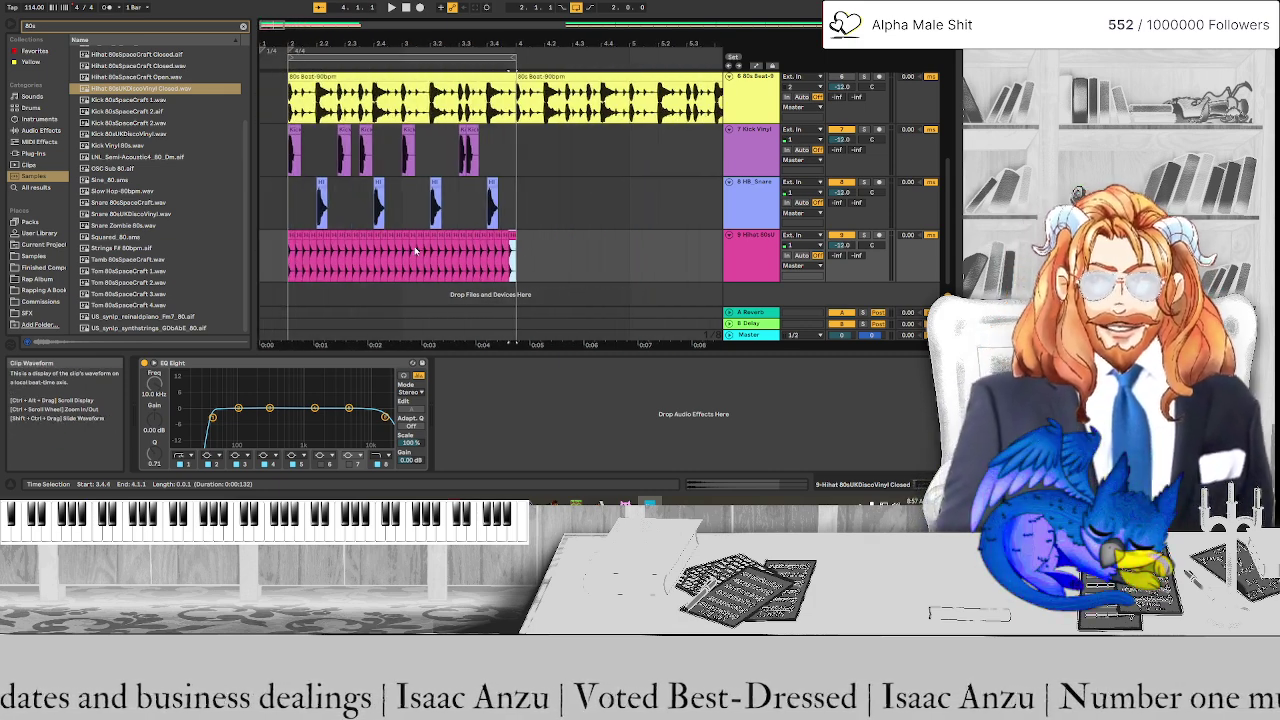
pyautogui.press('space')
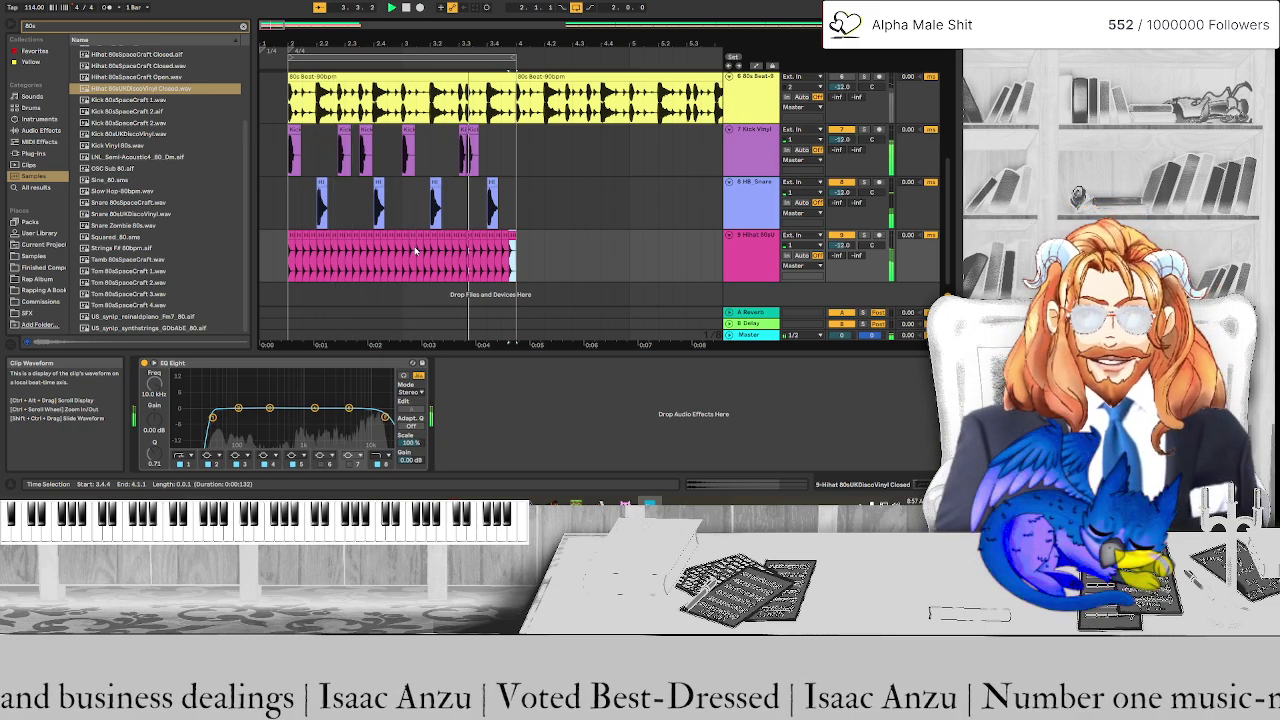
# Preview Kick 80sUKDiscoVinyl, Hihat 80sSpaceCraft Closed and Open, and Kick 80sSpaceCraft 1 as additional samples
pyautogui.keyDown('ctrl'); pyautogui.scroll(3, 468, 223); pyautogui.keyUp('ctrl')
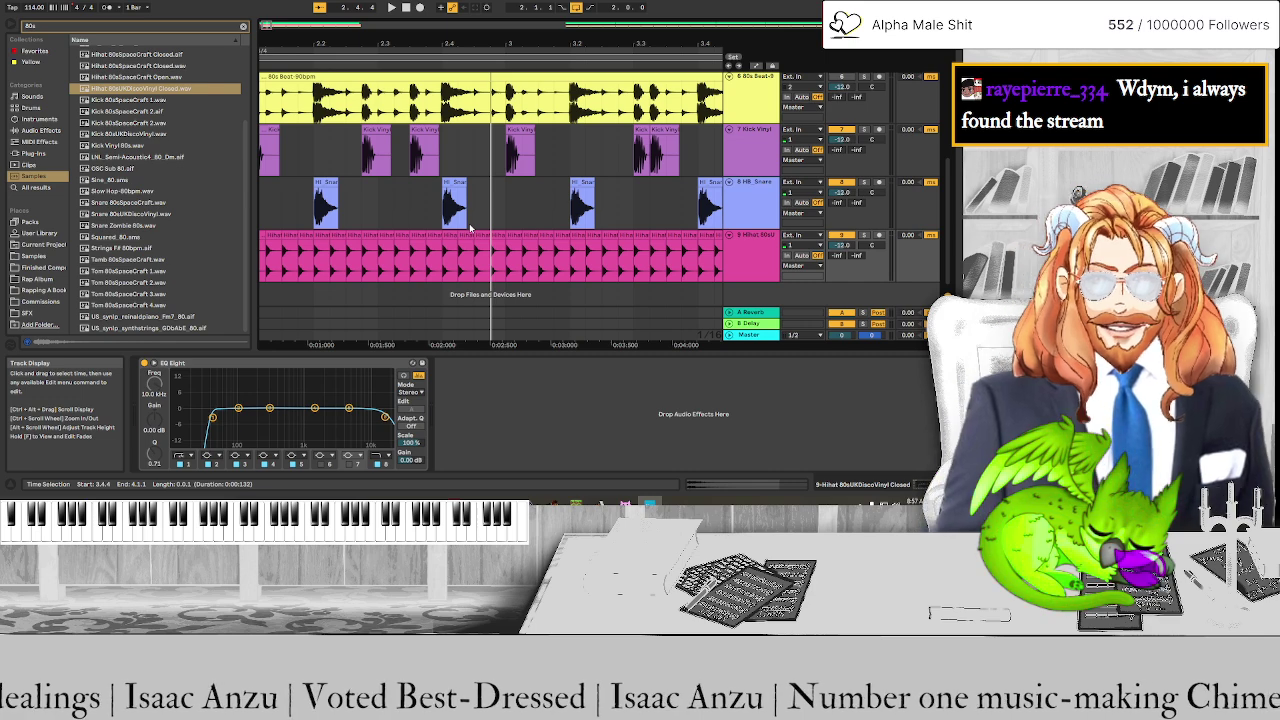
pyautogui.hscroll(-2, 366, 243)
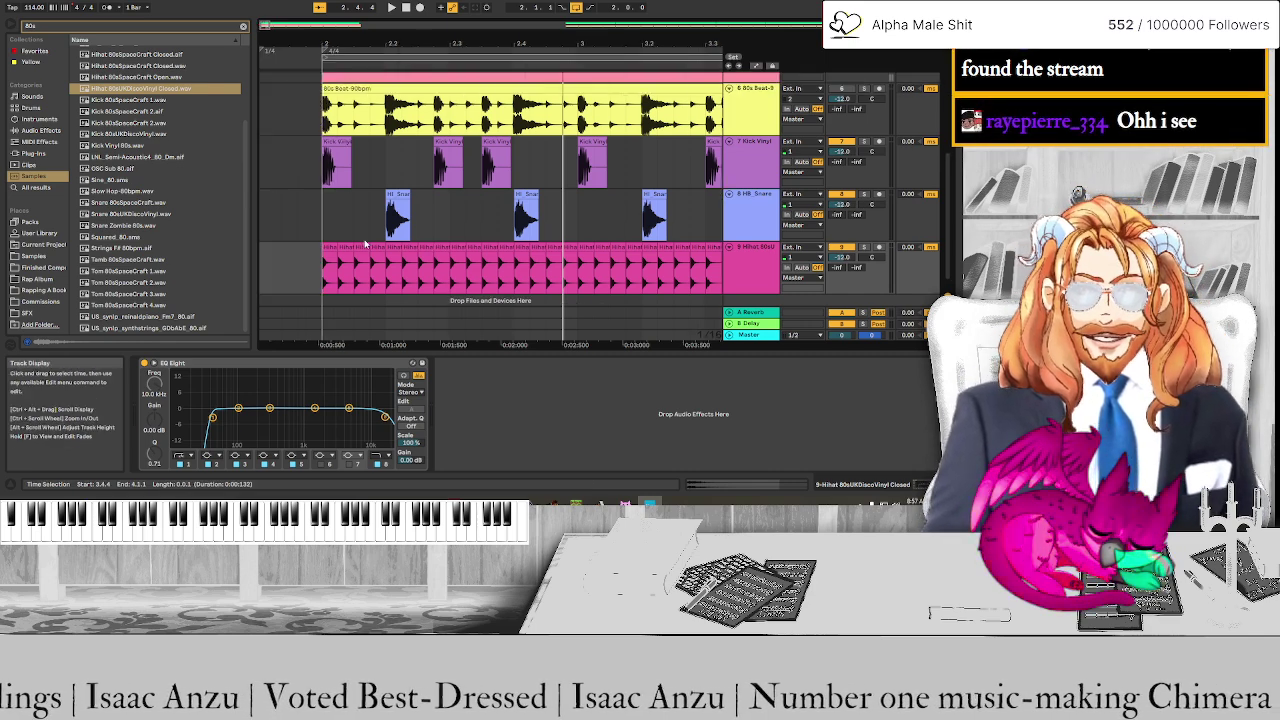
pyautogui.hscroll(-1, 366, 243)
pyautogui.click(156, 134)
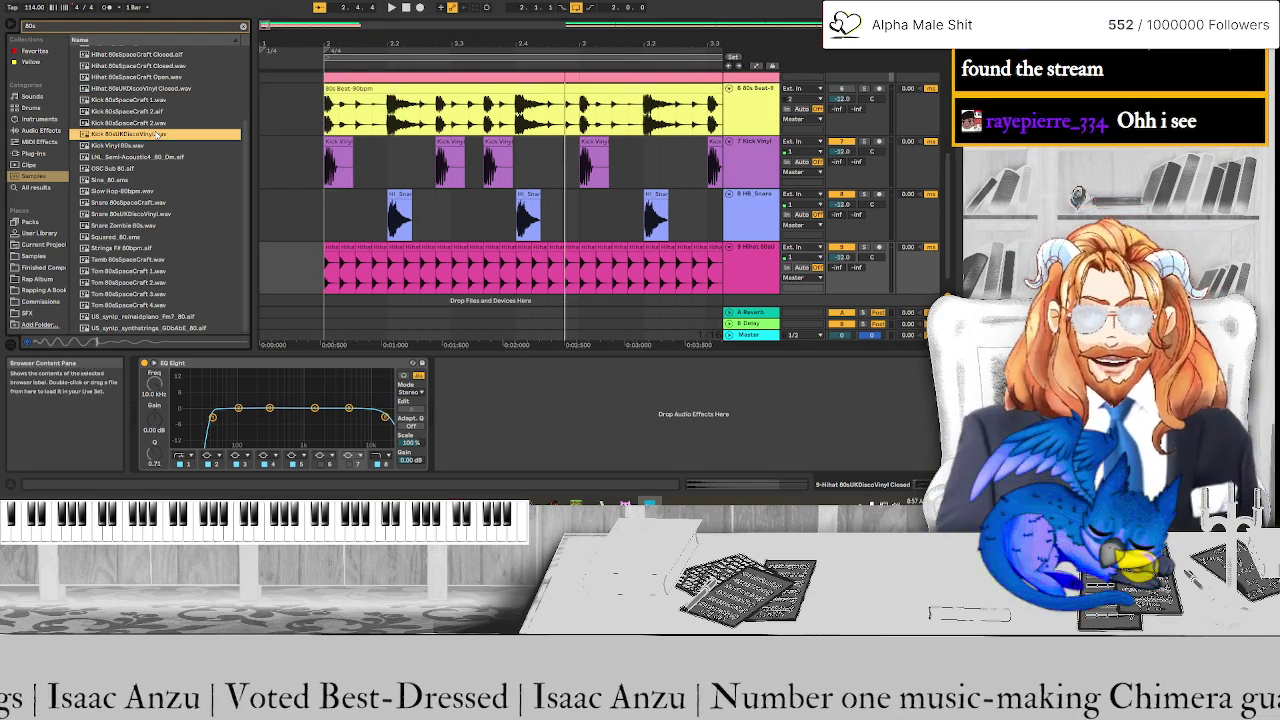
pyautogui.click(155, 67)
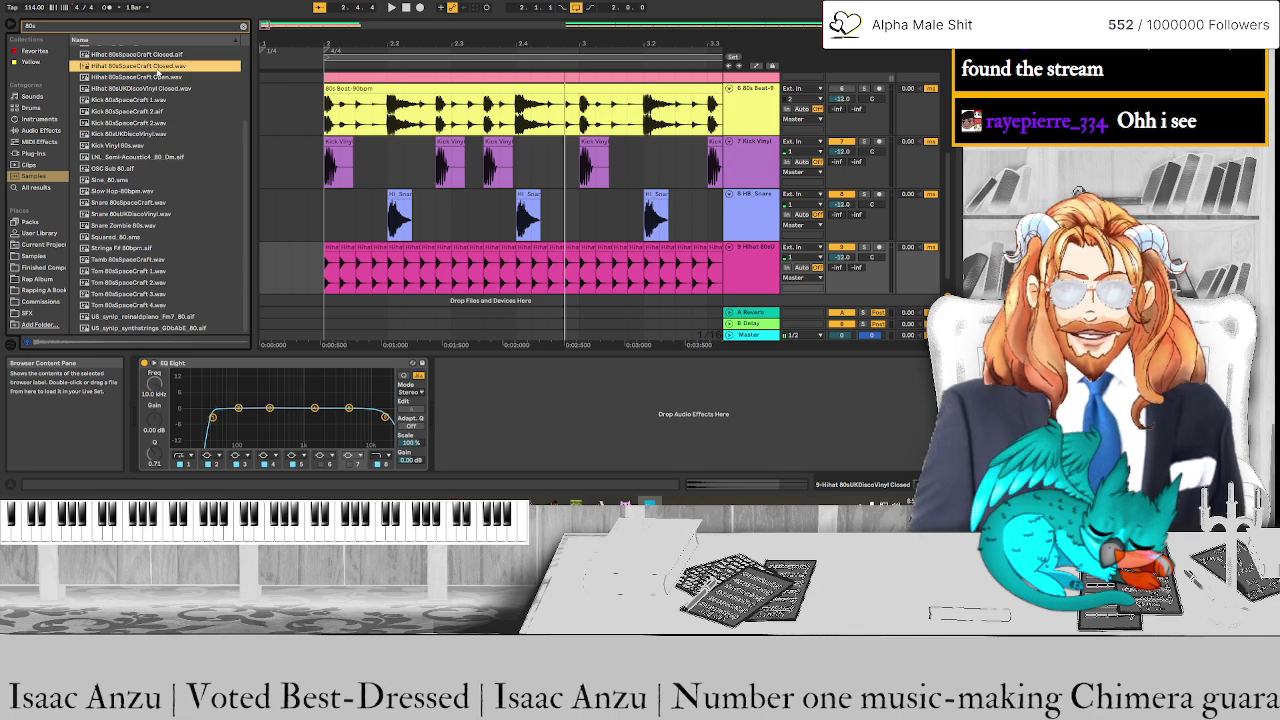
pyautogui.click(158, 77)
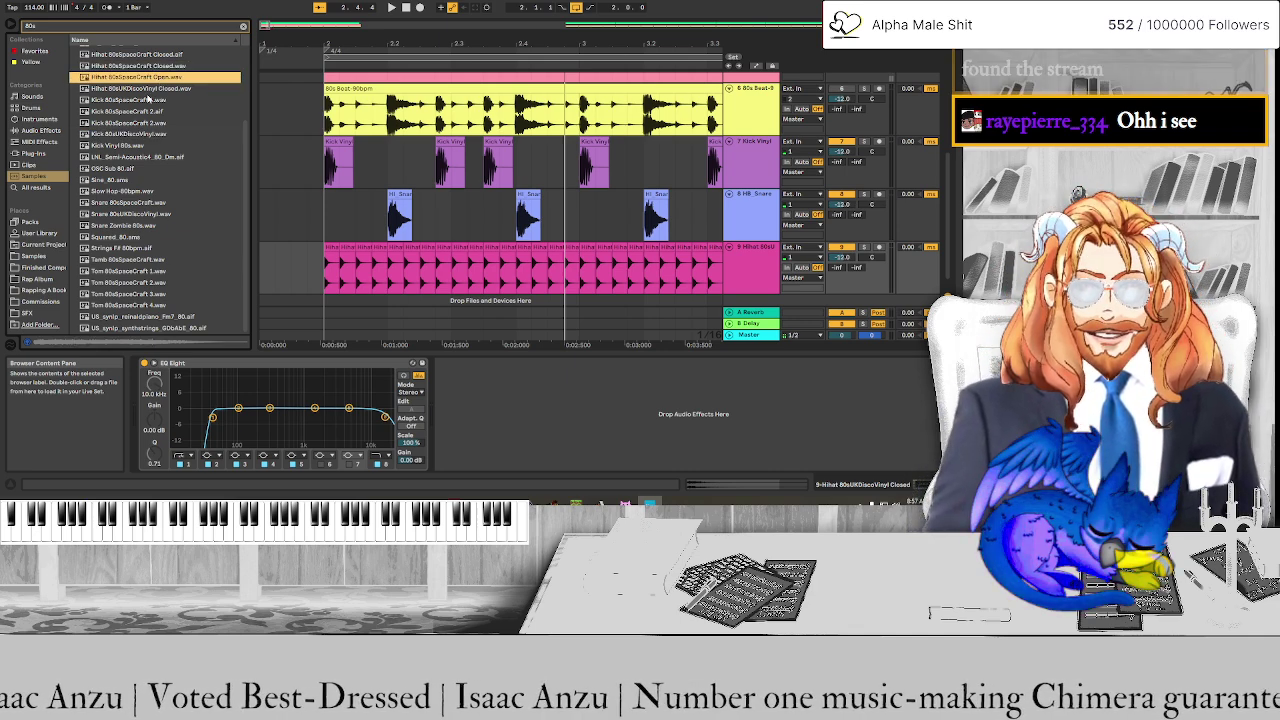
pyautogui.click(147, 101)
pyautogui.scroll(3, 148, 125)
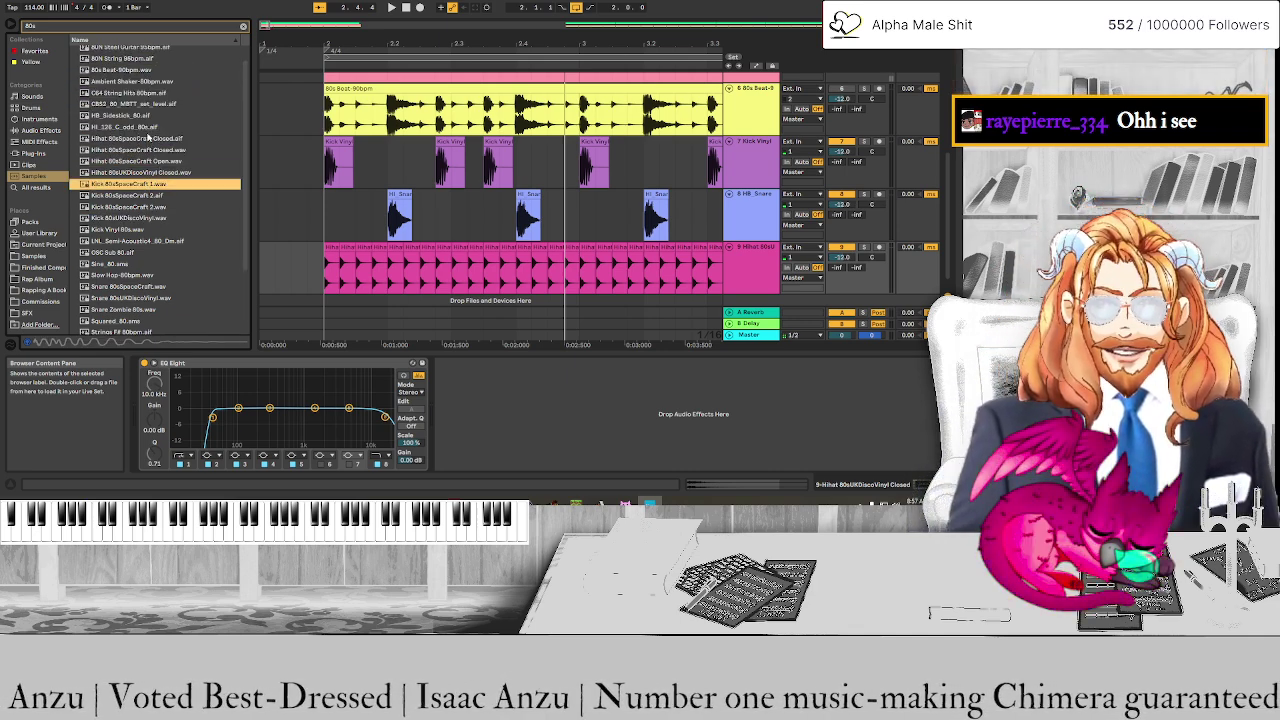
# Search the samples for "disco" and replace the third hi-hat hit at 2.1.3 with Hihat MarsDisco Open.wav
pyautogui.click(88, 31)
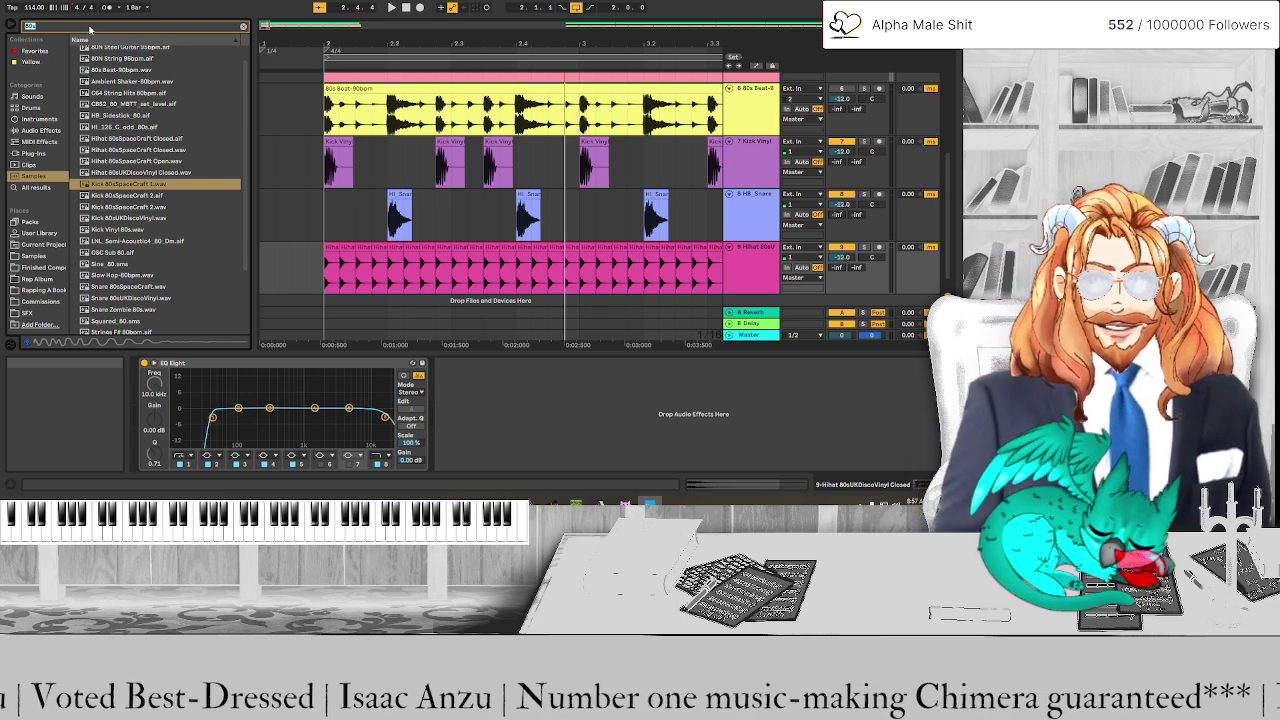
pyautogui.write('disco')
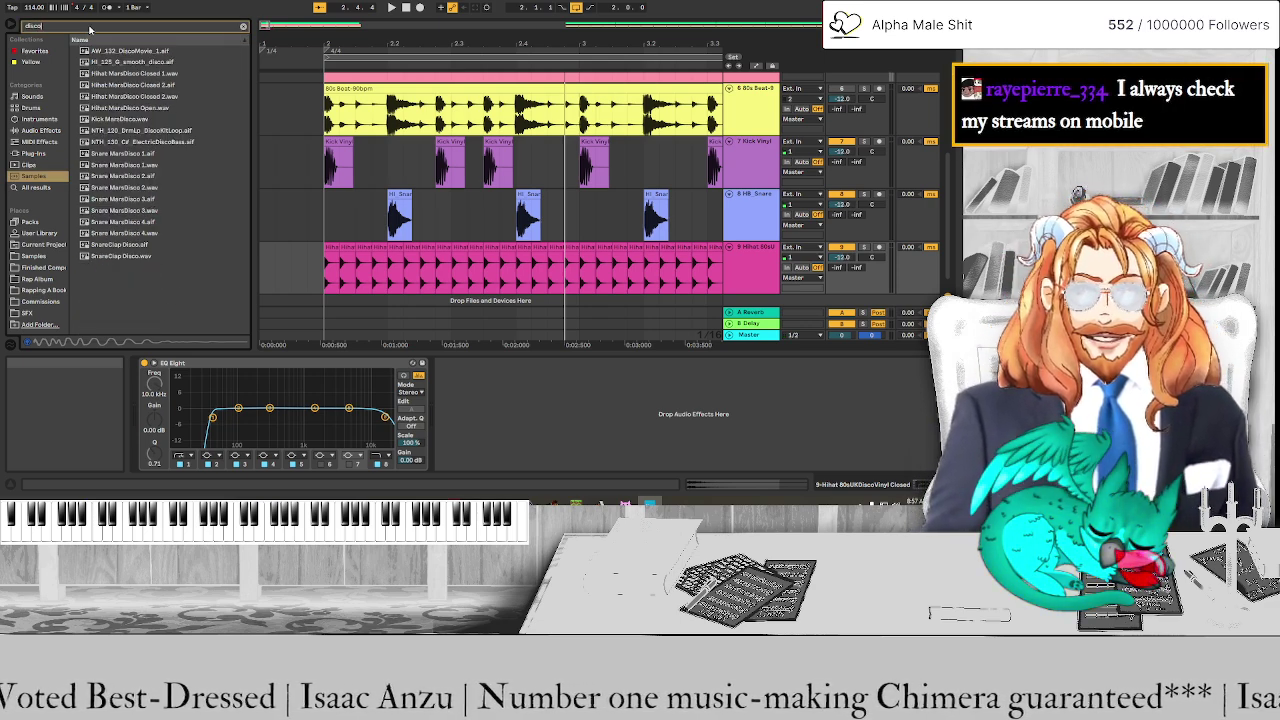
pyautogui.click(135, 108)
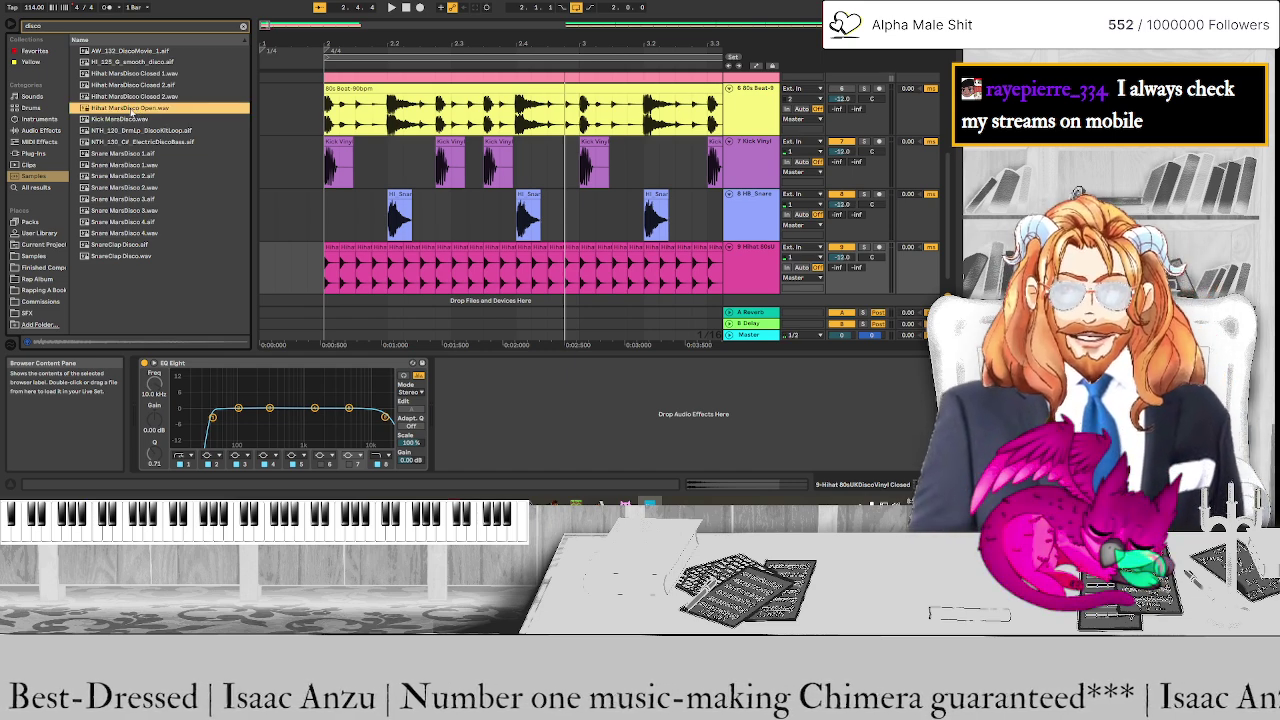
pyautogui.moveTo(290, 190); pyautogui.dragTo(362, 268)
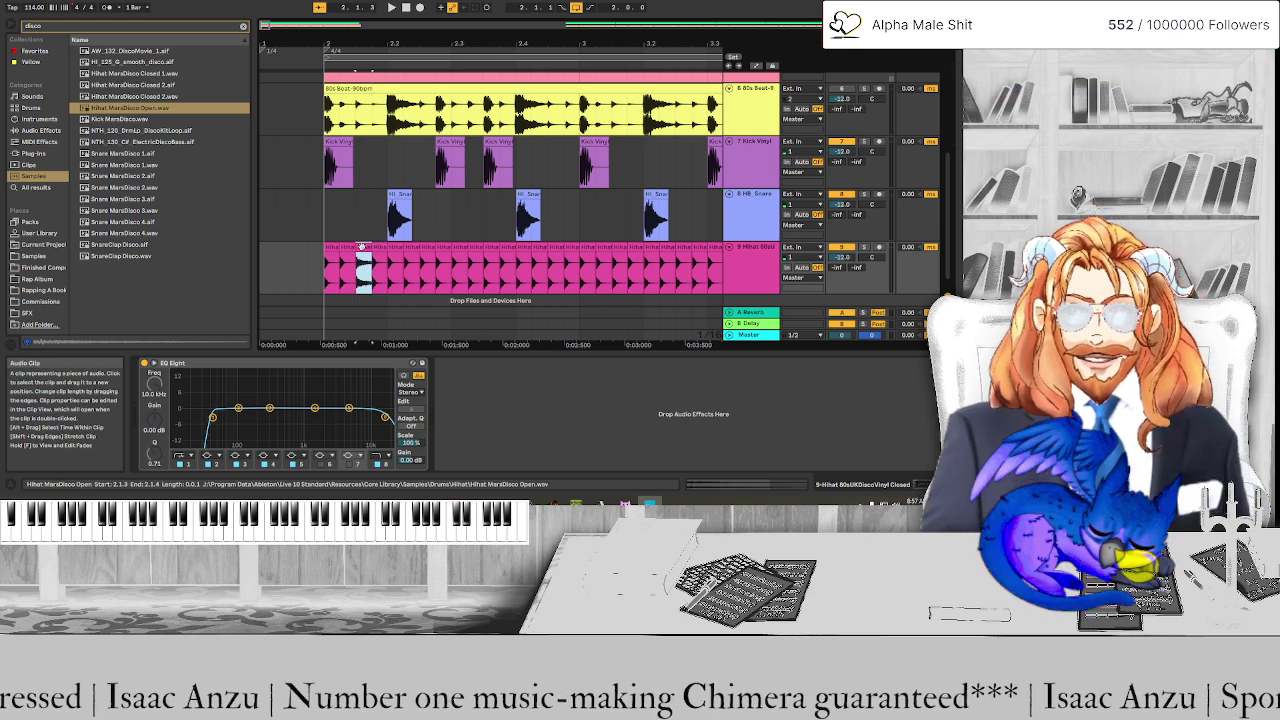
# Play the loop from 2.1.1 to listen to the open hi-hat within the beat
pyautogui.click(328, 247)
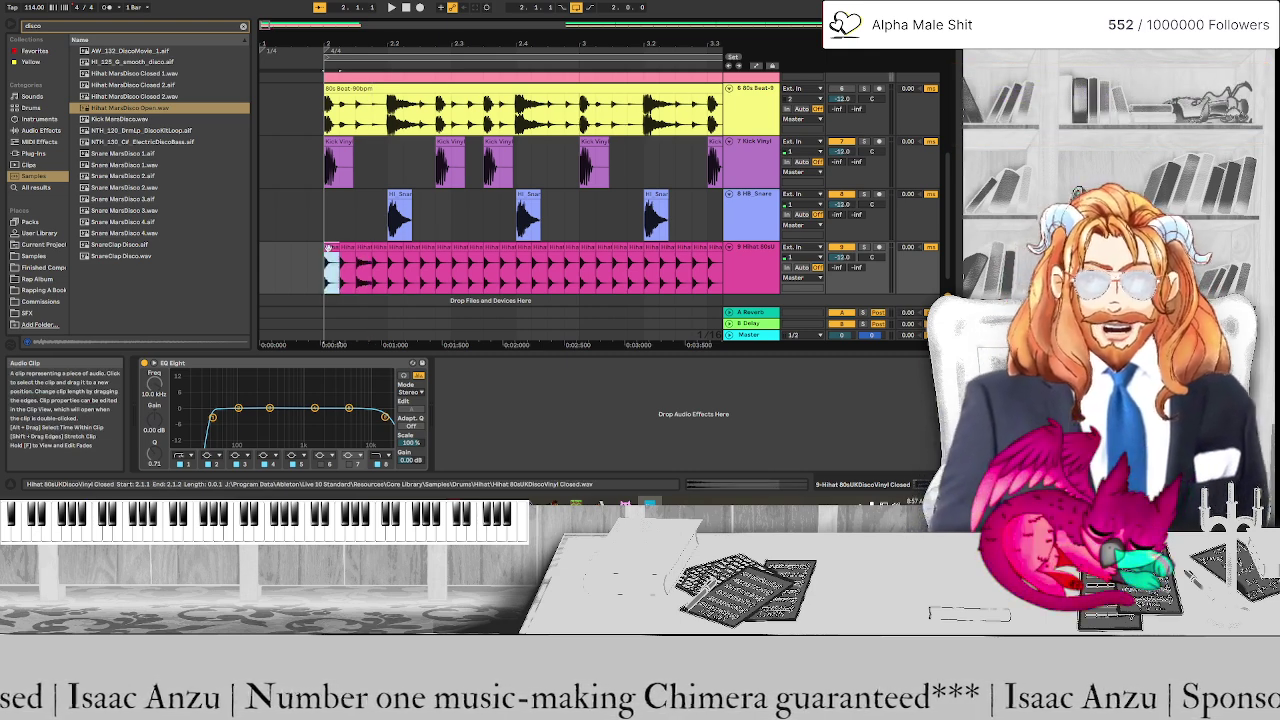
pyautogui.press('space')
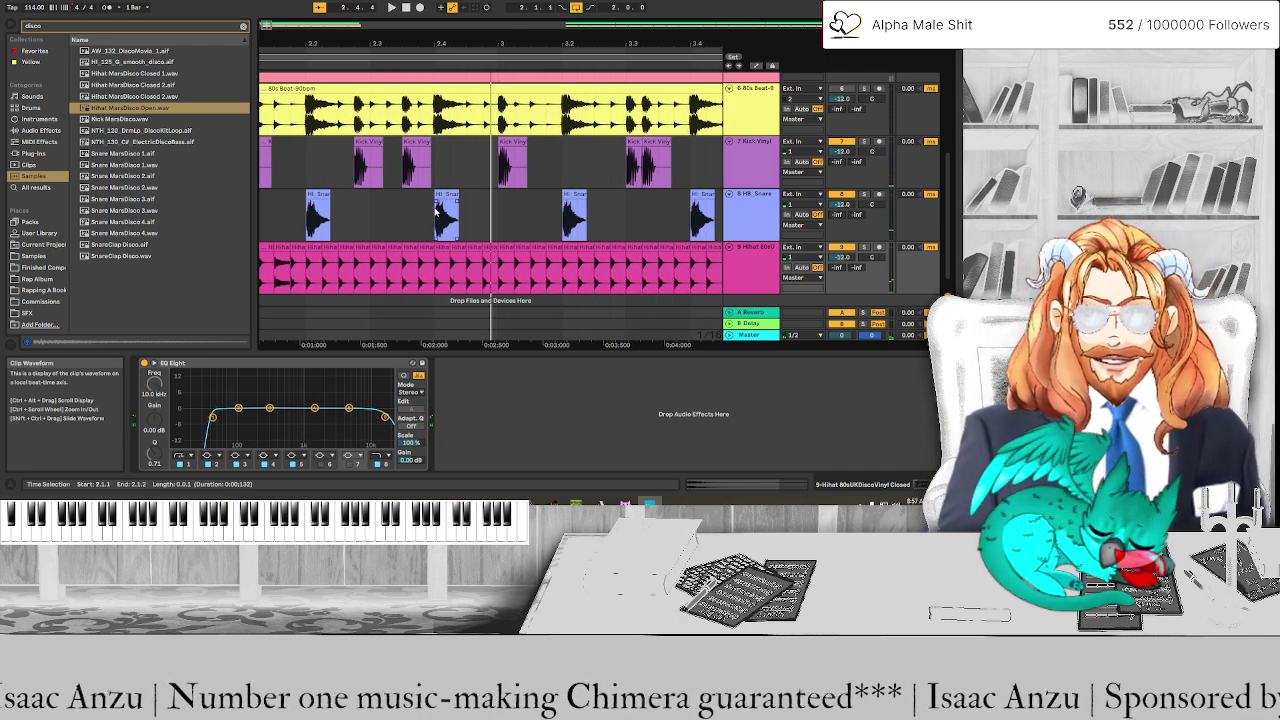
pyautogui.keyDown('ctrl'); pyautogui.scroll(-5, 434, 212); pyautogui.keyUp('ctrl')
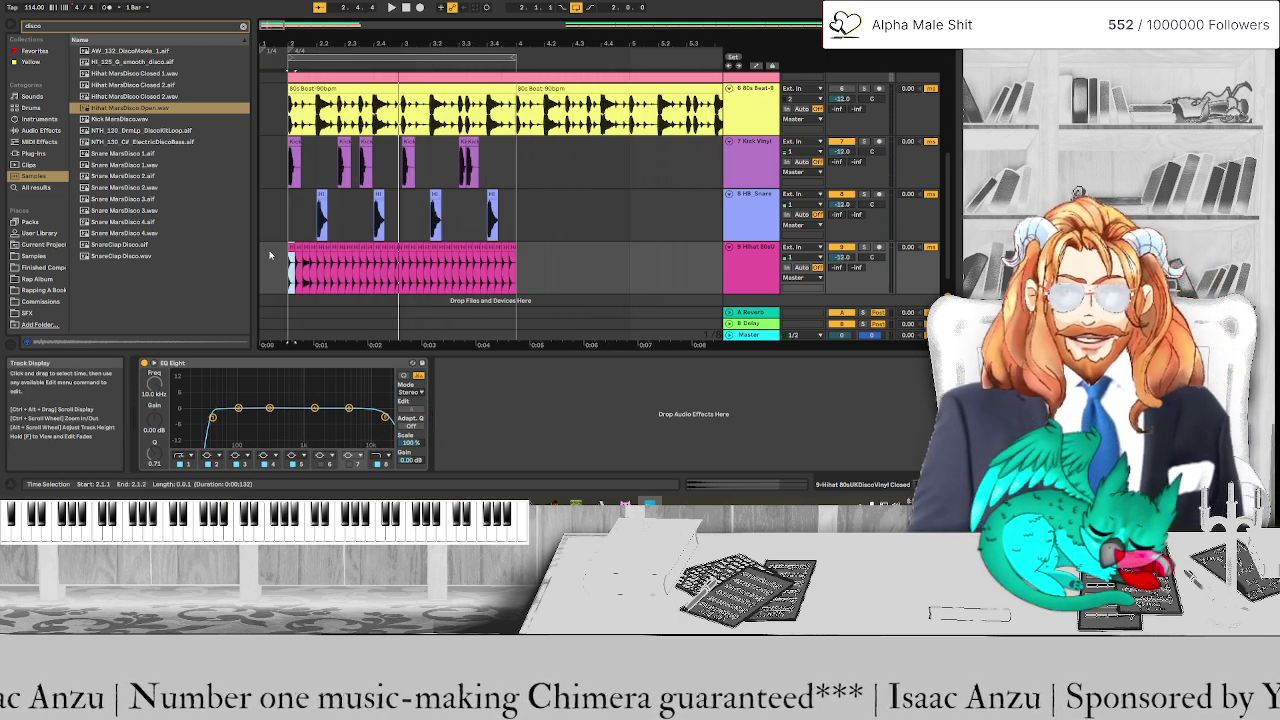
# Play the loop and solo the 80s beat track to compare it with the layered hi-hats
pyautogui.keyDown('ctrl'); pyautogui.scroll(3, 300, 250); pyautogui.keyUp('ctrl')
pyautogui.keyDown('ctrl'); pyautogui.scroll(3, 349, 245); pyautogui.keyUp('ctrl')
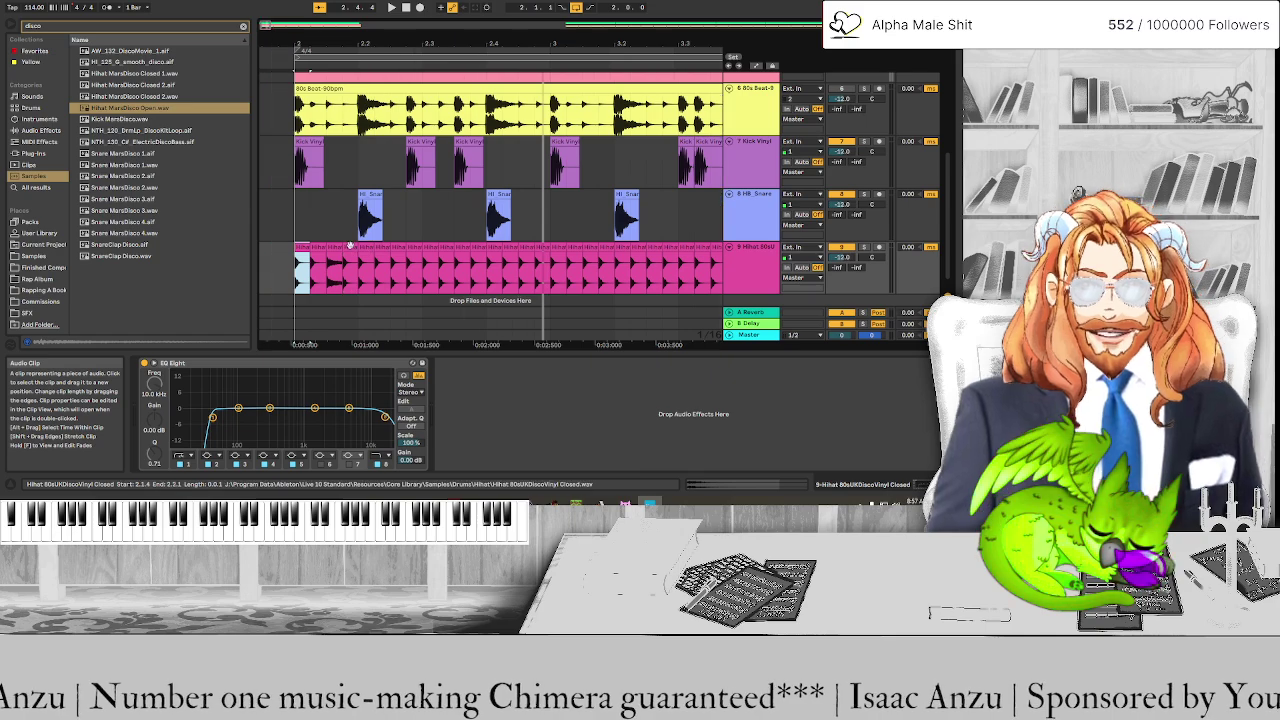
pyautogui.press('space')
pyautogui.click(865, 90)
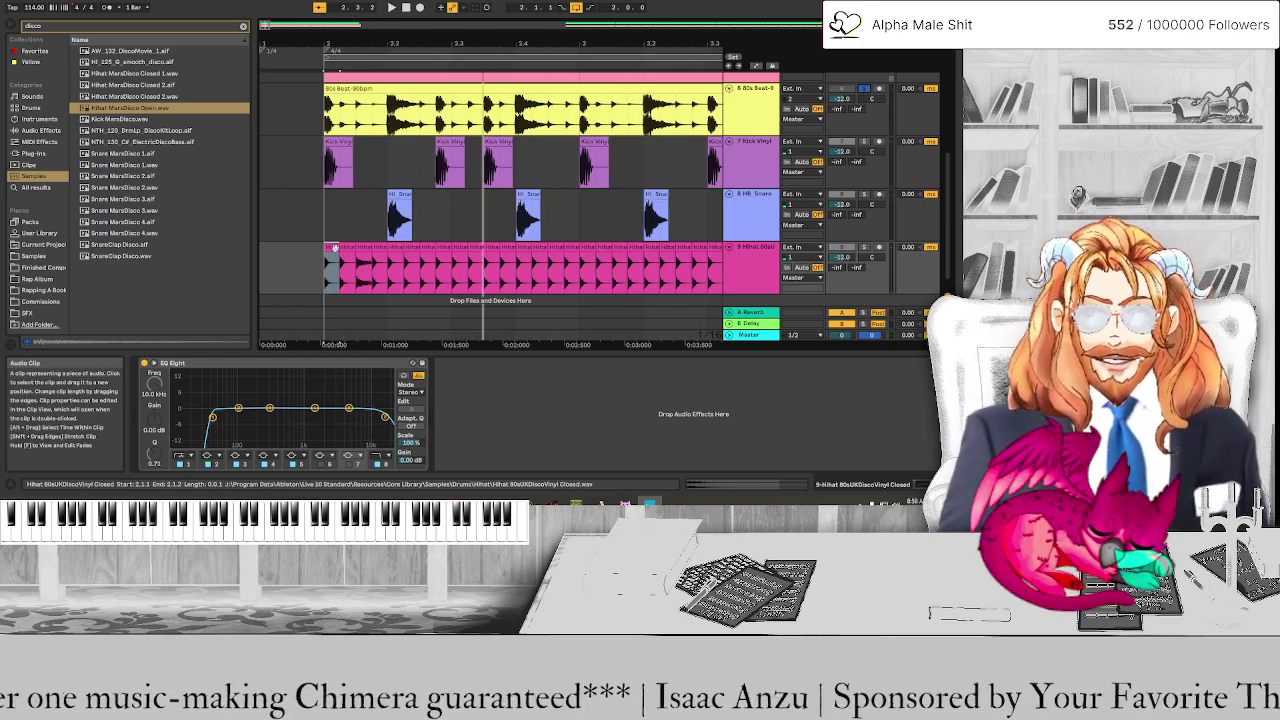
# Move the open hi-hat hit from 2.1.3 to 2.1.2 and fill 2.1.3 with a closed hi-hat
pyautogui.doubleClick(366, 251)
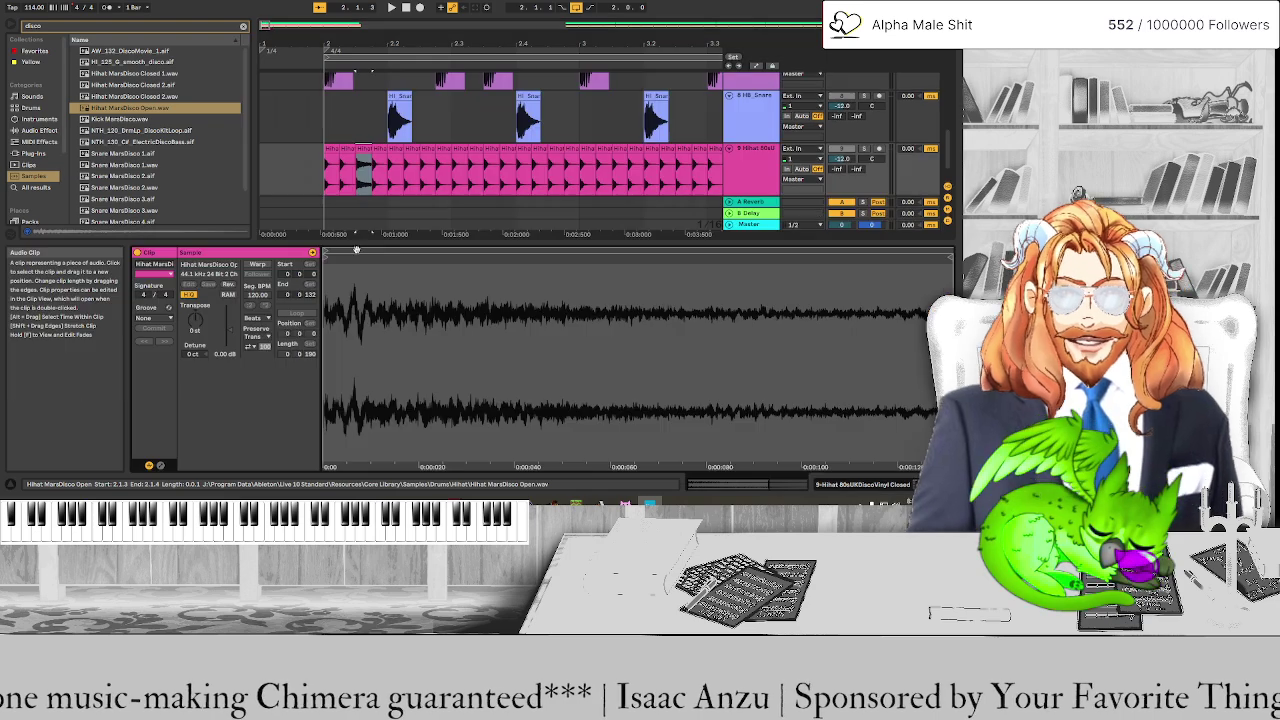
pyautogui.click(378, 158)
pyautogui.moveTo(378, 158); pyautogui.dragTo(362, 158)
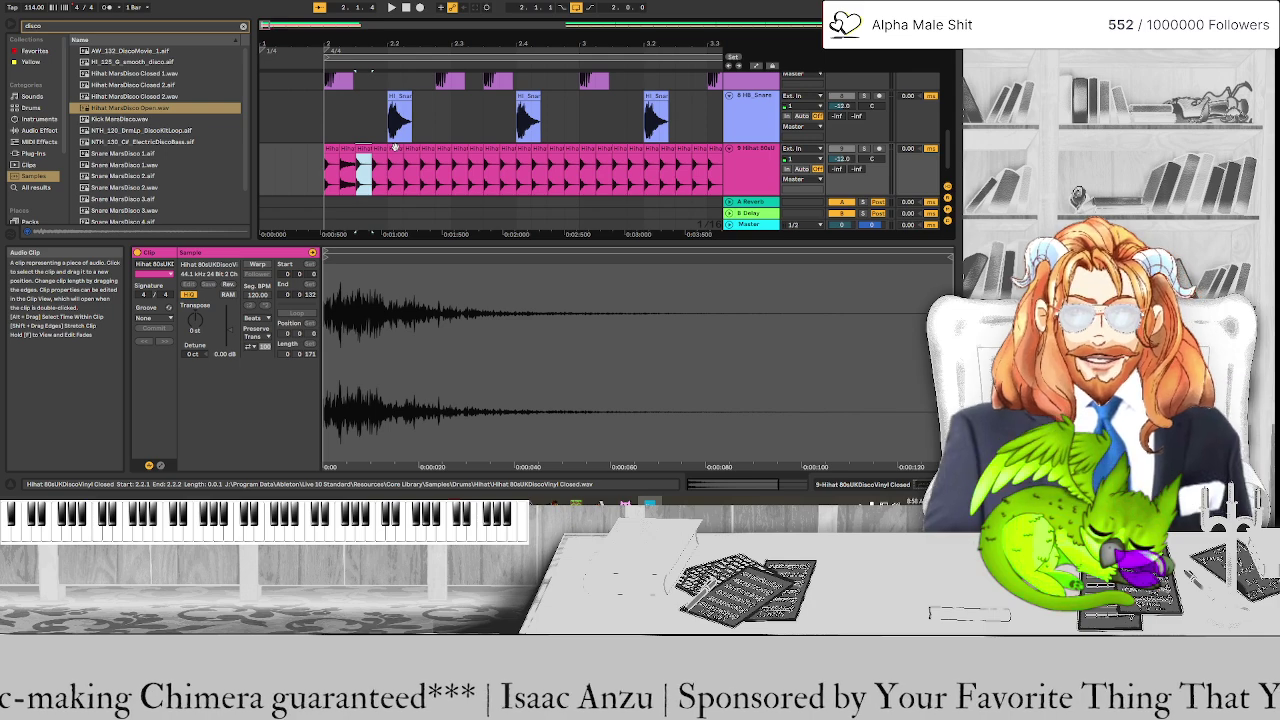
# Play the loop from 2.1.1 to compare the open hi-hat's new position with the 80s beat
pyautogui.click(330, 155)
pyautogui.press('space')
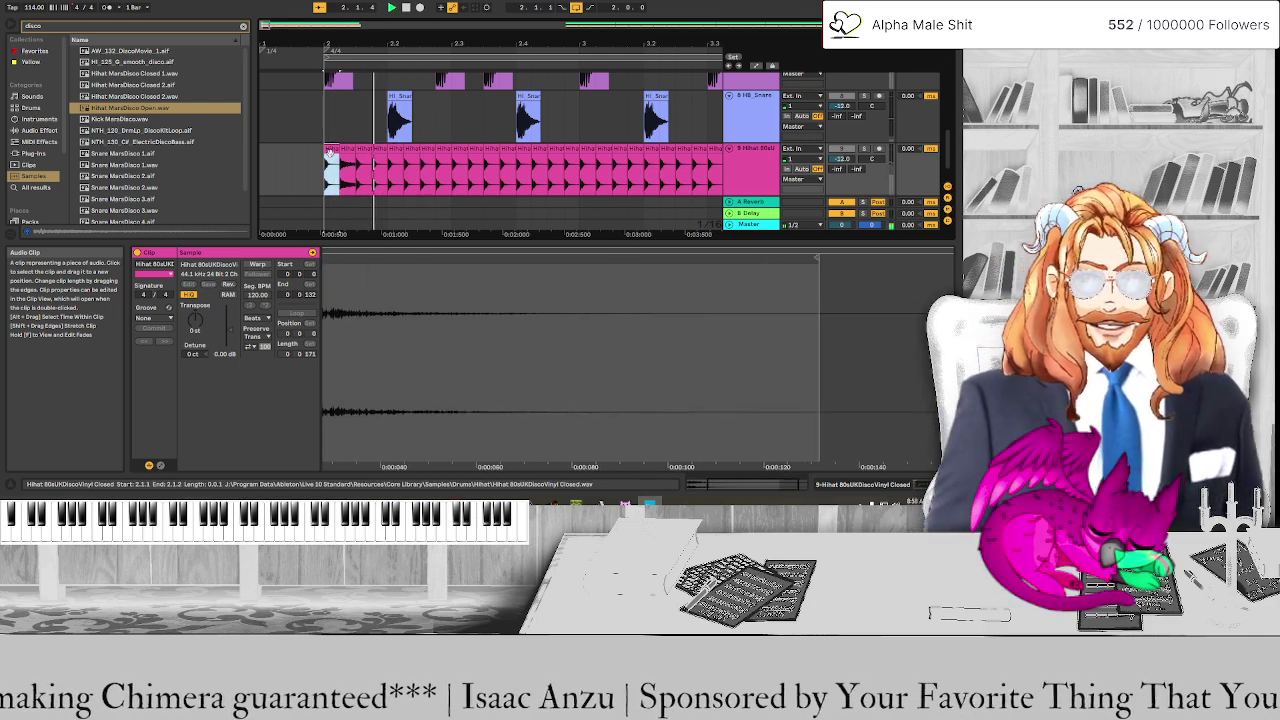
pyautogui.scroll(2, 809, 118)
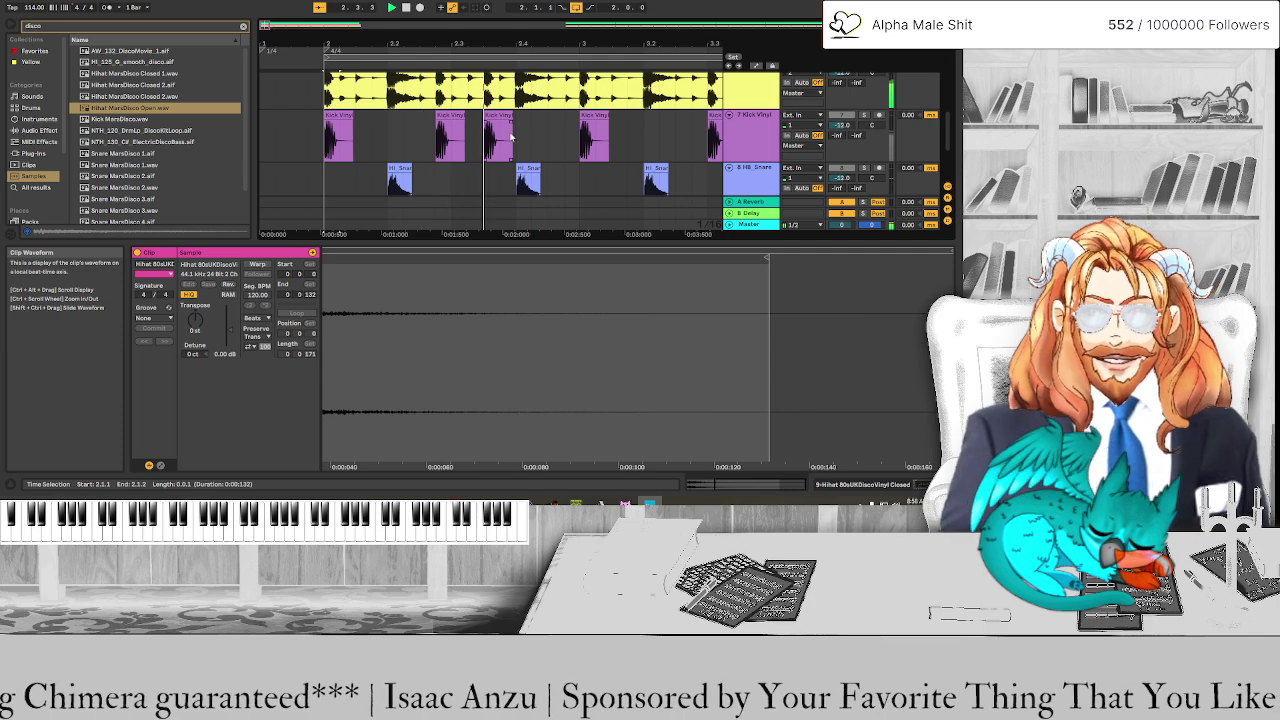
pyautogui.hotkey('shift', 'Tab')
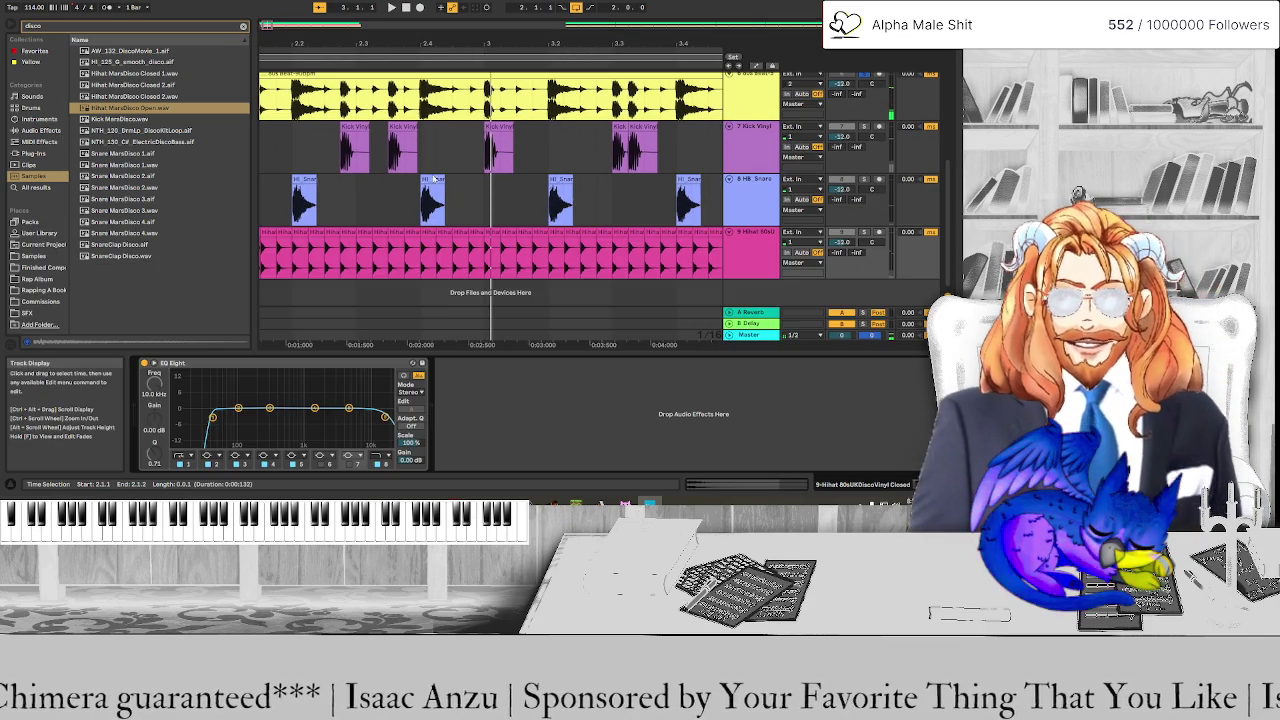
pyautogui.scroll(1, 309, 152)
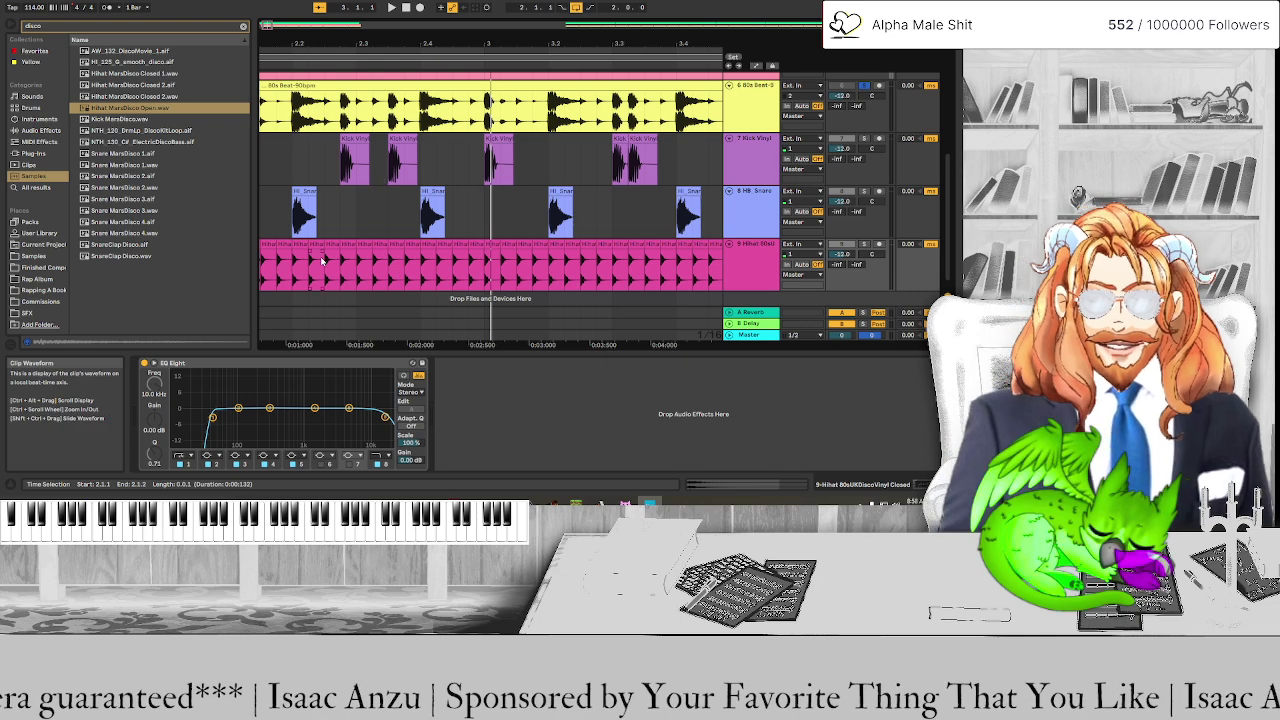
pyautogui.hscroll(-2, 321, 260)
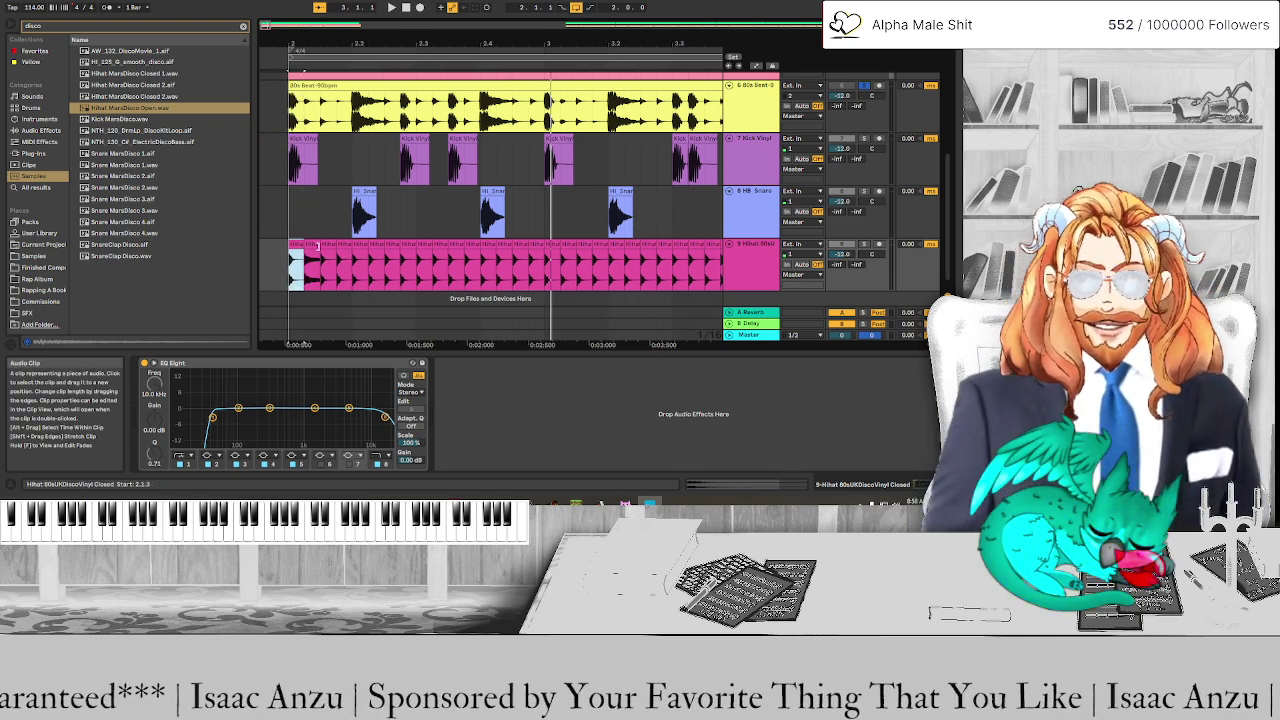
# Copy the open hi-hat hit from 2.1.2 to 2.2.1, 2.3.2 and 2.4.1
pyautogui.doubleClick(312, 265)
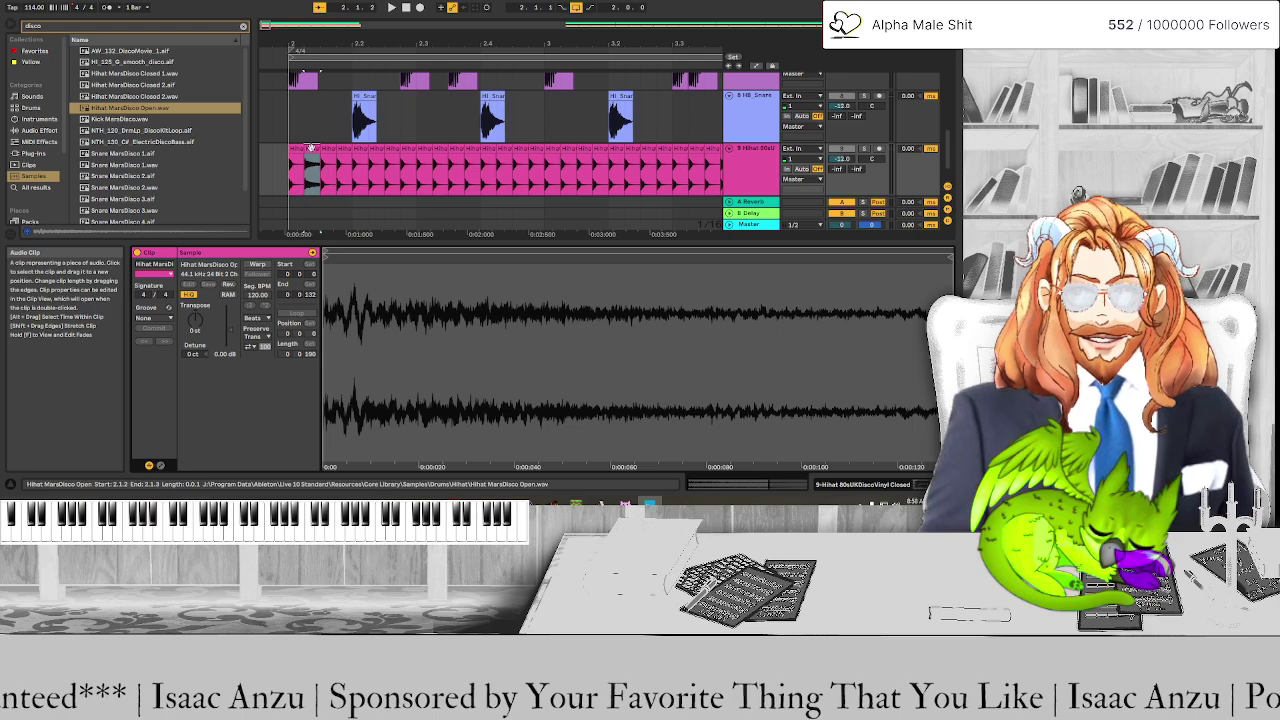
pyautogui.click(358, 160)
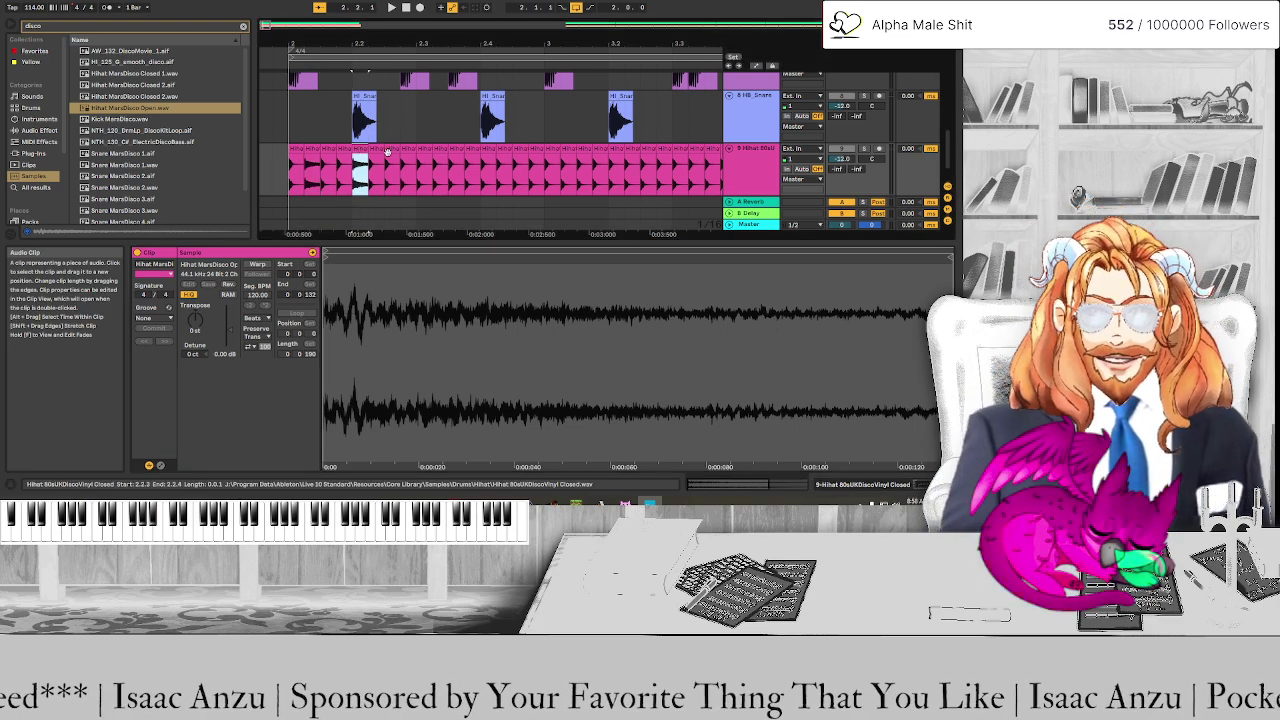
pyautogui.click(432, 160)
pyautogui.click(438, 160)
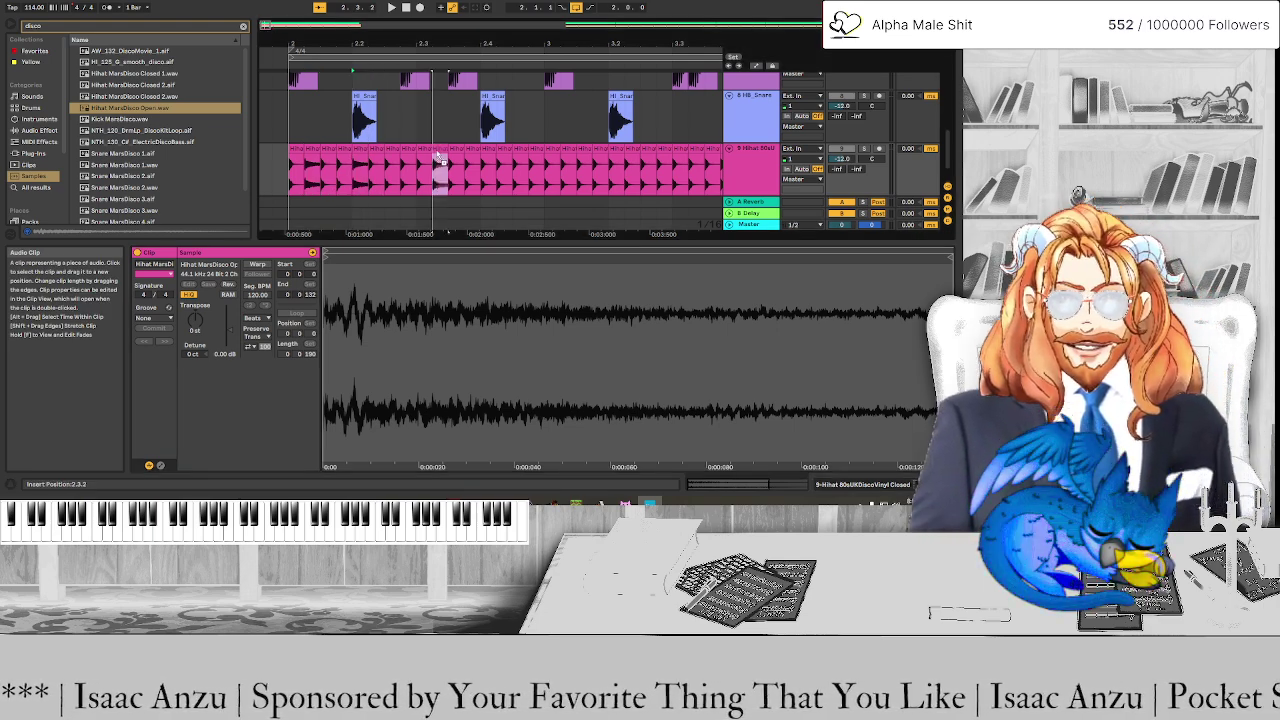
pyautogui.click(436, 150)
pyautogui.click(487, 150)
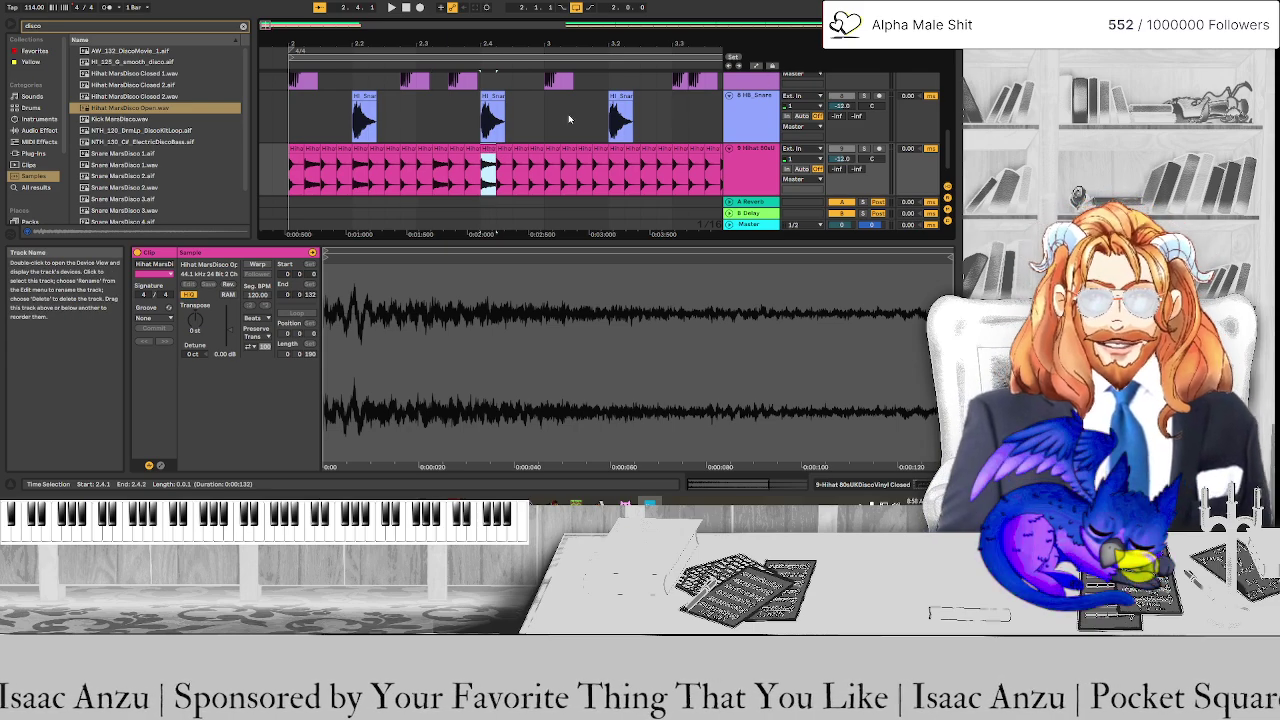
# Play the loop to check the added open hi-hats against the 80s beat
pyautogui.press('space')
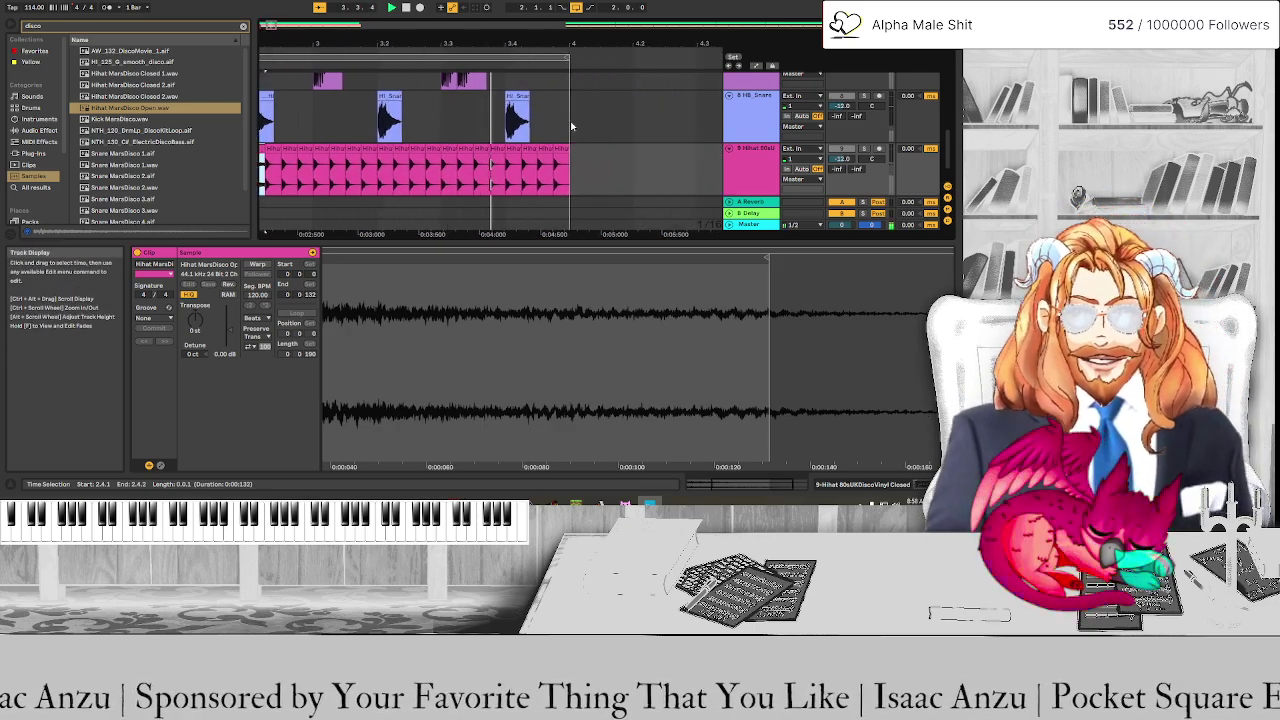
pyautogui.hotkey('shift', 'Tab')
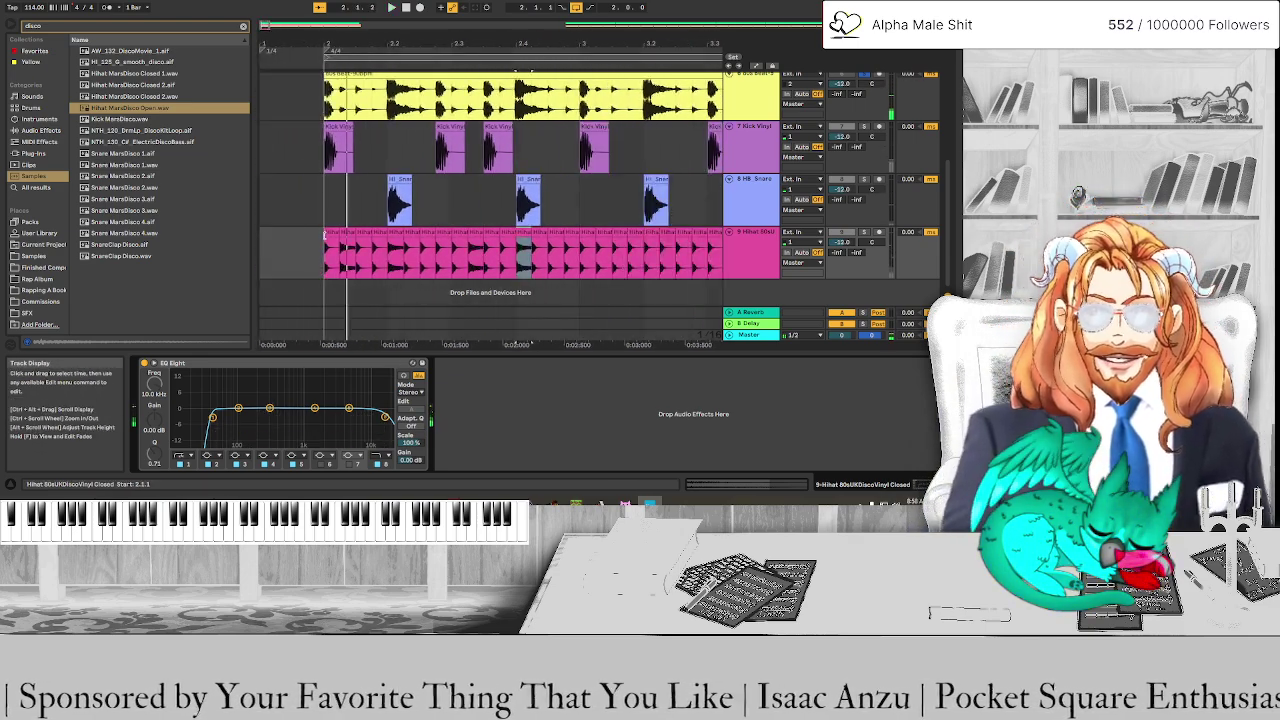
pyautogui.press('space')
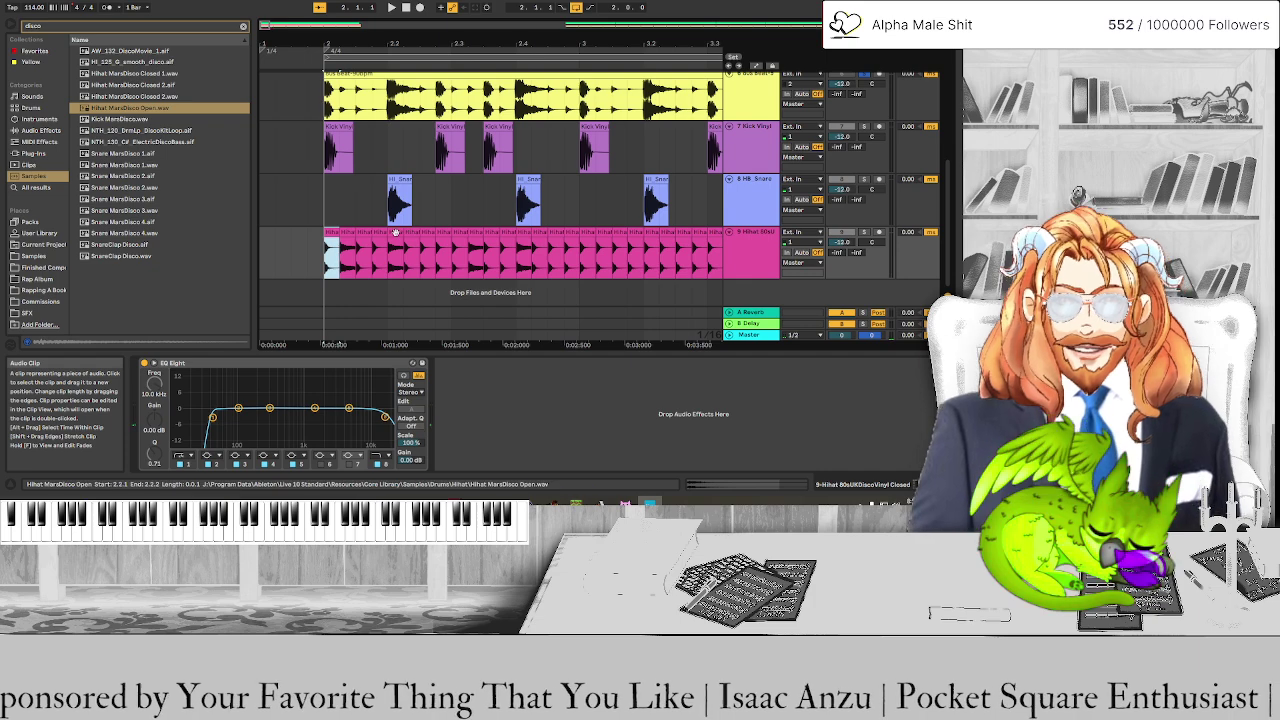
# Copy the hi-hat pattern between 2.1.1 and 2.3.1 to 3.1.1, and play the loop with the 80s beat unsoloed
pyautogui.keyDown('shift'); pyautogui.click(440, 235); pyautogui.keyUp('shift')
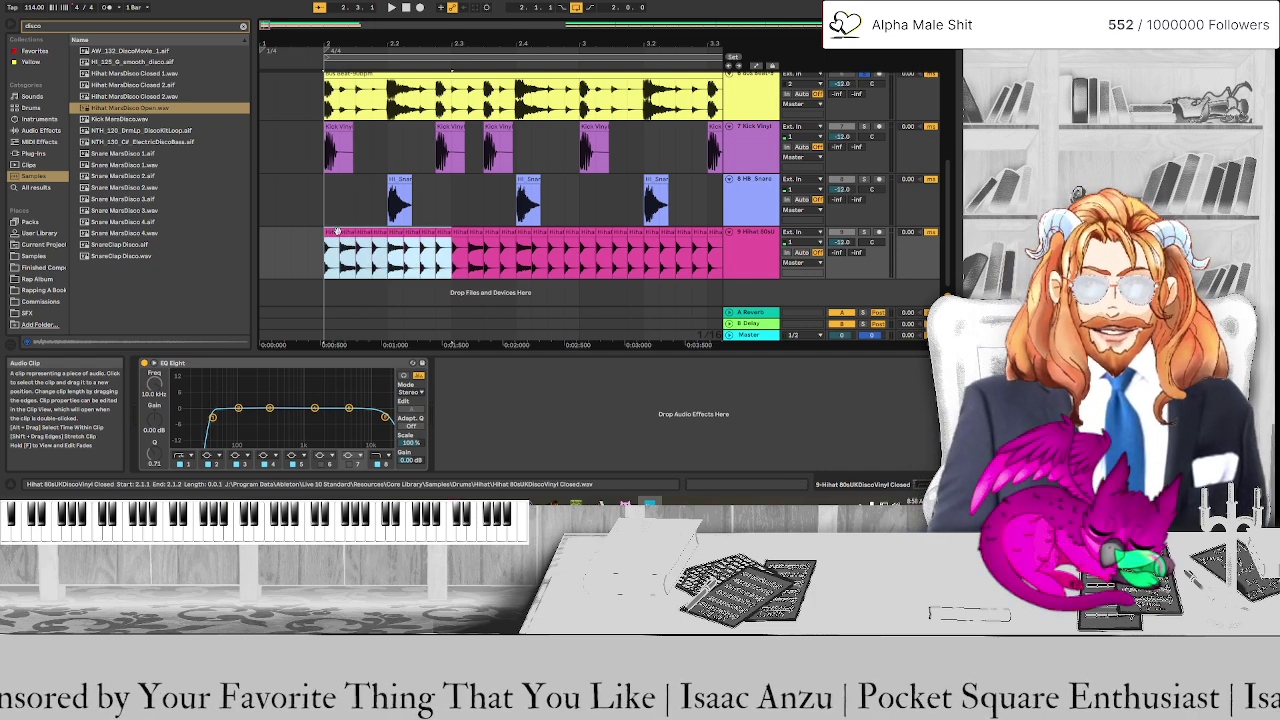
pyautogui.moveTo(715, 250); pyautogui.dragTo(582, 245)
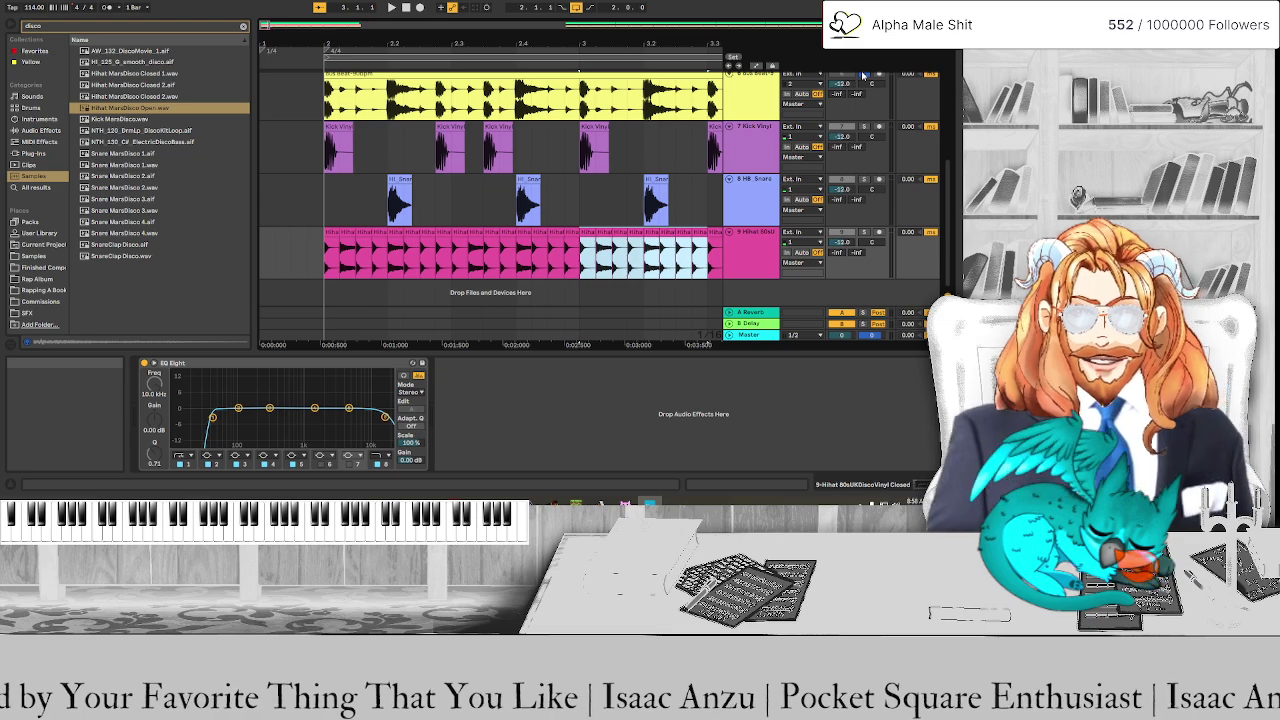
pyautogui.press('space')
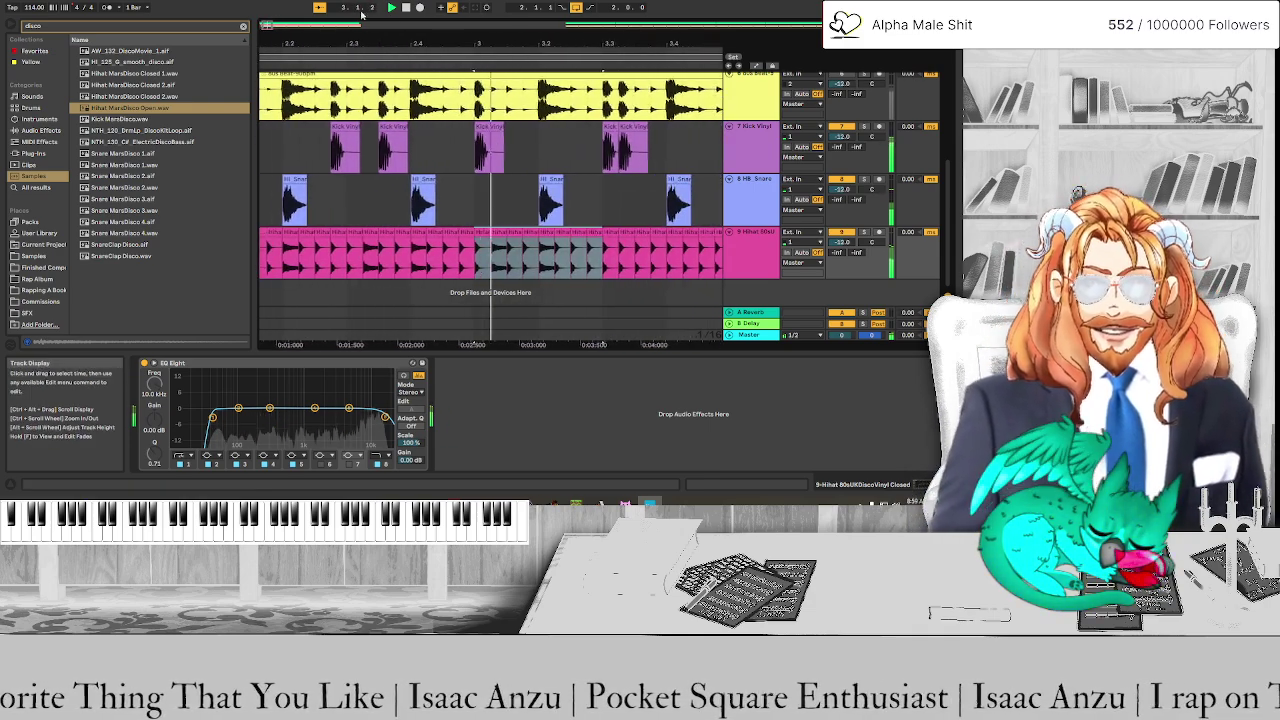
pyautogui.keyDown('ctrl'); pyautogui.scroll(-3, 451, 191); pyautogui.keyUp('ctrl')
pyautogui.keyDown('ctrl'); pyautogui.scroll(3, 597, 205); pyautogui.keyUp('ctrl')
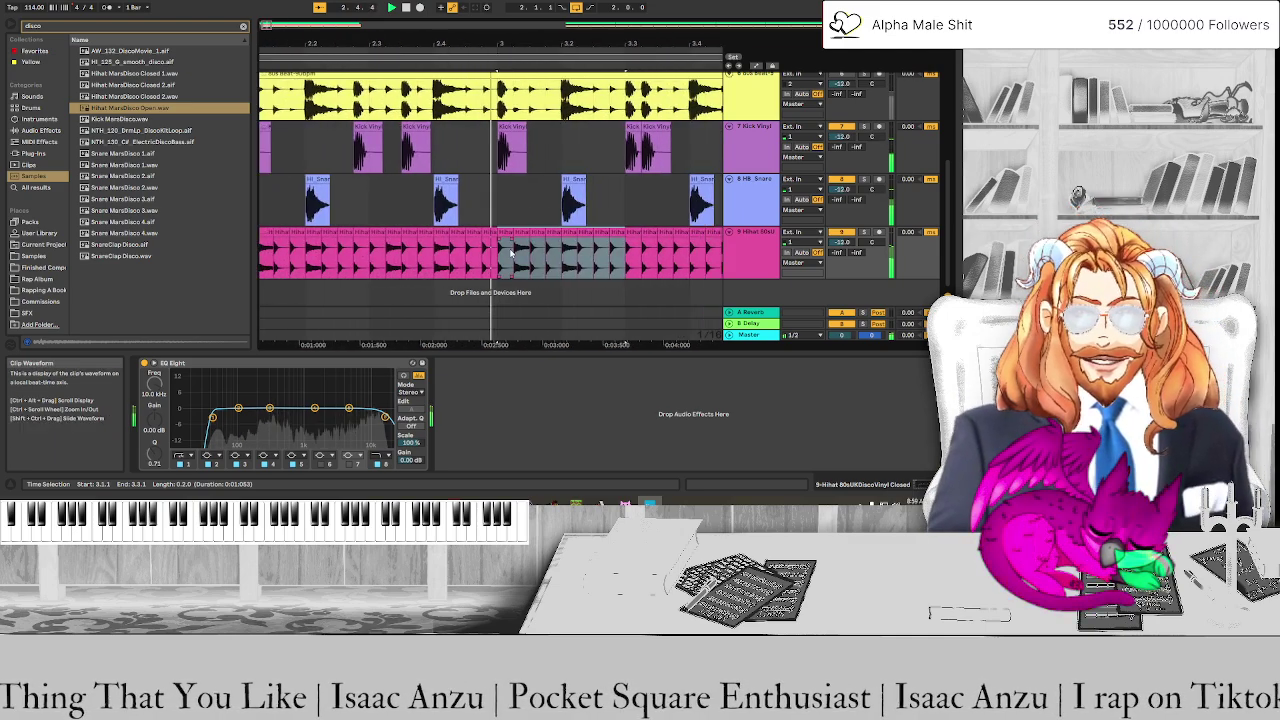
pyautogui.press('space')
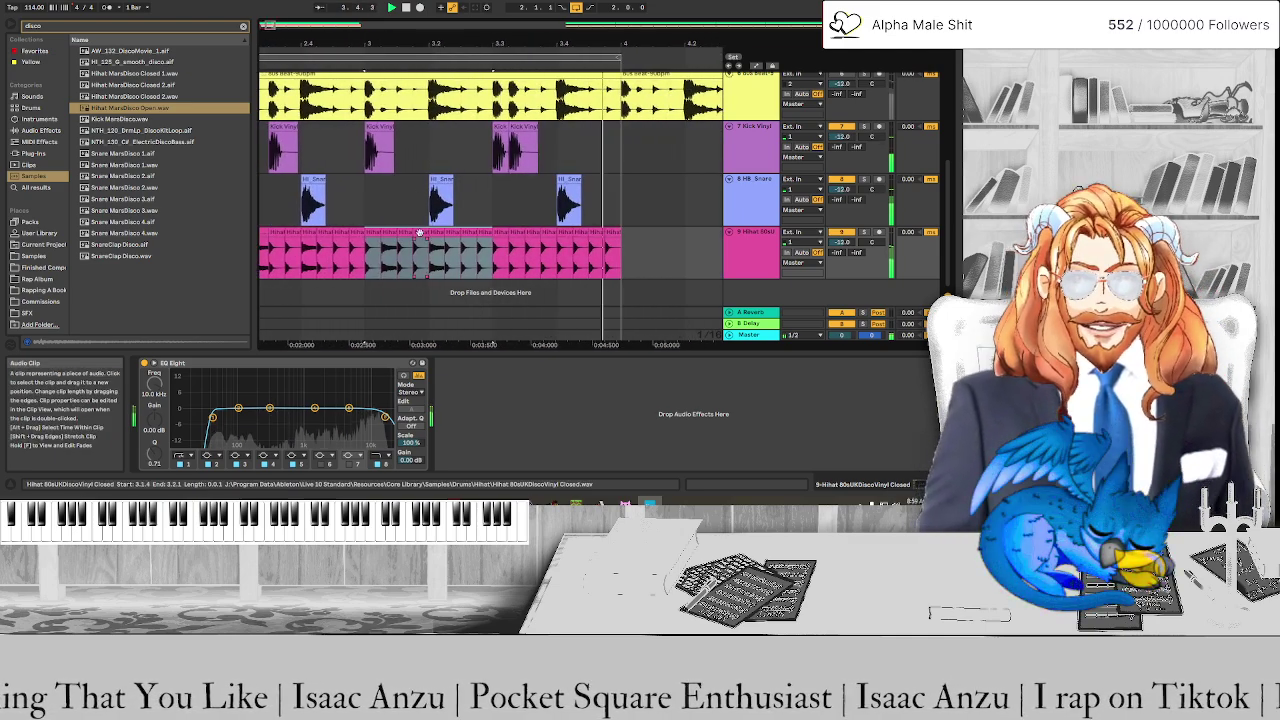
# Replace the open hi-hats at 3.2.1 and 2.4.1 with closed hits and move the one at 3.1.2 to 3.1.3
pyautogui.click(420, 233)
pyautogui.hscroll(-5, 420, 234)
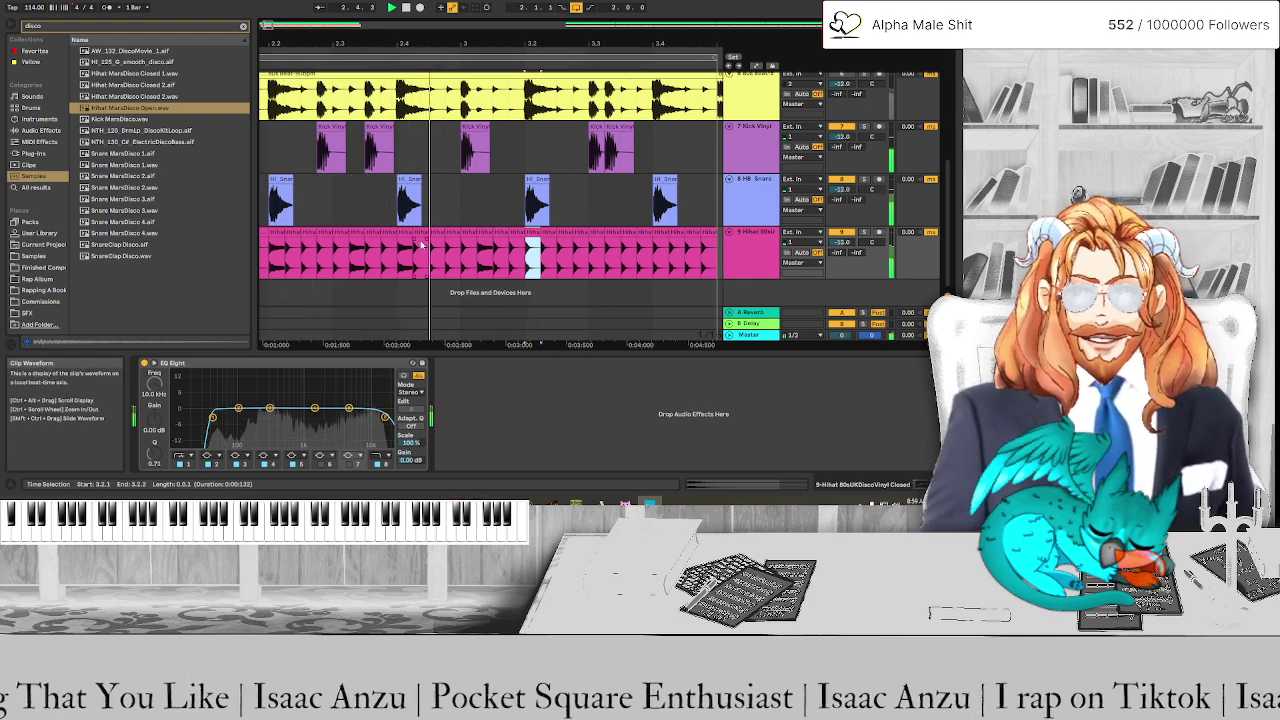
pyautogui.click(480, 236)
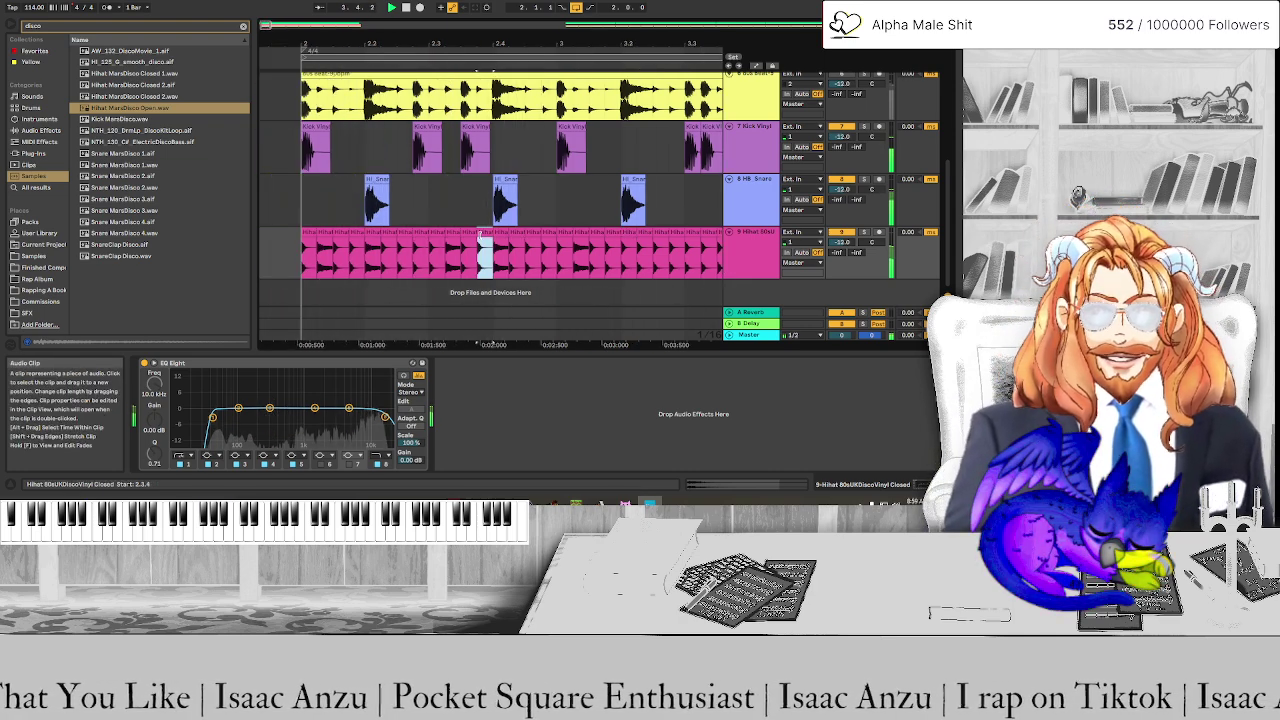
pyautogui.click(500, 258)
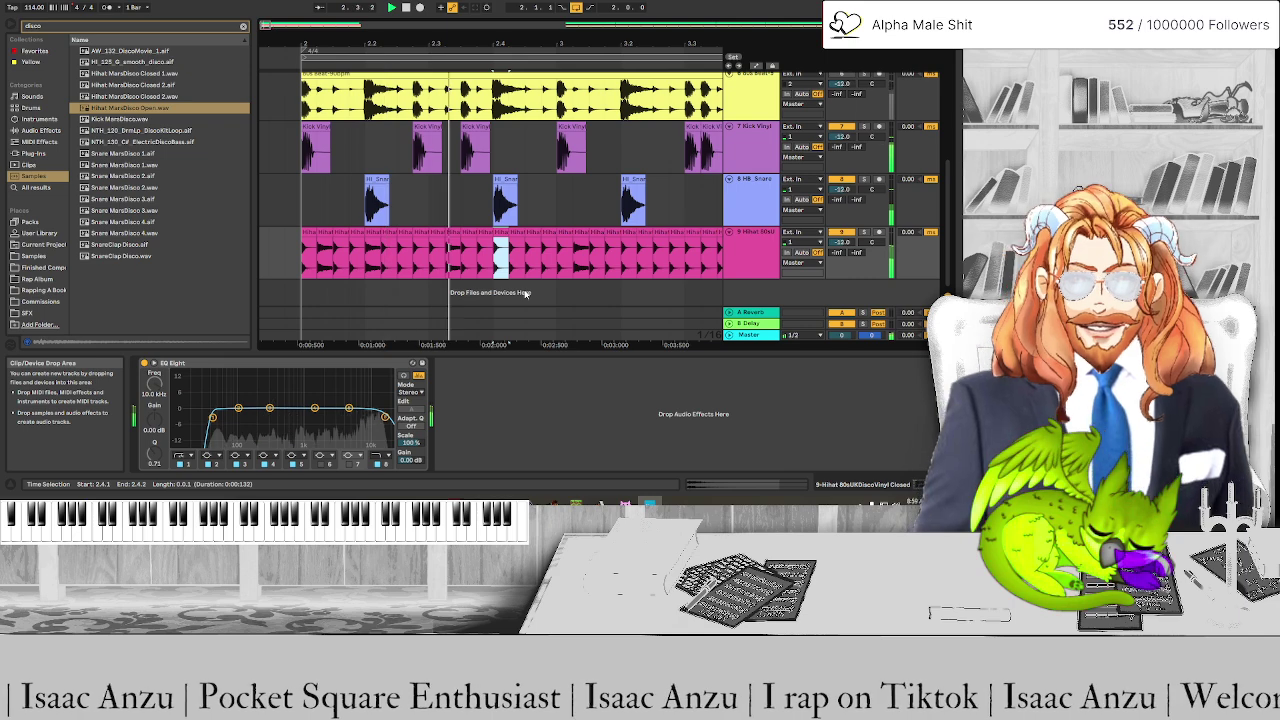
pyautogui.moveTo(574, 258); pyautogui.dragTo(590, 262)
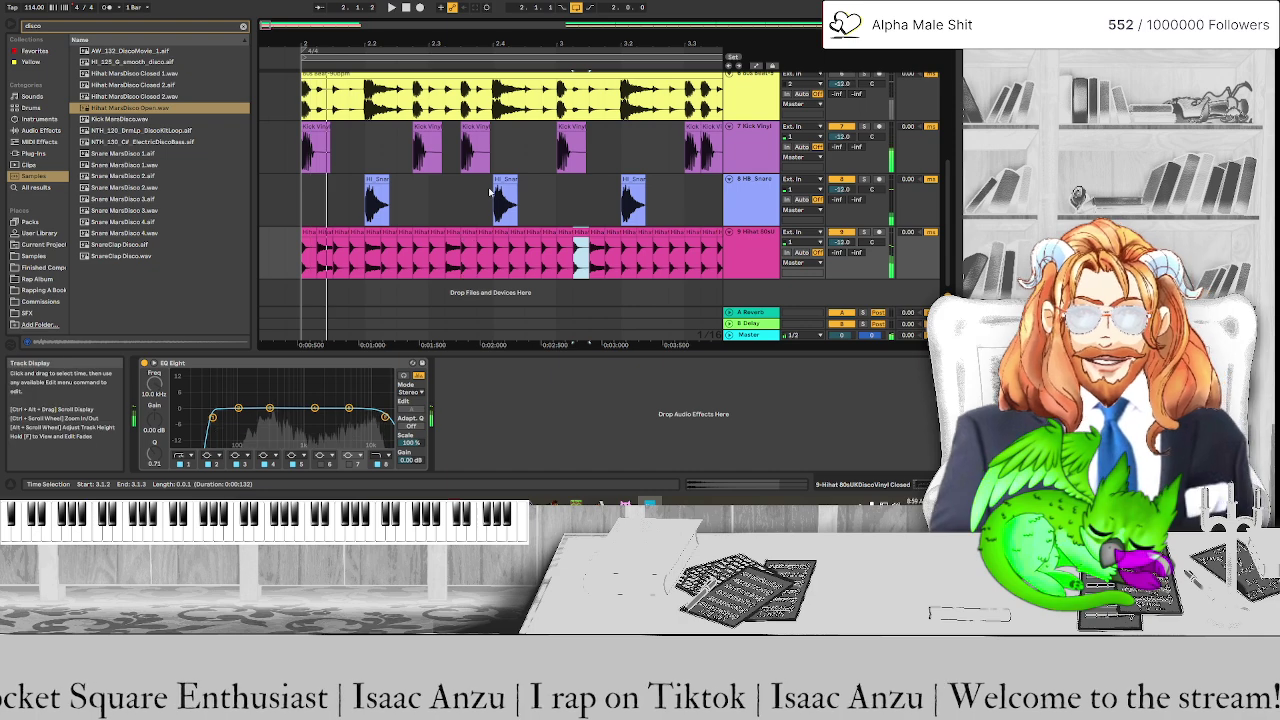
# Collapse the 80s beat track and play the loop with the layered drum tracks
pyautogui.scroll(-2, 554, 195)
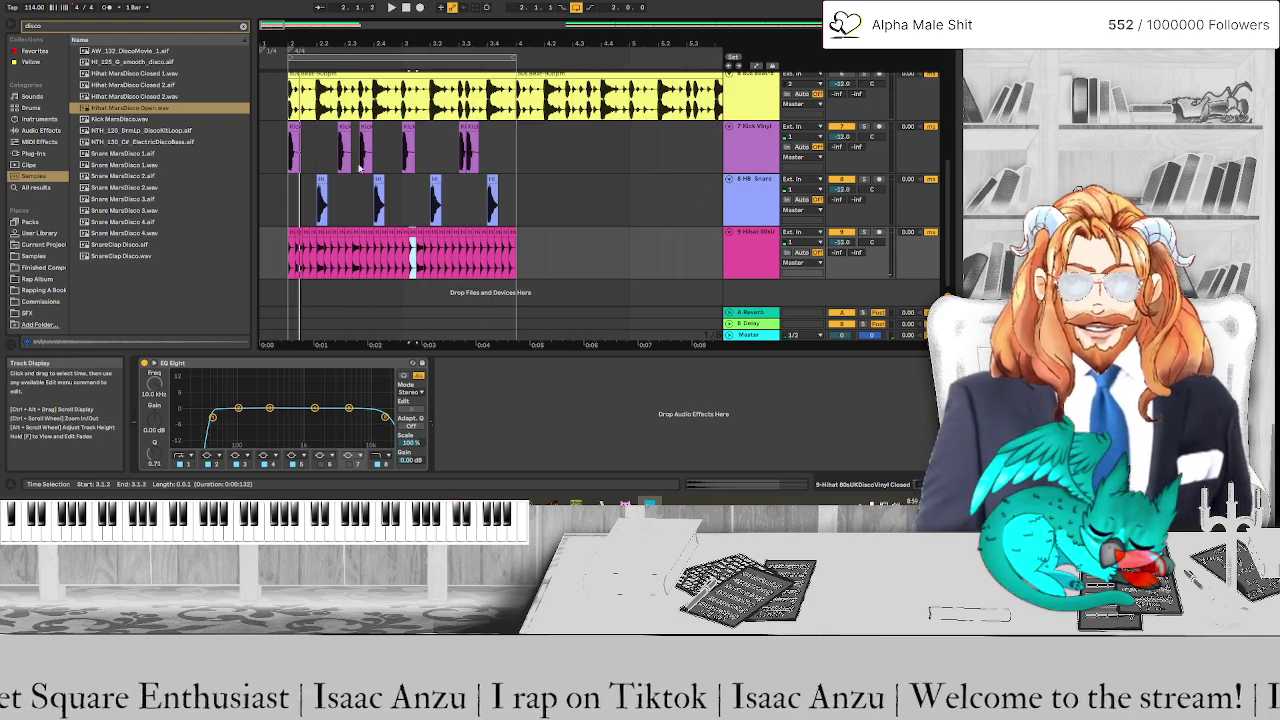
pyautogui.scroll(3, 476, 200)
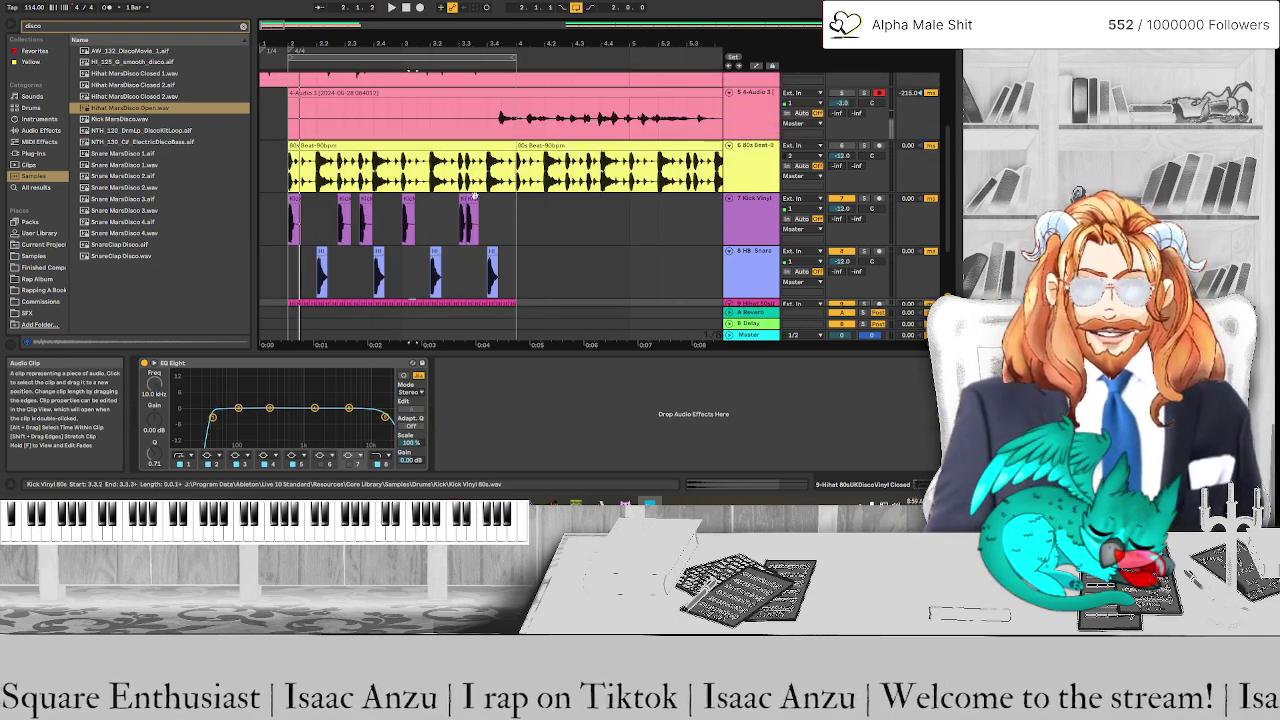
pyautogui.click(729, 148)
pyautogui.scroll(4, 851, 147)
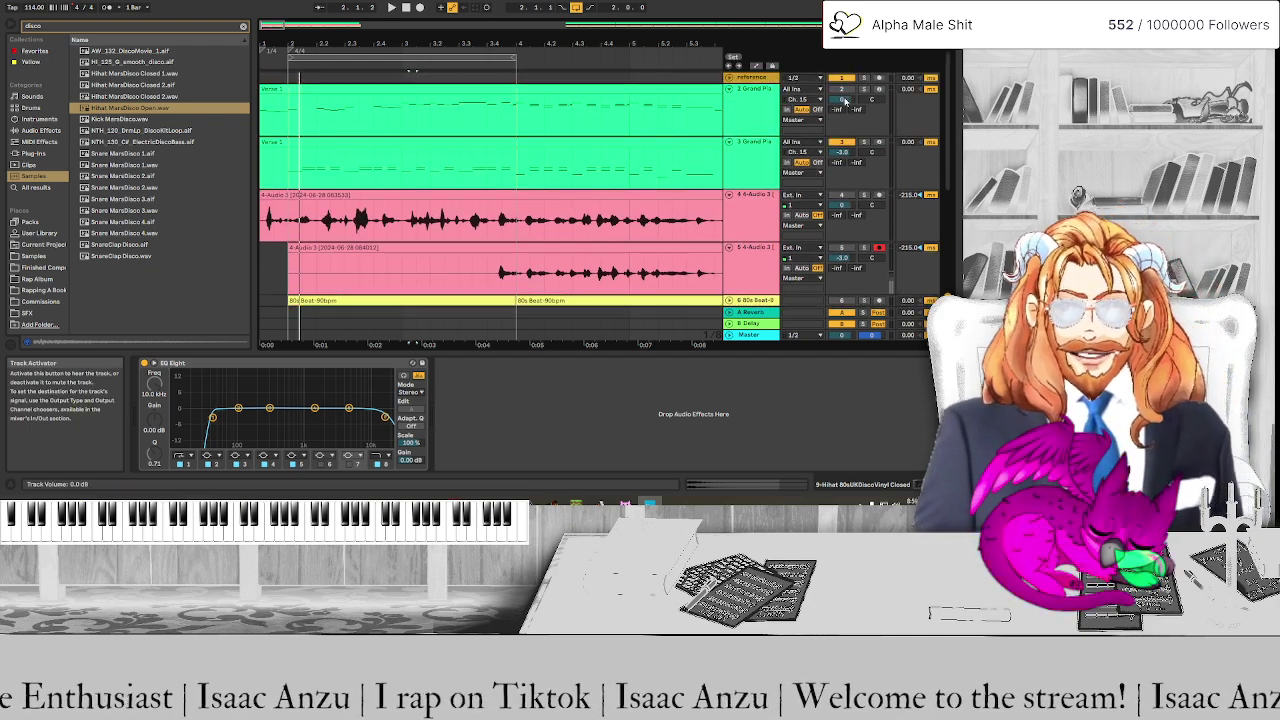
pyautogui.scroll(-5, 476, 206)
pyautogui.press('space')
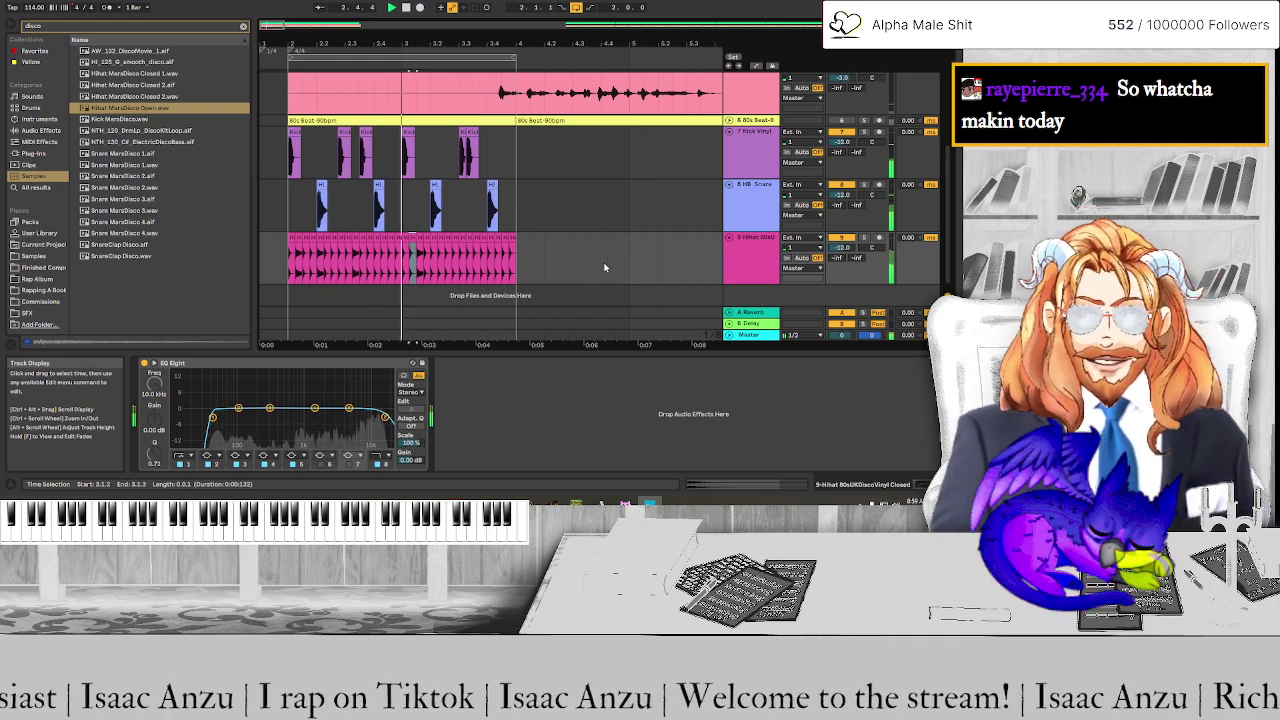
# Group the kick, snare and hi-hat tracks
pyautogui.click(748, 133)
pyautogui.keyDown('shift'); pyautogui.click(758, 258); pyautogui.keyUp('shift')
pyautogui.hotkey('ctrl', 'g')
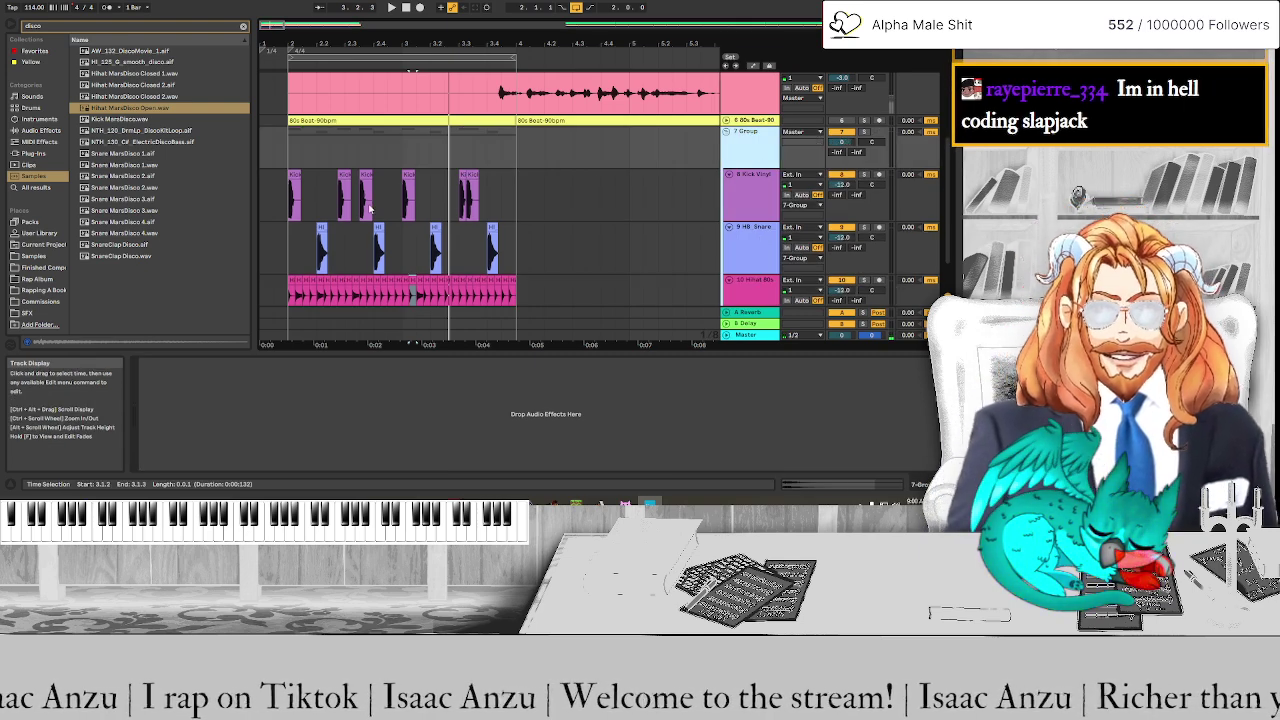
# Clear the sample search and play the grouped drums from 2.1.1
pyautogui.click(242, 26)
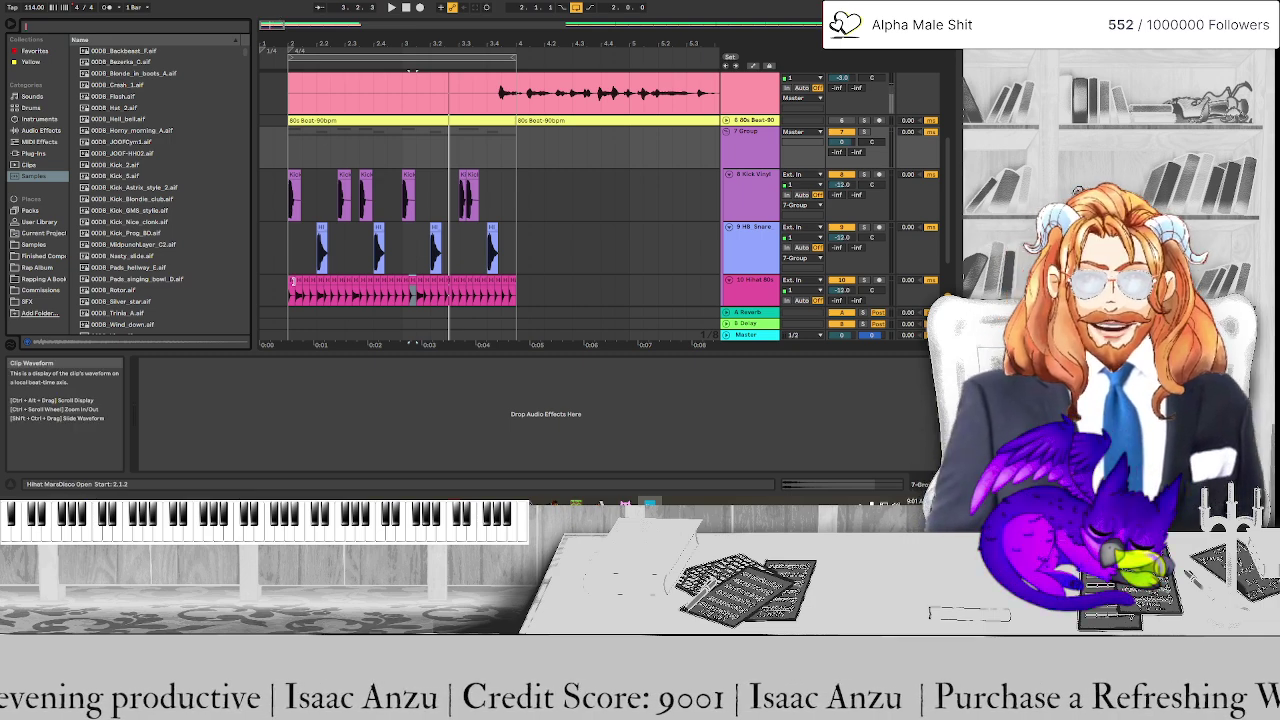
pyautogui.click(291, 295)
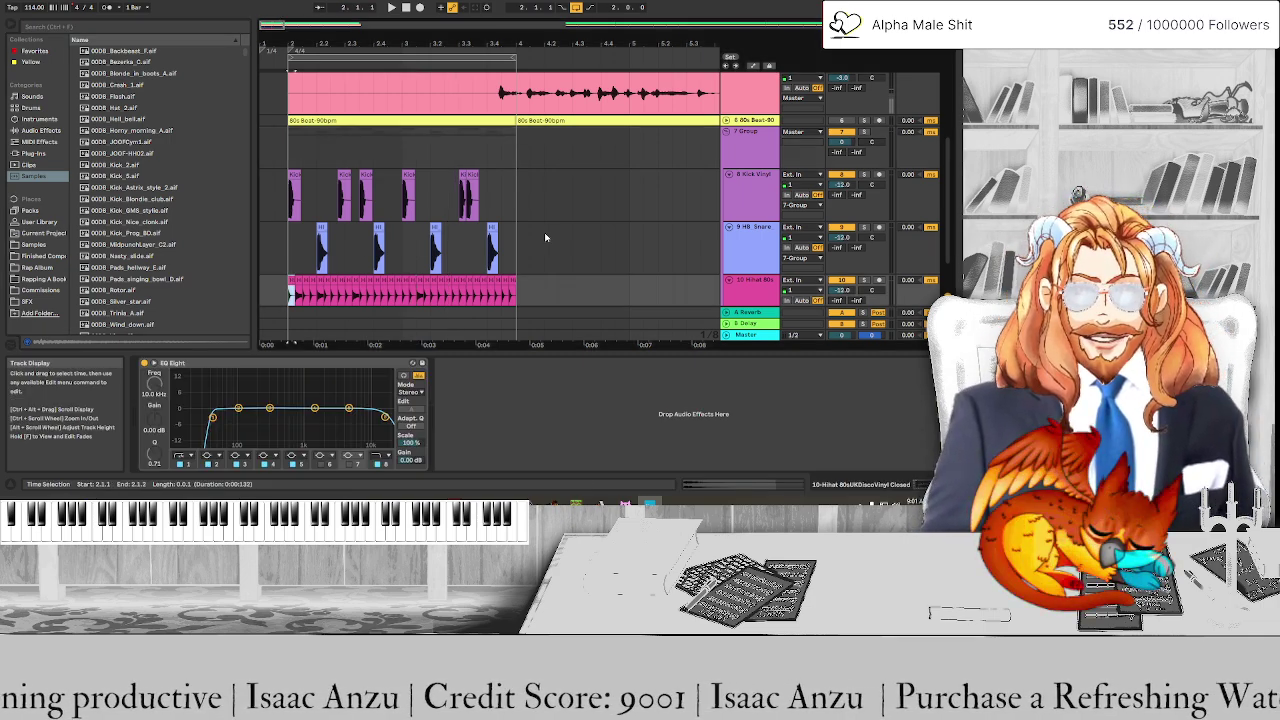
pyautogui.press('space')
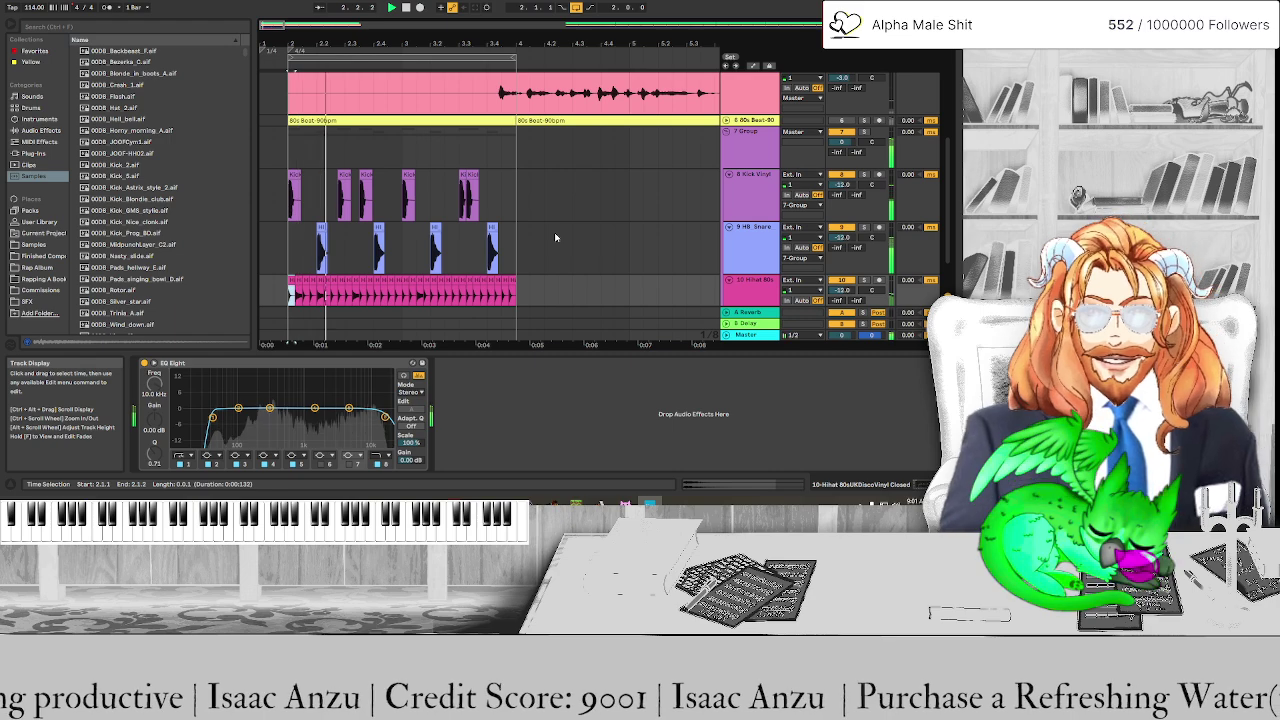
pyautogui.press('space')
# Load the Drum Buss preset Boom in C onto the drum group and play the loop
pyautogui.click(555, 150)
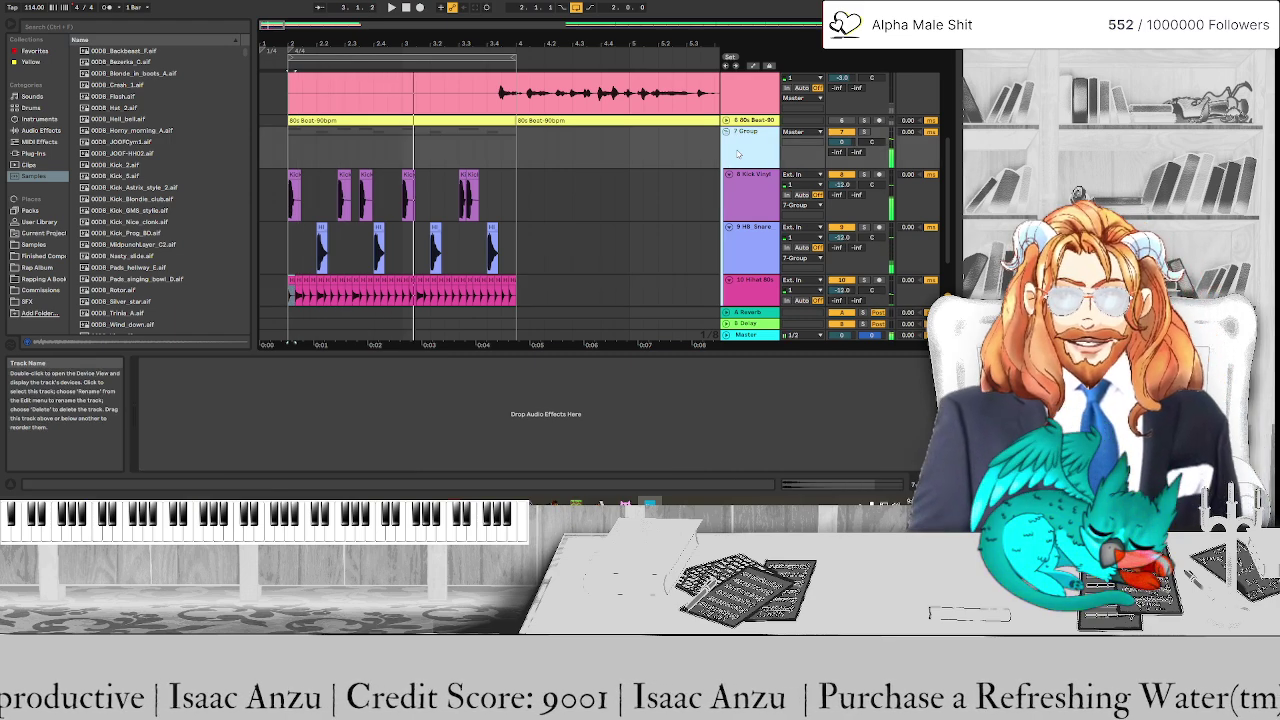
pyautogui.click(45, 107)
pyautogui.click(40, 130)
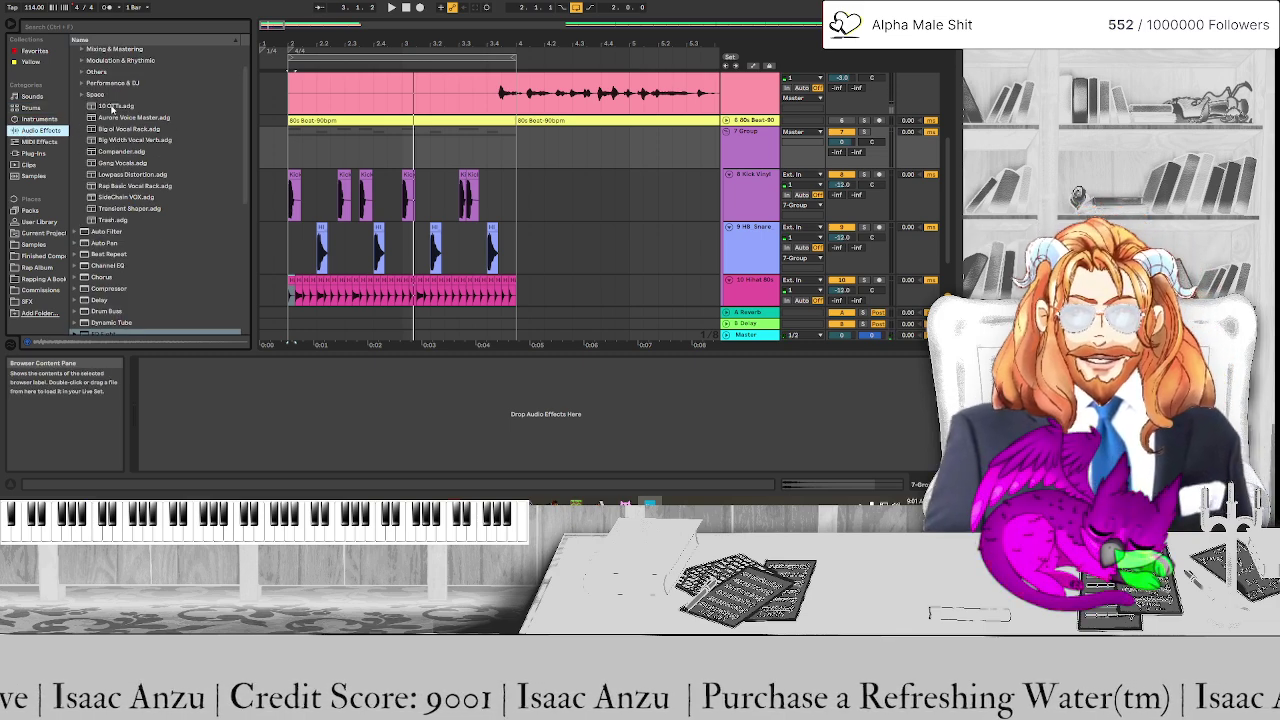
pyautogui.scroll(-3, 98, 203)
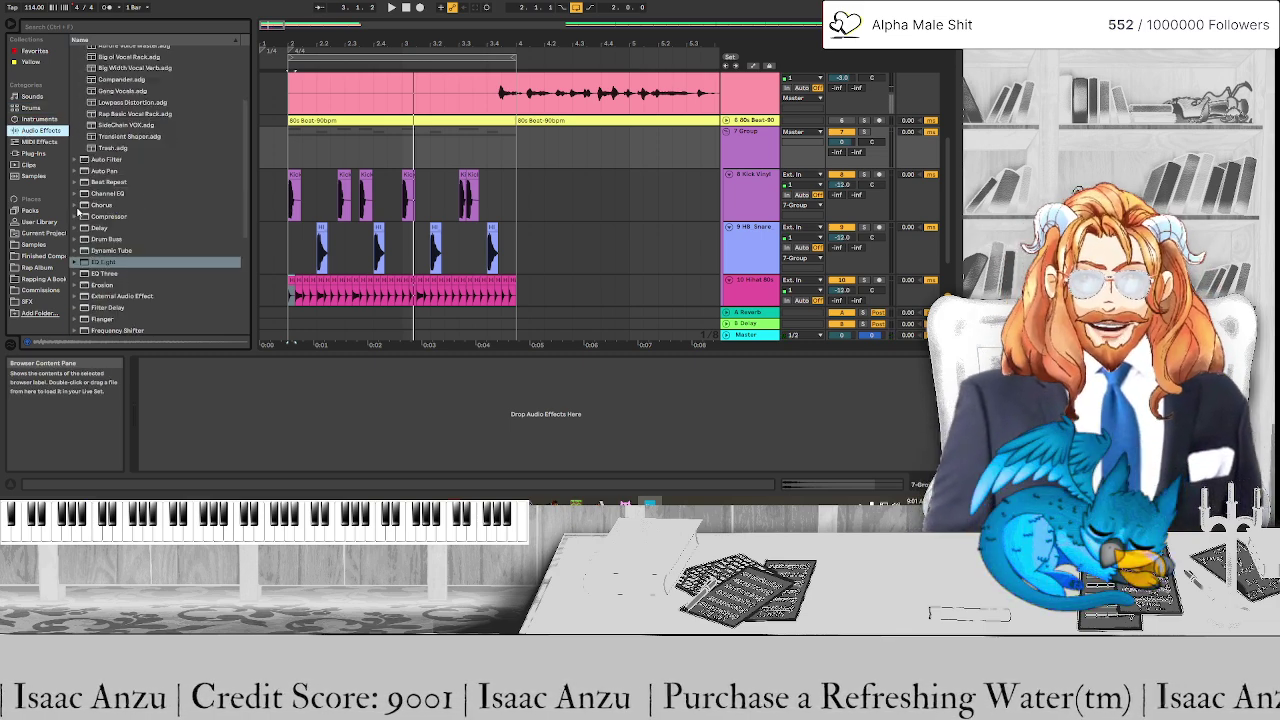
pyautogui.click(82, 215)
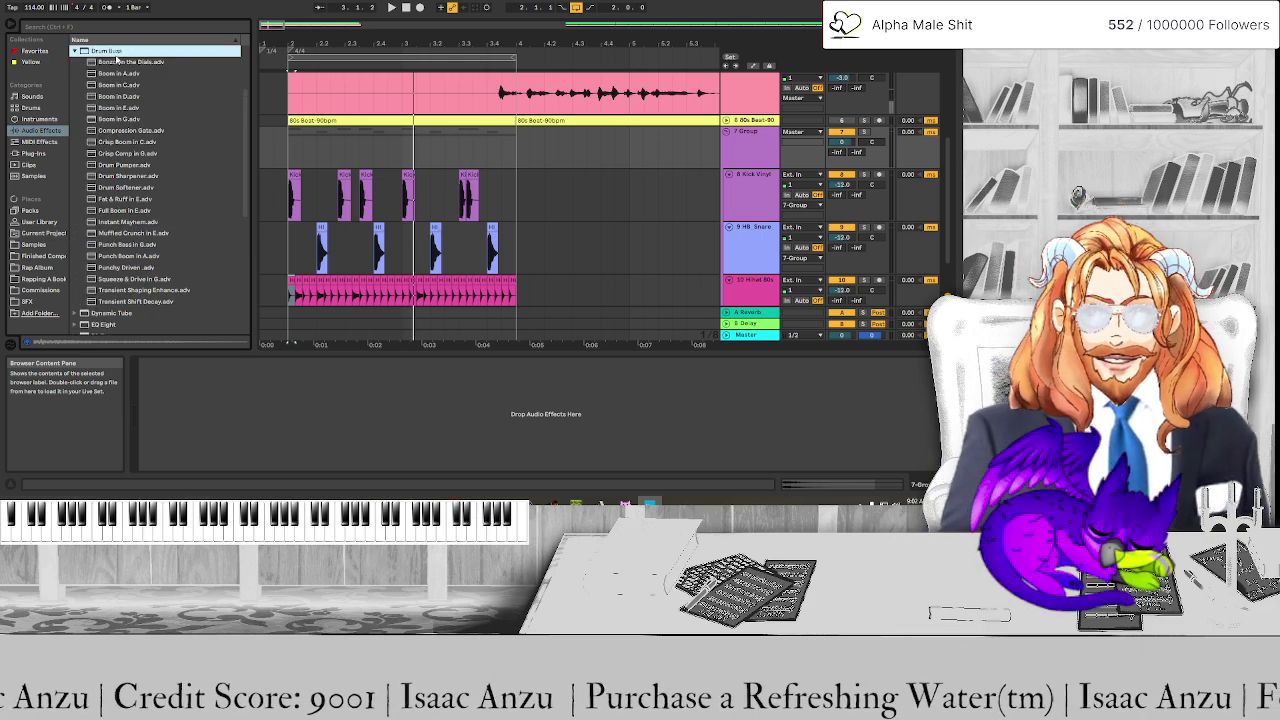
pyautogui.moveTo(118, 85); pyautogui.dragTo(192, 414)
pyautogui.press('space')
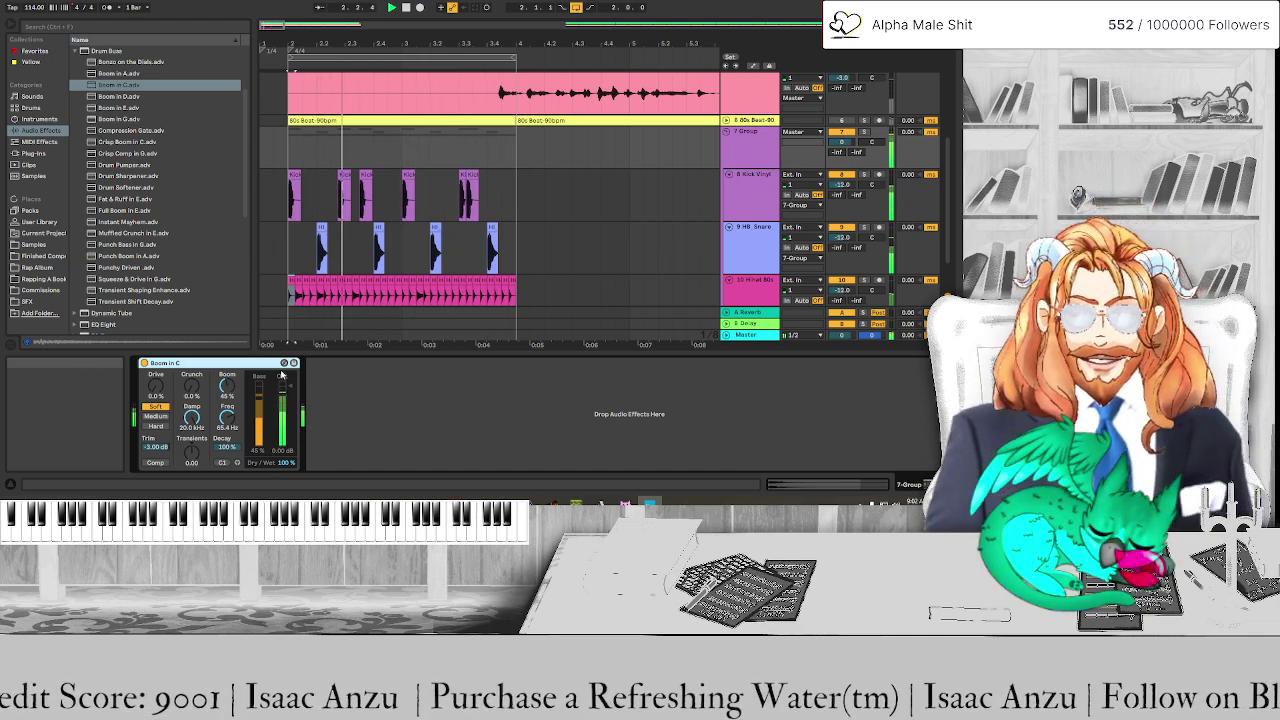
# Swap the drum group's Drum Buss preset for Crisp Boom in C
pyautogui.press('Down')
pyautogui.press('Down')
pyautogui.press('Down')
pyautogui.press('Down')
pyautogui.press('Down')
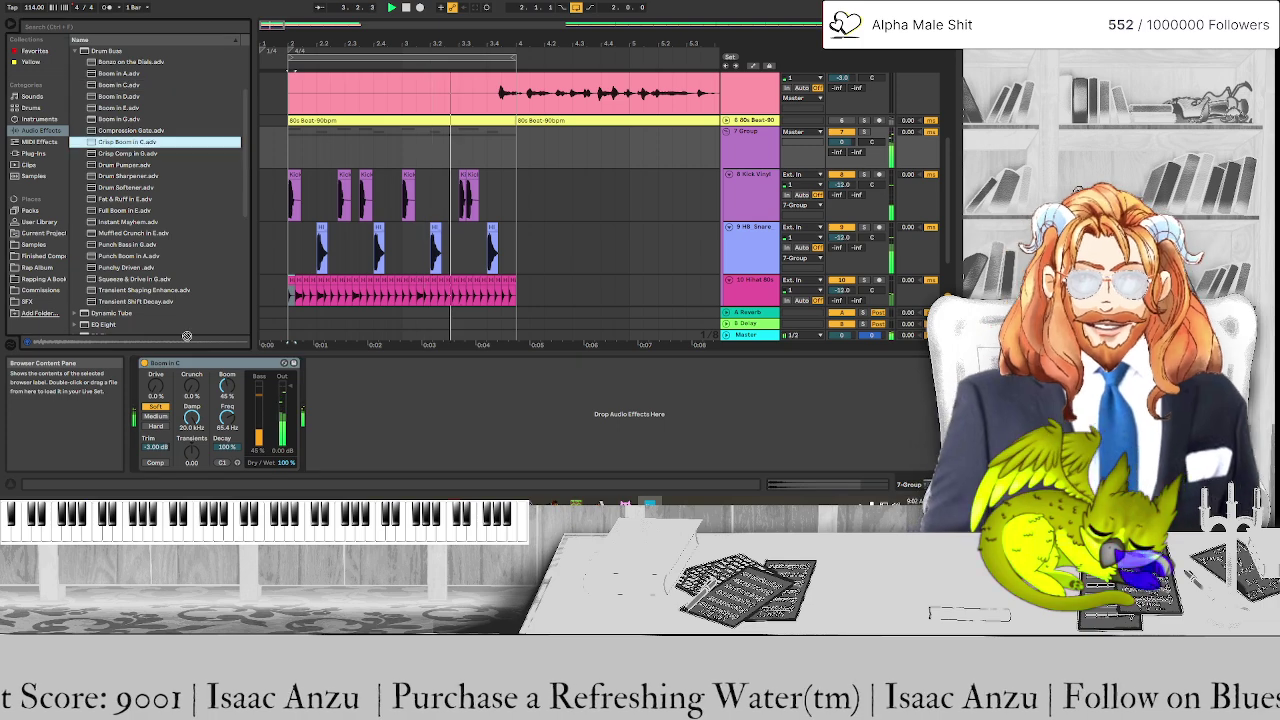
pyautogui.press('Return')
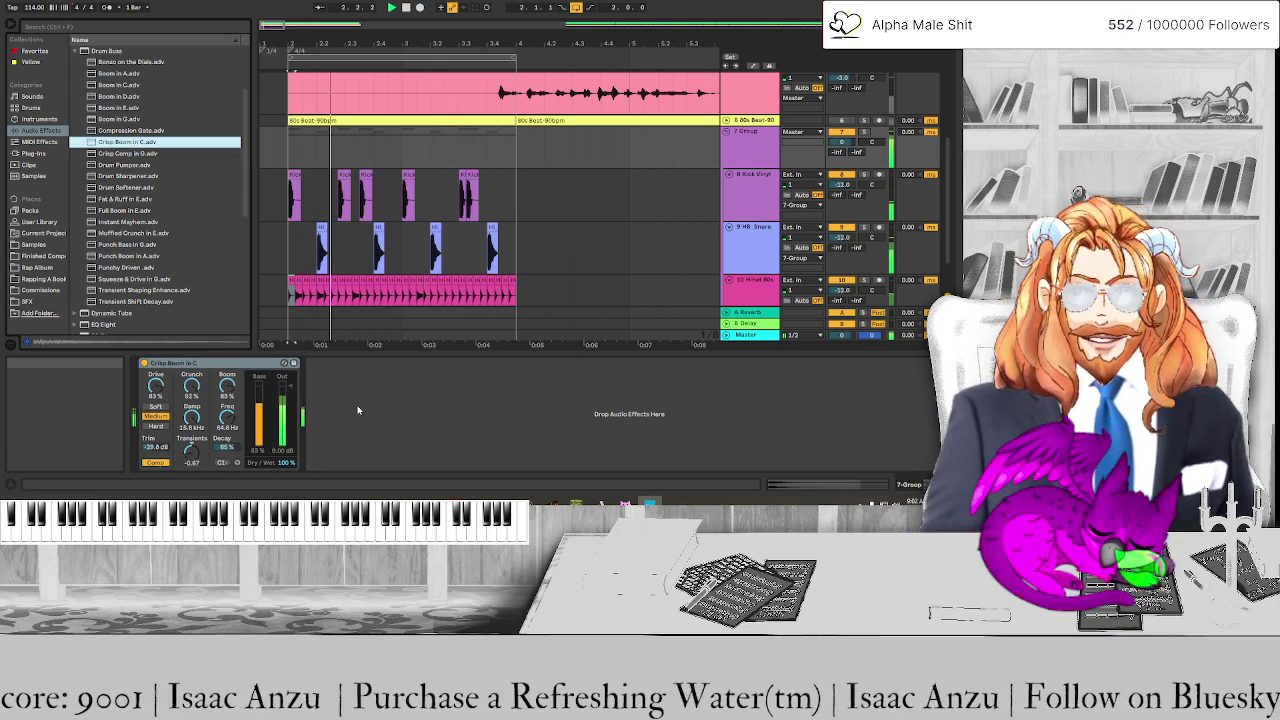
# Lower the drum group's track volume to -6.0 dB
pyautogui.click(845, 143)
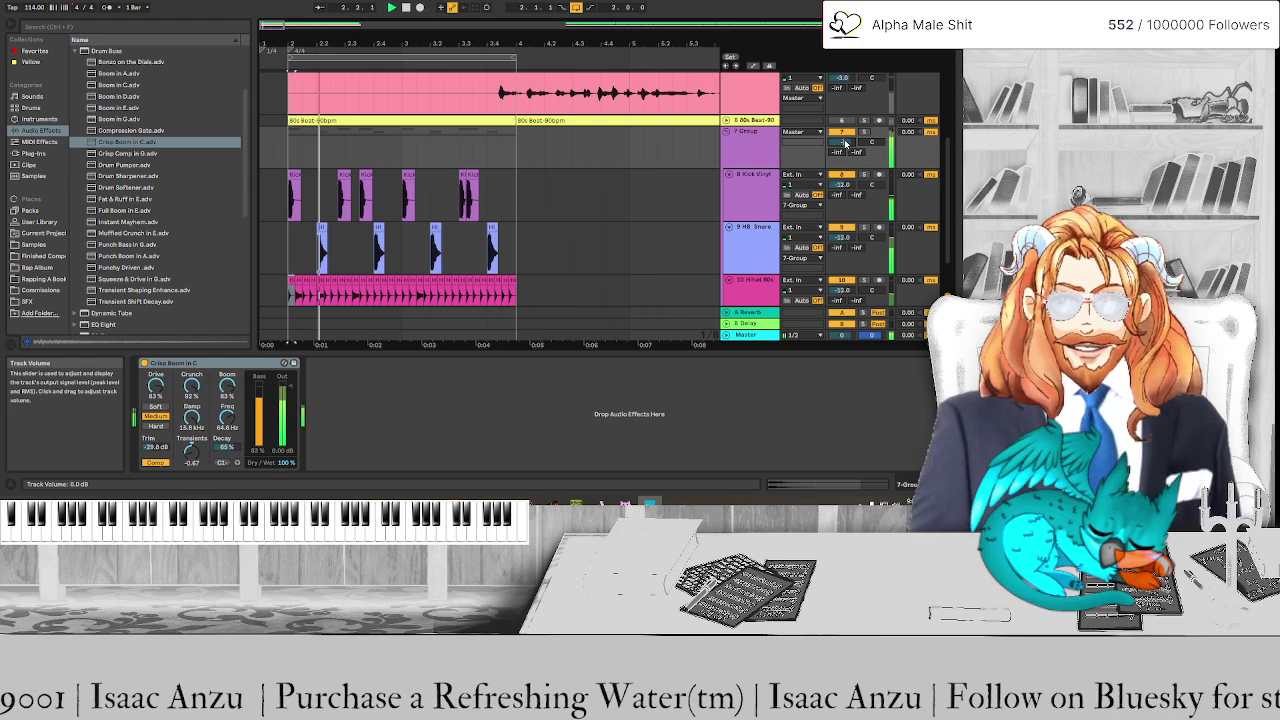
pyautogui.moveTo(845, 143); pyautogui.dragTo(845, 170)
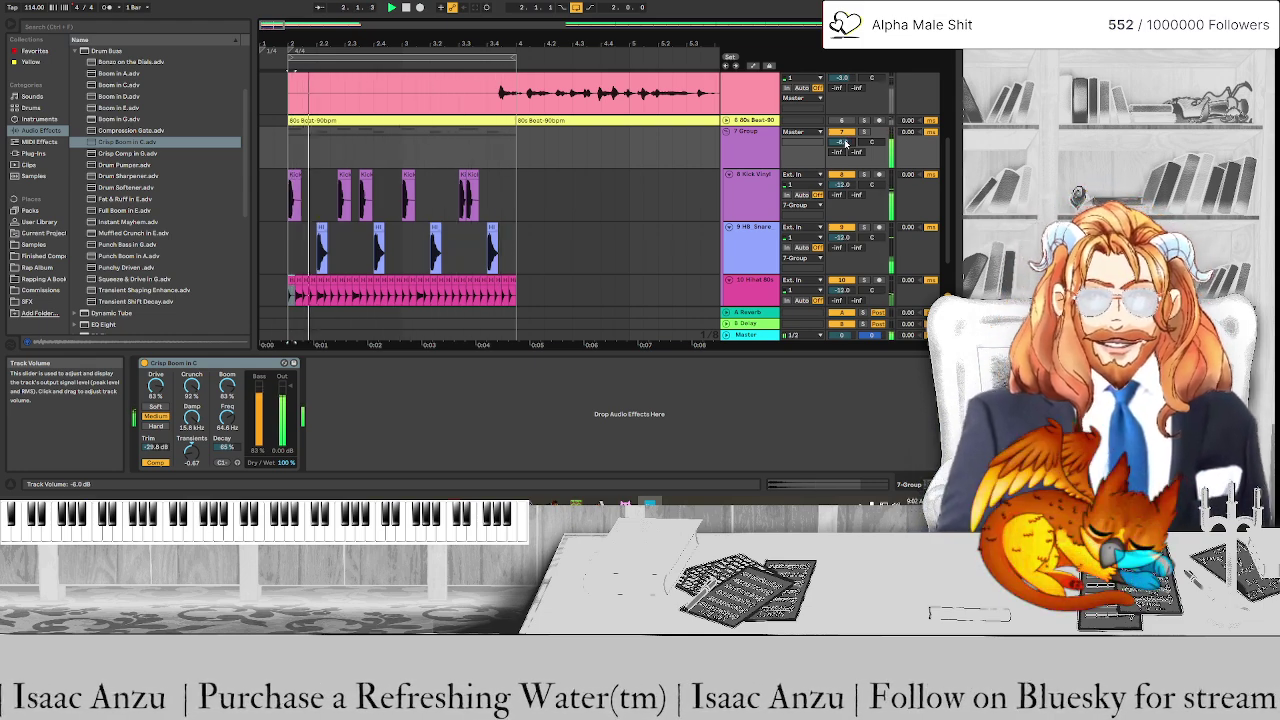
# Try the 10 OTTs audio effect rack ahead of Drum Buss on the drum group and remove it
pyautogui.click(778, 150)
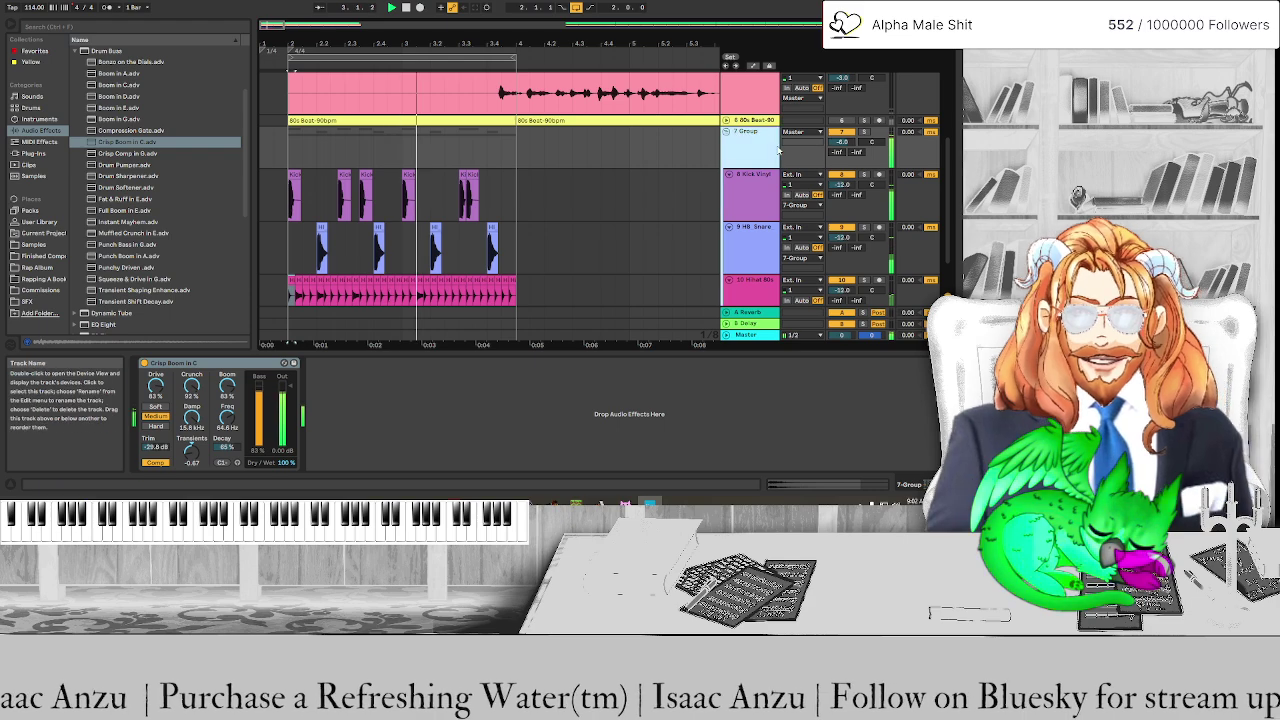
pyautogui.click(75, 50)
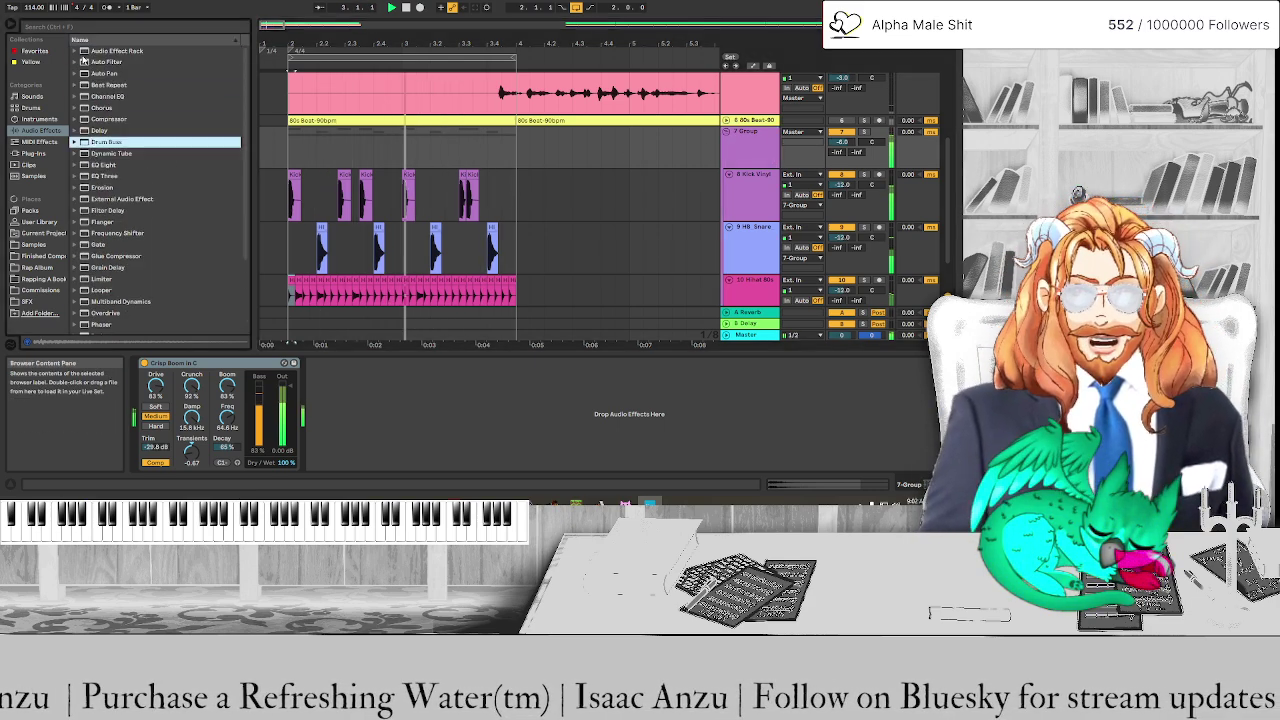
pyautogui.click(75, 50)
pyautogui.moveTo(110, 142); pyautogui.dragTo(142, 400)
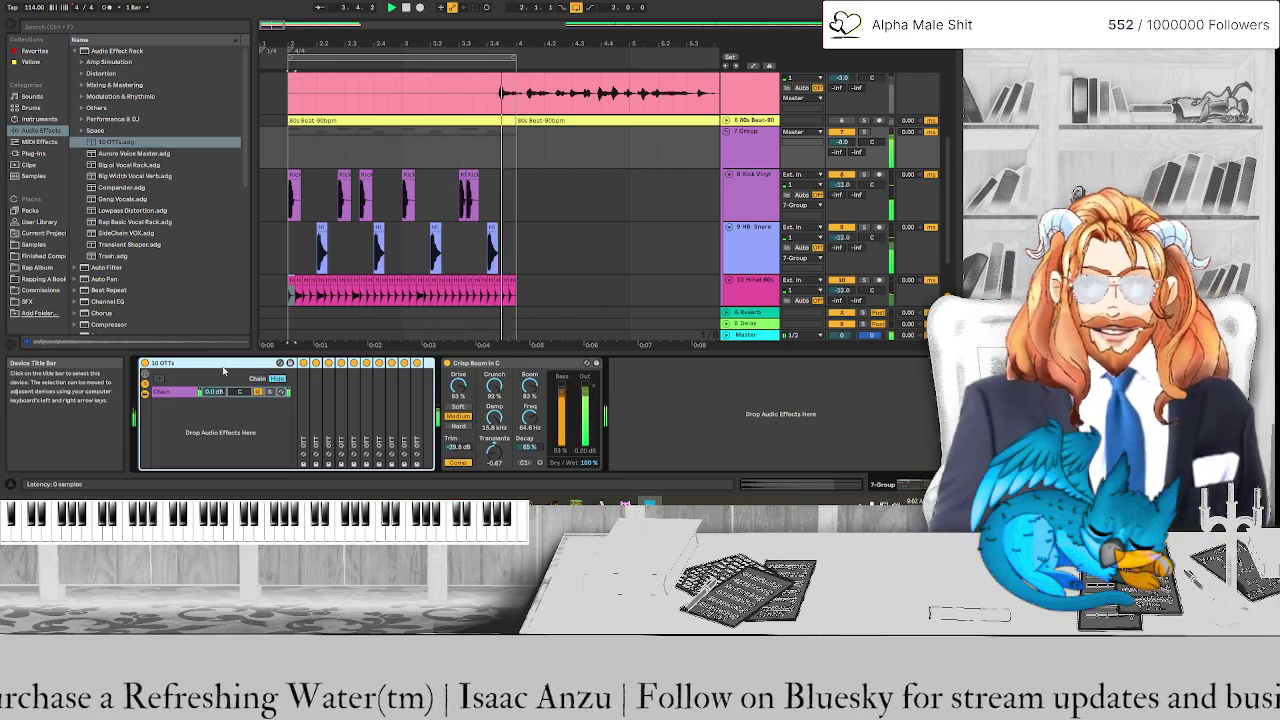
pyautogui.rightClick(223, 371)
pyautogui.click(246, 432)
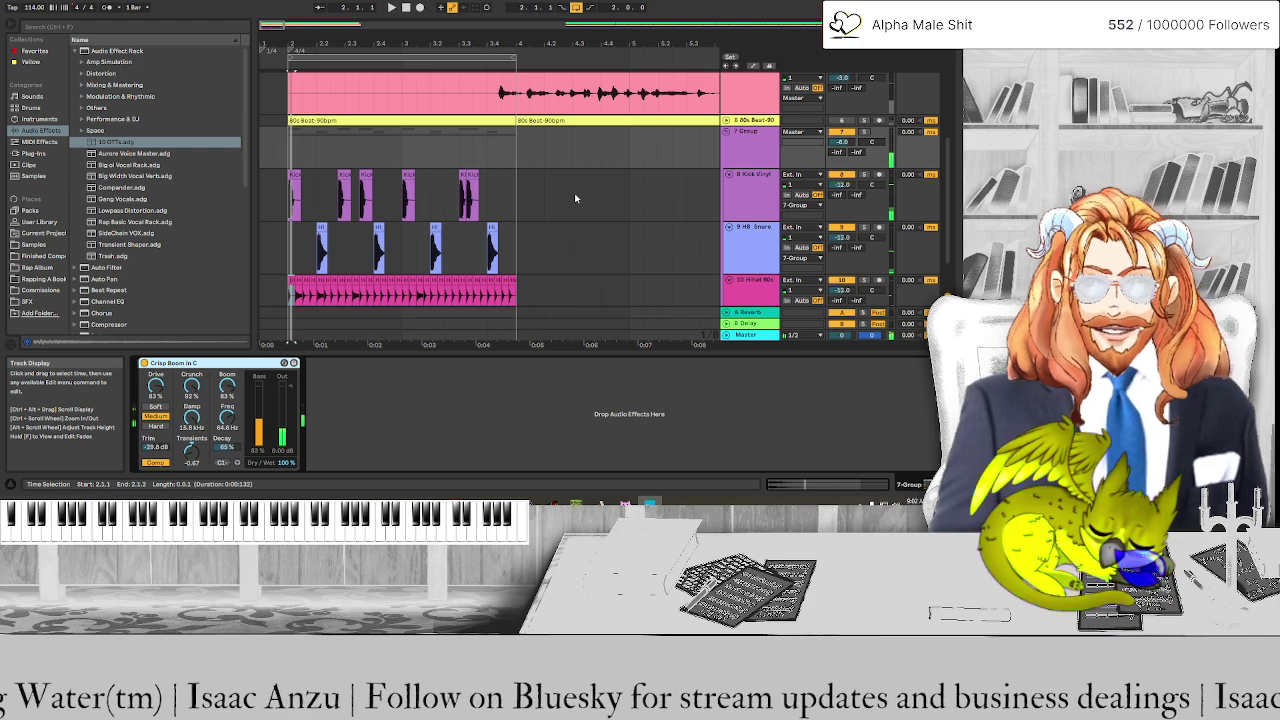
# Play the loop from 2.1.1 to listen to the drum group with Crisp Boom in C
pyautogui.scroll(-2, 575, 198)
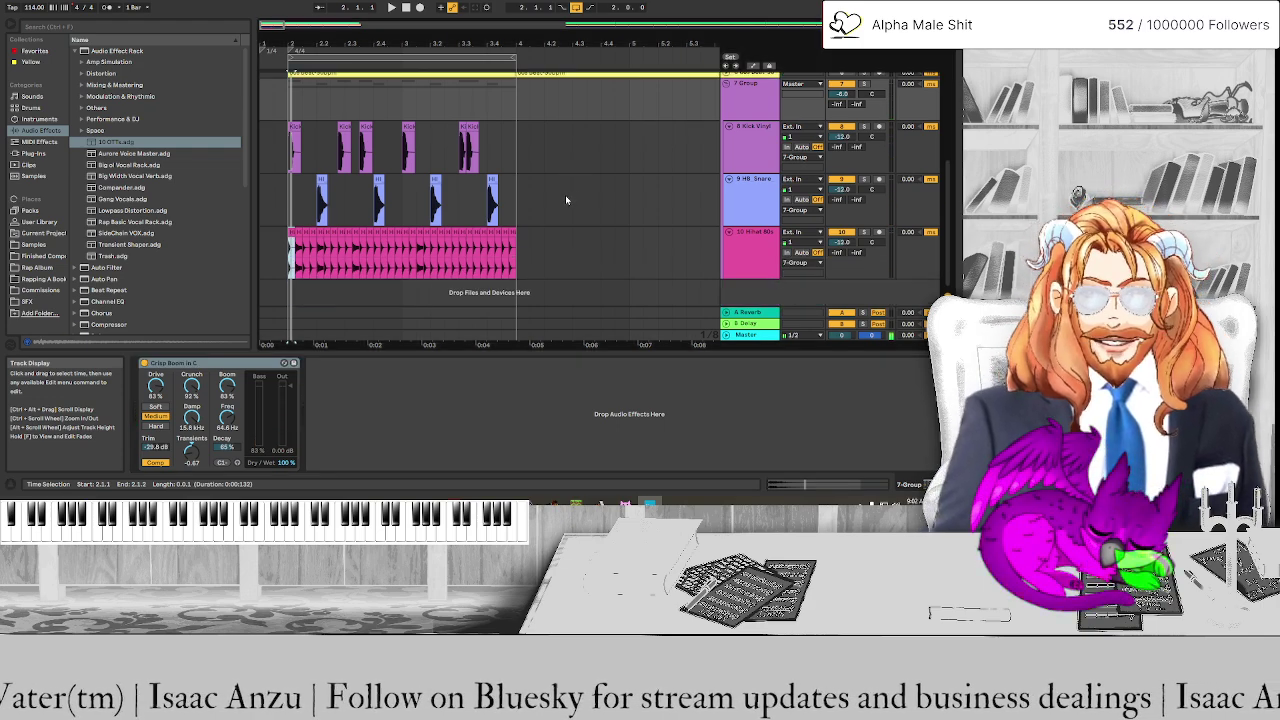
pyautogui.press('space')
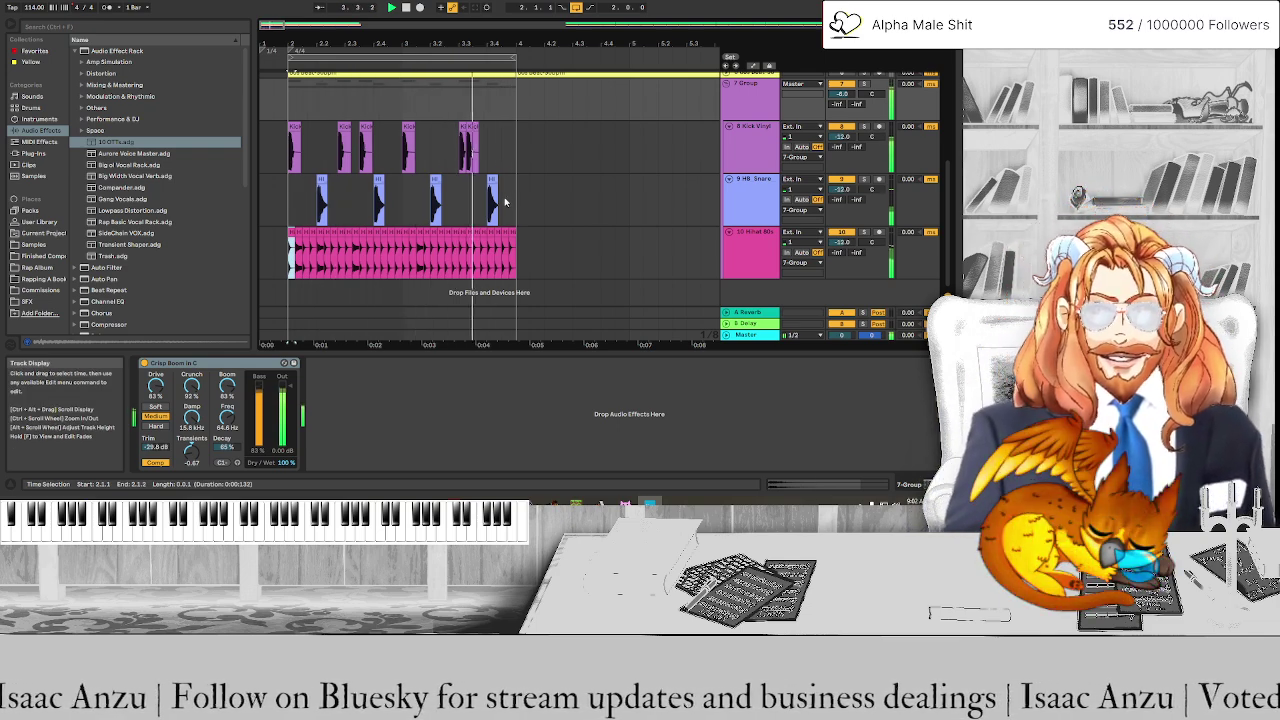
pyautogui.press('space')
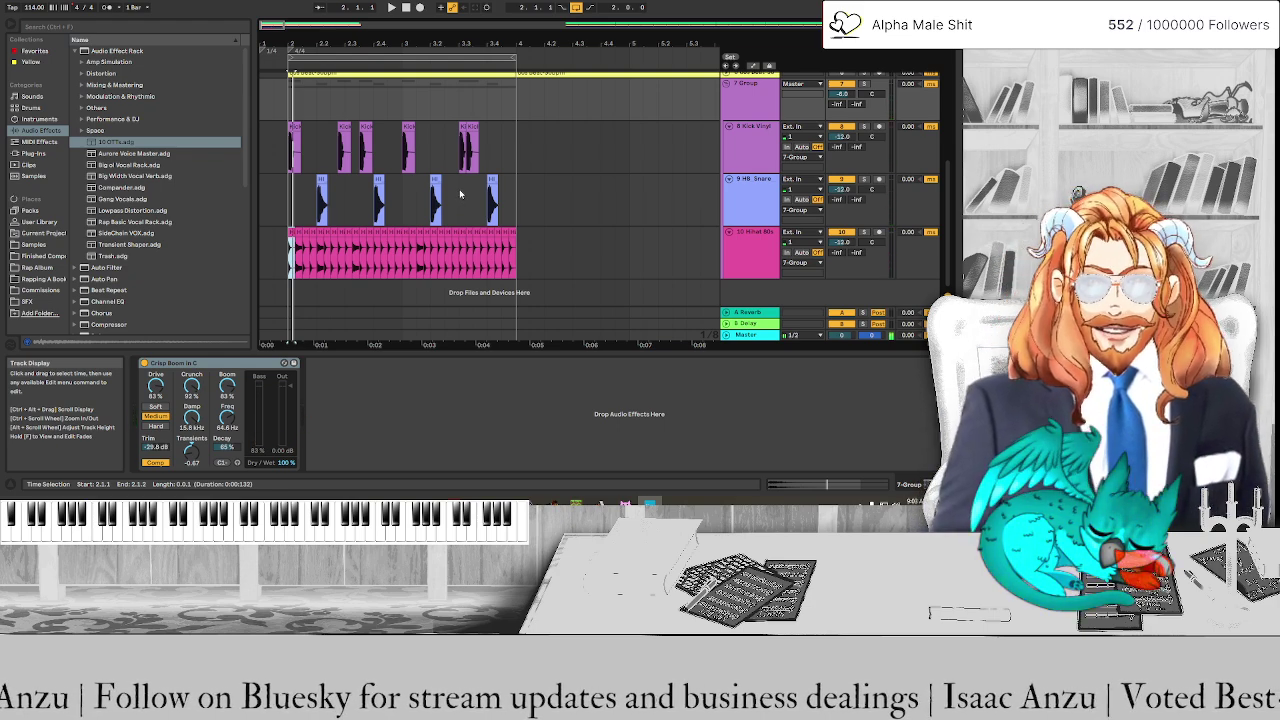
pyautogui.press('space')
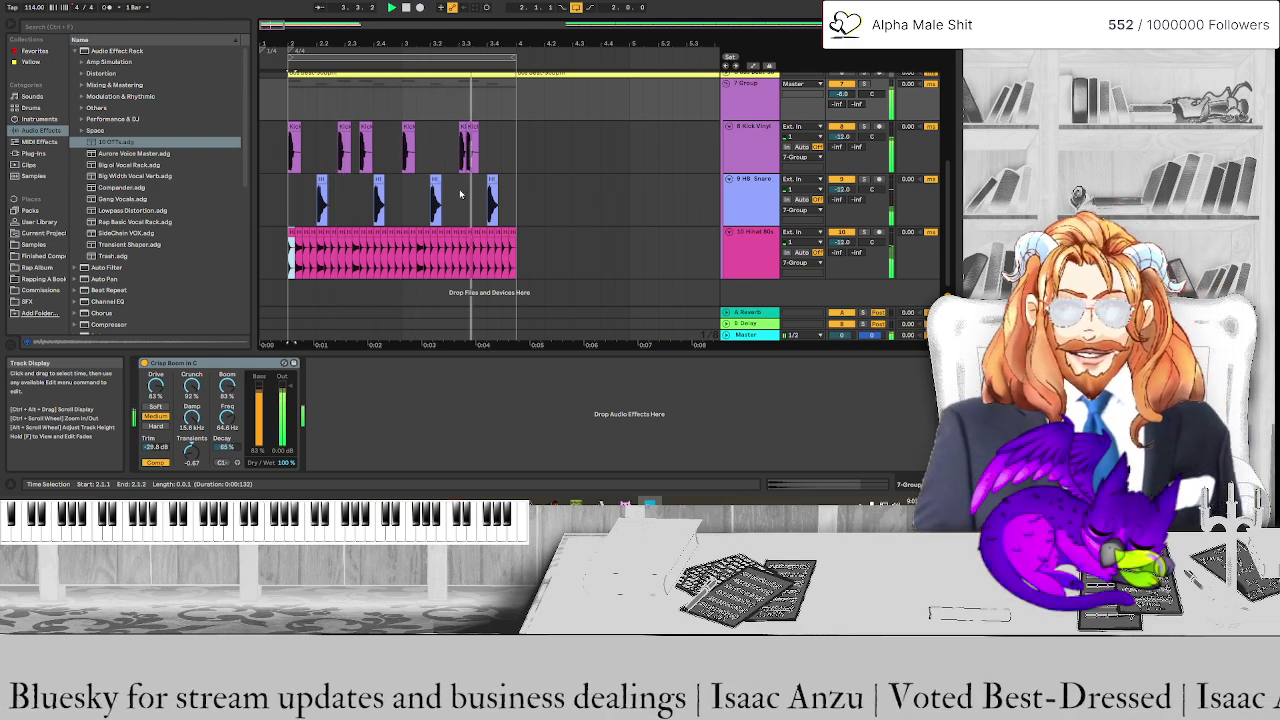
# Move the short kick near the end of the pattern to 3.2.2 at full length, and shift the last kick to 3.3.1
pyautogui.scroll(4, 460, 194)
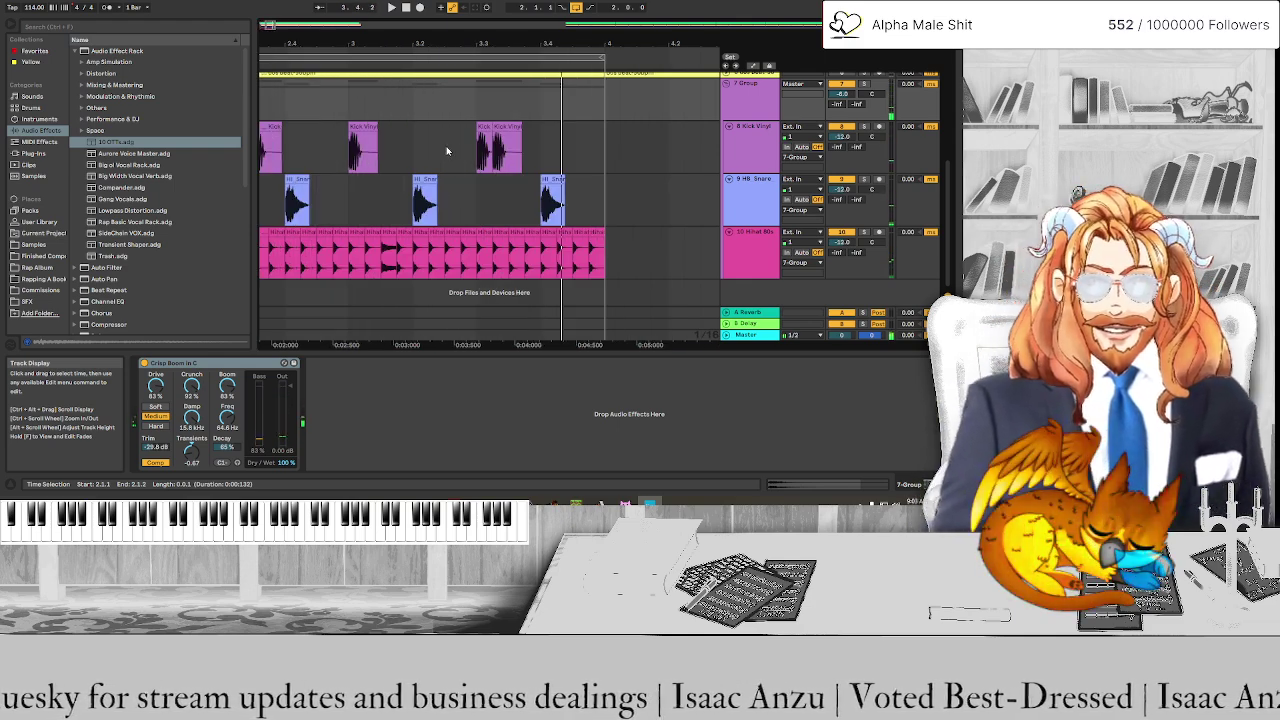
pyautogui.click(446, 148)
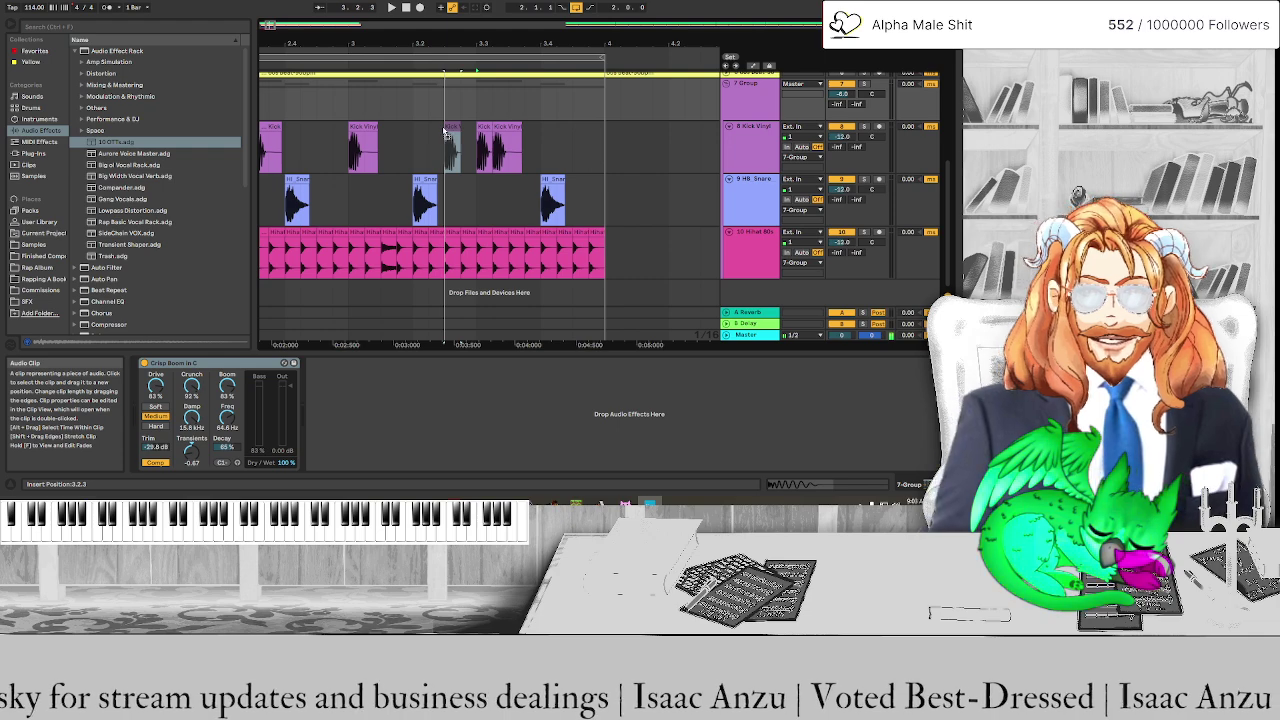
pyautogui.click(446, 133)
pyautogui.moveTo(459, 127)
pyautogui.mouseDown()
pyautogui.moveTo(474, 127)
pyautogui.moveTo(443, 140)
pyautogui.mouseUp()
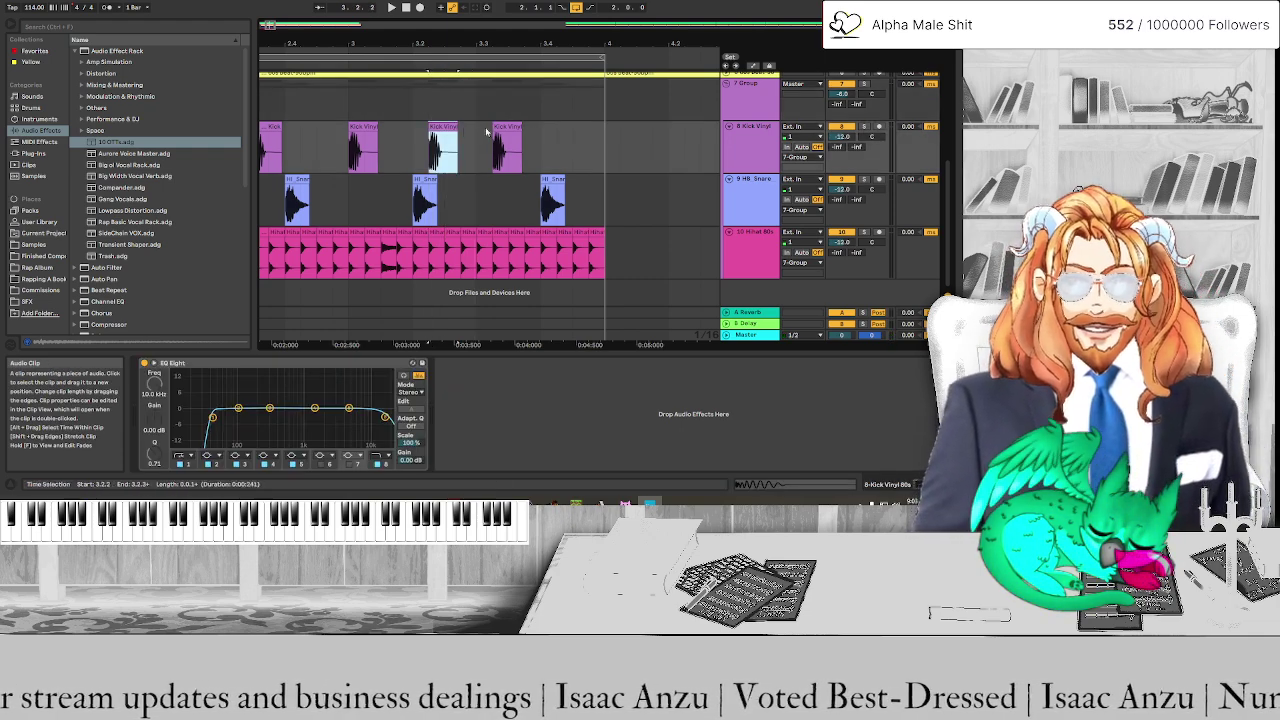
pyautogui.click(497, 131)
# Play back the looped beat to check the rearranged kicks
pyautogui.press('-')
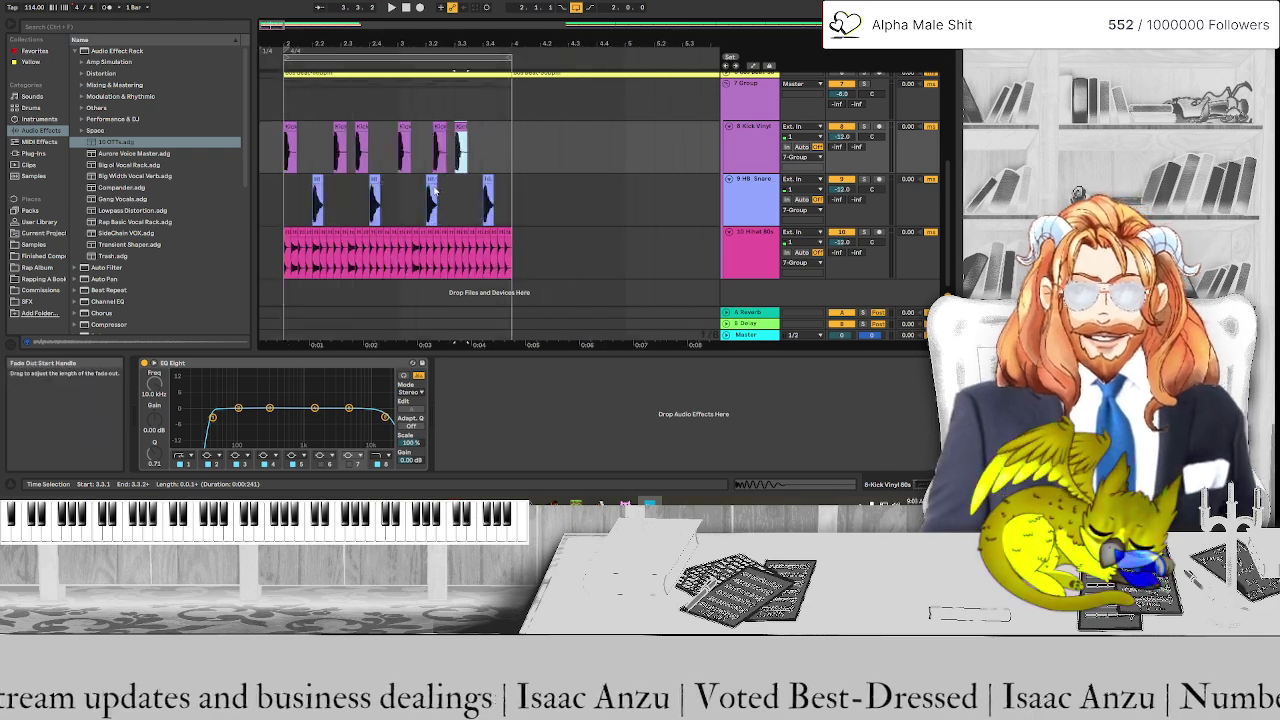
pyautogui.press('-')
pyautogui.press('+')
pyautogui.press('space')
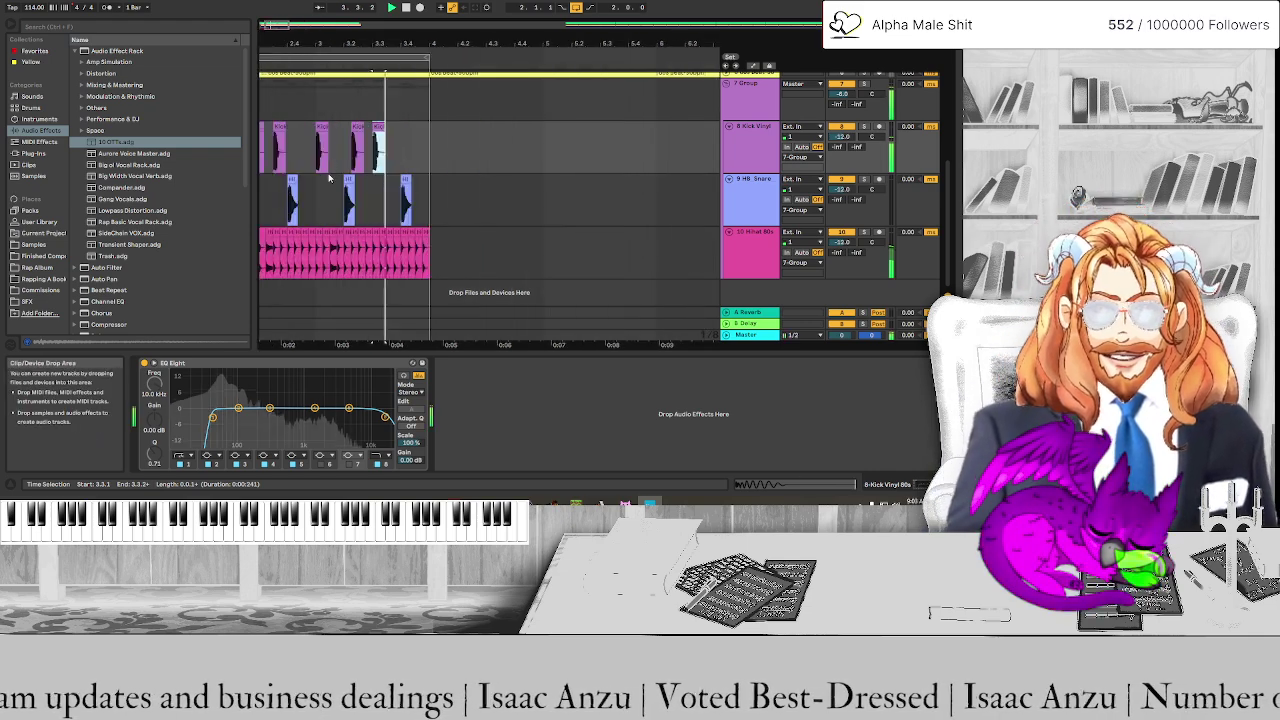
pyautogui.press('+')
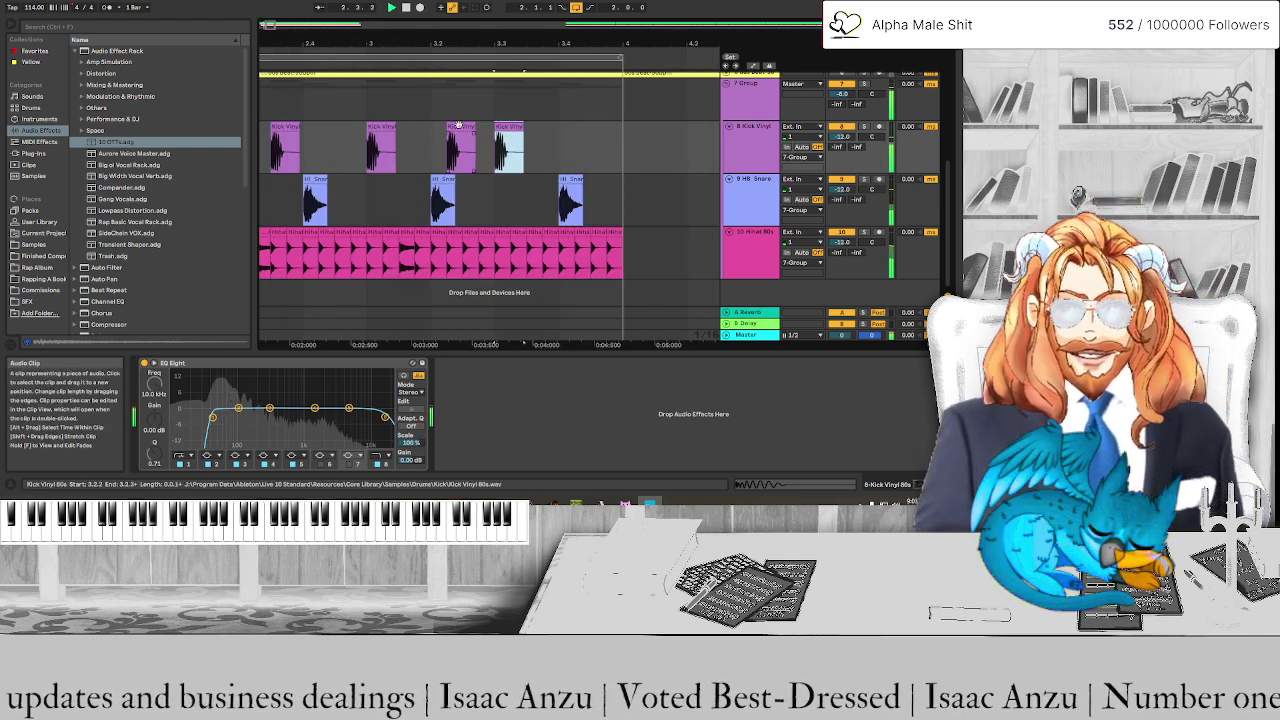
# Shorten the second-to-last kick to one sixteenth, place it at 3.2.4 and save the set
pyautogui.click(473, 130)
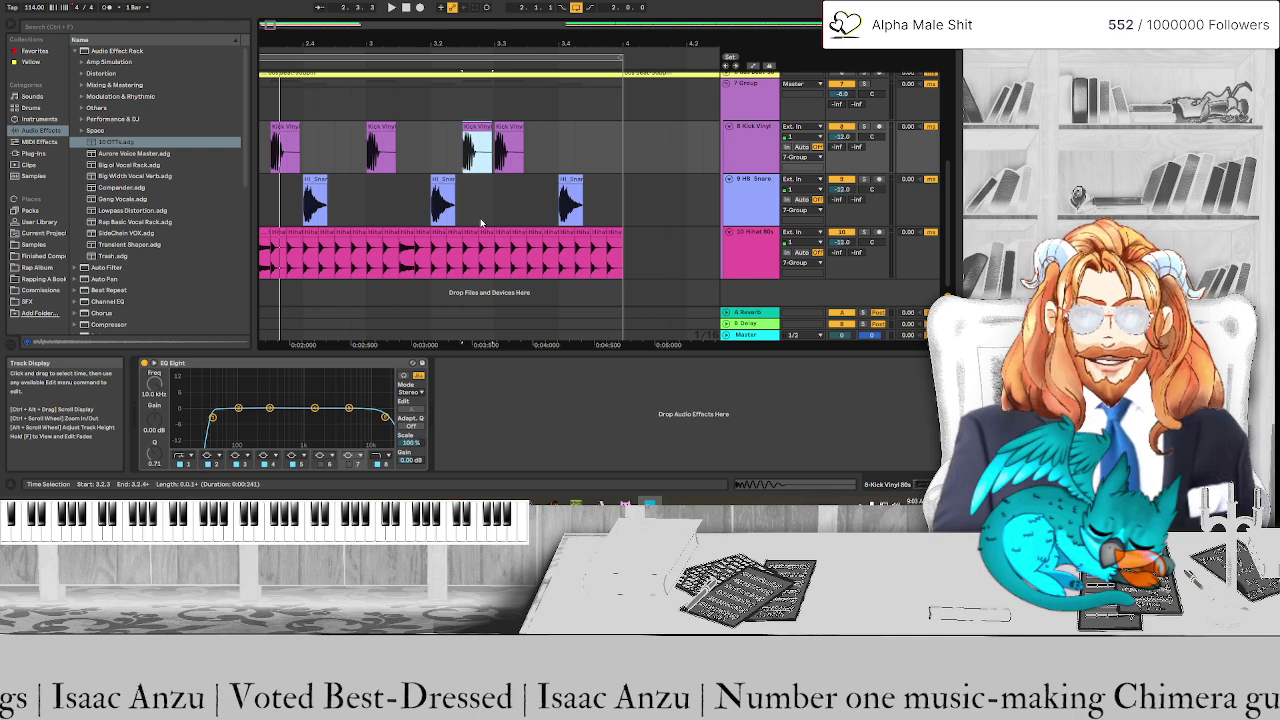
pyautogui.click(481, 132)
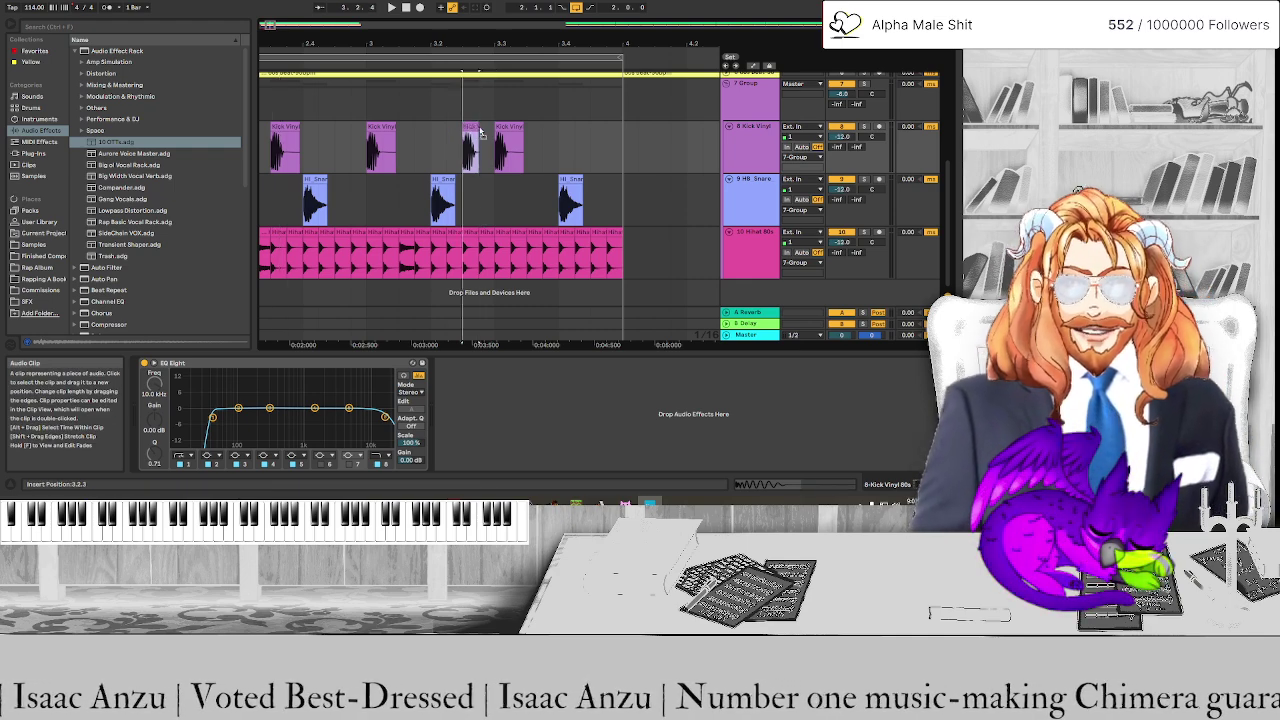
pyautogui.moveTo(481, 132); pyautogui.dragTo(497, 133)
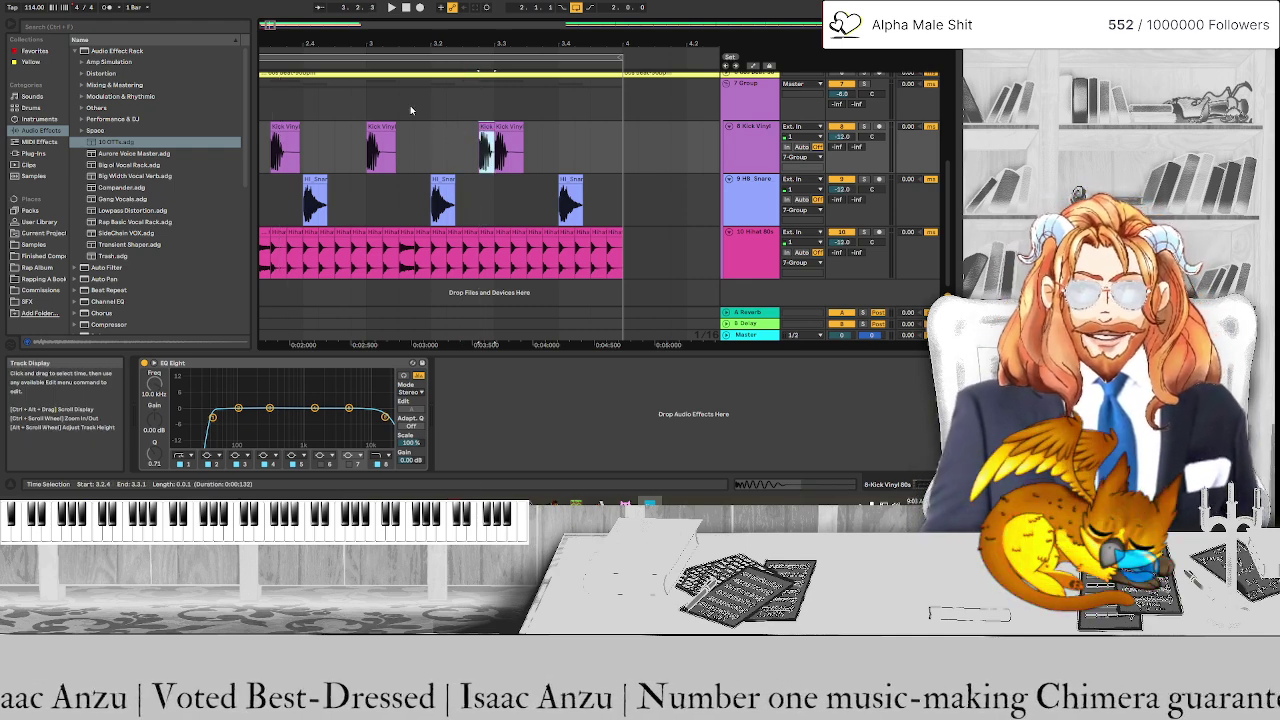
pyautogui.hotkey('ctrl', 's')
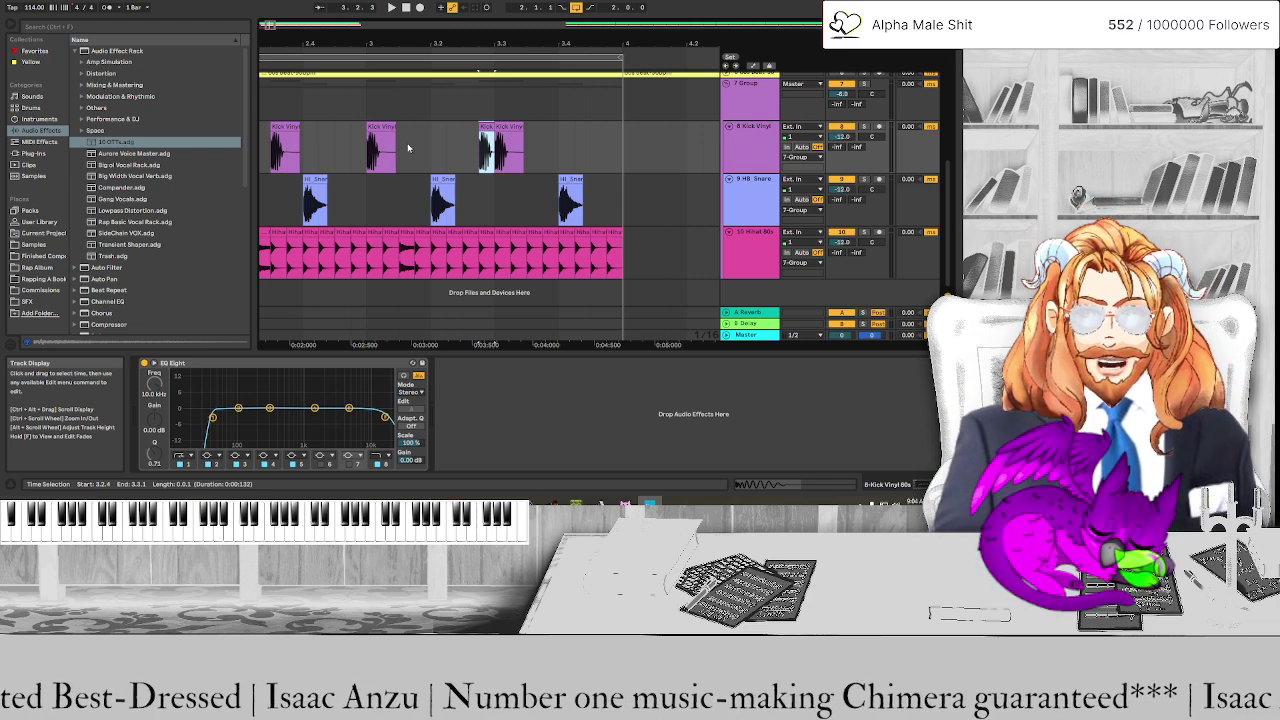
# Play the beat from the song start and copy the last kick clip to 3.3.3
pyautogui.doubleClick(406, 10)
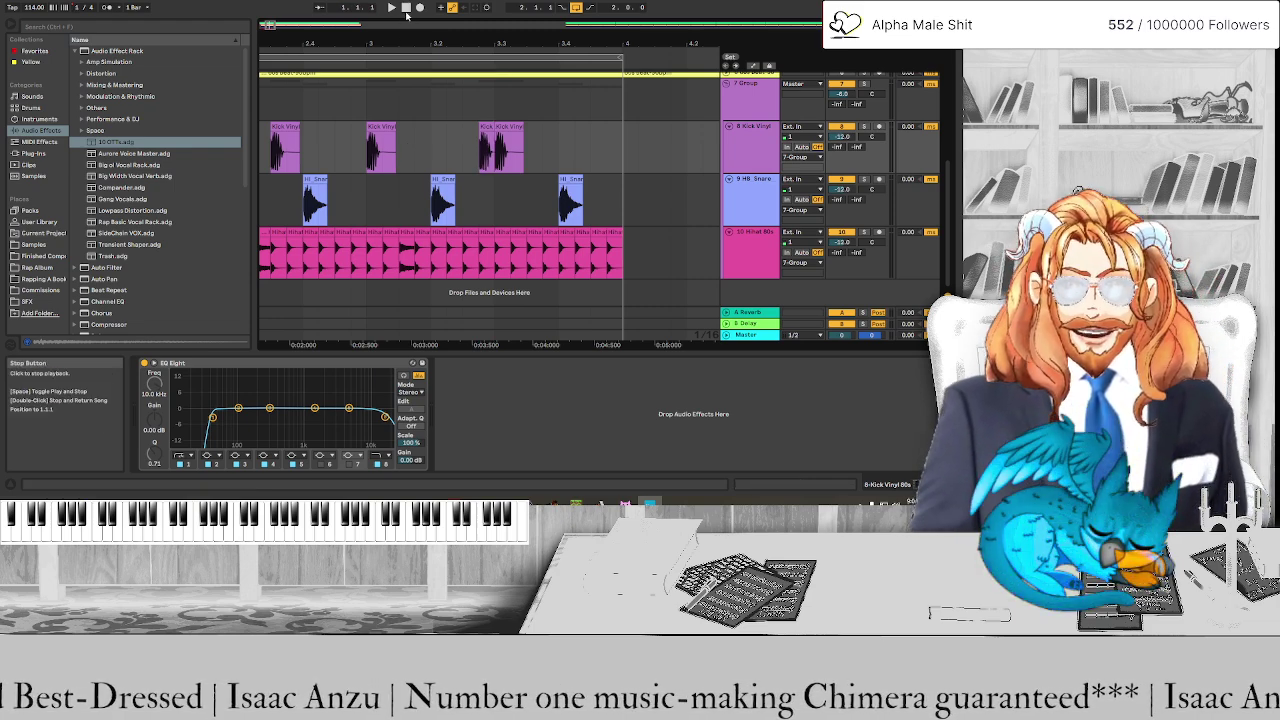
pyautogui.press('space')
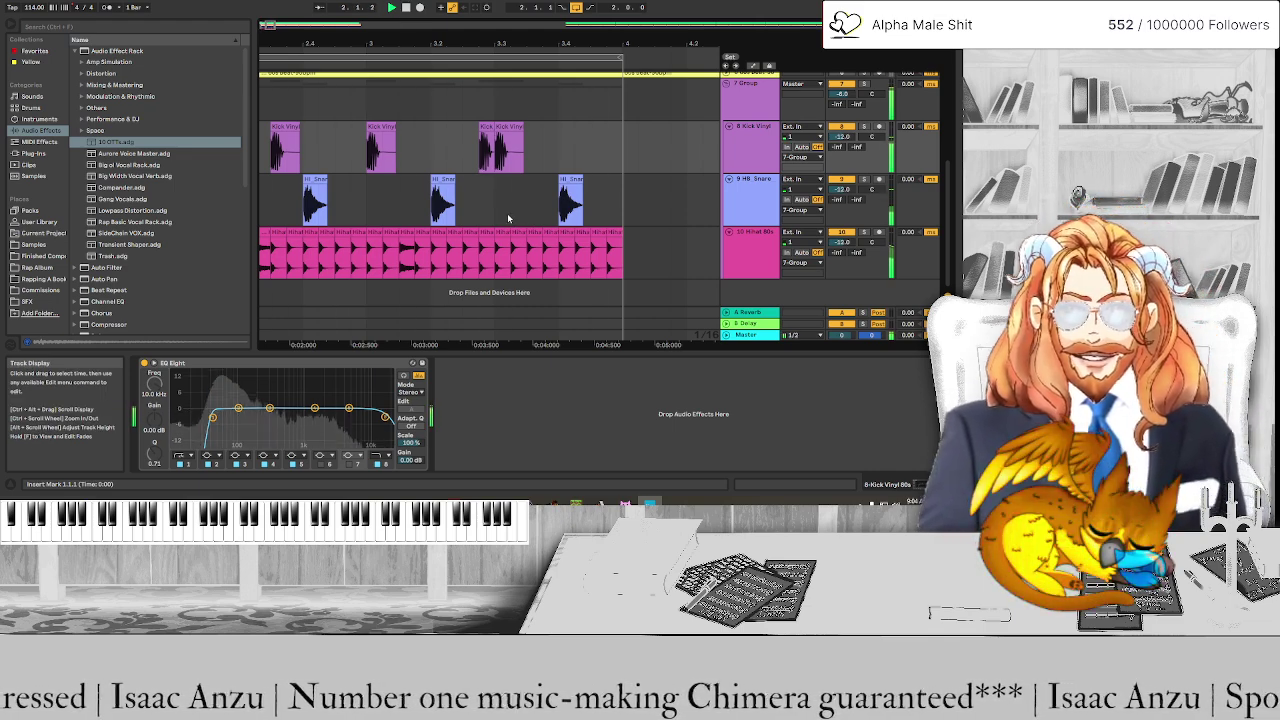
pyautogui.moveTo(503, 127); pyautogui.dragTo(543, 137)
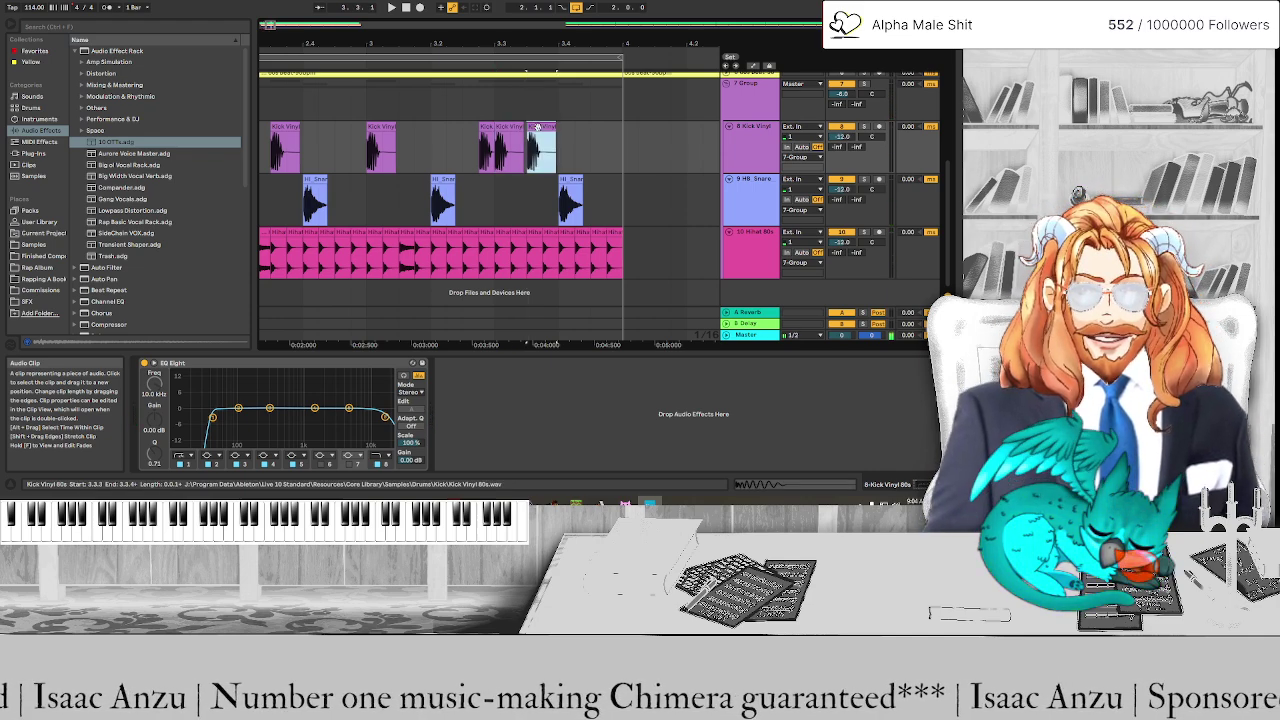
# Play the beat from 3.1.1 to hear the added kick
pyautogui.click(366, 219)
pyautogui.press('space')
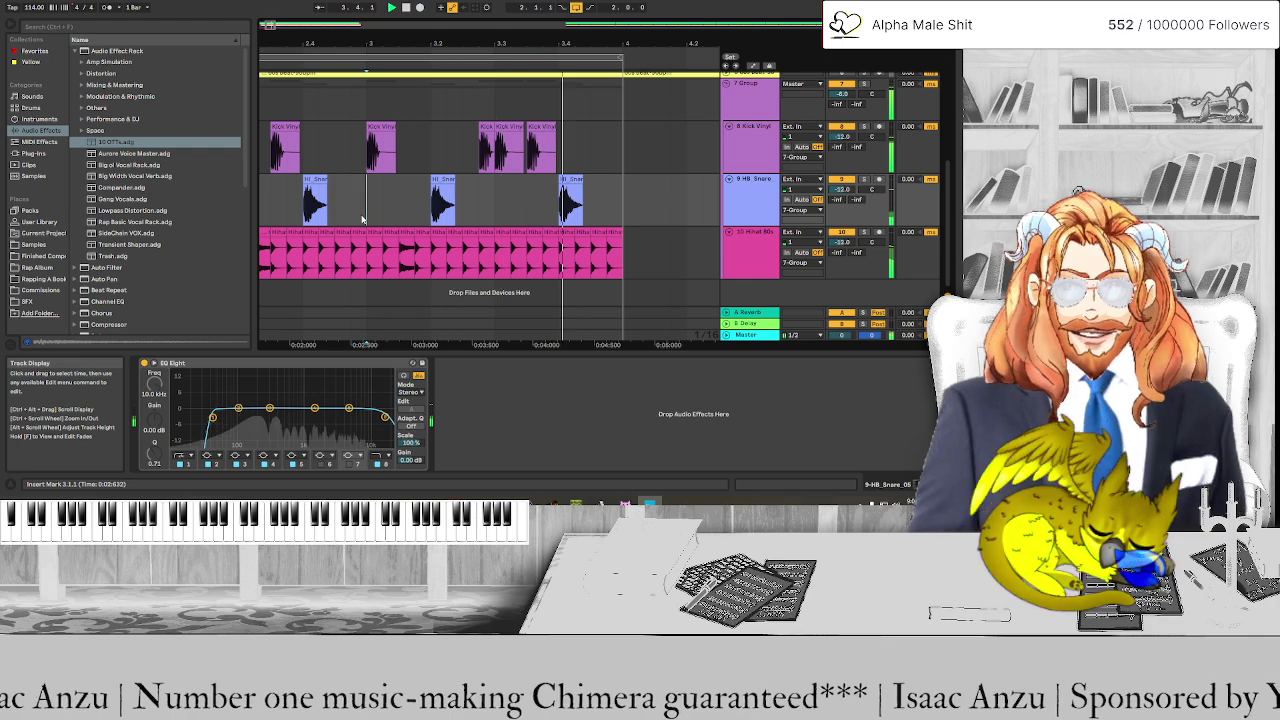
pyautogui.keyDown('ctrl'); pyautogui.scroll(-3, 461, 209); pyautogui.keyUp('ctrl')
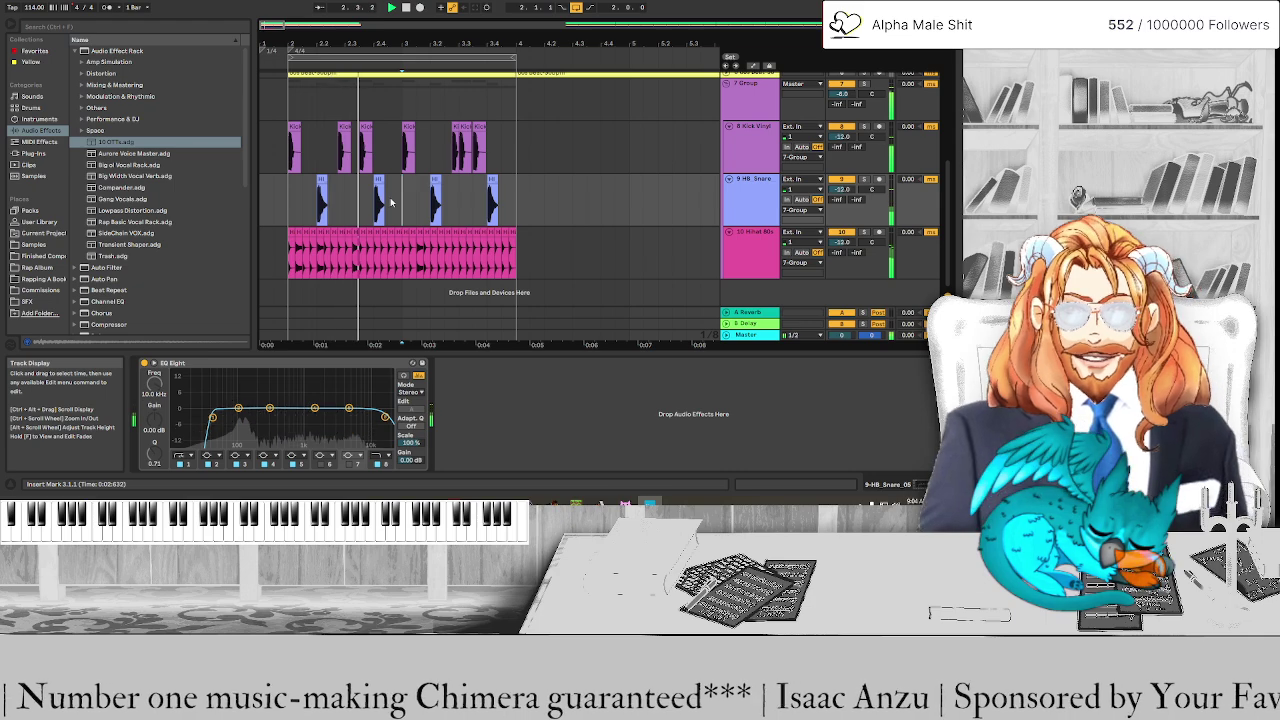
# Select the closed hi-hat clip at 2.1.1 and play the beat to examine the hi-hat pattern
pyautogui.keyDown('ctrl'); pyautogui.scroll(3, 352, 207); pyautogui.keyUp('ctrl')
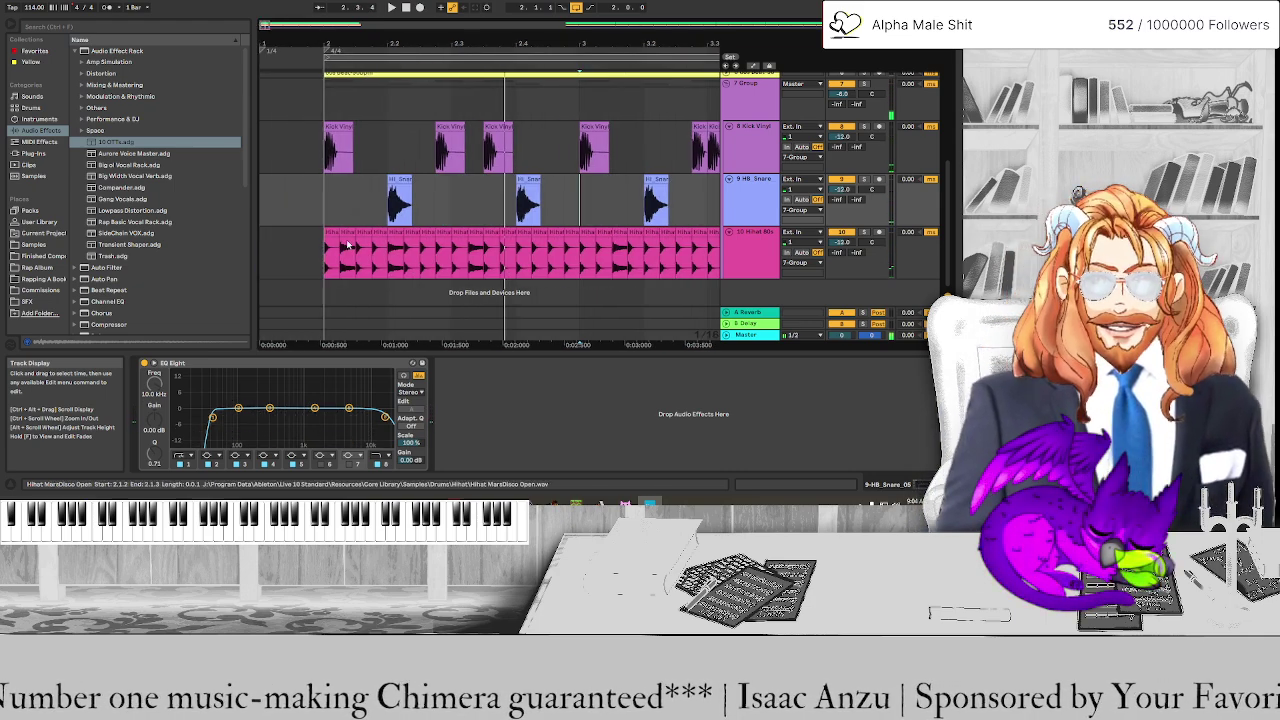
pyautogui.click(331, 236)
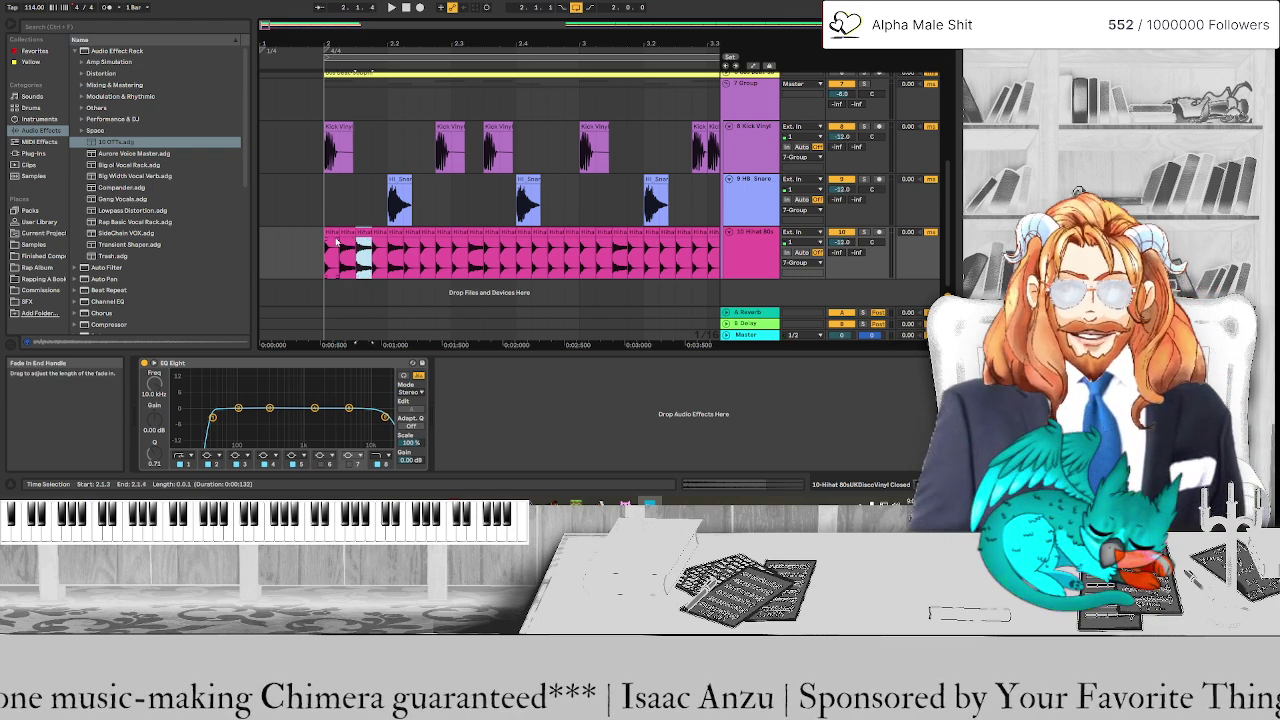
pyautogui.click(331, 236)
pyautogui.press('space')
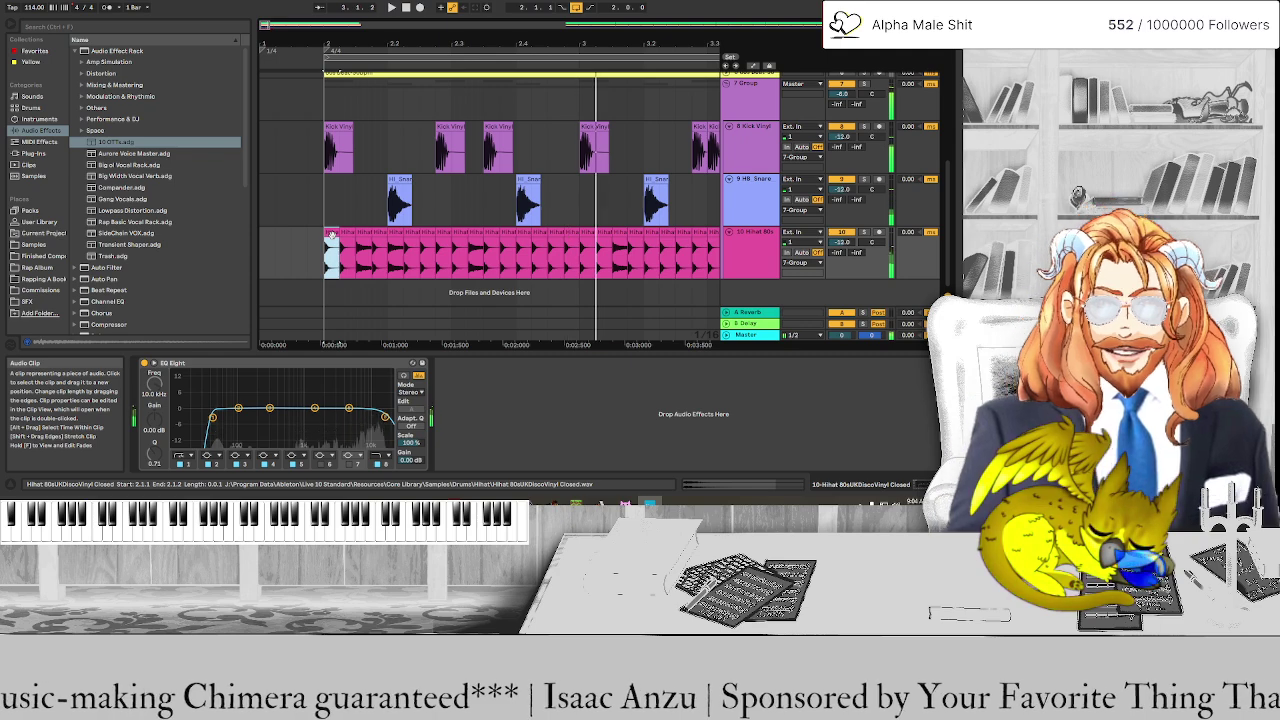
pyautogui.press('space')
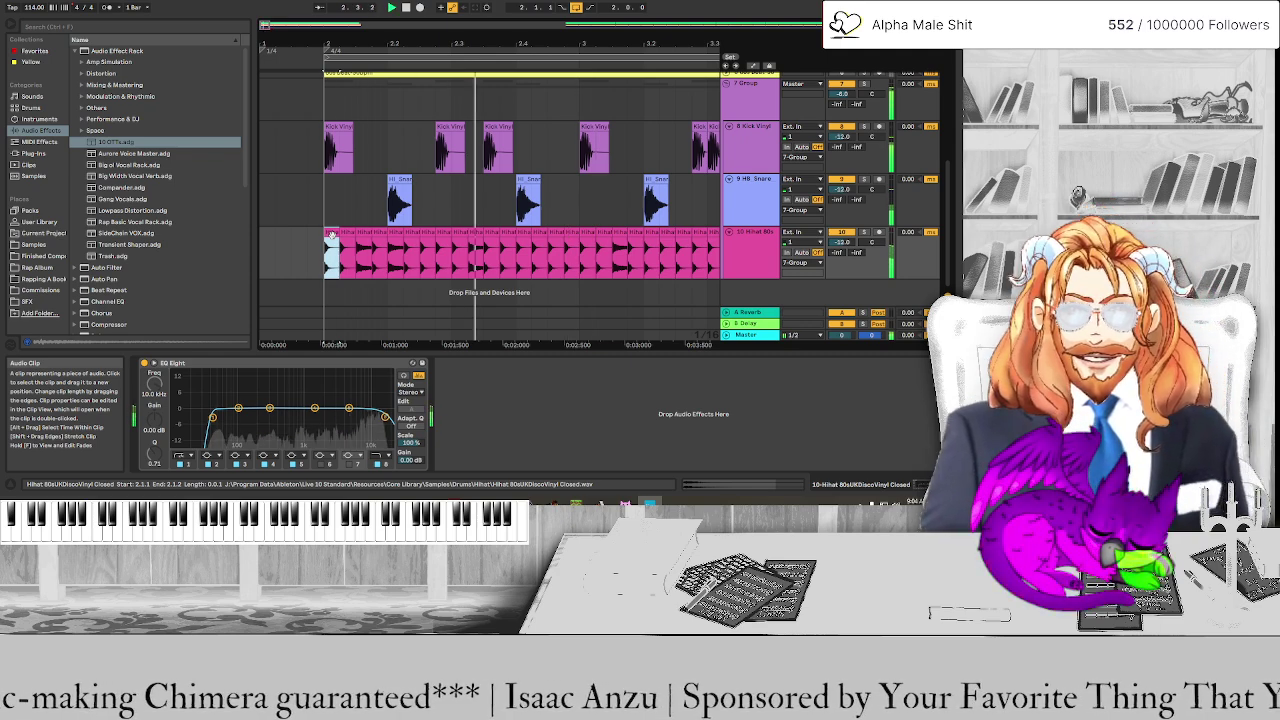
pyautogui.click(635, 230)
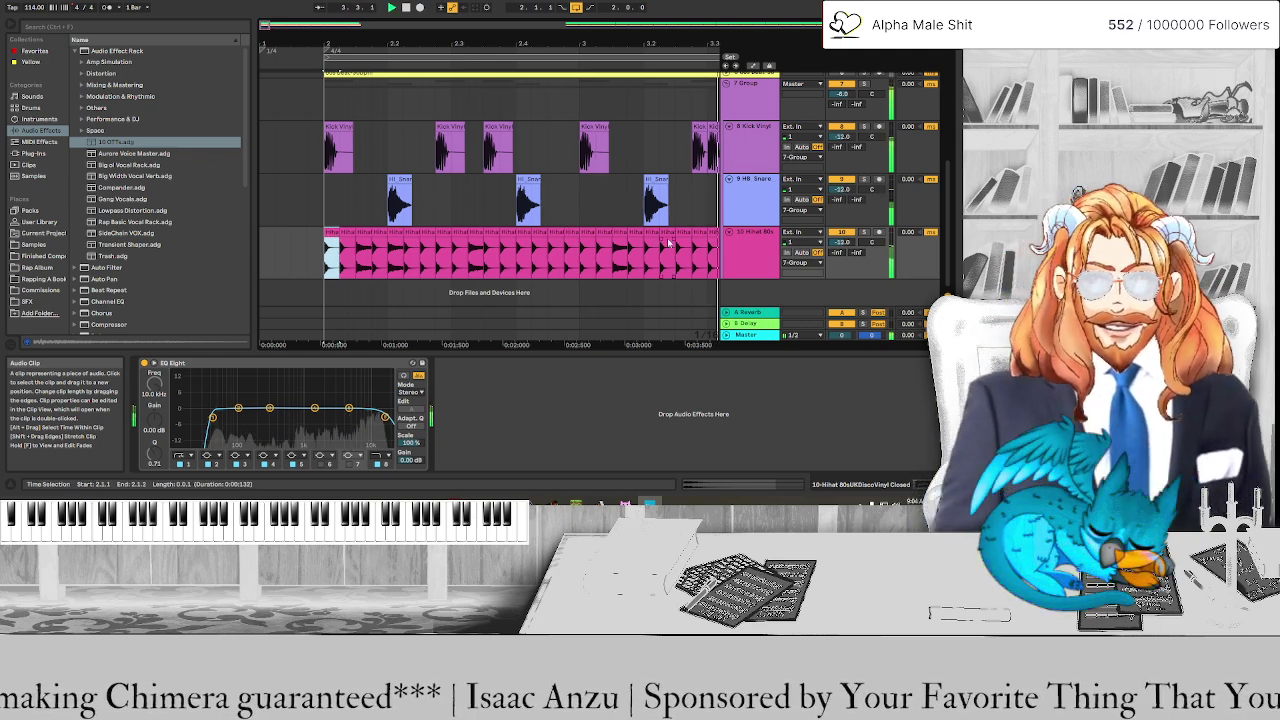
pyautogui.click(620, 235)
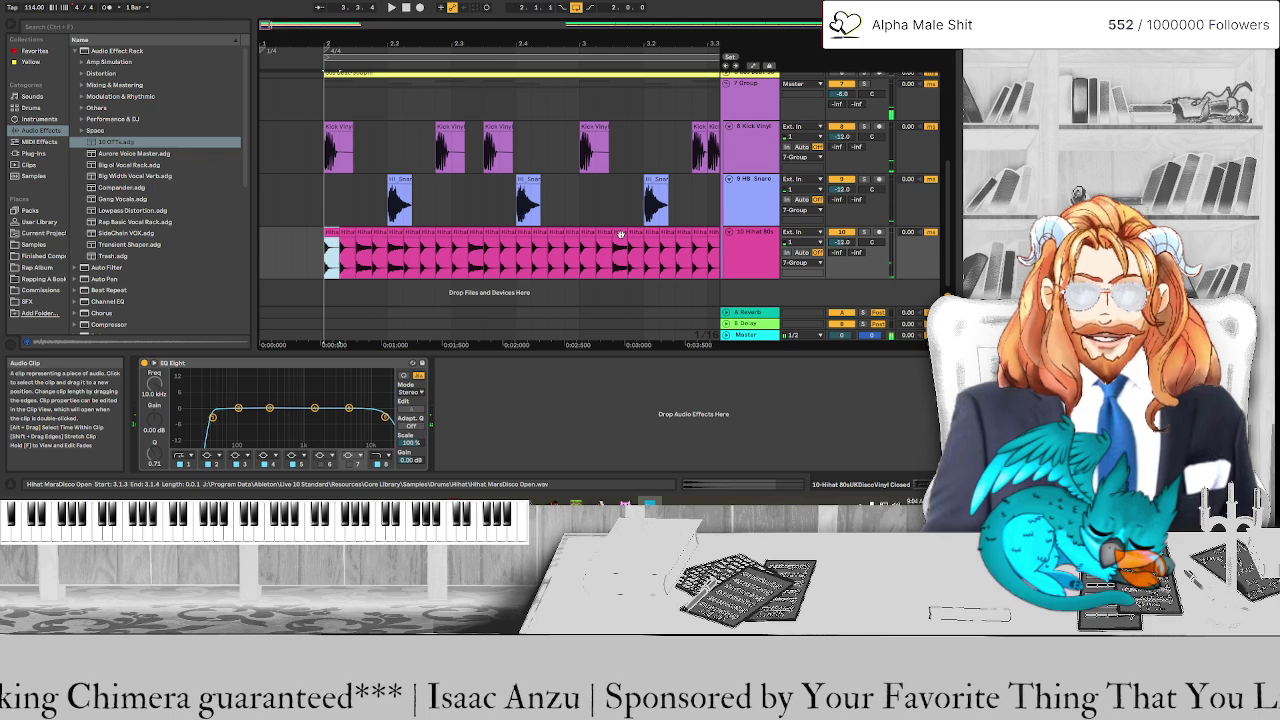
# Duplicate the kick, snare and hi-hat clips from 2.1.1 to 4.1.1, extend the loop to 8 bars ending at 10.1.1 and play it
pyautogui.scroll(-5, 606, 232)
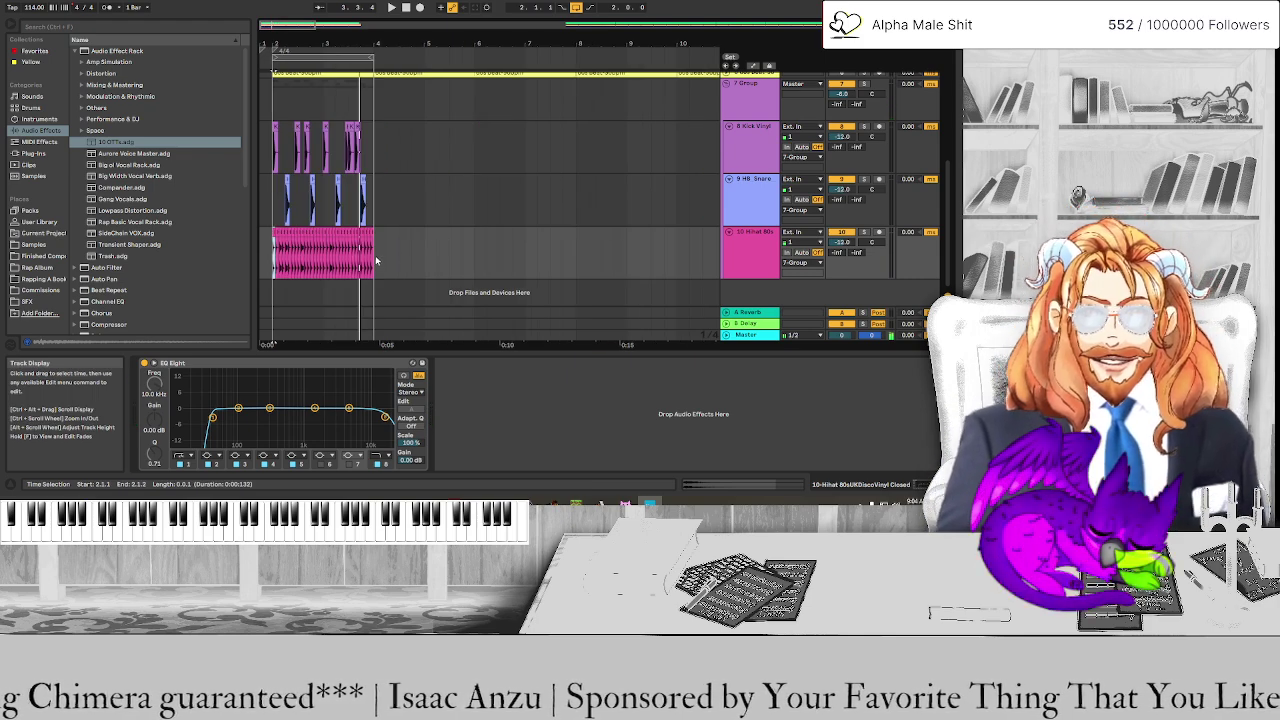
pyautogui.moveTo(374, 262); pyautogui.dragTo(273, 145)
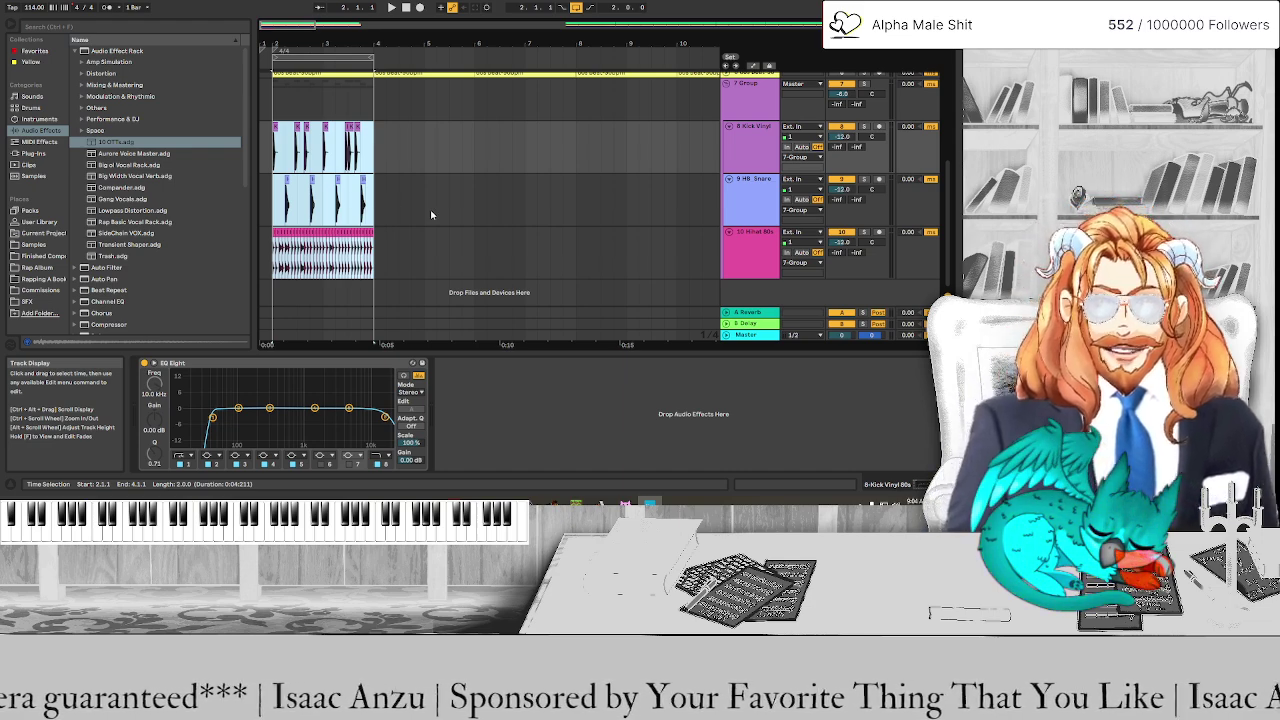
pyautogui.hotkey('ctrl', 'd')
pyautogui.press('-')
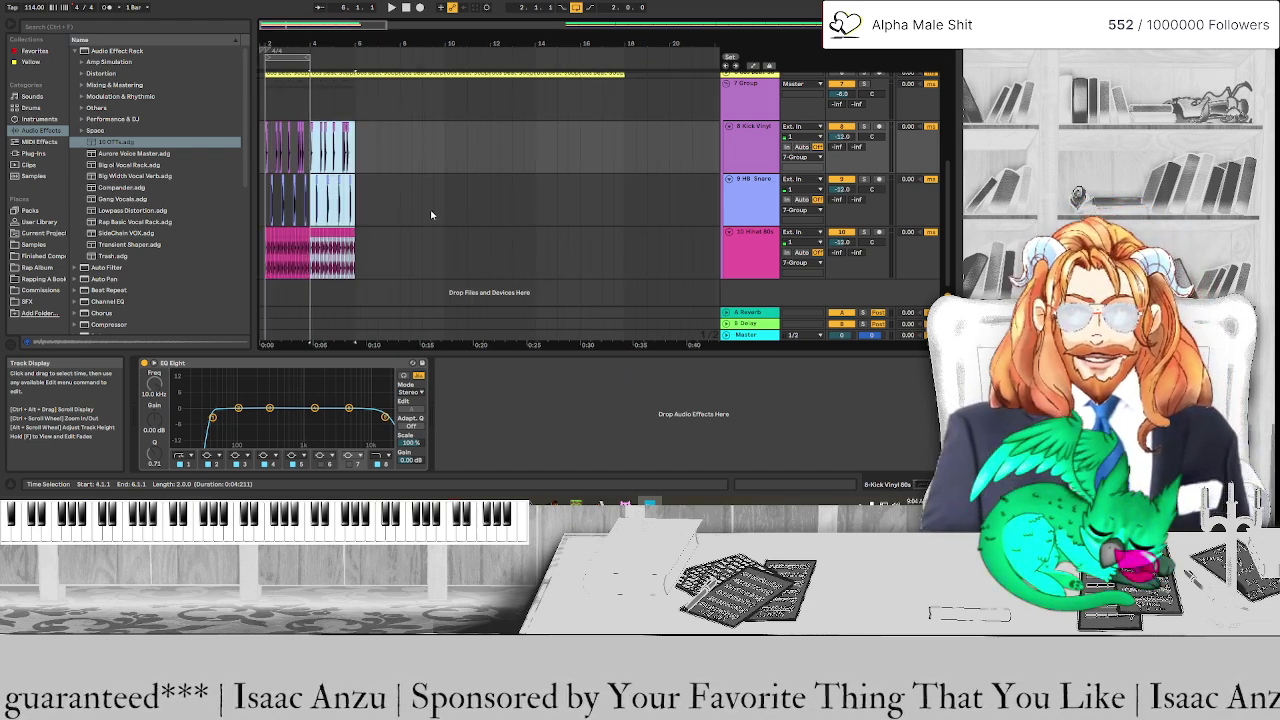
pyautogui.moveTo(311, 62); pyautogui.dragTo(444, 63)
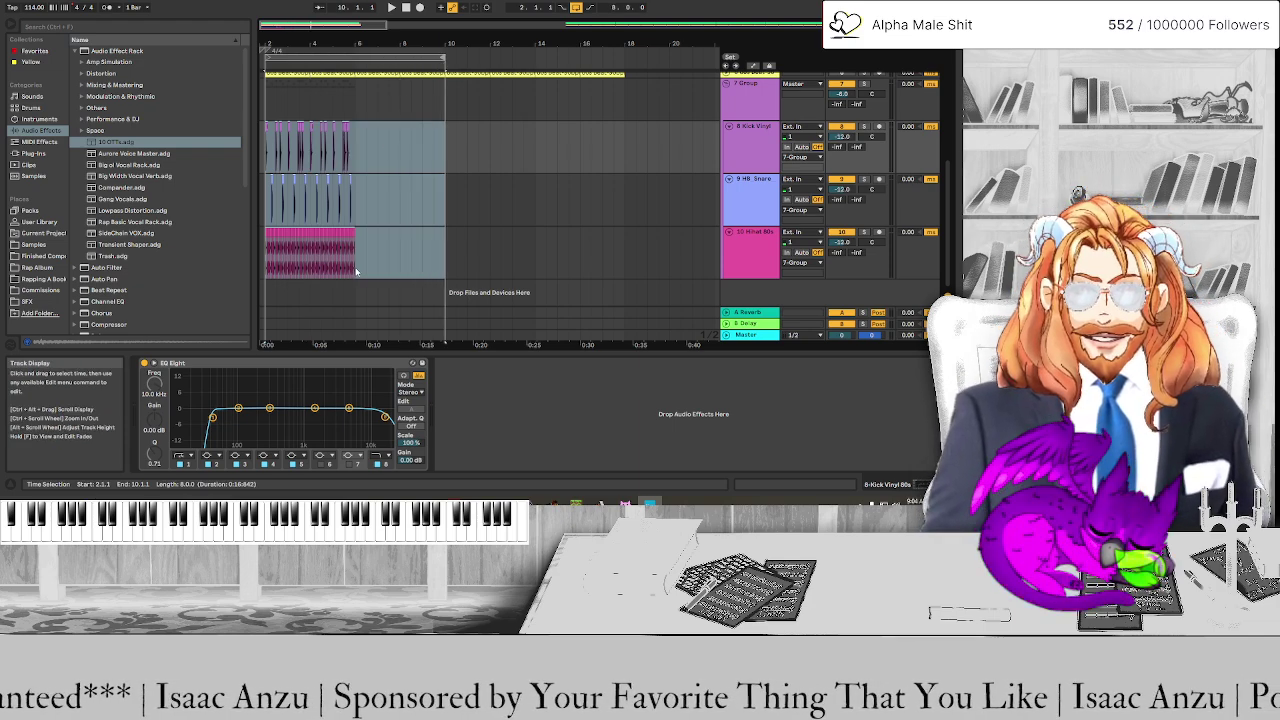
pyautogui.press('space')
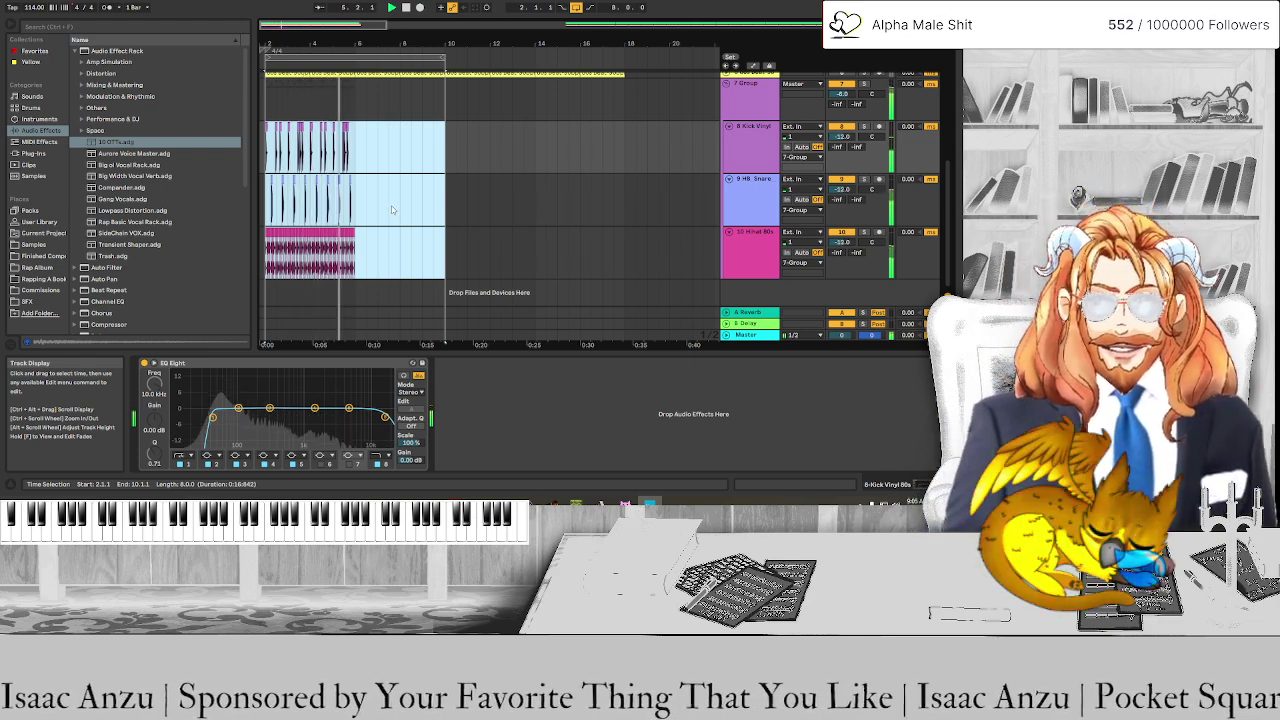
# Play the duplicated drum section from 4.1.1
pyautogui.keyDown('ctrl'); pyautogui.scroll(10, 392, 210); pyautogui.keyUp('ctrl')
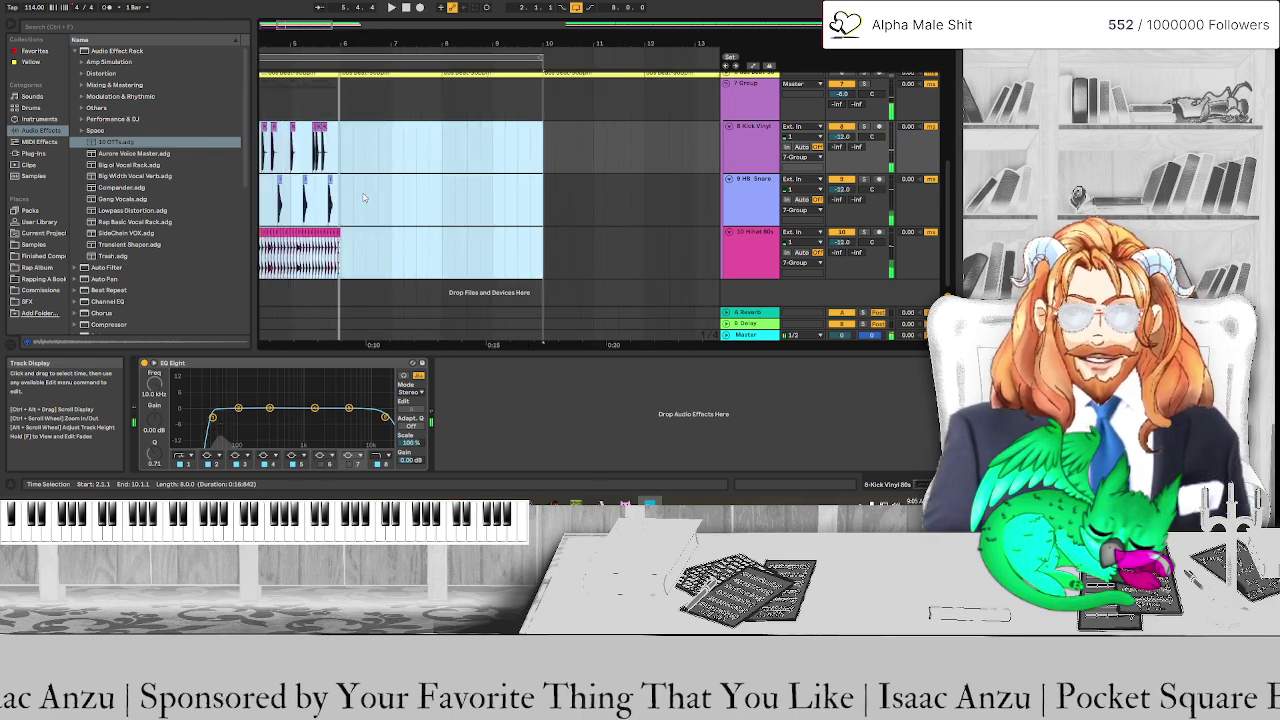
pyautogui.hscroll(-3, 363, 197)
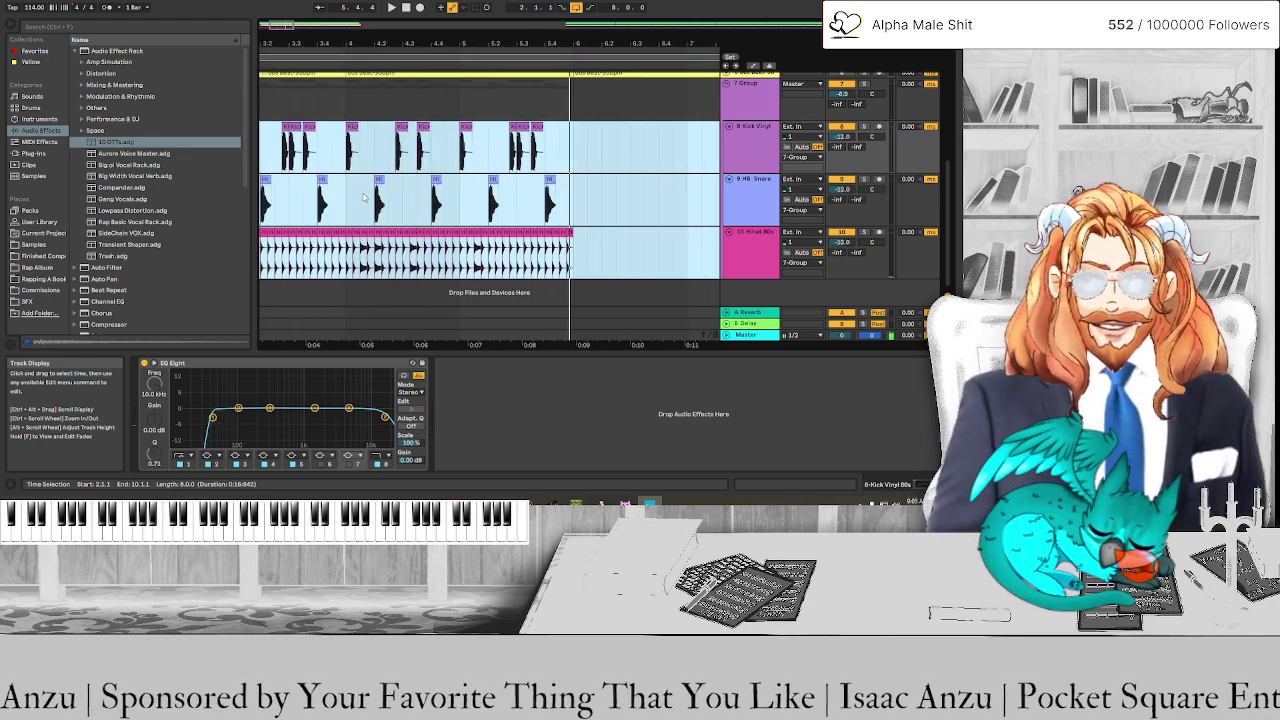
pyautogui.click(360, 203)
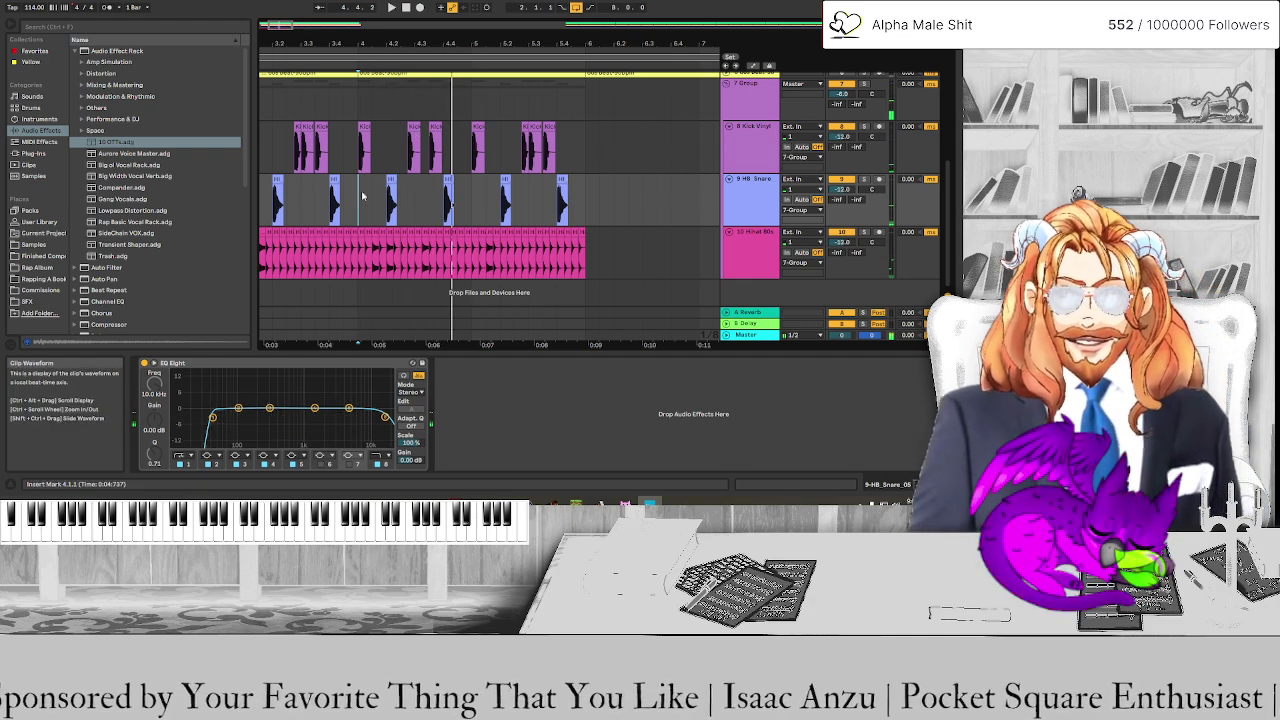
pyautogui.press('space')
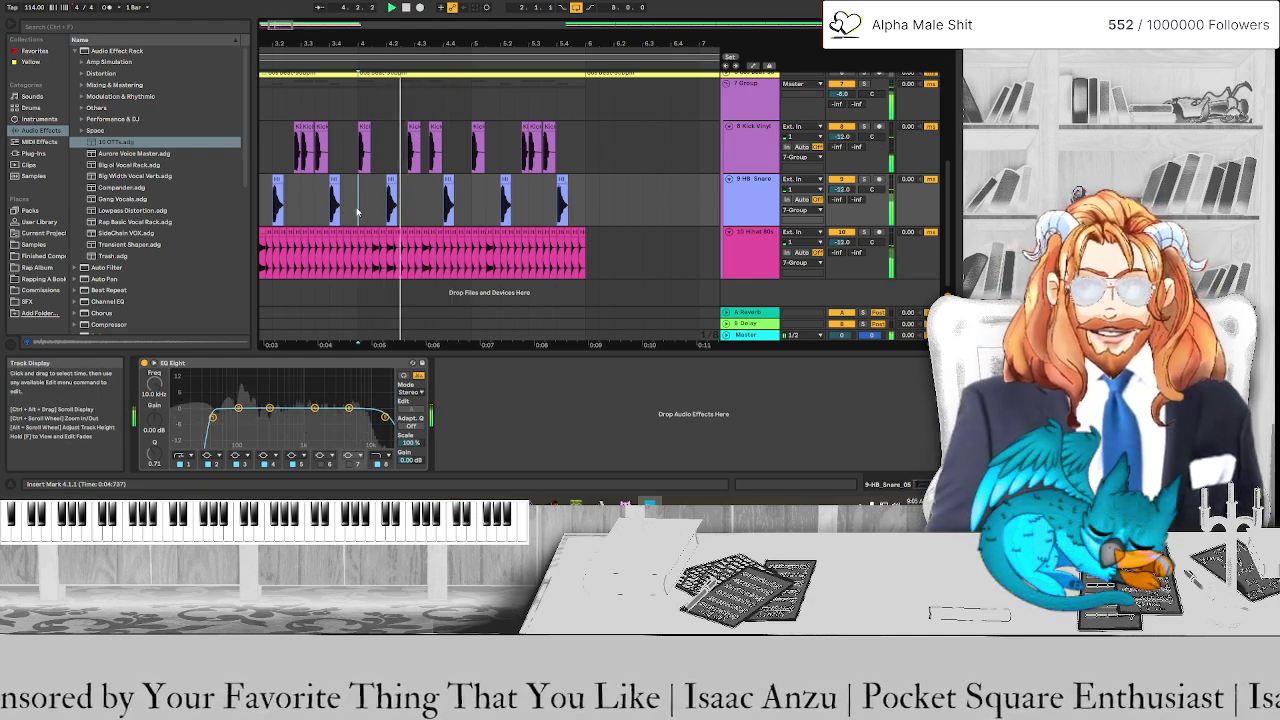
pyautogui.press('space')
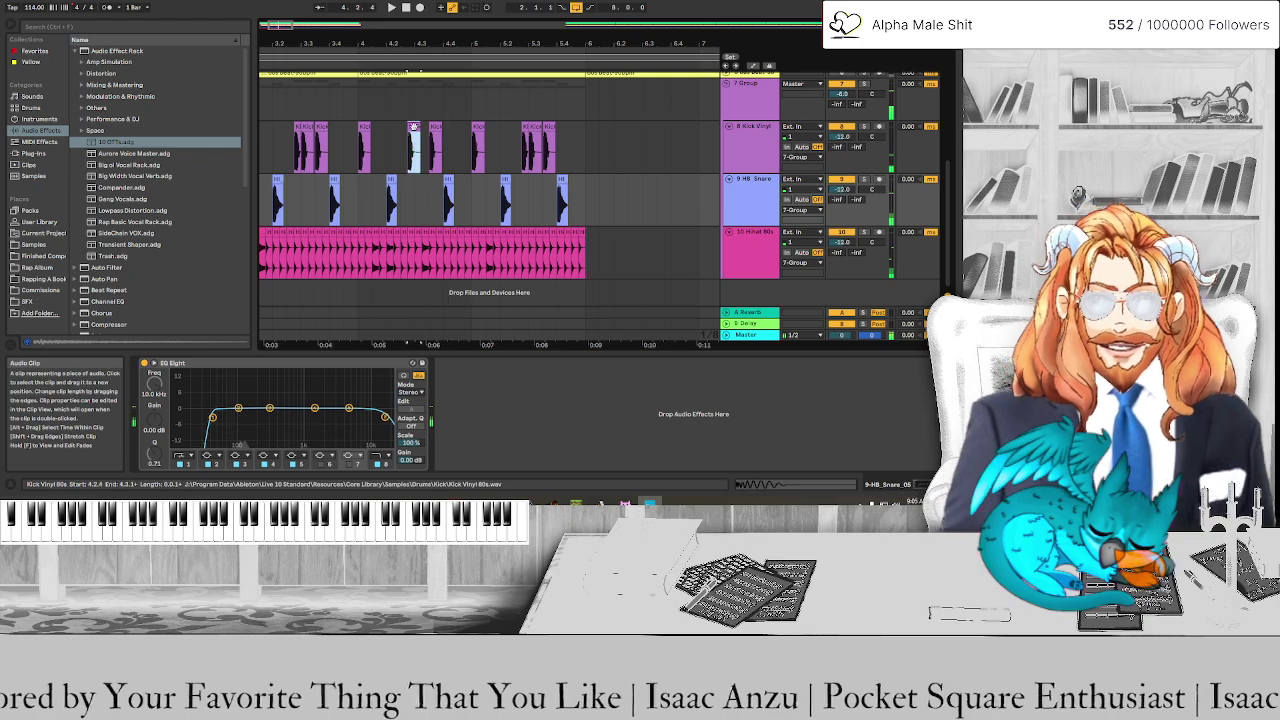
# Move the second and third kicks of bar 4 earlier, onto 4.2.1 and 4.3.1
pyautogui.click(396, 131)
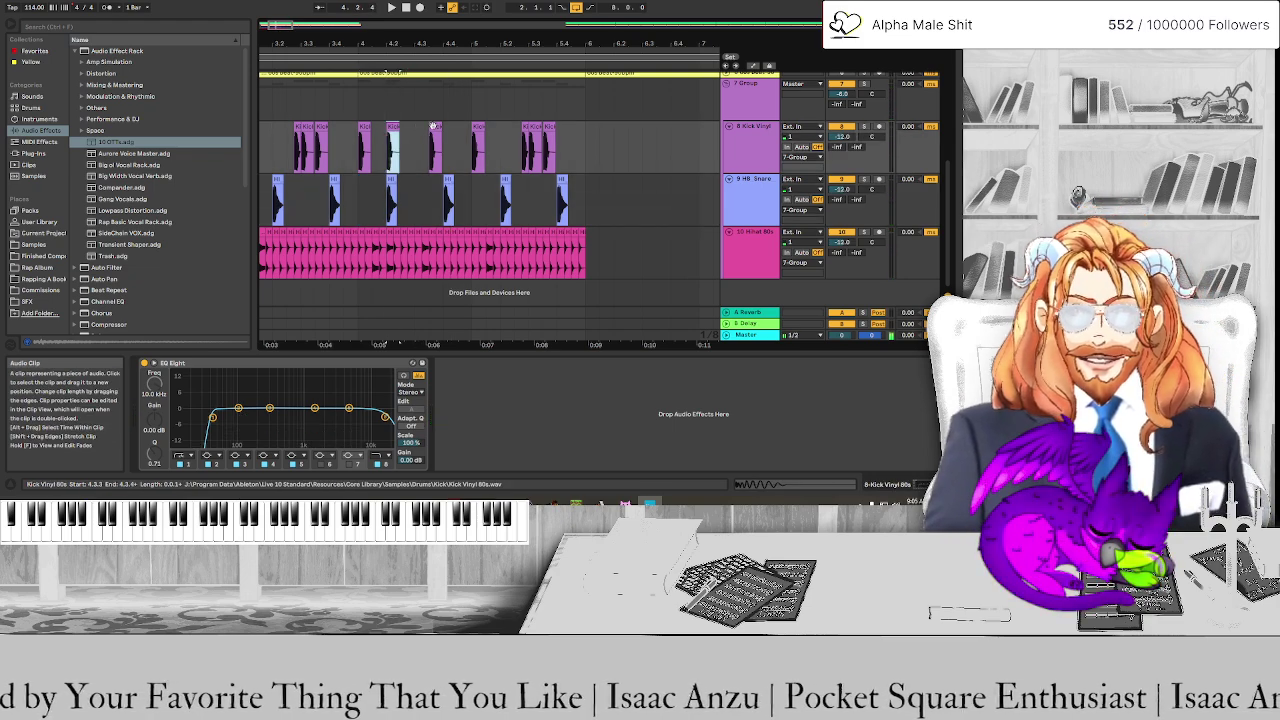
pyautogui.click(424, 131)
pyautogui.click(424, 131)
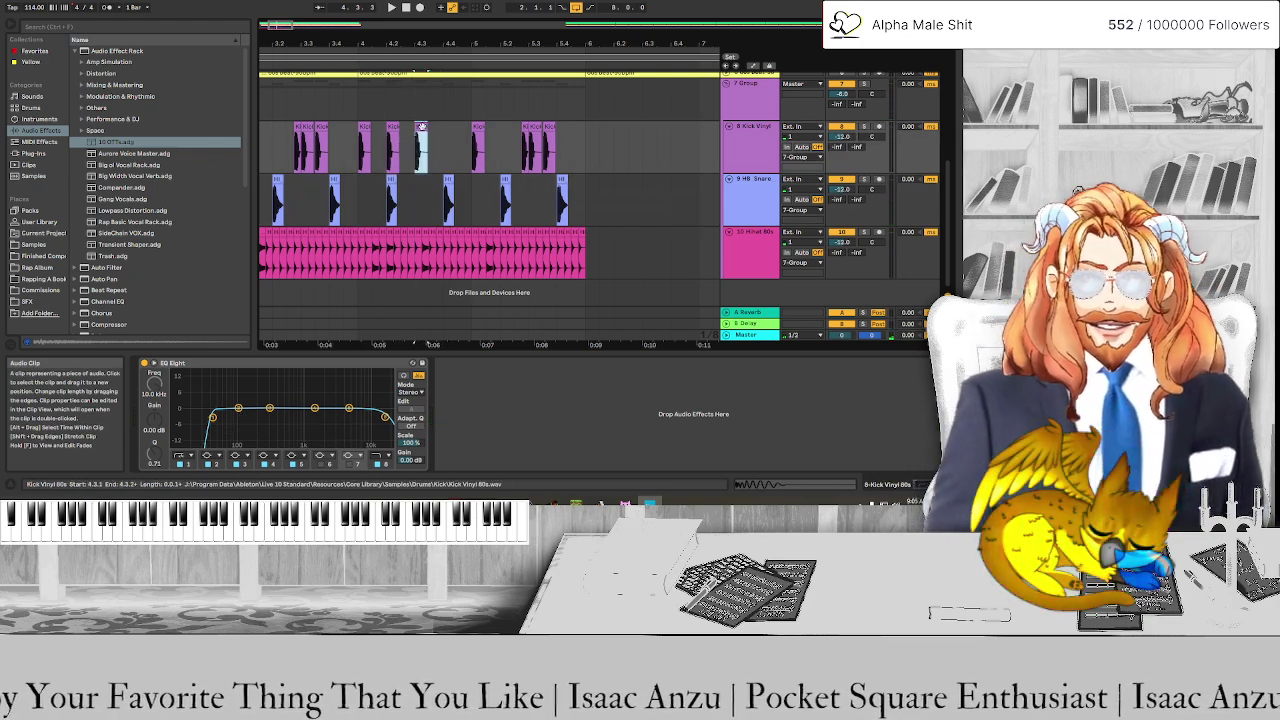
# Replay the section from 4.1.1 to check the moved kicks in bar 4
pyautogui.click(355, 215)
pyautogui.press('space')
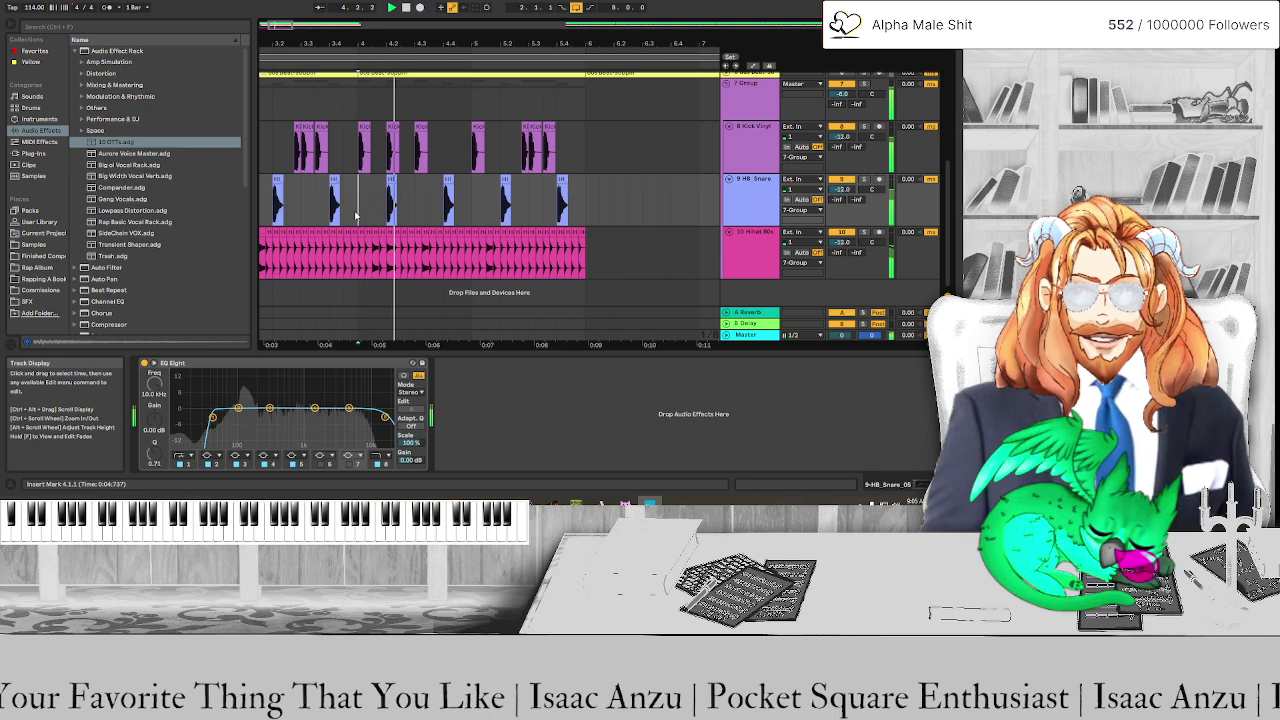
pyautogui.press('space')
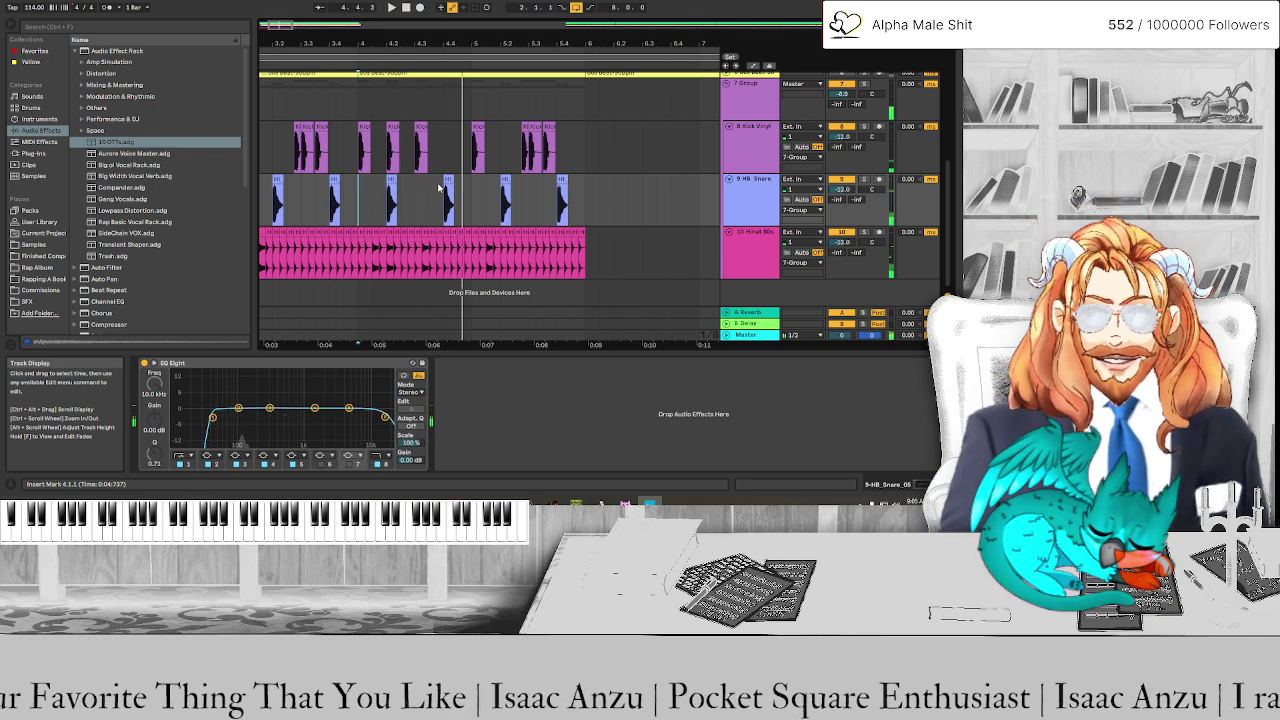
# Move the second kick of bar 4 to 4.2.3 and play the section from 4.1.1 and 5.1.1
pyautogui.moveTo(400, 133); pyautogui.dragTo(414, 133)
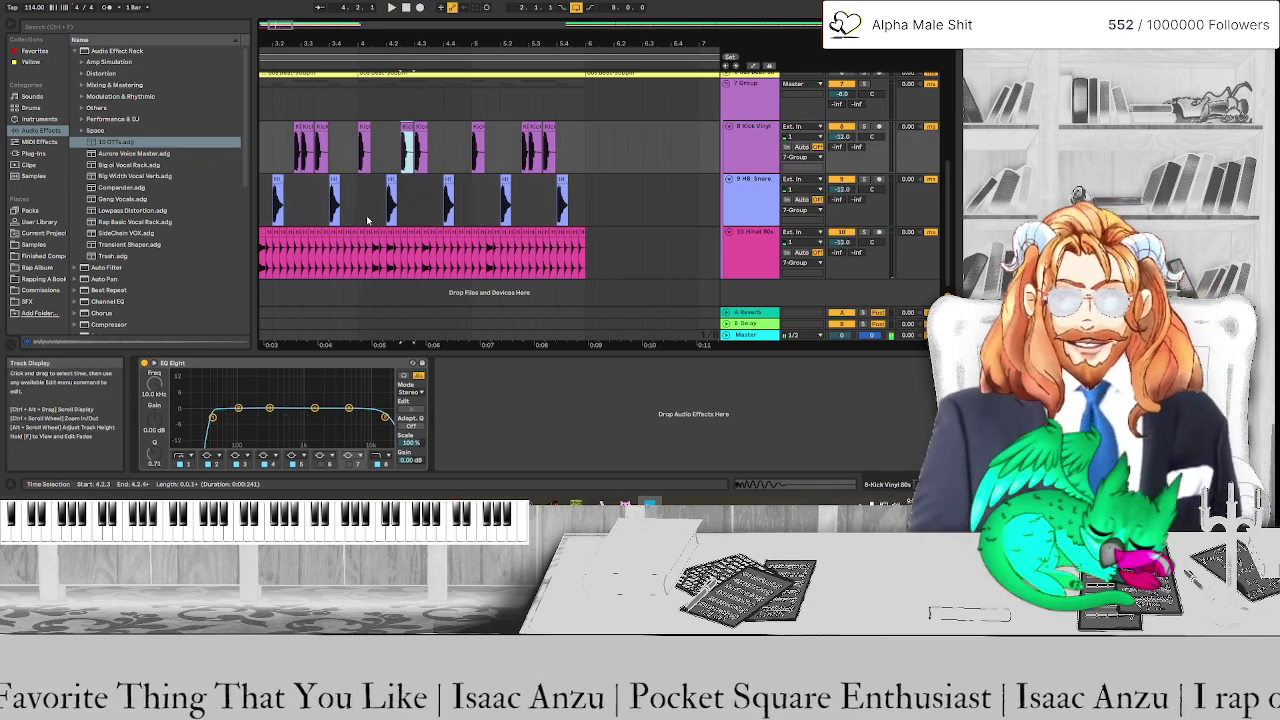
pyautogui.press('space')
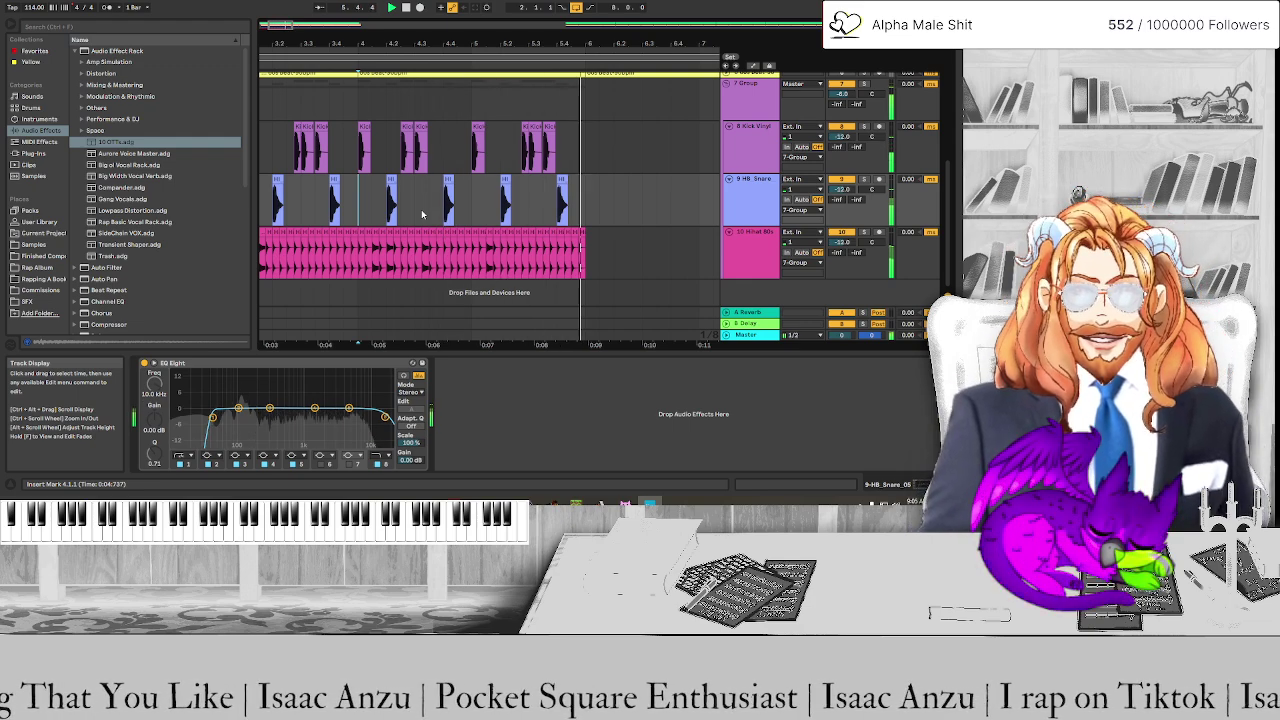
pyautogui.press('space')
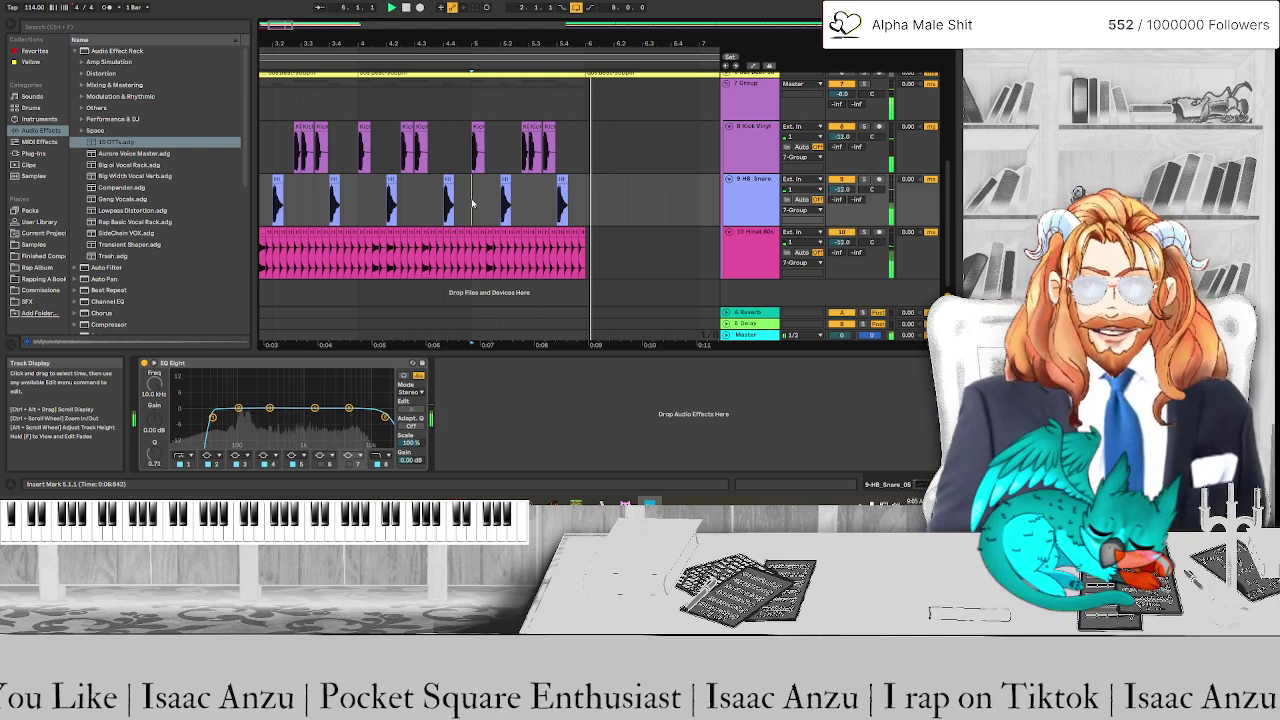
pyautogui.press('space')
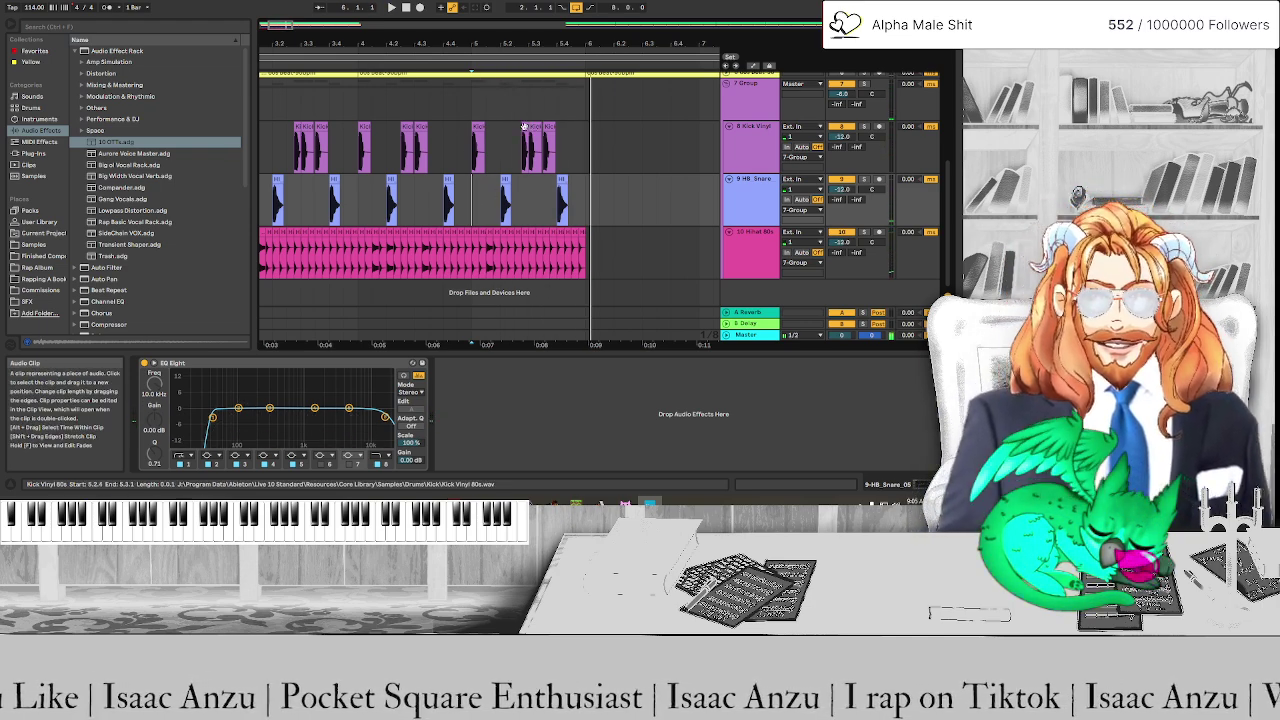
# Move the close pair of kicks in bar 5 earlier to start at 5.2.2 and play from 4.3.3
pyautogui.click(529, 128)
pyautogui.click(529, 132)
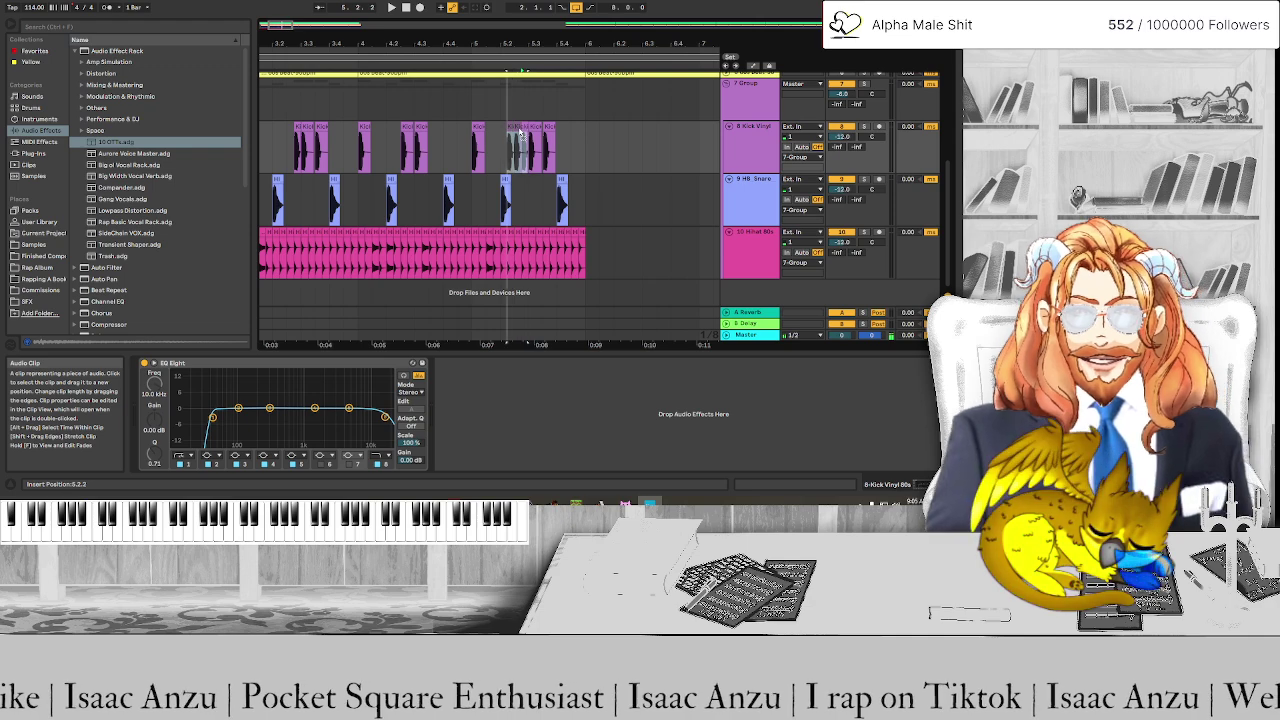
pyautogui.click(438, 215)
pyautogui.press('space')
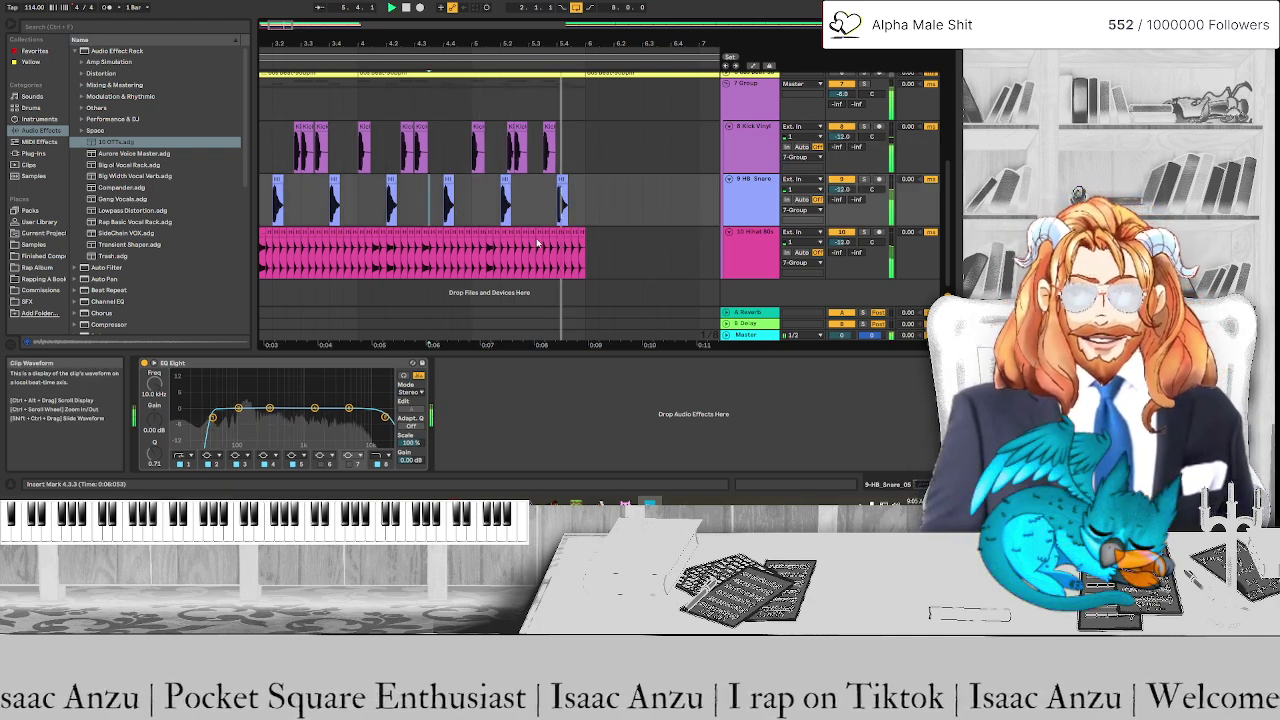
pyautogui.press('space')
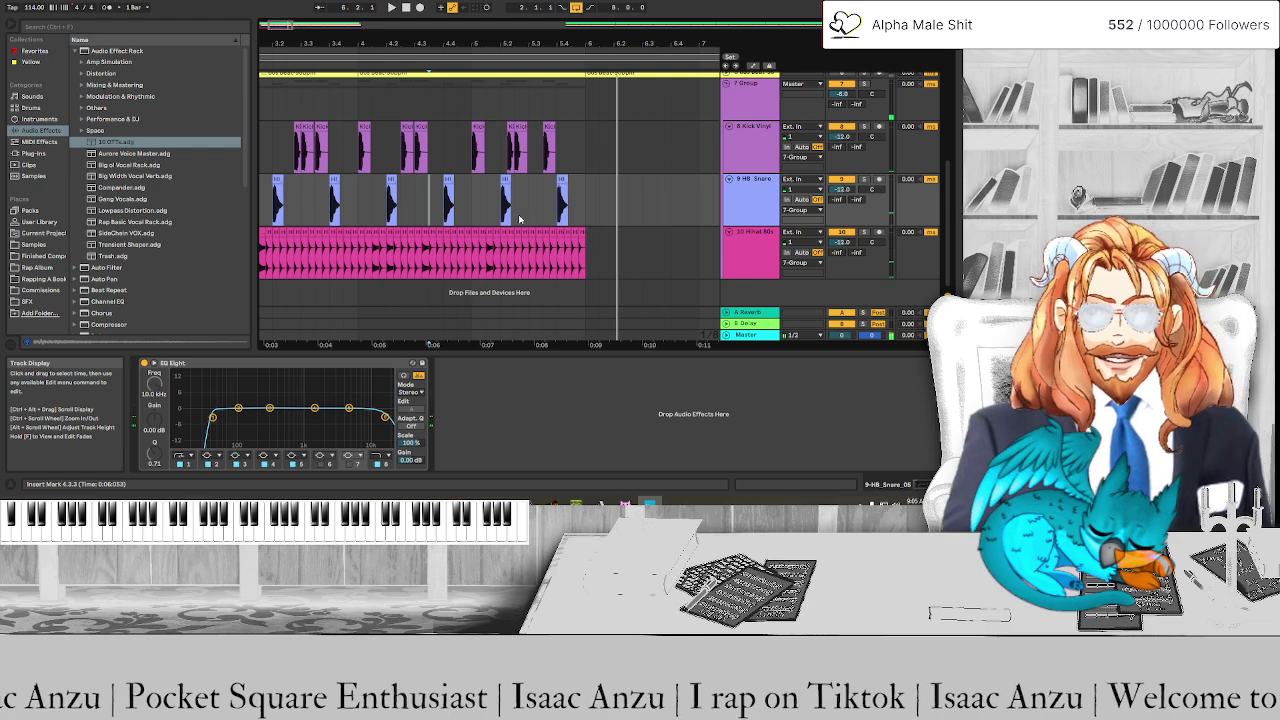
# Duplicate the kick, snare and hi-hat clips from 2.1.1–6.1.1 to 6.1.1 and play the full eight-bar loop
pyautogui.keyDown('ctrl'); pyautogui.scroll(-5, 518, 219); pyautogui.keyUp('ctrl')
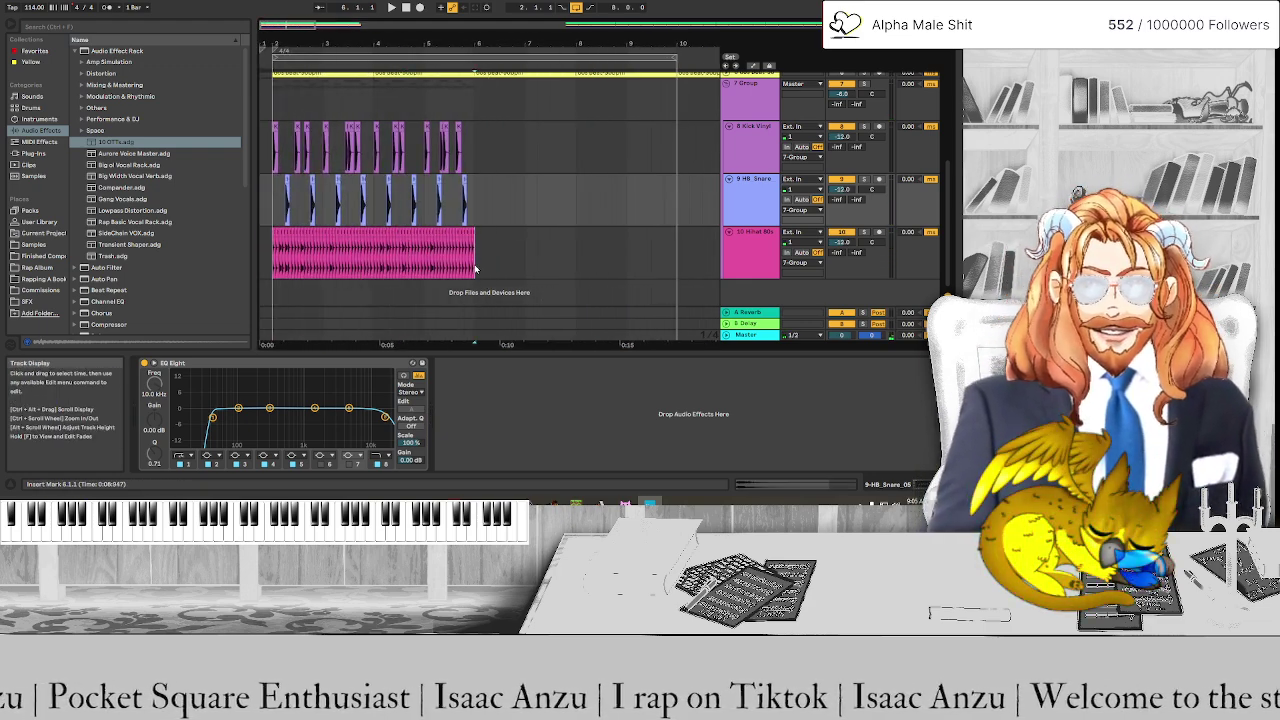
pyautogui.moveTo(476, 269); pyautogui.dragTo(272, 130)
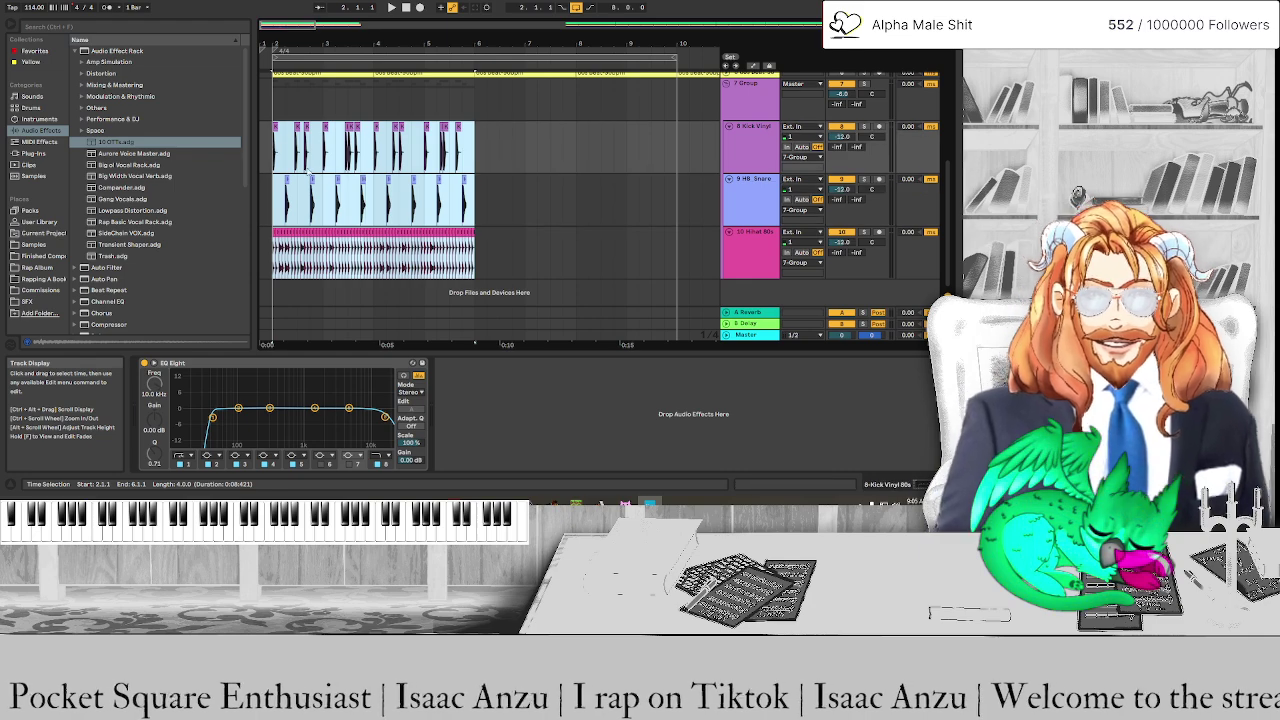
pyautogui.hotkey('ctrl', 'd')
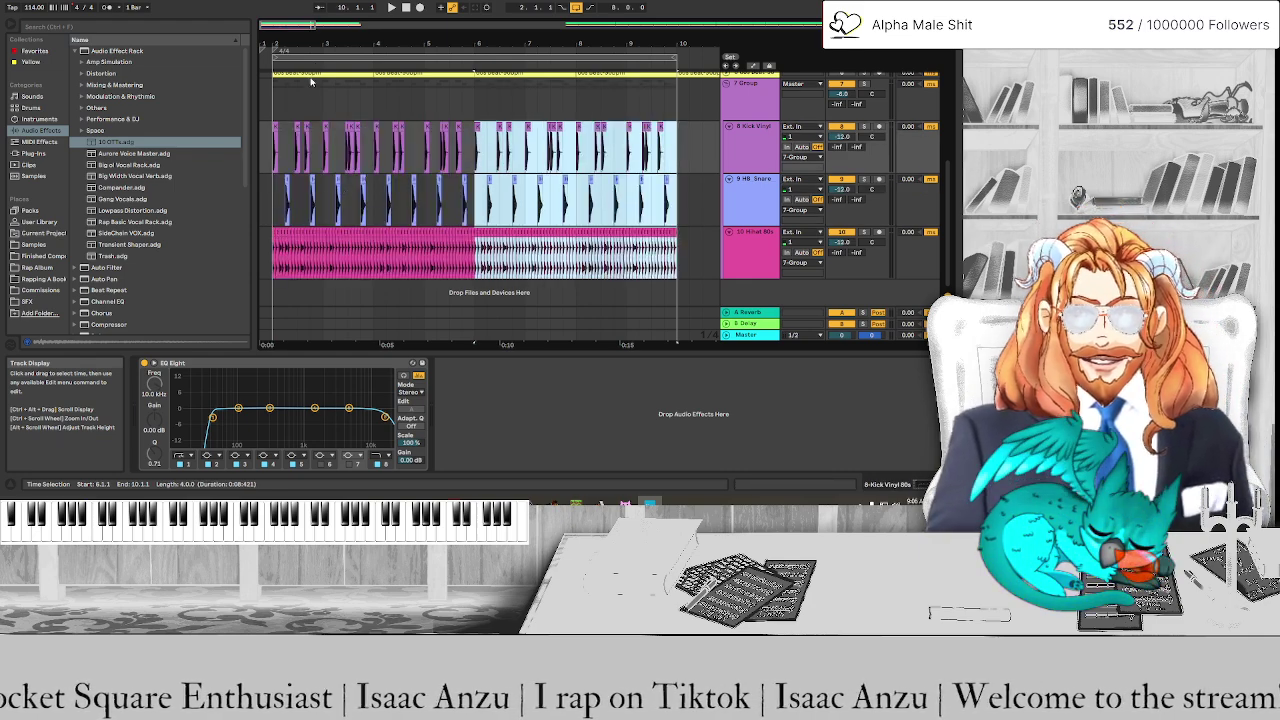
pyautogui.hotkey('ctrl', 'a')
pyautogui.press('space')
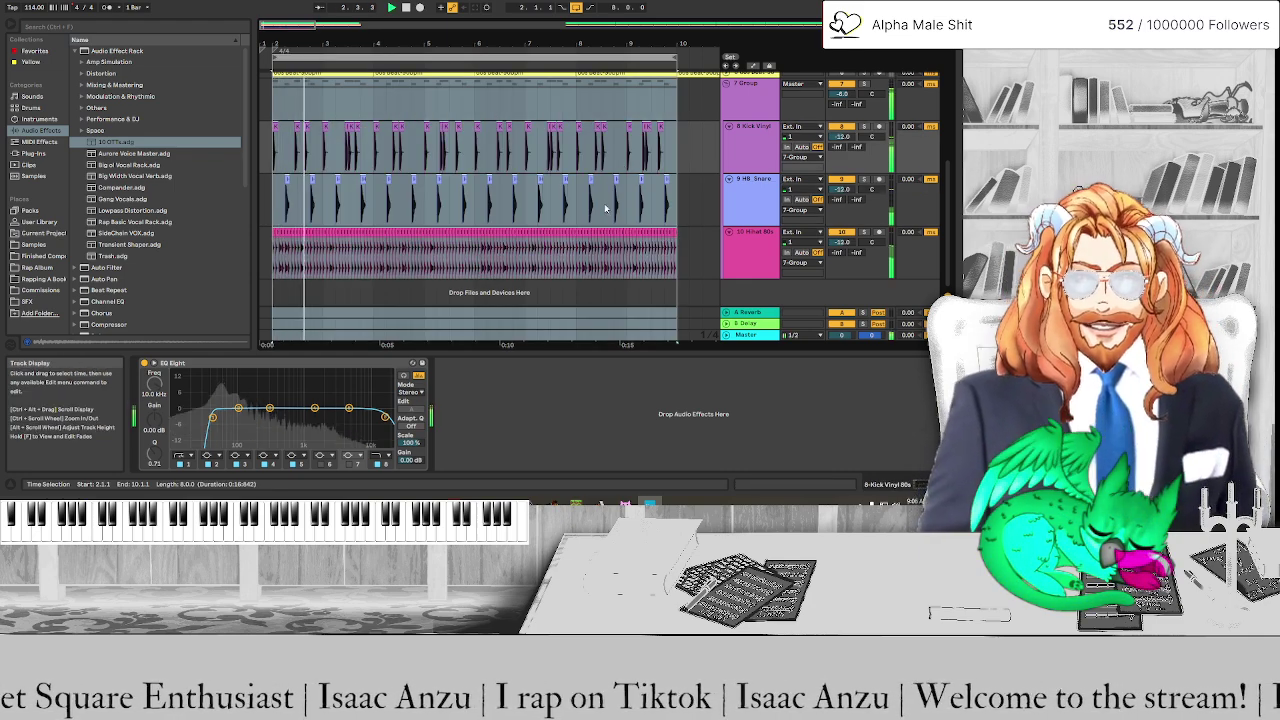
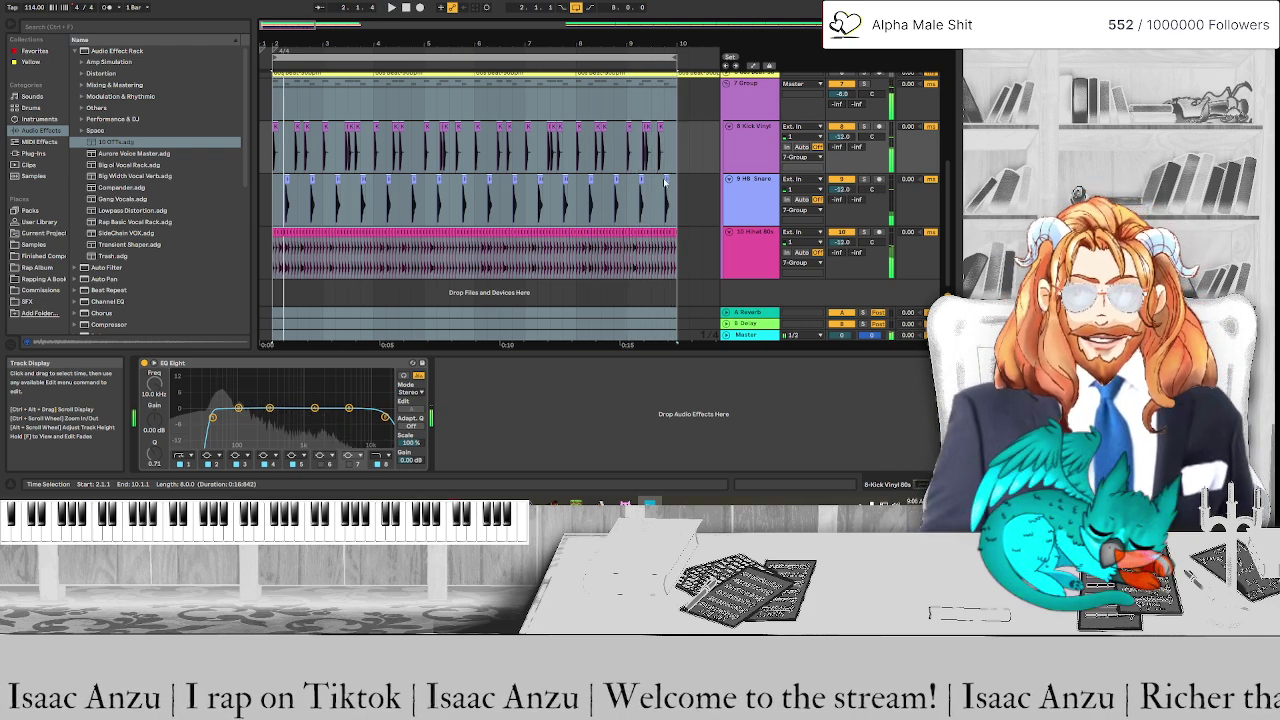
# Move the last kick of bar 9 earlier to 9.3.1 and play from 8.4.1
pyautogui.scroll(3, 665, 135)
pyautogui.click(658, 132)
pyautogui.scroll(2, 655, 135)
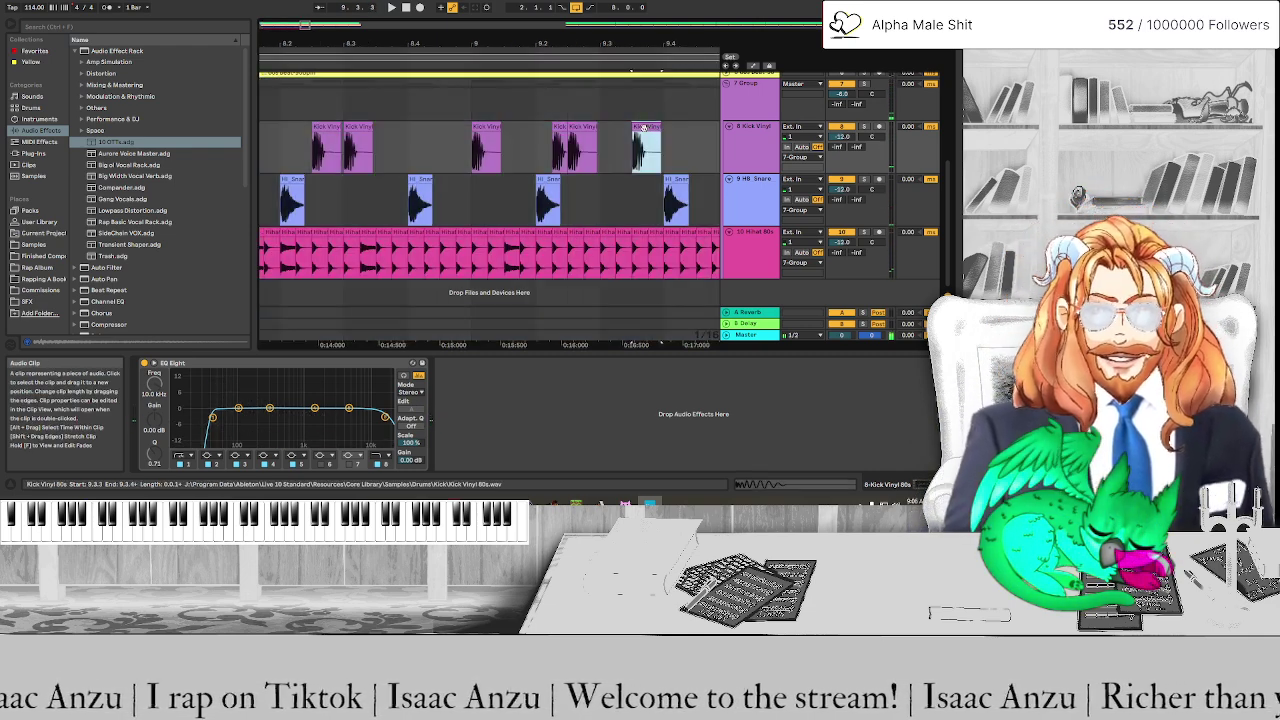
pyautogui.moveTo(655, 135); pyautogui.dragTo(614, 150)
pyautogui.scroll(-2, 652, 158)
pyautogui.click(541, 163)
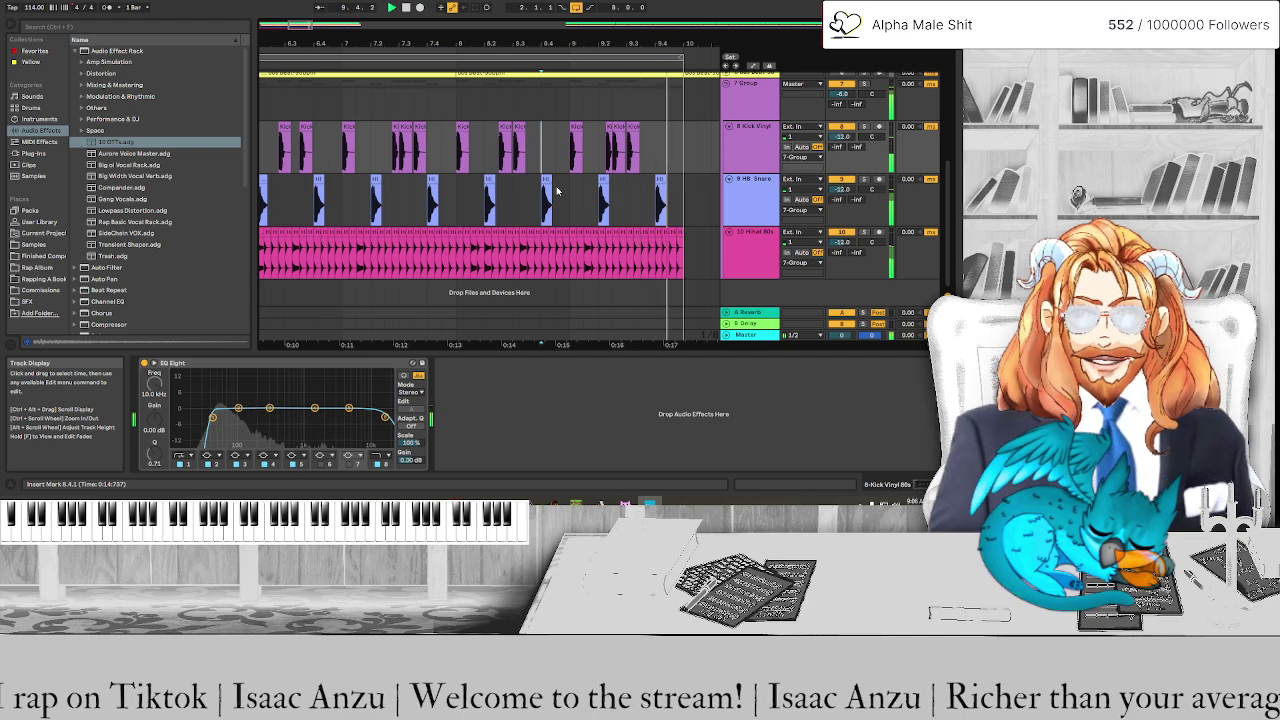
pyautogui.press('-')
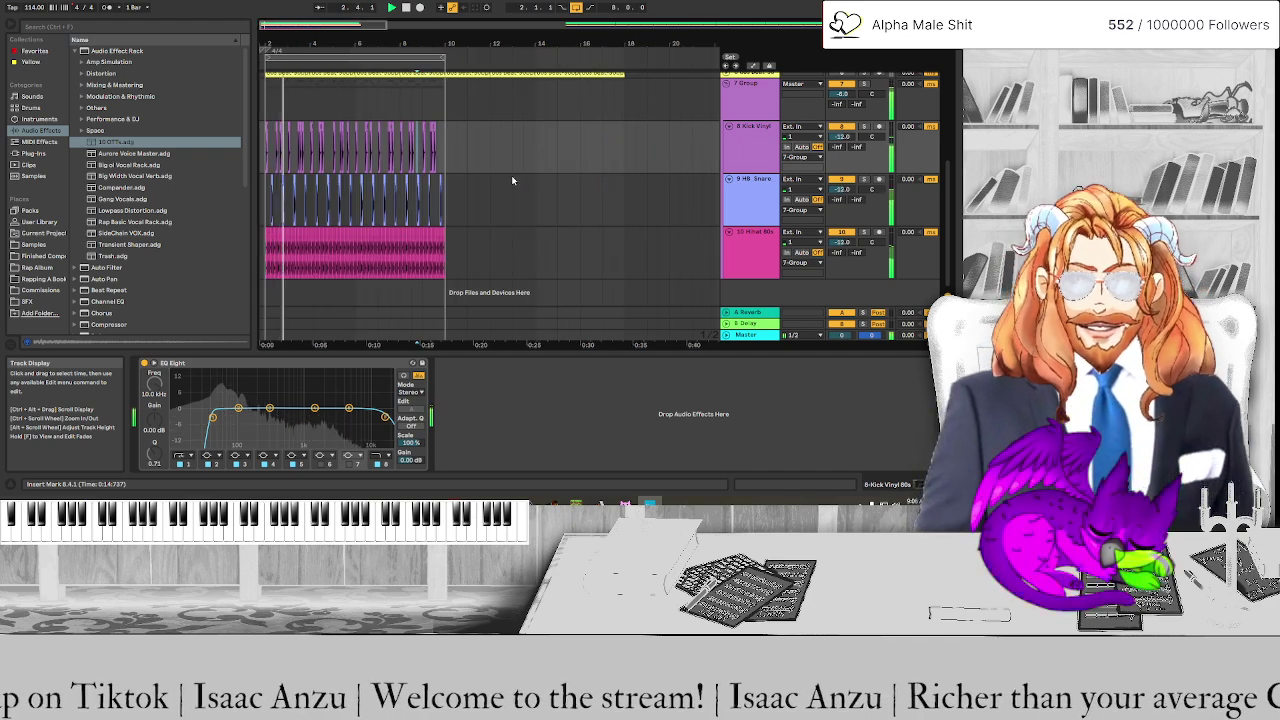
# Copy the kick, snare and hi-hat clips between 6.1.1 and 10.1.1 to 14.1.1
pyautogui.keyDown('ctrl'); pyautogui.scroll(3, 387, 160); pyautogui.keyUp('ctrl')
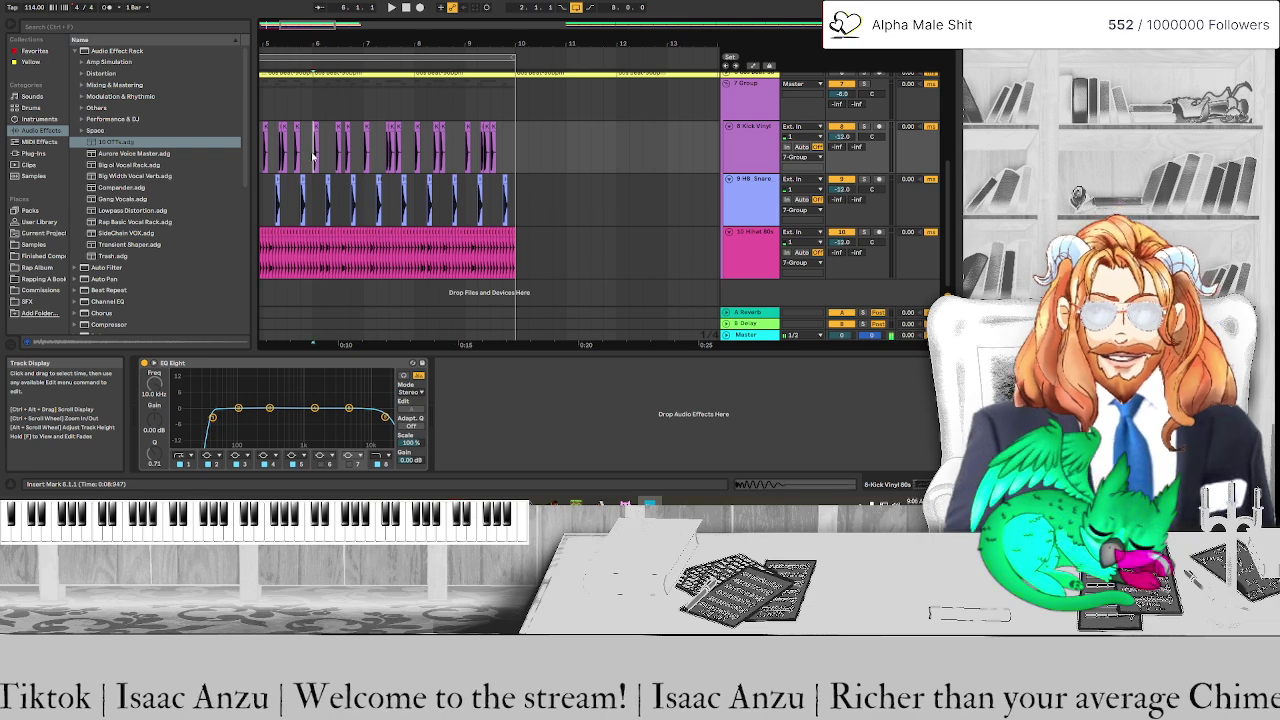
pyautogui.moveTo(313, 155); pyautogui.dragTo(518, 250)
pyautogui.keyDown('ctrl'); pyautogui.scroll(-3, 508, 194); pyautogui.keyUp('ctrl')
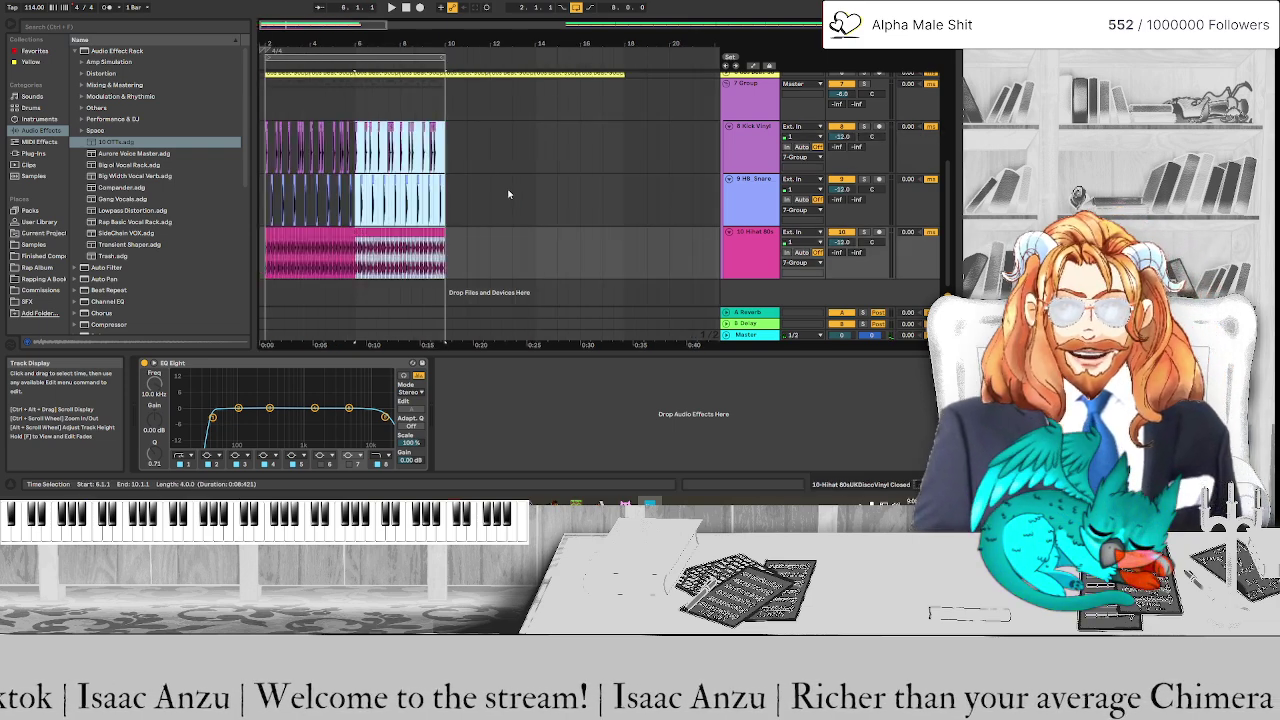
pyautogui.moveTo(376, 234); pyautogui.dragTo(560, 240)
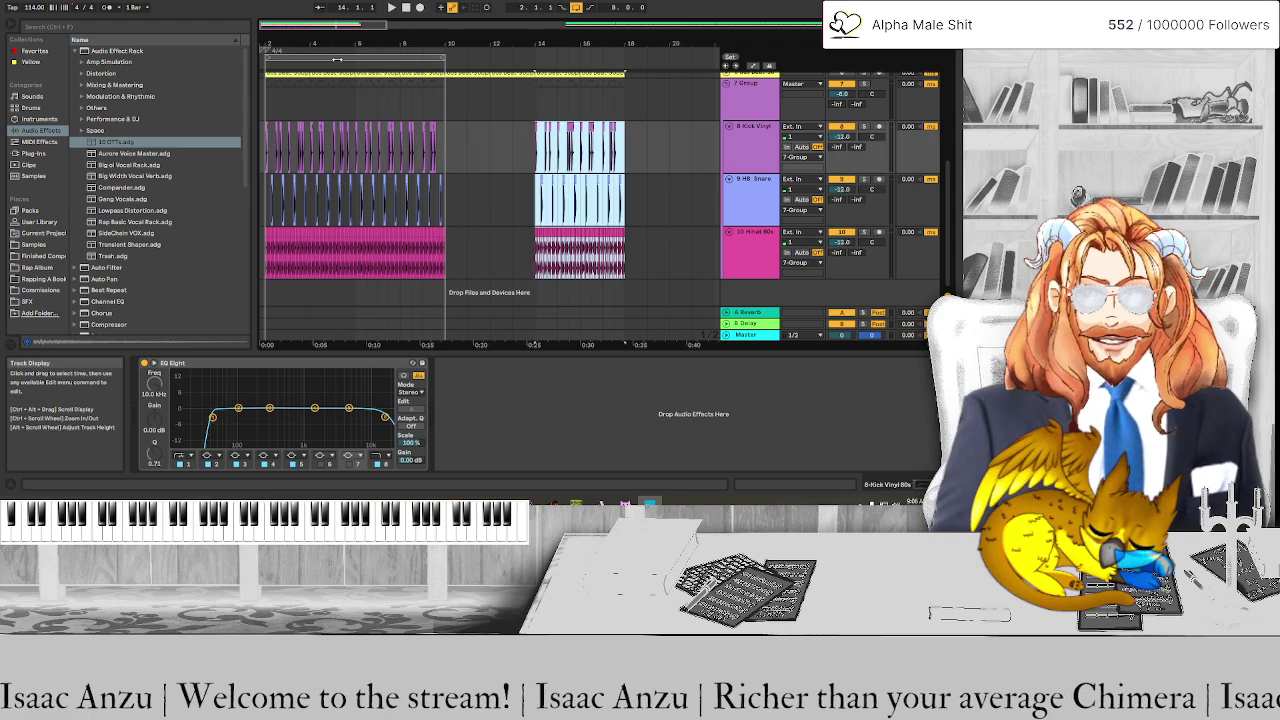
# Move the loop to 14.1.1, shorten it to 4 bars ending at 18.1.1 and play the copied section
pyautogui.moveTo(335, 57); pyautogui.dragTo(606, 58)
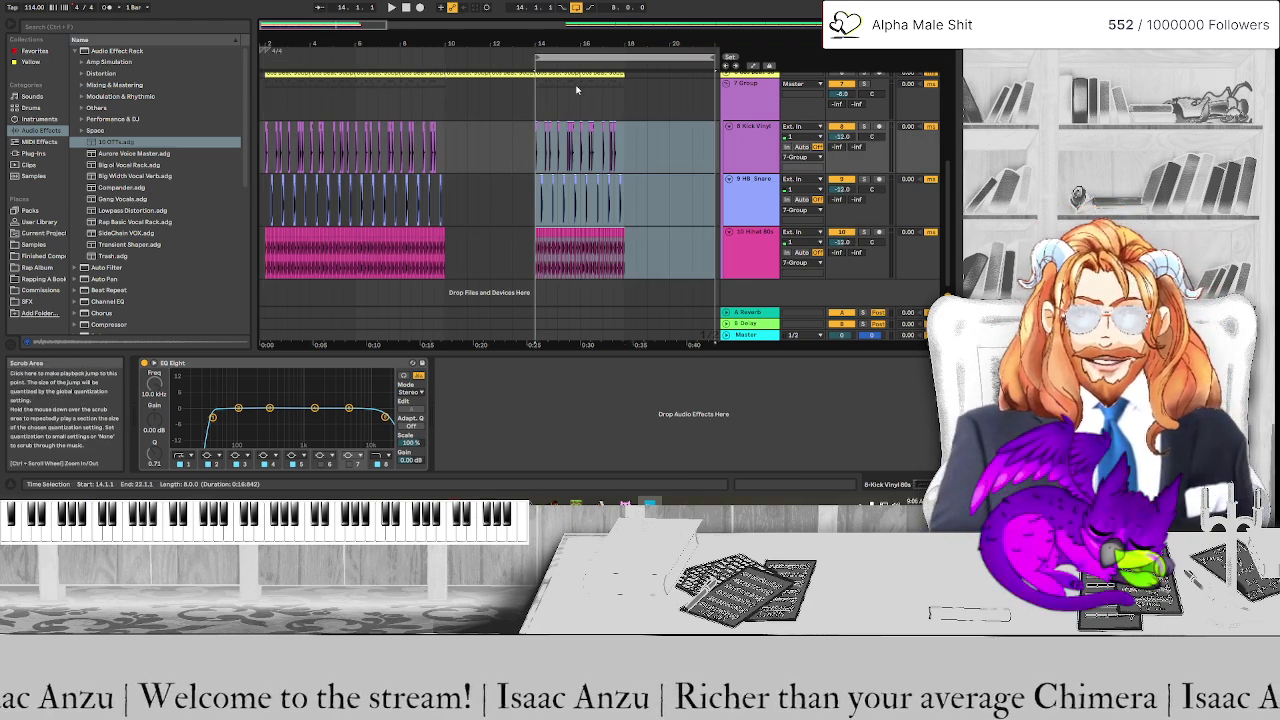
pyautogui.click(618, 58)
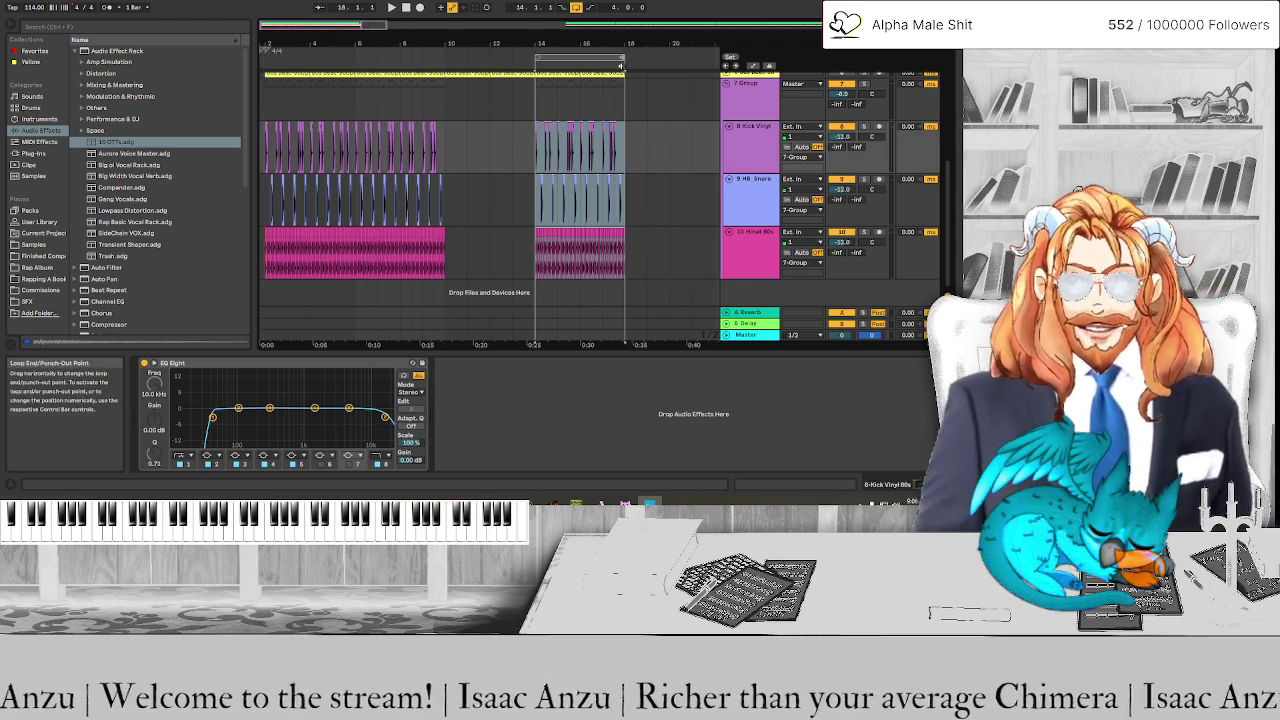
pyautogui.keyDown('ctrl'); pyautogui.scroll(3, 563, 141); pyautogui.keyUp('ctrl')
pyautogui.press('space')
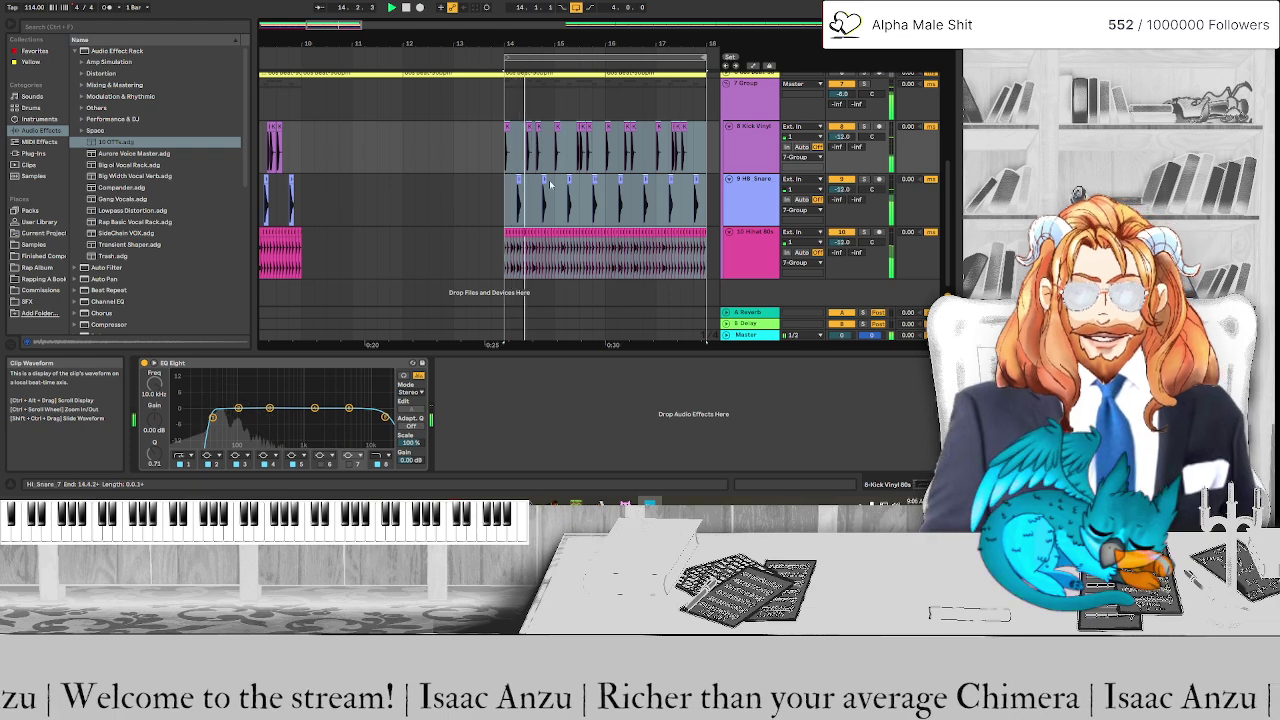
pyautogui.hscroll(3, 572, 186)
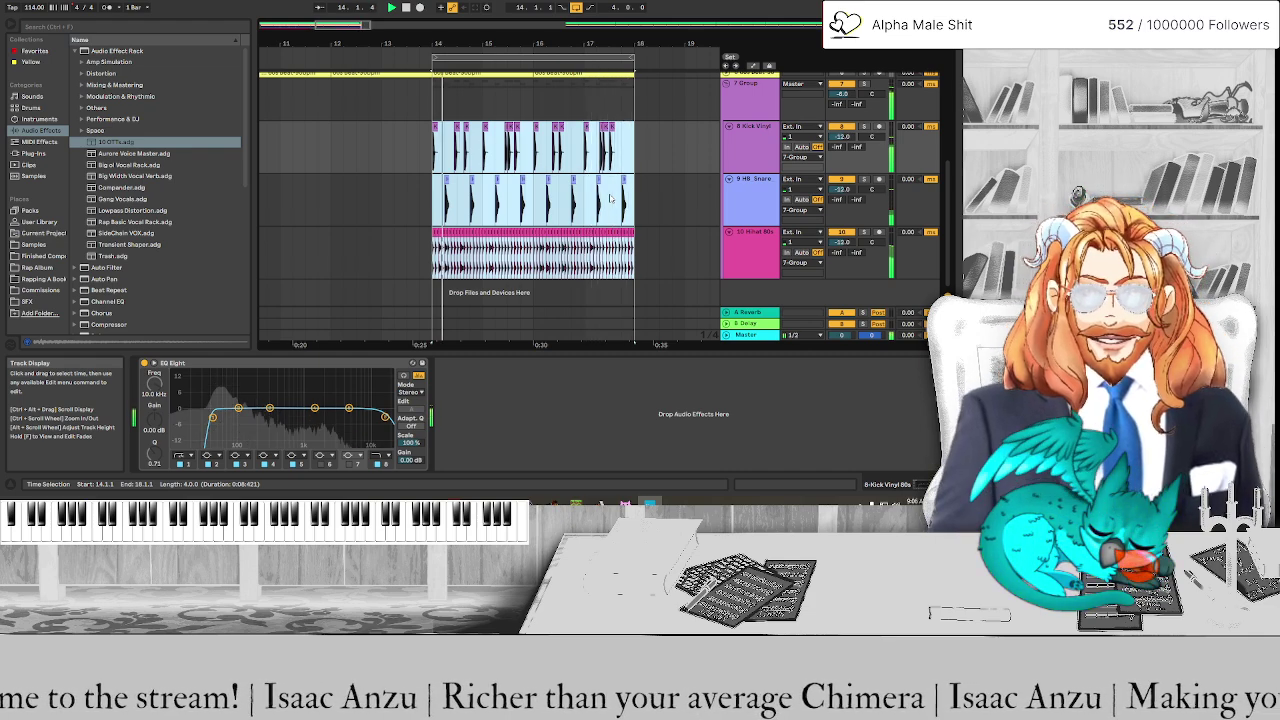
pyautogui.keyDown('ctrl'); pyautogui.scroll(3, 625, 198); pyautogui.keyUp('ctrl')
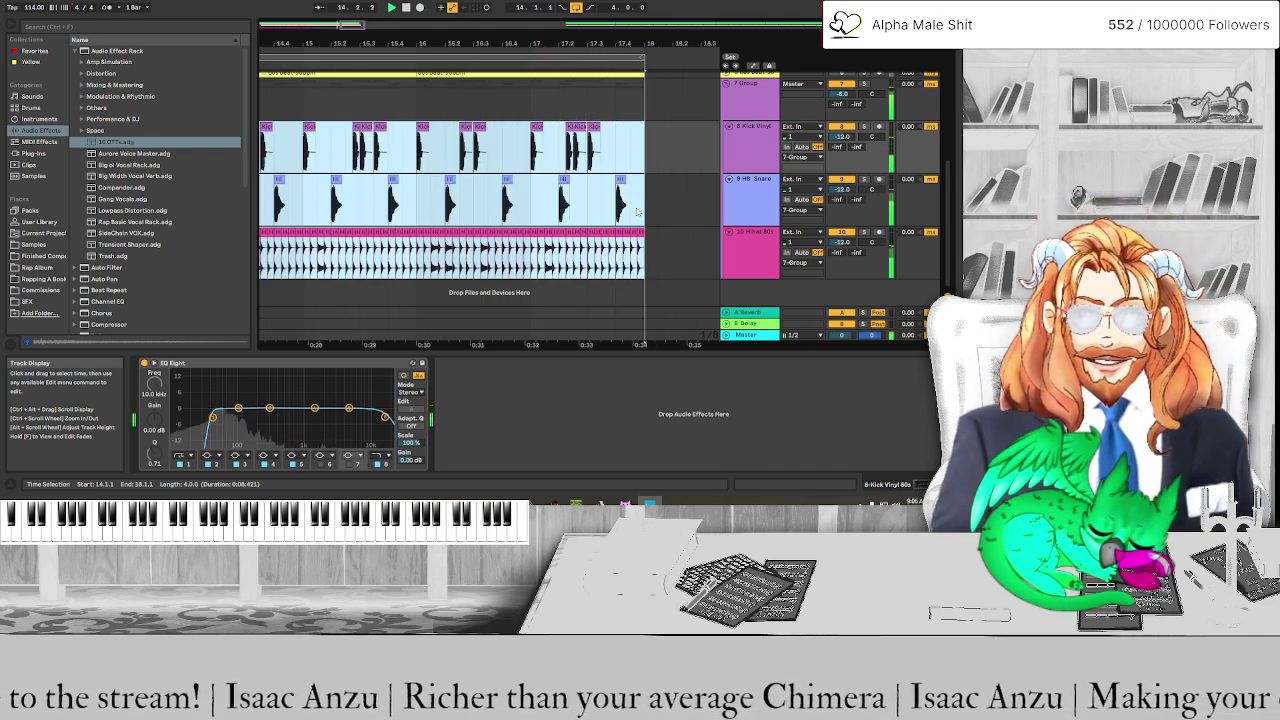
pyautogui.press('space')
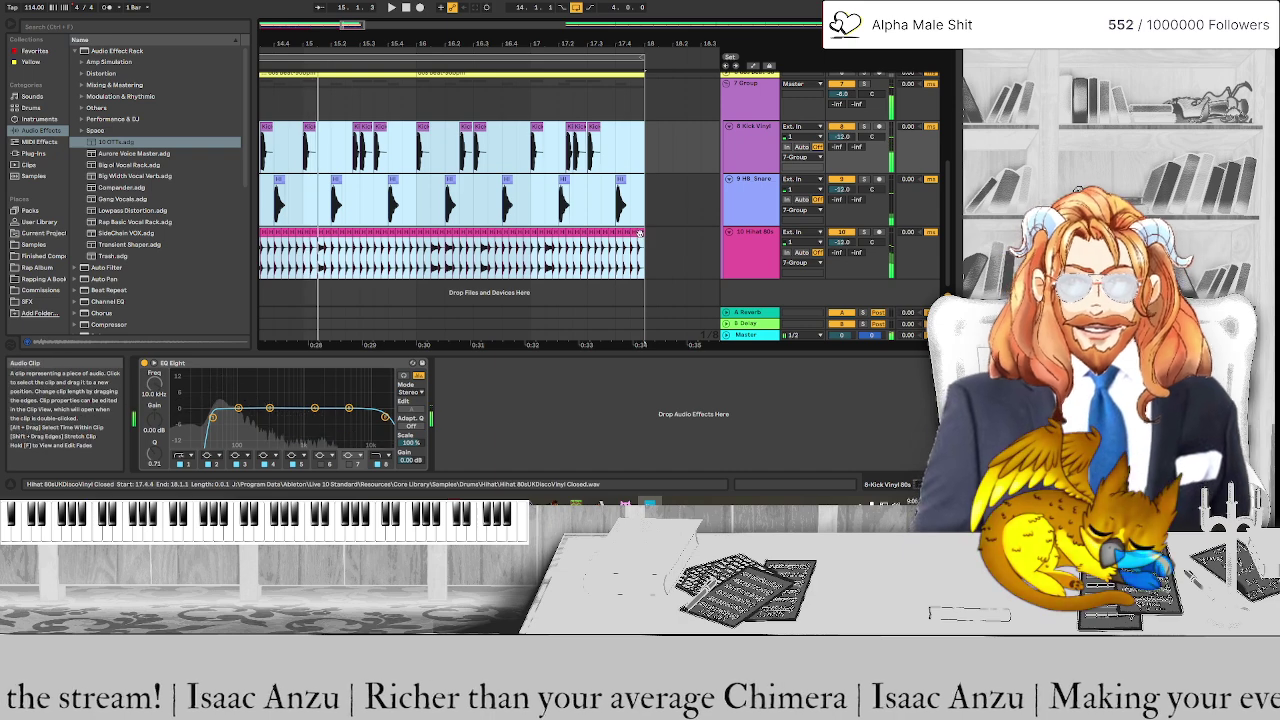
# Delete the final hi-hats from 17.4.2 to 18.1.1 at the end of the copied section
pyautogui.click(621, 183)
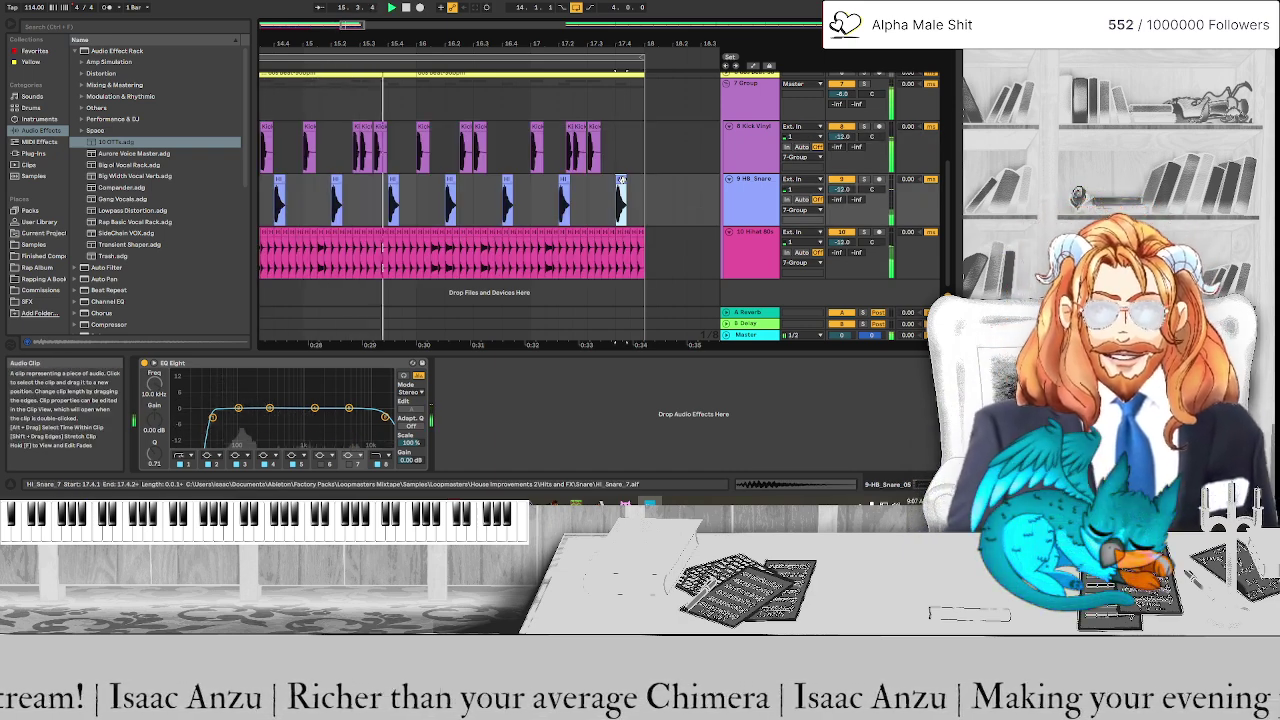
pyautogui.scroll(2, 622, 179)
pyautogui.scroll(-2, 622, 179)
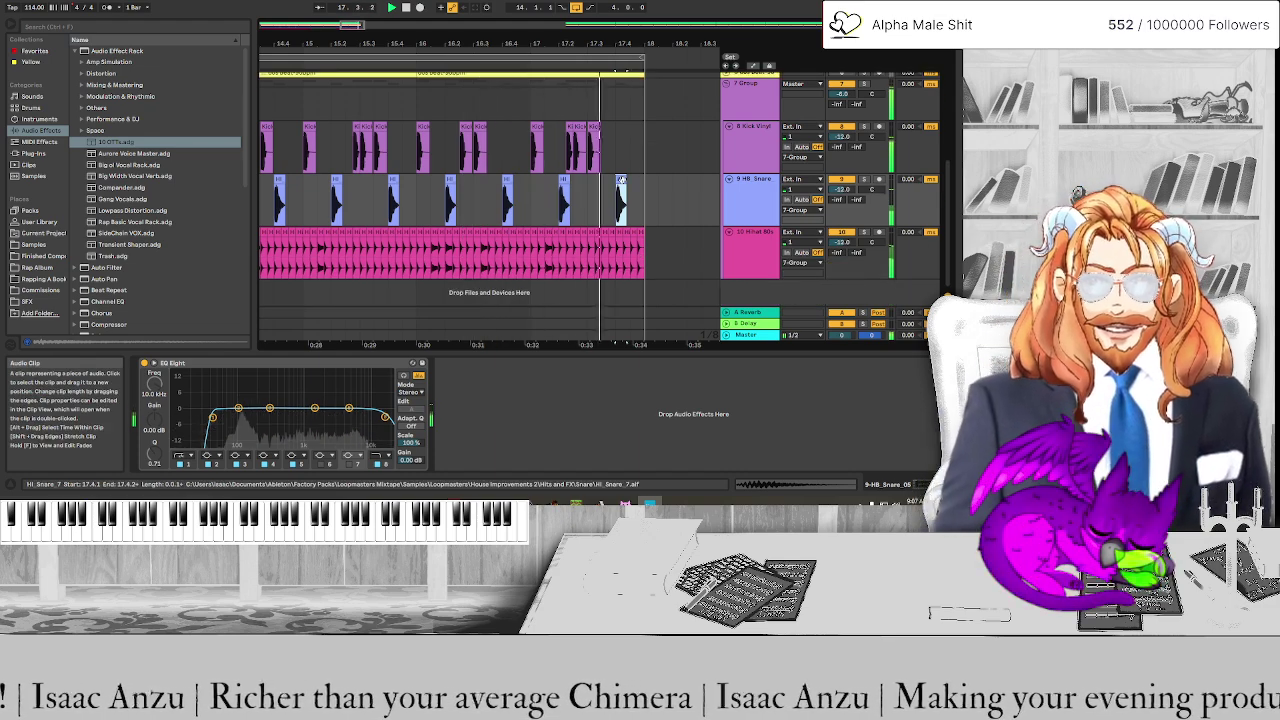
pyautogui.click(625, 235)
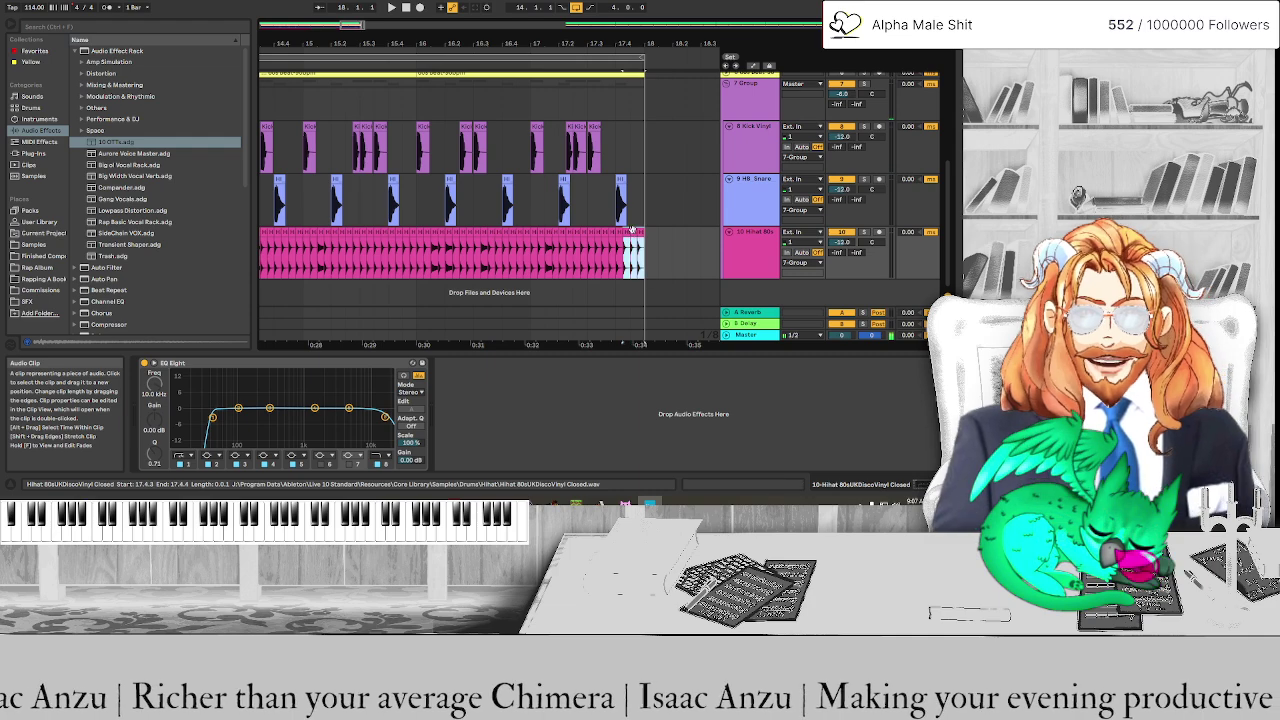
pyautogui.click(632, 231)
pyautogui.scroll(-5, 646, 184)
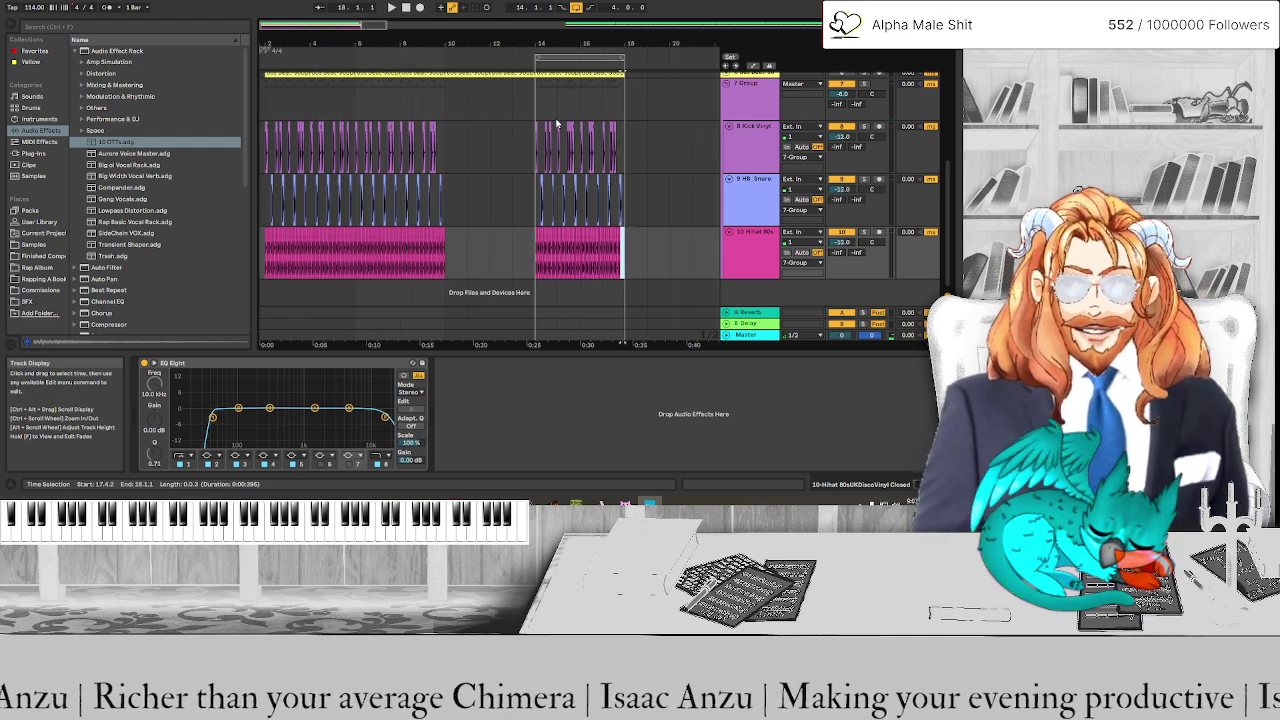
# Play the copied section and extend the loop end to 21.3.1
pyautogui.press('space')
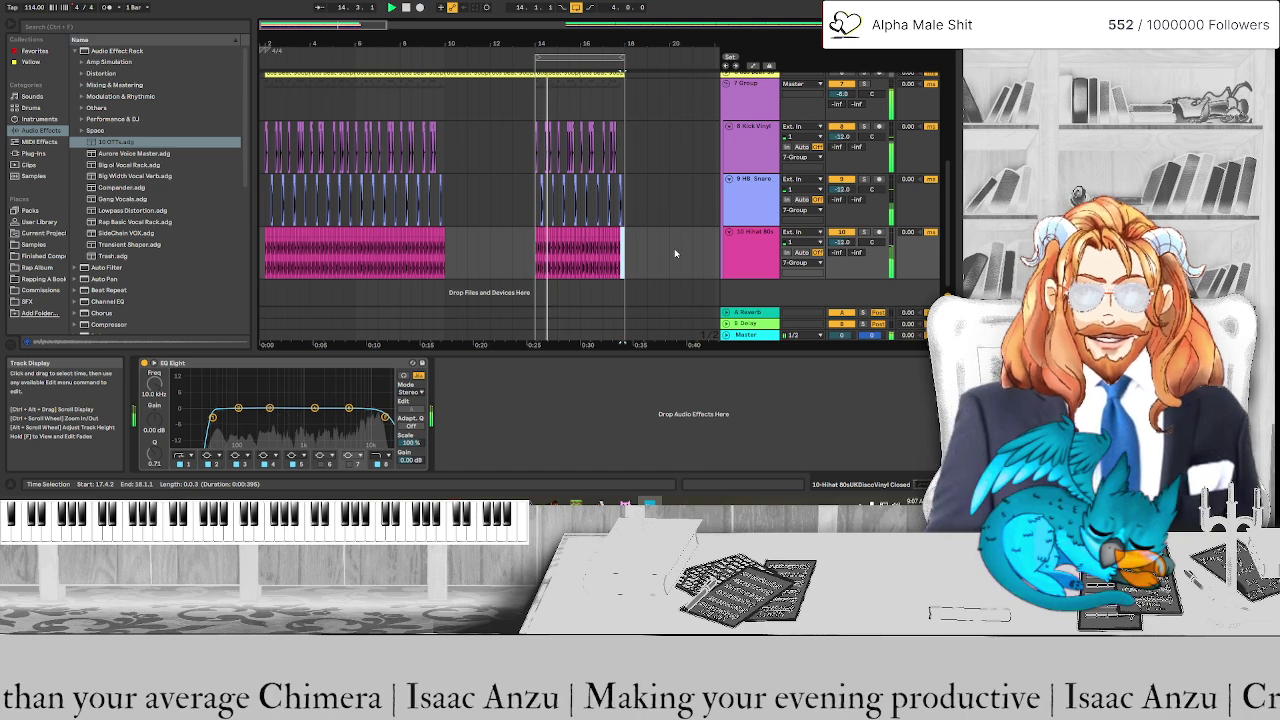
pyautogui.click(623, 57)
pyautogui.moveTo(623, 57); pyautogui.dragTo(701, 57)
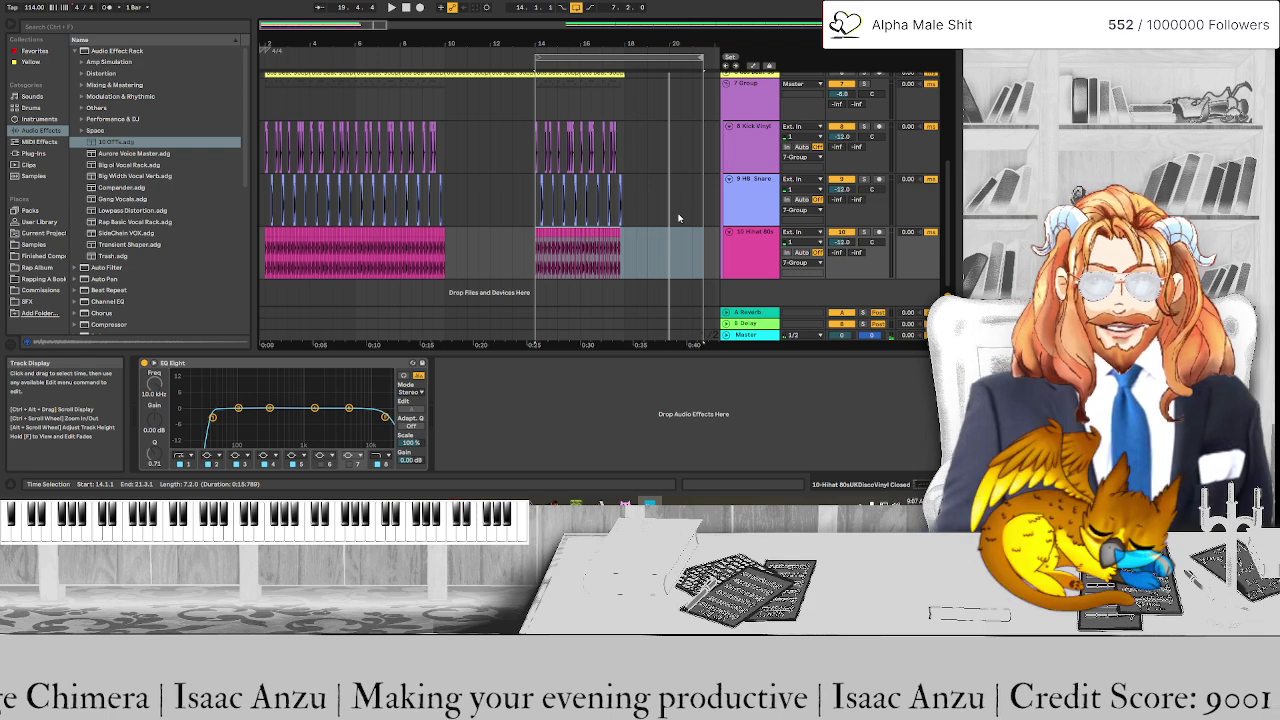
# Load the EQ Eight drum preset Kick EQ 1 onto the kick track, then solo the track and play it
pyautogui.click(766, 152)
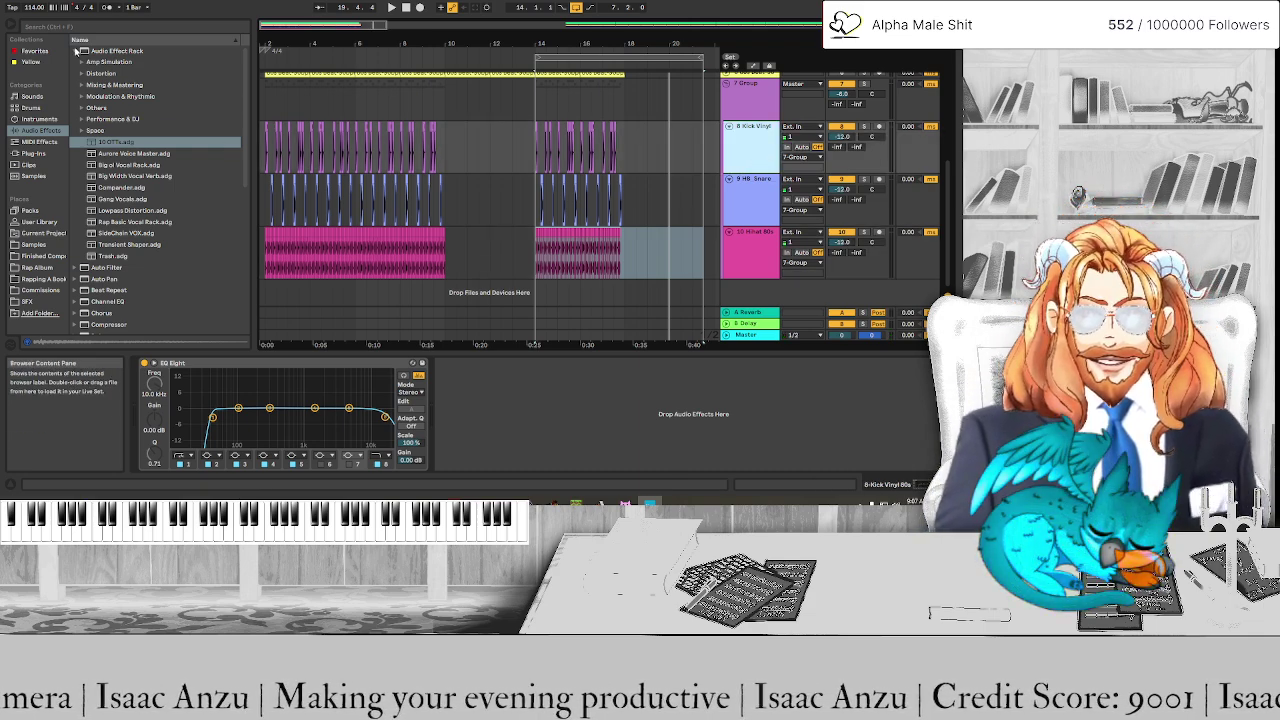
pyautogui.click(75, 51)
pyautogui.click(75, 165)
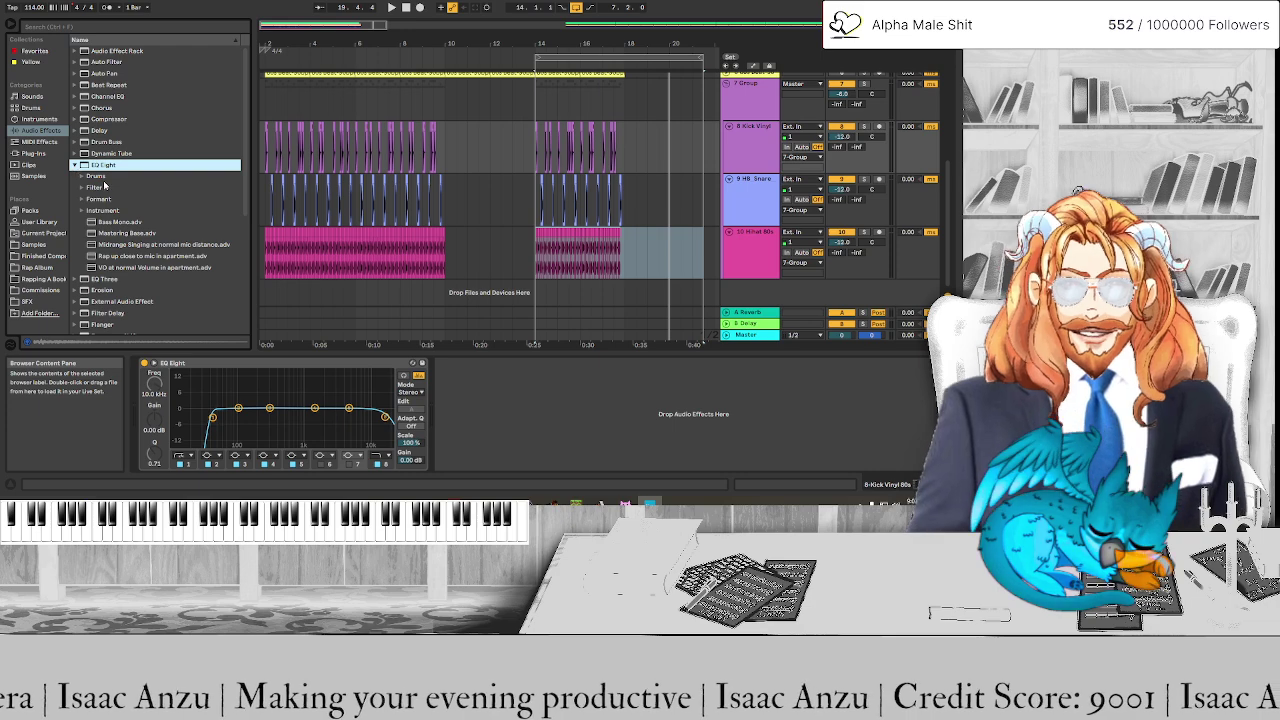
pyautogui.click(81, 177)
pyautogui.scroll(-3, 169, 183)
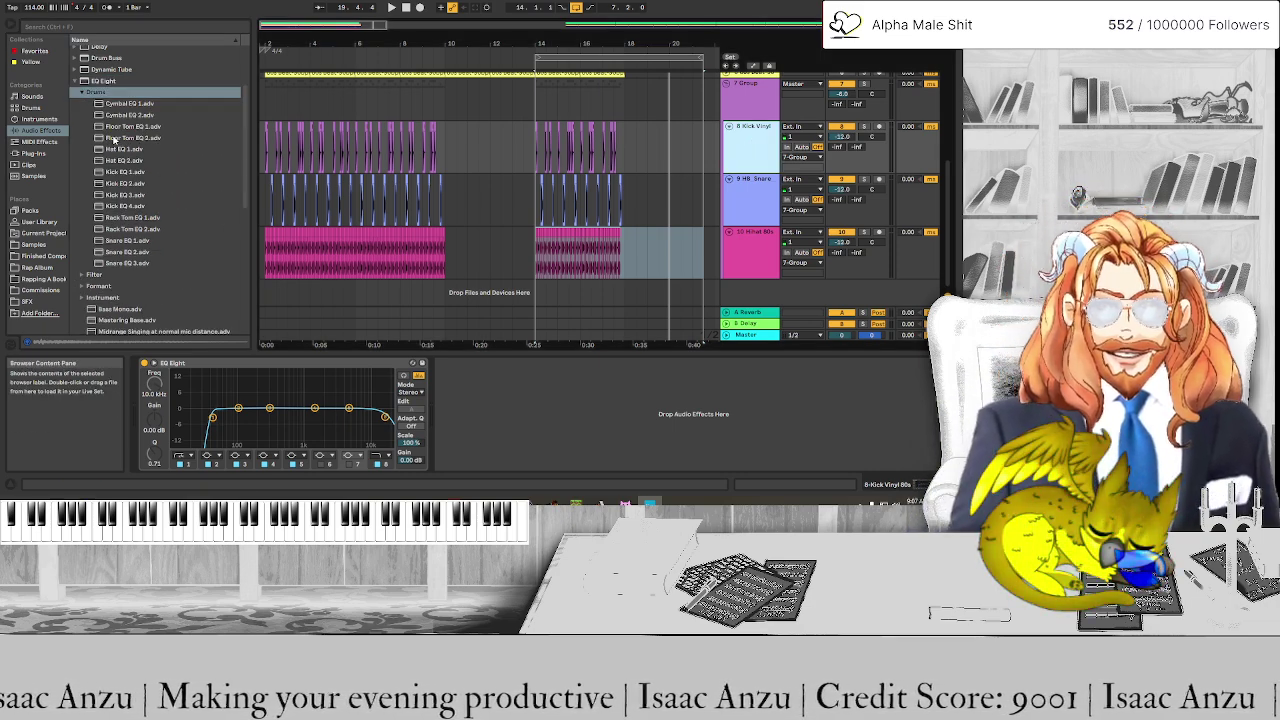
pyautogui.moveTo(120, 172); pyautogui.dragTo(268, 369)
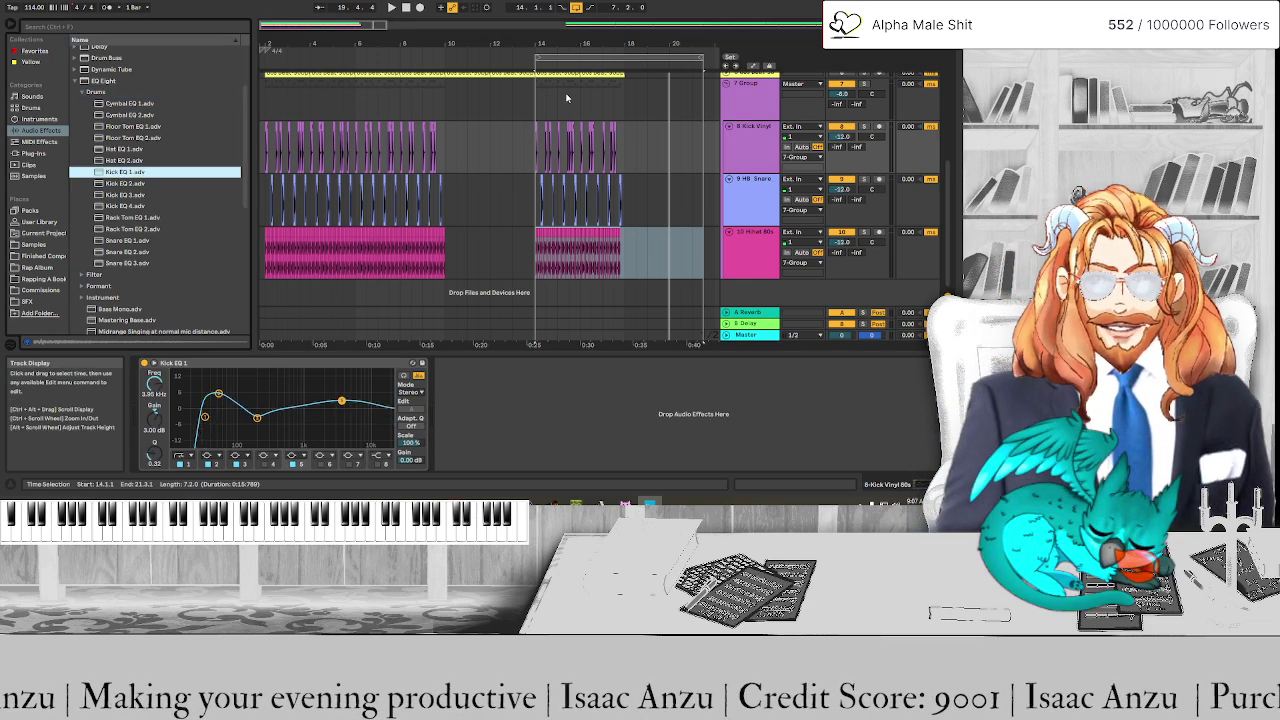
pyautogui.click(864, 126)
pyautogui.press('space')
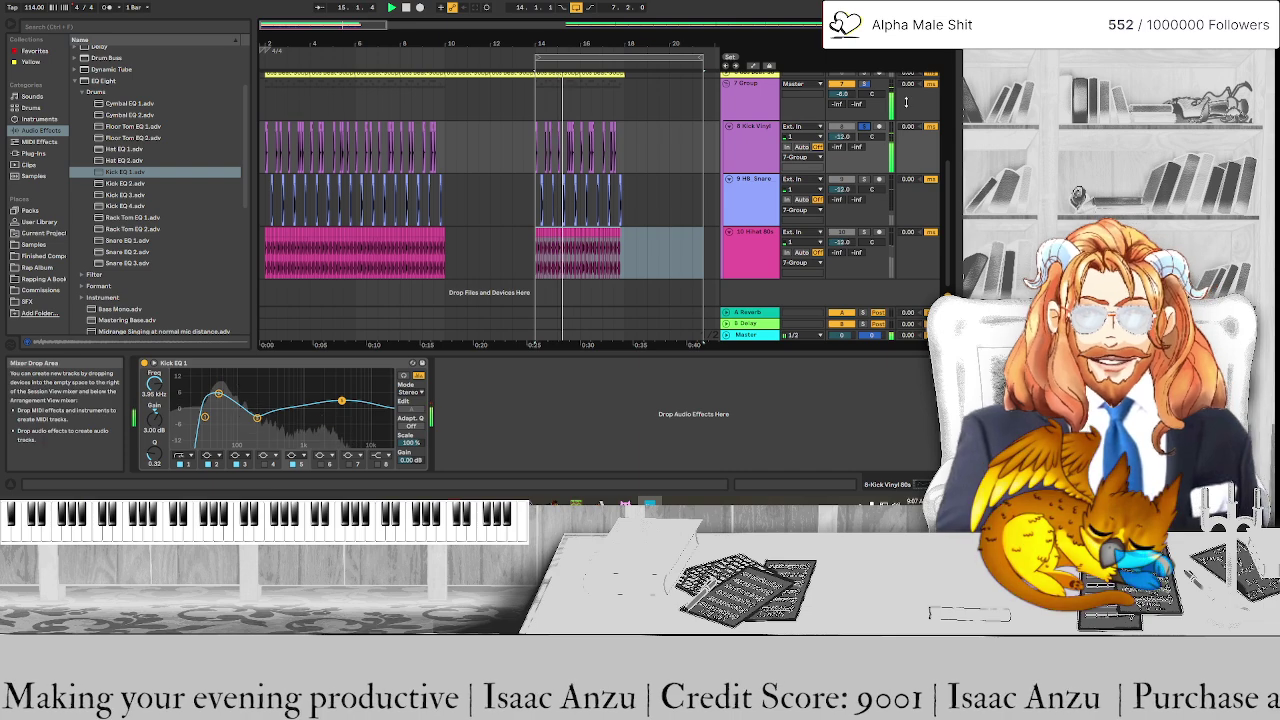
# Unsolo the kick track and load the EQ Eight drum preset Snare EQ 1 onto the snare track during playback
pyautogui.click(864, 126)
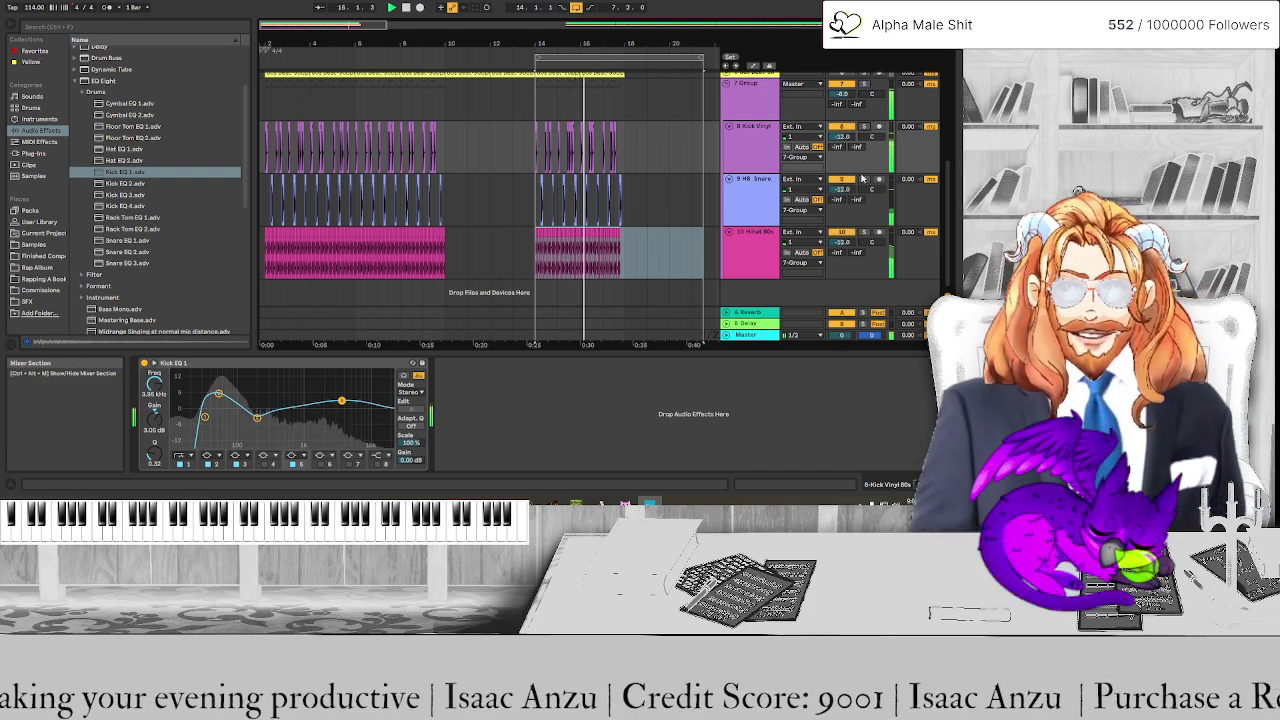
pyautogui.click(778, 203)
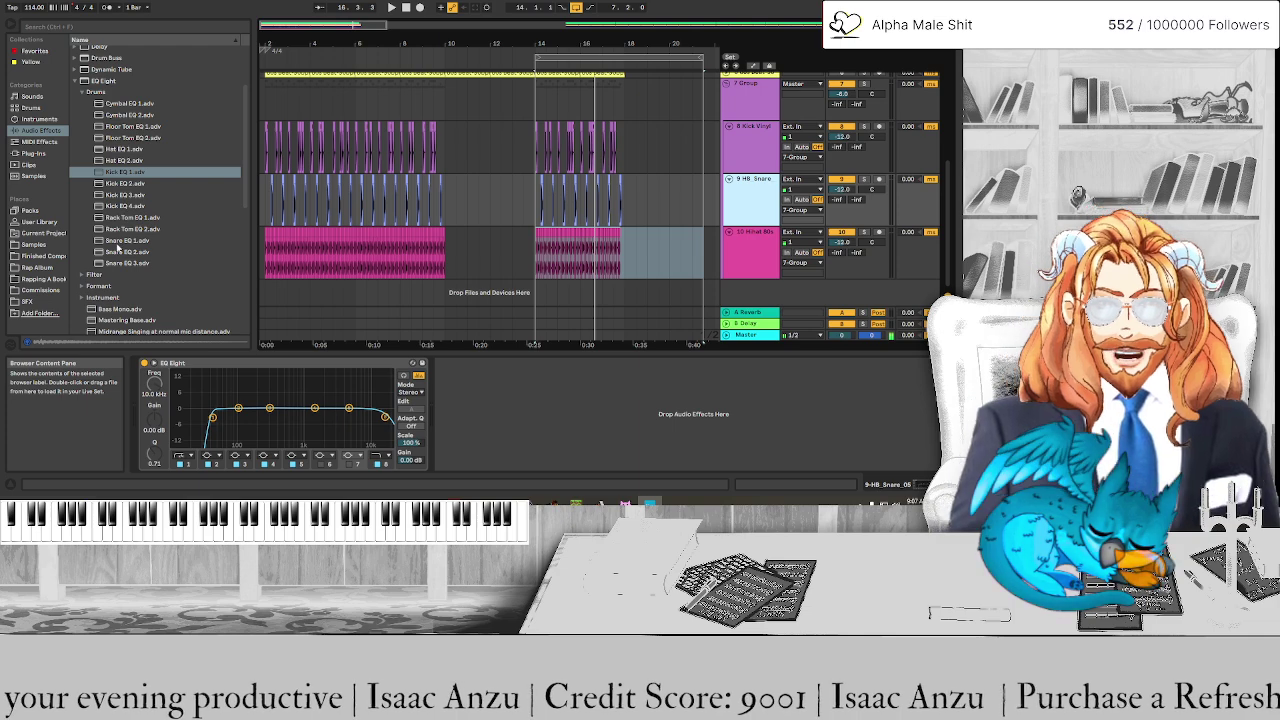
pyautogui.moveTo(118, 242); pyautogui.dragTo(208, 313)
pyautogui.moveTo(259, 367); pyautogui.dragTo(262, 380)
pyautogui.press('space')
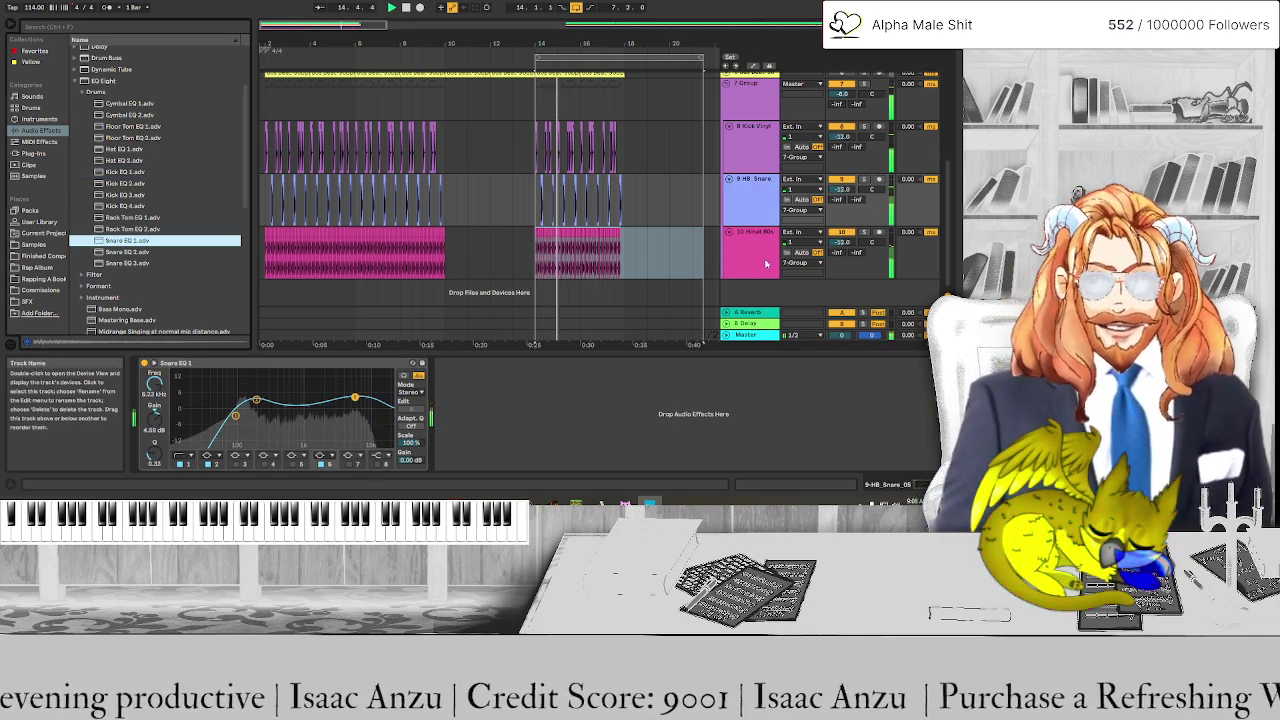
# Load the EQ Eight drum preset Hat EQ 1 onto the hi-hat track and play the beat
pyautogui.click(643, 262)
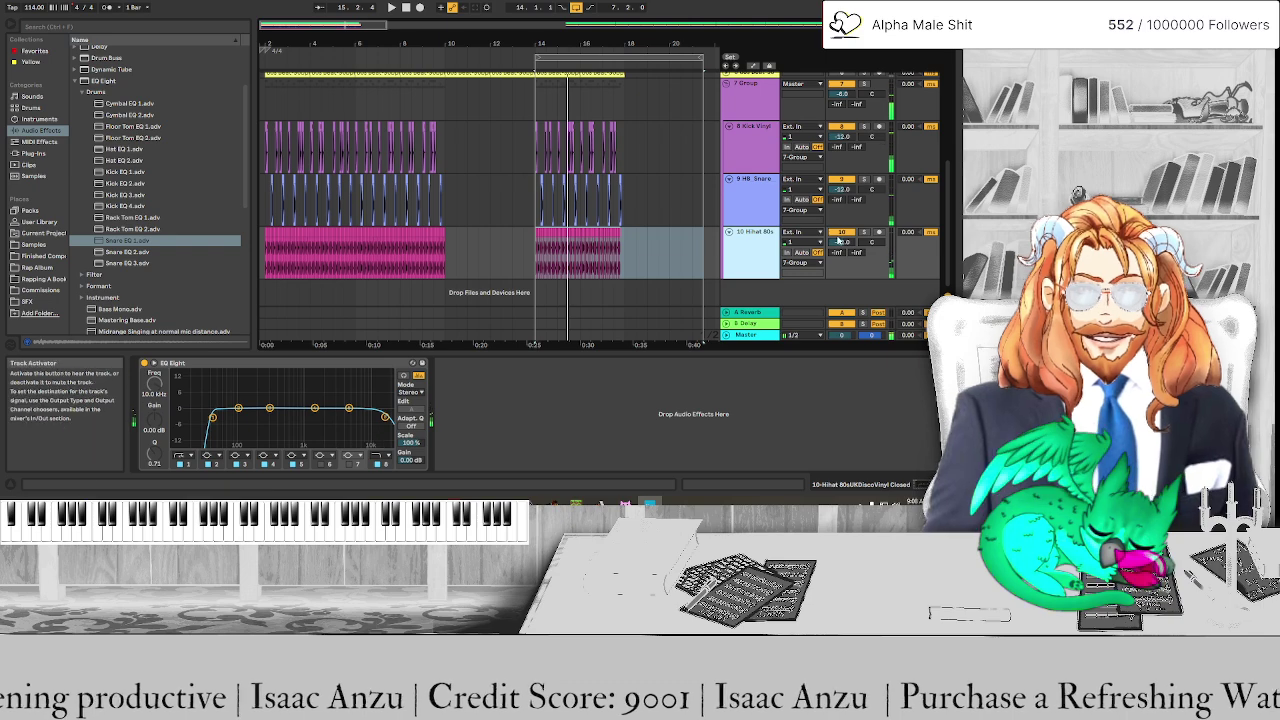
pyautogui.click(119, 152)
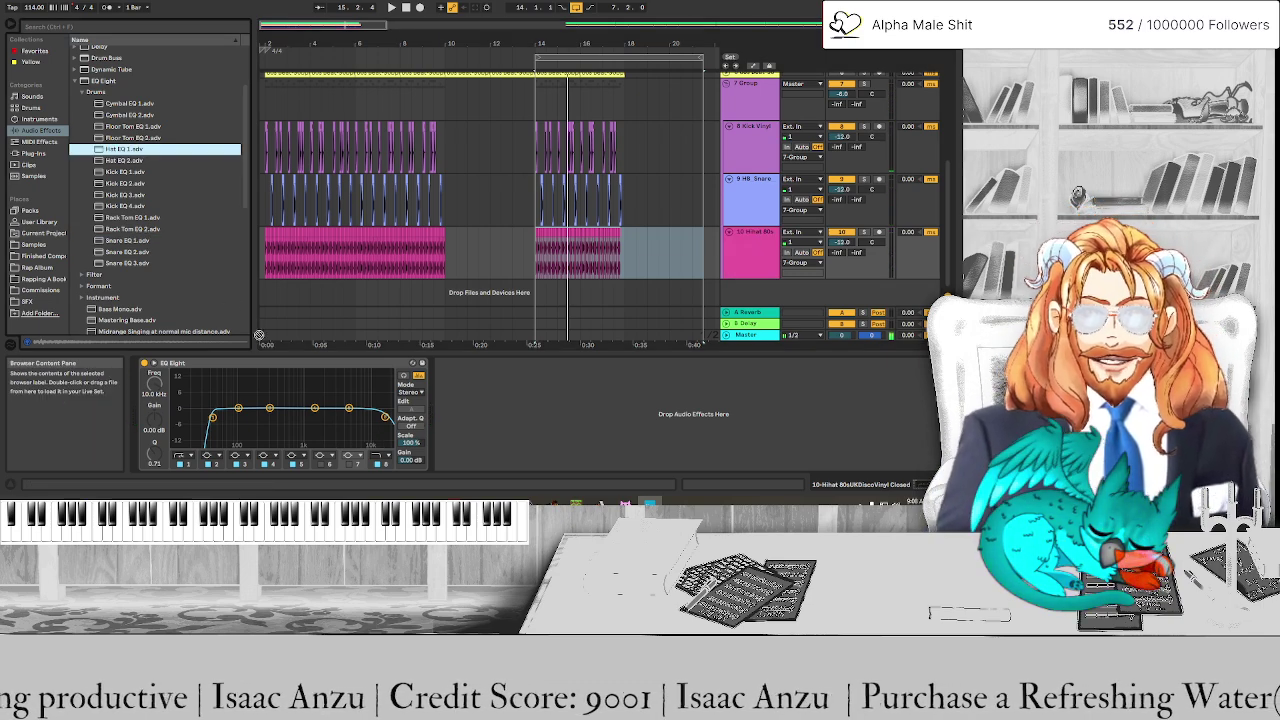
pyautogui.moveTo(265, 367); pyautogui.dragTo(270, 380)
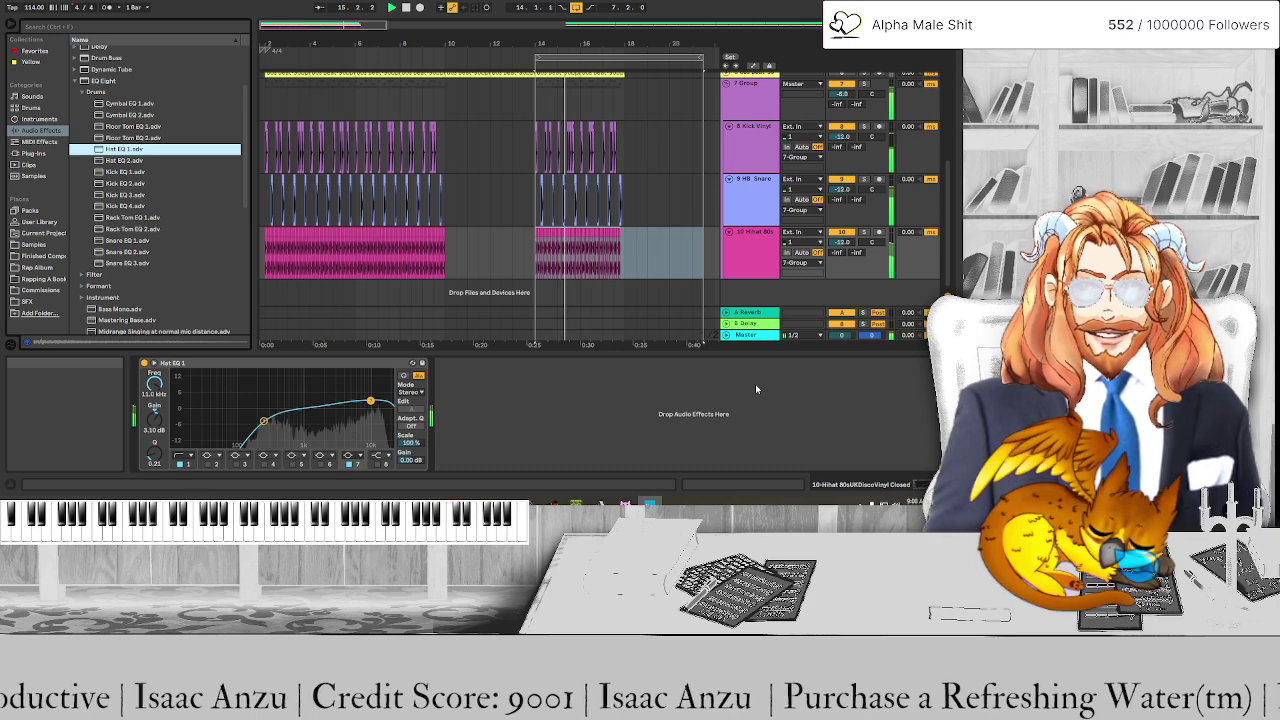
# Add a default EQ Eight after the Crisp Boom in C device on the drum group track
pyautogui.click(748, 83)
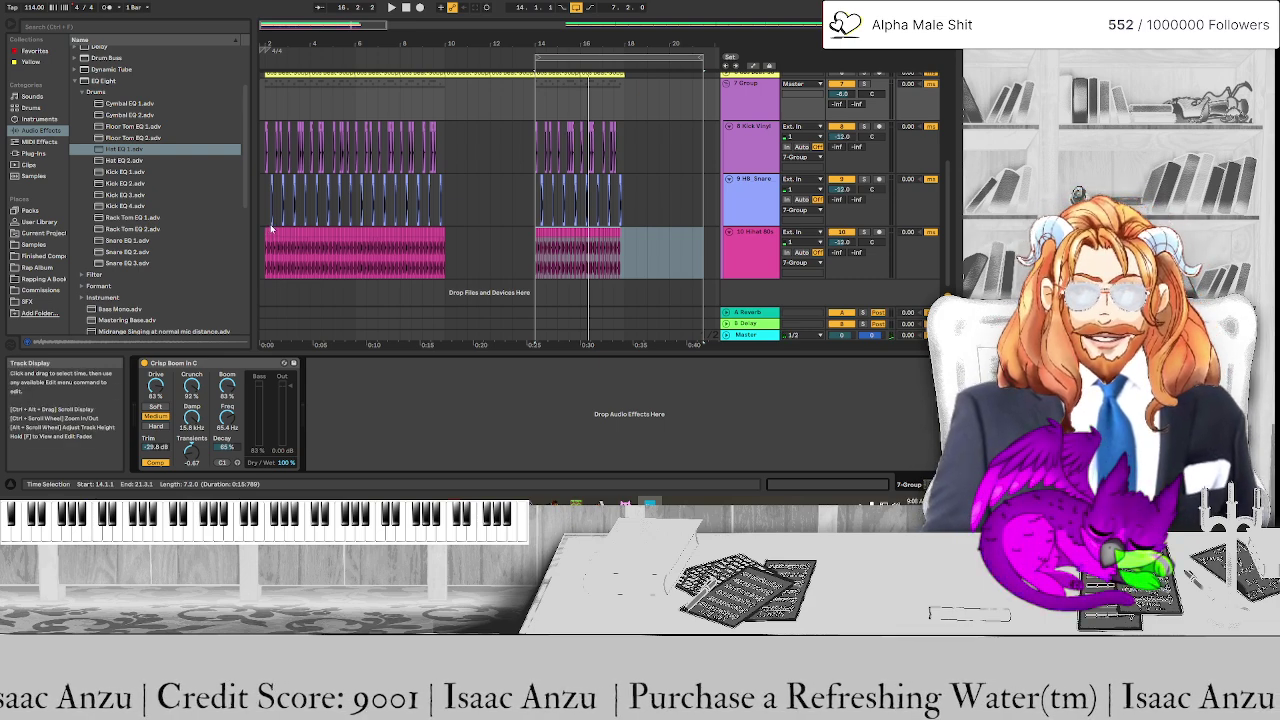
pyautogui.click(83, 92)
pyautogui.moveTo(100, 81); pyautogui.dragTo(480, 382)
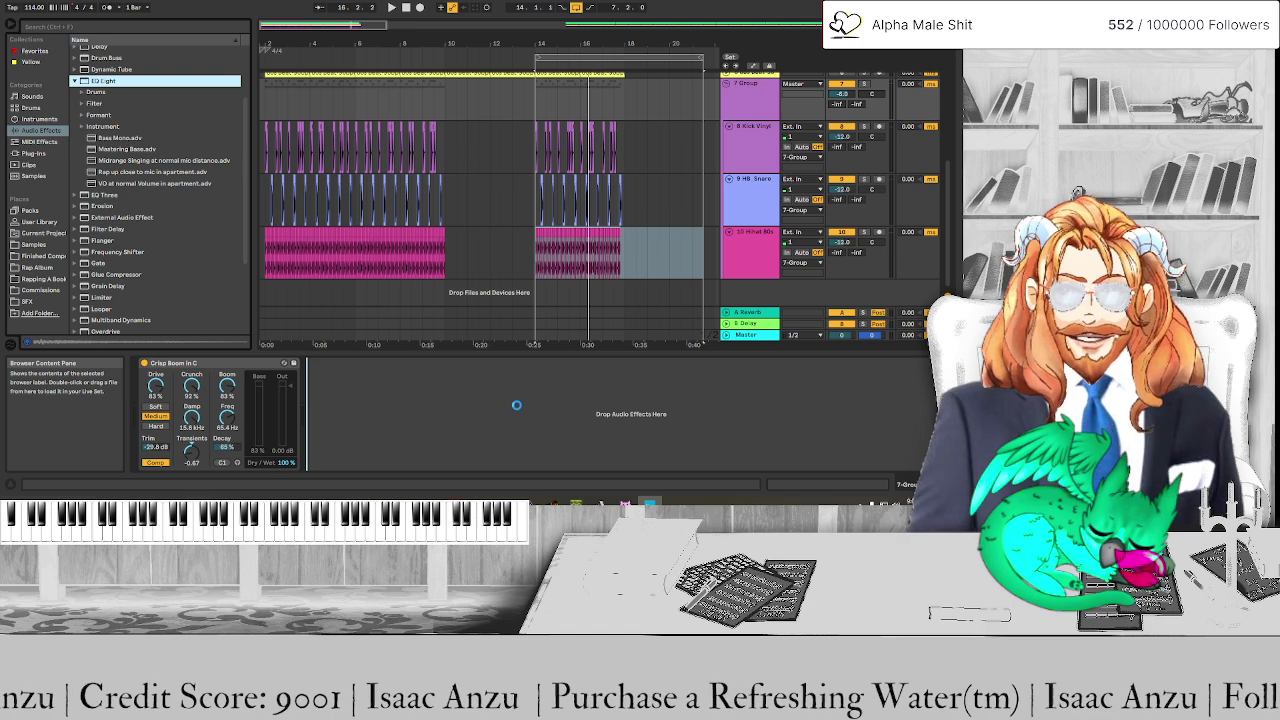
# Look through the EQ Eight Drums, Filter and Formant preset folders, then play the beat through the group's EQ
pyautogui.click(82, 92)
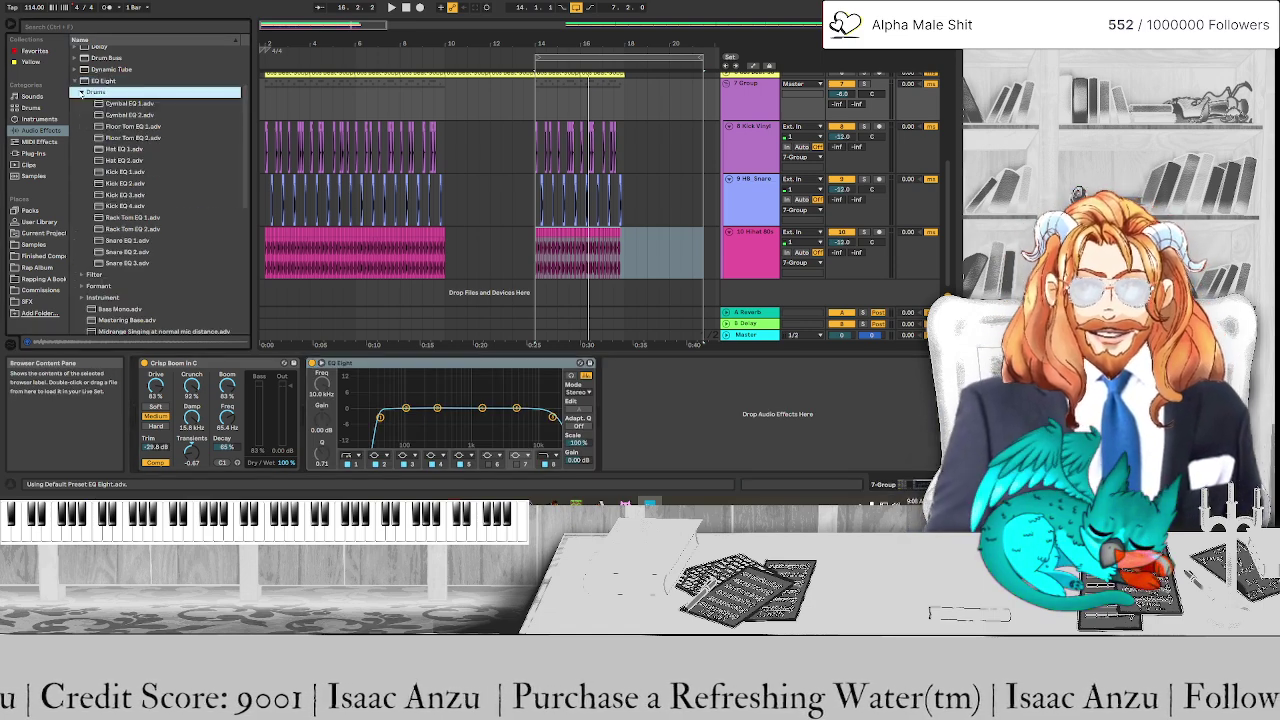
pyautogui.click(82, 92)
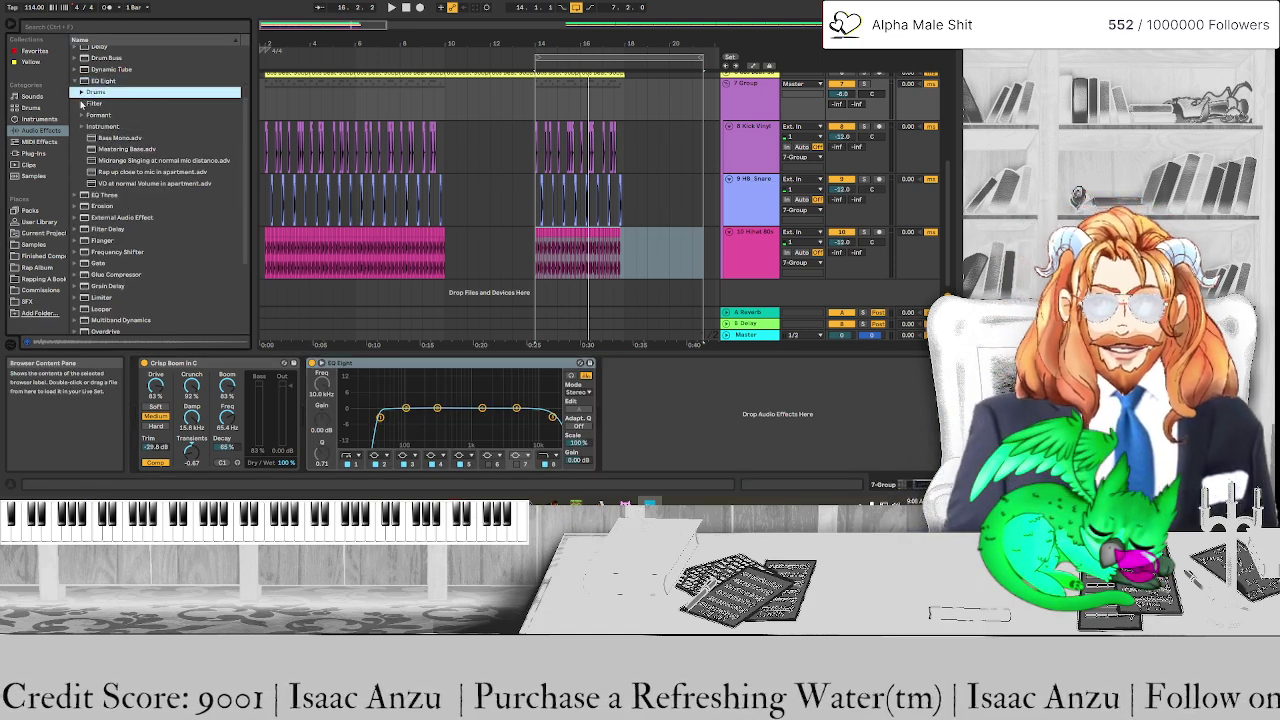
pyautogui.click(82, 104)
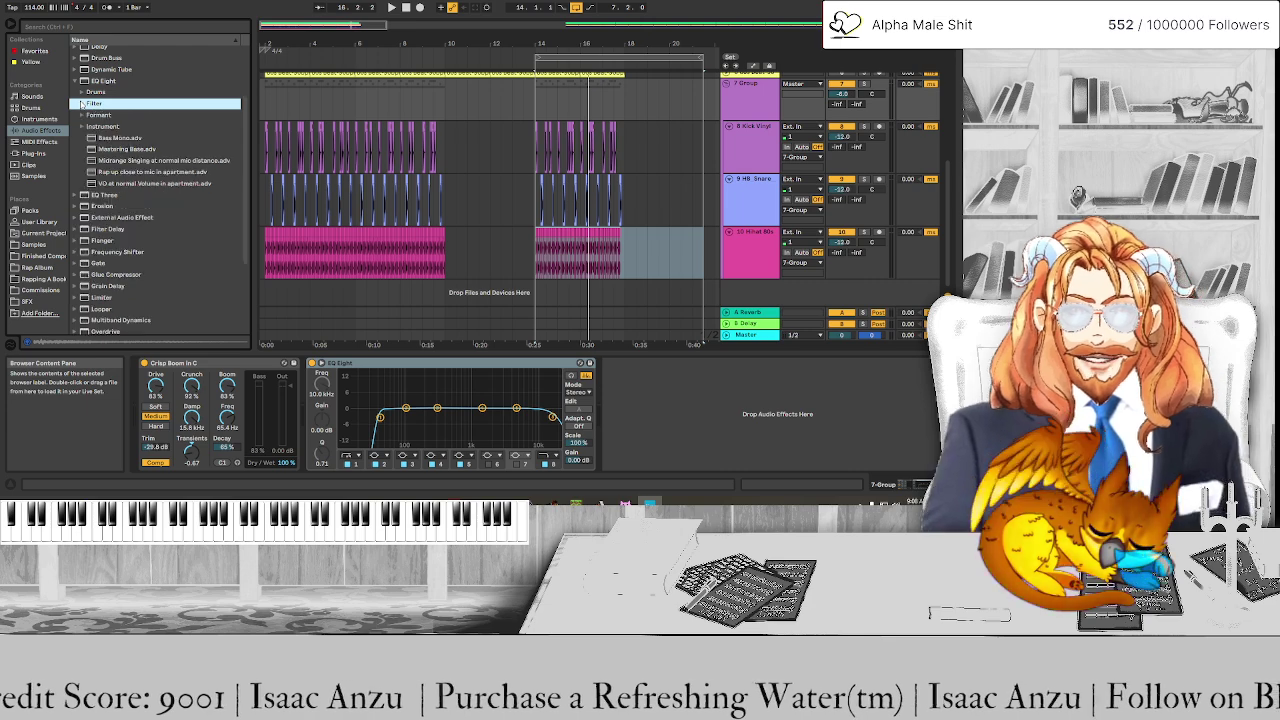
pyautogui.click(82, 104)
pyautogui.click(82, 115)
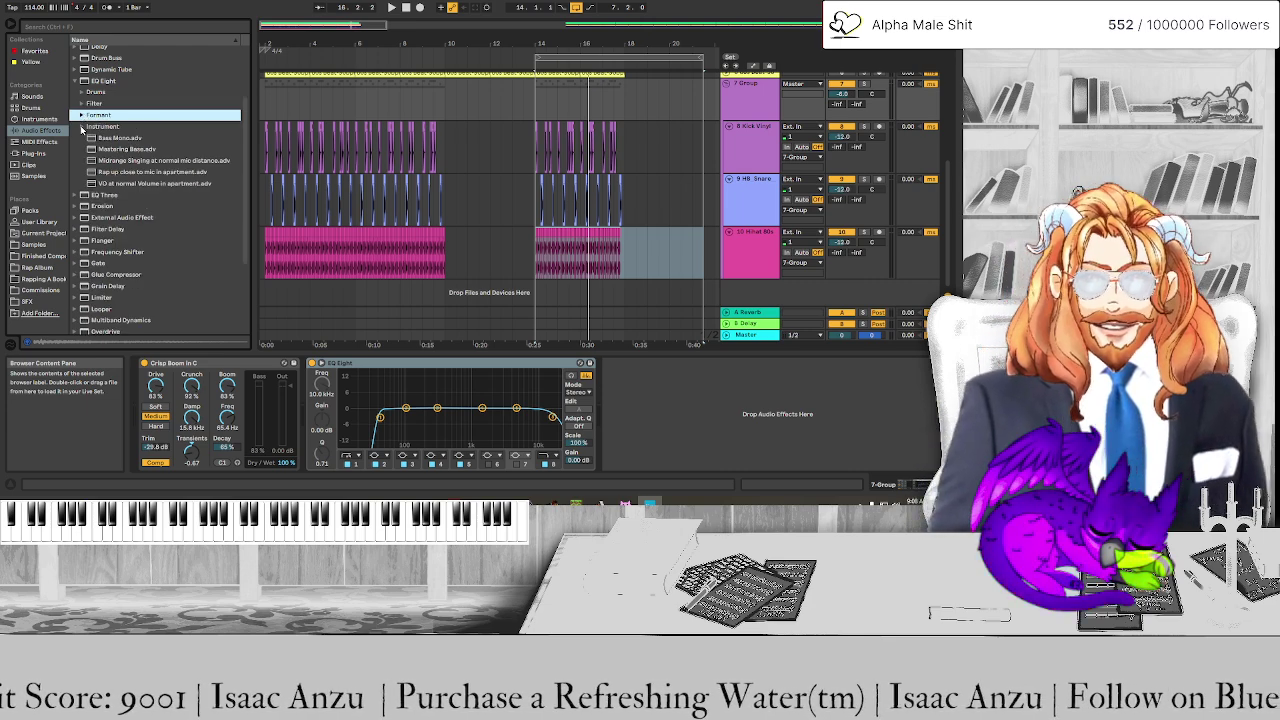
pyautogui.press('space')
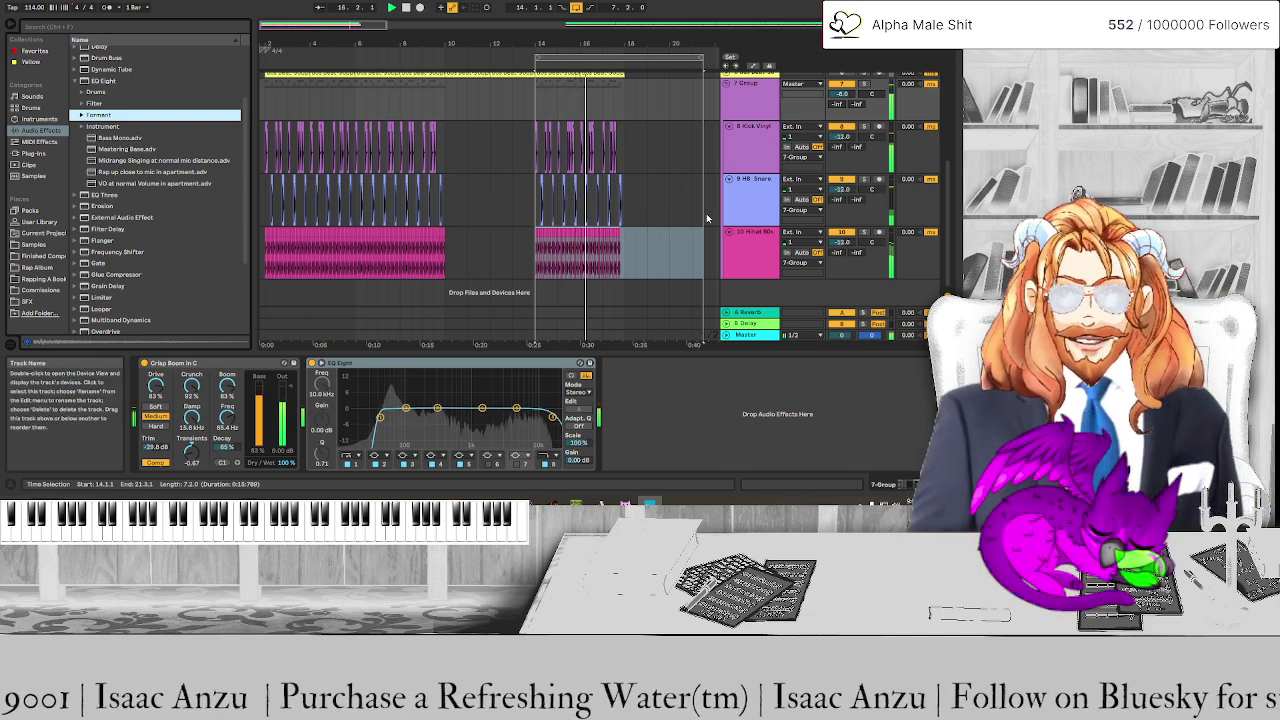
# Set the loop to the 4-bar gap between the two drum sections, from 10.1.1 to 14.1.1
pyautogui.scroll(4, 706, 213)
pyautogui.scroll(-3, 706, 216)
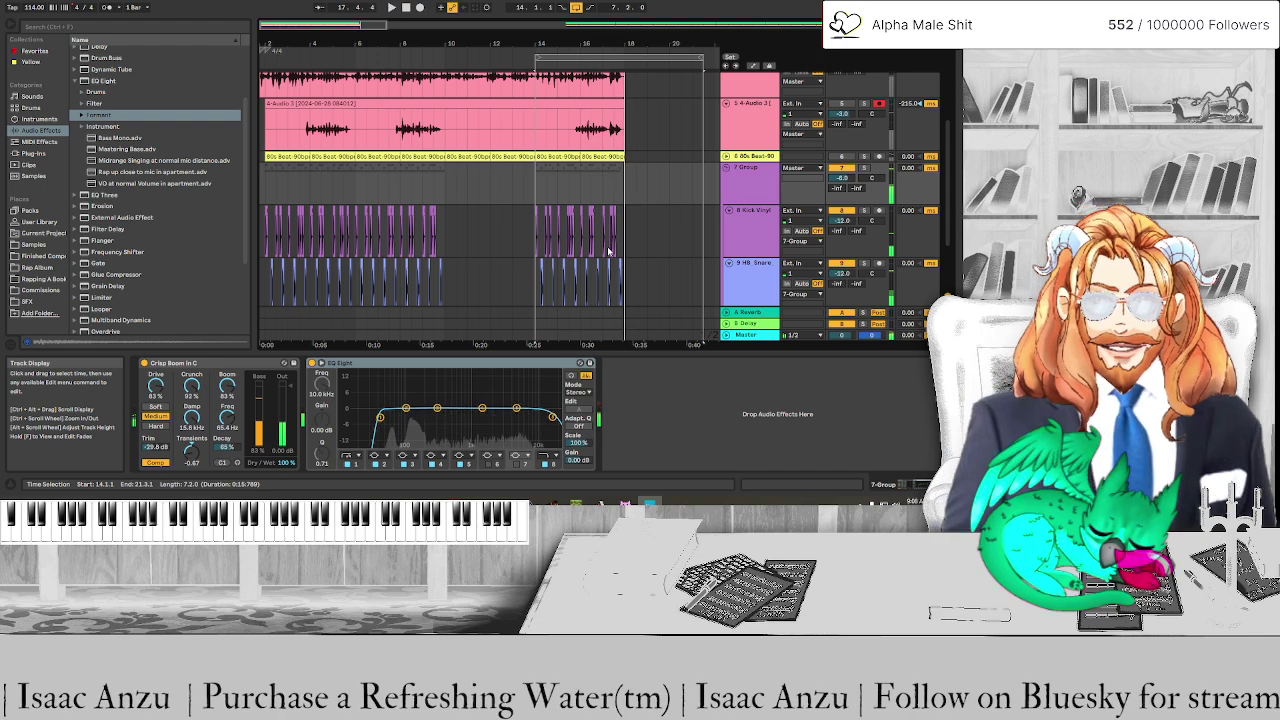
pyautogui.scroll(3, 558, 265)
pyautogui.hscroll(-5, 550, 264)
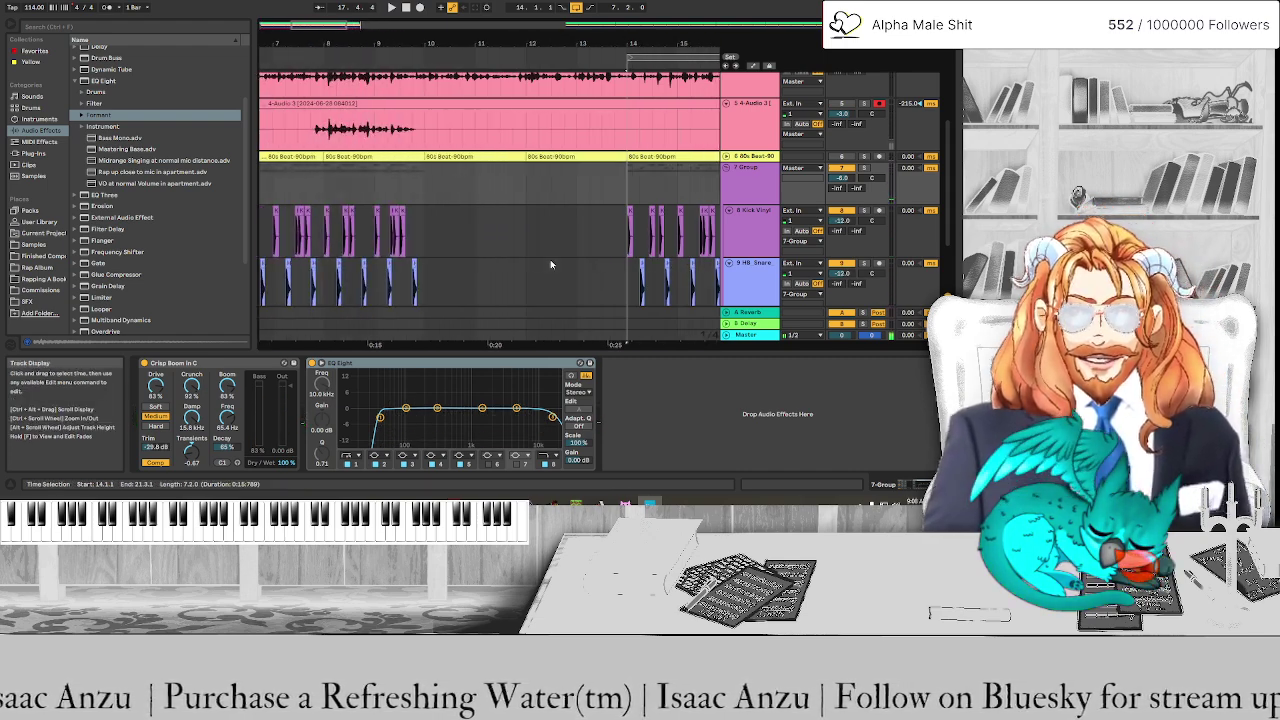
pyautogui.scroll(-2, 550, 264)
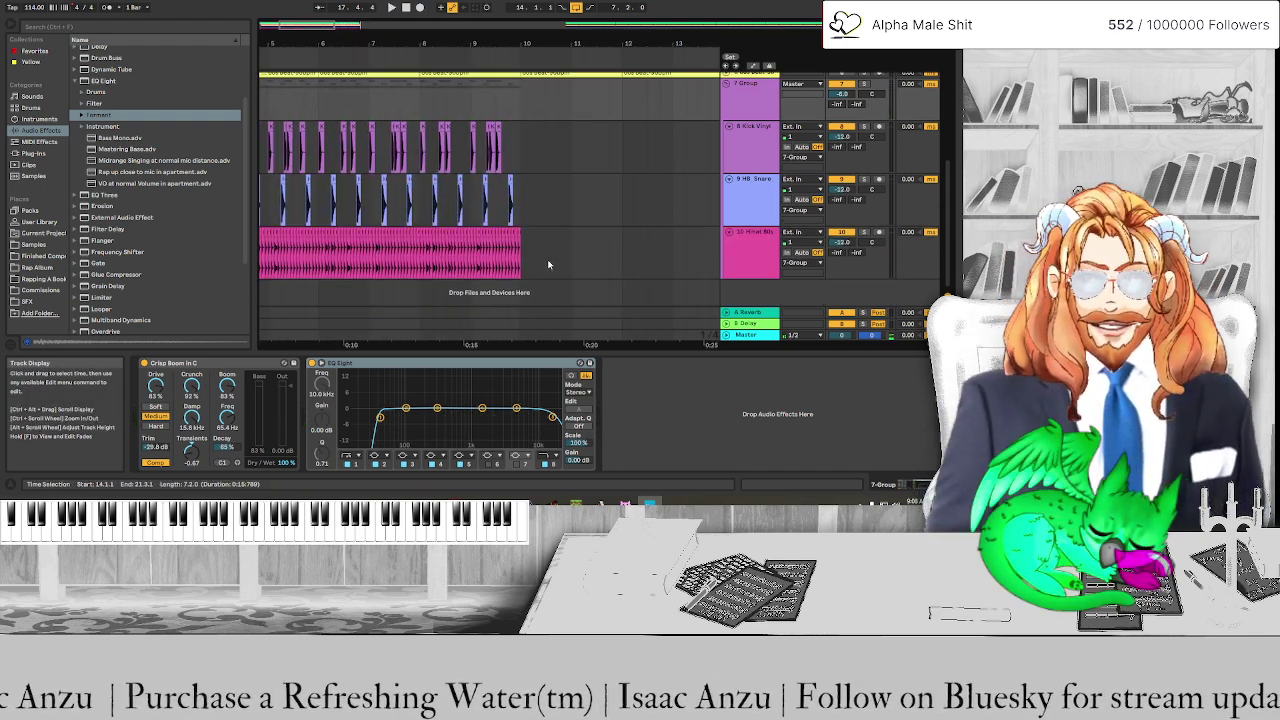
pyautogui.hscroll(2, 630, 183)
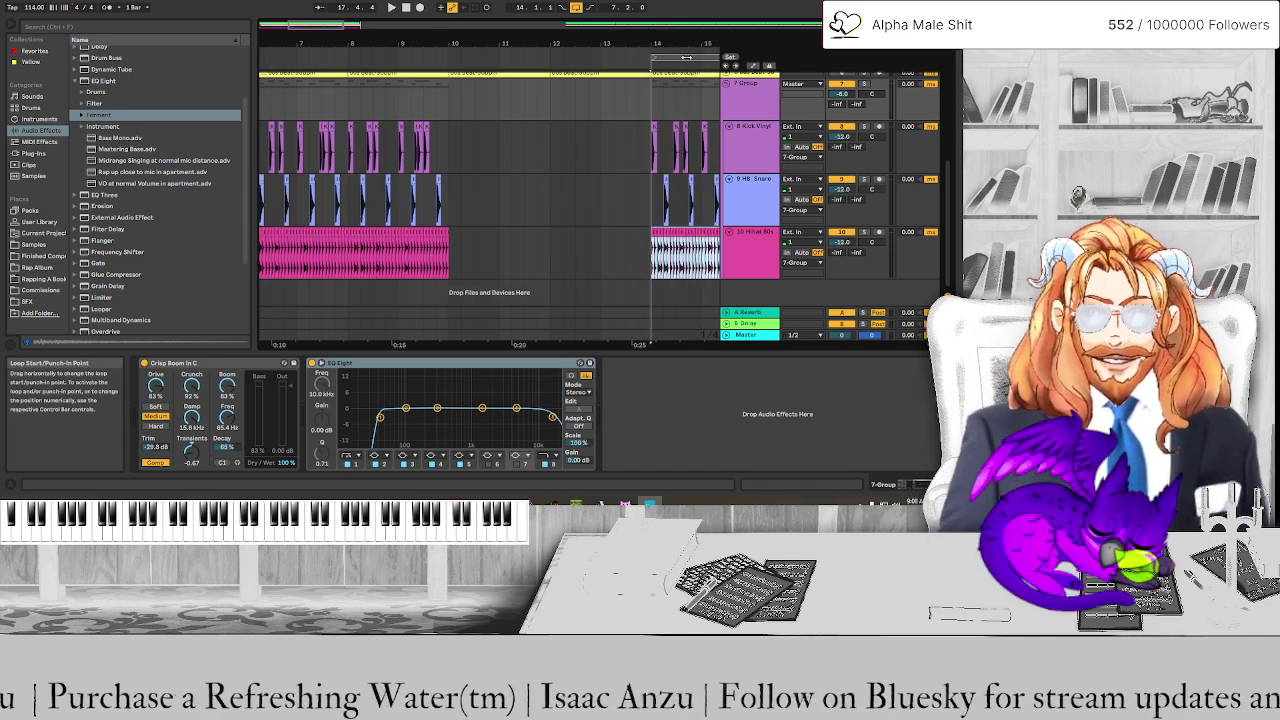
pyautogui.moveTo(688, 55); pyautogui.dragTo(381, 62)
pyautogui.press('-')
pyautogui.press('-')
pyautogui.press('+')
pyautogui.press('+')
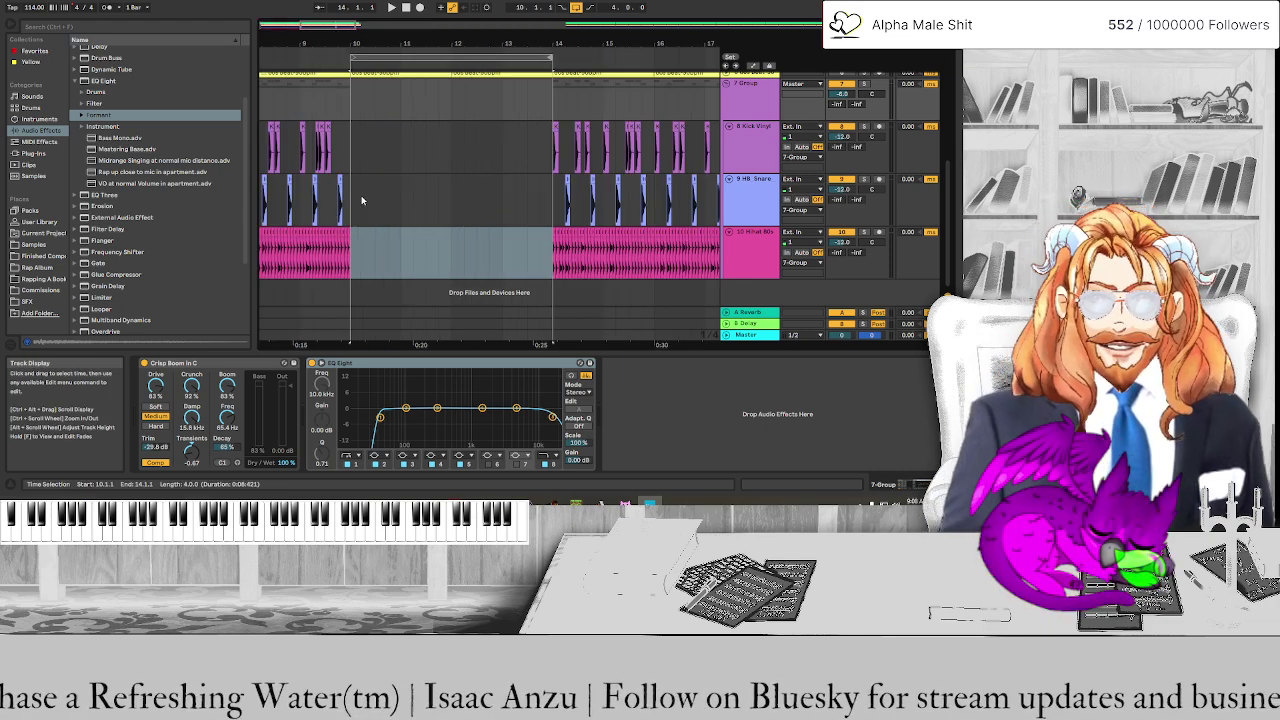
# Duplicate the hi-hats from 6.1.1 to 10.1.1 into the gap from 10.1.1 to 14.1.1 and play them
pyautogui.hscroll(-3, 380, 247)
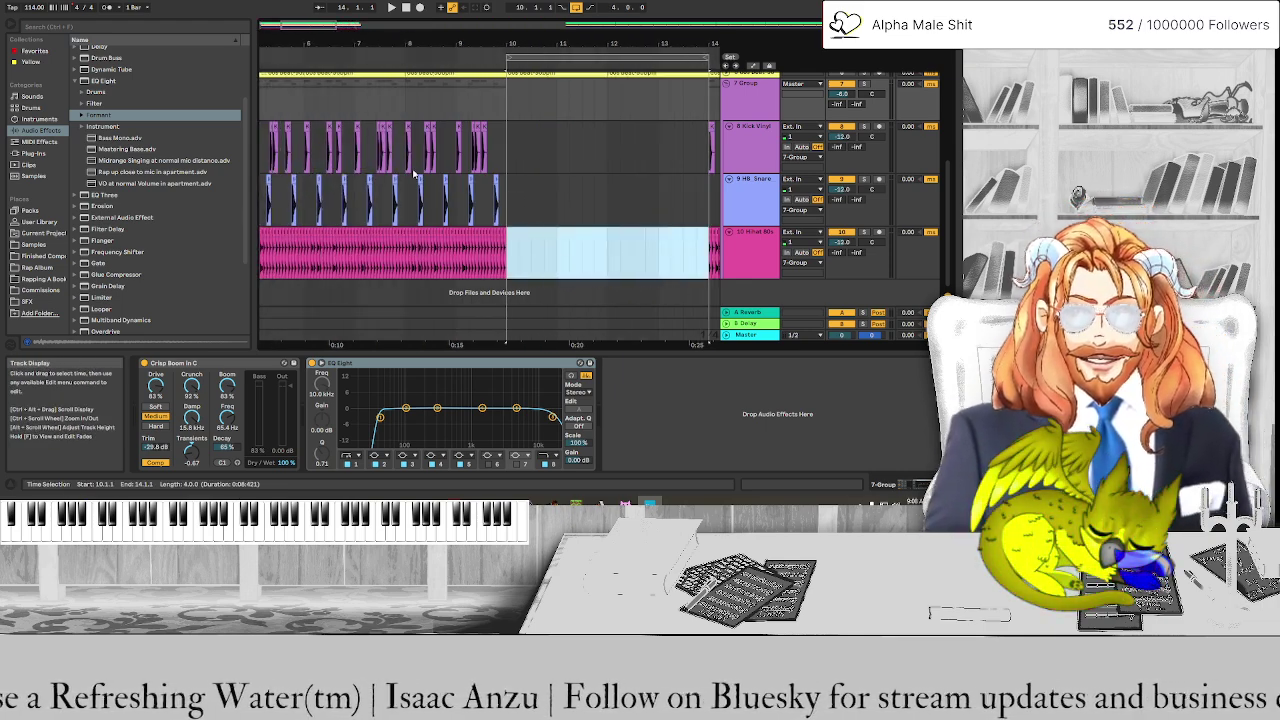
pyautogui.click(310, 247)
pyautogui.press('+')
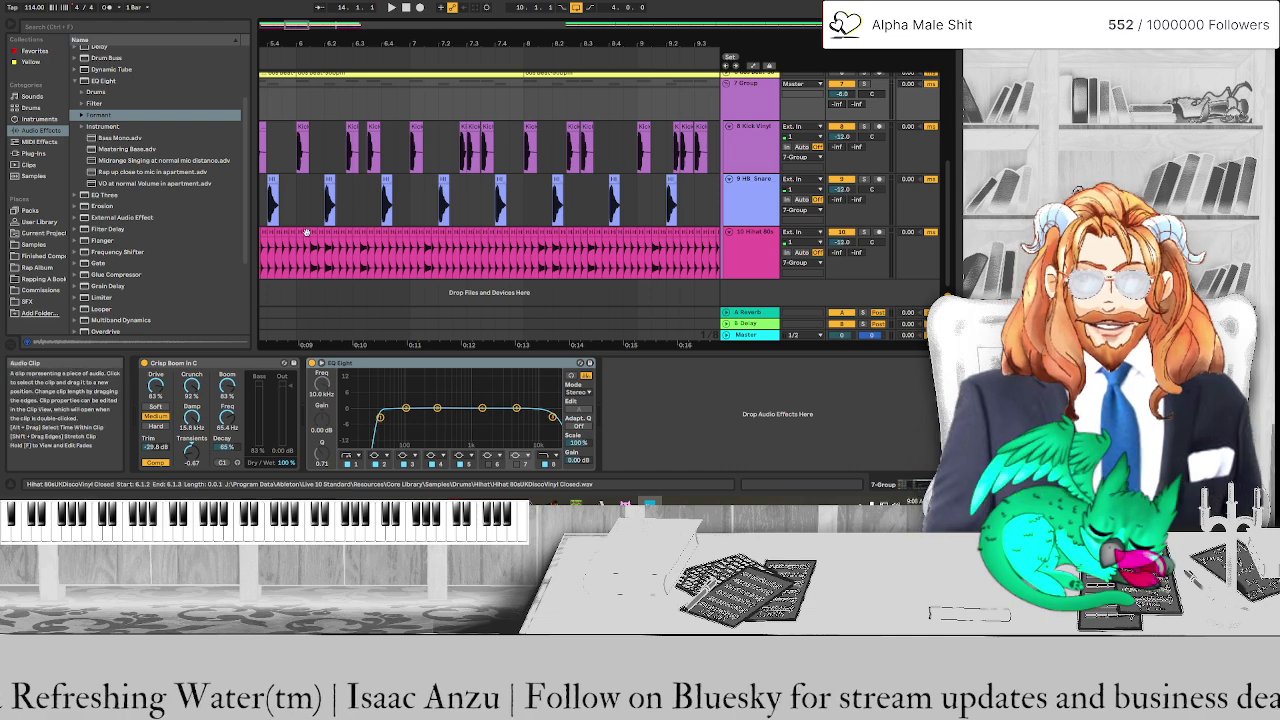
pyautogui.click(300, 232)
pyautogui.hscroll(3, 430, 230)
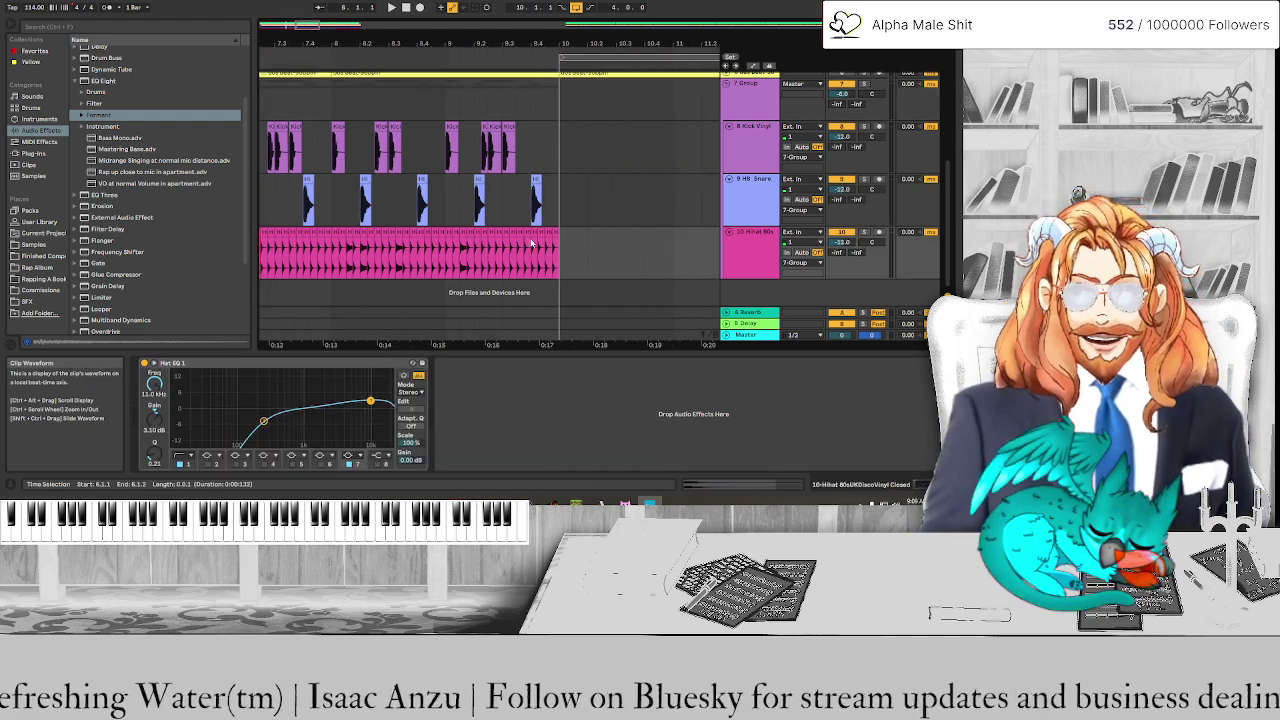
pyautogui.click(557, 226)
pyautogui.click(556, 232)
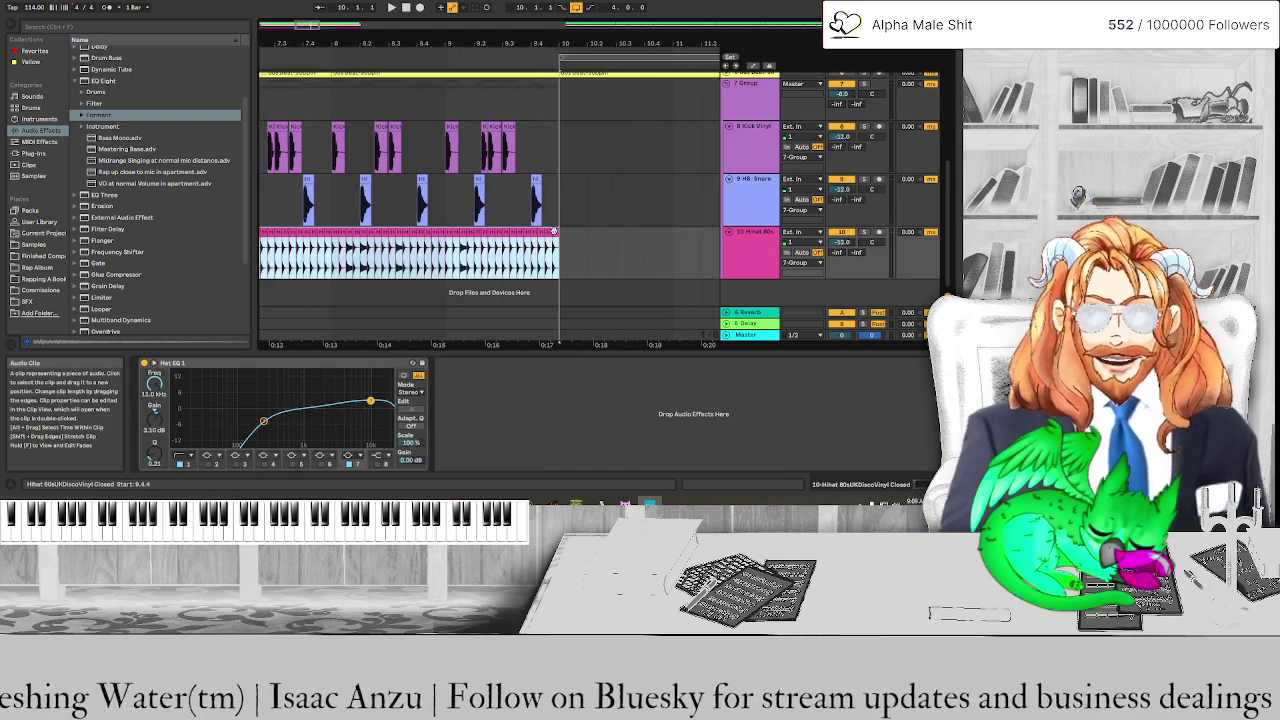
pyautogui.hotkey('ctrl', 'd')
pyautogui.press('space')
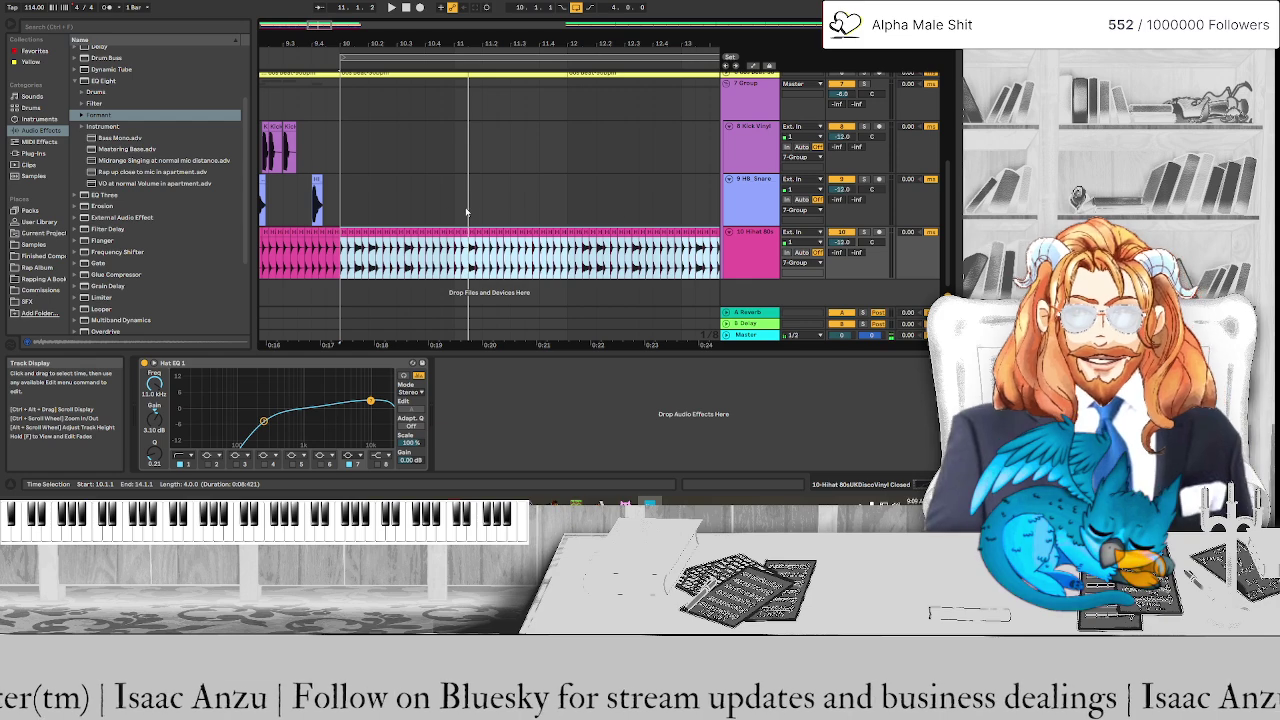
# Rearrange the single open and closed hi-hat clips between 10.1.1 and 10.2.1 at the start of the duplicated hi-hats
pyautogui.click(351, 232)
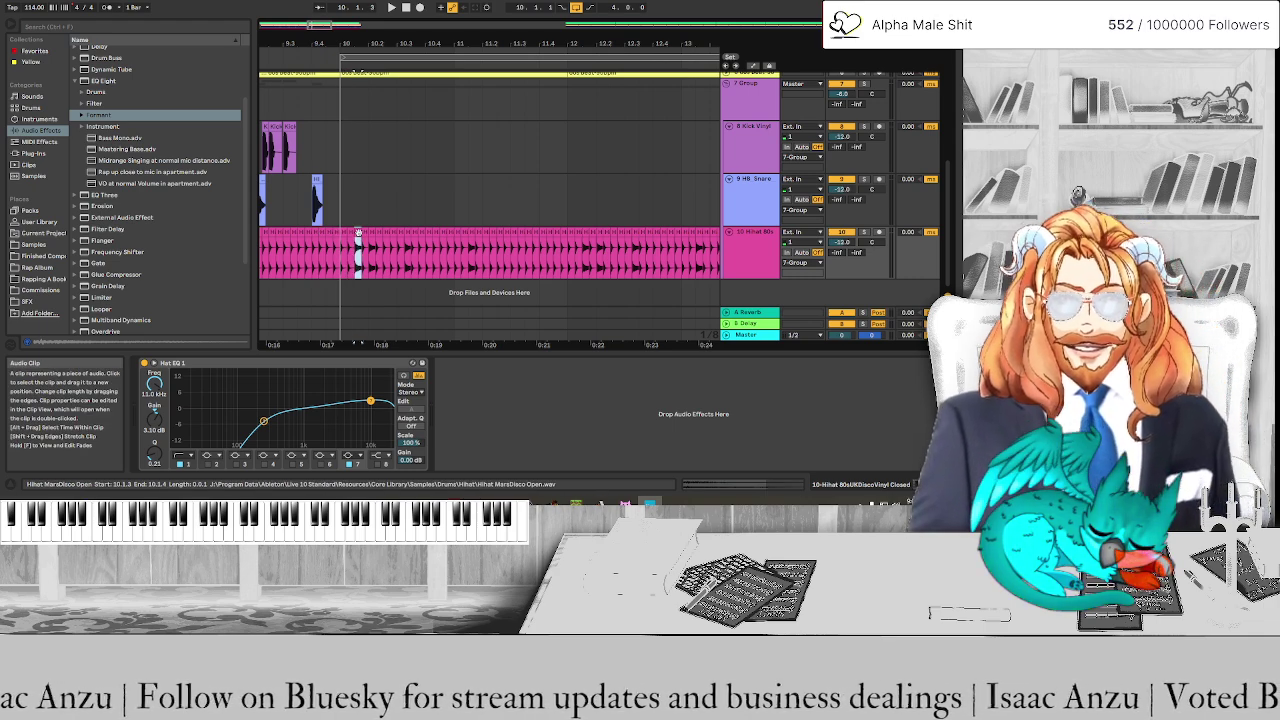
pyautogui.click(351, 233)
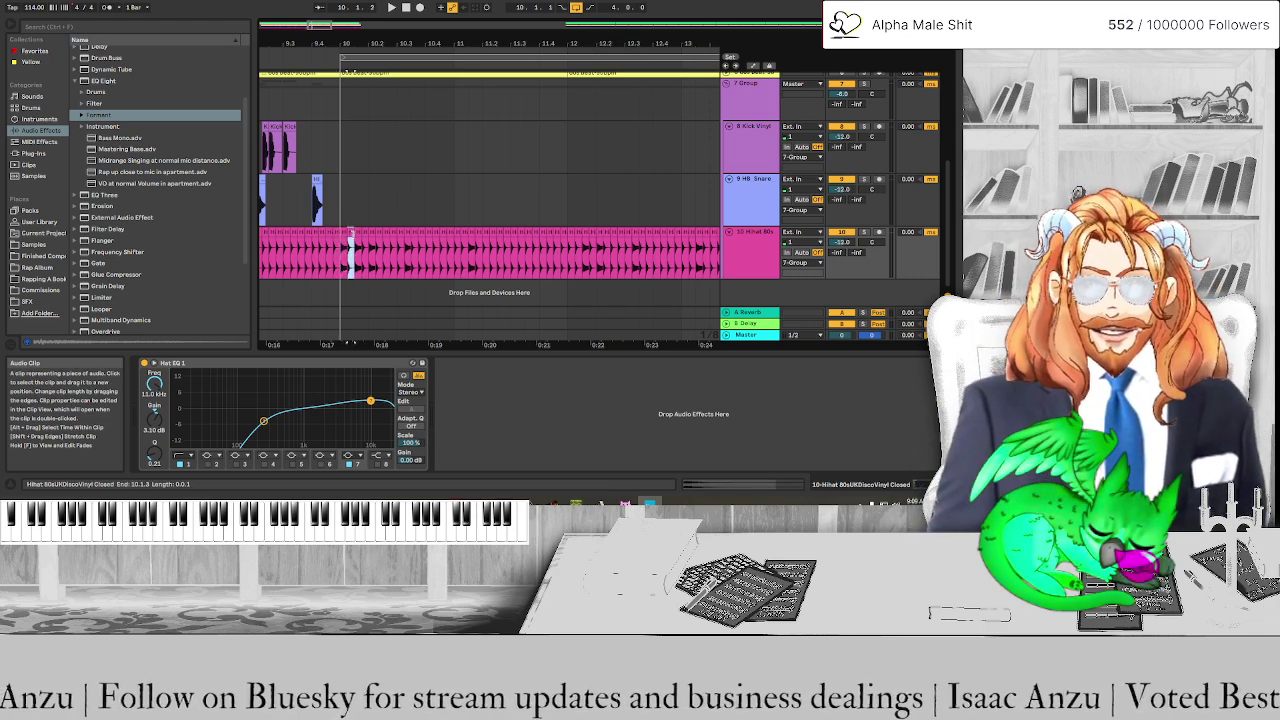
pyautogui.click(357, 240)
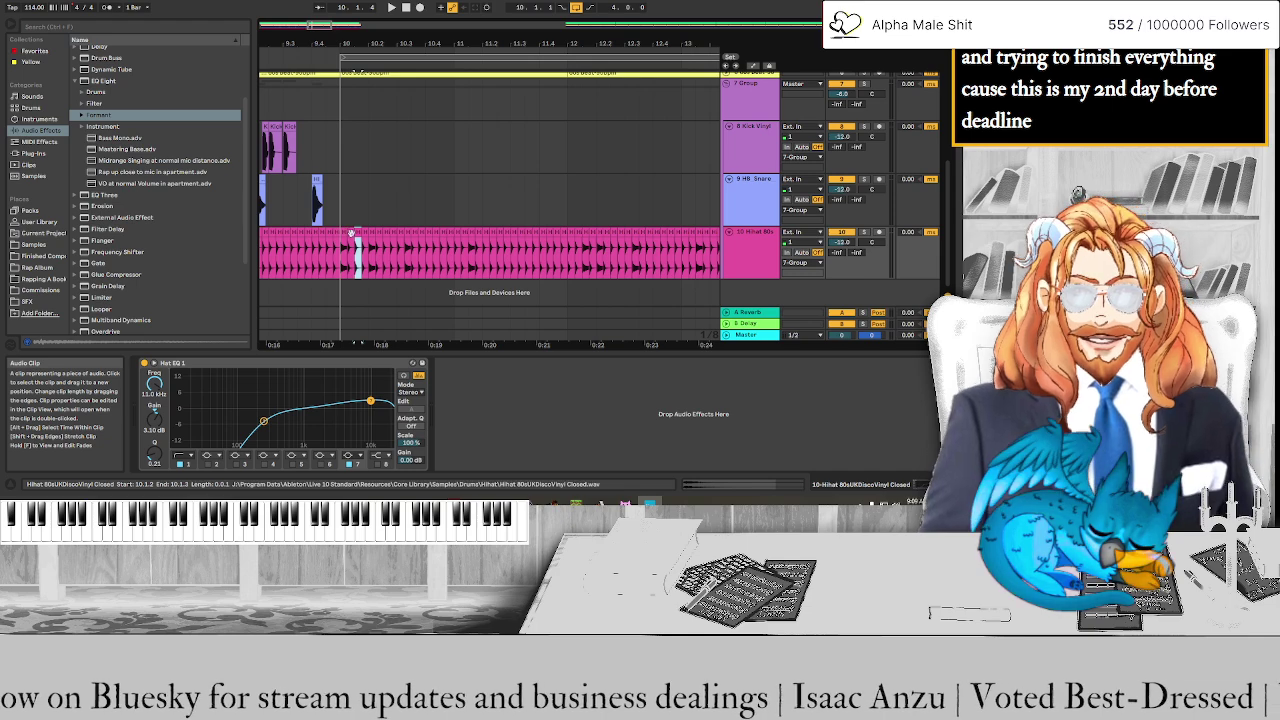
pyautogui.click(351, 240)
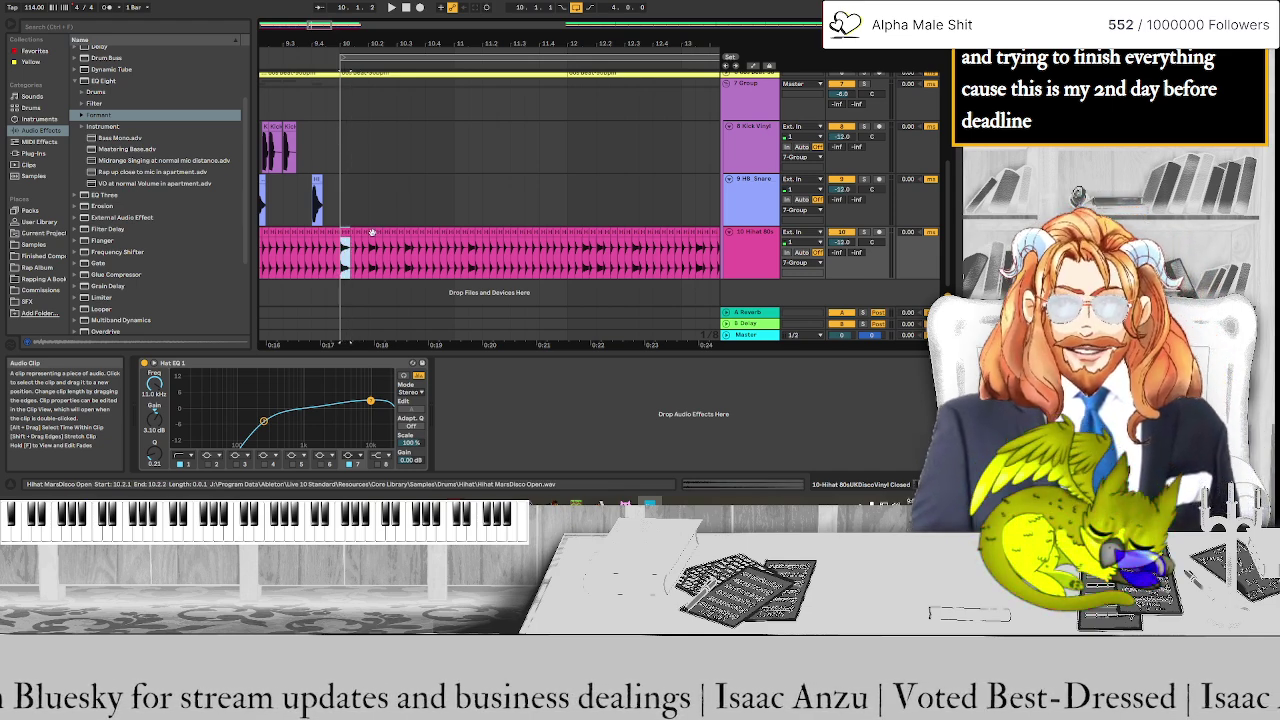
pyautogui.click(365, 236)
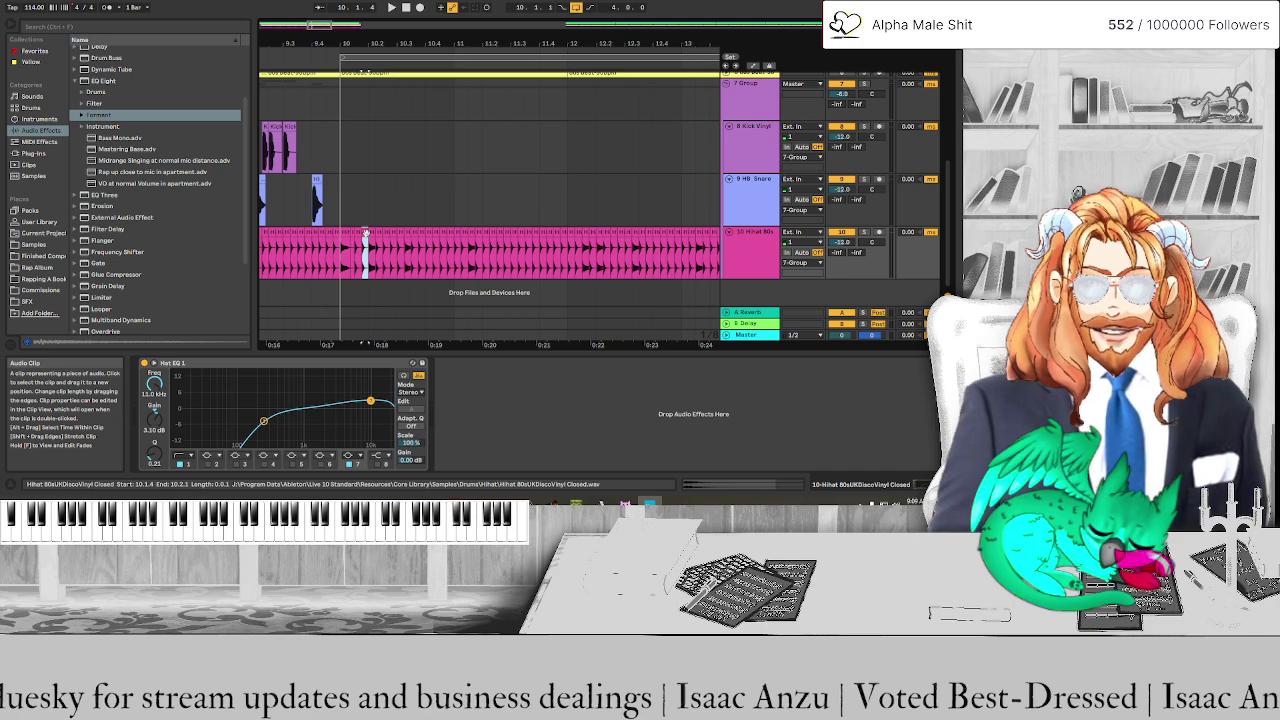
pyautogui.press('Left')
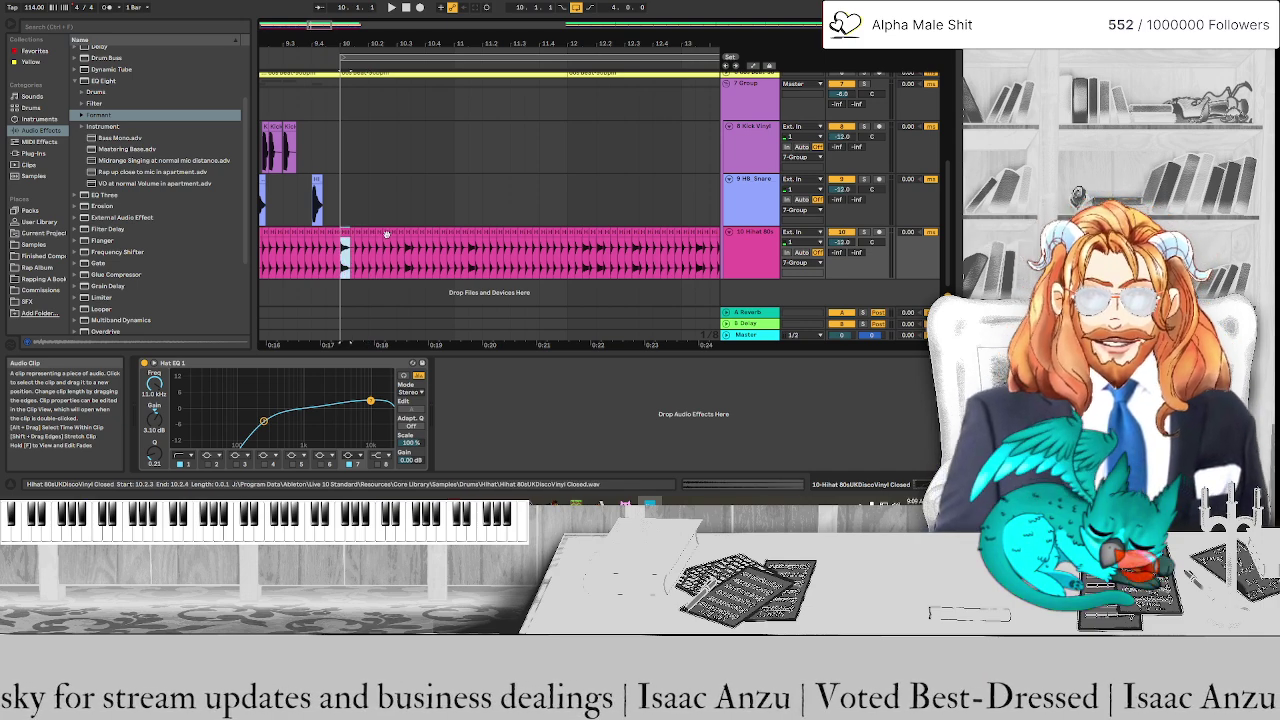
# Try to repeat the short hi-hat pattern from 10.1.1, duplicating it end to end until 13.4.4
pyautogui.keyDown('shift'); pyautogui.click(401, 236); pyautogui.keyUp('shift')
pyautogui.press('Right')
pyautogui.press('Right')
pyautogui.press('Right')
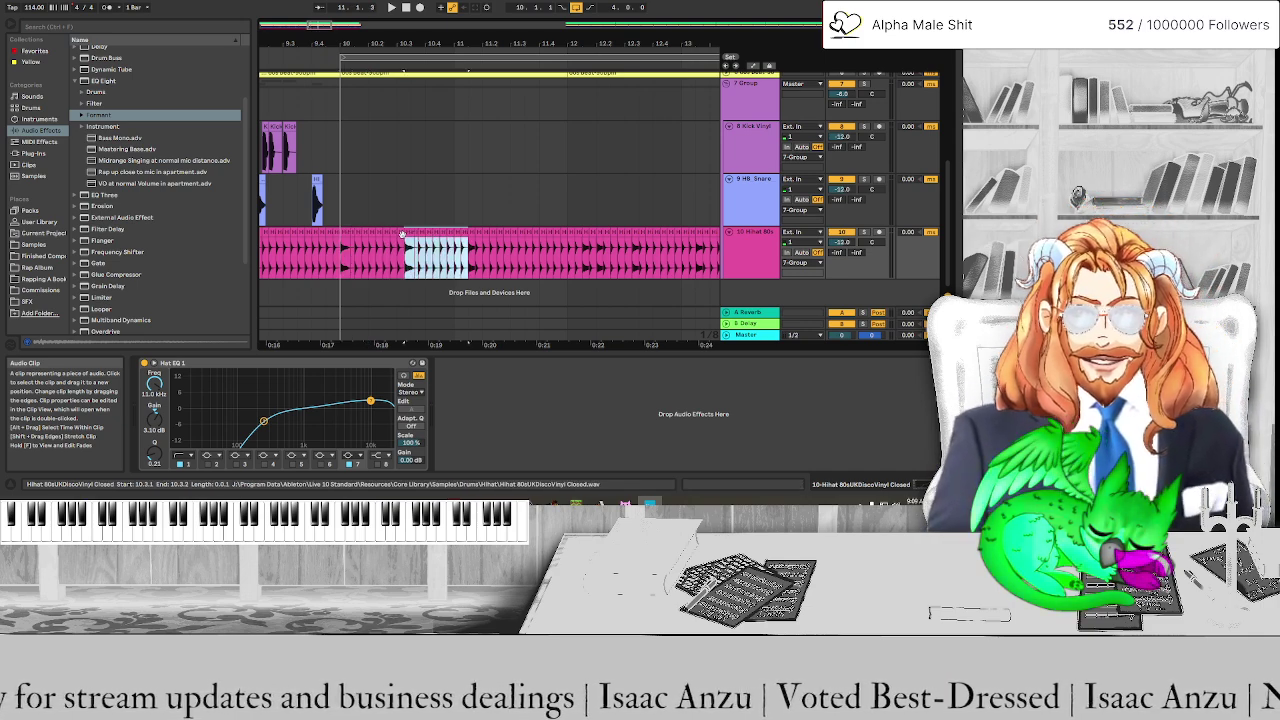
pyautogui.press('-')
pyautogui.press('Right')
pyautogui.press('Right')
pyautogui.press('Right')
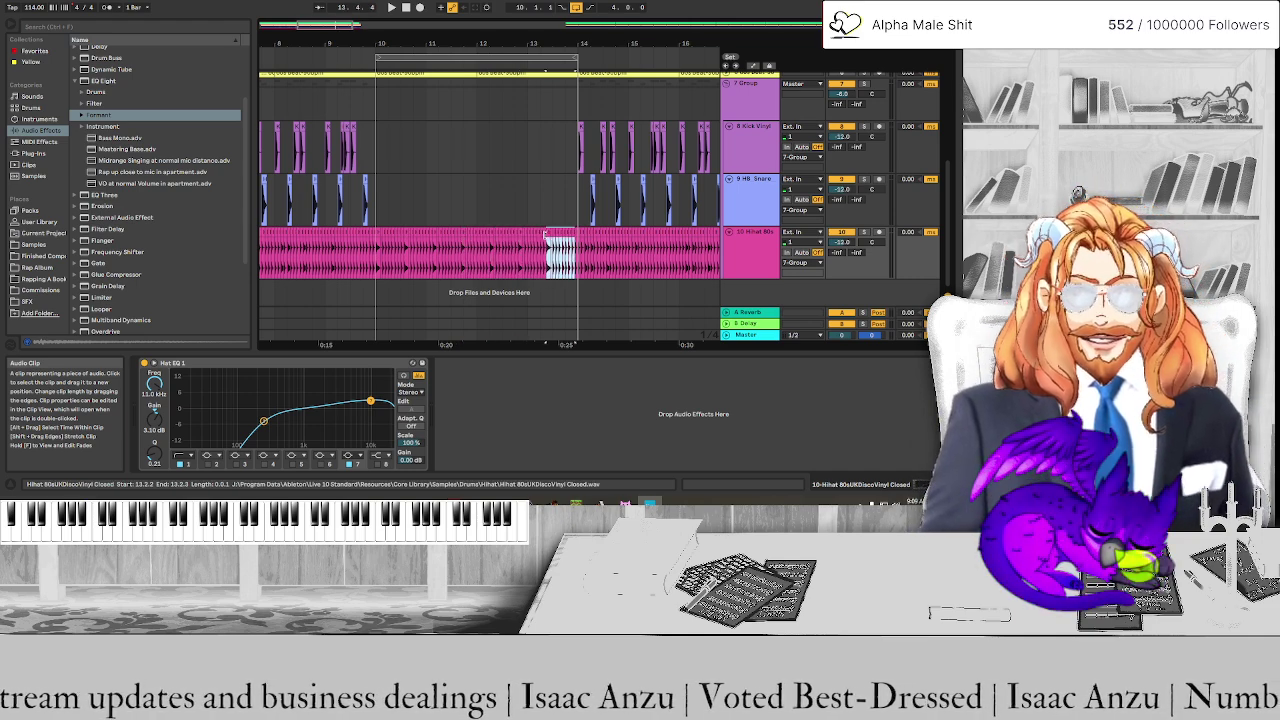
# Undo the repeated hi-hat pattern duplications back to the original pattern selection at 10.1.1
pyautogui.press('+')
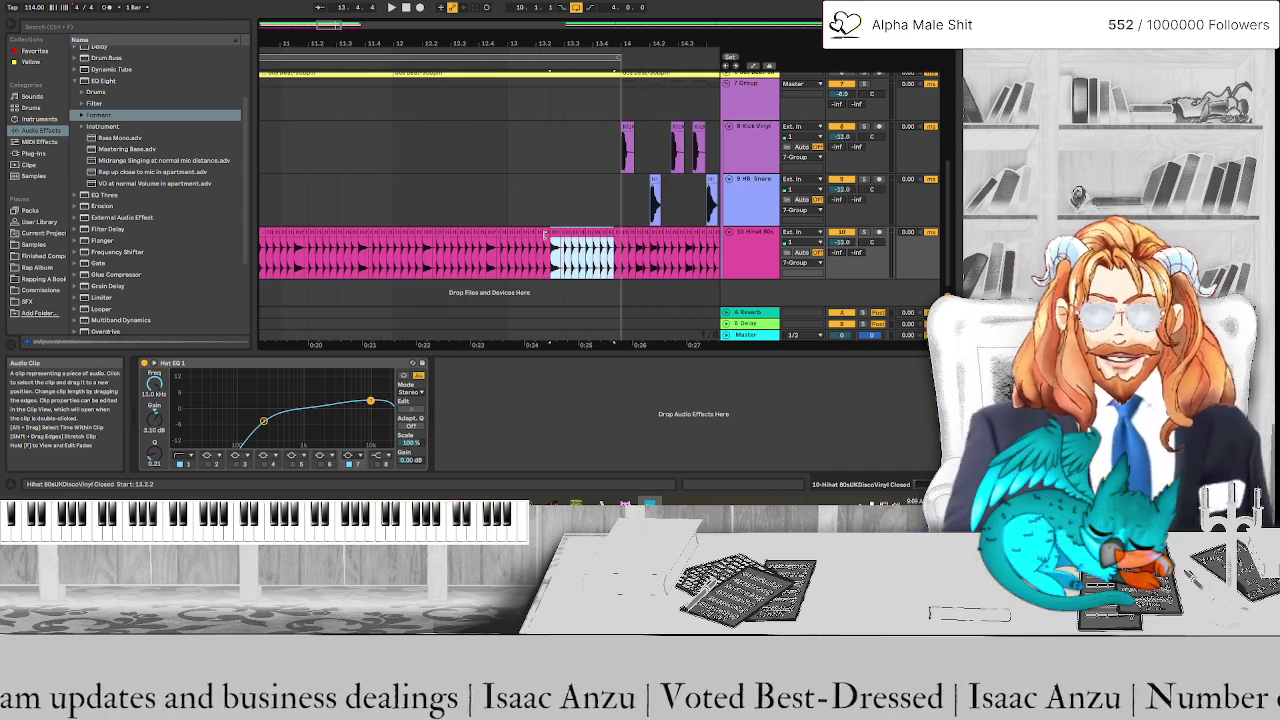
pyautogui.press('Left')
pyautogui.press('Left')
pyautogui.press('Left')
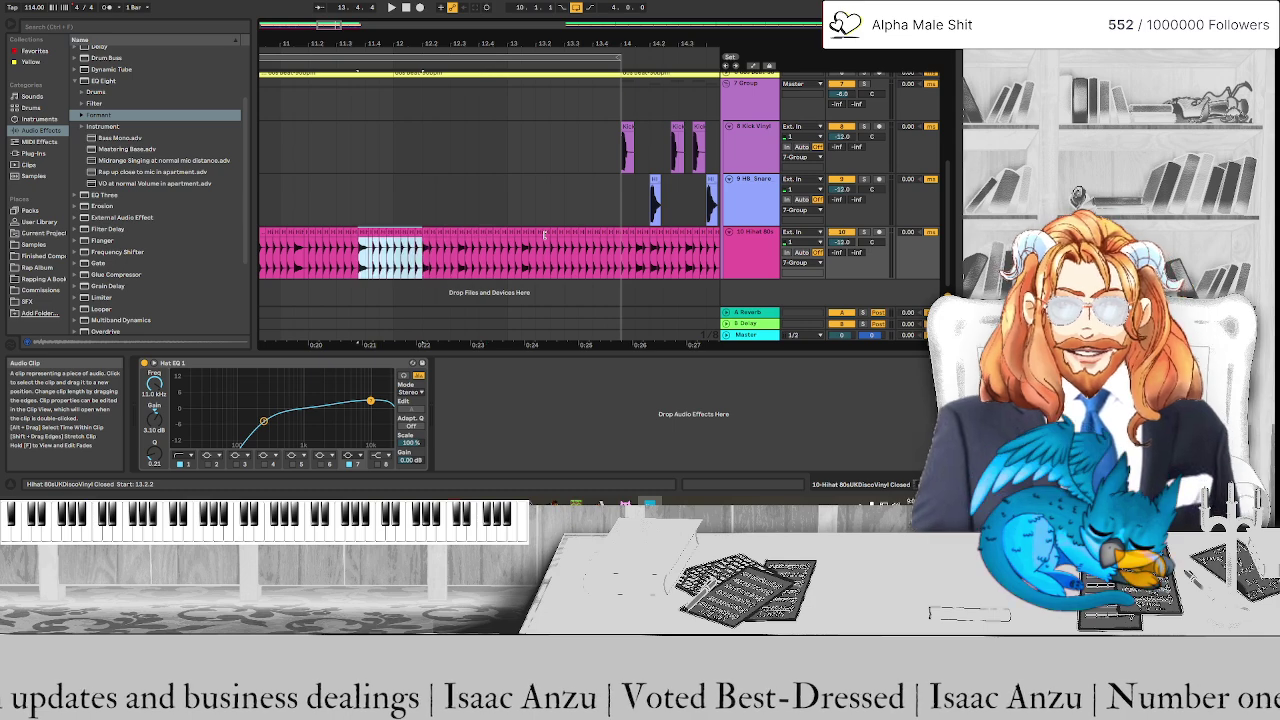
pyautogui.press('Left')
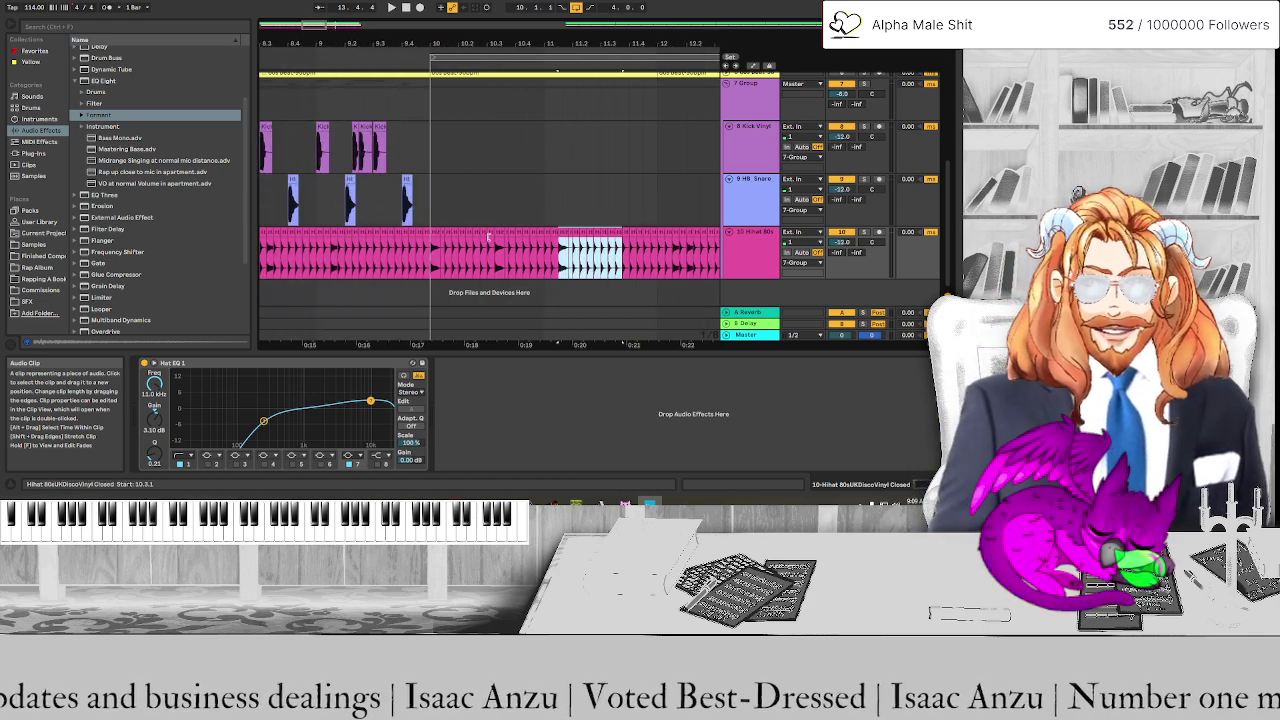
pyautogui.press('Left')
pyautogui.press('Left')
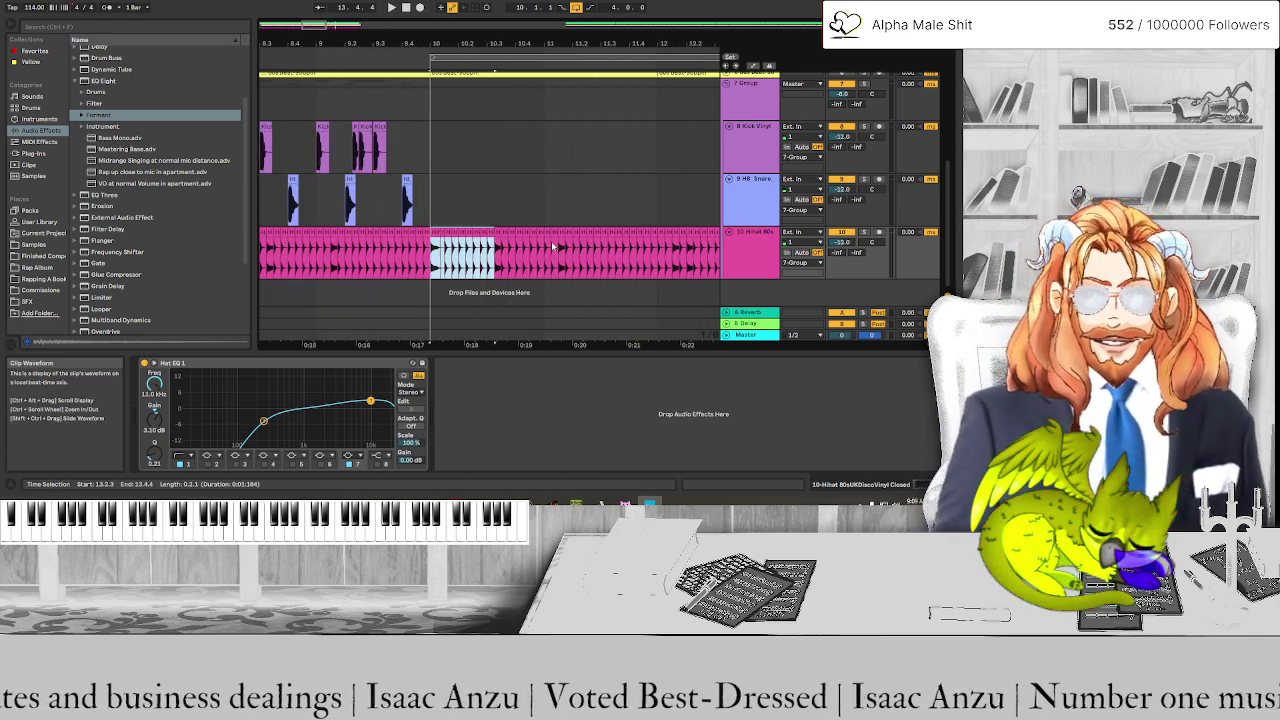
# Repeat the two-beat hi-hat pattern from 10.1.1 to 10.3.1 end to end until 14.1.1 and play it
pyautogui.press('+')
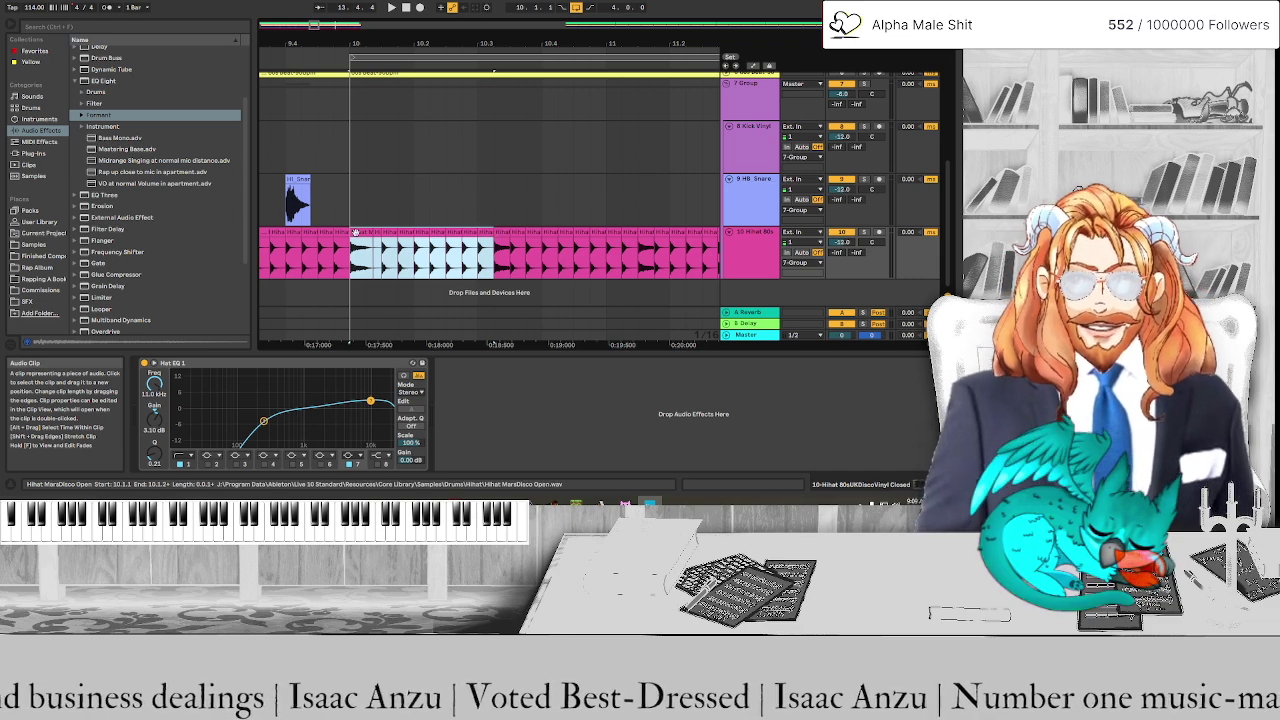
pyautogui.moveTo(355, 233); pyautogui.dragTo(478, 236)
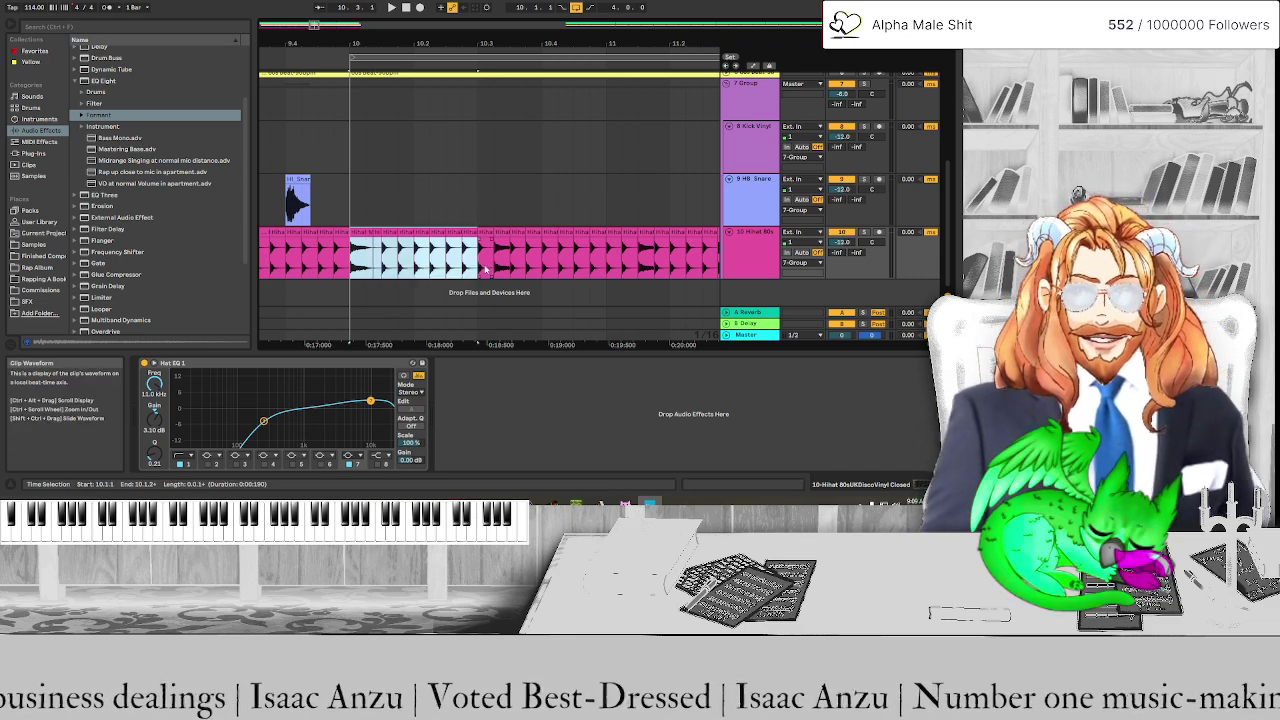
pyautogui.press('-')
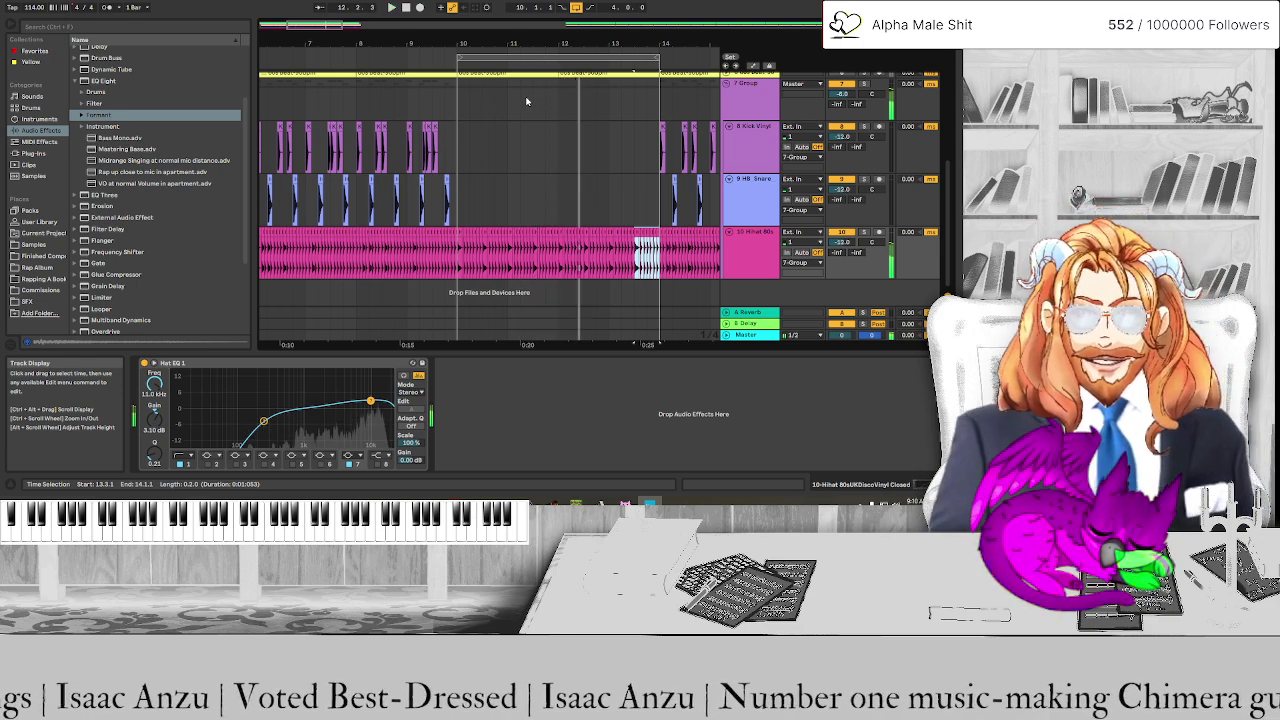
# Copy the open hi-hat at 10.1.1 onto 10.1.2 and play the result
pyautogui.scroll(5, 485, 265)
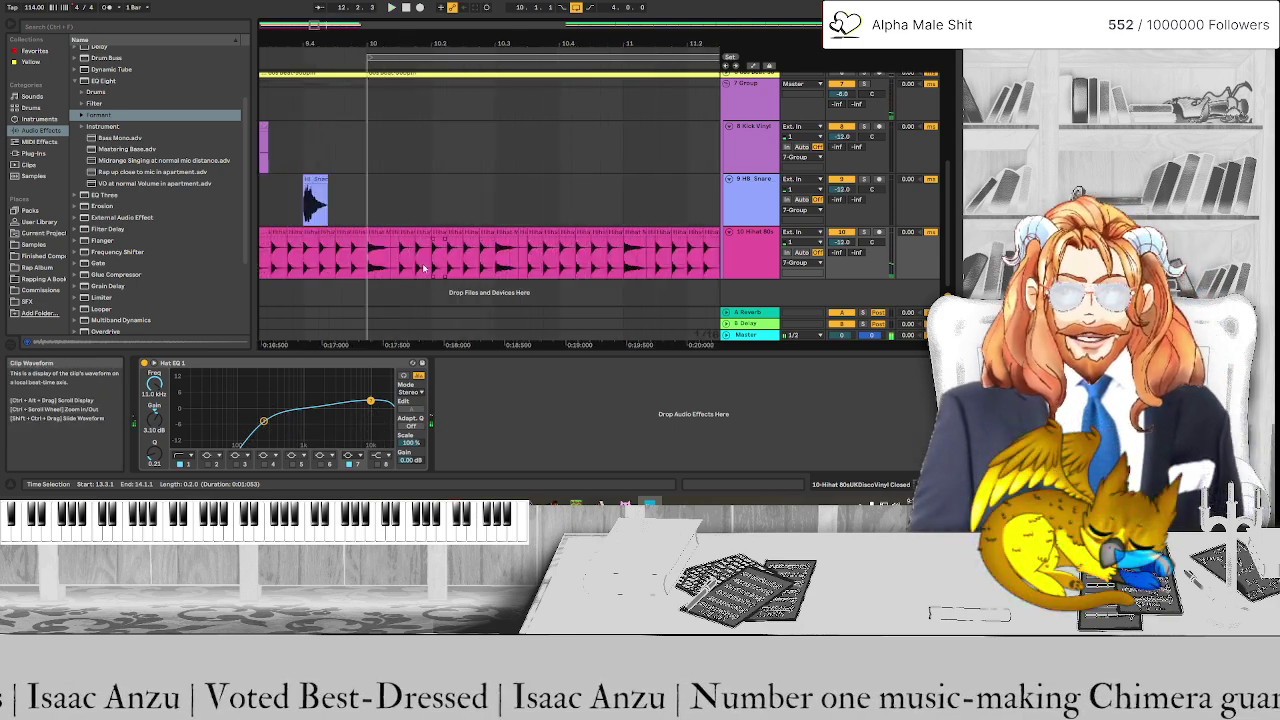
pyautogui.click(377, 236)
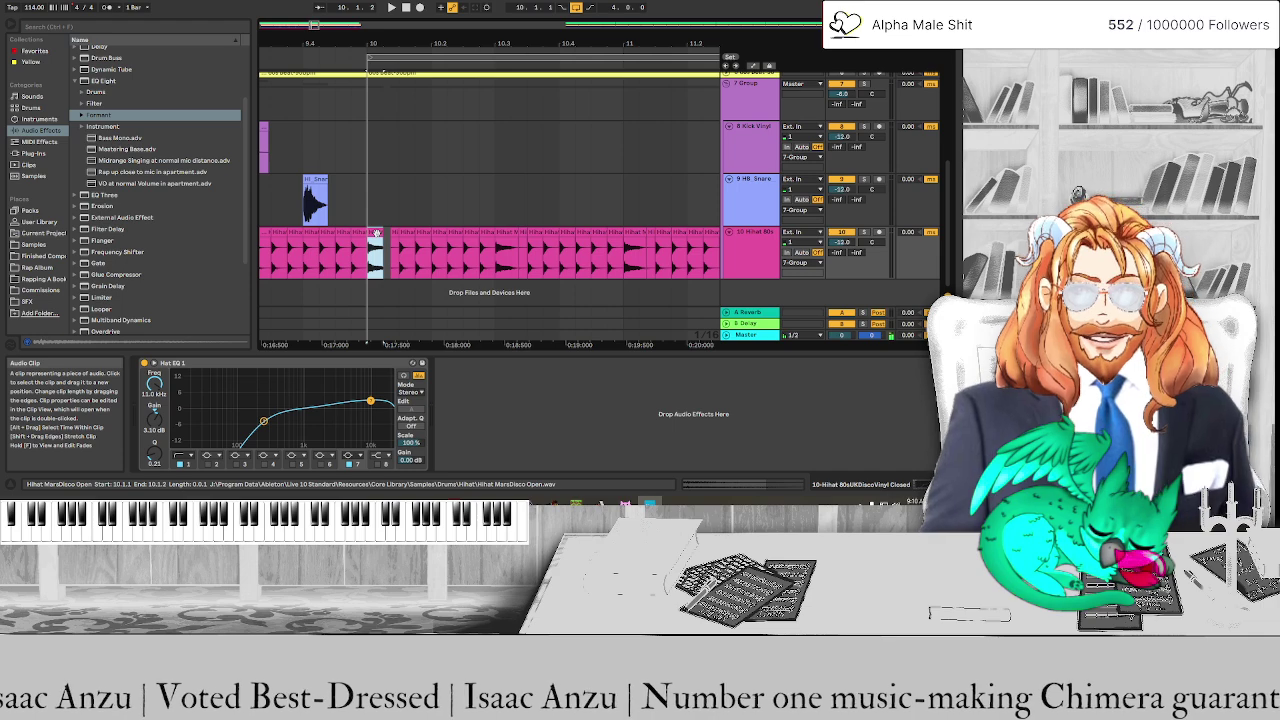
pyautogui.press('space')
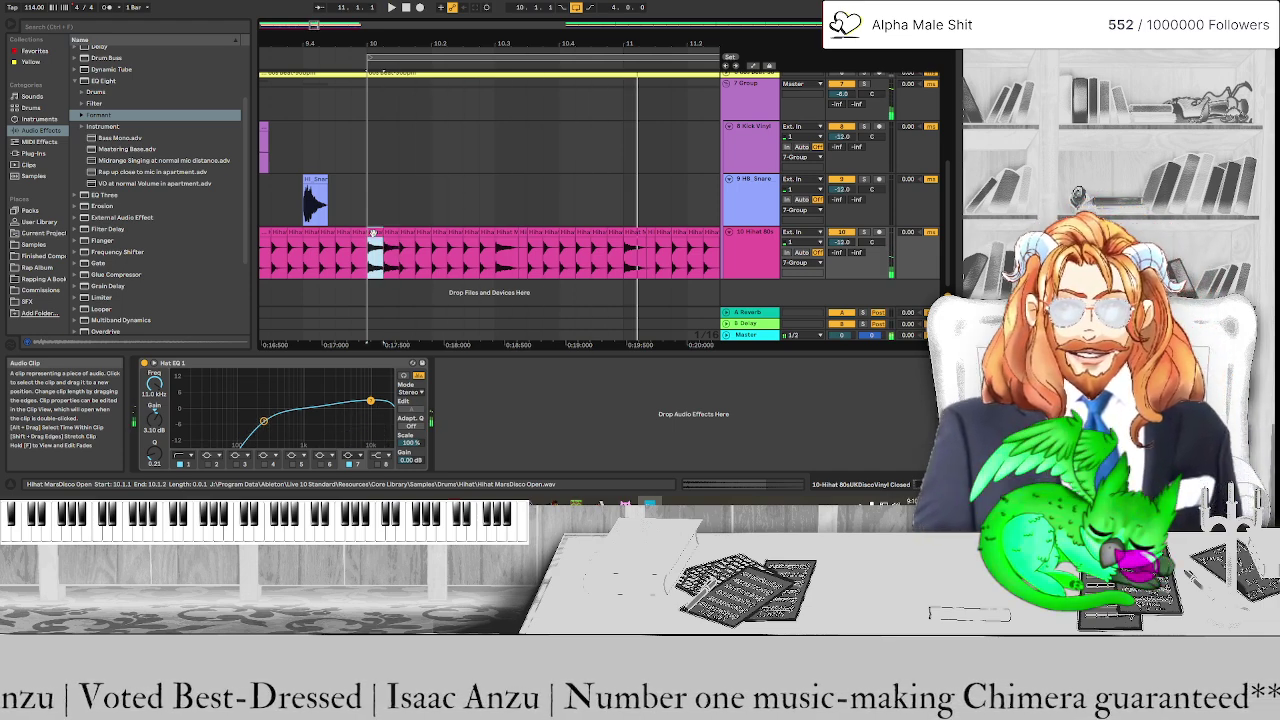
# Replace the open hi-hat at 10.3.1 with copies of the closed hi-hat from 10.2.4 and play from 10.1.1
pyautogui.click(485, 236)
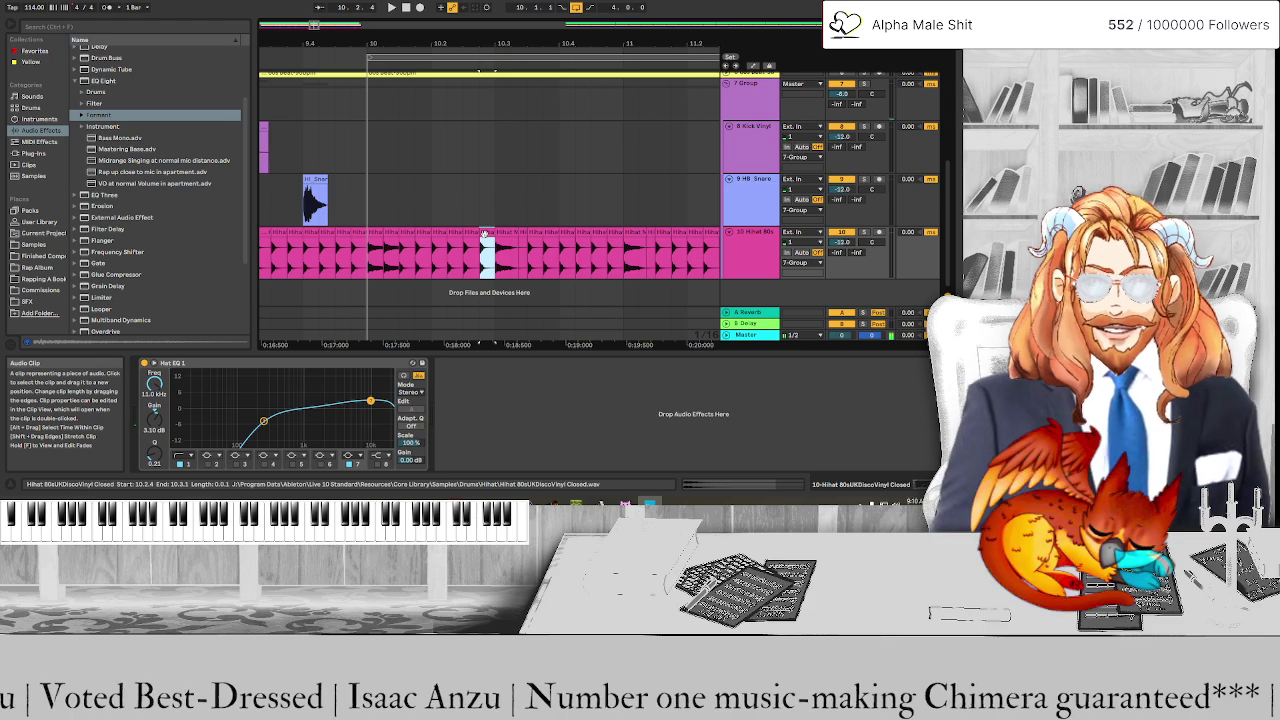
pyautogui.click(500, 240)
pyautogui.click(520, 240)
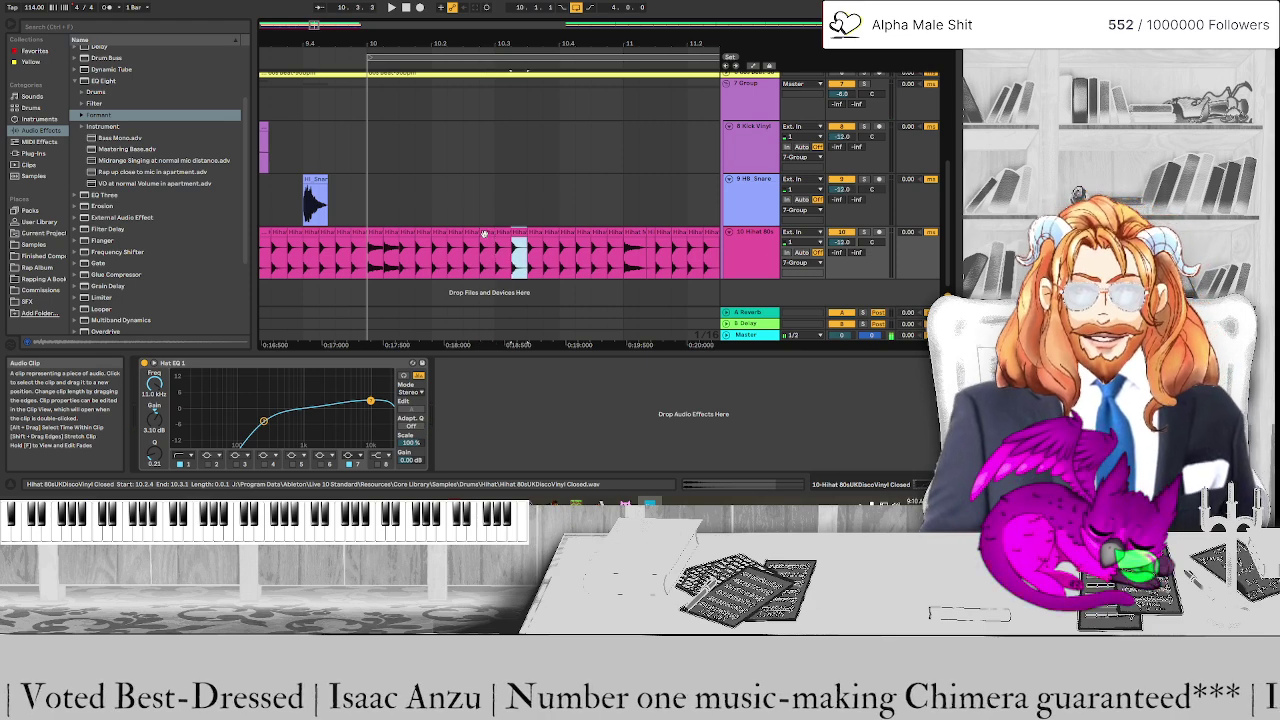
pyautogui.click(377, 232)
pyautogui.press('space')
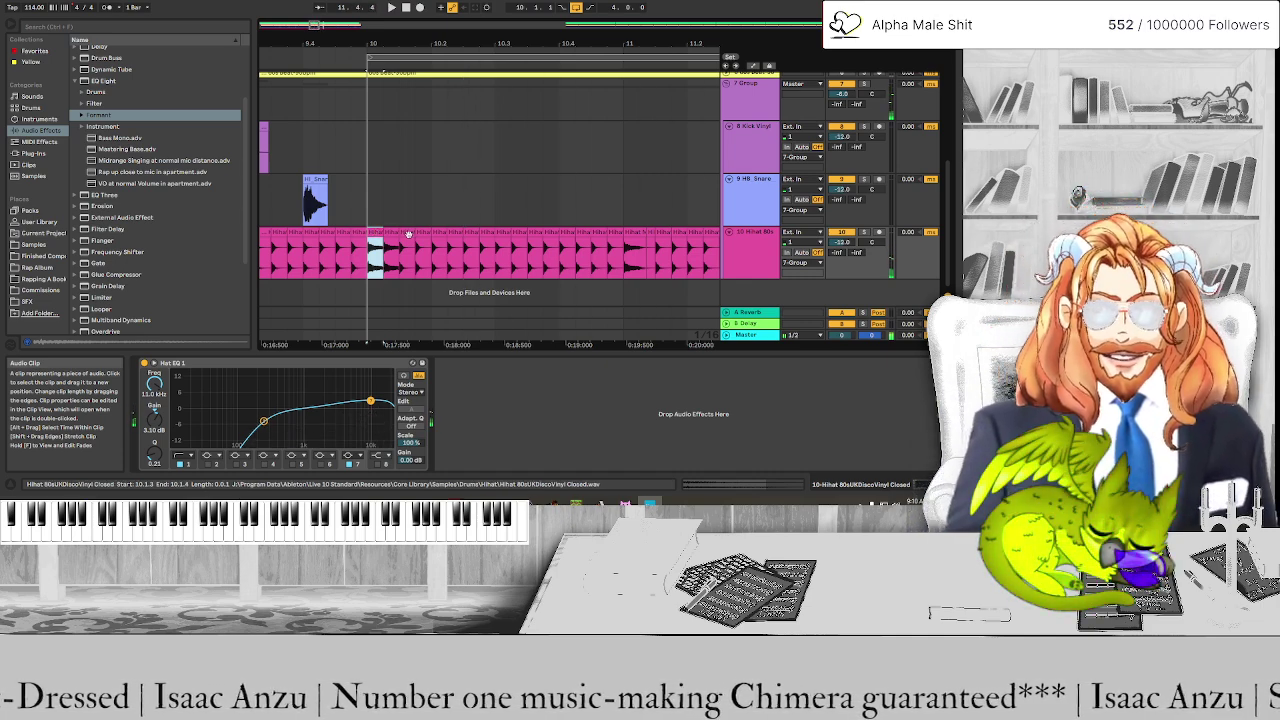
# Move the second open hi-hat from 10.1.2 to 10.1.3 and play the pattern from 10.1.1
pyautogui.click(407, 240)
pyautogui.click(388, 240)
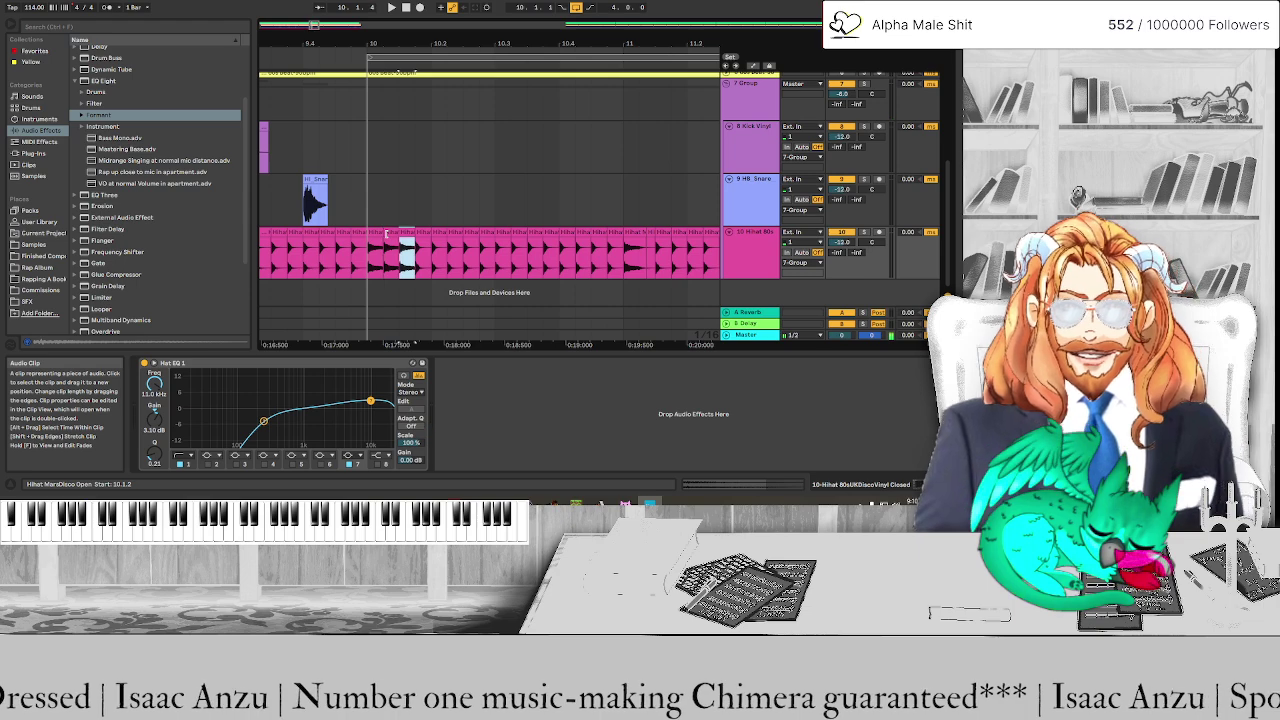
pyautogui.press('Delete')
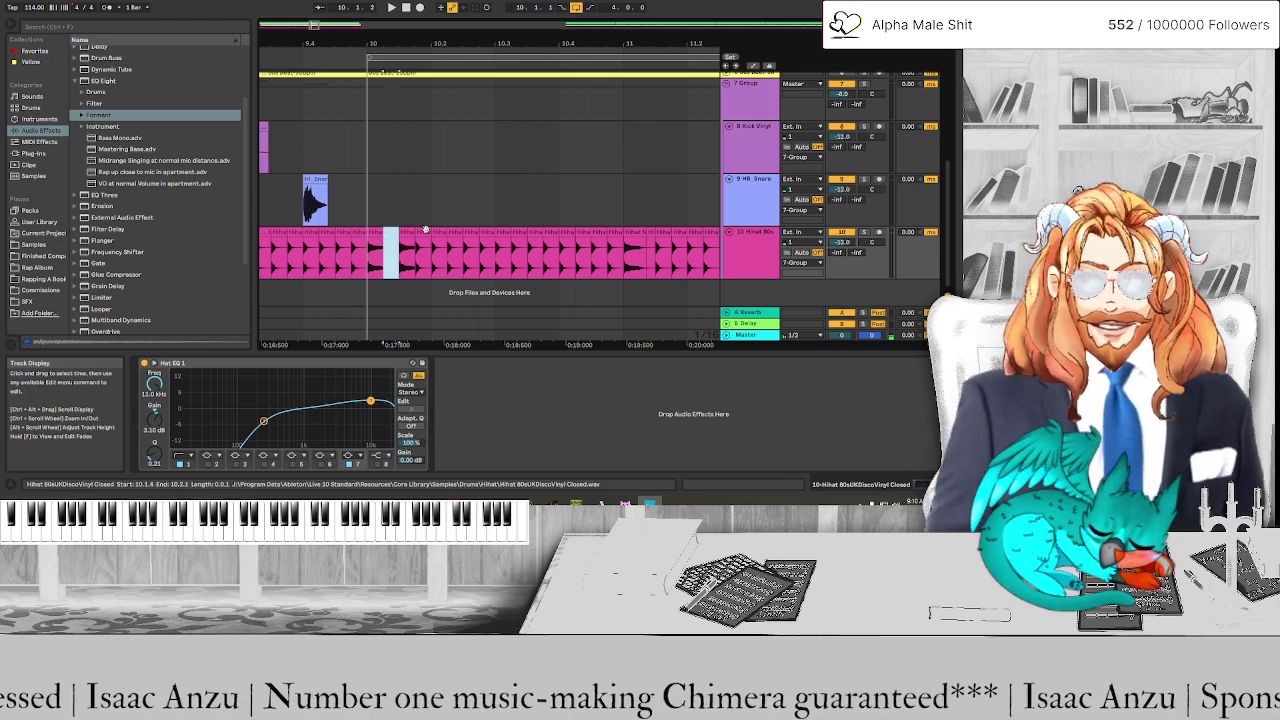
pyautogui.click(373, 240)
pyautogui.press('space')
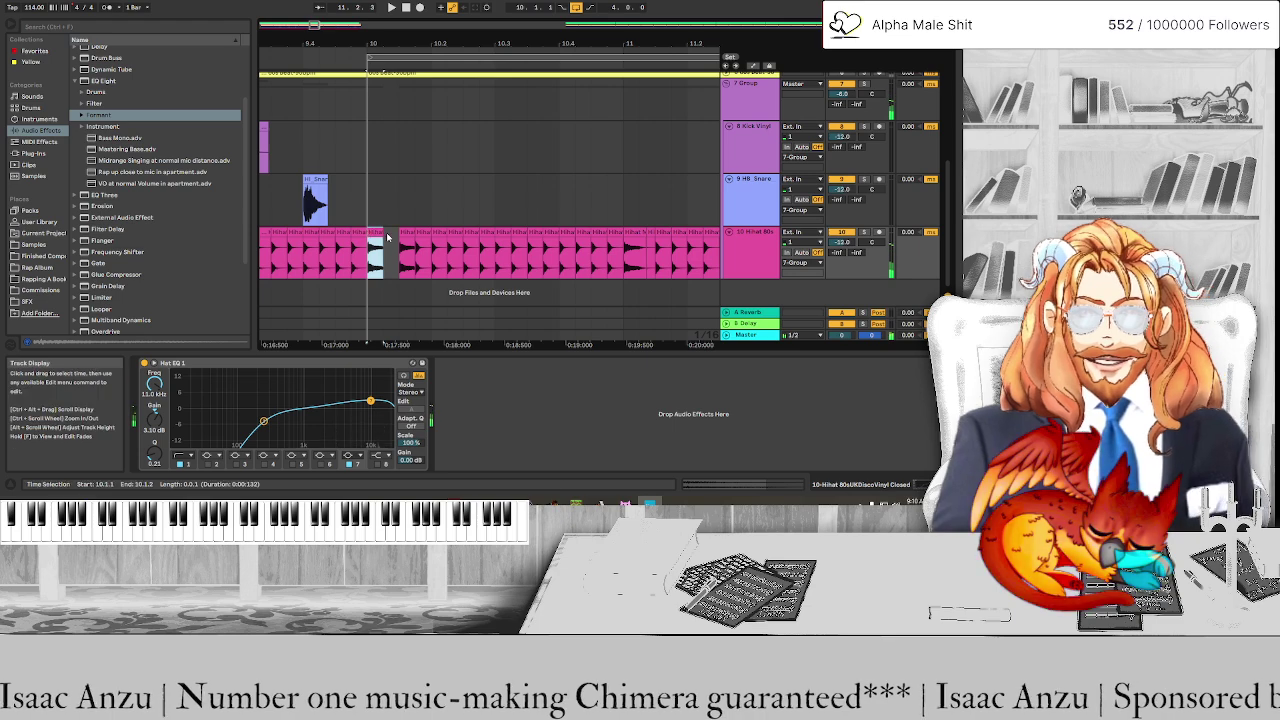
# Copy the closed hi-hat at 10.1.4 into the empty slot at 10.1.2
pyautogui.doubleClick(424, 235)
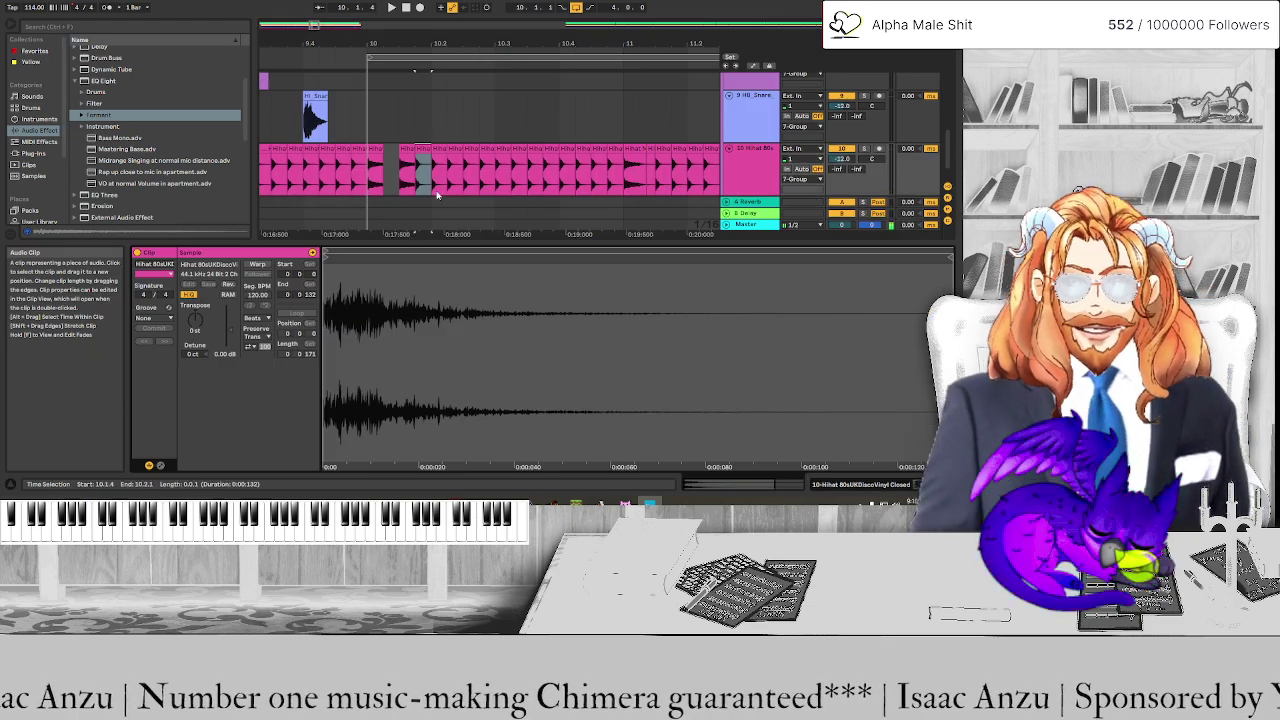
pyautogui.click(394, 155)
pyautogui.moveTo(394, 157); pyautogui.dragTo(389, 171)
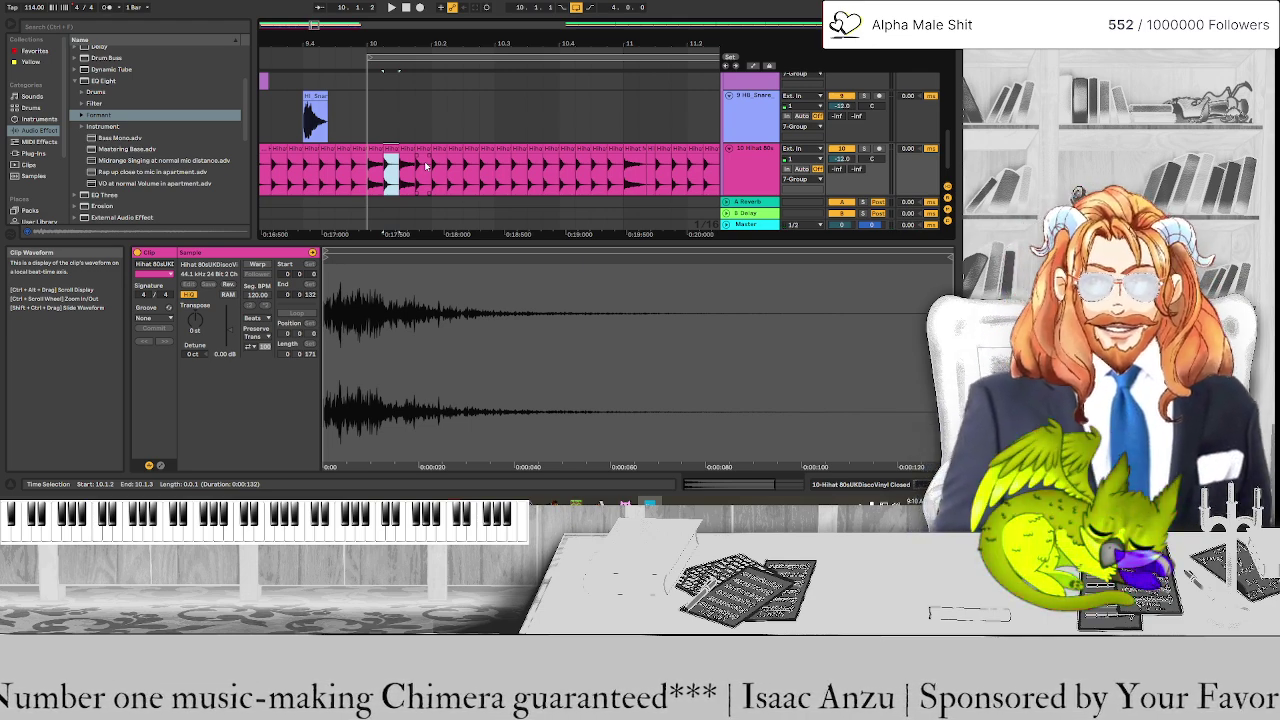
pyautogui.hotkey('shift', 'Tab')
# Repeat the one-bar hi-hat pattern from 10.1.1 to 11.1.1 three times, up to 14.1.1, and play it
pyautogui.press('Left')
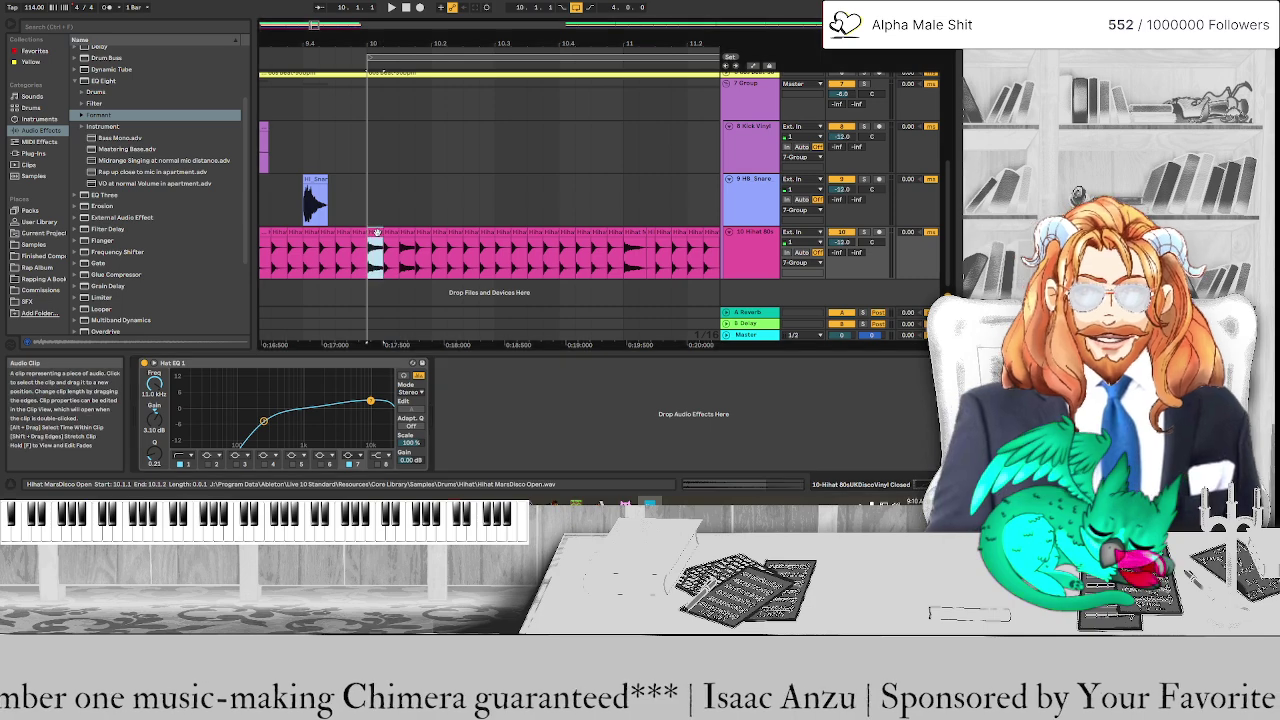
pyautogui.keyDown('shift'); pyautogui.click(612, 229); pyautogui.keyUp('shift')
pyautogui.scroll(-3, 518, 206)
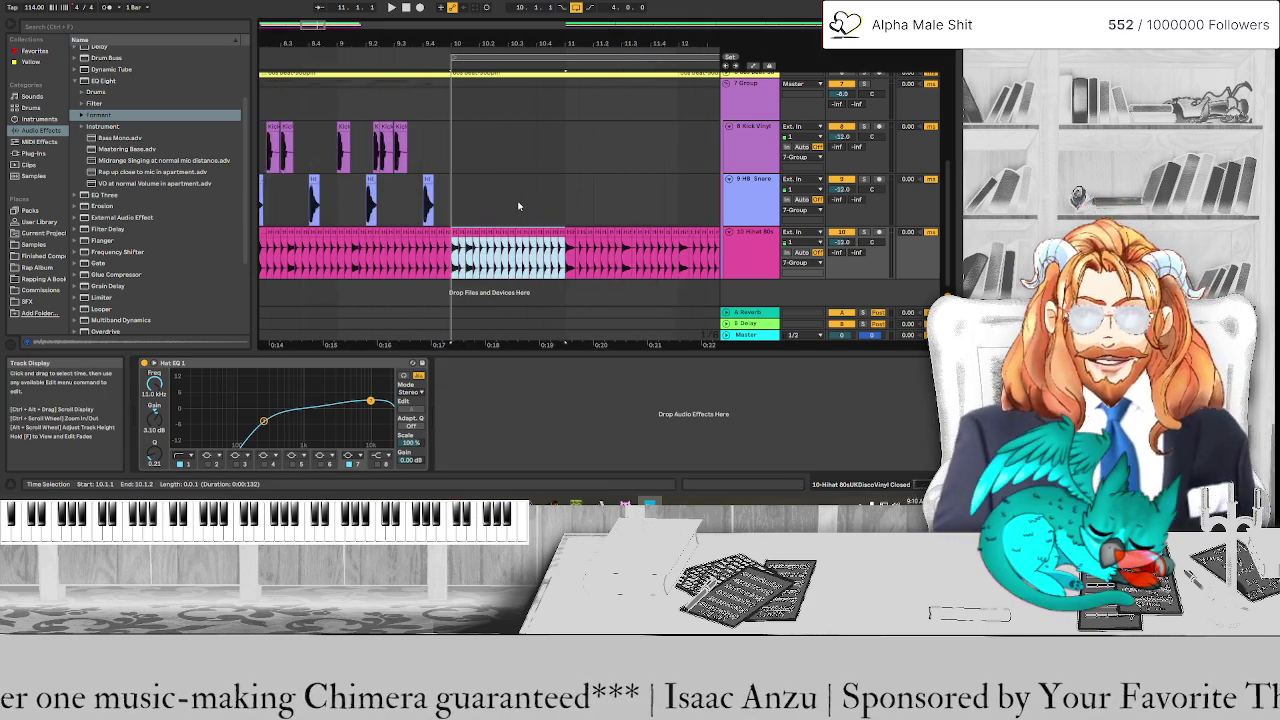
pyautogui.press('Right')
pyautogui.press('Right')
pyautogui.press('Right')
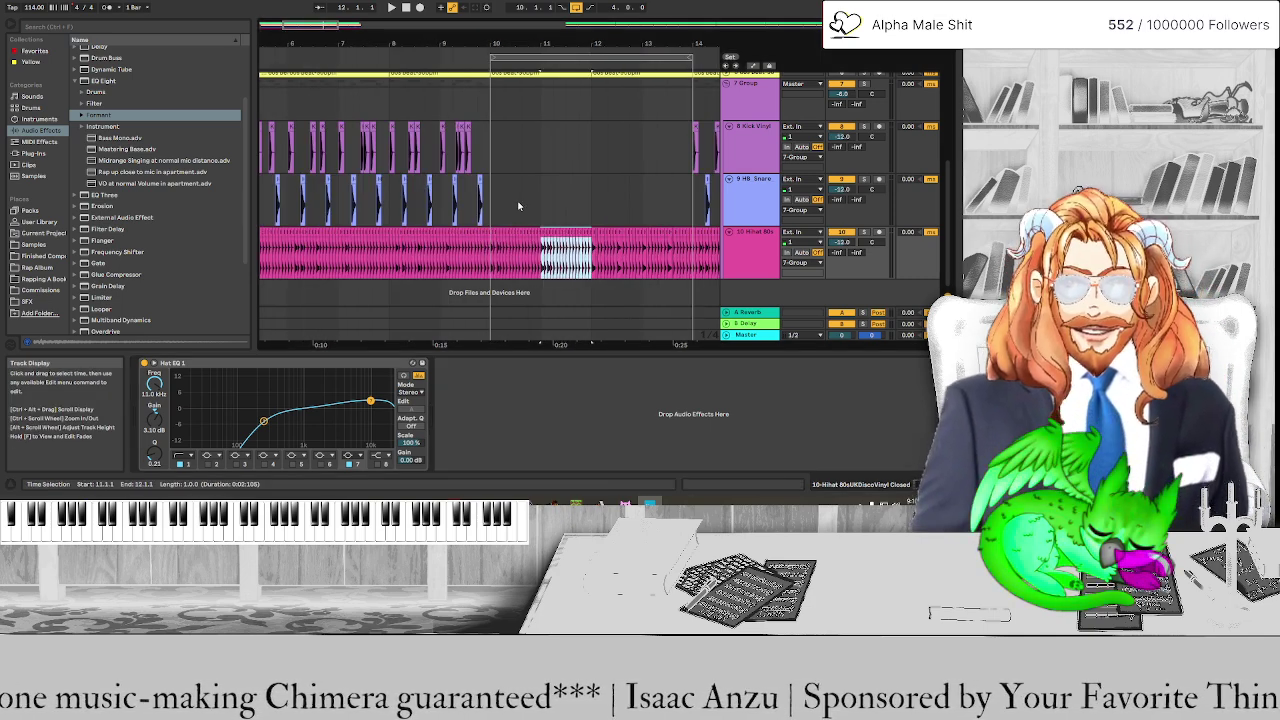
pyautogui.press('space')
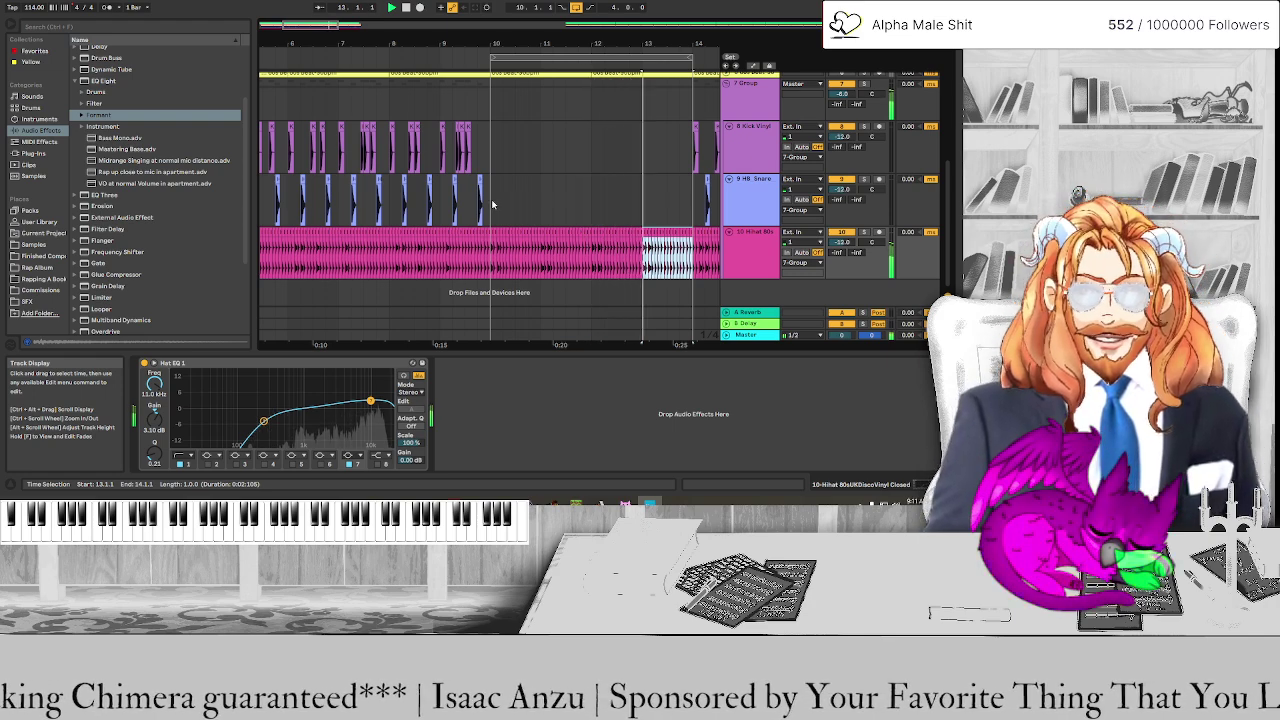
# Duplicate the two bars of snares from 8.1.1 to 10.1.1 twice, up to 14.1.1, and save the project
pyautogui.moveTo(492, 200); pyautogui.dragTo(390, 205)
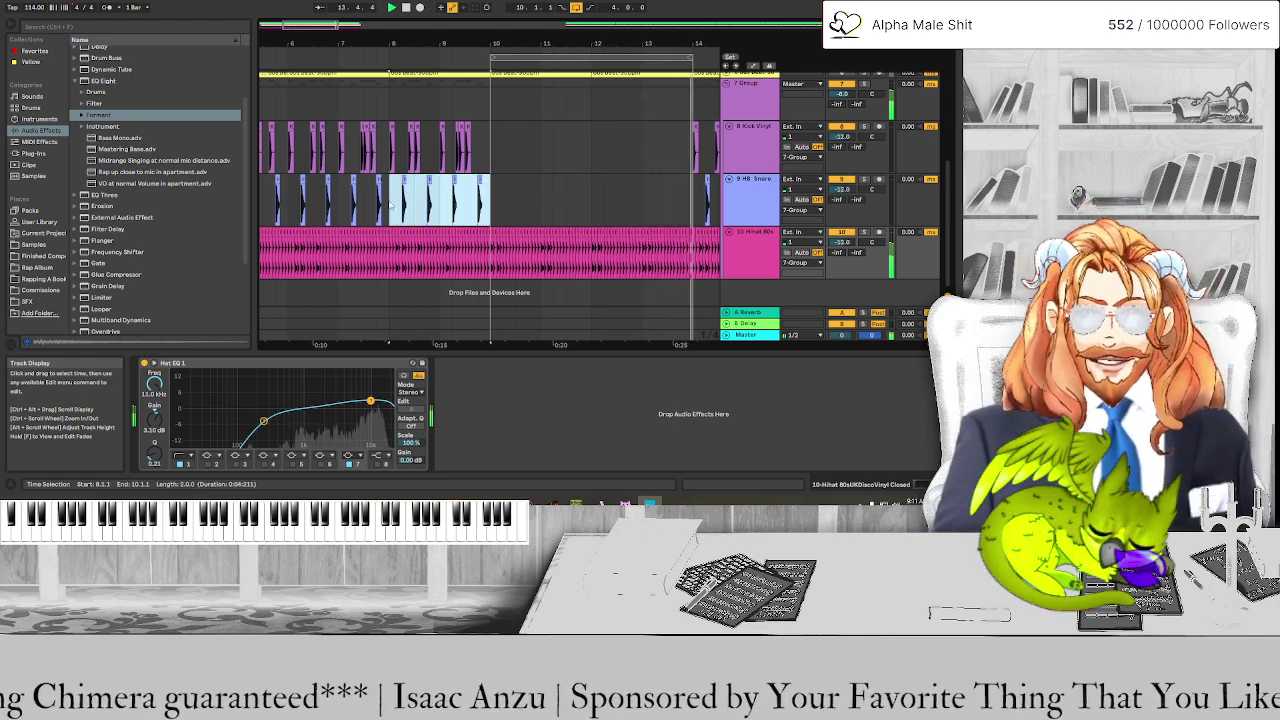
pyautogui.hotkey('ctrl', 'd')
pyautogui.hotkey('ctrl', 'd')
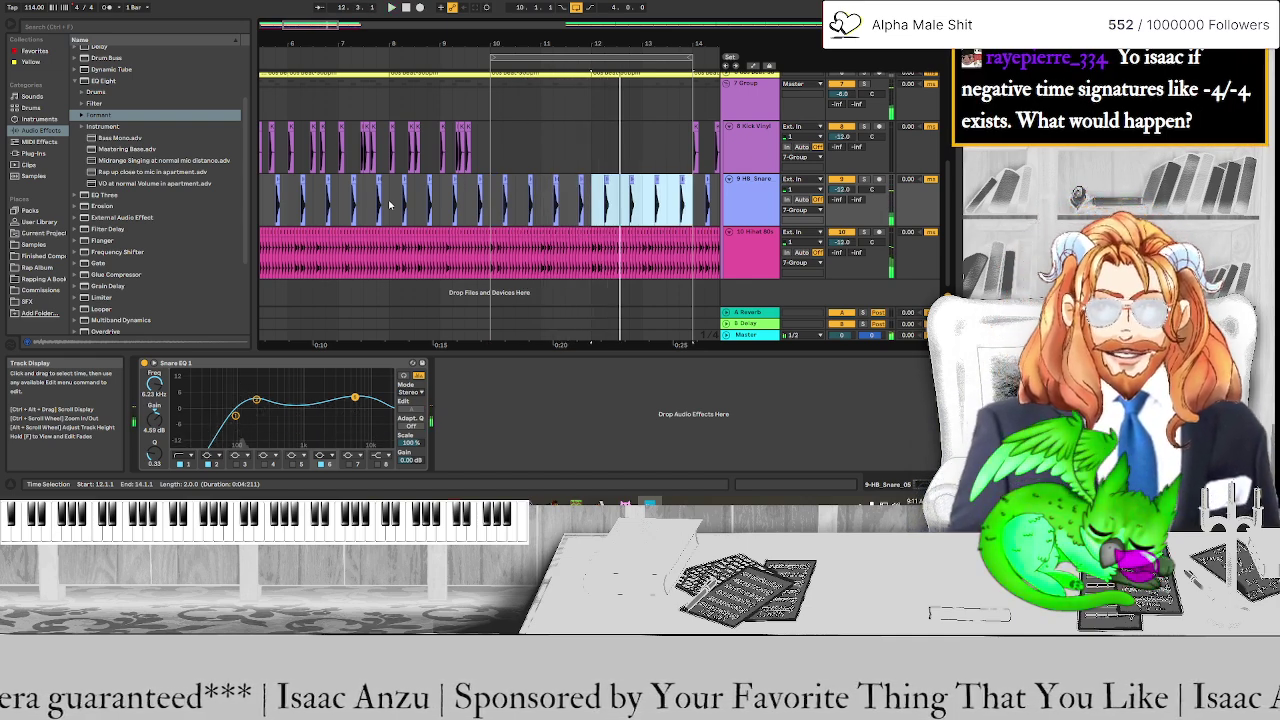
pyautogui.hotkey('ctrl', 's')
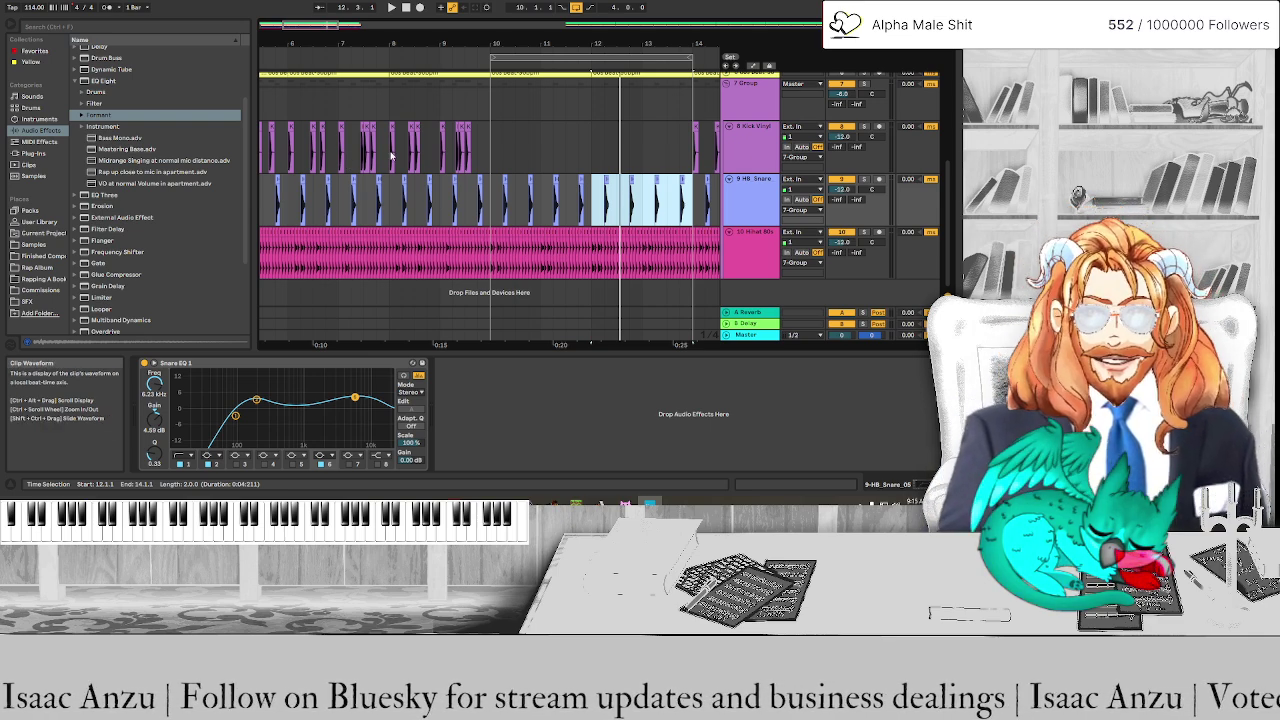
# Copy the one-bar kick pattern from 6.1.1 to 7.1.1 and paste it at 10.1.1
pyautogui.scroll(5, 391, 155)
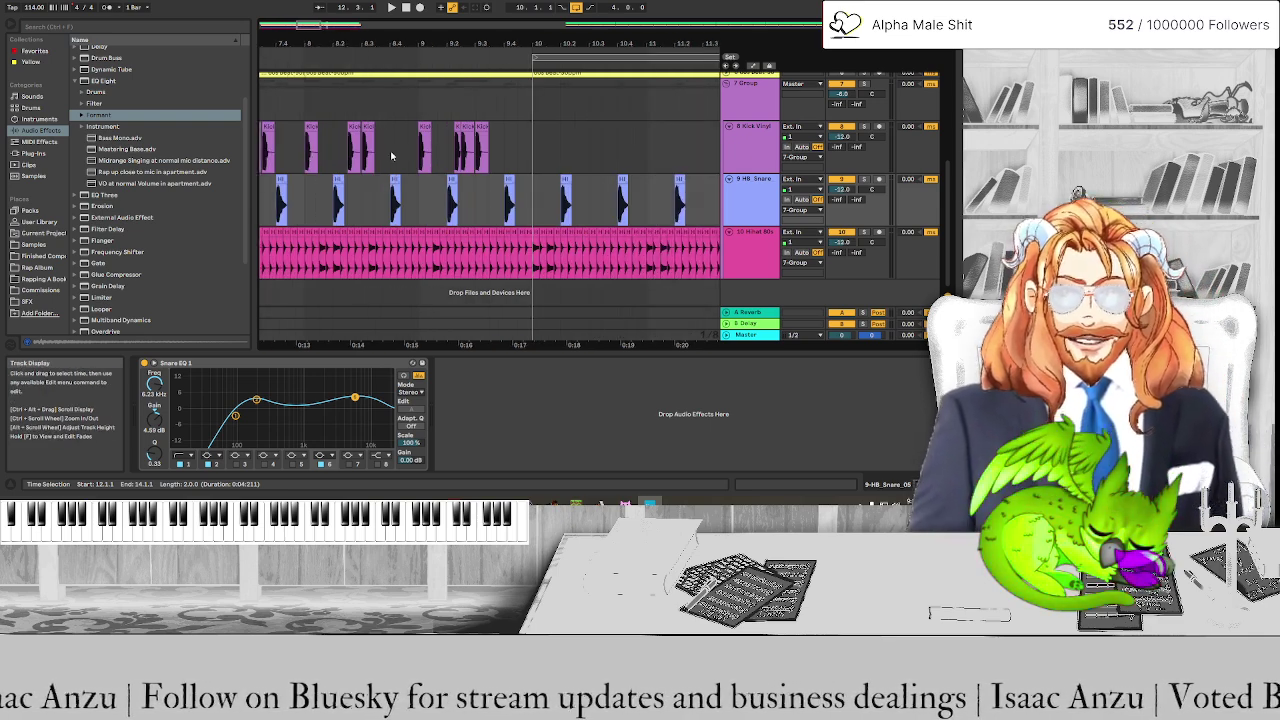
pyautogui.scroll(-6, 391, 155)
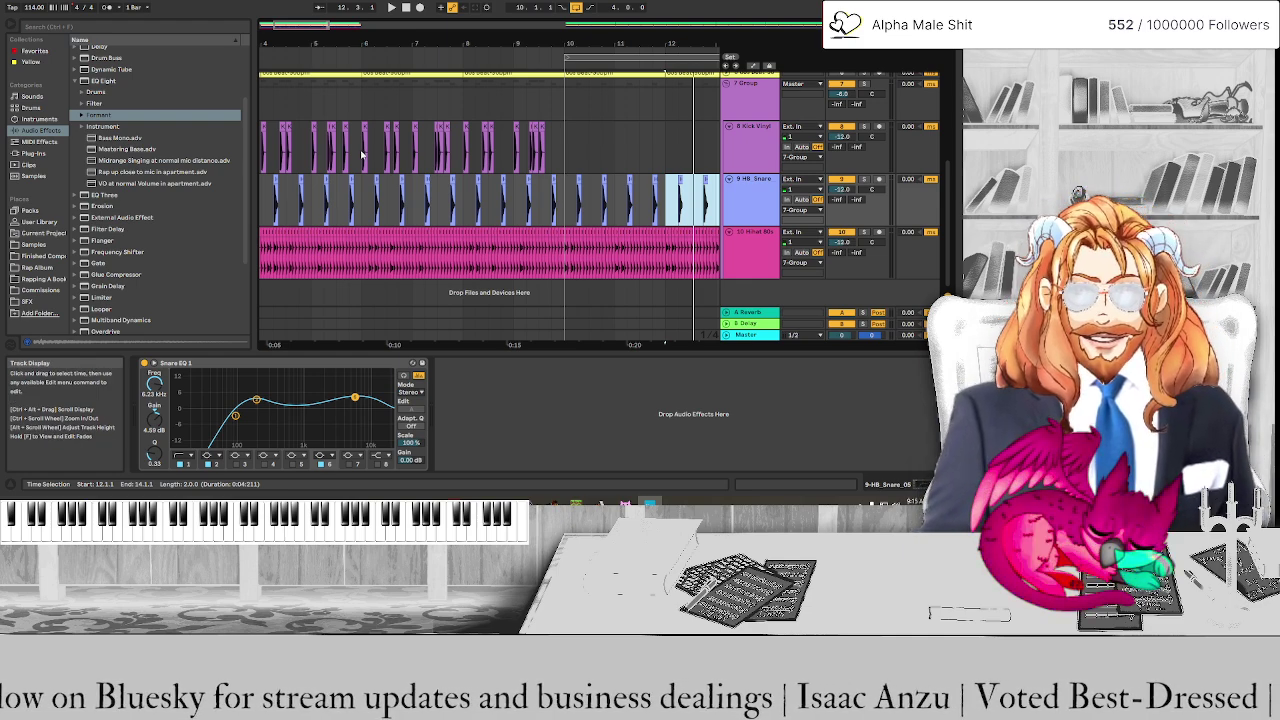
pyautogui.moveTo(362, 155); pyautogui.dragTo(398, 145)
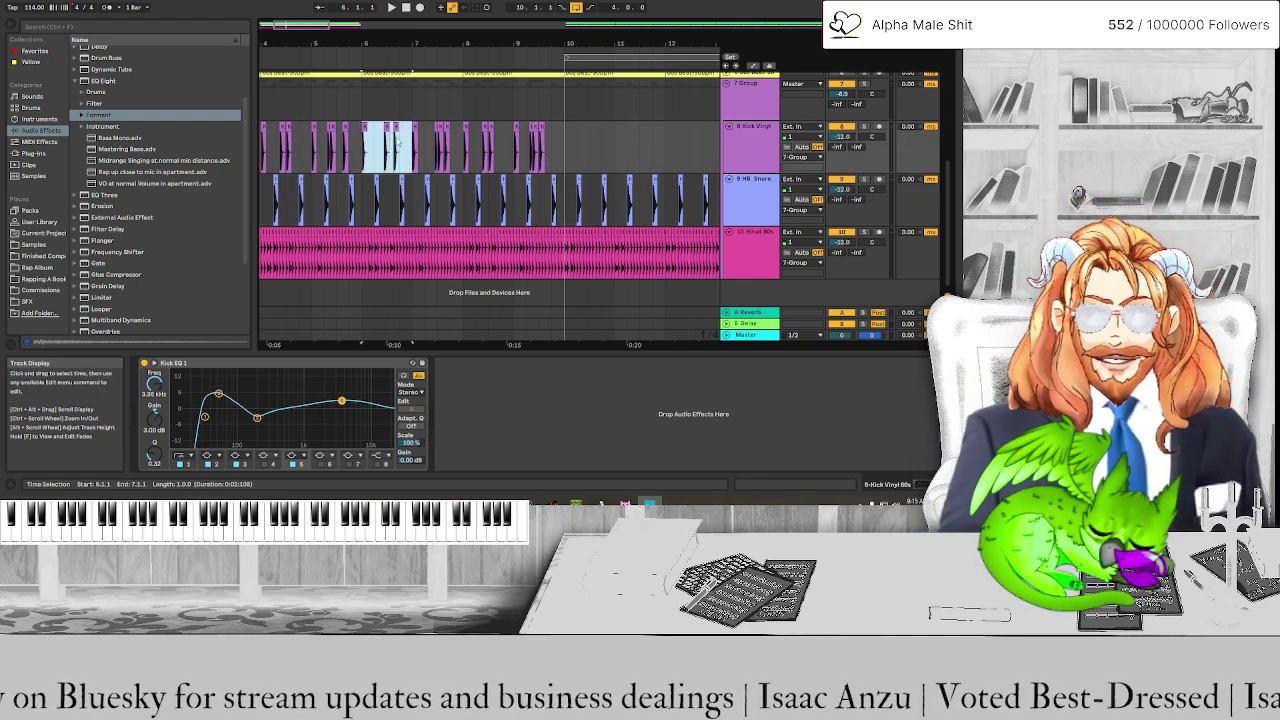
pyautogui.hotkey('ctrl', 'c')
pyautogui.click(567, 130)
pyautogui.hotkey('ctrl', 'v')
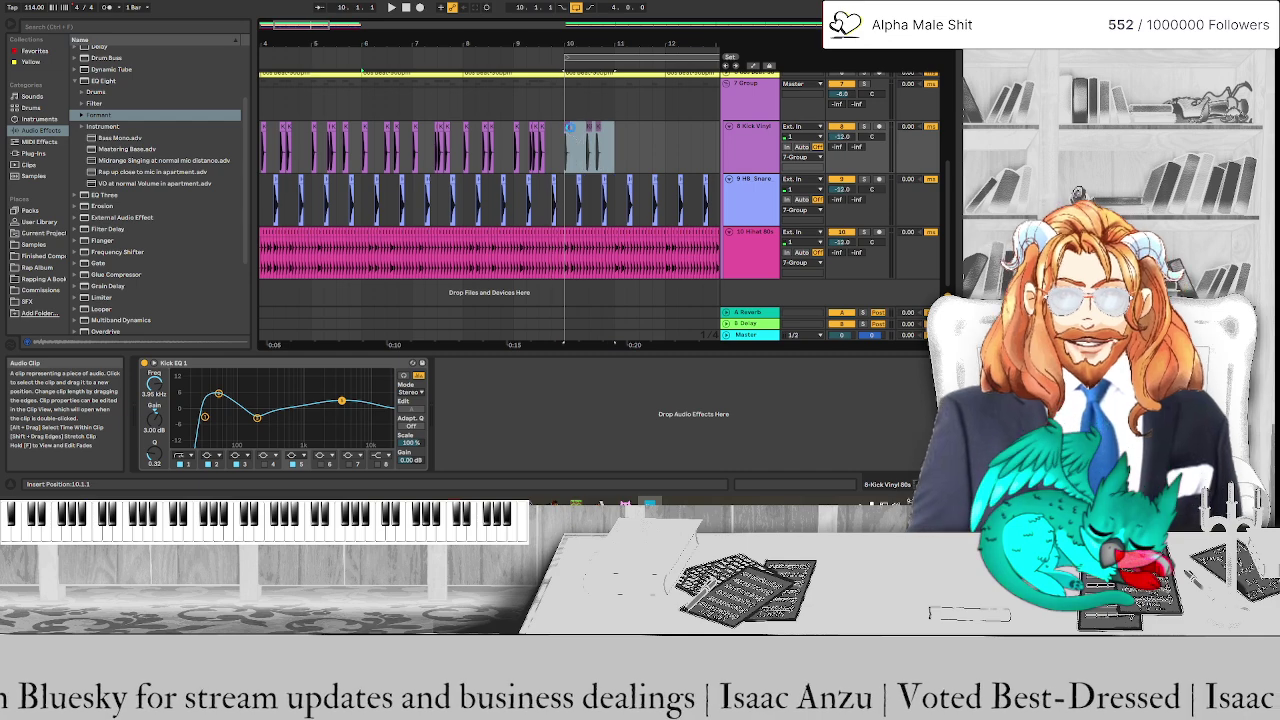
# Duplicate the pasted kick bar at 10.1.1 three times to fill the kick track up to 14.1.1
pyautogui.hscroll(3, 623, 151)
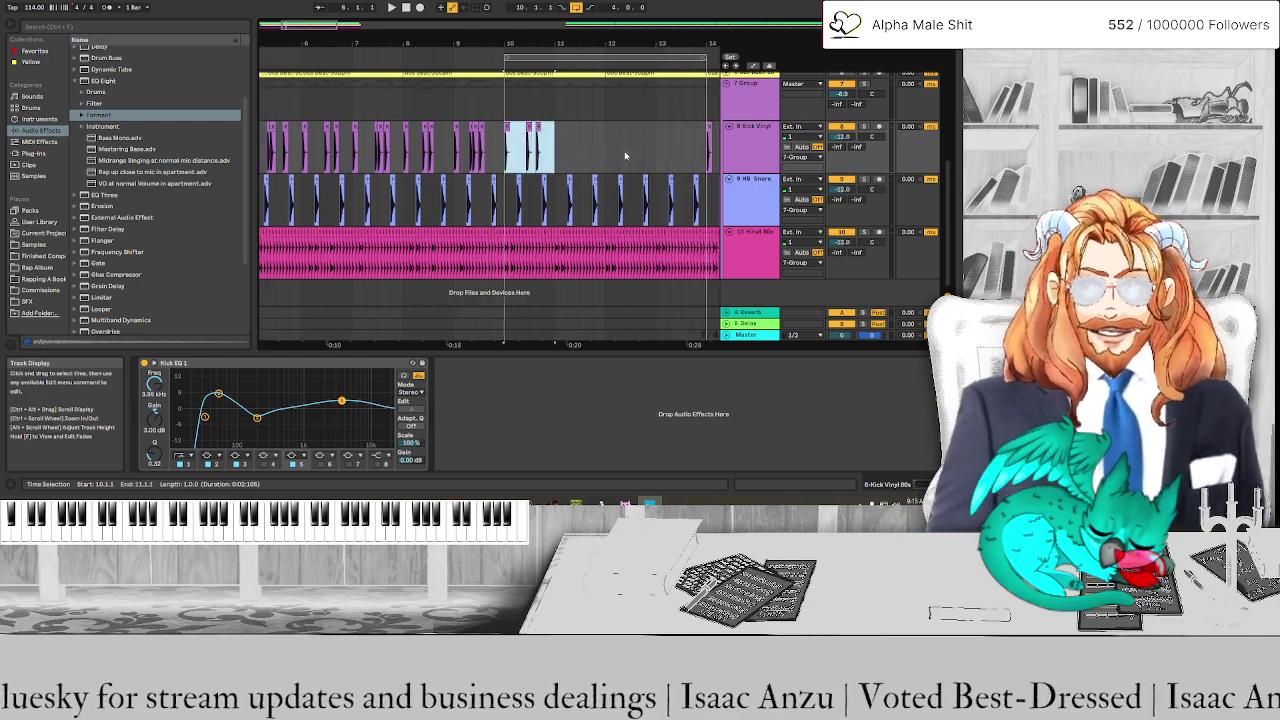
pyautogui.hotkey('ctrl', 'd')
pyautogui.hotkey('ctrl', 'd')
pyautogui.hotkey('ctrl', 'd')
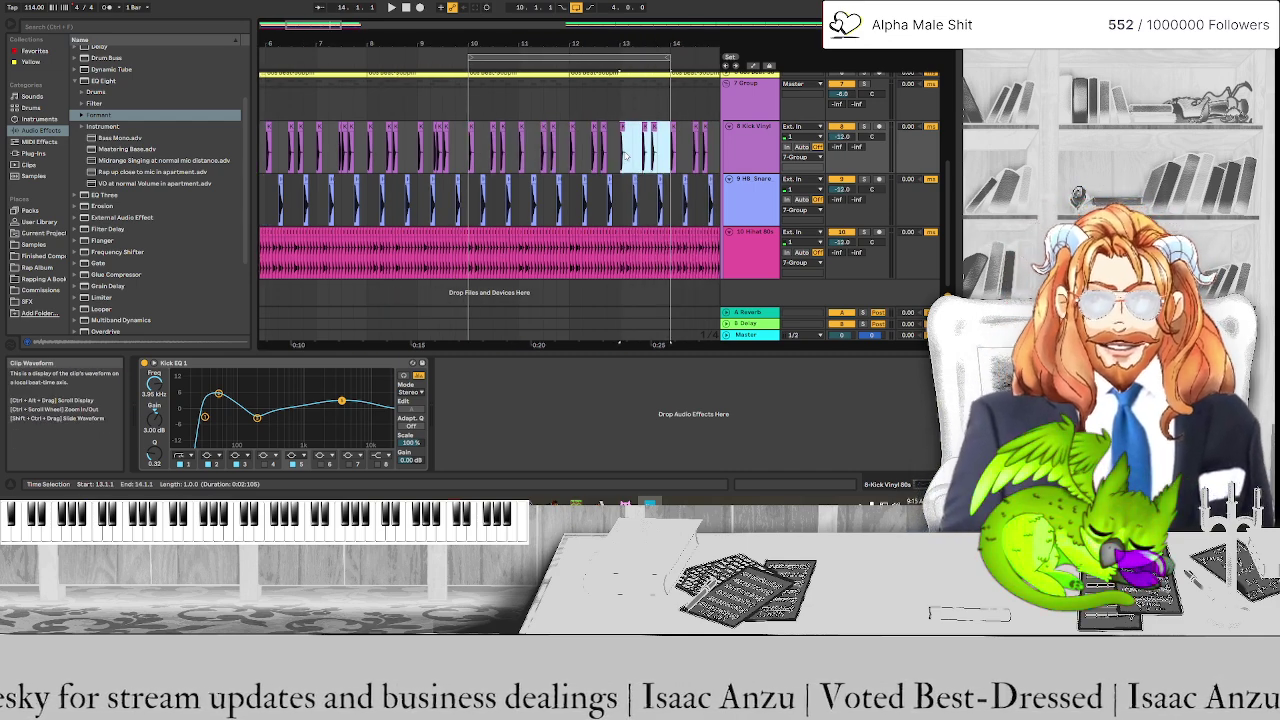
# Select the loop range from 10.1.1 to 14.1.1 and play the filled section
pyautogui.click(549, 60)
pyautogui.press('space')
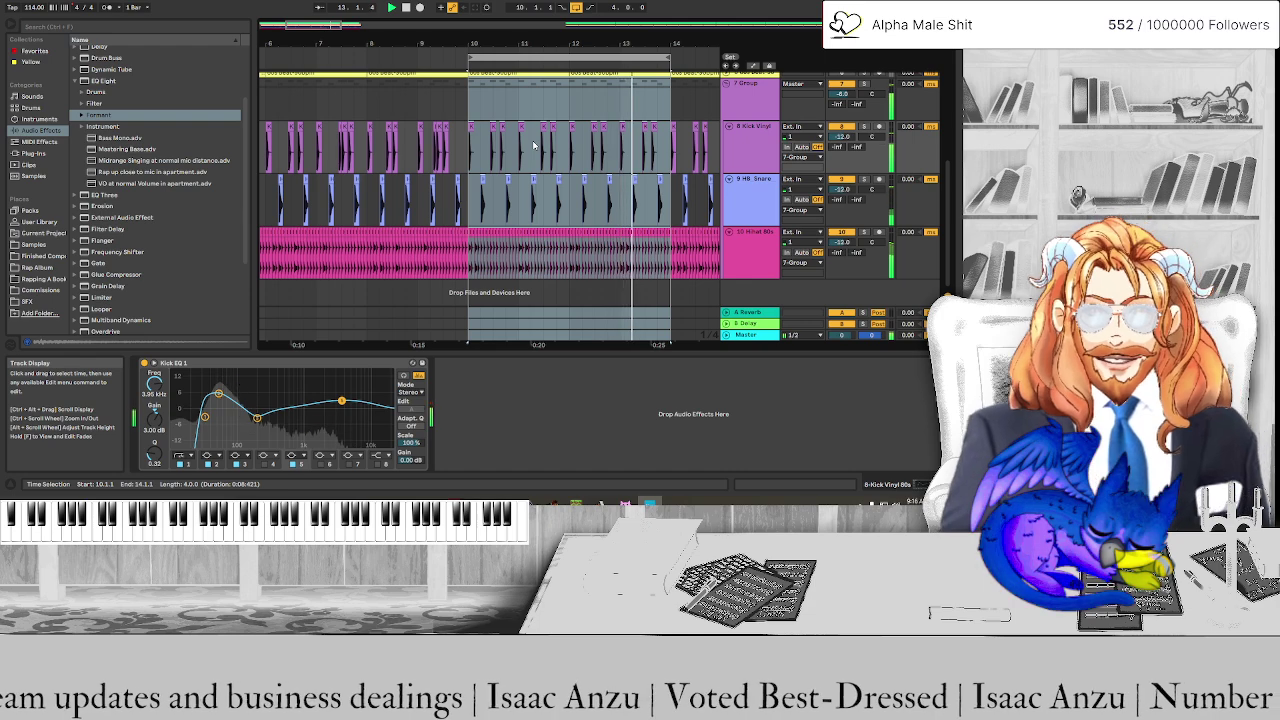
pyautogui.press('space')
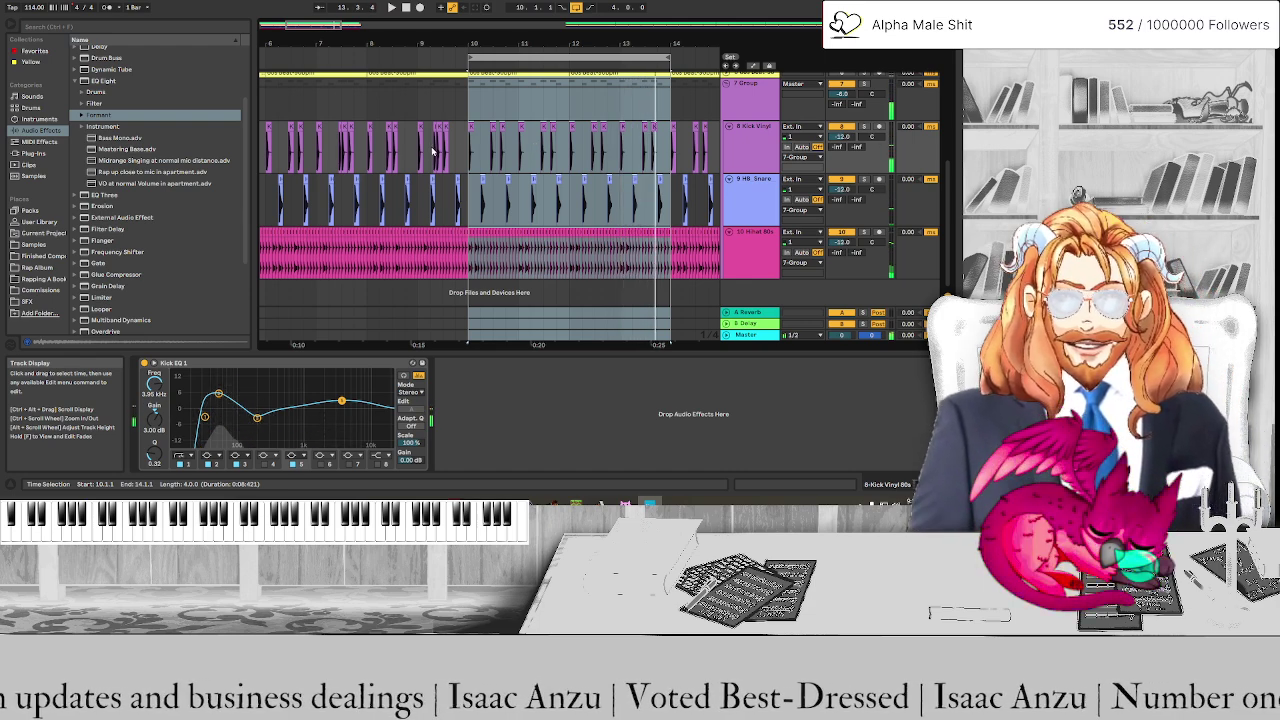
# Replace the kicks from 13.1.1 to 14.1.1 with a copy of the kick bar from 9.1.1 to 10.1.1
pyautogui.keyDown('ctrl'); pyautogui.scroll(3, 432, 152); pyautogui.keyUp('ctrl')
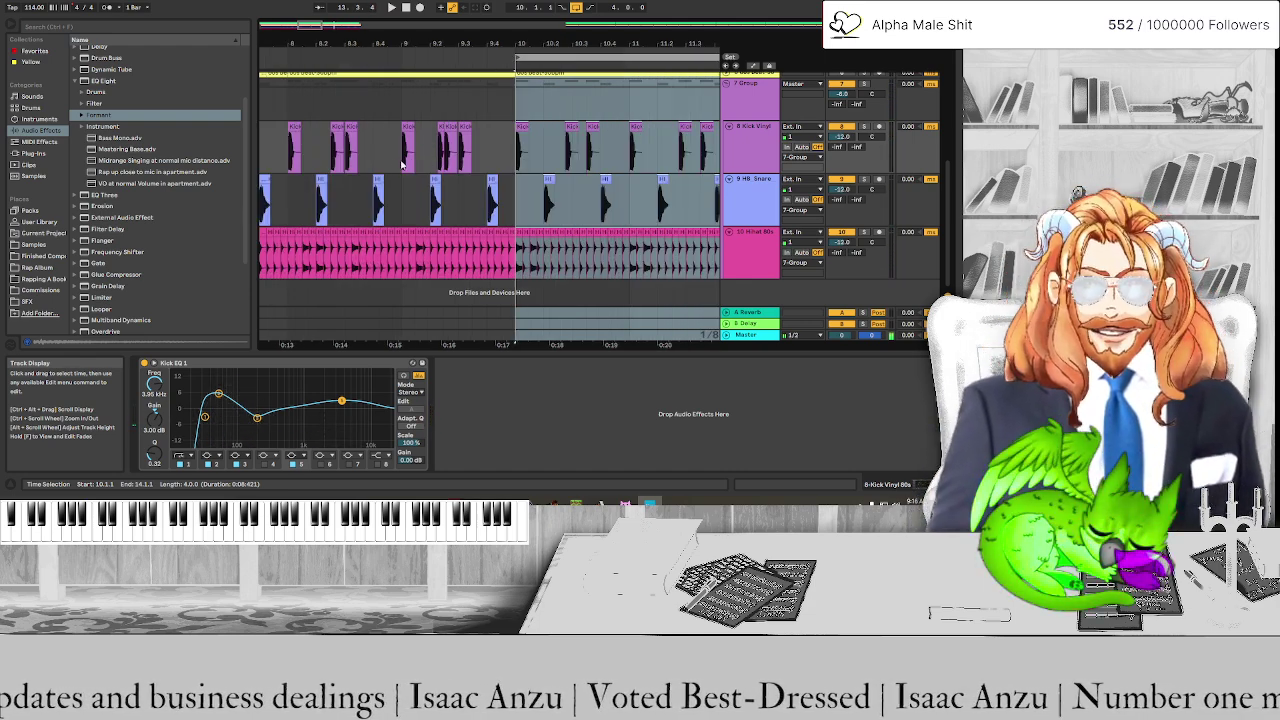
pyautogui.moveTo(400, 163); pyautogui.dragTo(516, 162)
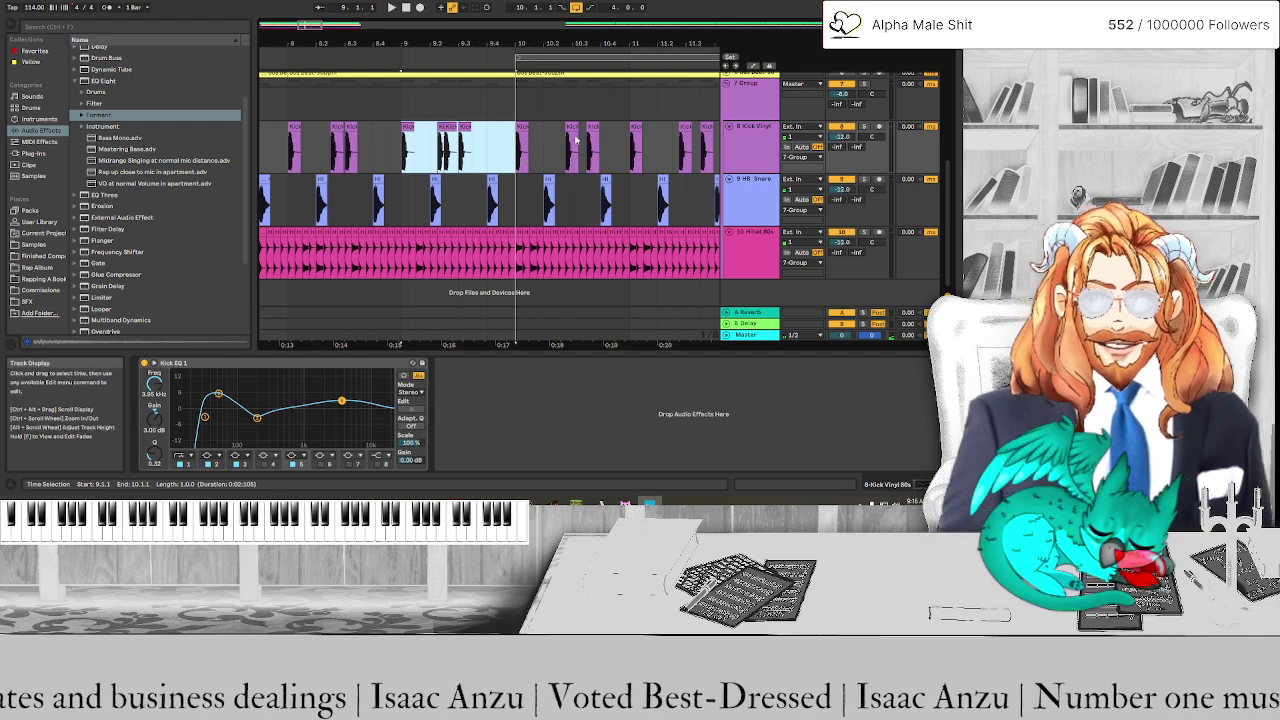
pyautogui.keyDown('ctrl'); pyautogui.scroll(-3, 628, 150); pyautogui.keyUp('ctrl')
pyautogui.hscroll(2, 628, 150)
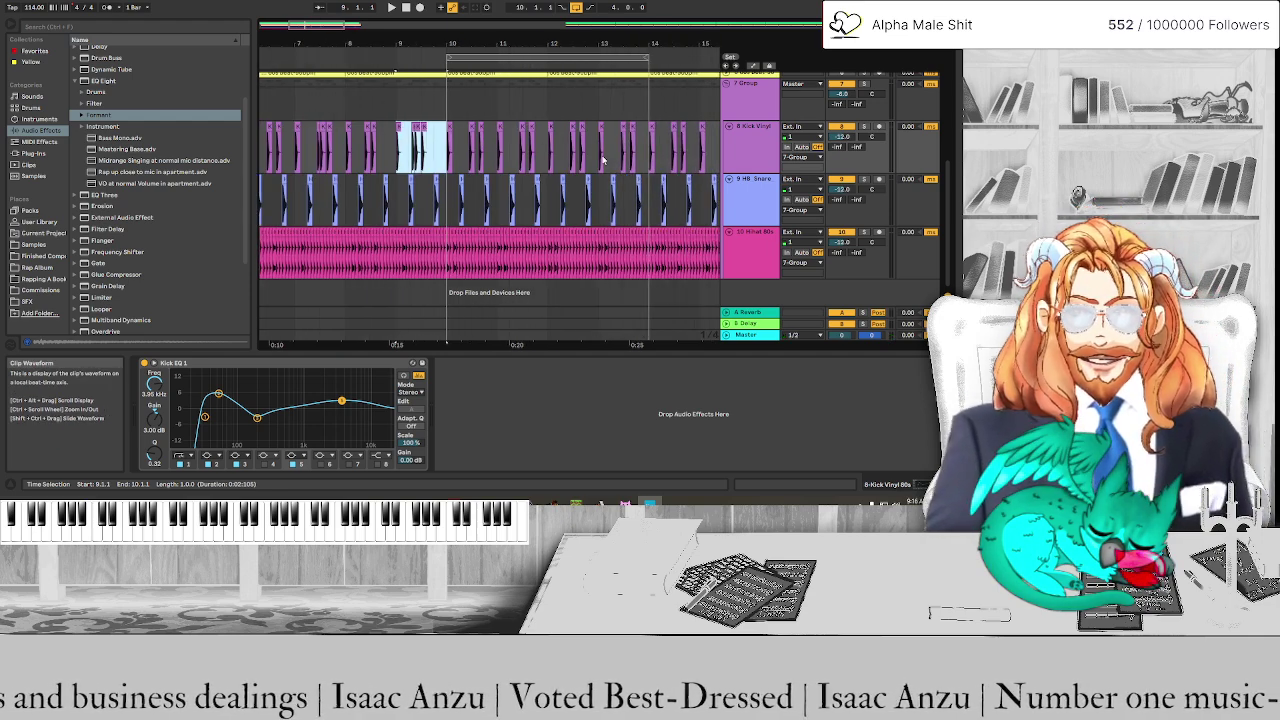
pyautogui.click(600, 157)
pyautogui.moveTo(600, 157); pyautogui.dragTo(652, 157)
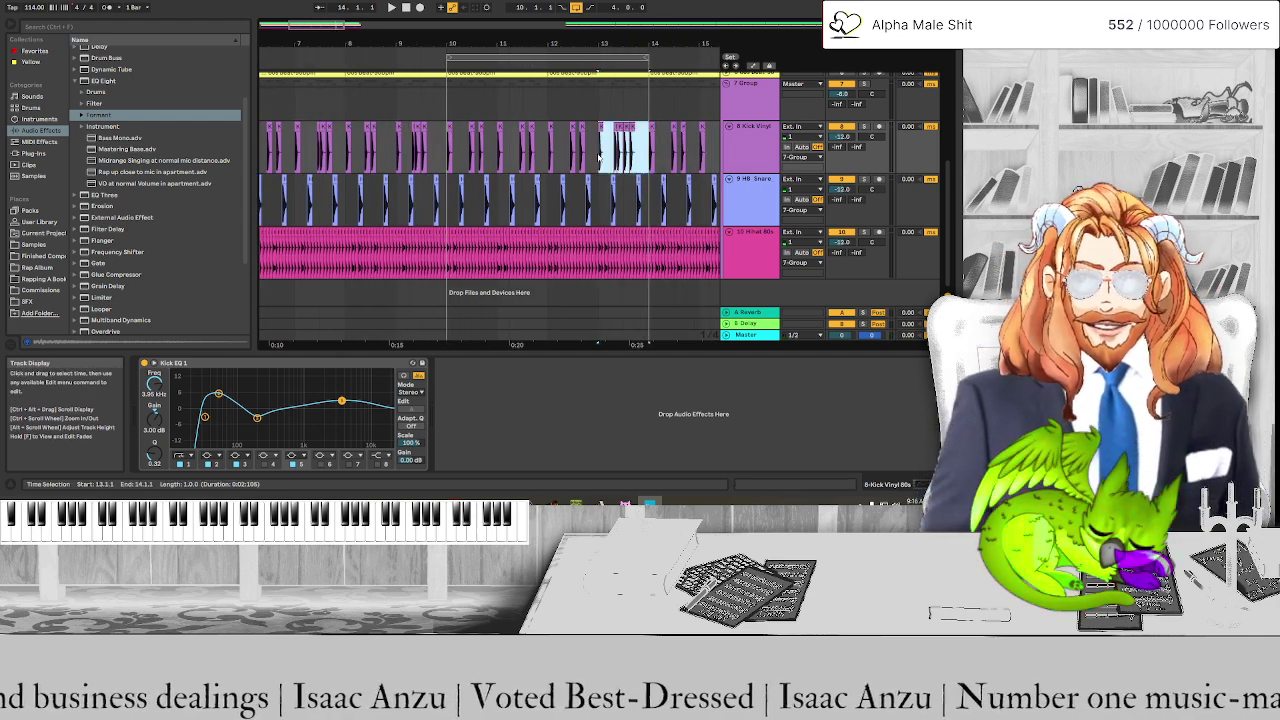
# Undo the last kick bar copy placed from 13.1.1 to 14.1.1
pyautogui.keyDown('ctrl'); pyautogui.scroll(3, 610, 150); pyautogui.keyUp('ctrl')
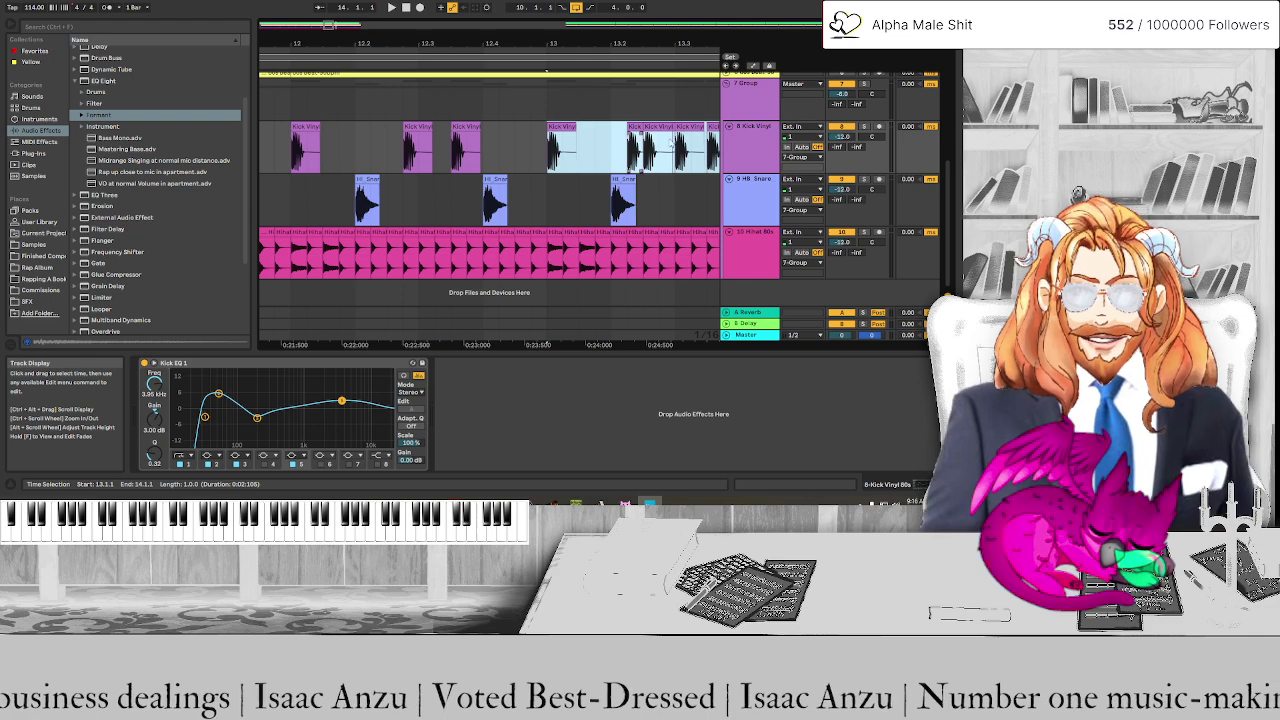
pyautogui.click(693, 127)
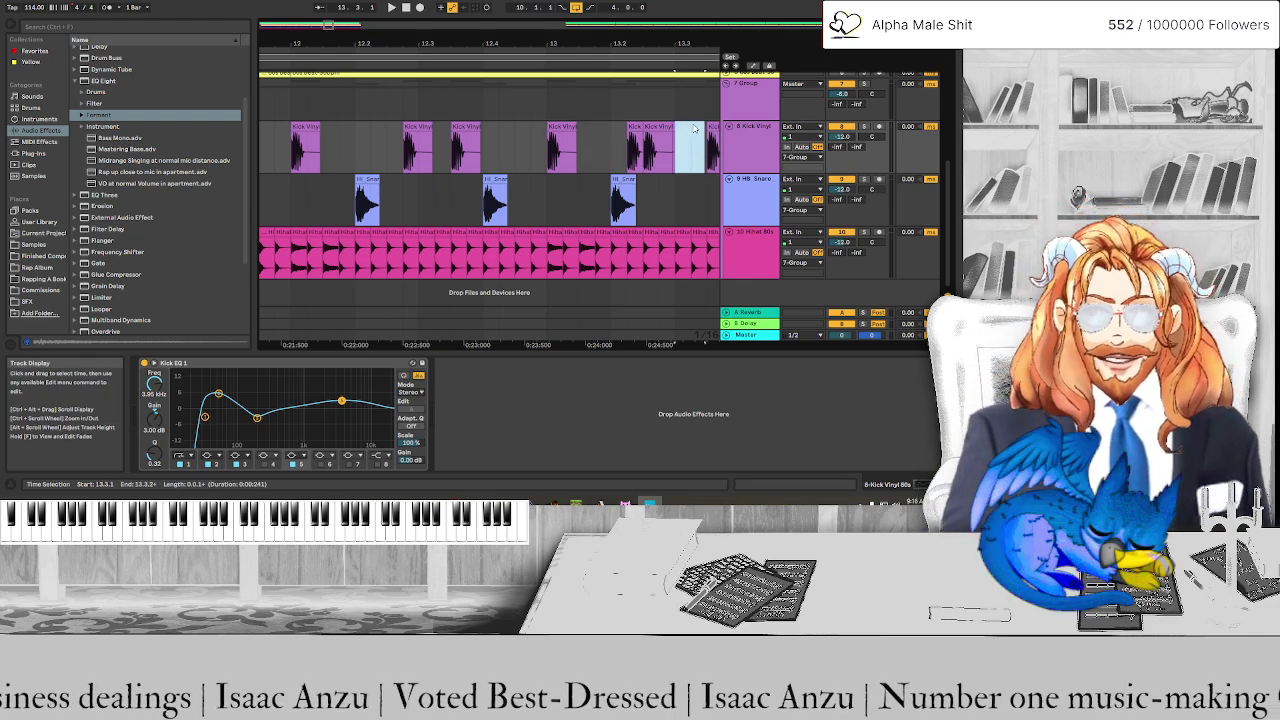
pyautogui.hotkey('ctrl', 'z')
pyautogui.hotkey('ctrl', 'z')
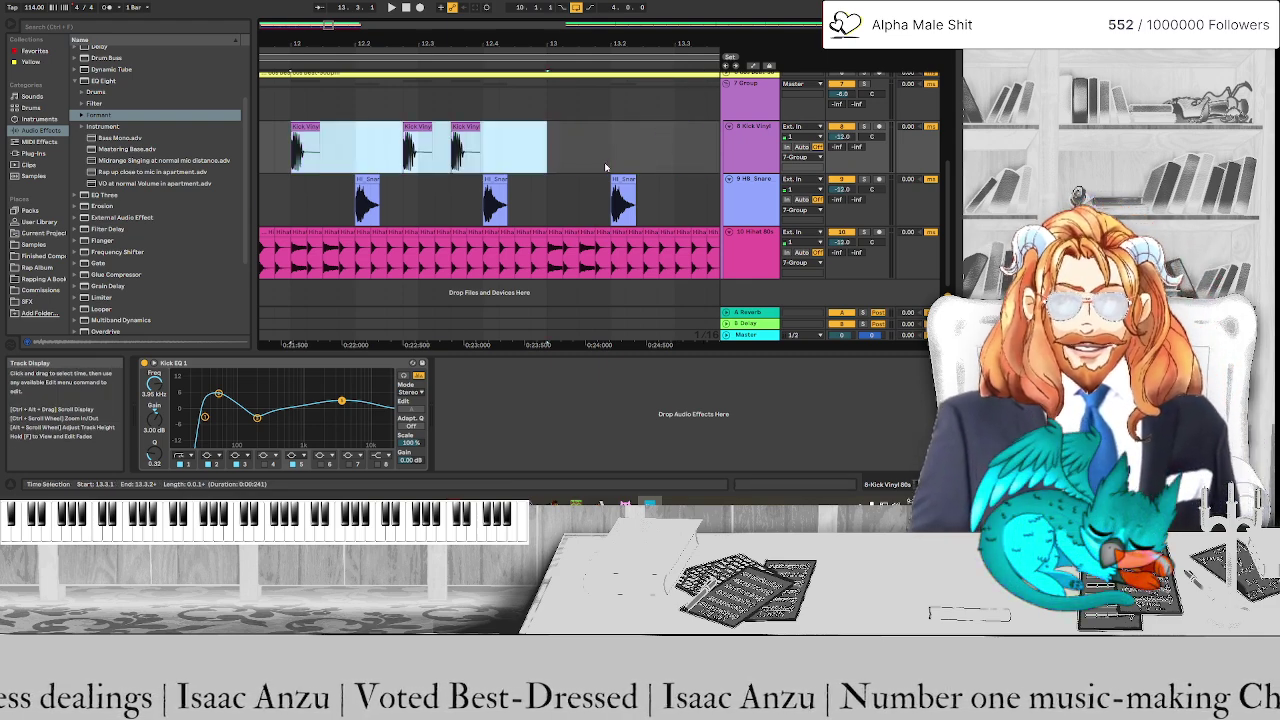
pyautogui.keyDown('ctrl'); pyautogui.scroll(-5, 605, 167); pyautogui.keyUp('ctrl')
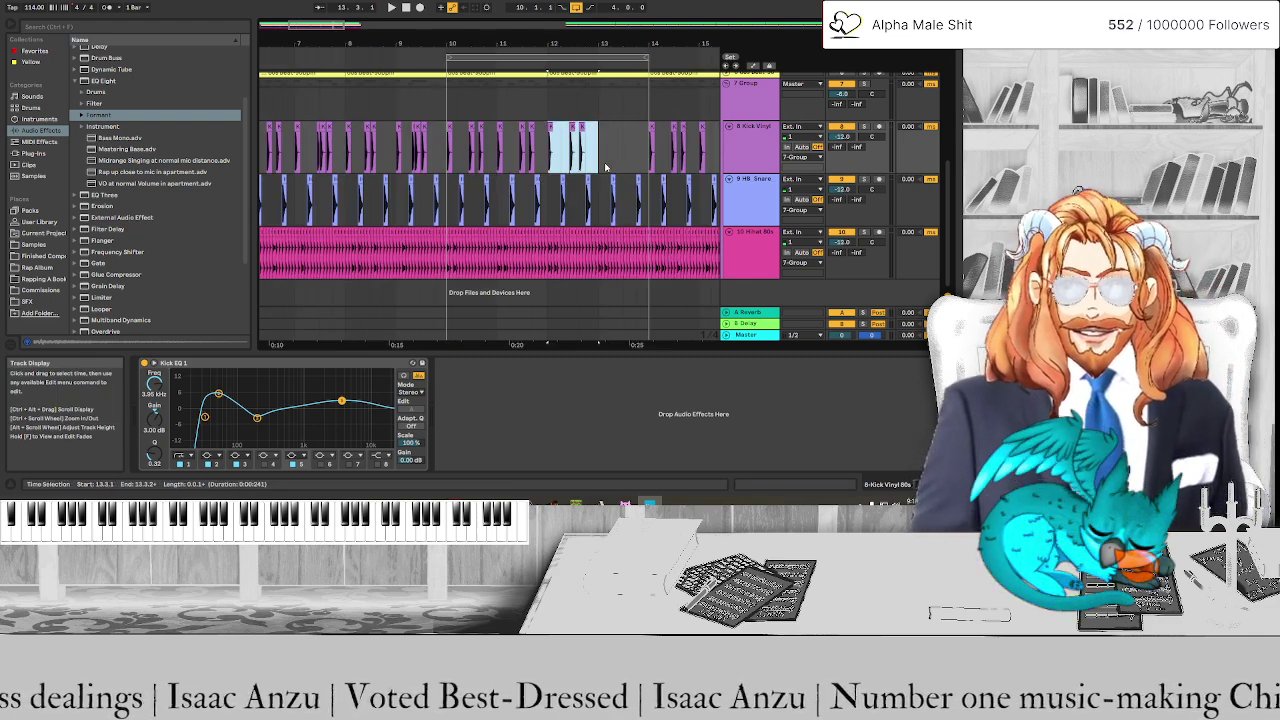
# Copy the one-bar kick pattern starting at 9.1.1 to 13.1.1 and play the new bar
pyautogui.moveTo(396, 150); pyautogui.dragTo(611, 137)
pyautogui.click(409, 135)
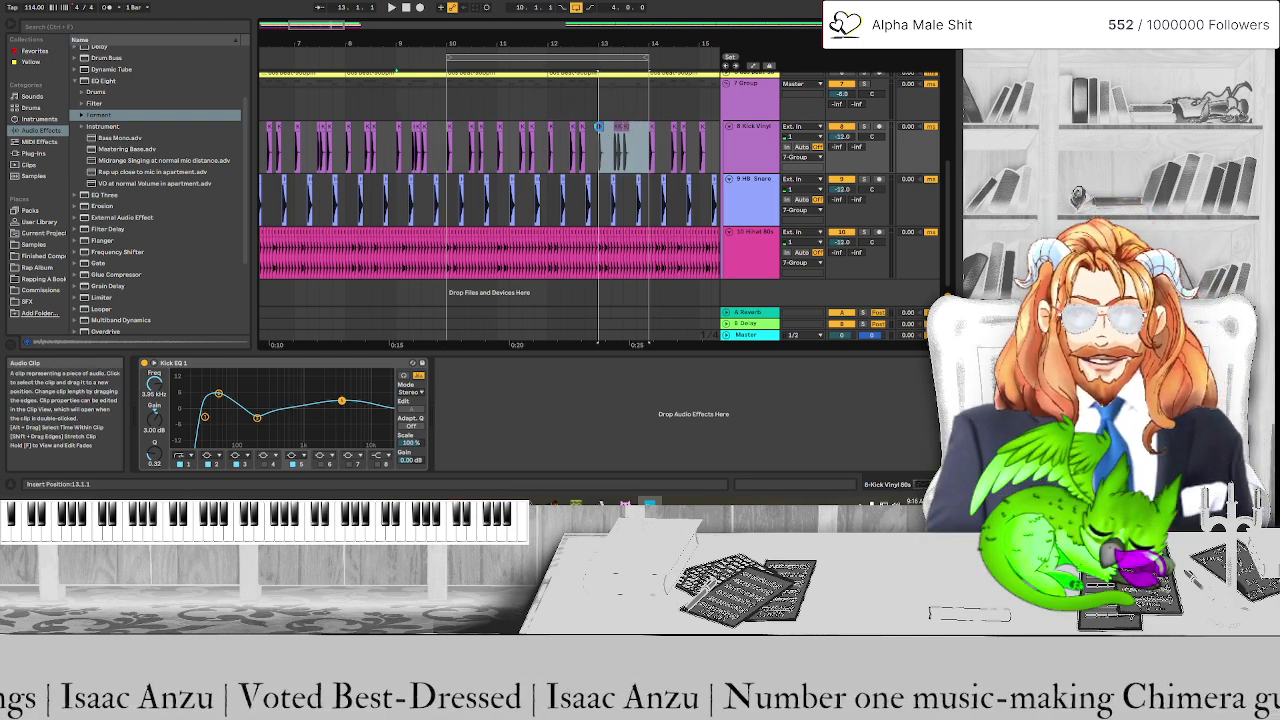
pyautogui.press('space')
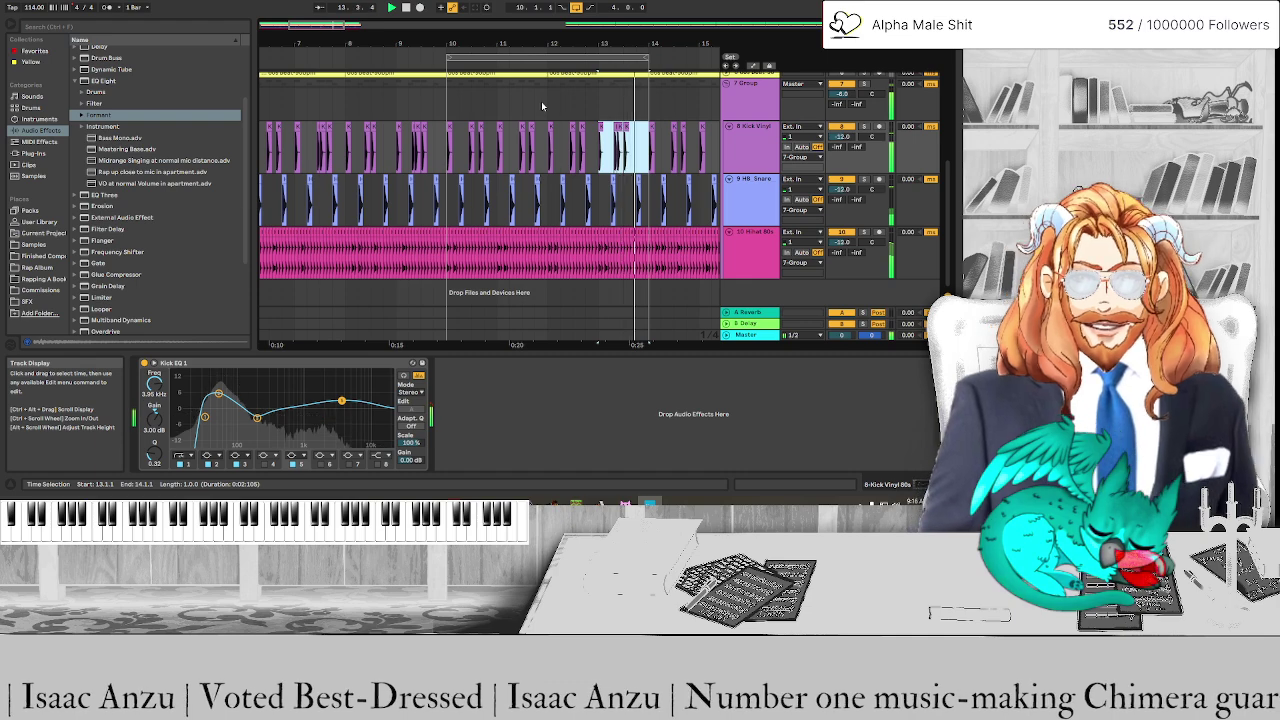
pyautogui.press('space')
# Play from 12.1.1 and move the kick at 13.3.1 to 13.3.3
pyautogui.scroll(5, 597, 72)
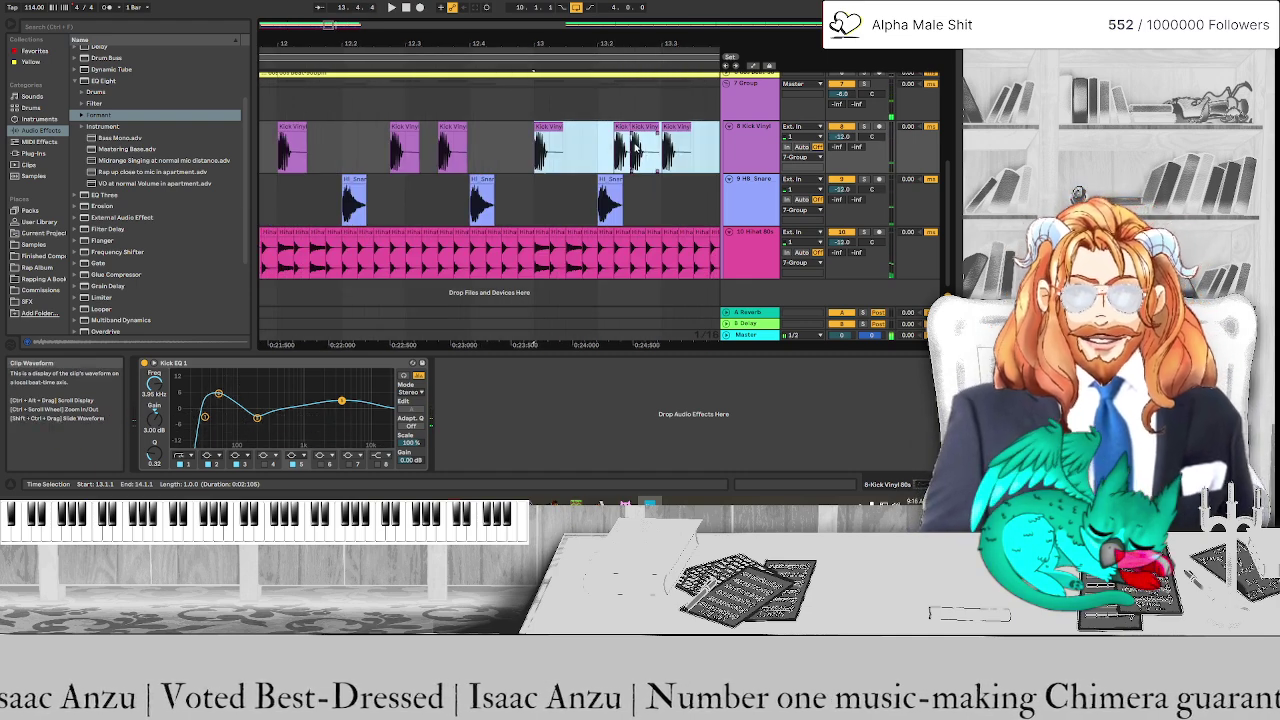
pyautogui.click(292, 140)
pyautogui.press('space')
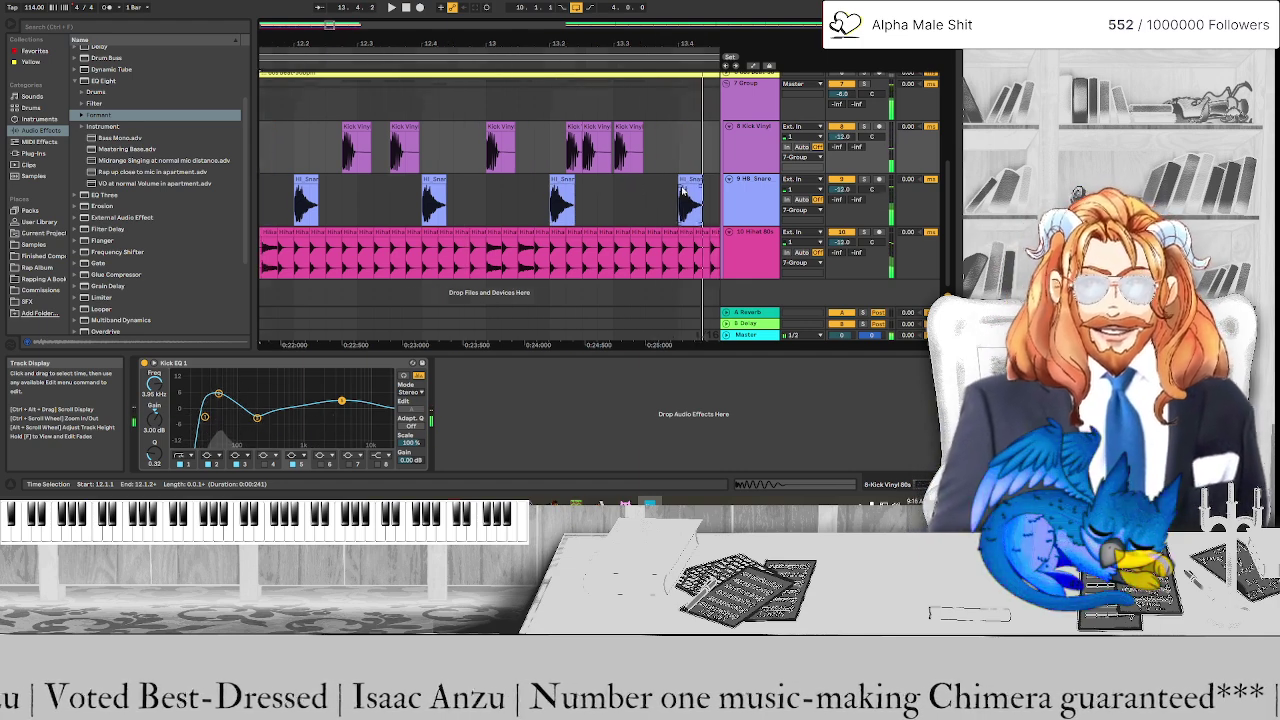
pyautogui.moveTo(590, 128); pyautogui.dragTo(621, 128)
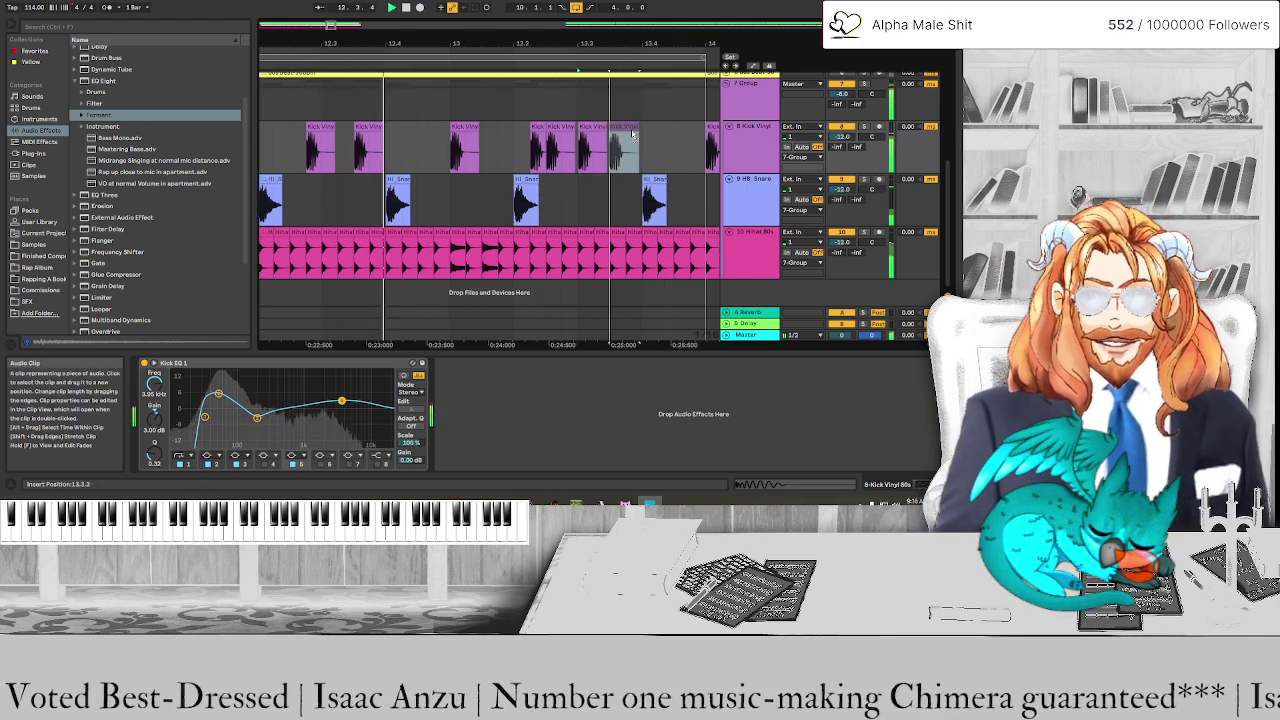
pyautogui.click(622, 187)
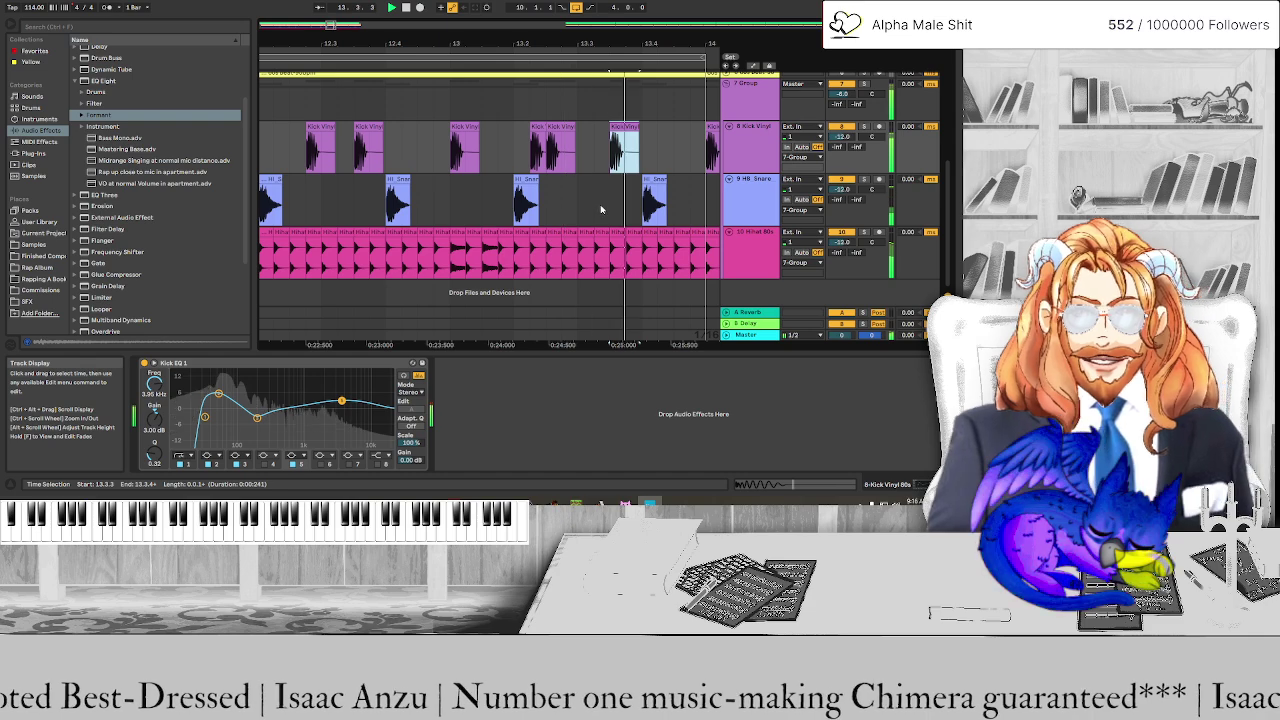
pyautogui.press('space')
# Shift the two adjacent kicks in beat 13.2 one sixteenth later, to 13.2.3 and 13.2.4, and play the changed bar
pyautogui.moveTo(558, 127); pyautogui.dragTo(574, 128)
pyautogui.click(548, 135)
pyautogui.click(548, 135)
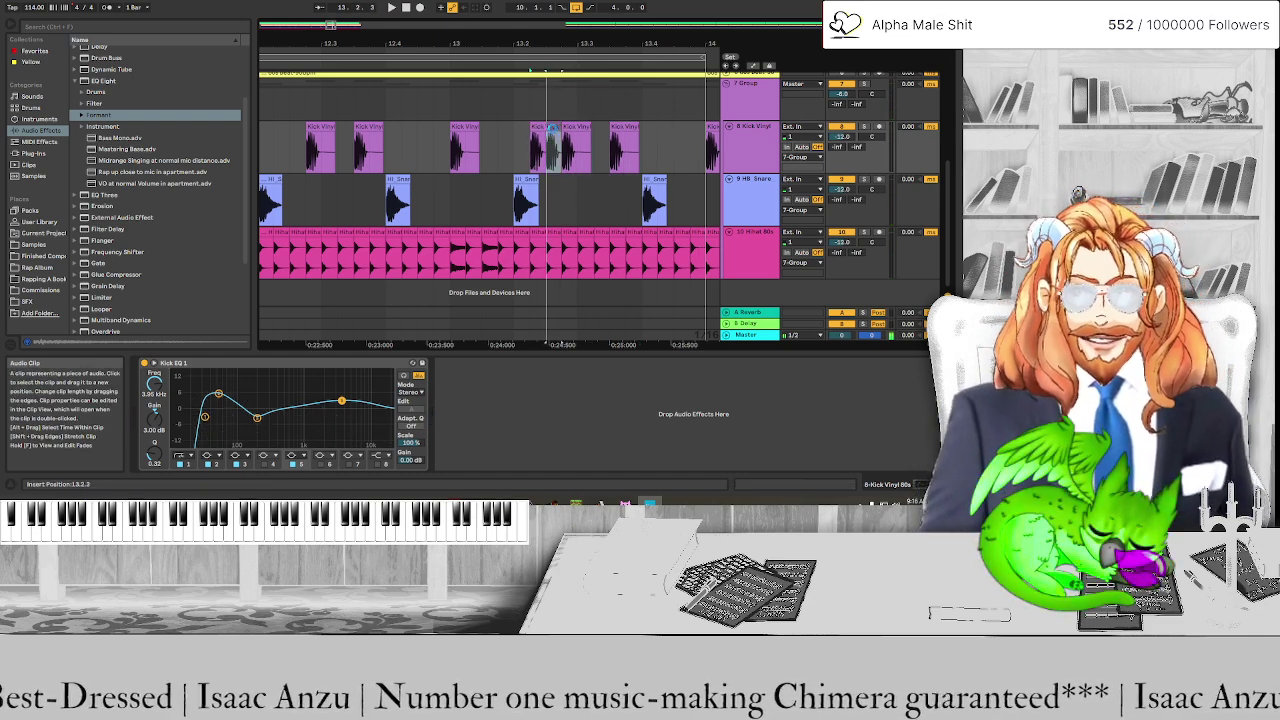
pyautogui.press('space')
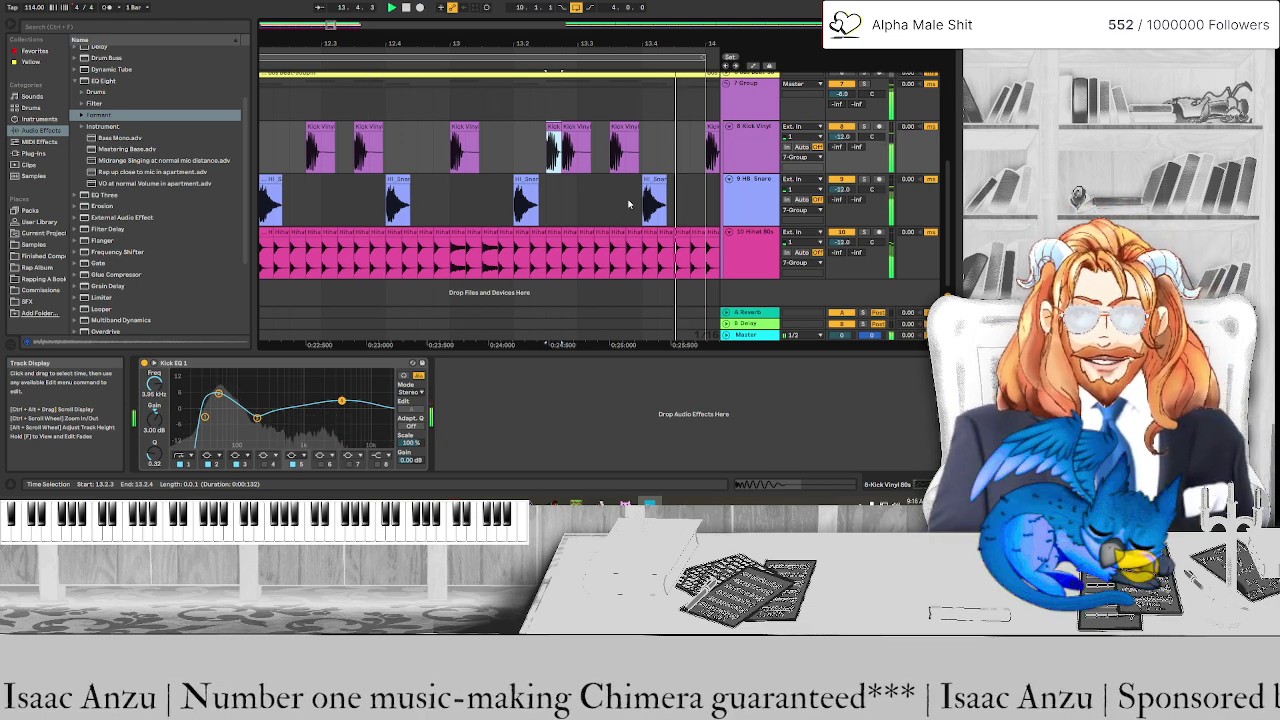
# Extend the loop range to run from 1.1.1 to 18.1.1 and play the arrangement from the start
pyautogui.scroll(-5, 628, 204)
pyautogui.scroll(-4, 628, 204)
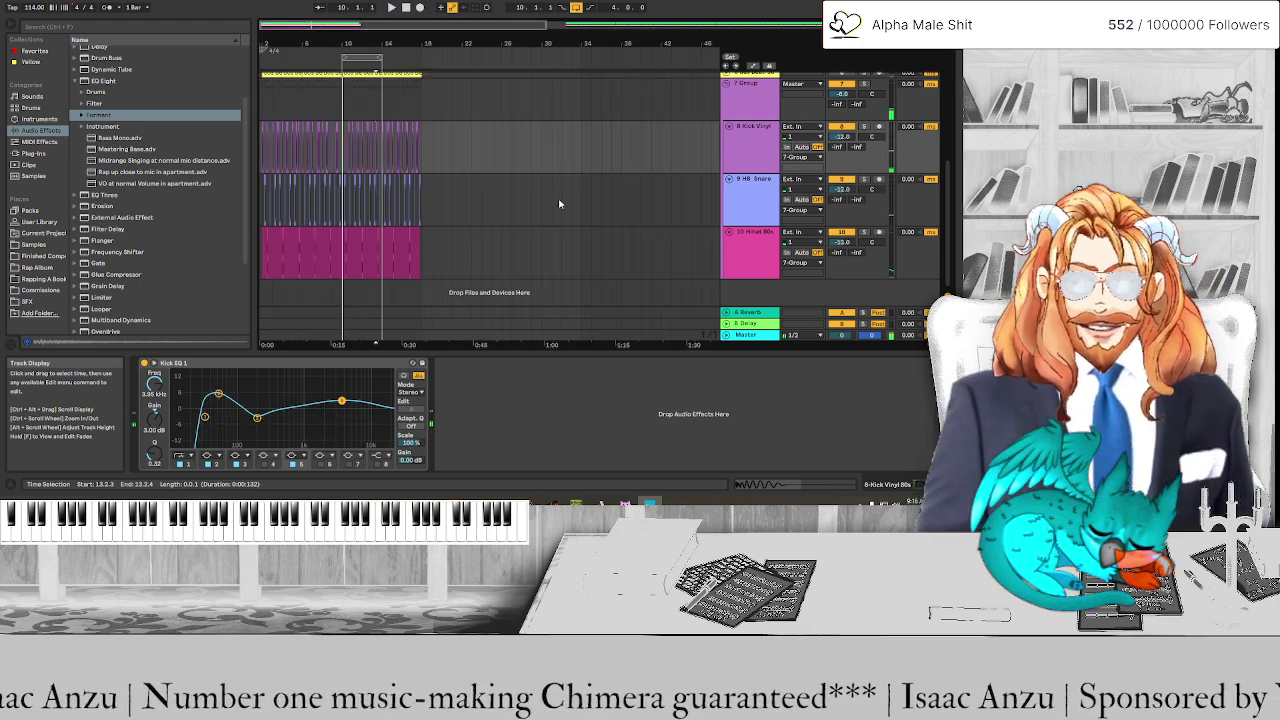
pyautogui.moveTo(345, 57); pyautogui.dragTo(262, 57)
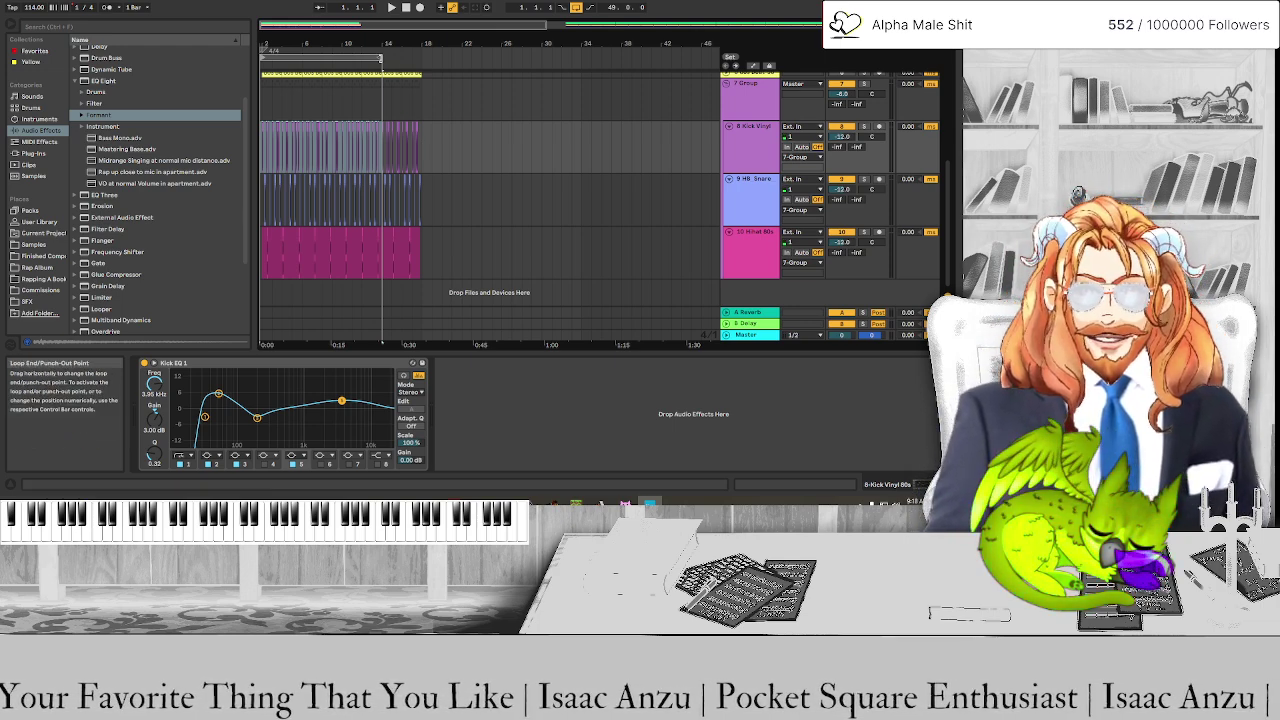
pyautogui.moveTo(383, 60); pyautogui.dragTo(424, 60)
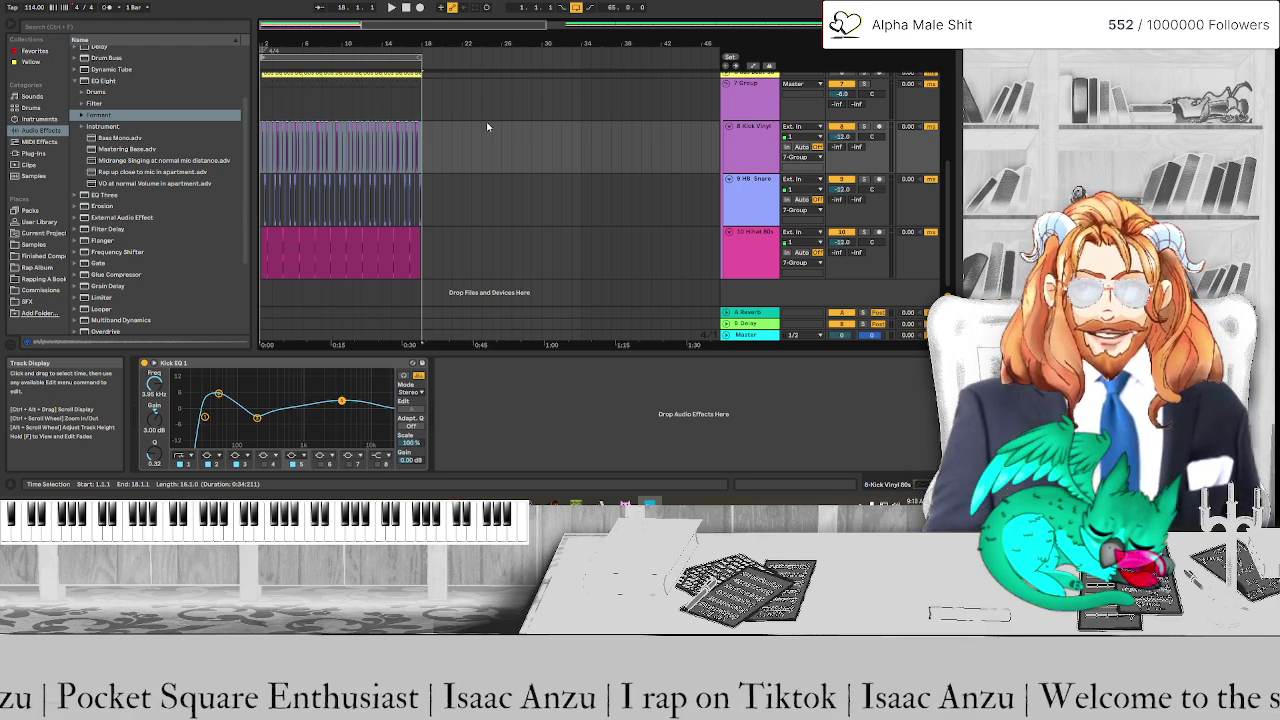
pyautogui.press('space')
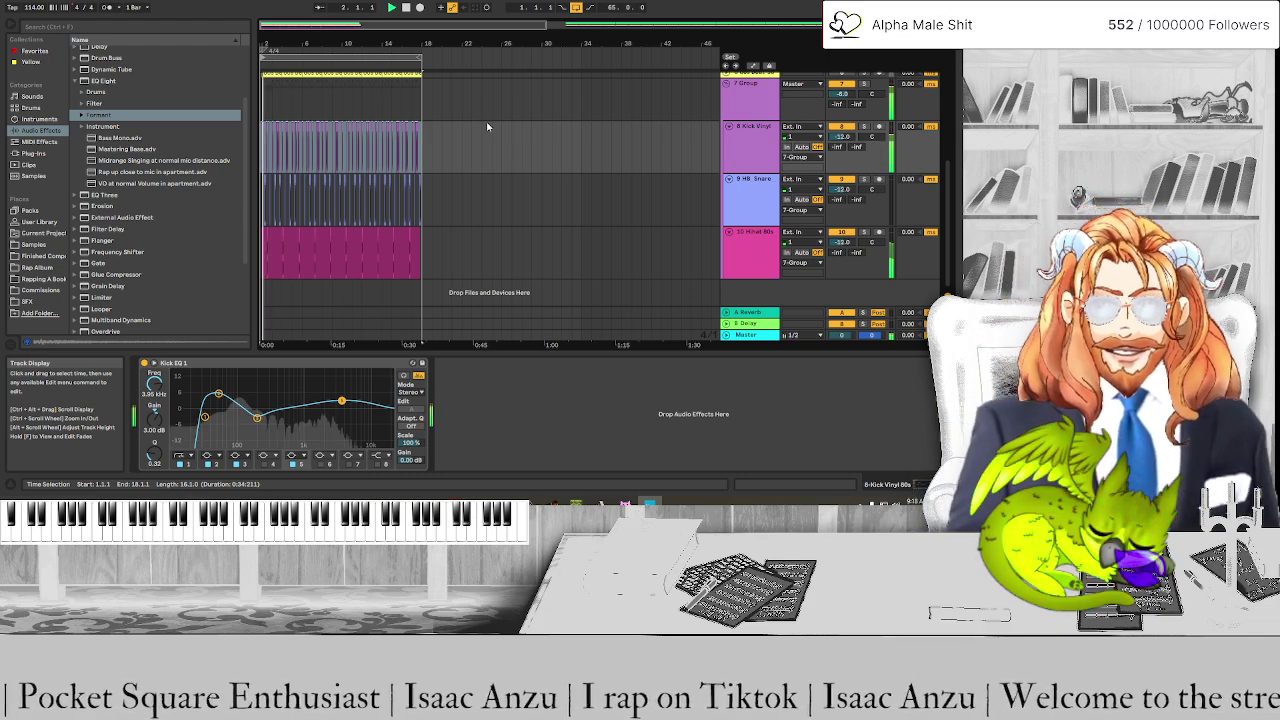
# Copy the kick at 2.1.1 to 1.1.1 and play the opening
pyautogui.scroll(10, 370, 196)
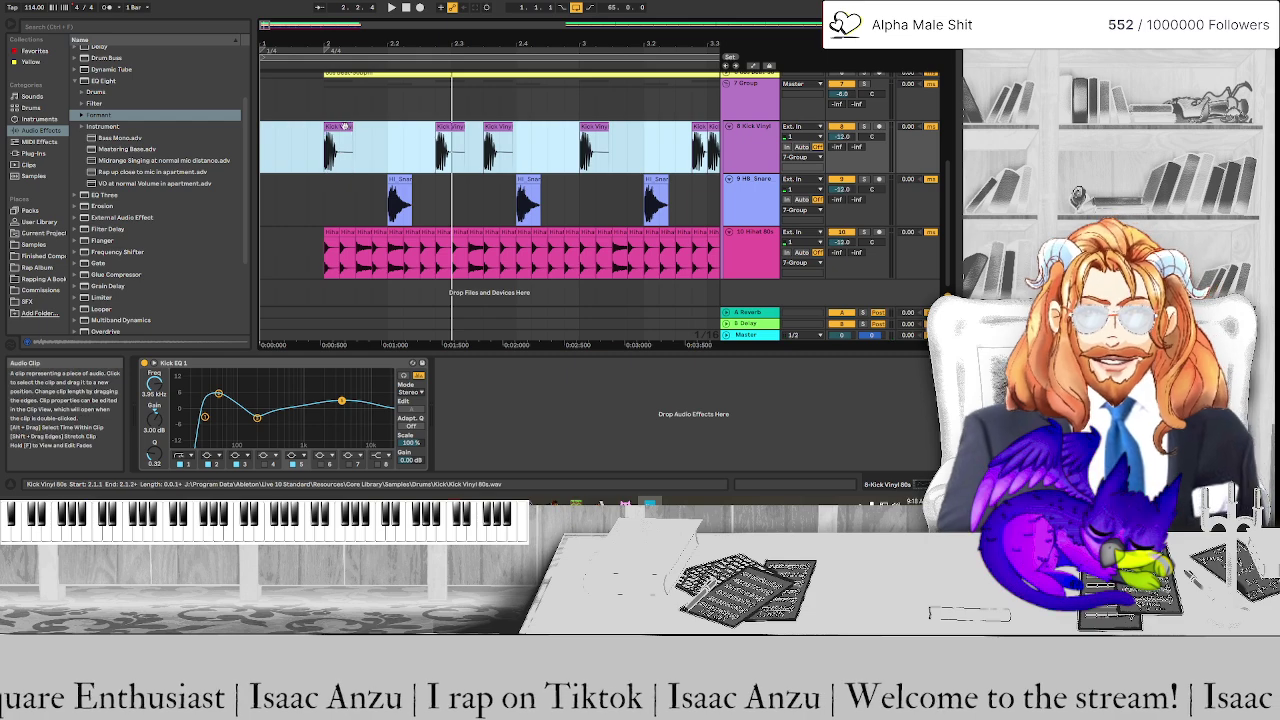
pyautogui.keyDown('ctrl'); pyautogui.moveTo(340, 128); pyautogui.dragTo(291, 130); pyautogui.keyUp('ctrl')
pyautogui.click(330, 231)
pyautogui.press('space')
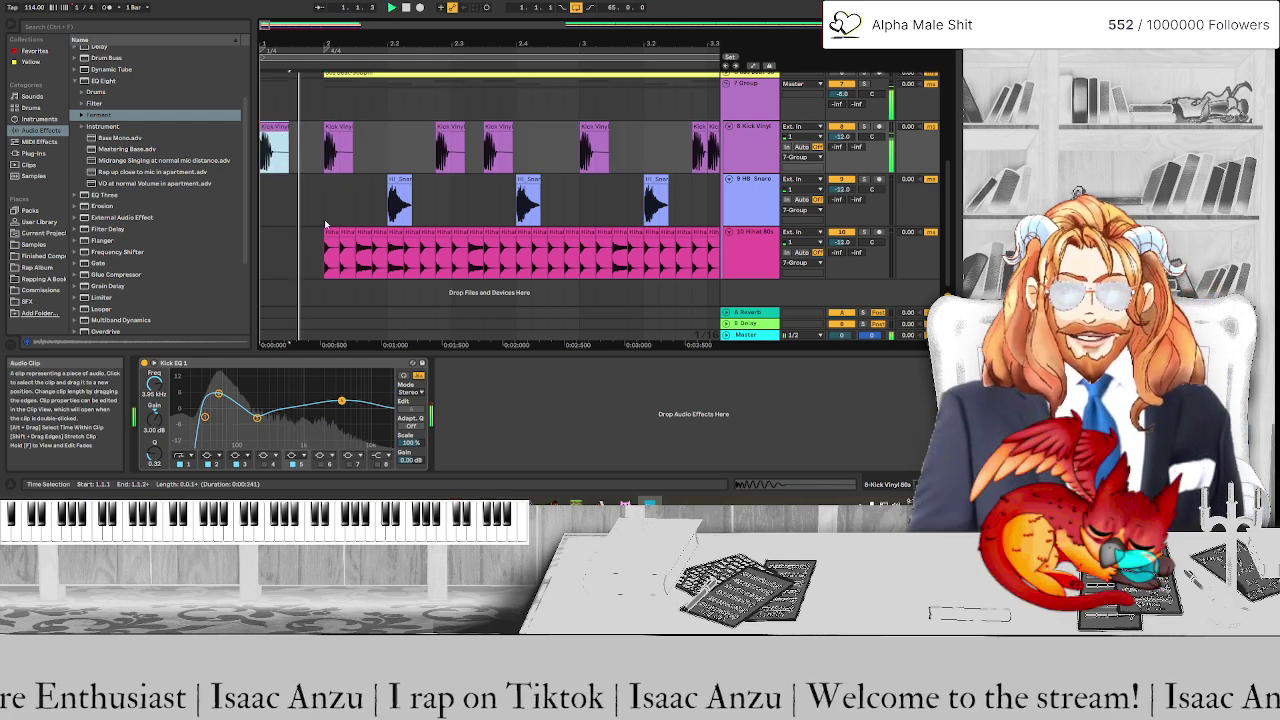
pyautogui.press('space')
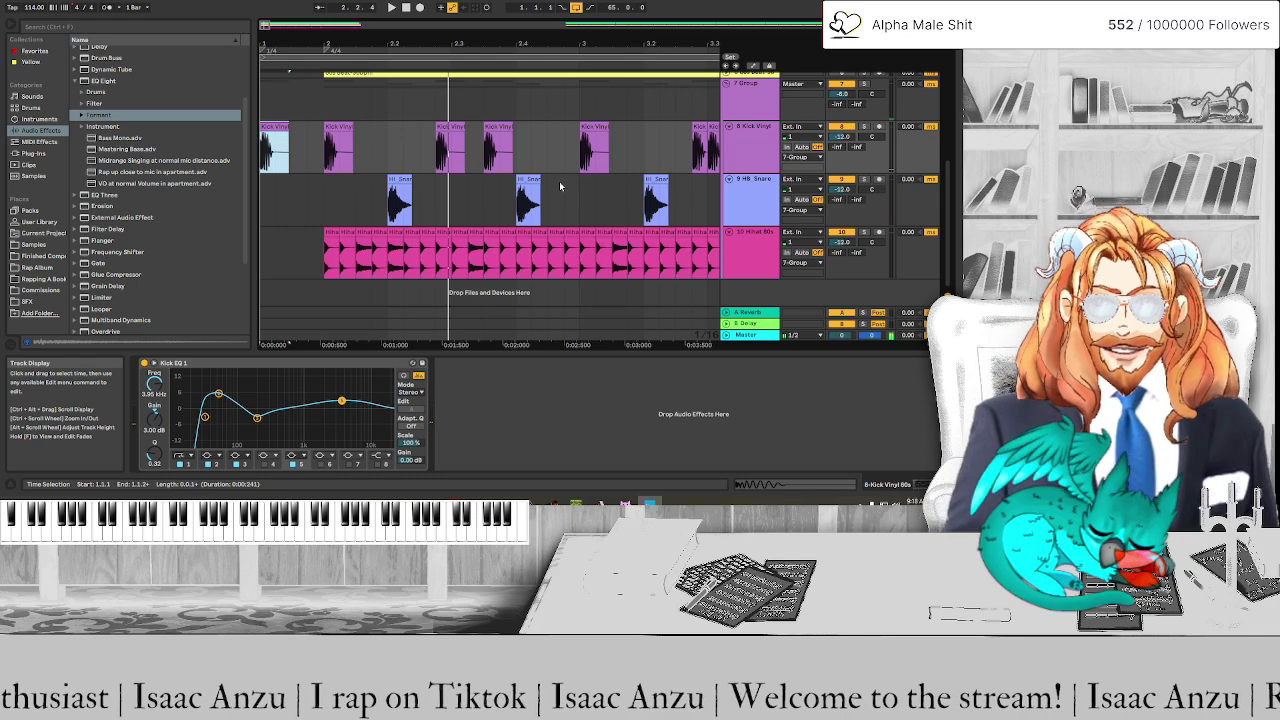
# Copy the kick fill from 7.2.3 to 7.4.1 and paste it at 1.1.1 as a lead-in
pyautogui.scroll(-5, 559, 181)
pyautogui.scroll(6, 386, 175)
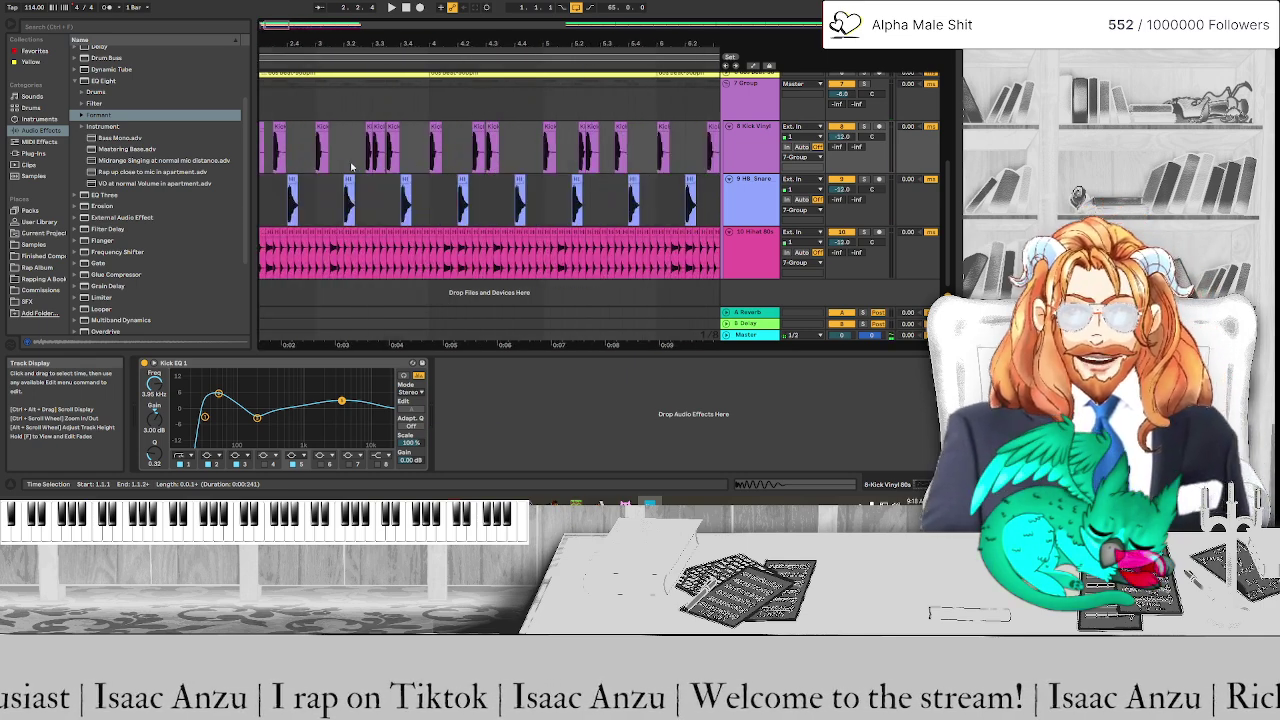
pyautogui.hscroll(2, 358, 167)
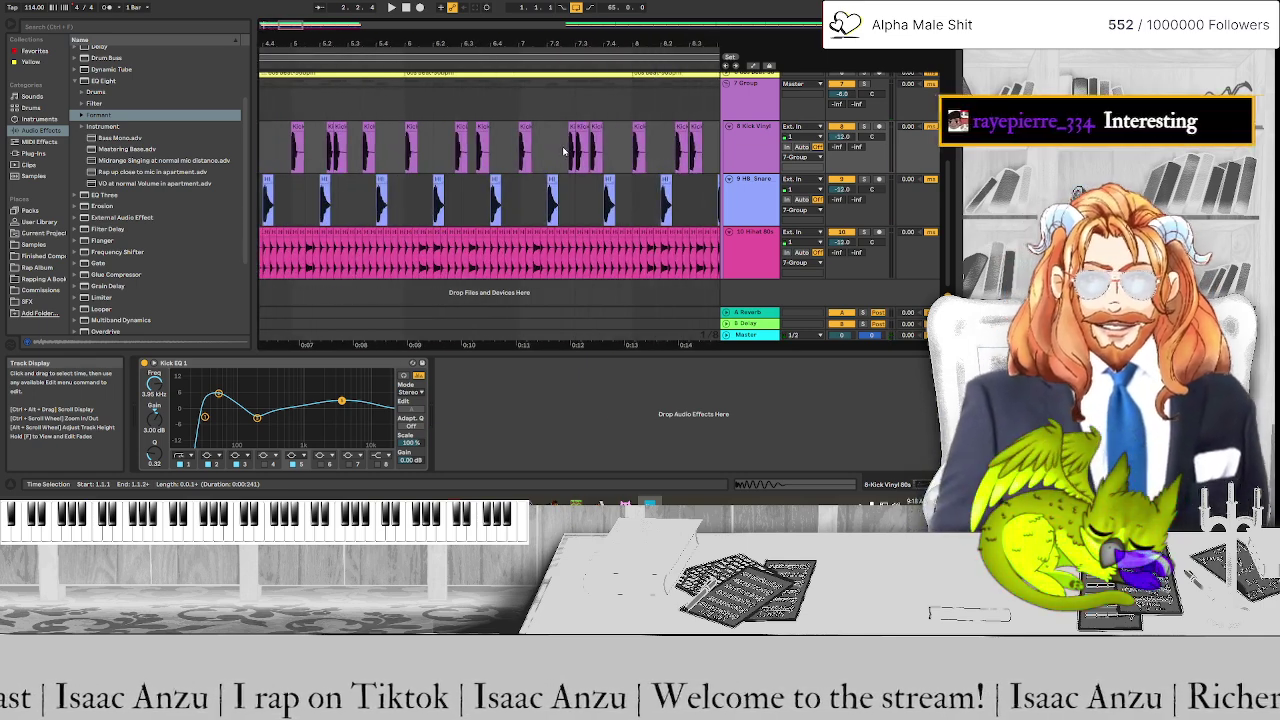
pyautogui.moveTo(562, 150); pyautogui.dragTo(604, 153)
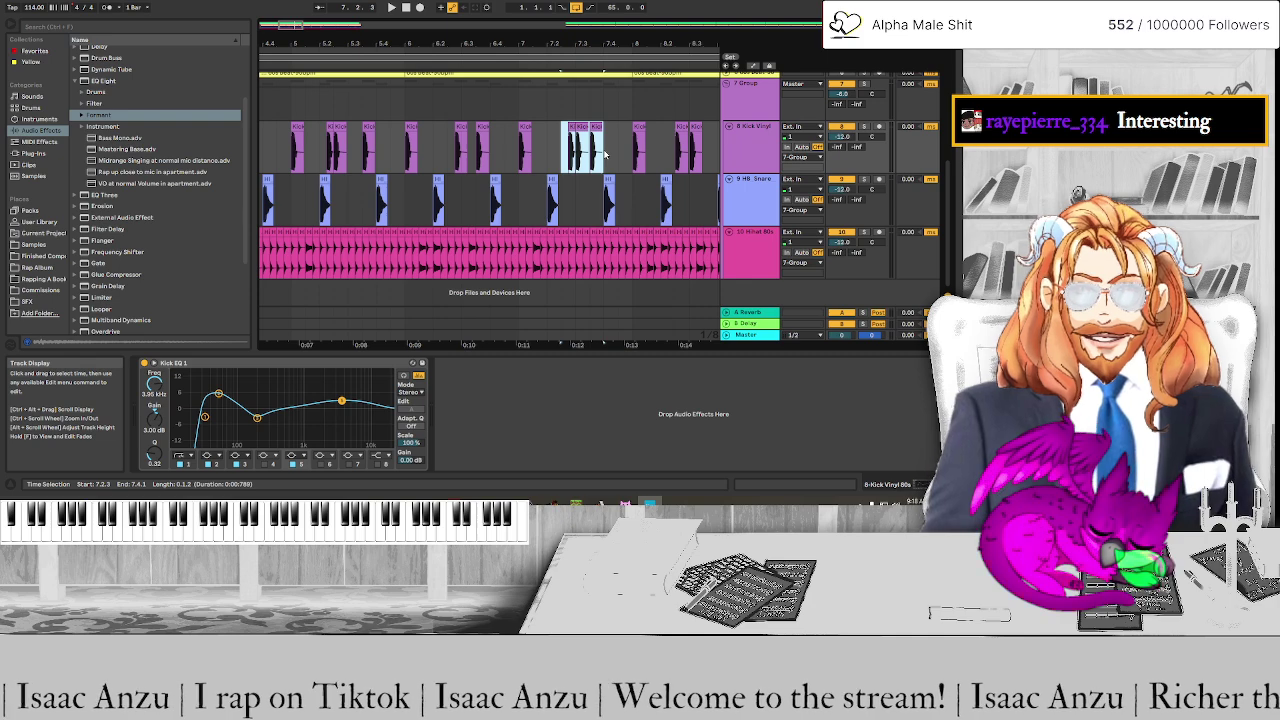
pyautogui.hscroll(-10, 482, 160)
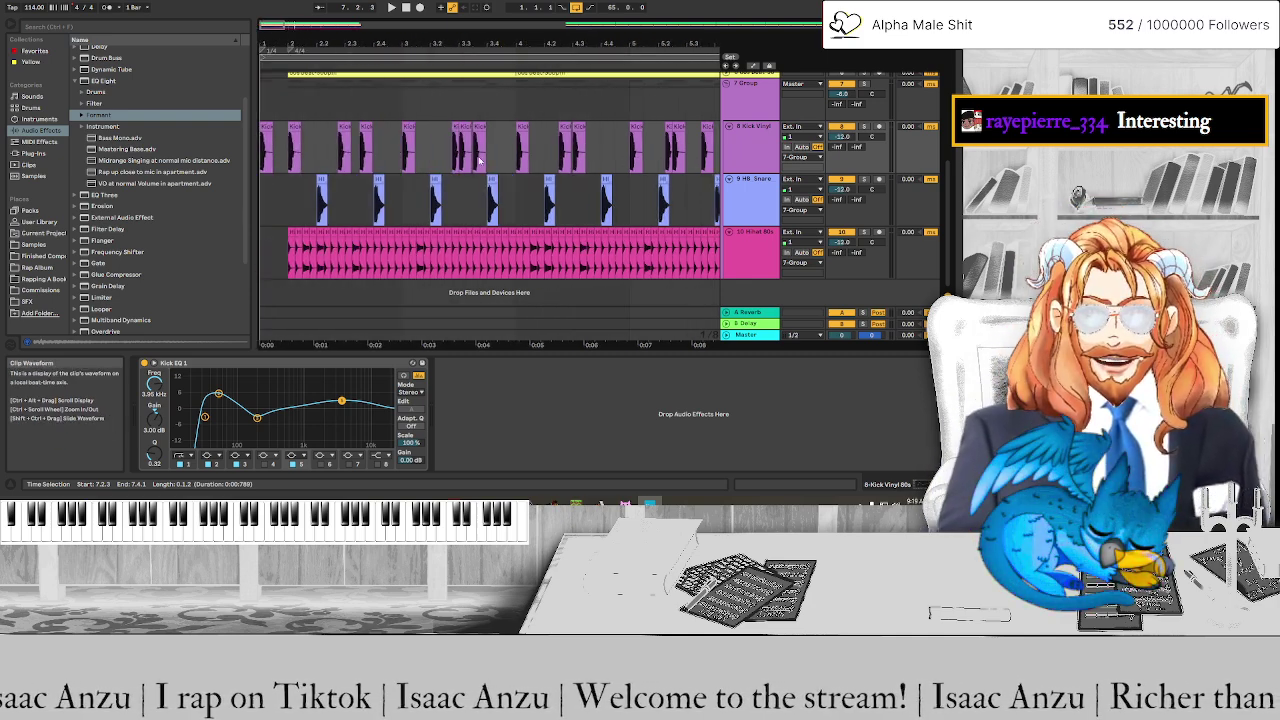
pyautogui.click(266, 130)
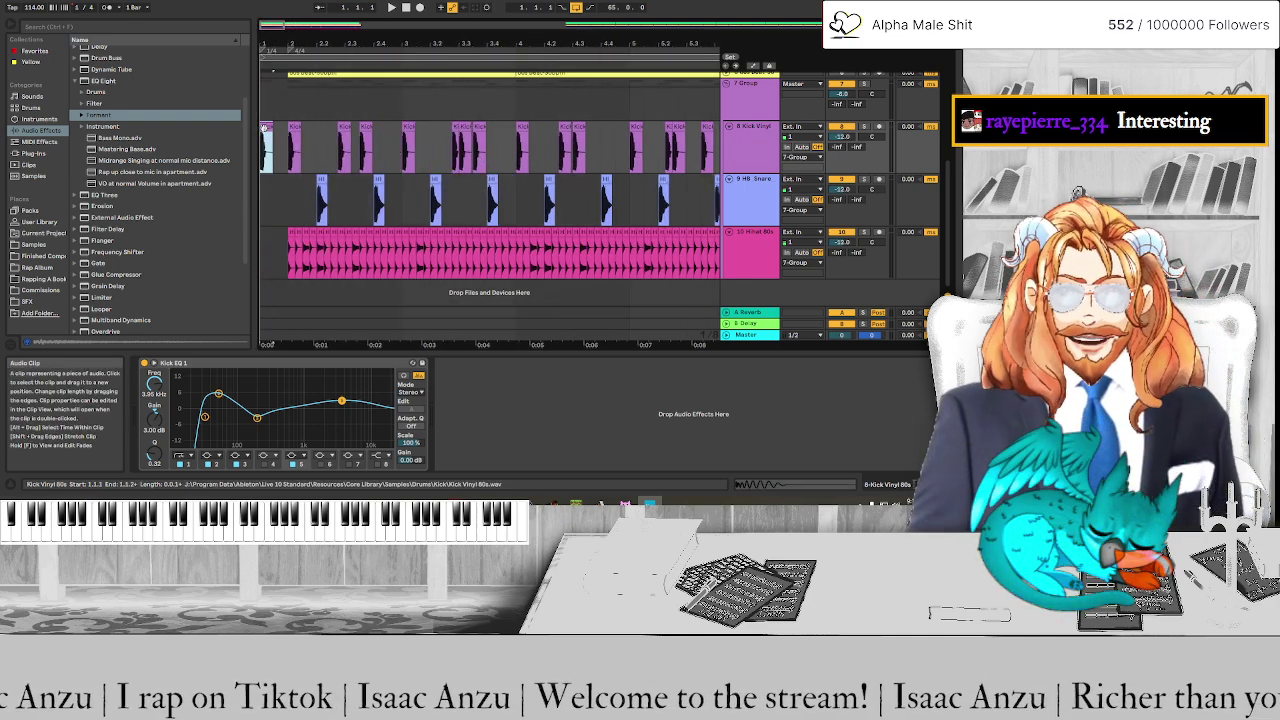
pyautogui.moveTo(266, 130); pyautogui.dragTo(302, 150)
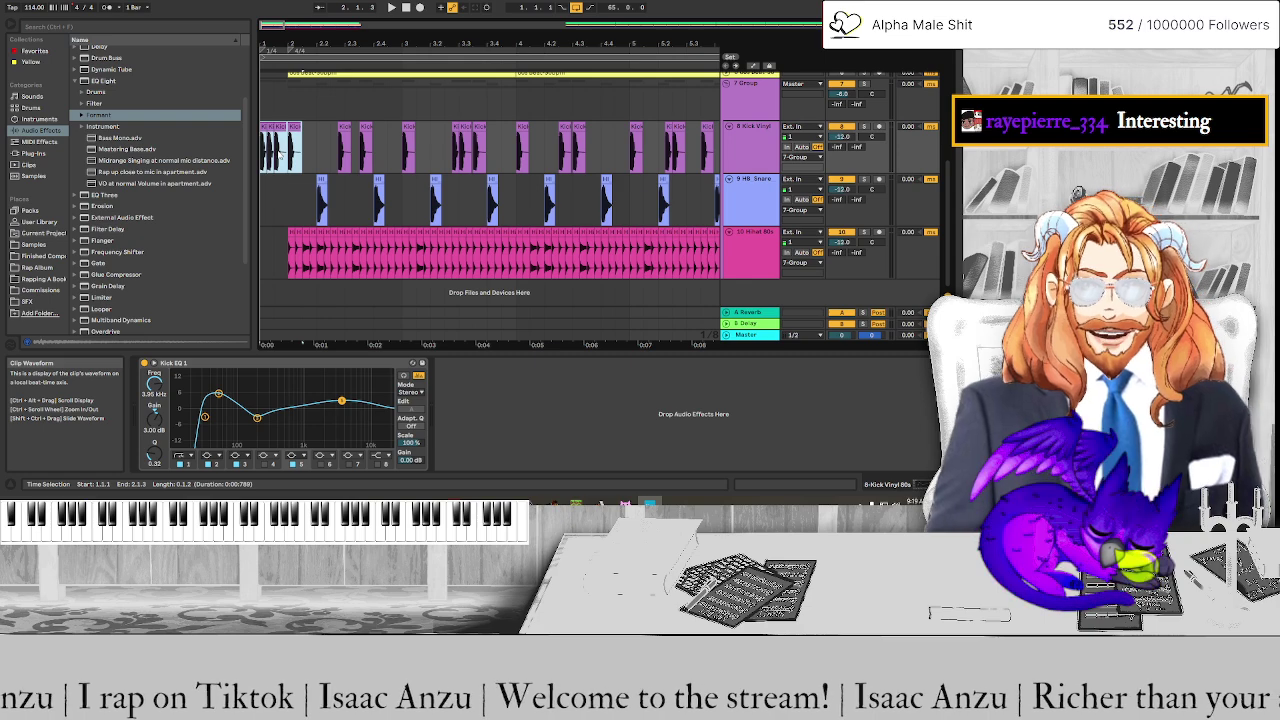
# Play the beat from 2.1.1, then stop and restart playback from 1.1.1 to hear the kick lead-in
pyautogui.click(288, 179)
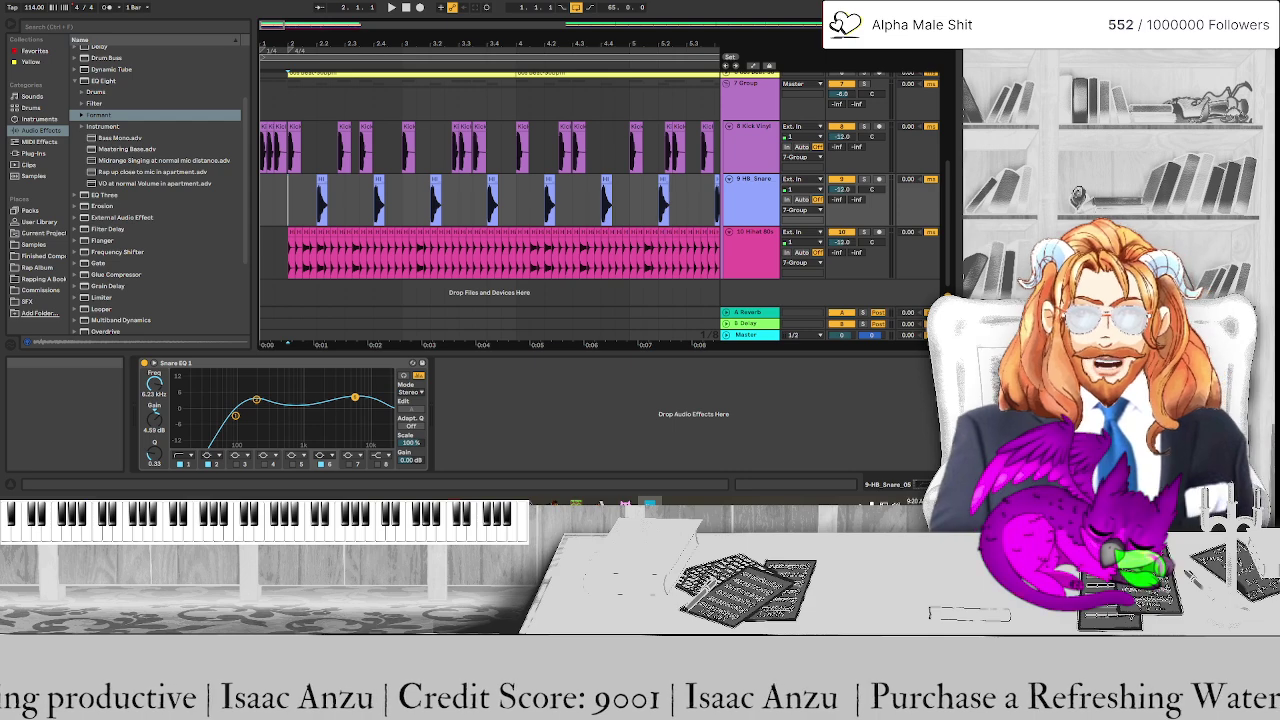
pyautogui.press('space')
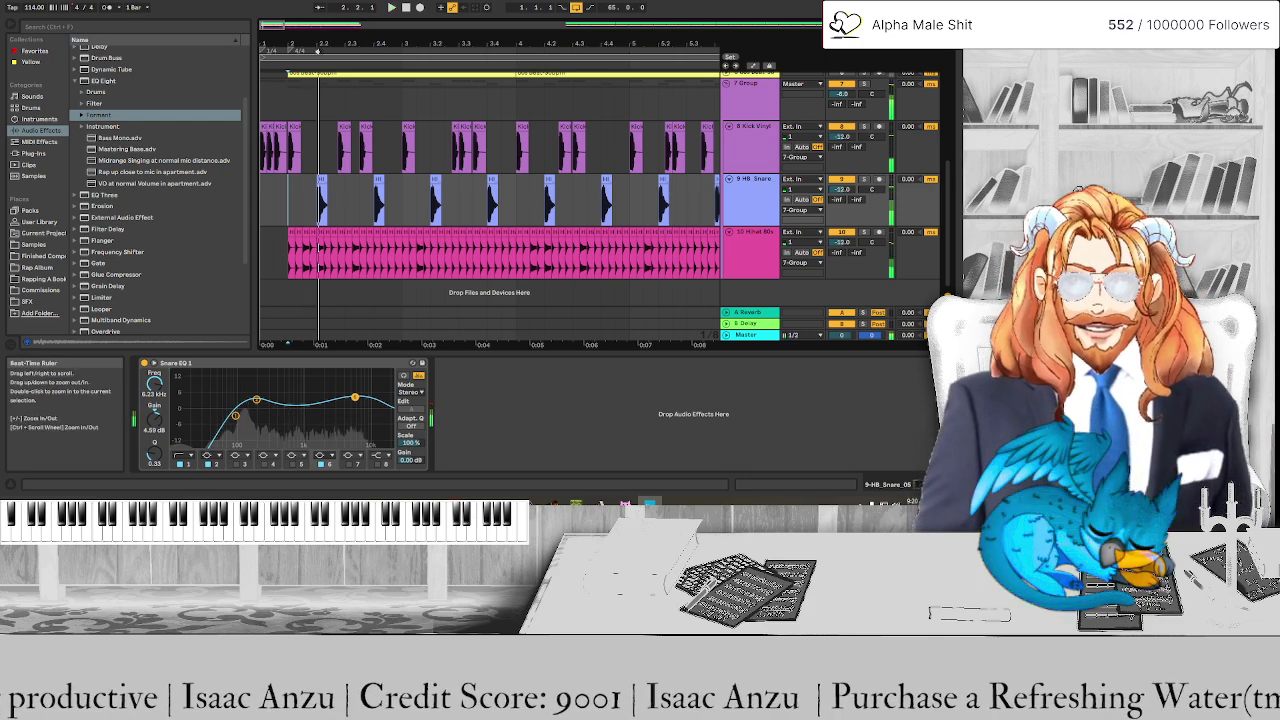
pyautogui.click(318, 58)
pyautogui.click(406, 8)
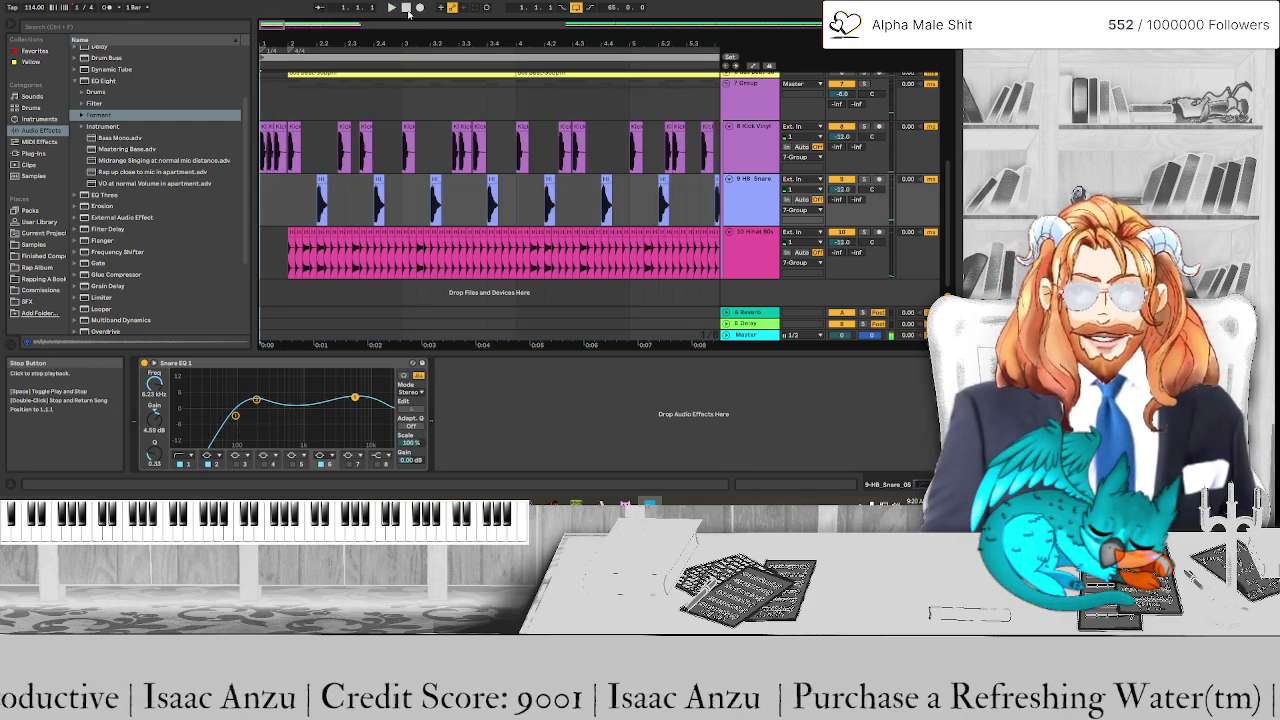
pyautogui.press('space')
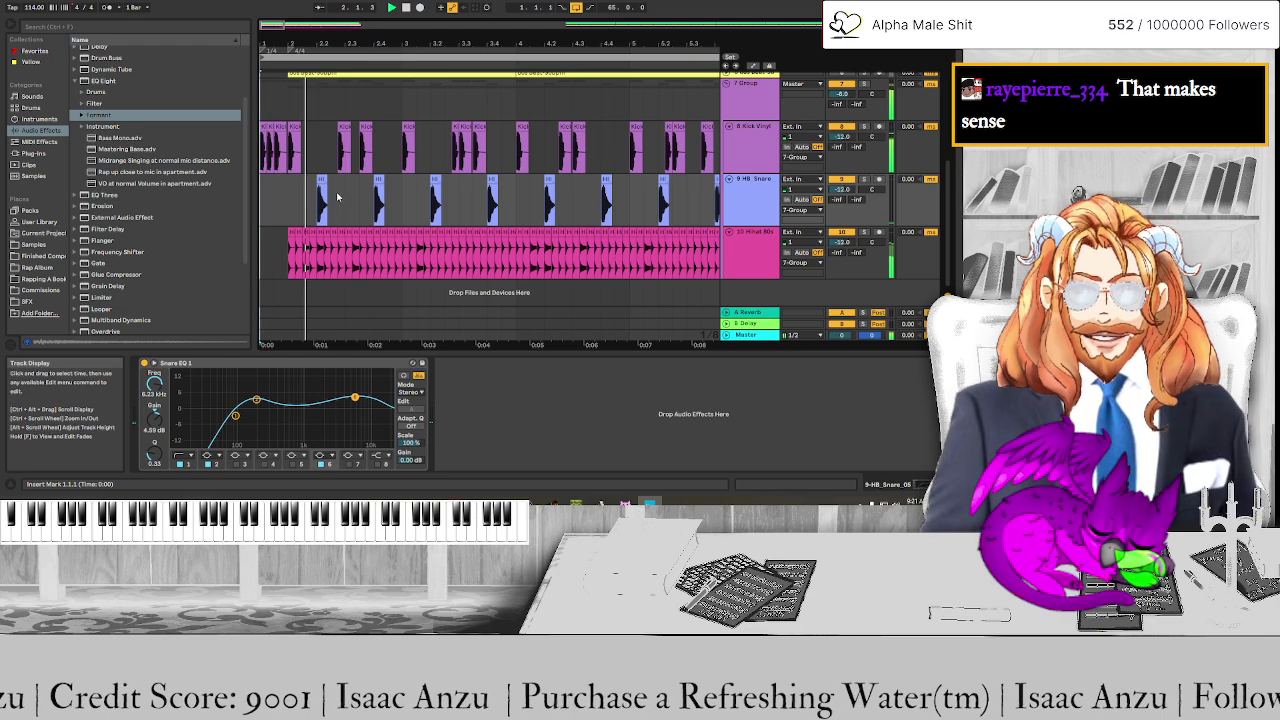
# Fold the kick, snare and hi-hat tracks and assign the 7-Group track color to its grouped tracks and clips
pyautogui.scroll(-5, 395, 226)
pyautogui.scroll(-3, 395, 226)
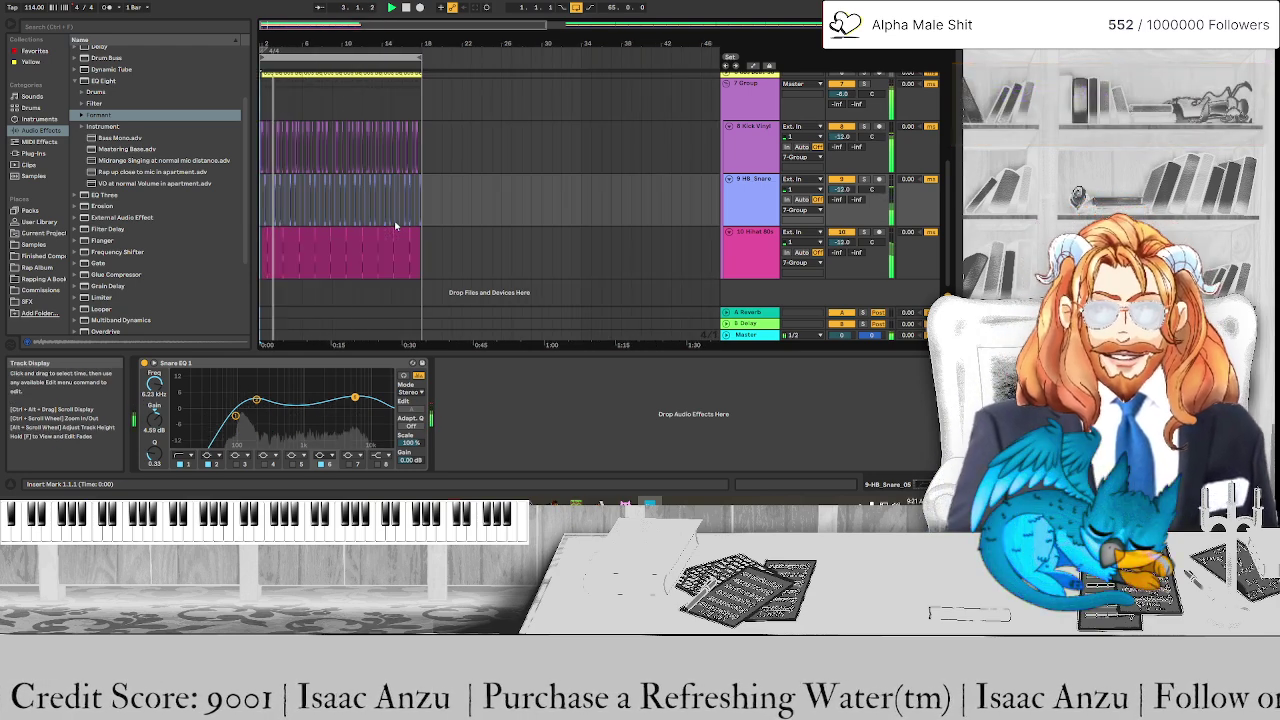
pyautogui.click(728, 126)
pyautogui.click(728, 137)
pyautogui.click(729, 150)
pyautogui.rightClick(745, 82)
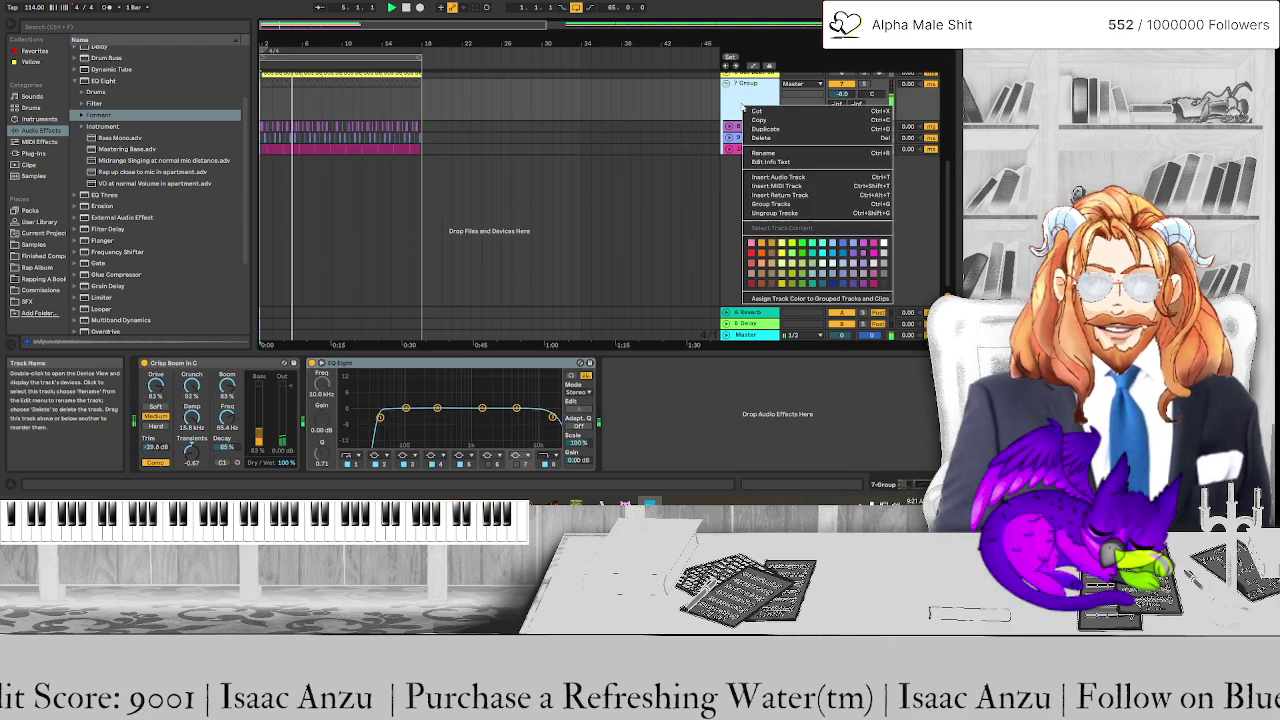
pyautogui.click(775, 292)
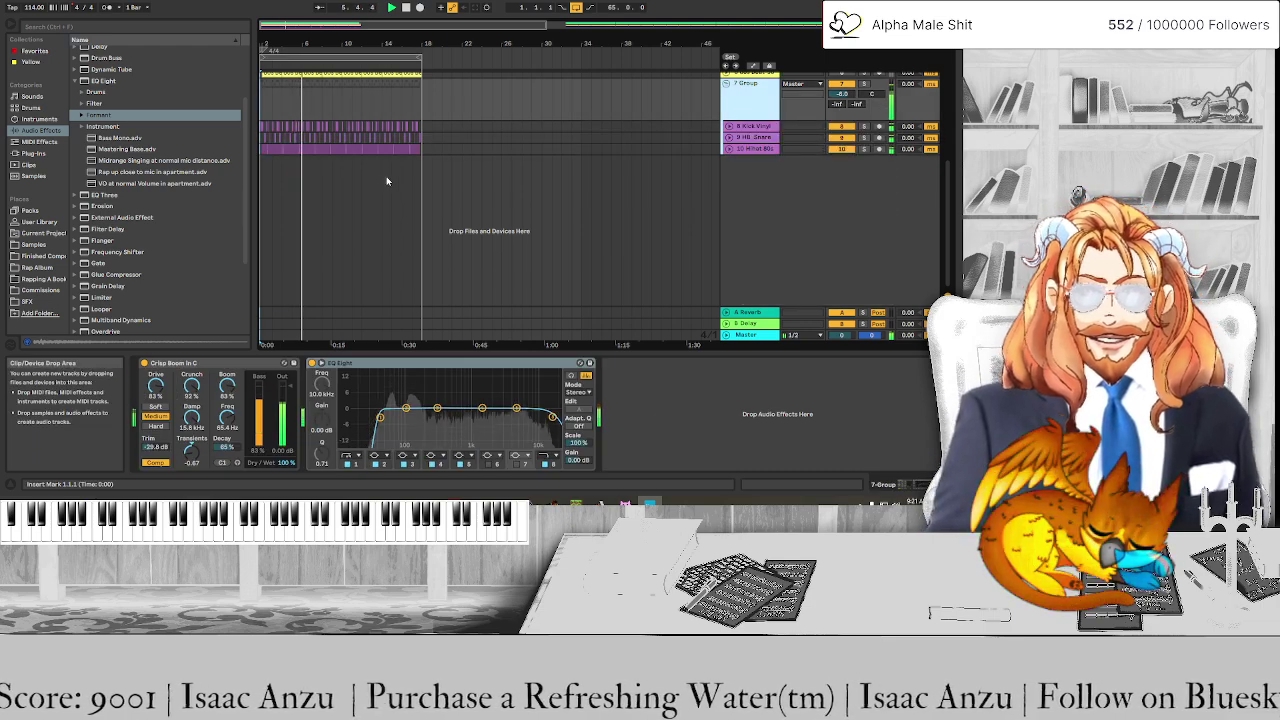
# Unfold the hi-hat track inside the drum group to show its clips
pyautogui.scroll(5, 380, 184)
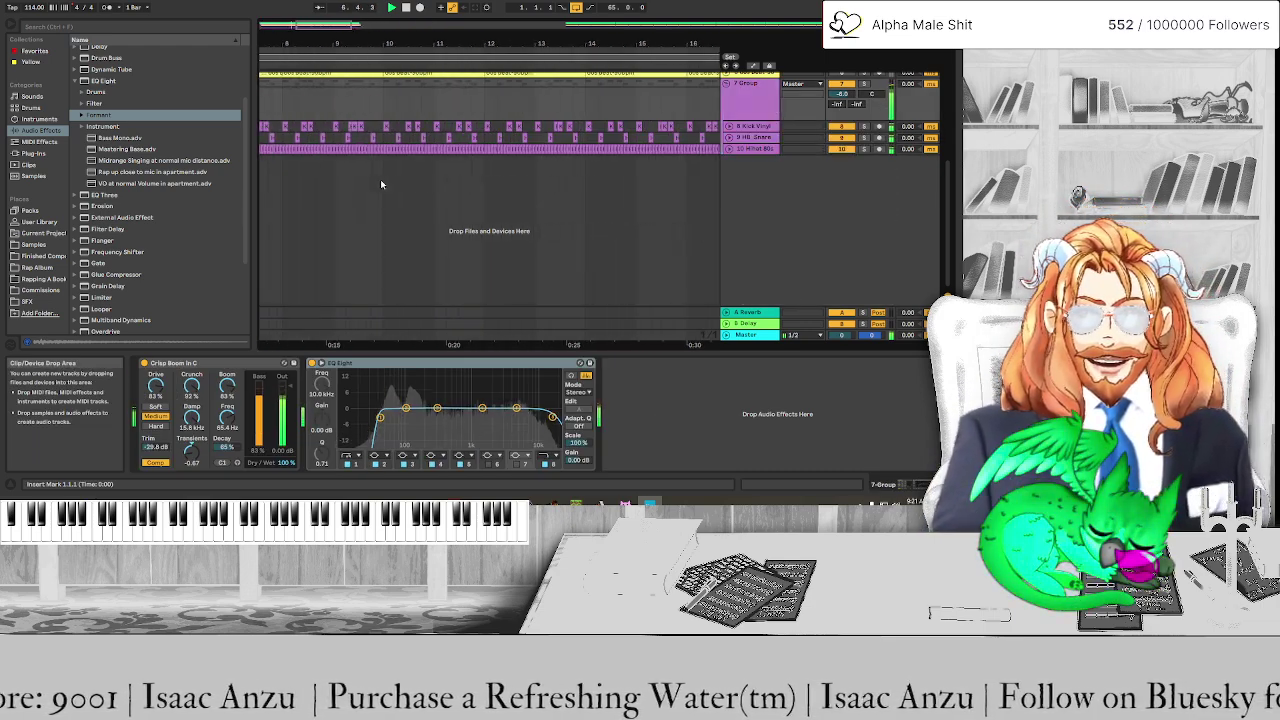
pyautogui.scroll(-2, 380, 179)
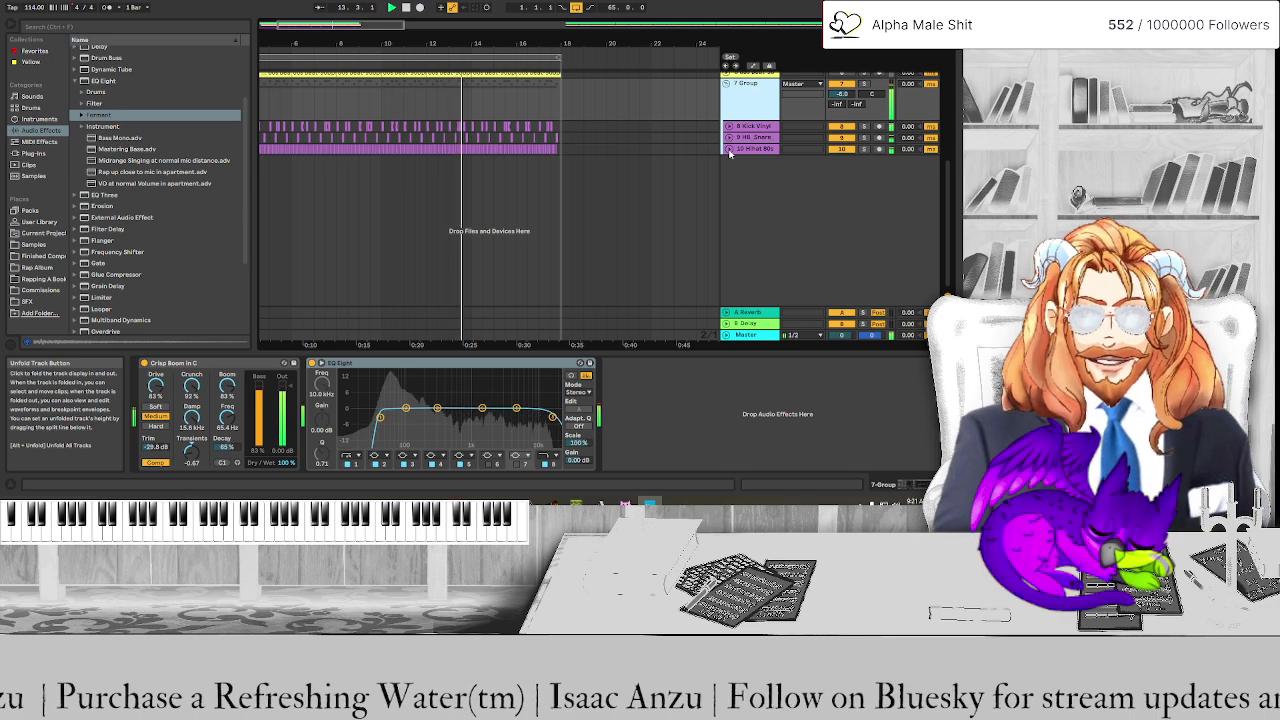
pyautogui.click(728, 149)
pyautogui.press('+')
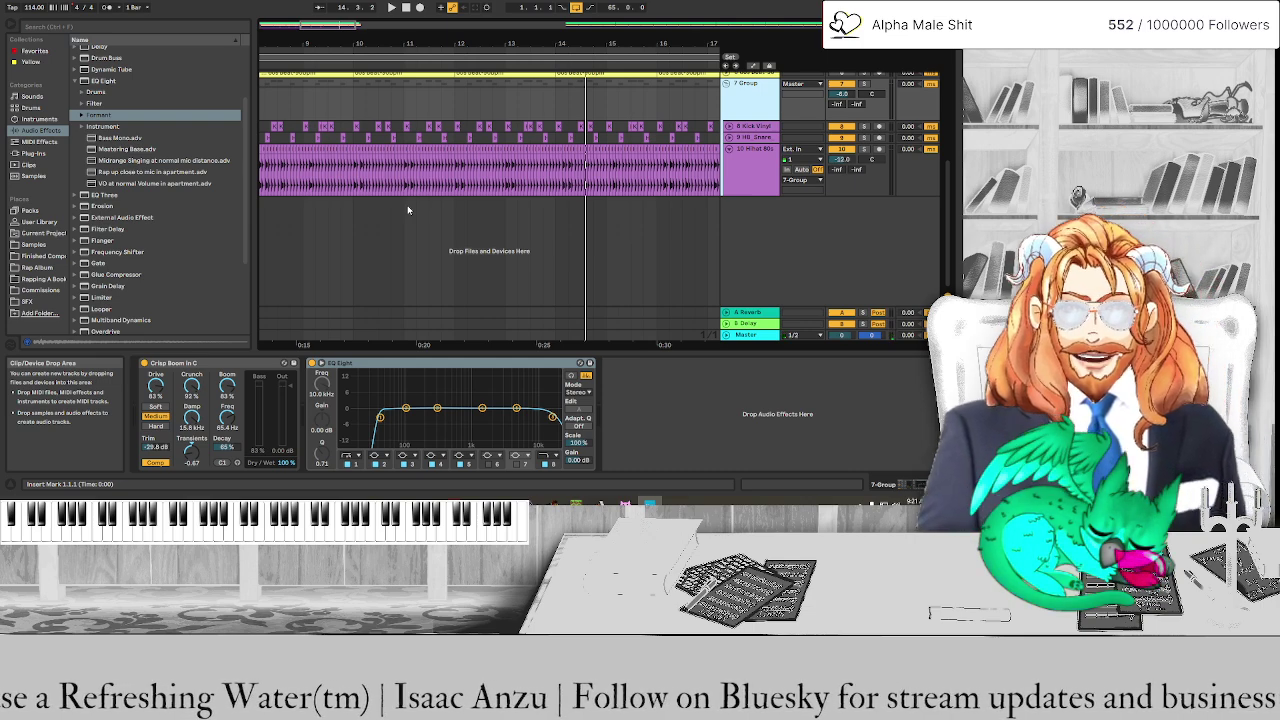
# Save the set and play the drum beat from 1.1.1 to check it with the kick lead-in
pyautogui.hotkey('ctrl', 's')
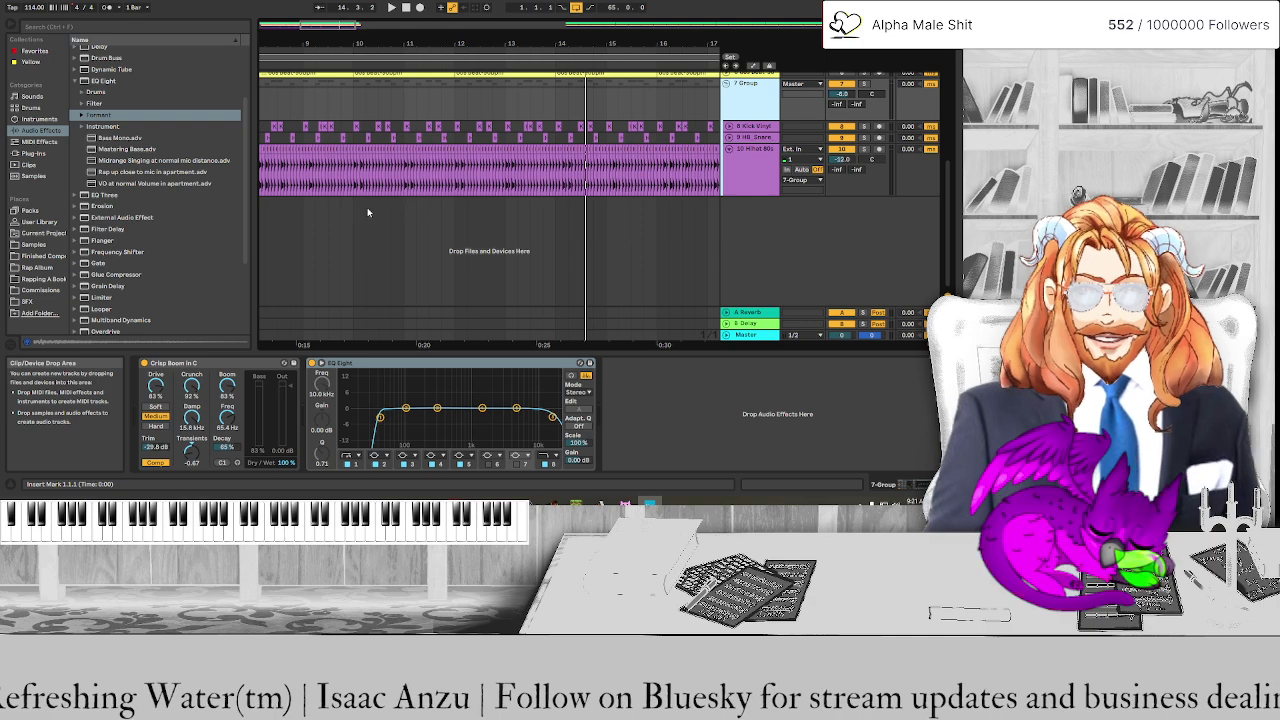
pyautogui.keyDown('ctrl'); pyautogui.scroll(5, 360, 215); pyautogui.keyUp('ctrl')
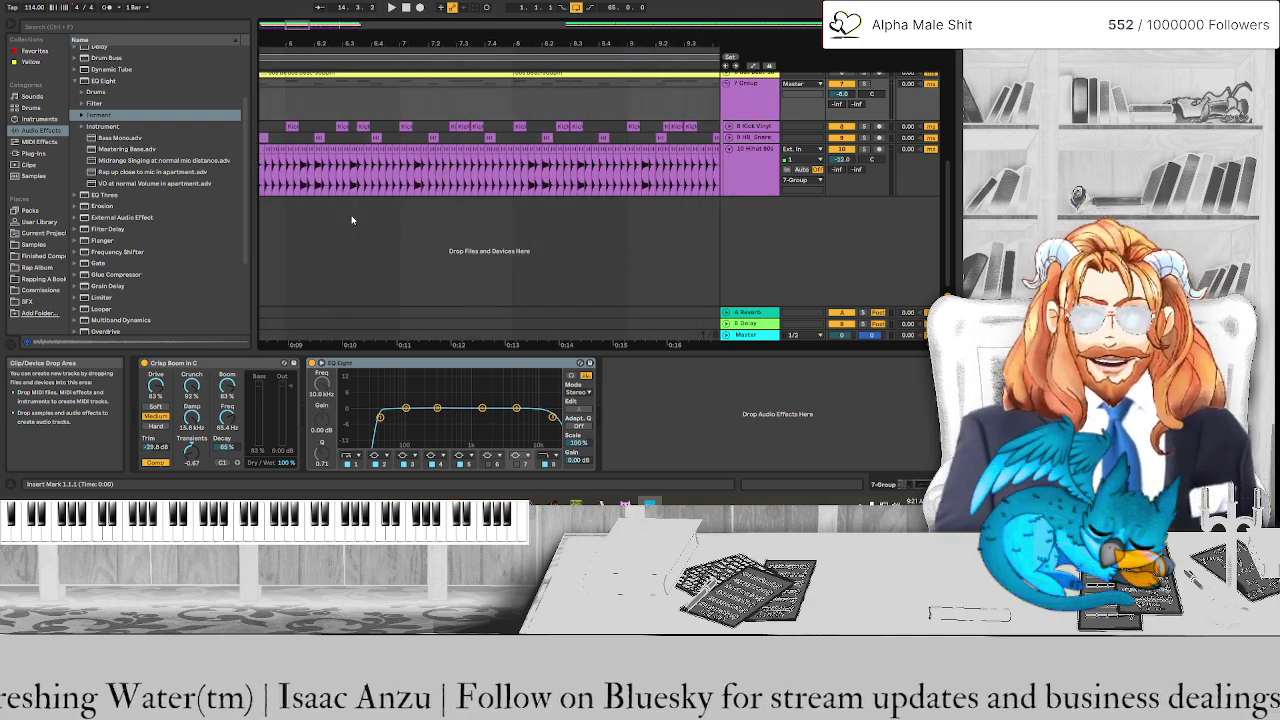
pyautogui.hscroll(-10, 351, 219)
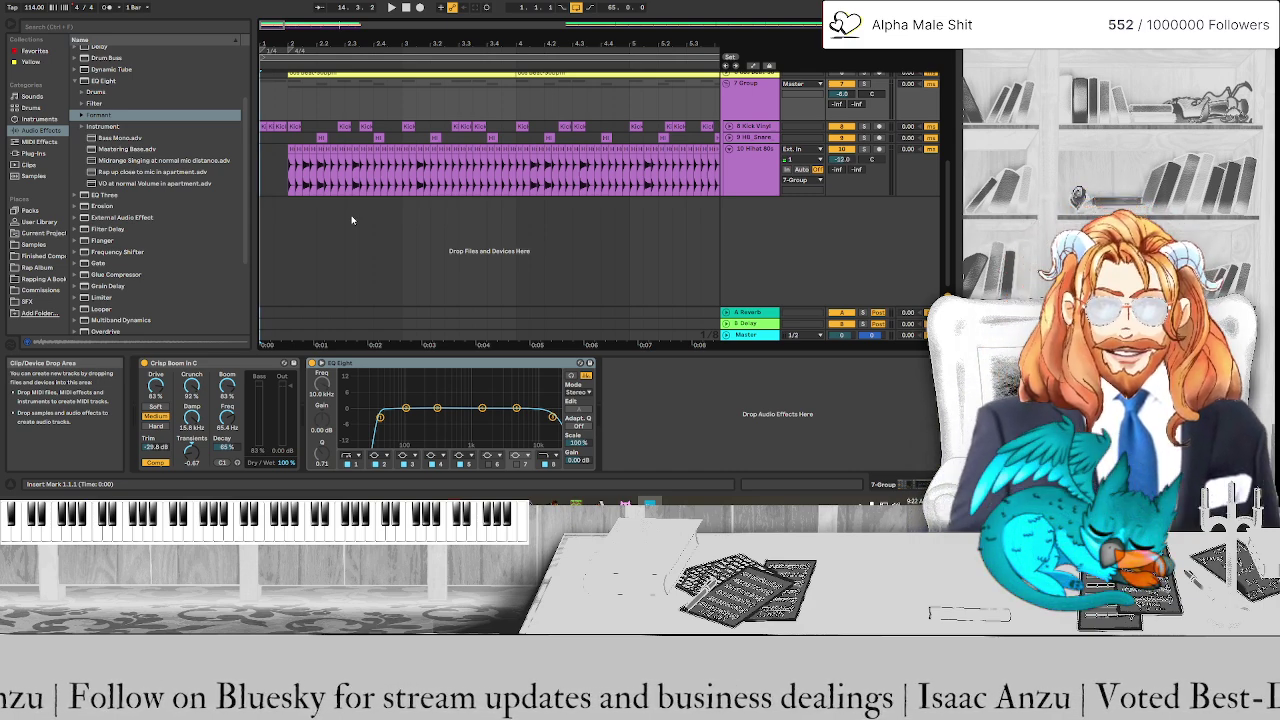
pyautogui.press('space')
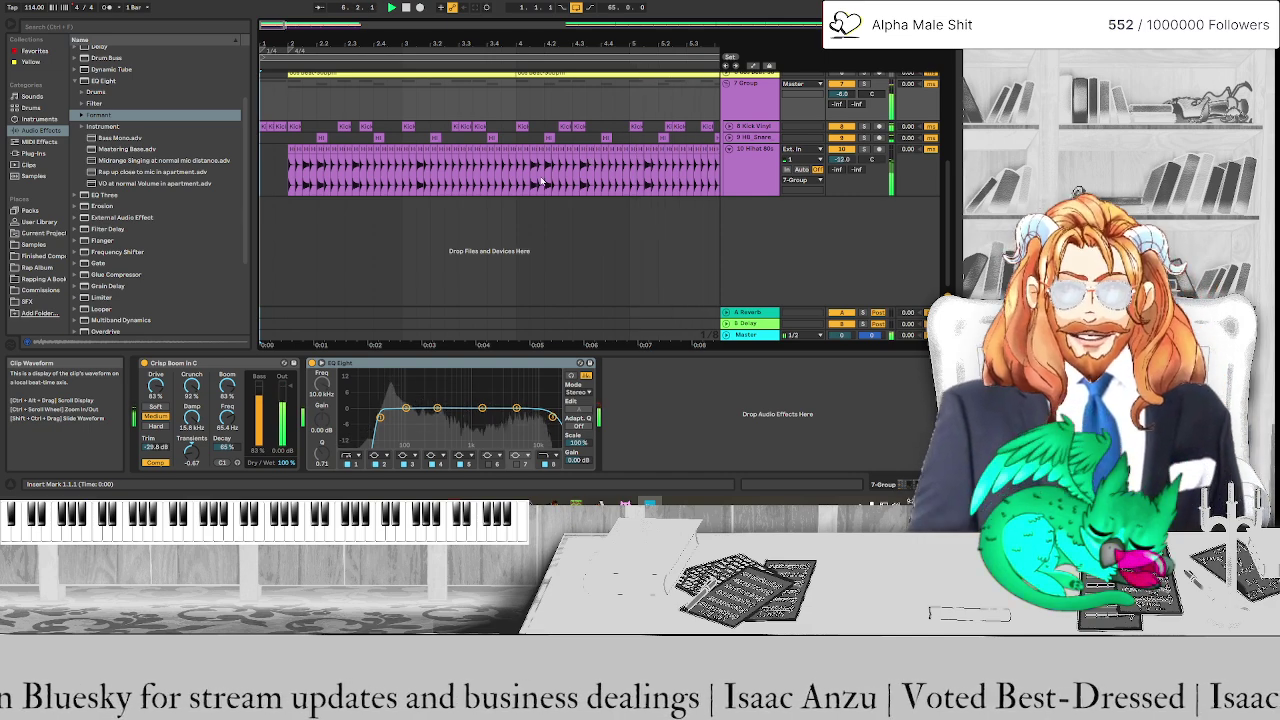
pyautogui.press('space')
# Select the loop range from 1.1.1 to 18.1.1 across all tracks and play the drums together with the piano and vocals
pyautogui.press('-')
pyautogui.press('-')
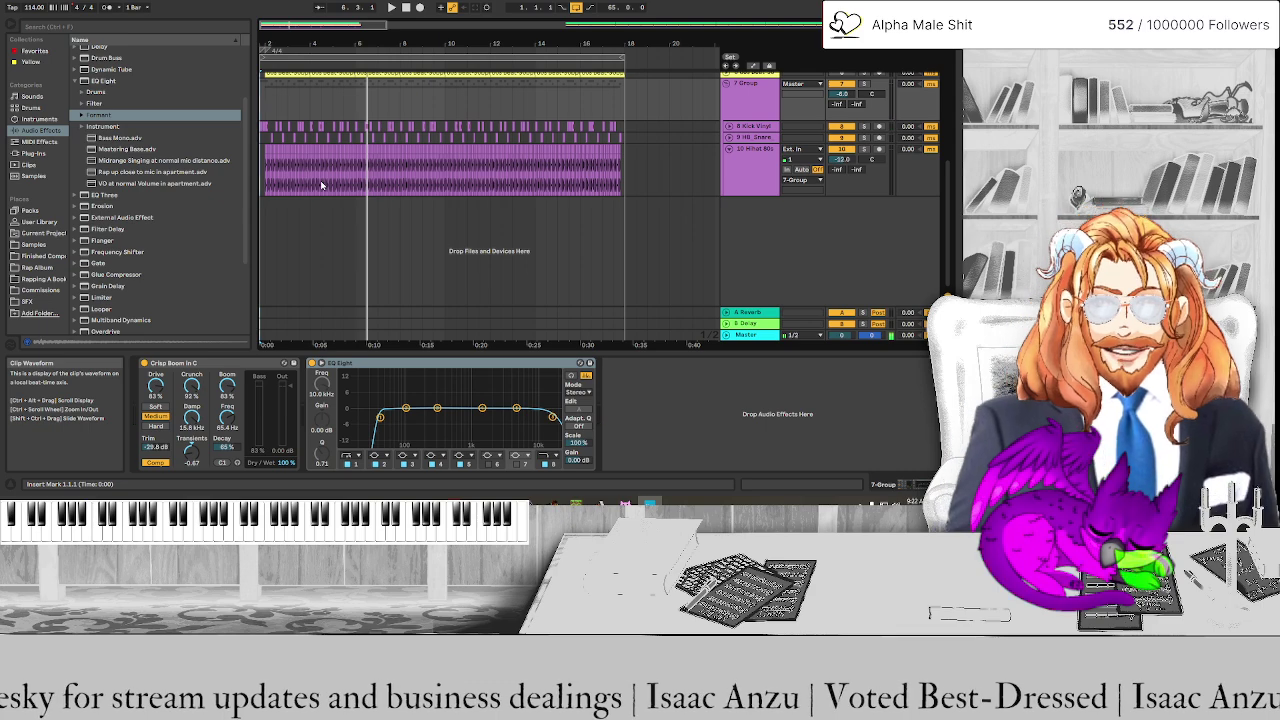
pyautogui.click(262, 178)
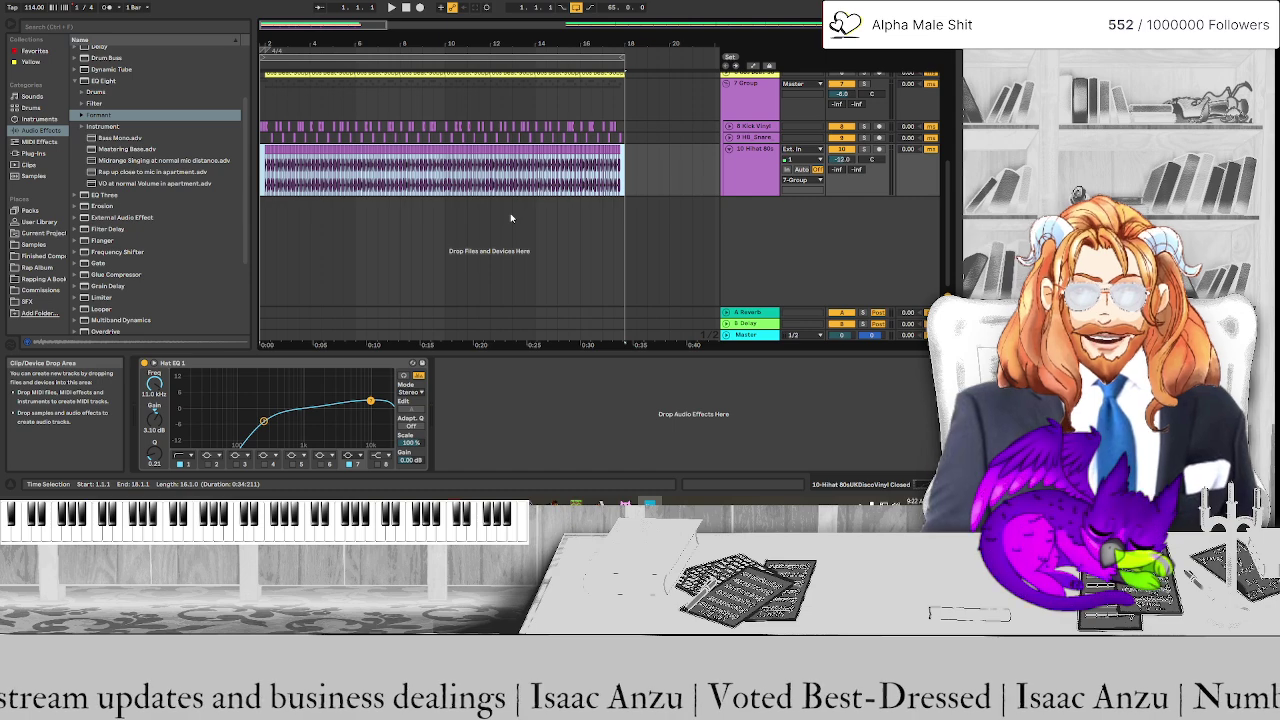
pyautogui.scroll(5, 510, 218)
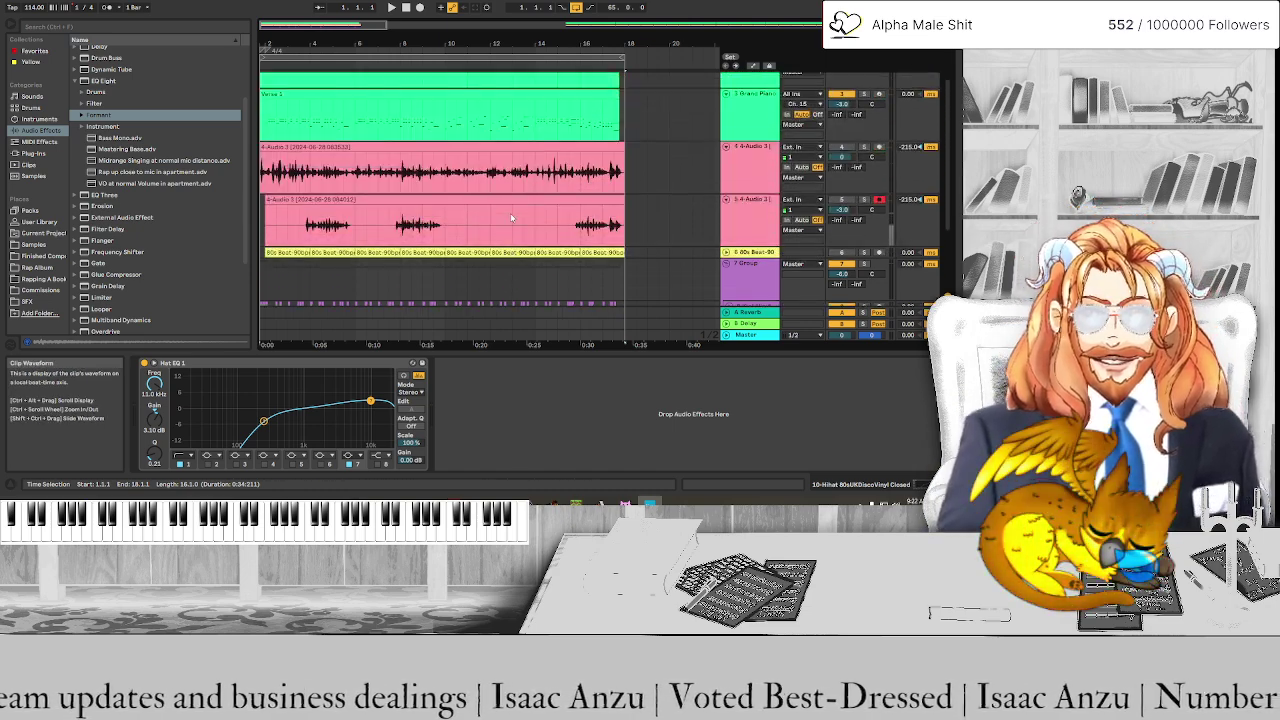
pyautogui.scroll(2, 510, 214)
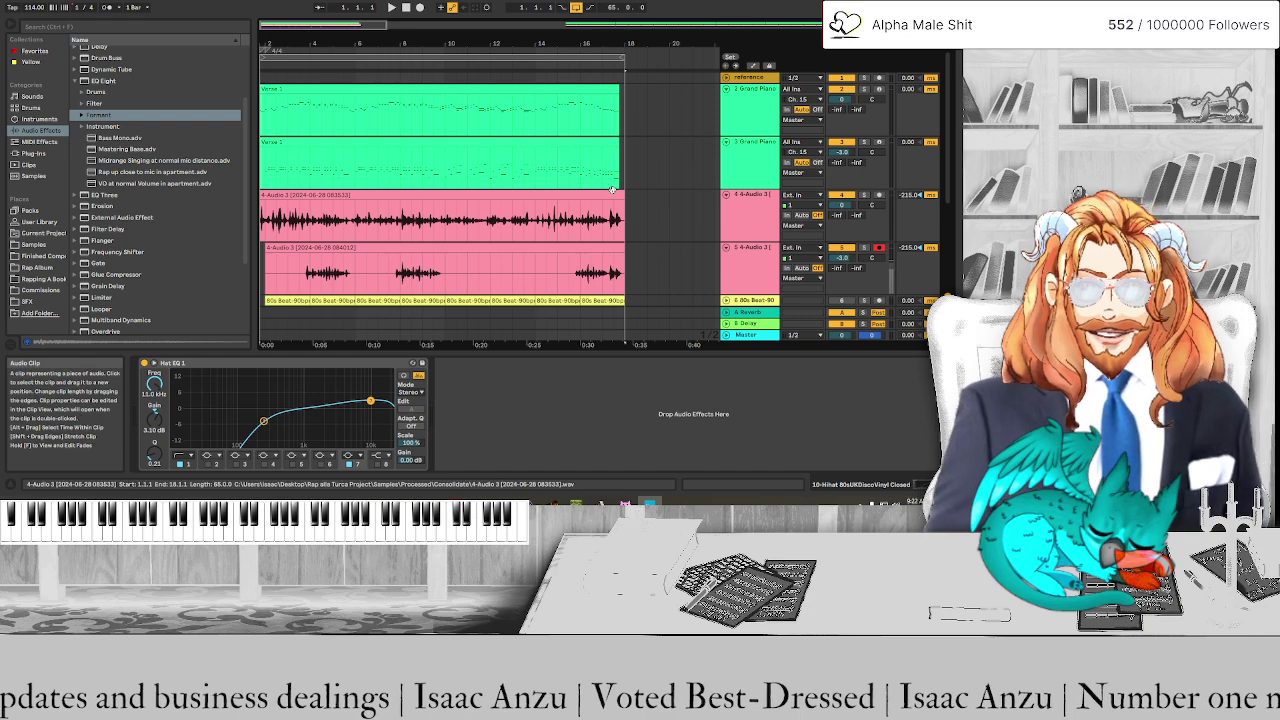
pyautogui.click(313, 56)
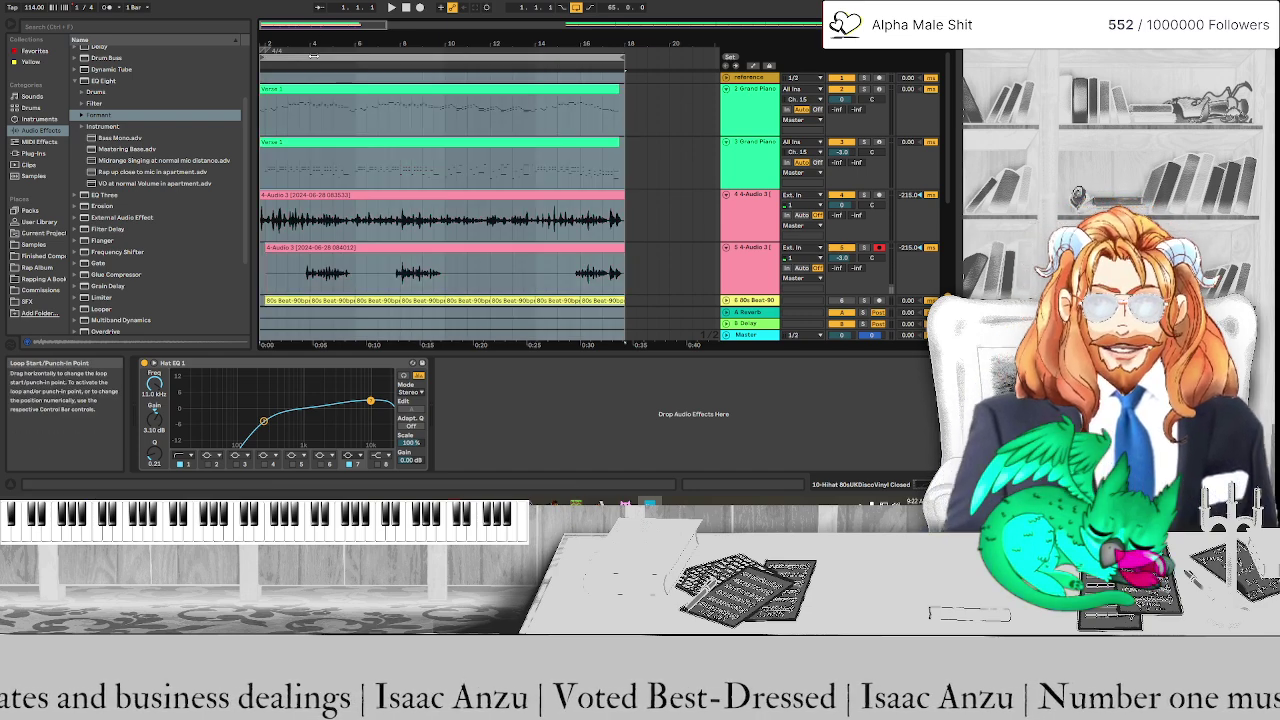
pyautogui.scroll(-2, 683, 174)
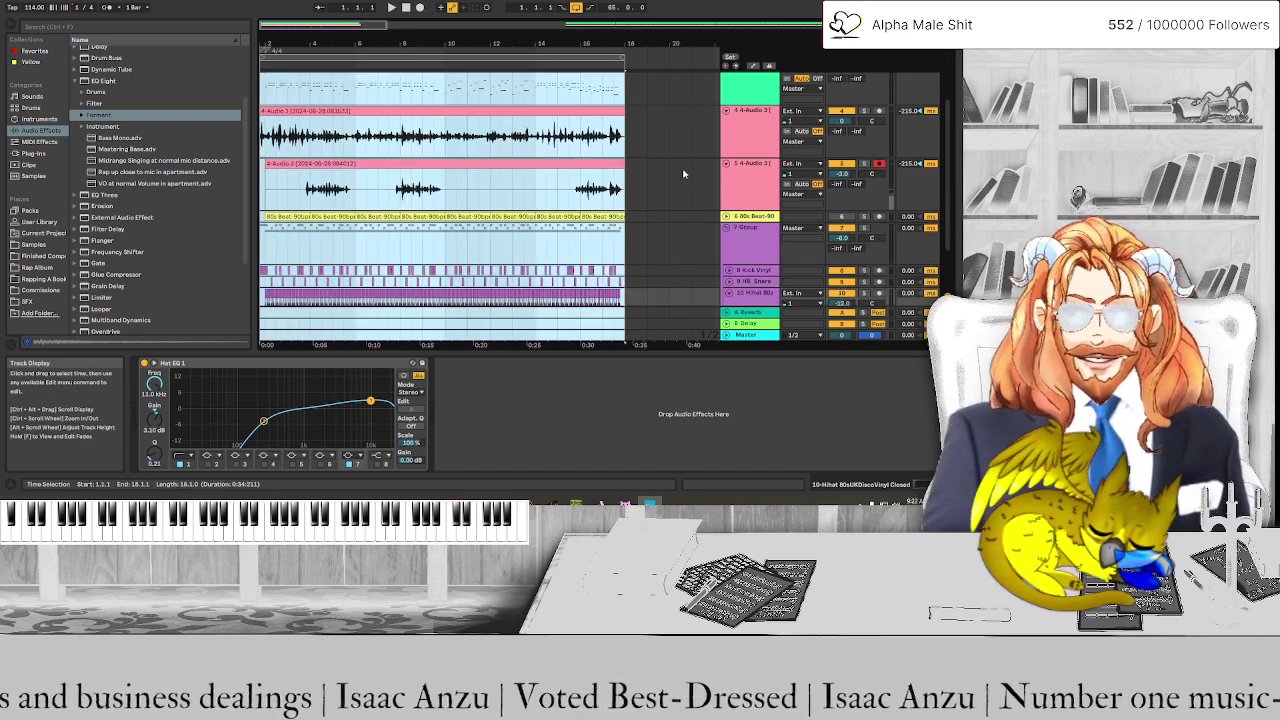
pyautogui.press('space')
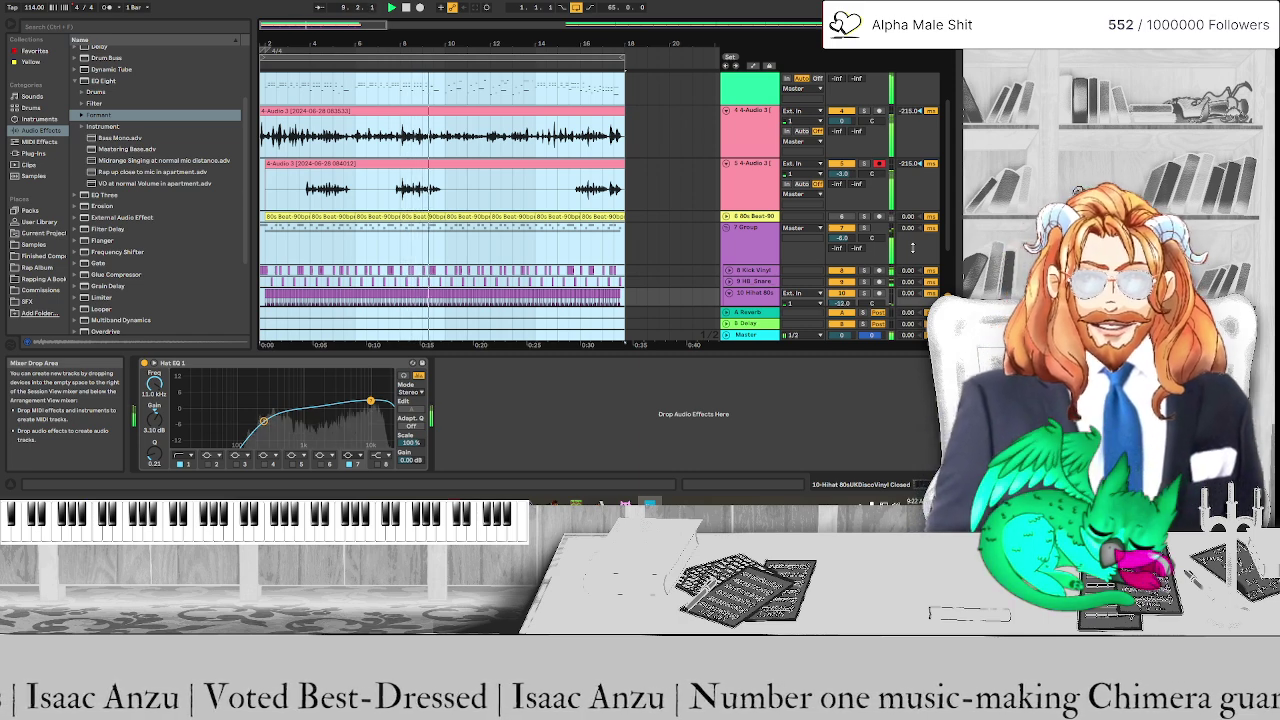
# Save the set, then set the 7-Group drum track's delay to -15 ms and play it against the vocals
pyautogui.scroll(3, 790, 165)
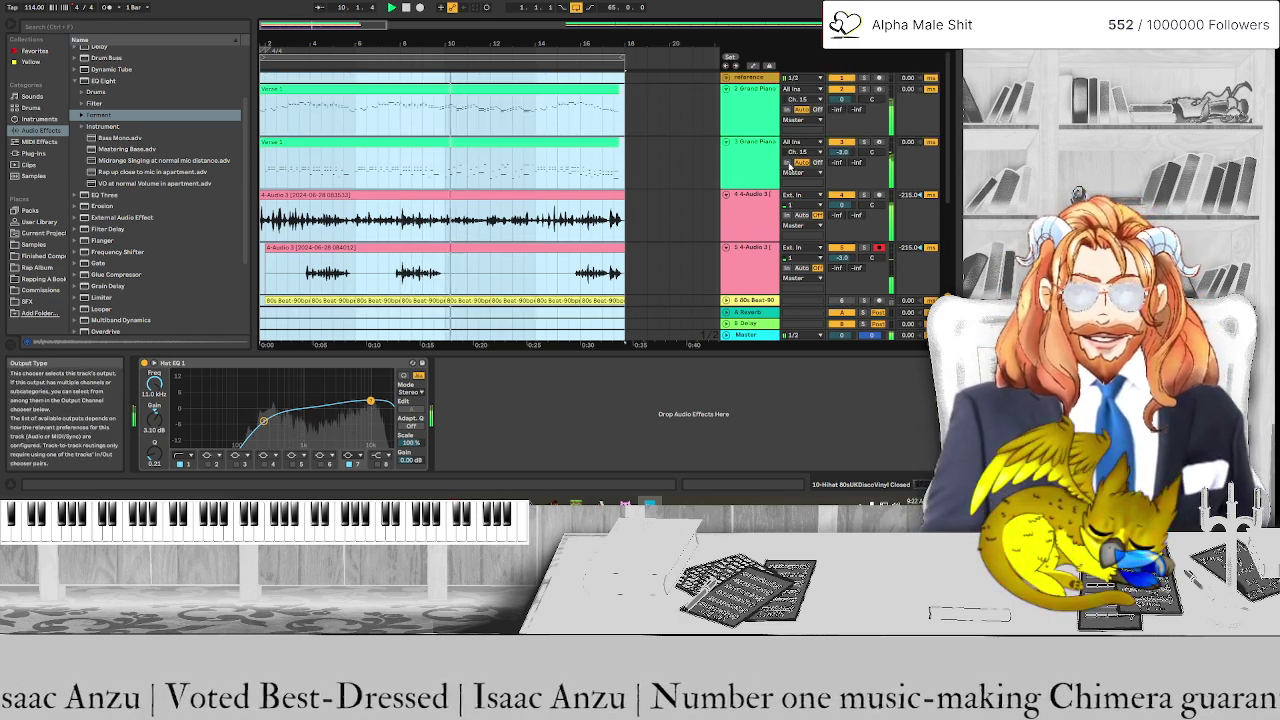
pyautogui.click(752, 215)
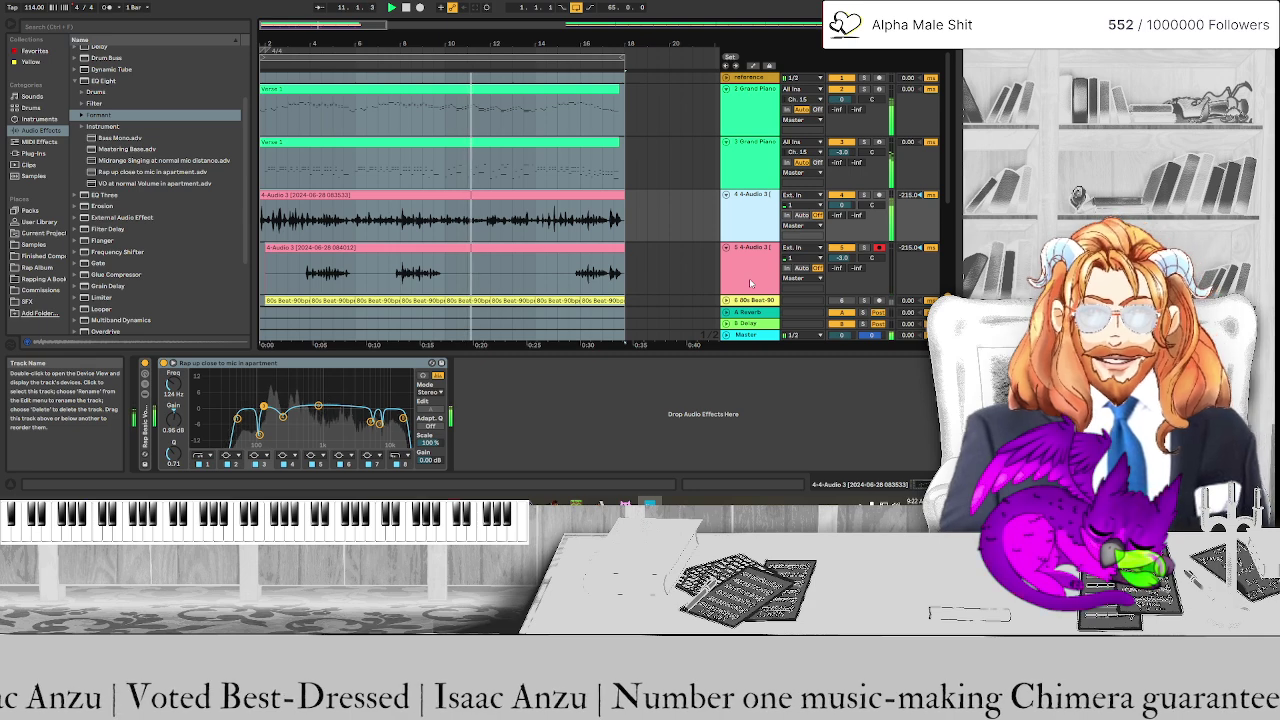
pyautogui.click(911, 212)
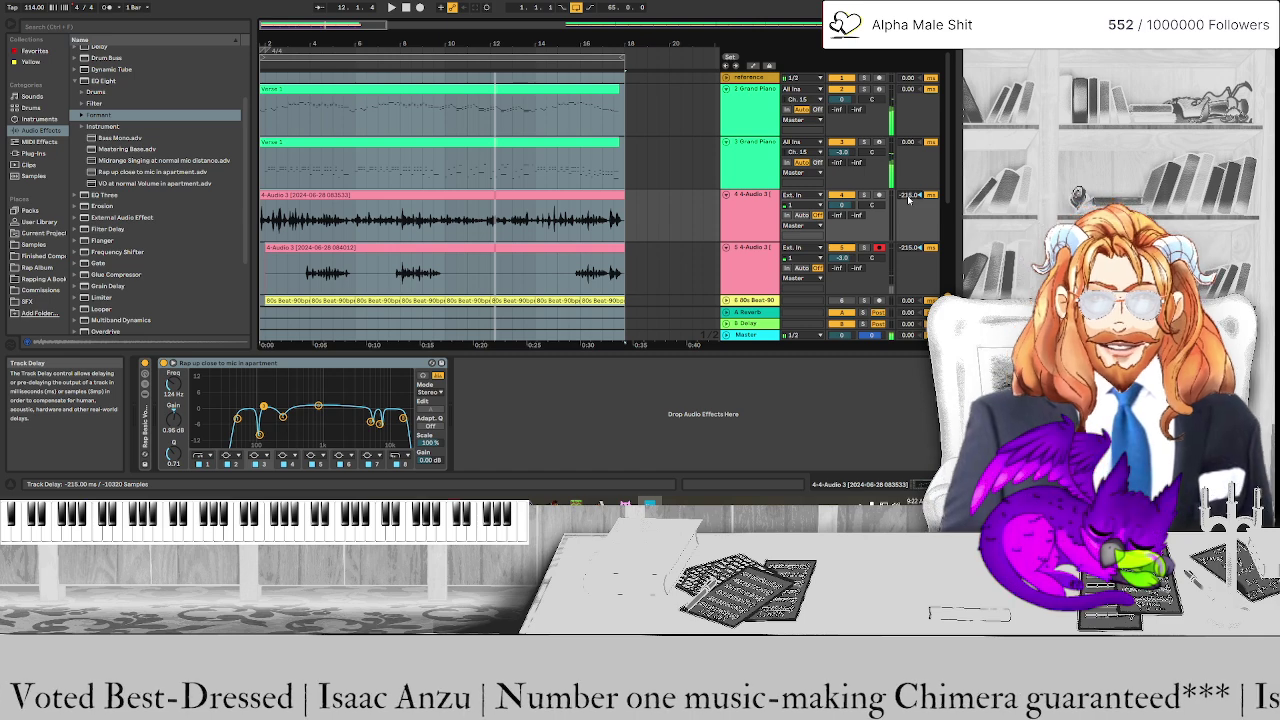
pyautogui.hotkey('ctrl', 's')
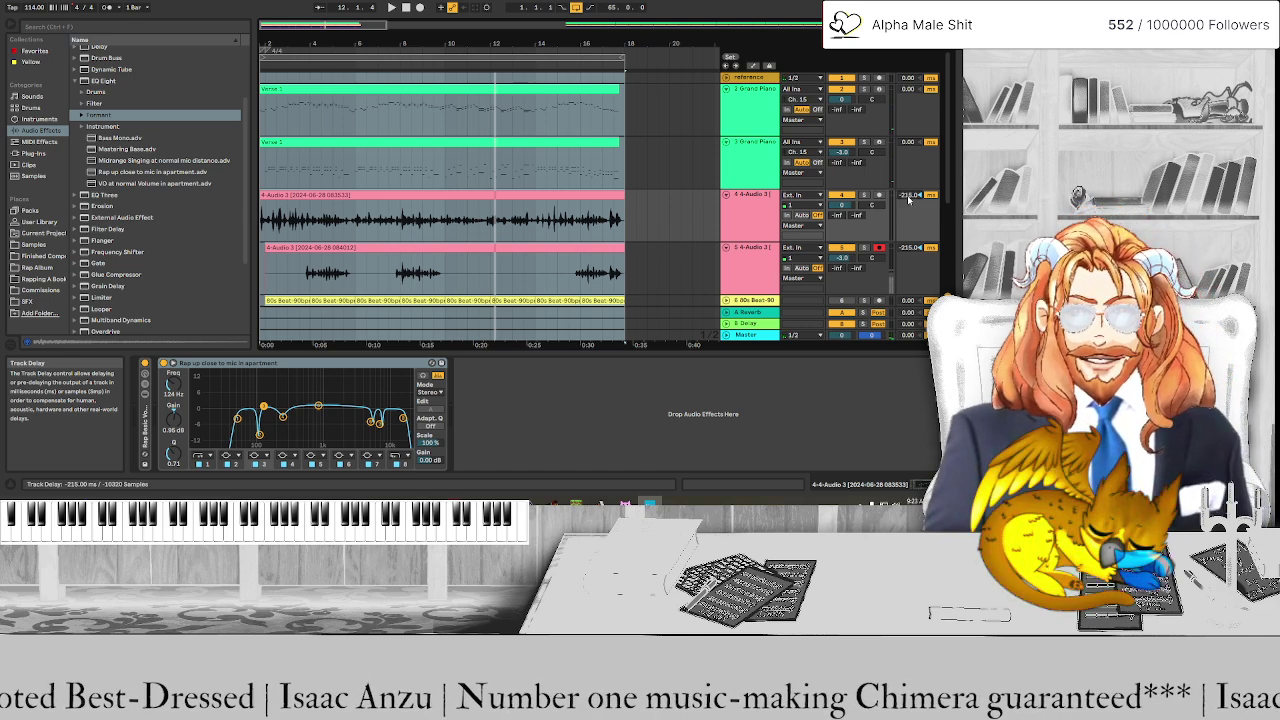
pyautogui.scroll(-4, 900, 198)
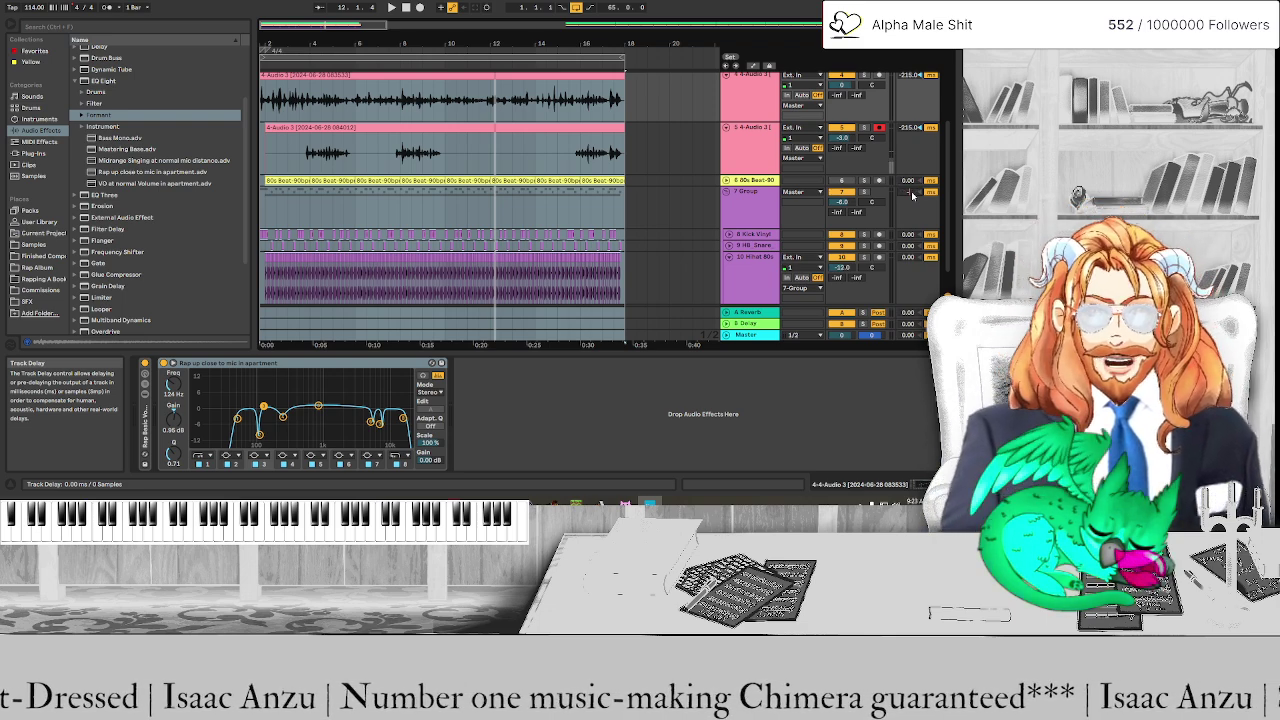
pyautogui.press('space')
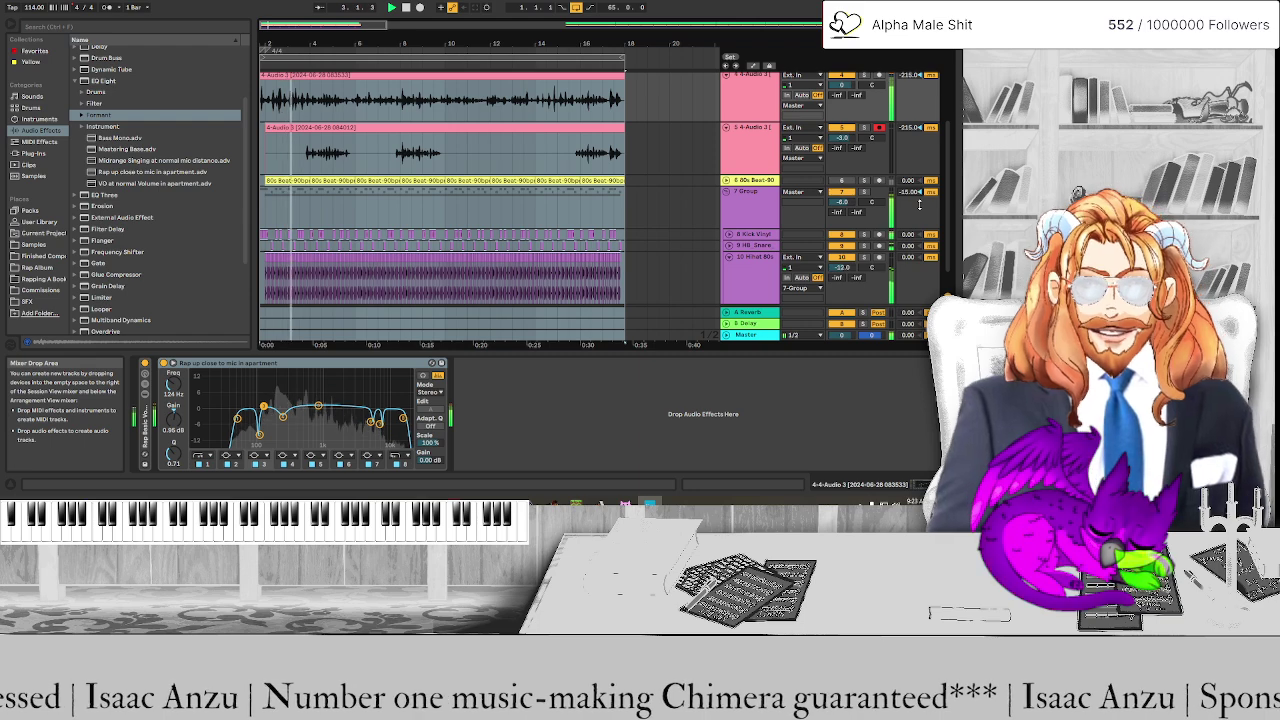
# Try a track delay of 15 ms on the 7-Group drum track and listen to the timing
pyautogui.click(907, 196)
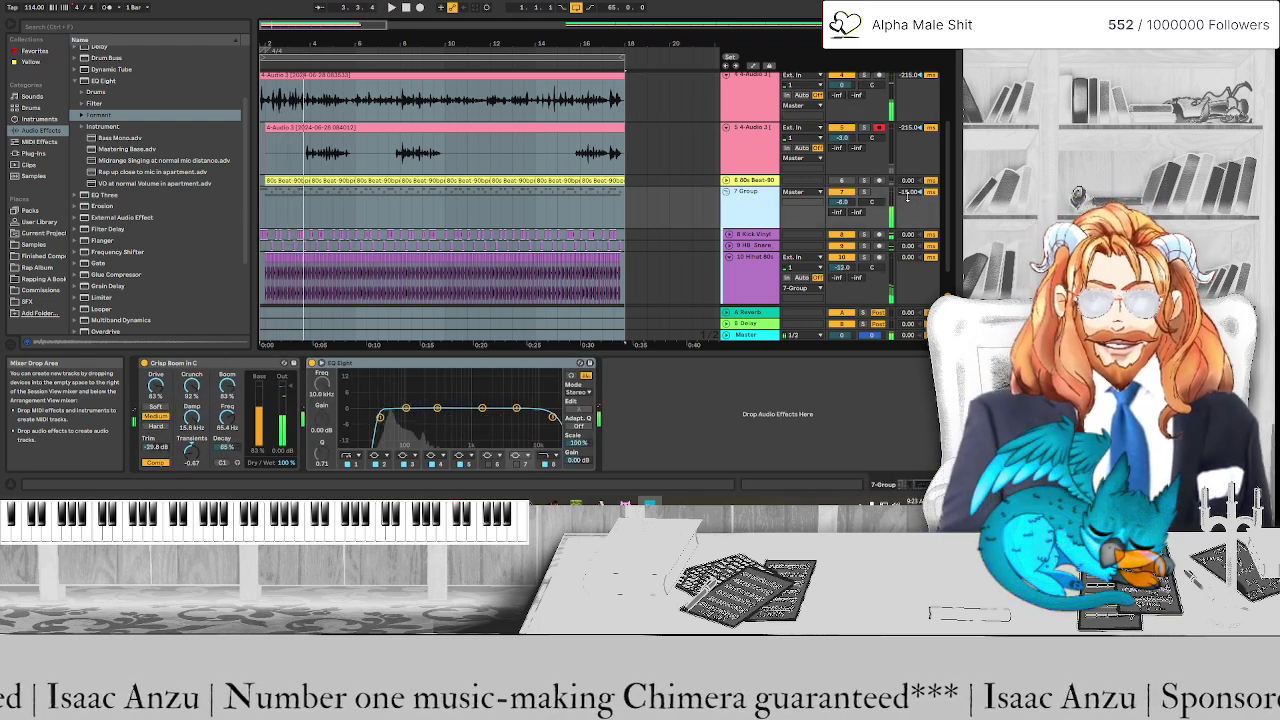
pyautogui.moveTo(908, 197); pyautogui.dragTo(927, 213)
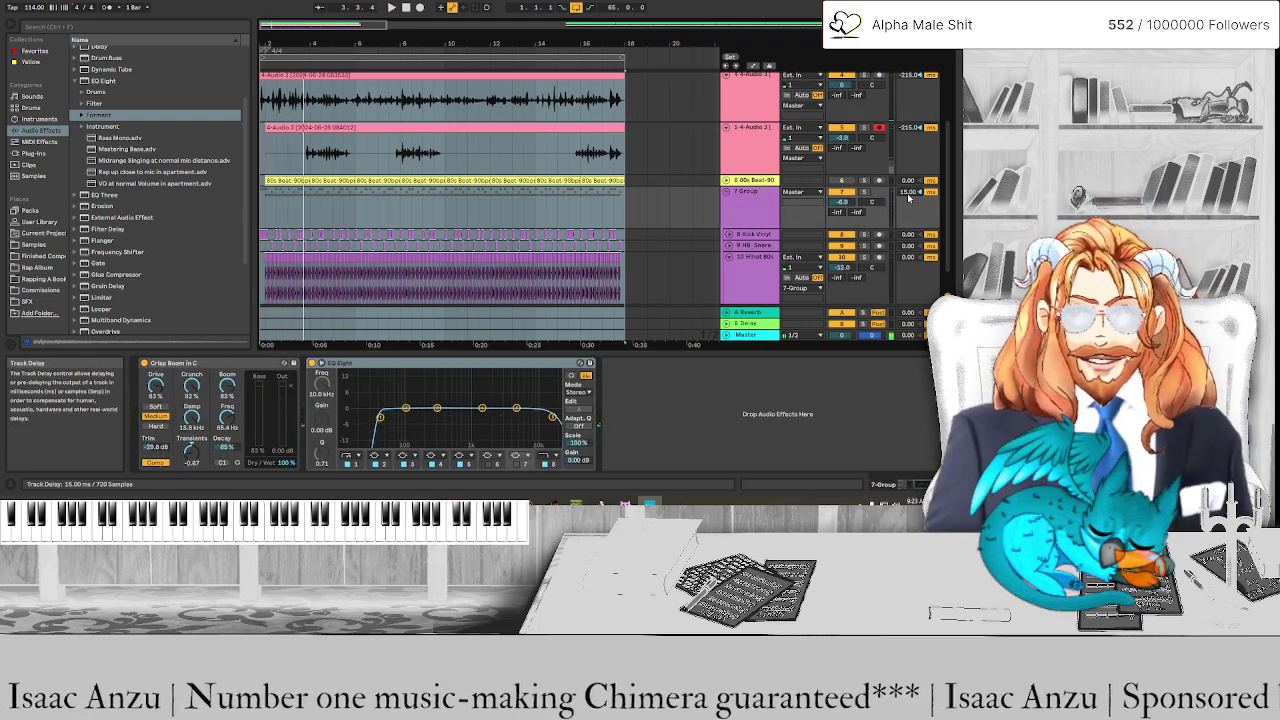
pyautogui.press('space')
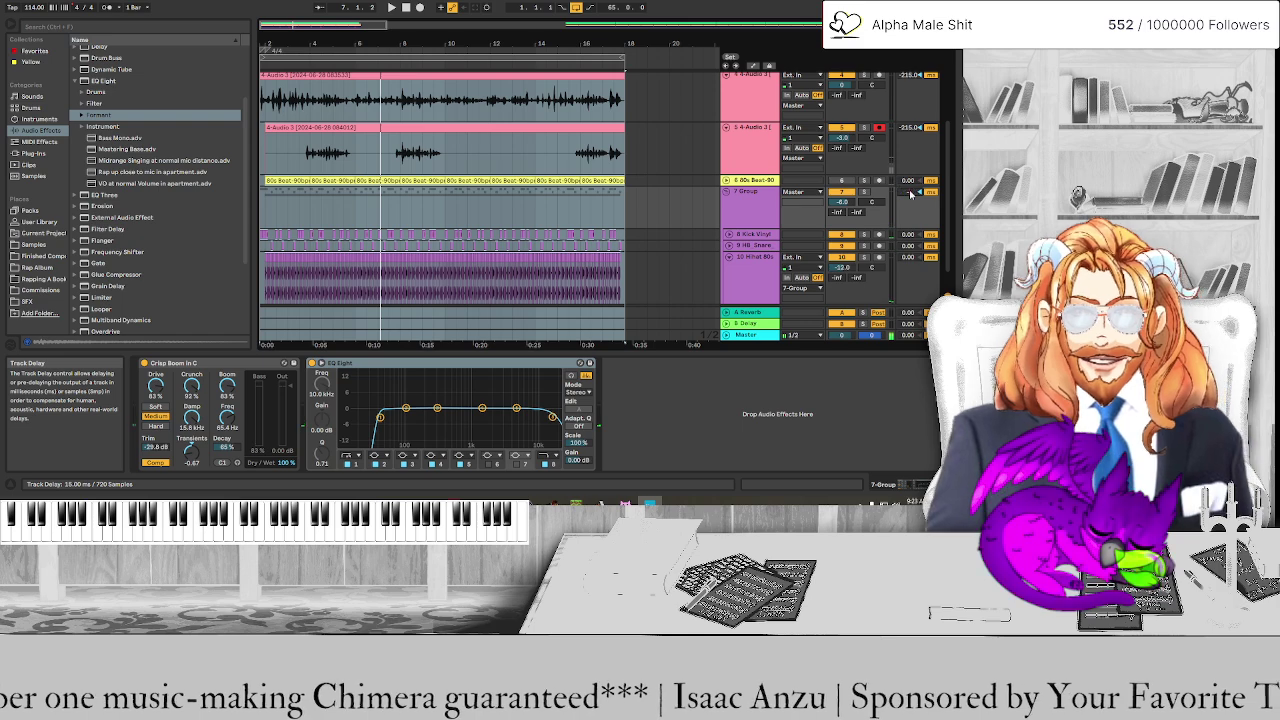
# Set the 7-Group drum track's delay to -10 ms, play it back with the vocals and fold the hi-hat track
pyautogui.moveTo(910, 193); pyautogui.dragTo(910, 194)
pyautogui.press('space')
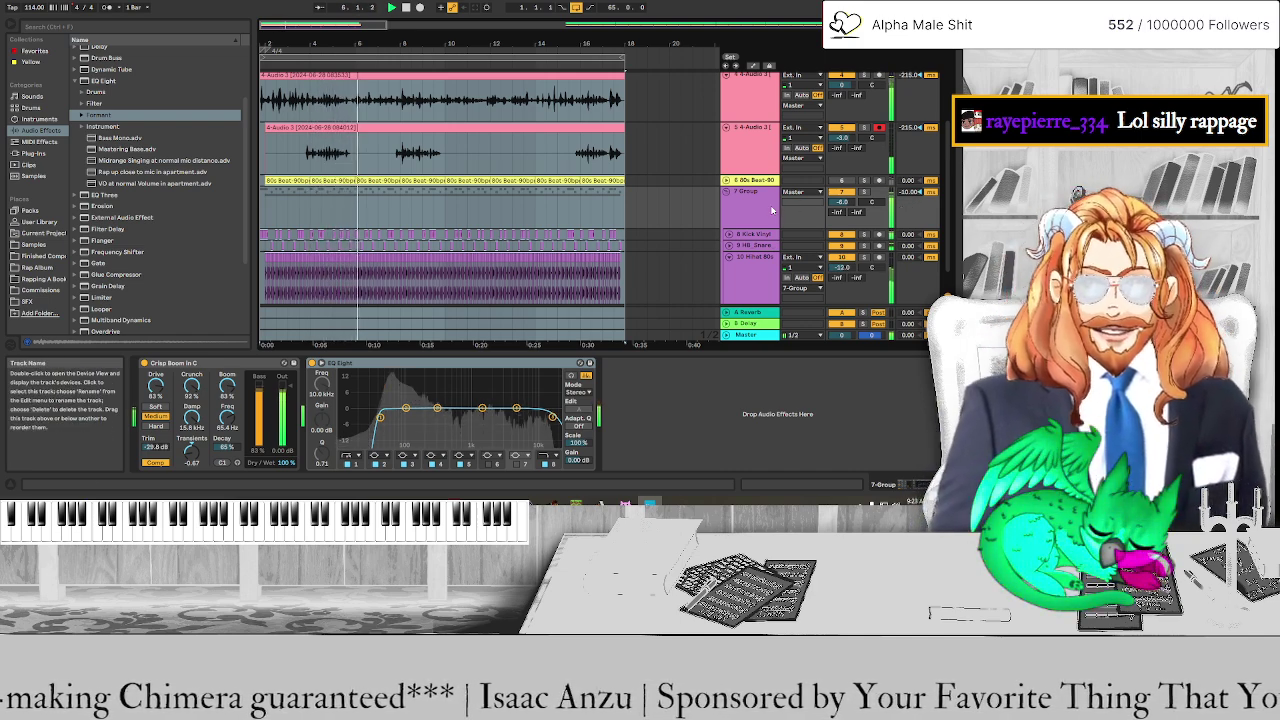
pyautogui.scroll(3, 767, 211)
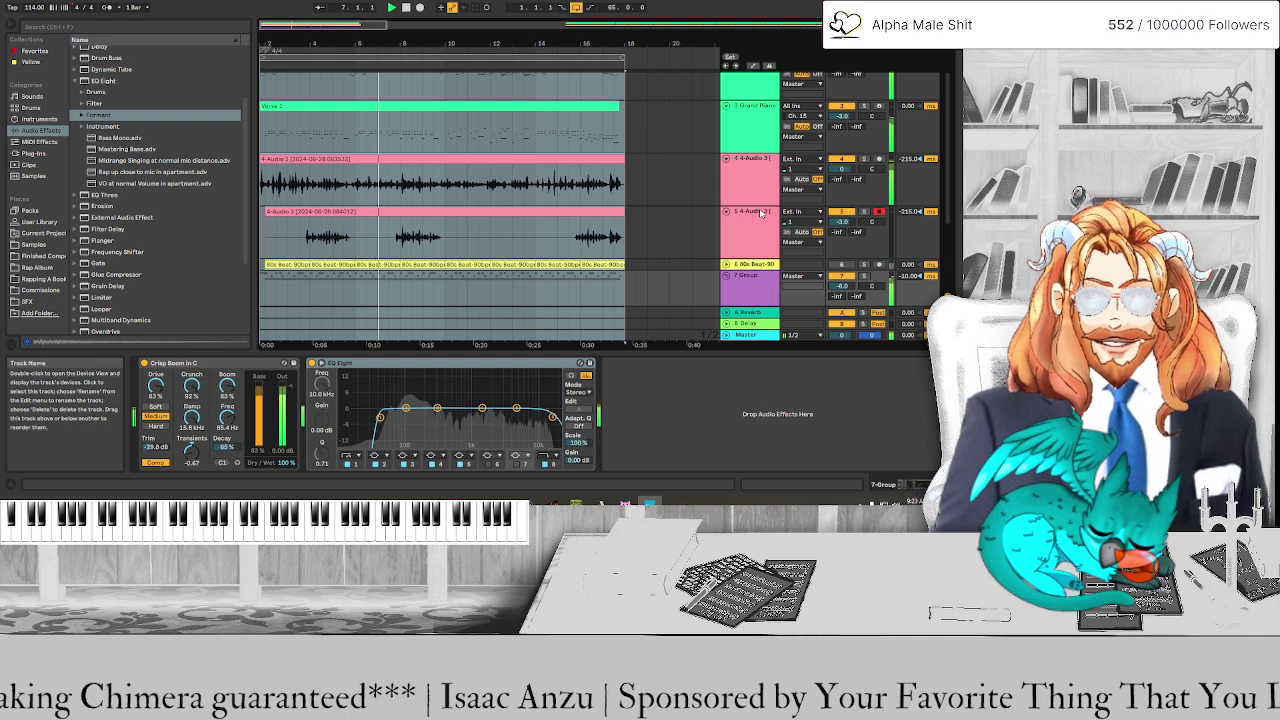
pyautogui.scroll(-3, 762, 212)
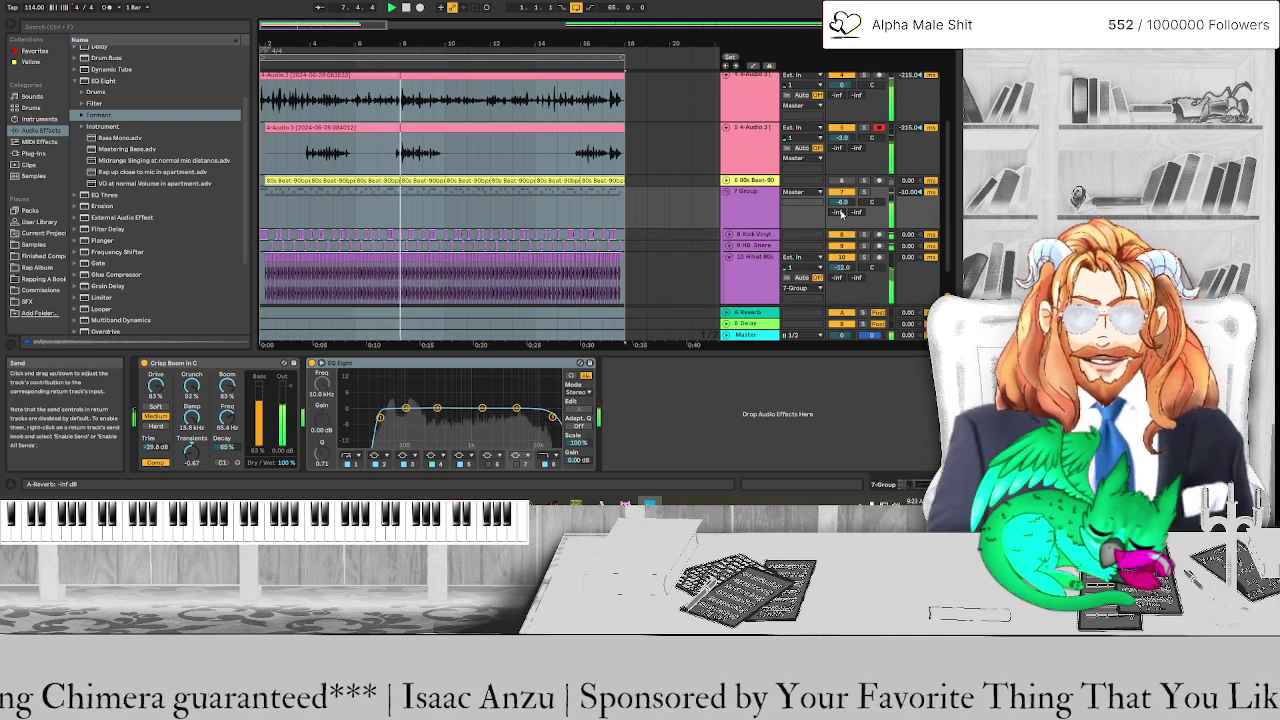
pyautogui.click(730, 258)
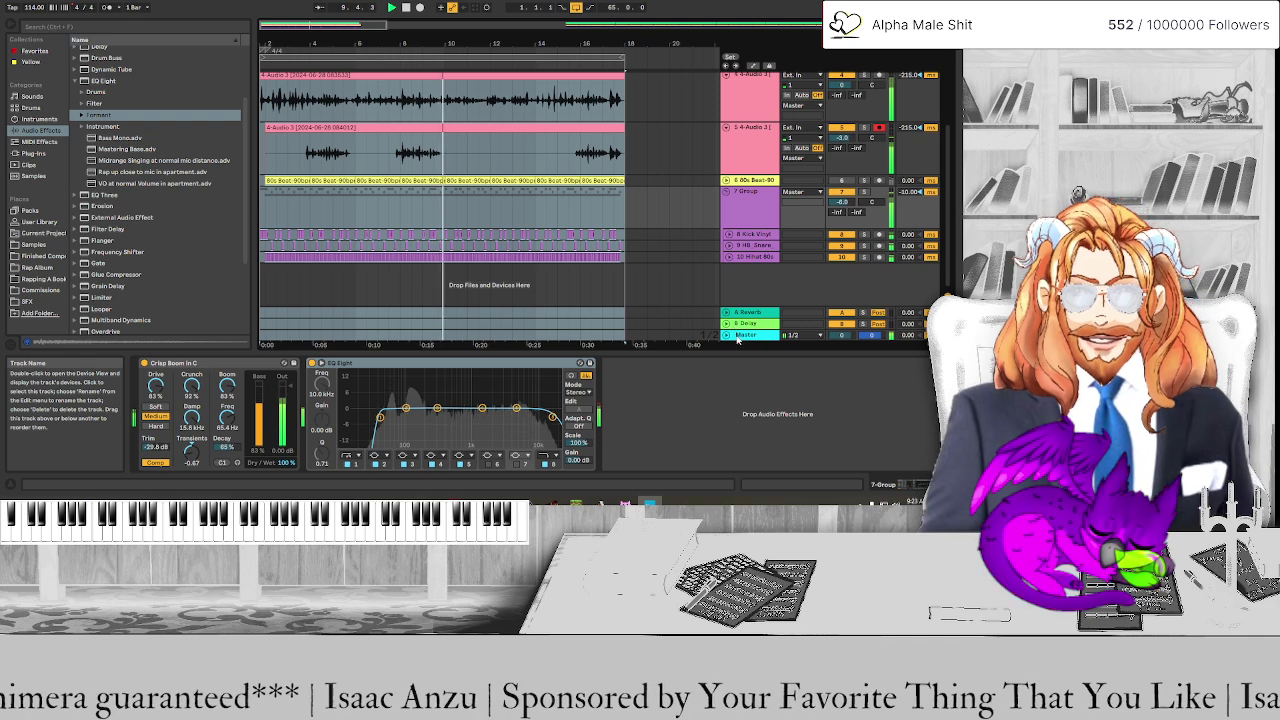
# Add a Compressor after the EQ on the upper vocal track, with 4:1 ratio, -14.4 dB threshold and 4.96 dB output
pyautogui.scroll(3, 745, 290)
pyautogui.click(753, 225)
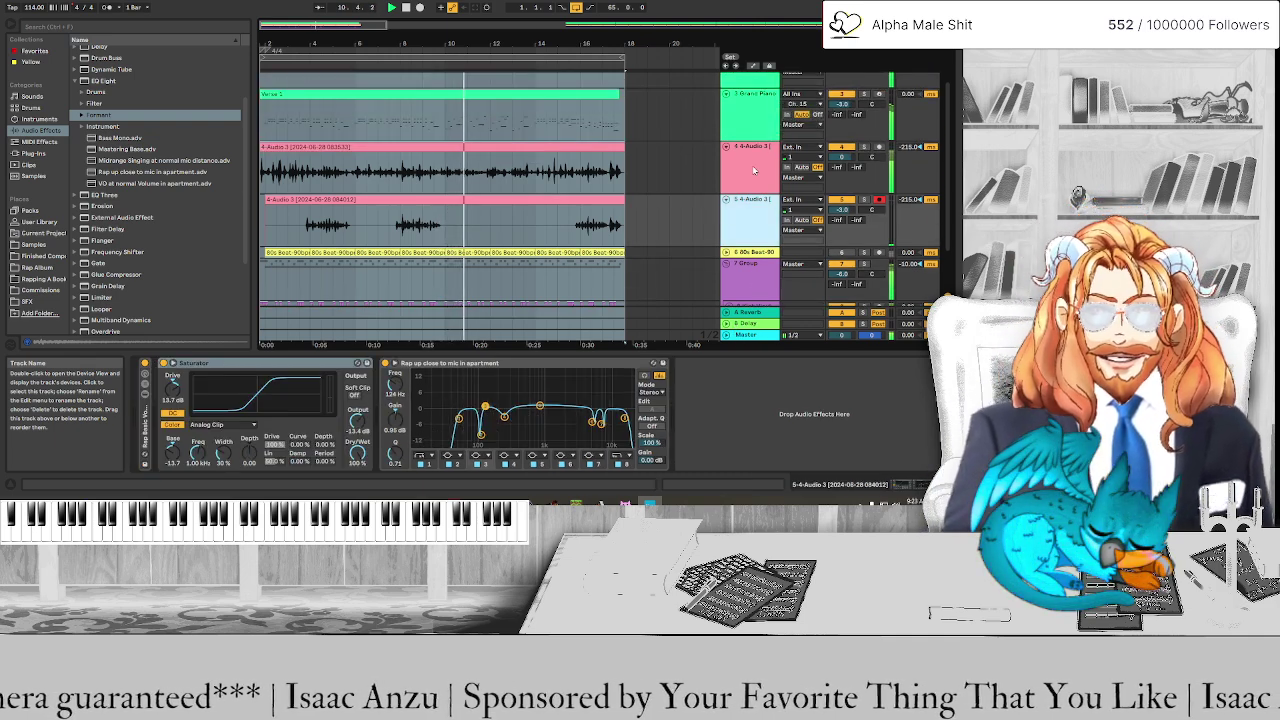
pyautogui.click(753, 170)
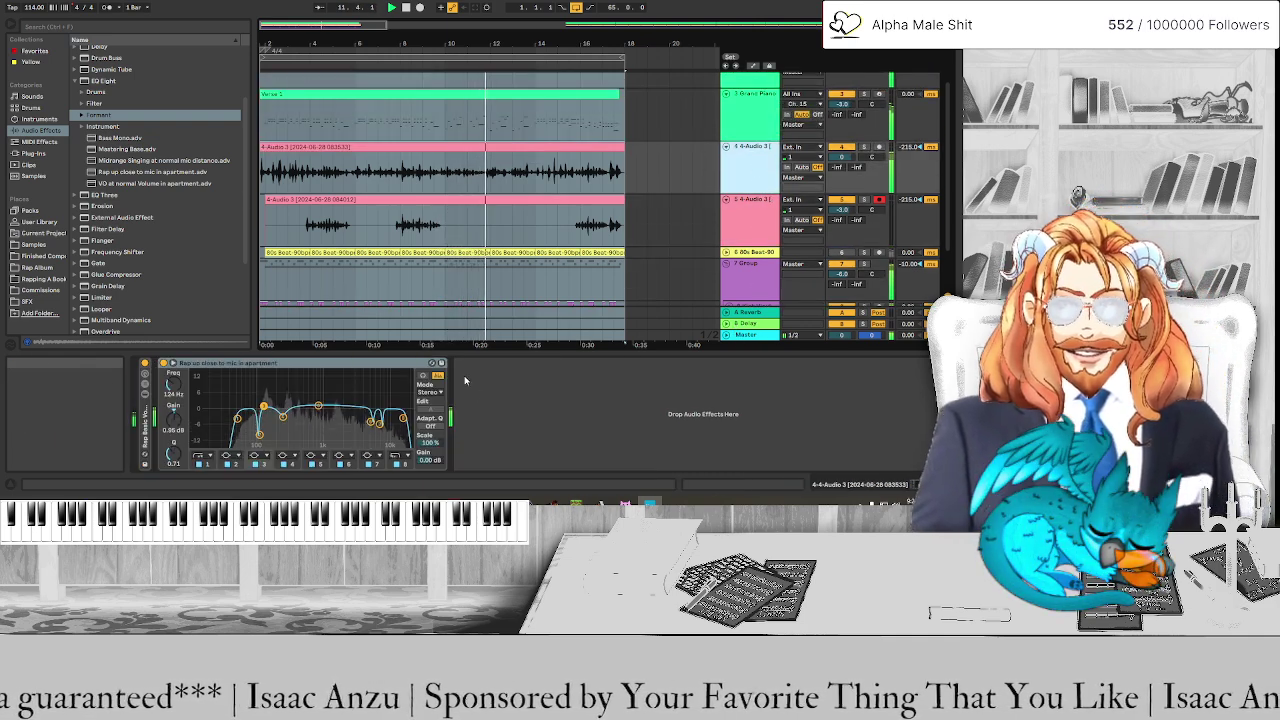
pyautogui.scroll(3, 120, 150)
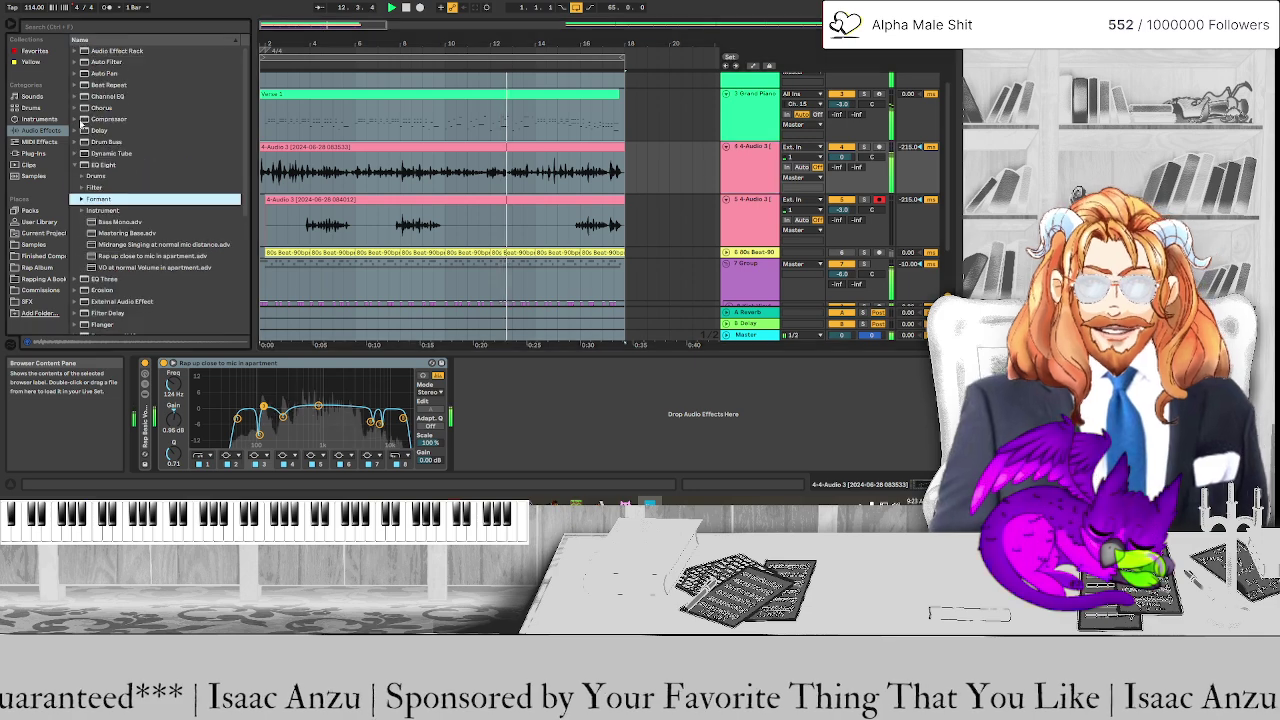
pyautogui.click(108, 119)
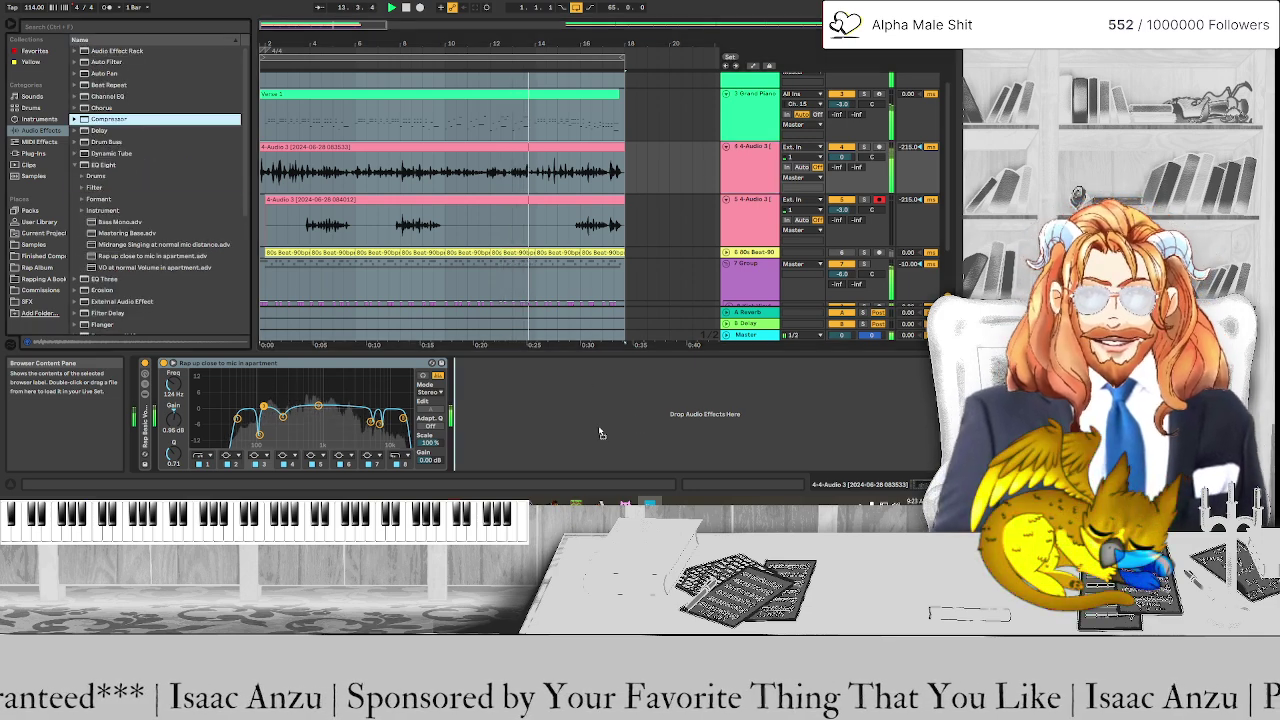
pyautogui.moveTo(600, 433); pyautogui.dragTo(598, 430)
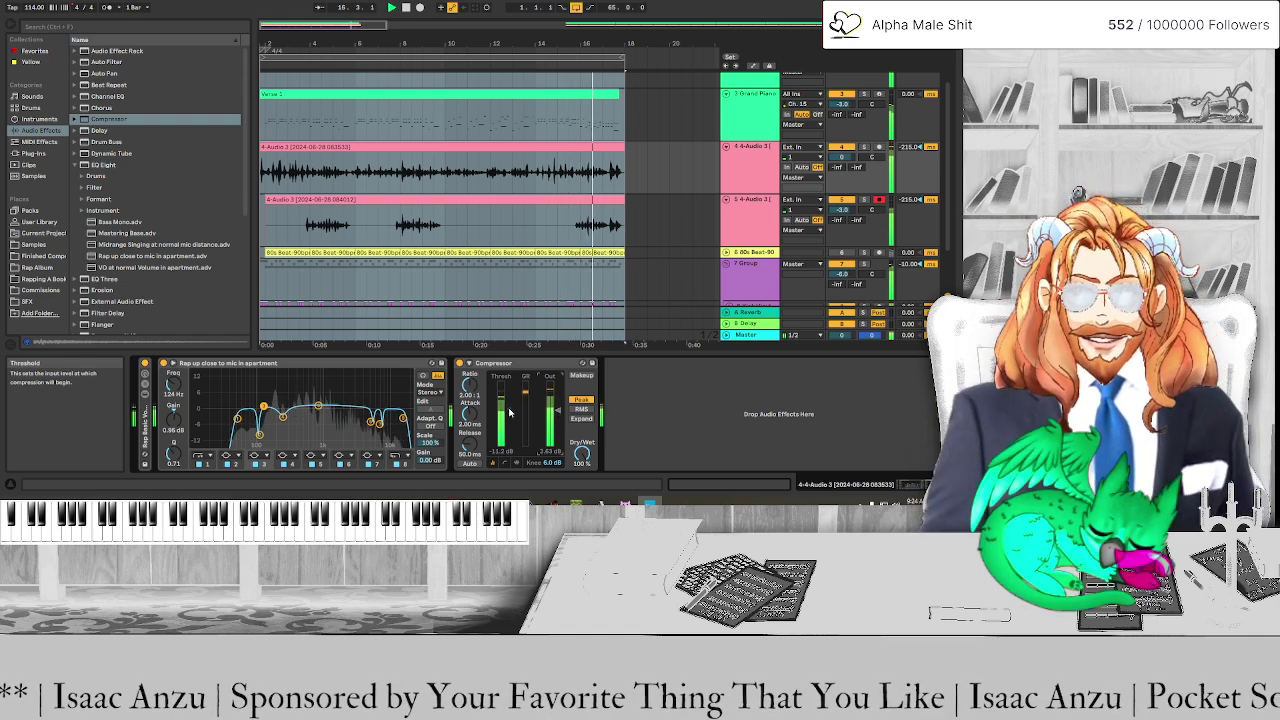
pyautogui.moveTo(509, 412); pyautogui.dragTo(565, 424)
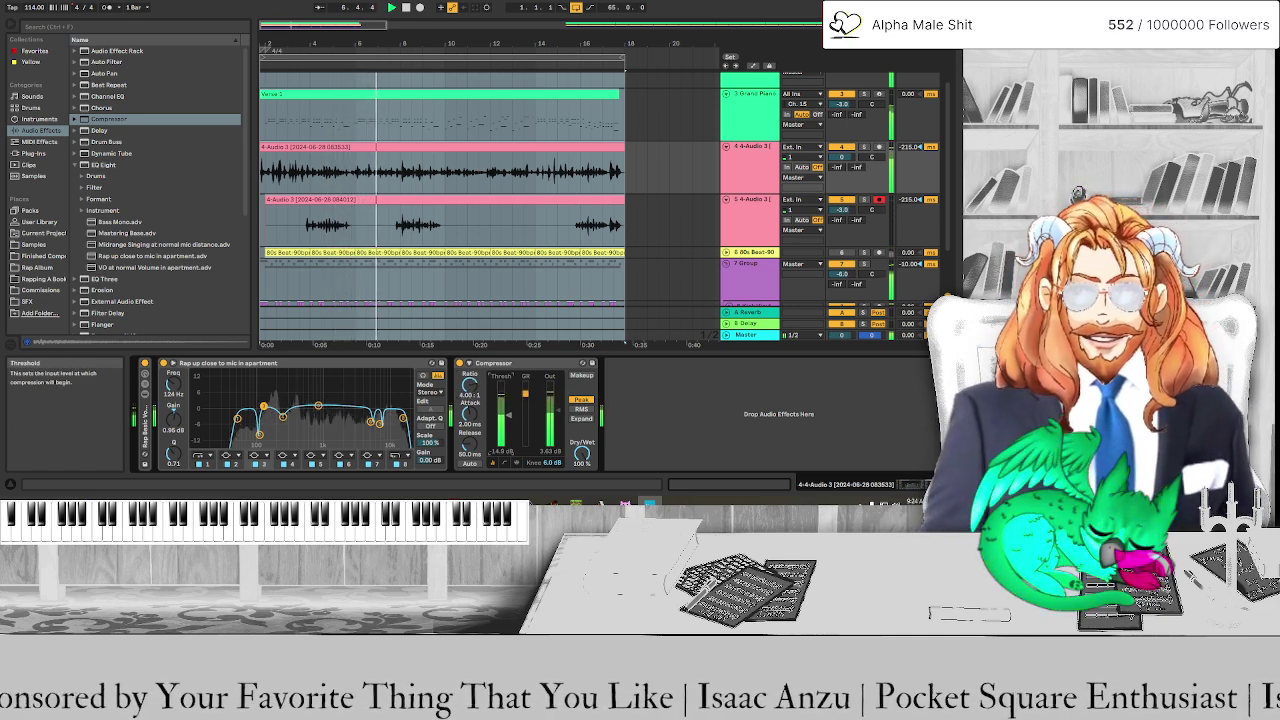
pyautogui.moveTo(508, 418); pyautogui.dragTo(549, 412)
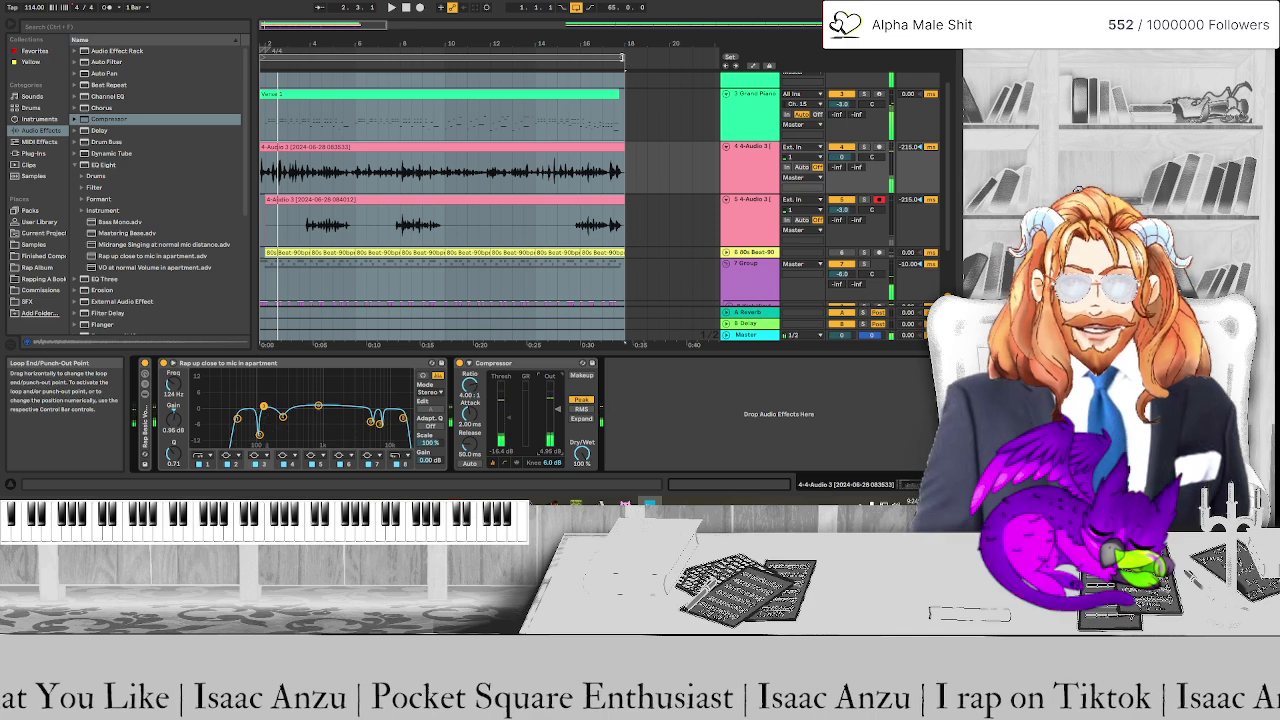
# Extend the loop end to 22.1.1 and play the arrangement
pyautogui.moveTo(625, 57); pyautogui.dragTo(462, 57)
pyautogui.press('space')
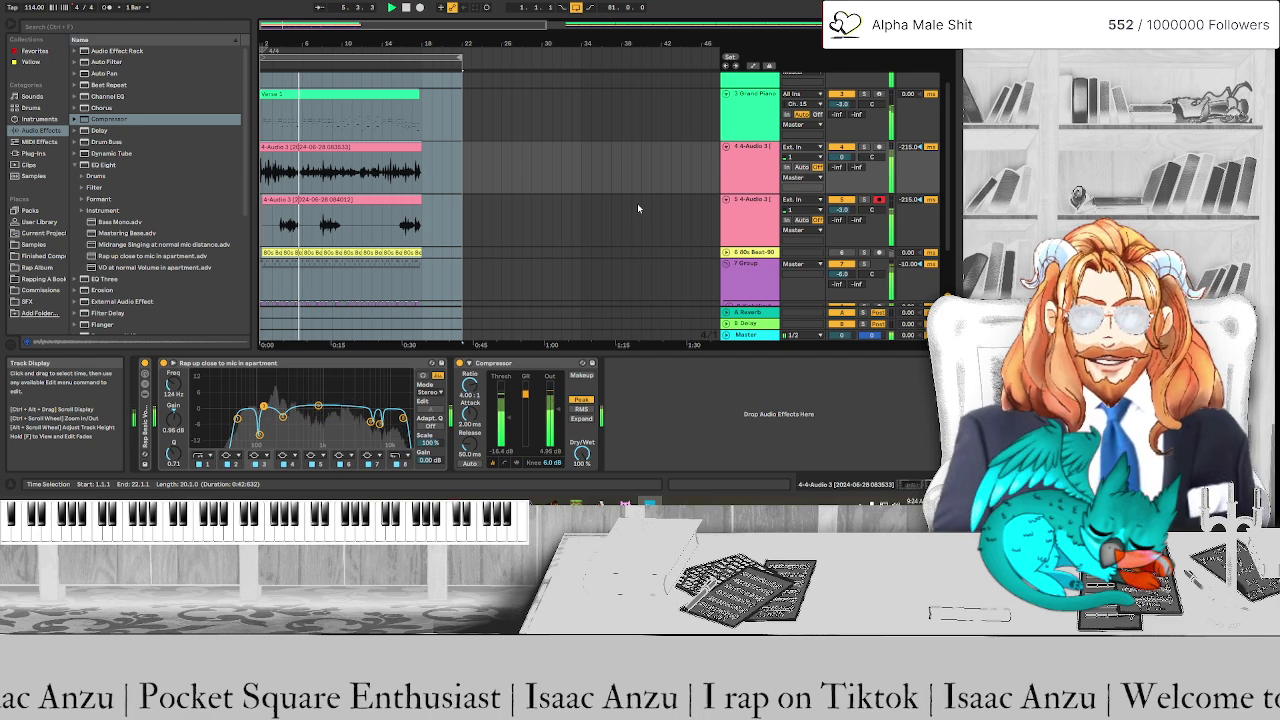
# Delete the yellow 80s Beat-90bpm track and fold the drum group
pyautogui.click(738, 253)
pyautogui.rightClick(744, 250)
pyautogui.click(770, 290)
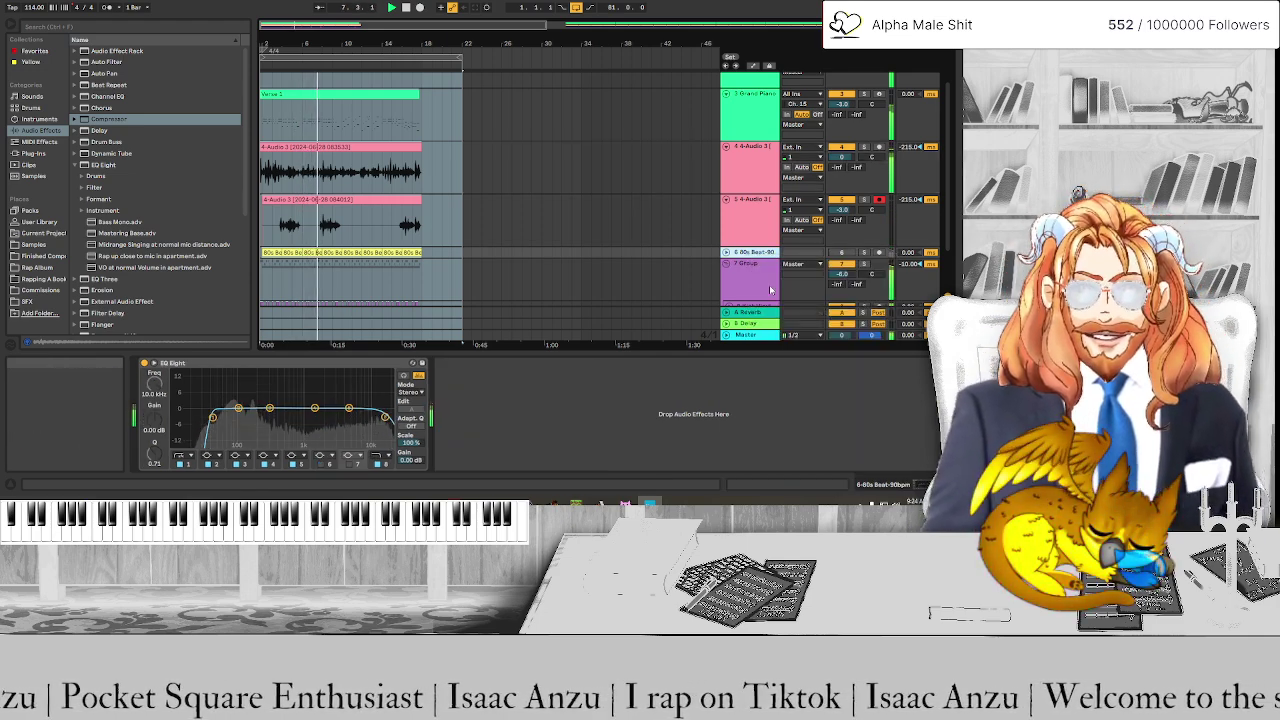
pyautogui.press('Delete')
pyautogui.click(726, 253)
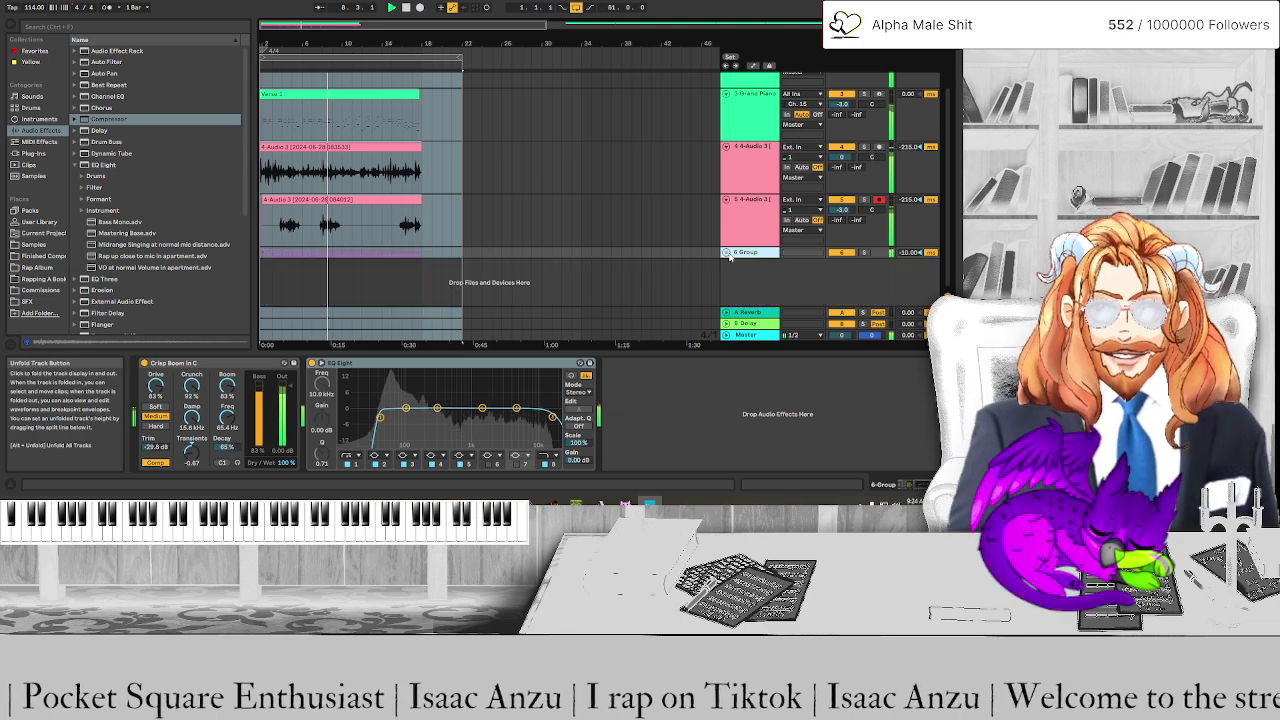
pyautogui.click(726, 253)
pyautogui.click(726, 253)
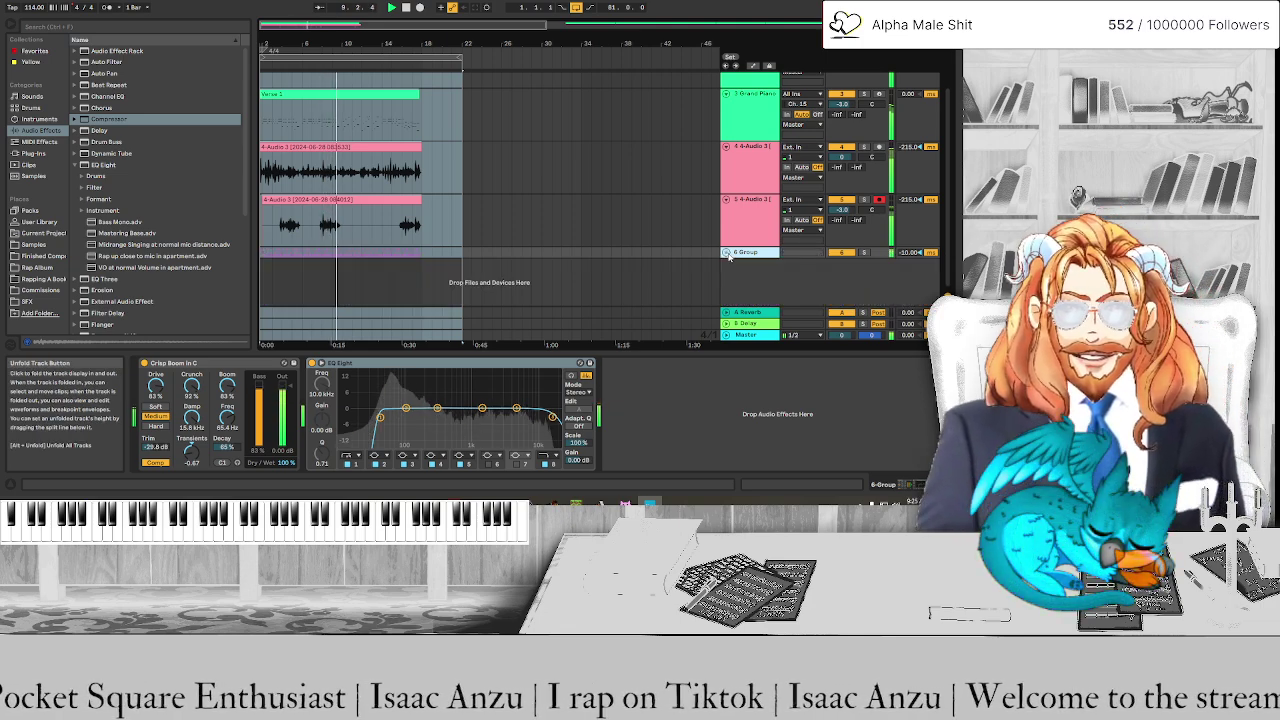
# Fold both Grand Piano tracks and both vocal tracks, keeping the drum group folded
pyautogui.scroll(2, 729, 150)
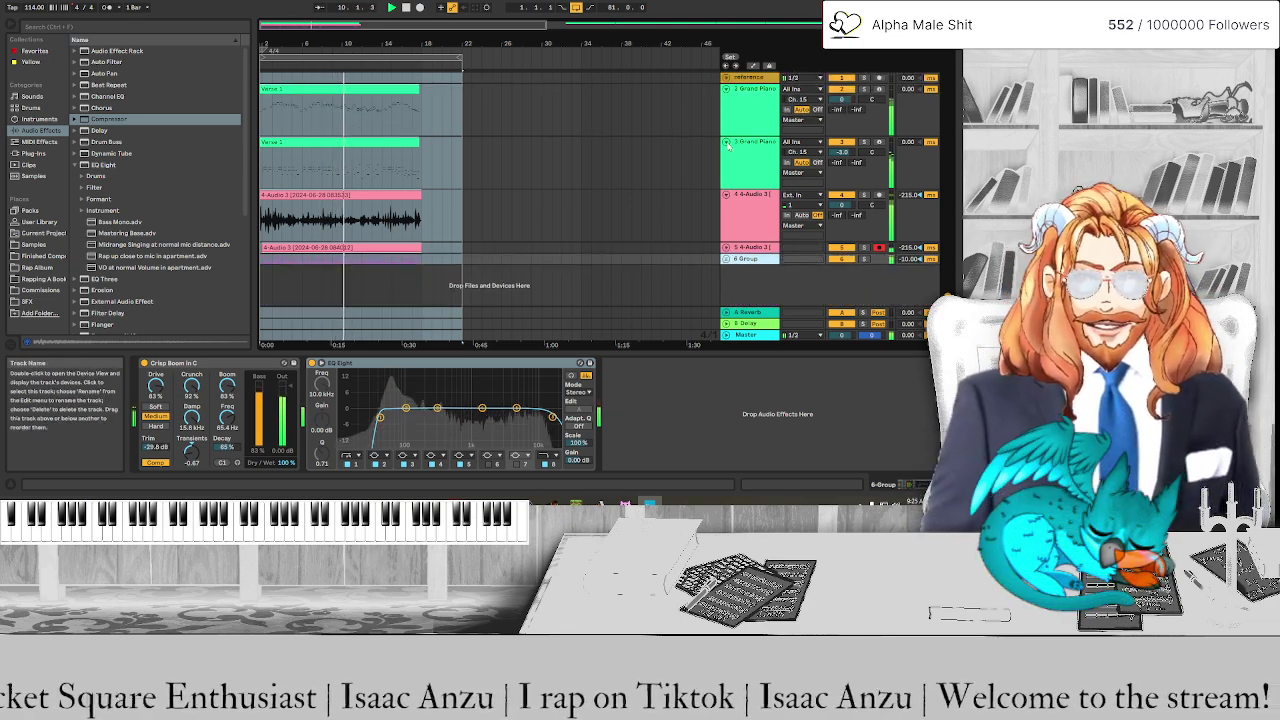
pyautogui.click(726, 194)
pyautogui.click(726, 141)
pyautogui.click(726, 89)
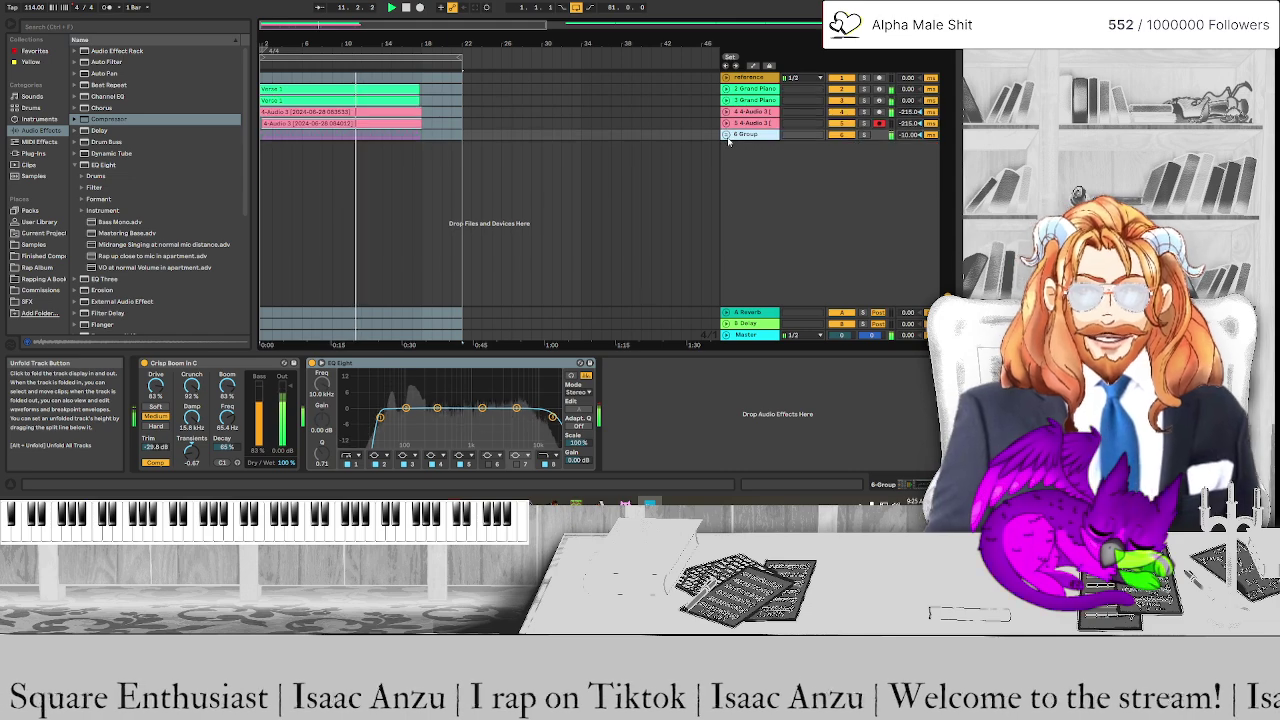
pyautogui.click(726, 134)
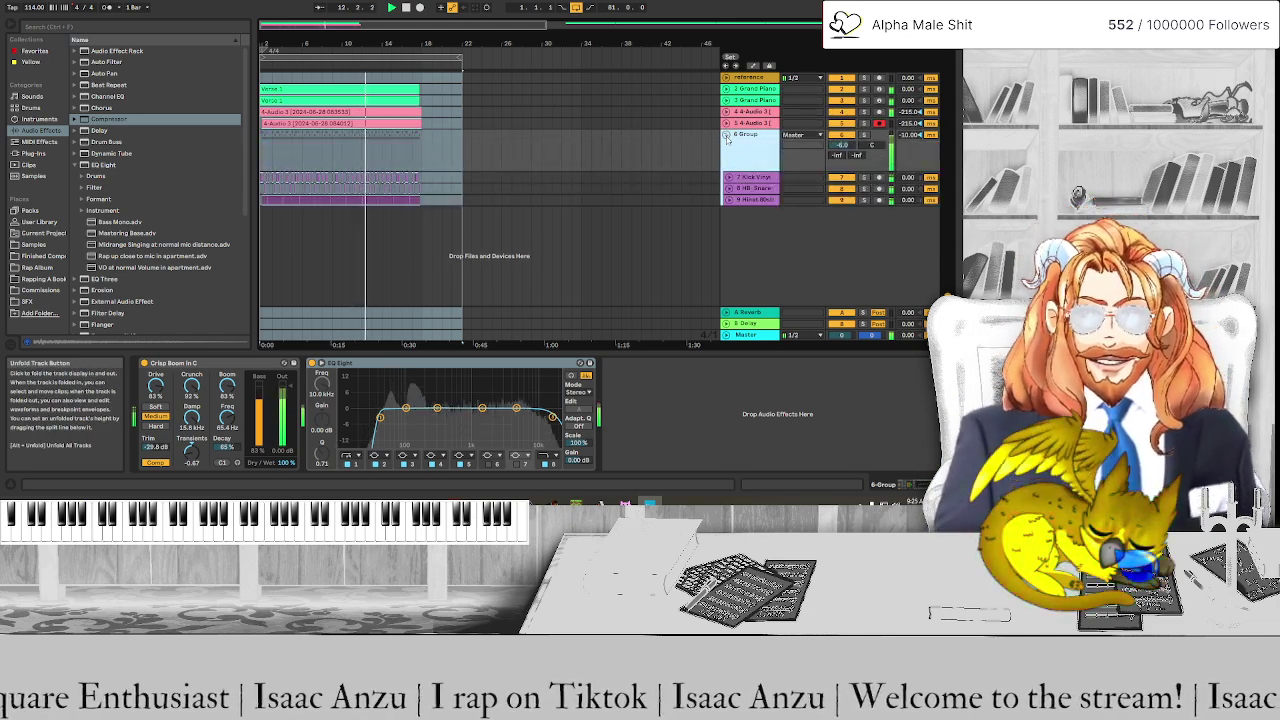
pyautogui.click(727, 134)
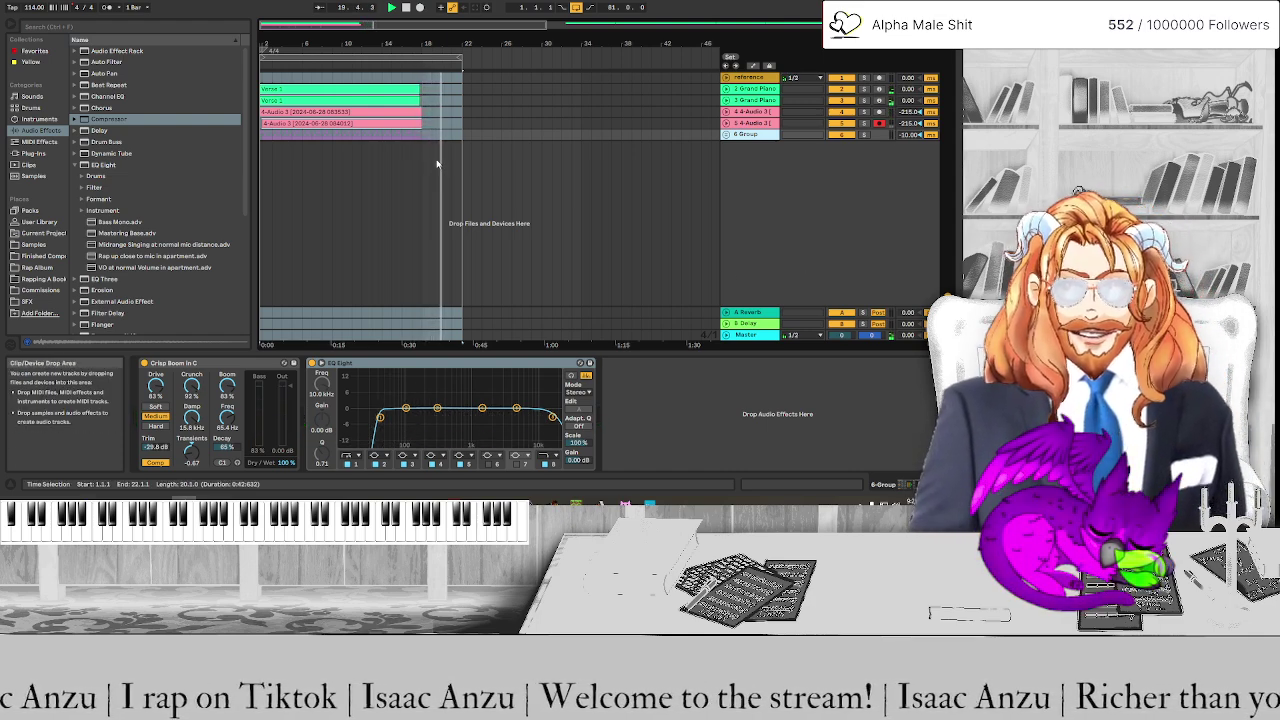
# Shorten the arrangement loop to end at 20.1.1 and stop playback
pyautogui.scroll(5, 439, 108)
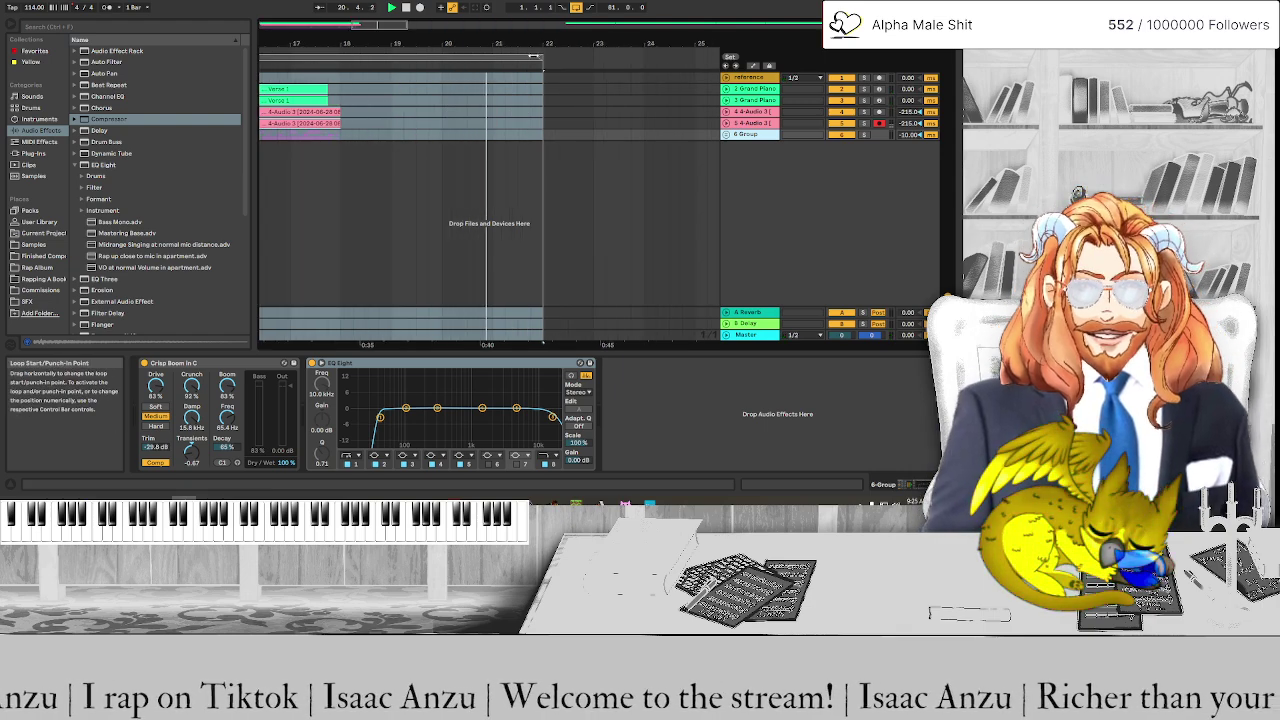
pyautogui.moveTo(535, 57); pyautogui.dragTo(442, 57)
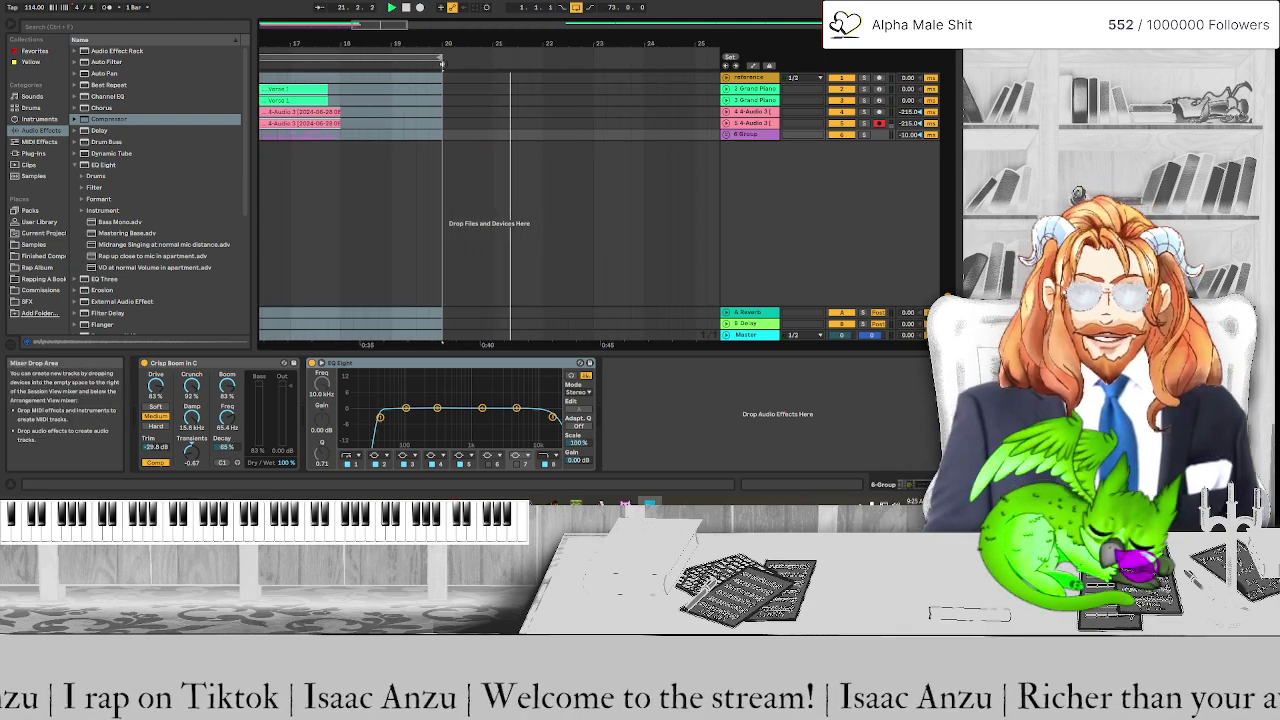
pyautogui.click(408, 10)
pyautogui.scroll(-5, 520, 185)
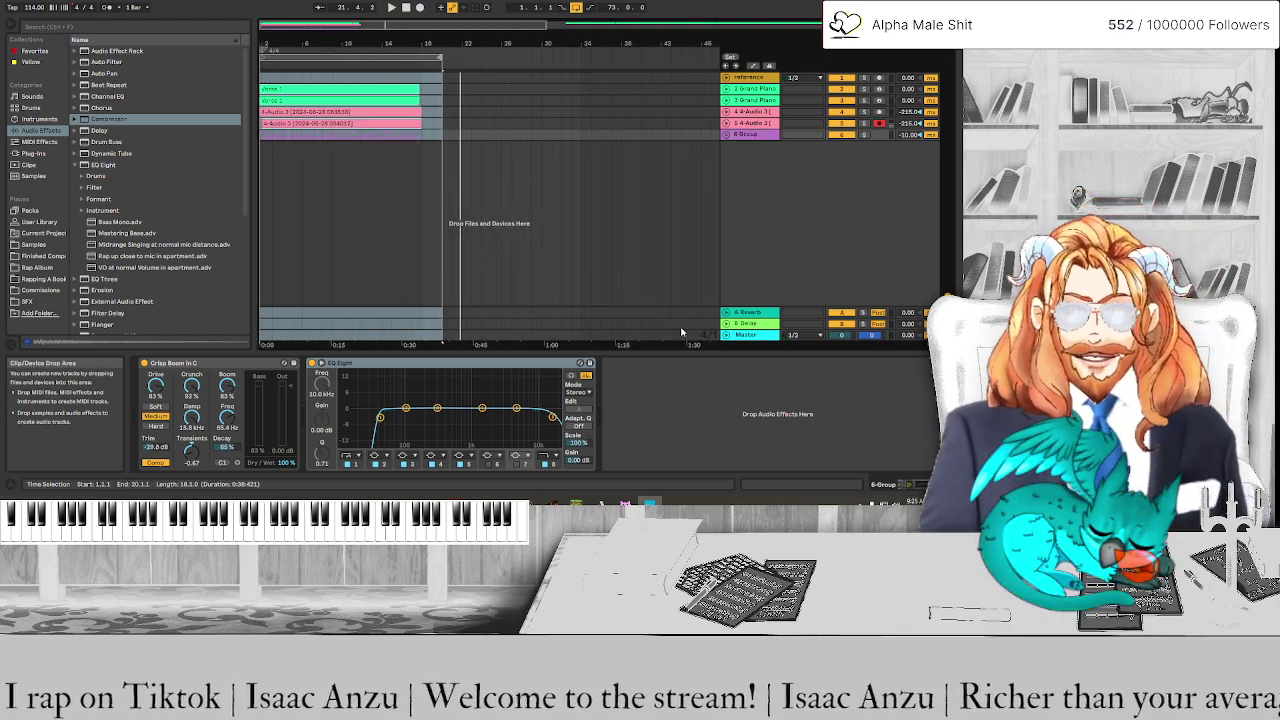
# Unfold the drum group, both vocal tracks and both Grand Piano tracks, and play the song with the Master's Spectrum shown
pyautogui.click(739, 336)
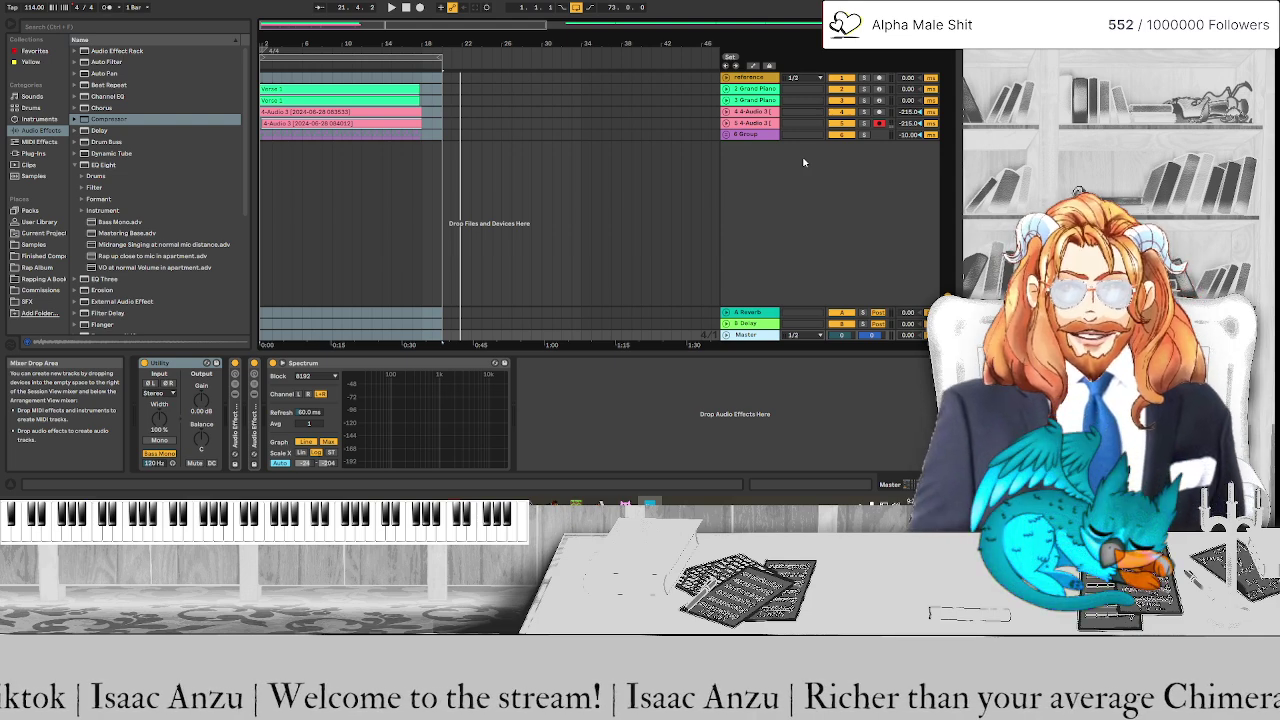
pyautogui.click(727, 133)
pyautogui.click(727, 122)
pyautogui.click(727, 111)
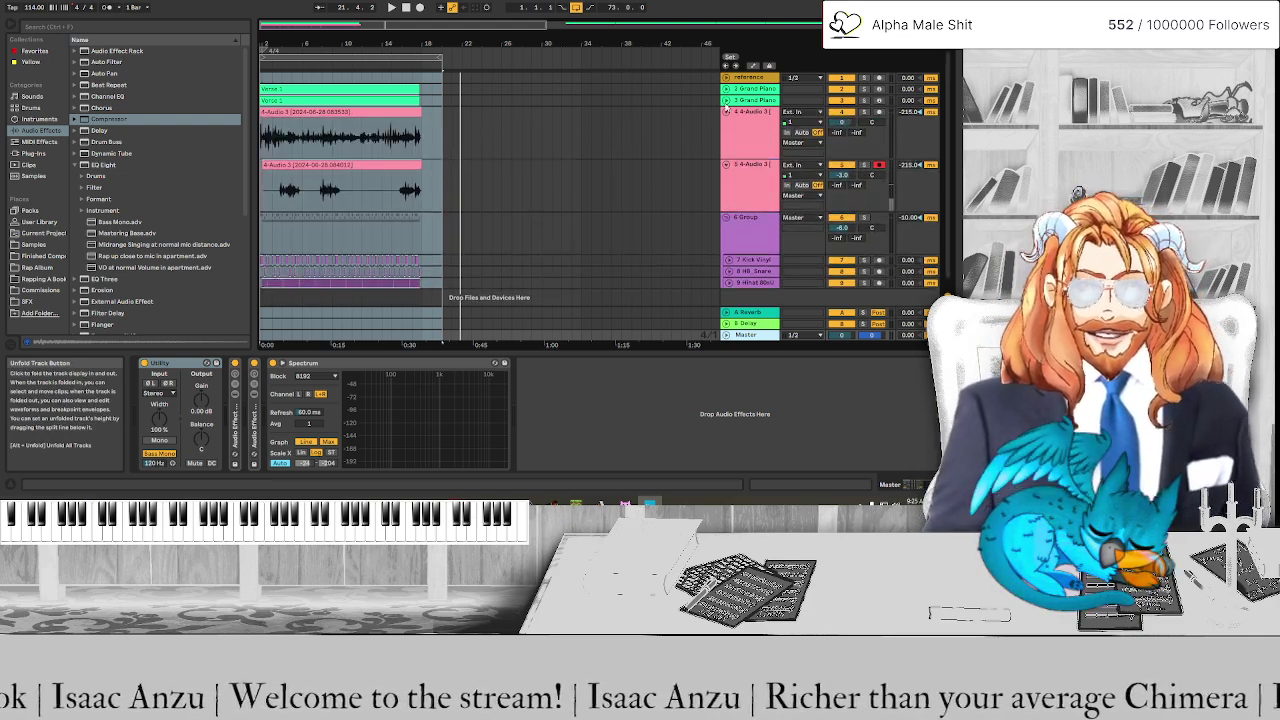
pyautogui.click(727, 100)
pyautogui.click(726, 88)
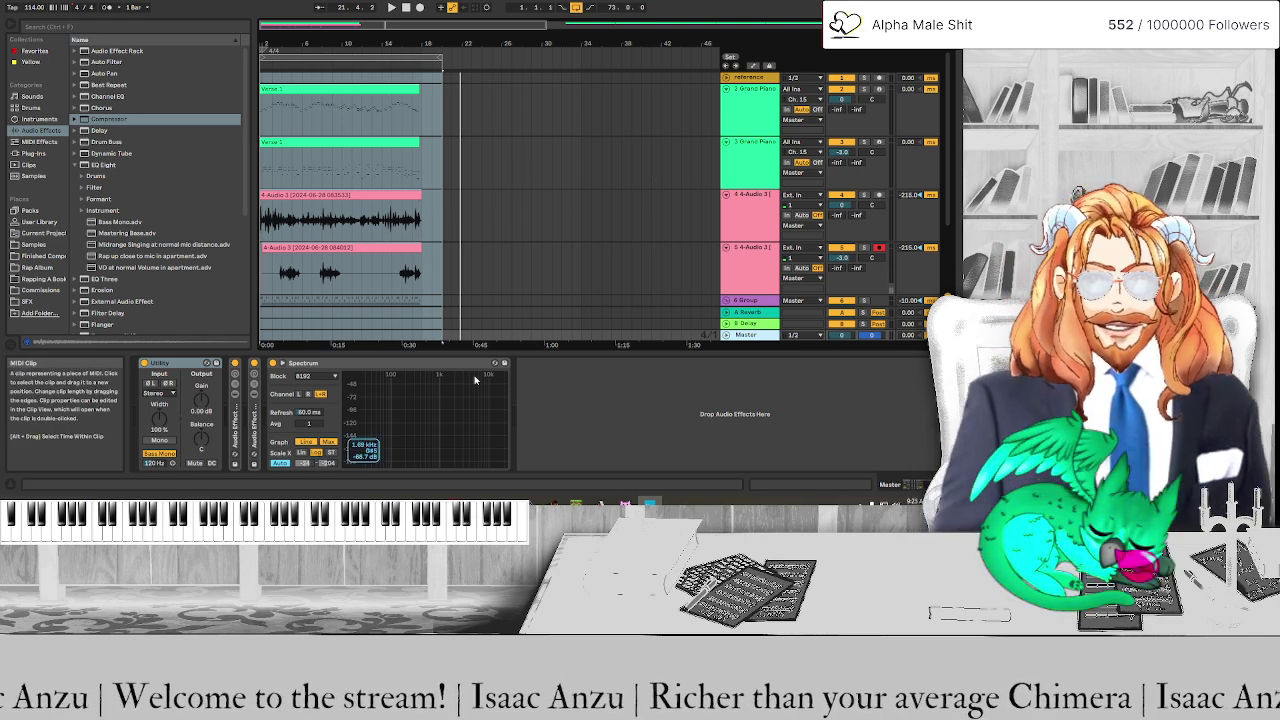
pyautogui.press('space')
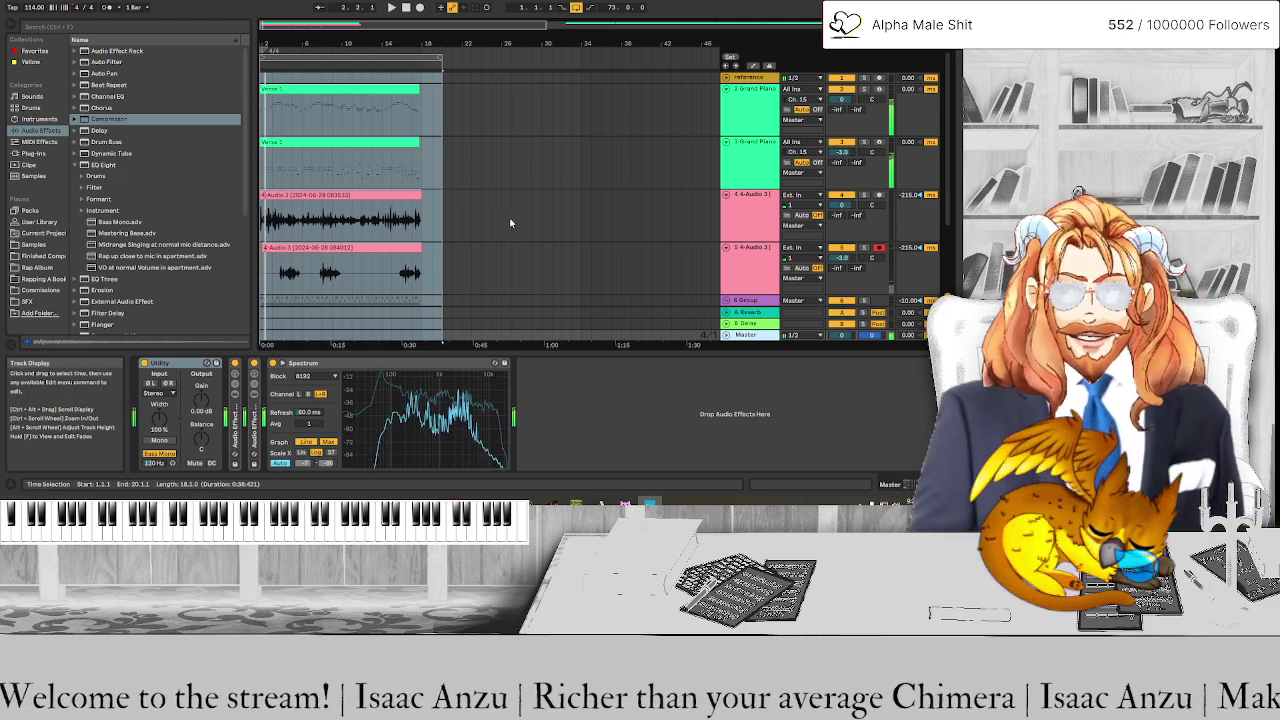
# Review the piano and vocal tracks' devices, and cut the drum group's EQ Eight by 3.36 dB at 1.16 kHz during playback
pyautogui.click(753, 112)
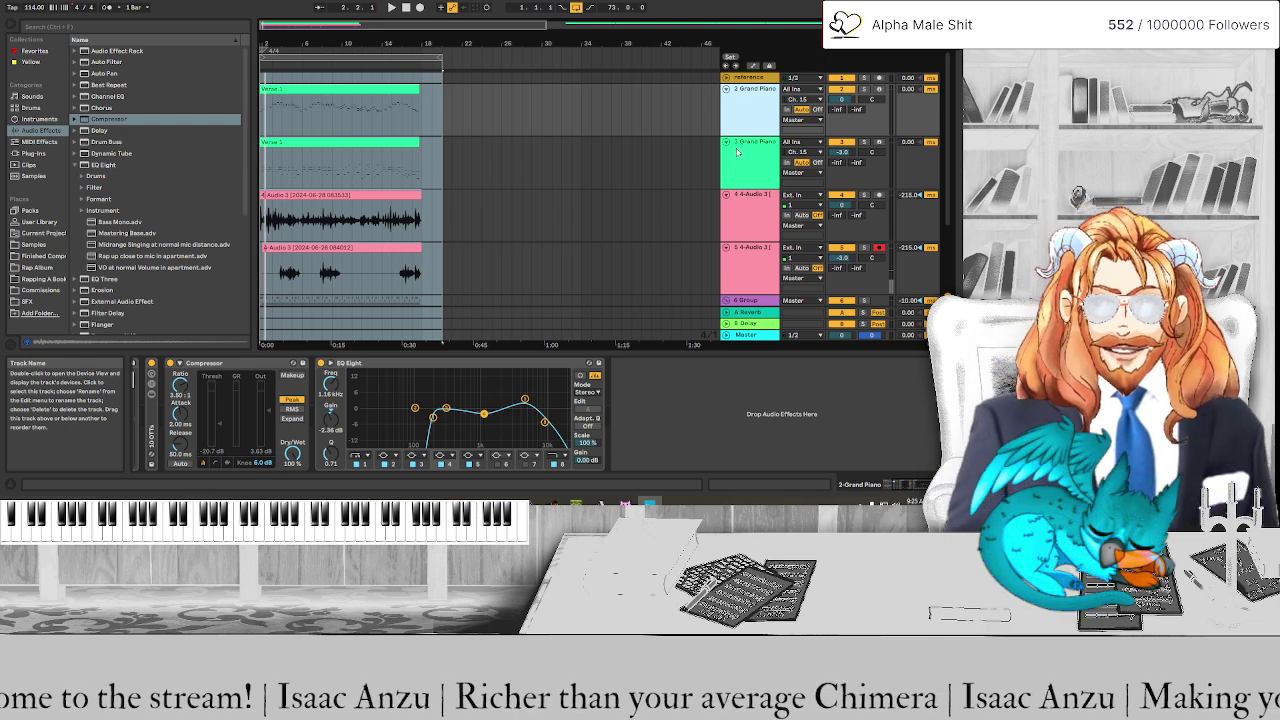
pyautogui.click(737, 152)
pyautogui.click(758, 224)
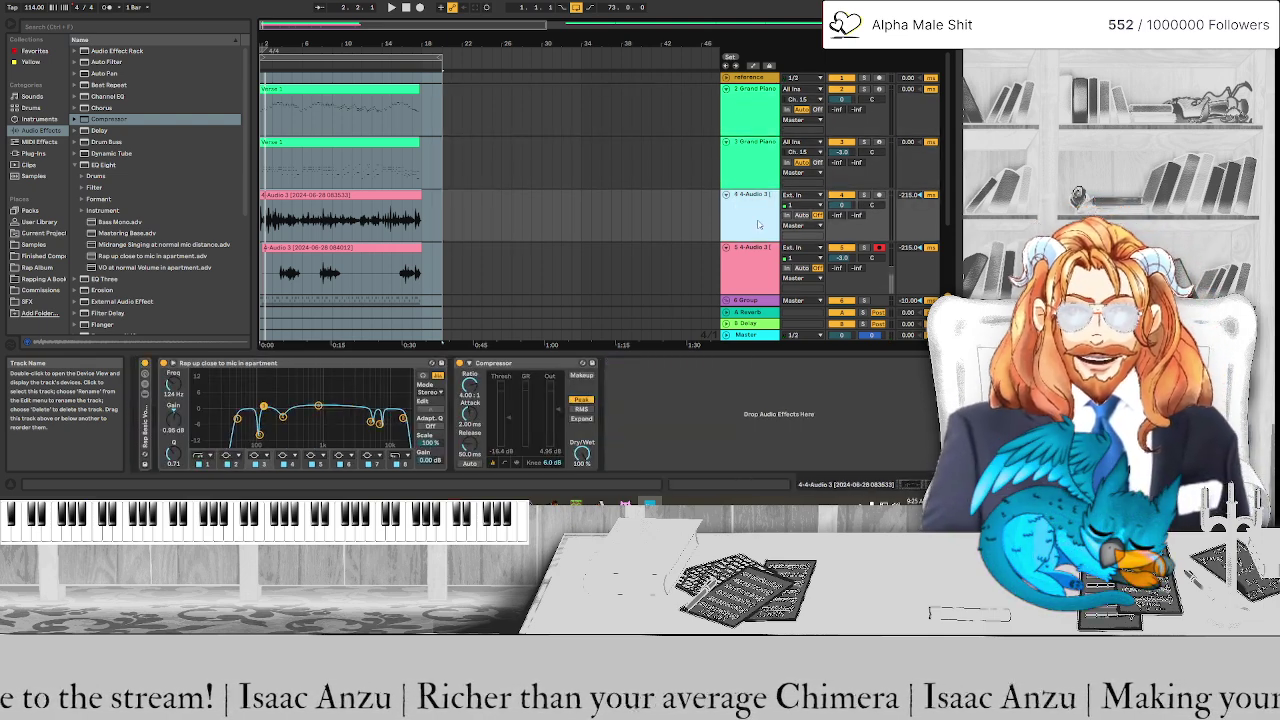
pyautogui.click(755, 283)
pyautogui.scroll(-2, 755, 280)
pyautogui.click(755, 222)
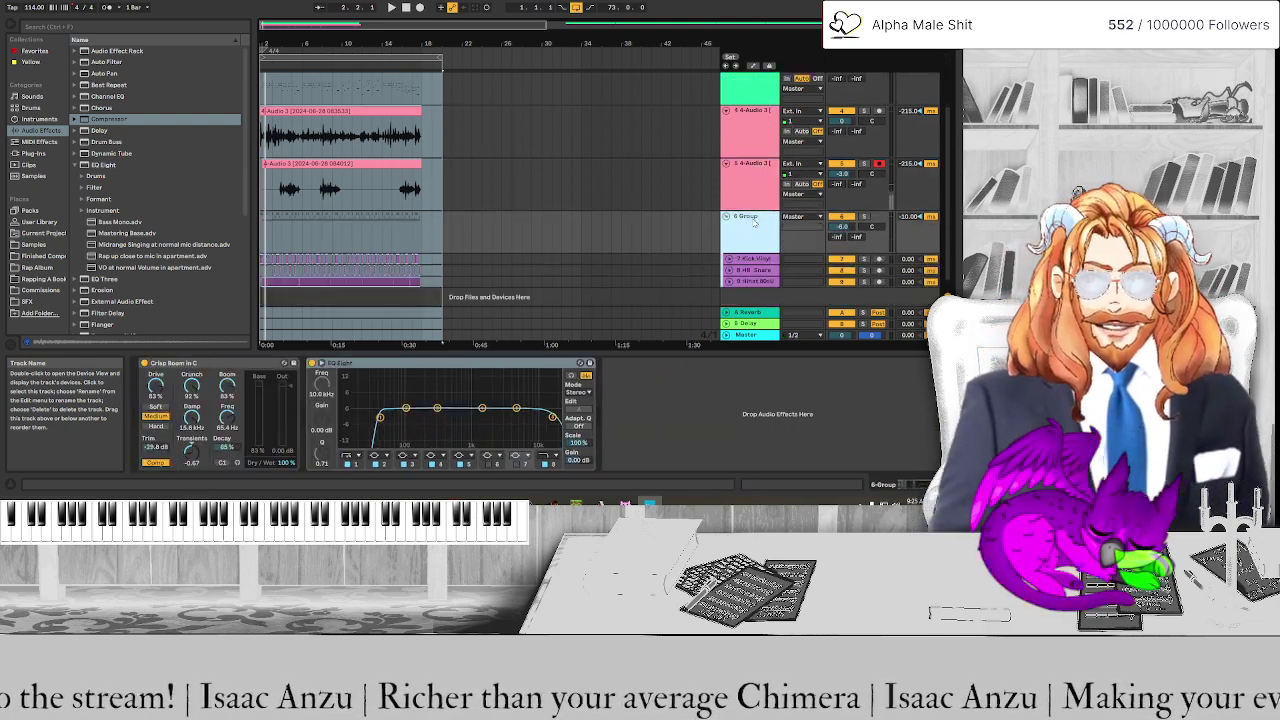
pyautogui.press('space')
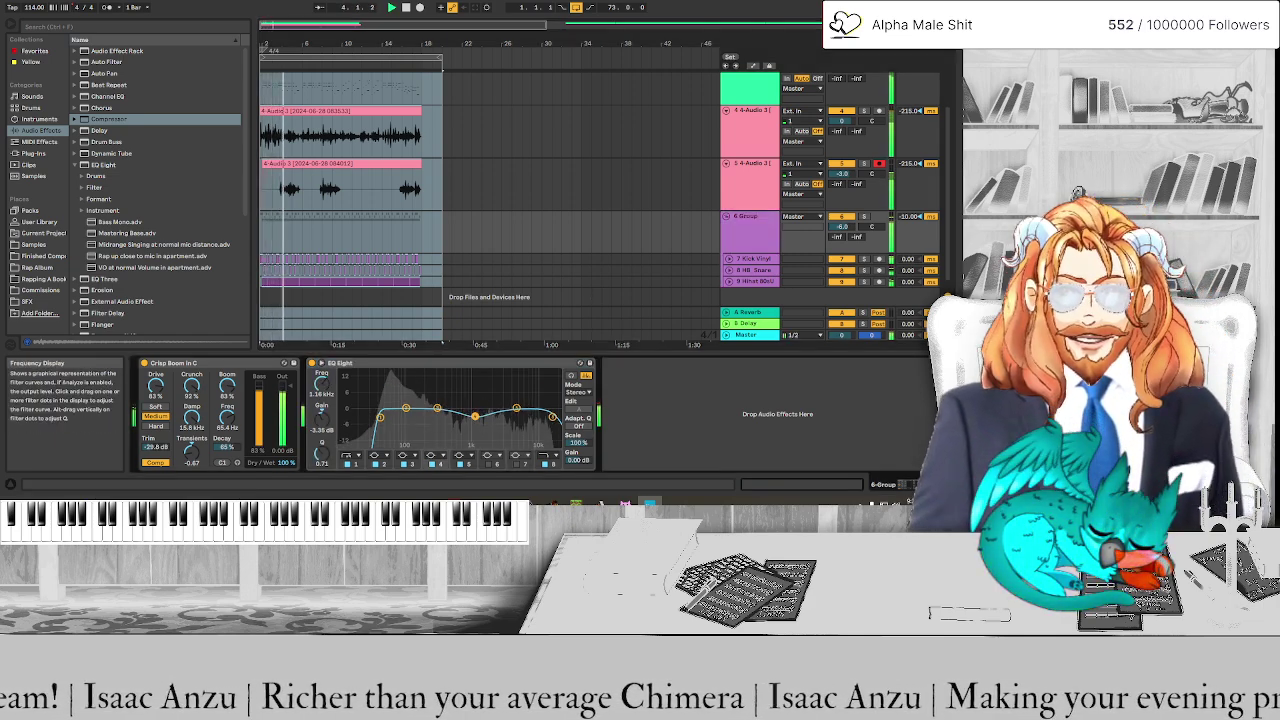
# Set the lower Grand Piano's EQ high cut to 2.40 kHz and the upper Grand Piano's EQ boost to 5.08 dB at 2.67 kHz
pyautogui.click(758, 197)
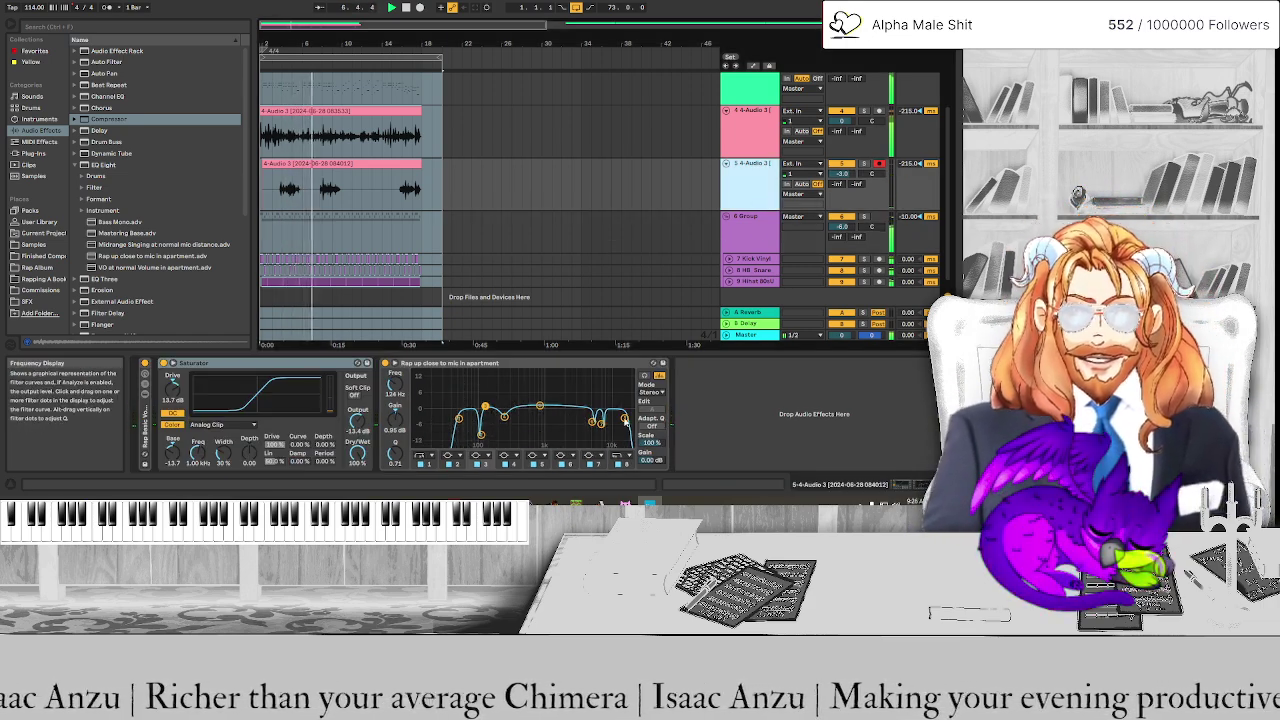
pyautogui.click(750, 130)
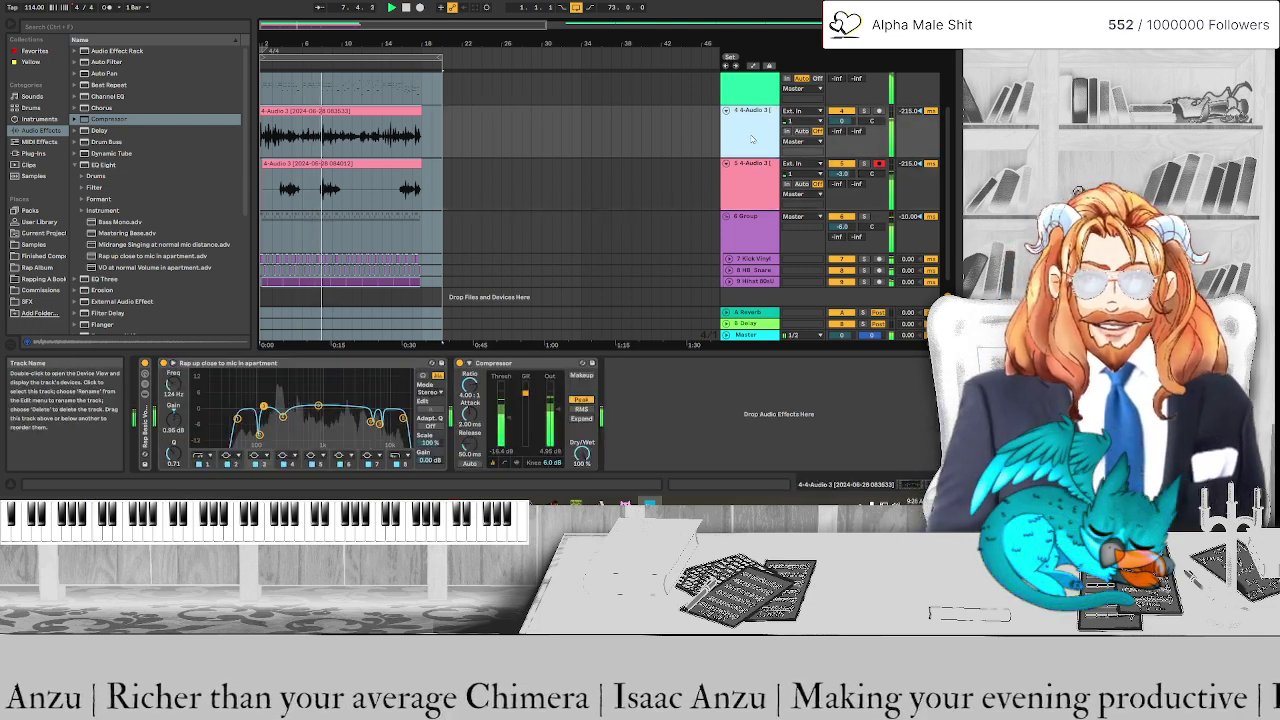
pyautogui.scroll(3, 716, 246)
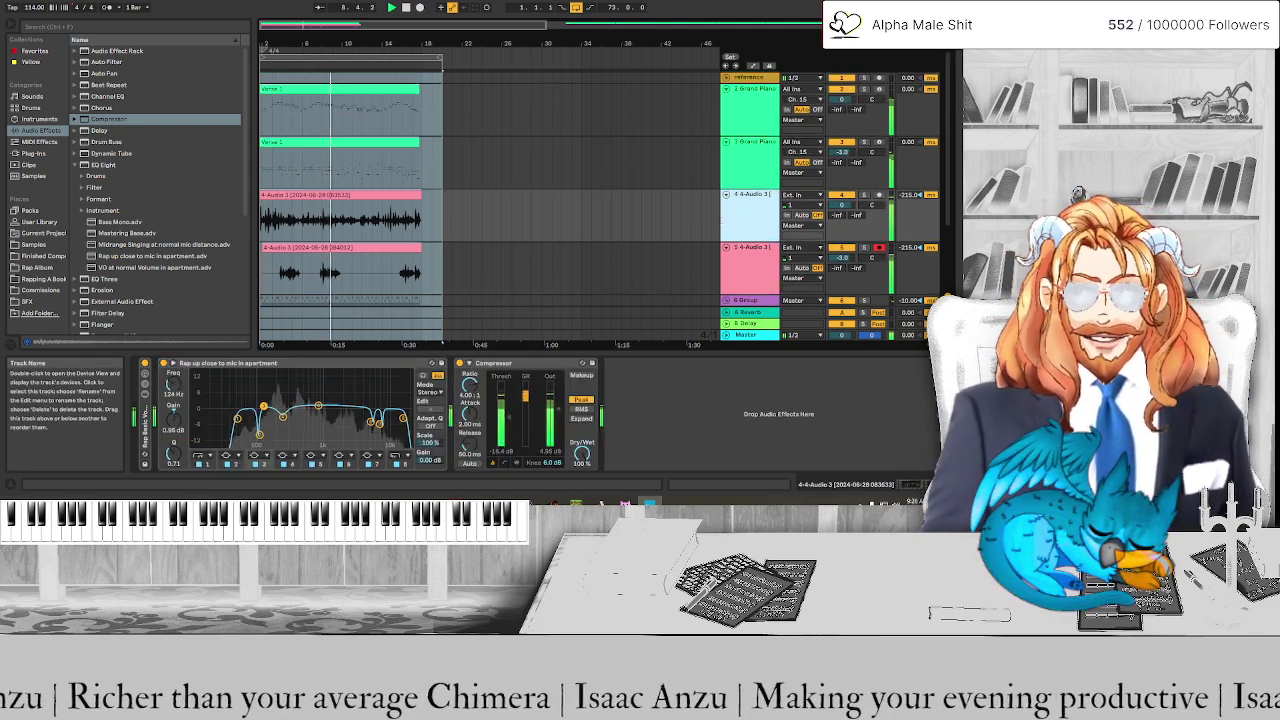
pyautogui.click(750, 150)
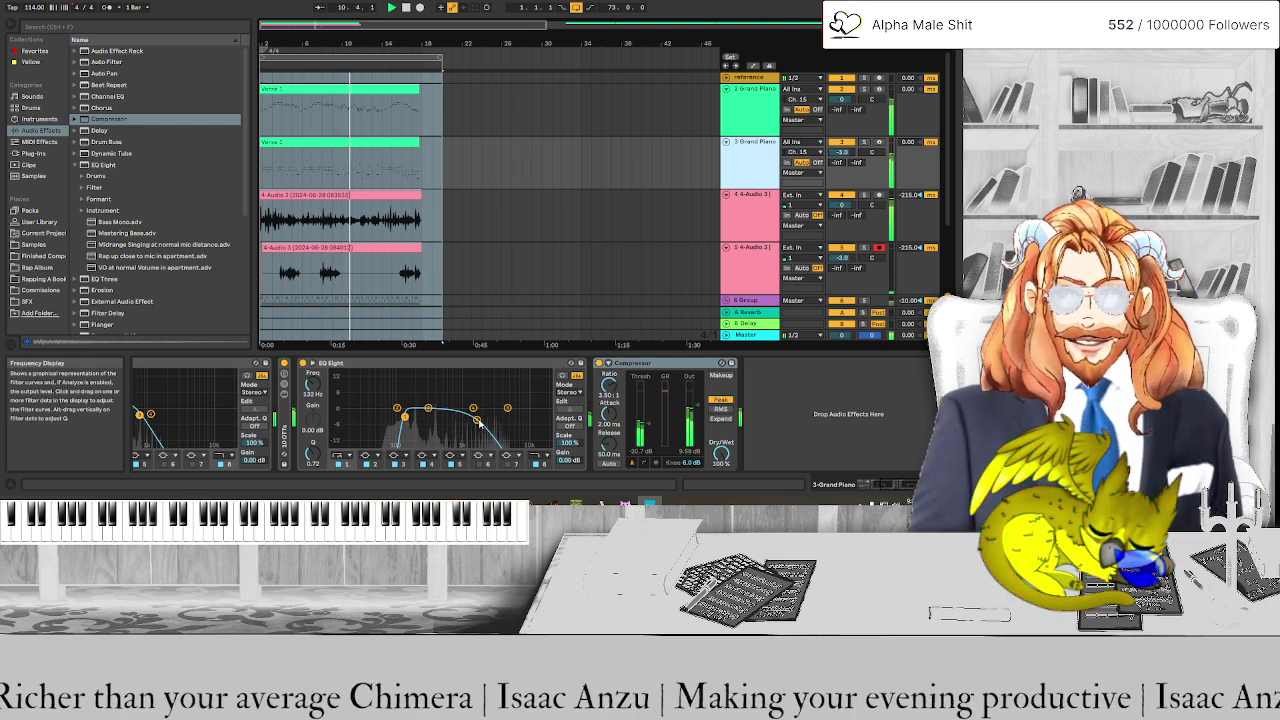
pyautogui.moveTo(476, 420); pyautogui.dragTo(489, 418)
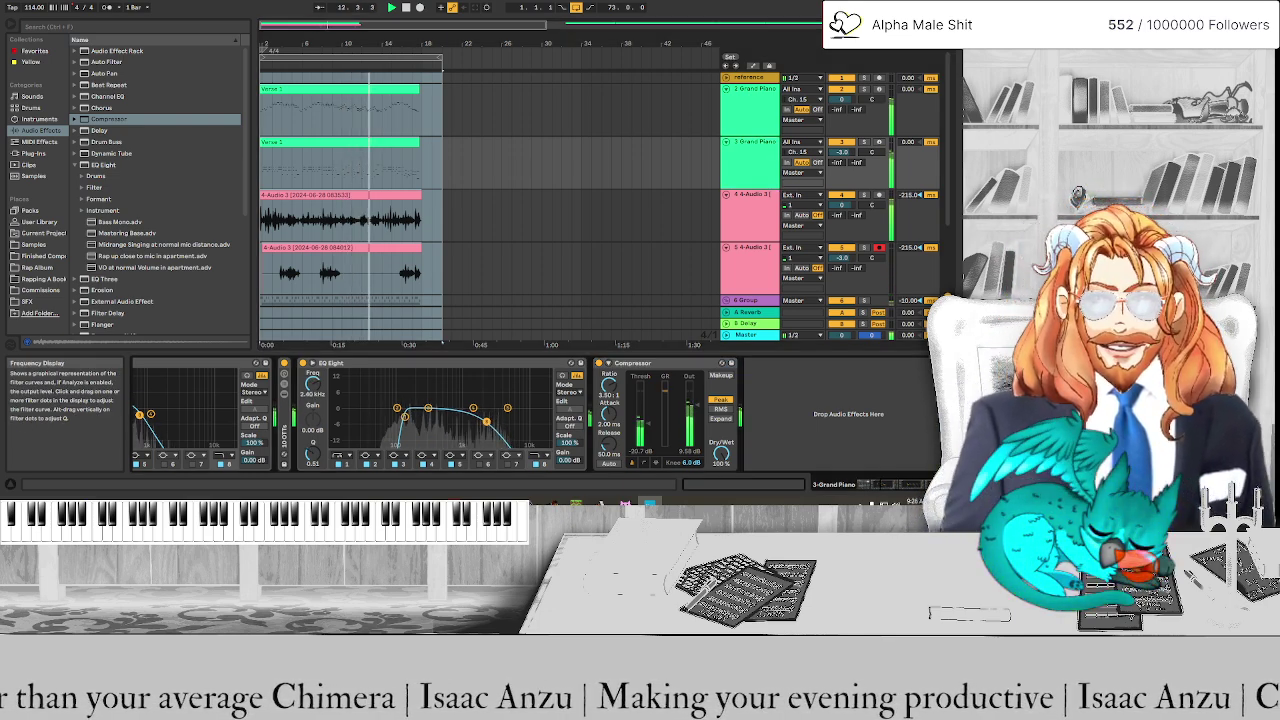
pyautogui.press('Up')
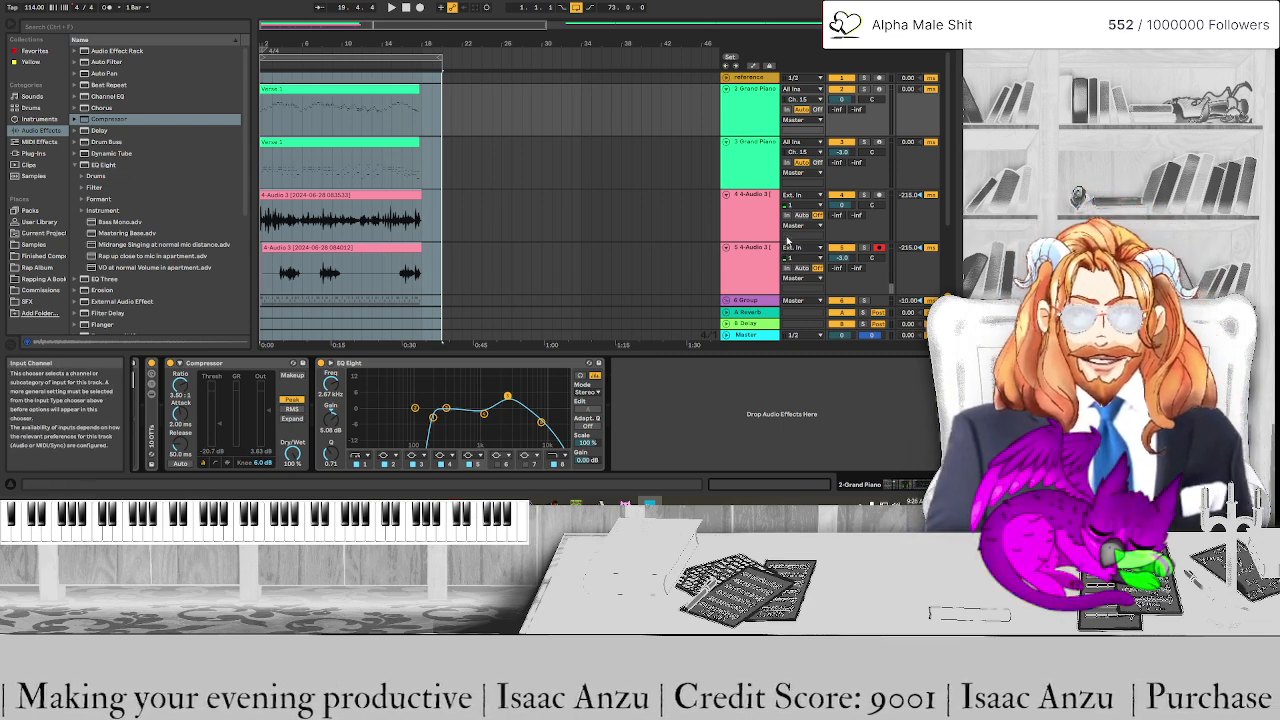
# Unfold the drum group and set reverb sends of -18.2 dB on it and -5.3 dB on the lower vocal track
pyautogui.click(726, 300)
pyautogui.scroll(-3, 749, 215)
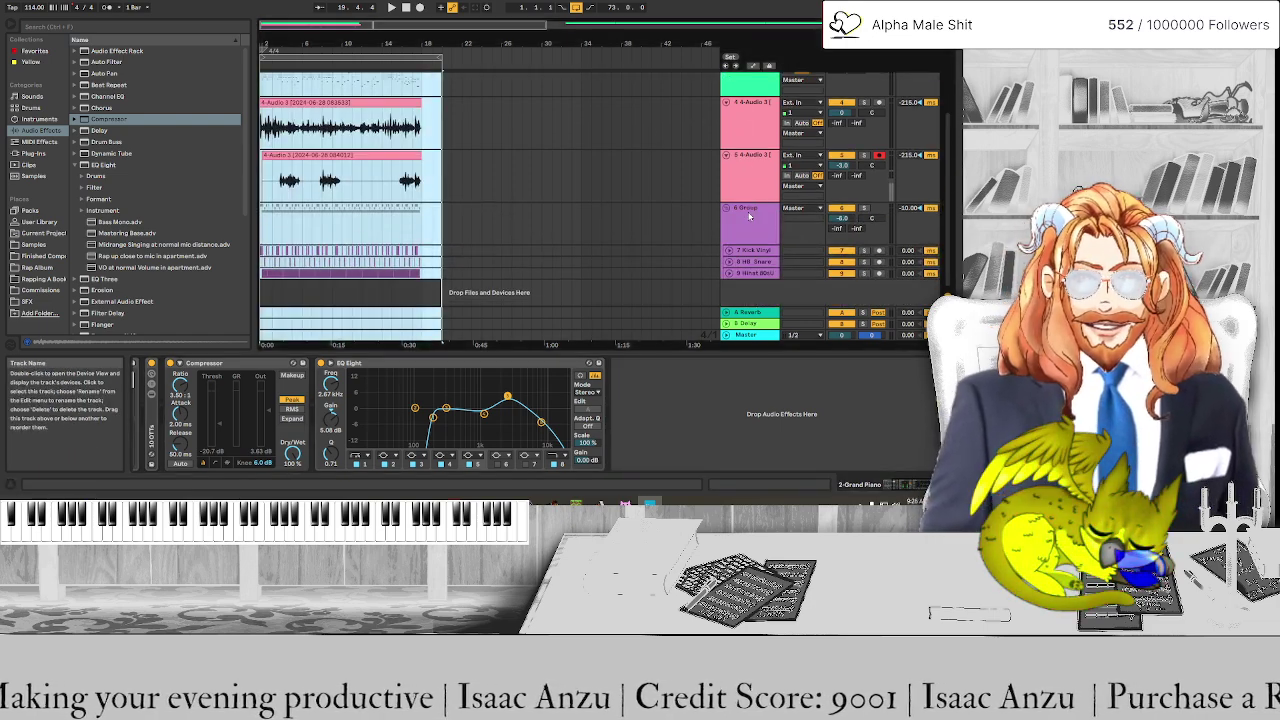
pyautogui.click(754, 317)
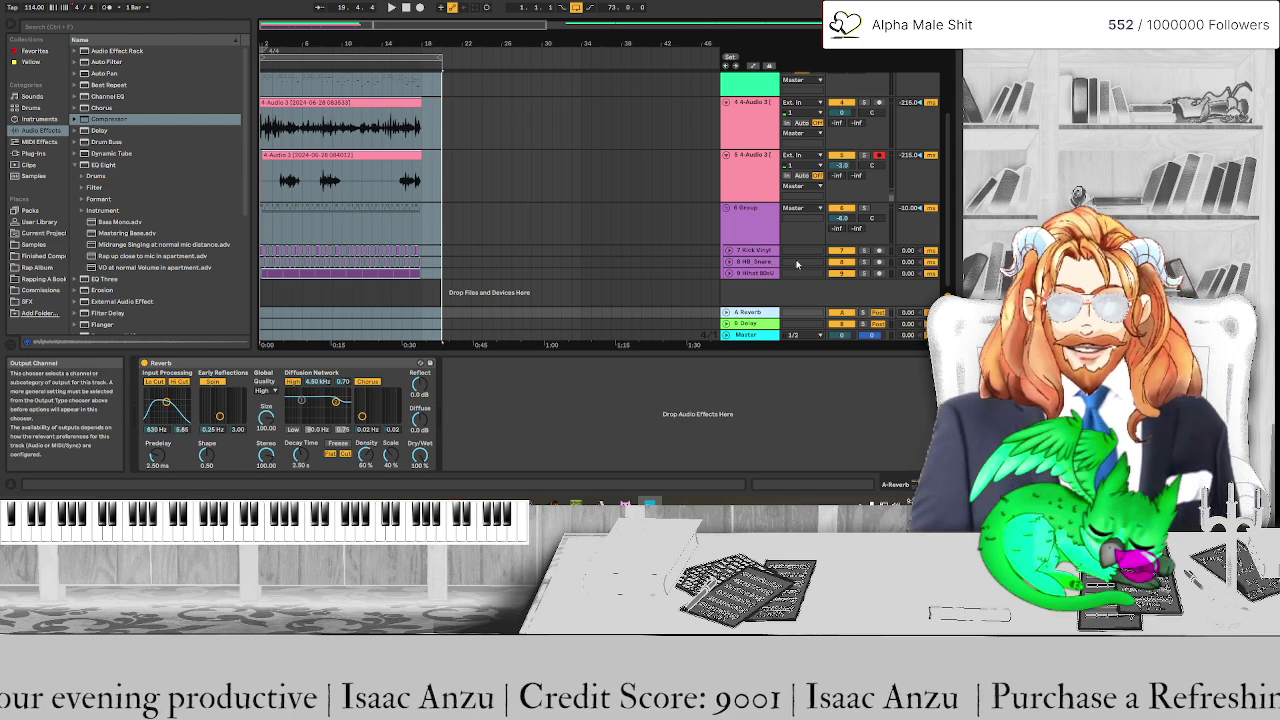
pyautogui.moveTo(839, 232); pyautogui.dragTo(839, 224)
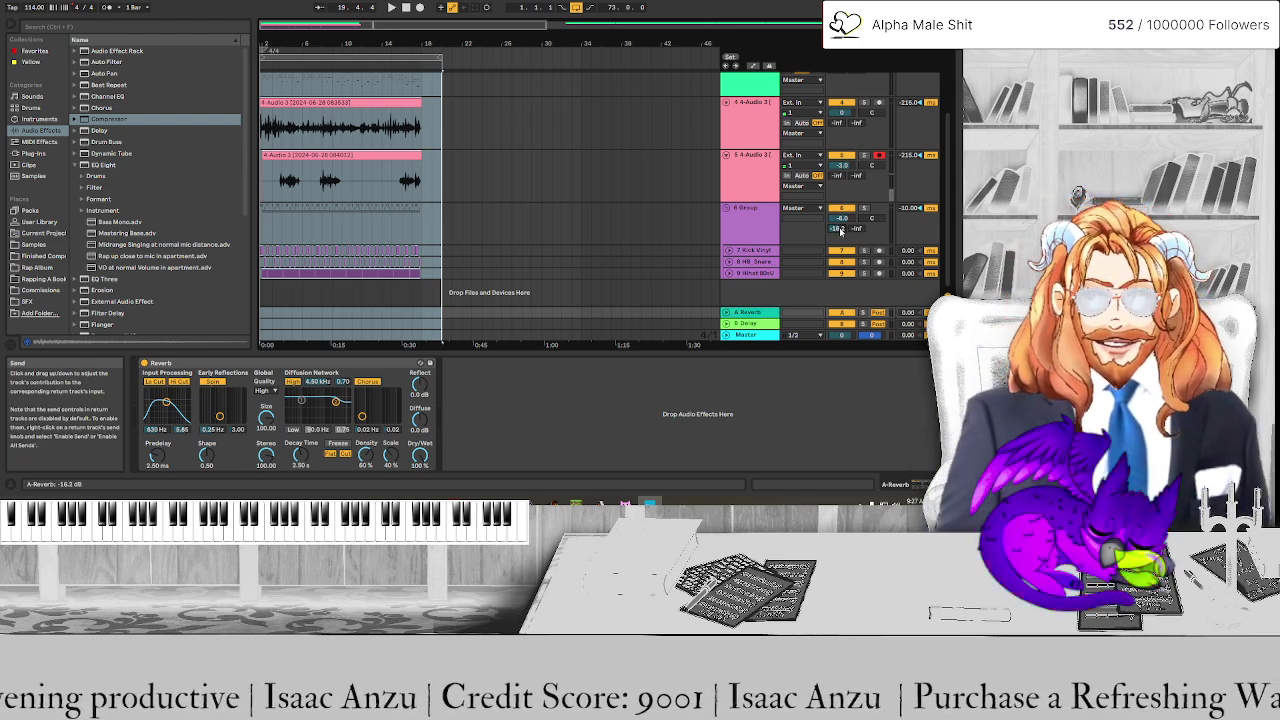
pyautogui.moveTo(836, 197); pyautogui.dragTo(836, 210)
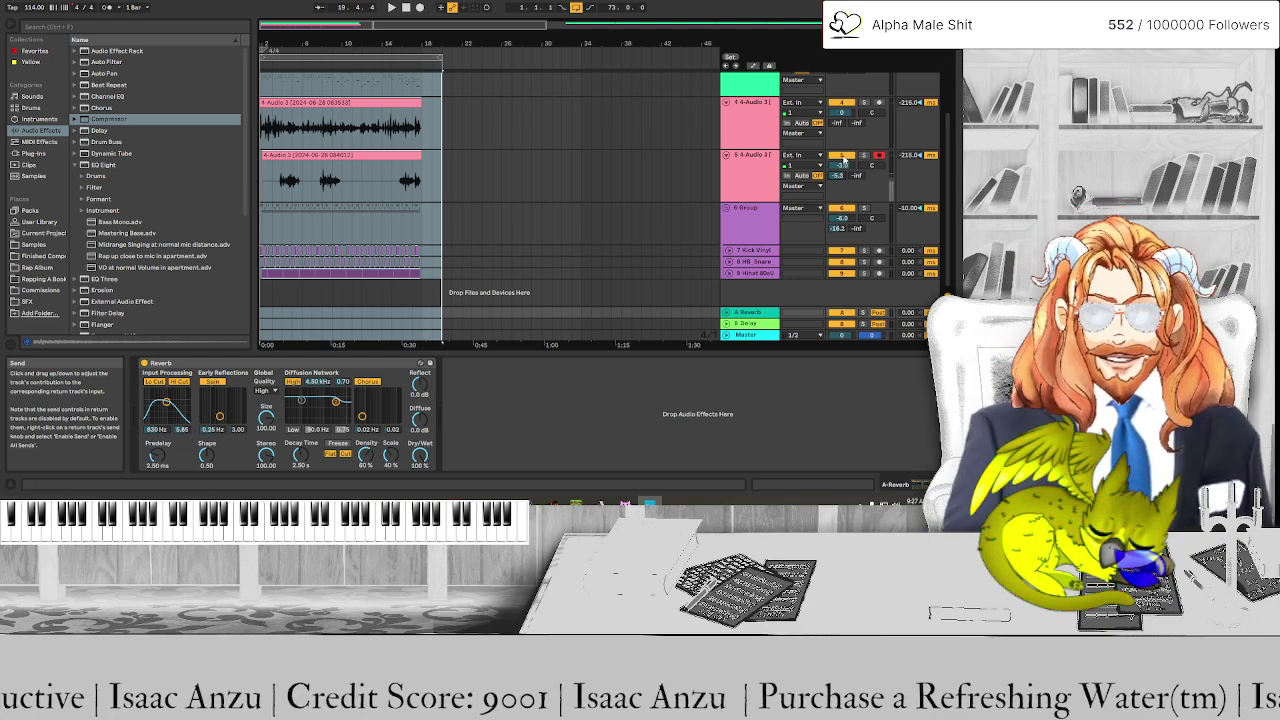
# Set reverb sends of -18.6 dB (upper piano), -2.8 dB (lower piano), -24.4 dB (upper vocal) and -14.0 dB (drum group), and save the set
pyautogui.scroll(3, 843, 160)
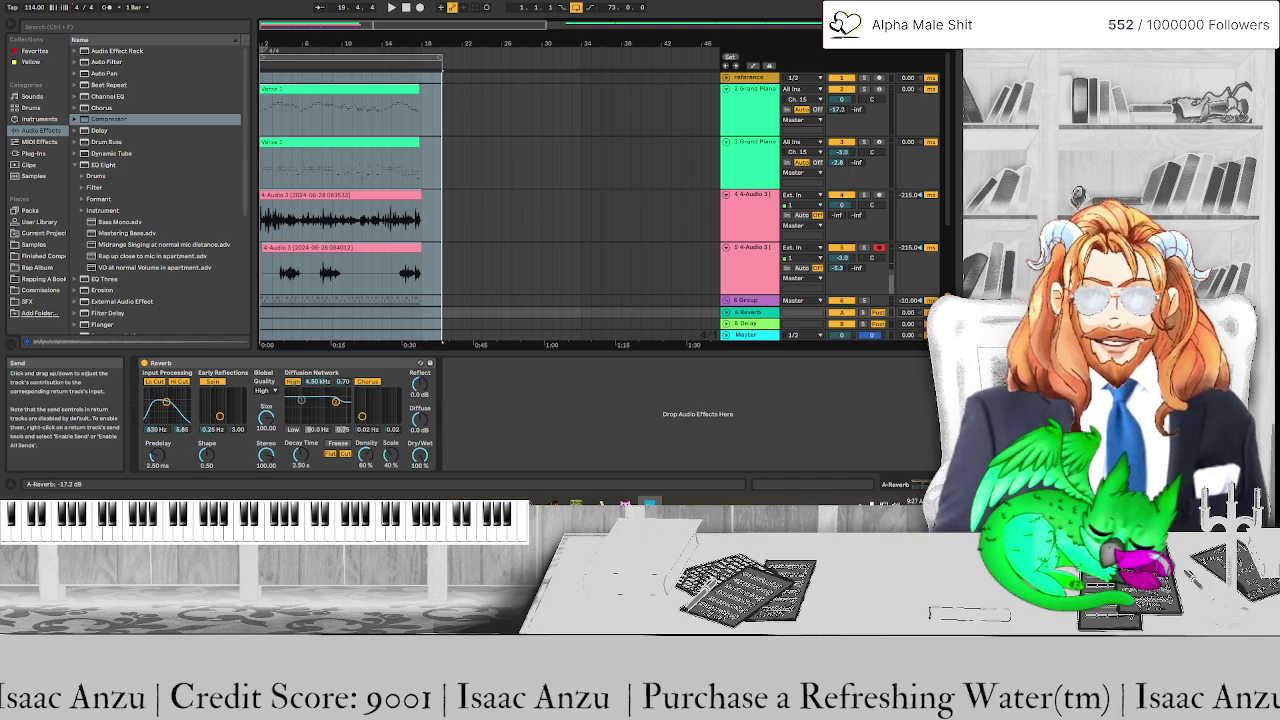
pyautogui.moveTo(836, 215); pyautogui.dragTo(836, 195)
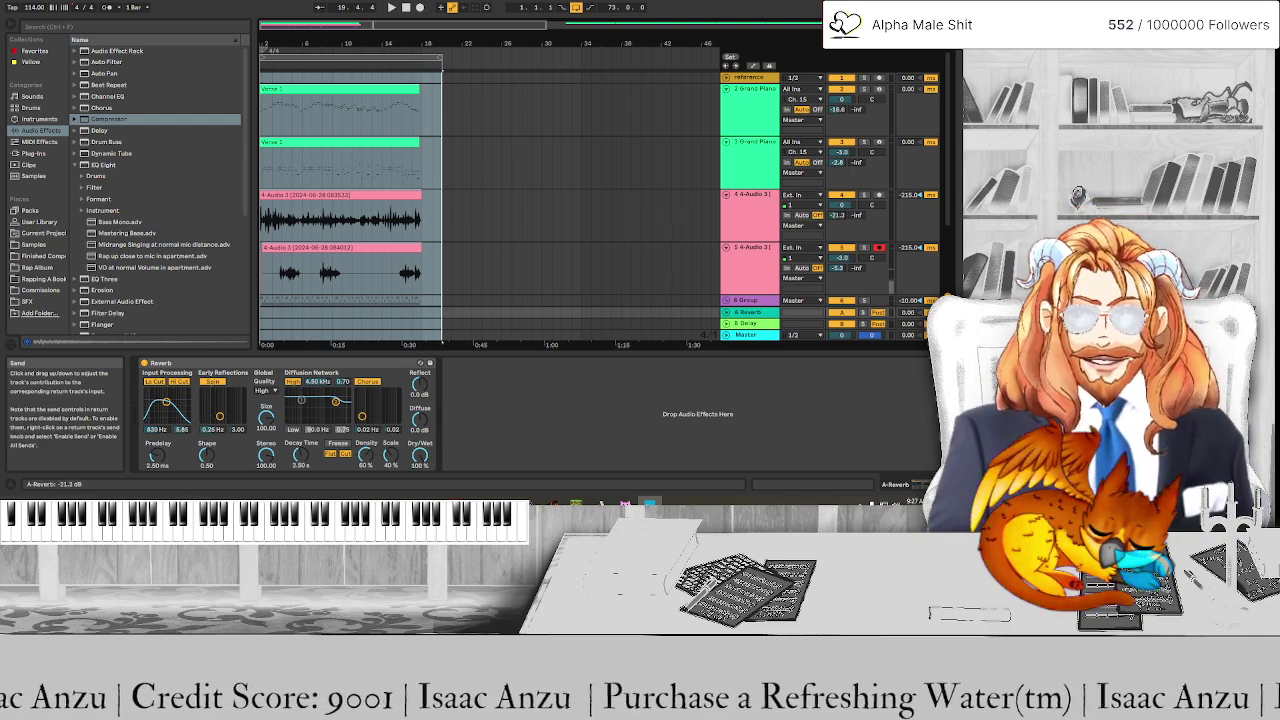
pyautogui.scroll(-3, 840, 235)
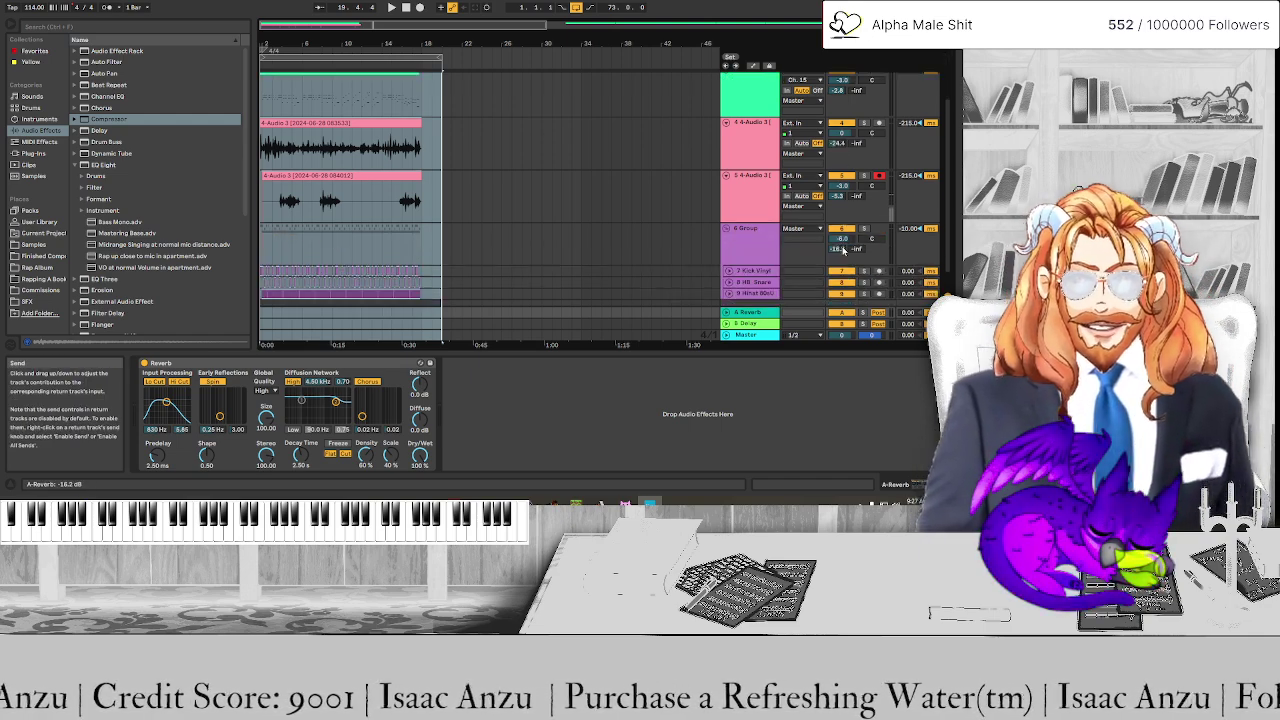
pyautogui.press('space')
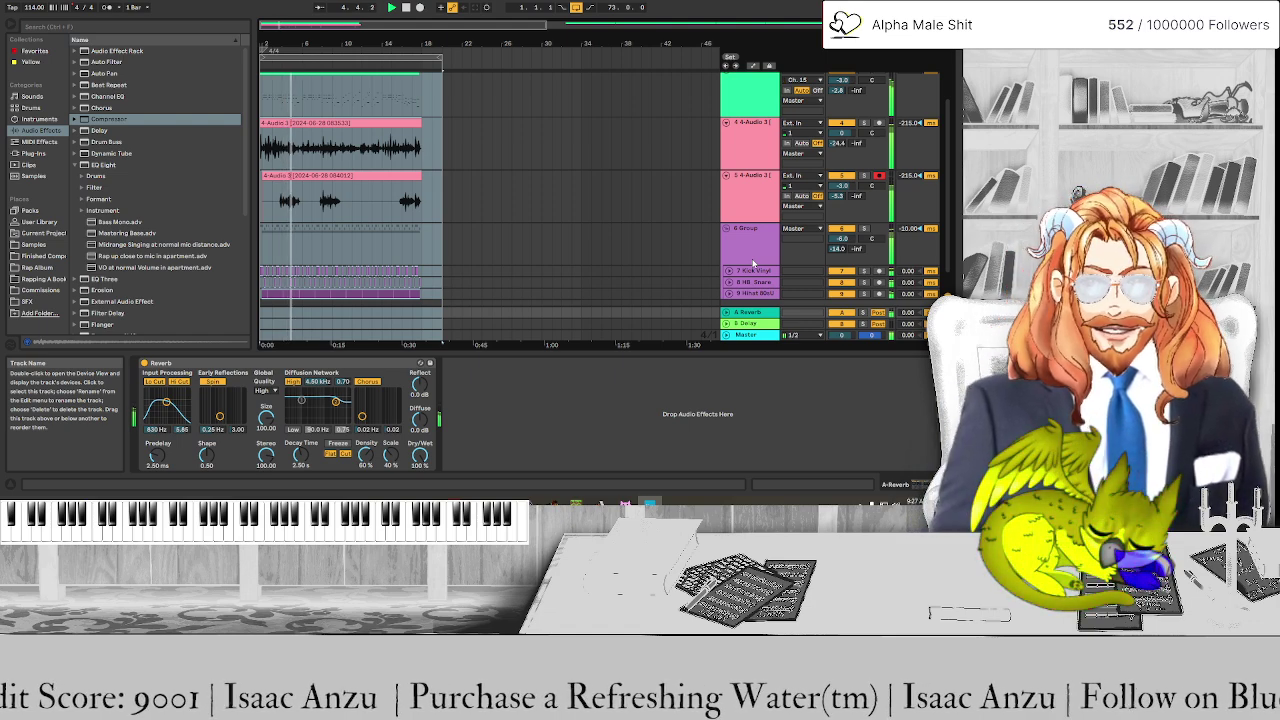
pyautogui.scroll(3, 755, 190)
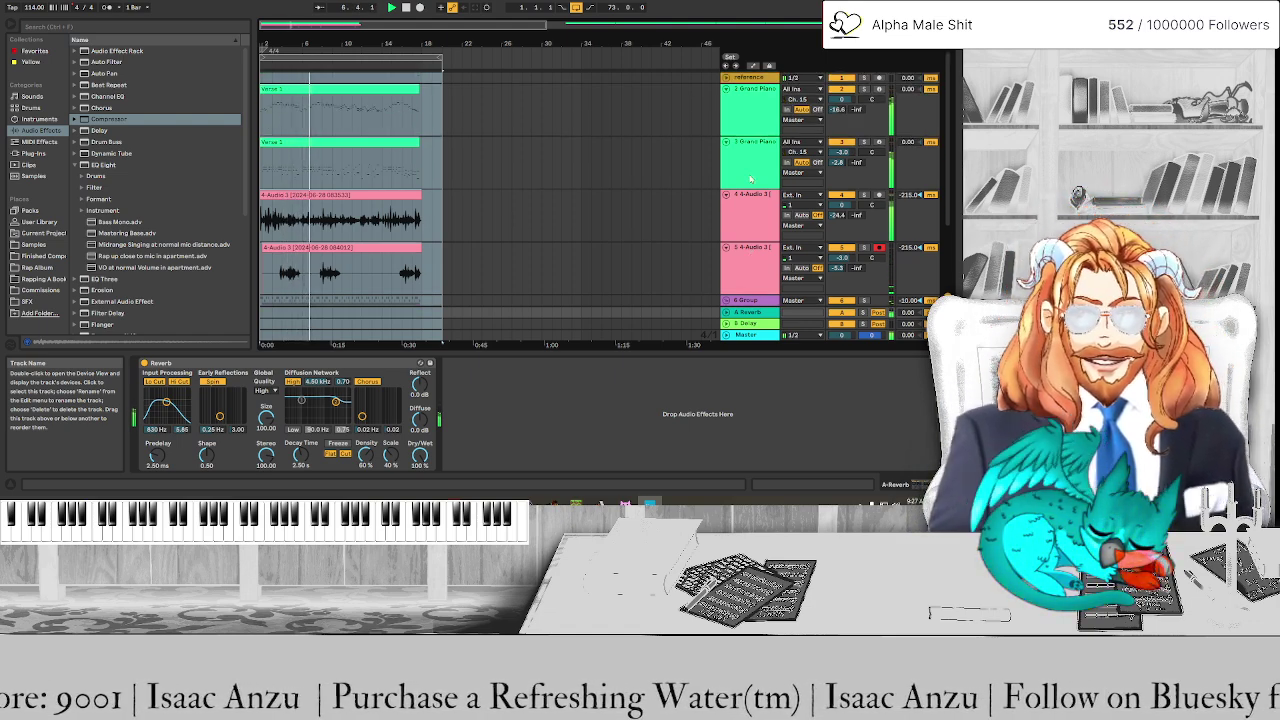
pyautogui.hotkey('ctrl', 's')
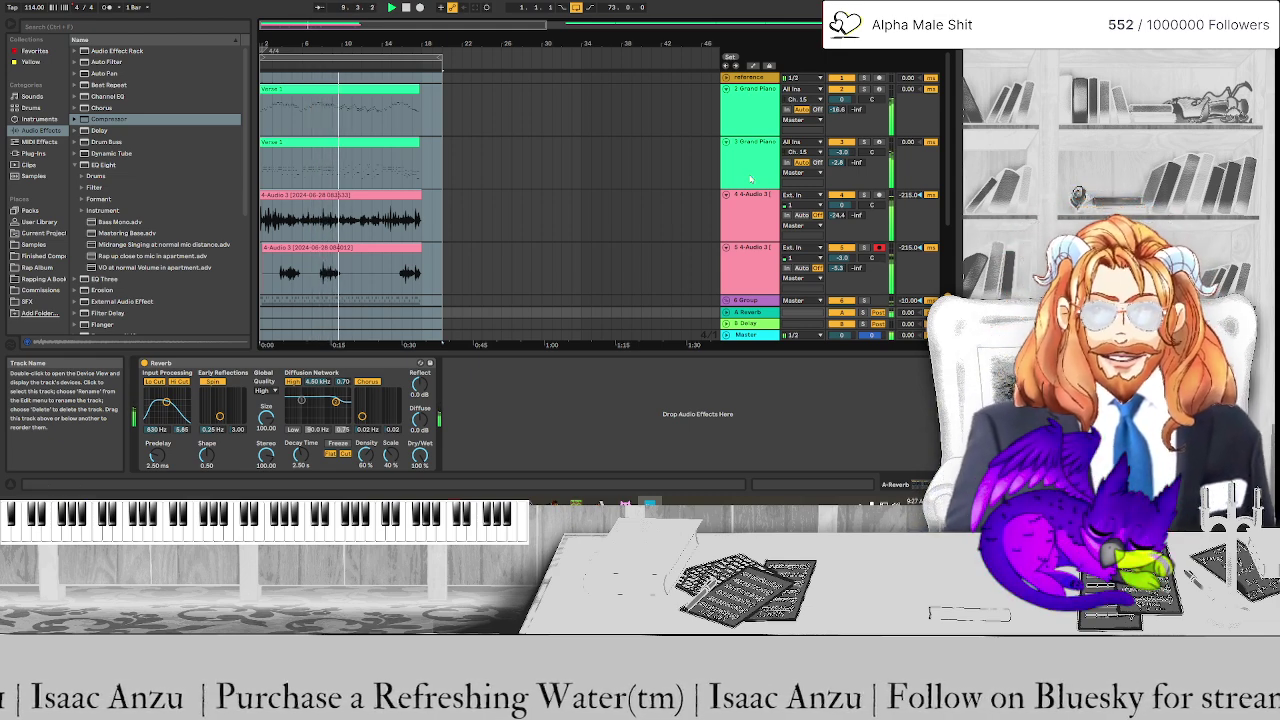
# Unfold the first audio effect rack on the Master track and load the OTT Modified preset onto its Multiband Dynamics
pyautogui.click(778, 336)
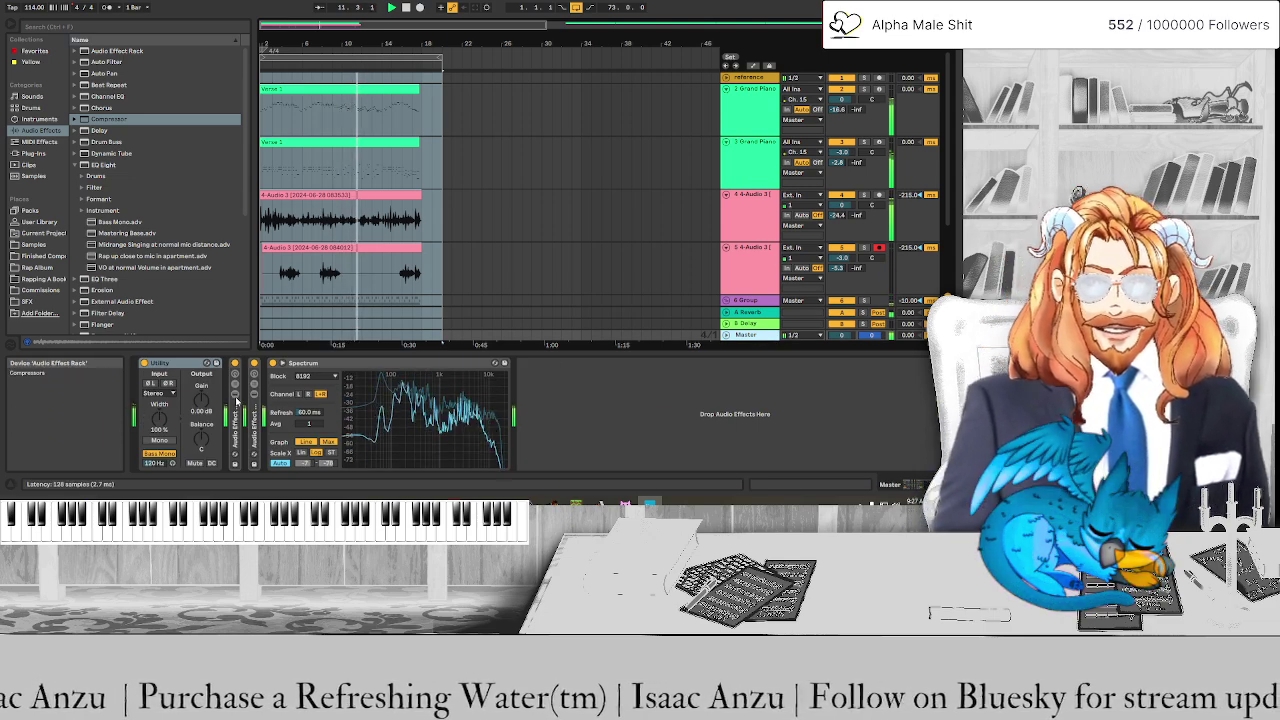
pyautogui.click(235, 394)
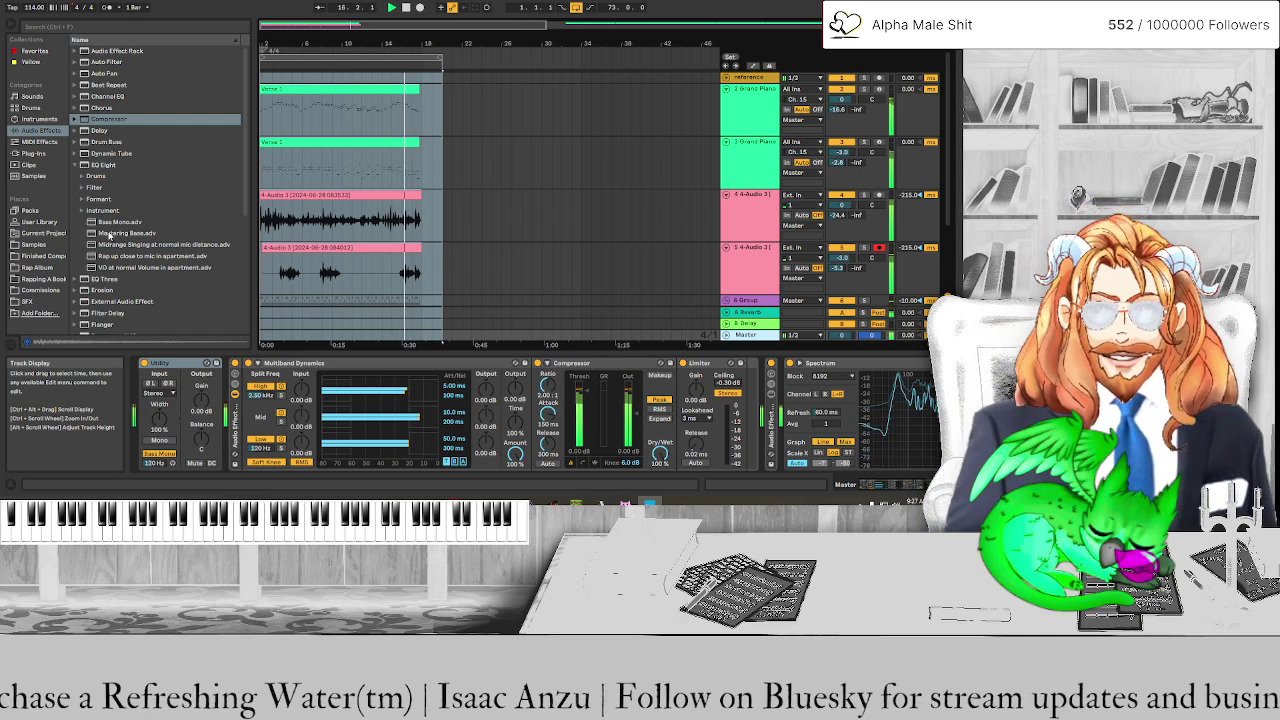
pyautogui.click(77, 165)
pyautogui.scroll(-3, 76, 180)
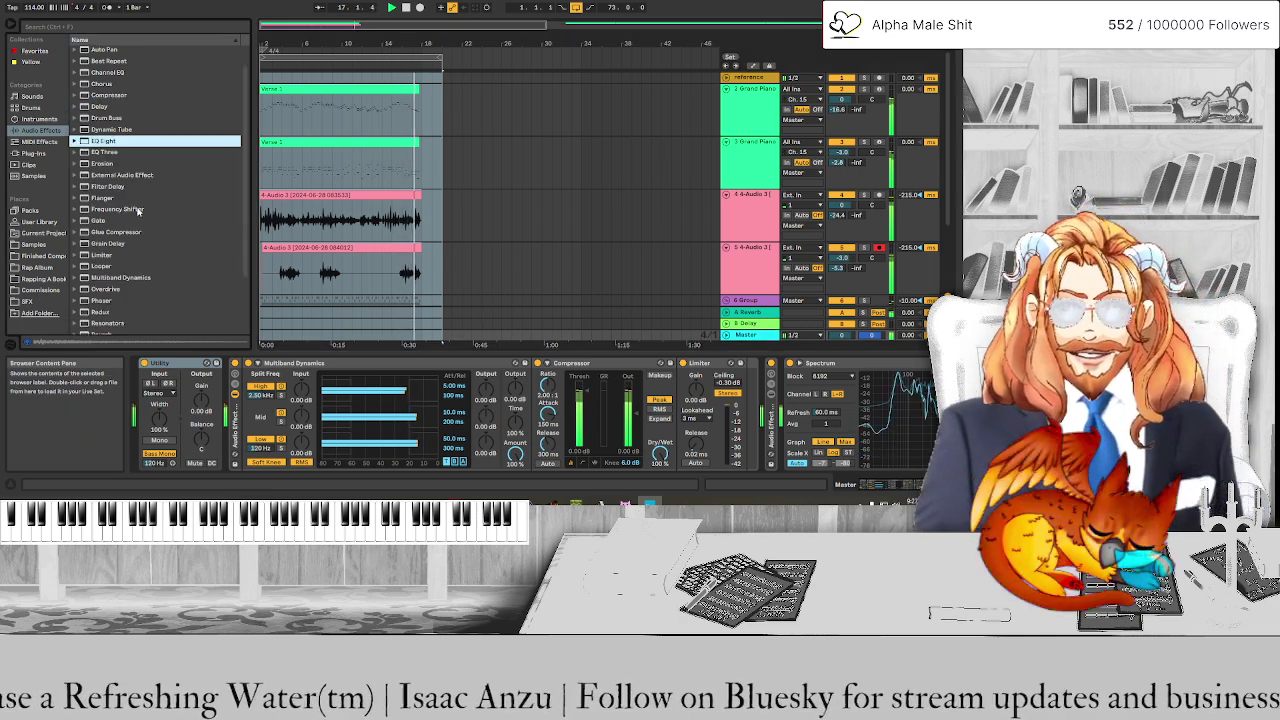
pyautogui.click(74, 203)
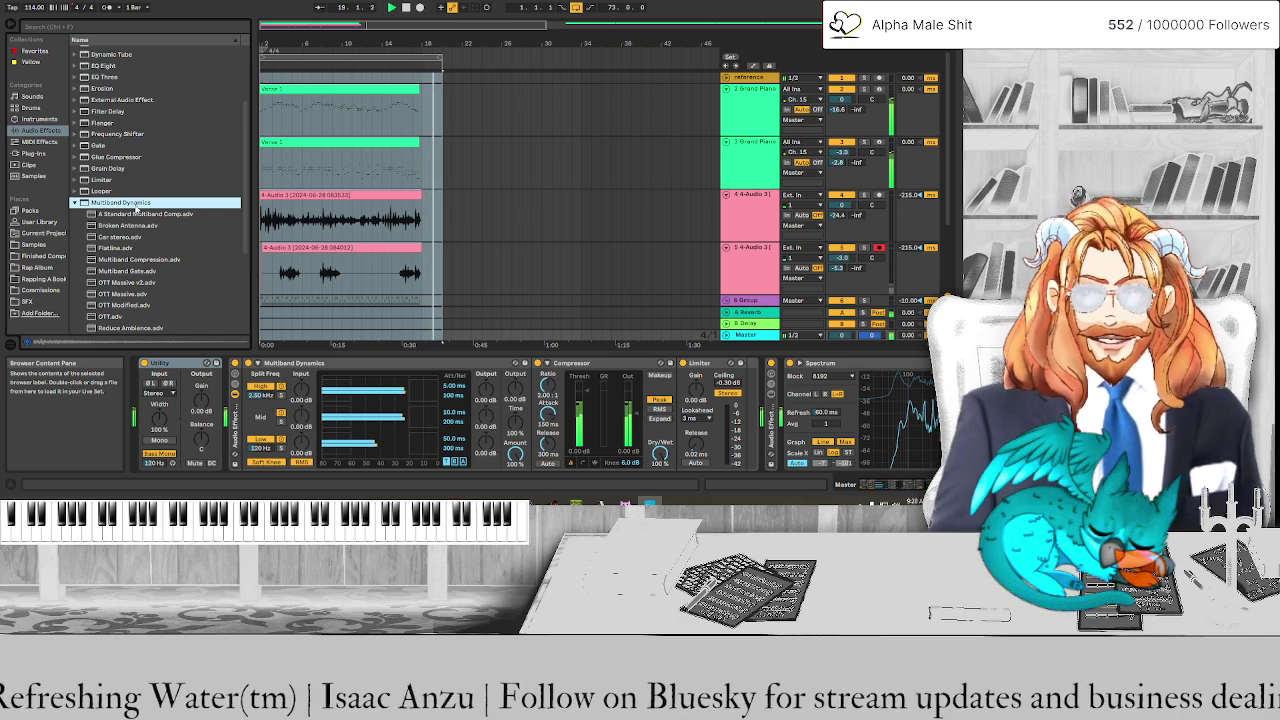
pyautogui.scroll(-3, 136, 210)
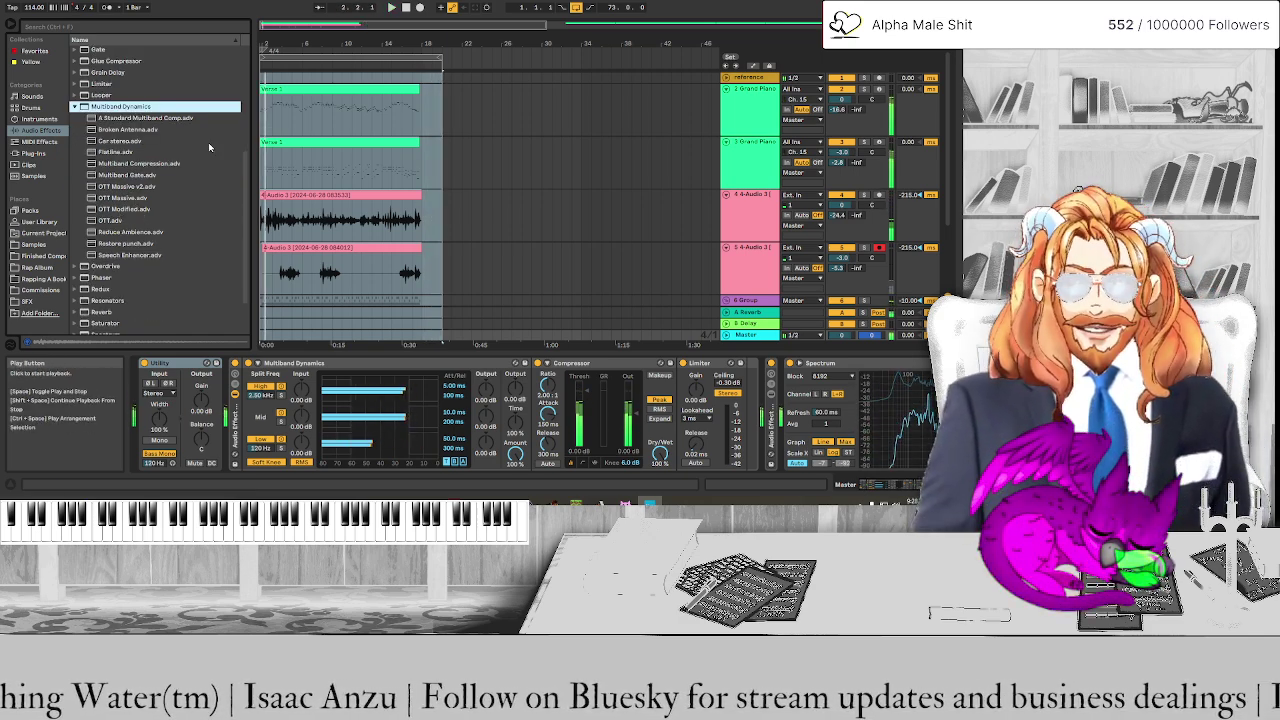
pyautogui.click(122, 210)
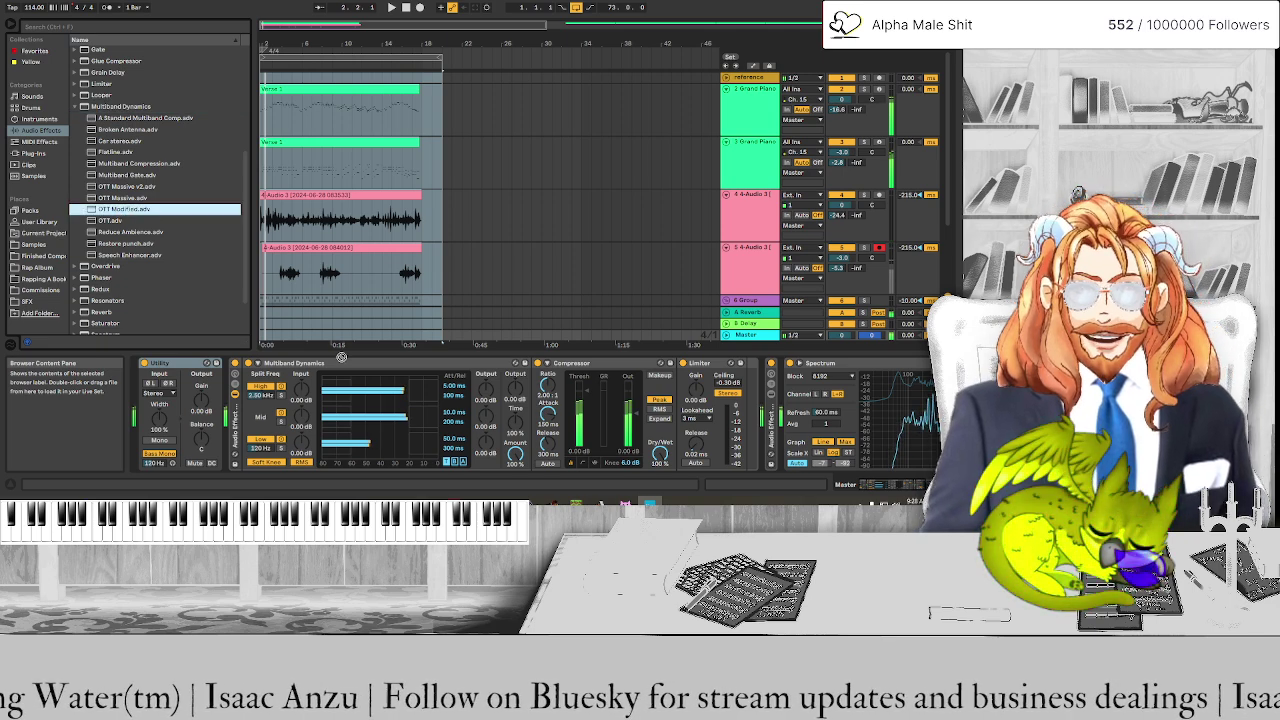
pyautogui.moveTo(341, 357); pyautogui.dragTo(344, 369)
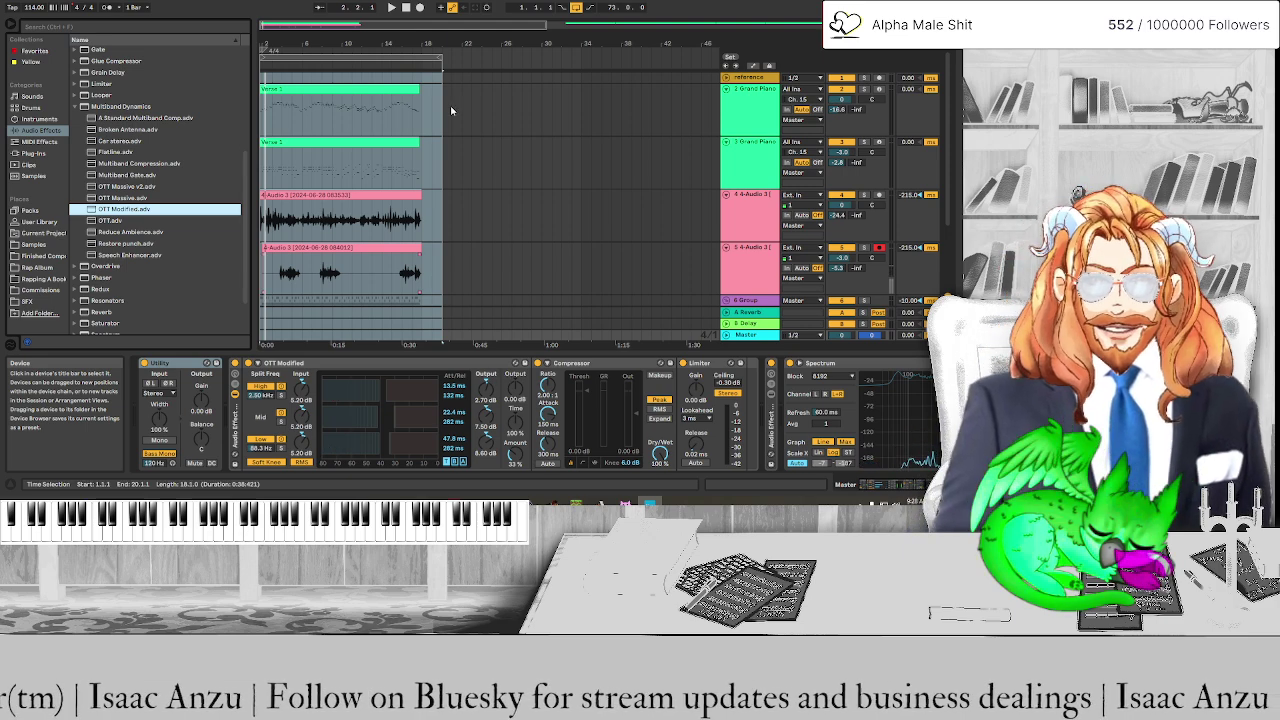
# Play the looped verse while setting the Master rack's Compressor threshold to about -10.5 dB and the Limiter gain to 5.10 dB
pyautogui.click(322, 54)
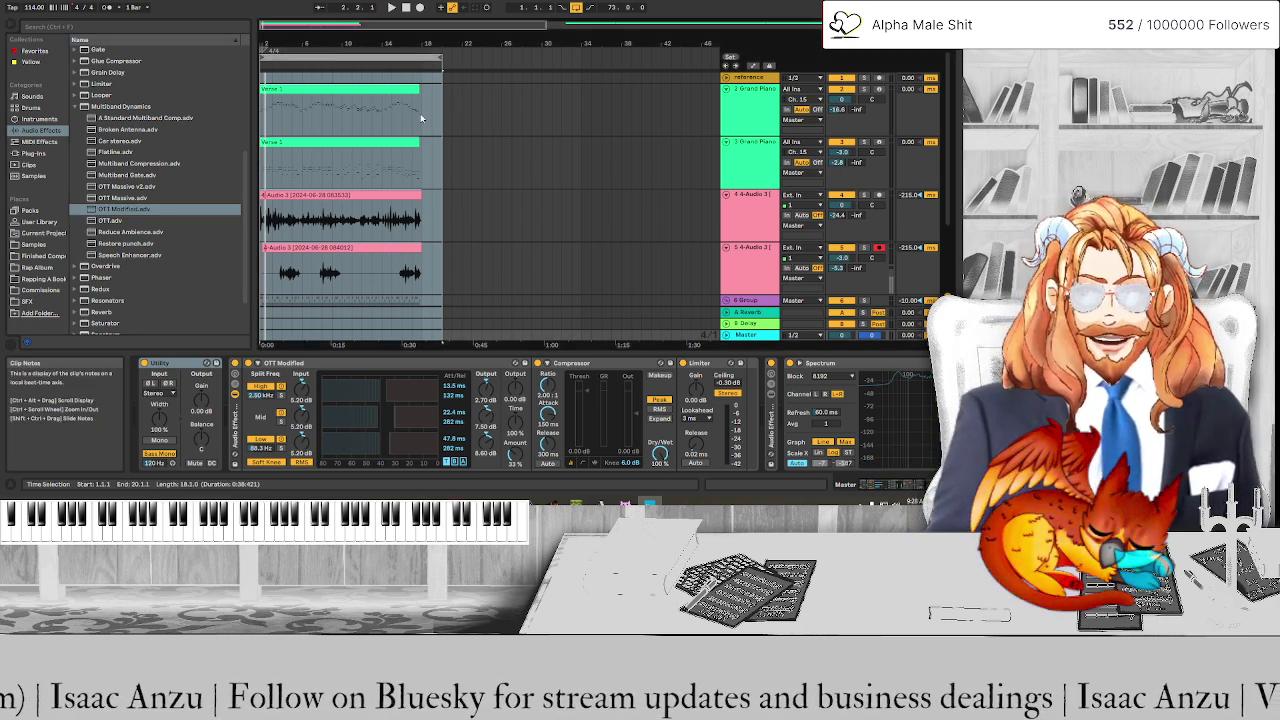
pyautogui.press('space')
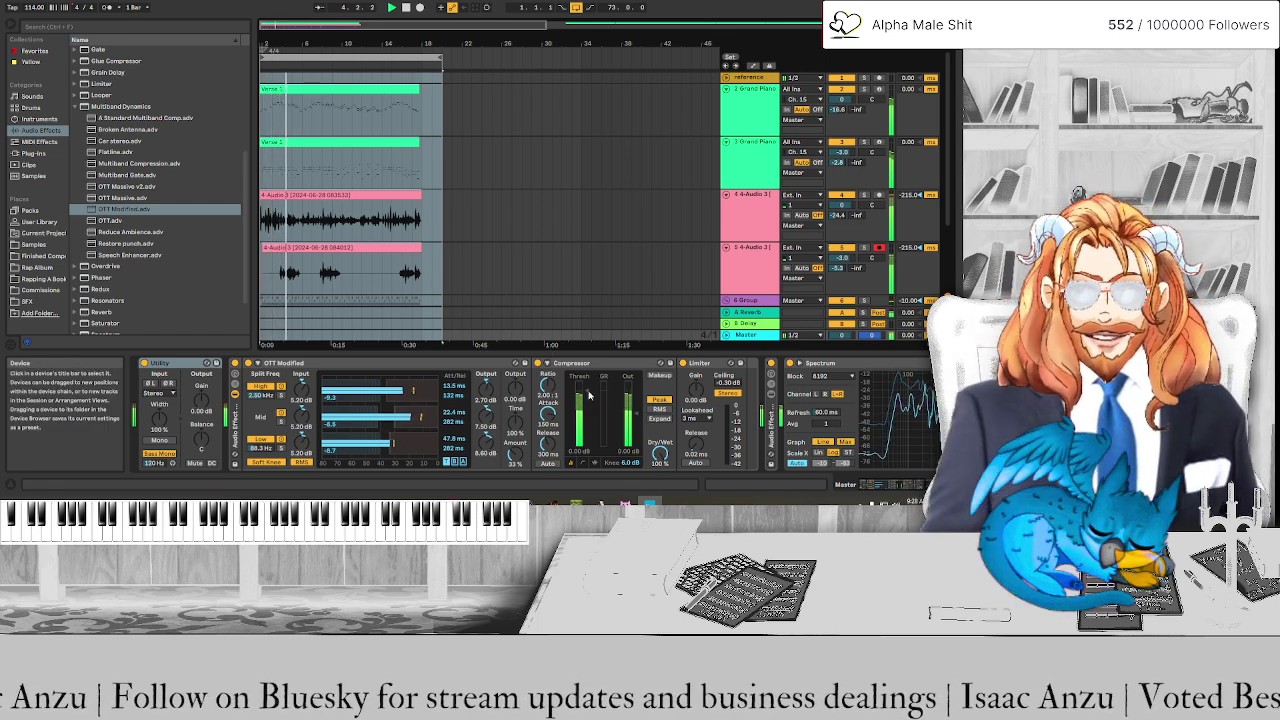
pyautogui.moveTo(587, 399); pyautogui.dragTo(586, 408)
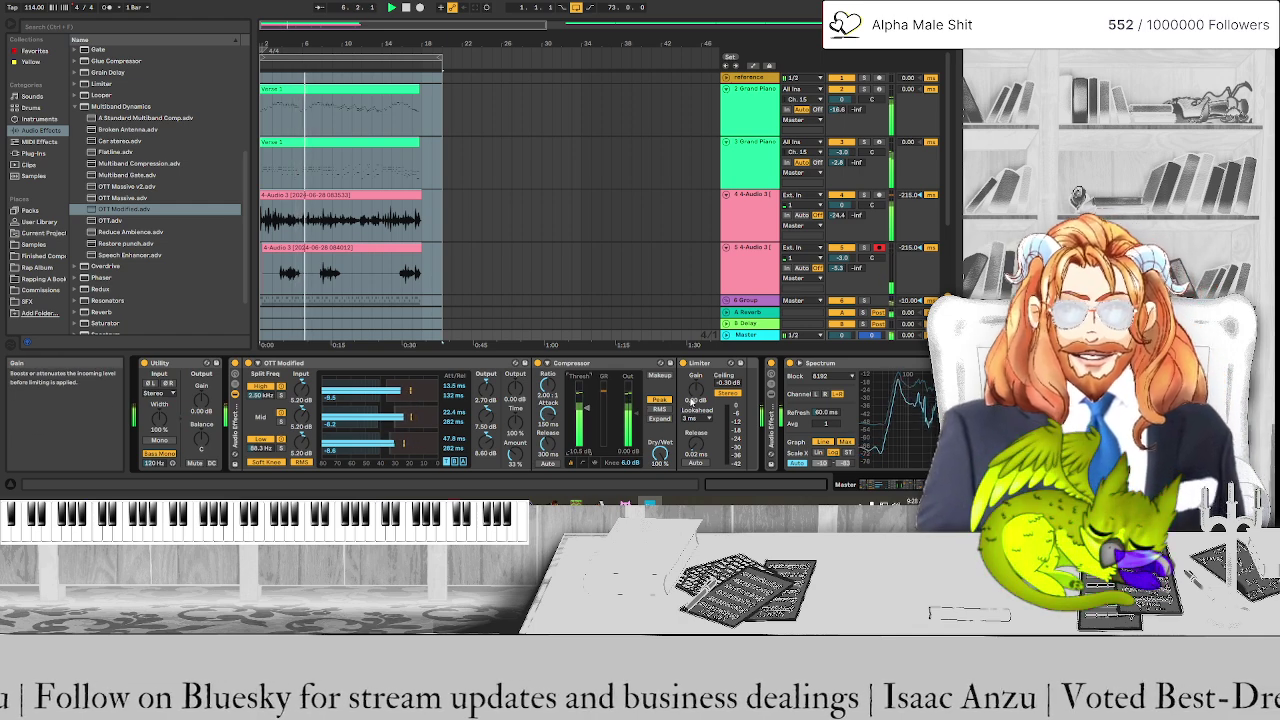
pyautogui.moveTo(696, 387); pyautogui.dragTo(696, 364)
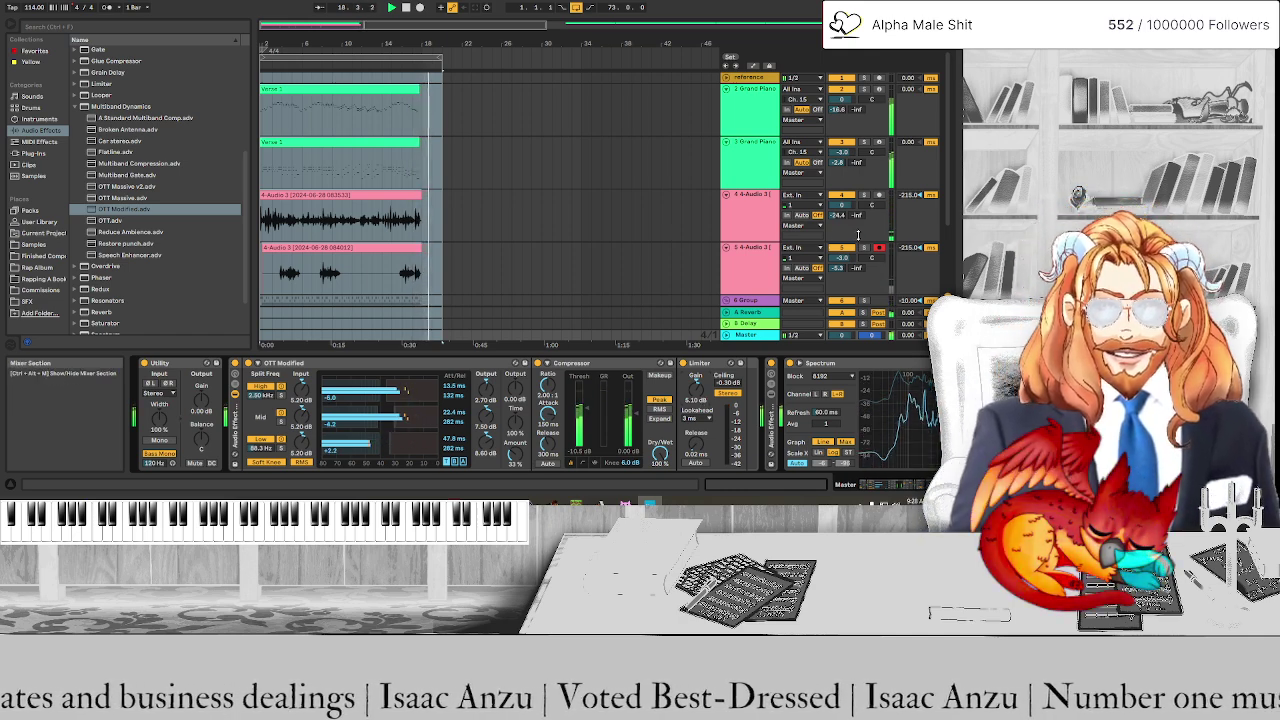
pyautogui.click(405, 7)
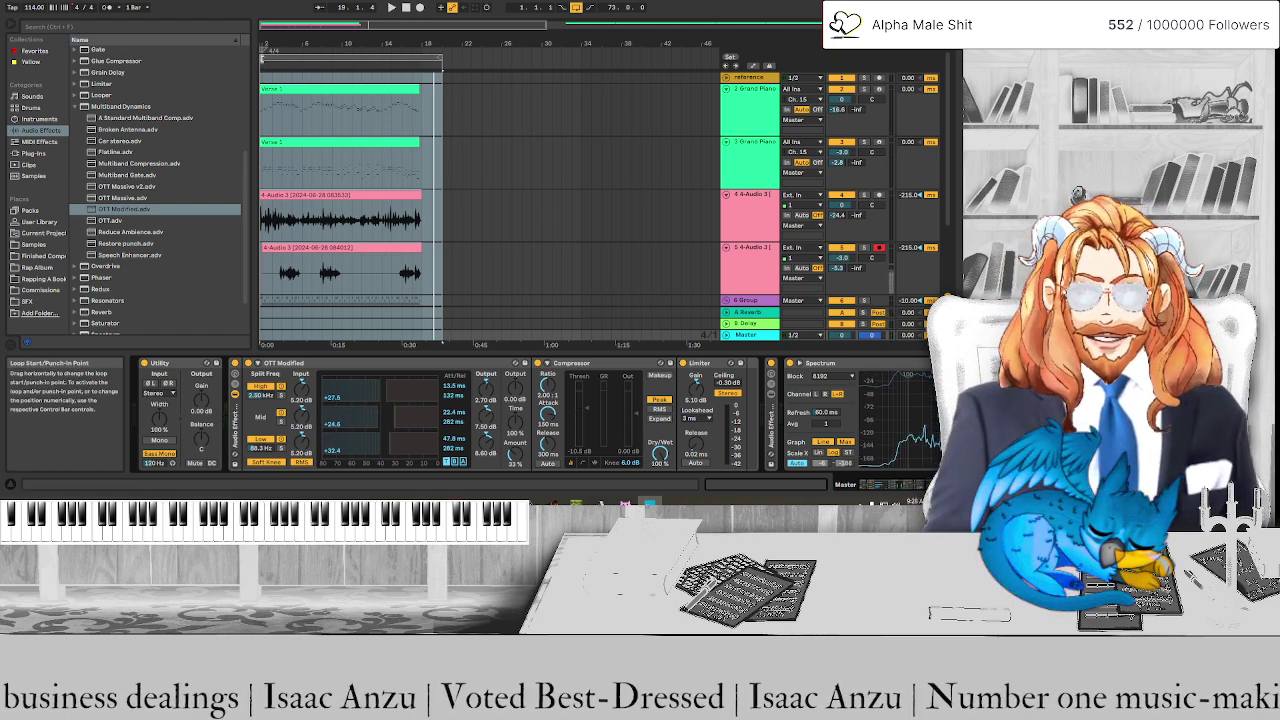
# Shorten the loop to the single bar starting at 16.1.1 and play it back
pyautogui.moveTo(262, 60); pyautogui.dragTo(409, 62)
pyautogui.scroll(-3, 444, 225)
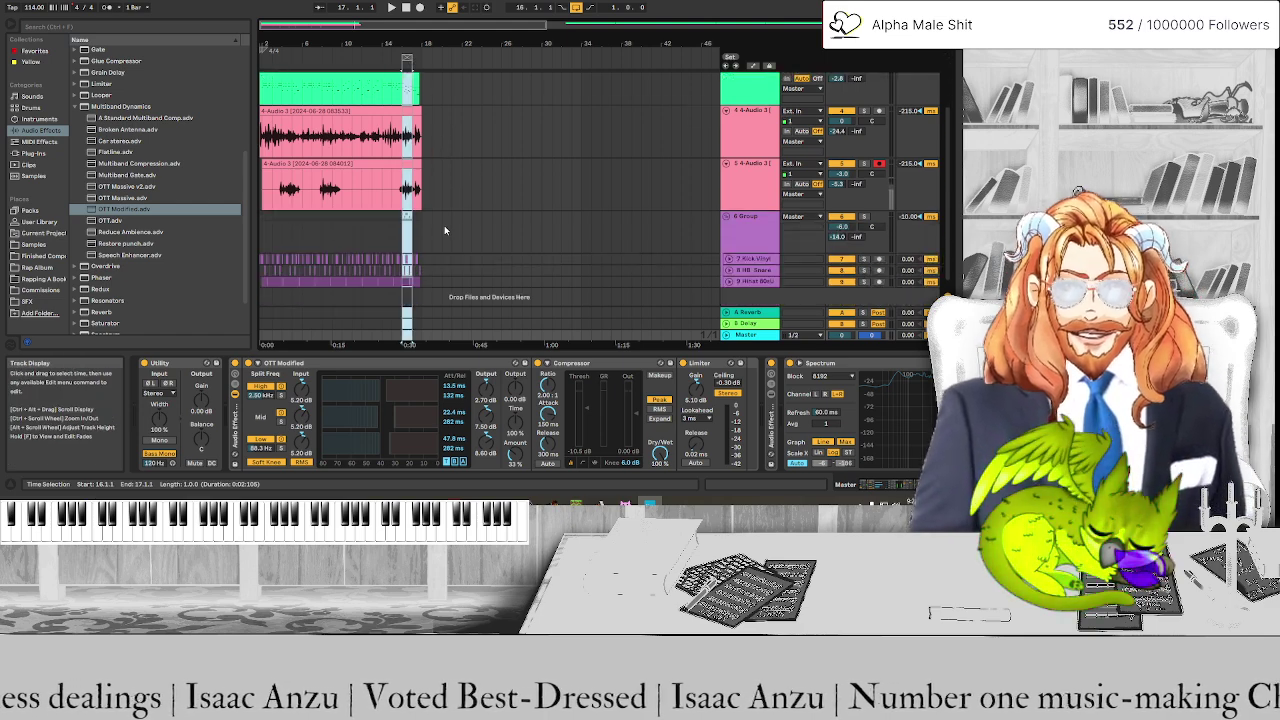
pyautogui.press('space')
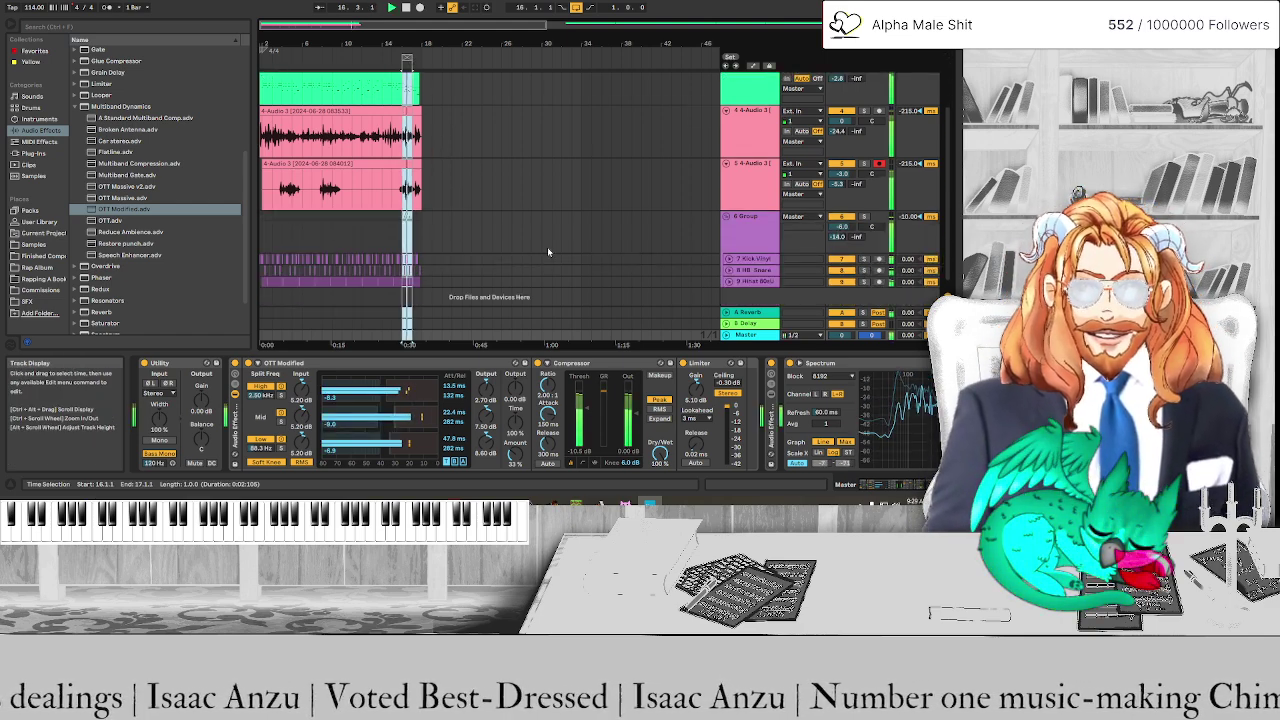
pyautogui.click(744, 336)
pyautogui.click(629, 297)
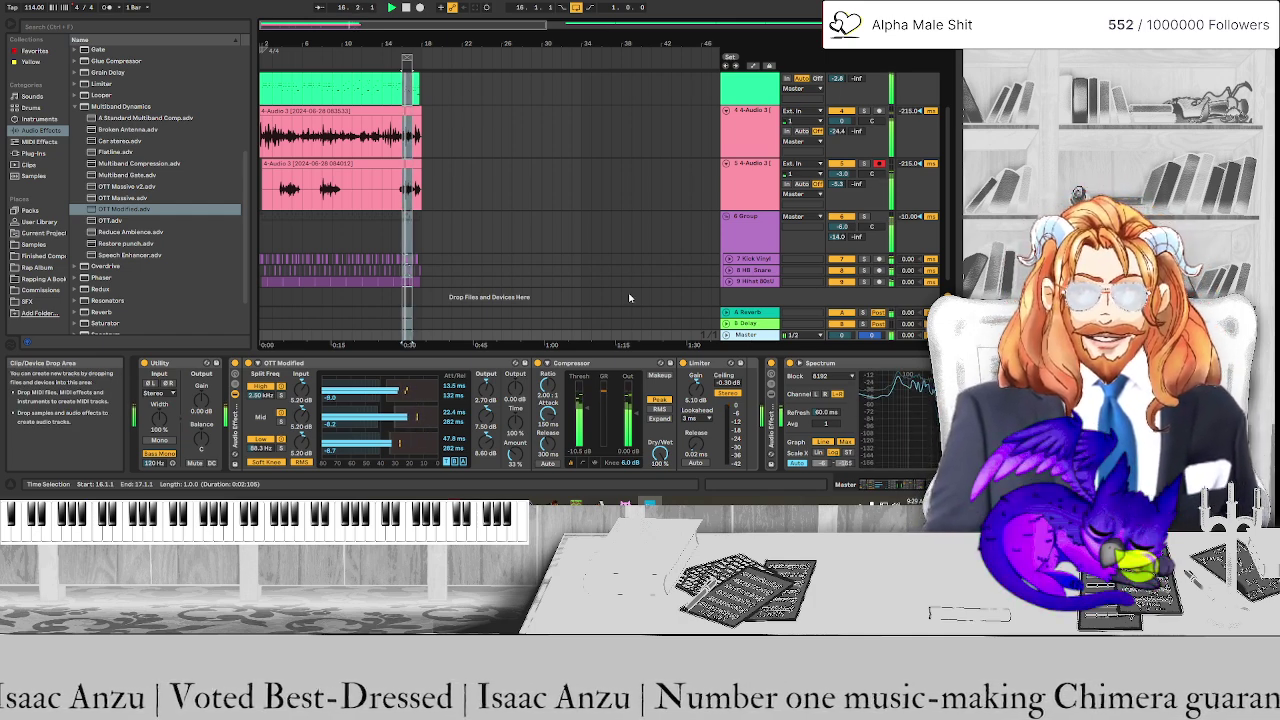
# Set the EQ low cut to 102 Hz on the lower vocal track and 33.0 Hz on the drum group
pyautogui.click(500, 186)
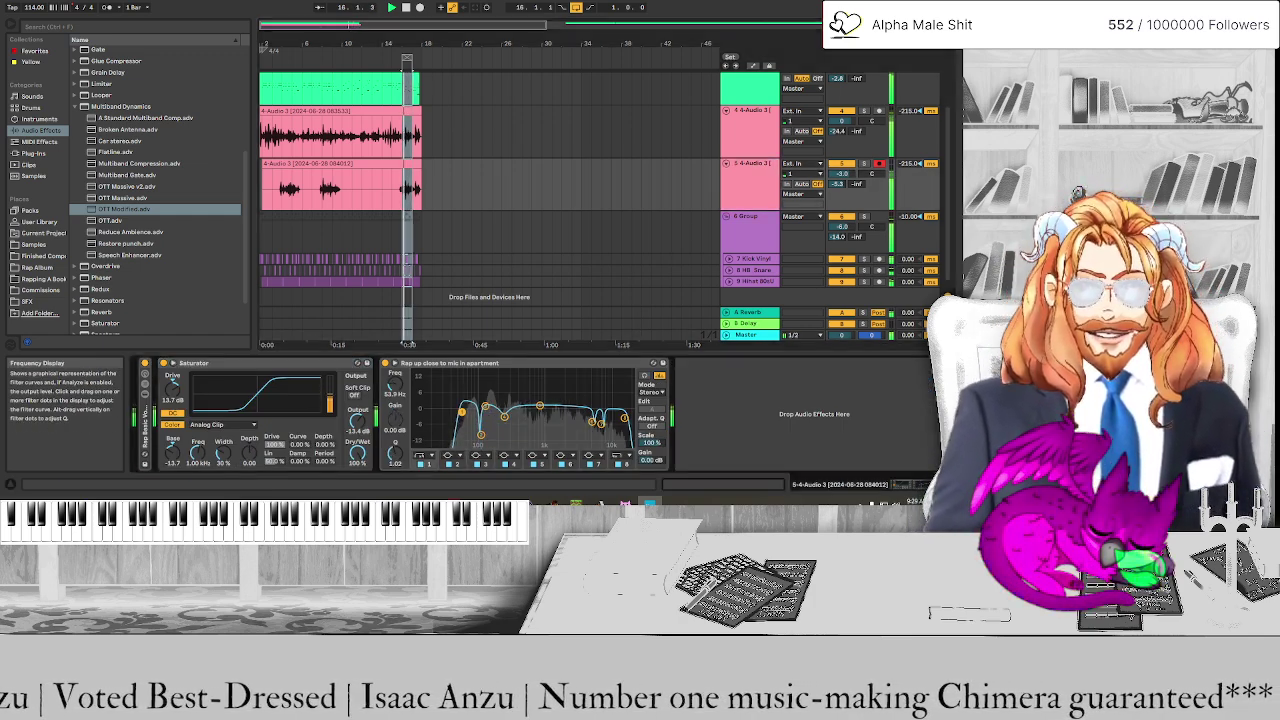
pyautogui.moveTo(484, 410); pyautogui.dragTo(482, 412)
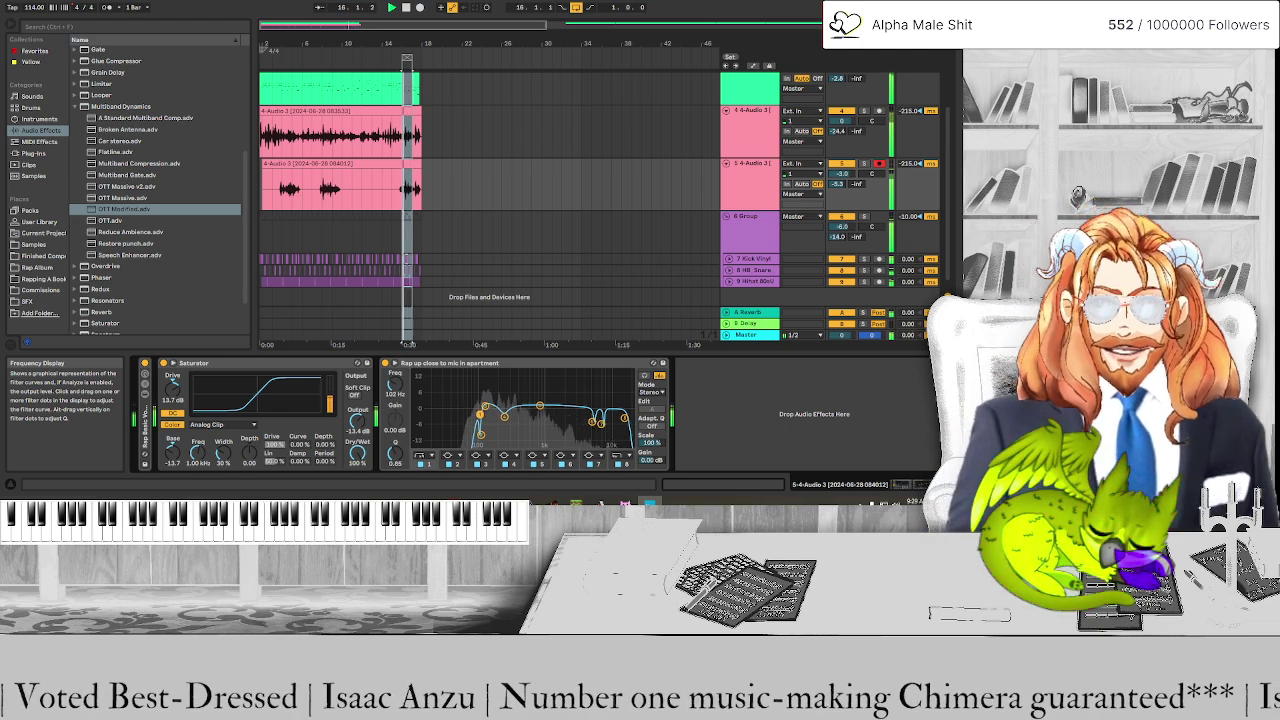
pyautogui.click(744, 233)
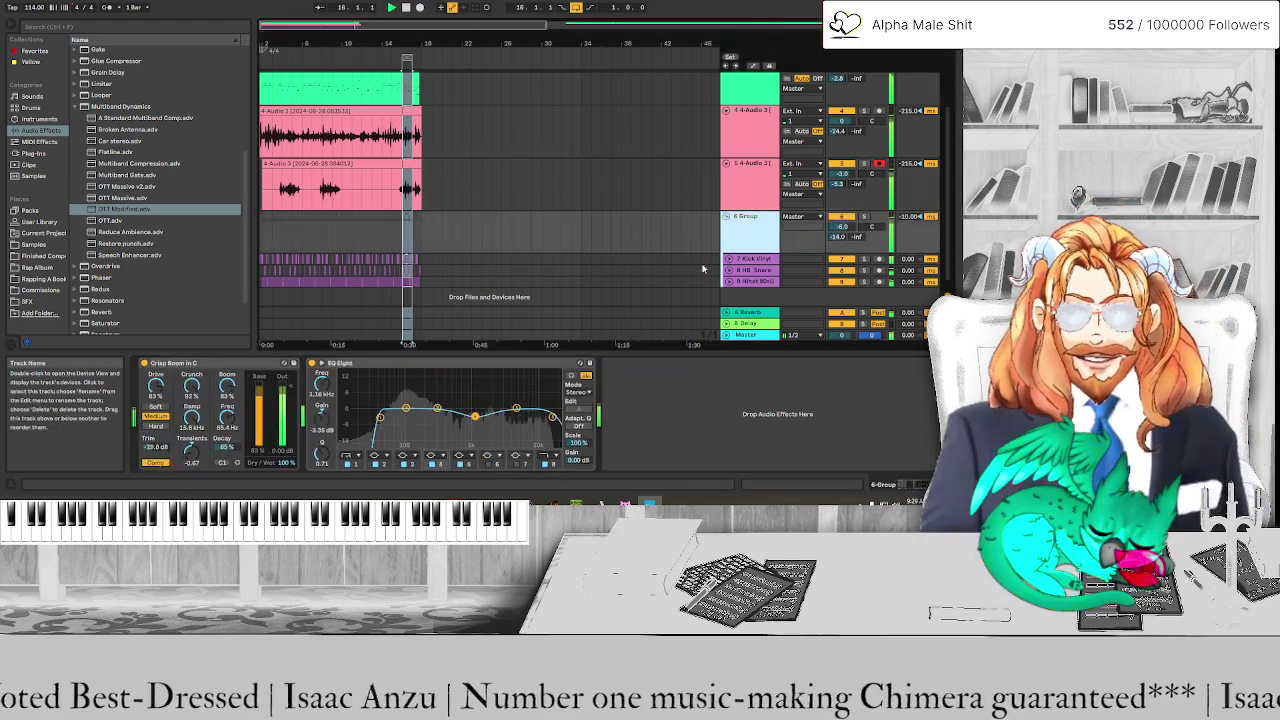
pyautogui.click(380, 417)
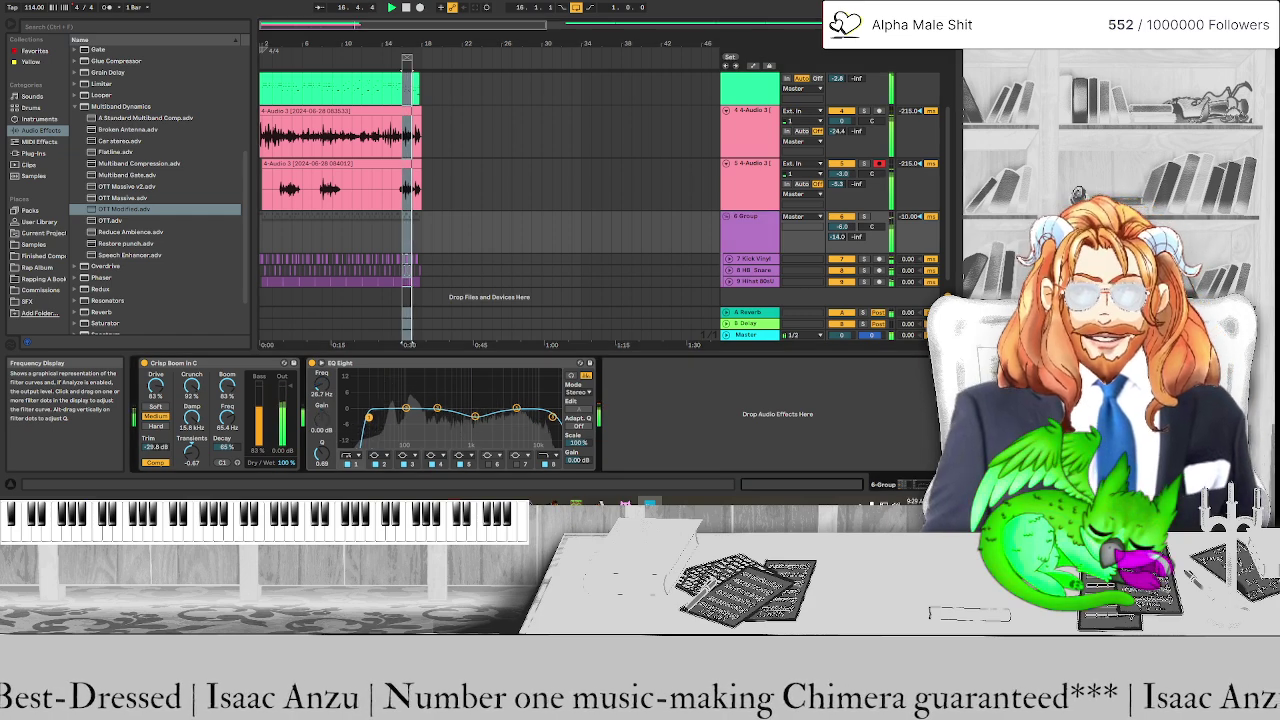
# Set the low cut of the lower Grand Piano's second EQ Eight to 104 Hz
pyautogui.scroll(3, 681, 166)
pyautogui.click(747, 162)
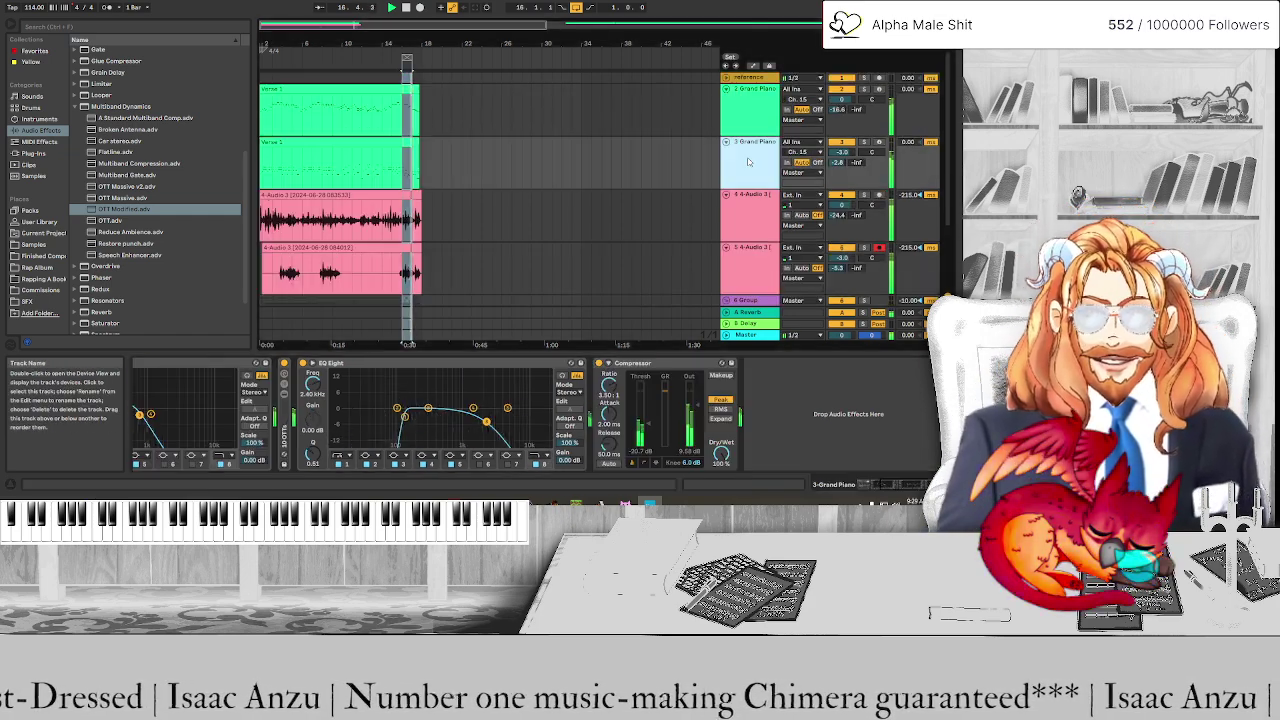
pyautogui.click(404, 417)
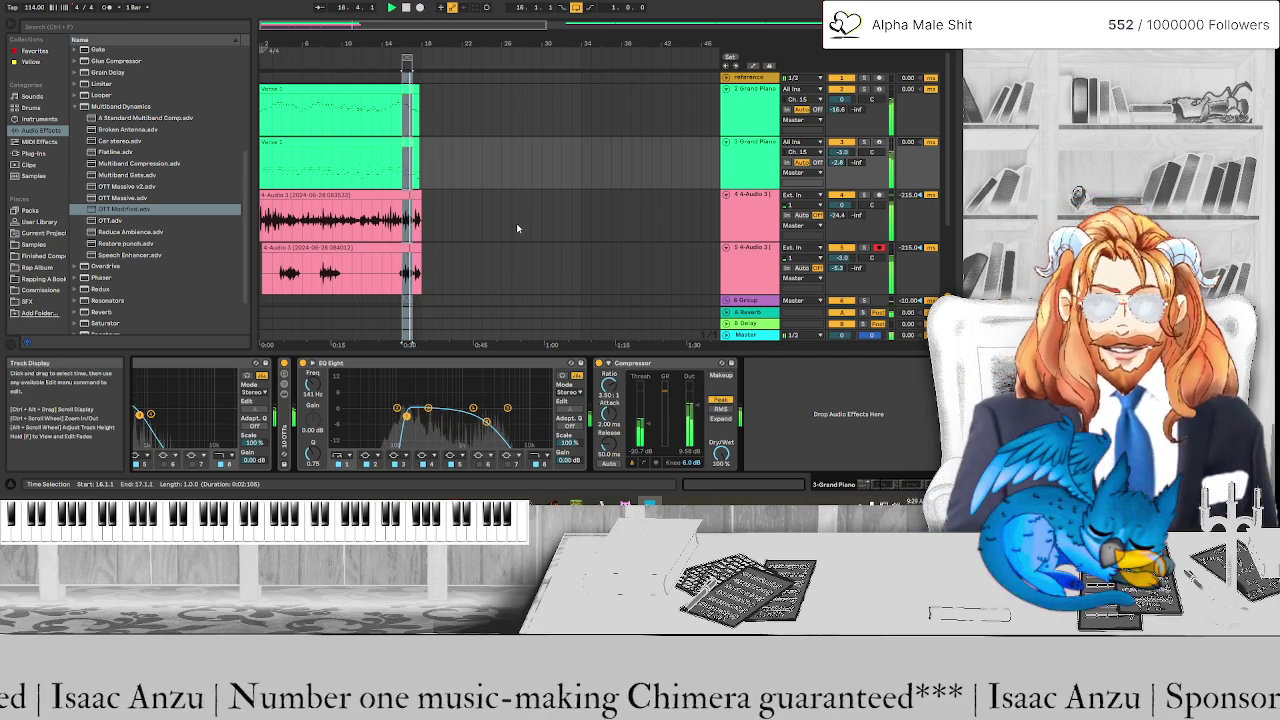
pyautogui.scroll(-1, 517, 228)
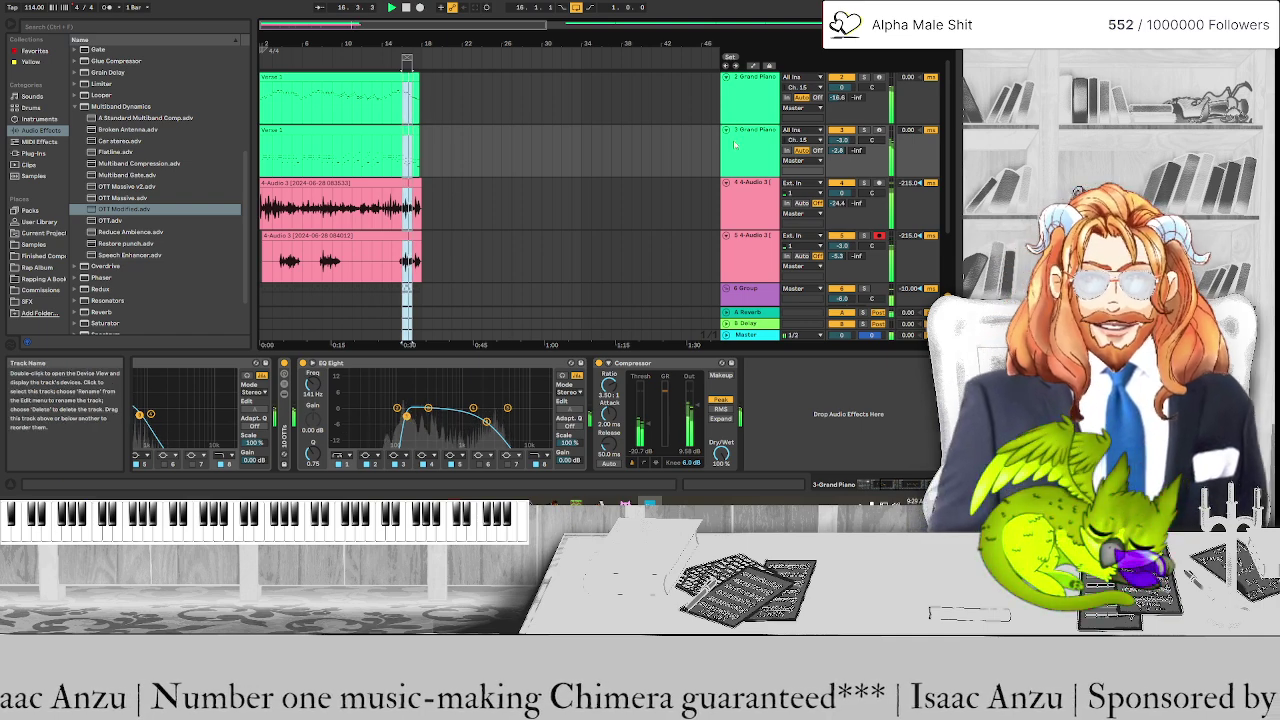
pyautogui.click(428, 420)
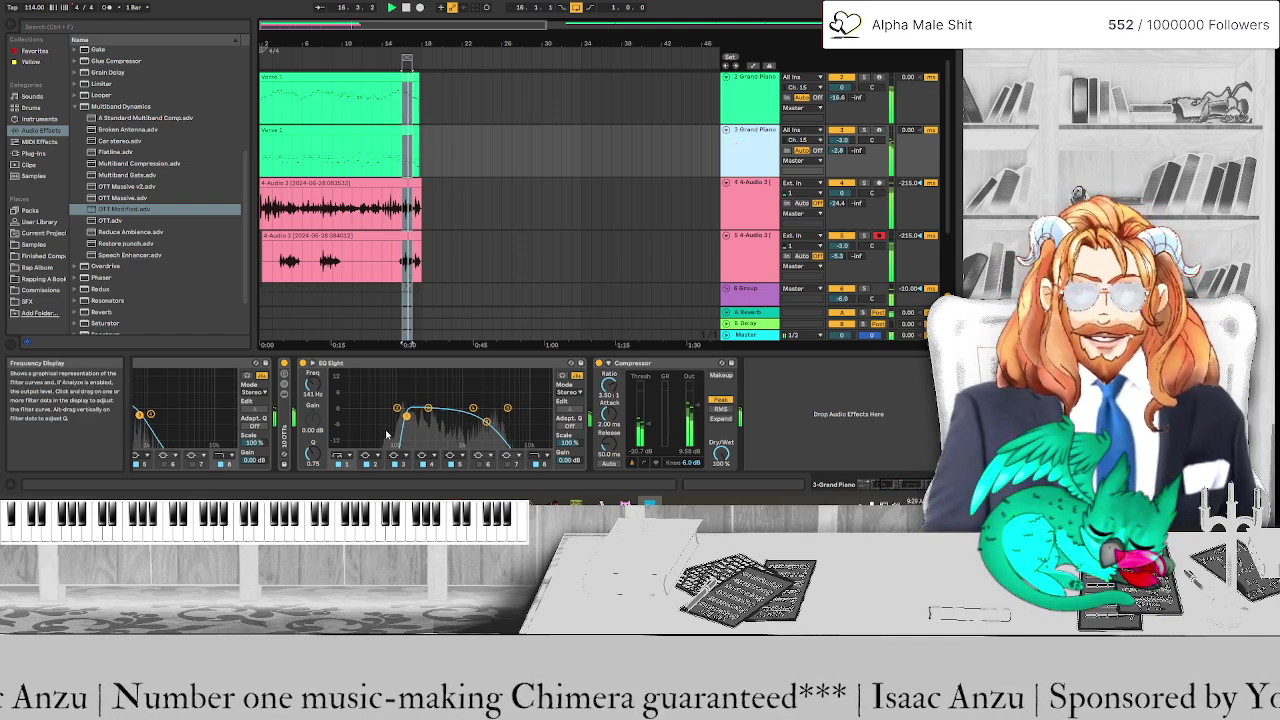
# Set the low cut of the lower Grand Piano's first EQ Eight to 50.5 Hz
pyautogui.scroll(3, 386, 434)
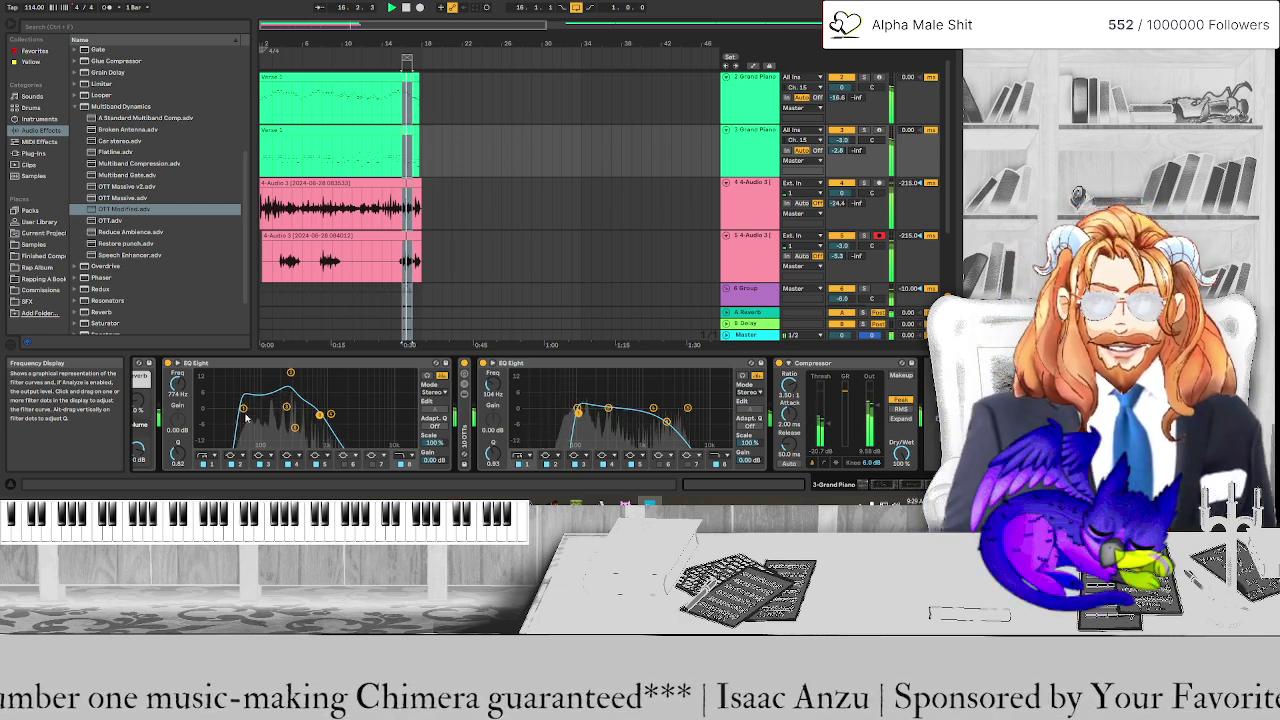
pyautogui.scroll(3, 245, 415)
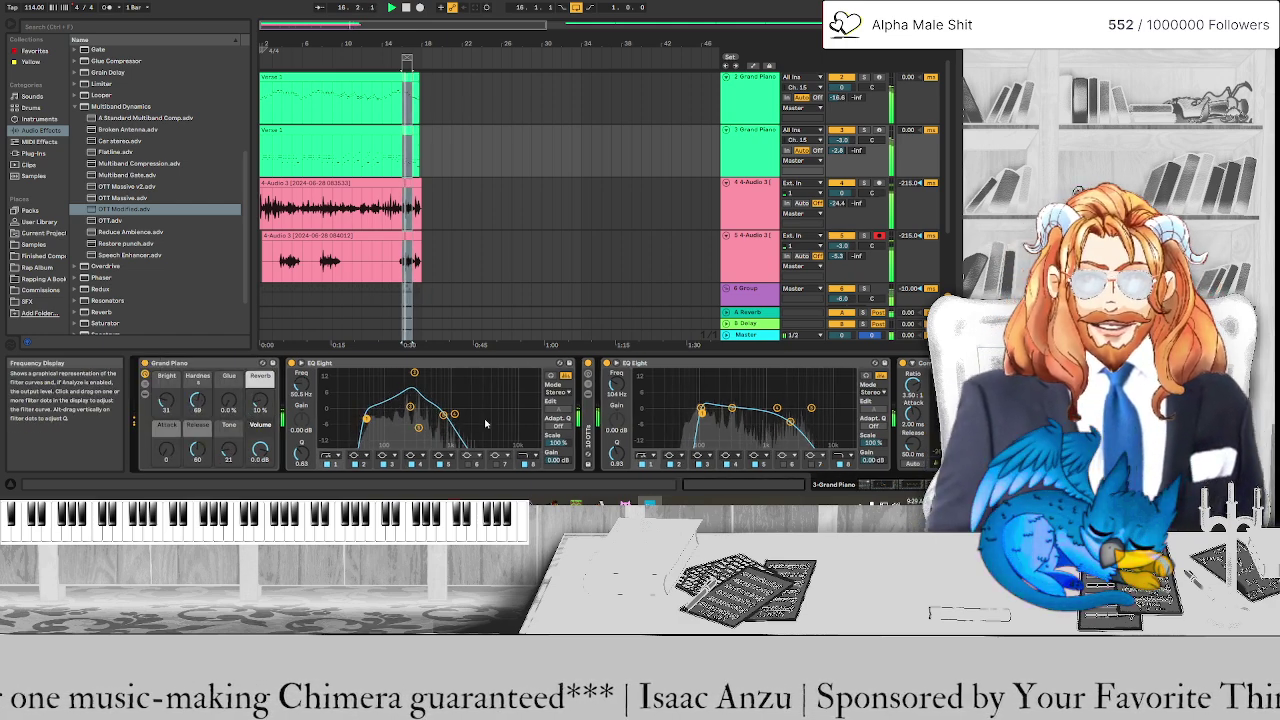
pyautogui.scroll(-2, 487, 424)
pyautogui.scroll(-2, 487, 424)
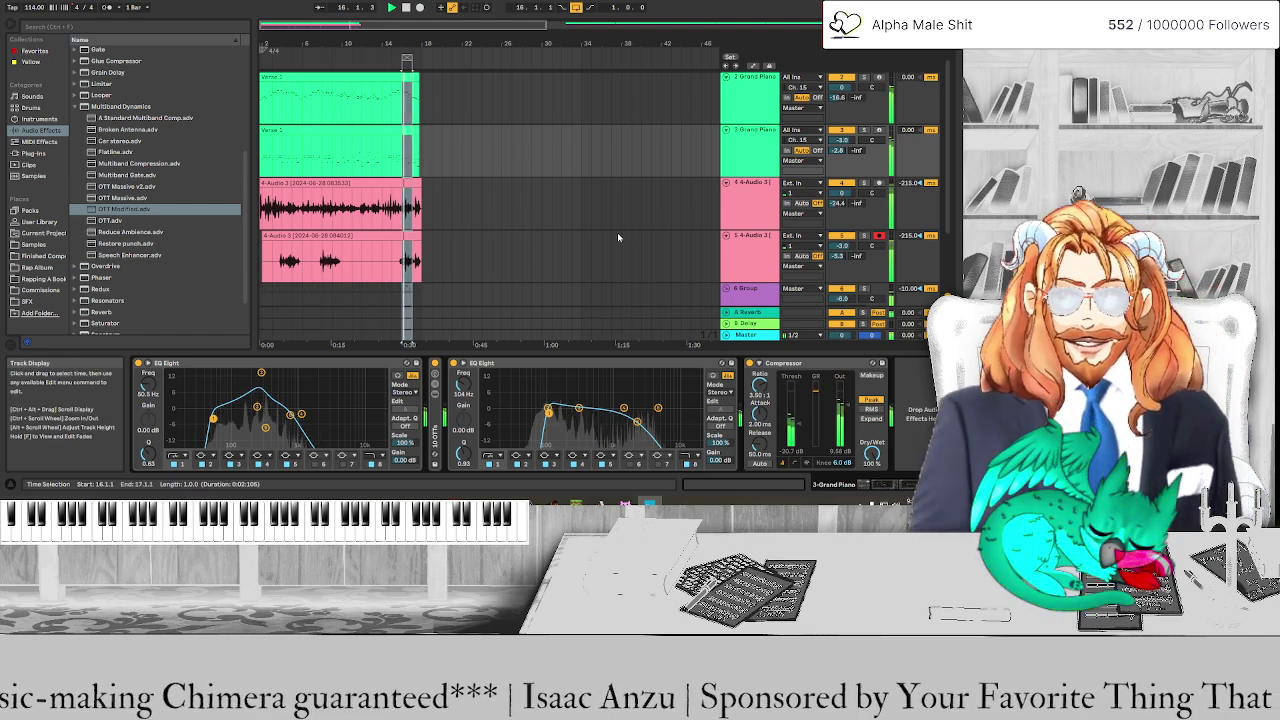
# Loop four bars from 10.1.1 and set the upper Grand Piano's EQ high cut to 4.54 kHz
pyautogui.moveTo(406, 58); pyautogui.dragTo(364, 66)
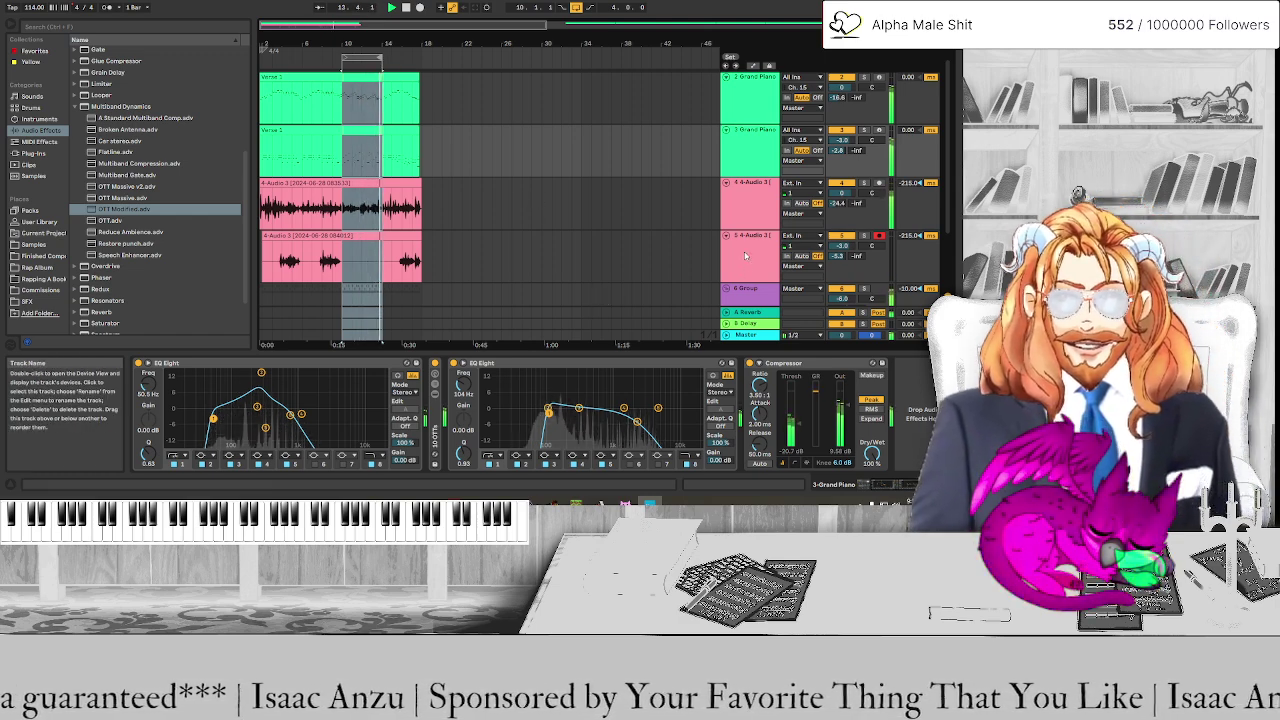
pyautogui.scroll(1, 680, 200)
pyautogui.click(757, 98)
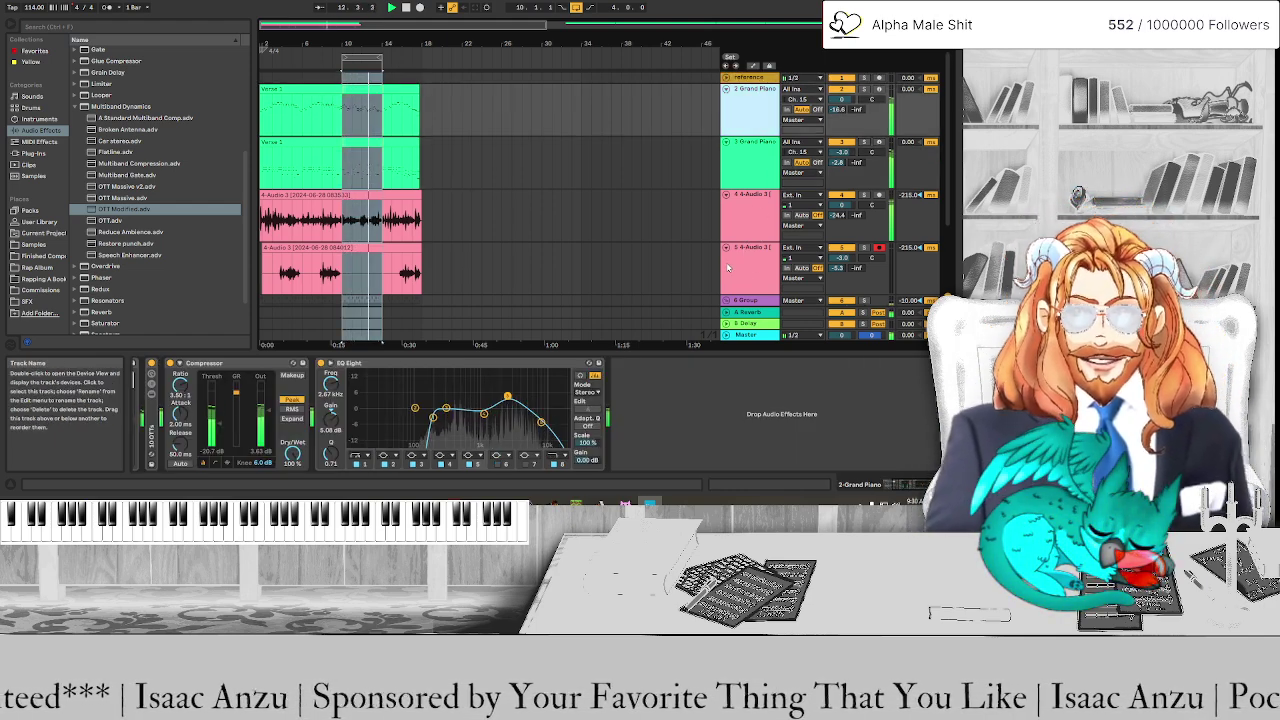
pyautogui.click(540, 422)
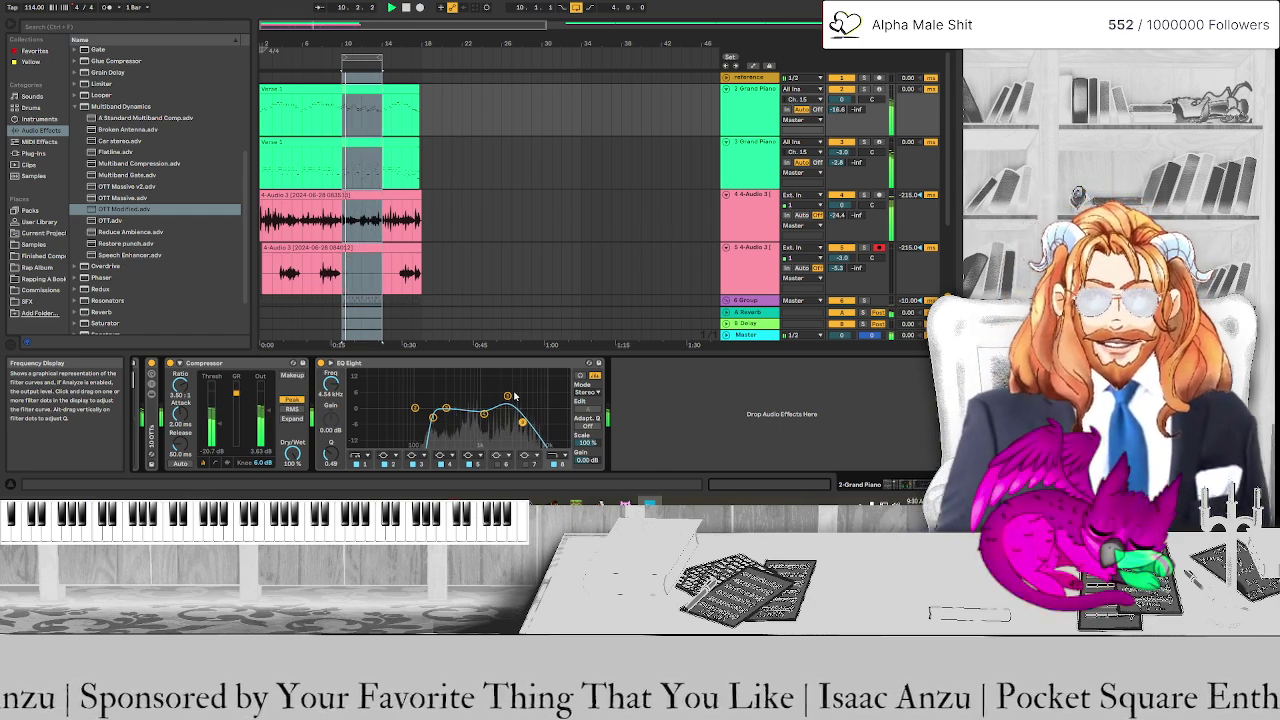
# Boost the drum group's EQ Eight by 2.36 dB at 12.6 kHz and check the EQs on the hi-hat and kick tracks
pyautogui.click(758, 209)
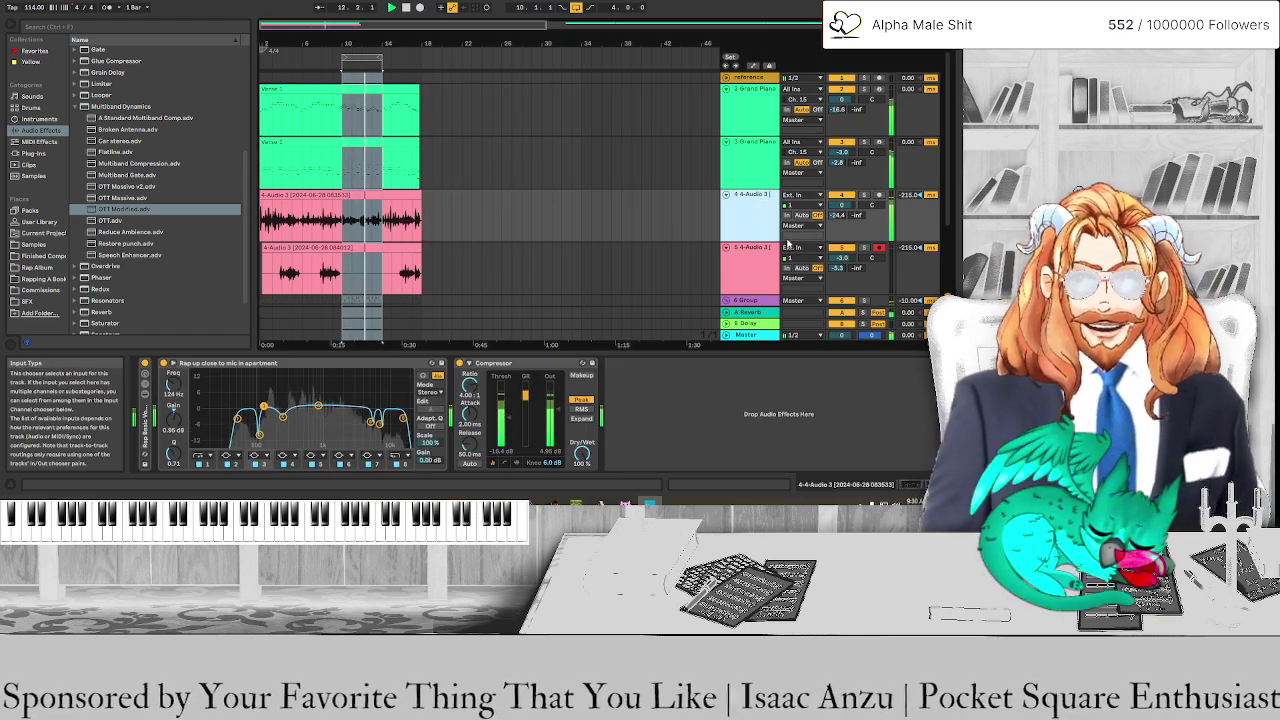
pyautogui.scroll(-2, 746, 272)
pyautogui.click(752, 265)
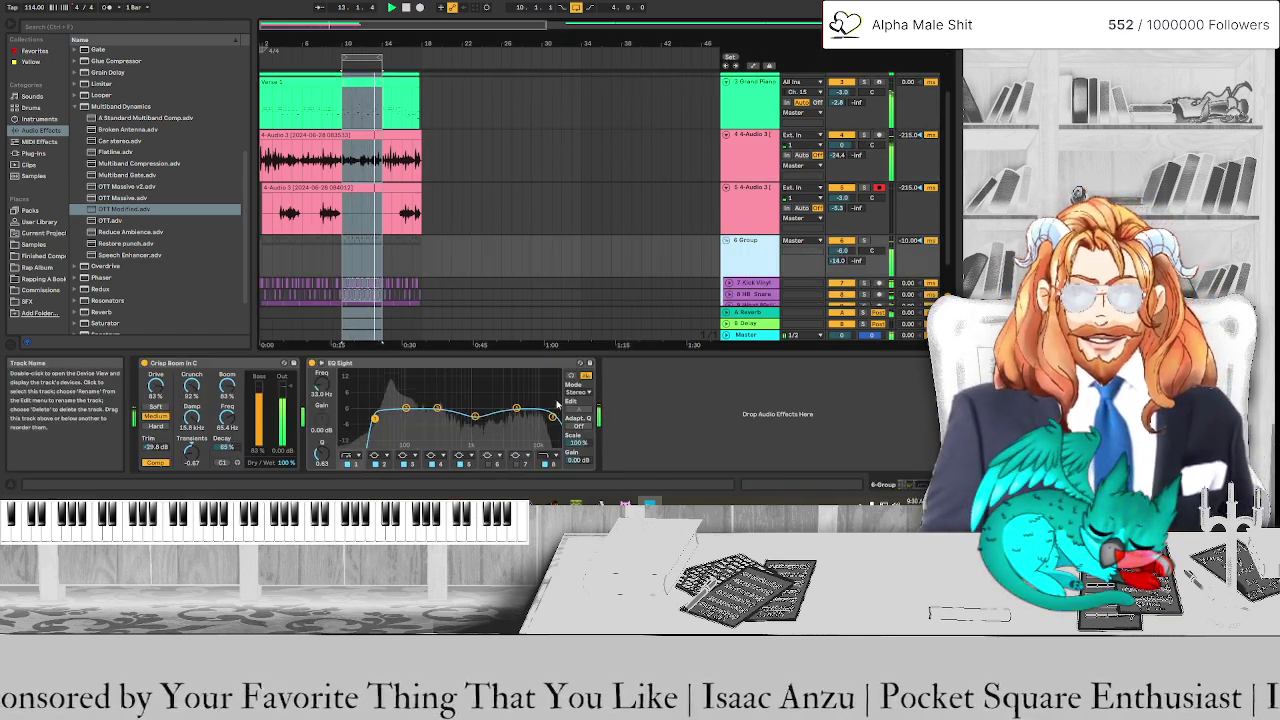
pyautogui.click(517, 410)
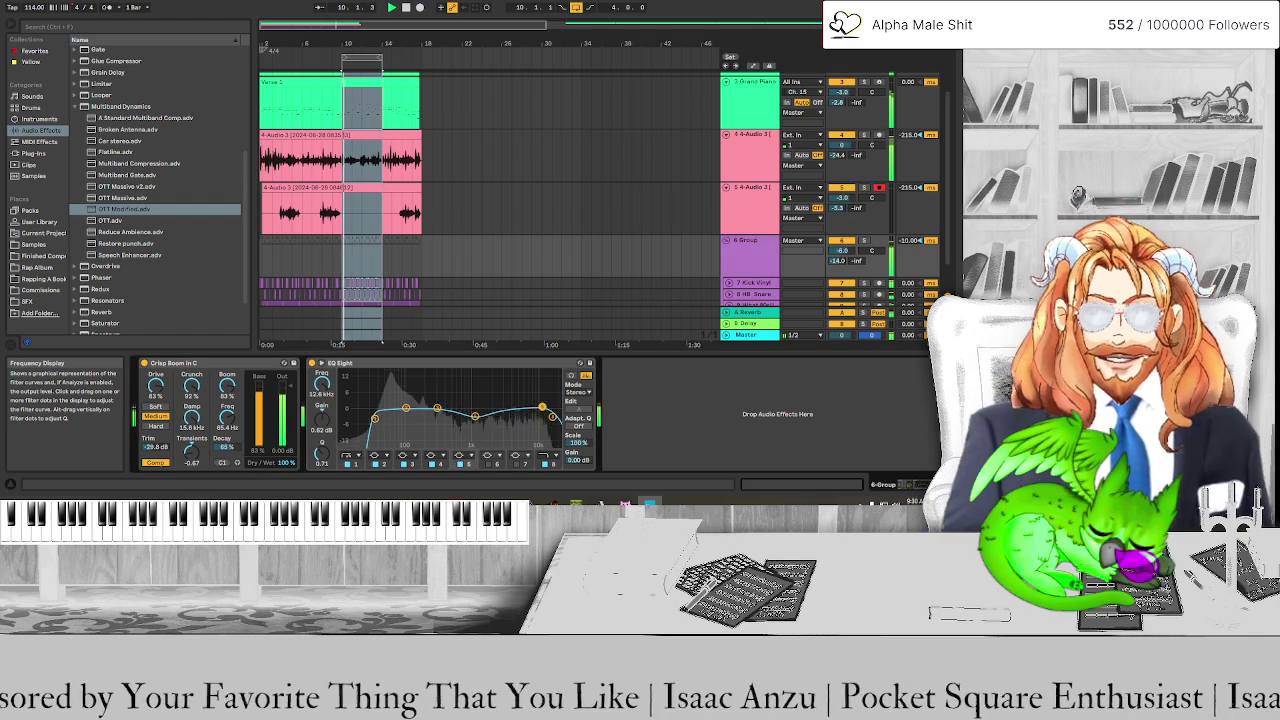
pyautogui.scroll(-2, 755, 278)
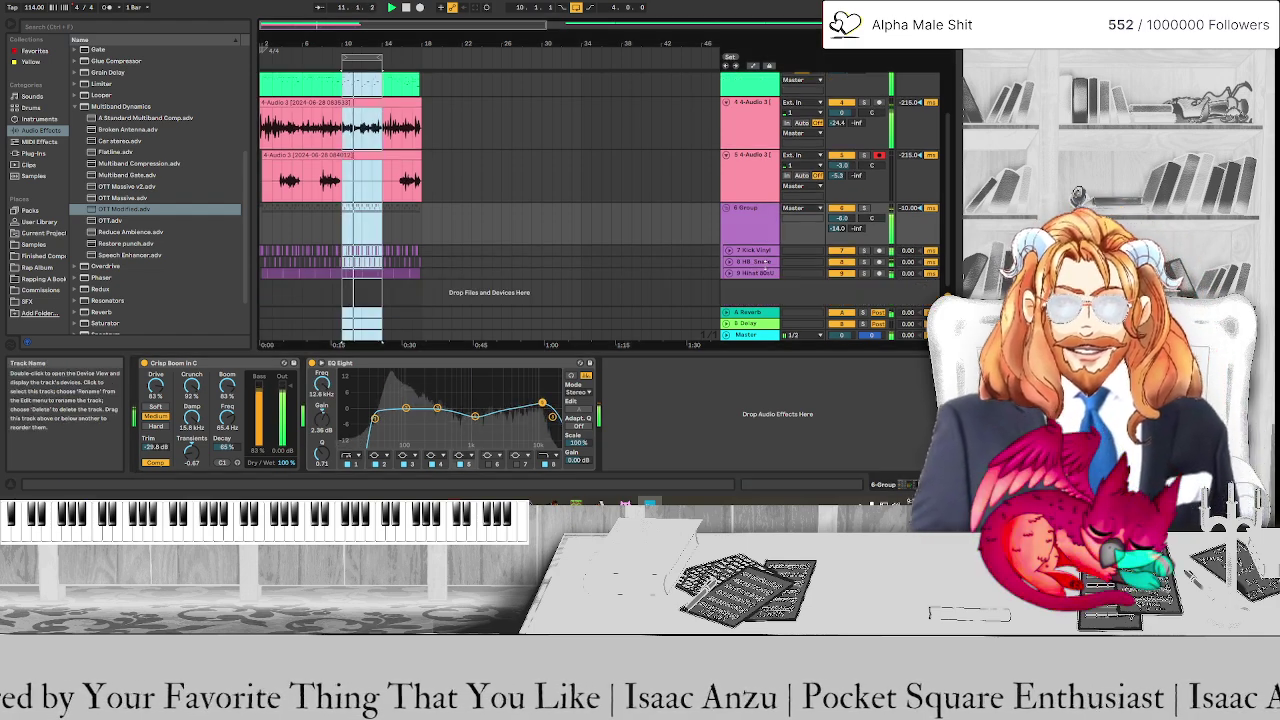
pyautogui.click(755, 276)
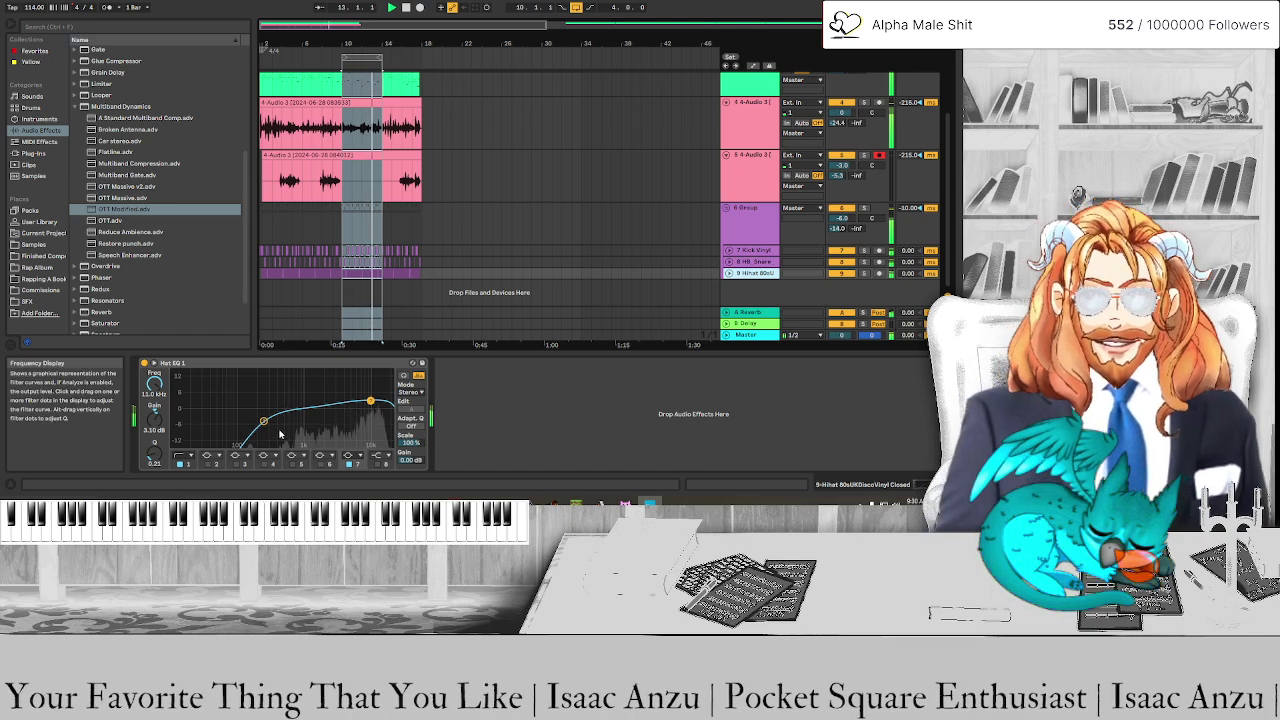
pyautogui.click(767, 262)
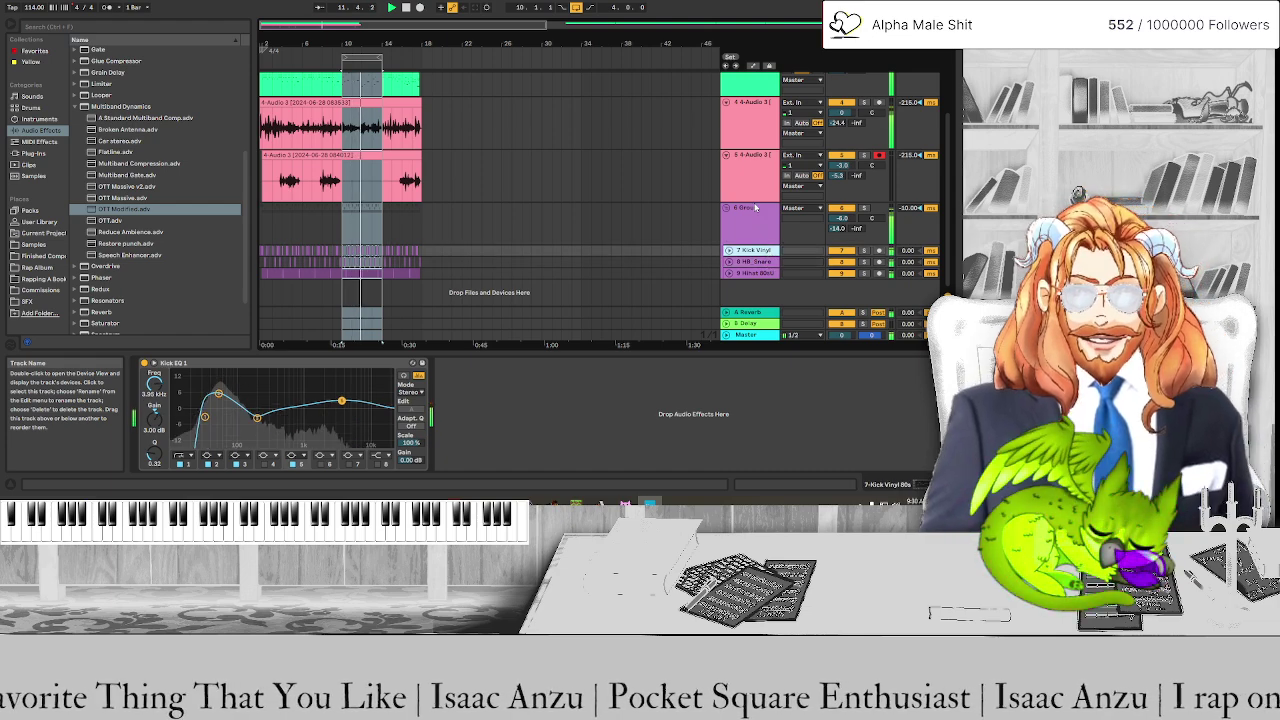
# Review the effect chains of the two vocal tracks and the two Grand Piano tracks during playback
pyautogui.click(757, 167)
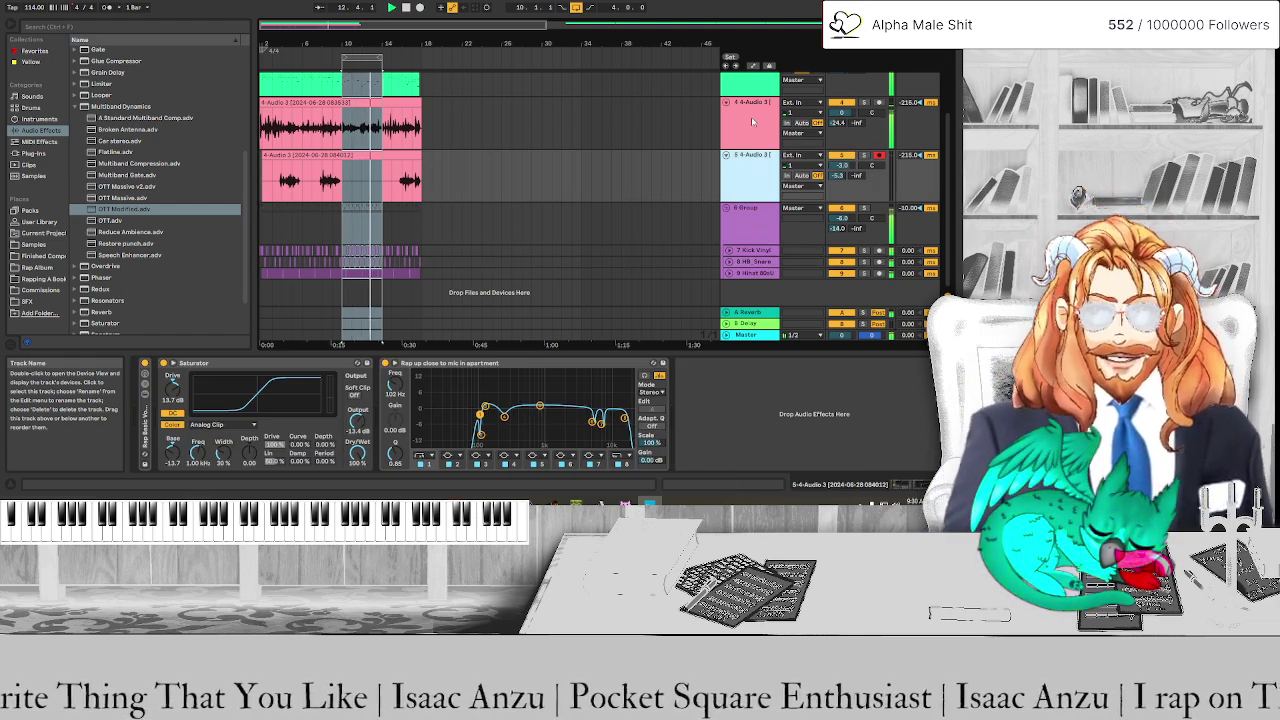
pyautogui.click(752, 121)
pyautogui.scroll(2, 757, 188)
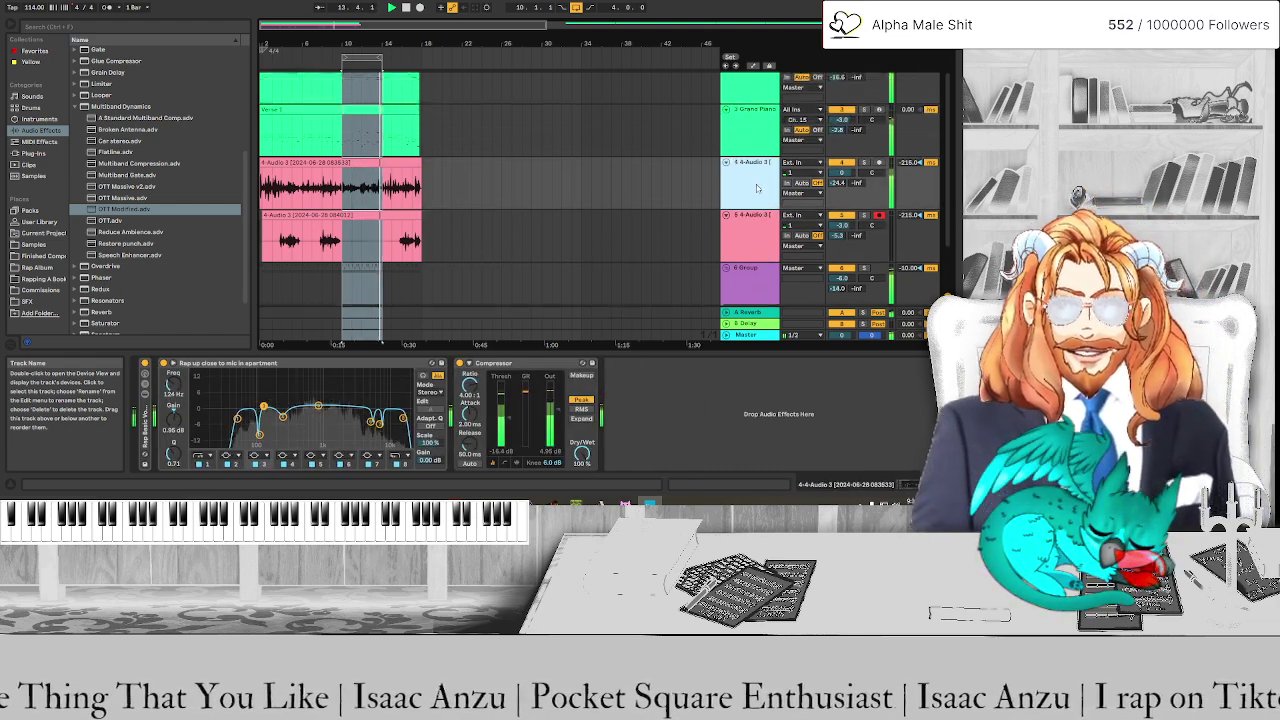
pyautogui.scroll(2, 757, 188)
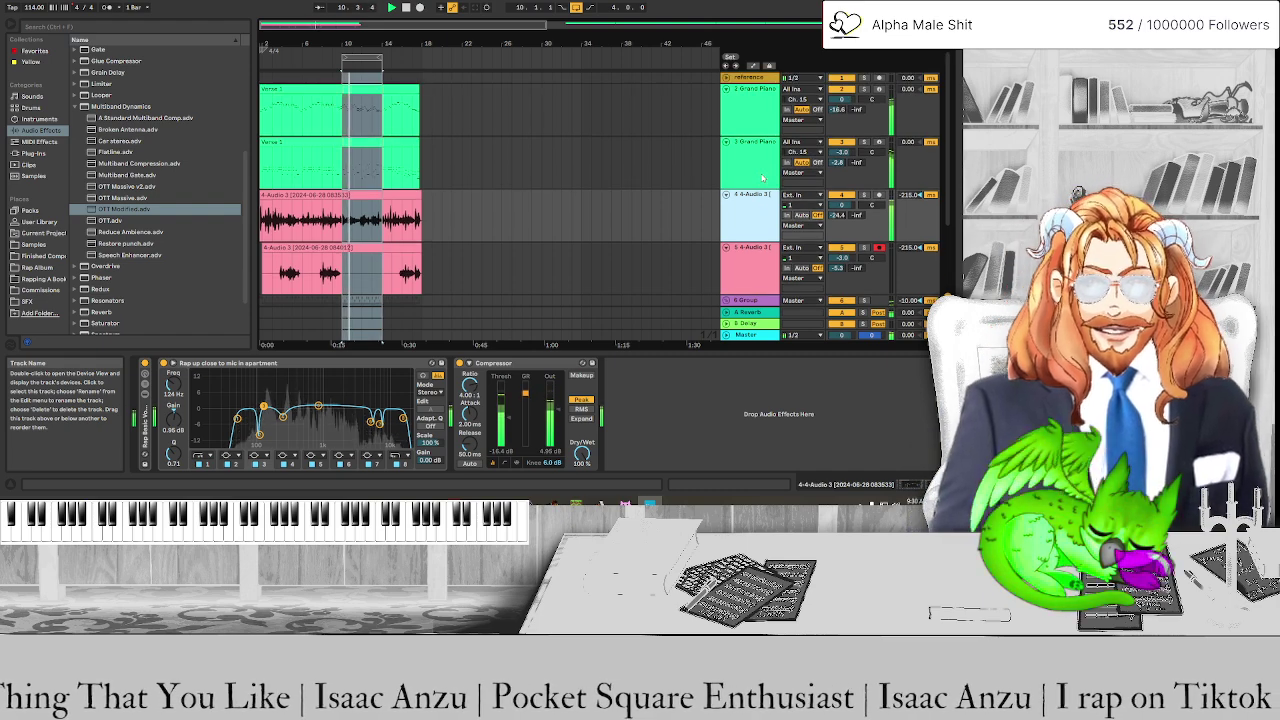
pyautogui.click(762, 178)
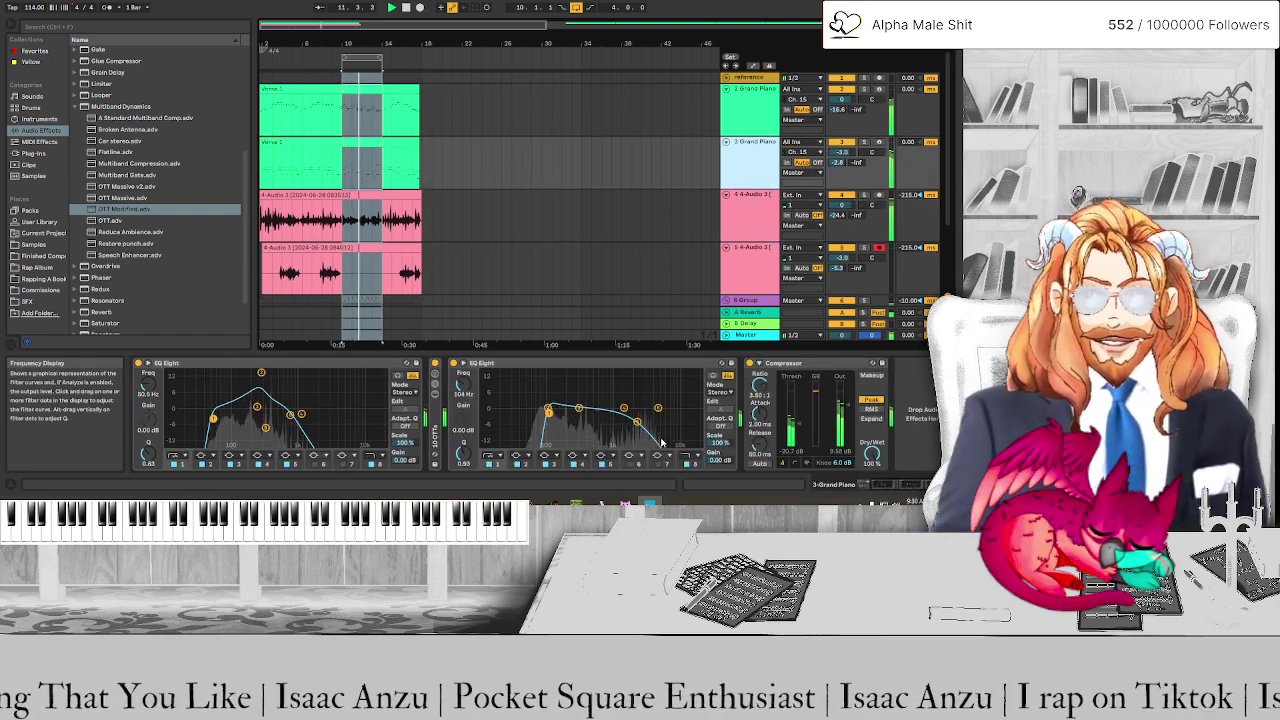
pyautogui.click(741, 121)
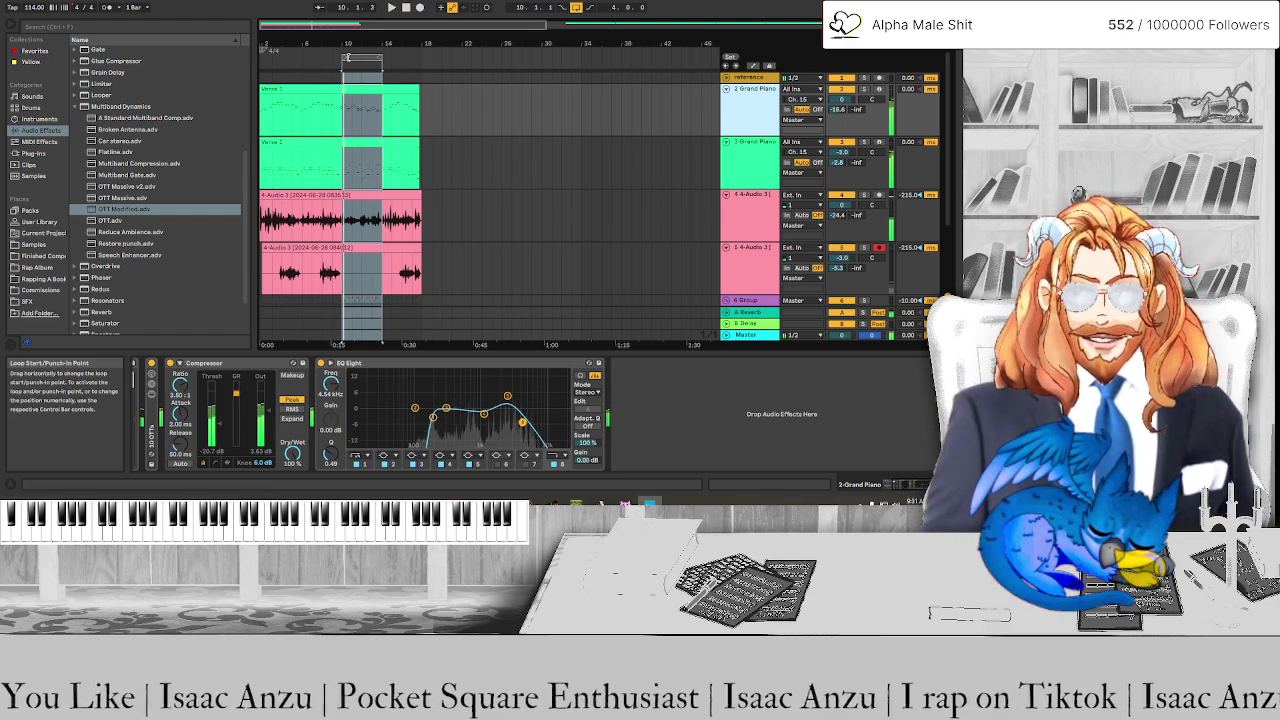
# Loop the song from 1.1.1 to 20.1.1 and set the low-band output gain of the Master's OTT Modified to 7.40 dB
pyautogui.moveTo(342, 60); pyautogui.dragTo(243, 60)
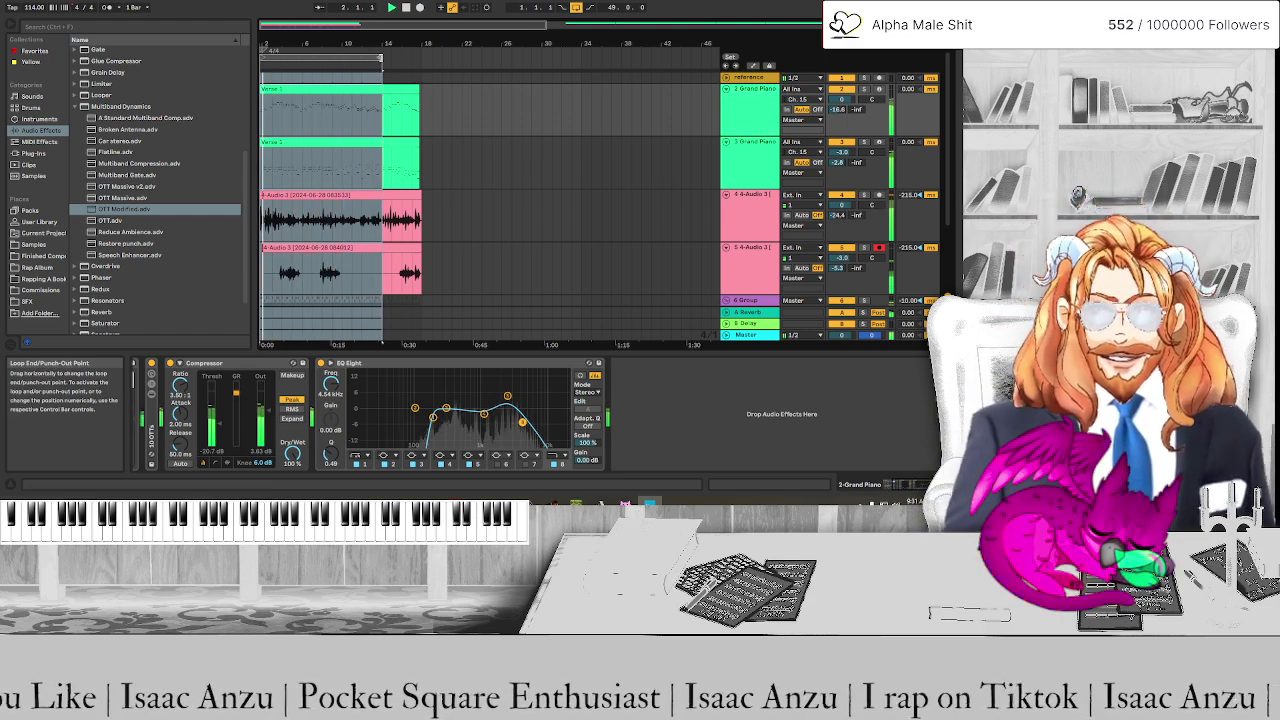
pyautogui.moveTo(382, 60); pyautogui.dragTo(445, 60)
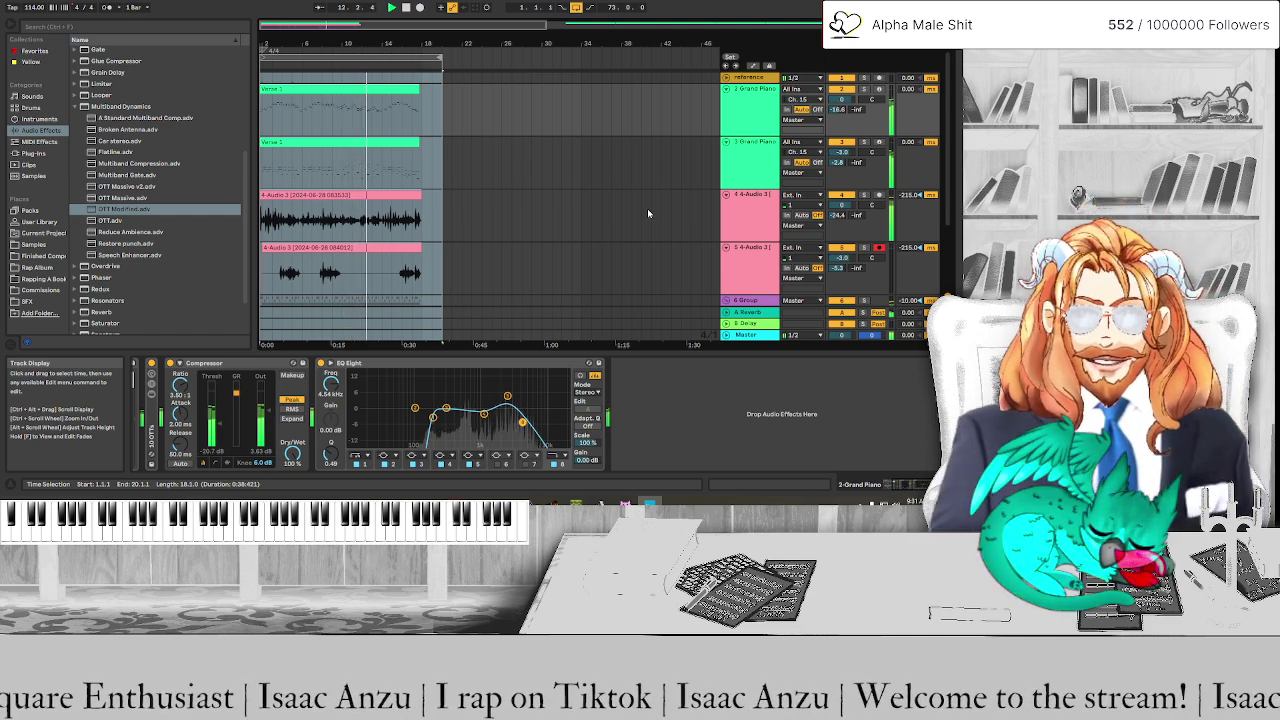
pyautogui.click(756, 214)
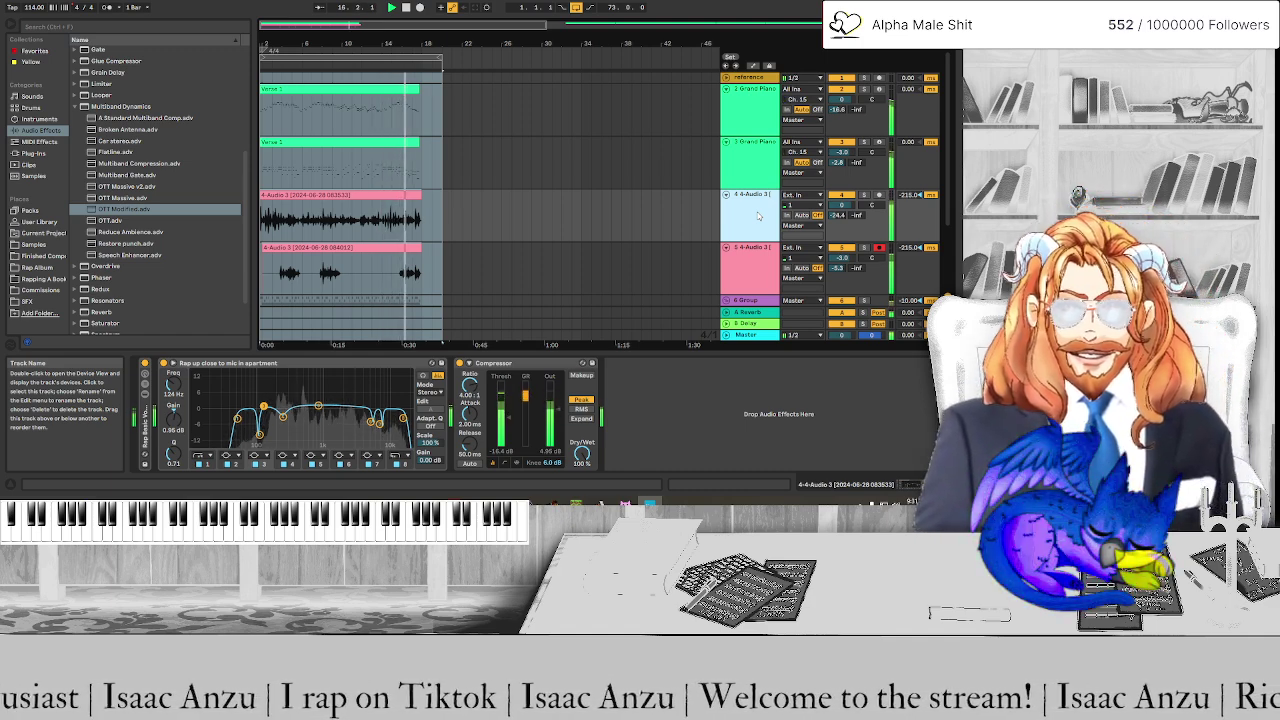
pyautogui.click(752, 336)
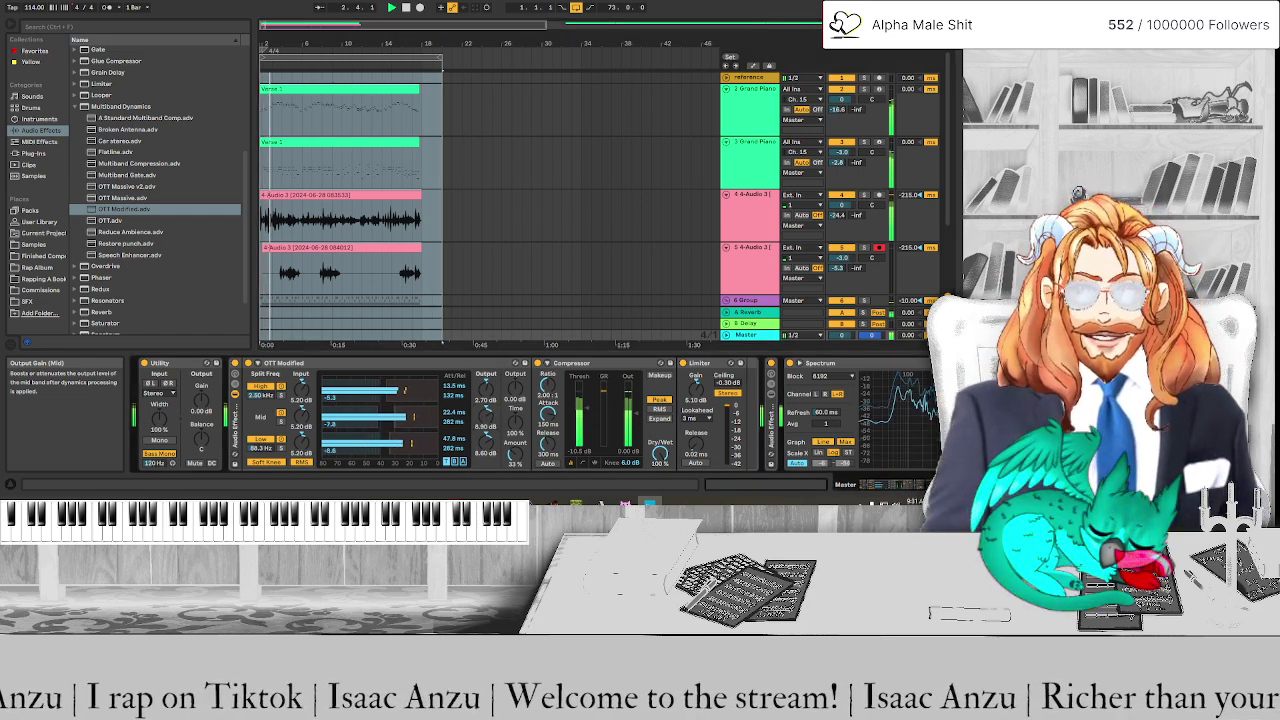
pyautogui.moveTo(485, 445); pyautogui.dragTo(485, 430)
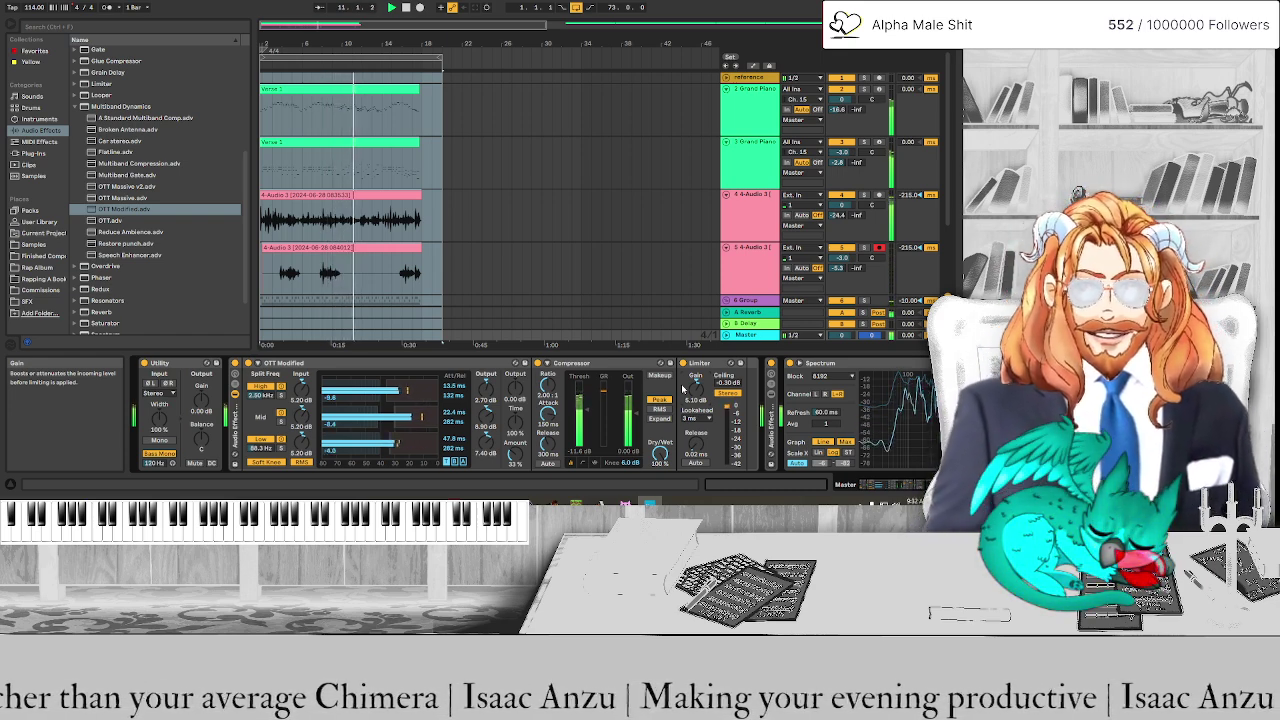
# On the upper vocal track, set the Compressor's threshold to -31.0 dB and output to 12.2 dB, and add a second Compressor after it
pyautogui.click(766, 208)
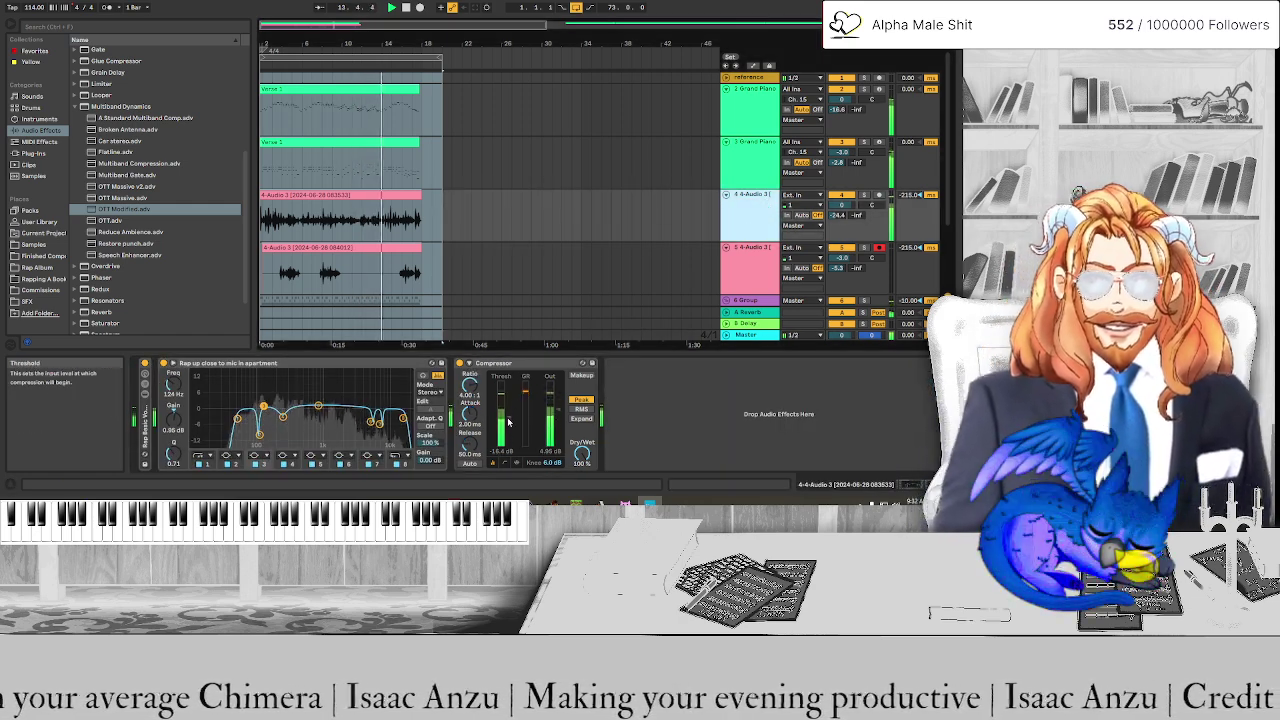
pyautogui.moveTo(507, 413); pyautogui.dragTo(507, 440)
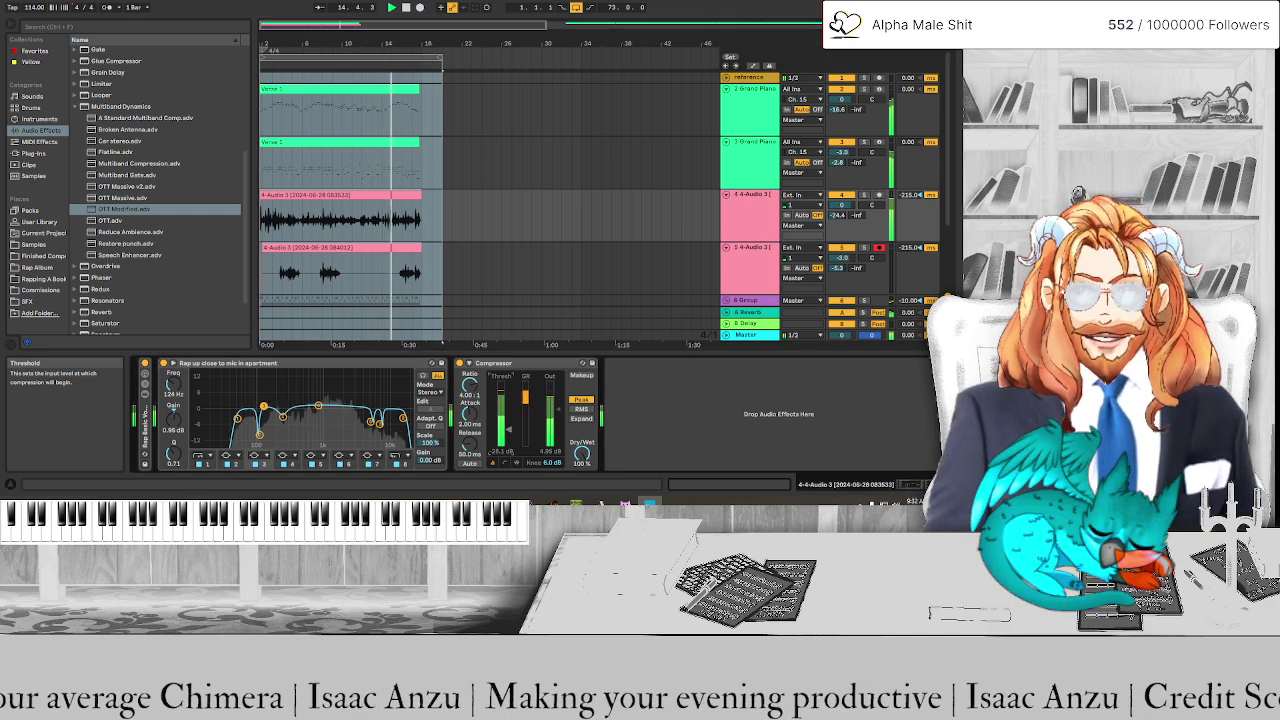
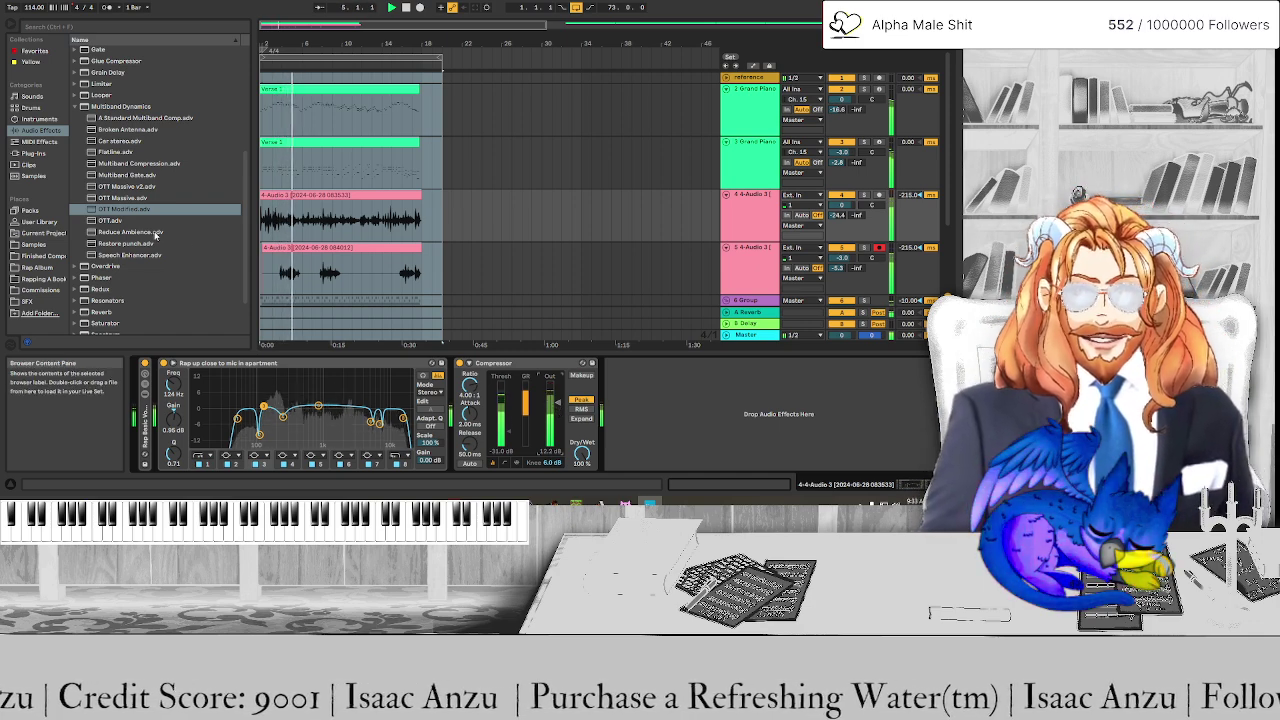
pyautogui.scroll(5, 113, 181)
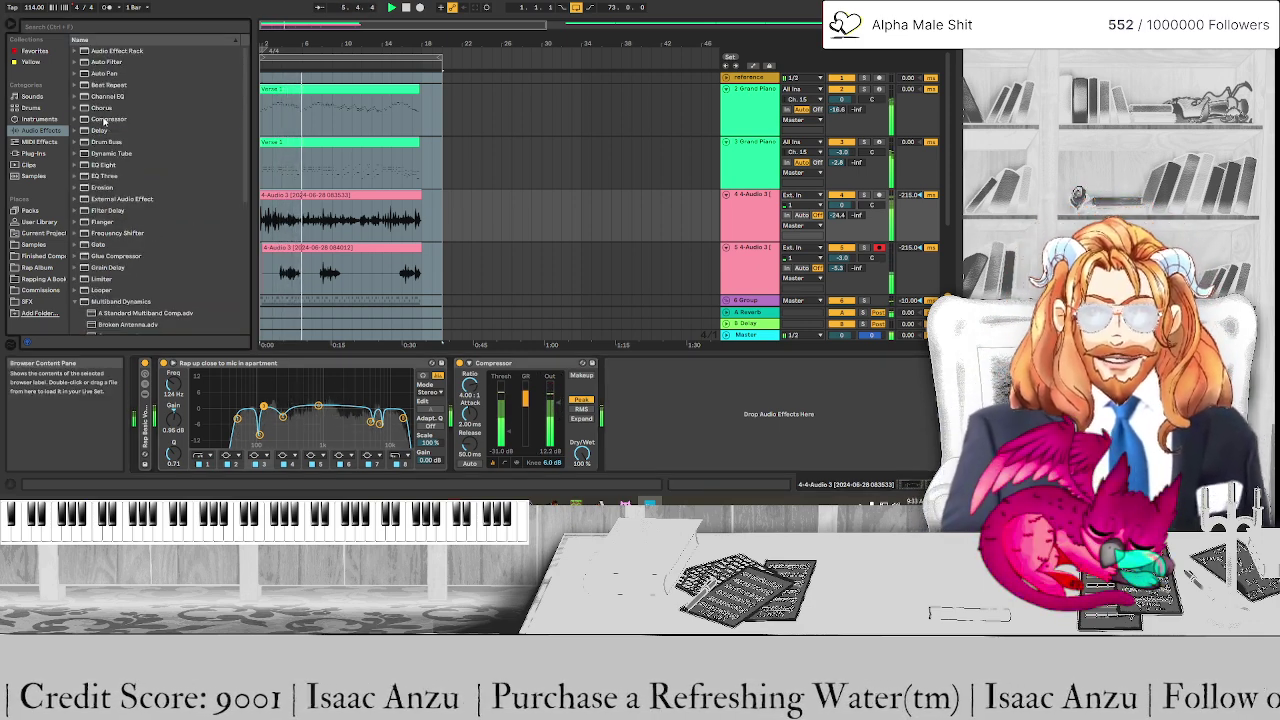
pyautogui.moveTo(104, 120); pyautogui.dragTo(659, 410)
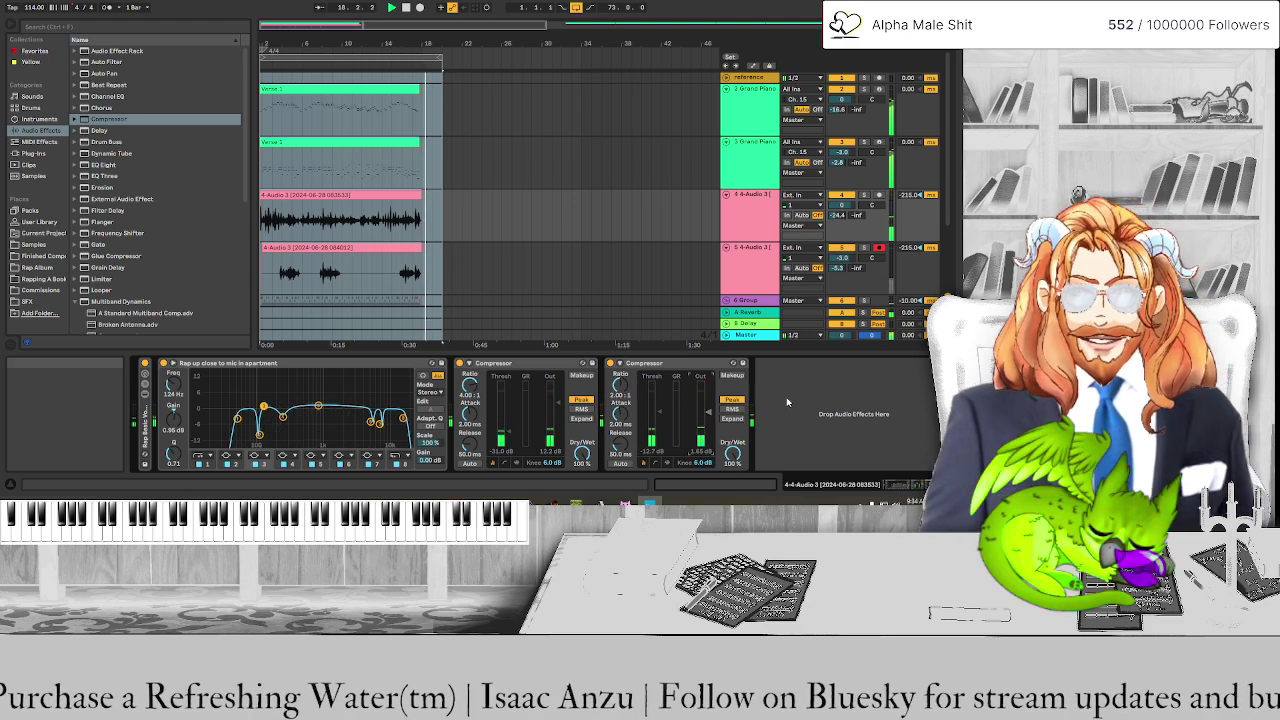
# Trim the ends of both vocal clips back to 17.4.1
pyautogui.keyDown('ctrl'); pyautogui.scroll(5, 389, 245); pyautogui.keyUp('ctrl')
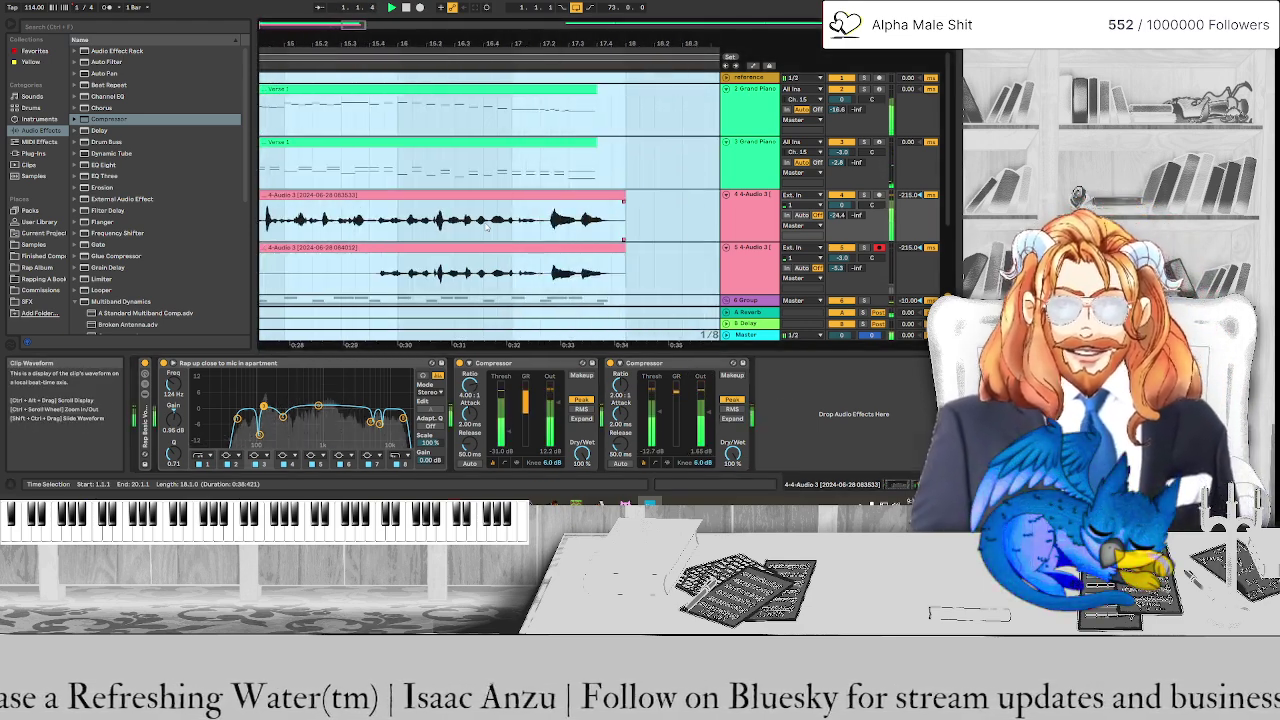
pyautogui.click(584, 195)
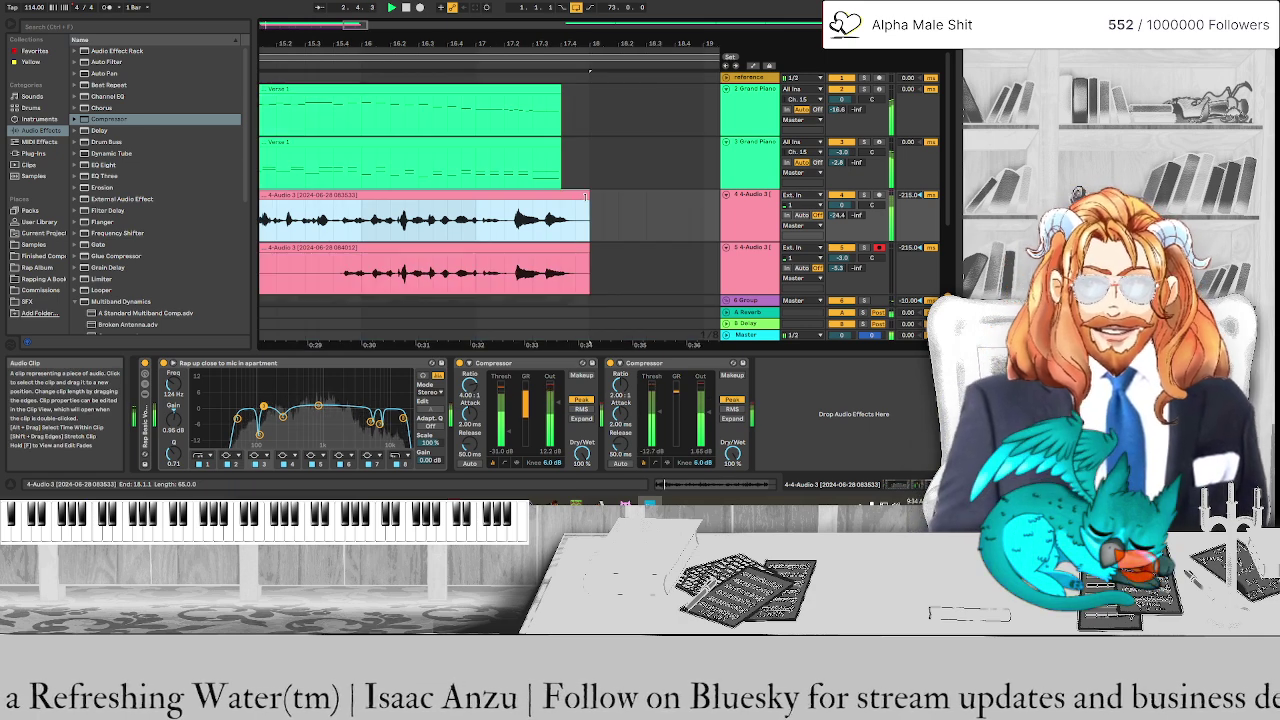
pyautogui.moveTo(585, 196); pyautogui.dragTo(580, 197)
pyautogui.moveTo(589, 252); pyautogui.dragTo(577, 252)
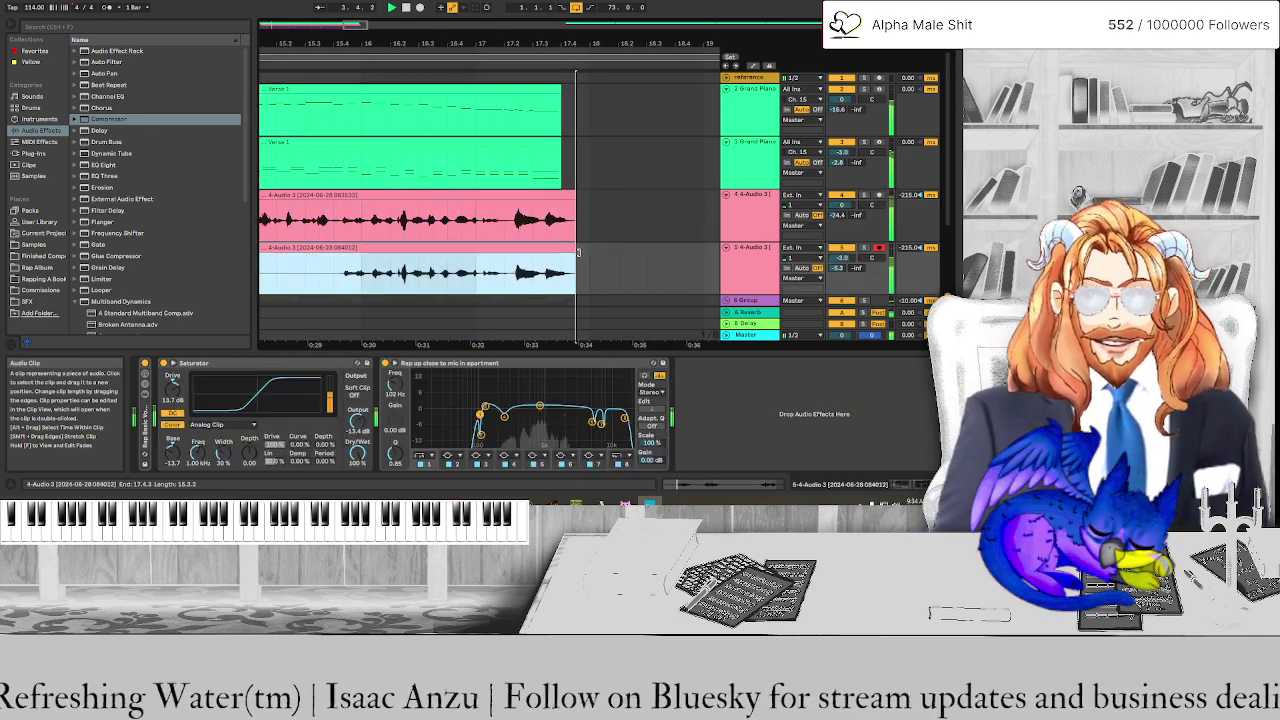
pyautogui.keyDown('ctrl'); pyautogui.scroll(5, 577, 252); pyautogui.keyUp('ctrl')
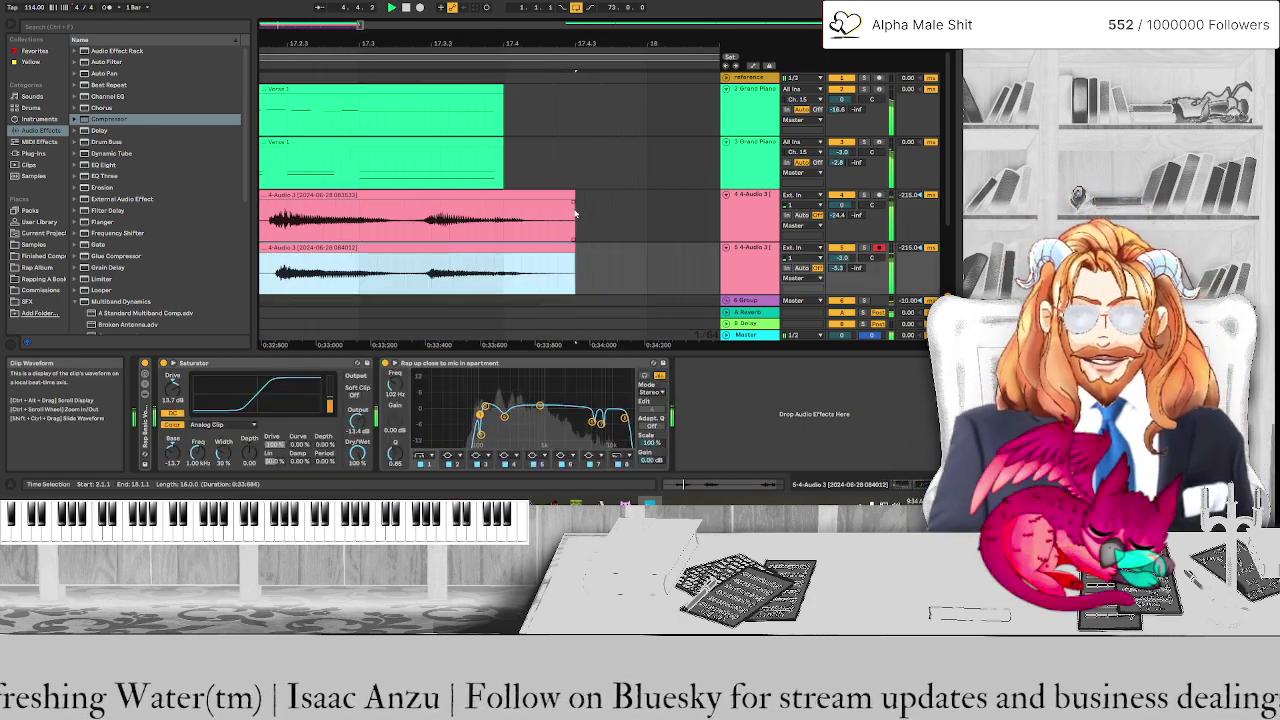
pyautogui.click(557, 218)
pyautogui.moveTo(557, 218); pyautogui.dragTo(530, 202)
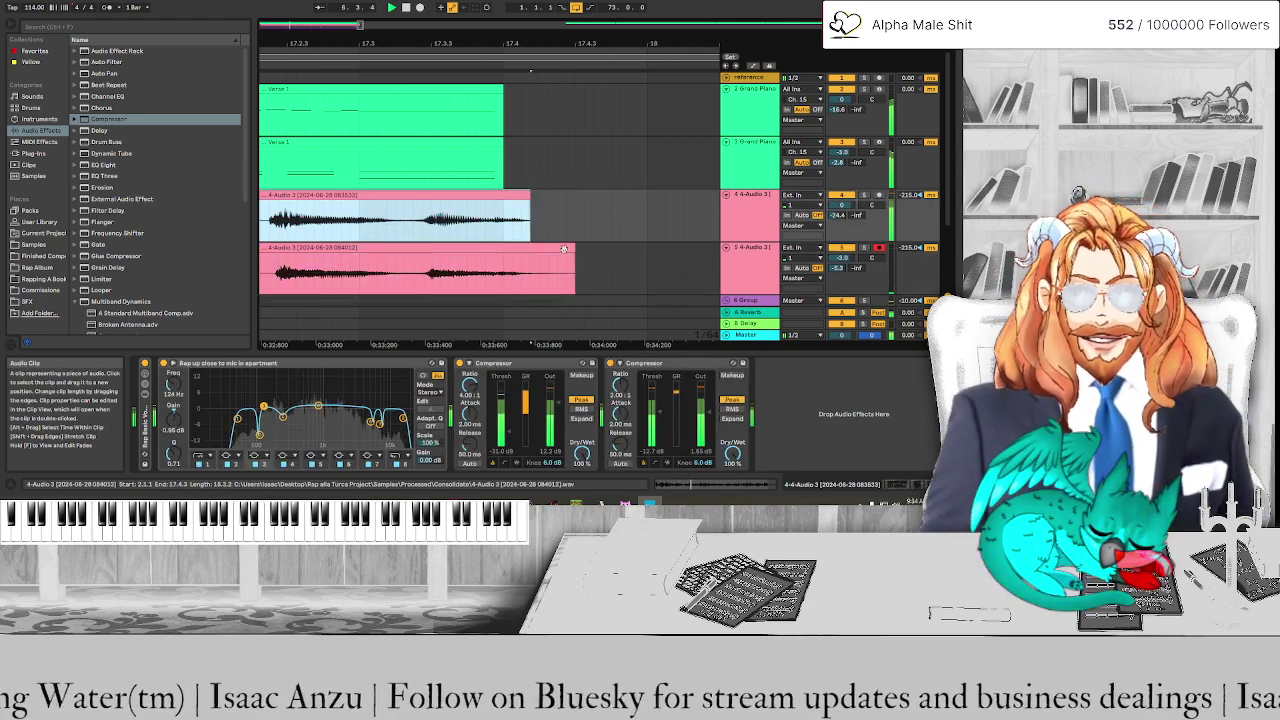
pyautogui.moveTo(575, 256); pyautogui.dragTo(530, 256)
pyautogui.keyDown('ctrl'); pyautogui.scroll(-5, 505, 255); pyautogui.keyUp('ctrl')
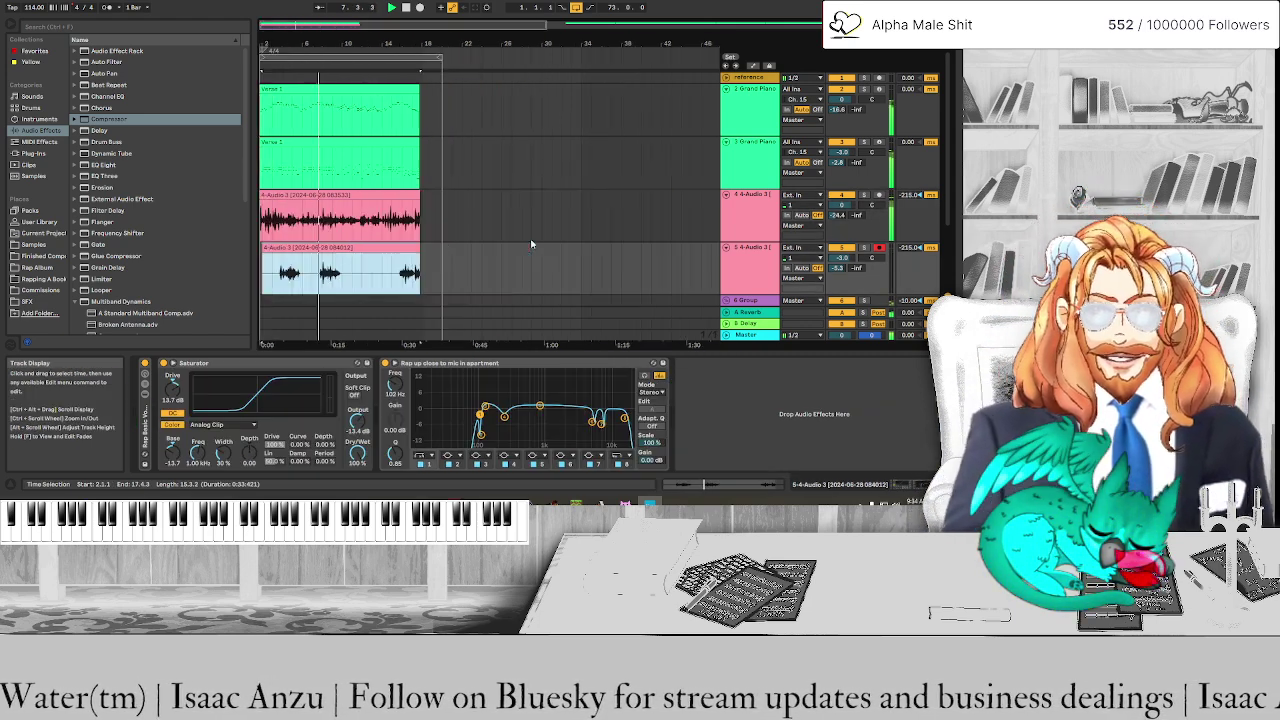
# Trim the start of the upper vocal clip to 1.1.2, just before the first word
pyautogui.hscroll(-8, 485, 253)
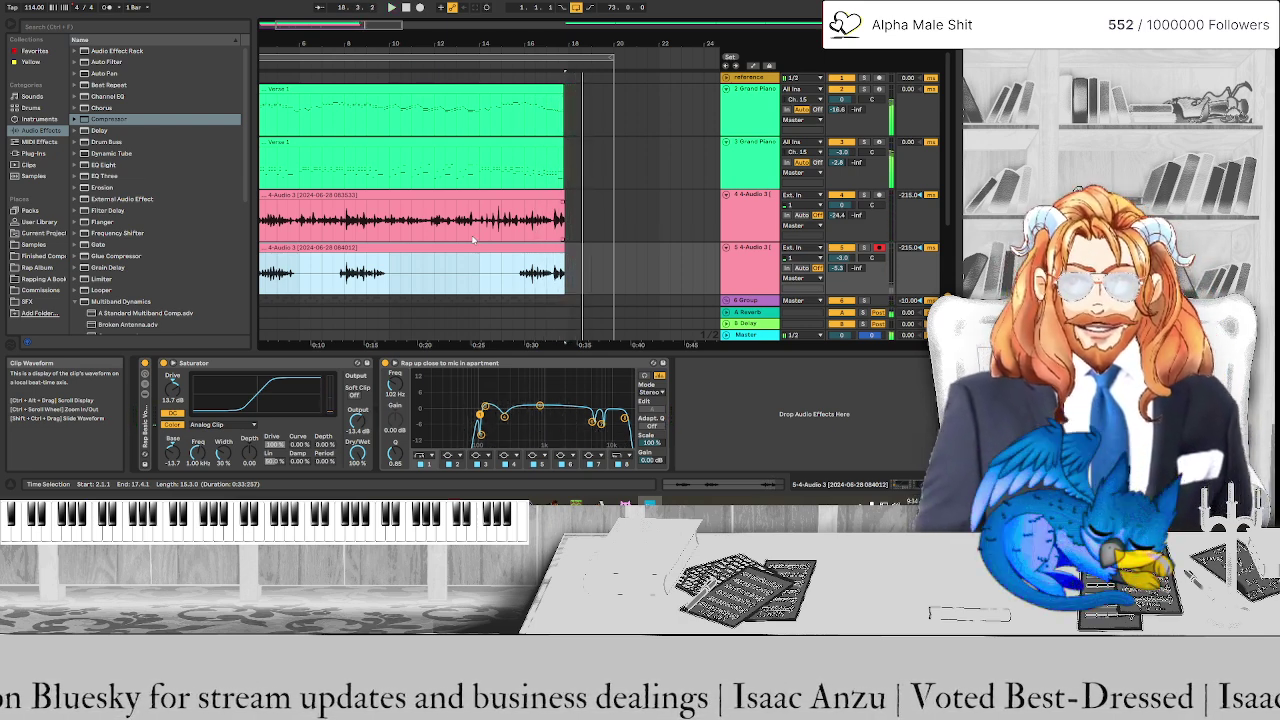
pyautogui.keyDown('ctrl'); pyautogui.scroll(5, 443, 238); pyautogui.keyUp('ctrl')
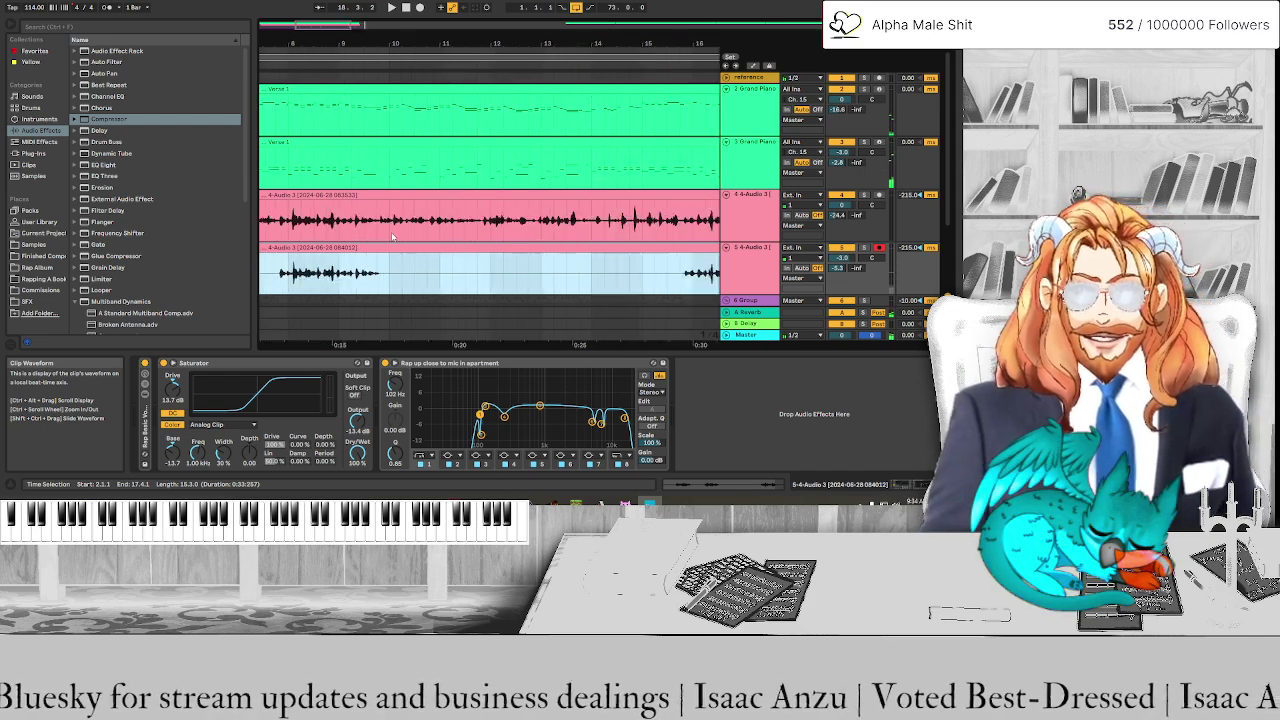
pyautogui.hscroll(-2, 395, 236)
pyautogui.hscroll(-10, 395, 236)
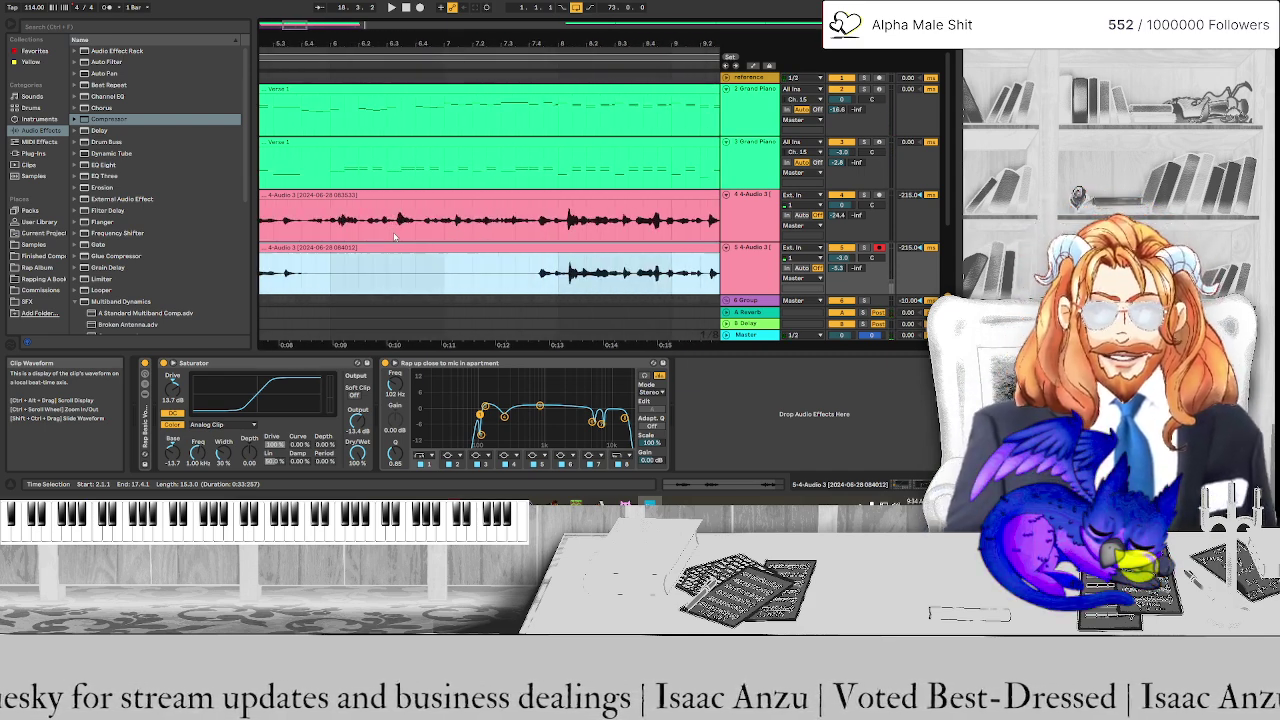
pyautogui.hscroll(-3, 395, 236)
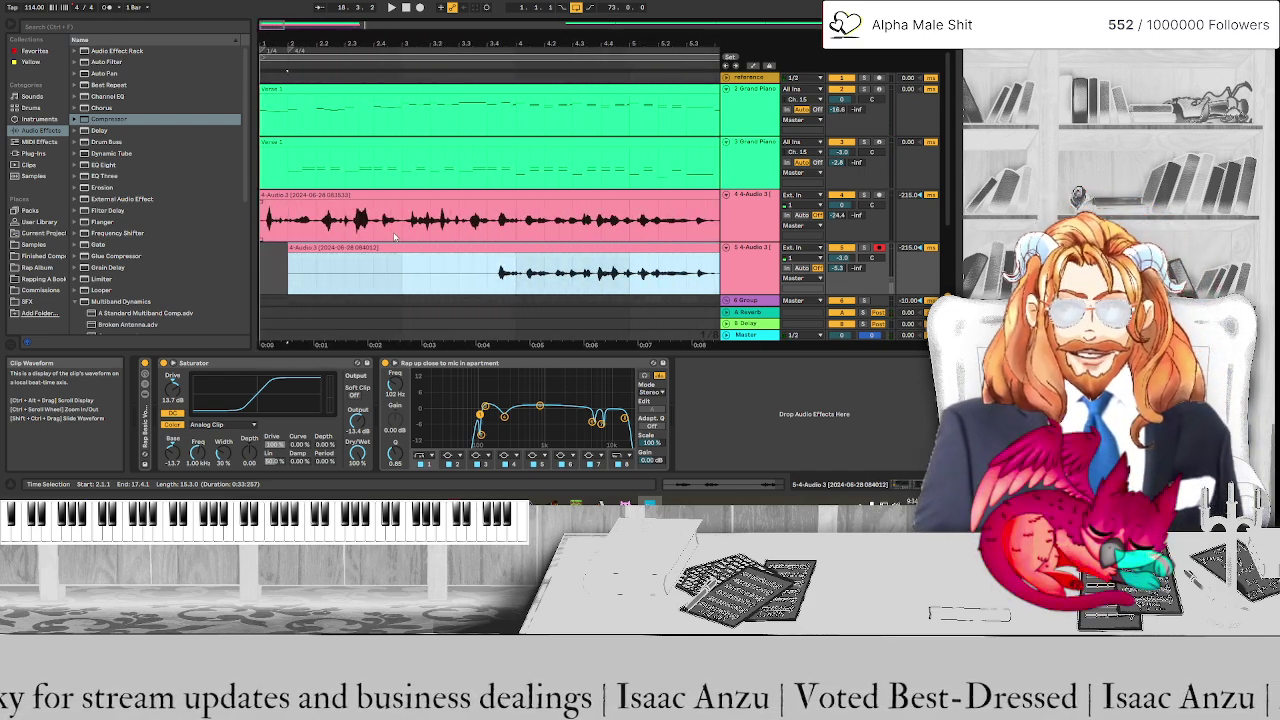
pyautogui.keyDown('ctrl'); pyautogui.scroll(5, 276, 230); pyautogui.keyUp('ctrl')
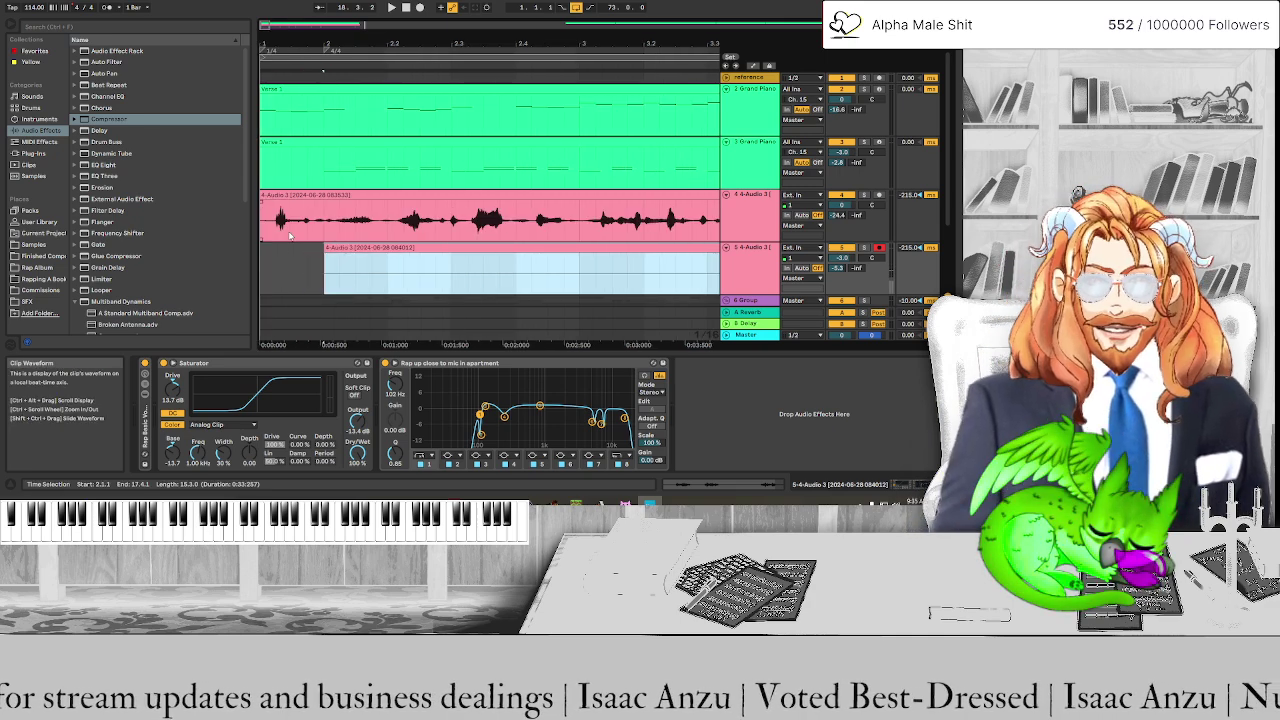
pyautogui.hscroll(-3, 283, 234)
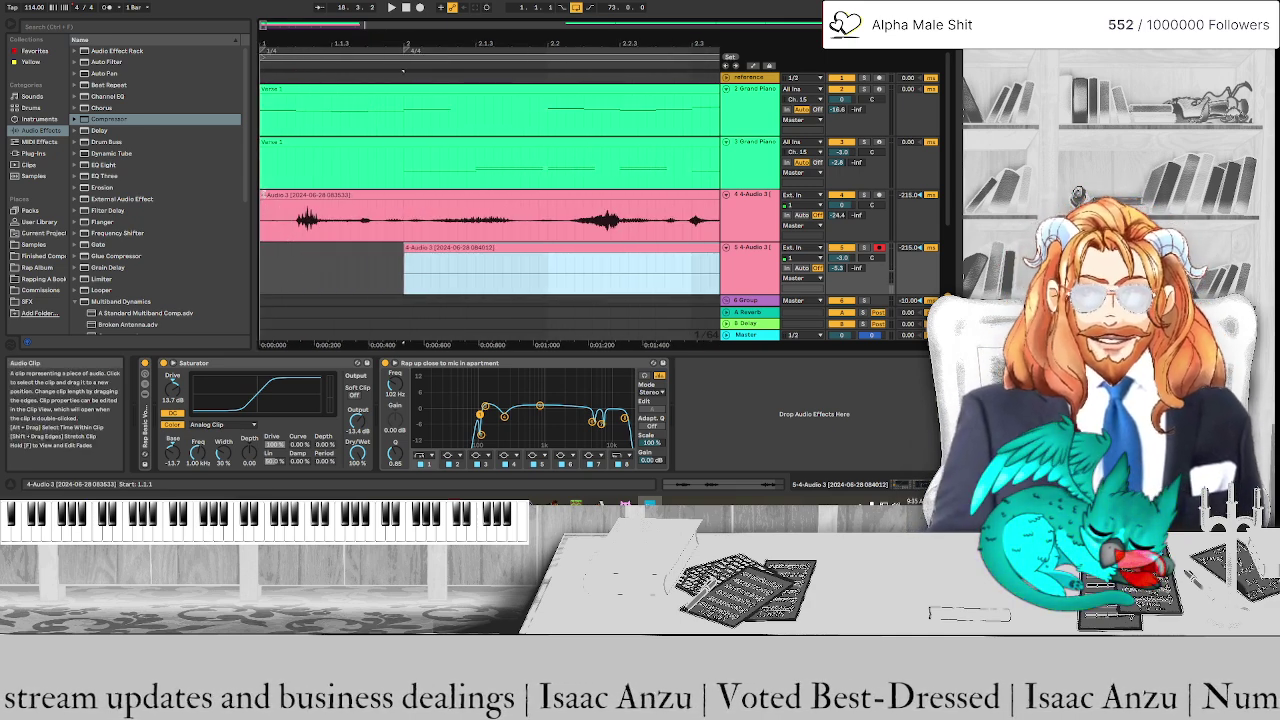
pyautogui.moveTo(267, 215); pyautogui.dragTo(296, 215)
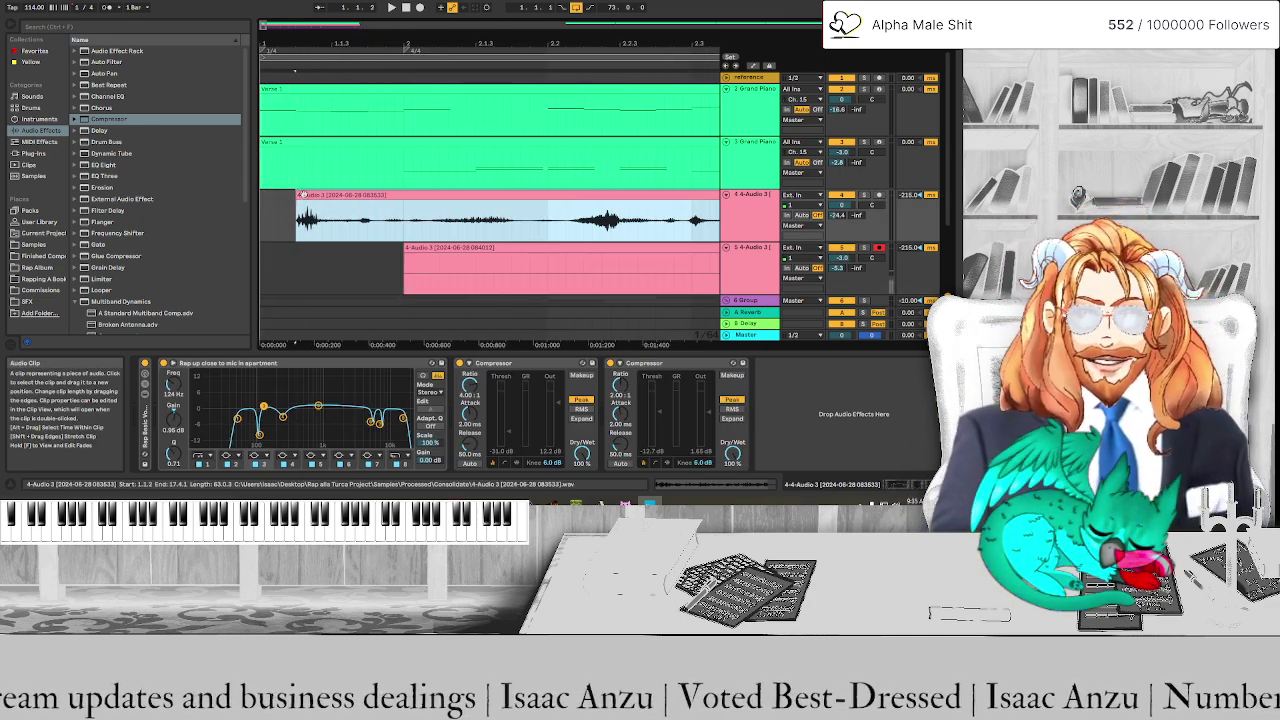
# Solo and audition the upper vocal track, and cut out the silence between 2.1.4 and 2.2.1
pyautogui.click(303, 194)
pyautogui.press('space')
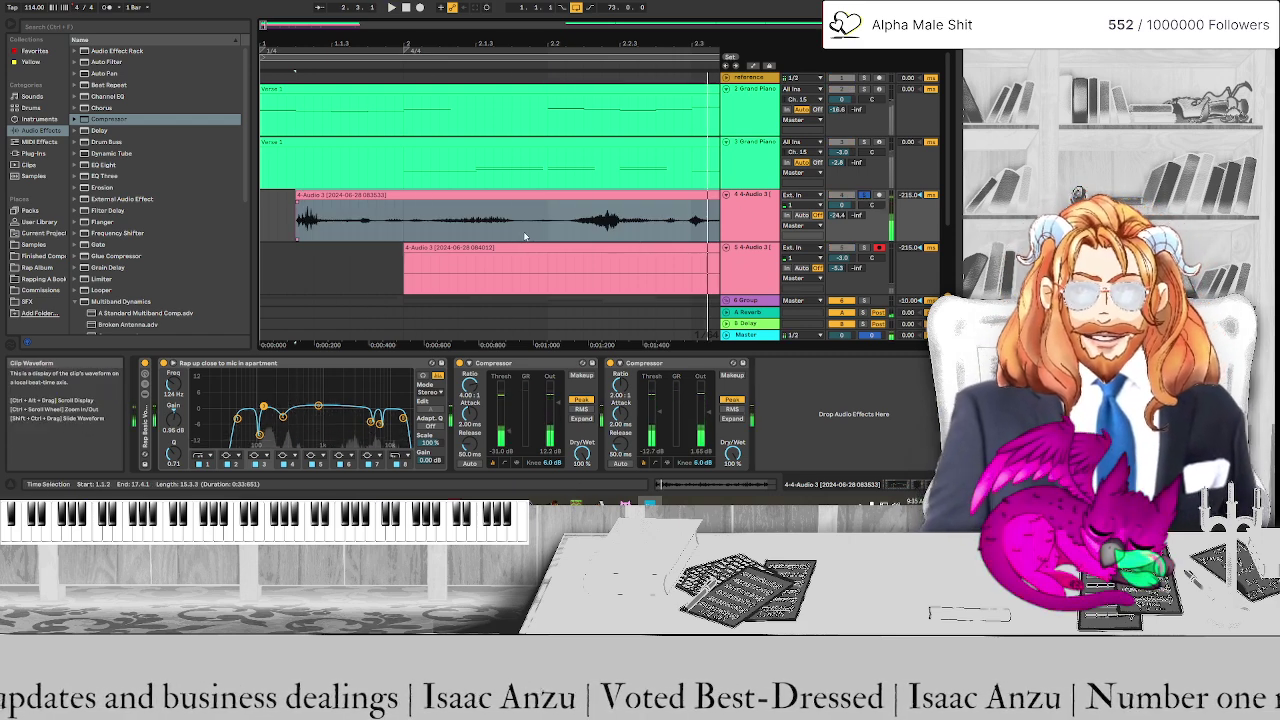
pyautogui.moveTo(521, 230); pyautogui.dragTo(558, 232)
pyautogui.hotkey('ctrl', 'e')
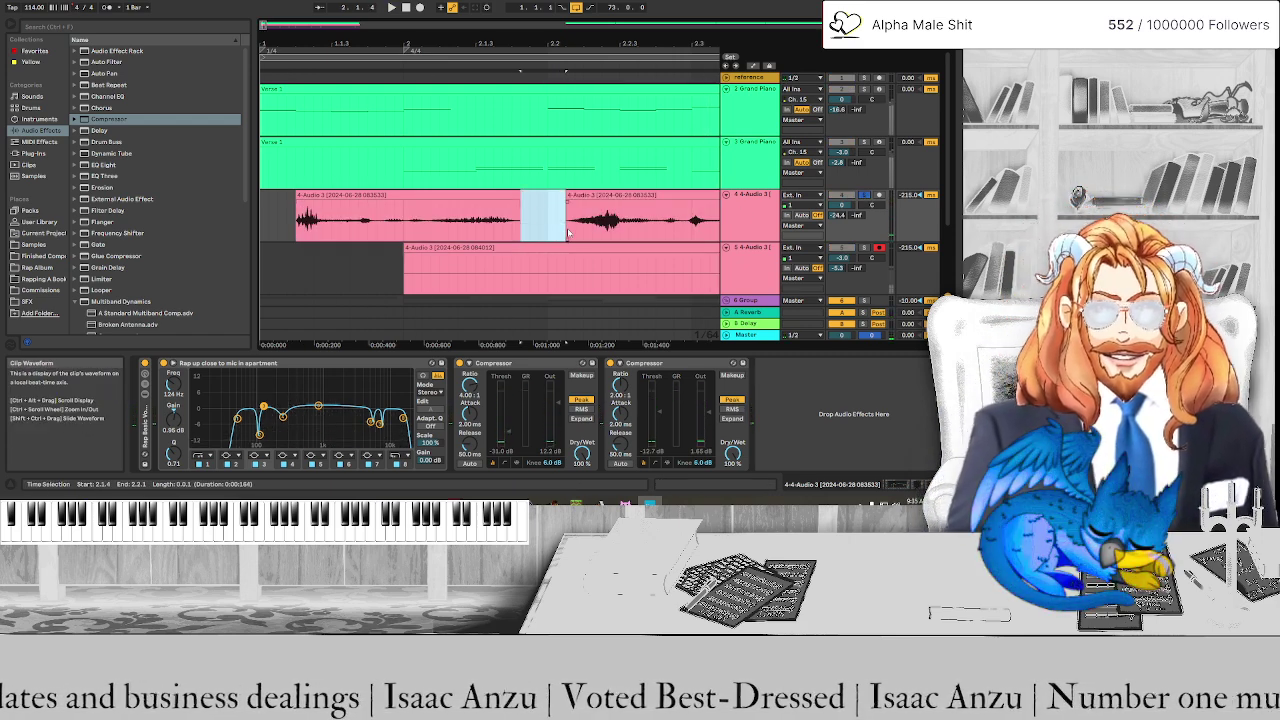
pyautogui.press('Delete')
# Audition the next vocal phrase and delete the quiet gap after it, starting at 2.3.4
pyautogui.click(470, 204)
pyautogui.press('space')
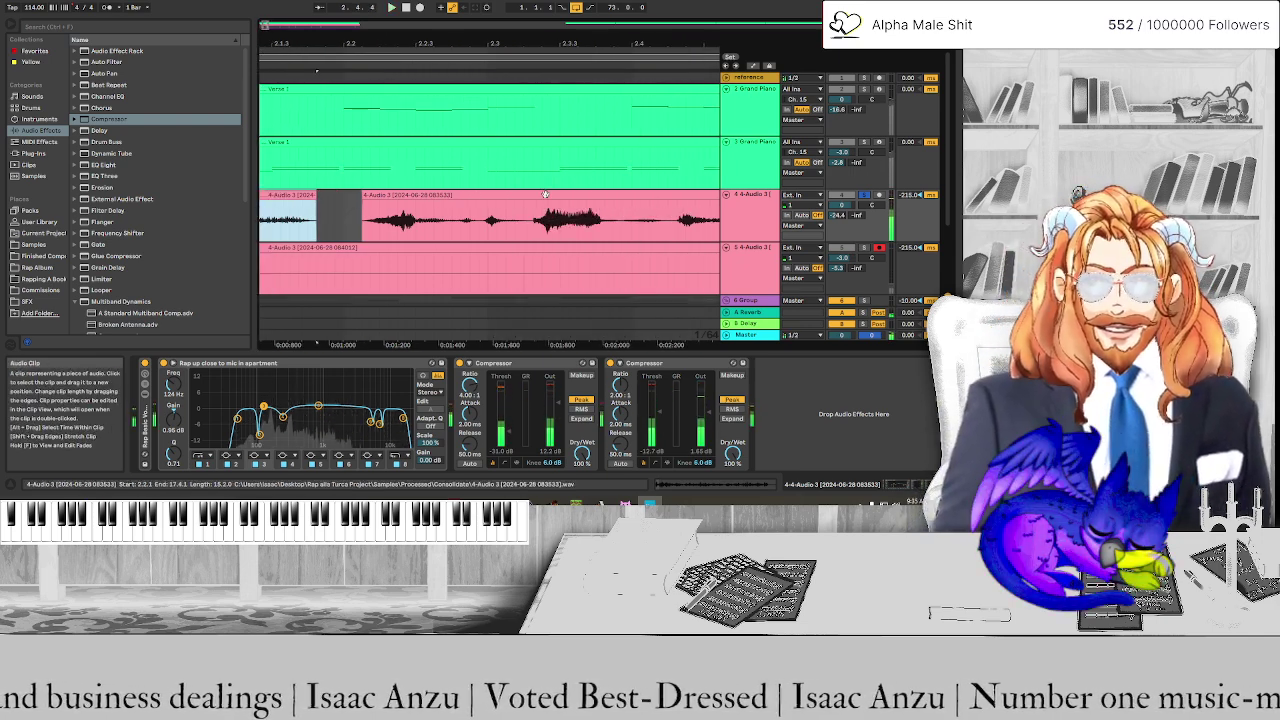
pyautogui.moveTo(528, 236); pyautogui.dragTo(568, 233)
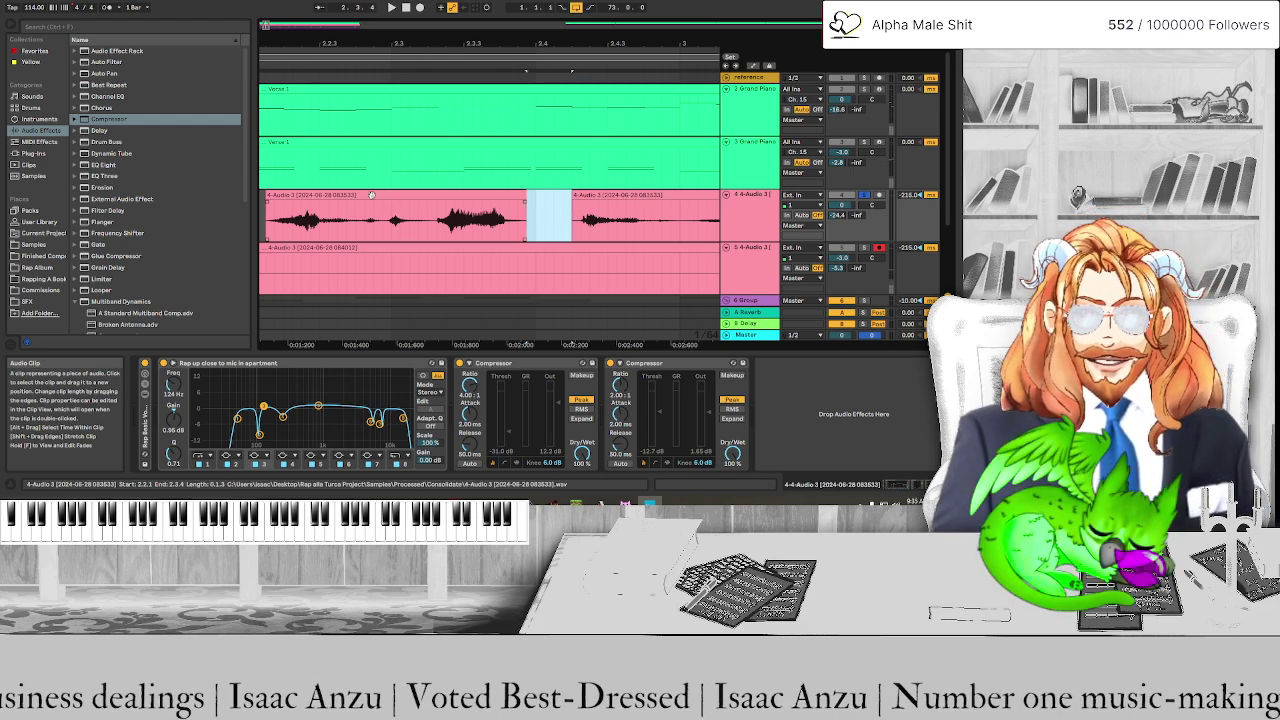
pyautogui.press('Delete')
# Audition the next phrase of the upper vocal and delete the quiet gap from 3.4.1 to 3.4.2
pyautogui.click(447, 234)
pyautogui.press('space')
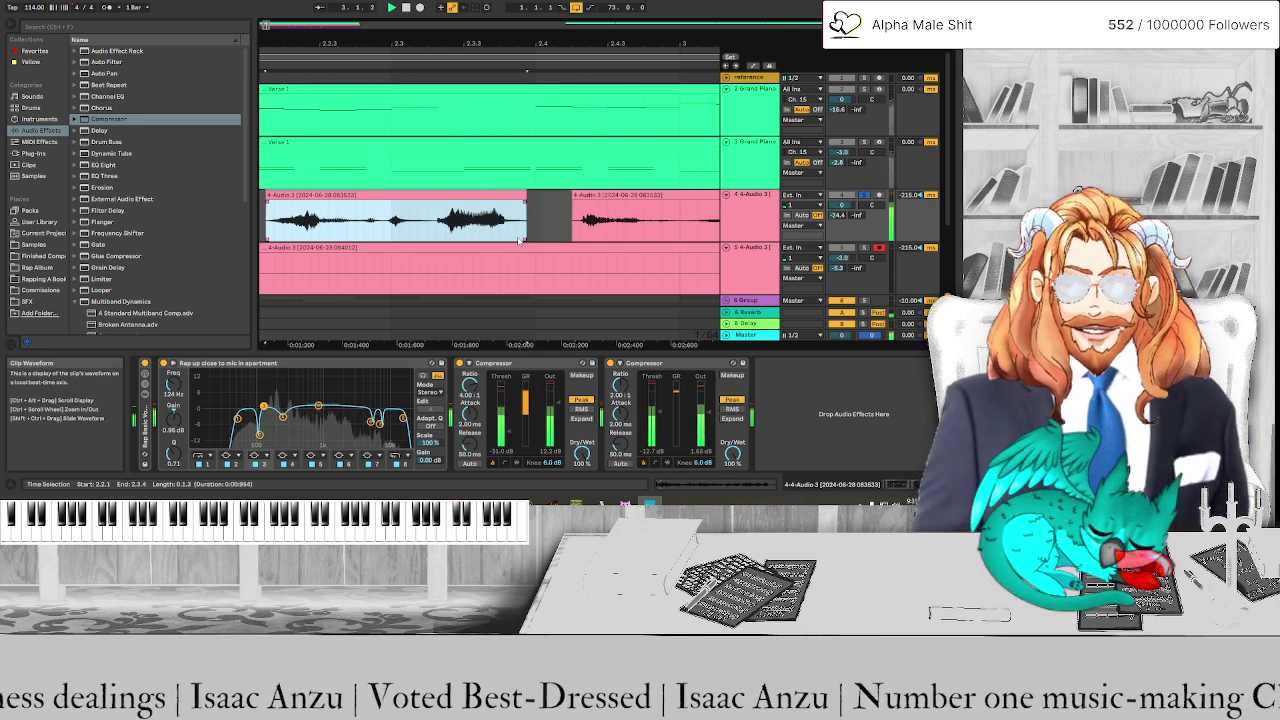
pyautogui.click(488, 207)
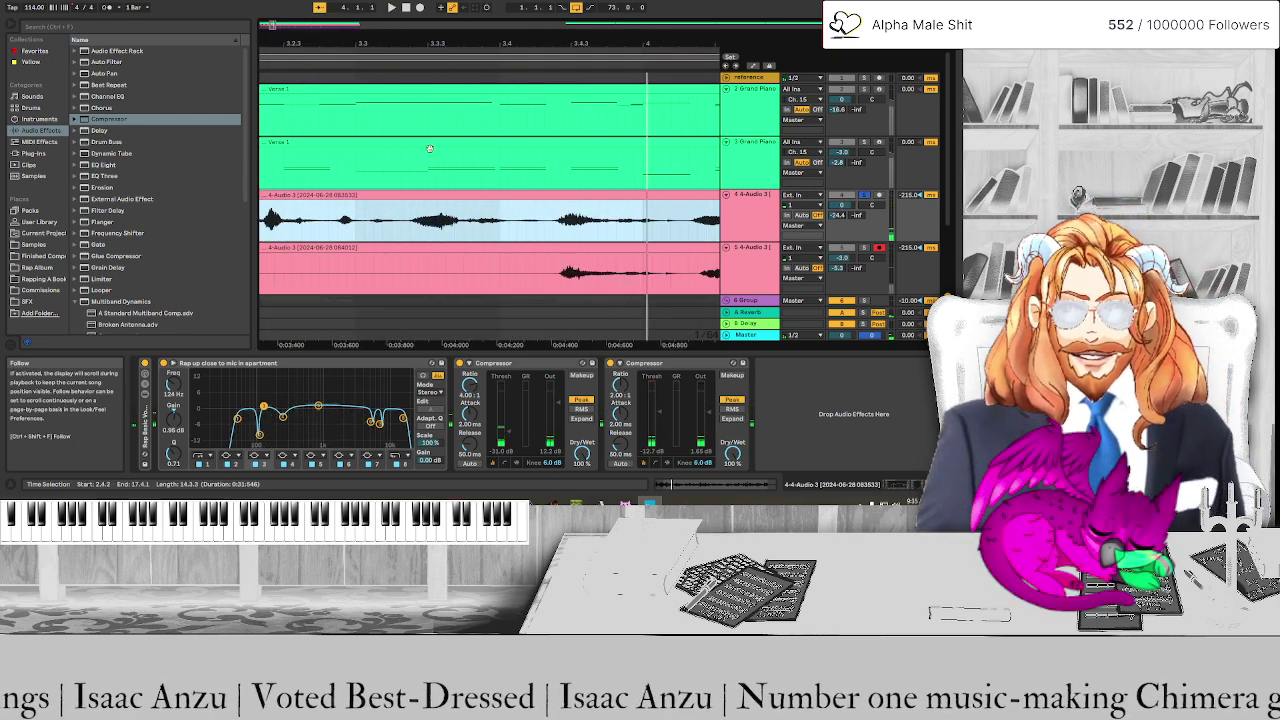
pyautogui.moveTo(508, 220); pyautogui.dragTo(543, 232)
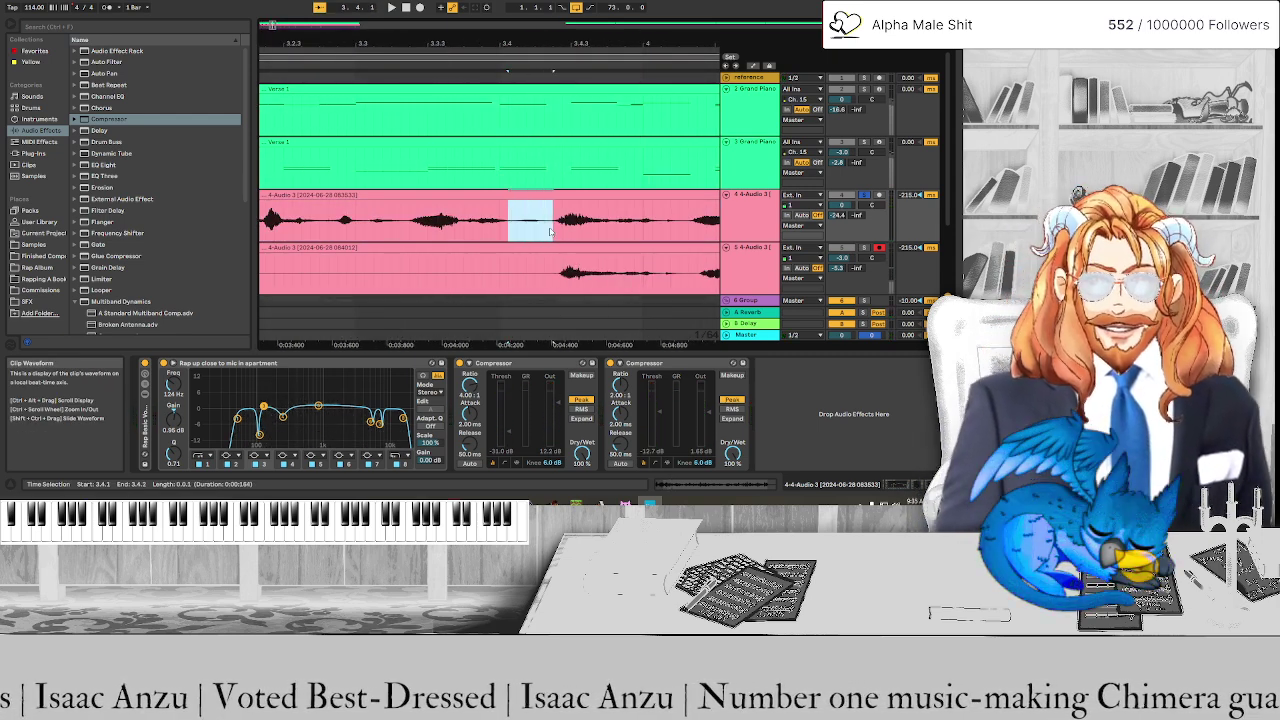
pyautogui.press('Delete')
pyautogui.click(467, 197)
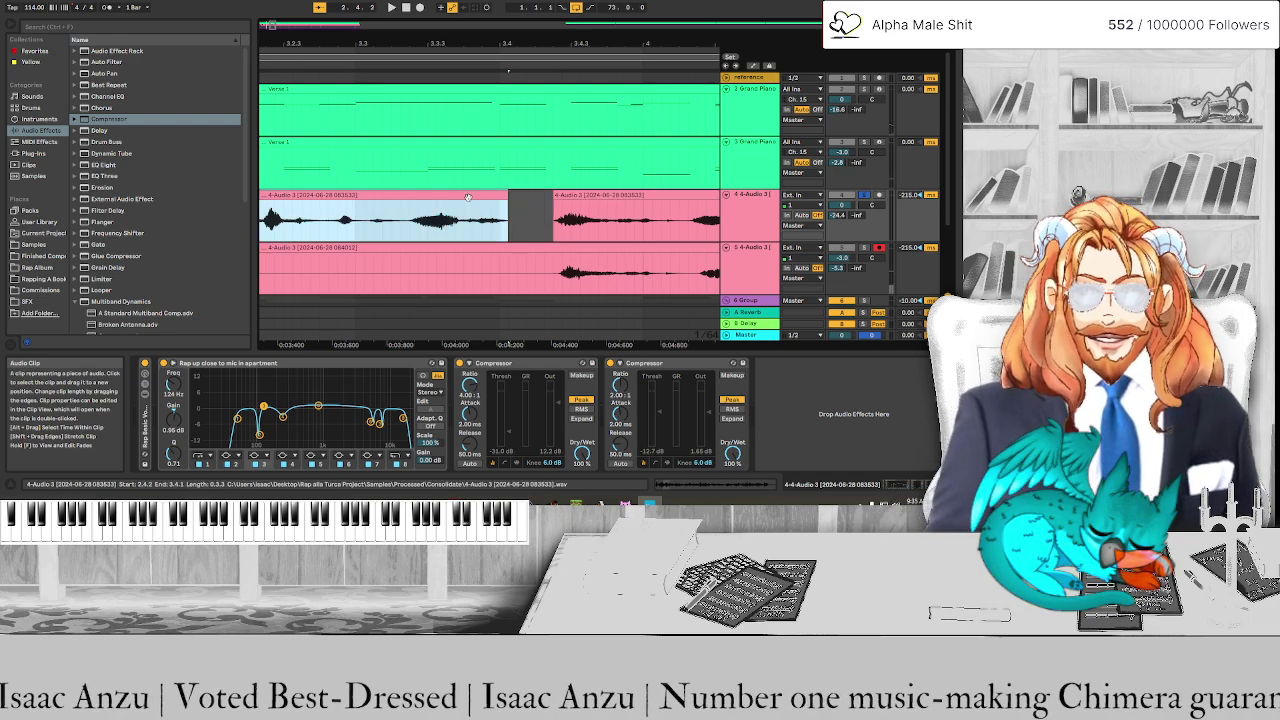
# Delete the upper vocal's quiet gap starting at 5.4.1, and extend the following clip's start slightly earlier to keep the word's onset
pyautogui.press('space')
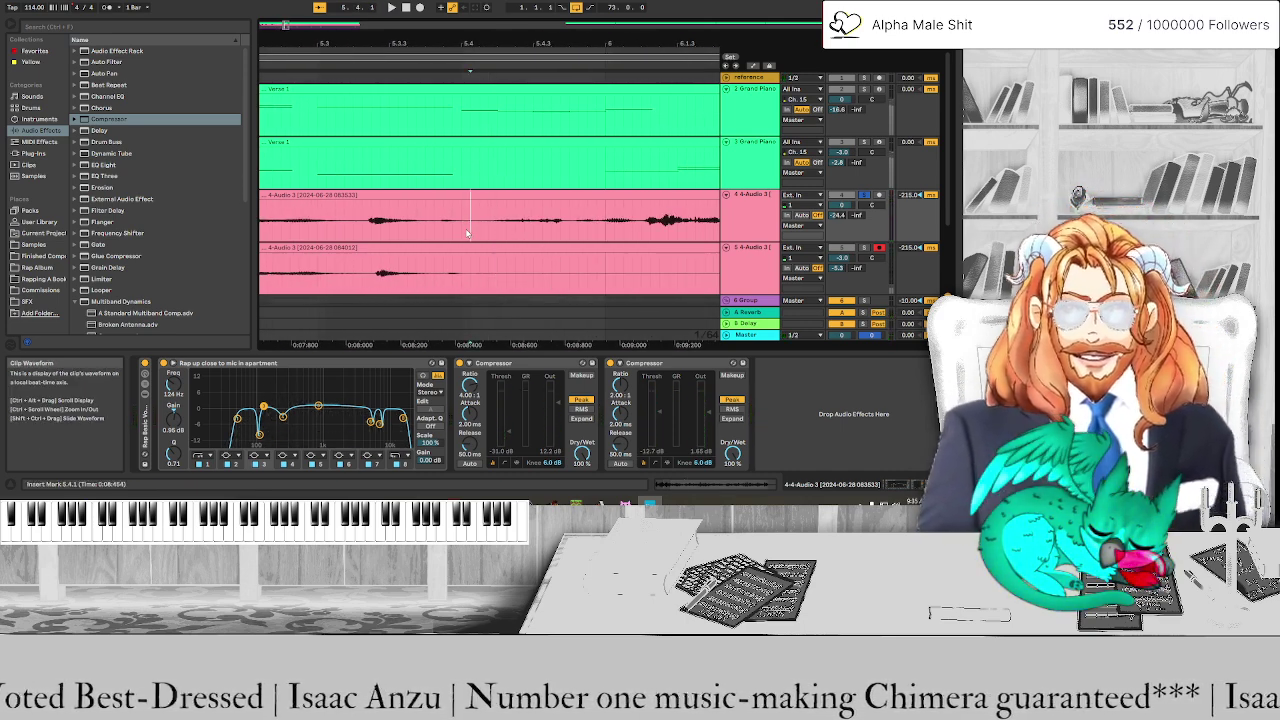
pyautogui.hscroll(-2, 406, 246)
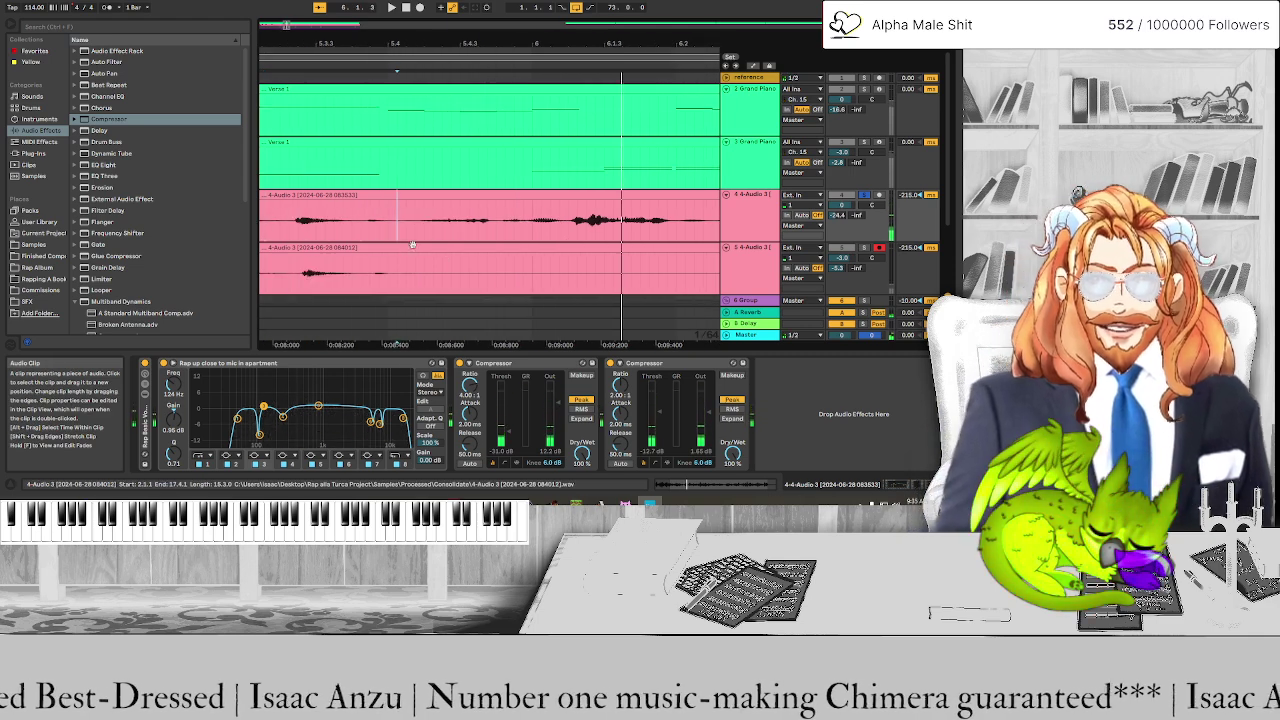
pyautogui.press('Delete')
pyautogui.click(463, 234)
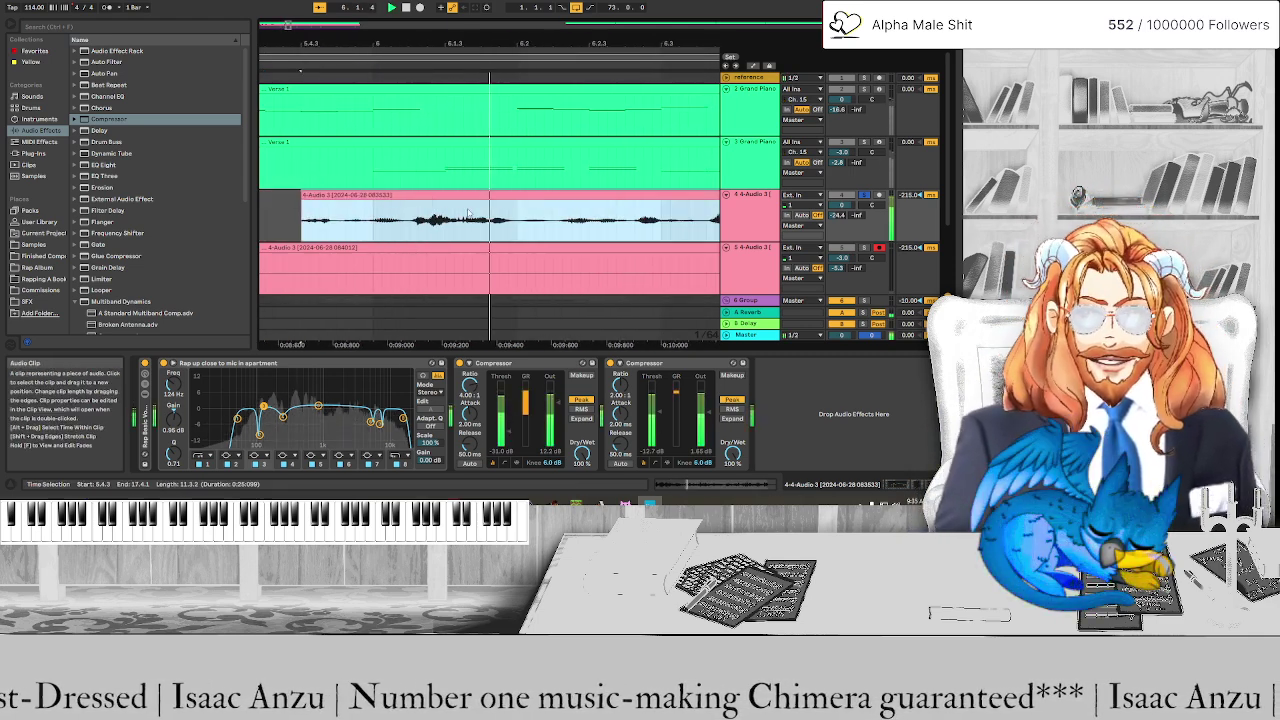
pyautogui.press('space')
pyautogui.moveTo(443, 200); pyautogui.dragTo(409, 200)
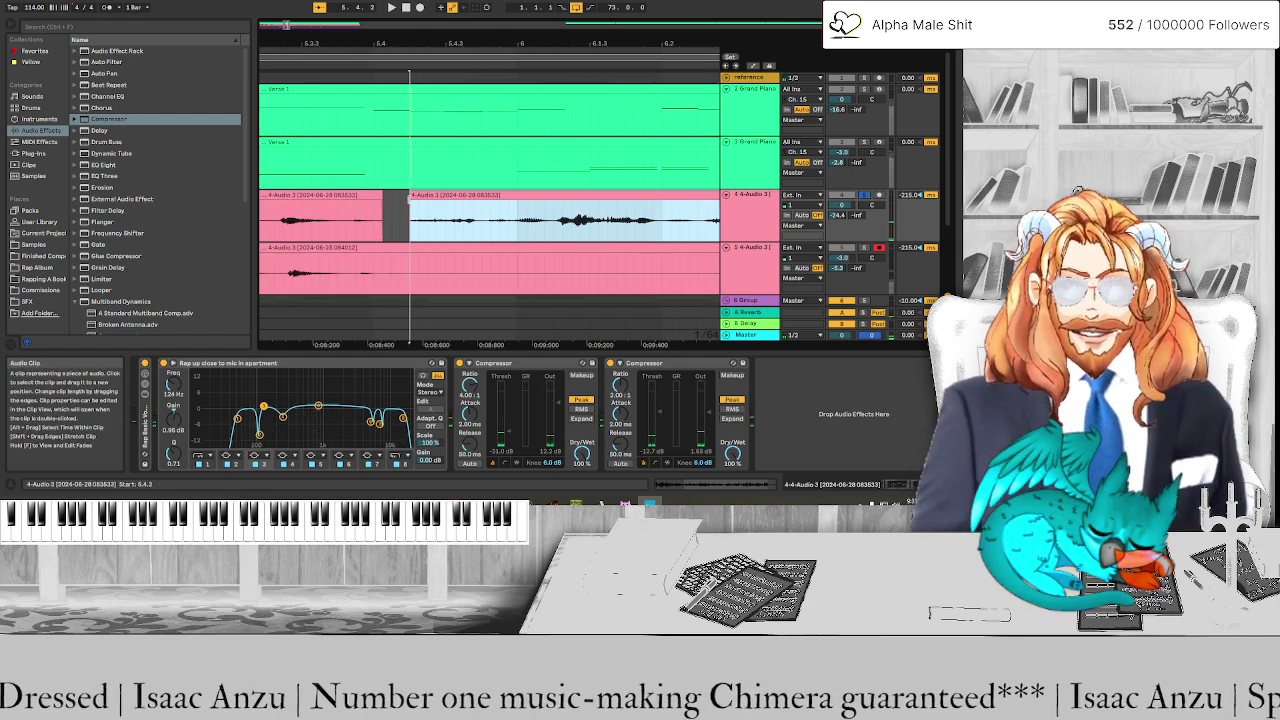
# Replay the upper vocal across the edited gap and delete the silence from 6.2.1 to 6.2.2
pyautogui.click(337, 228)
pyautogui.press('space')
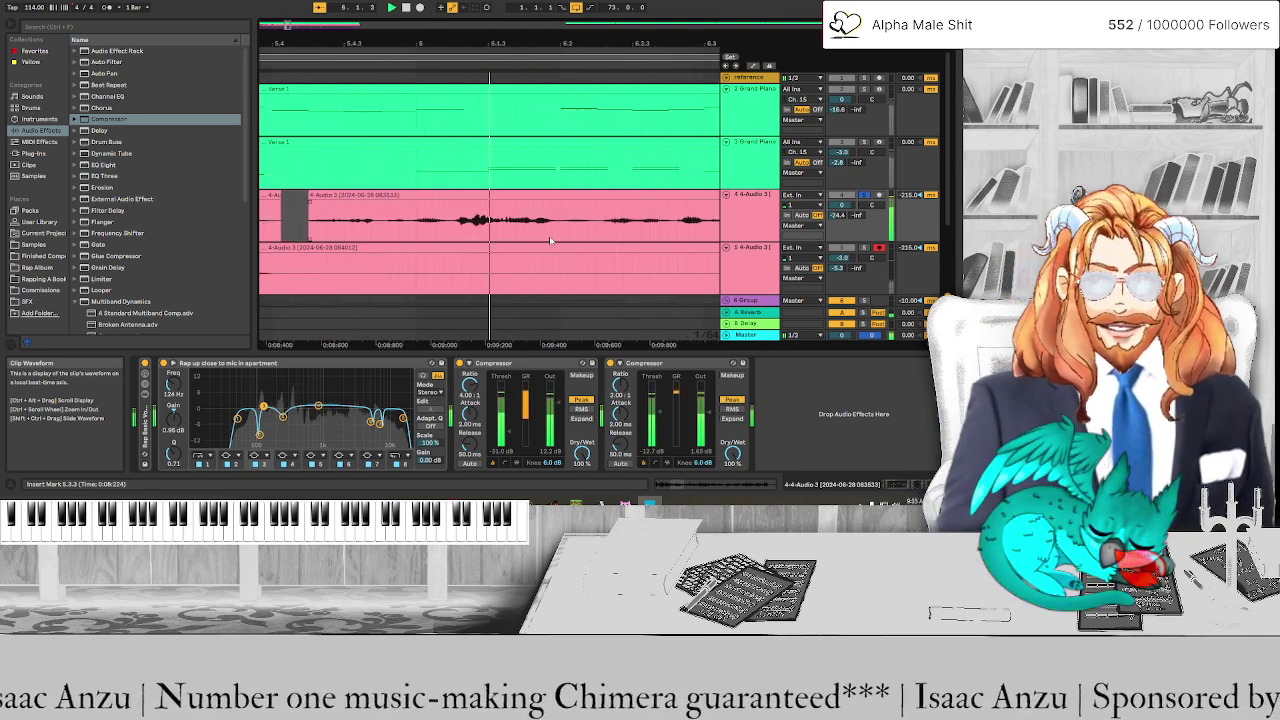
pyautogui.press('space')
pyautogui.moveTo(452, 236); pyautogui.dragTo(463, 233)
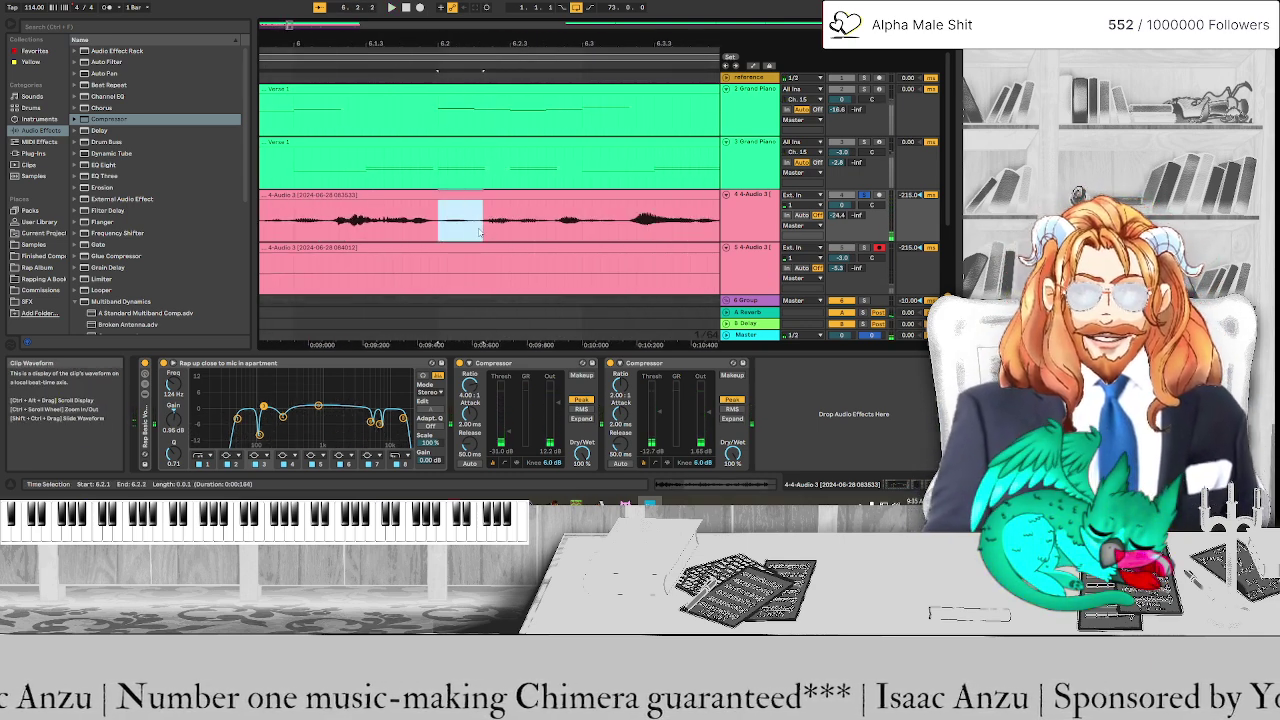
pyautogui.press('Delete')
# Audition the following vocal phrase and cut out the silence from 6.3.4 to 6.4.2 in the upper vocal
pyautogui.press('space')
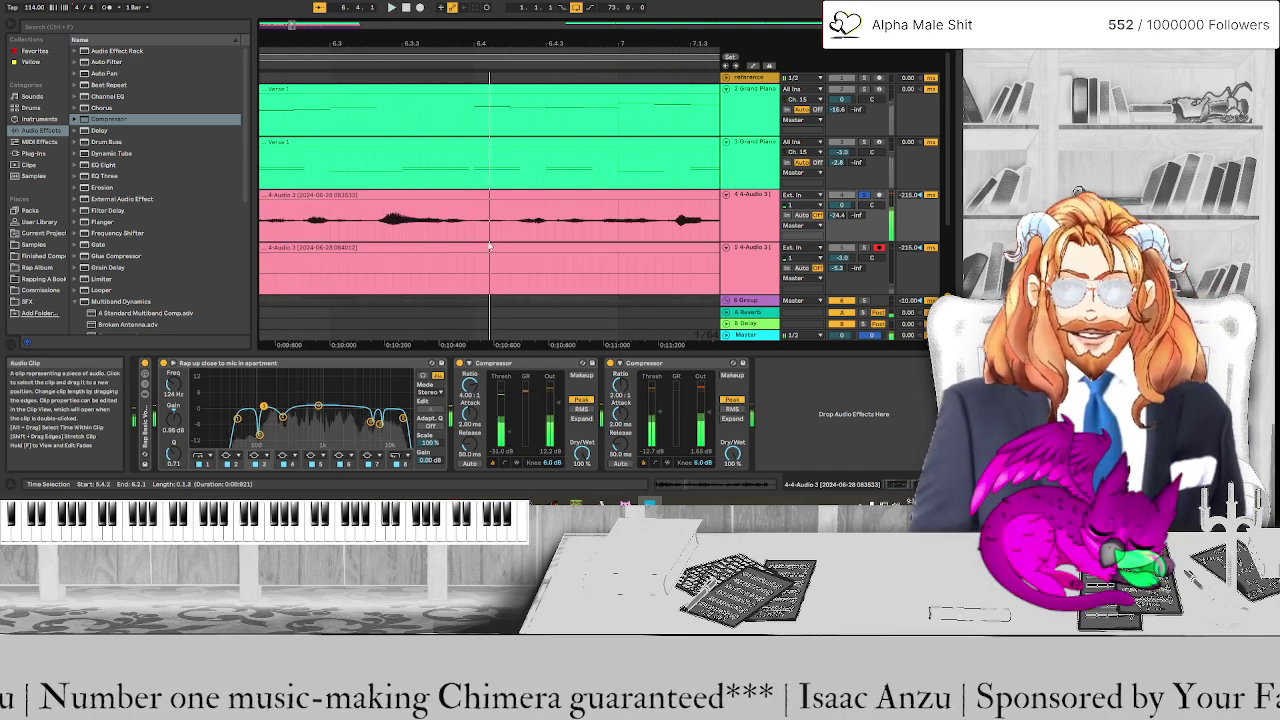
pyautogui.press('space')
pyautogui.moveTo(466, 237); pyautogui.dragTo(510, 235)
pyautogui.press('Delete')
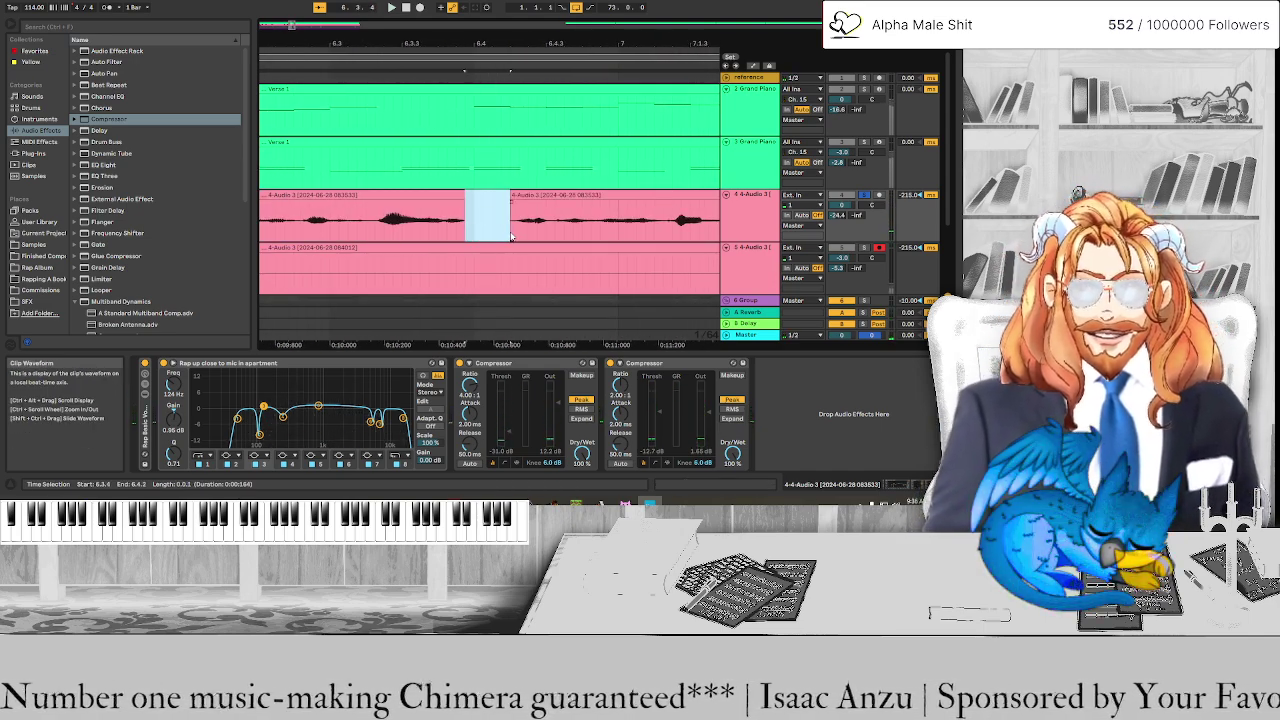
# Listen on through bar 7 and cut out the upper vocal's gap starting at 7.4.1
pyautogui.moveTo(363, 190); pyautogui.dragTo(465, 215)
pyautogui.press('space')
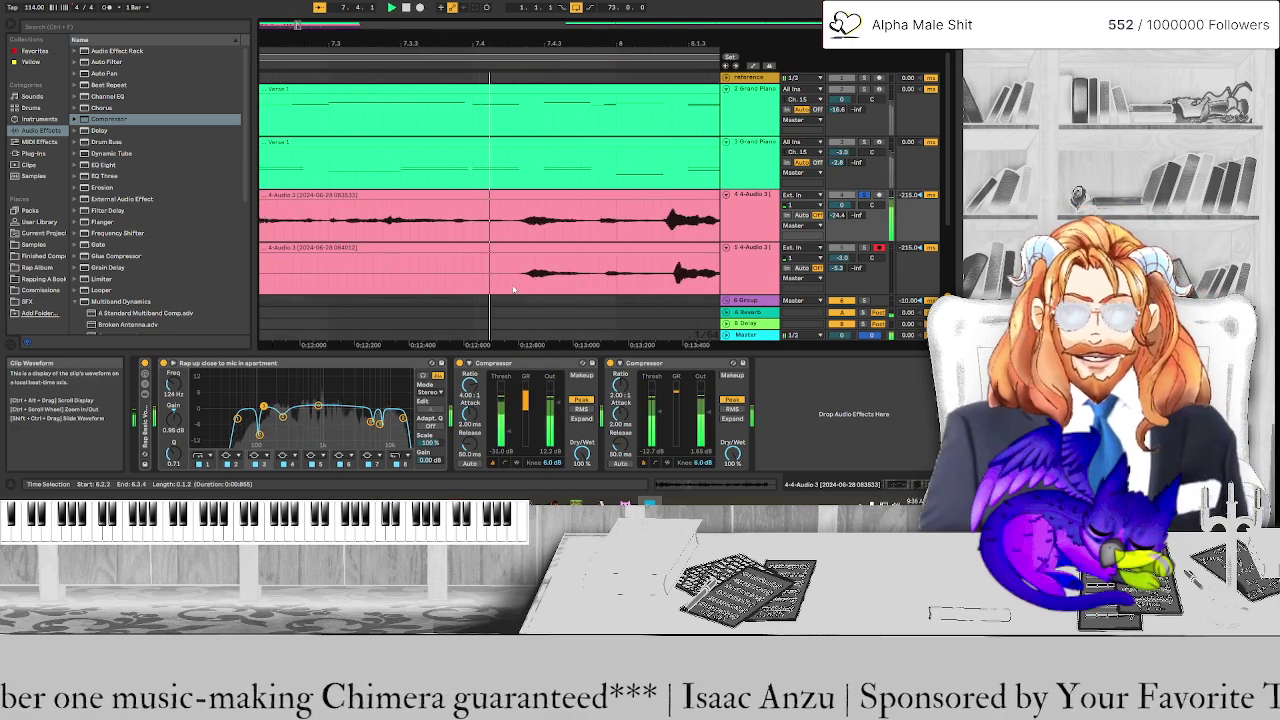
pyautogui.moveTo(410, 232); pyautogui.dragTo(262, 233)
pyautogui.press('space')
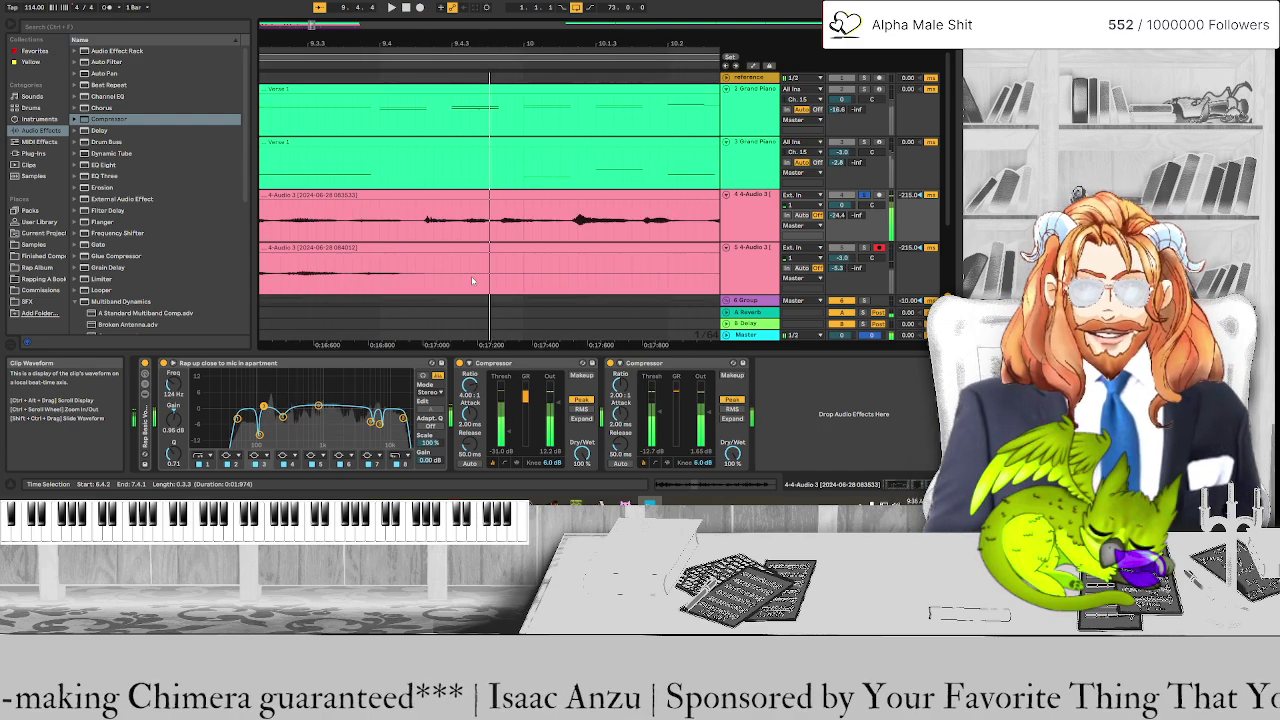
# Audition bar 9 and cut the silence from 9.3.4 to 9.4.2 out of both vocal tracks
pyautogui.click(460, 236)
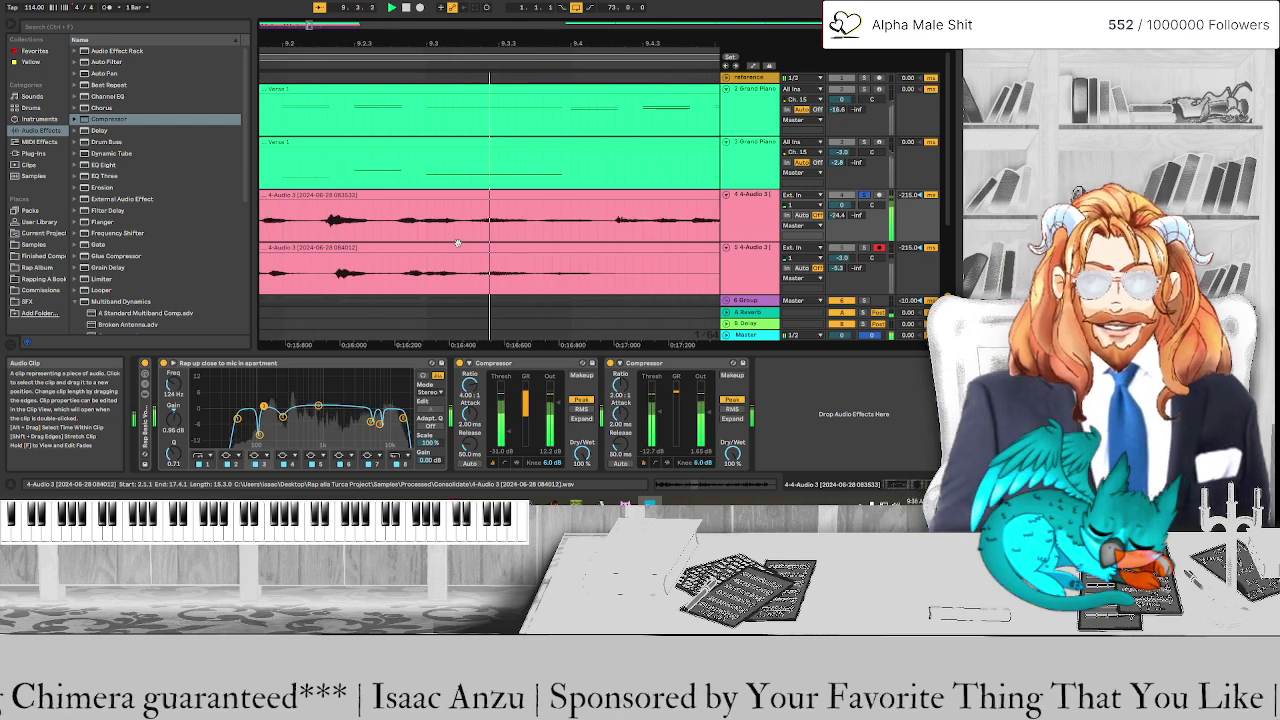
pyautogui.click(416, 236)
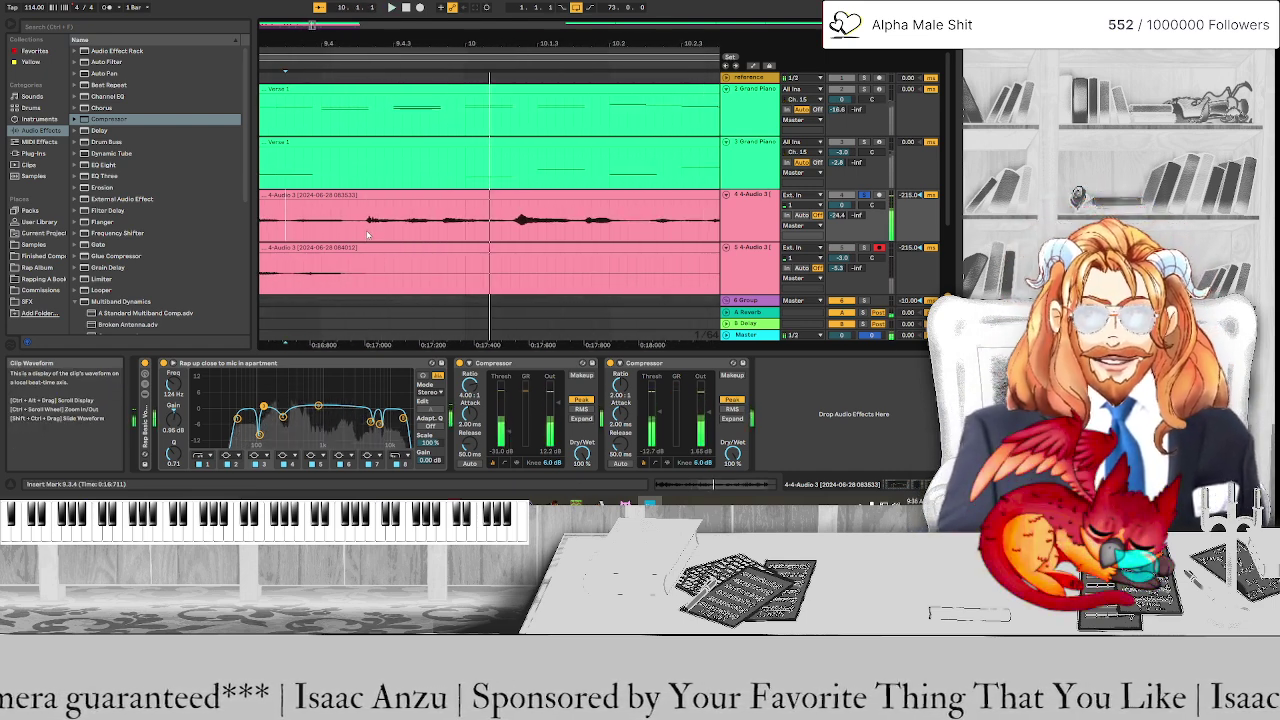
pyautogui.moveTo(286, 228); pyautogui.dragTo(359, 236)
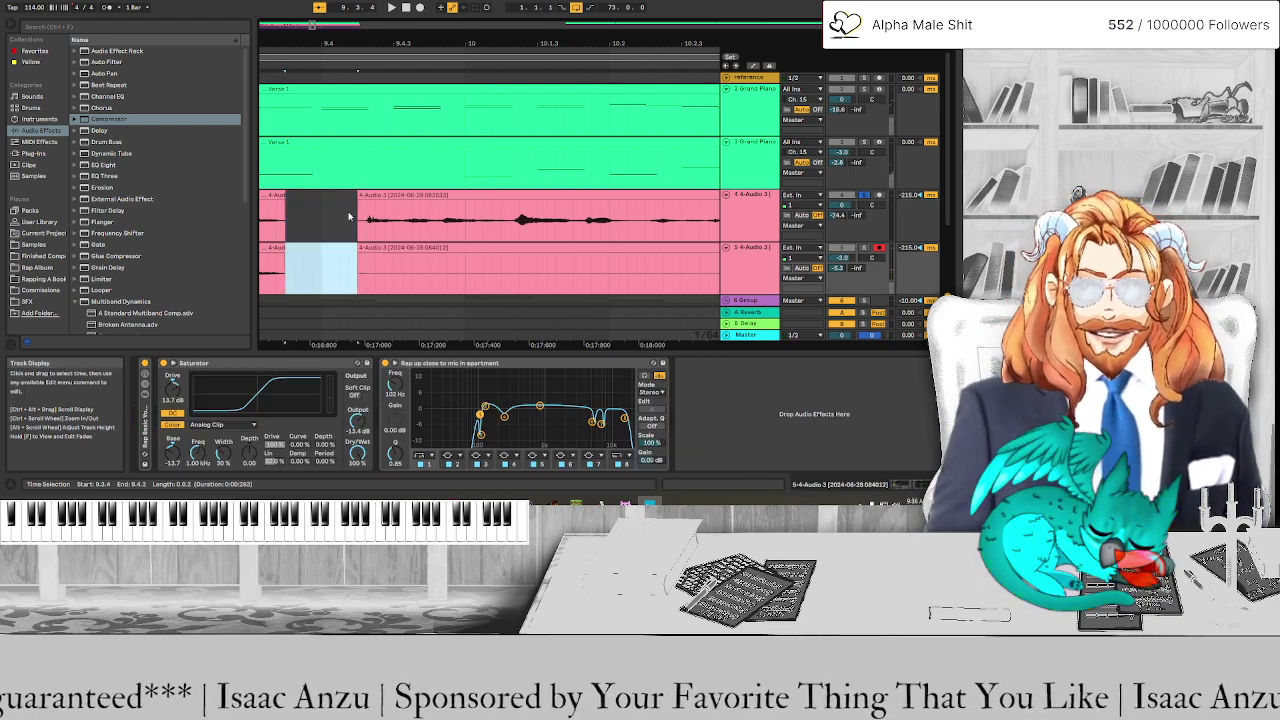
pyautogui.press('Delete')
# Audition the next upper vocal phrases, cutting out the gap starting at 10.3.4 and the one ending at 11.4.2
pyautogui.click(296, 205)
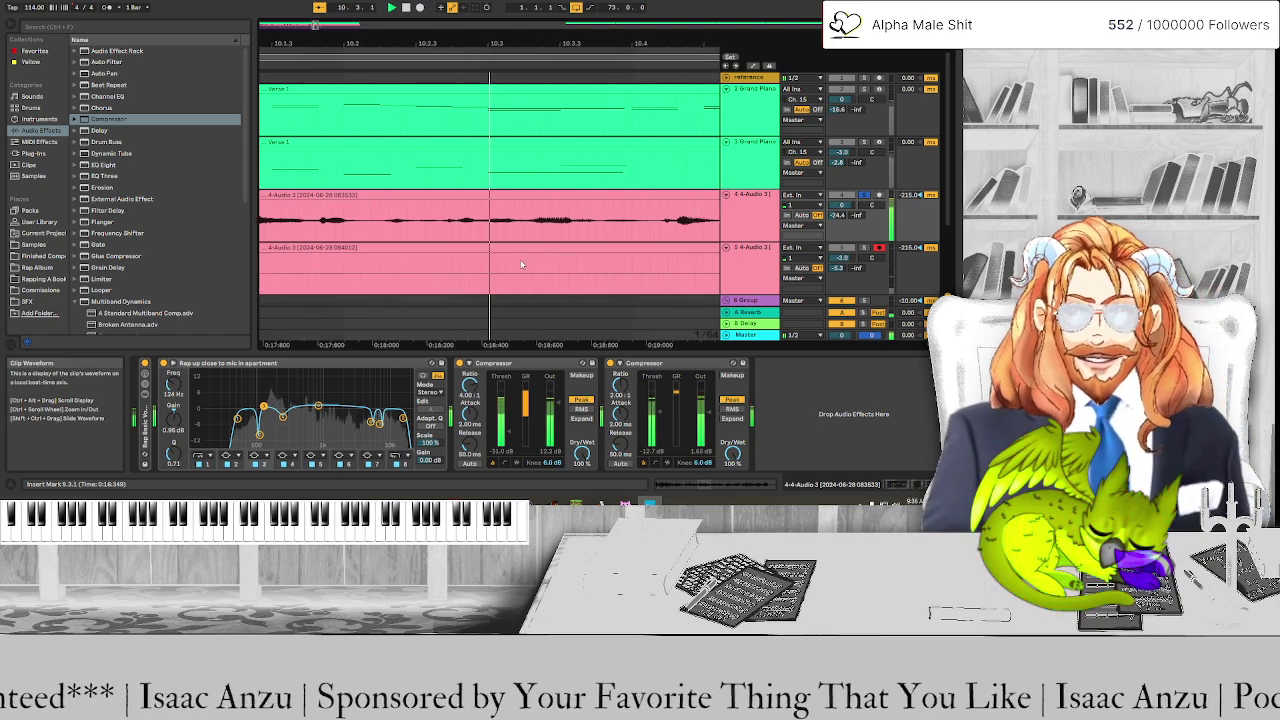
pyautogui.moveTo(400, 237); pyautogui.dragTo(260, 232)
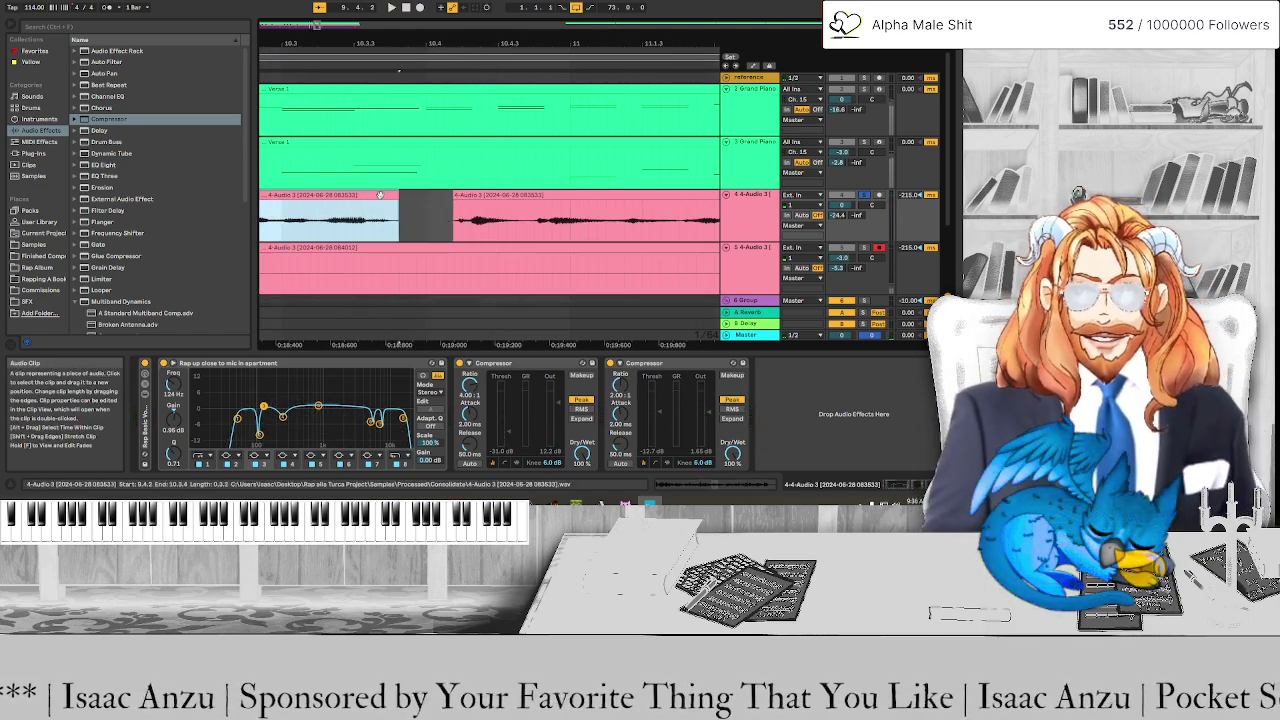
pyautogui.press('space')
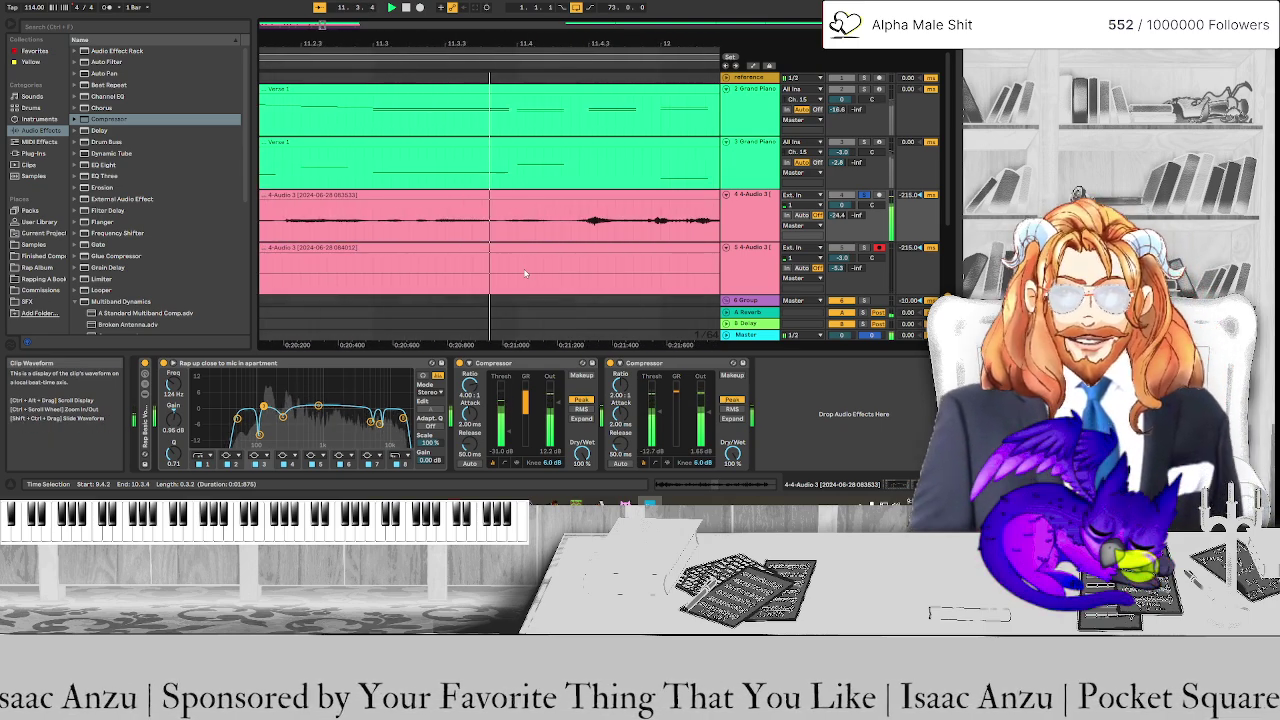
pyautogui.moveTo(385, 233); pyautogui.dragTo(489, 228)
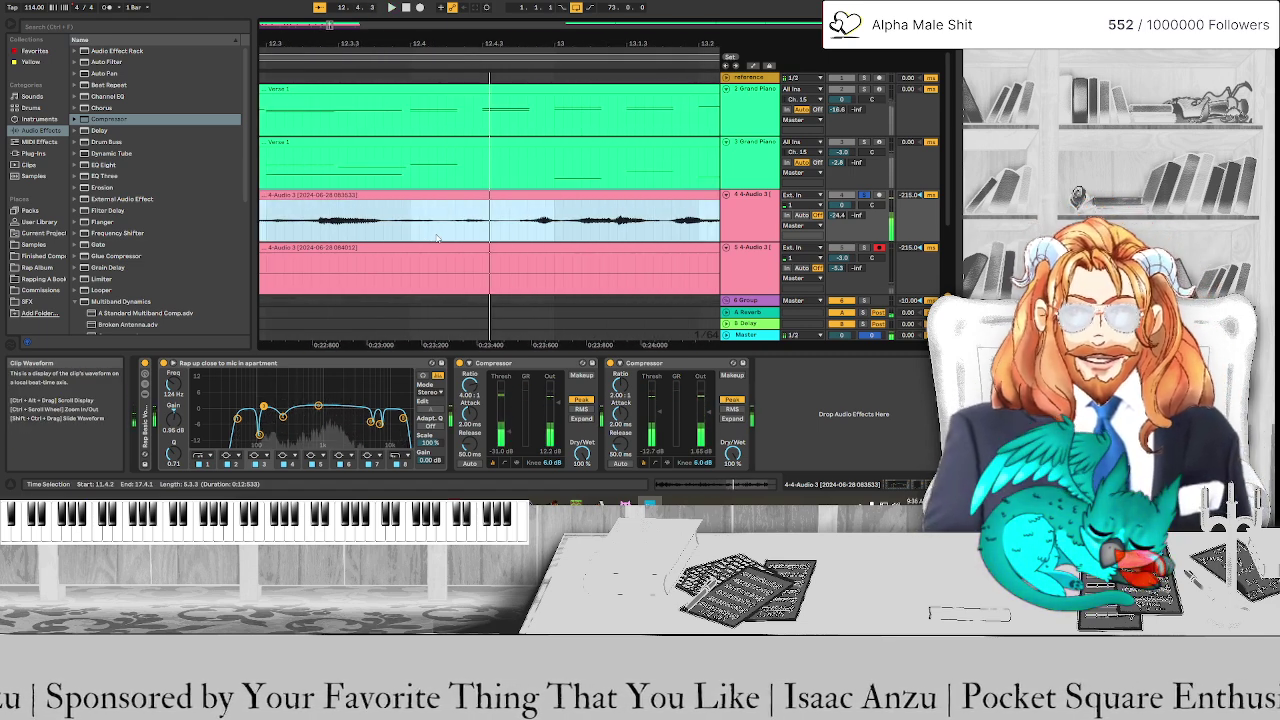
# Delete the silence starting at 12.3.4 in the upper vocal clip
pyautogui.moveTo(391, 238); pyautogui.dragTo(438, 237)
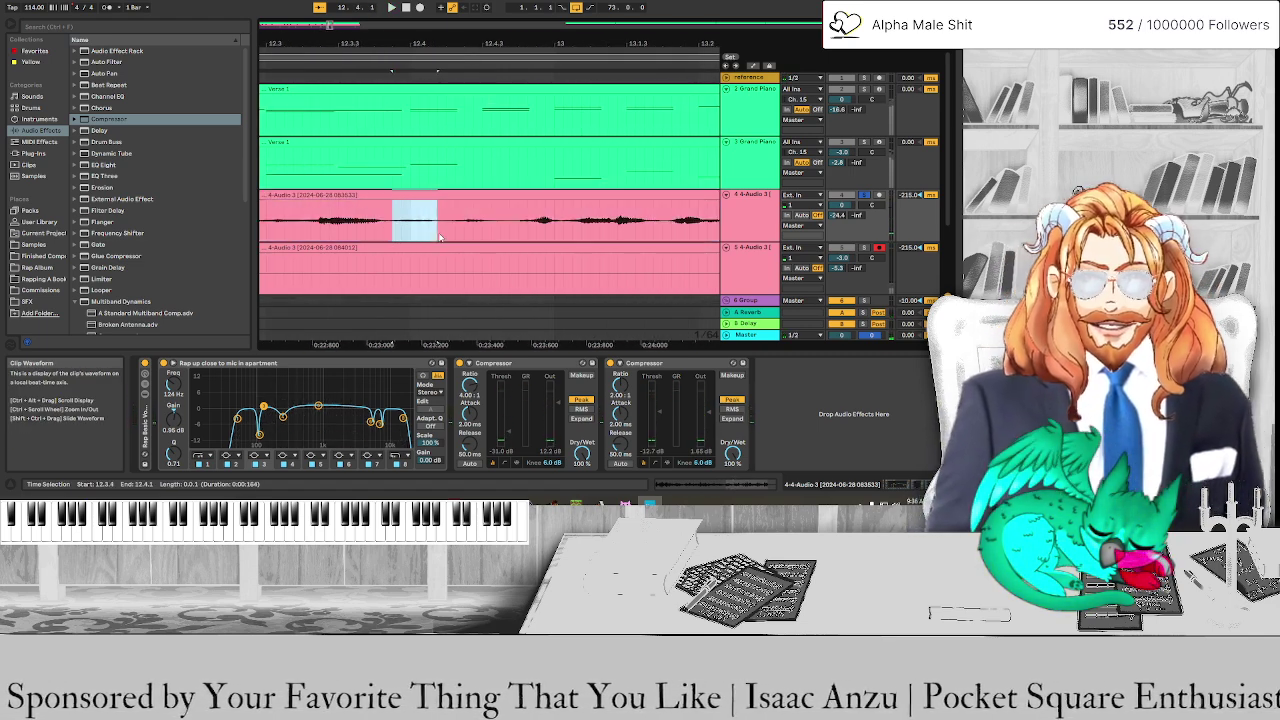
pyautogui.press('Delete')
pyautogui.click(372, 195)
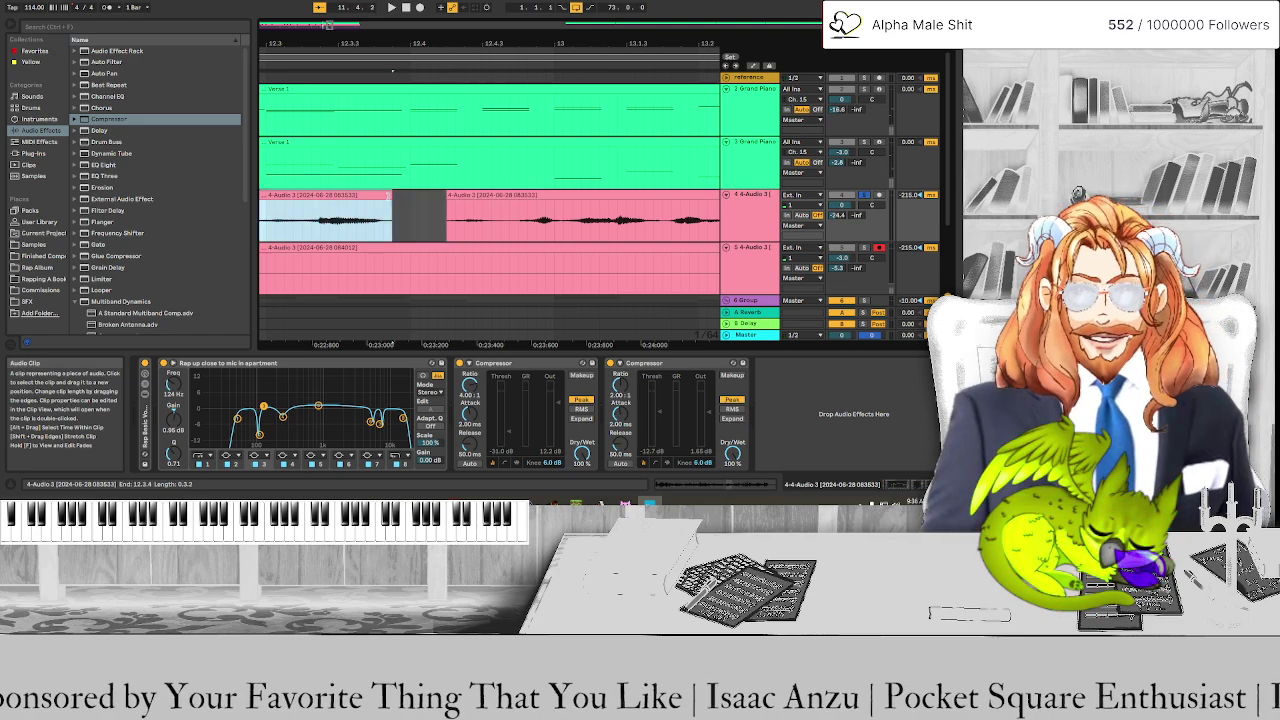
# Audition bar 13 of the upper vocal and delete the quiet gap starting at 13.3.4
pyautogui.press('space')
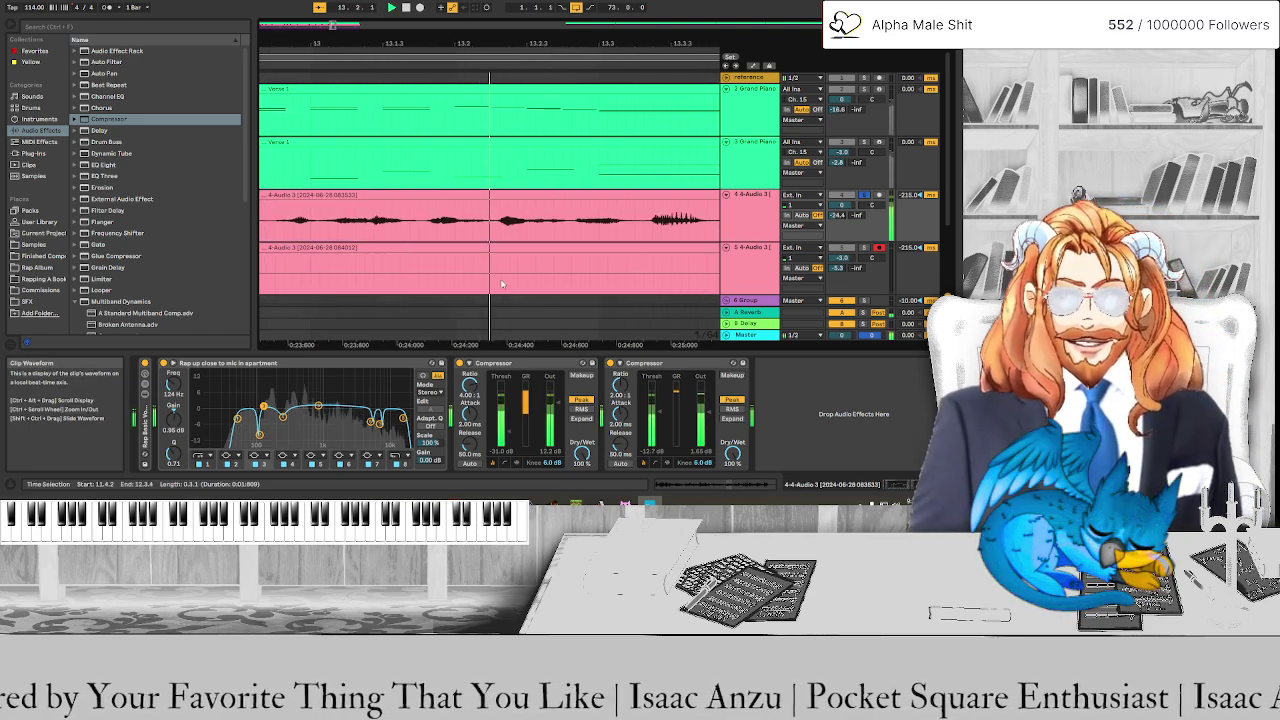
pyautogui.press('space')
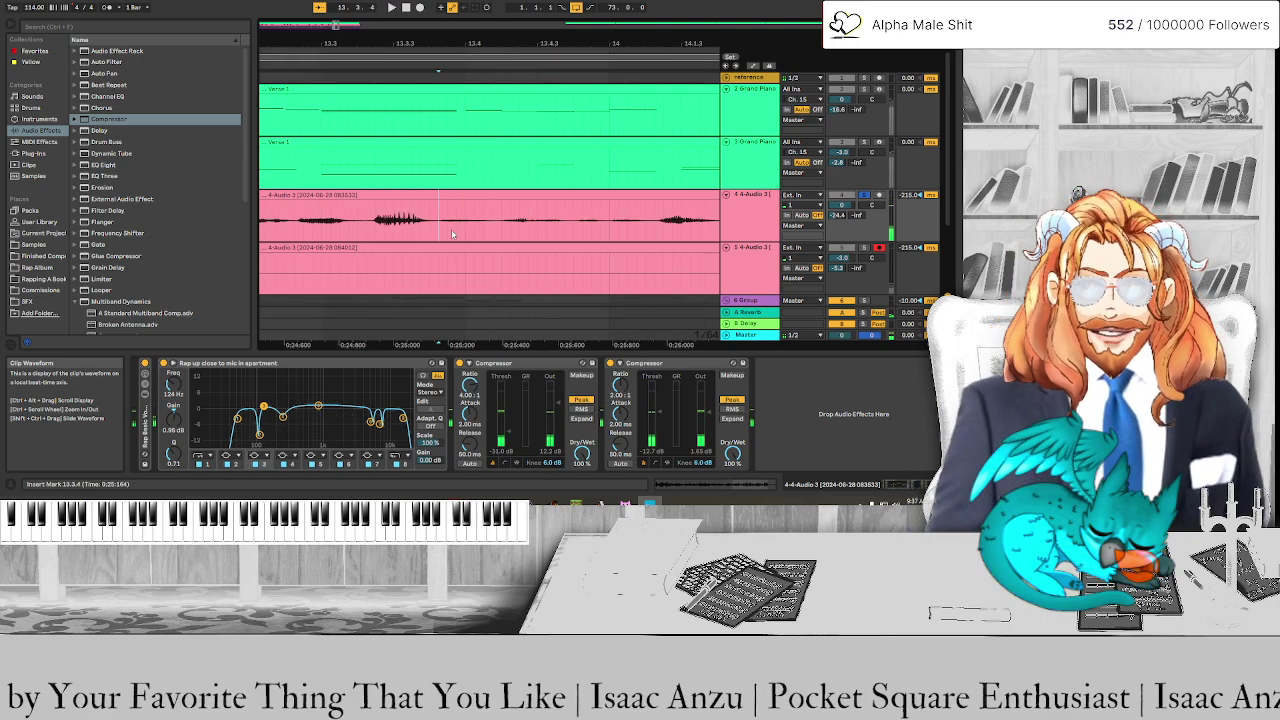
pyautogui.moveTo(438, 230); pyautogui.dragTo(501, 229)
pyautogui.press('Delete')
pyautogui.click(407, 195)
# Audition the next vocal phrase and delete the upper vocal's silence from 14.1.4 to 14.2.2
pyautogui.press('space')
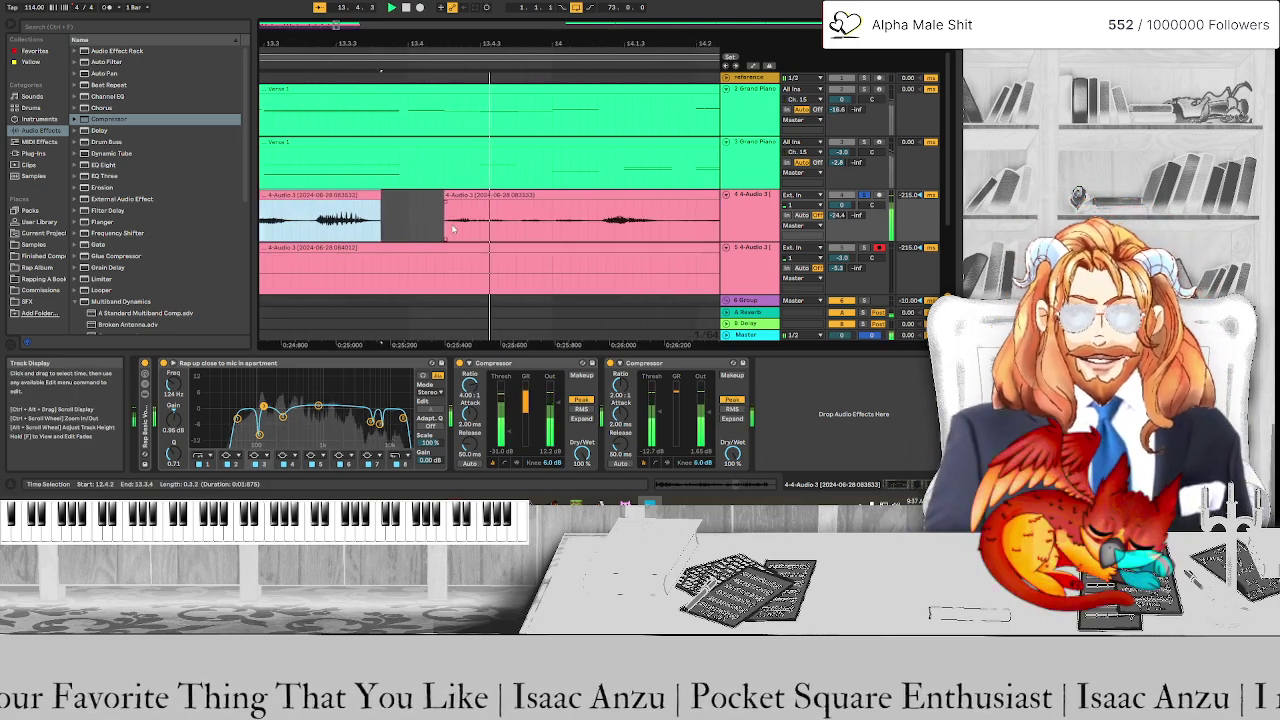
pyautogui.press('space')
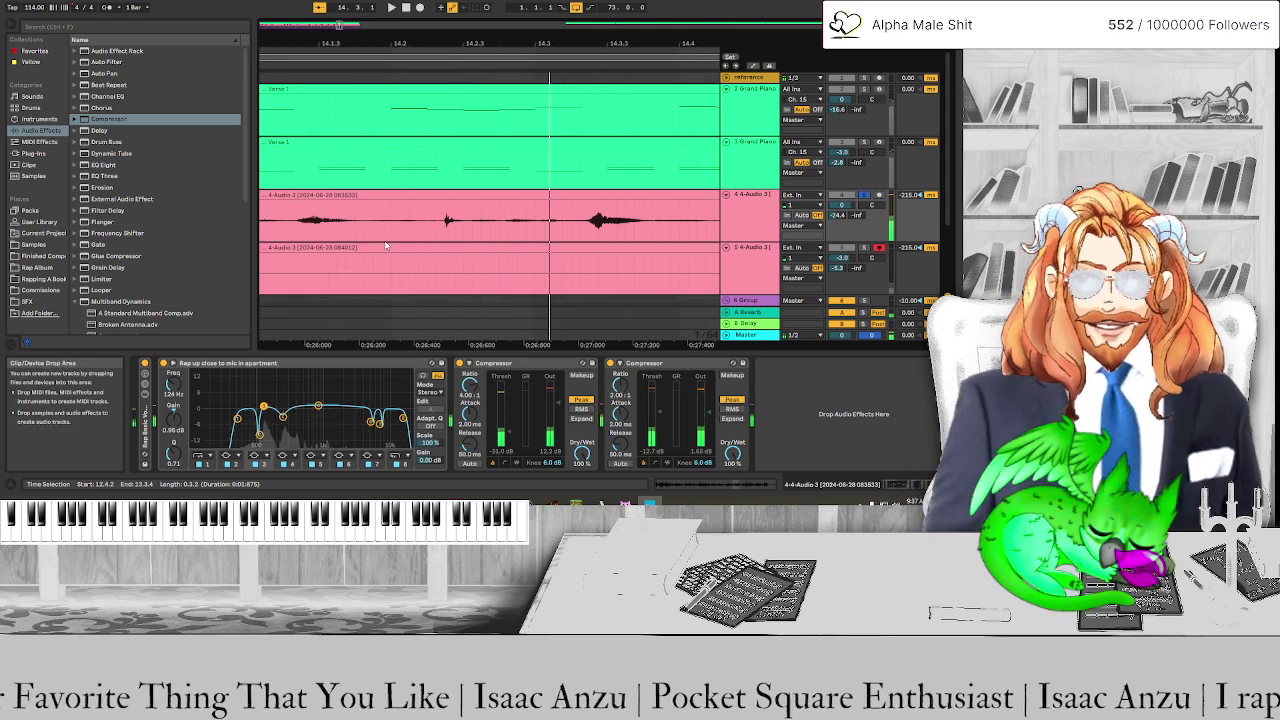
pyautogui.moveTo(366, 232); pyautogui.dragTo(437, 234)
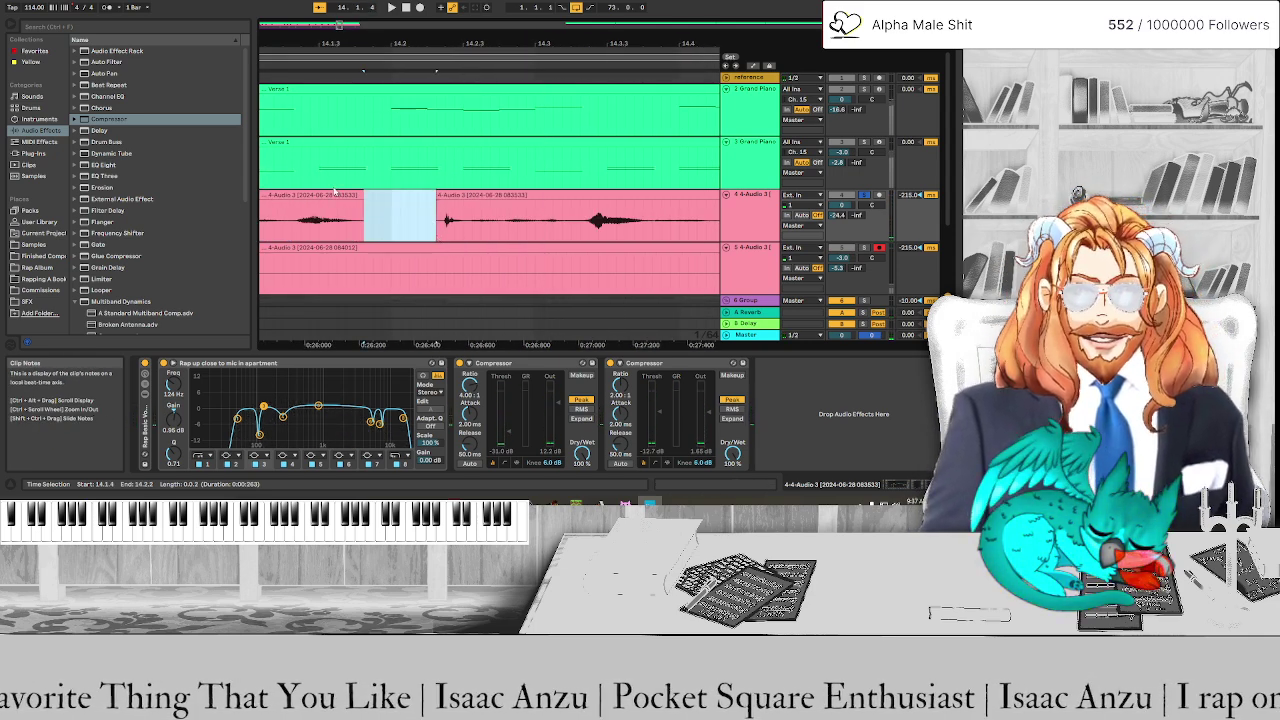
pyautogui.press('Delete')
# Listen to the rest of bar 14 and delete the upper vocal's silence from 14.3.4 to 14.4.2
pyautogui.press('space')
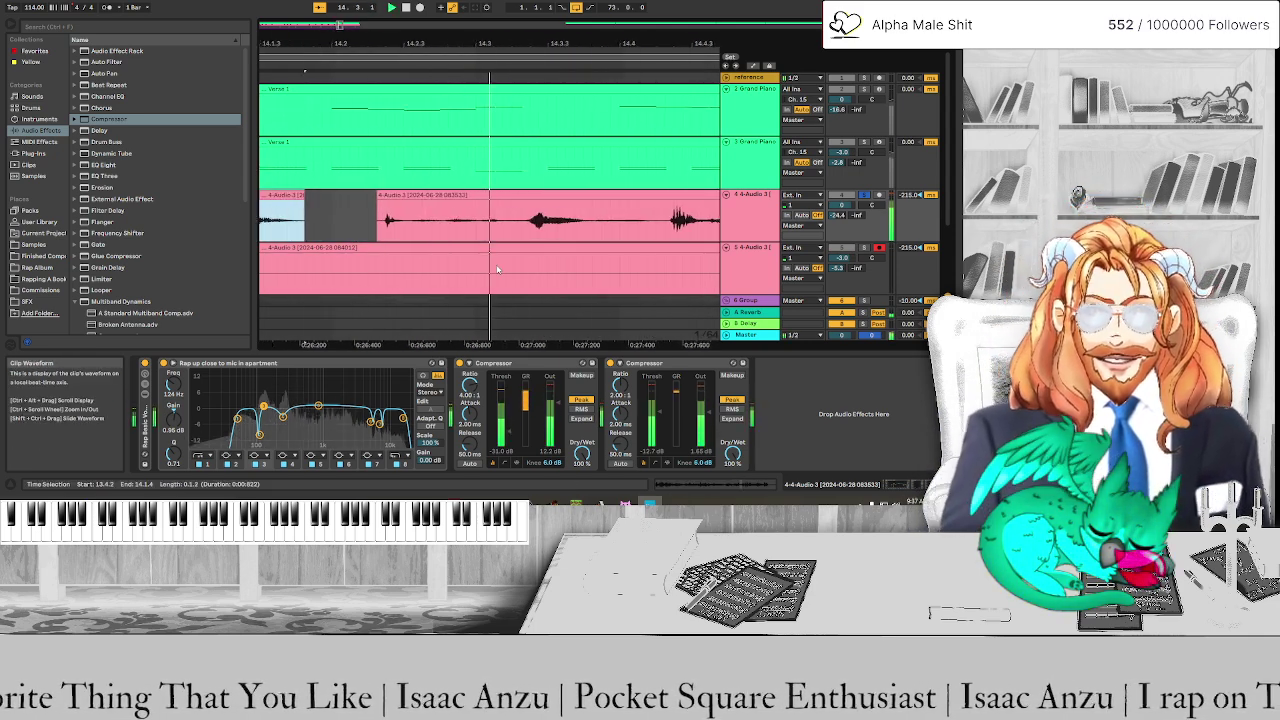
pyautogui.press('space')
pyautogui.click(427, 237)
pyautogui.moveTo(427, 237); pyautogui.dragTo(489, 236)
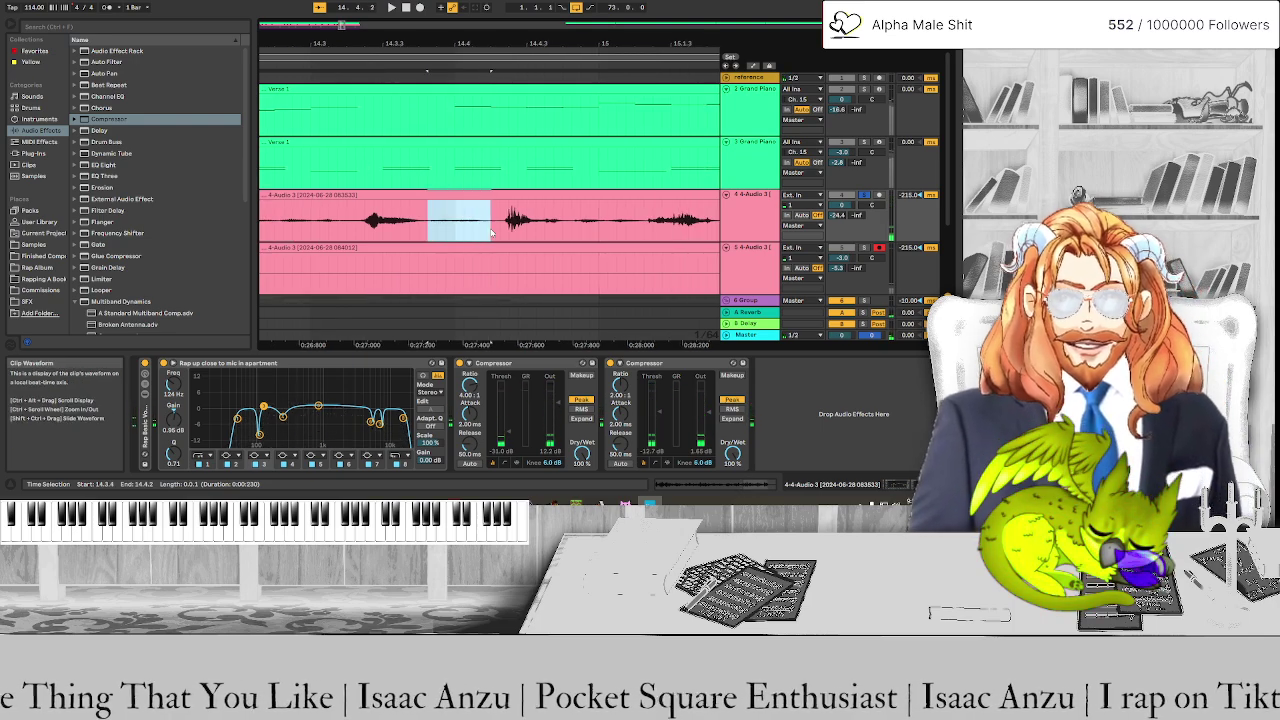
pyautogui.press('Delete')
# Audition the vocals through bar 17 and delete the upper vocal's silence from 17.1.4 to 17.2.2
pyautogui.press('space')
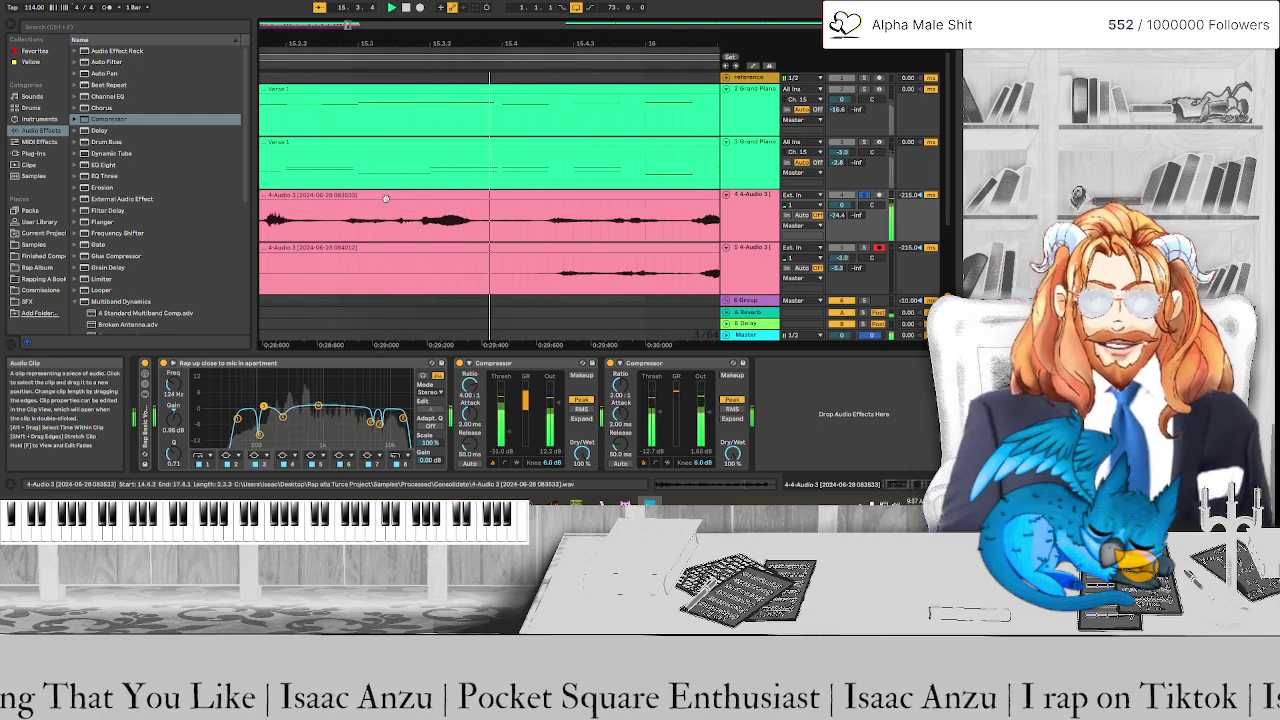
pyautogui.moveTo(413, 236); pyautogui.dragTo(724, 228)
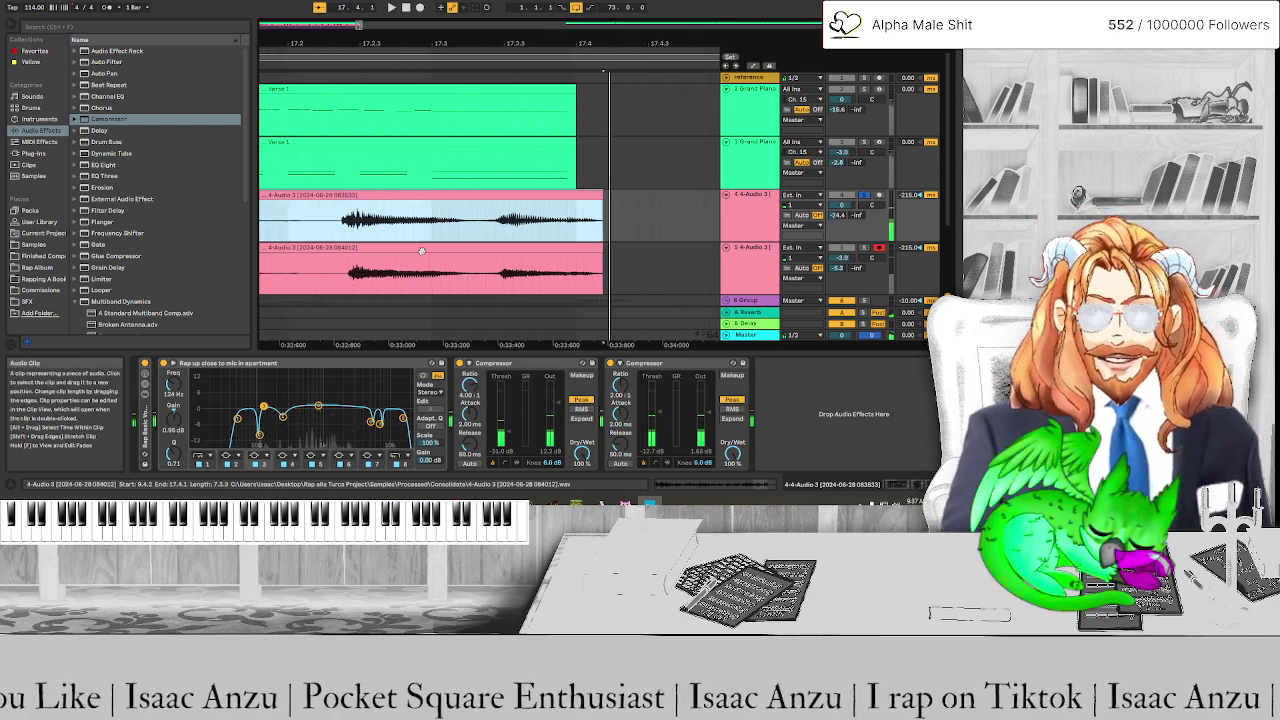
pyautogui.press('space')
pyautogui.moveTo(402, 228); pyautogui.dragTo(474, 237)
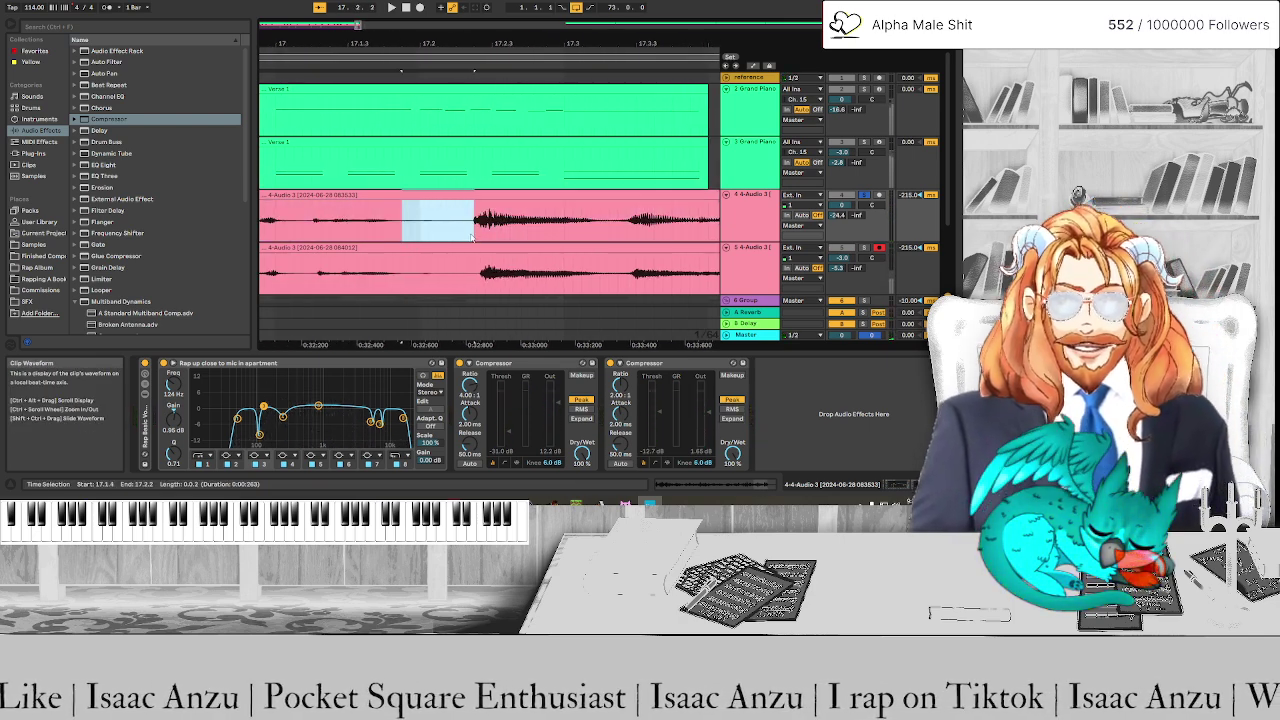
pyautogui.hotkey('ctrl', 'e')
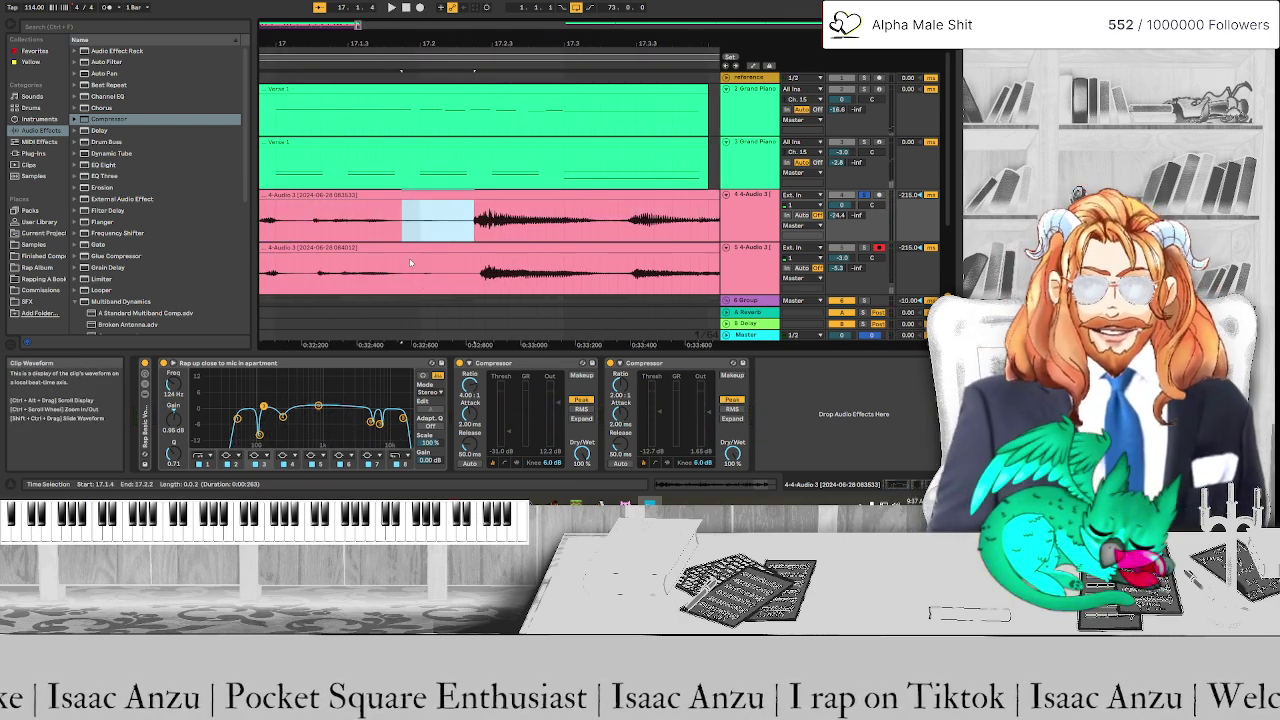
pyautogui.moveTo(399, 237); pyautogui.dragTo(447, 237)
pyautogui.hotkey('ctrl', 'e')
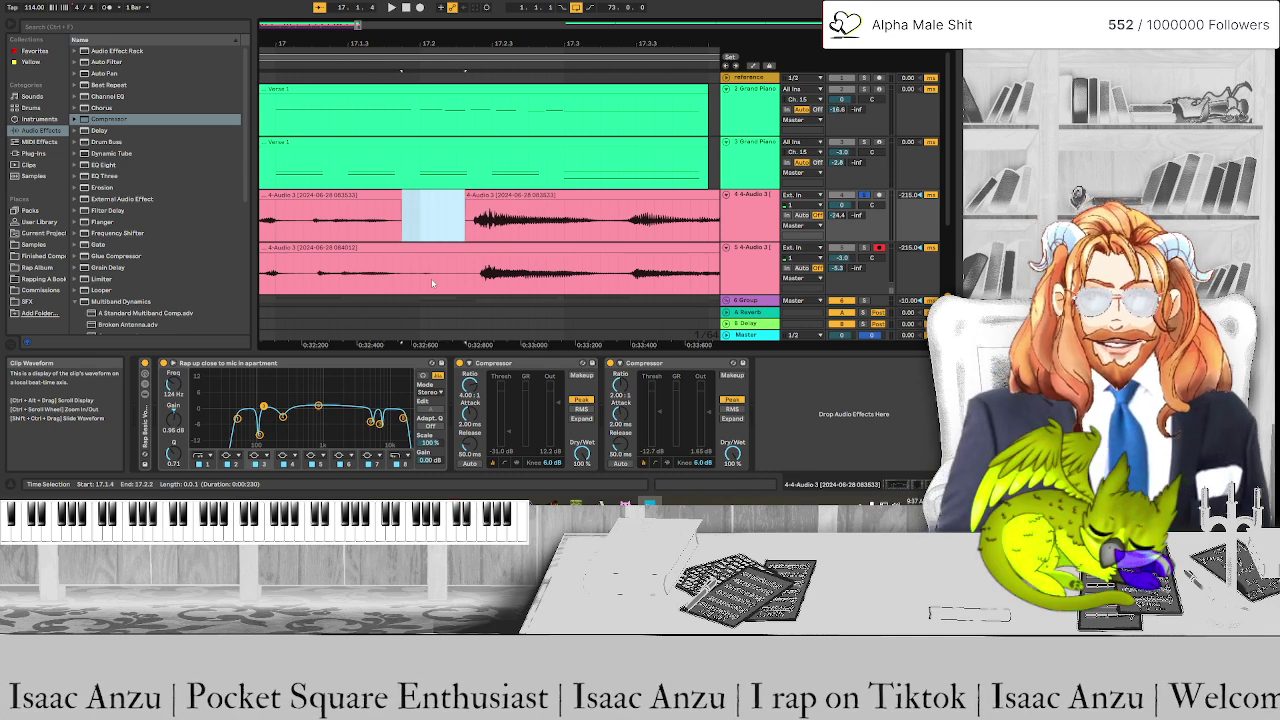
pyautogui.press('Delete')
# Delete the lower vocal's matching silence from 17.1.4 to 17.2.2 and play the verse's ending with all tracks
pyautogui.moveTo(404, 292); pyautogui.dragTo(465, 287)
pyautogui.hotkey('ctrl', 'e')
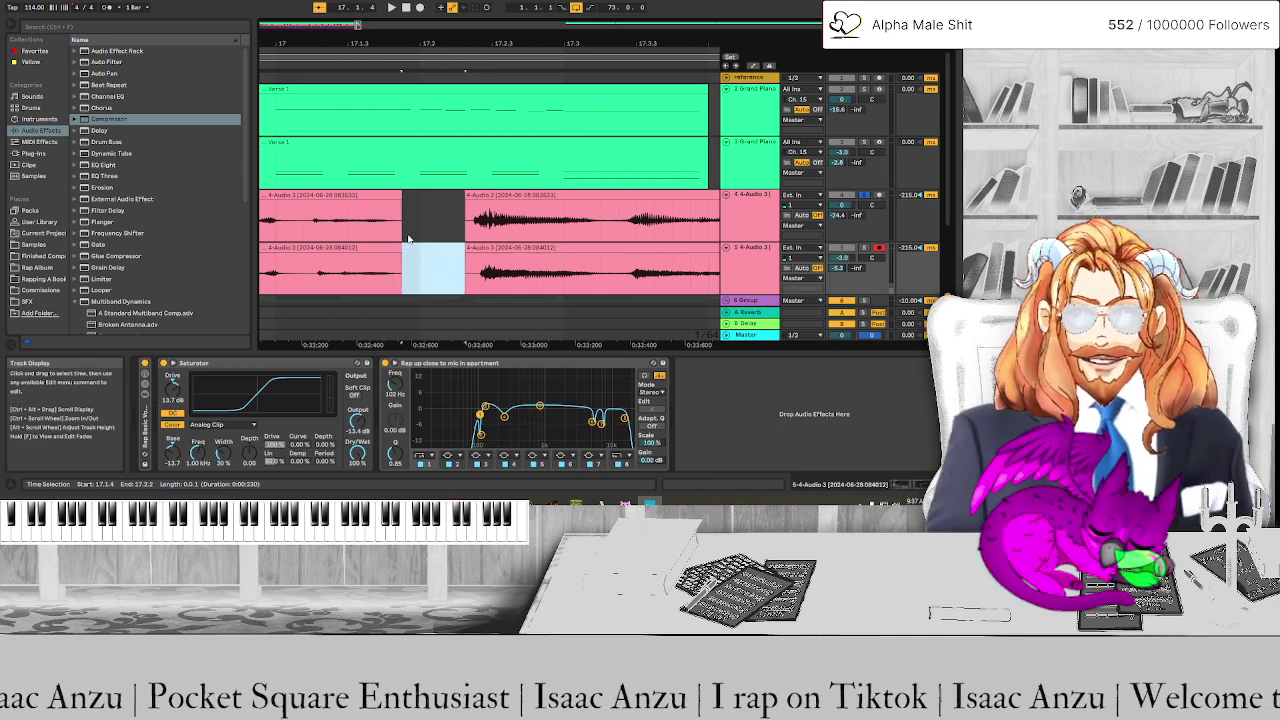
pyautogui.scroll(-5, 408, 238)
pyautogui.hscroll(-10, 384, 258)
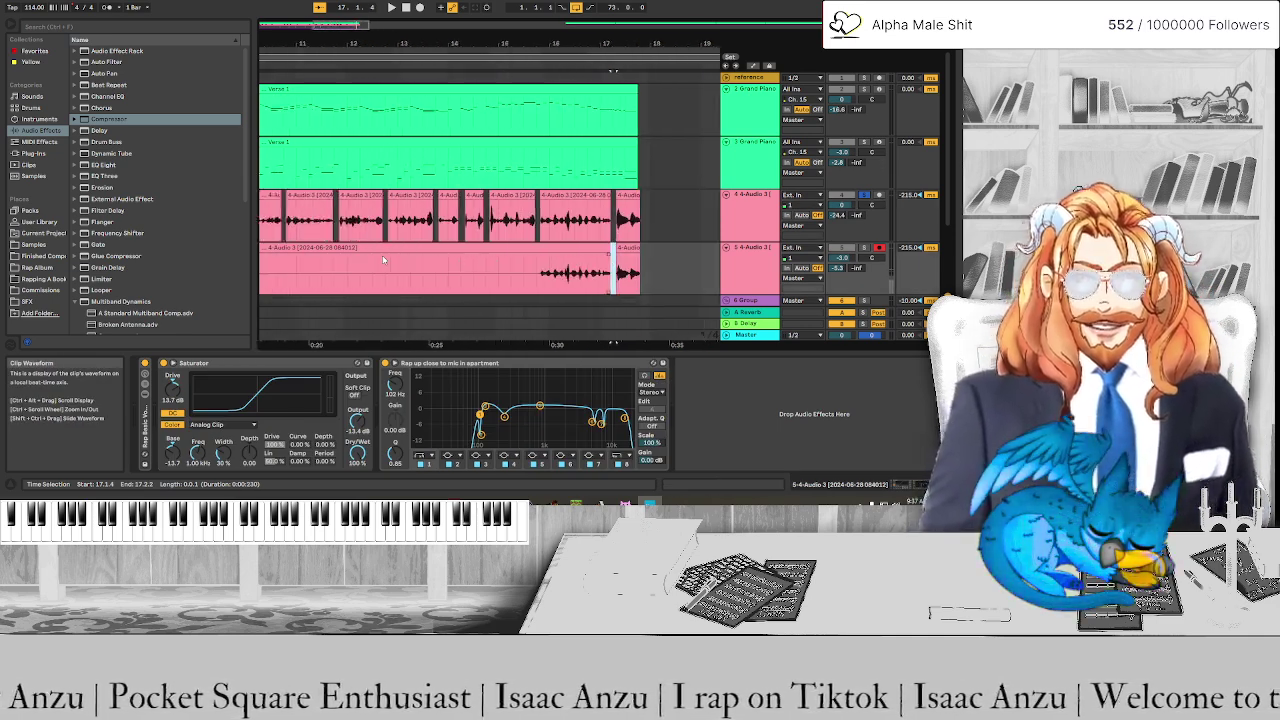
pyautogui.hscroll(-2, 382, 258)
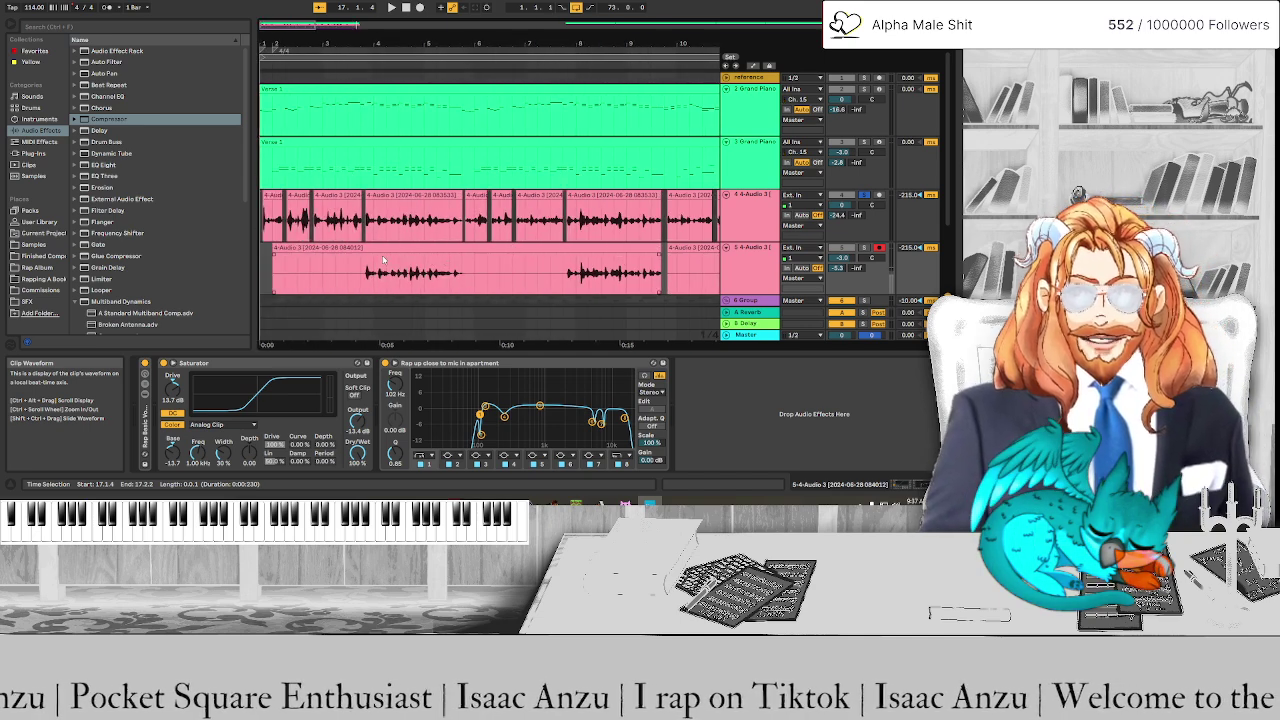
pyautogui.scroll(4, 368, 272)
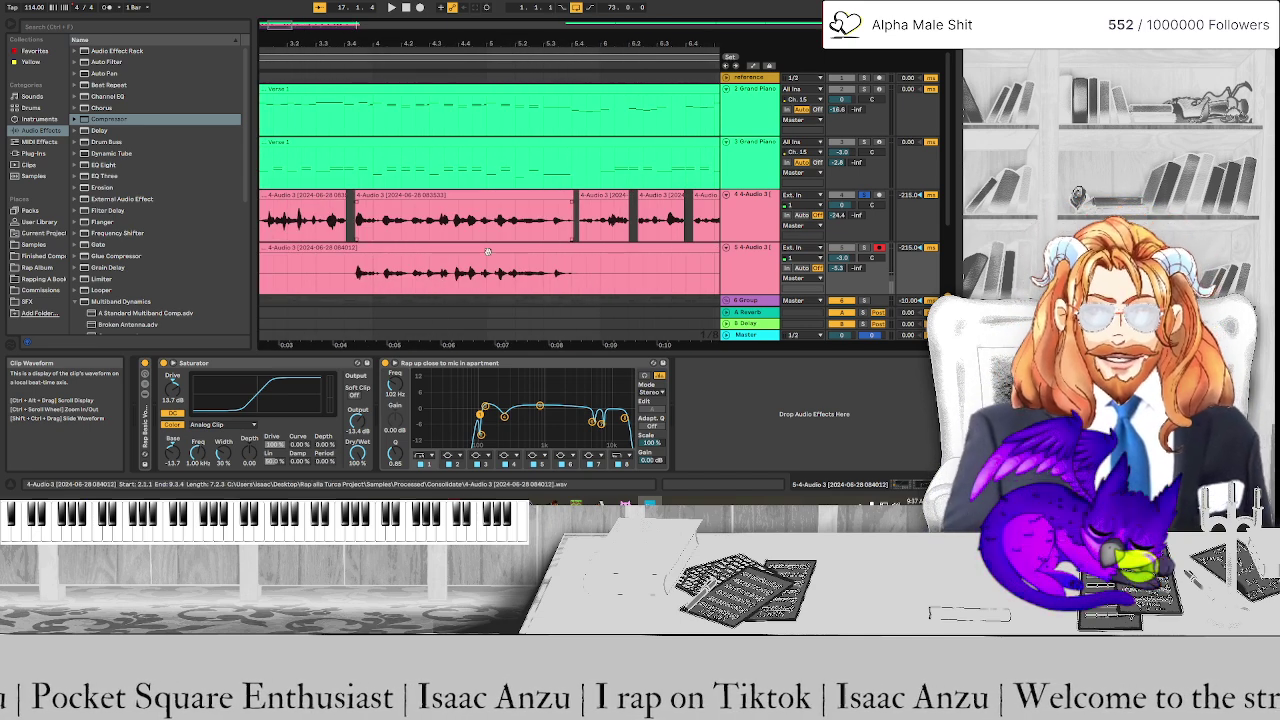
pyautogui.scroll(-5, 459, 243)
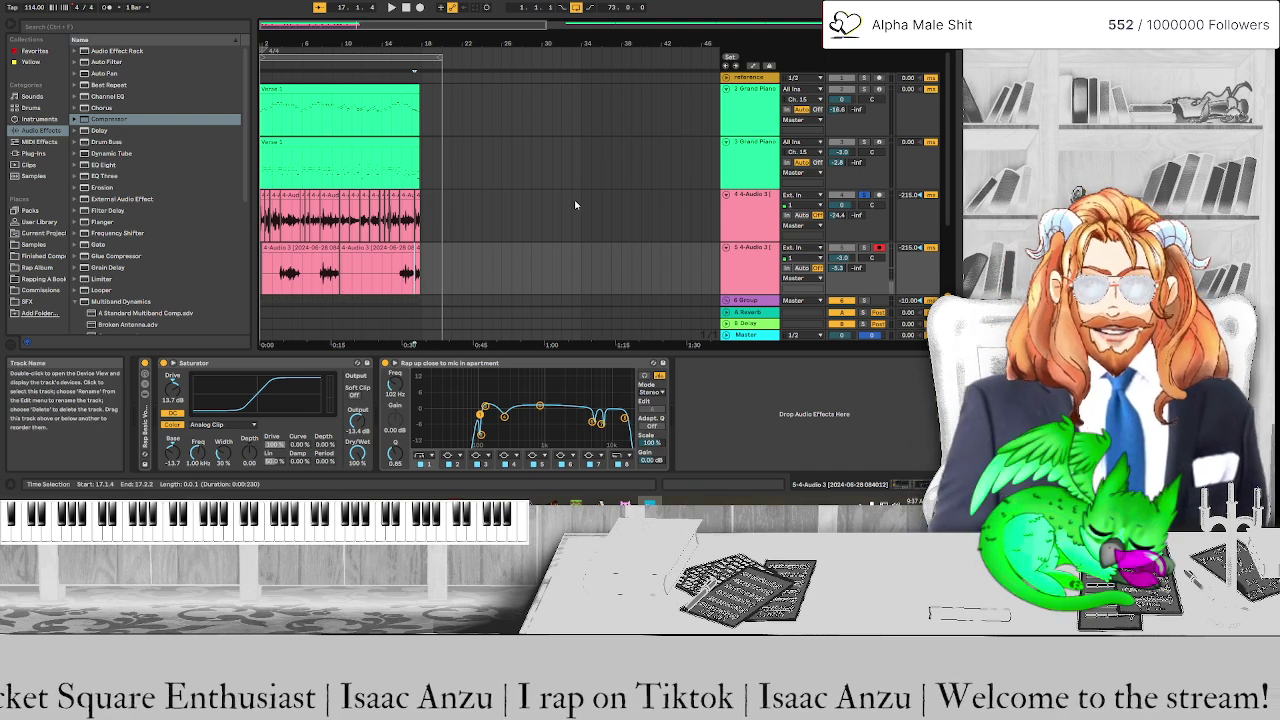
pyautogui.press('space')
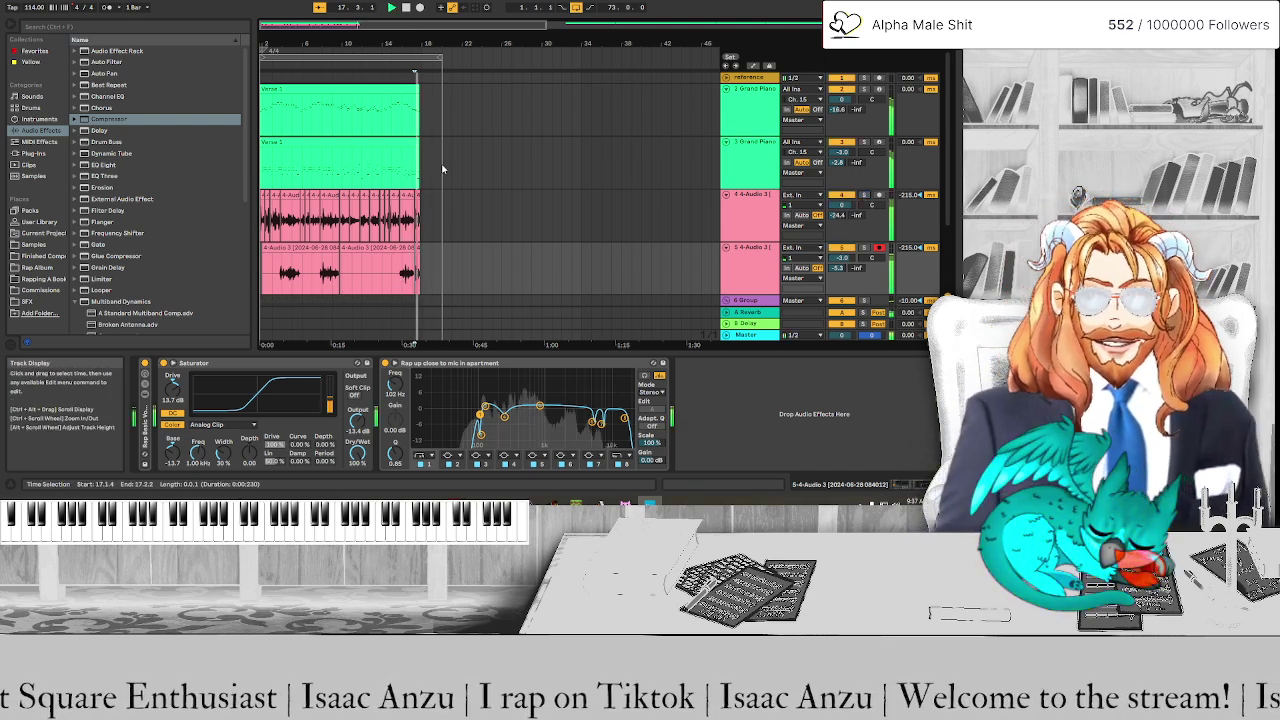
# Trim the silent lead-ins of the lower vocal's clips so they start at 15.3.1 and 3.3.1
pyautogui.scroll(4, 350, 273)
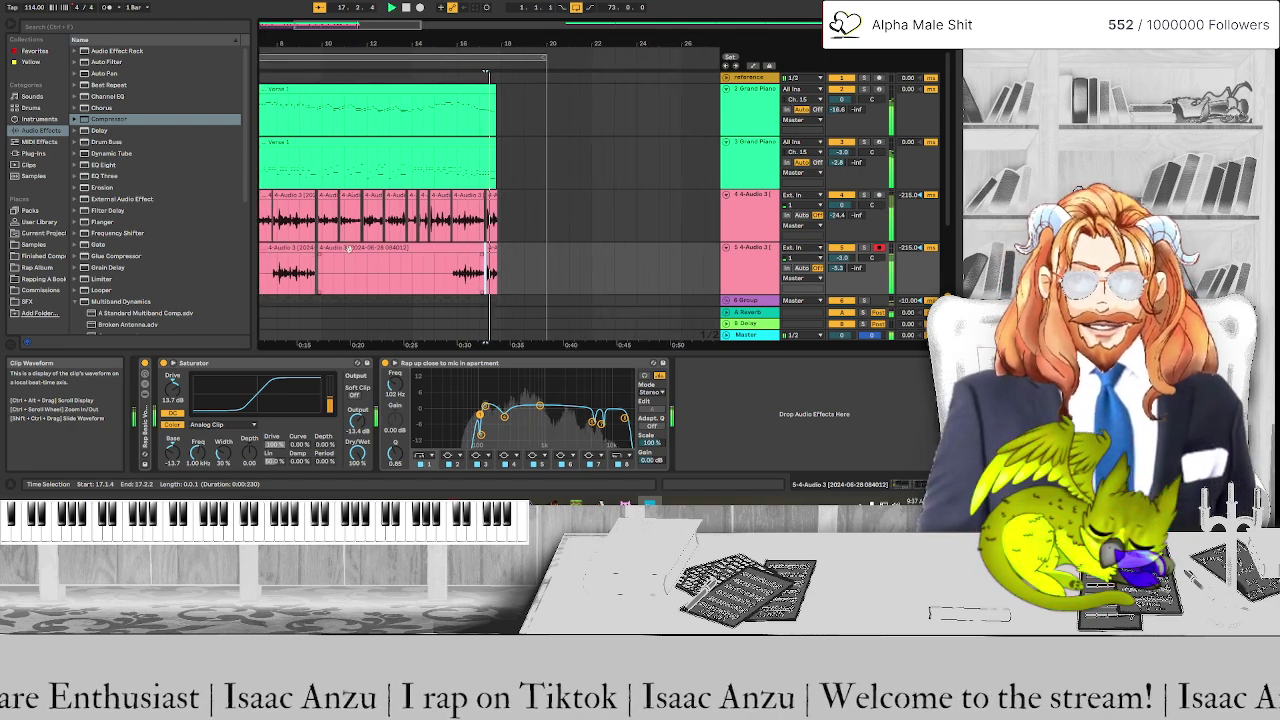
pyautogui.moveTo(331, 260); pyautogui.dragTo(490, 262)
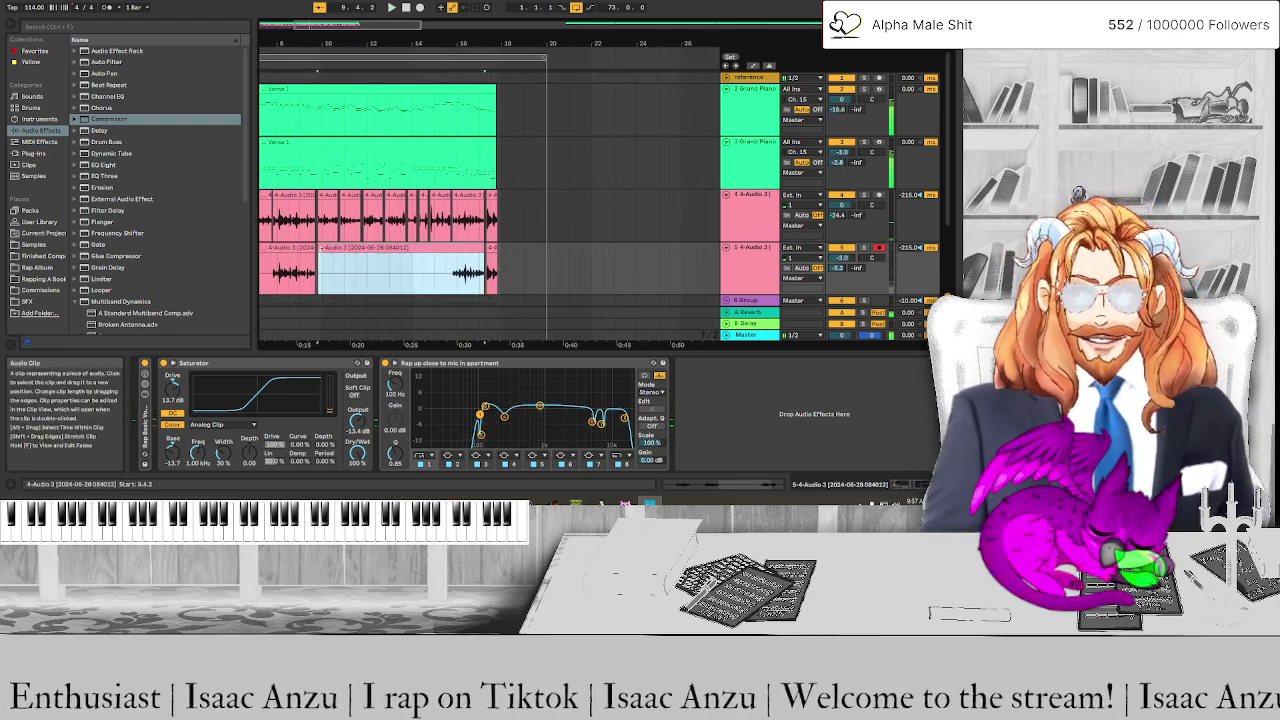
pyautogui.press('Delete')
pyautogui.hscroll(-3, 405, 263)
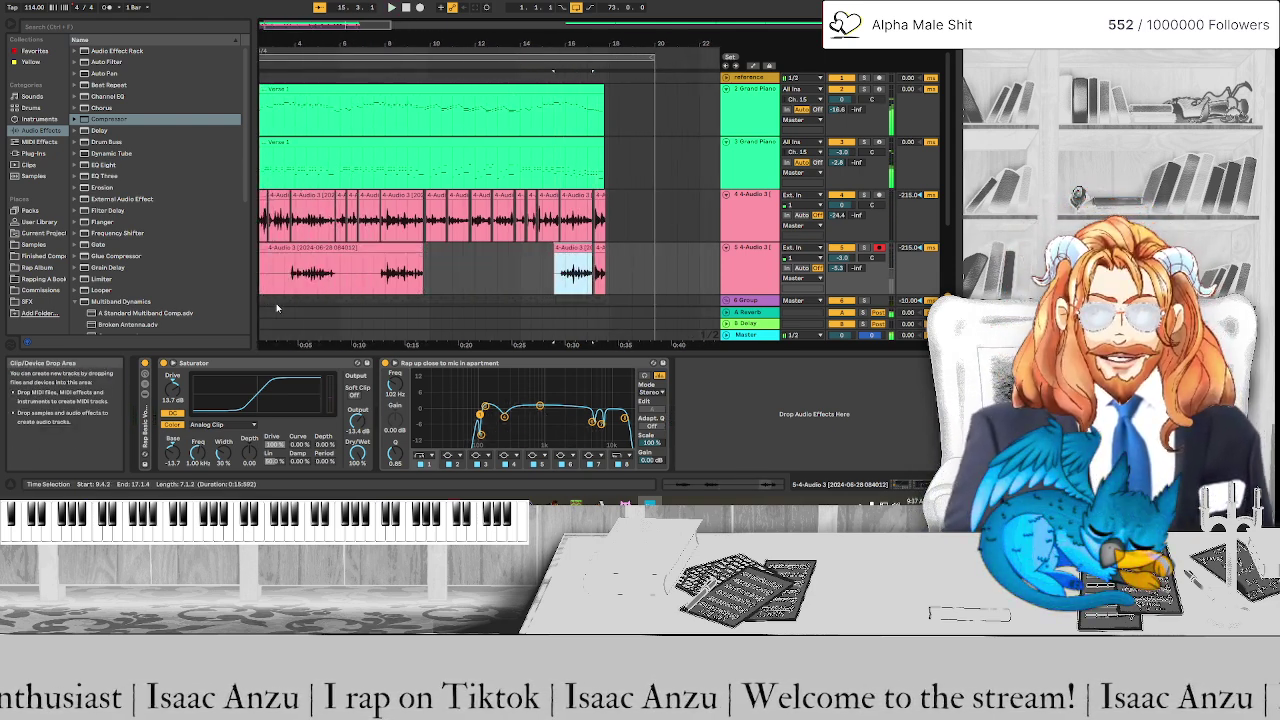
pyautogui.click(286, 294)
pyautogui.moveTo(266, 268); pyautogui.dragTo(300, 268)
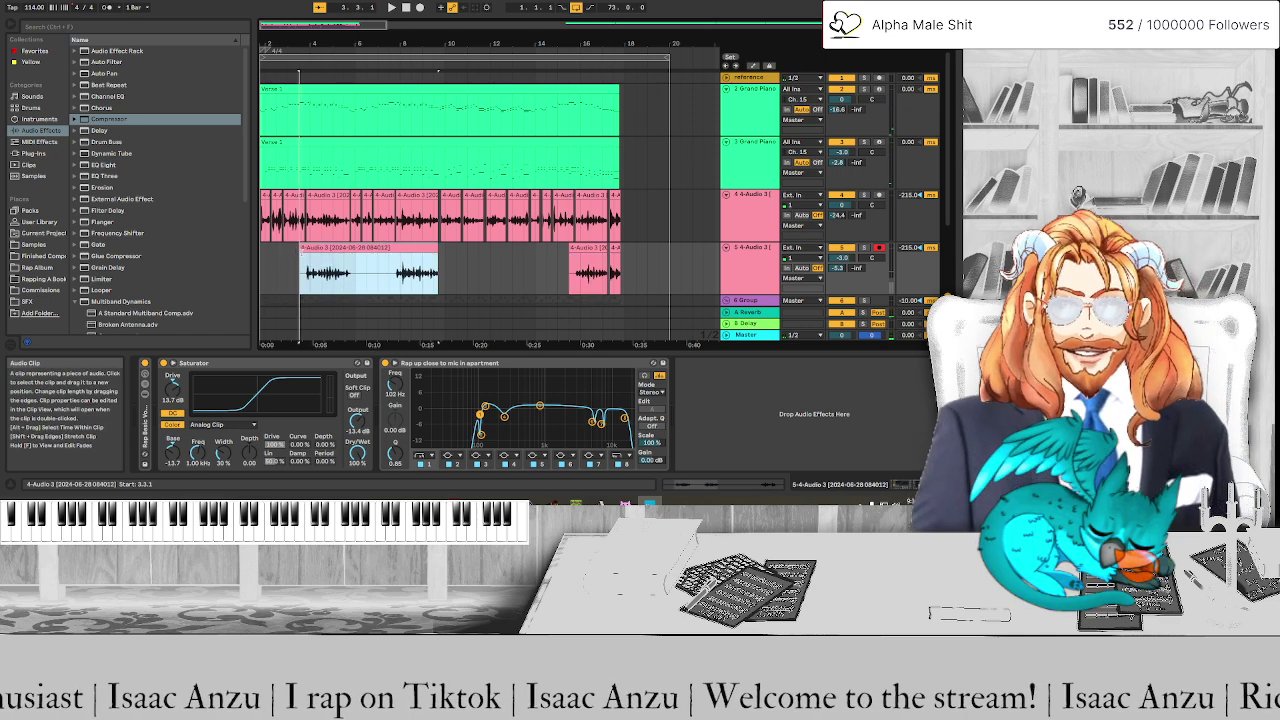
# Split the first lower vocal clip at 7.1.1 and trim away the silence between its two phrases
pyautogui.click(378, 284)
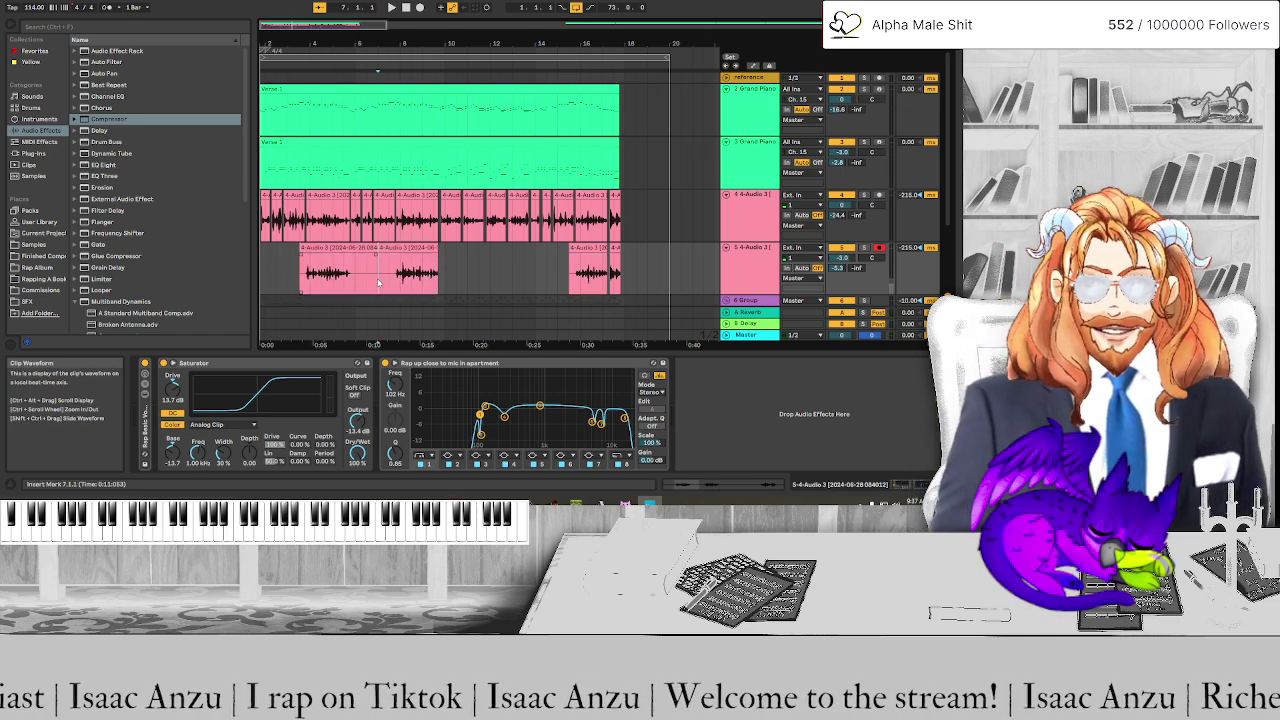
pyautogui.hotkey('ctrl', 'e')
pyautogui.moveTo(378, 270)
pyautogui.mouseDown()
pyautogui.moveTo(355, 270)
pyautogui.moveTo(388, 270)
pyautogui.mouseUp()
pyautogui.click(405, 262)
pyautogui.click(378, 282)
# Play back the whole arrangement from the start and save the project
pyautogui.press('-')
pyautogui.press('-')
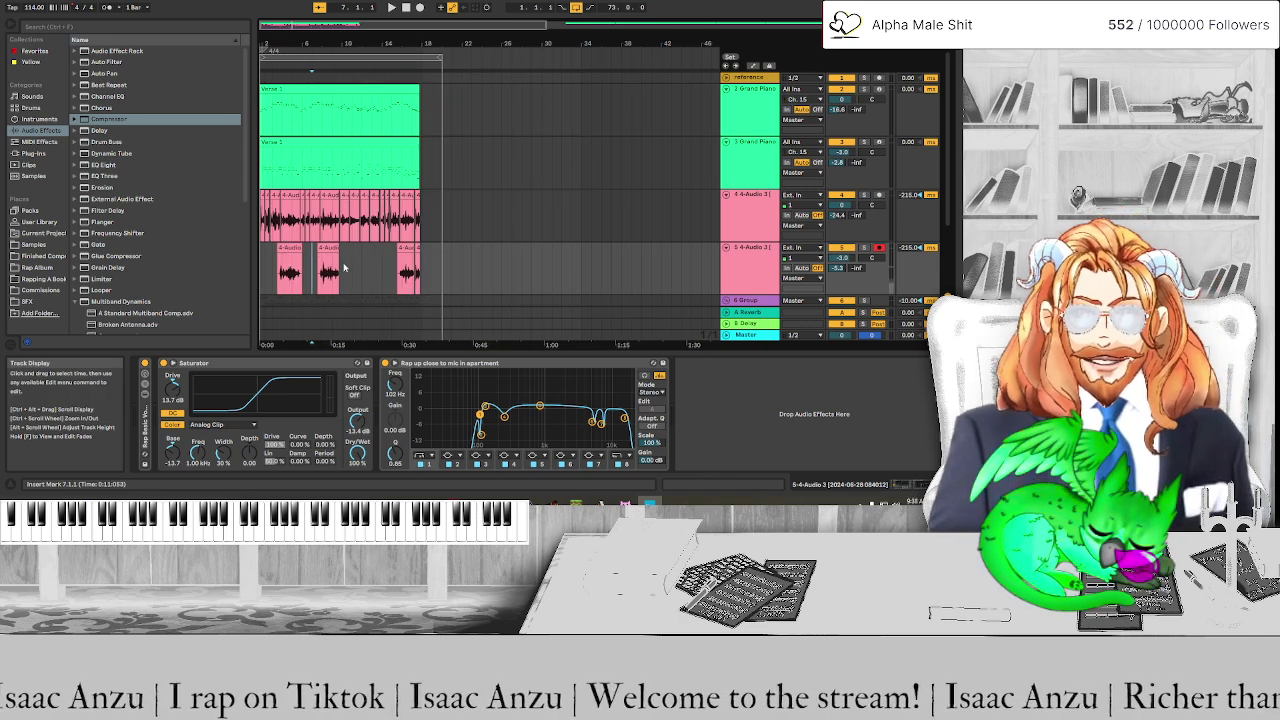
pyautogui.hotkey('ctrl', 'a')
pyautogui.press('space')
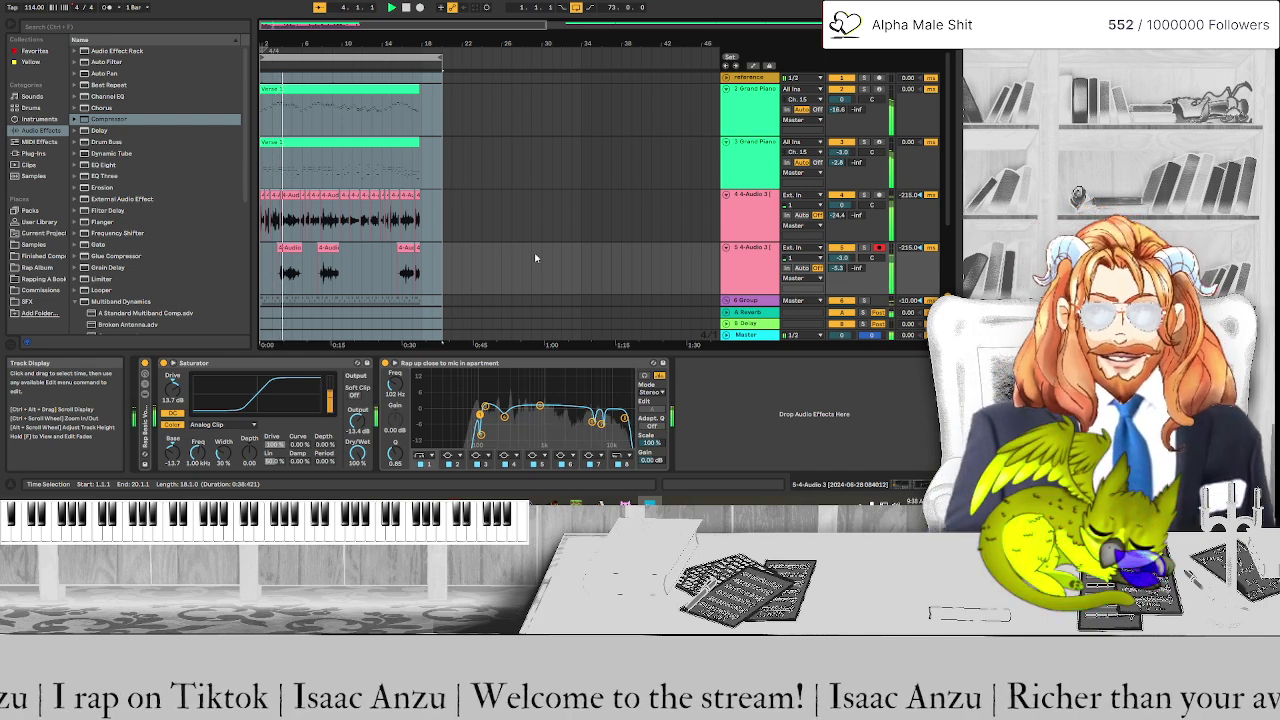
pyautogui.hotkey('ctrl', 's')
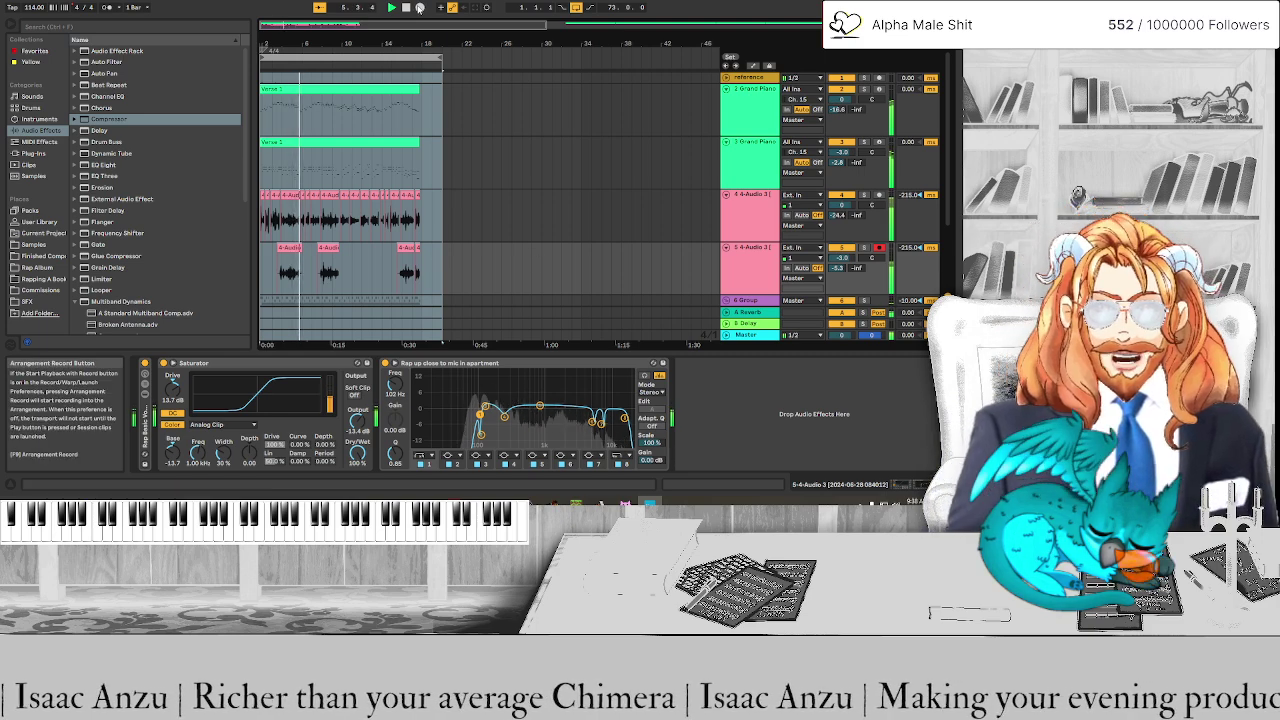
pyautogui.press('space')
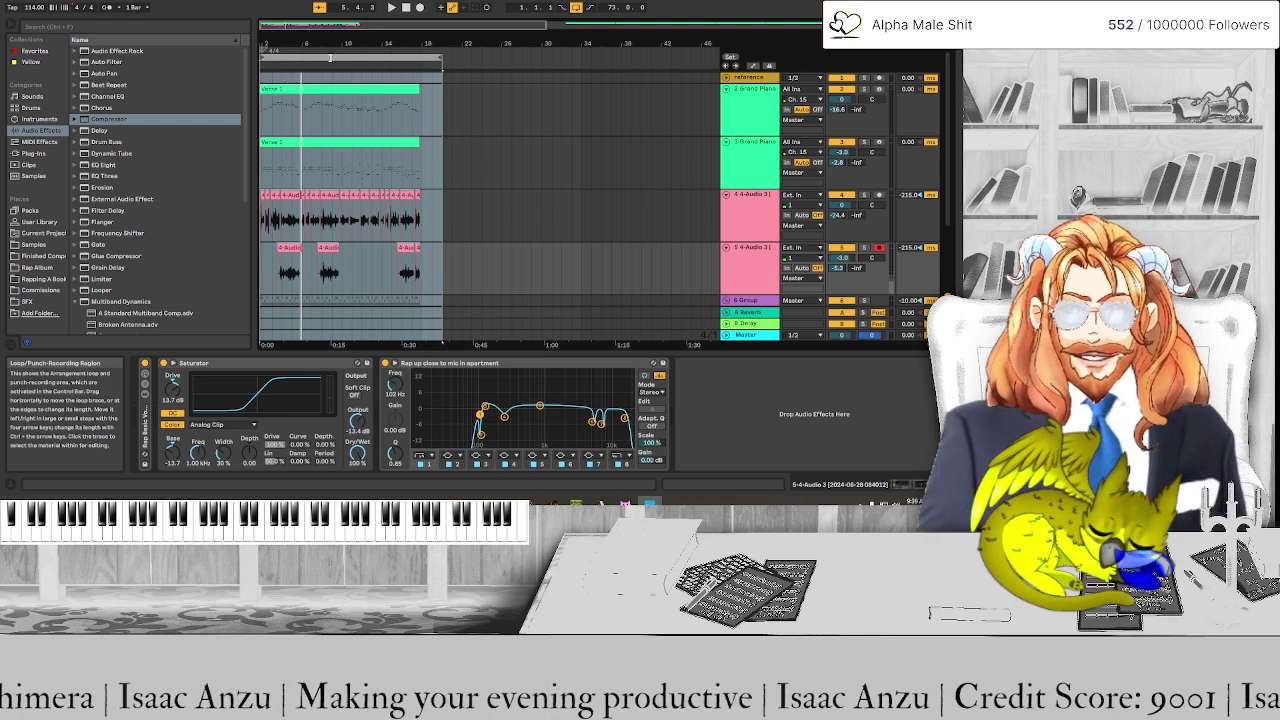
# Export the Master track as the MP3 file "Rap alla Turca" in the project folder
pyautogui.hotkey('ctrl', 'shift', 'r')
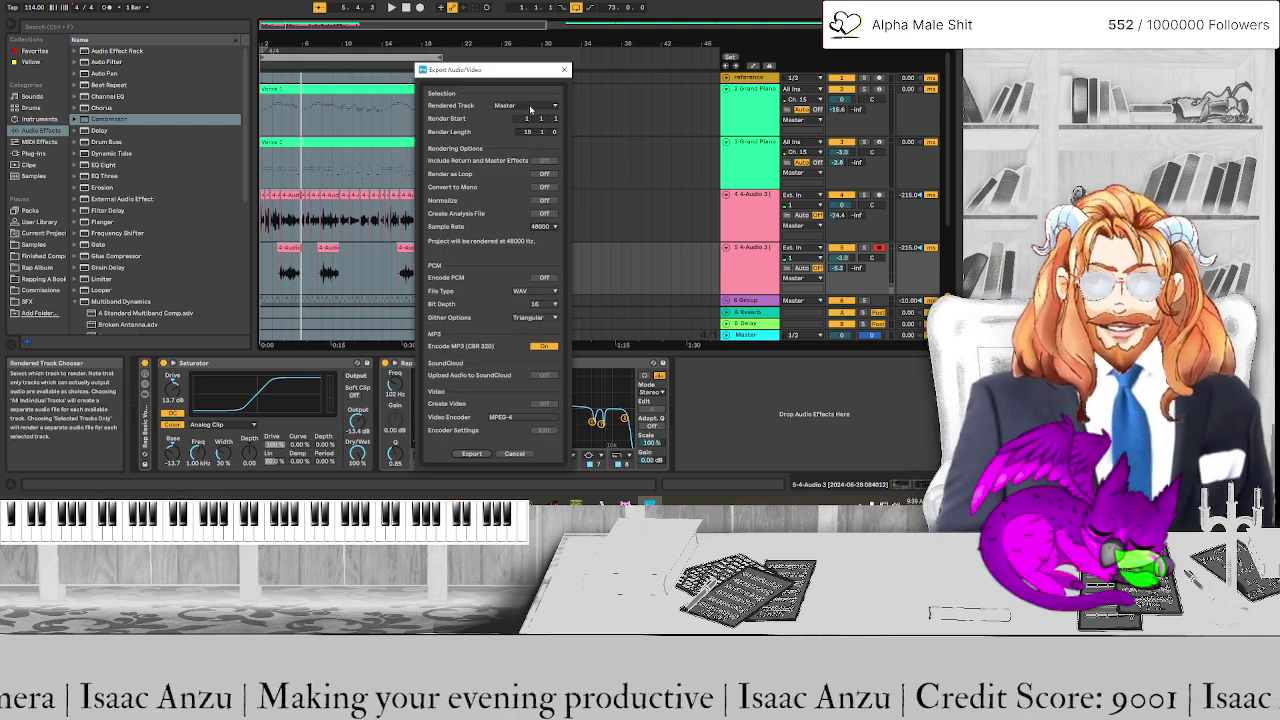
pyautogui.click(472, 454)
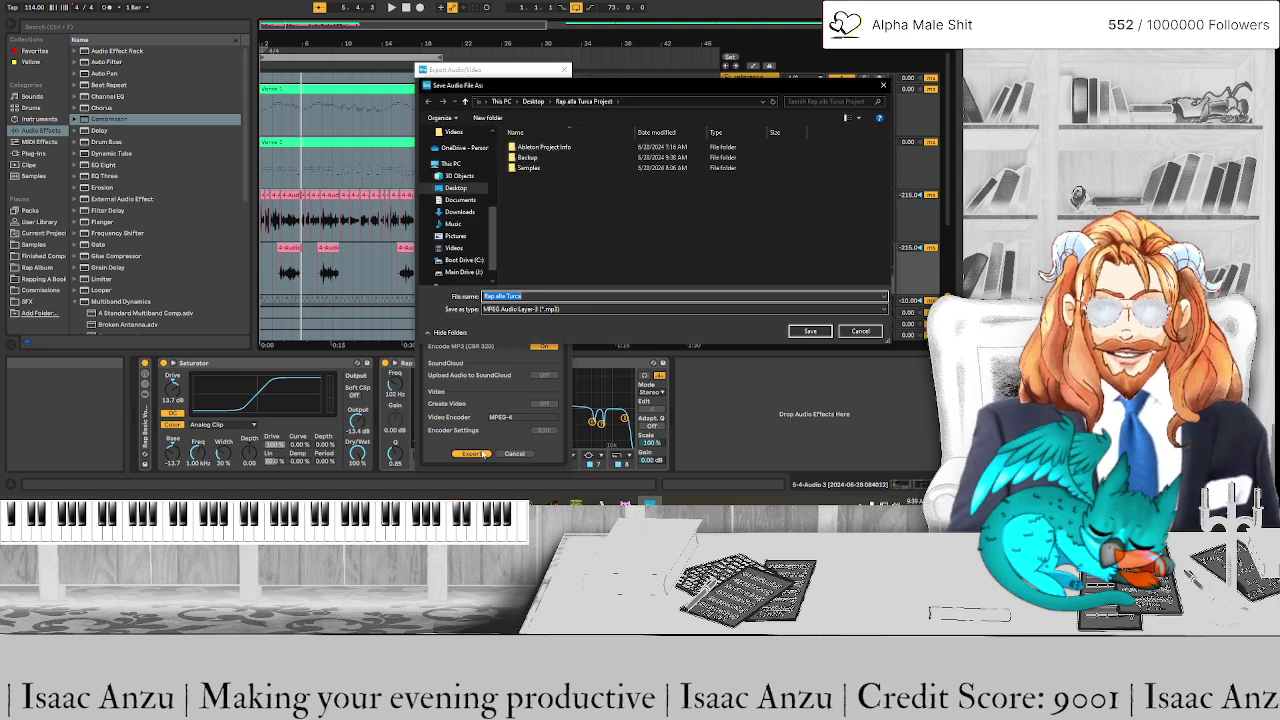
pyautogui.click(810, 332)
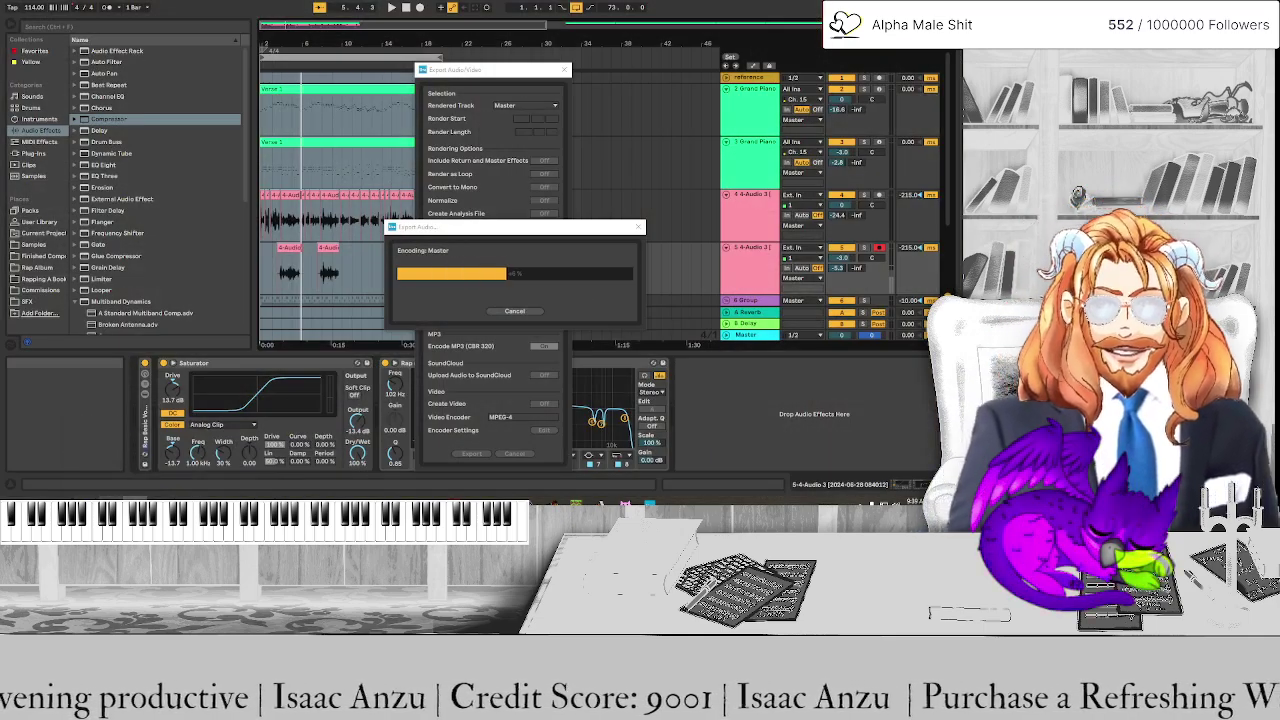
pyautogui.moveTo(116, 476)
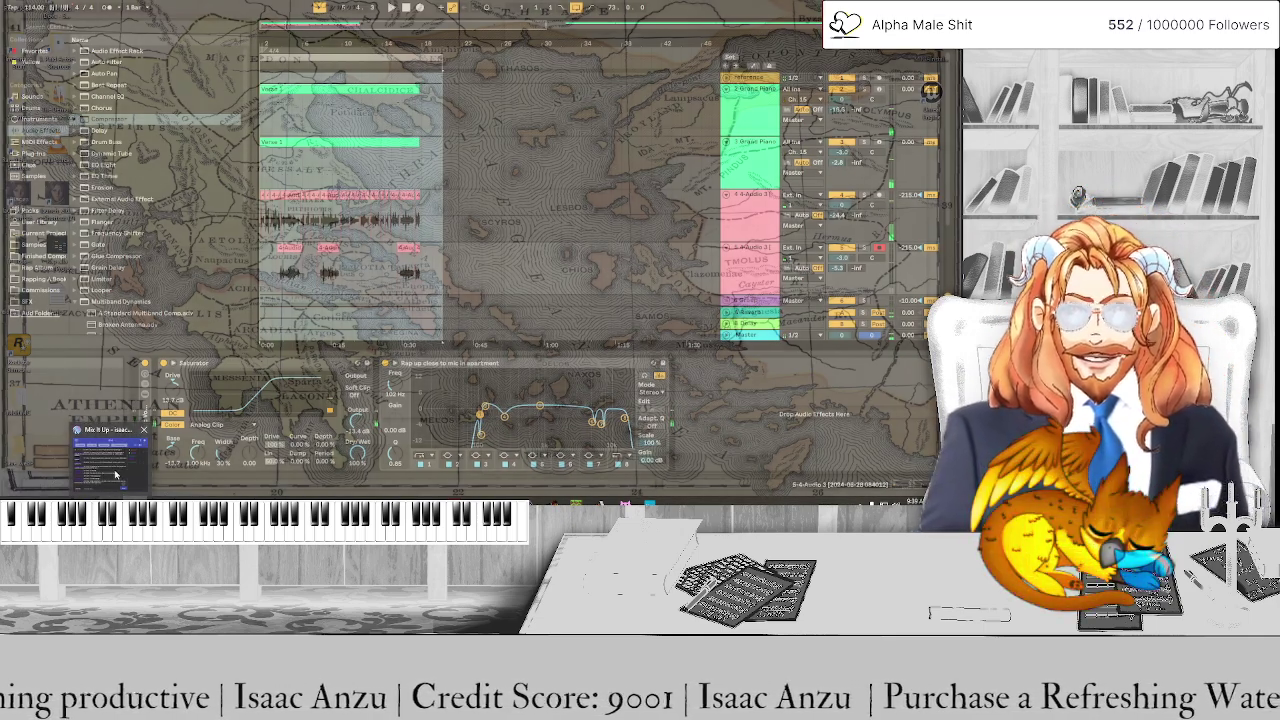